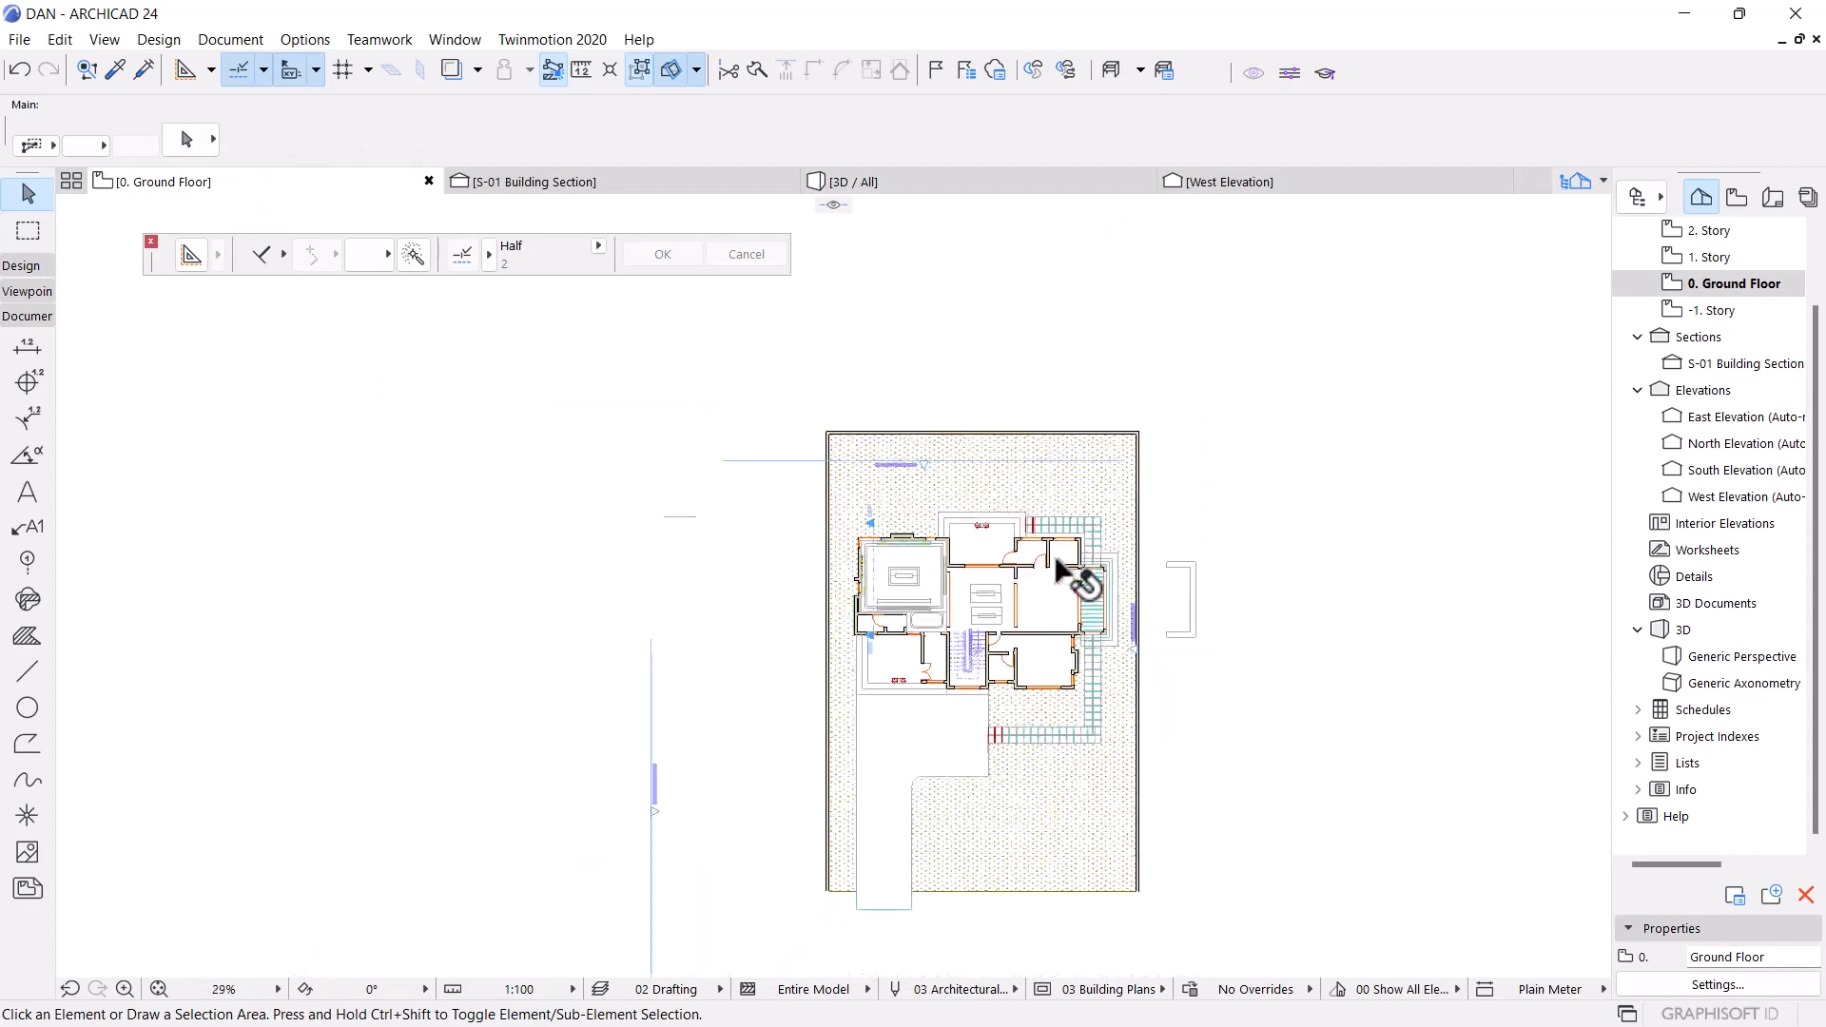
Draw a straight horizontal wall about 5 m long in the empty area outside the site boundary on the ground floor plan
scroll(732, 542, up, 6)
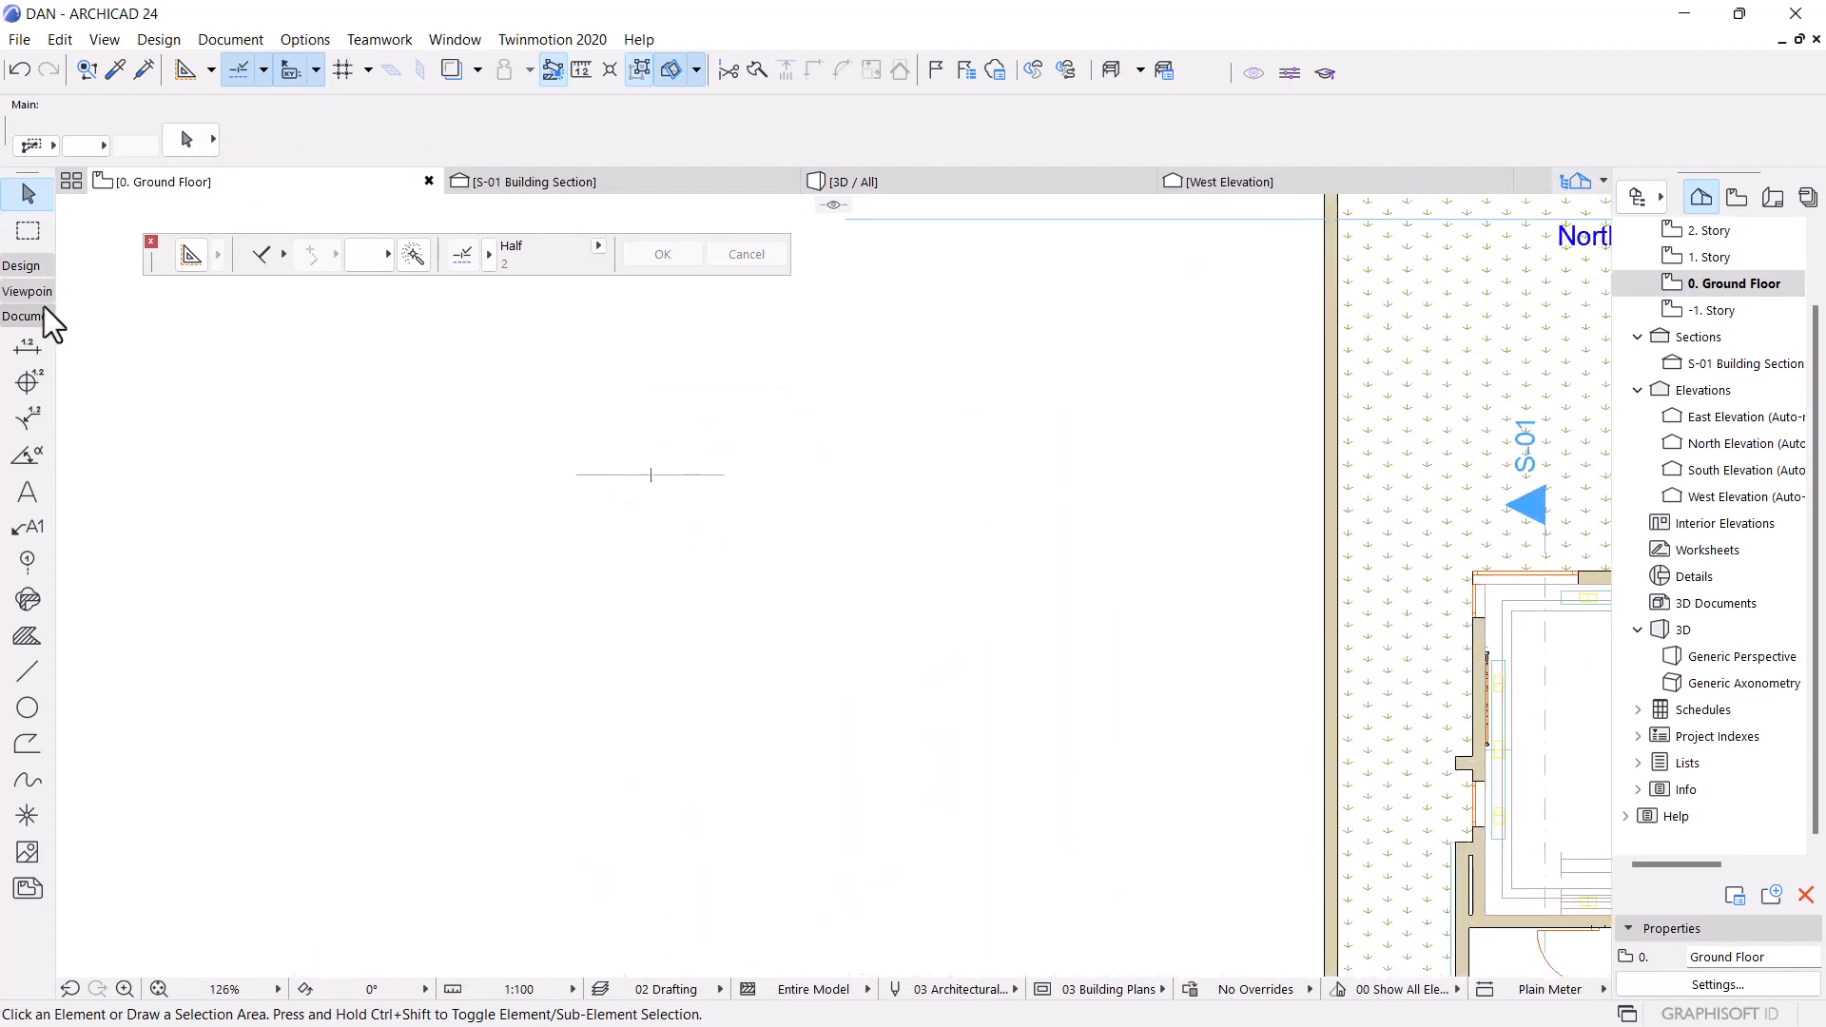
click(27, 267)
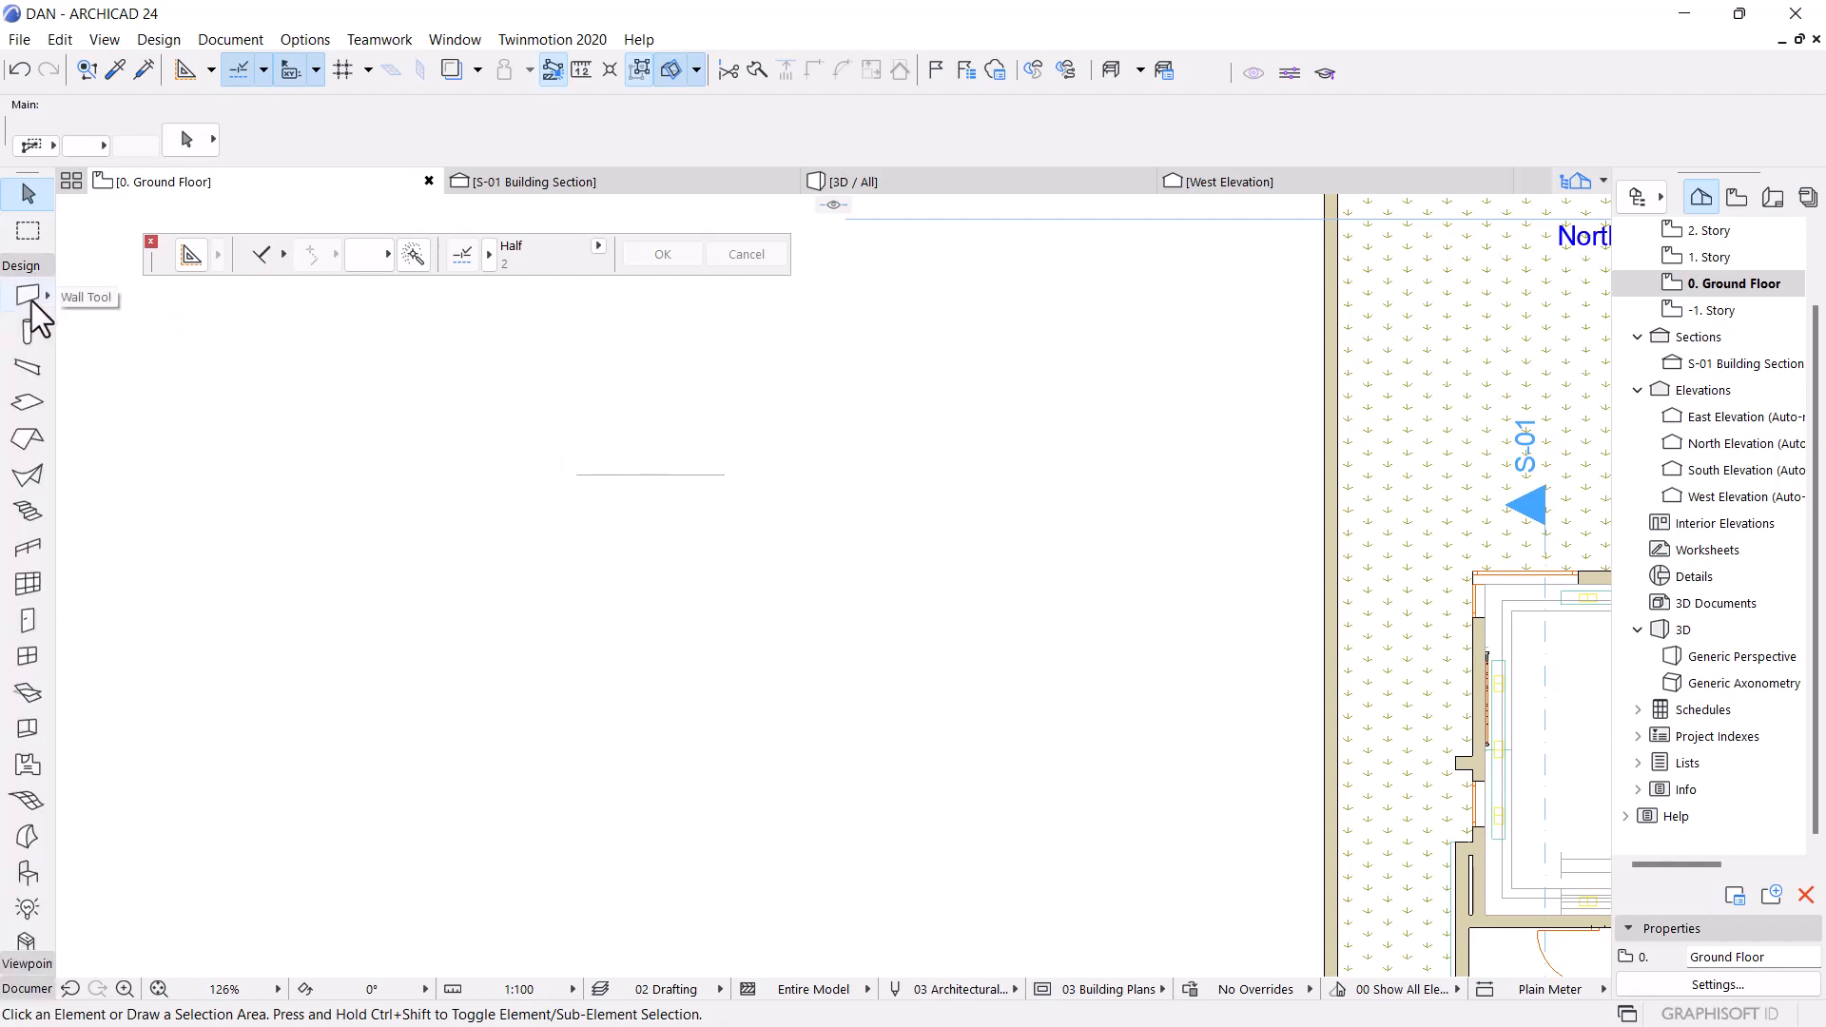
click(32, 300)
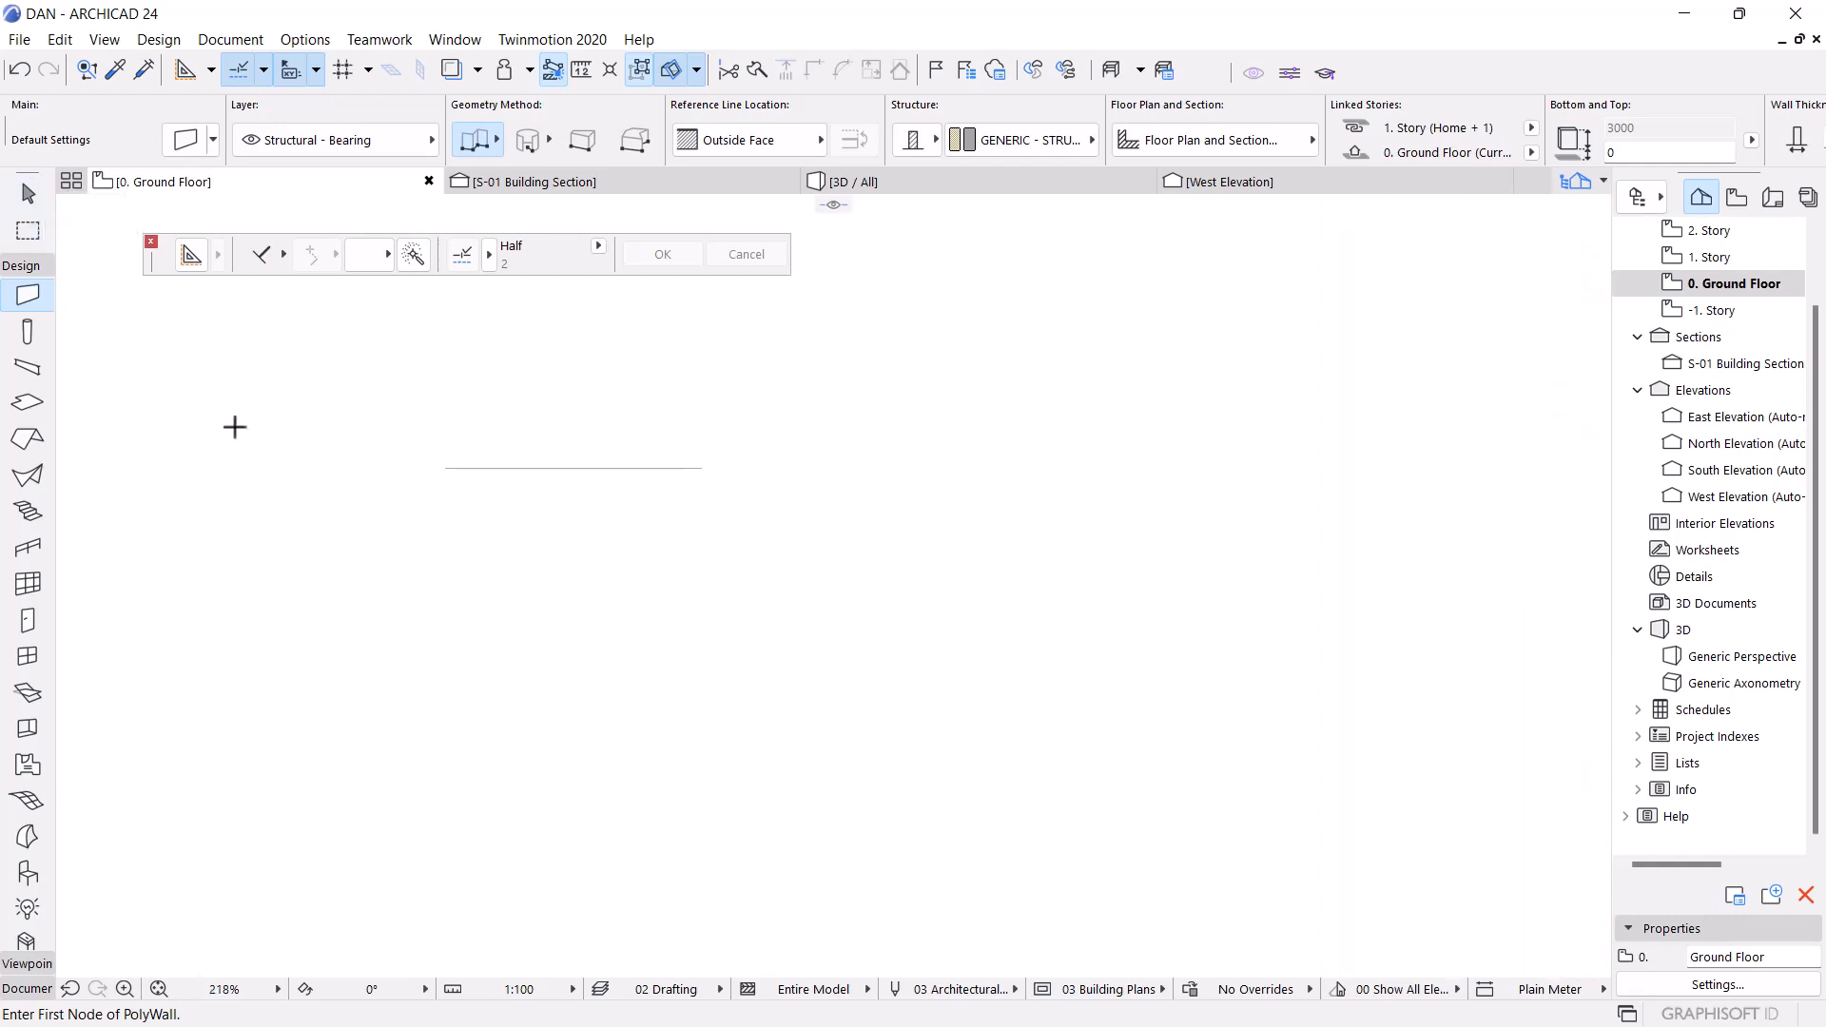
scroll(640, 506, down, 1)
scroll(783, 436, down, 4)
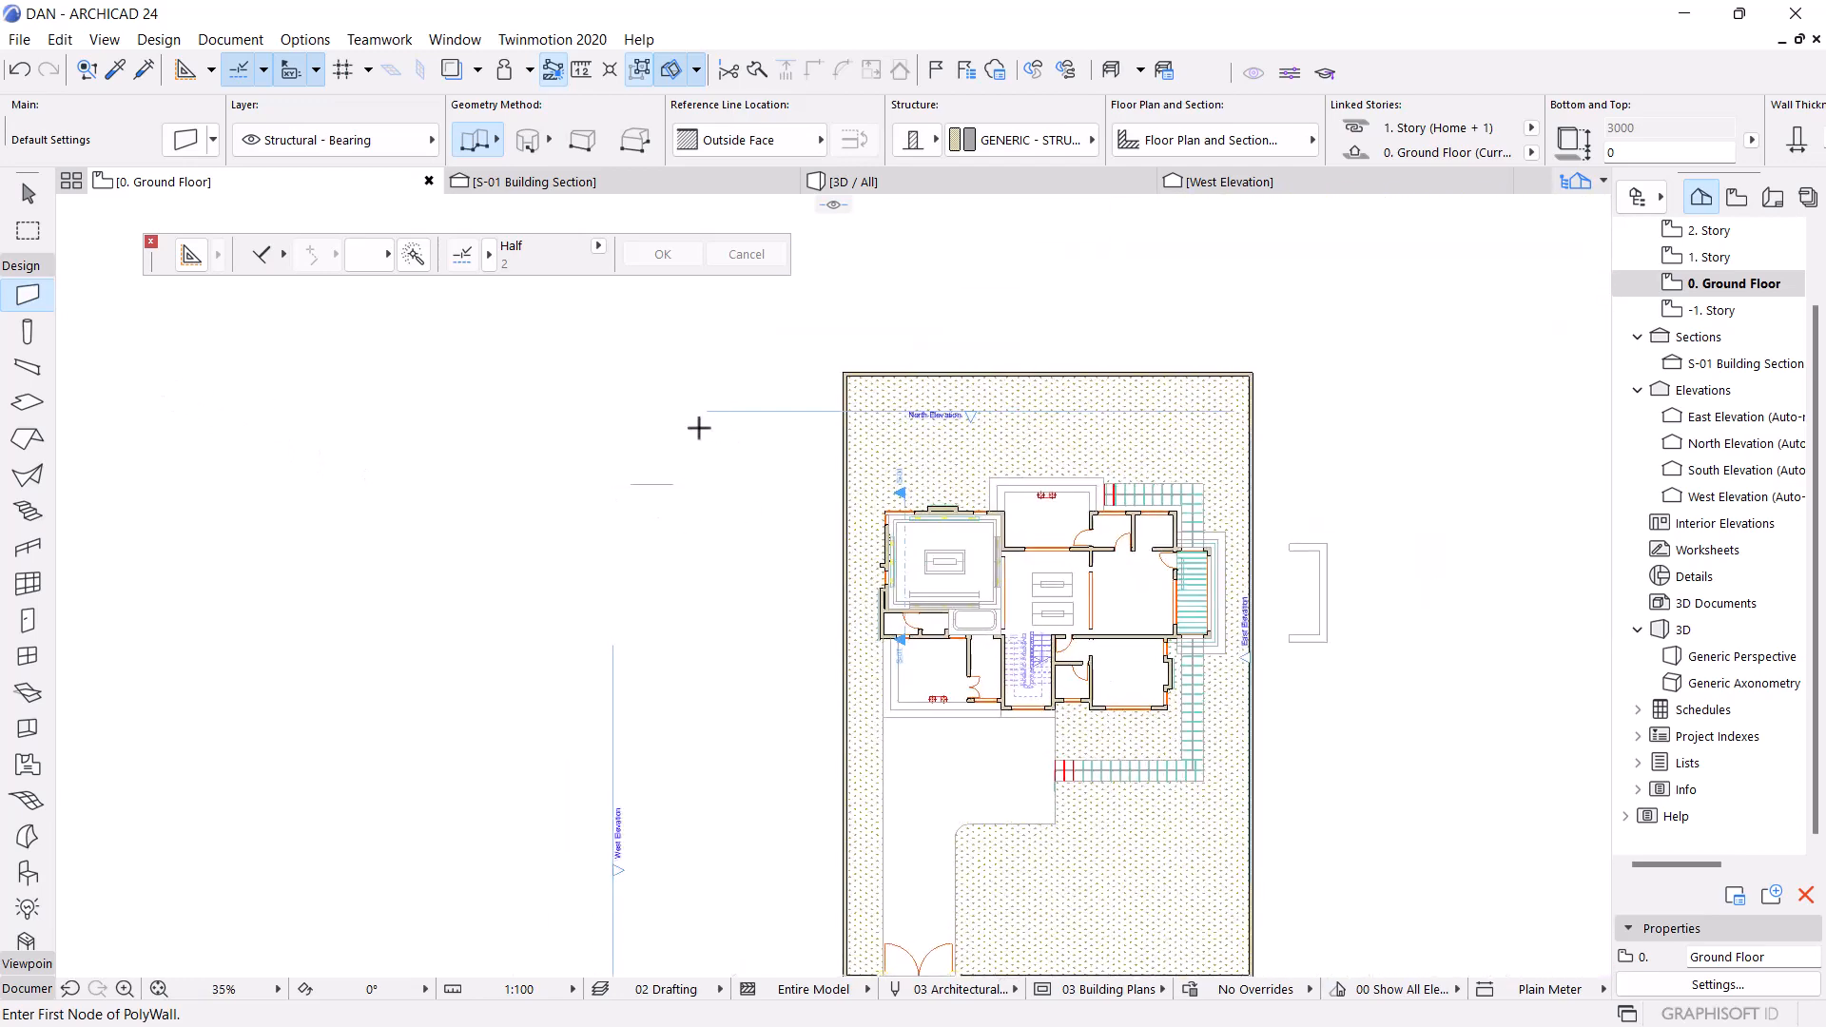
scroll(701, 489, up, 2)
click(642, 466)
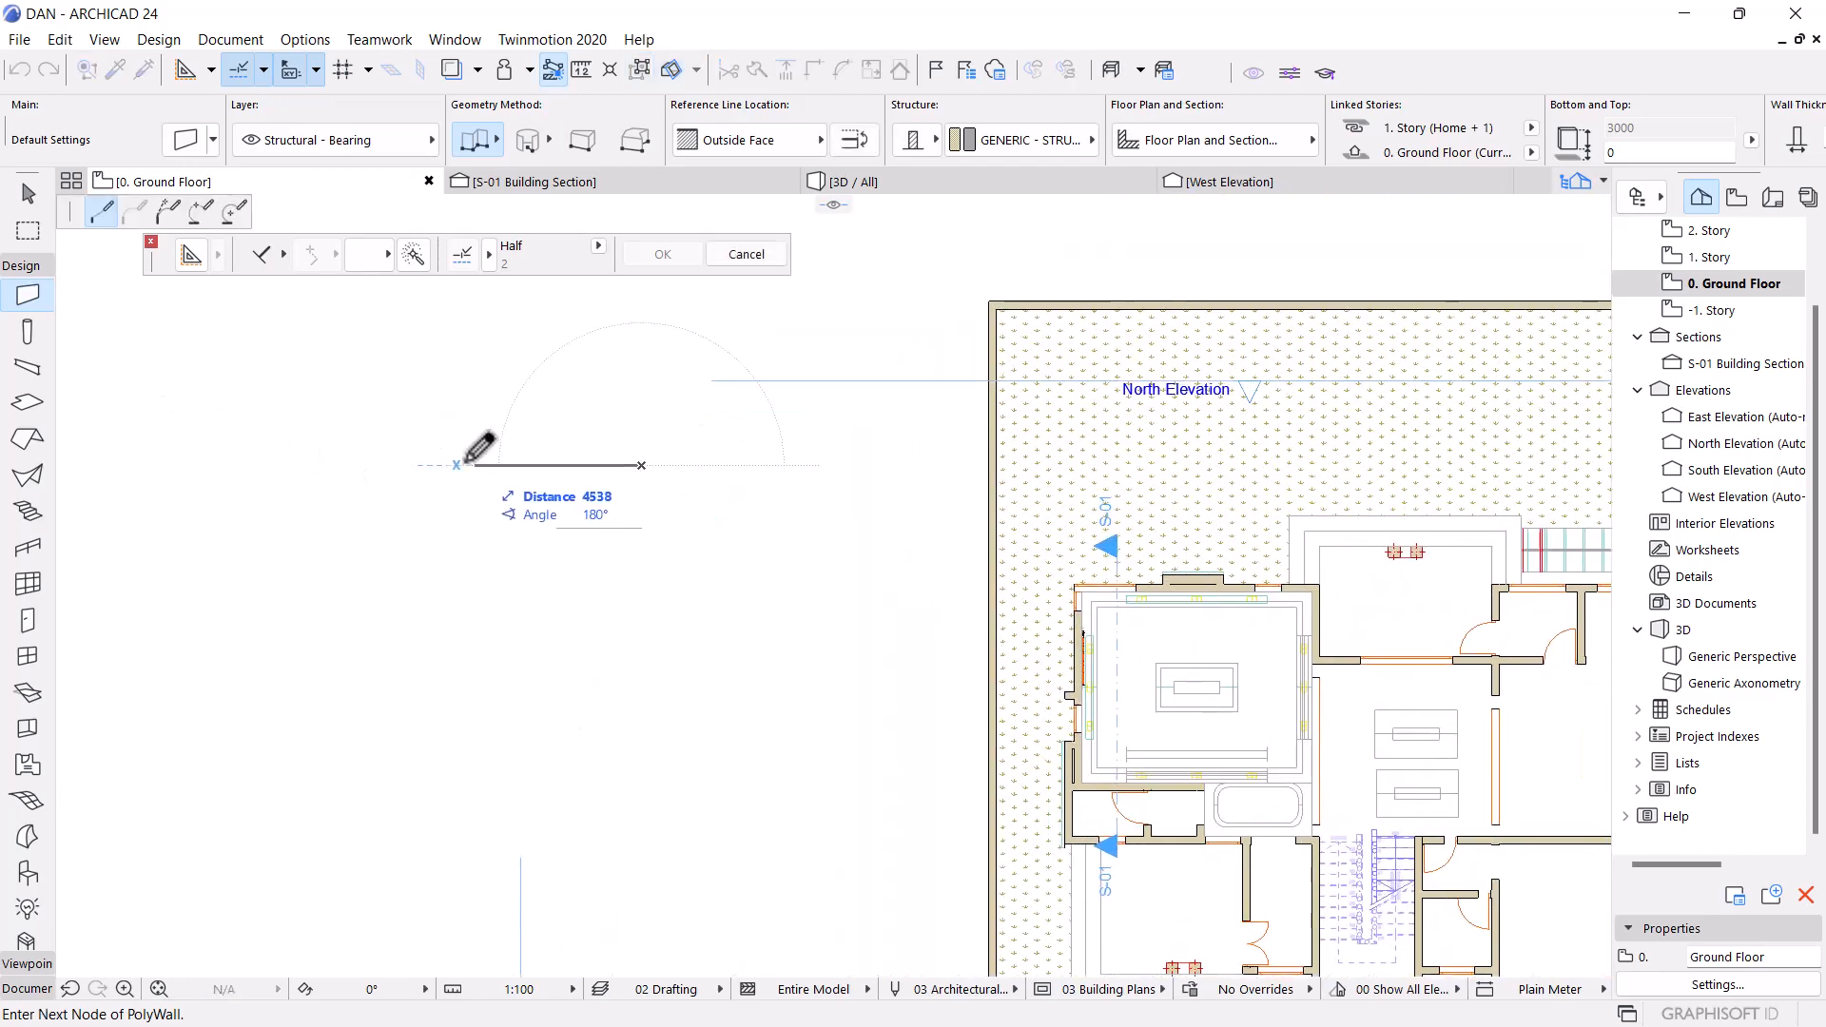
click(460, 465)
scroll(562, 448, up, 4)
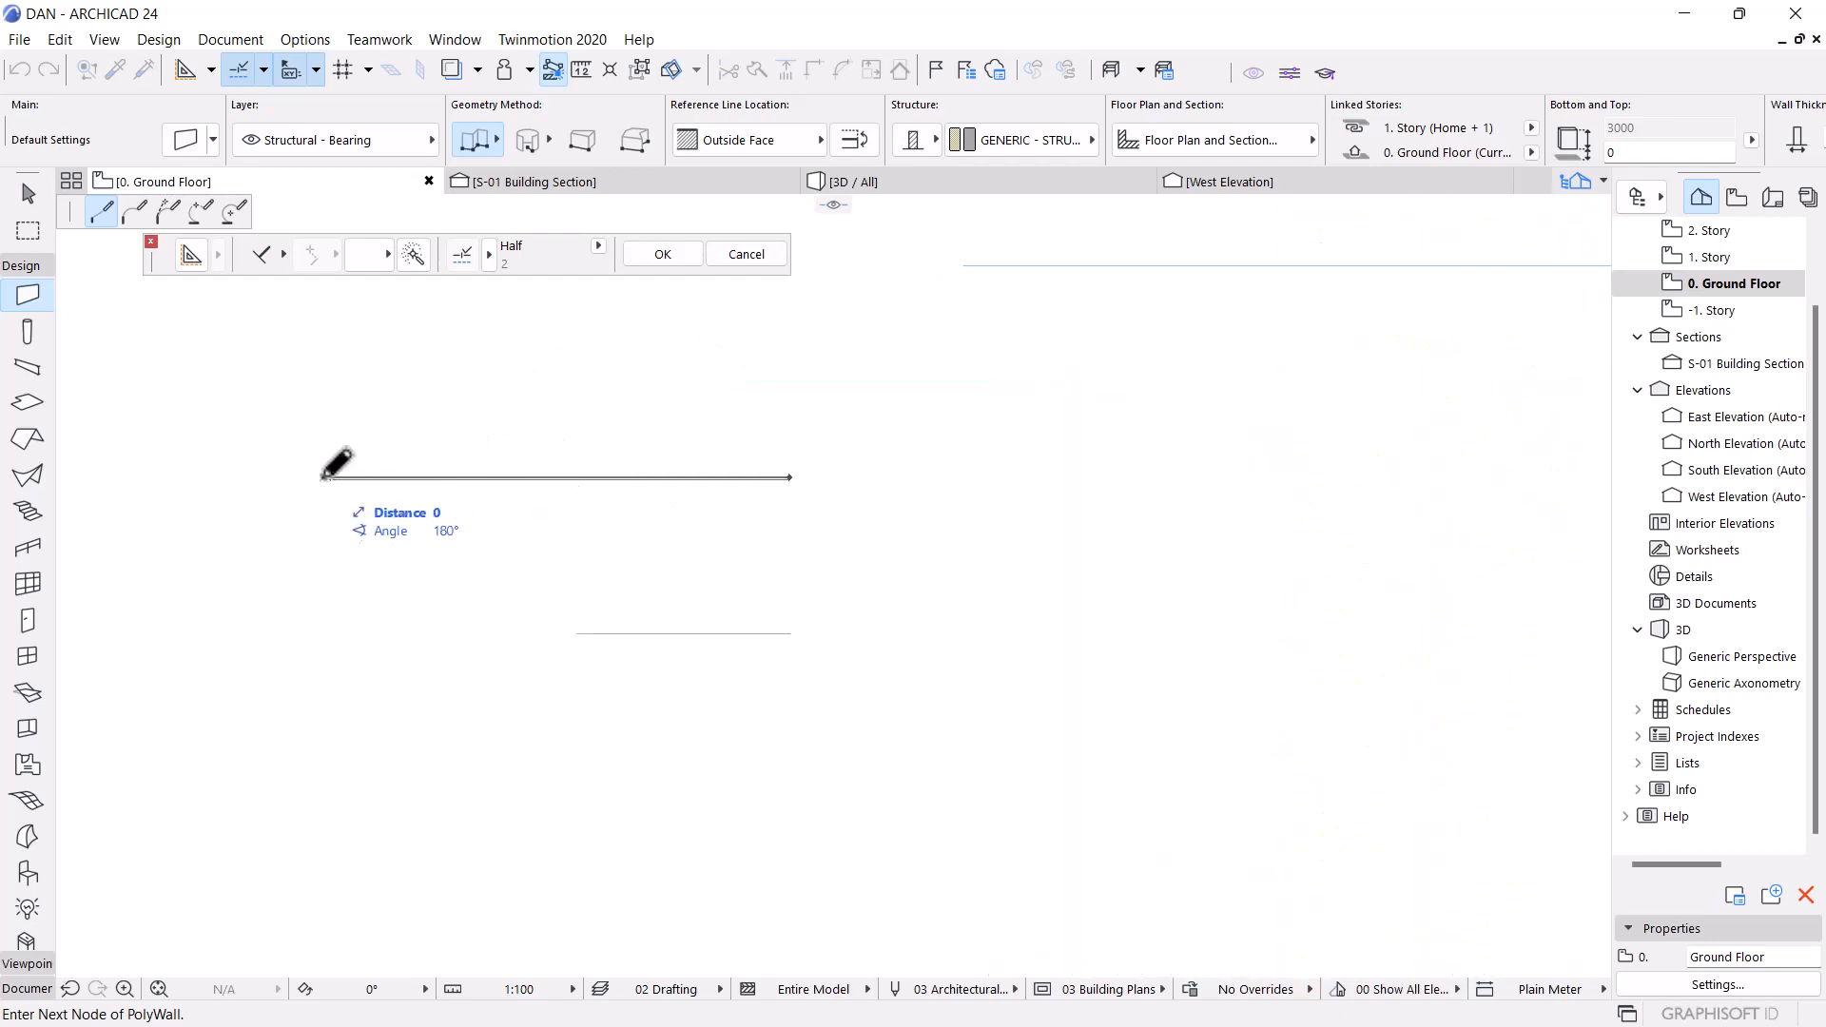
click(324, 478)
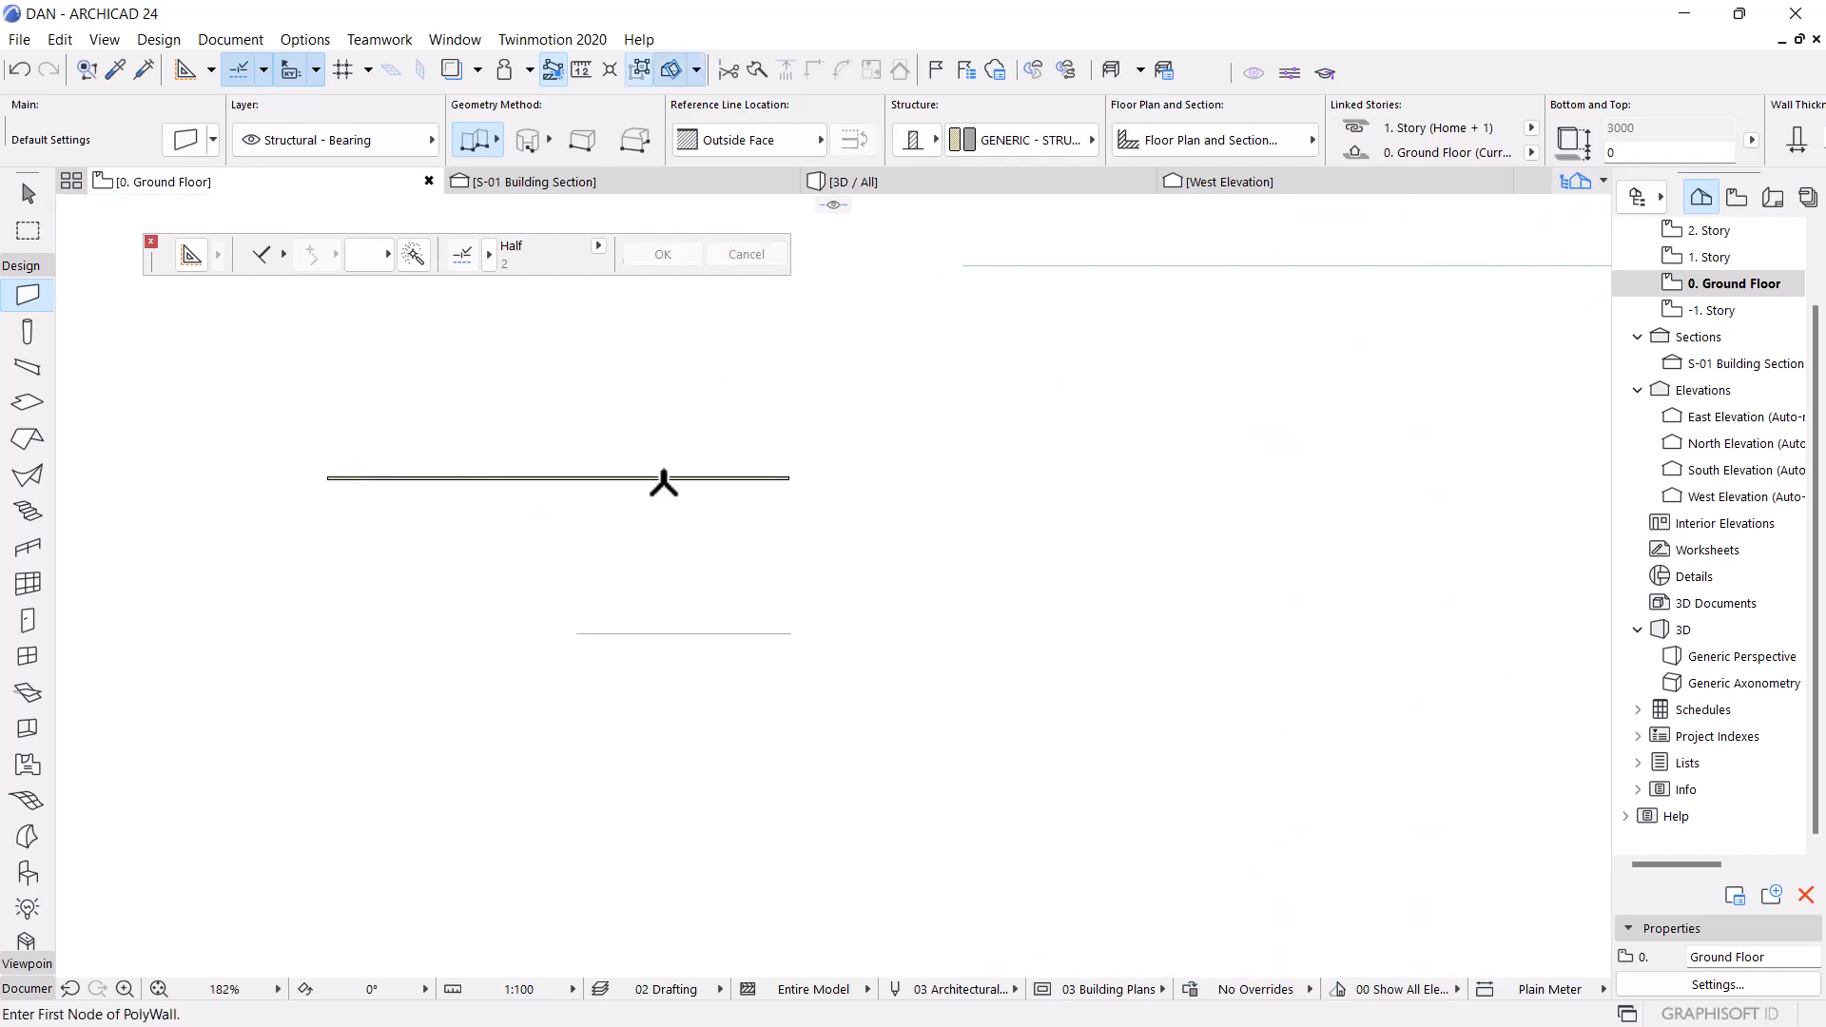
Set the new wall's thickness to 15 mm and deselect it
key(Escape)
click(667, 481)
scroll(675, 457, up, 4)
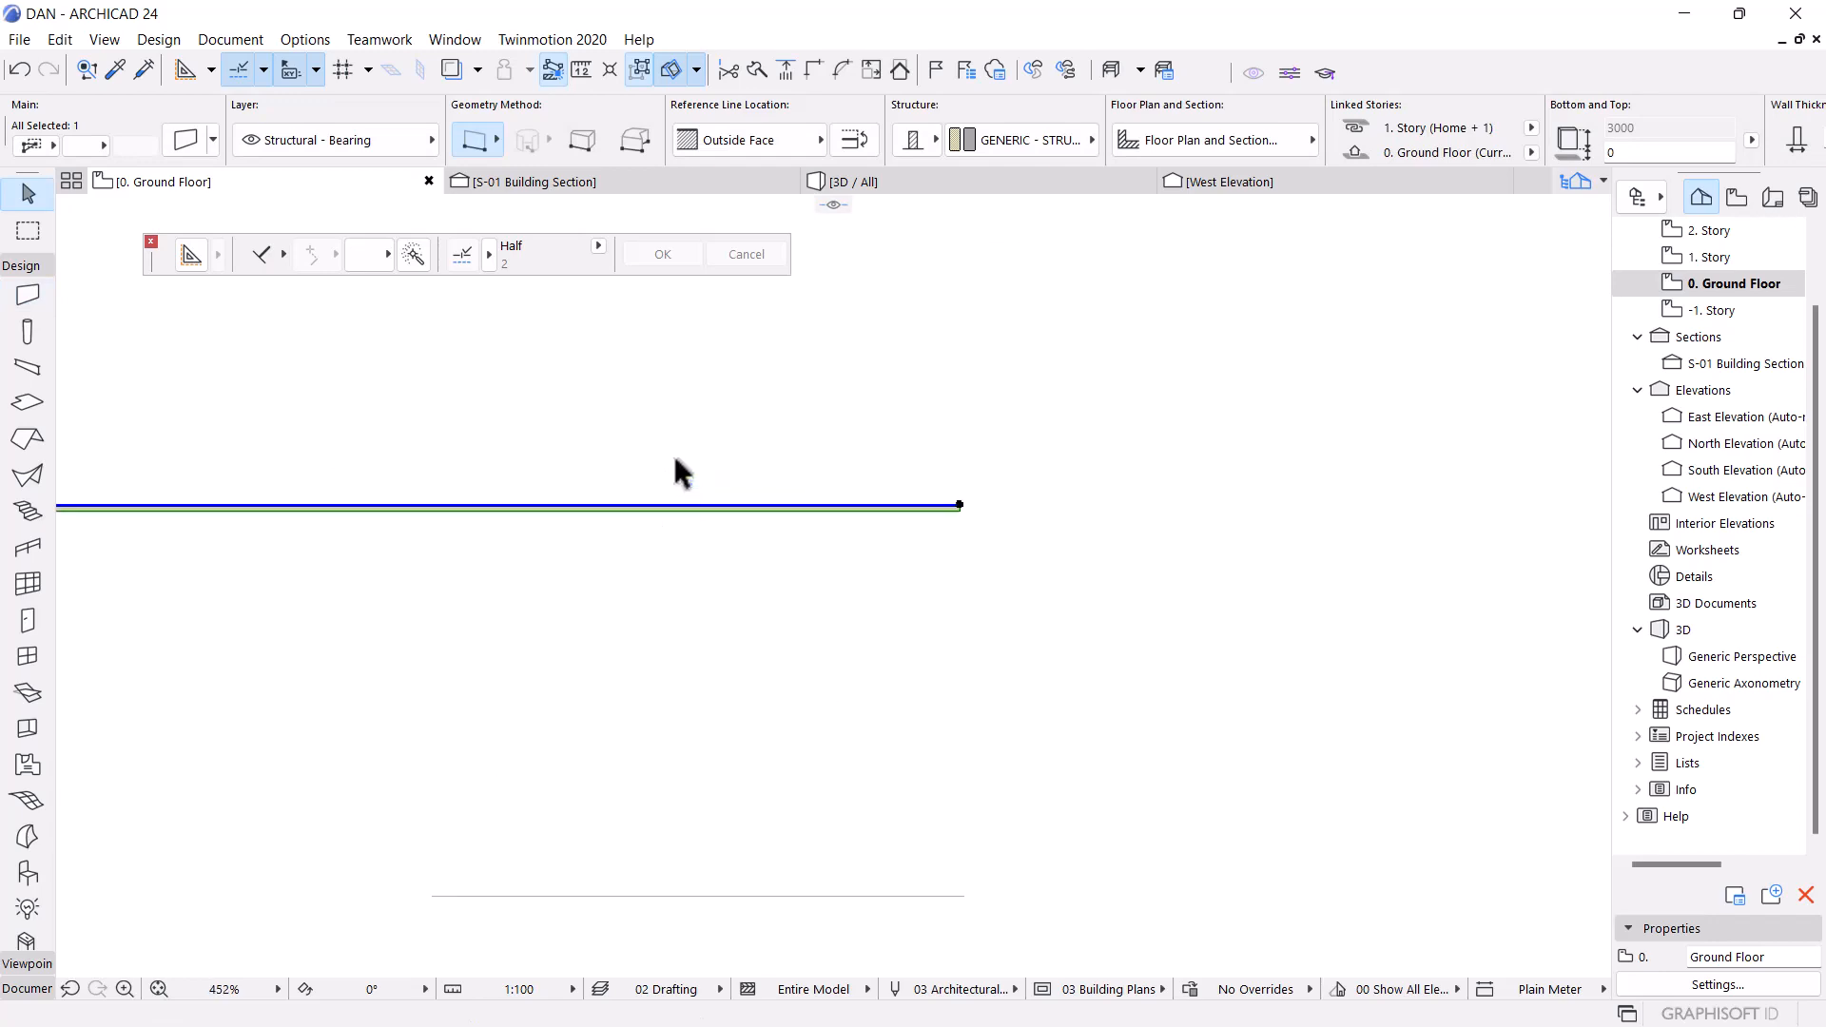
key(ctrl+t)
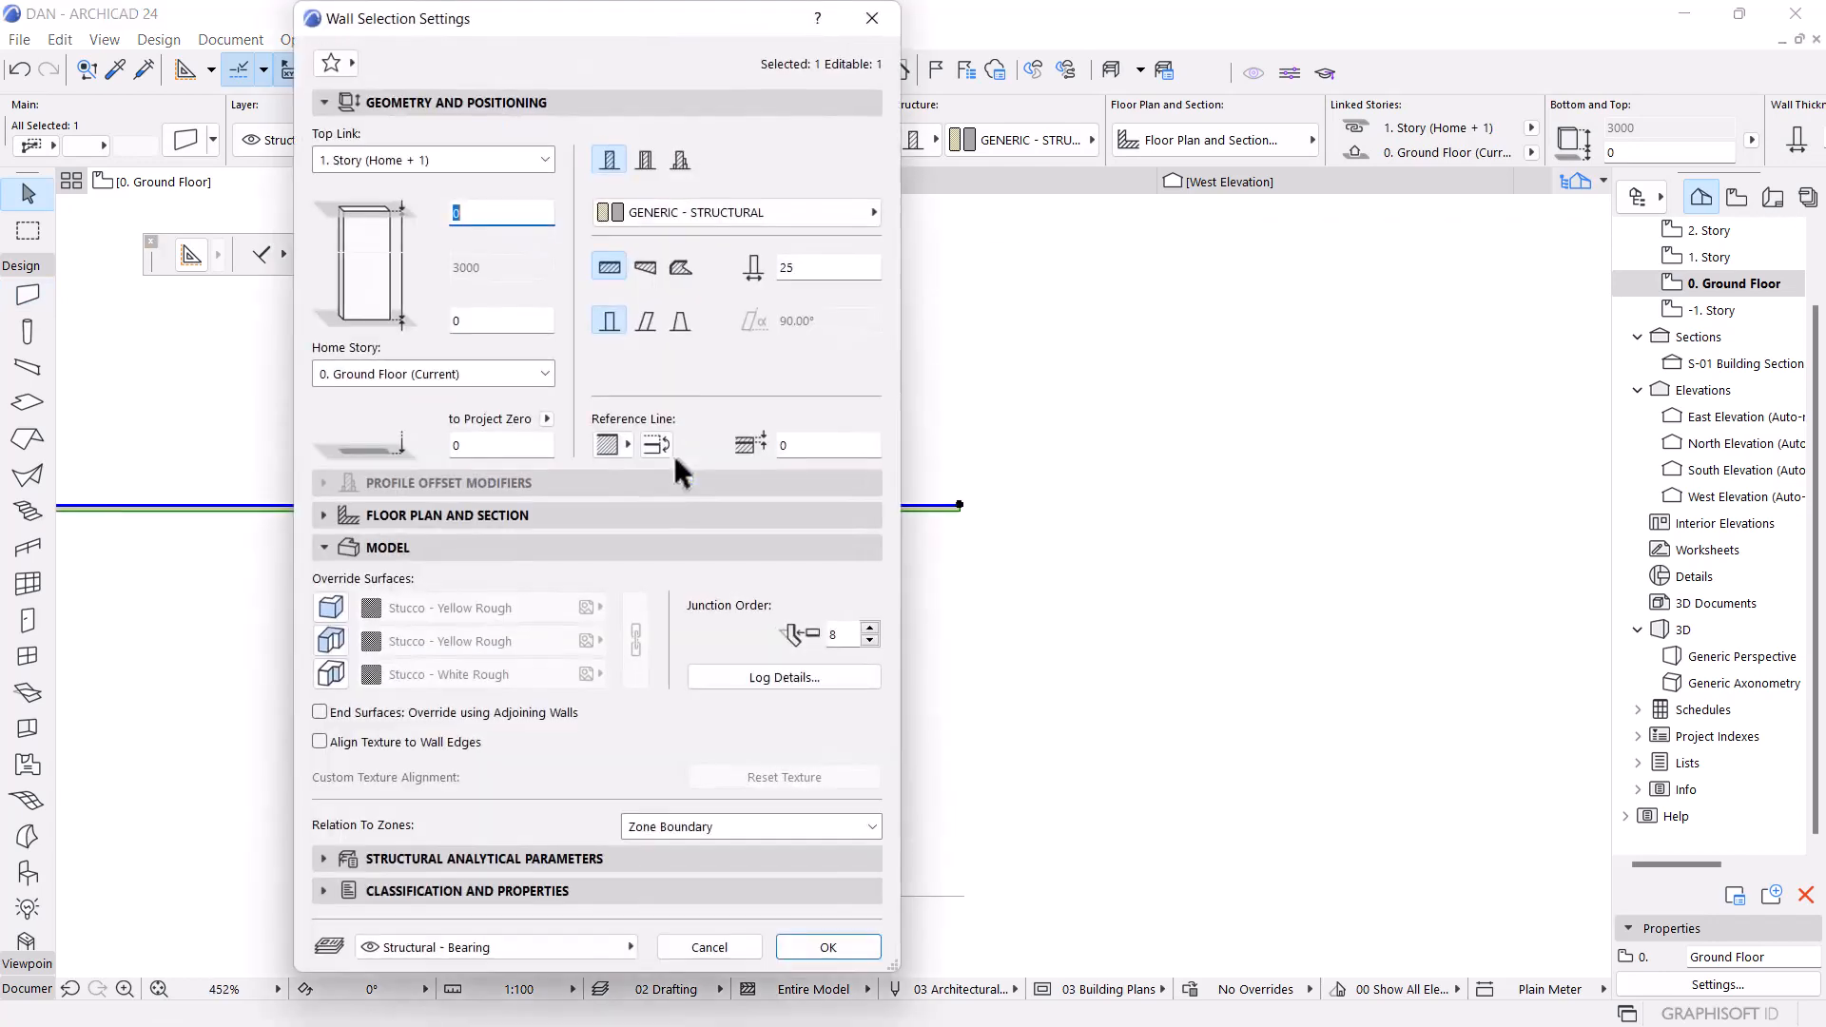
double_click(821, 271)
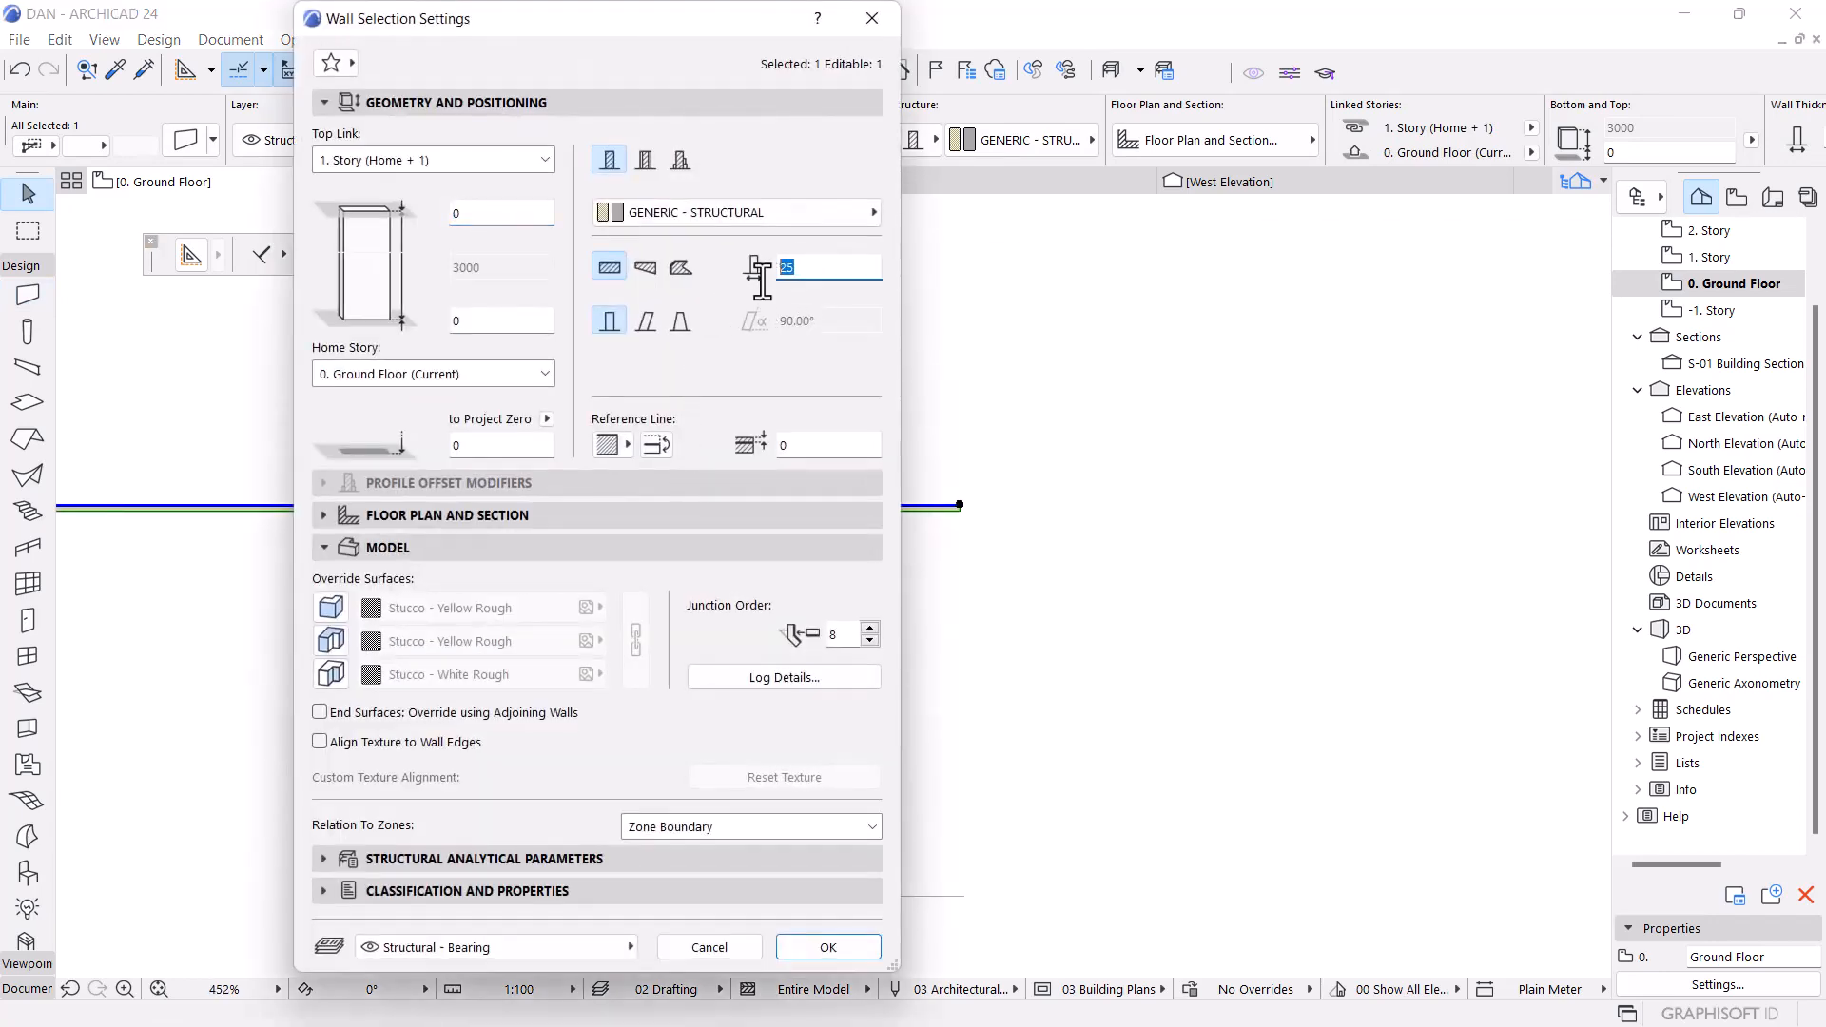
text(15)
click(832, 947)
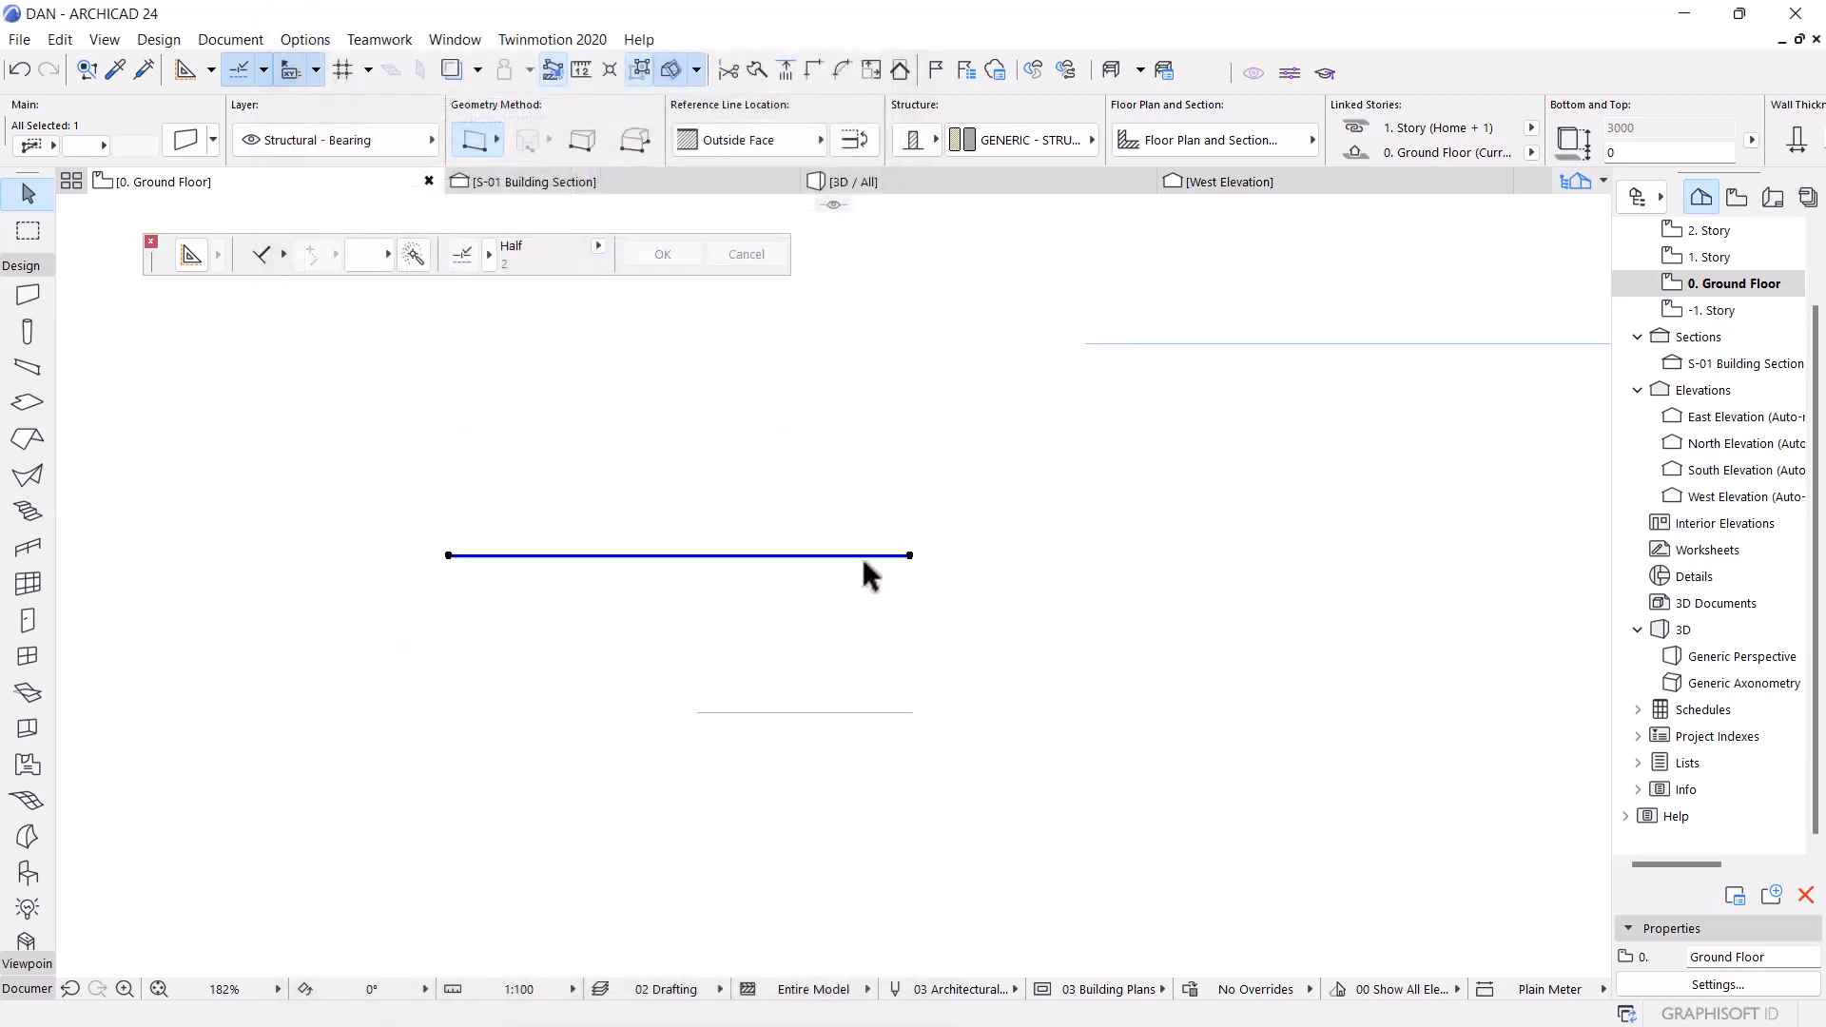
scroll(862, 560, up, 4)
click(869, 583)
scroll(836, 589, down, 4)
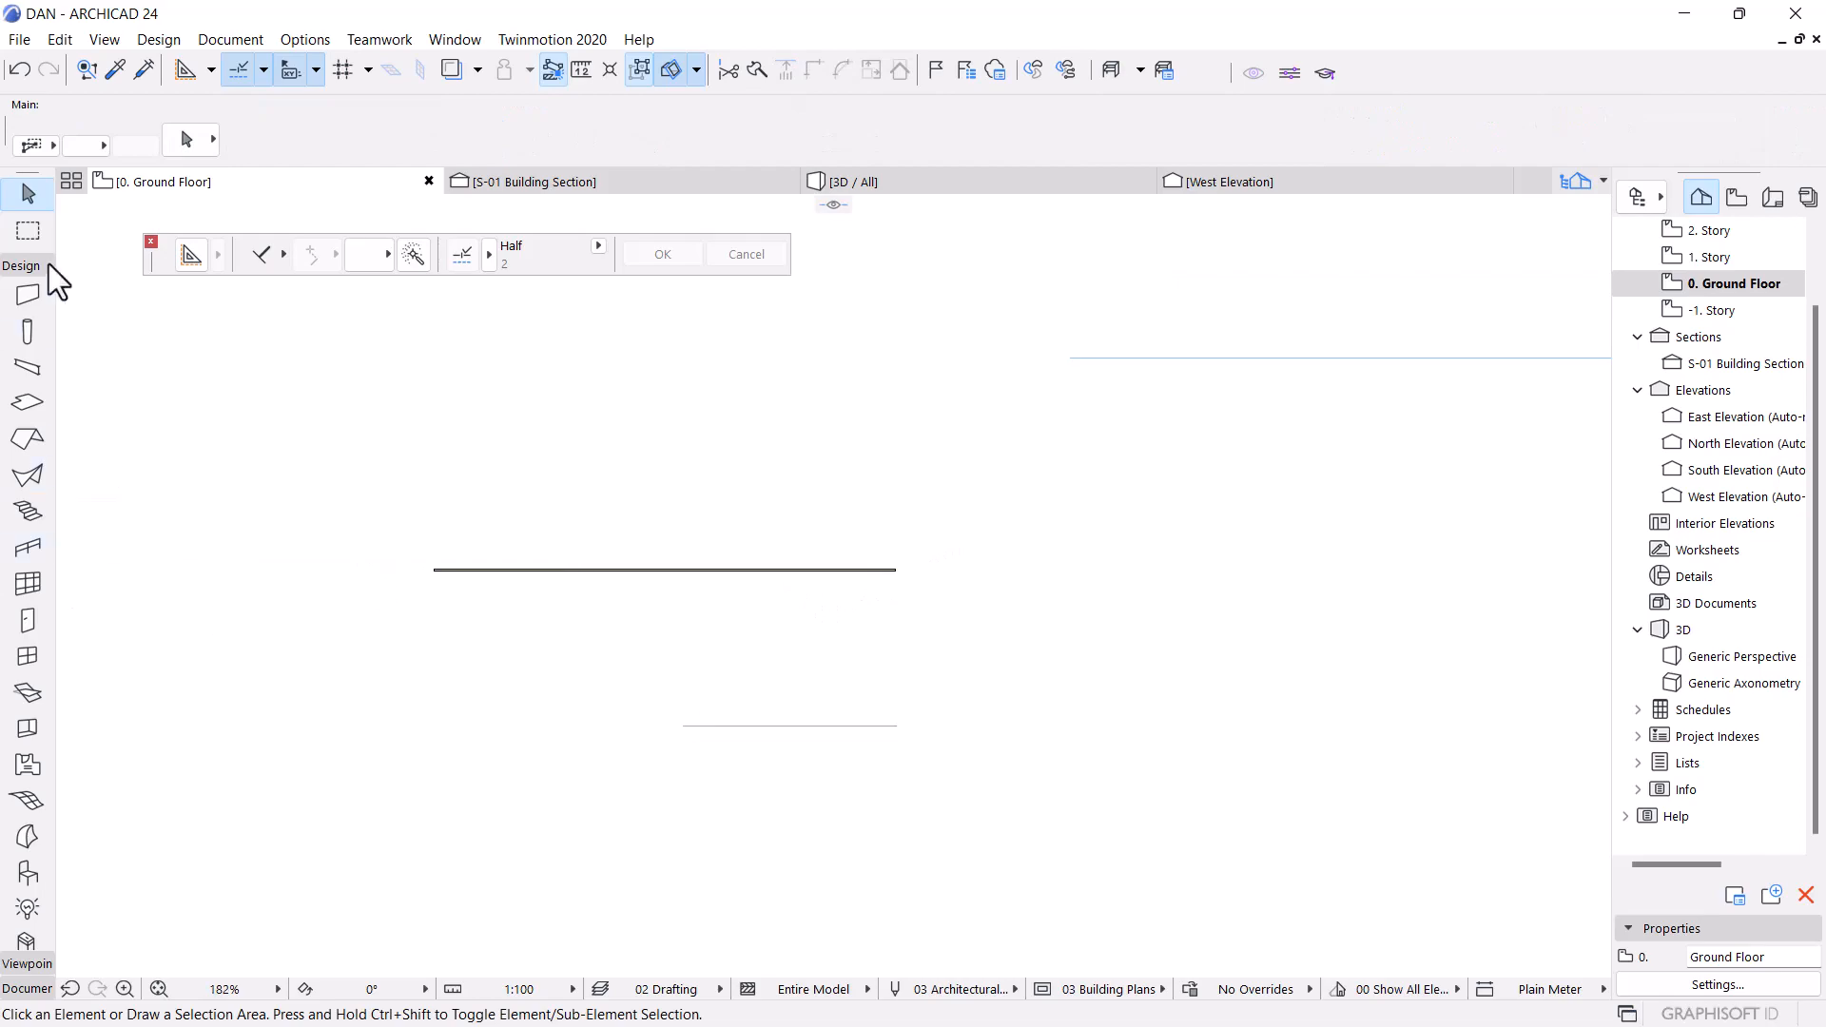
click(23, 266)
click(17, 315)
scroll(569, 449, down, 5)
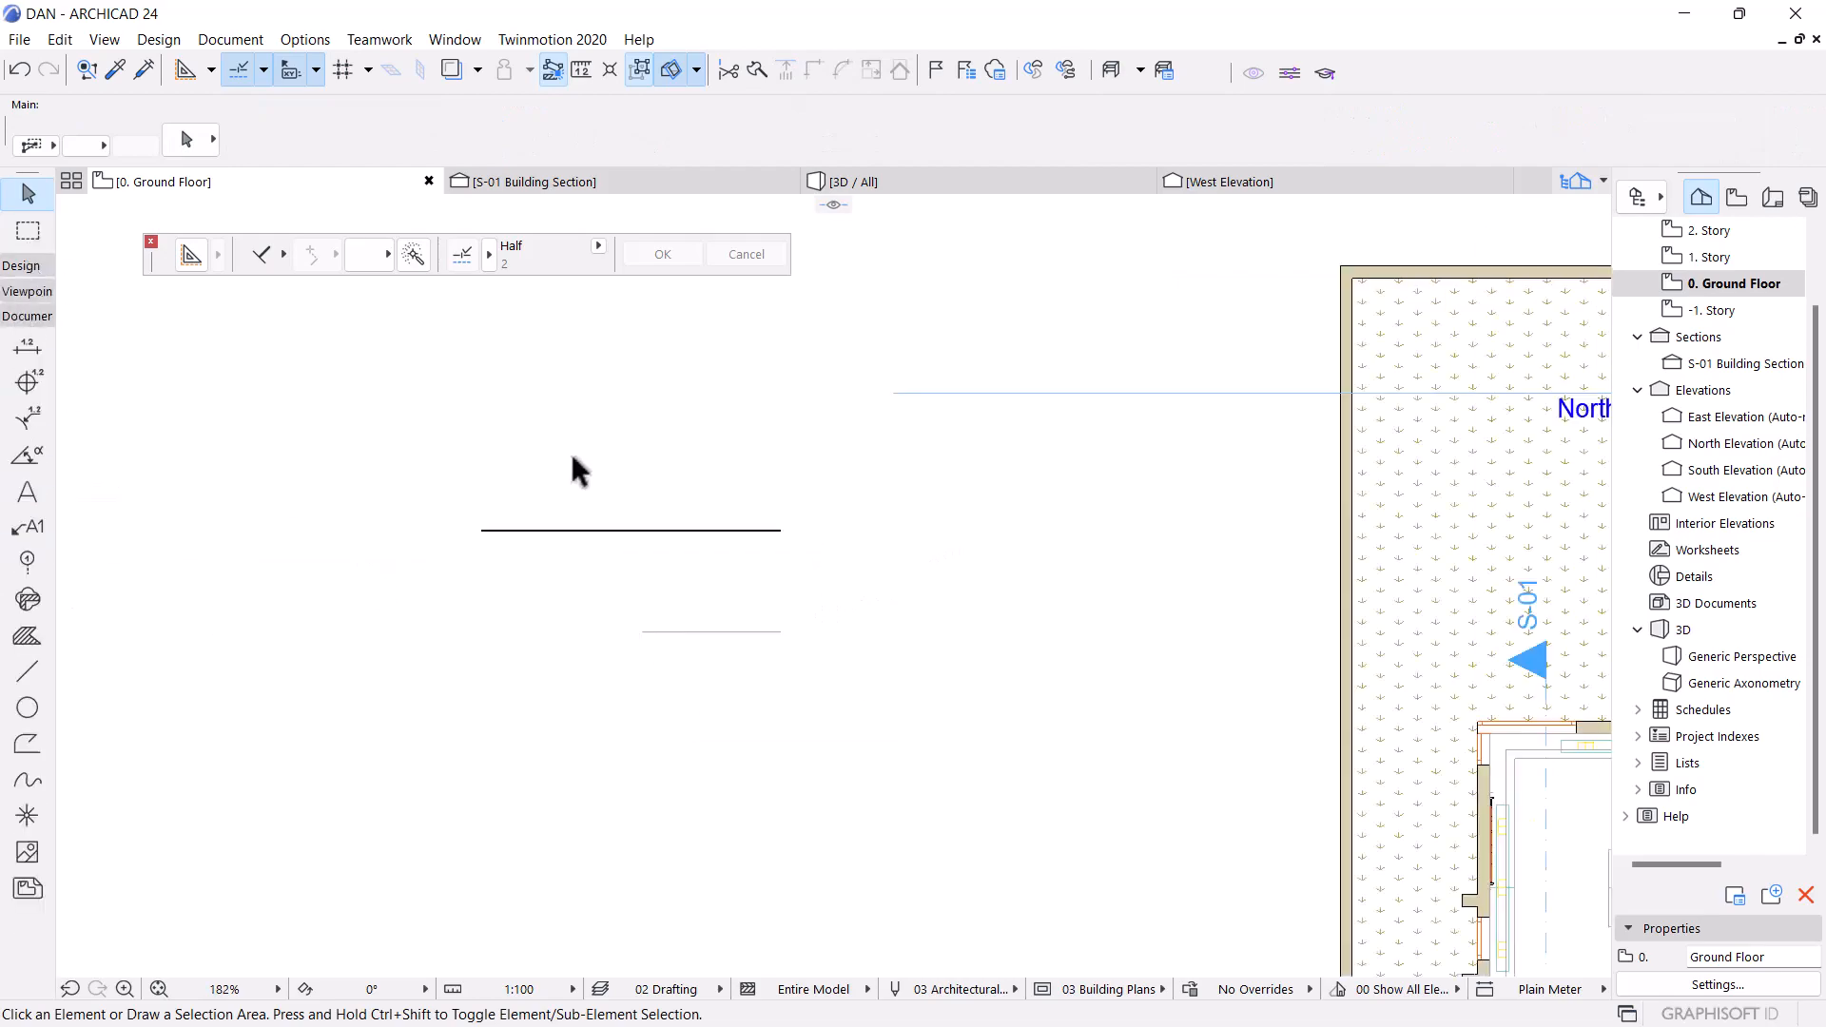
scroll(1056, 646, up, 3)
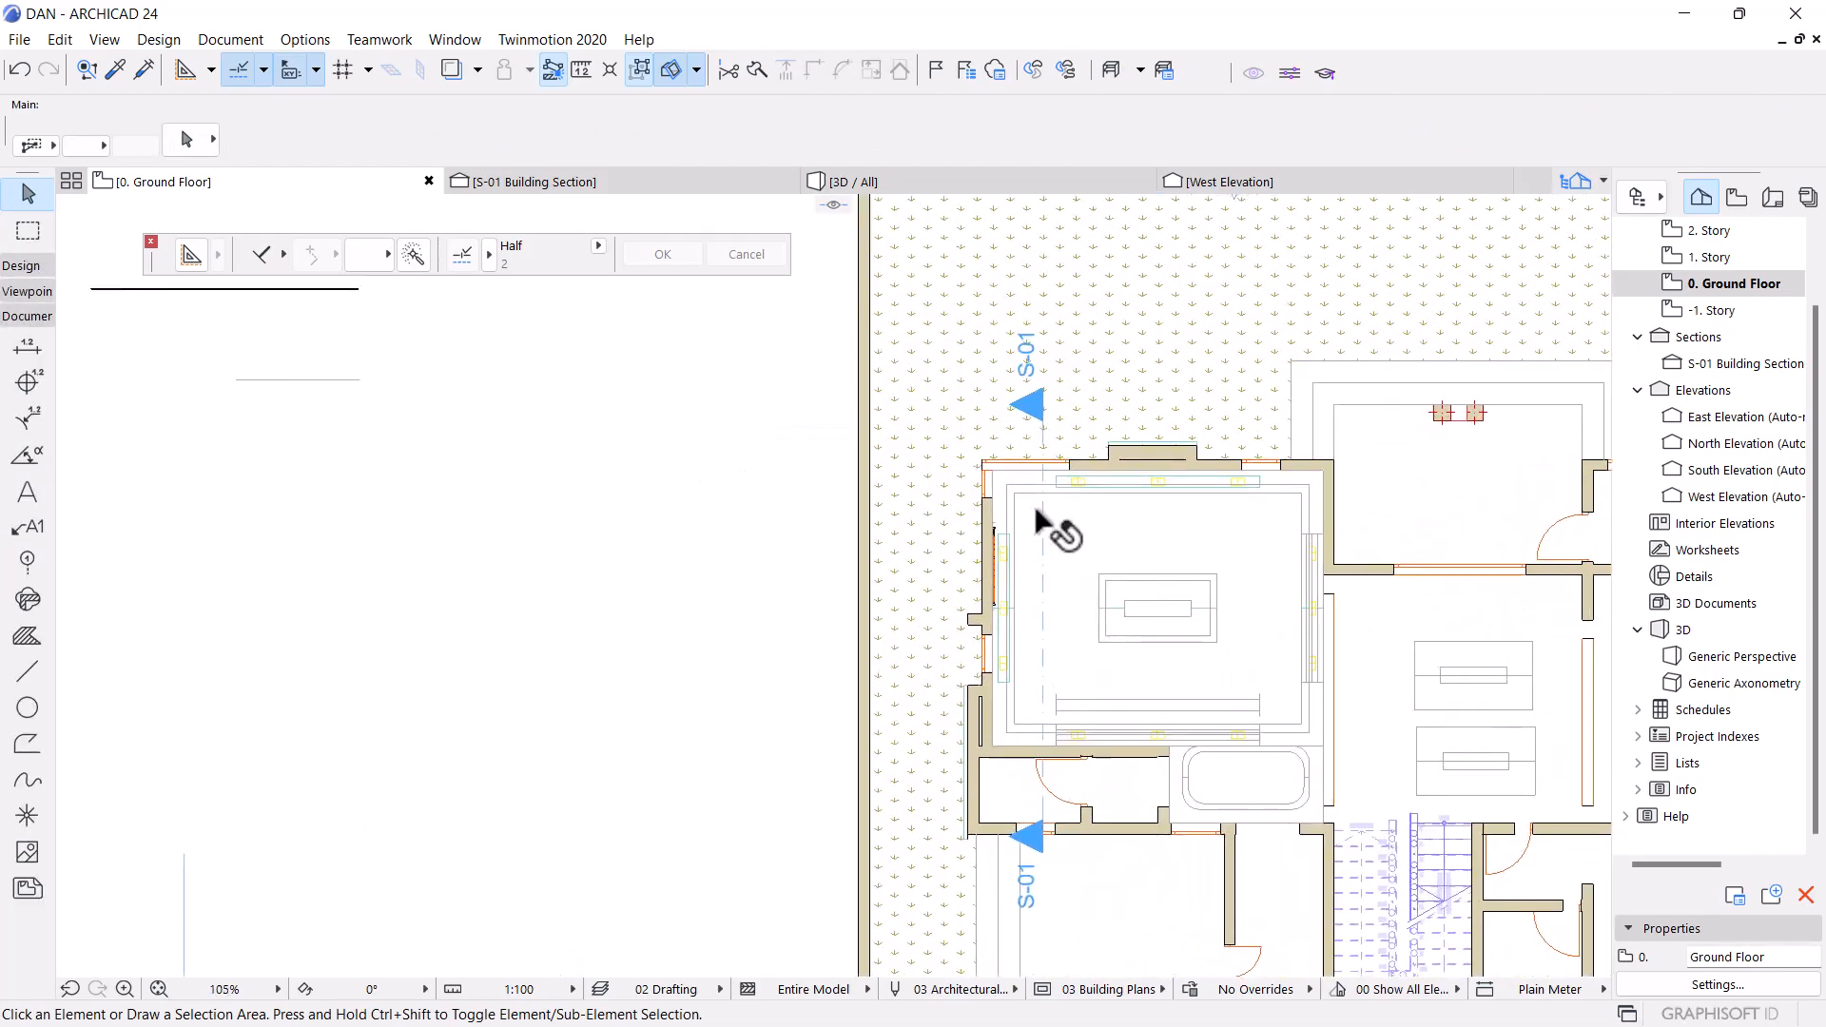
scroll(1121, 583, down, 2)
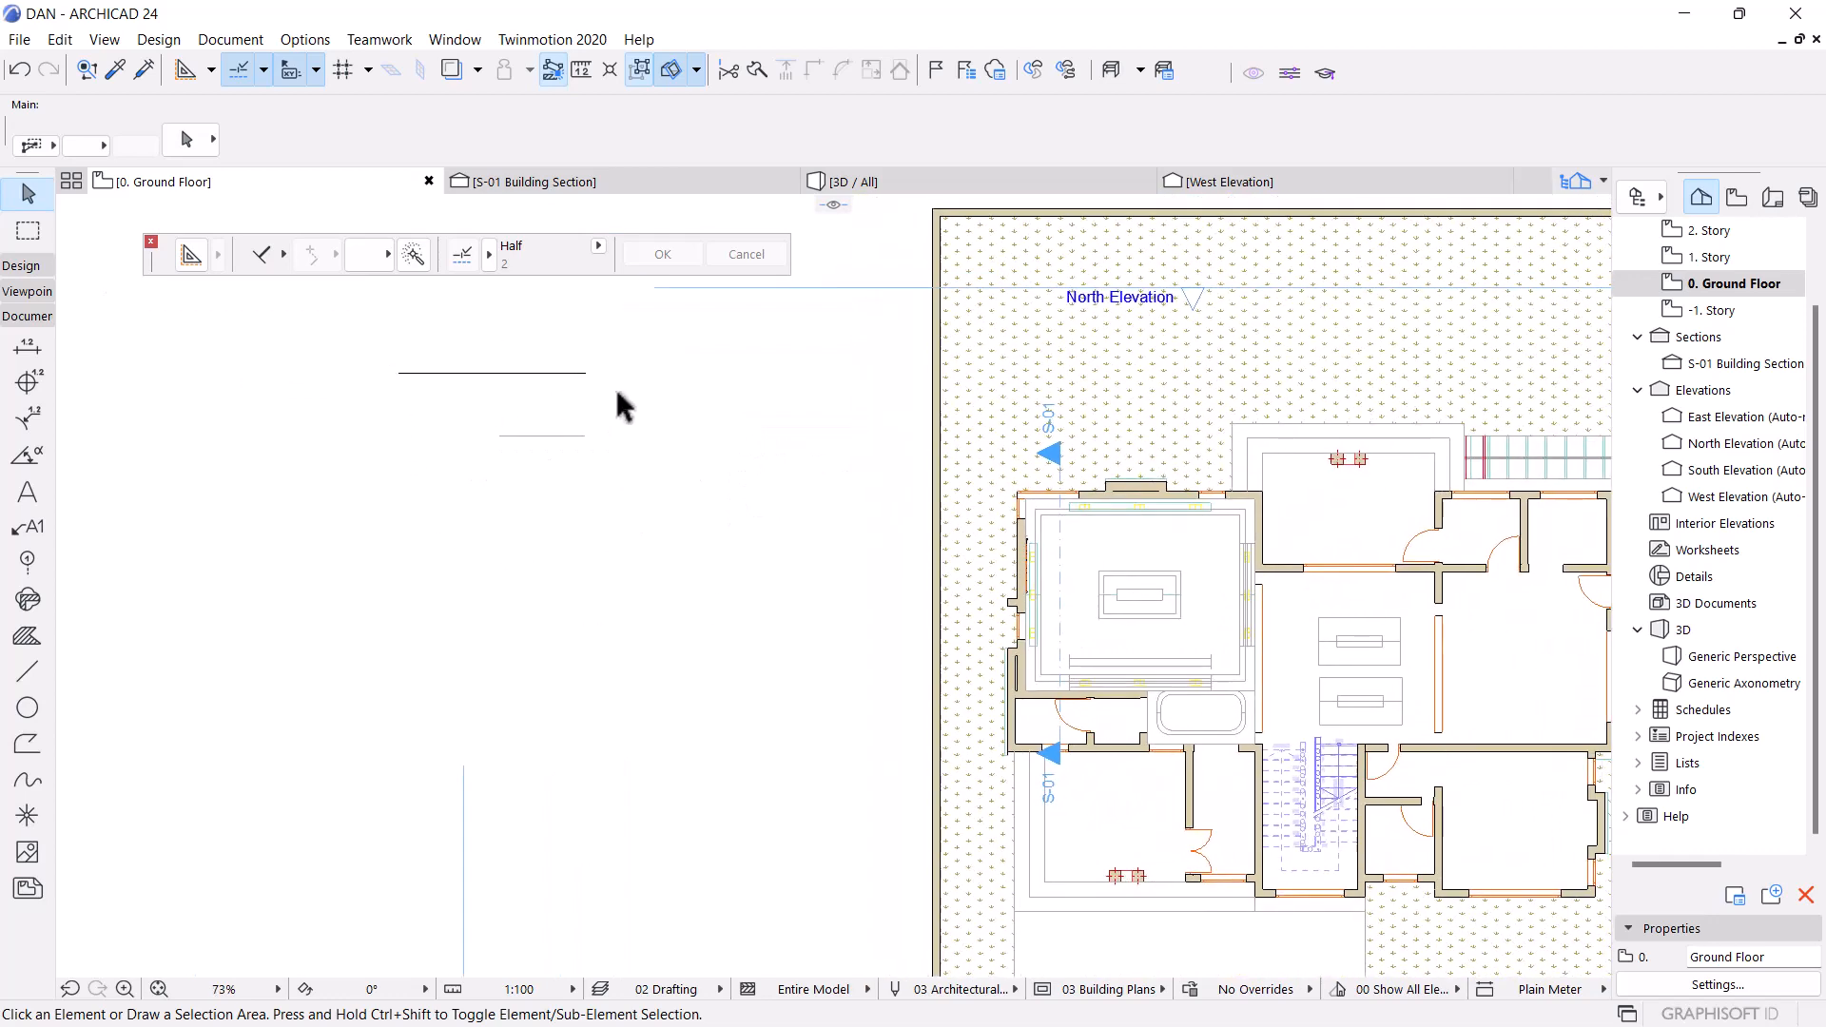
scroll(518, 281, up, 1)
scroll(458, 339, up, 3)
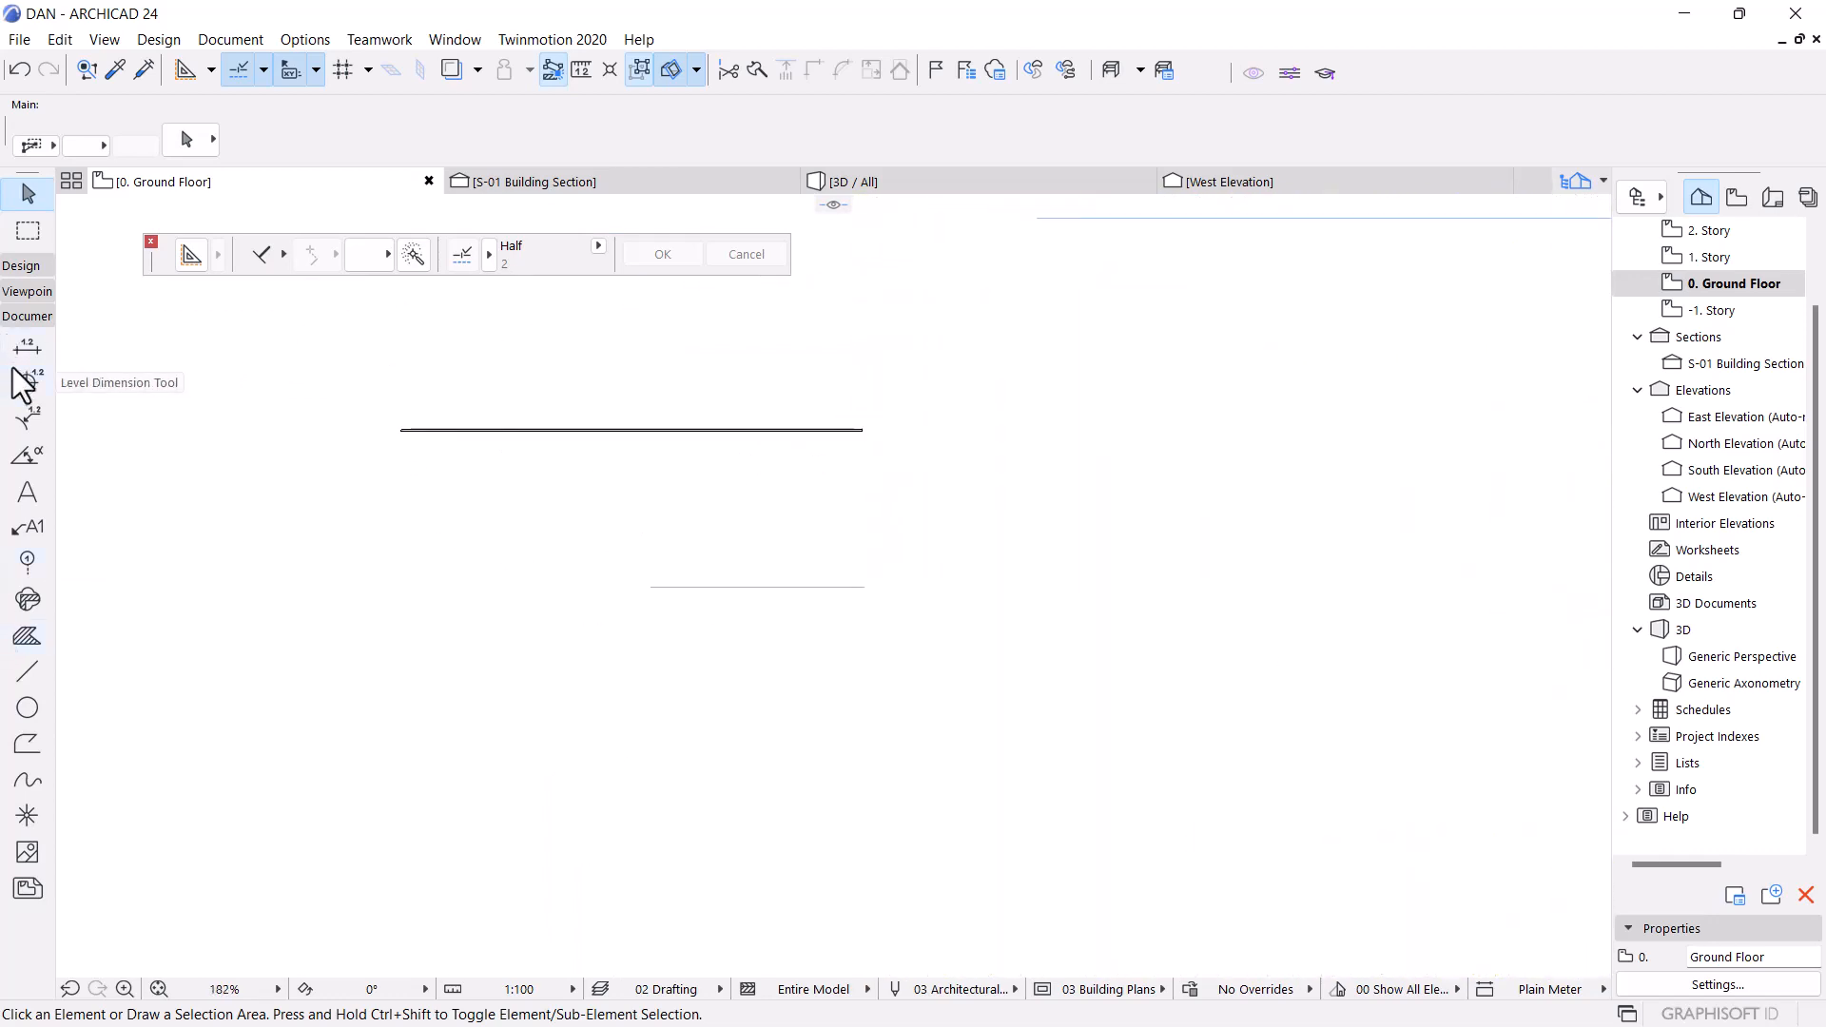
Place a horizontal building section line just below the new wall, extending past both ends and looking up towards it
click(27, 295)
click(28, 322)
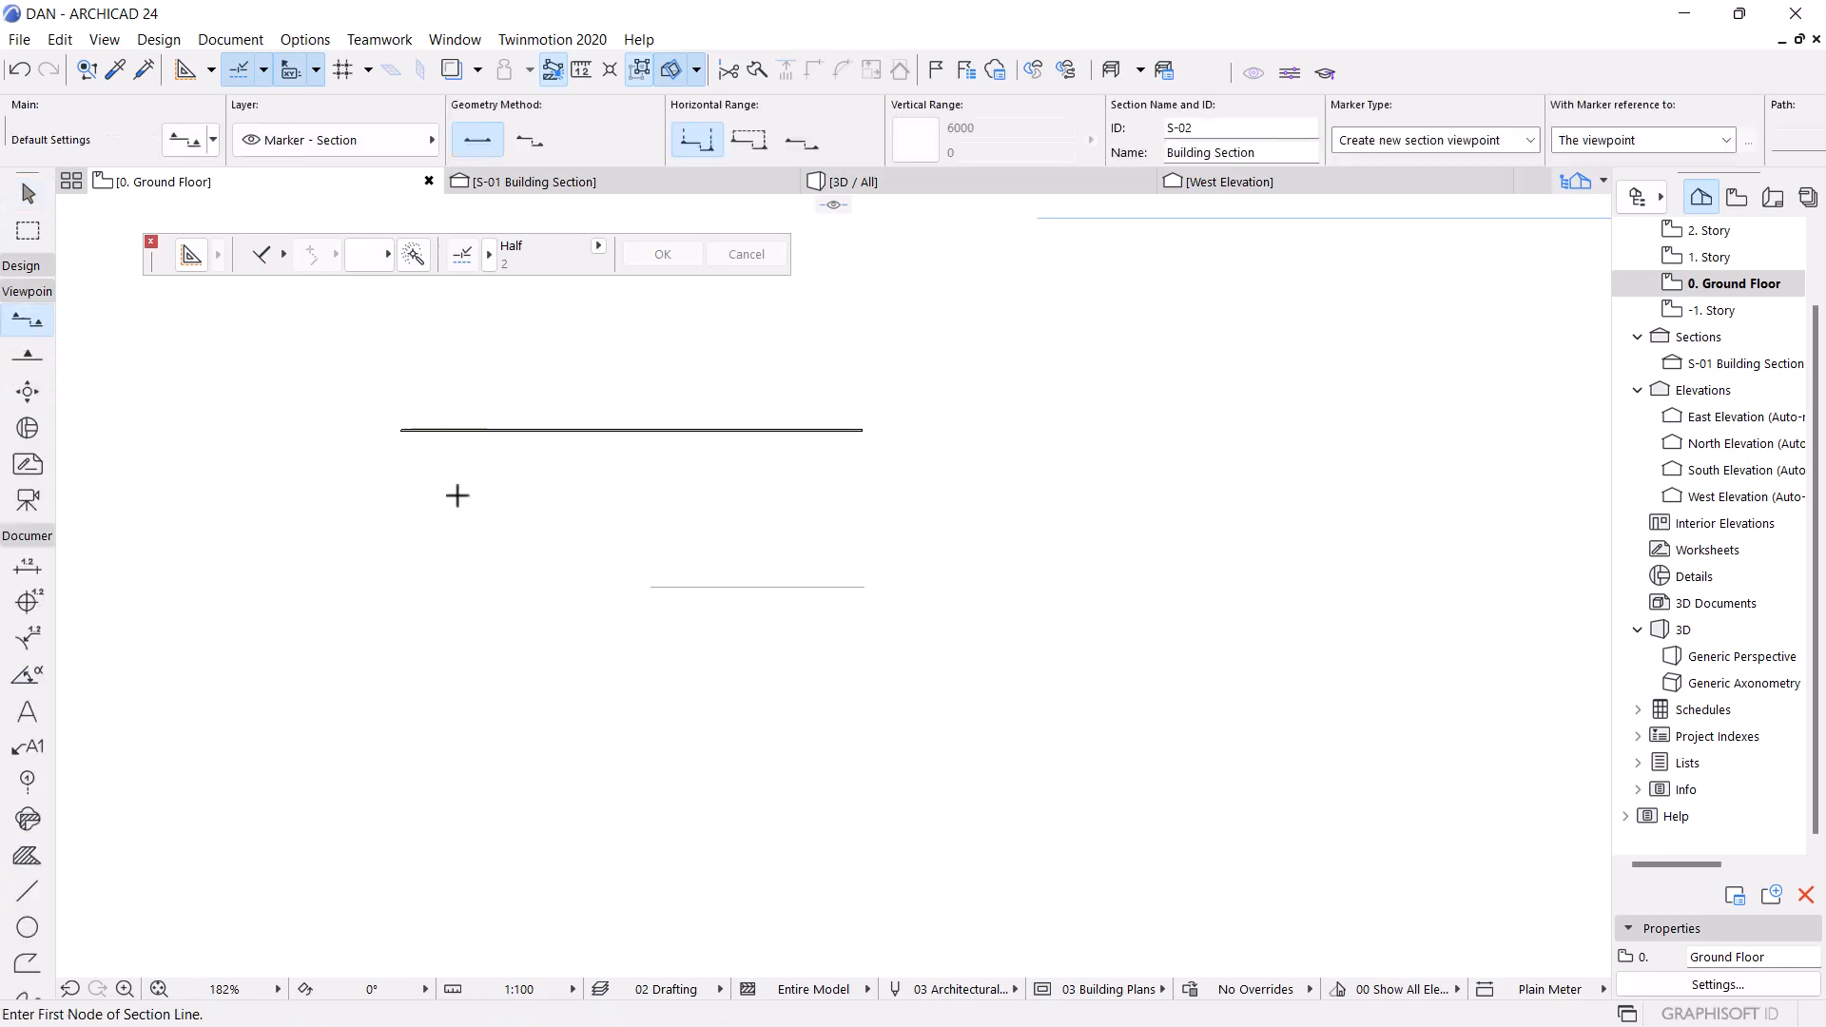
click(294, 495)
click(972, 495)
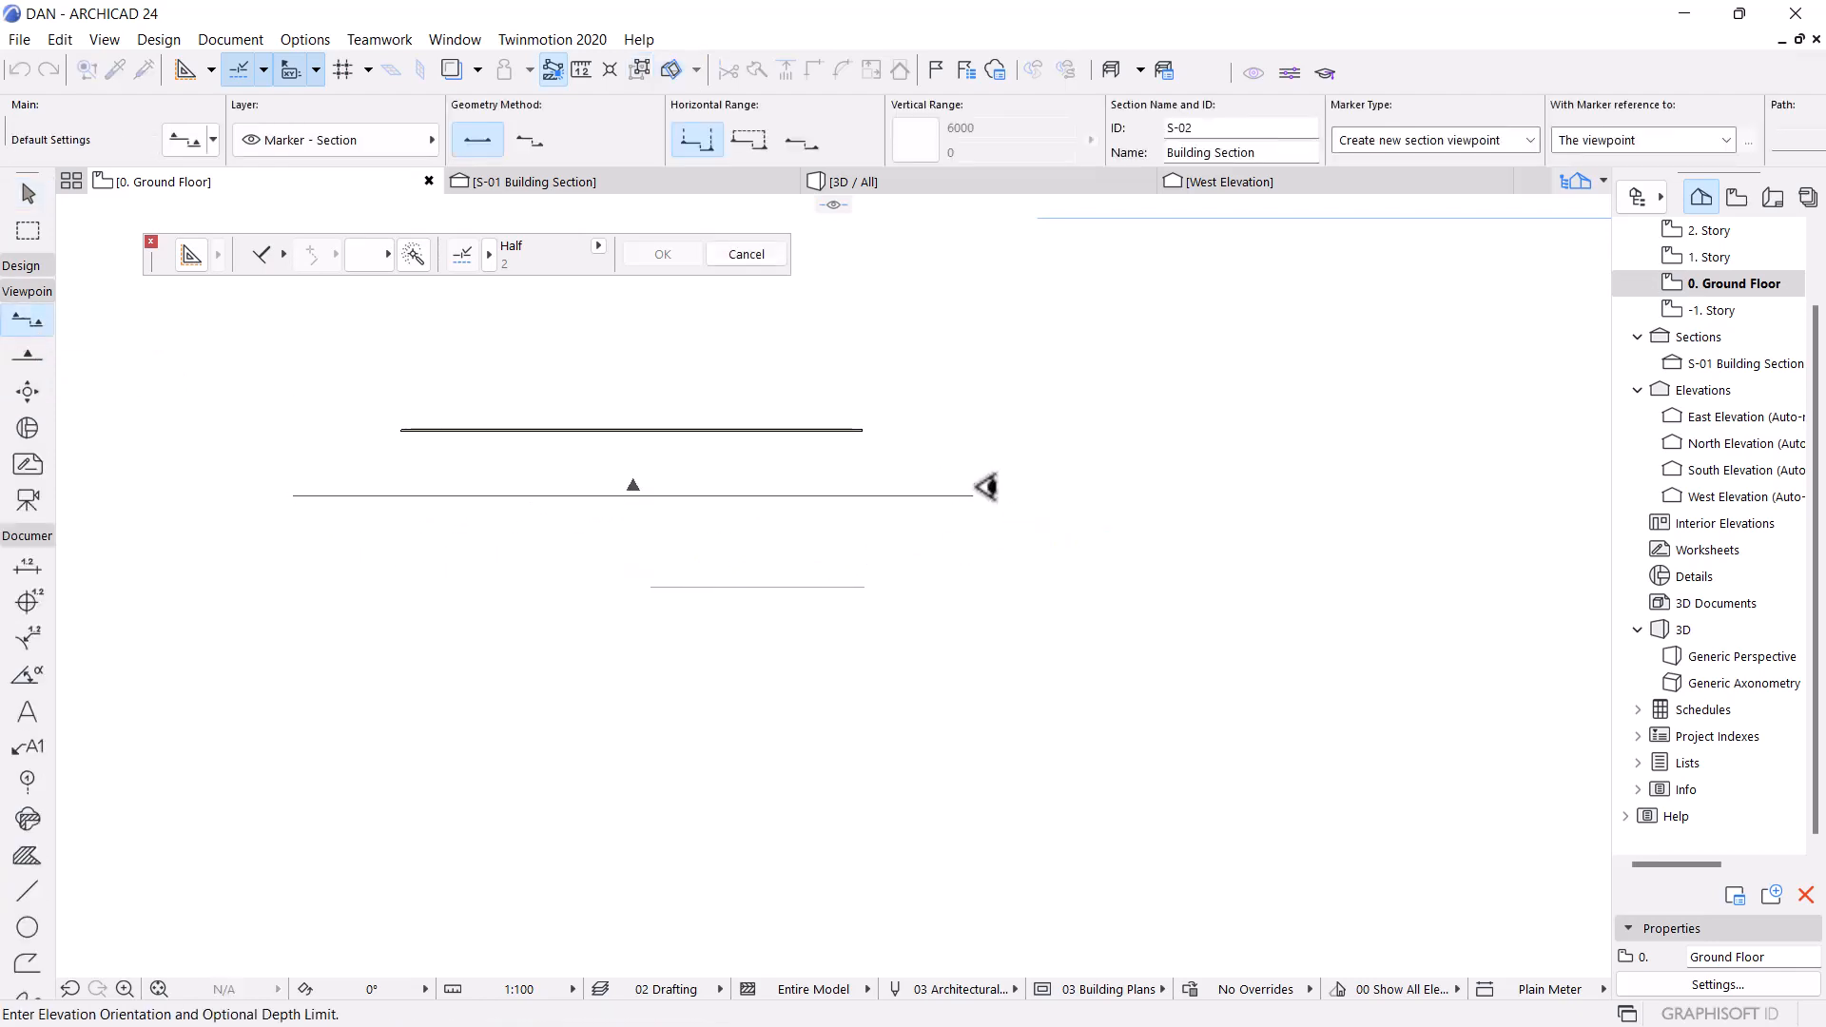
click(980, 454)
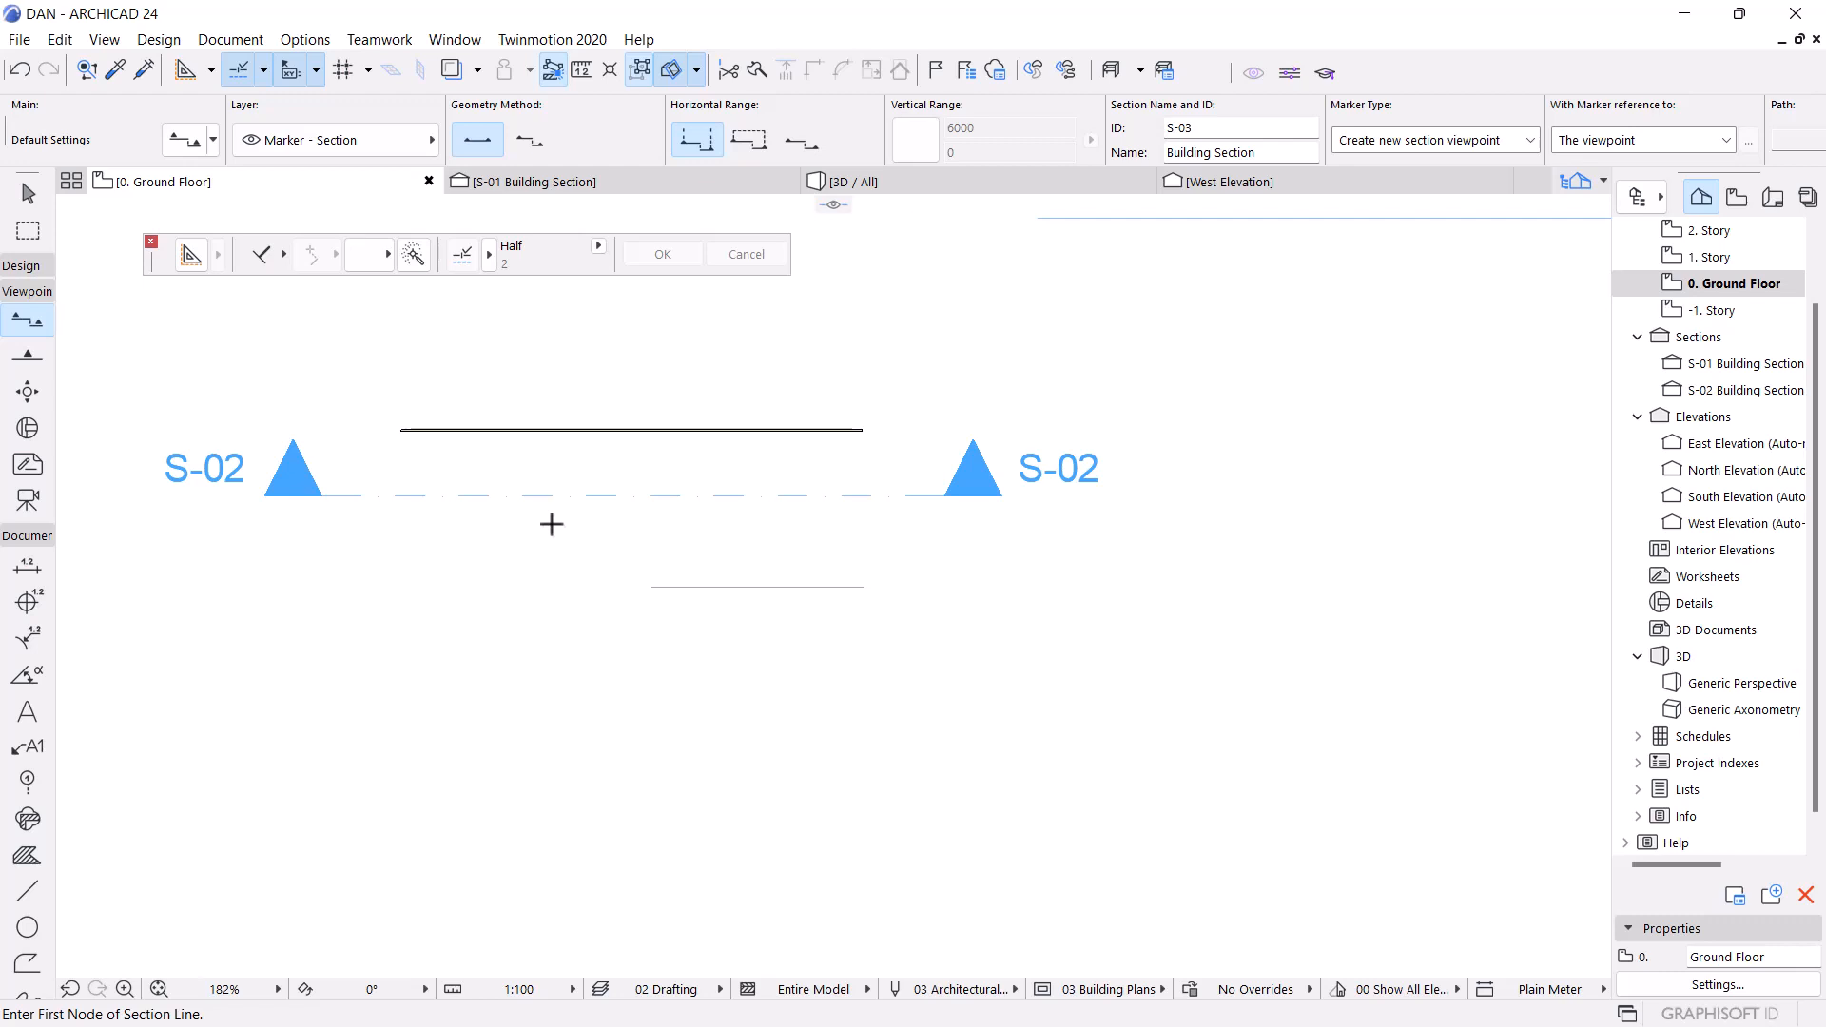
key(Escape)
Open the S-02 building section in a new tab from its section line
scroll(590, 448, up, 5)
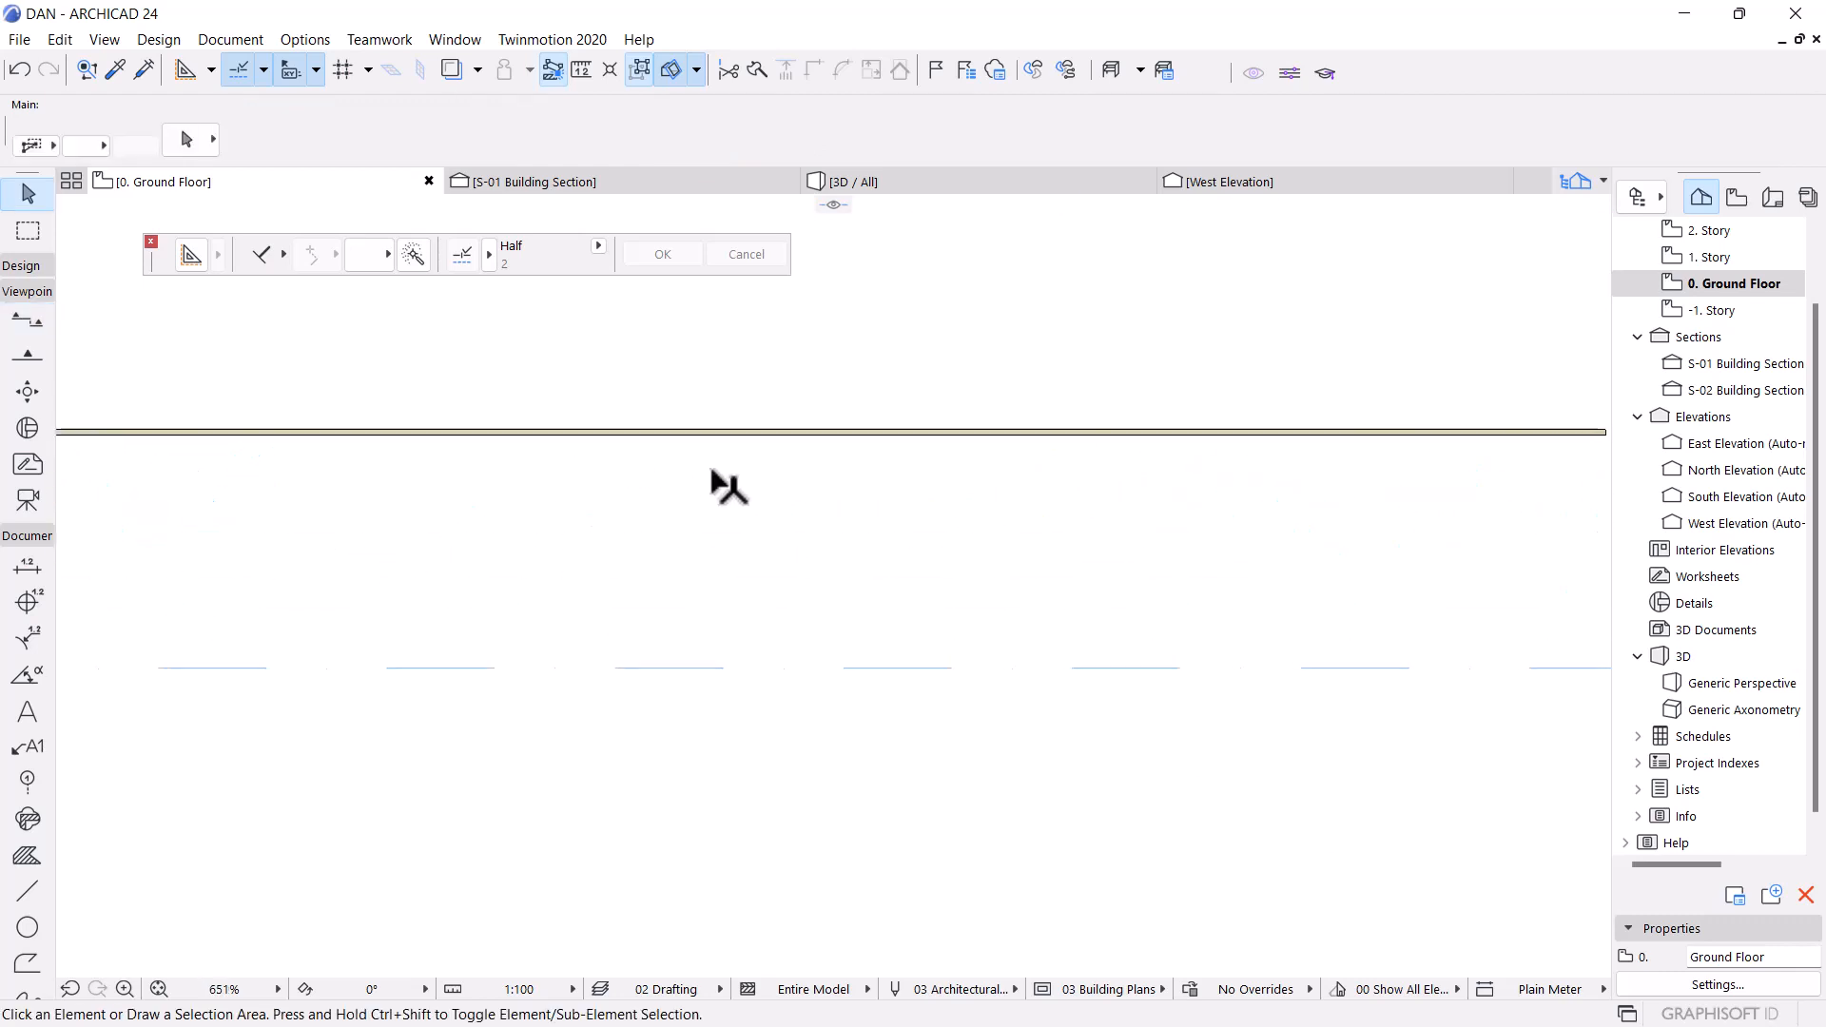
scroll(713, 472, down, 4)
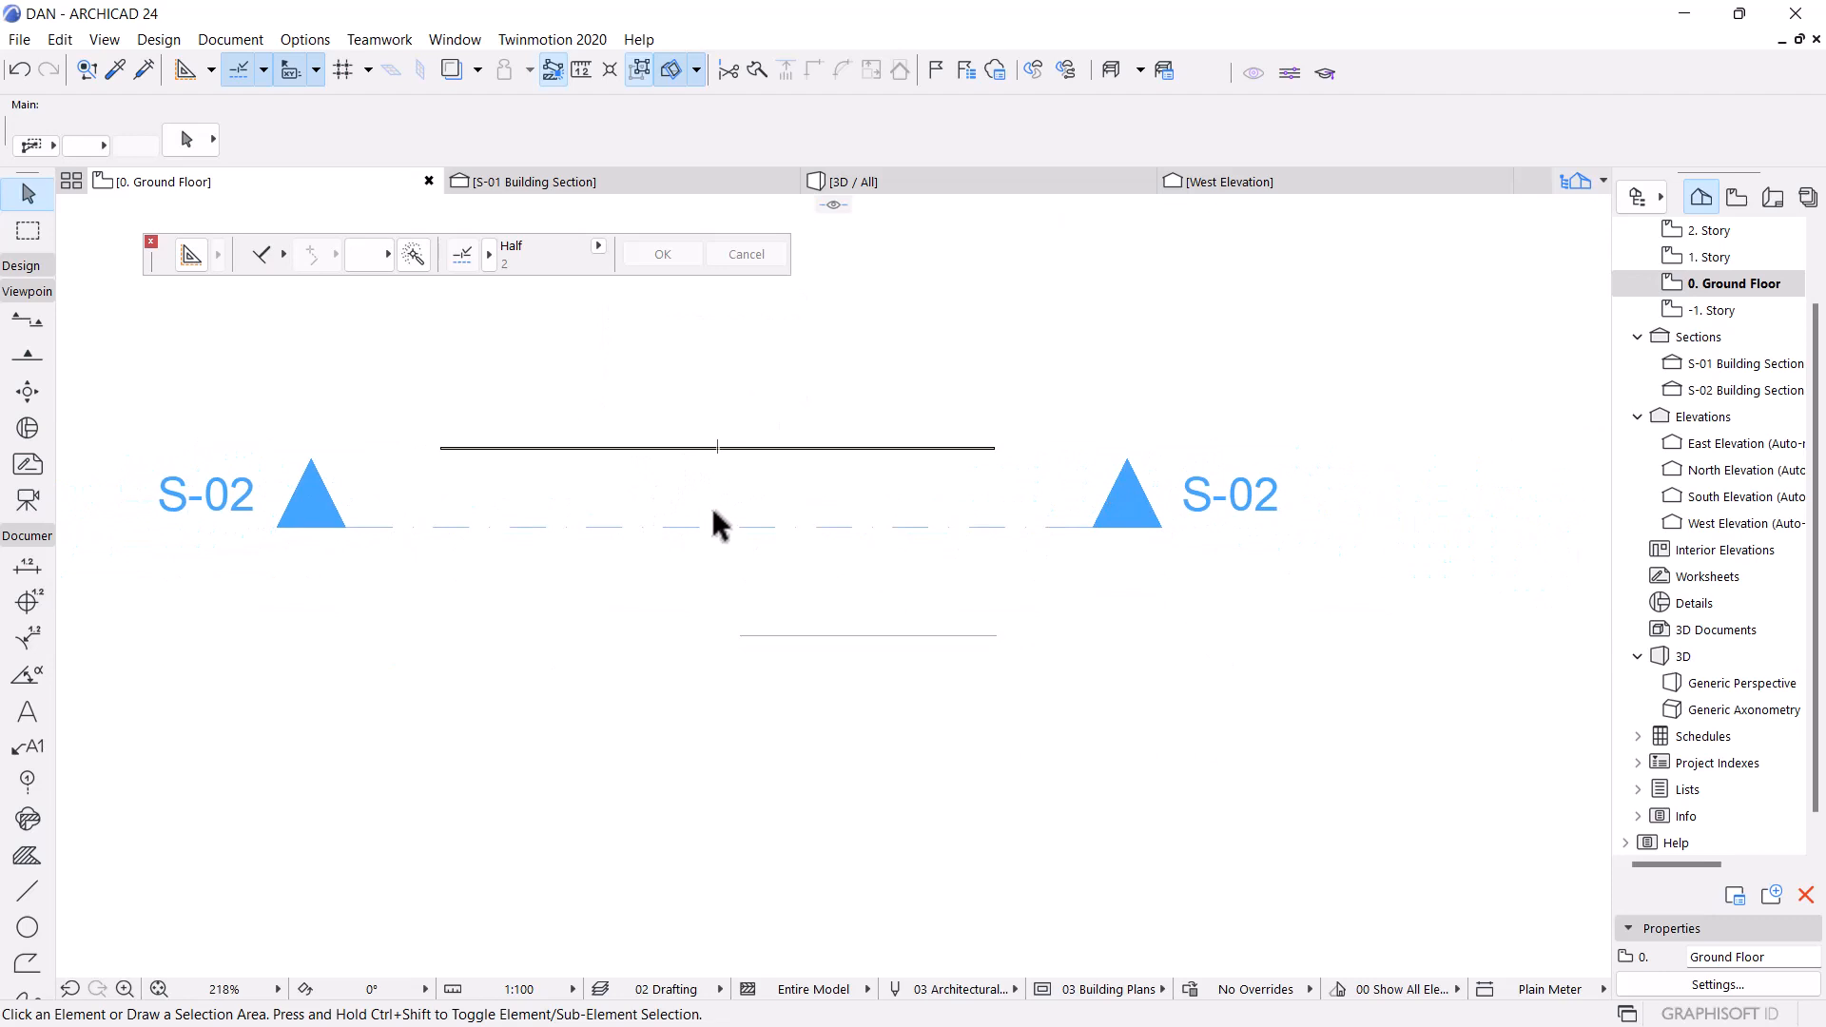
click(726, 528)
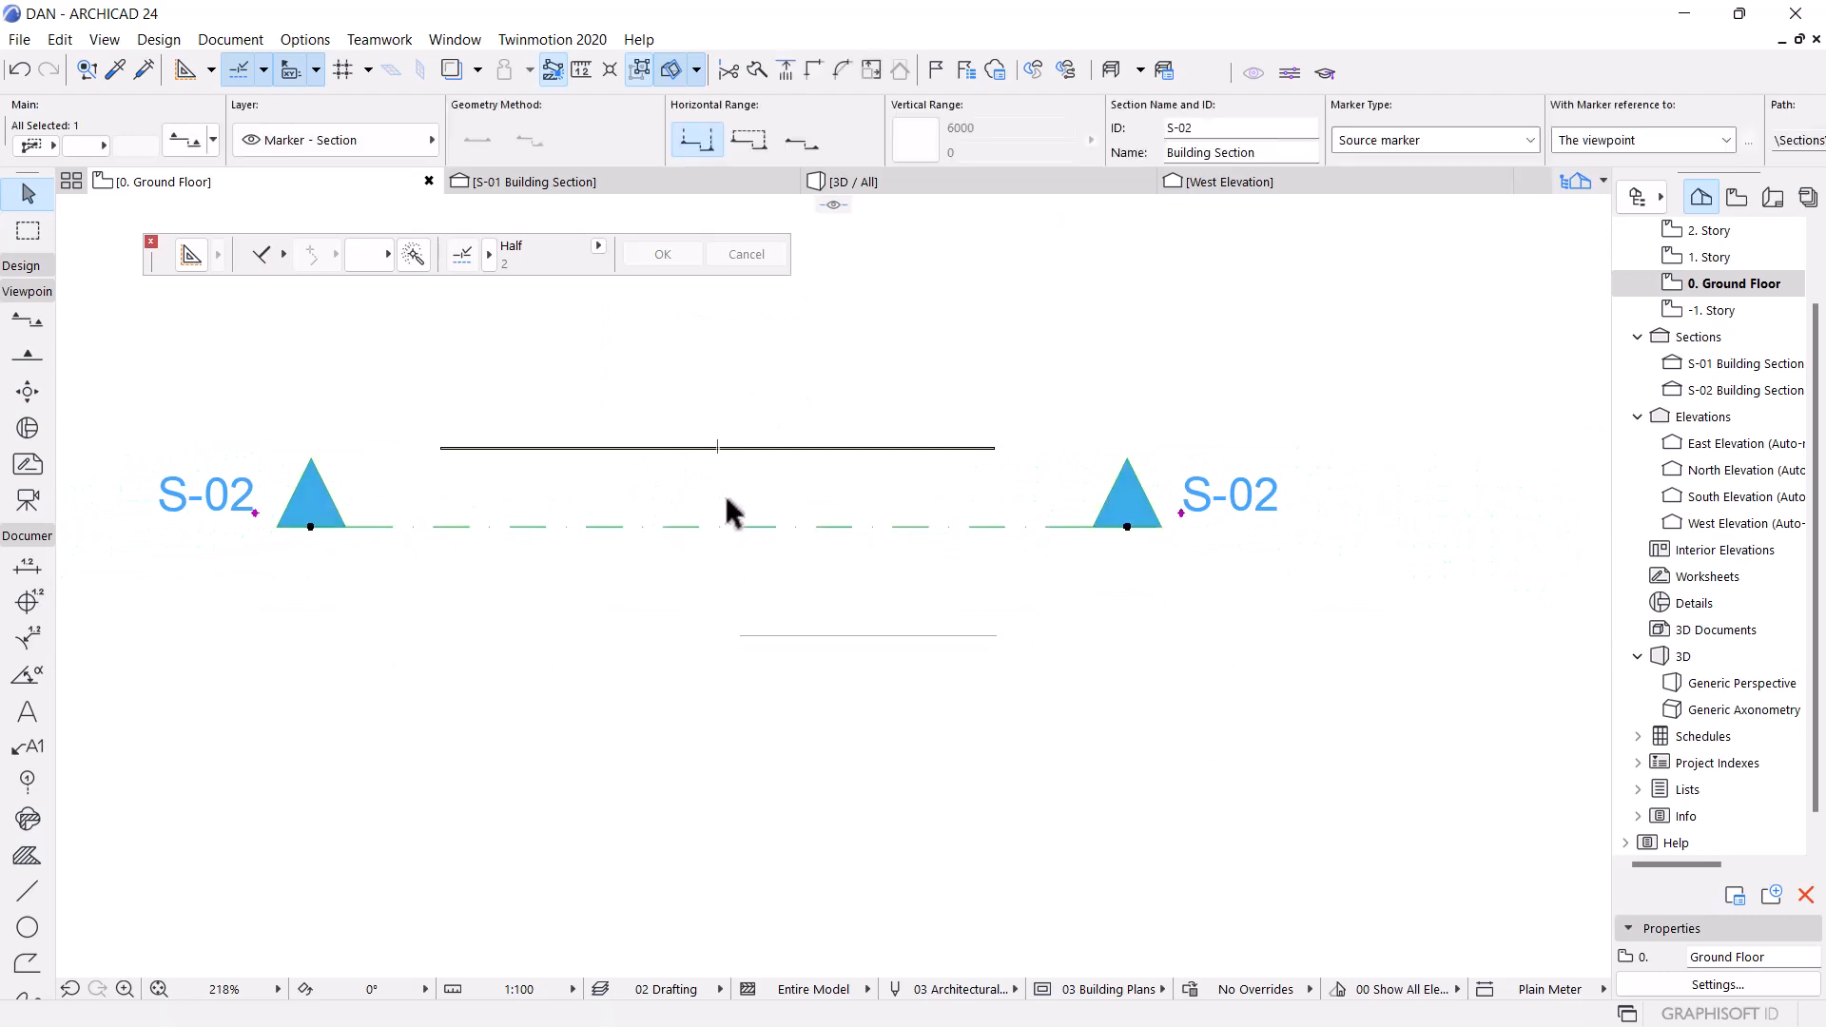
right_click(714, 333)
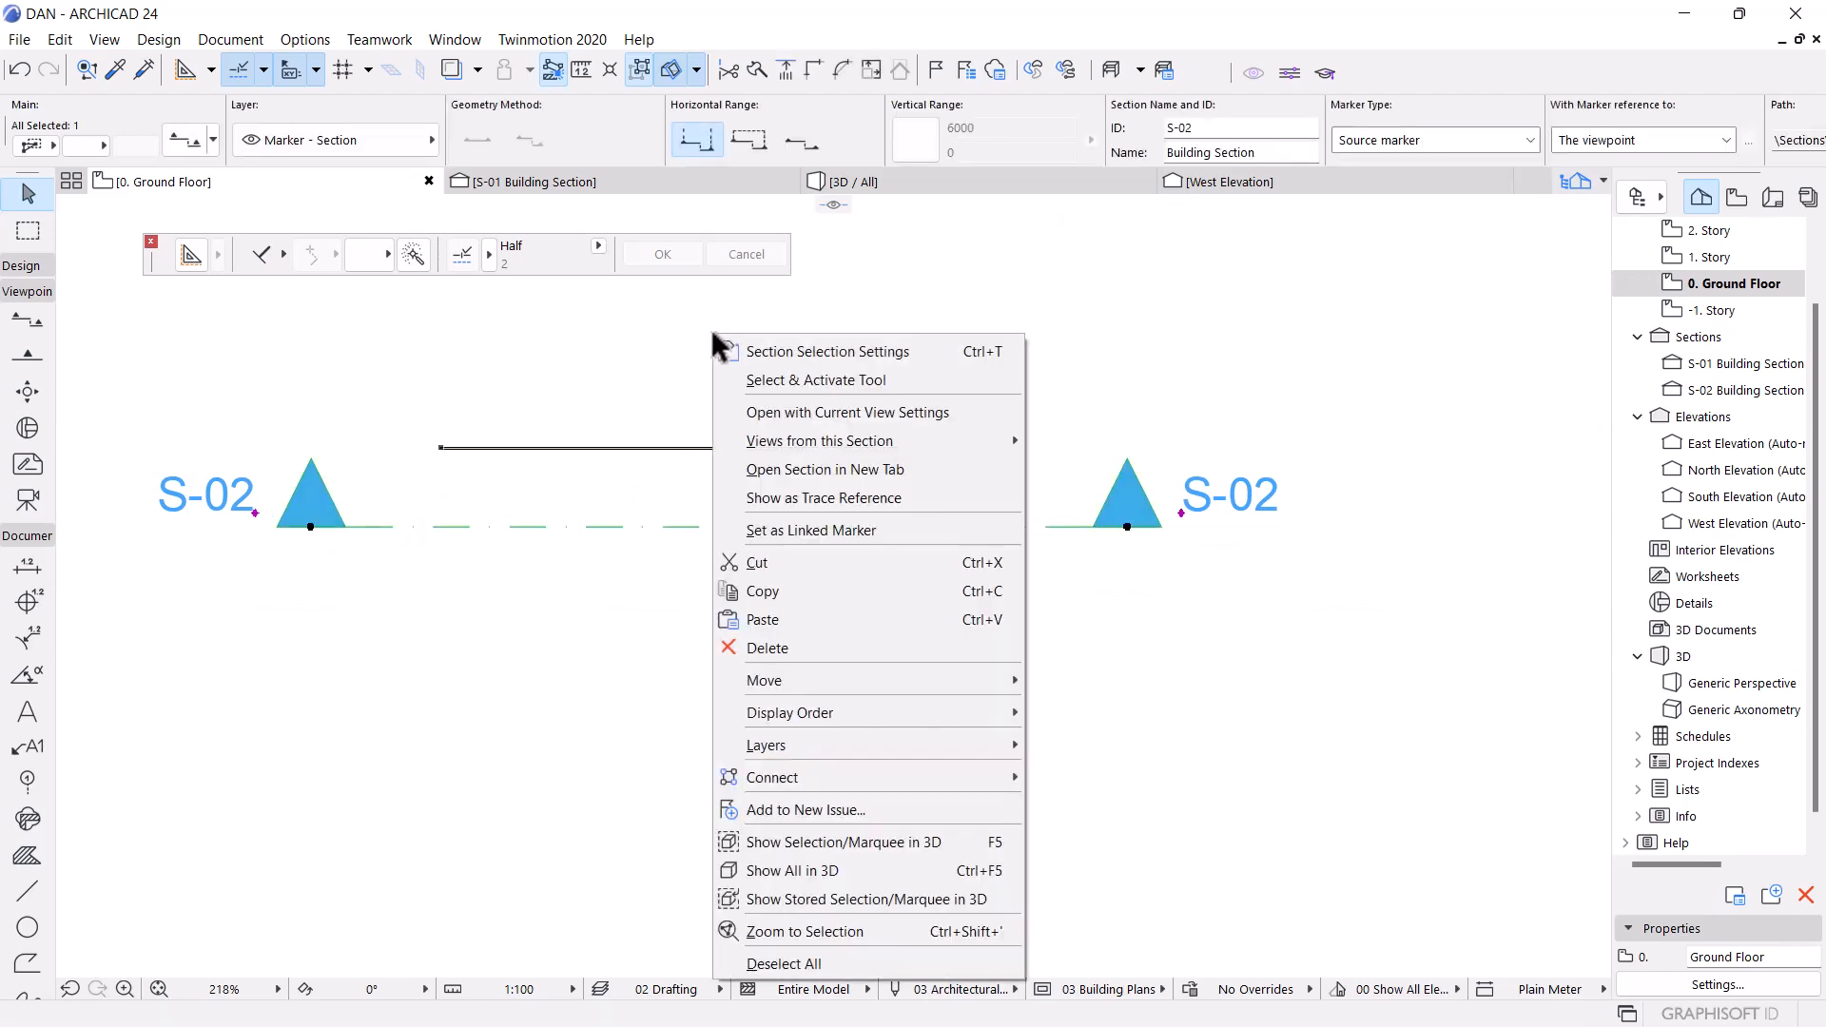
click(813, 467)
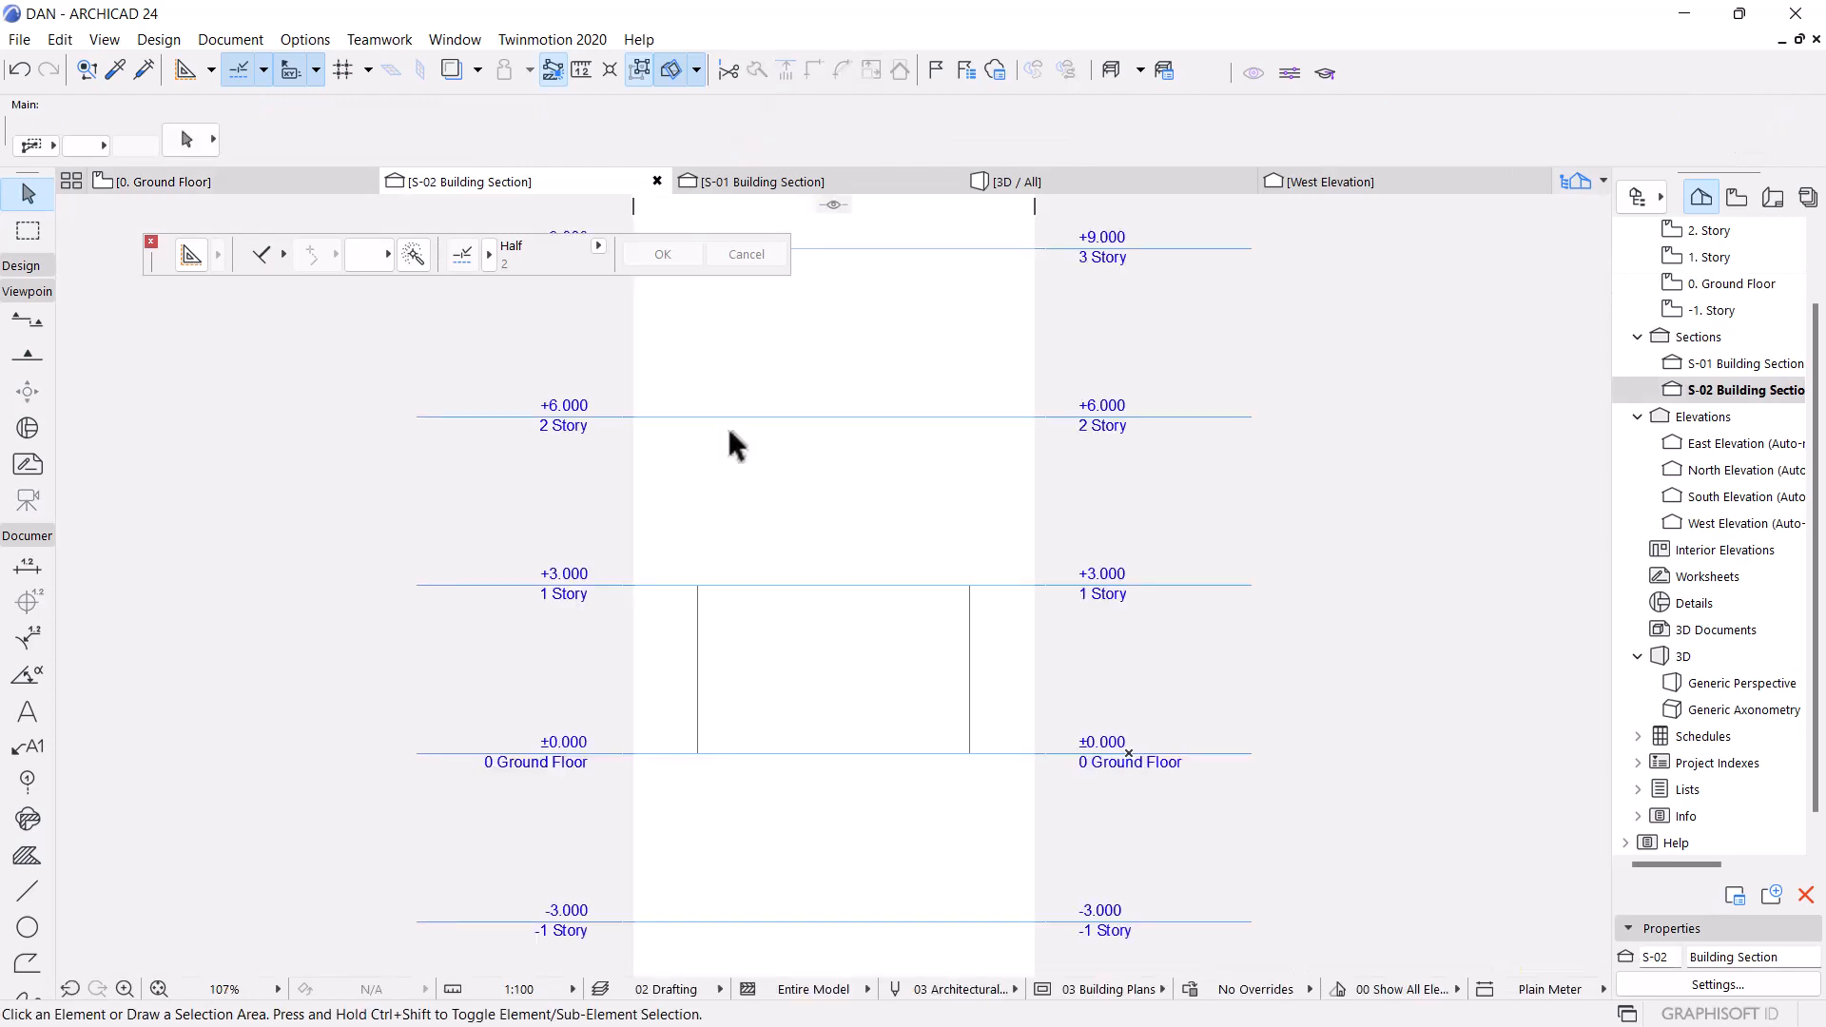
Examine the wall's outline between the ground floor and 1st story lines in the section
scroll(768, 456, up, 4)
click(750, 498)
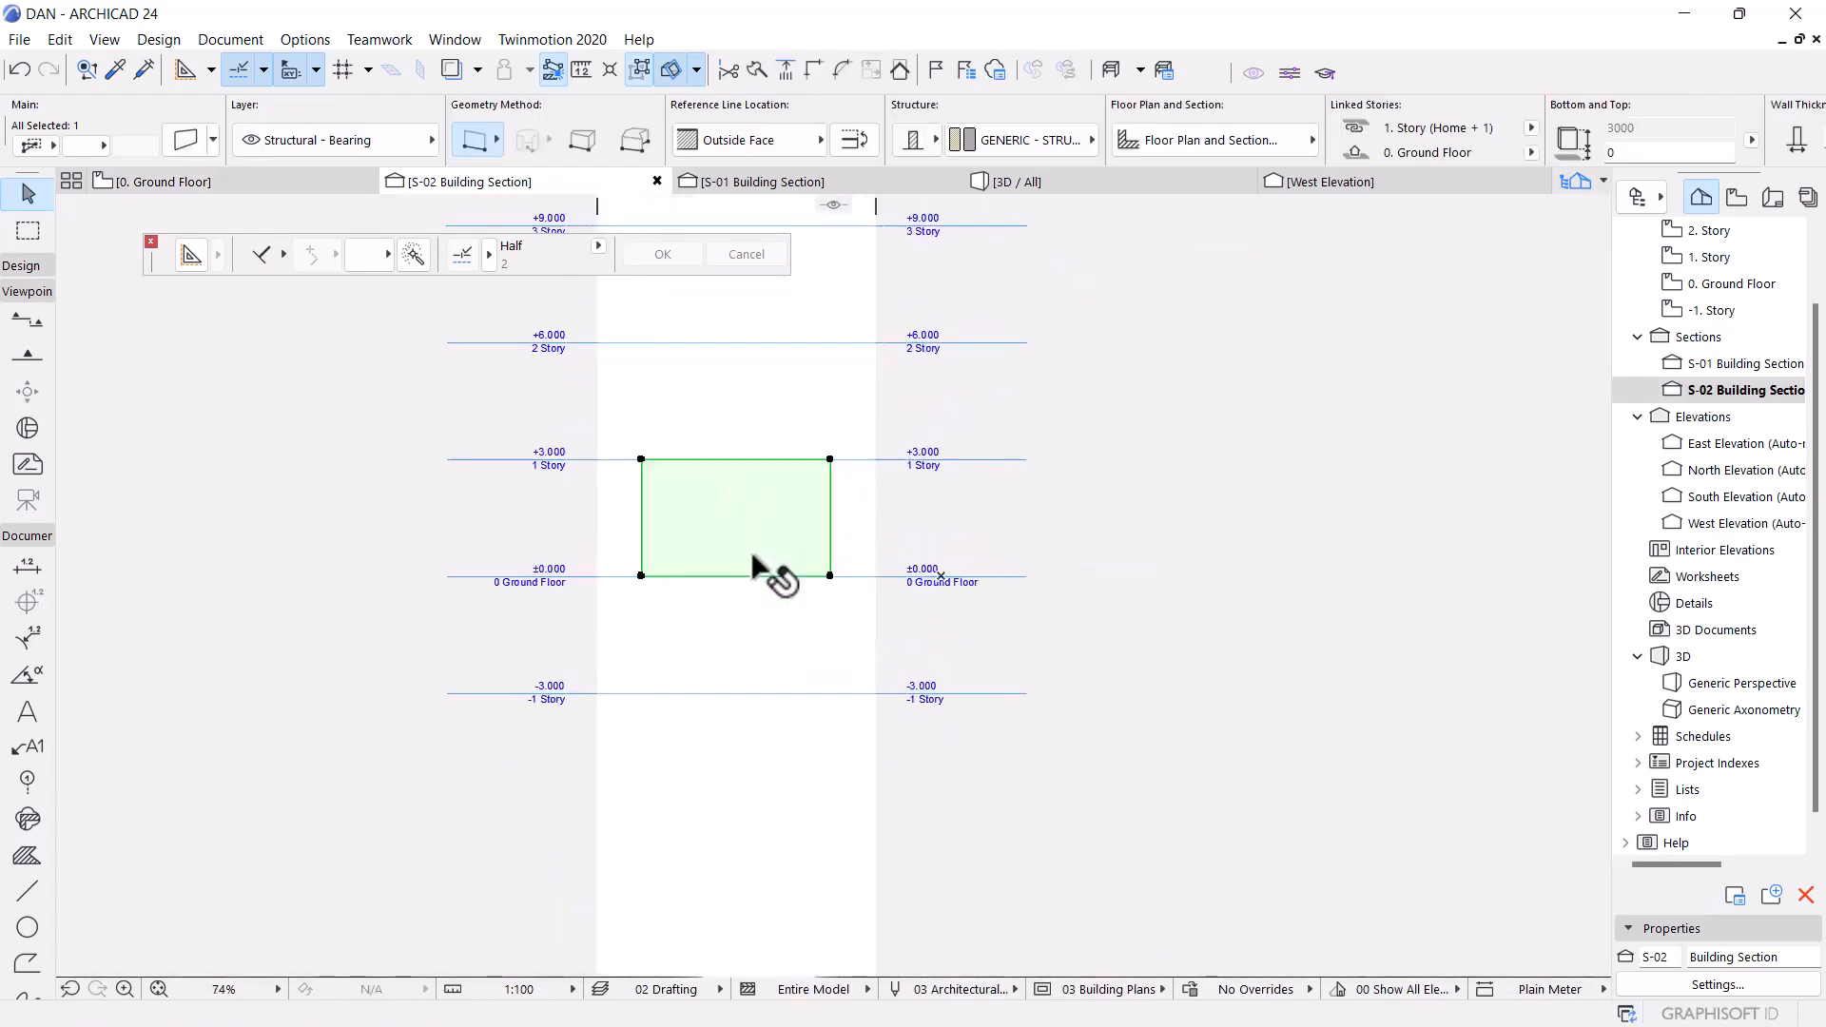
scroll(763, 528, up, 1)
scroll(726, 449, down, 2)
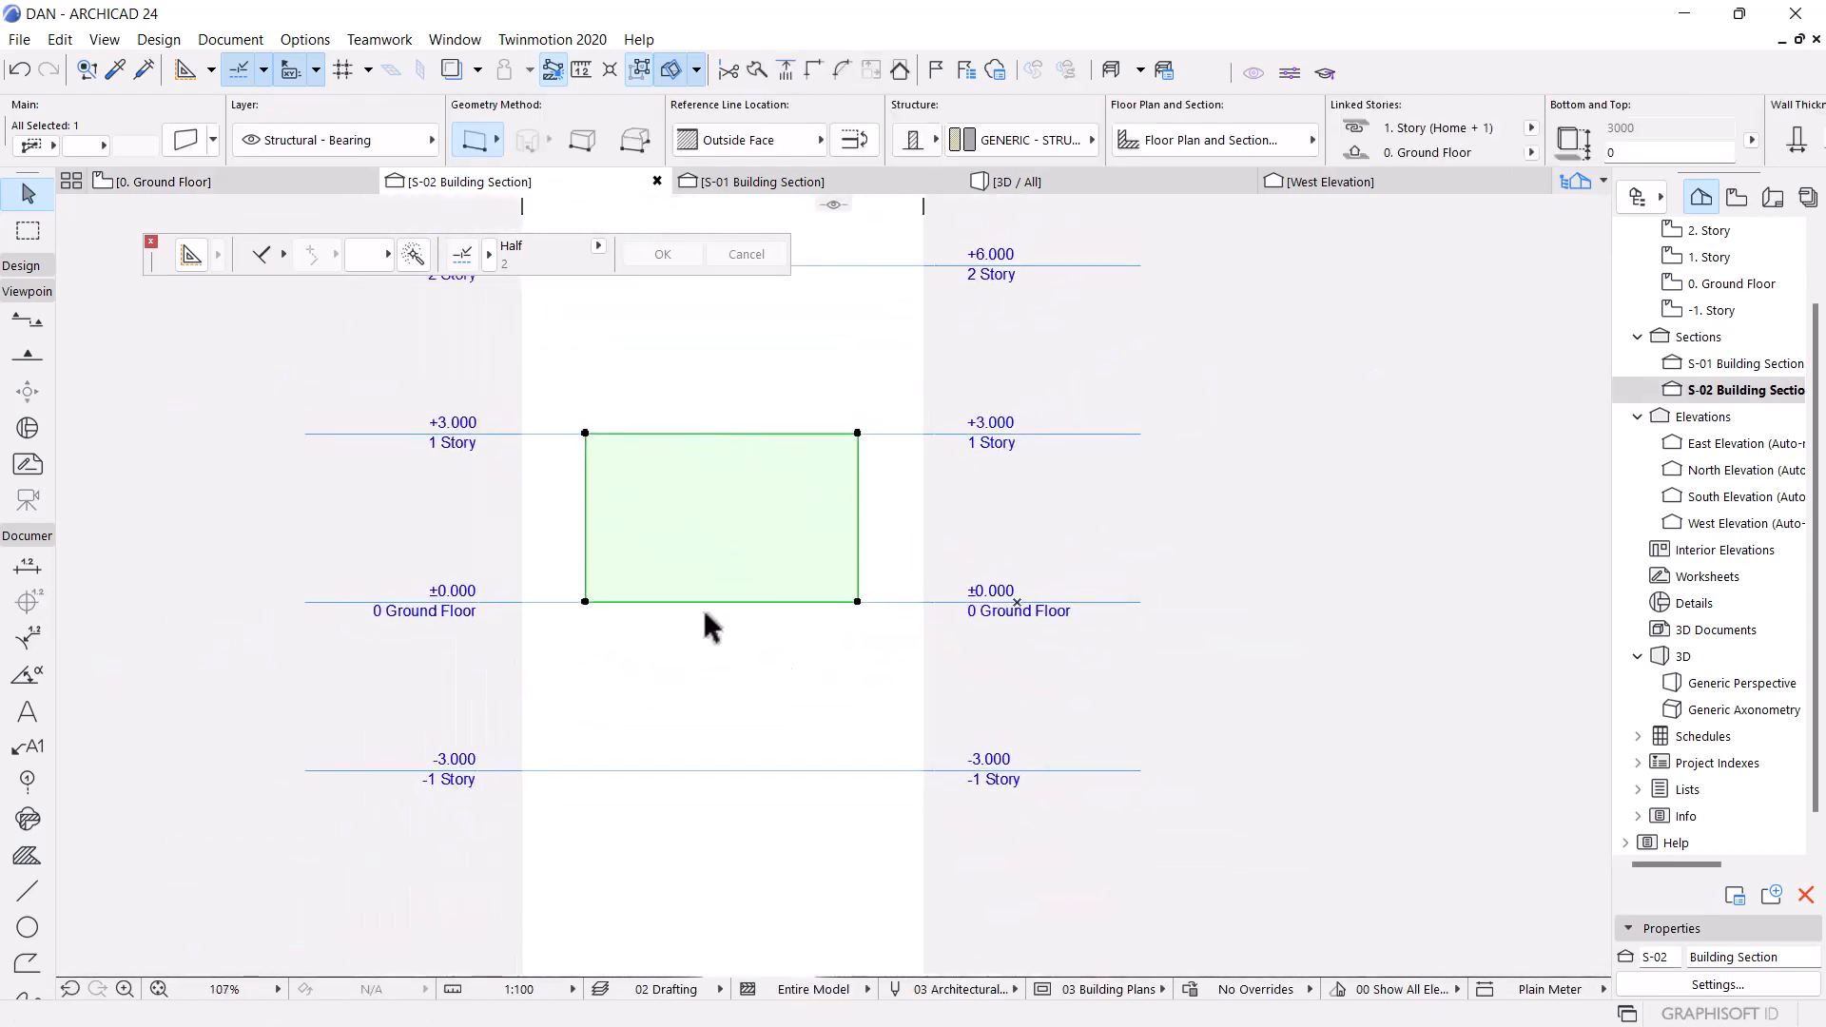
scroll(481, 582, up, 3)
click(664, 567)
scroll(723, 580, down, 4)
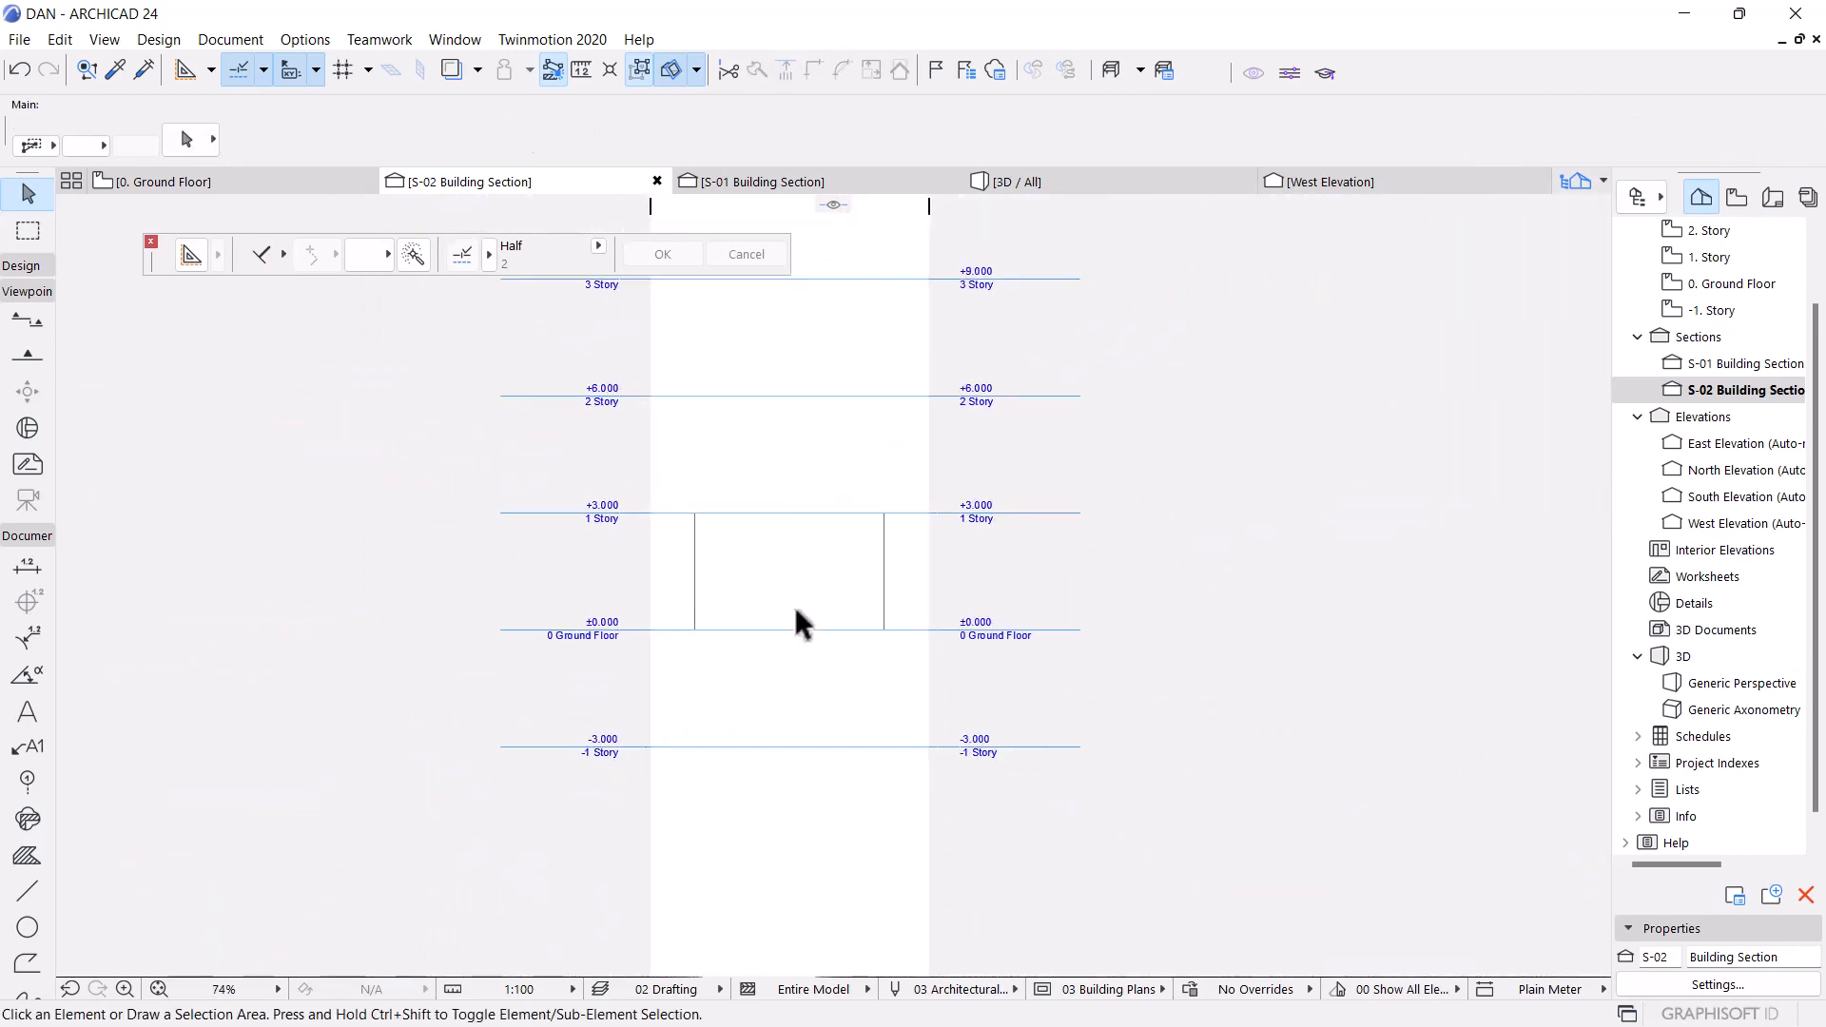
scroll(595, 613, up, 3)
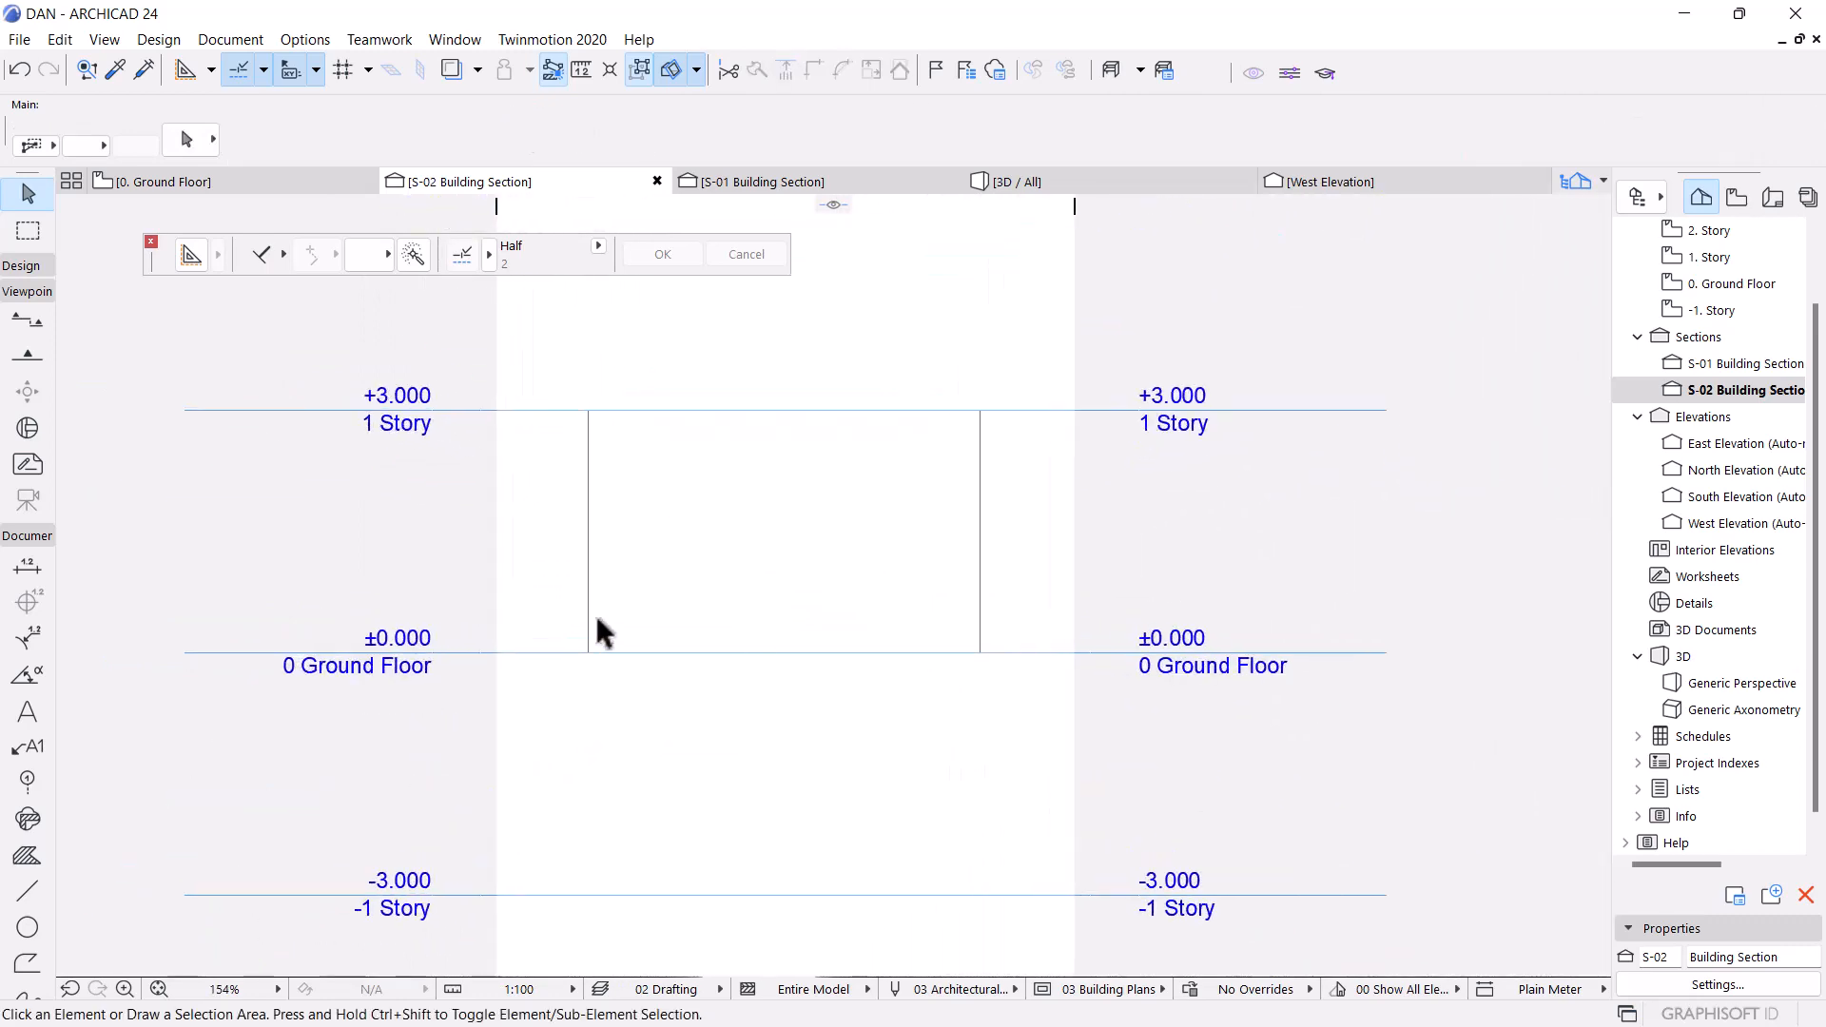
Draw a polyline from the wall's lower-left corner 700 mm up, 2250 mm across and back down to the ground floor line
click(27, 890)
scroll(557, 664, up, 3)
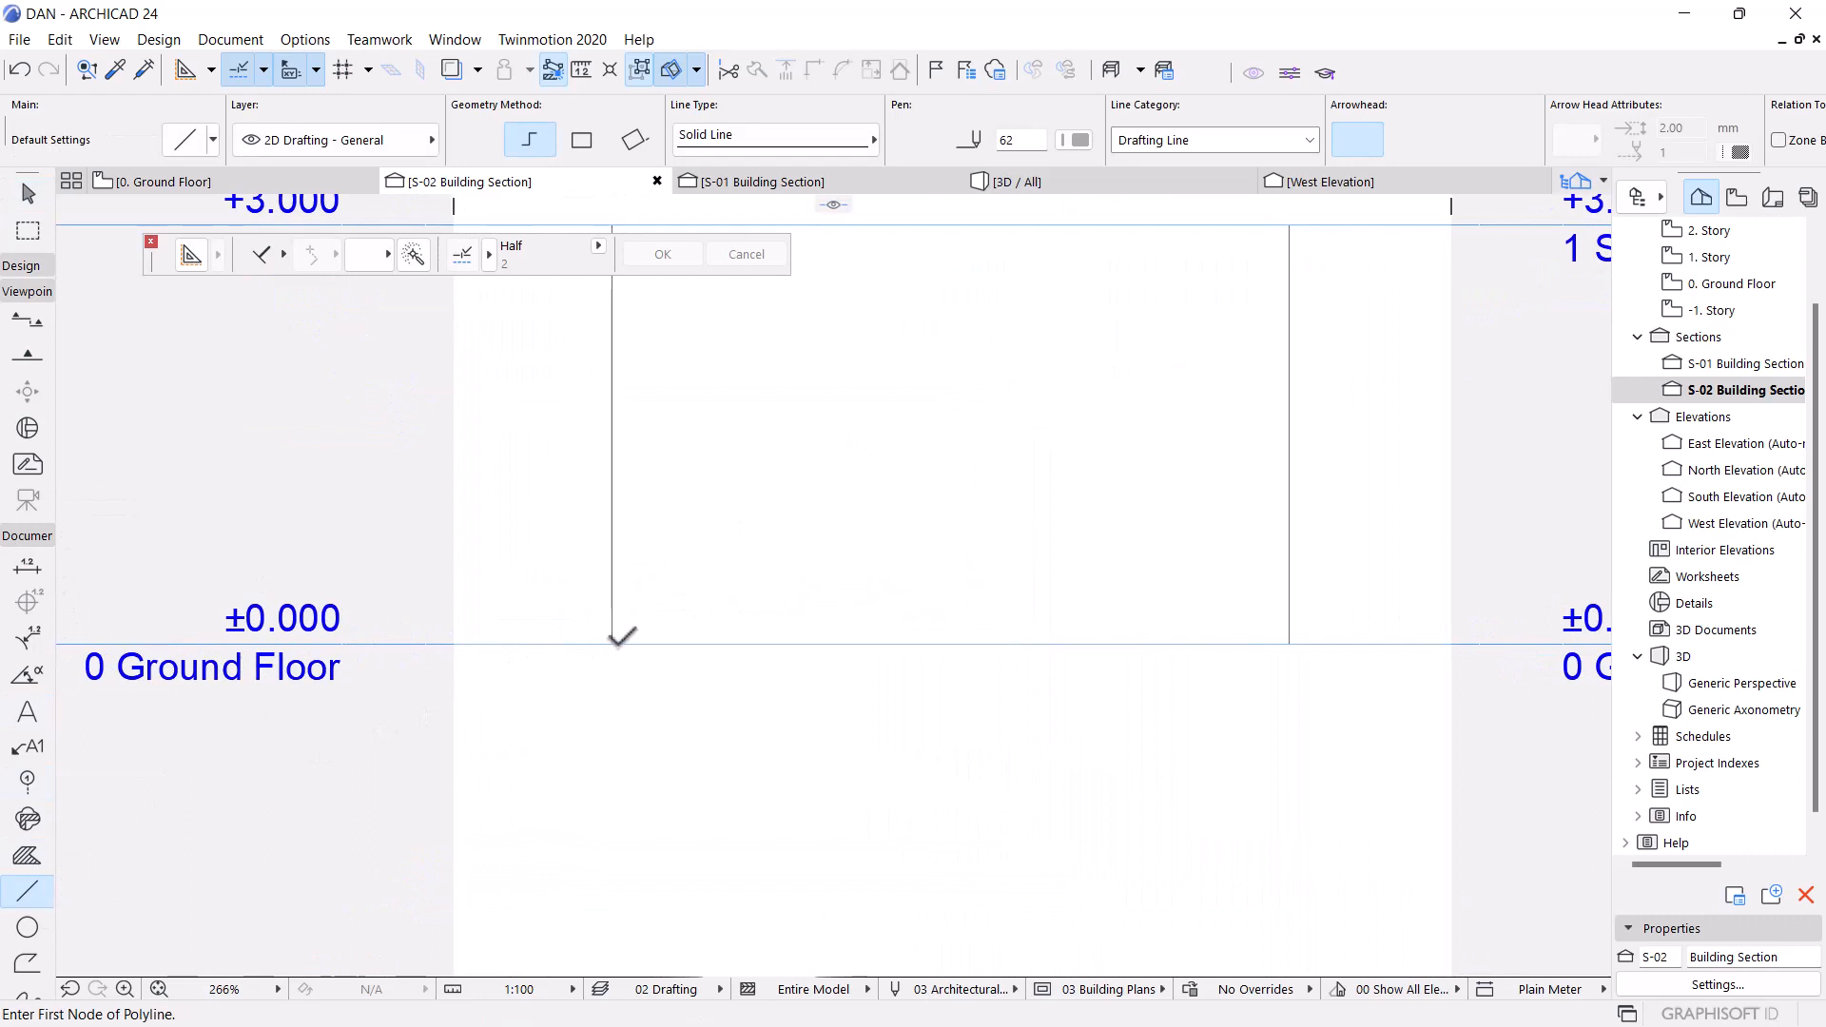
click(611, 644)
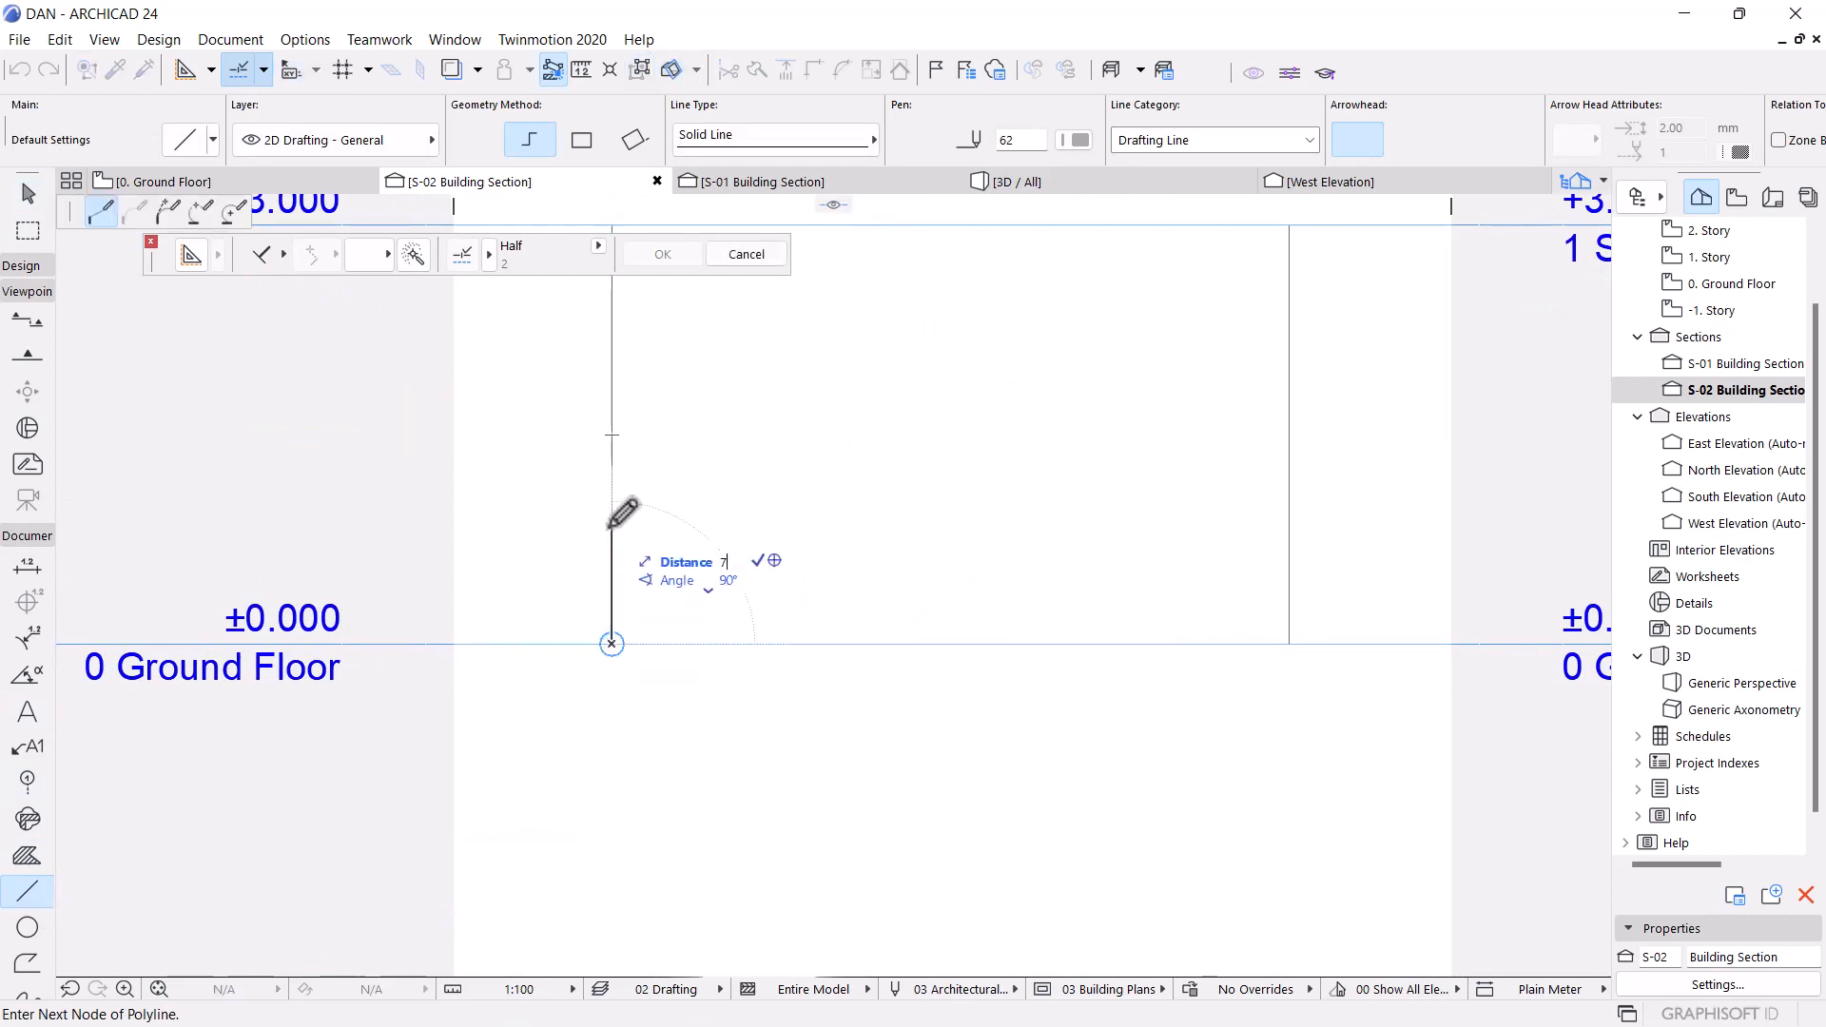
text(700)
key(Return)
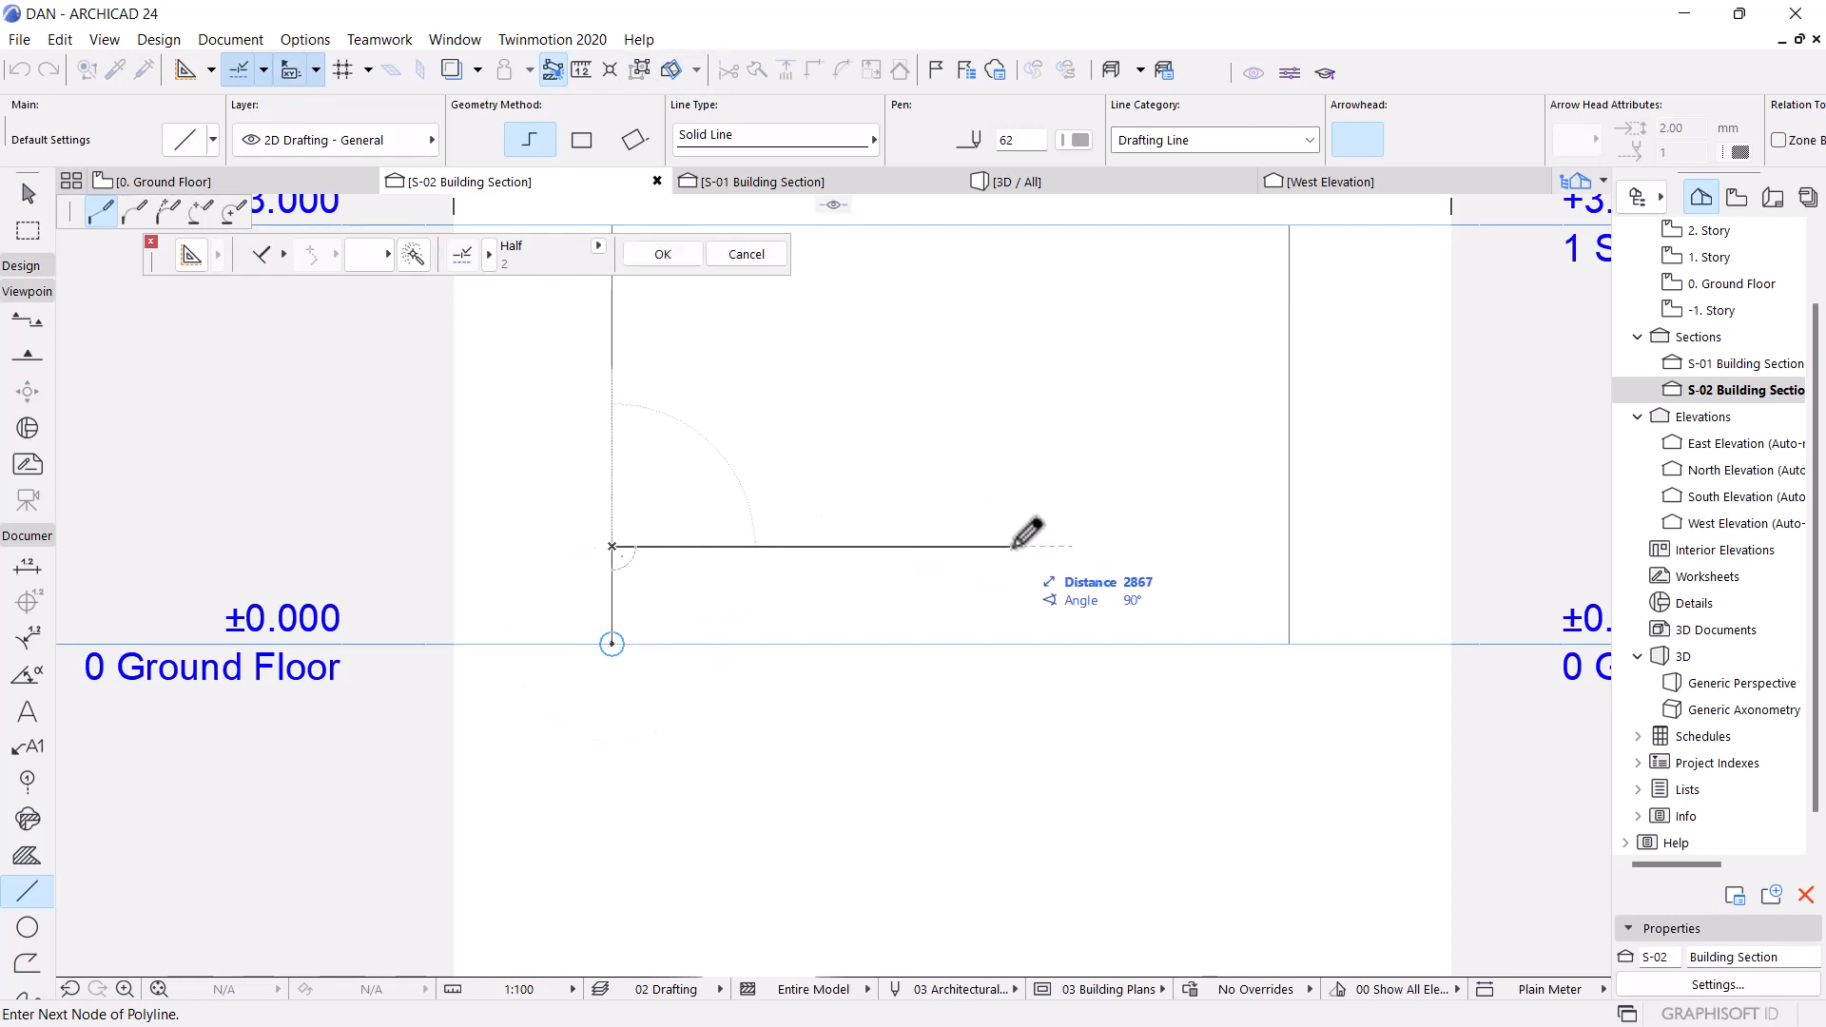
text(22)
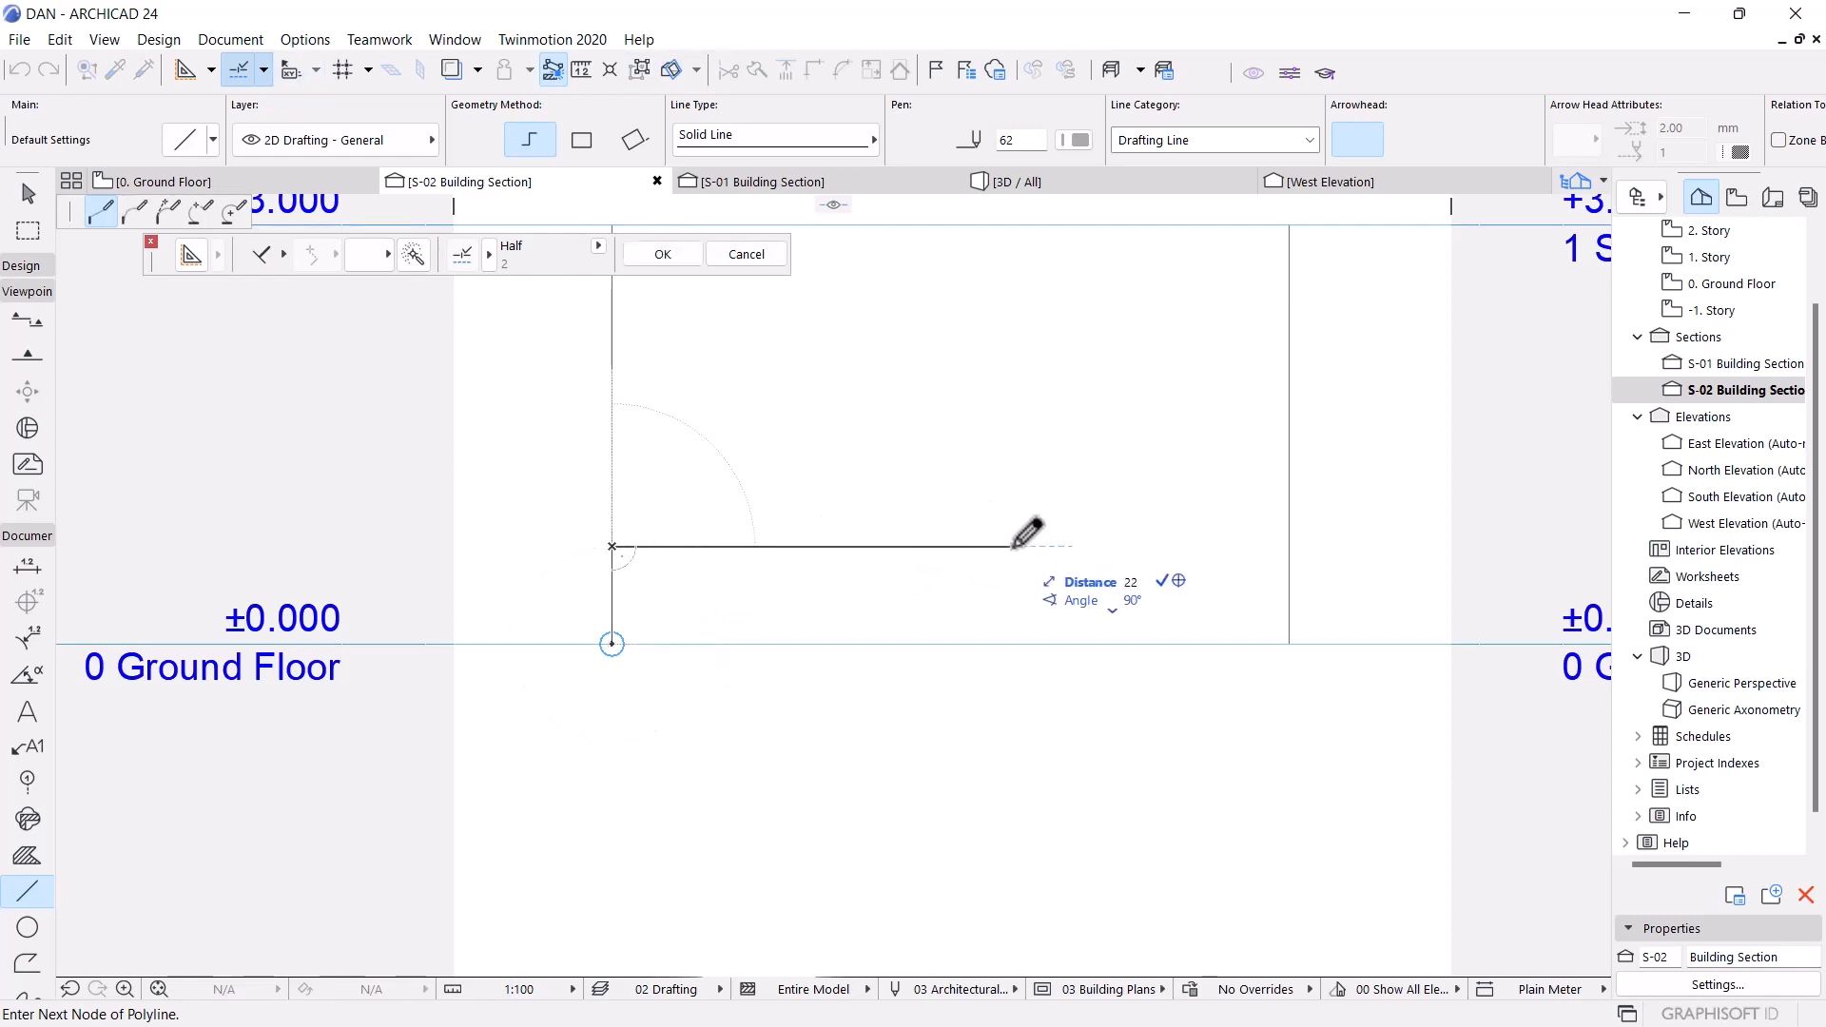
text(00)
key(Return)
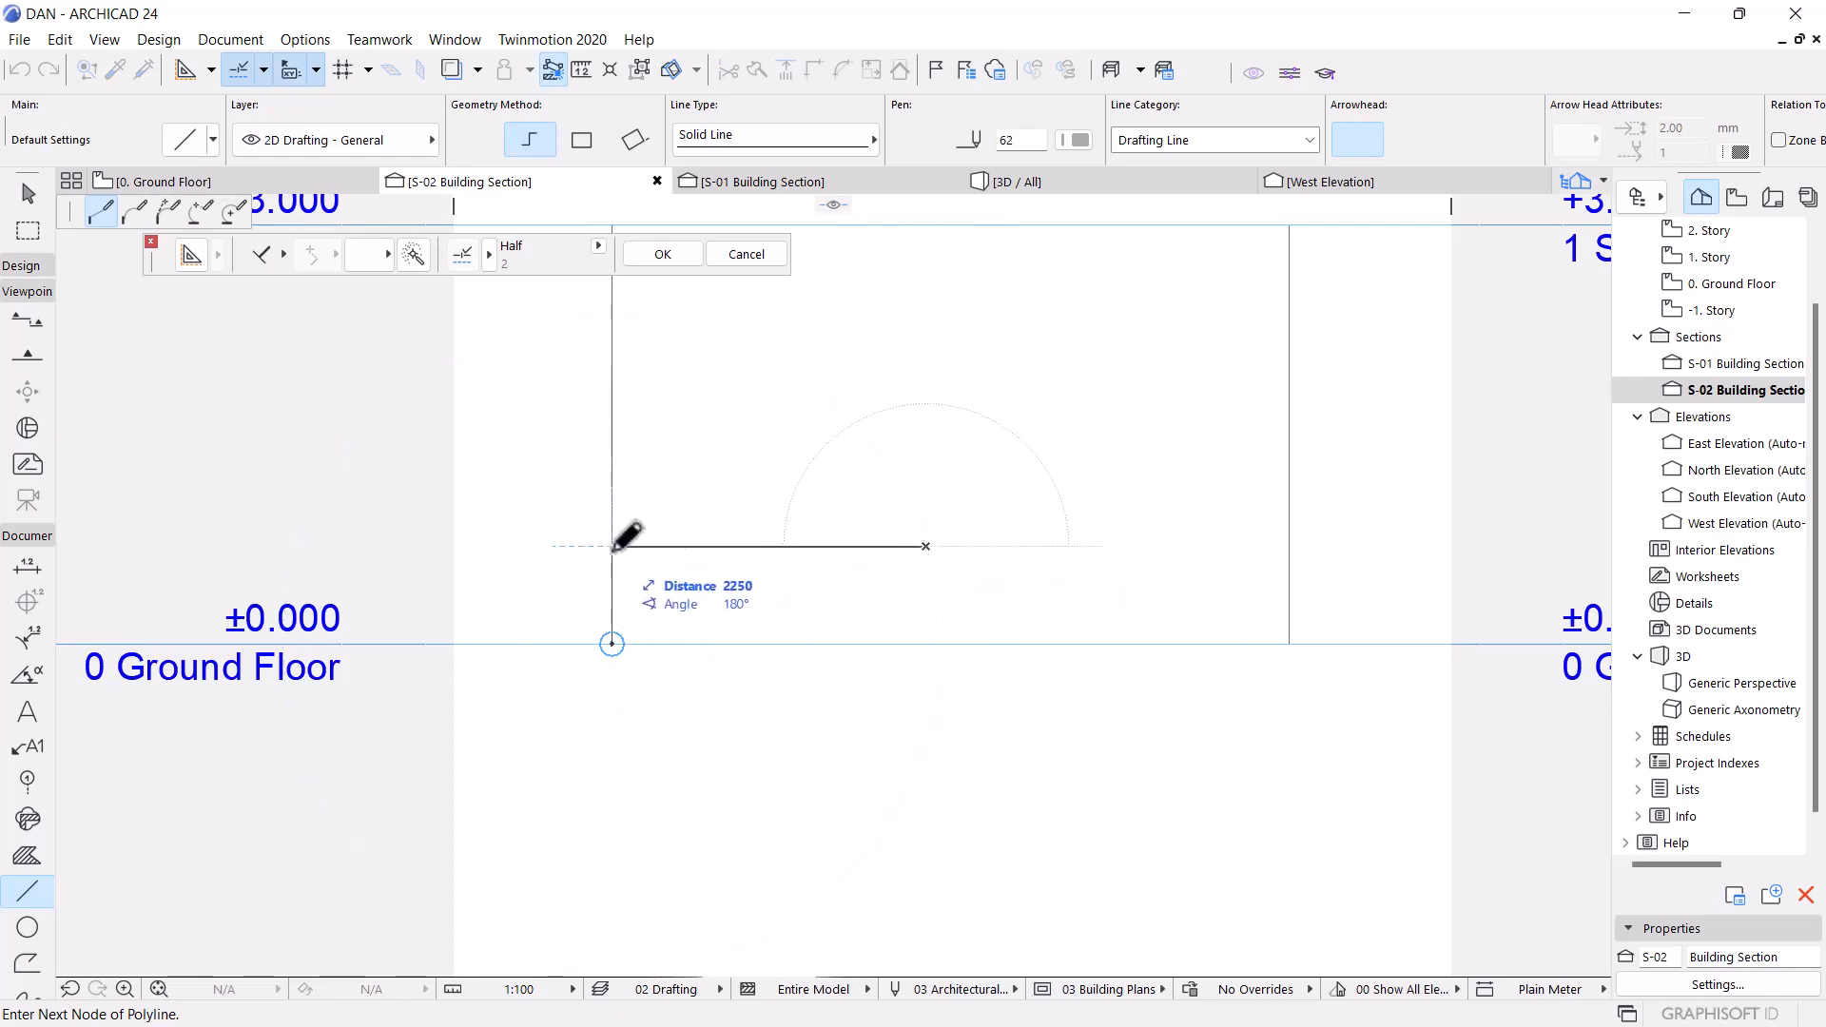
double_click(927, 642)
scroll(831, 546, down, 3)
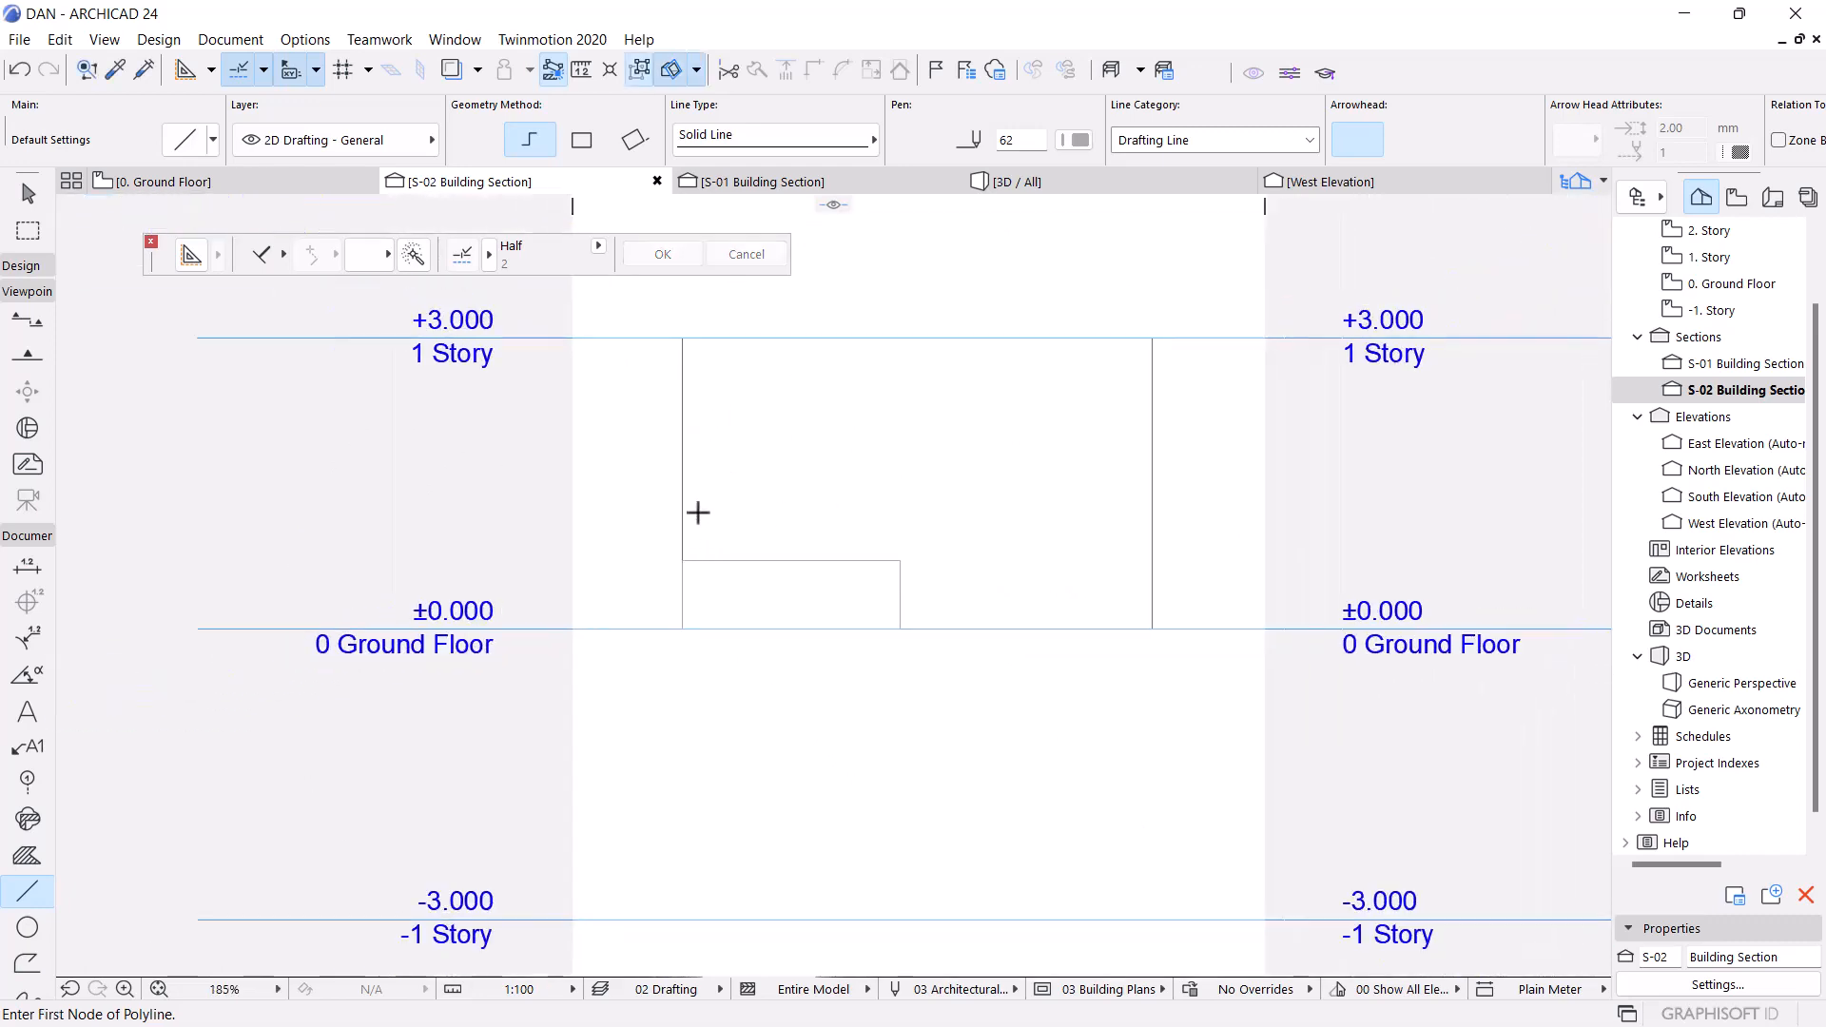
key(Escape)
Draw a horizontal line across the 700 mm high rectangle, from the midpoint of its left side to its right side
click(694, 492)
scroll(631, 463, down, 3)
scroll(683, 481, up, 5)
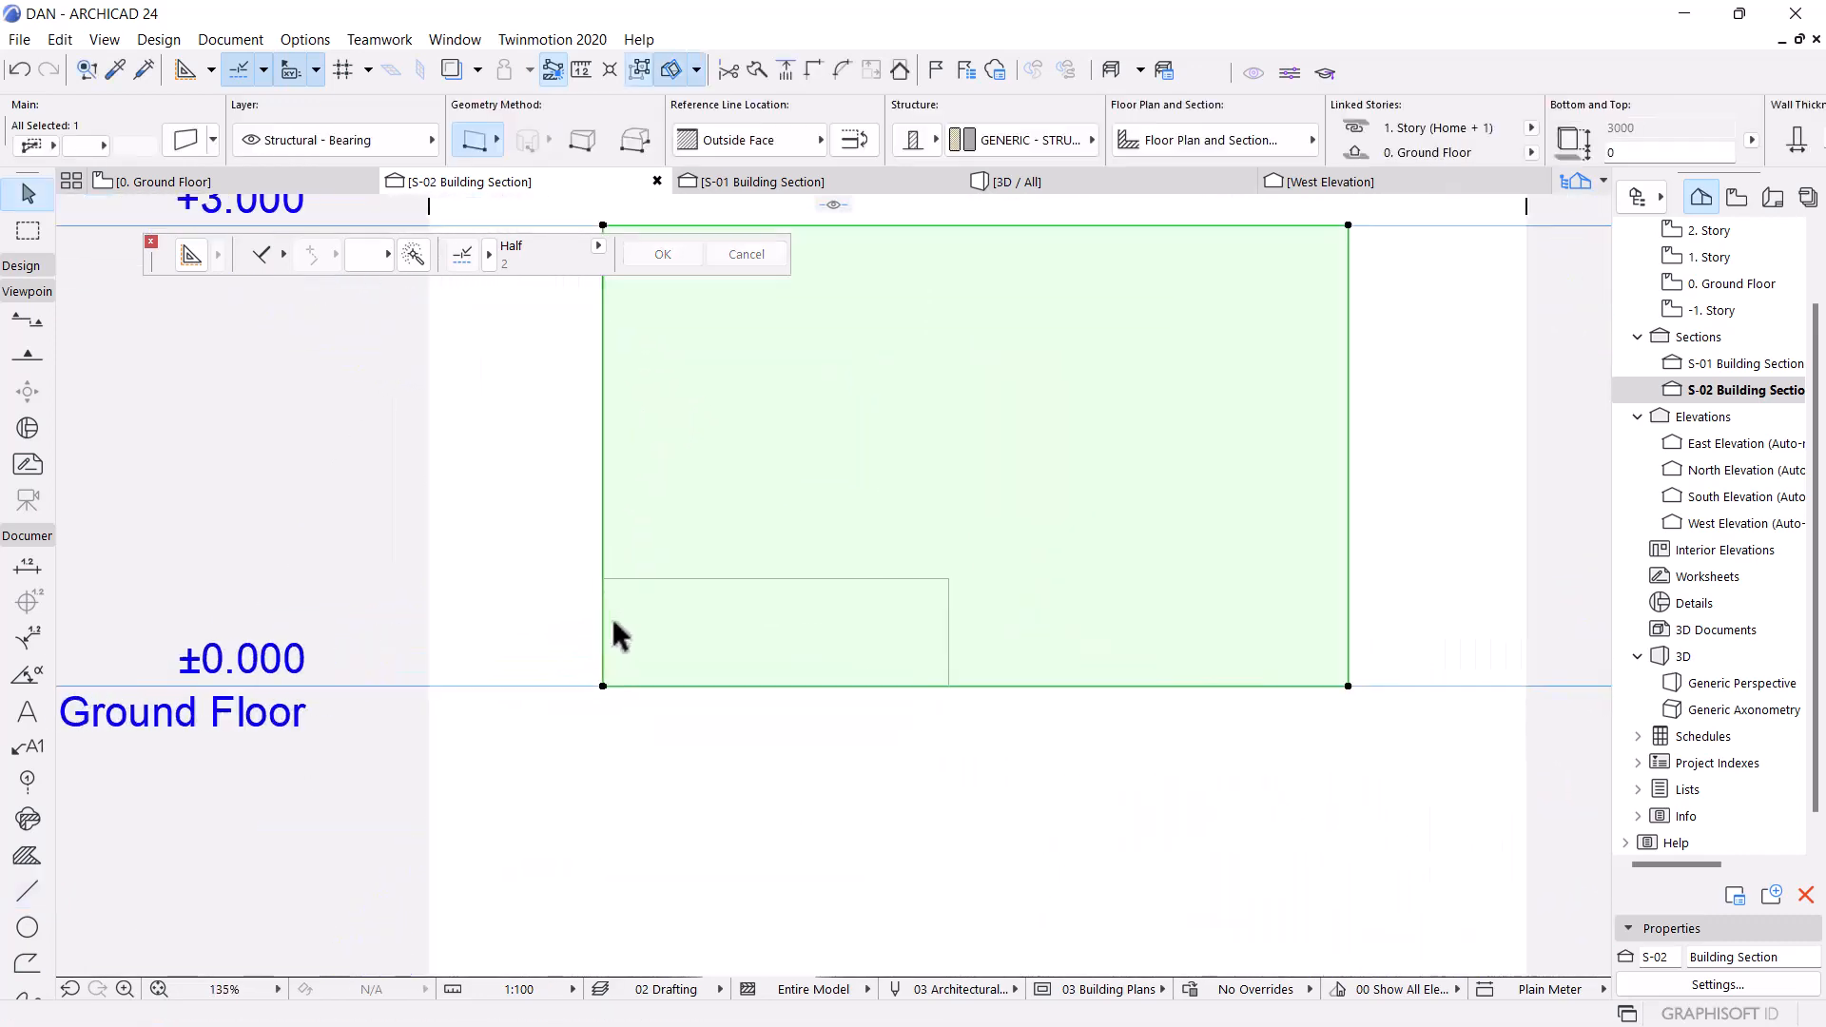
scroll(613, 623, up, 5)
click(442, 714)
click(9, 894)
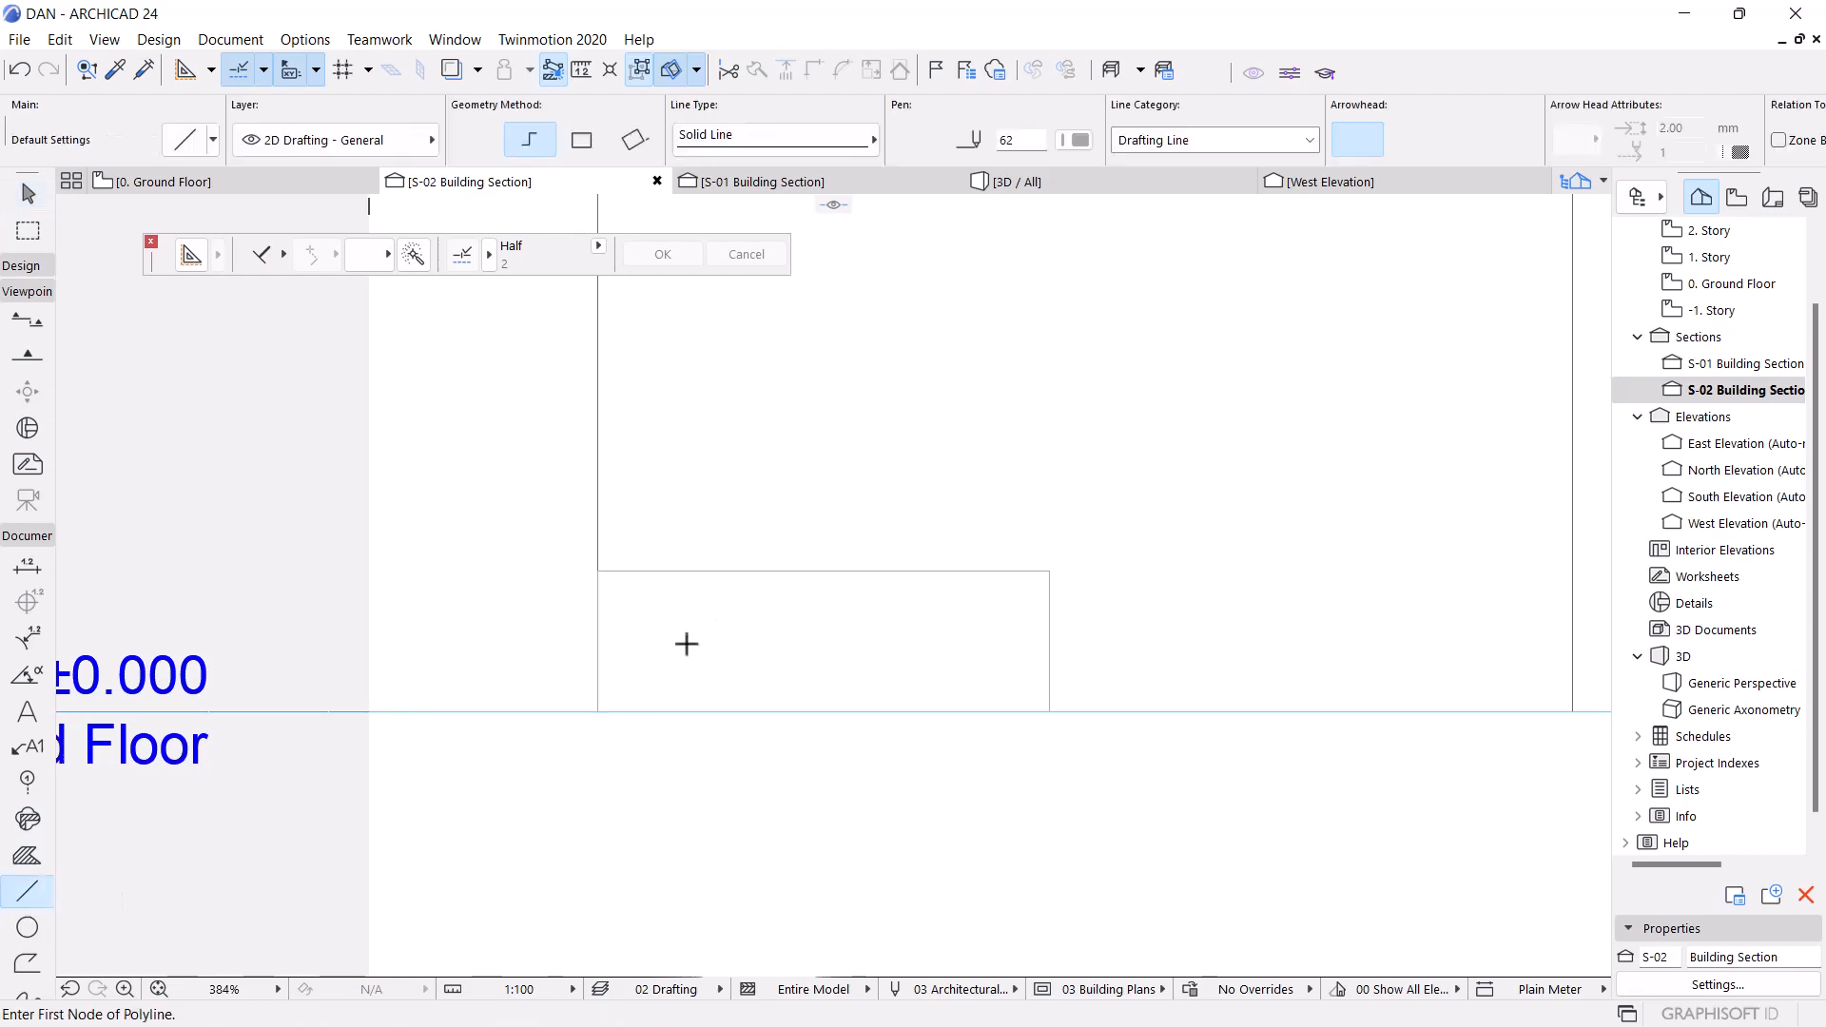
scroll(676, 642, up, 2)
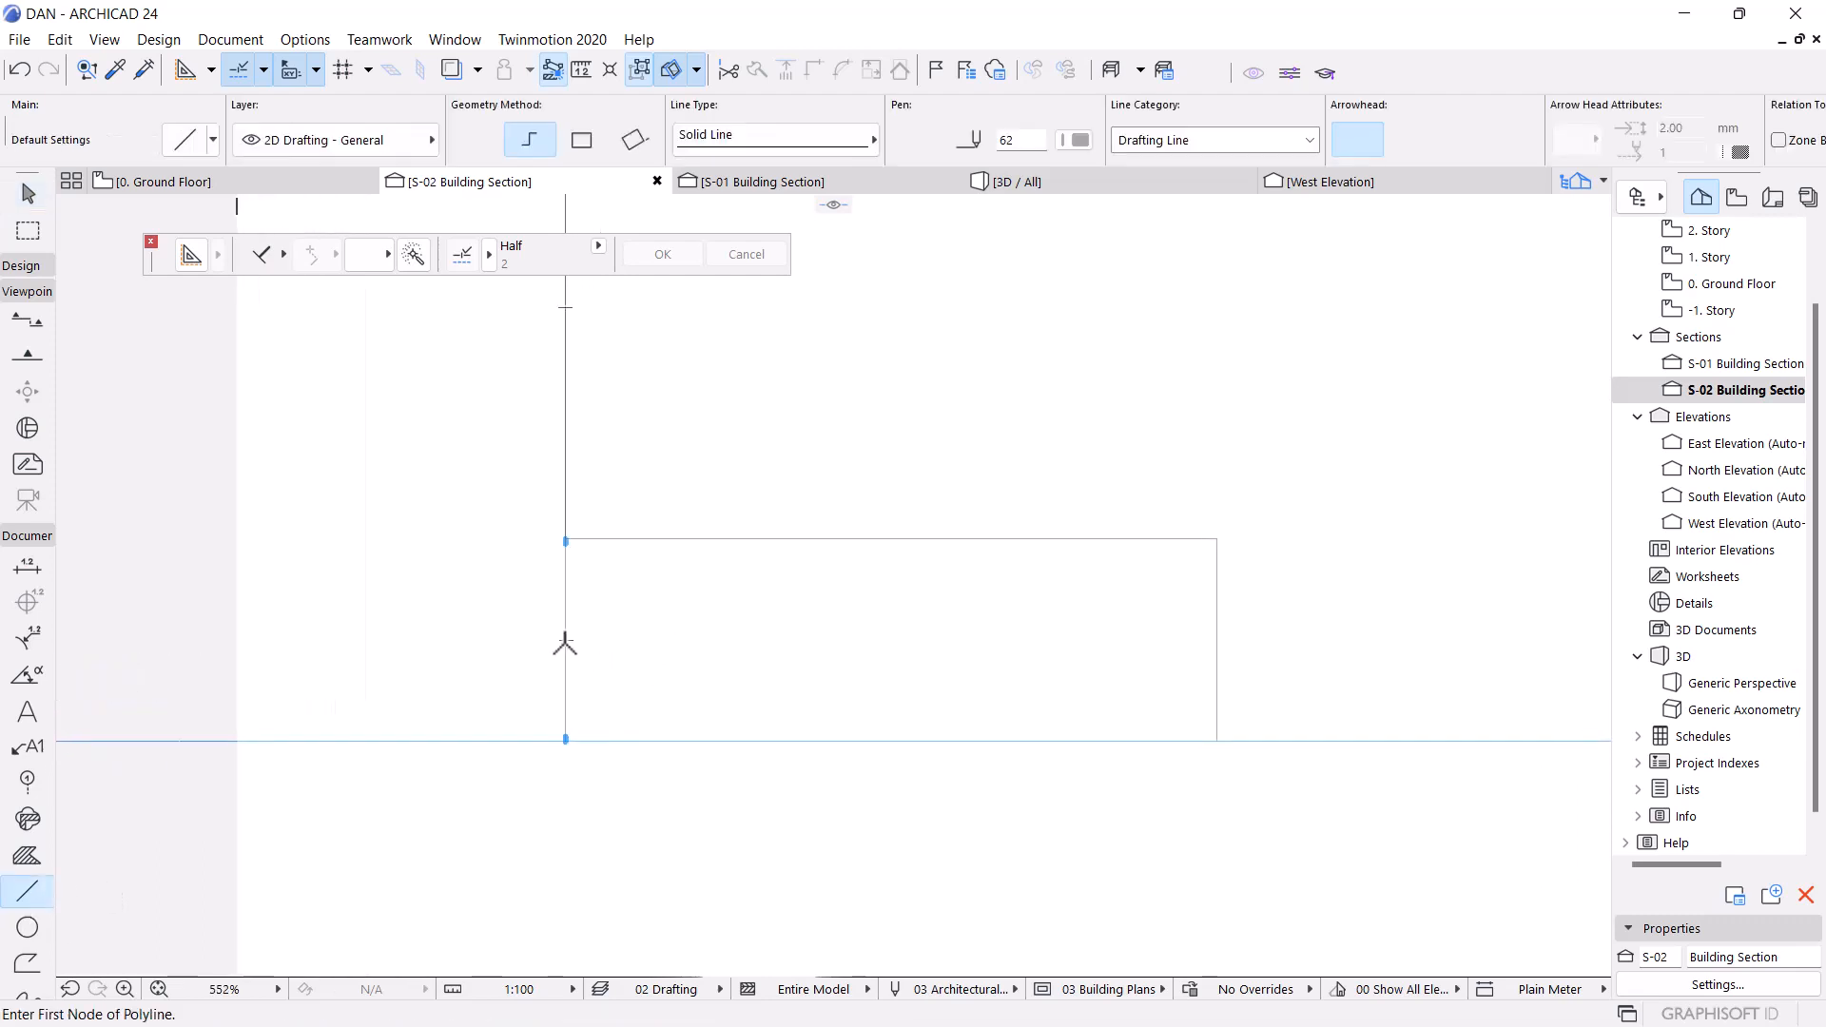
click(565, 640)
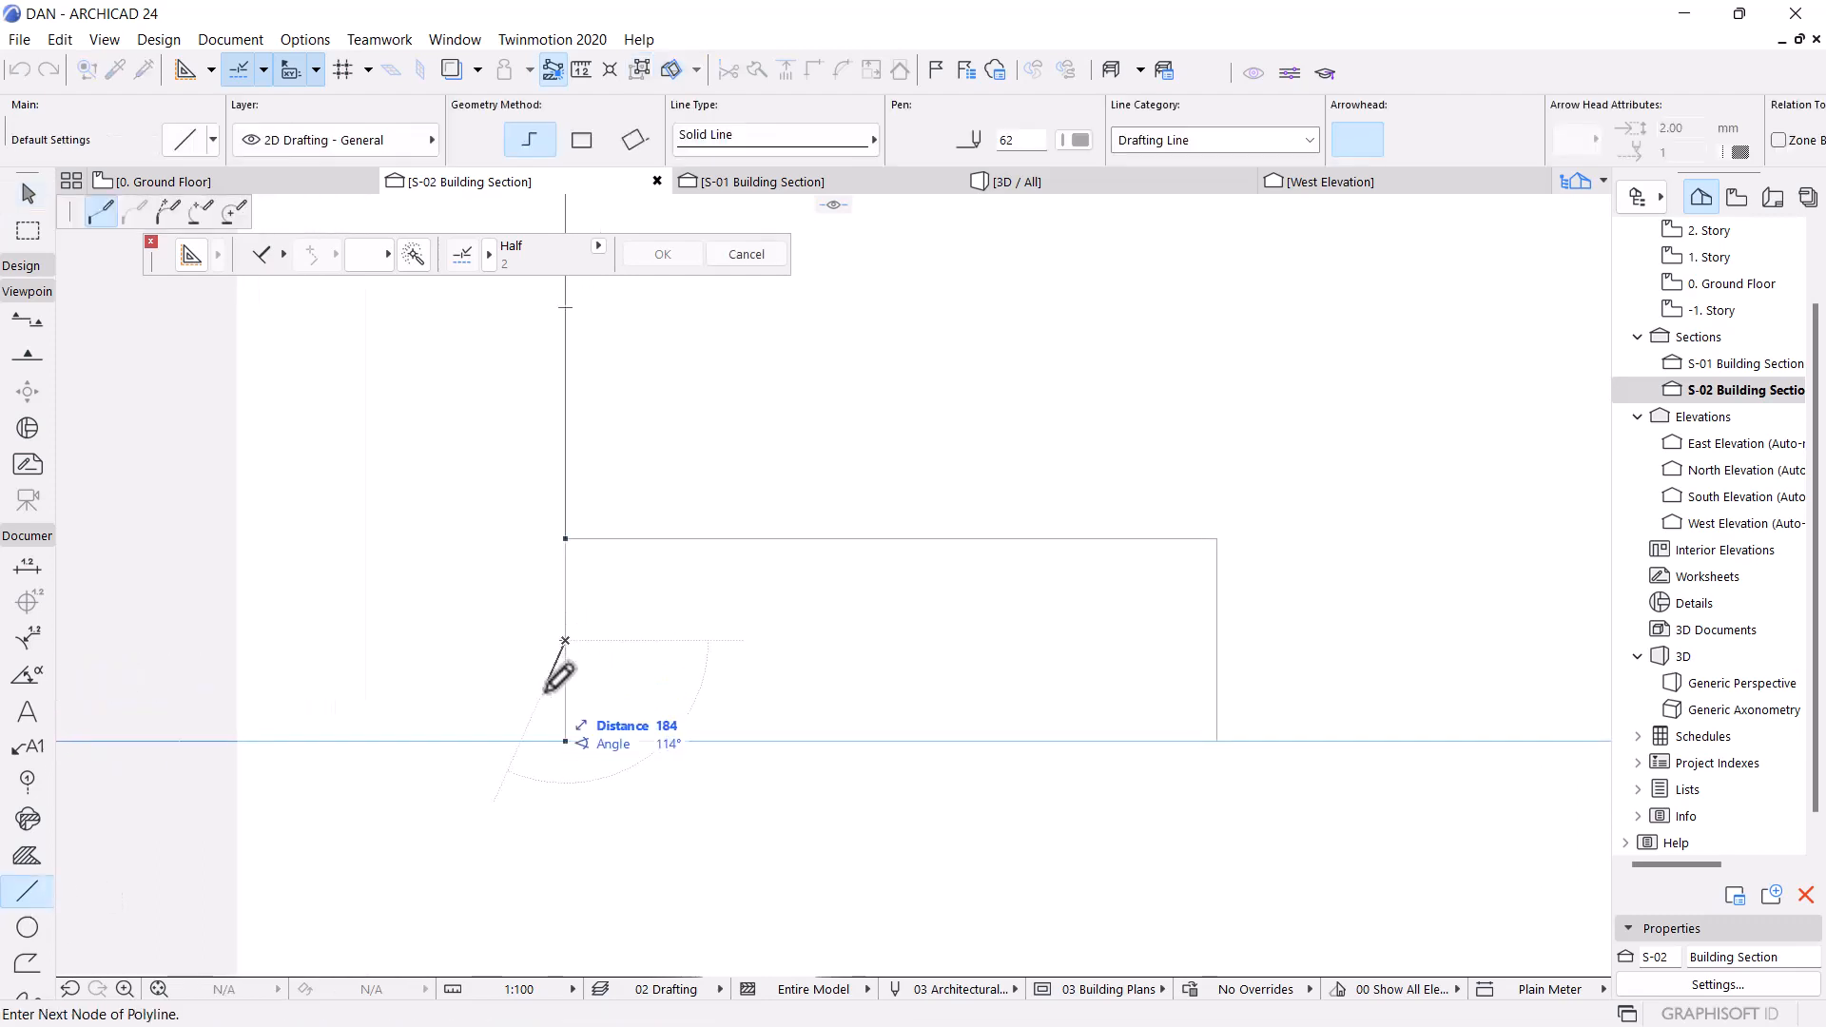
double_click(1216, 640)
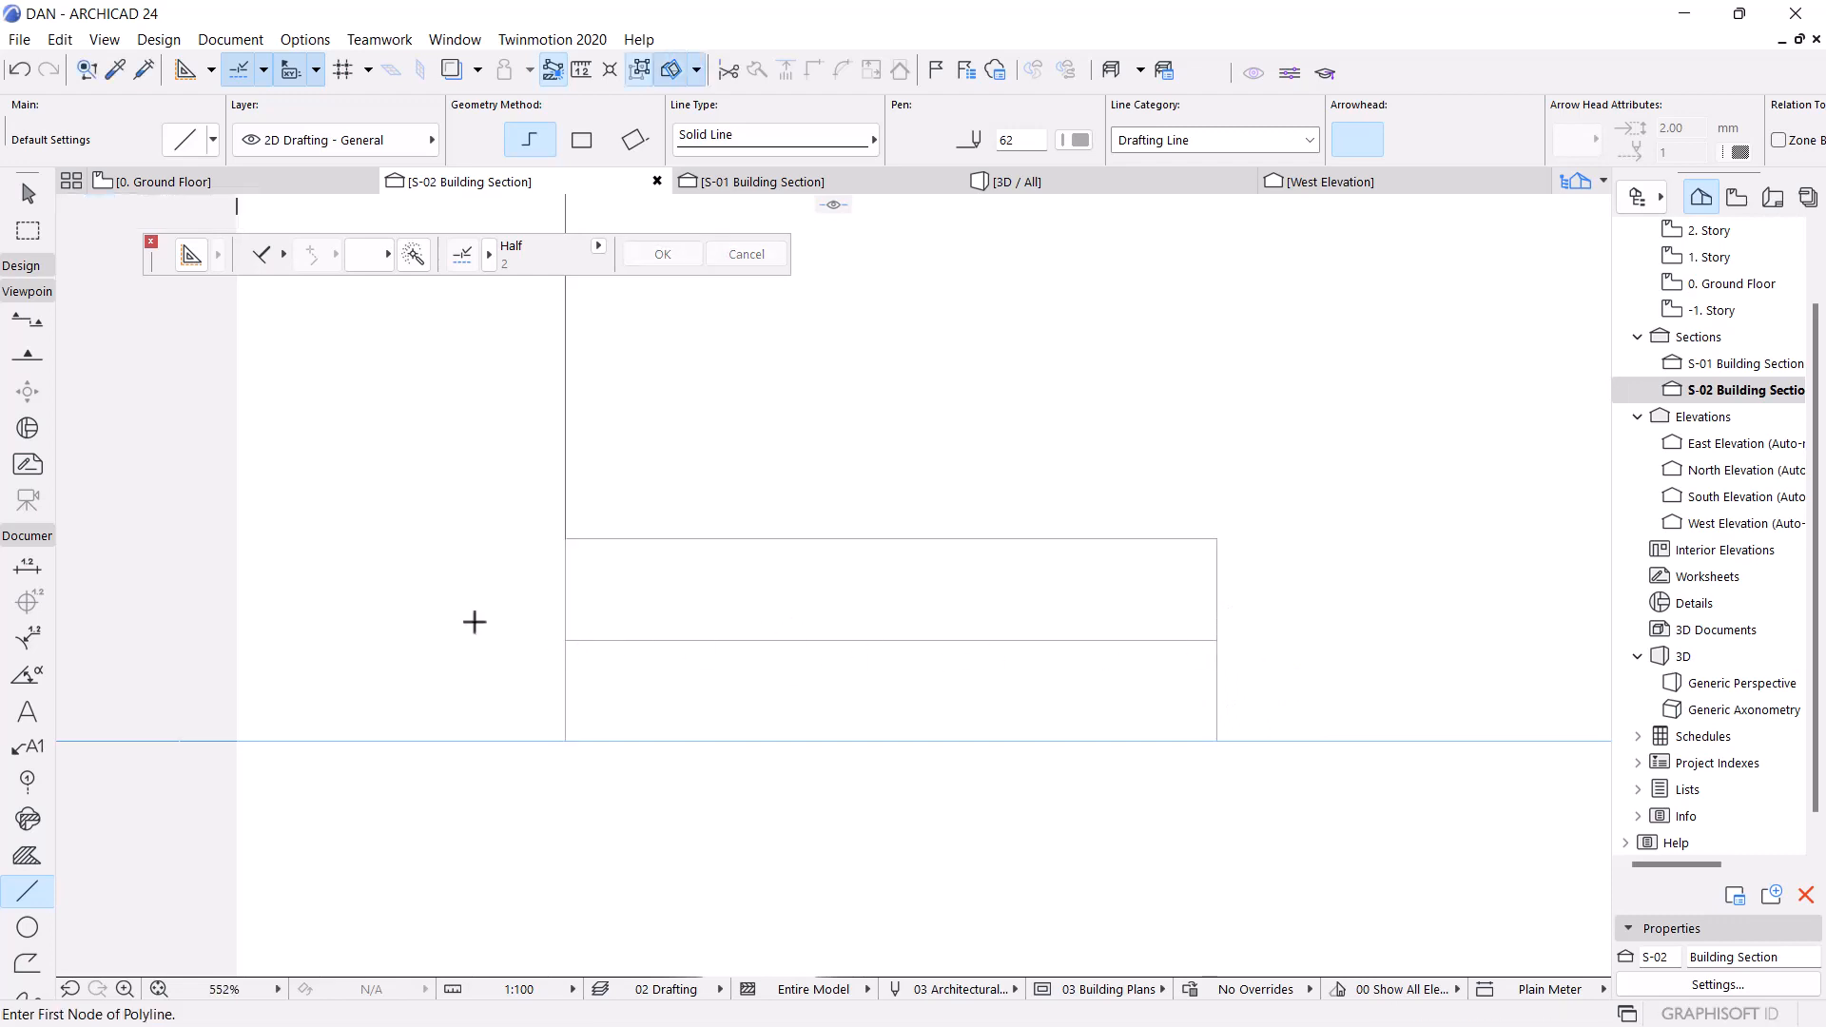
scroll(475, 622, up, 3)
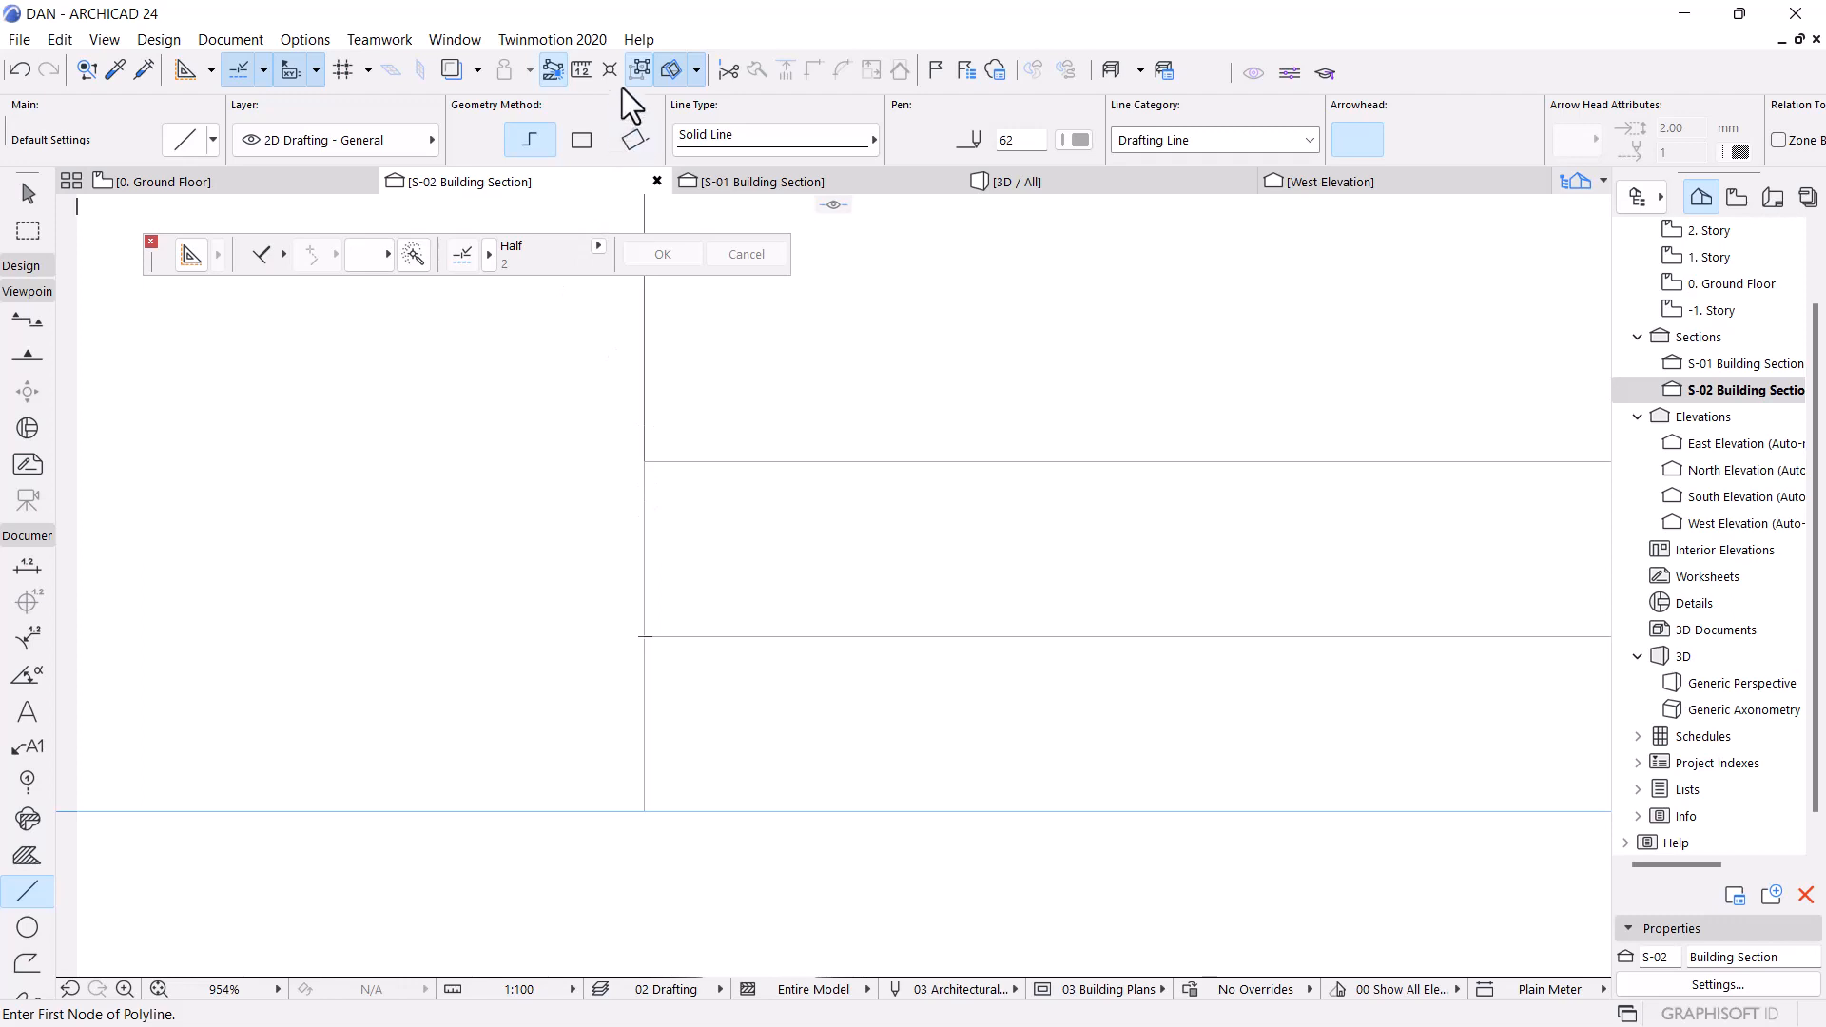
key(Escape)
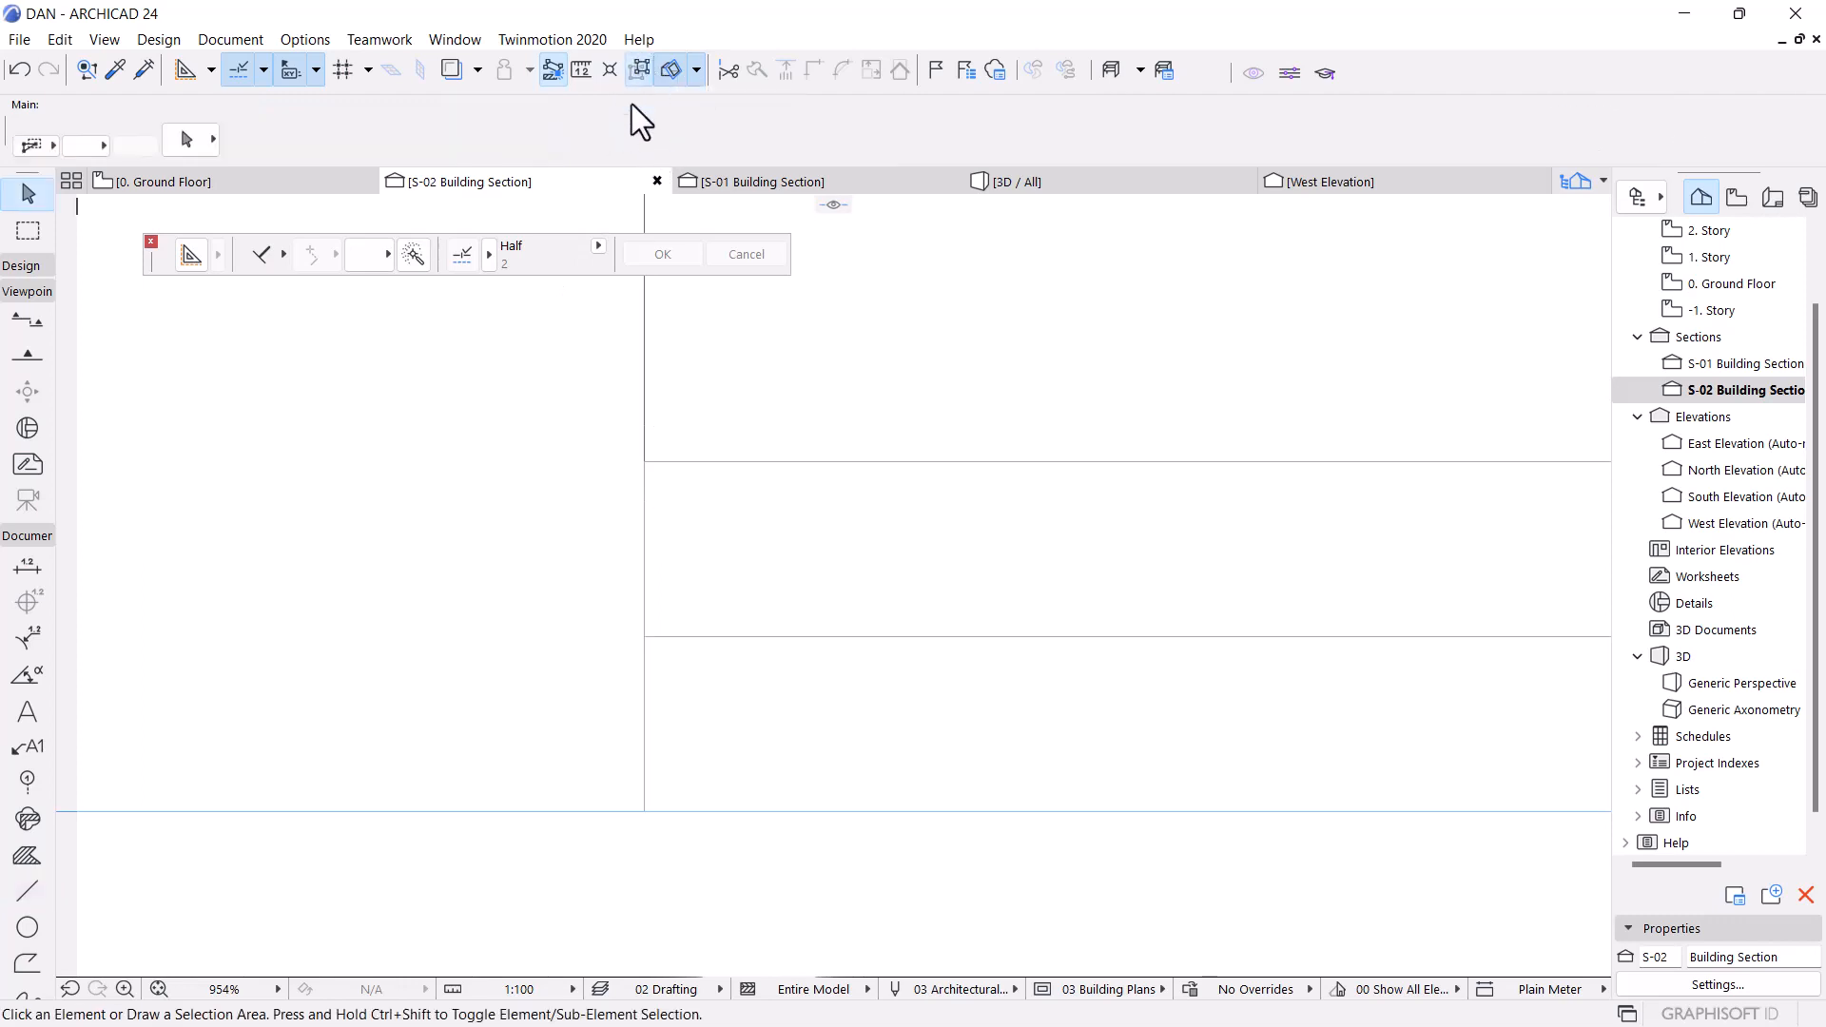
Copy the rectangle's left side line 150 mm to the right along the ground floor line
click(646, 538)
scroll(609, 514, down, 3)
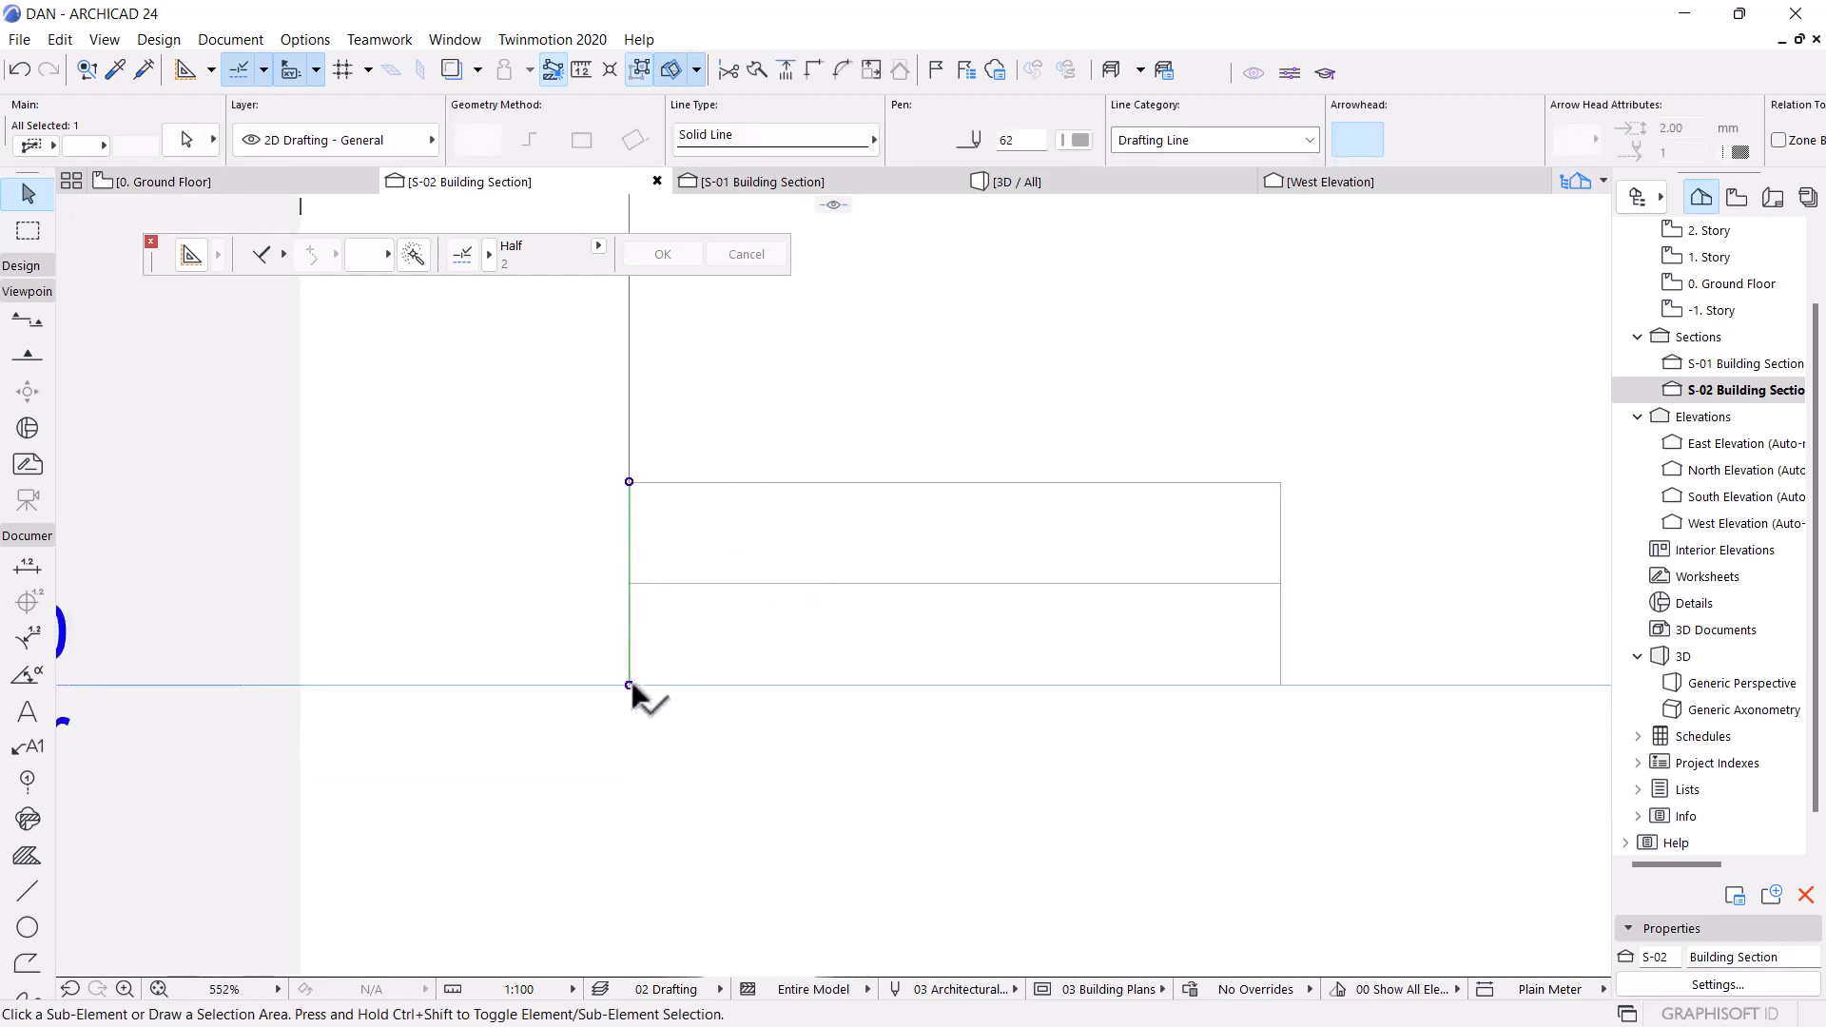
key(ctrl+d)
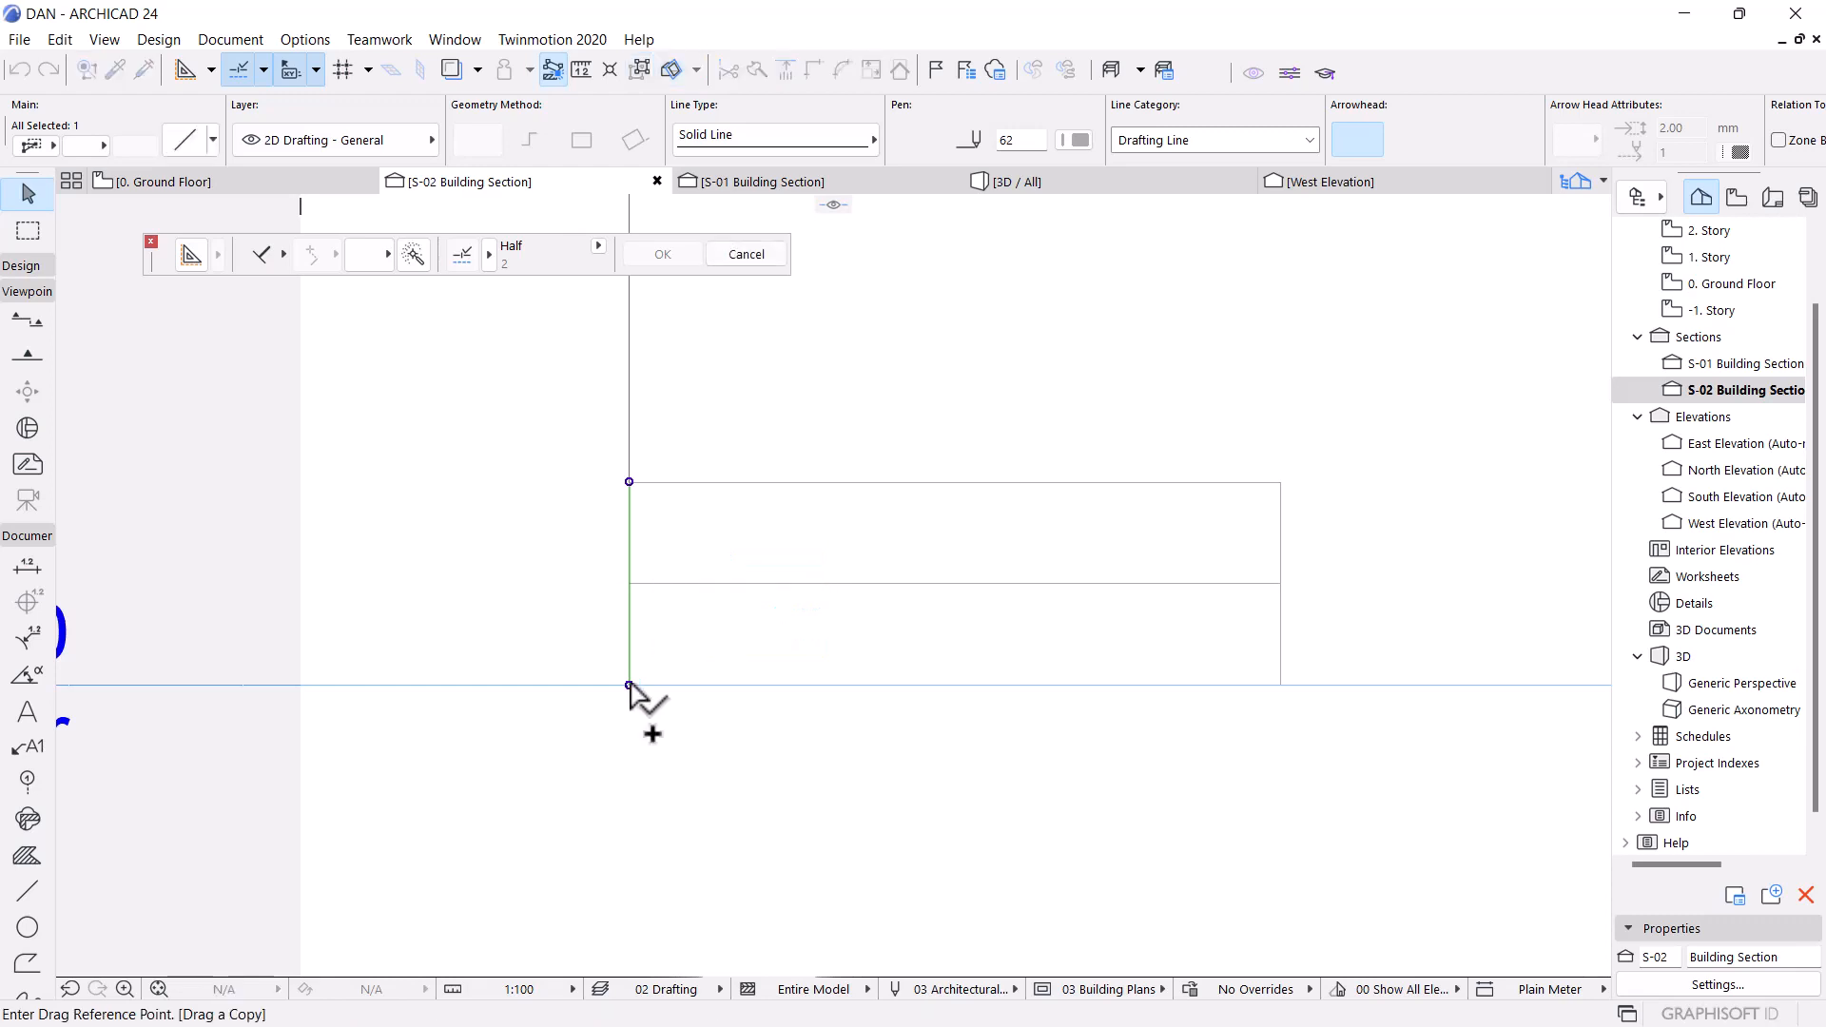
click(630, 685)
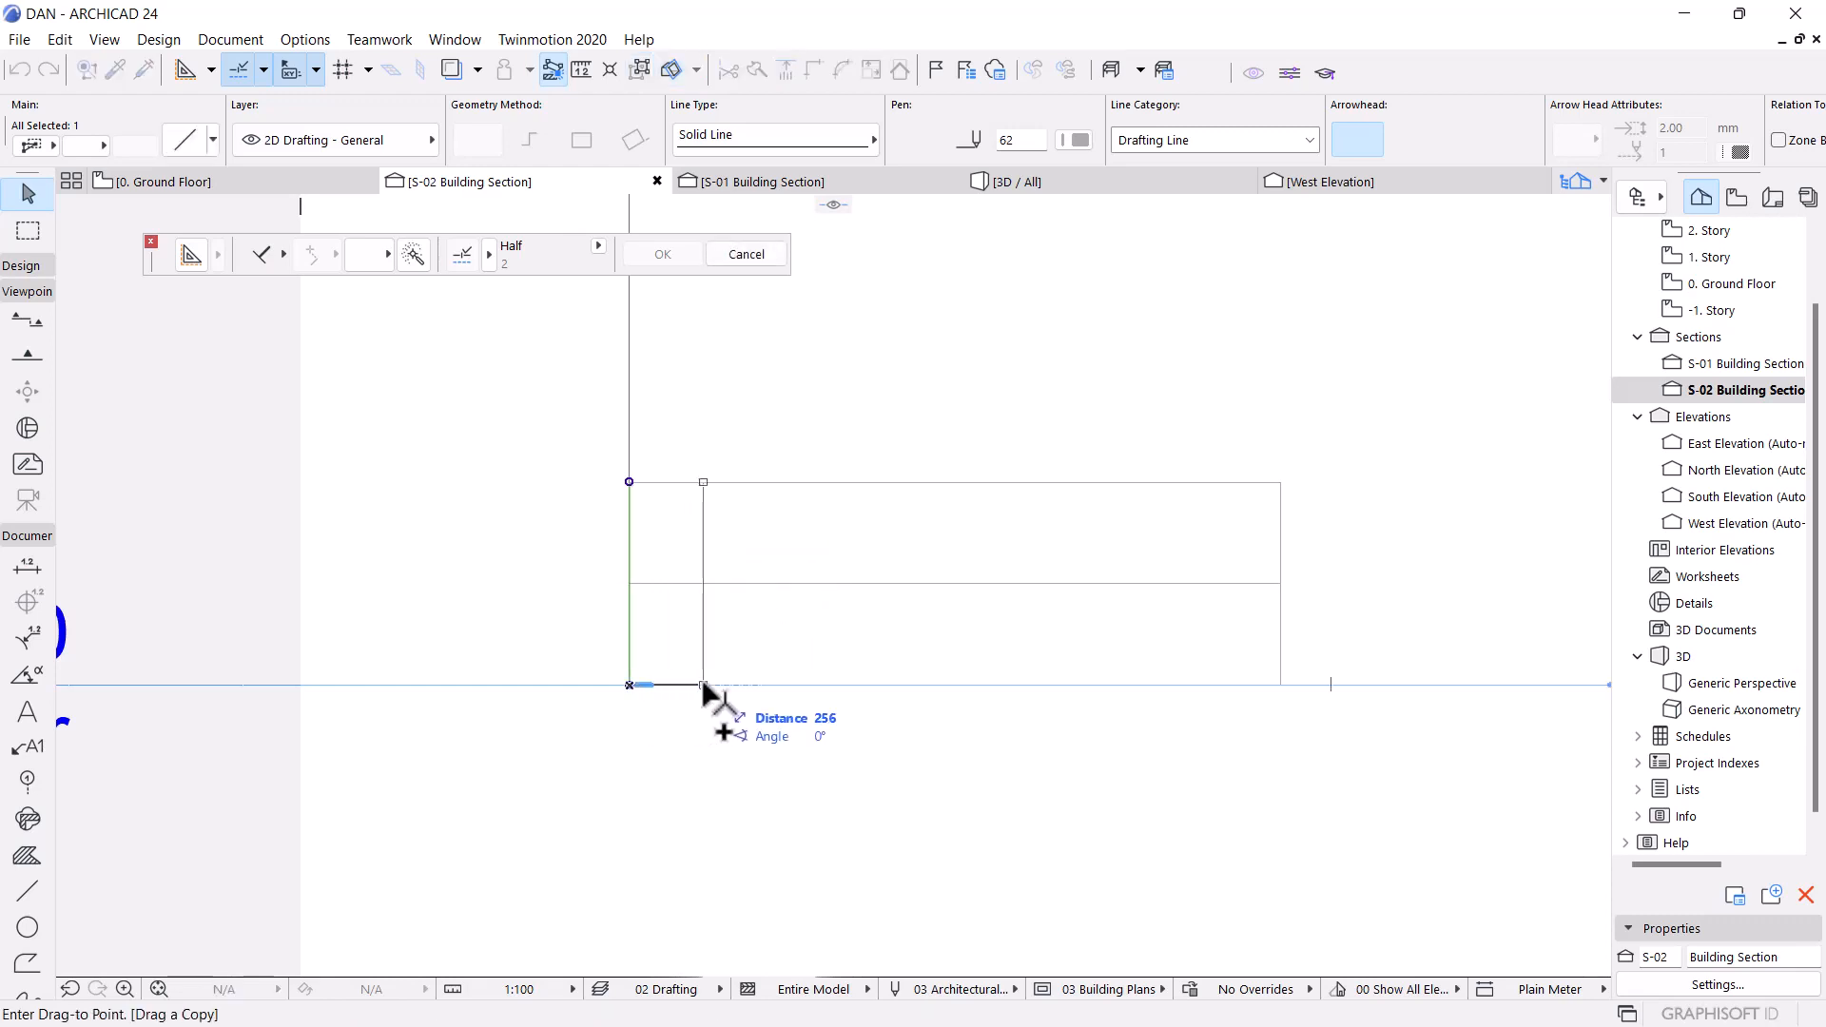
text(150)
key(Return)
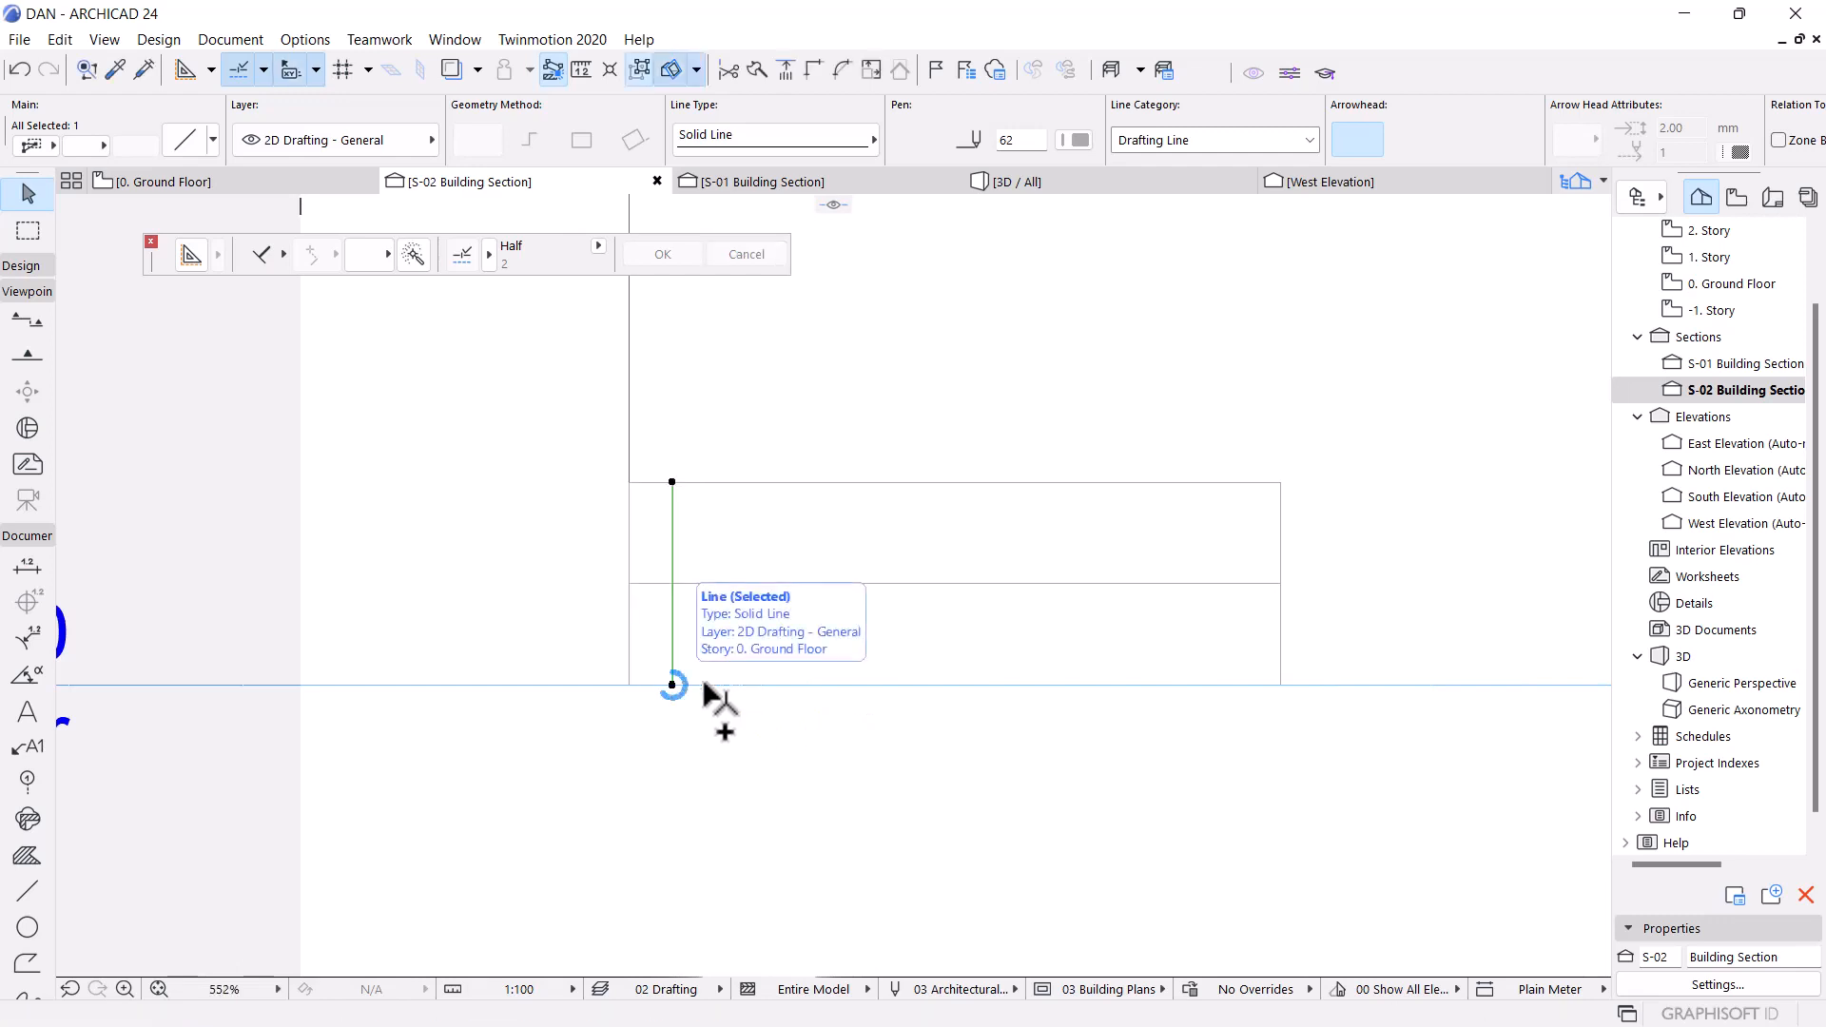
Copy the new vertical line another 150 mm to the right and clear the selection
key(ctrl+d)
click(704, 685)
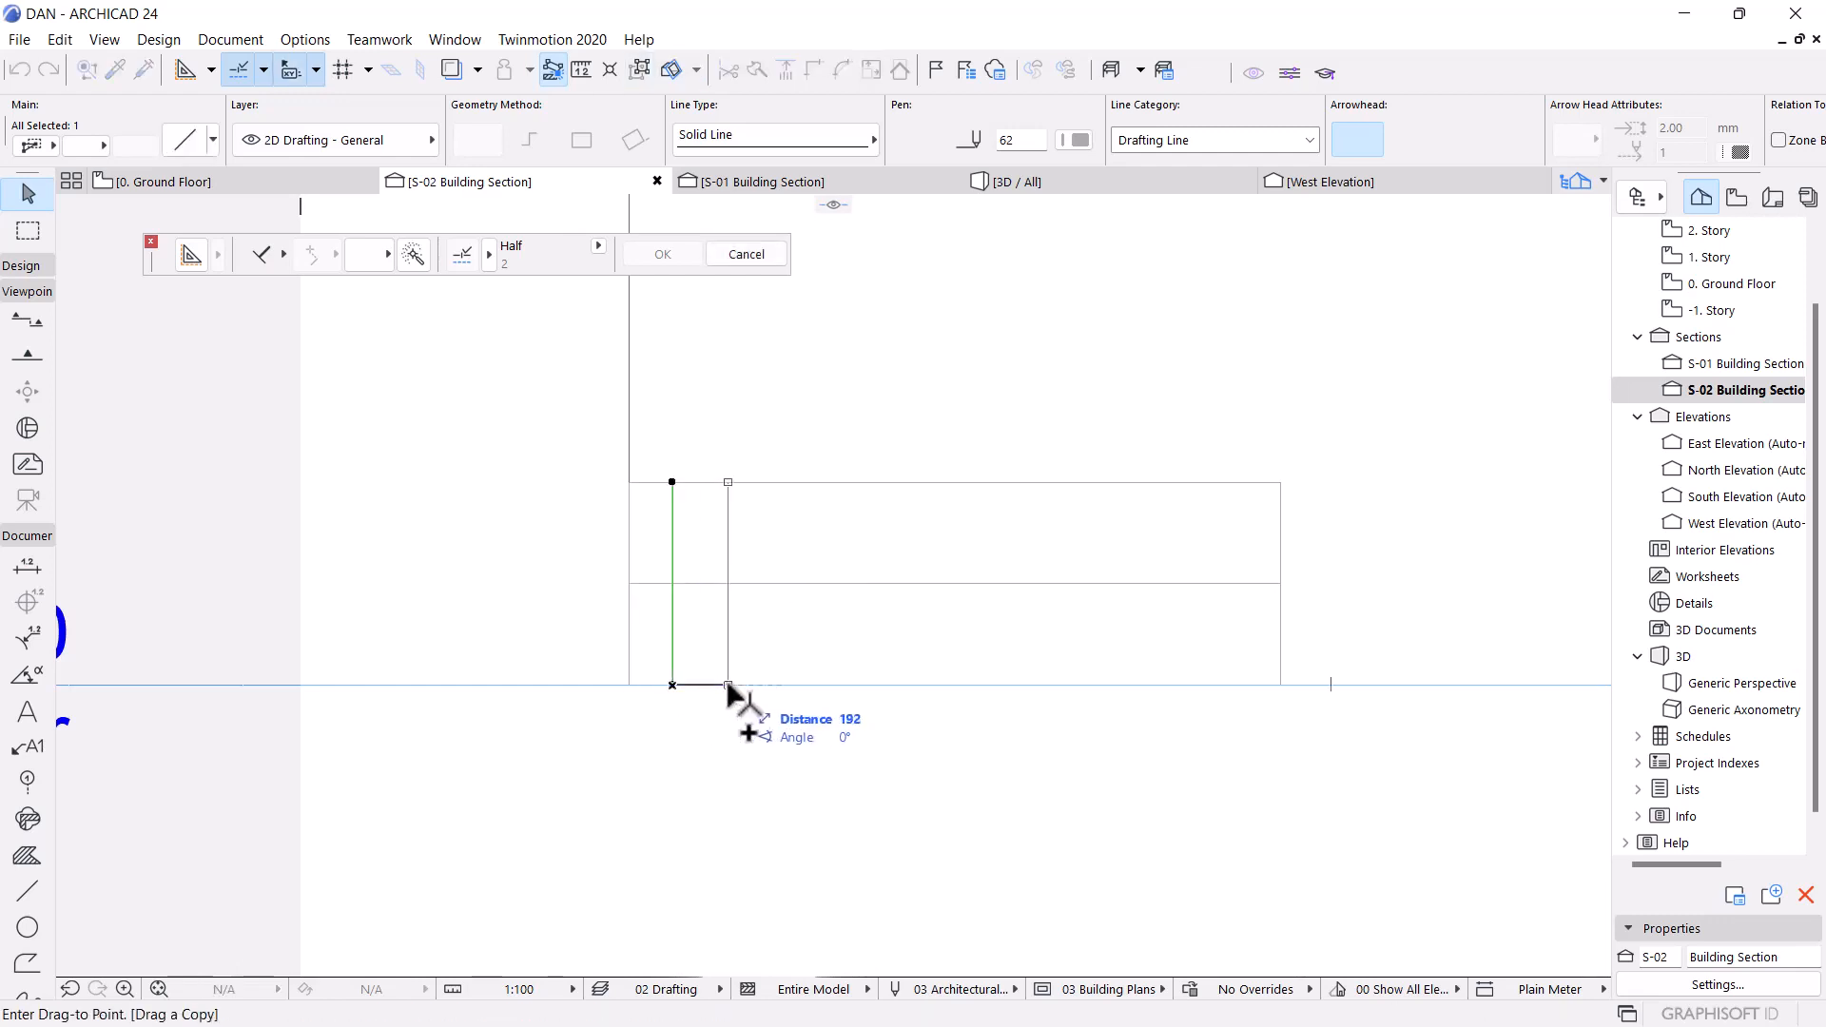
text(150)
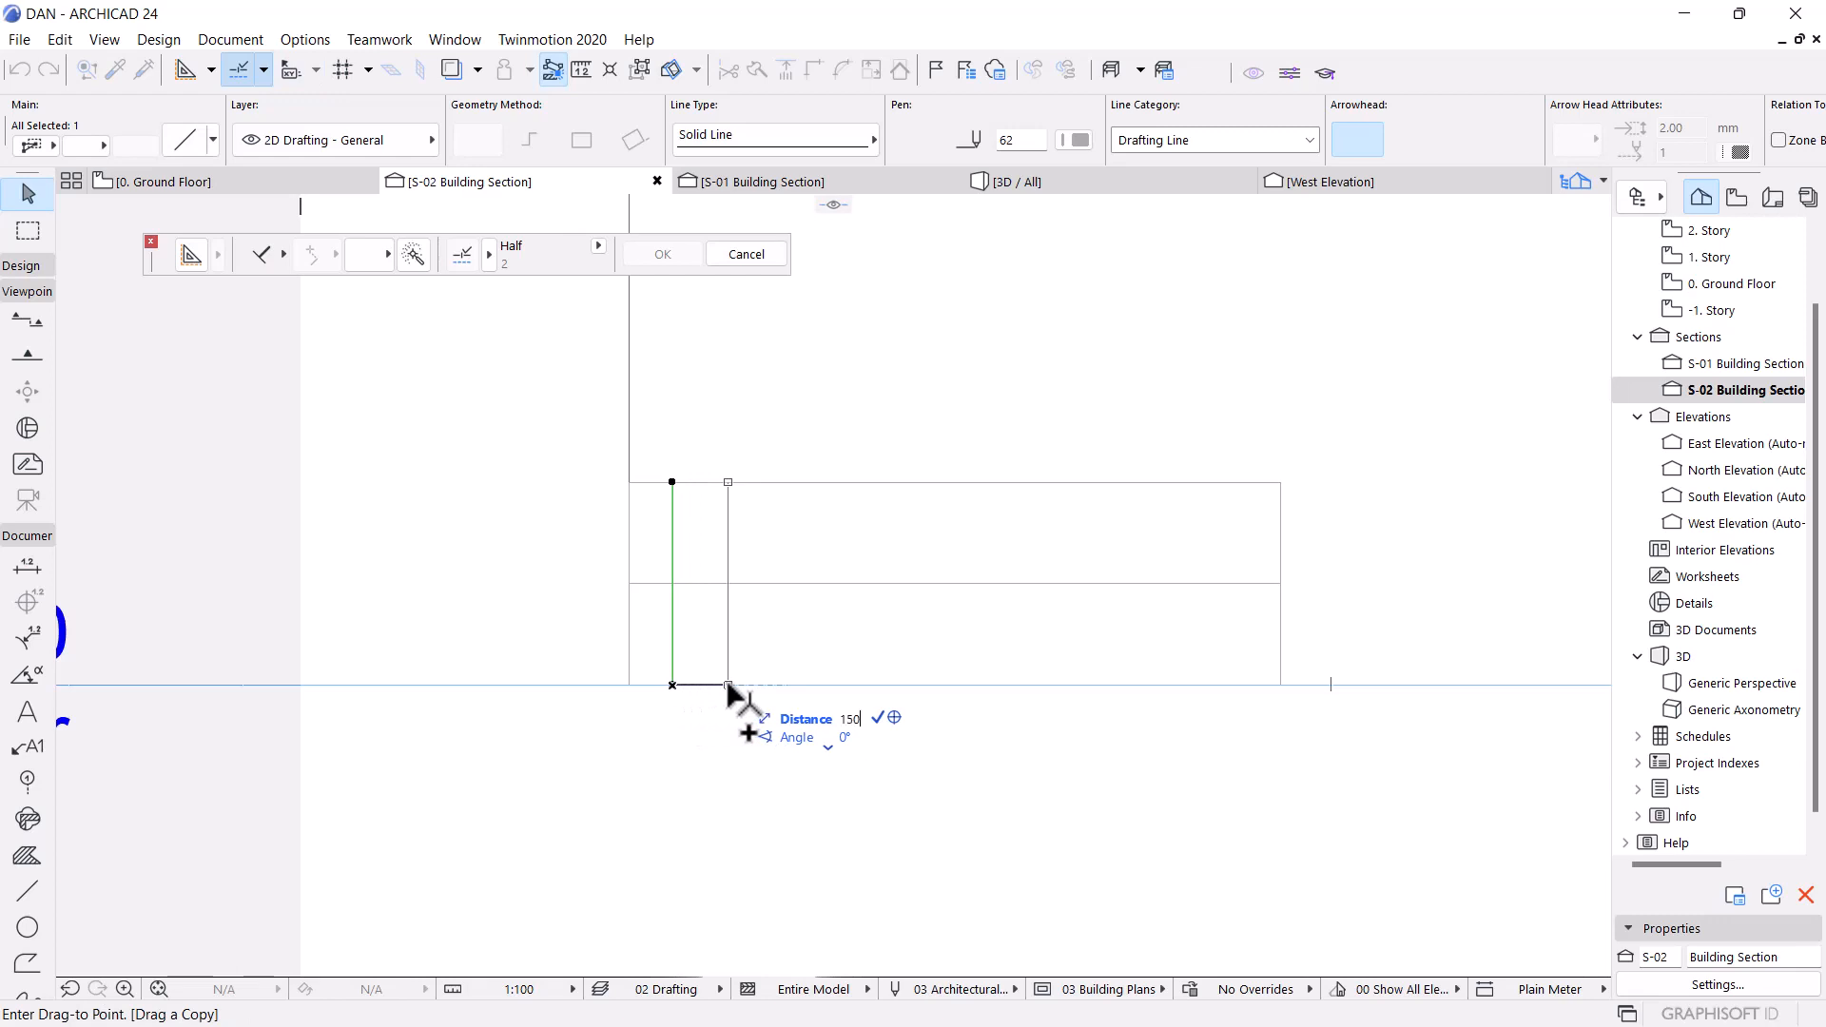
key(Return)
key(Escape)
scroll(666, 599, up, 5)
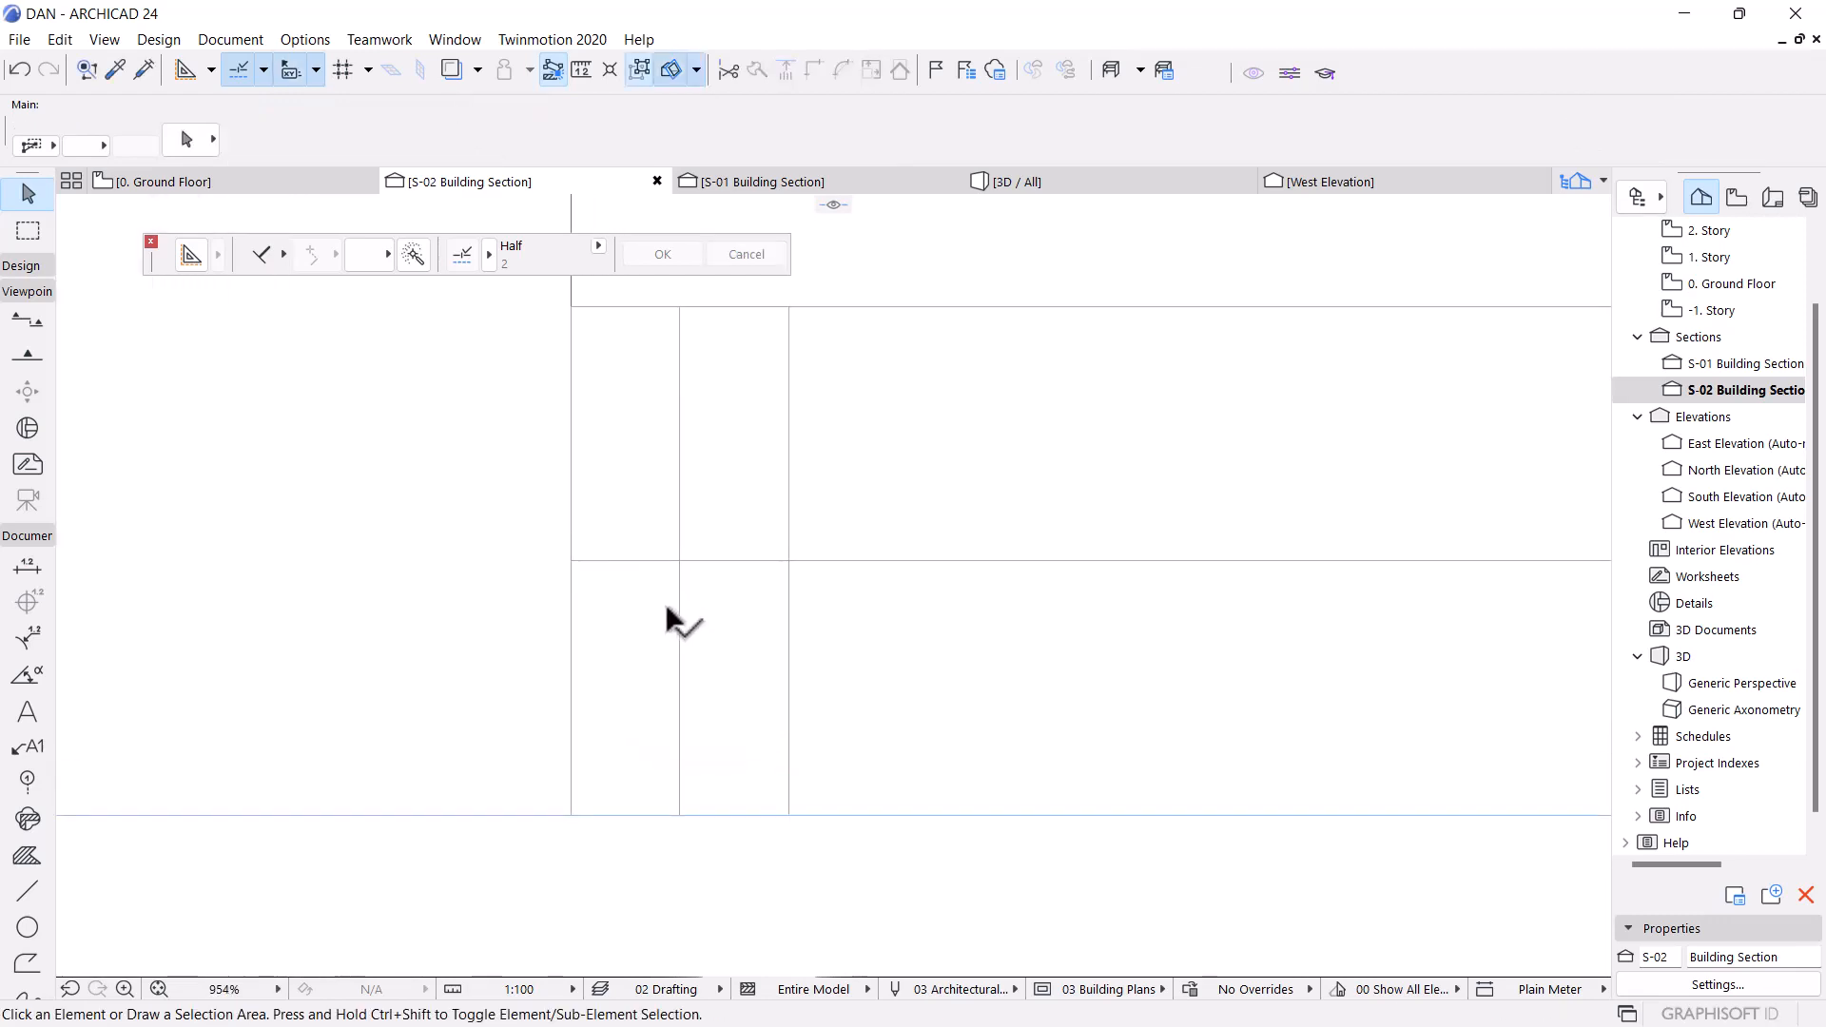
click(26, 890)
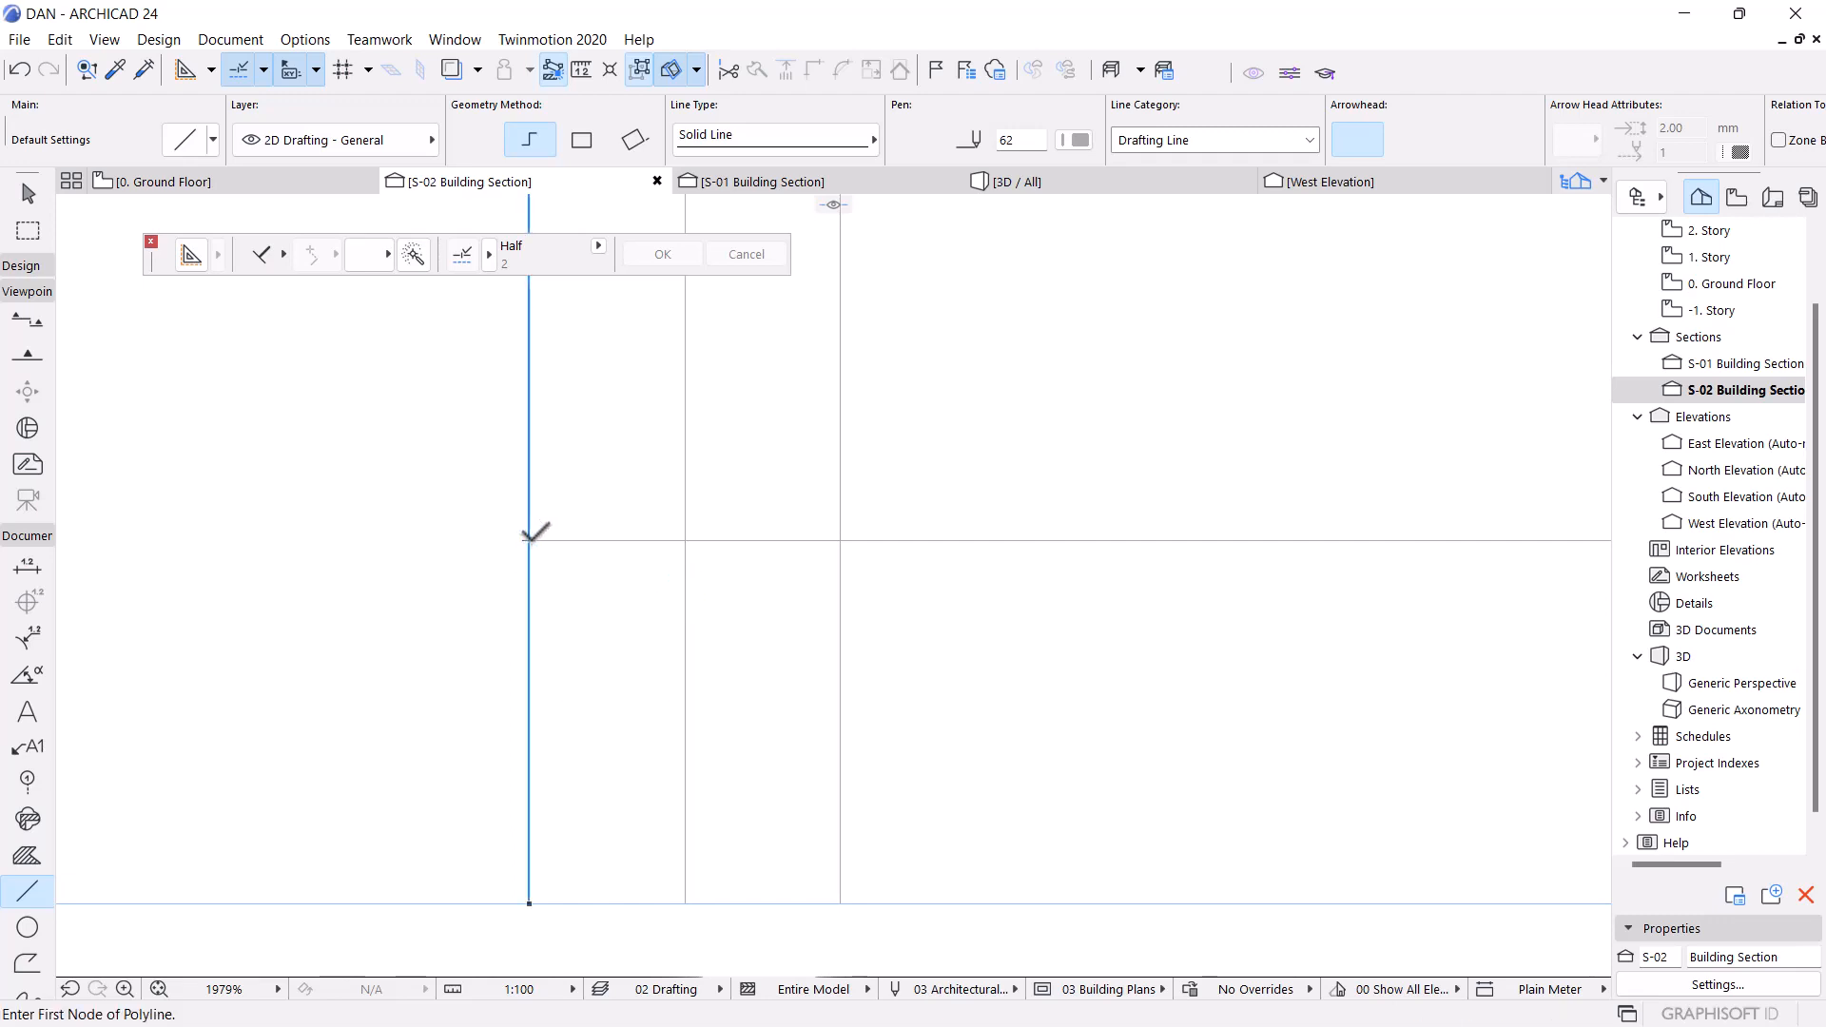
click(529, 541)
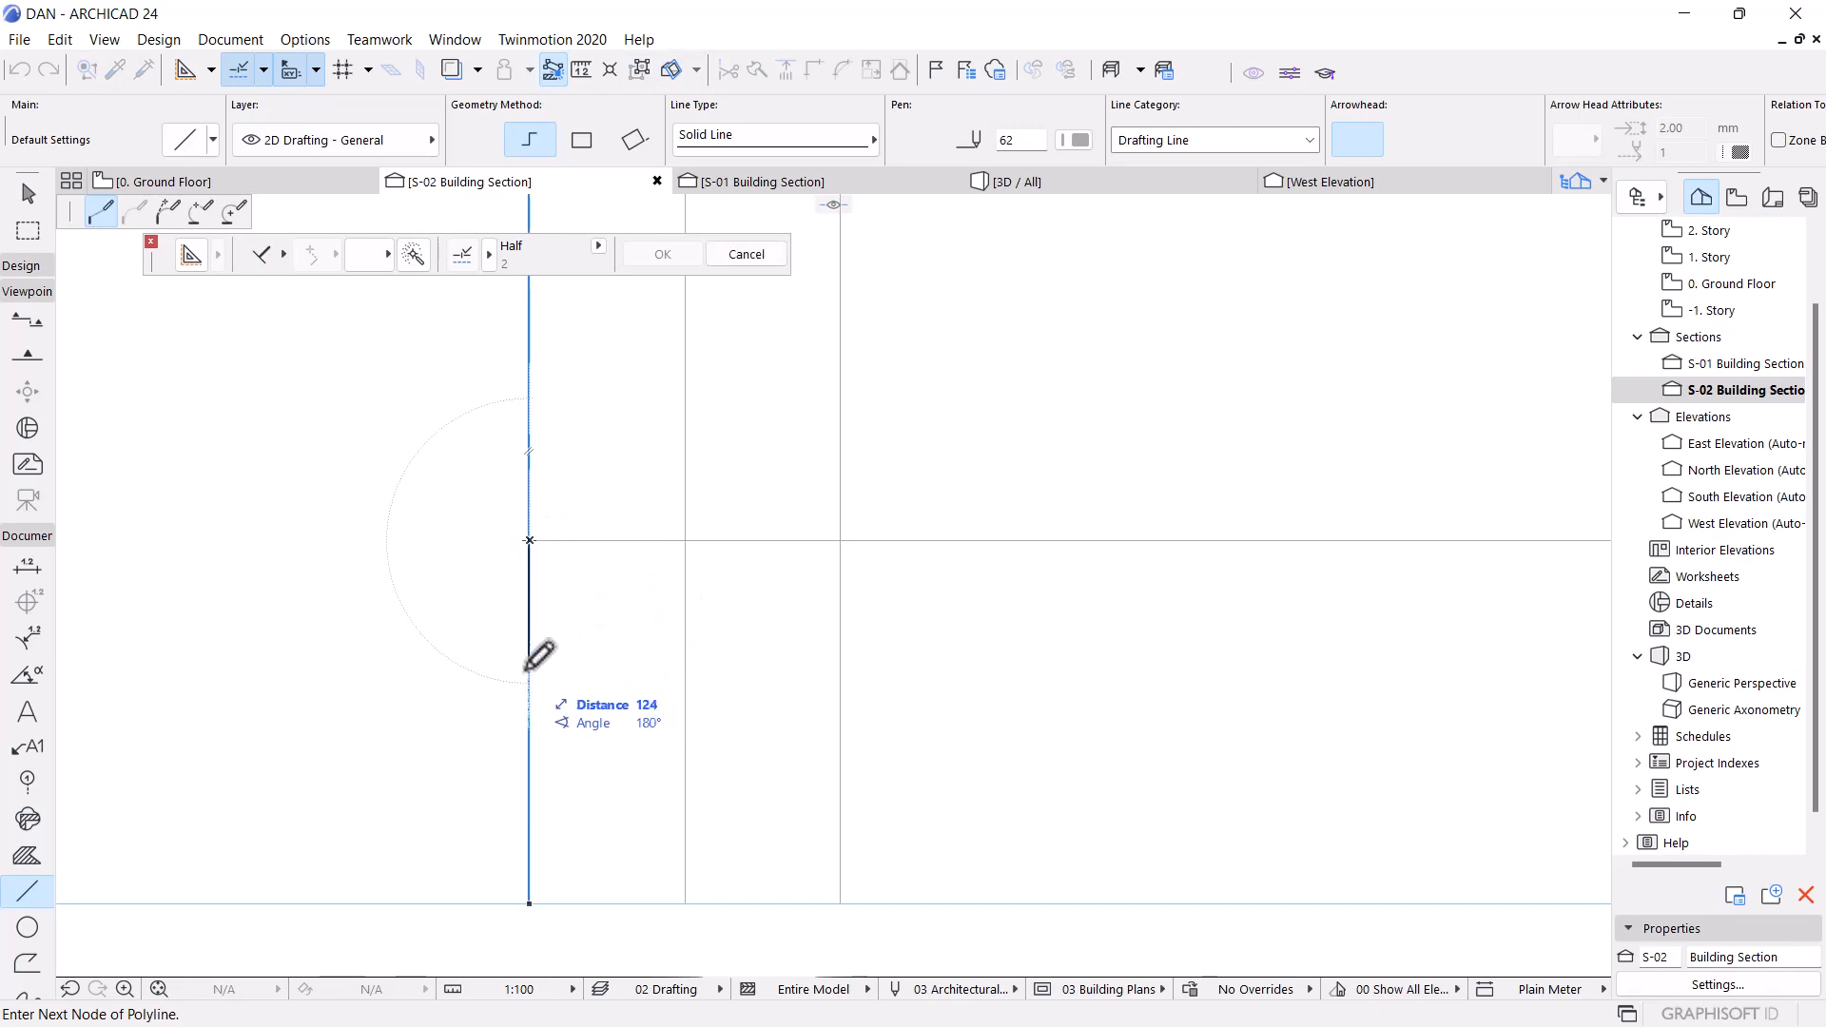
key(Escape)
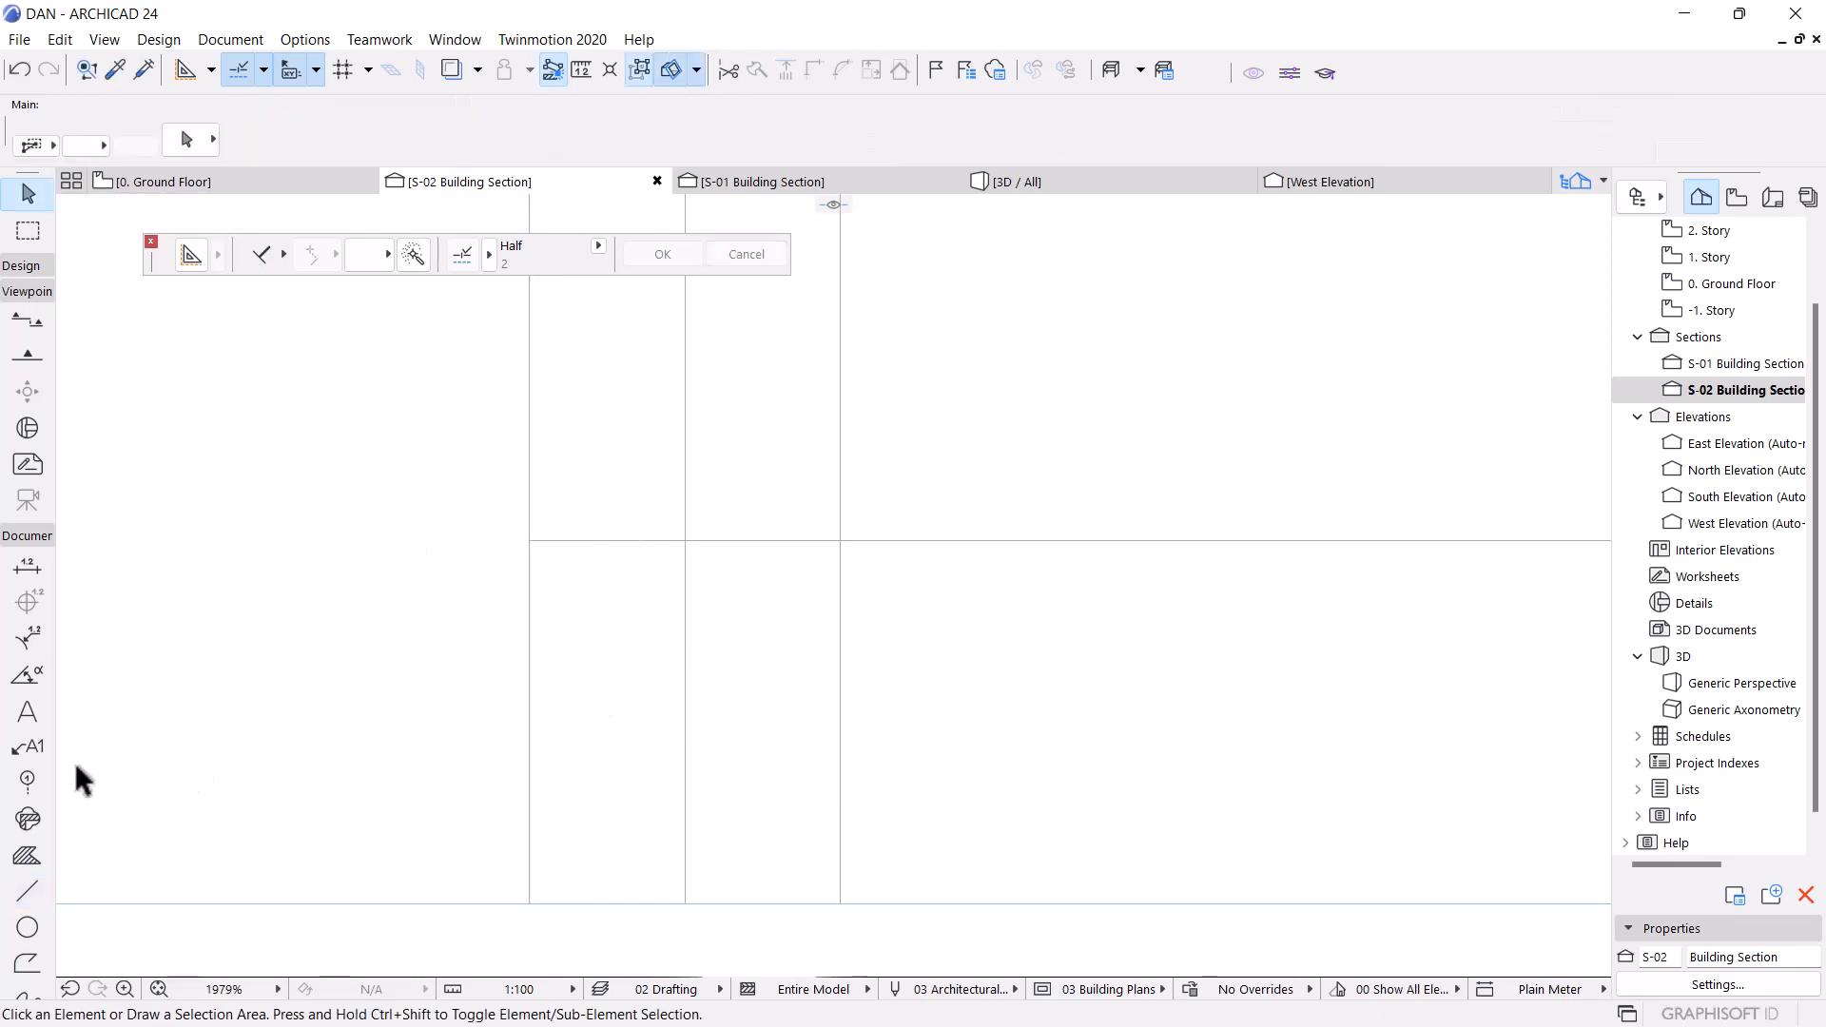
Draw a line 75 mm straight down the rectangle's left side from the end of the mid-height line
click(17, 894)
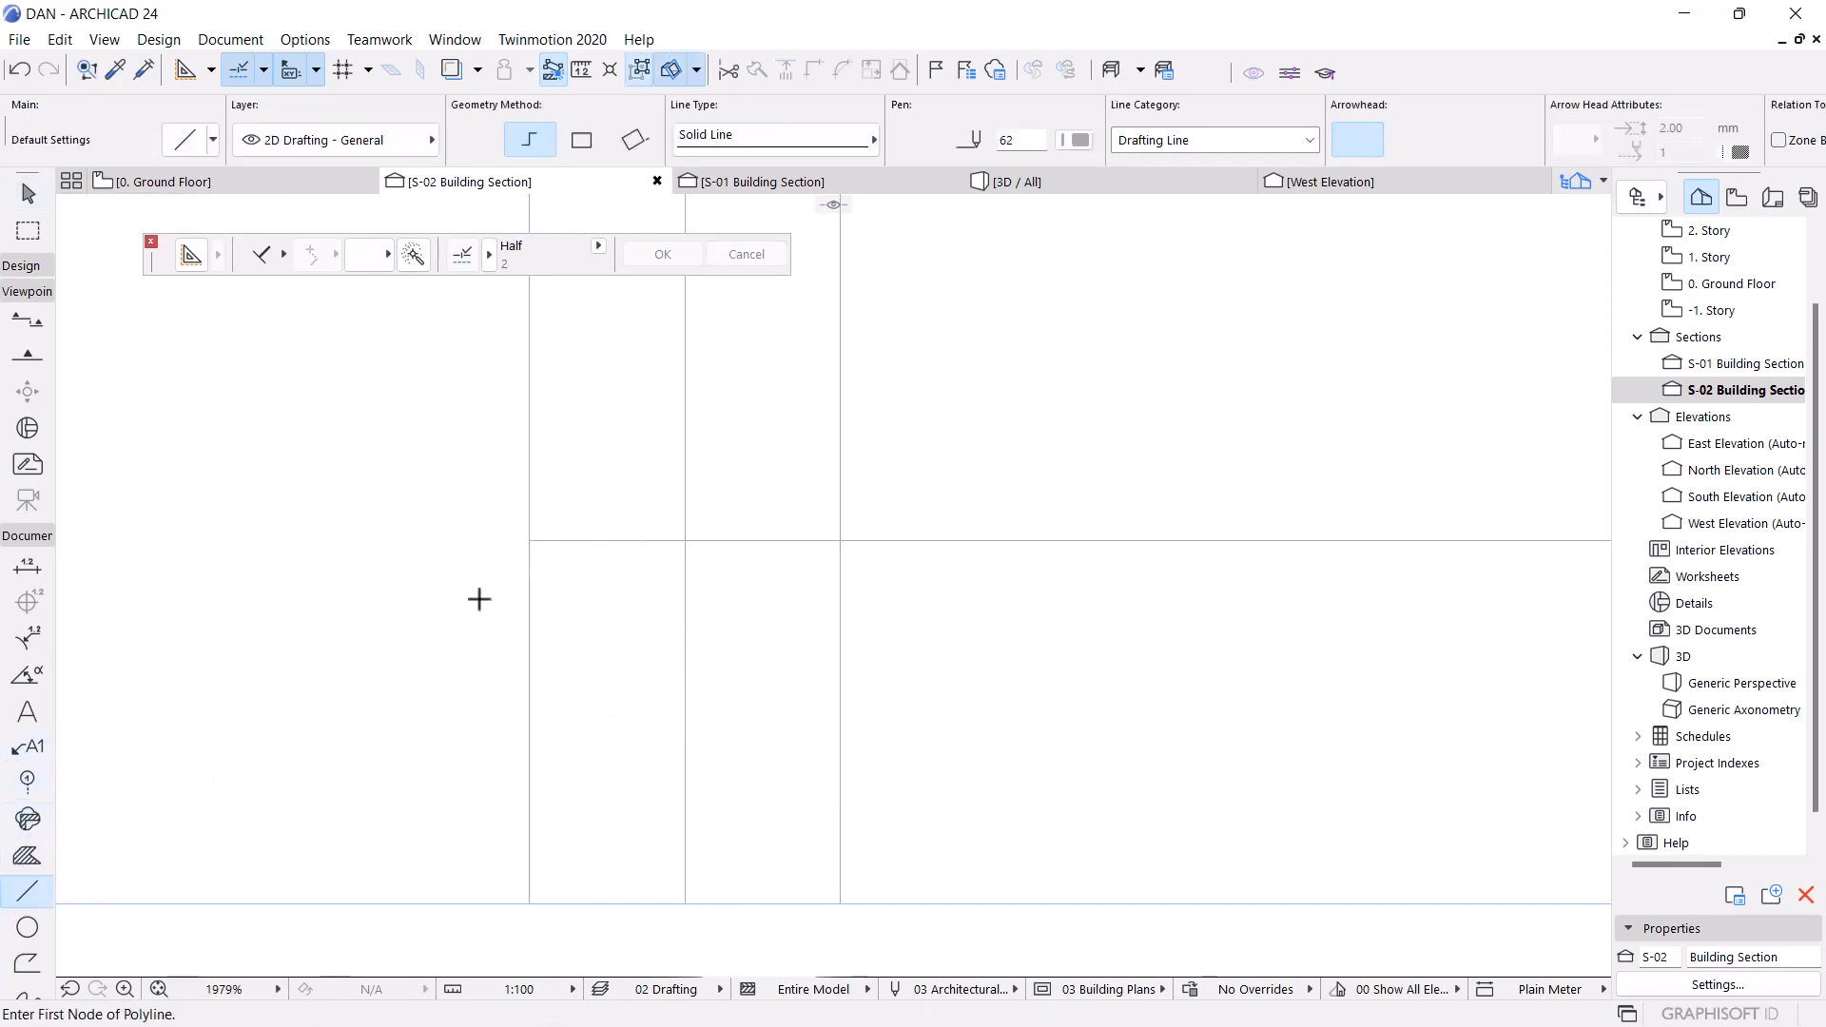
scroll(480, 600, up, 3)
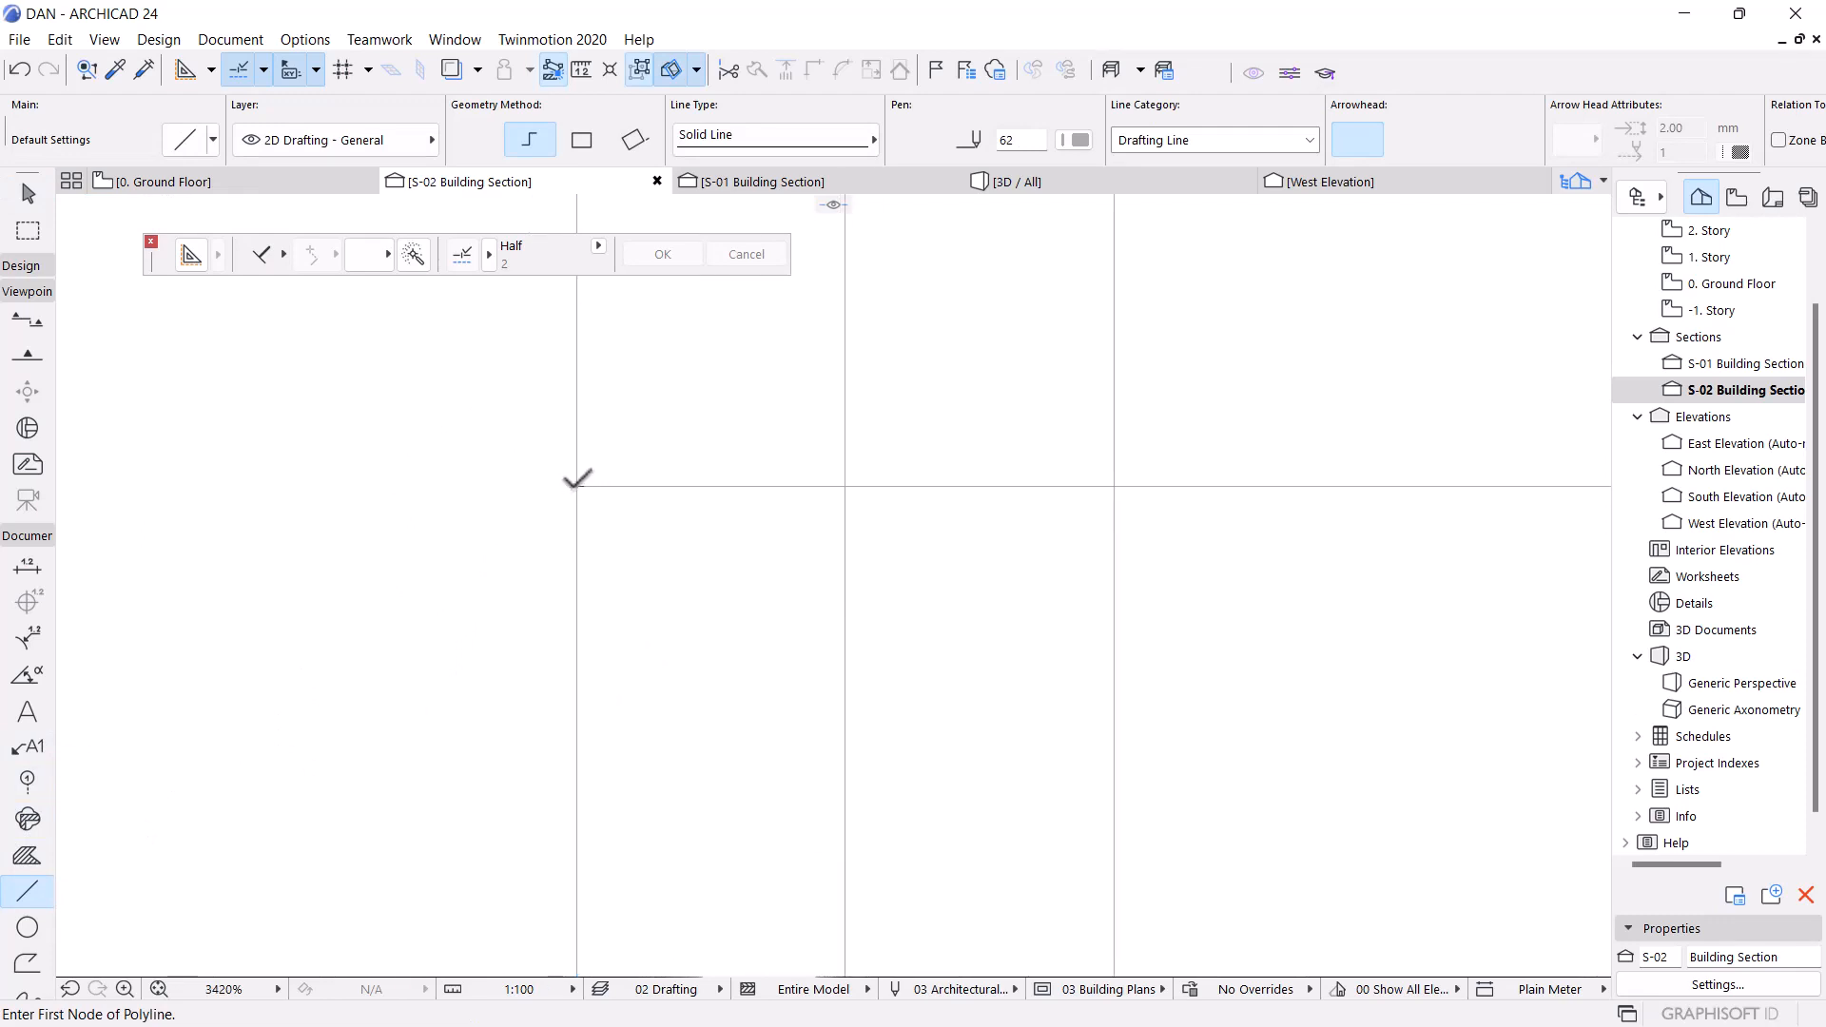
click(577, 486)
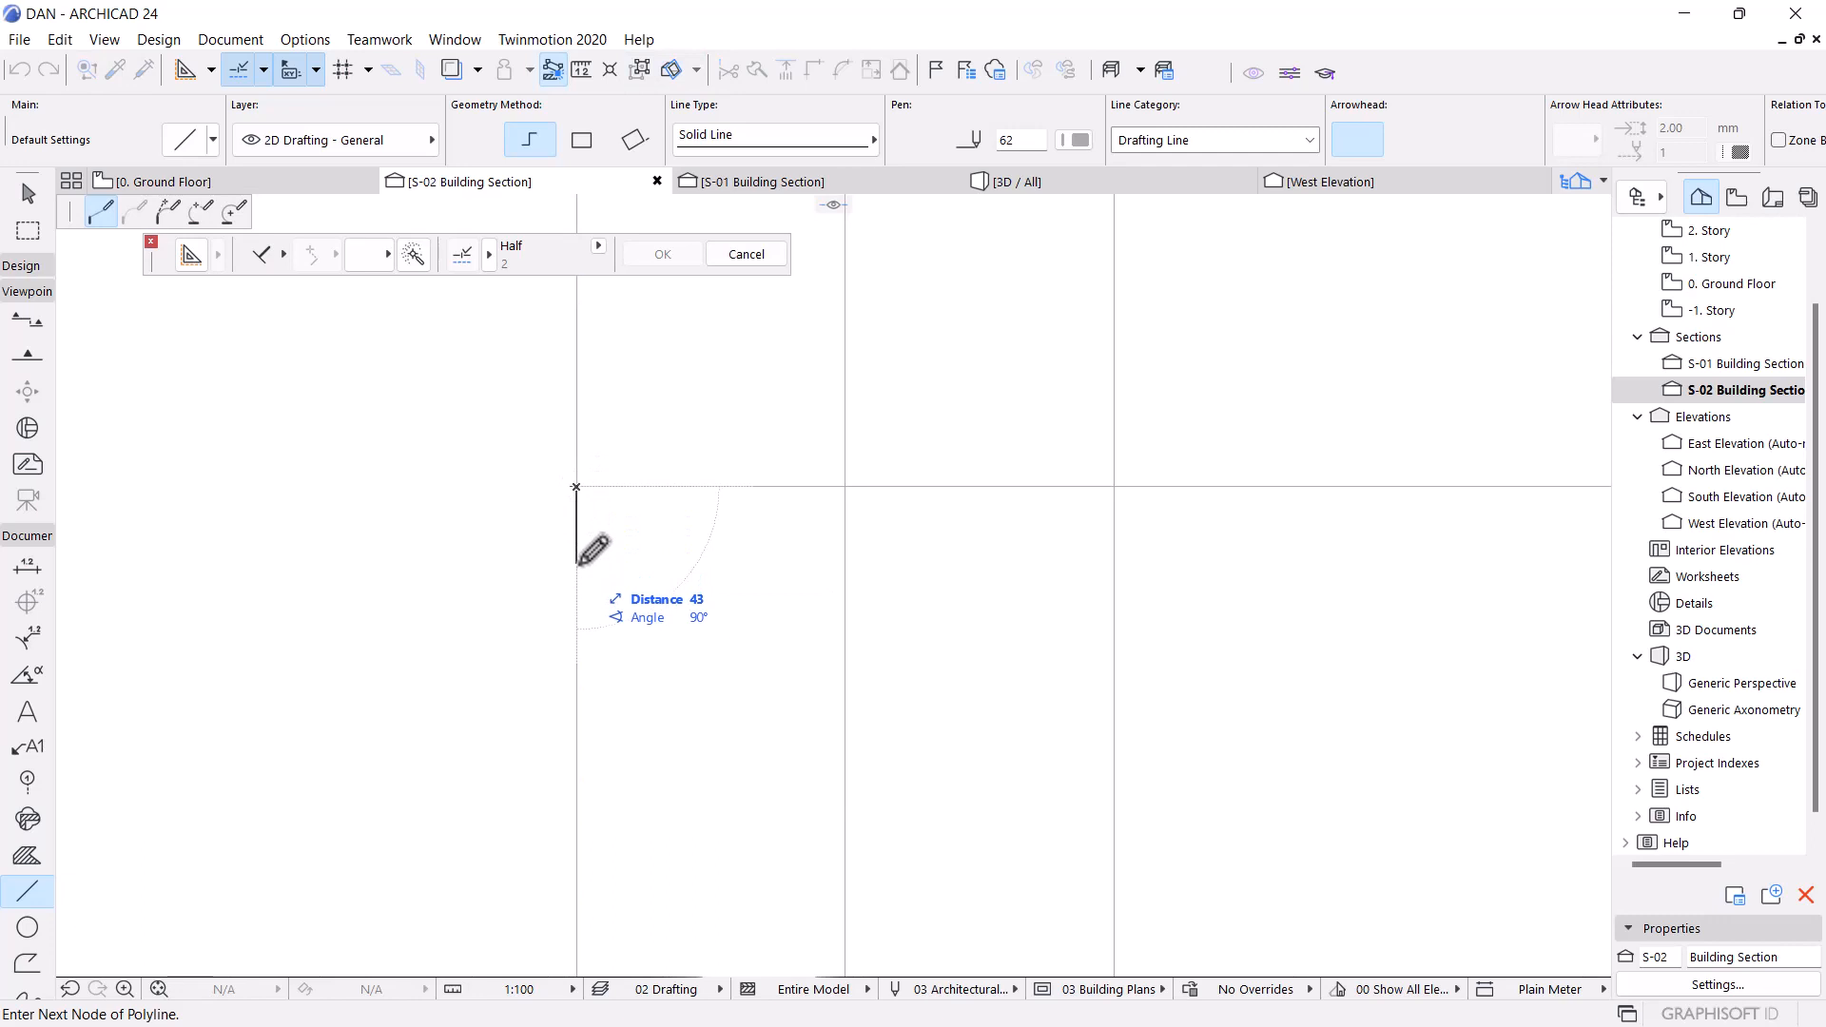
text(7)
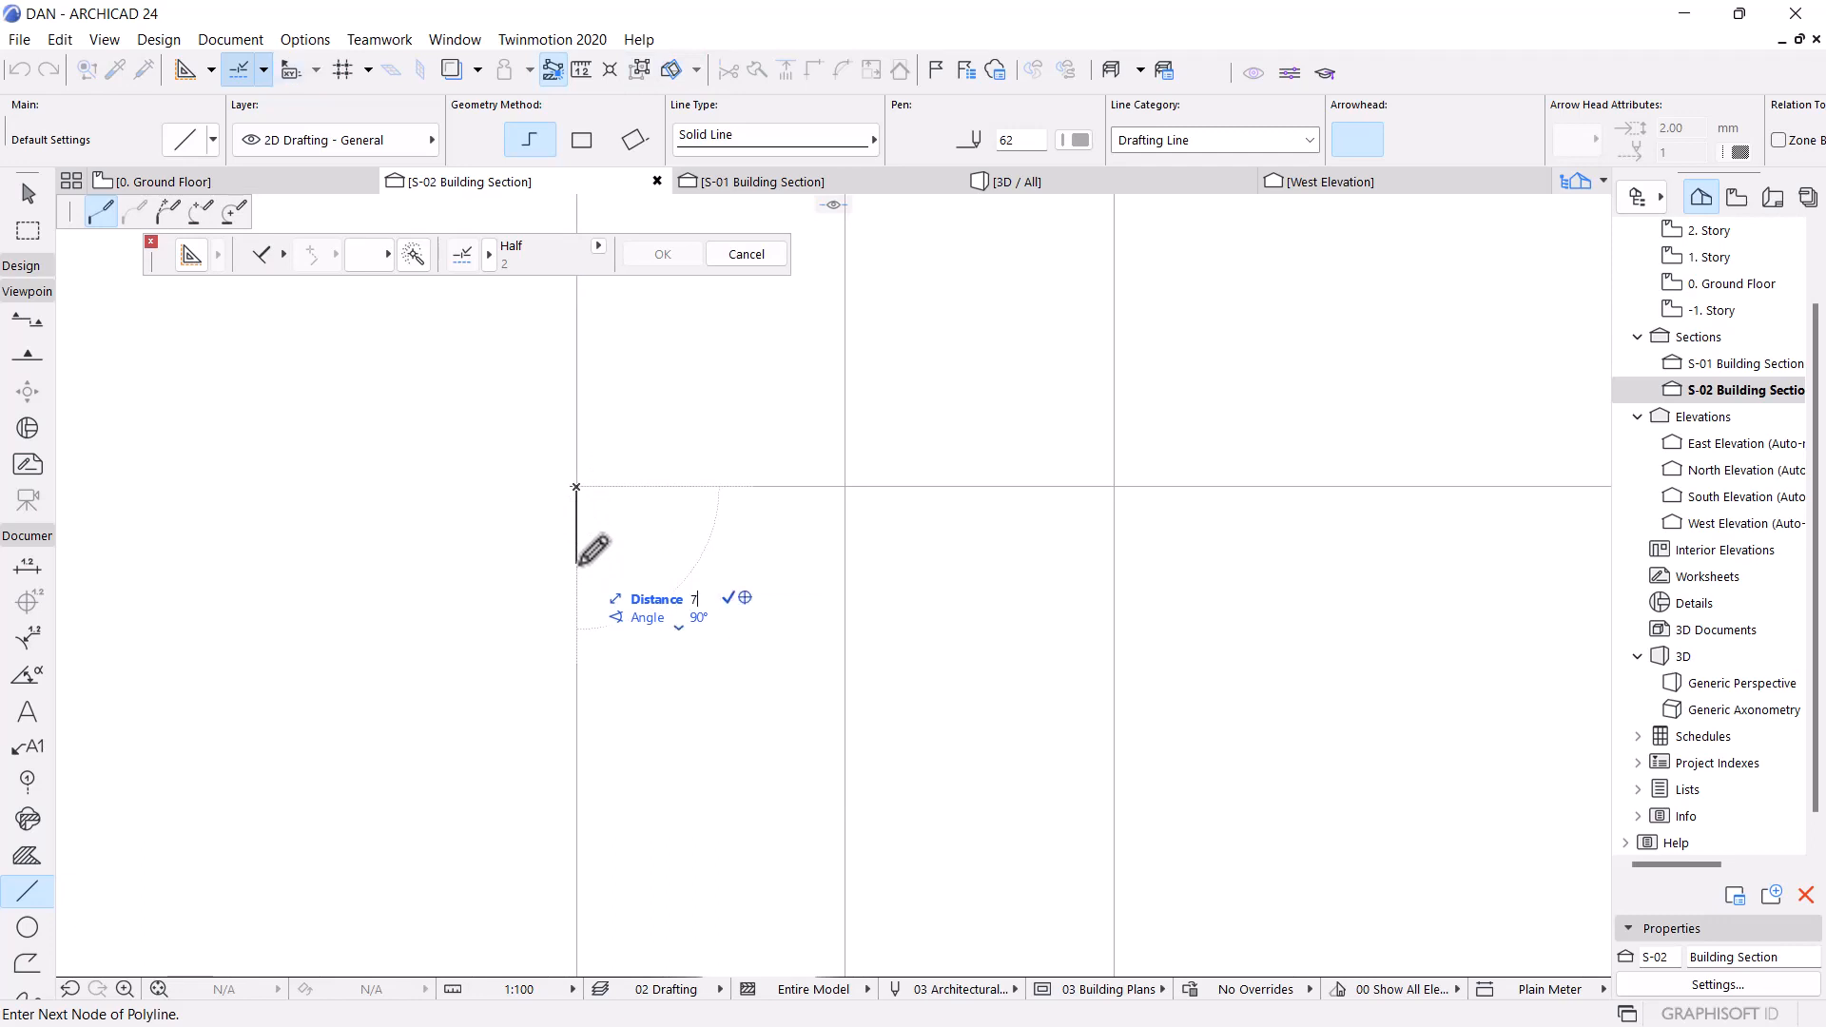
text(5)
key(Return)
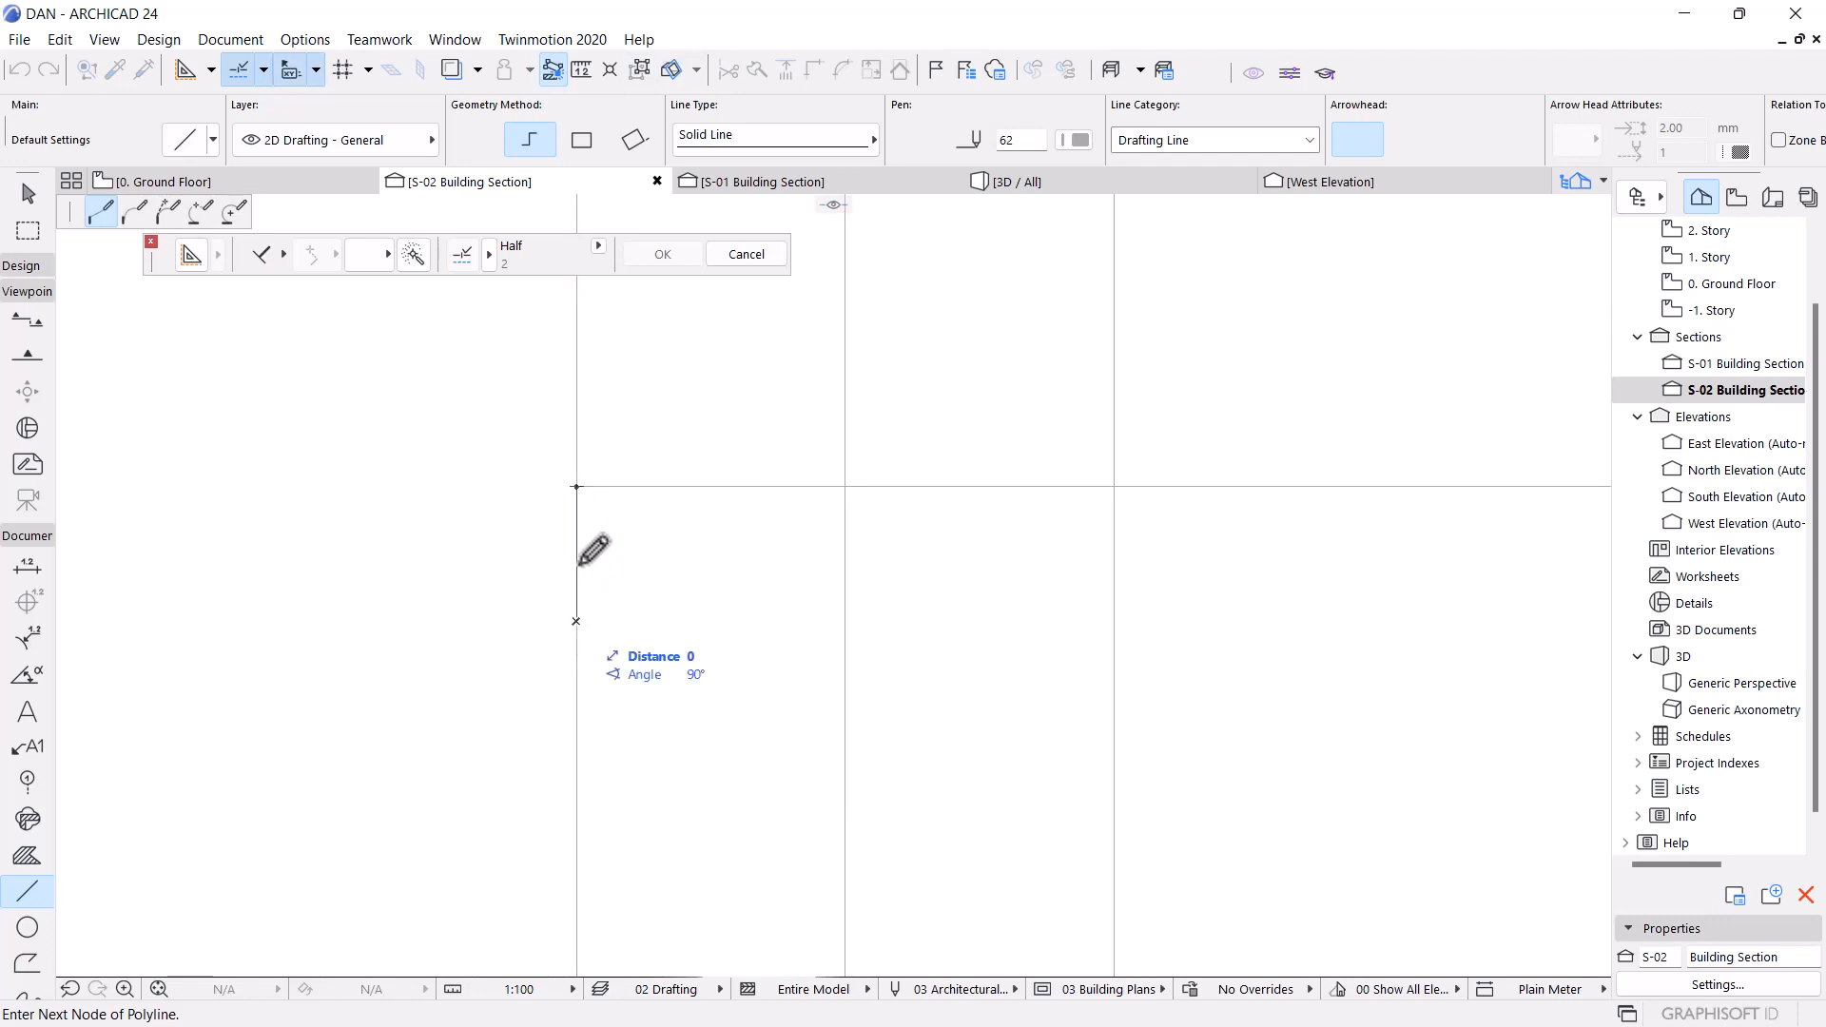
key(Escape)
scroll(603, 562, down, 3)
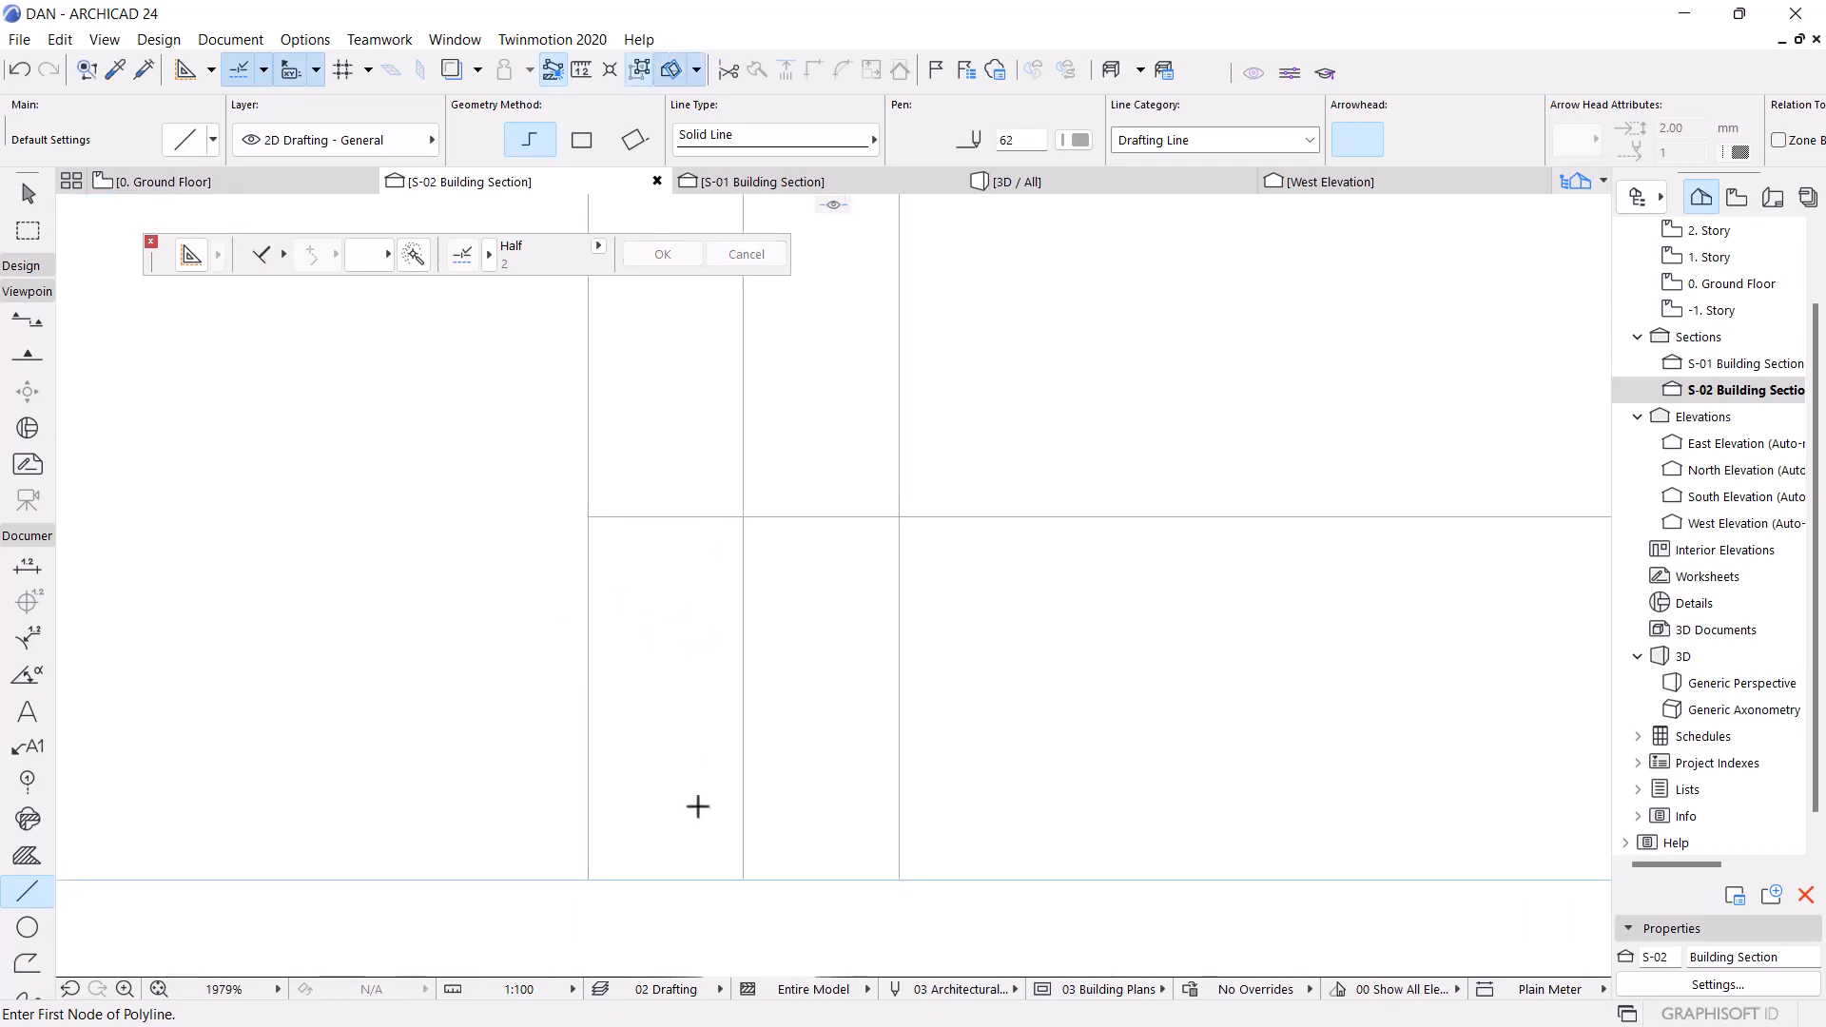
Set the line pen to red pen 20 and abandon the line begun at the first offset line's foot
click(744, 879)
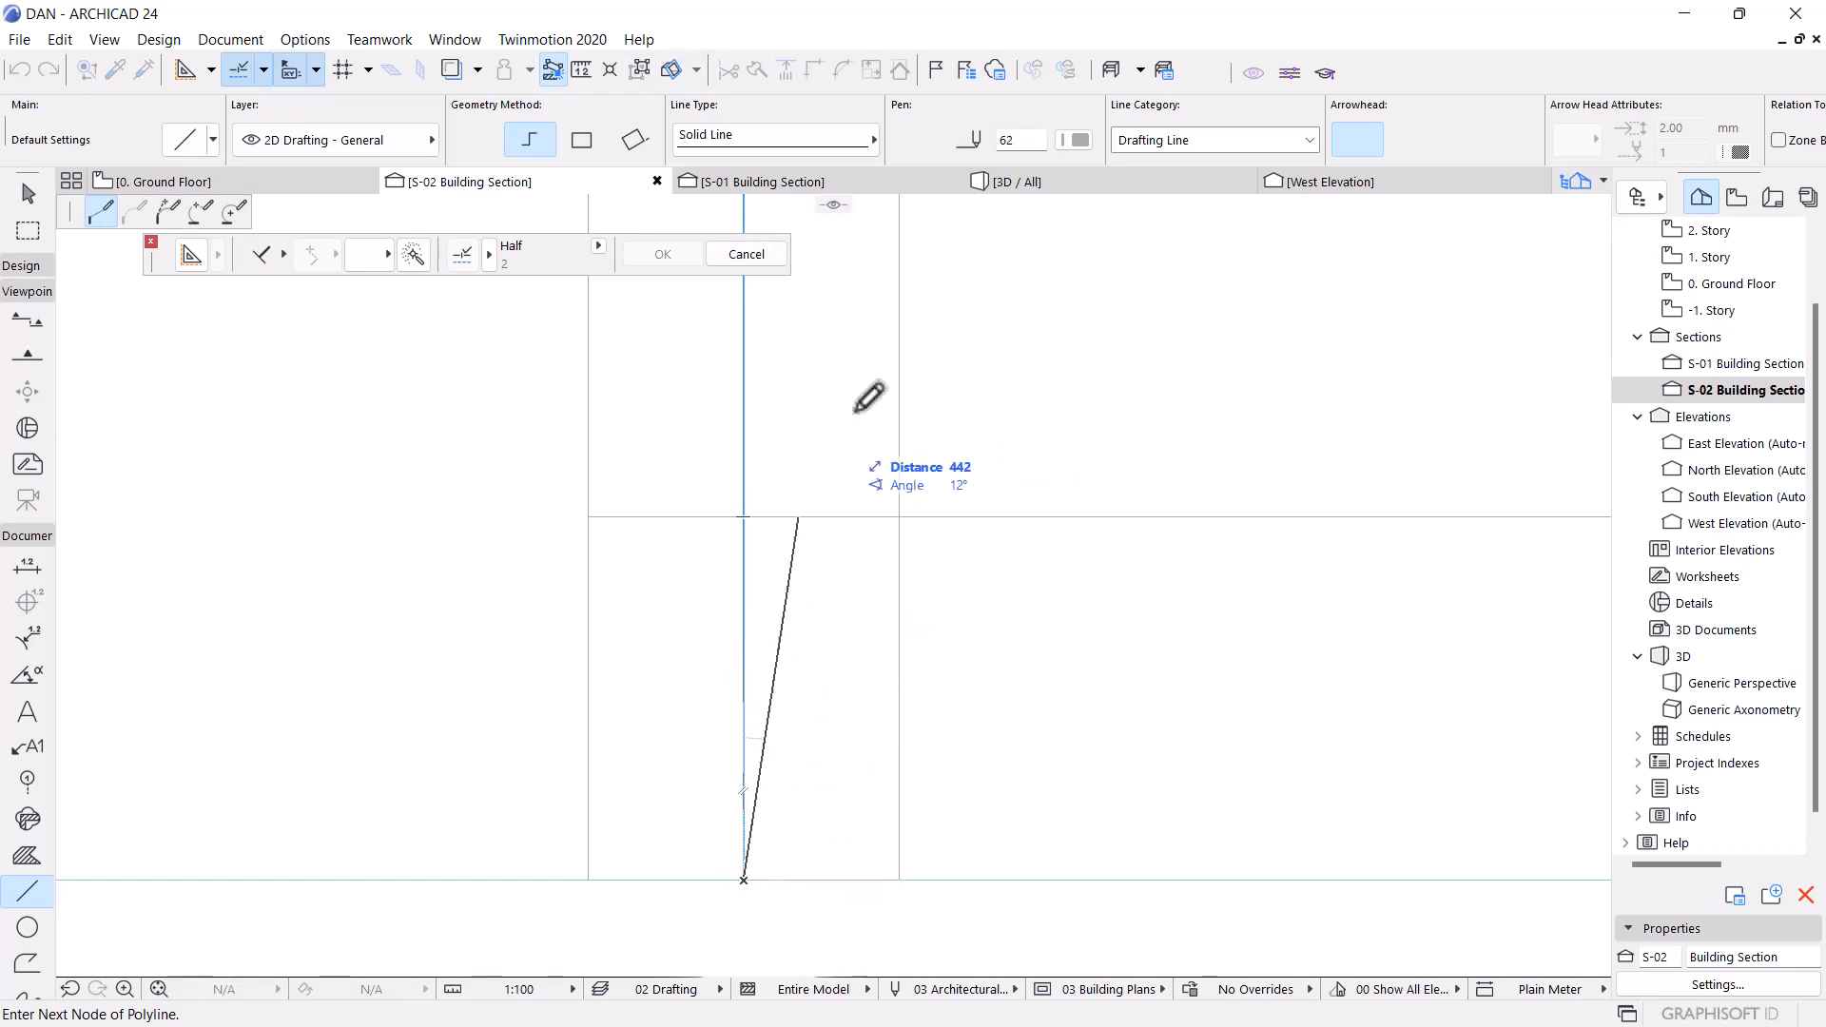
click(1078, 141)
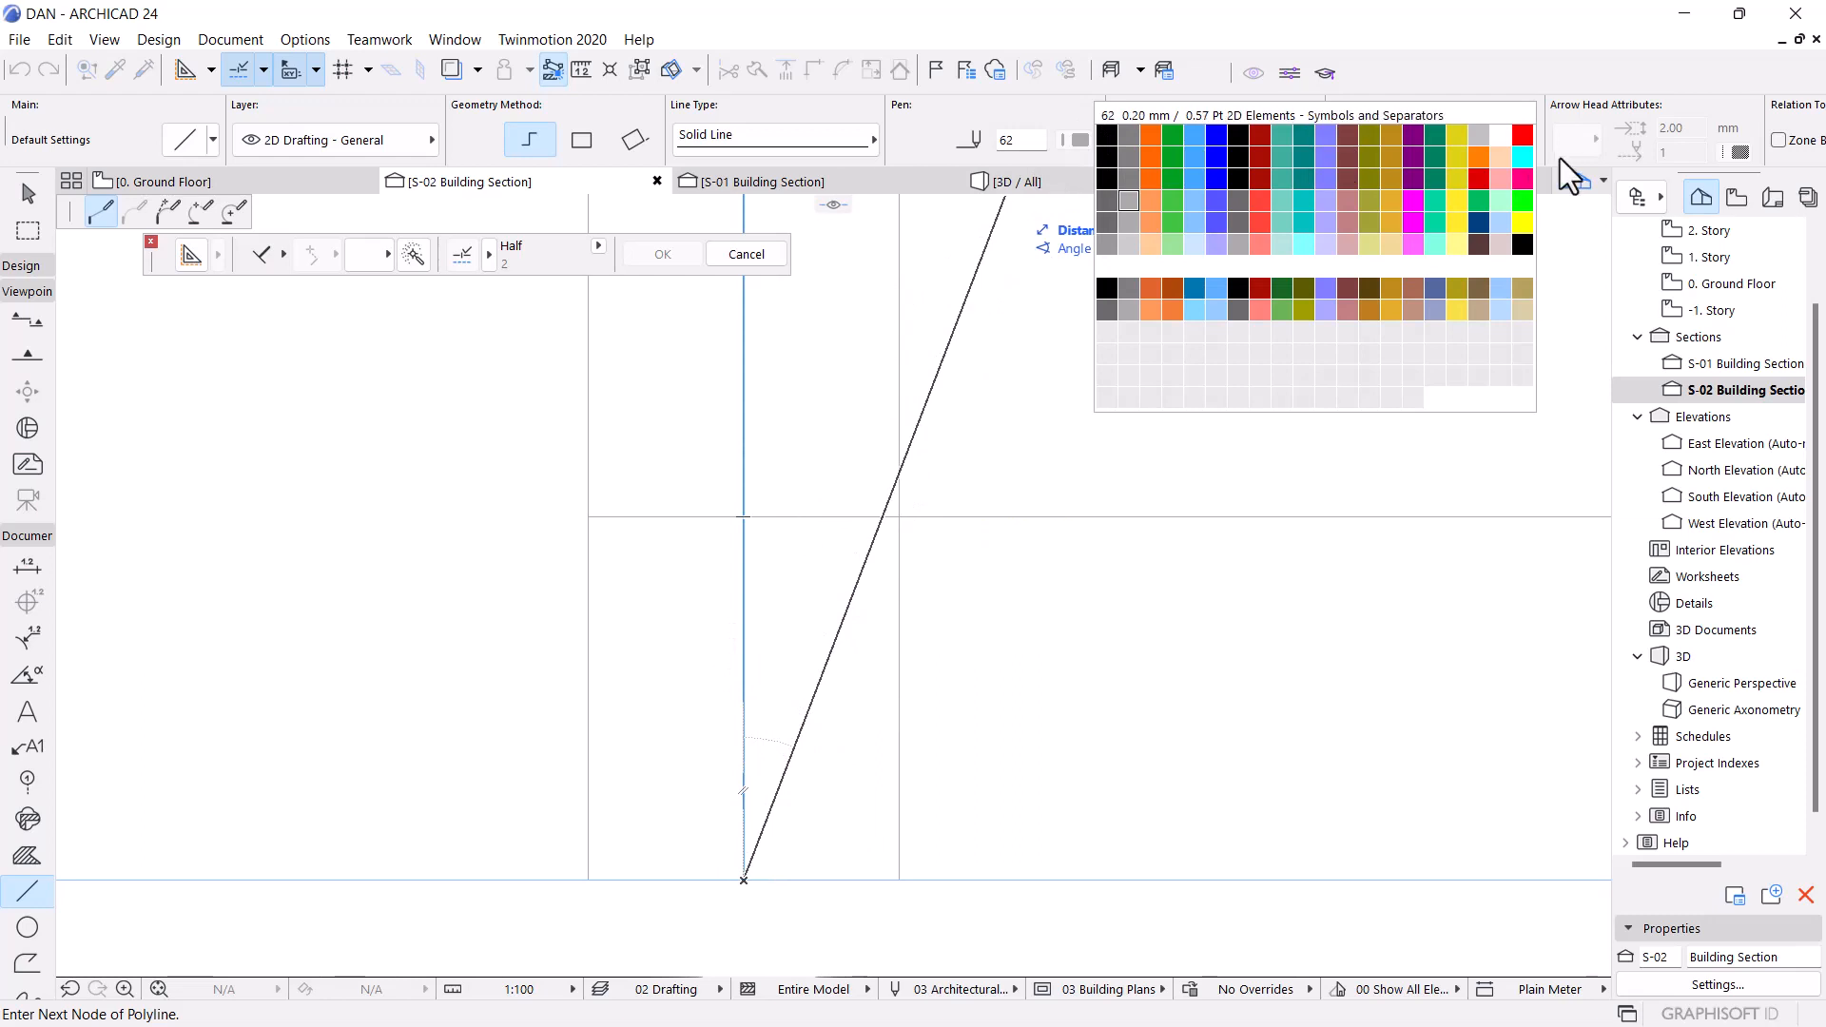
click(1523, 135)
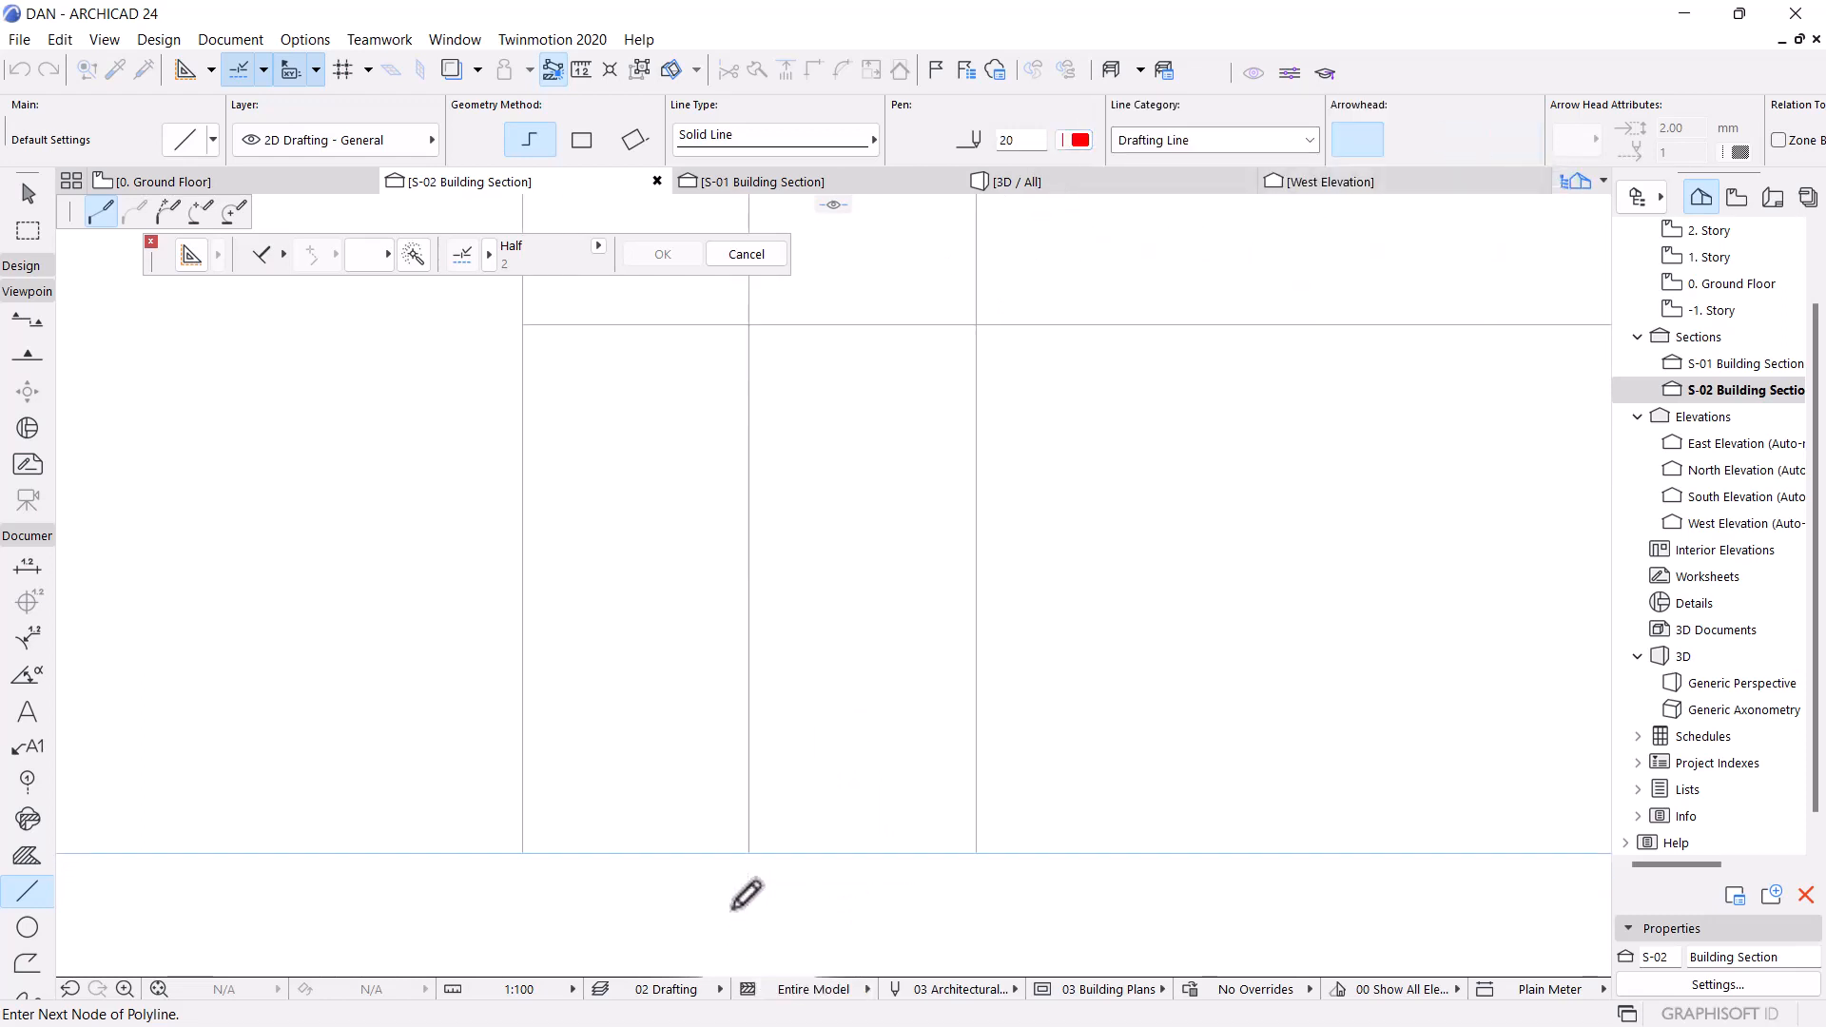
scroll(746, 893, up, 2)
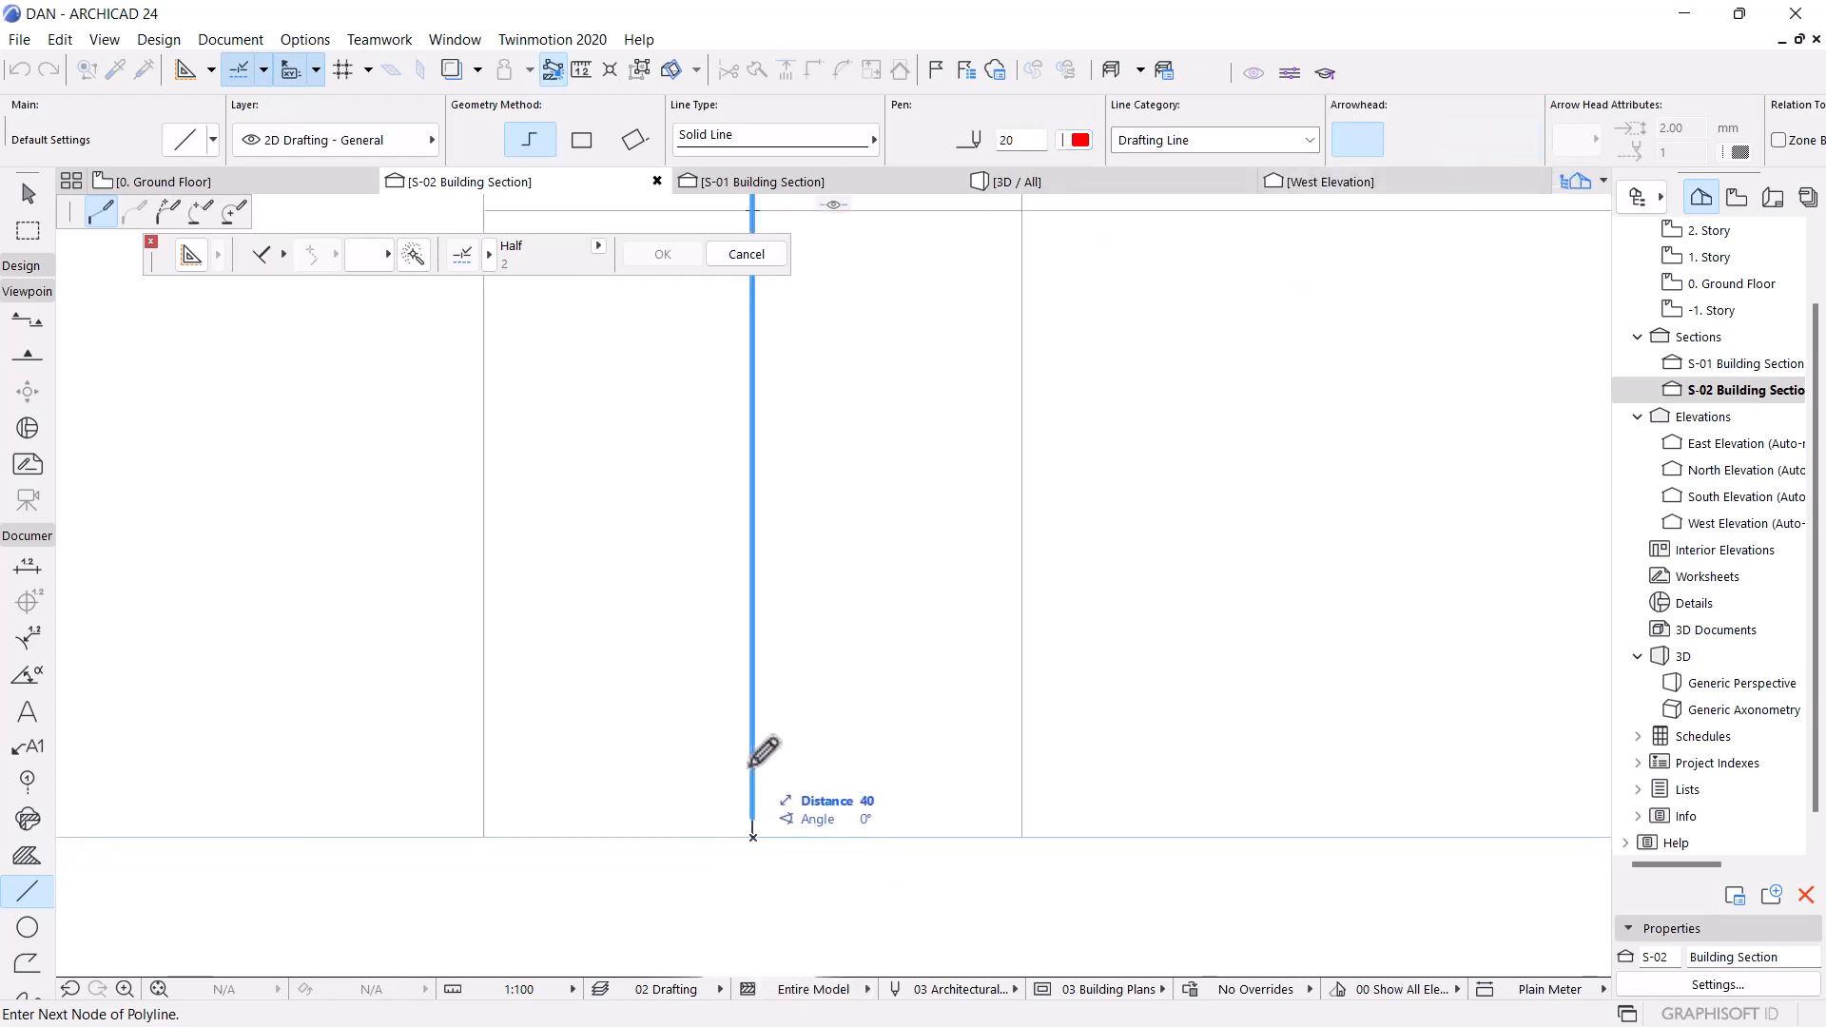
key(Escape)
Draw a red line about 50 mm straight up from the foot of the first offset vertical line, using pen 20
scroll(750, 767, down, 3)
click(752, 807)
scroll(763, 831, up, 4)
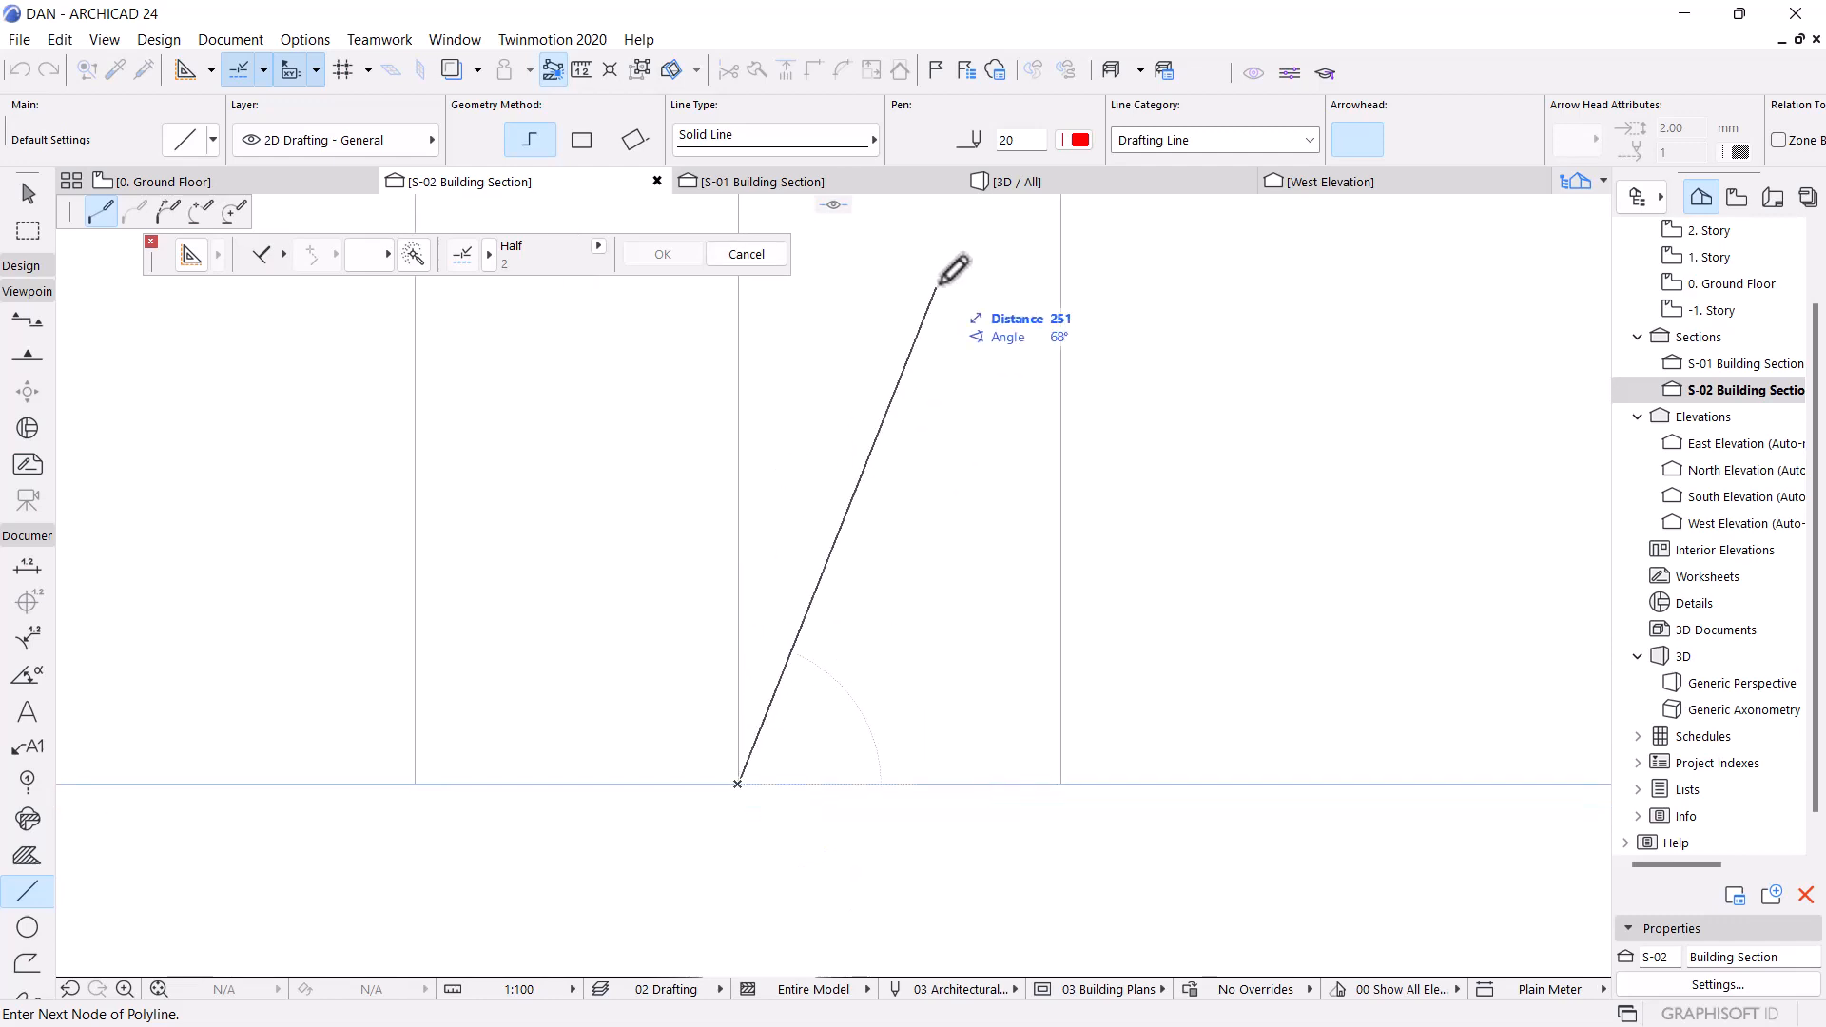
click(1084, 140)
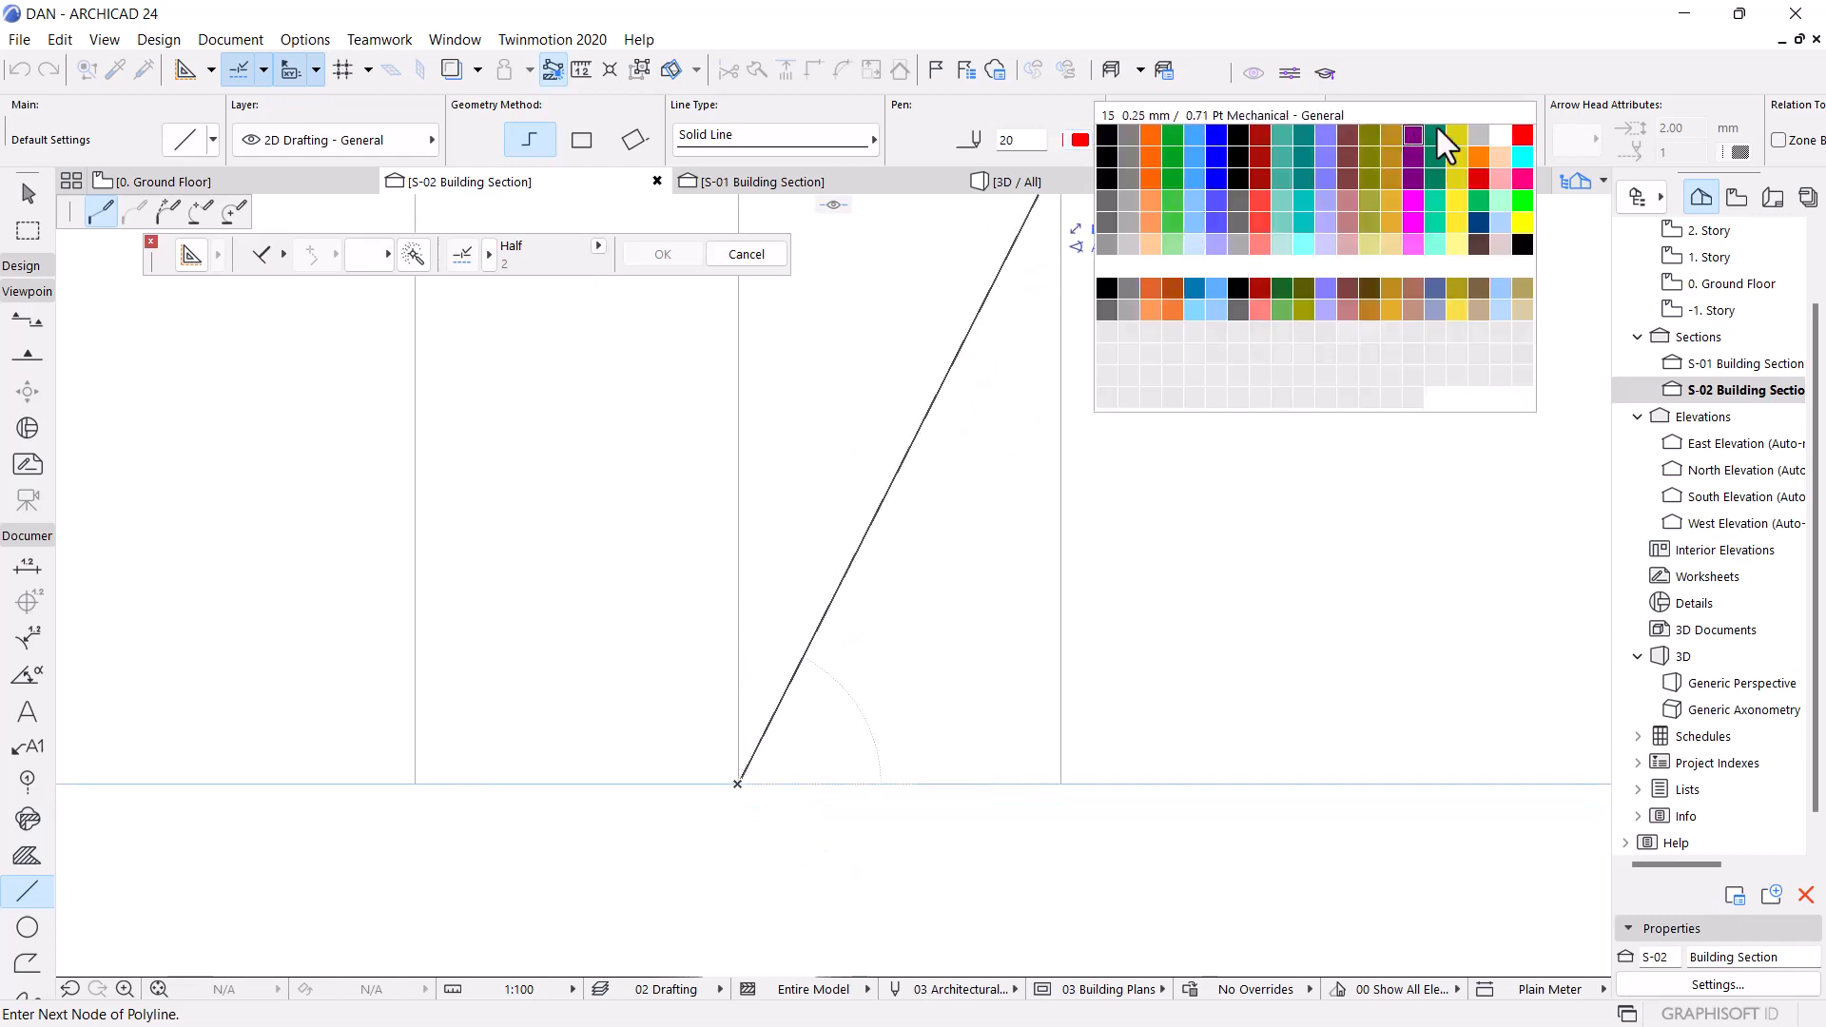
click(1522, 138)
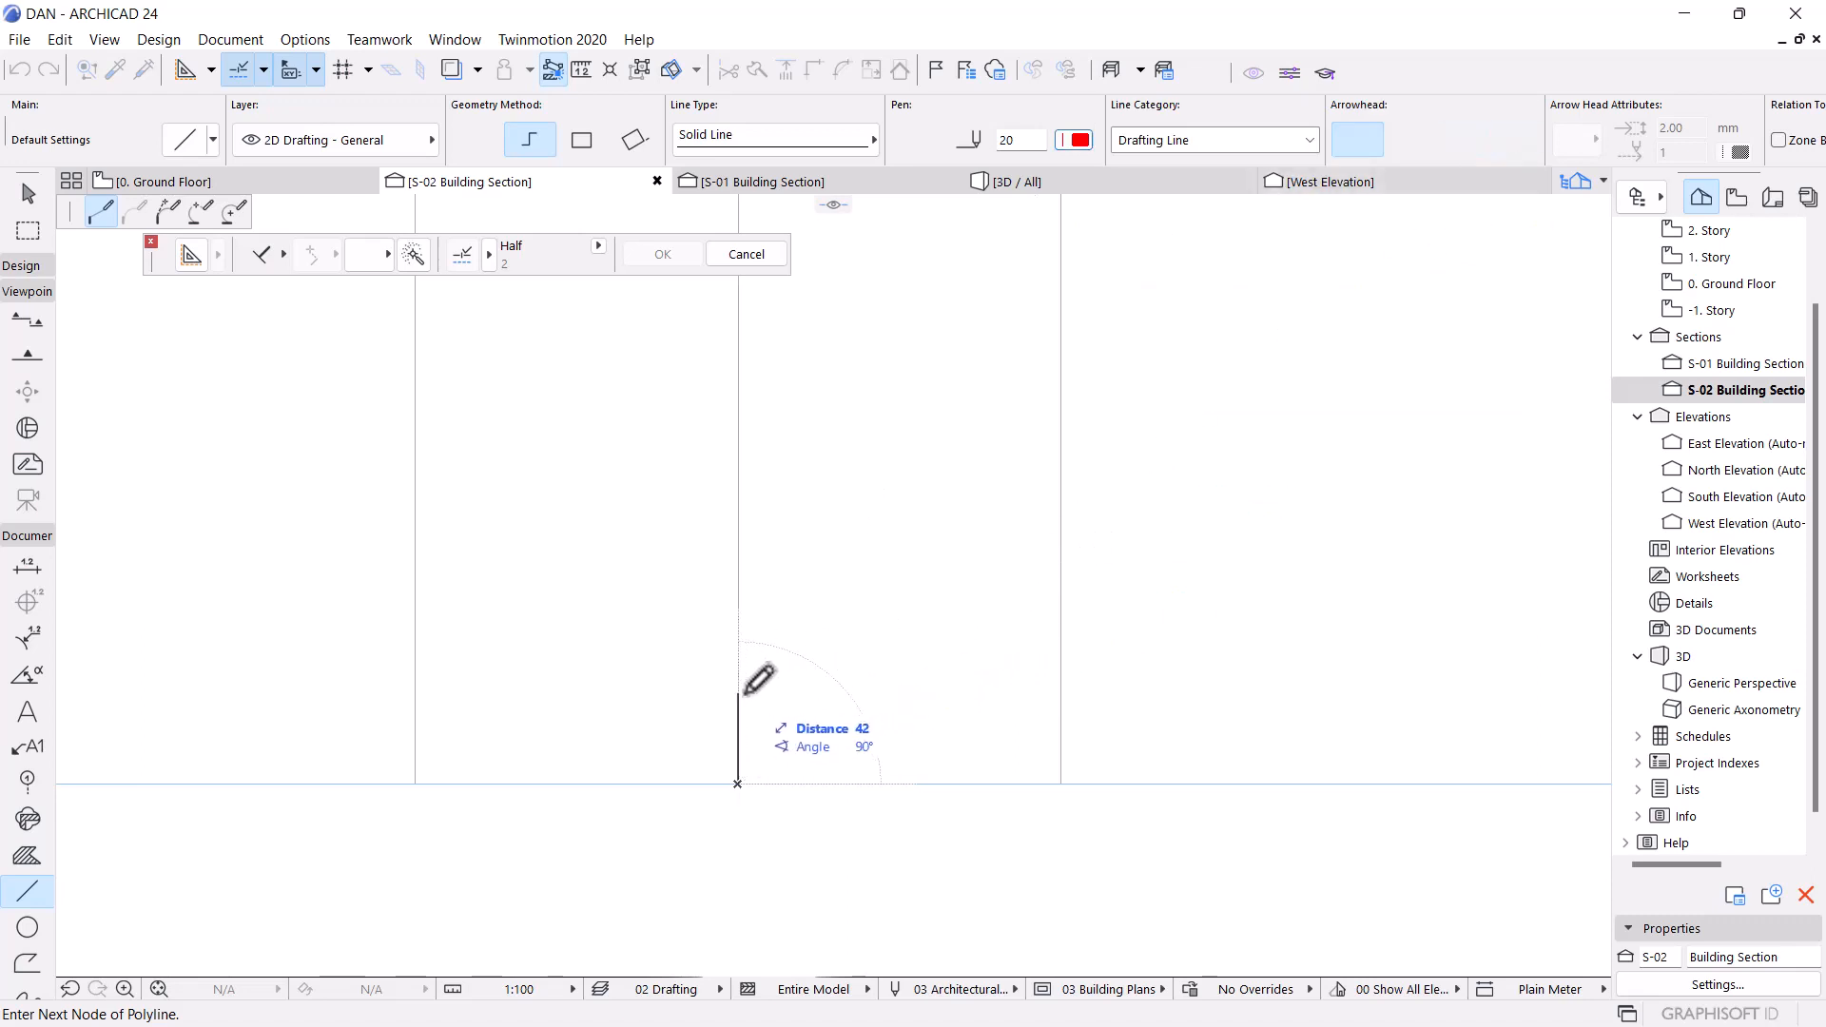
text(5)
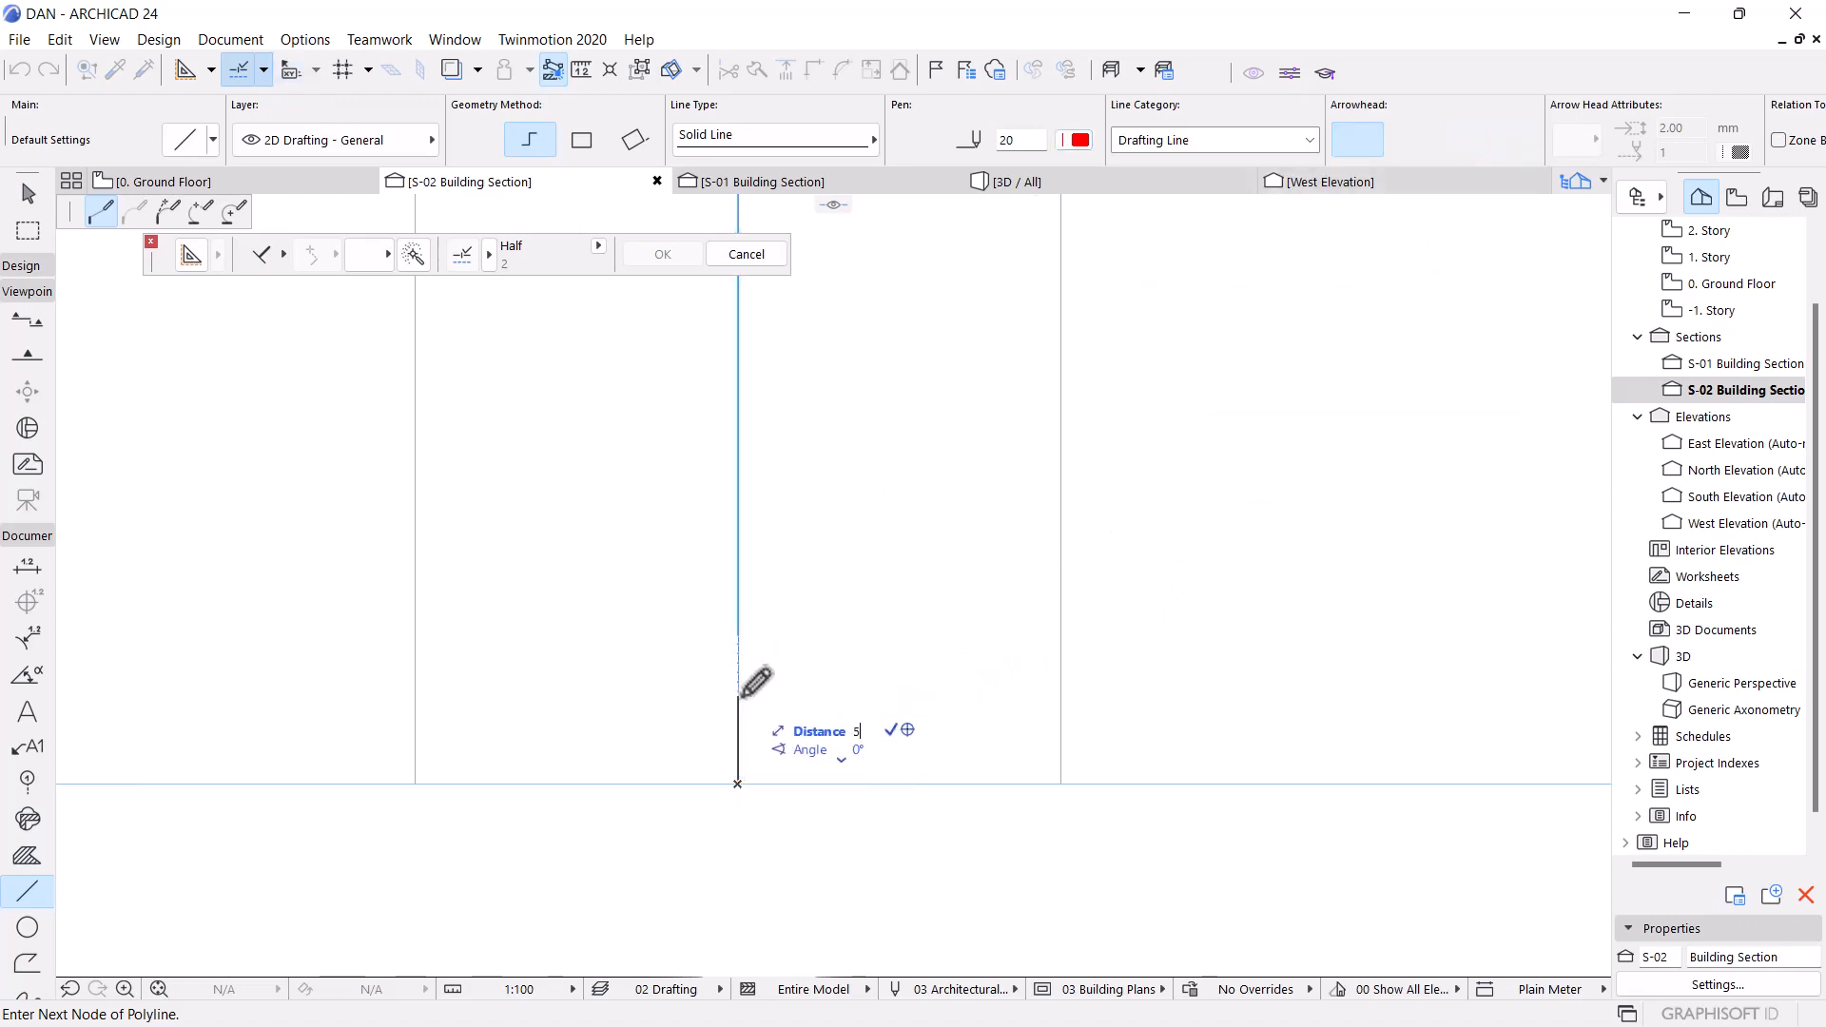
key(Return)
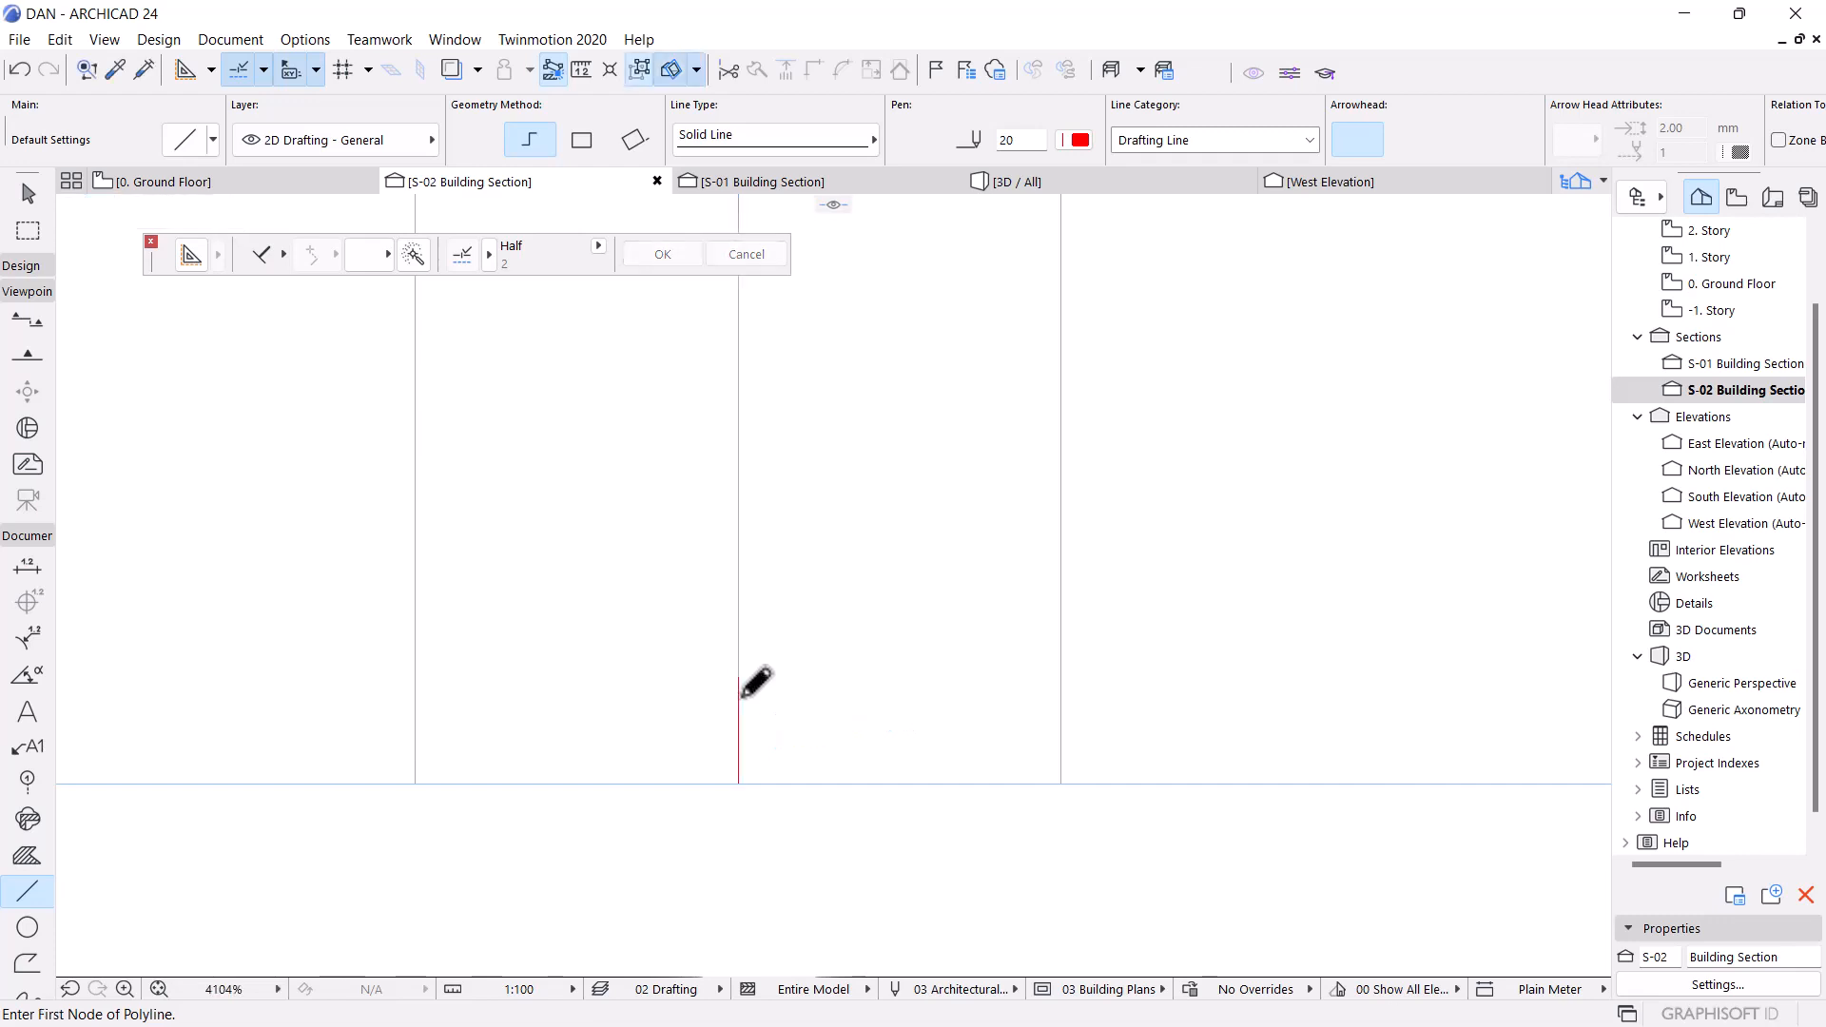
Draw a cyan line with pen 40, about 270 mm long at 124°, from the red line's top to the rectangle's left side
scroll(741, 678, up, 3)
click(737, 679)
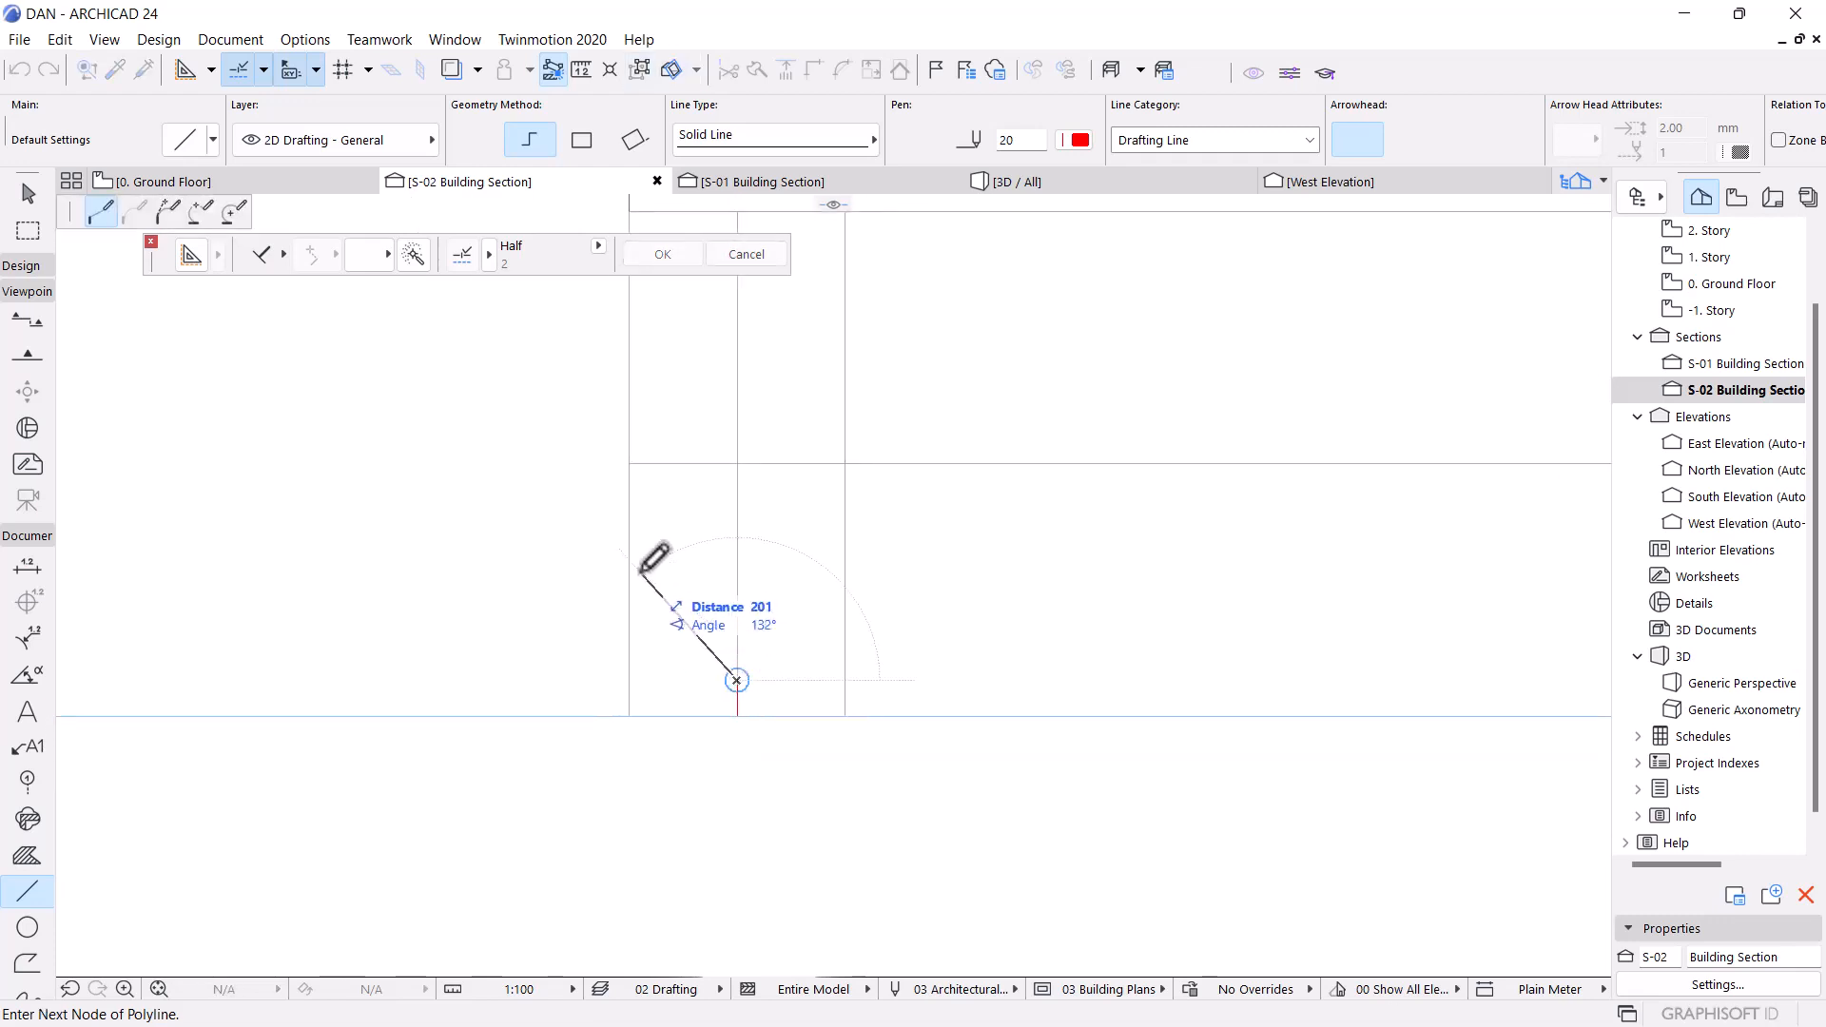
click(1081, 139)
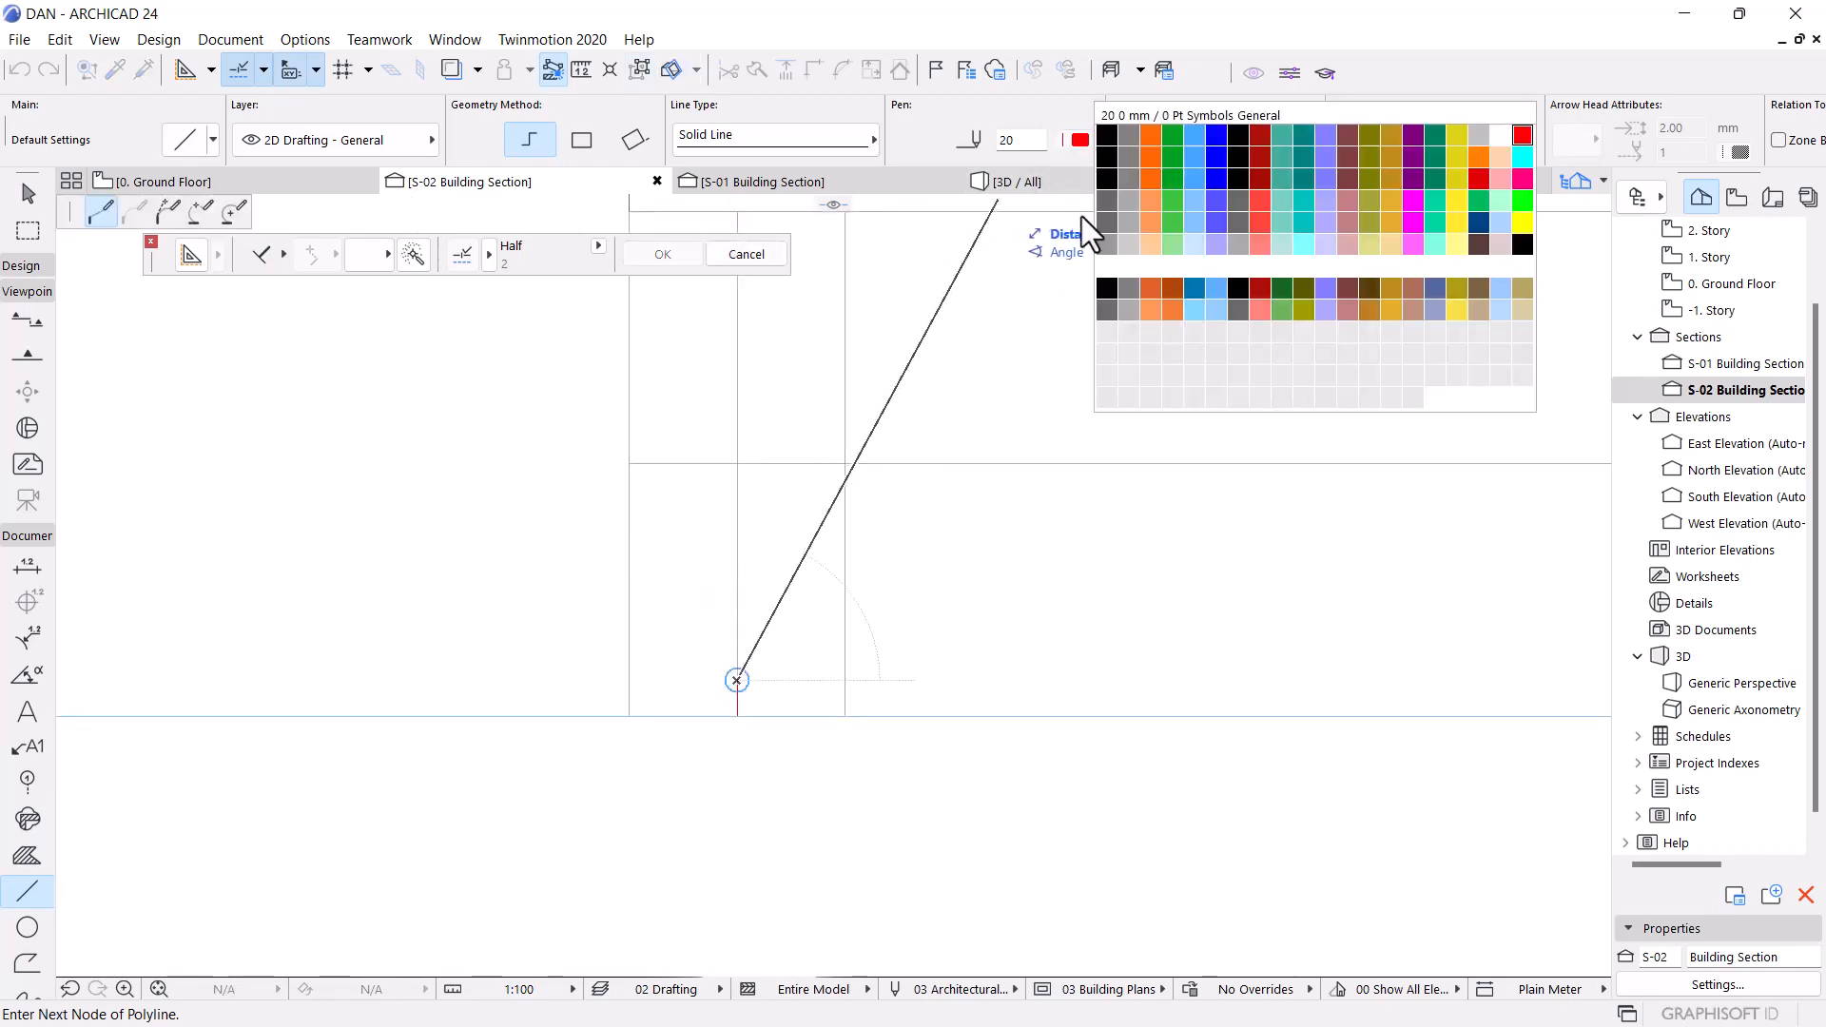
click(1523, 157)
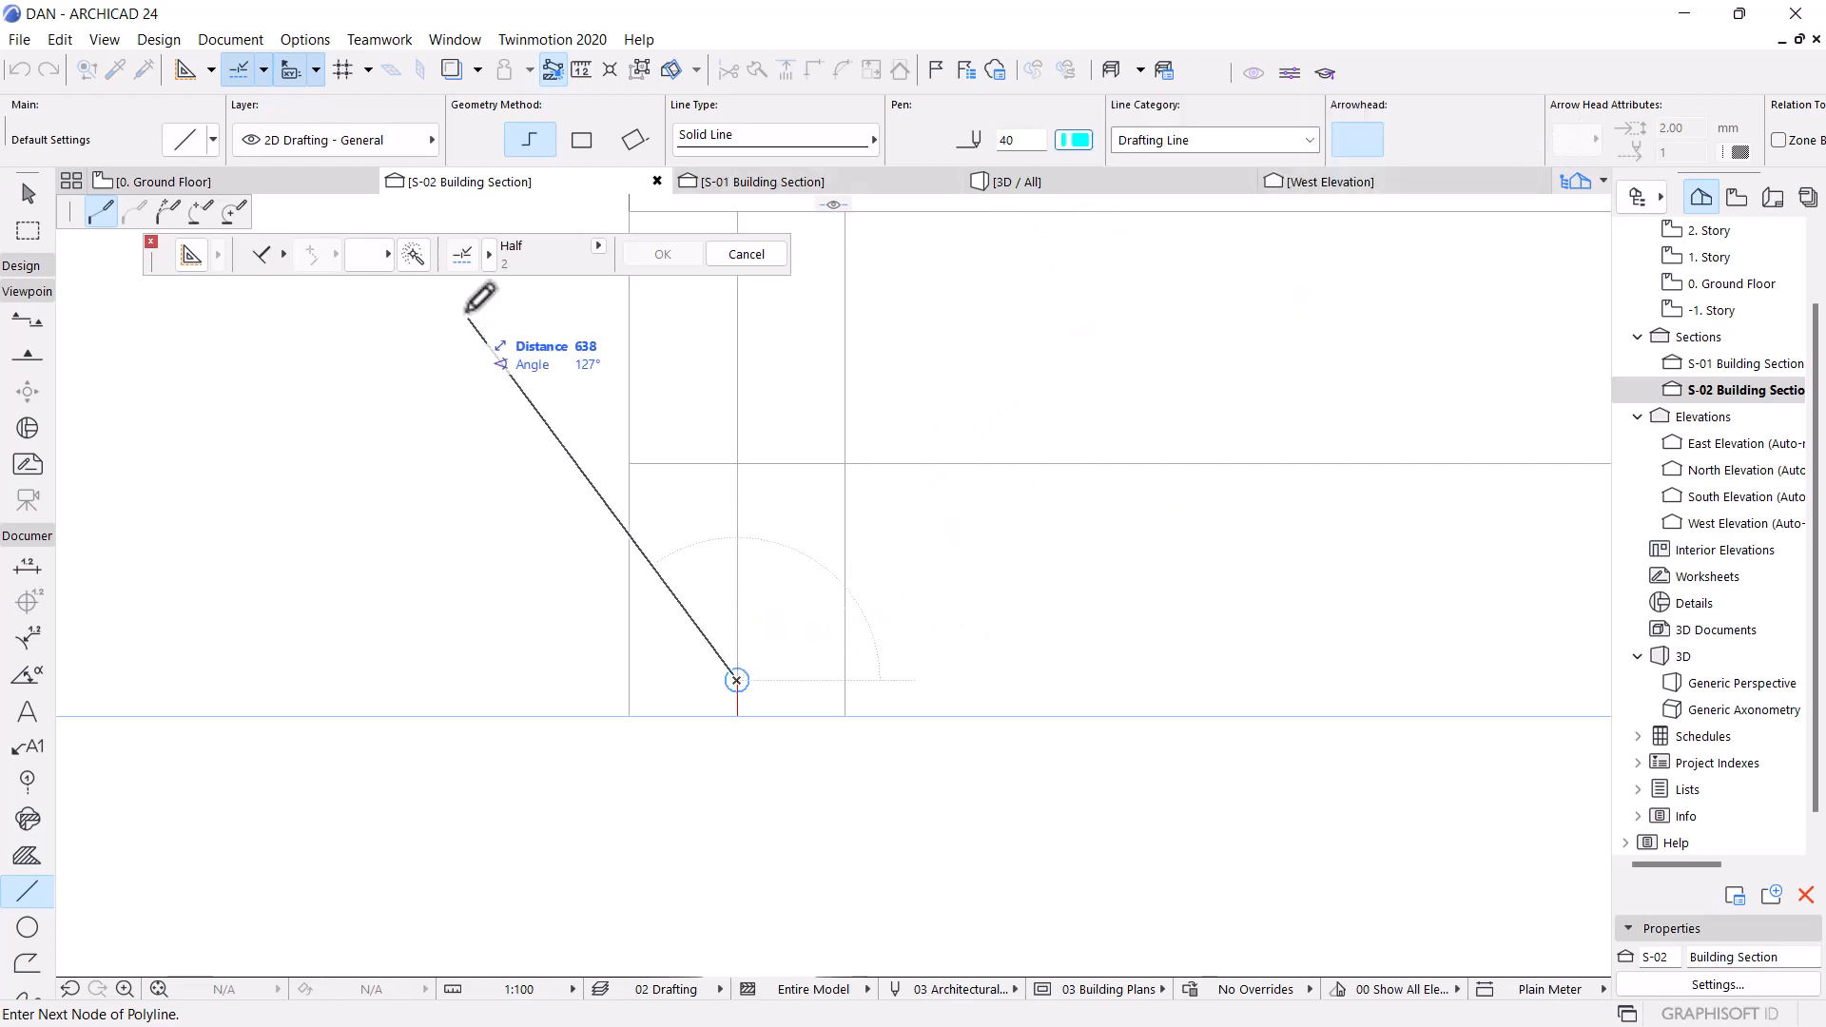
scroll(637, 600, up, 4)
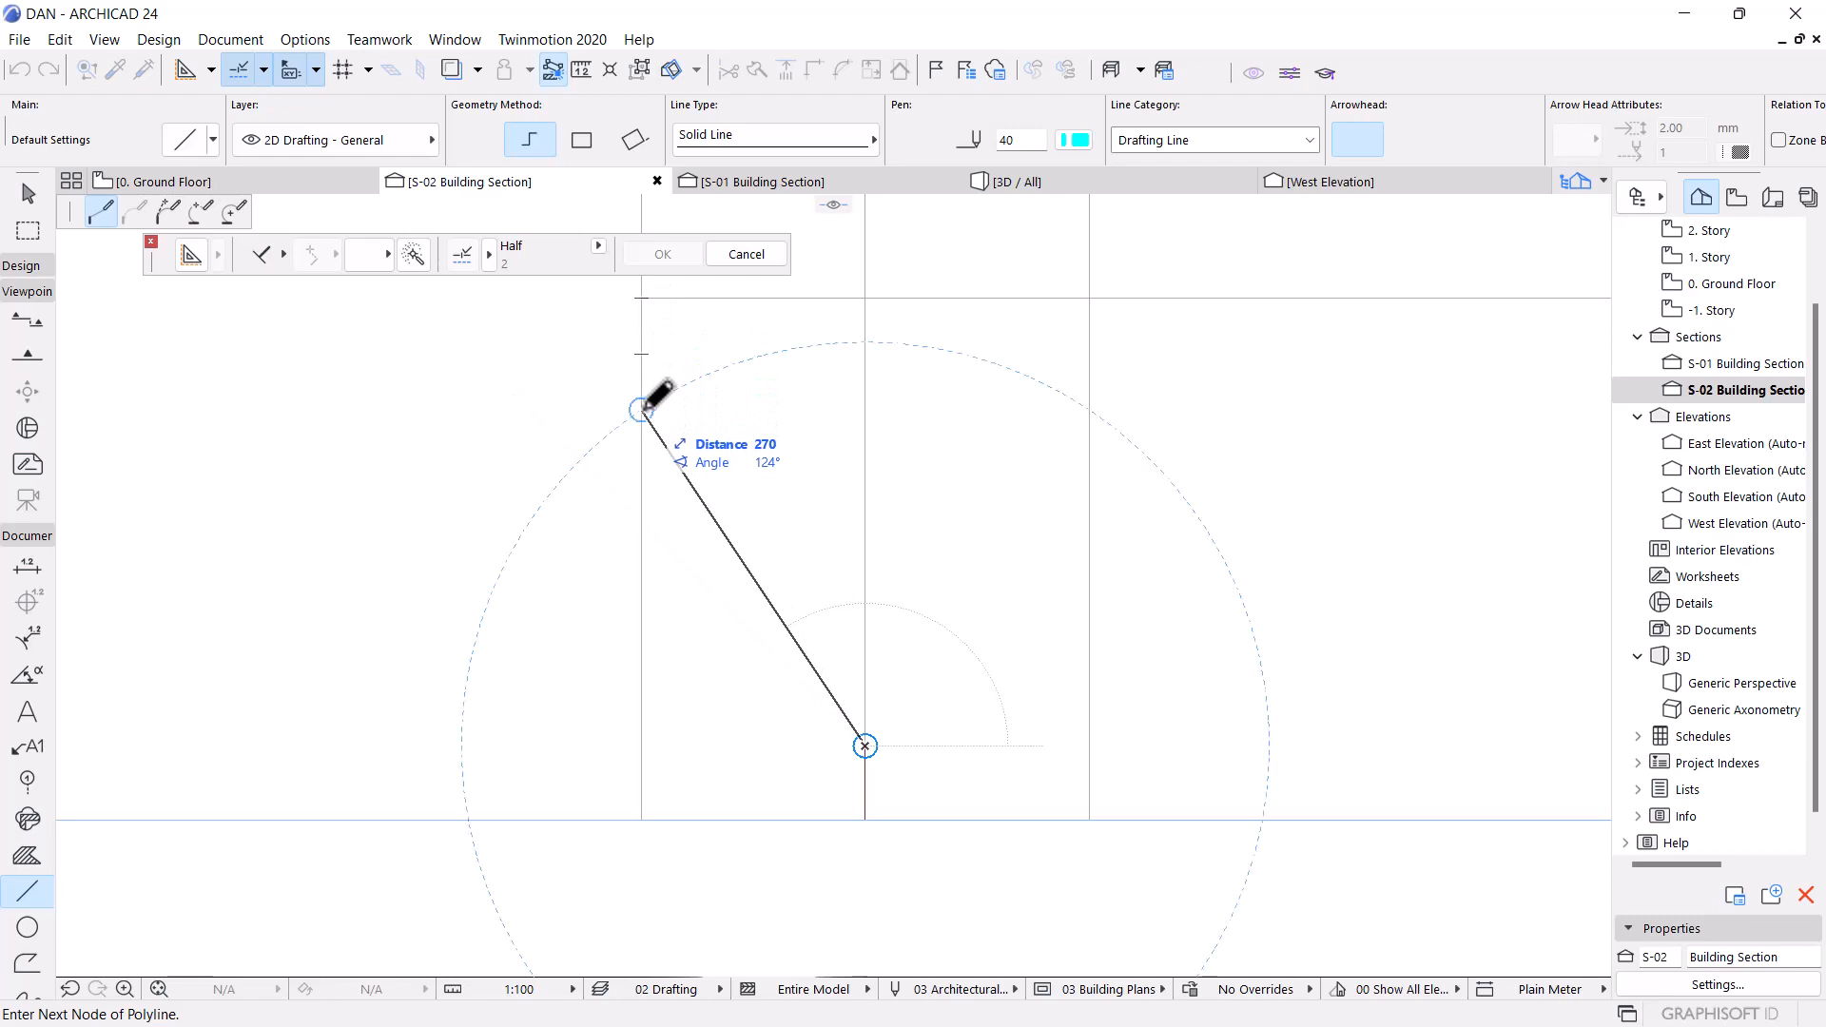
double_click(645, 407)
scroll(661, 415, down, 3)
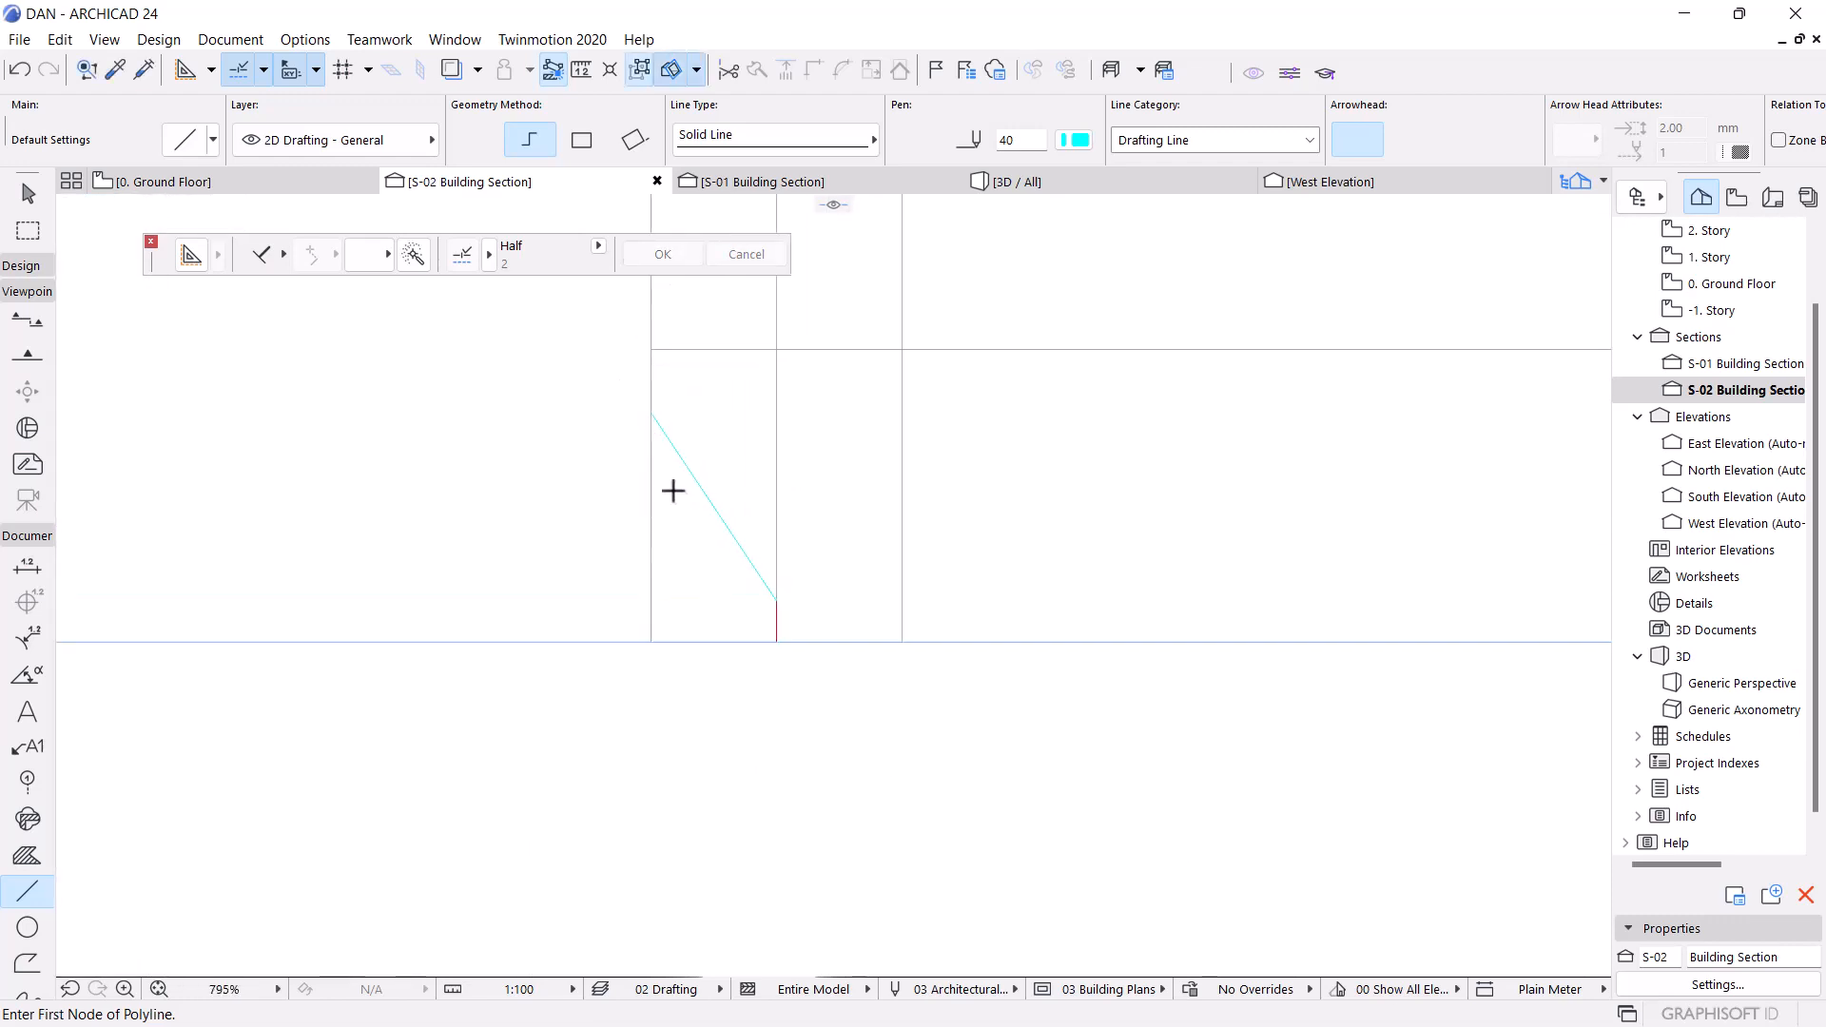
Mirror a copy of the cyan diagonal about the vertical line through the red segment to form a V, and clear the selection
scroll(673, 491, up, 3)
key(ctrl+shift+m)
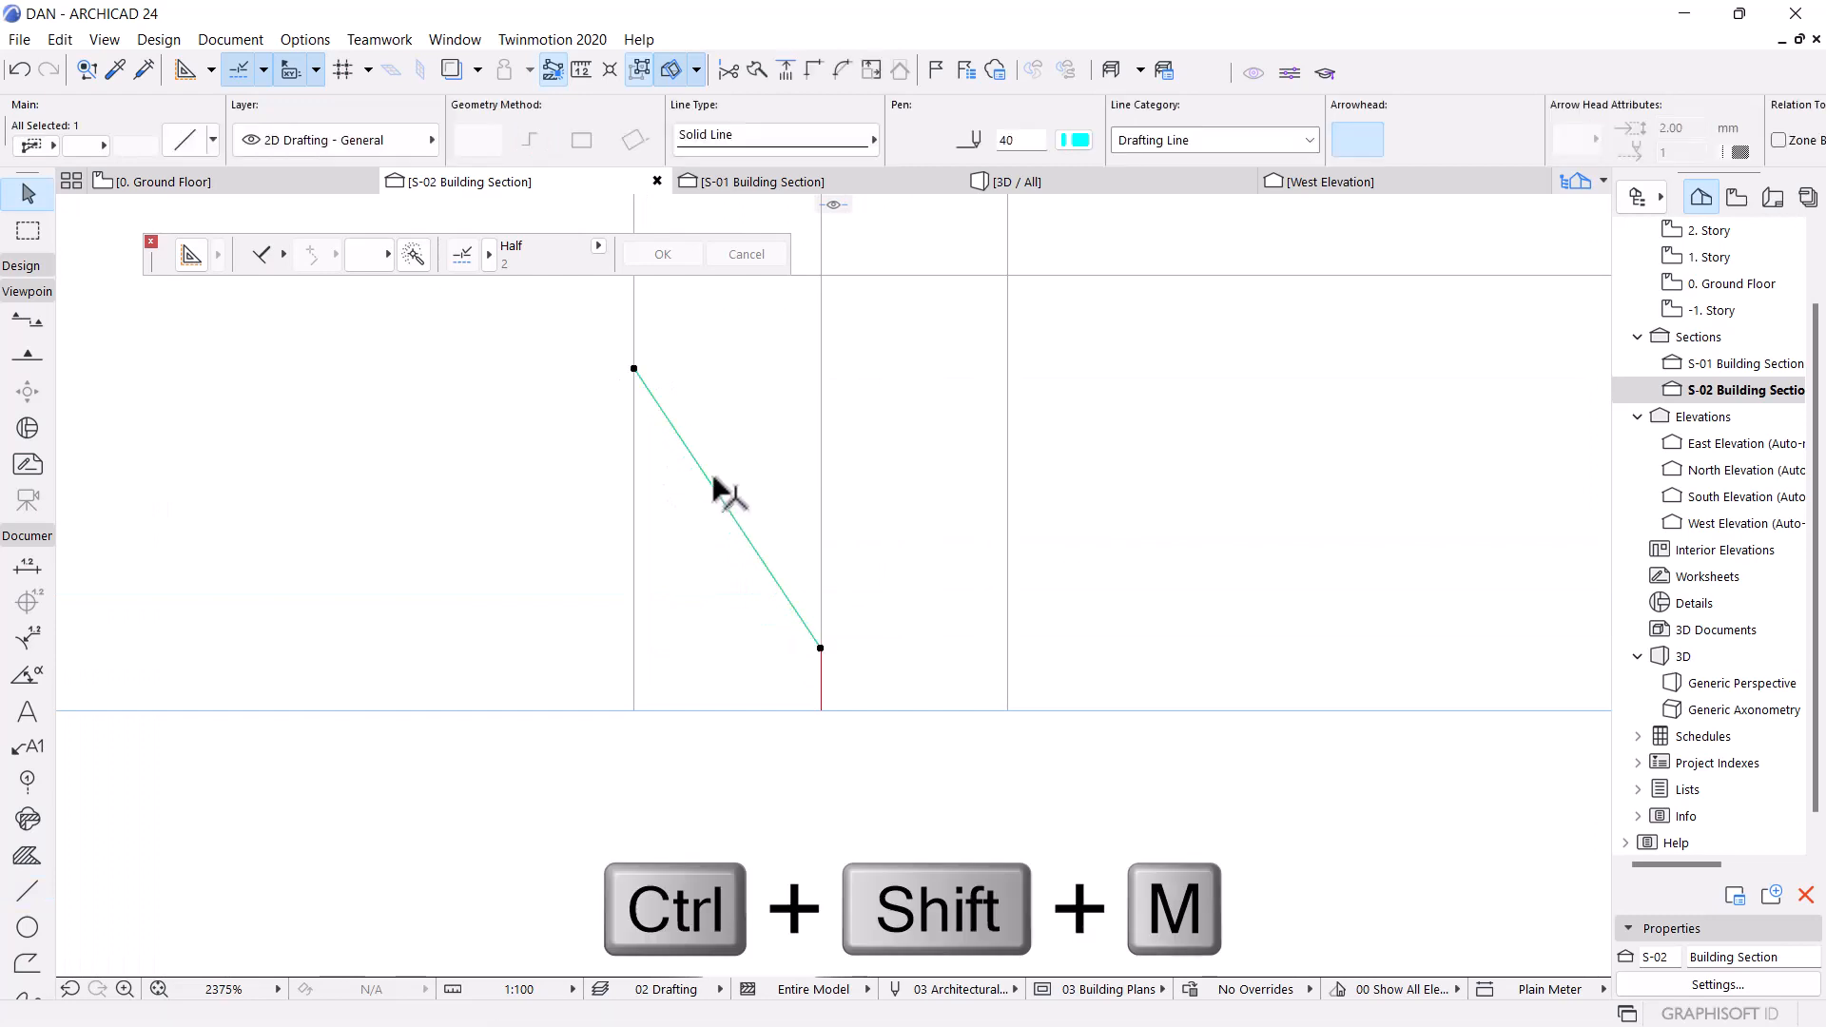
key(ctrl+shift+m)
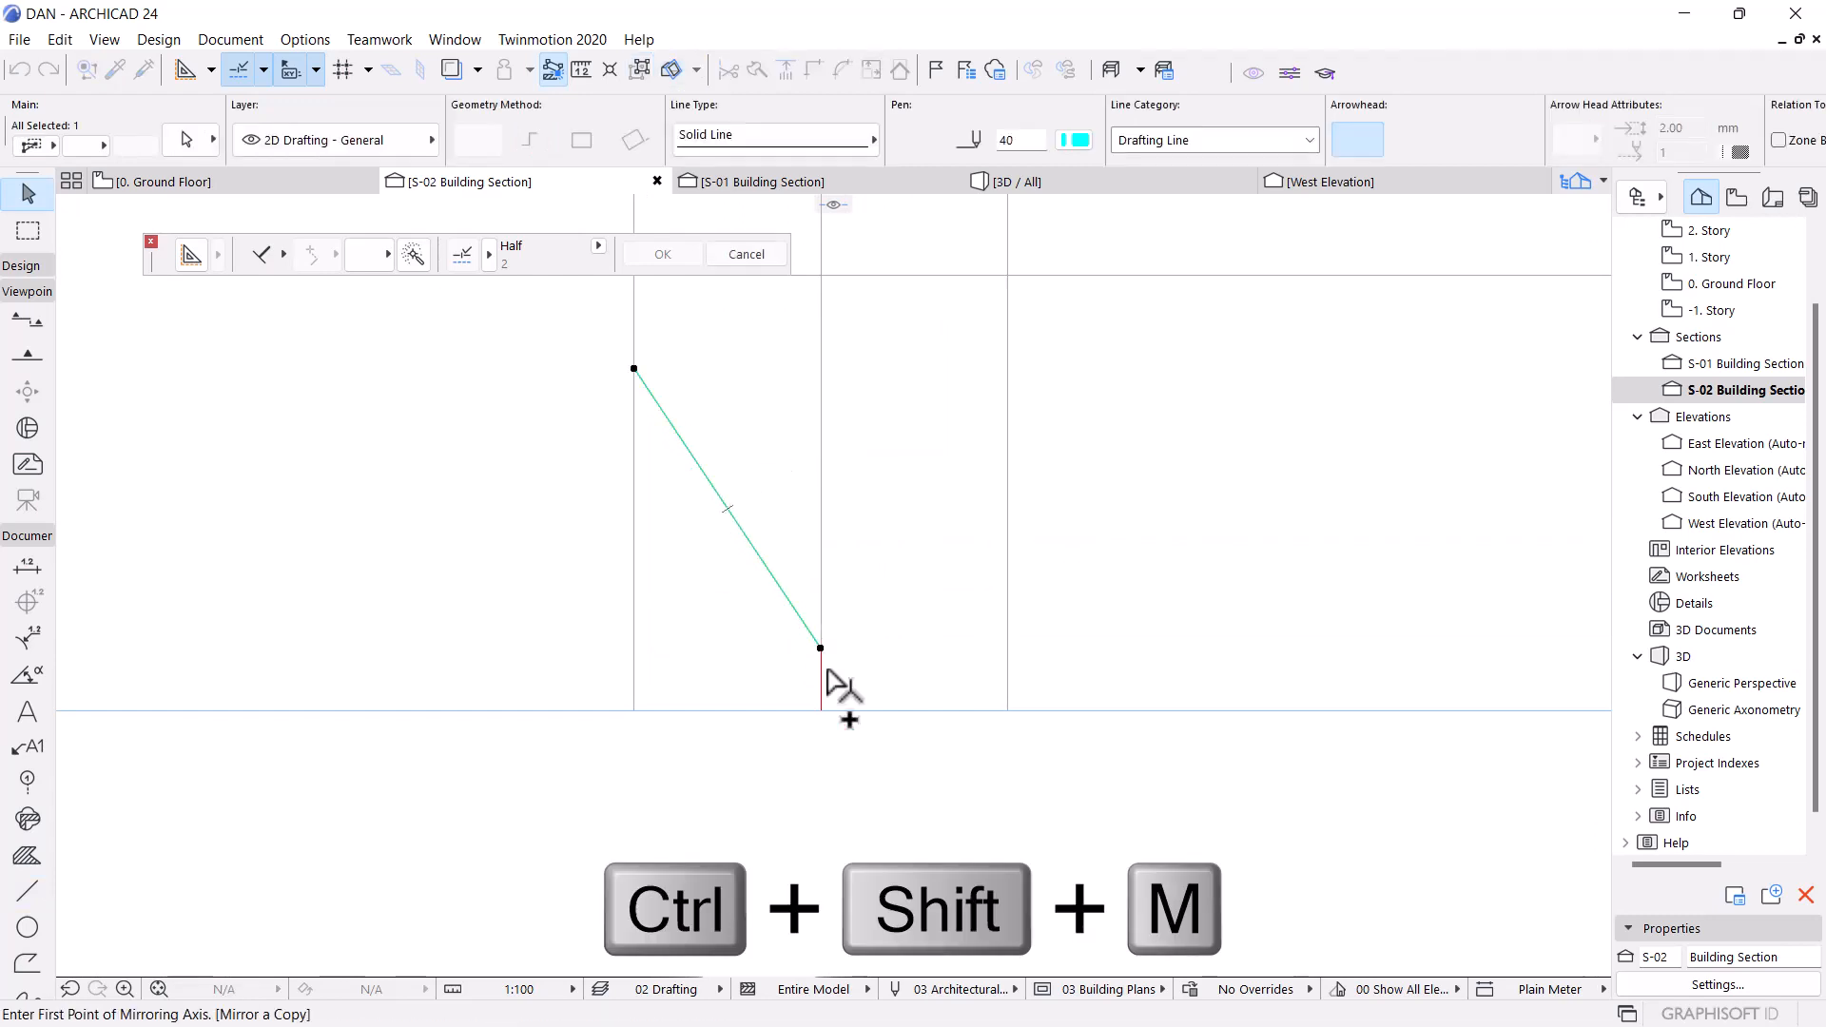
click(819, 648)
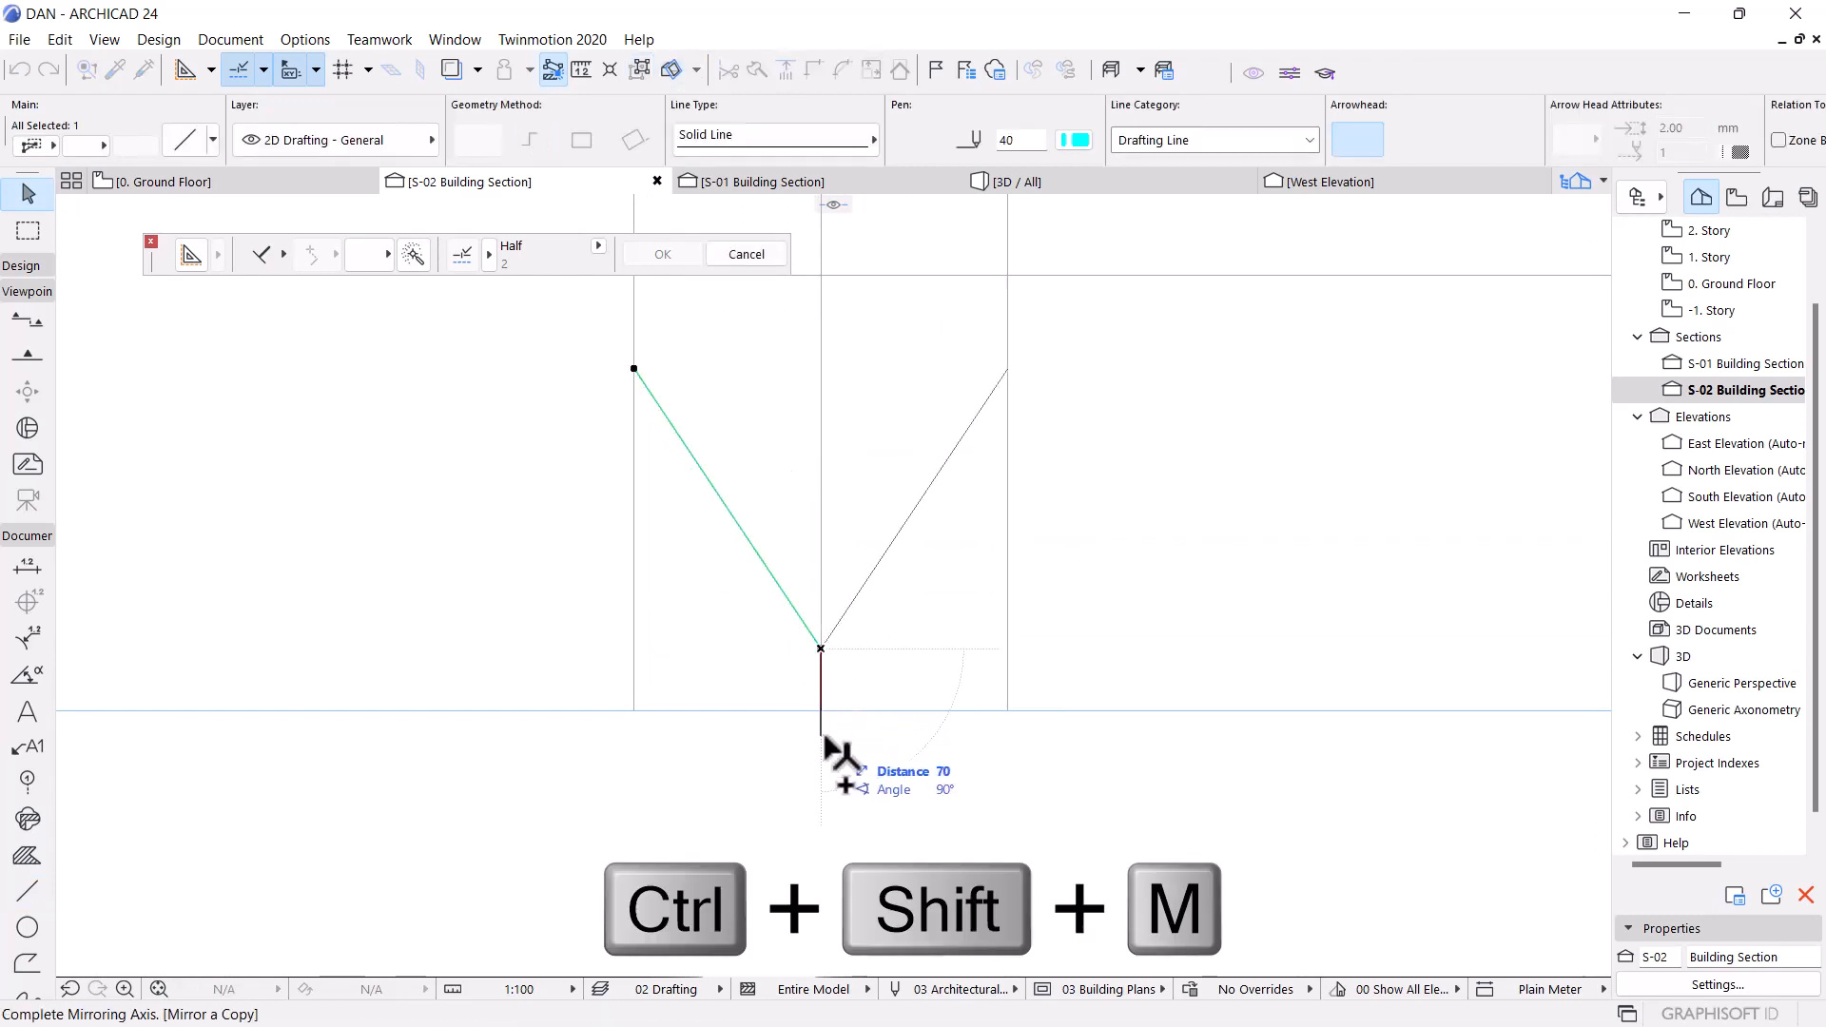
click(822, 744)
click(767, 636)
scroll(653, 588, down, 2)
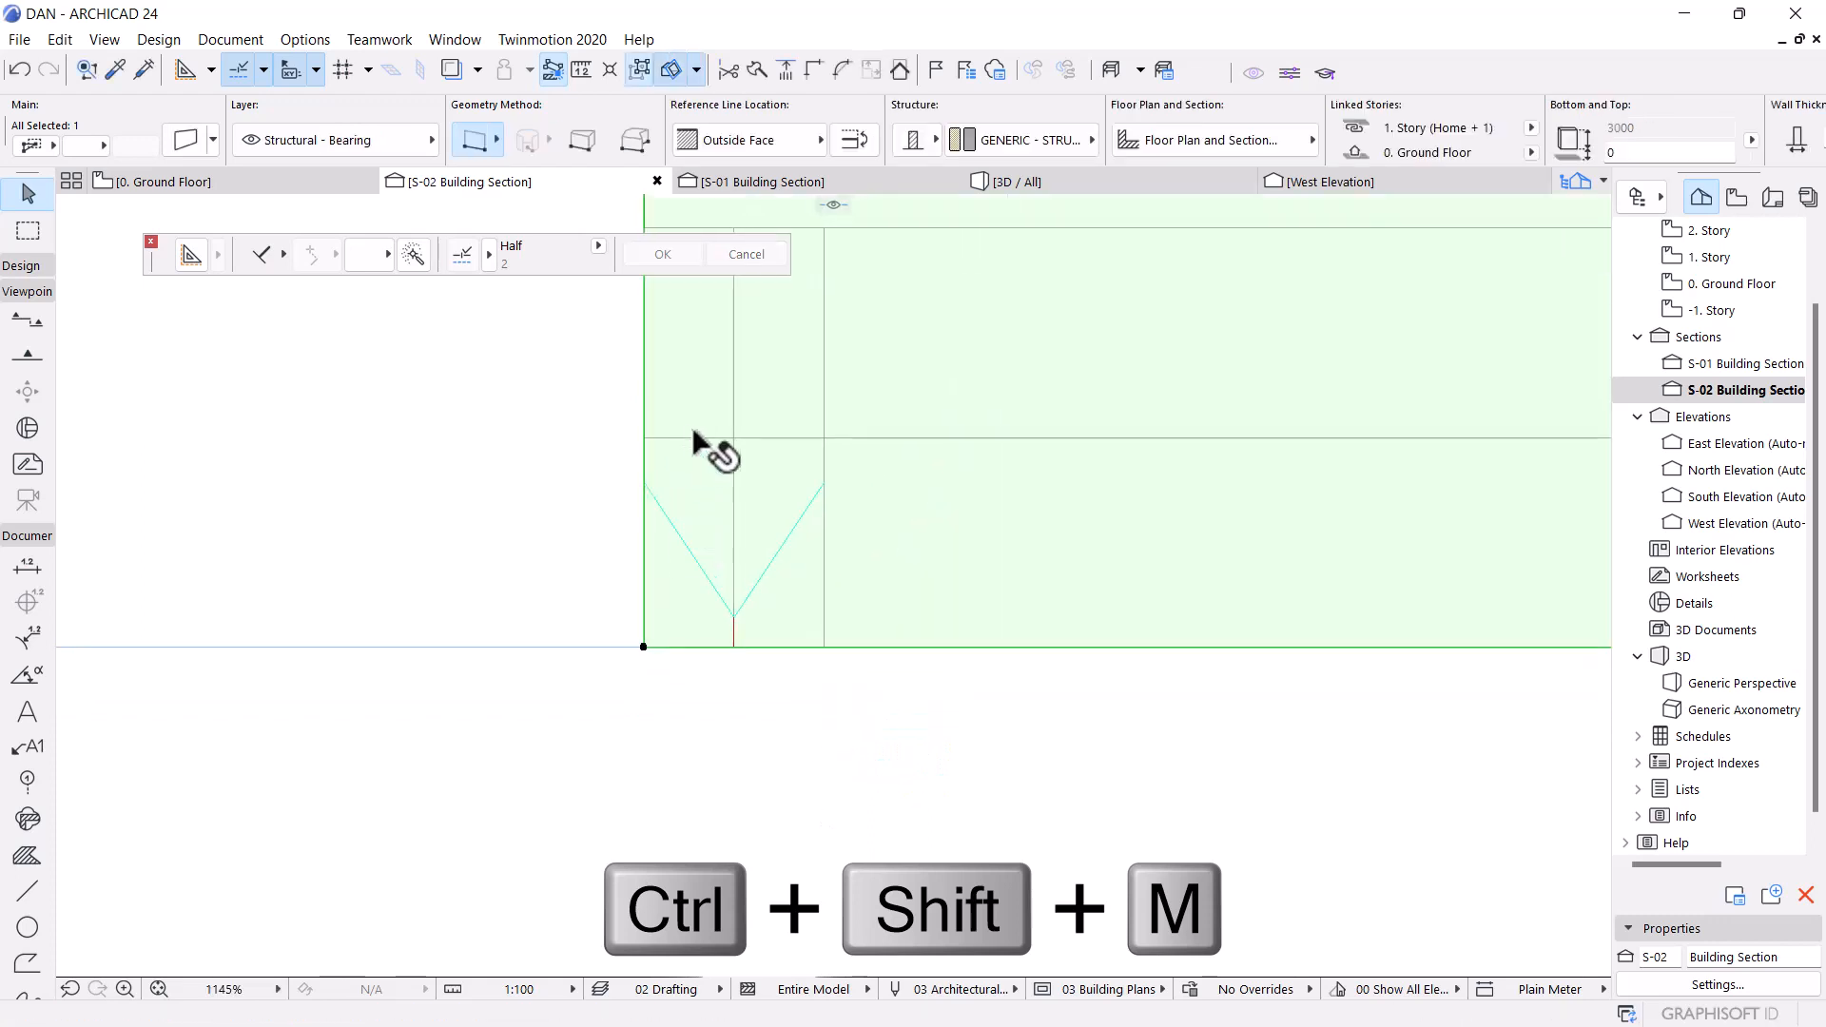
key(Escape)
Shorten the wall from its right end to a length of 20 mm, keeping its left end in place
scroll(752, 590, up, 3)
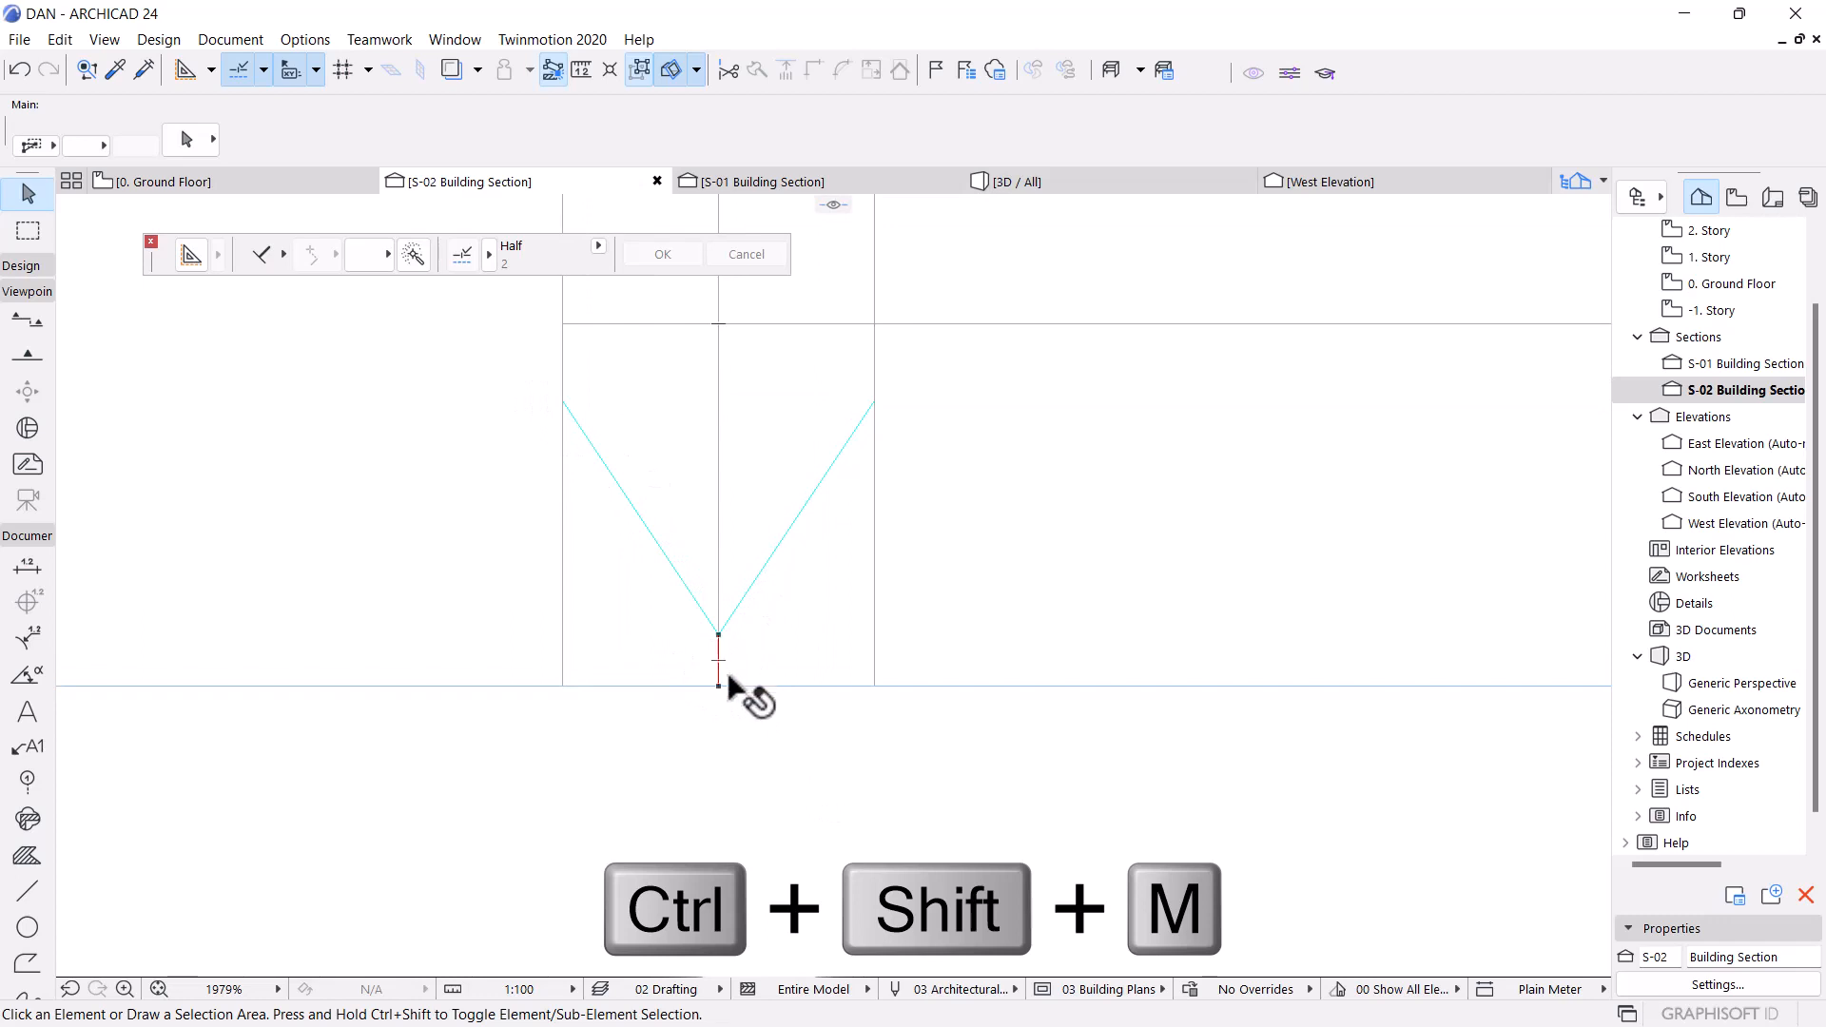
scroll(713, 737, down, 1)
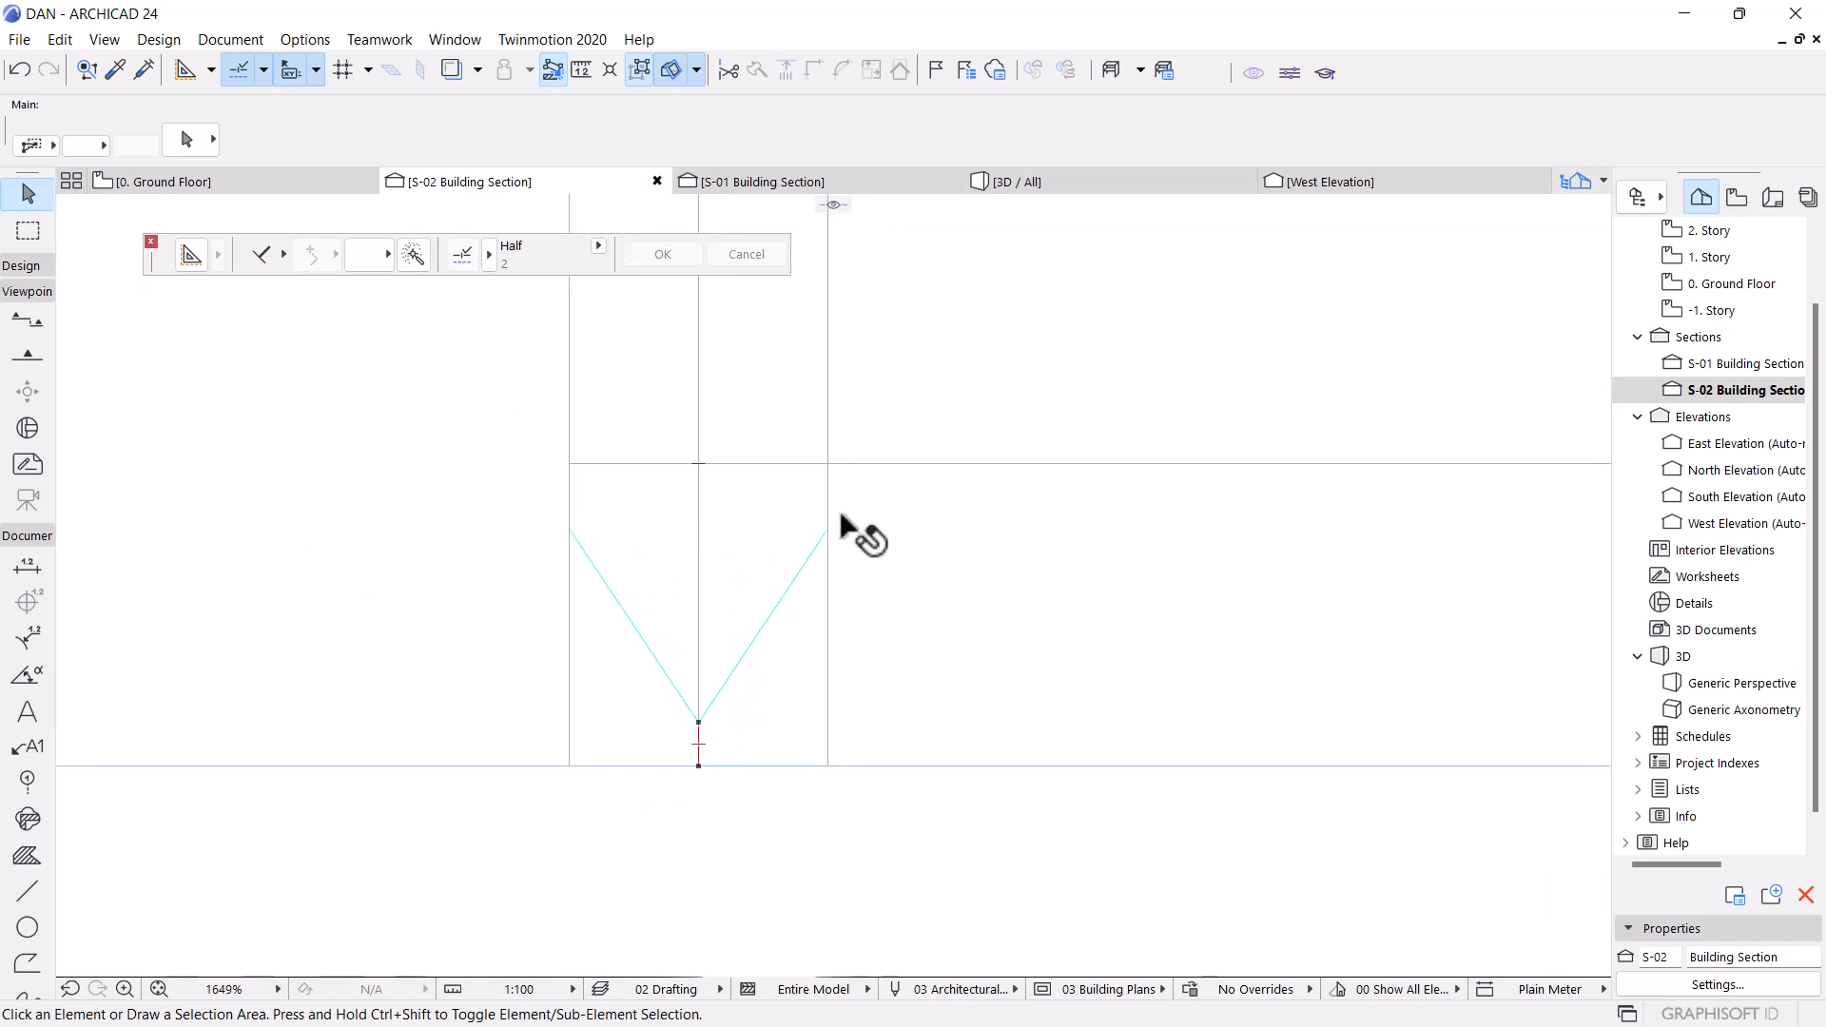
scroll(649, 609, down, 4)
scroll(643, 809, down, 4)
click(990, 454)
scroll(478, 716, down, 7)
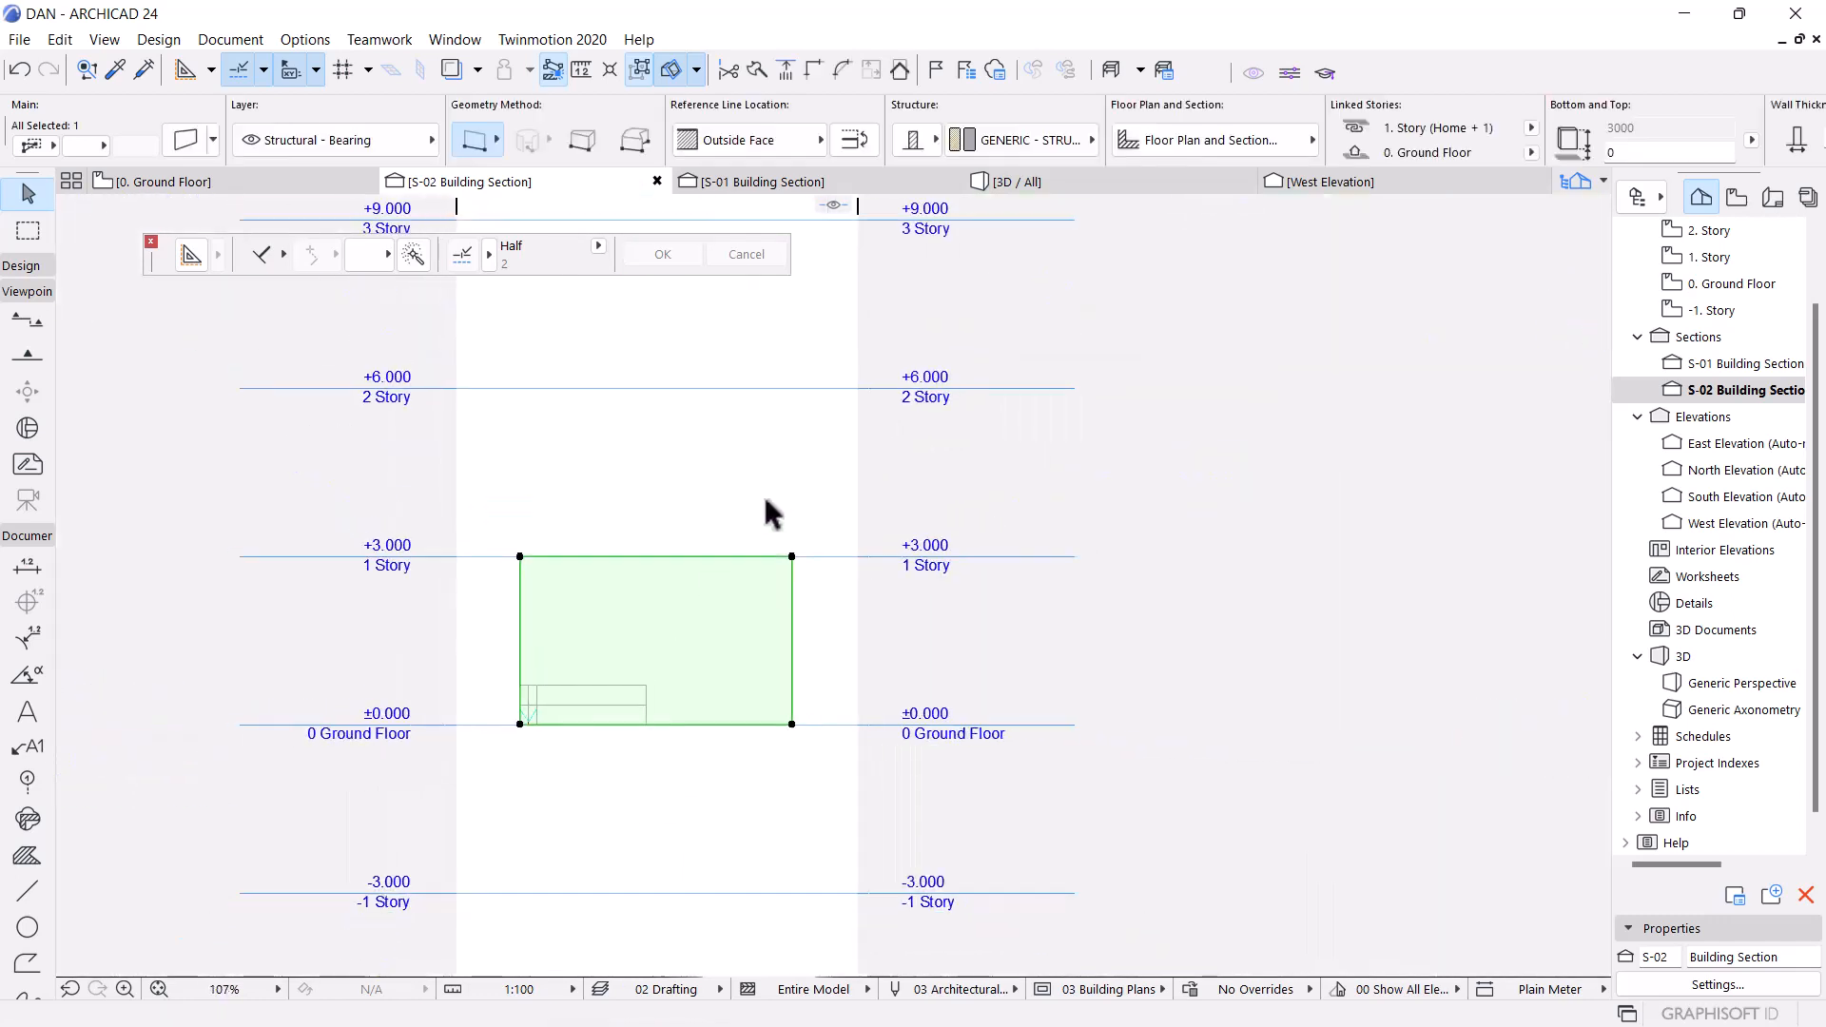
click(793, 557)
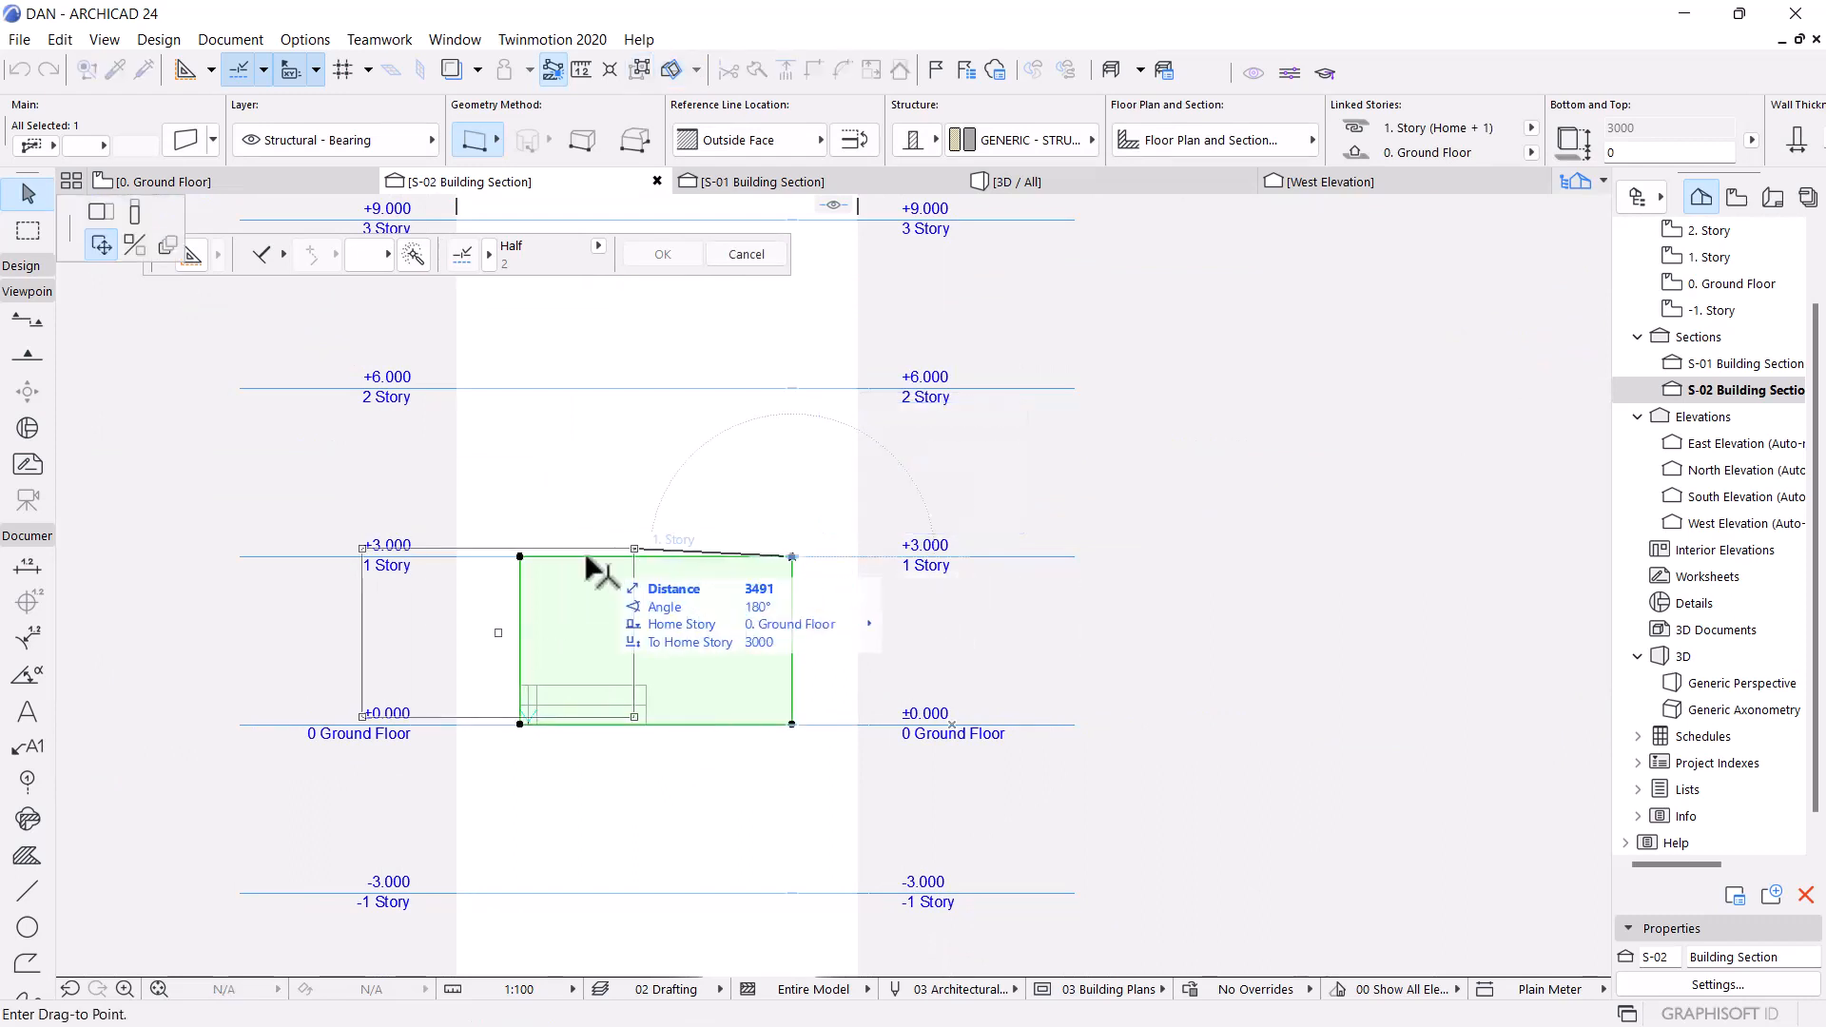
click(103, 217)
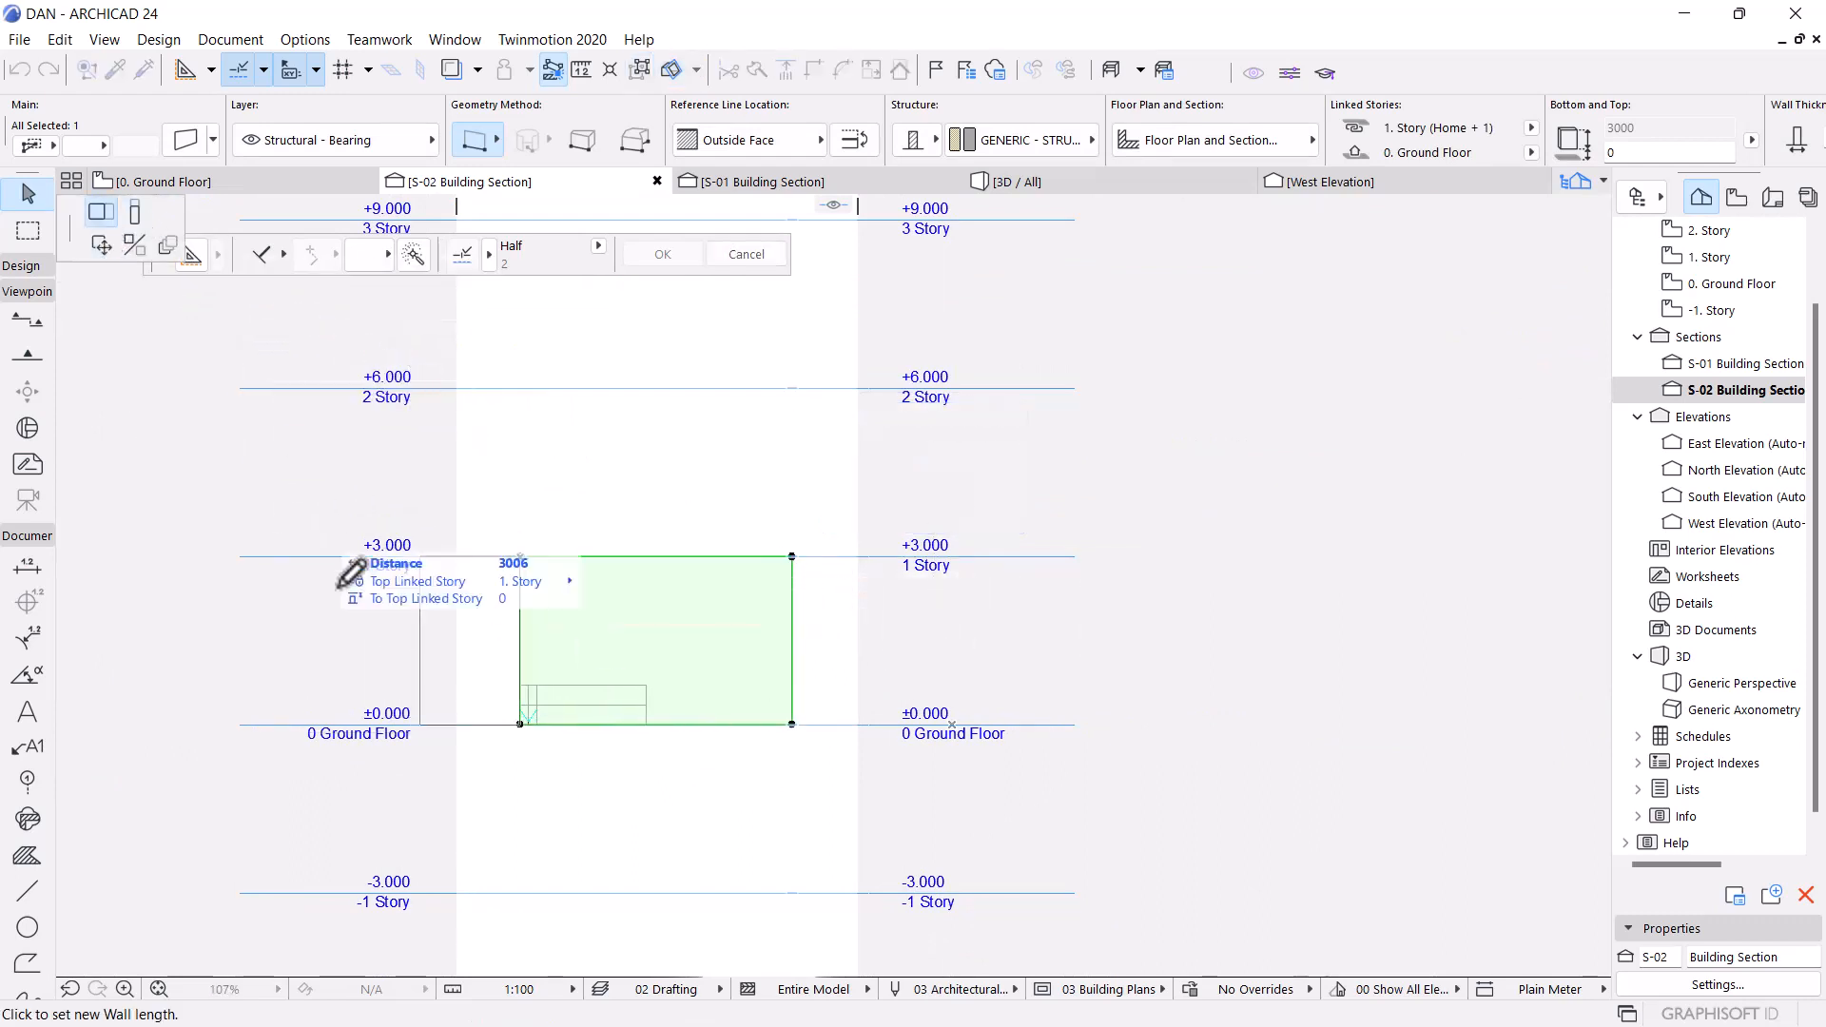
scroll(518, 699, up, 5)
scroll(548, 702, up, 1)
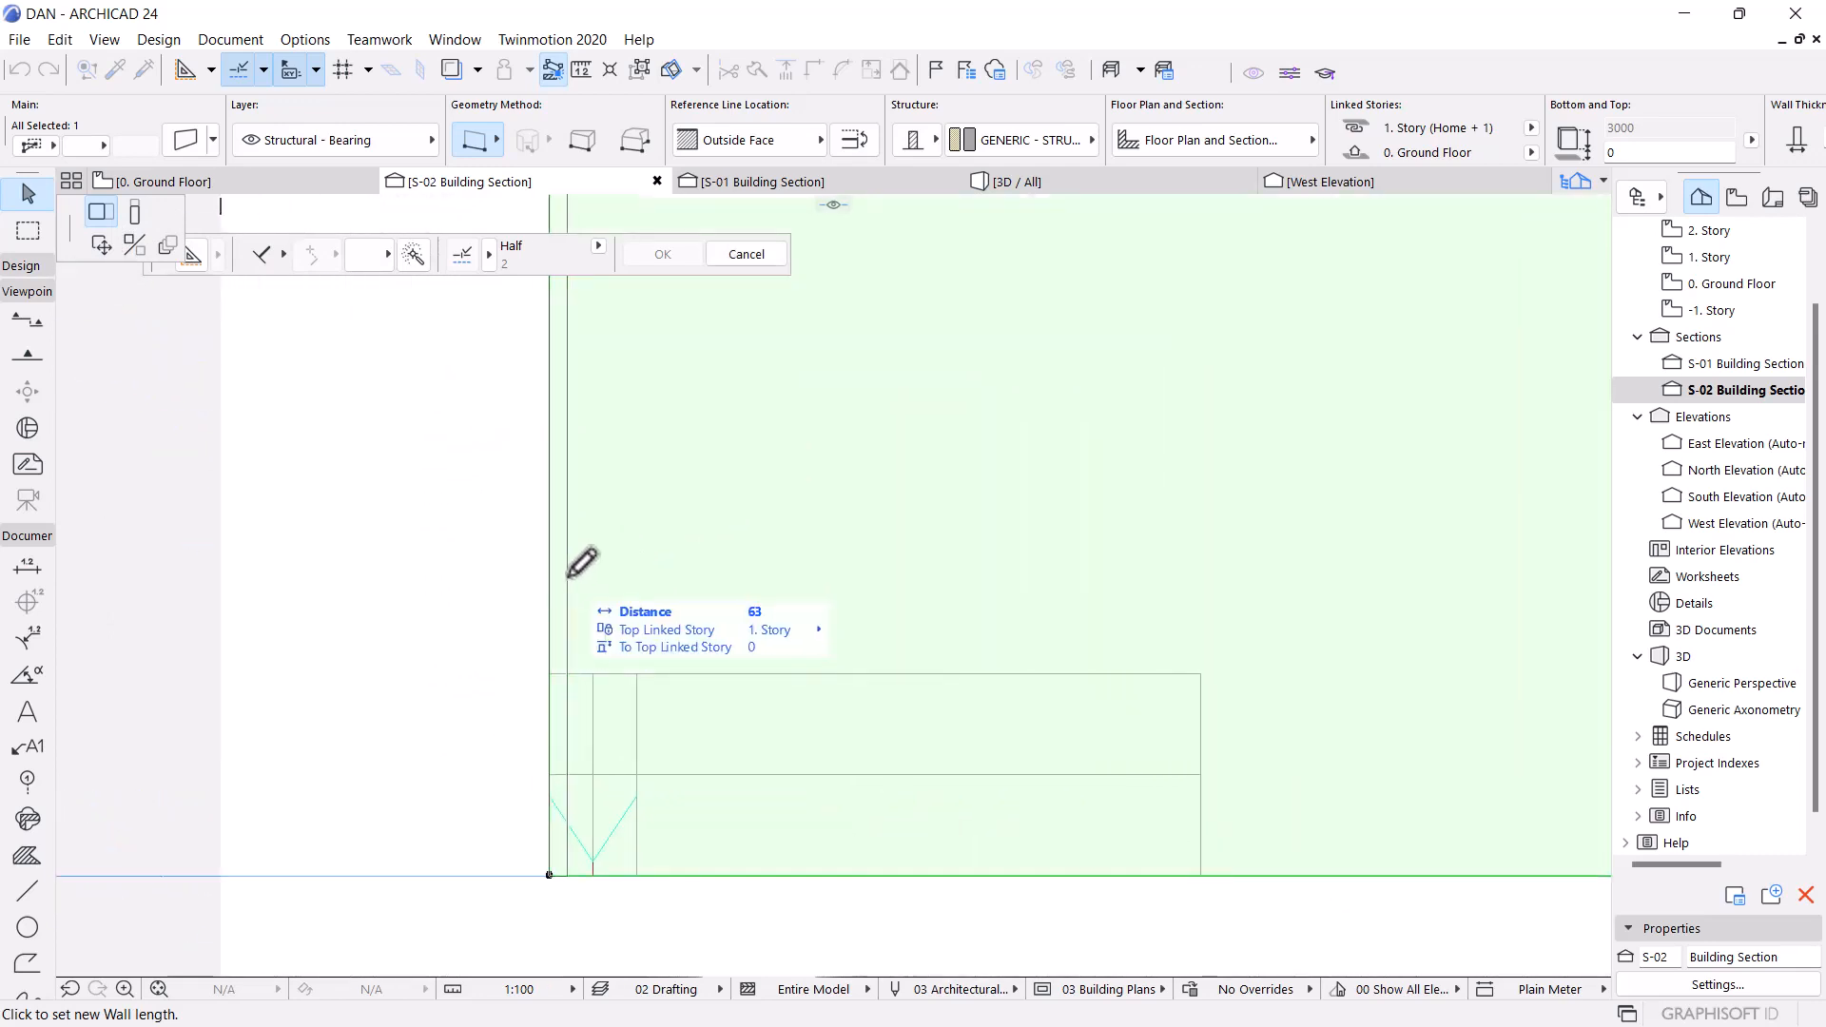
text(2)
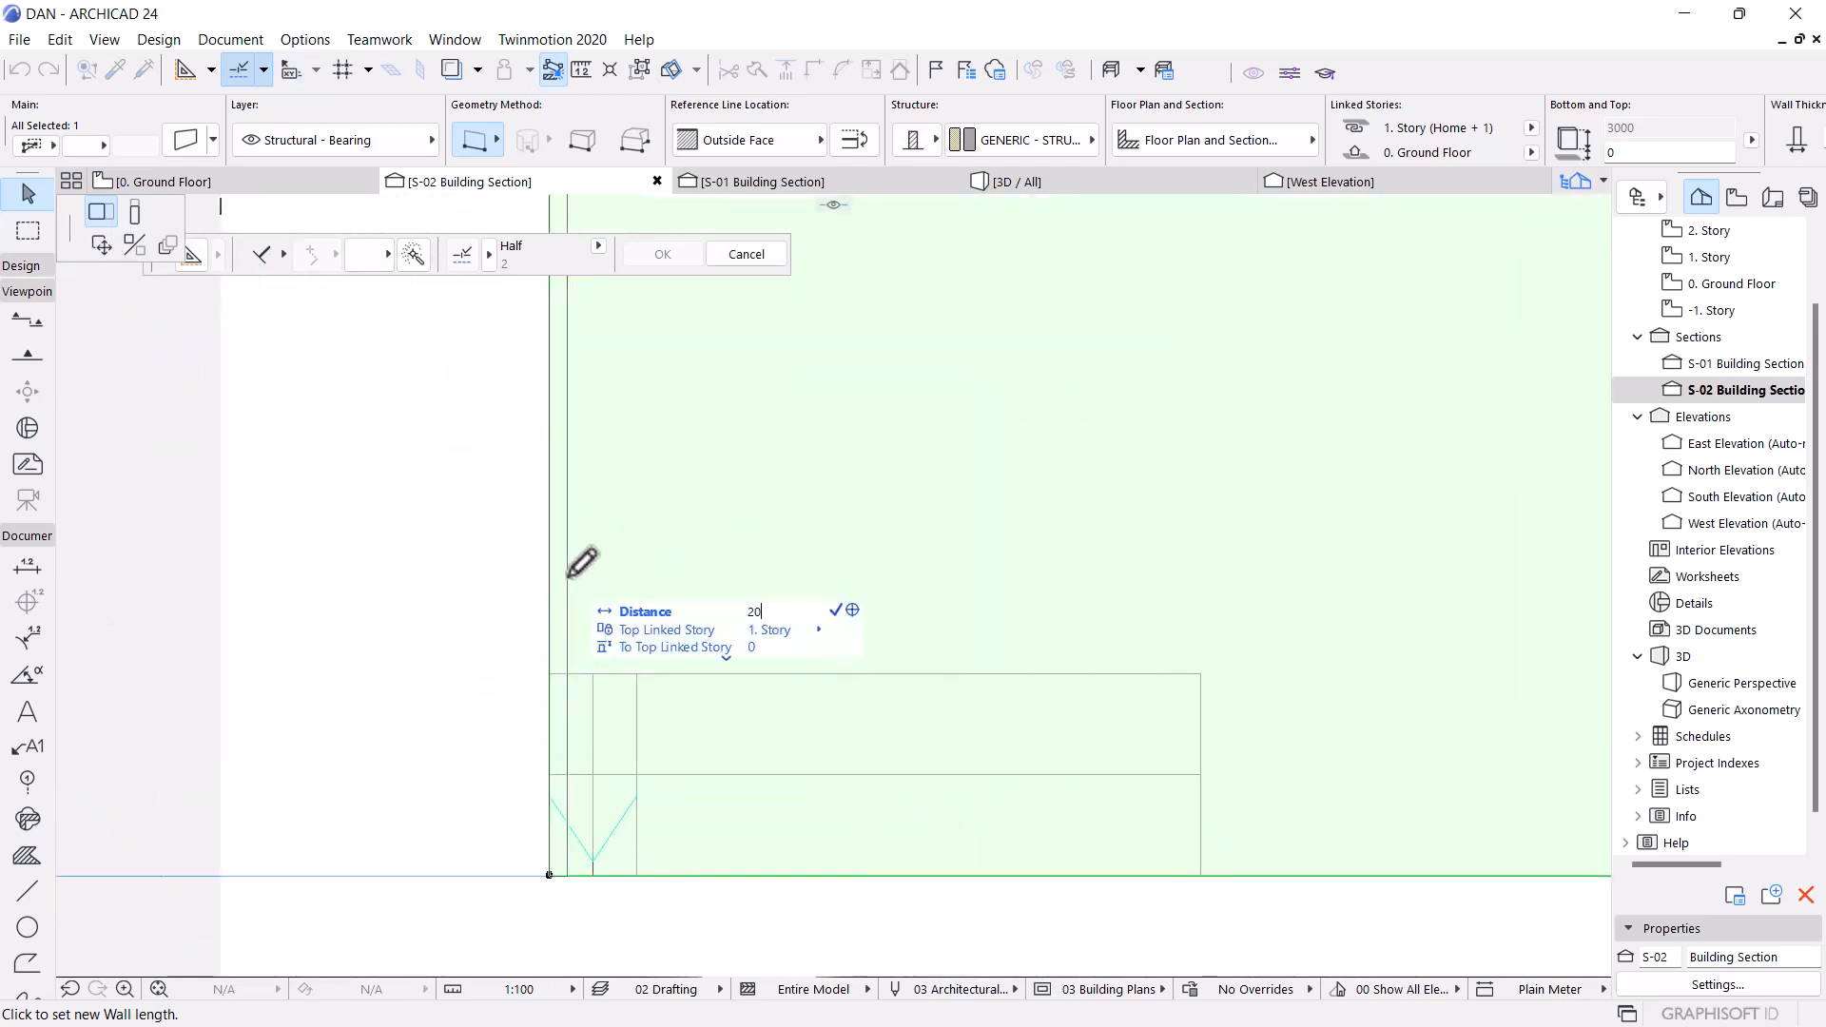
text(0)
key(Return)
scroll(591, 583, down, 3)
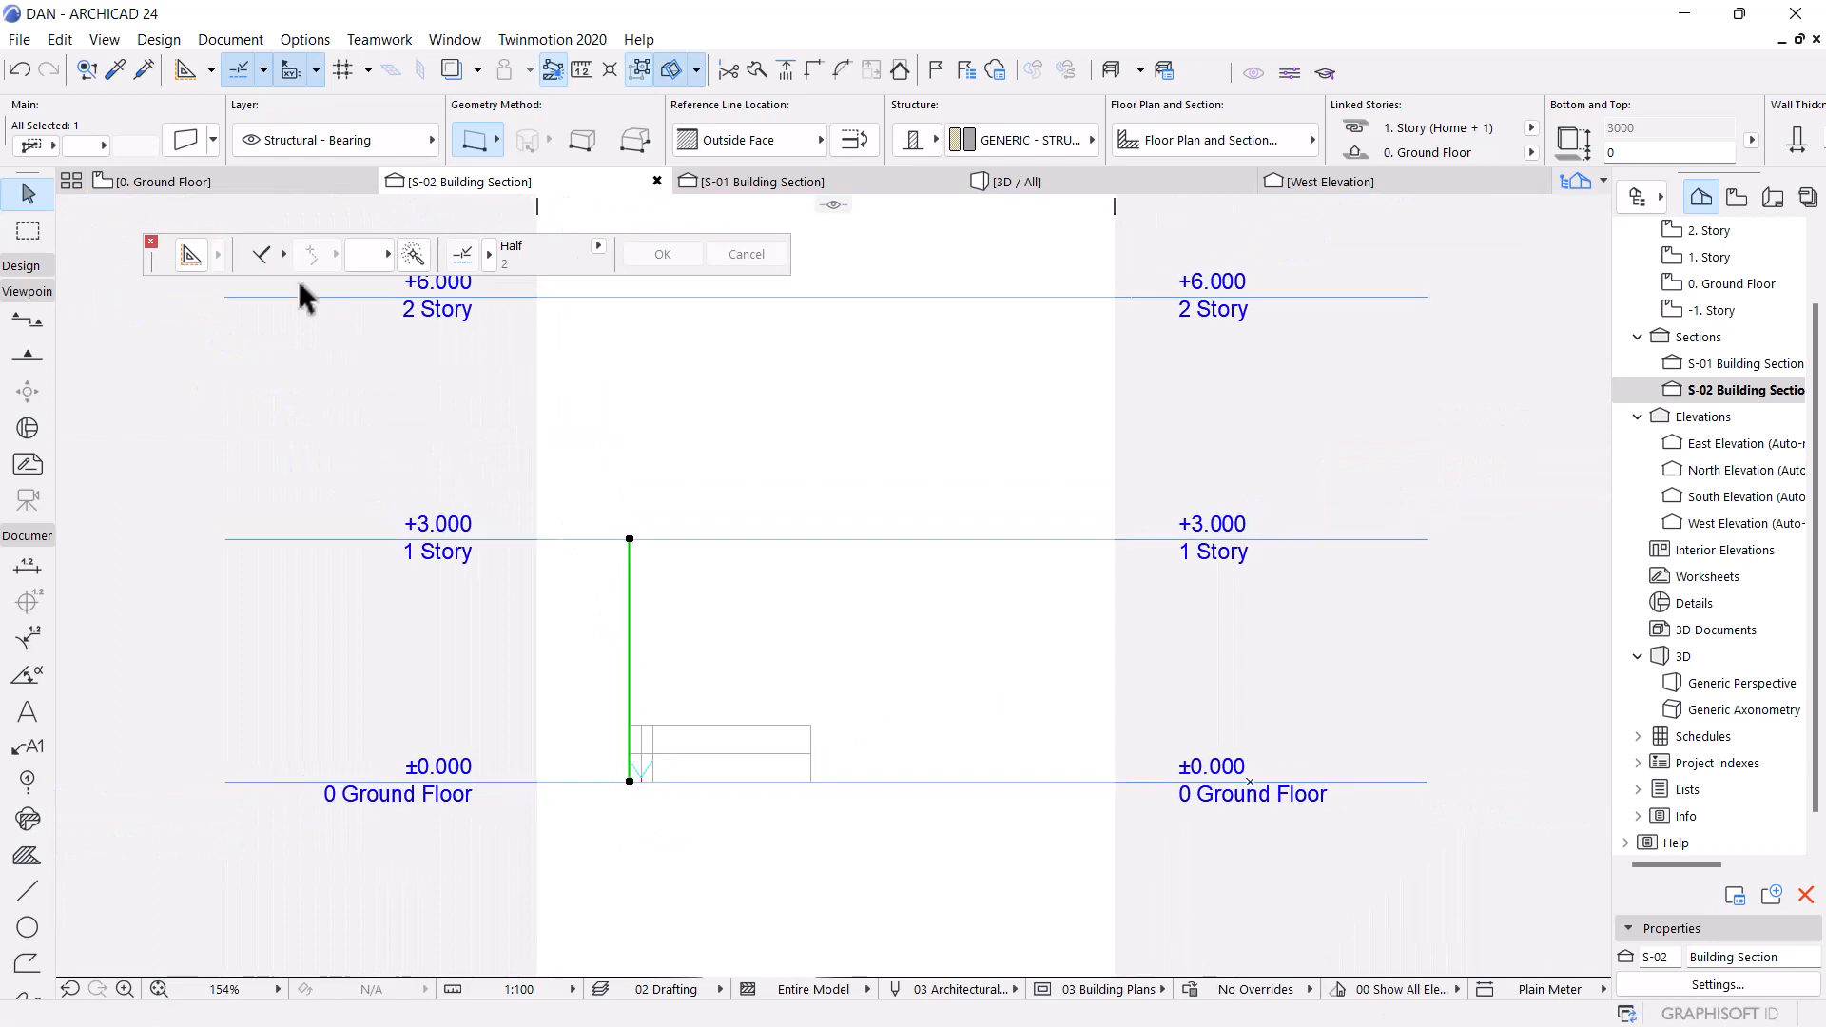
Lower the 20 mm wall's top to the upper end of the left cyan diagonal, a height of about 275 mm
scroll(637, 535, up, 10)
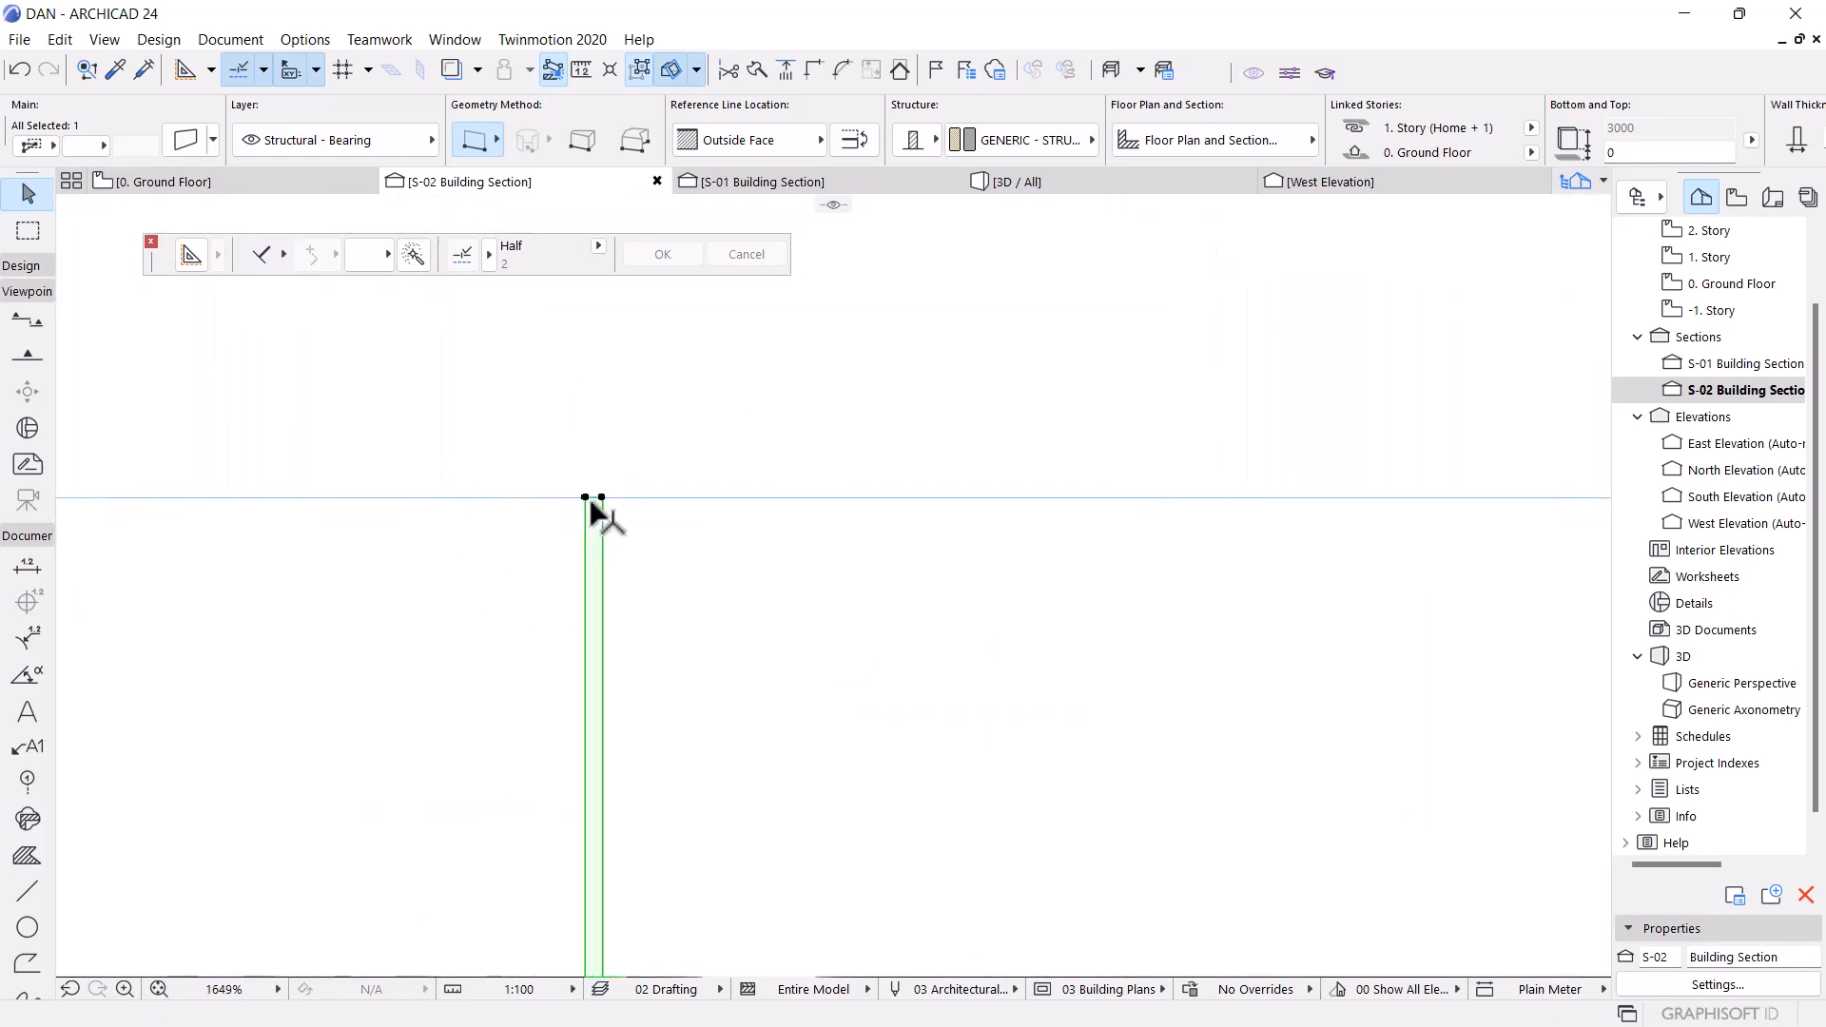
click(601, 499)
click(136, 214)
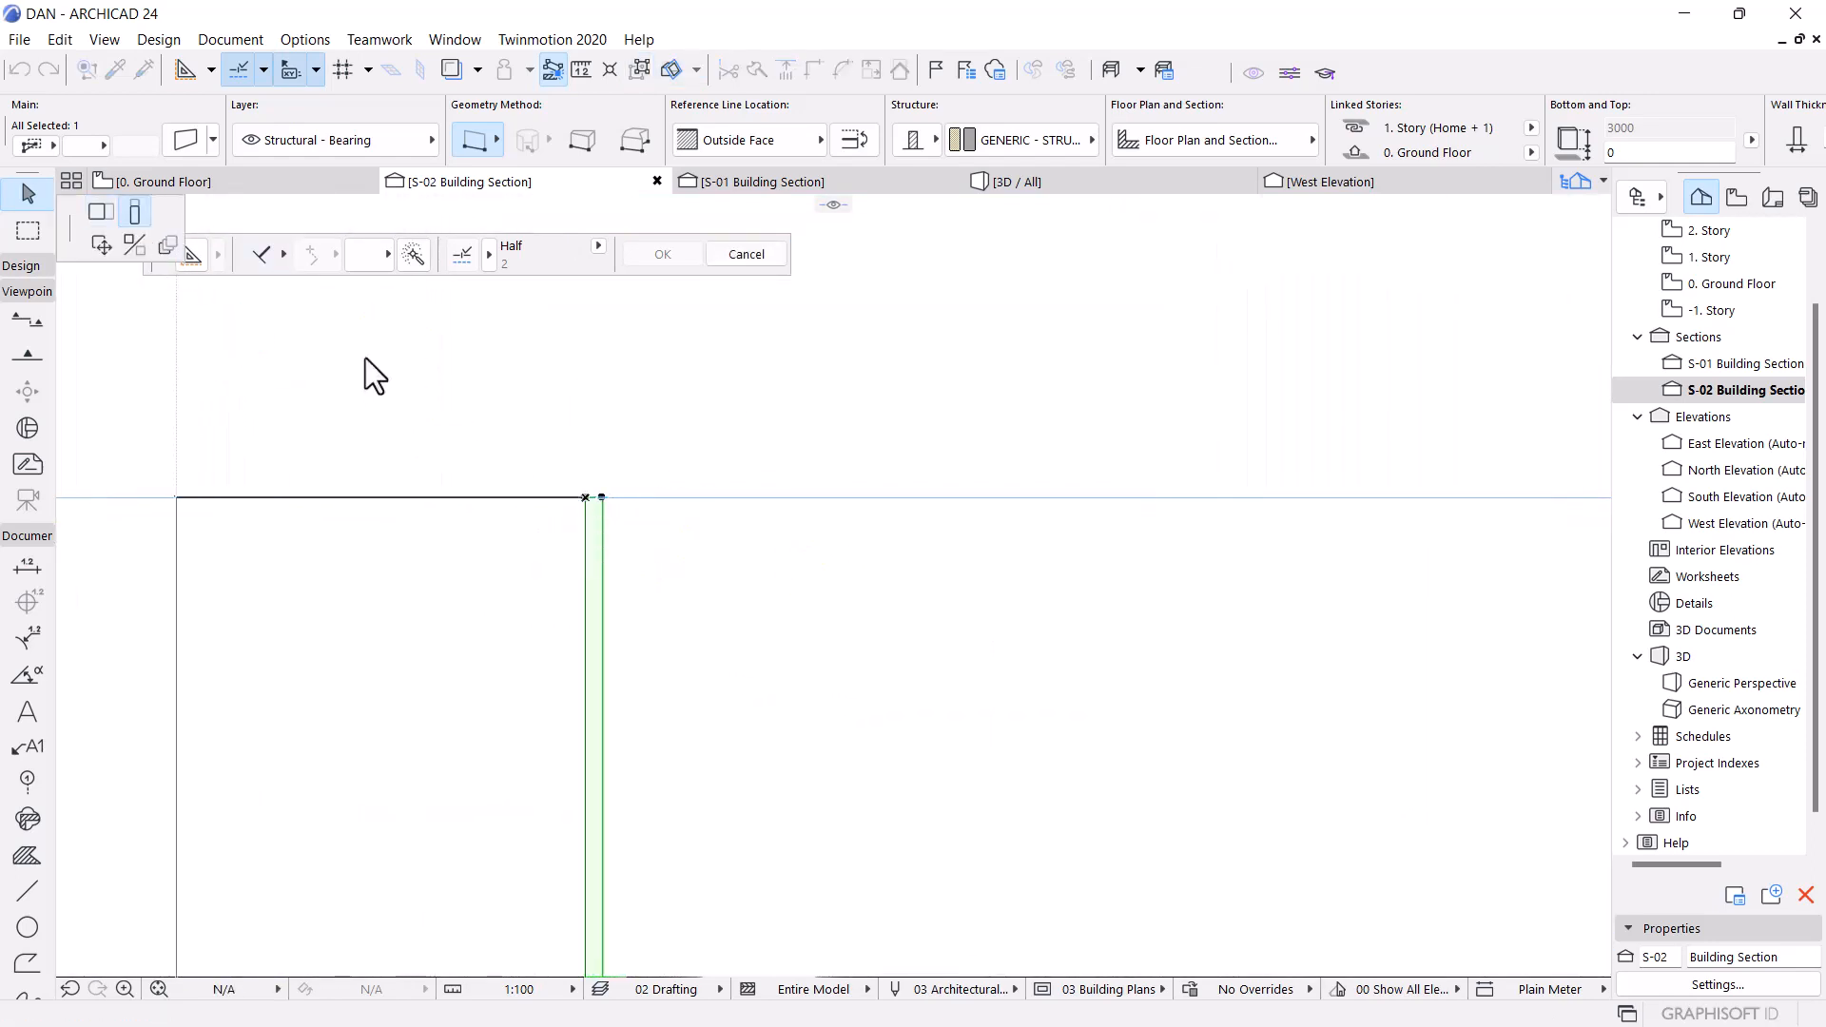
scroll(489, 411, down, 3)
scroll(504, 396, down, 3)
scroll(522, 861, up, 12)
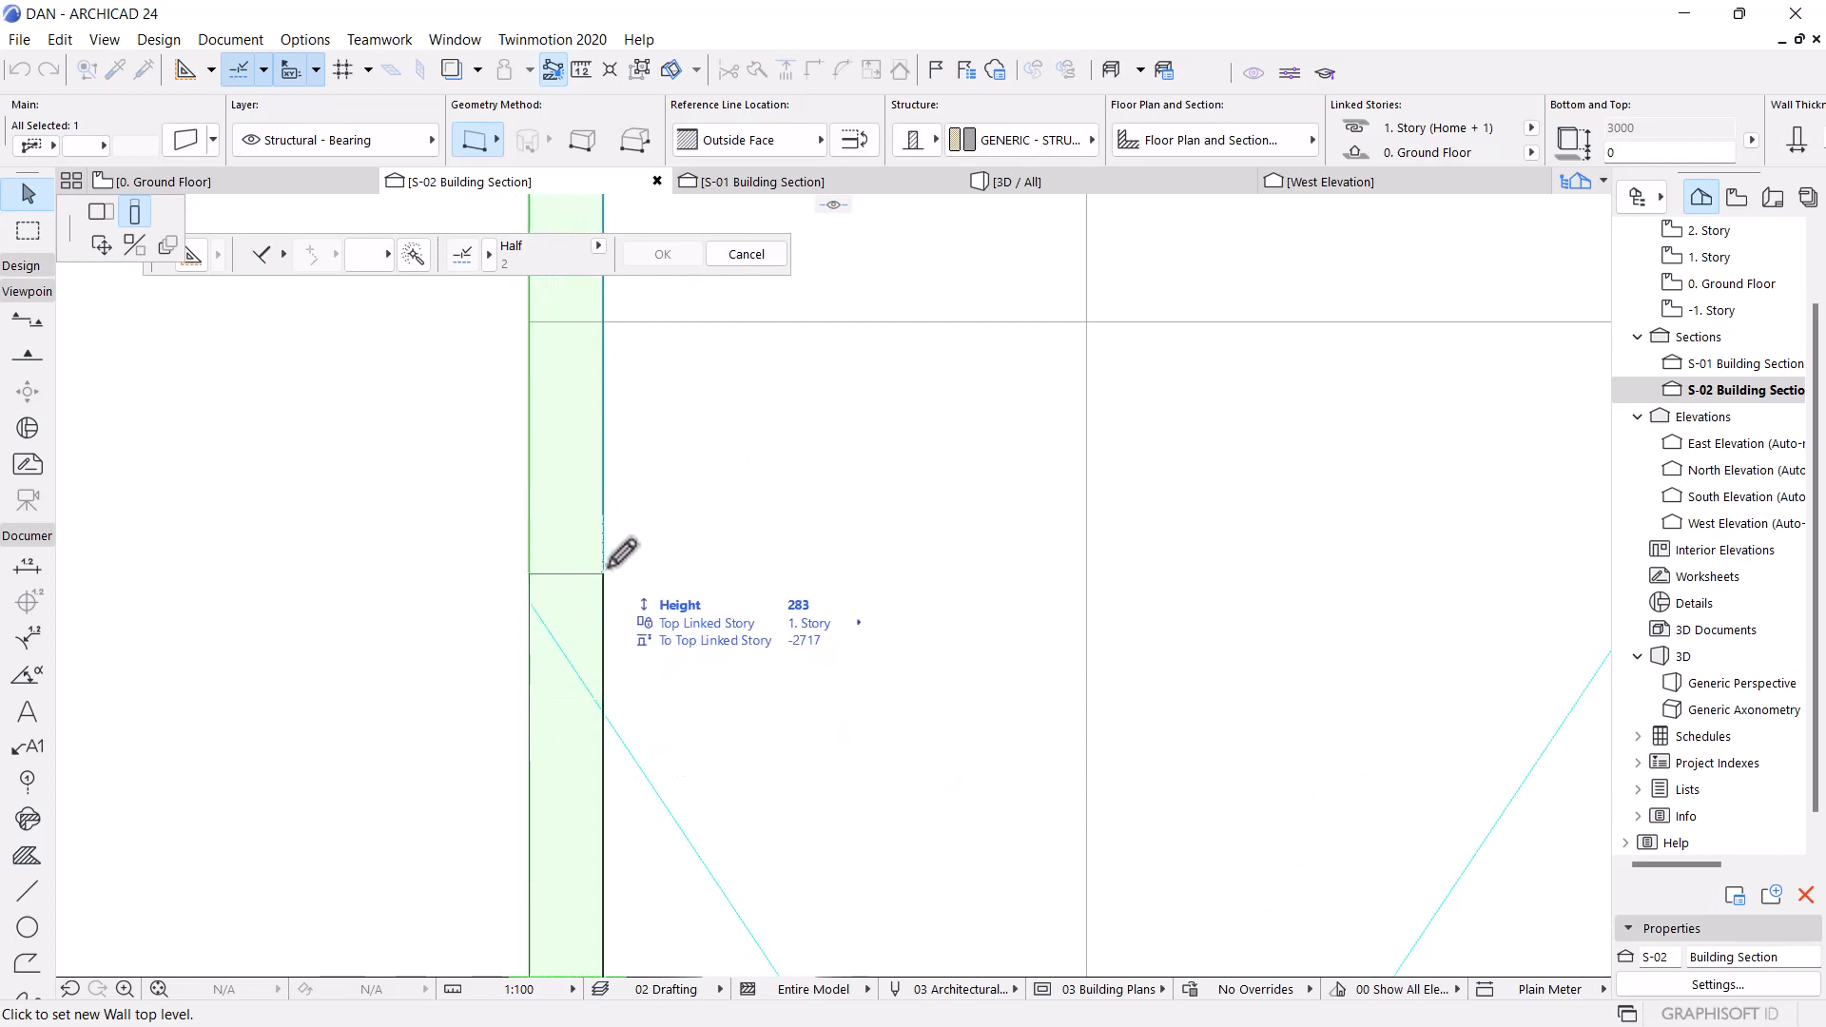
click(621, 556)
scroll(571, 609, up, 3)
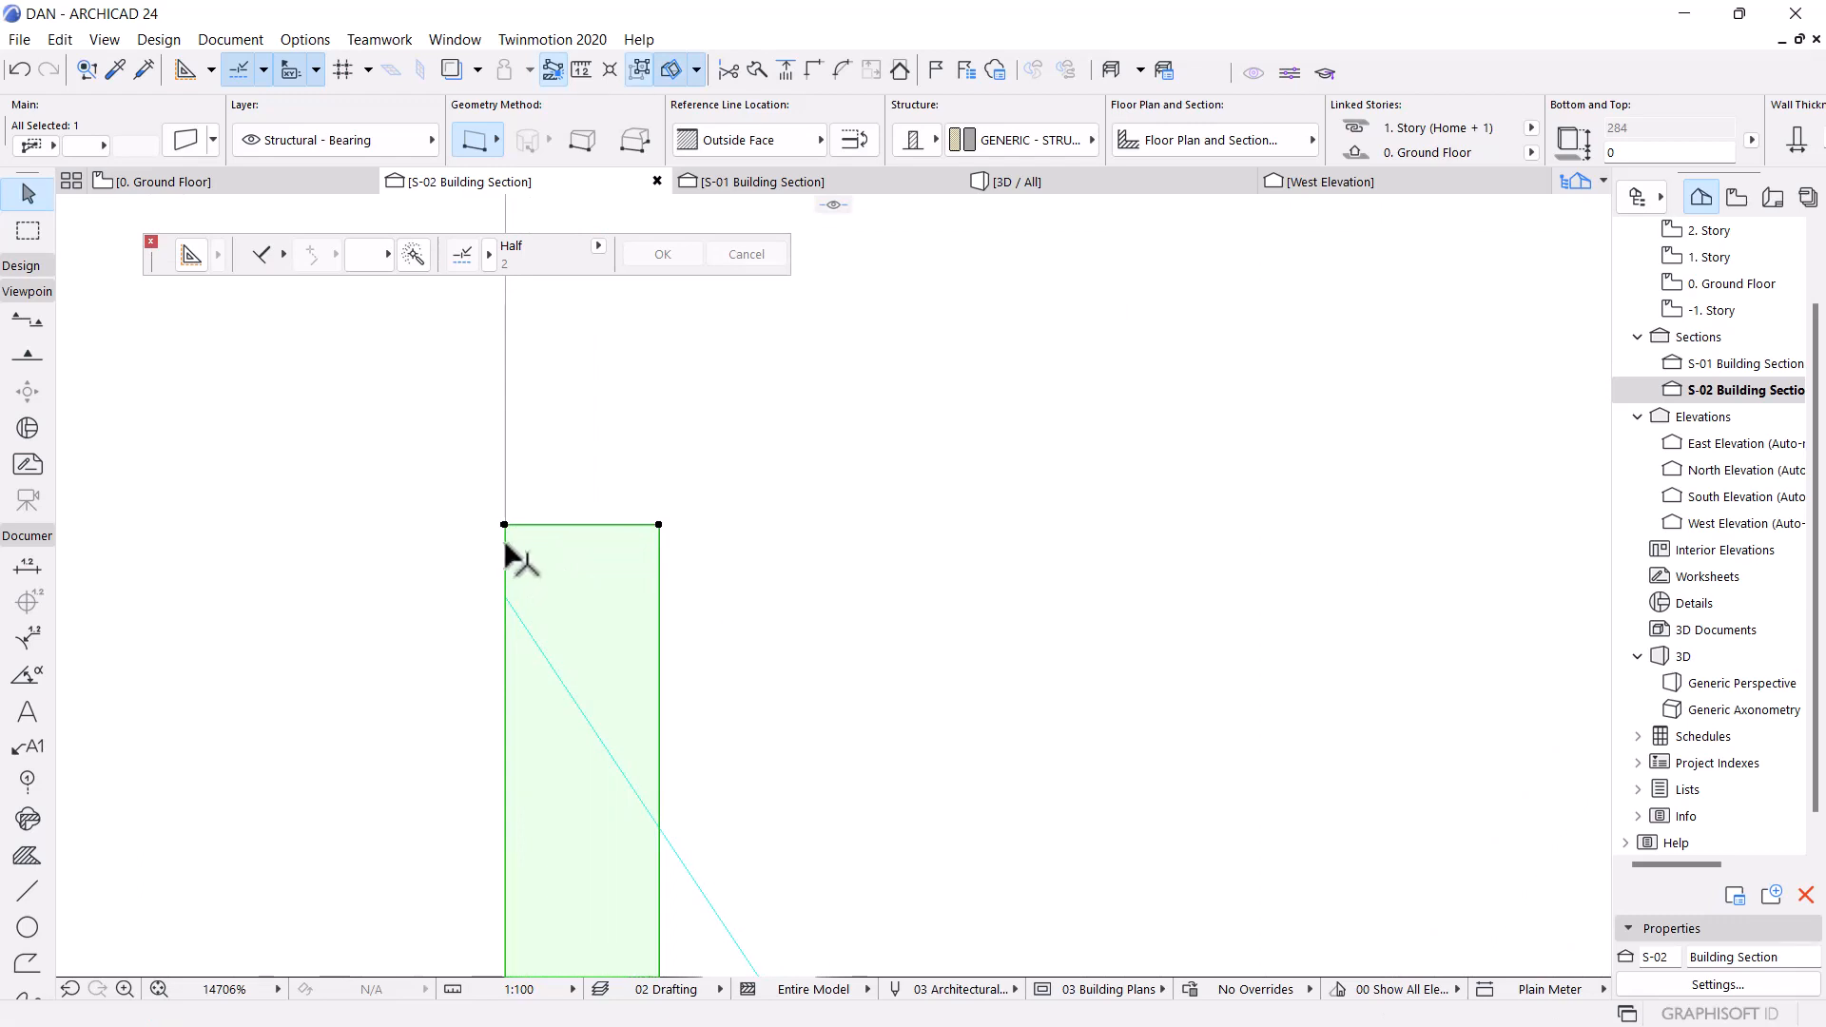
click(505, 545)
click(615, 670)
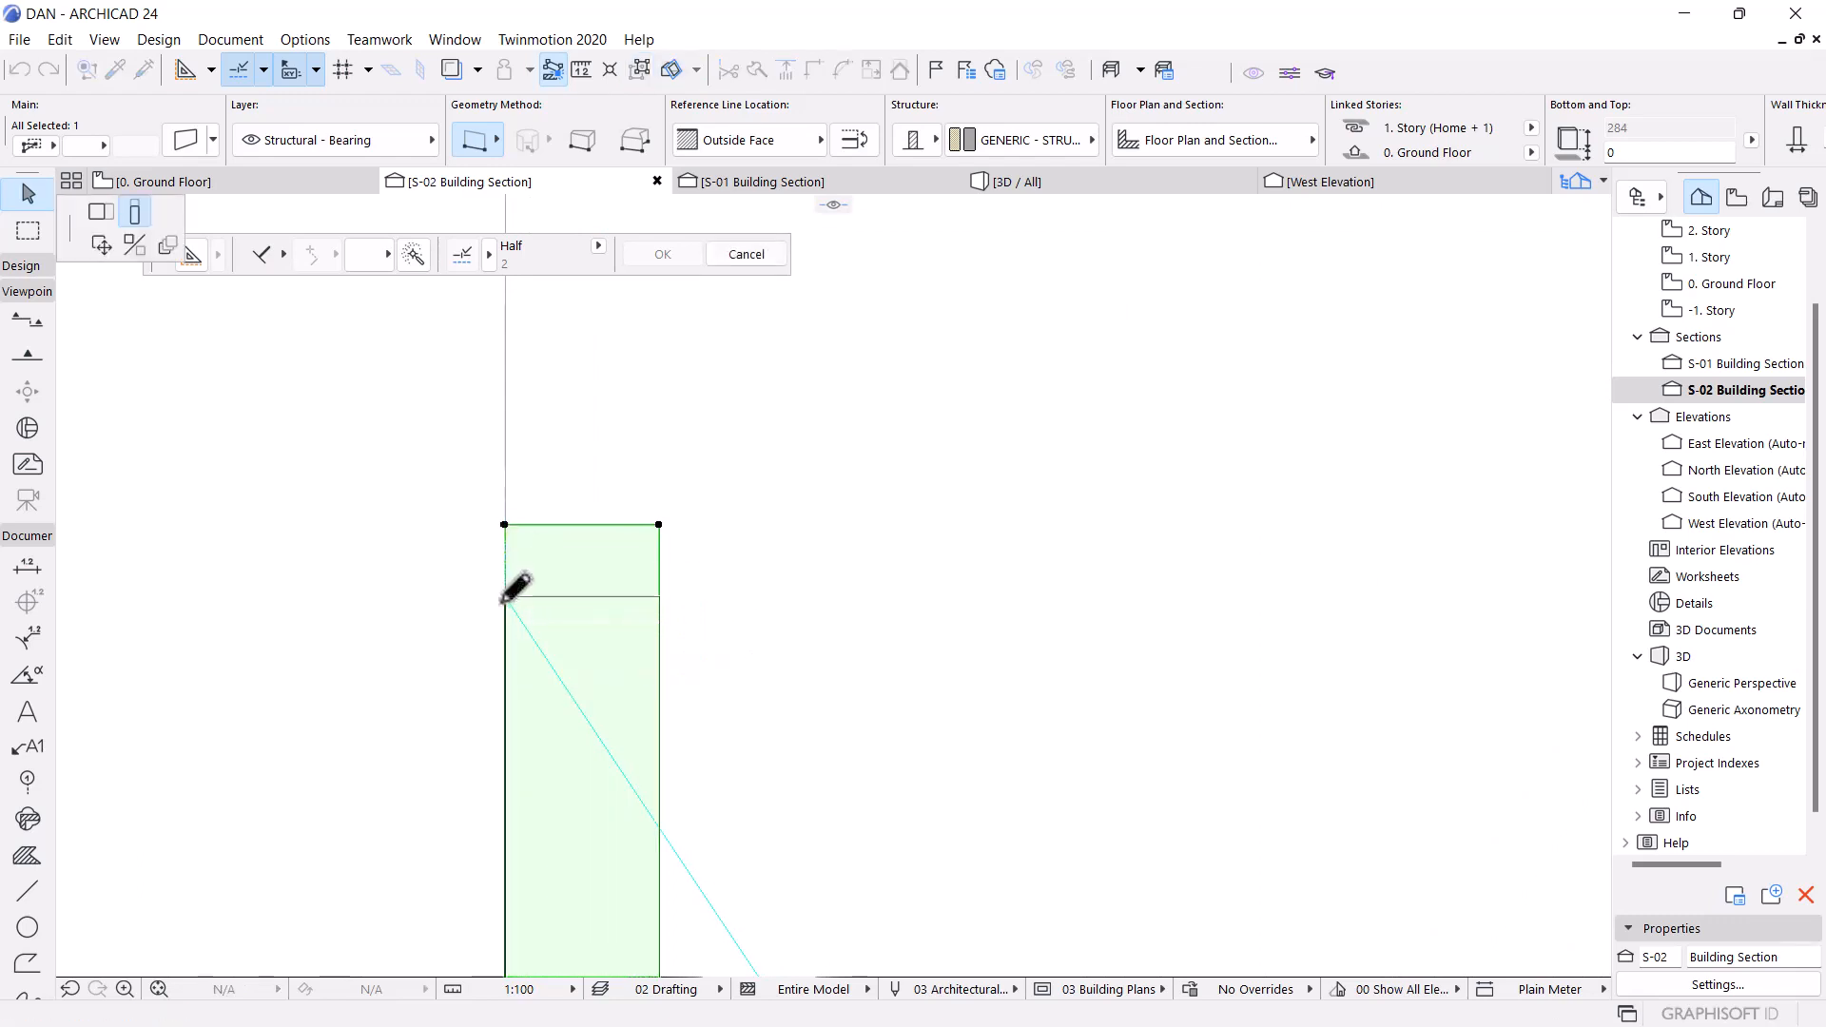
click(505, 598)
scroll(618, 666, down, 5)
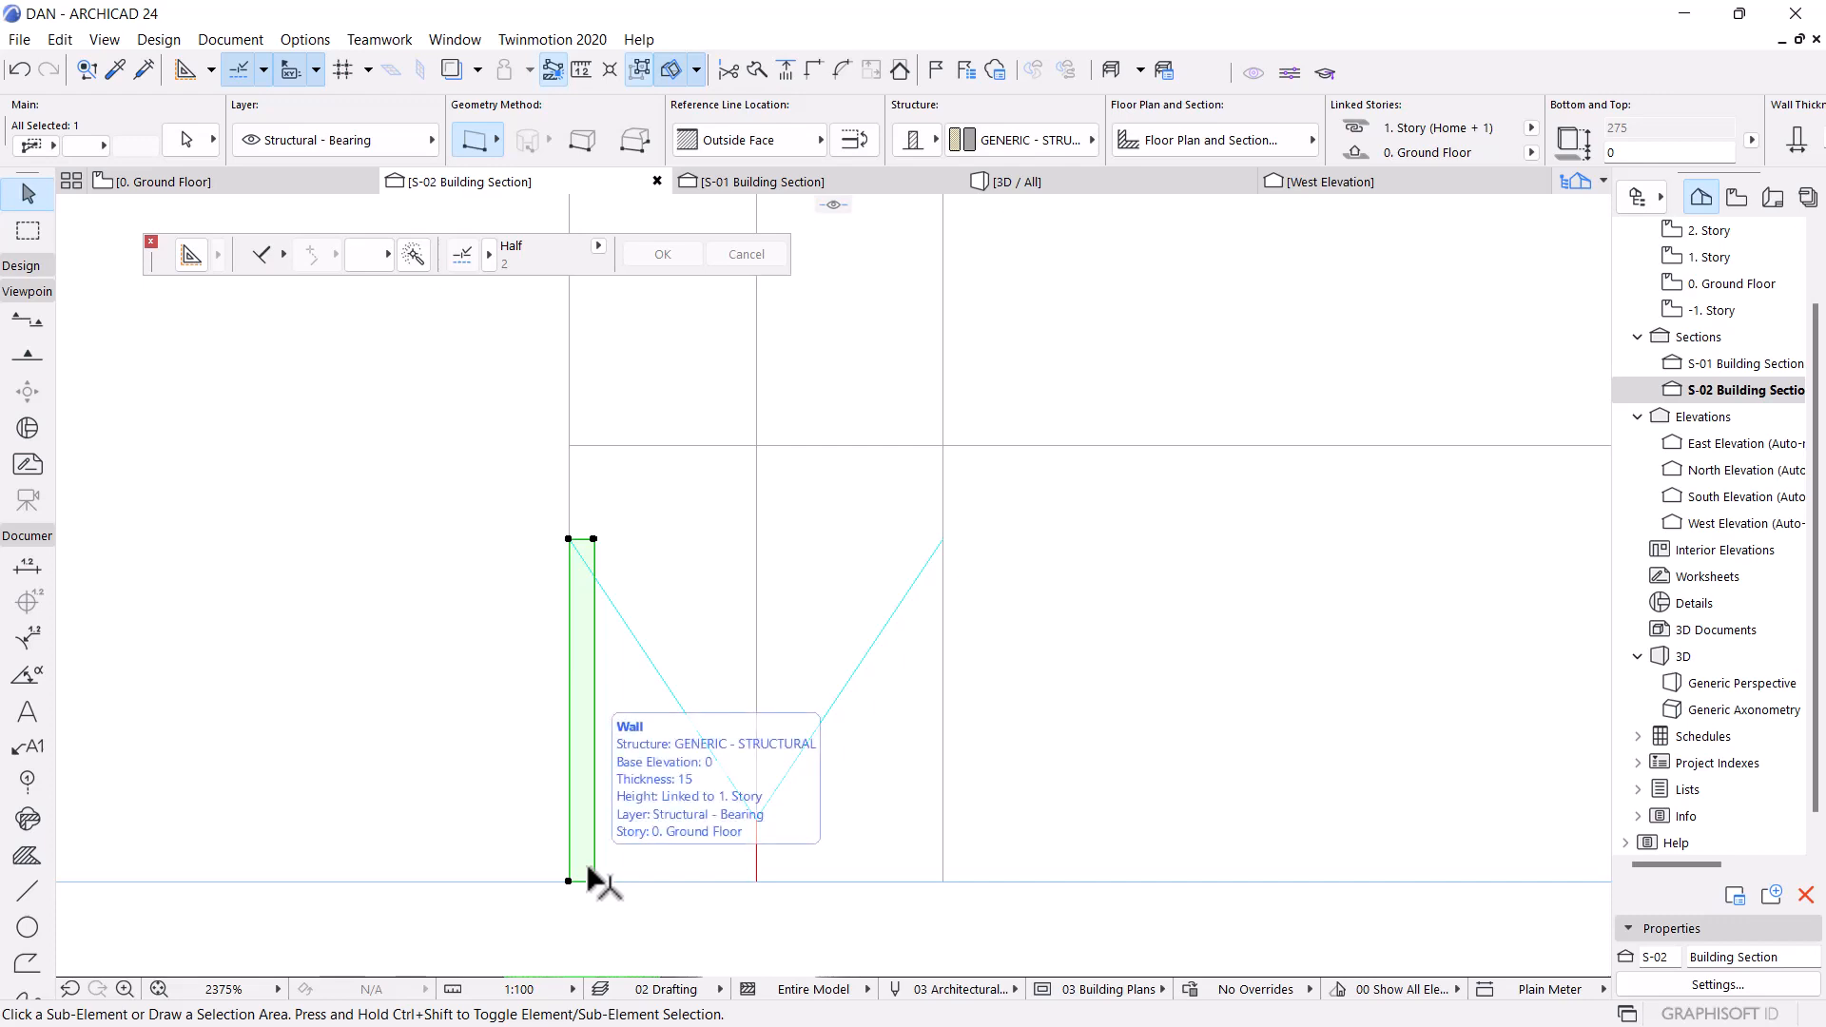
Copy the shortened wall about 23 mm to the right along the ground line, leaving a narrow gap between the two
key(ctrl+d)
scroll(562, 876, up, 3)
click(569, 881)
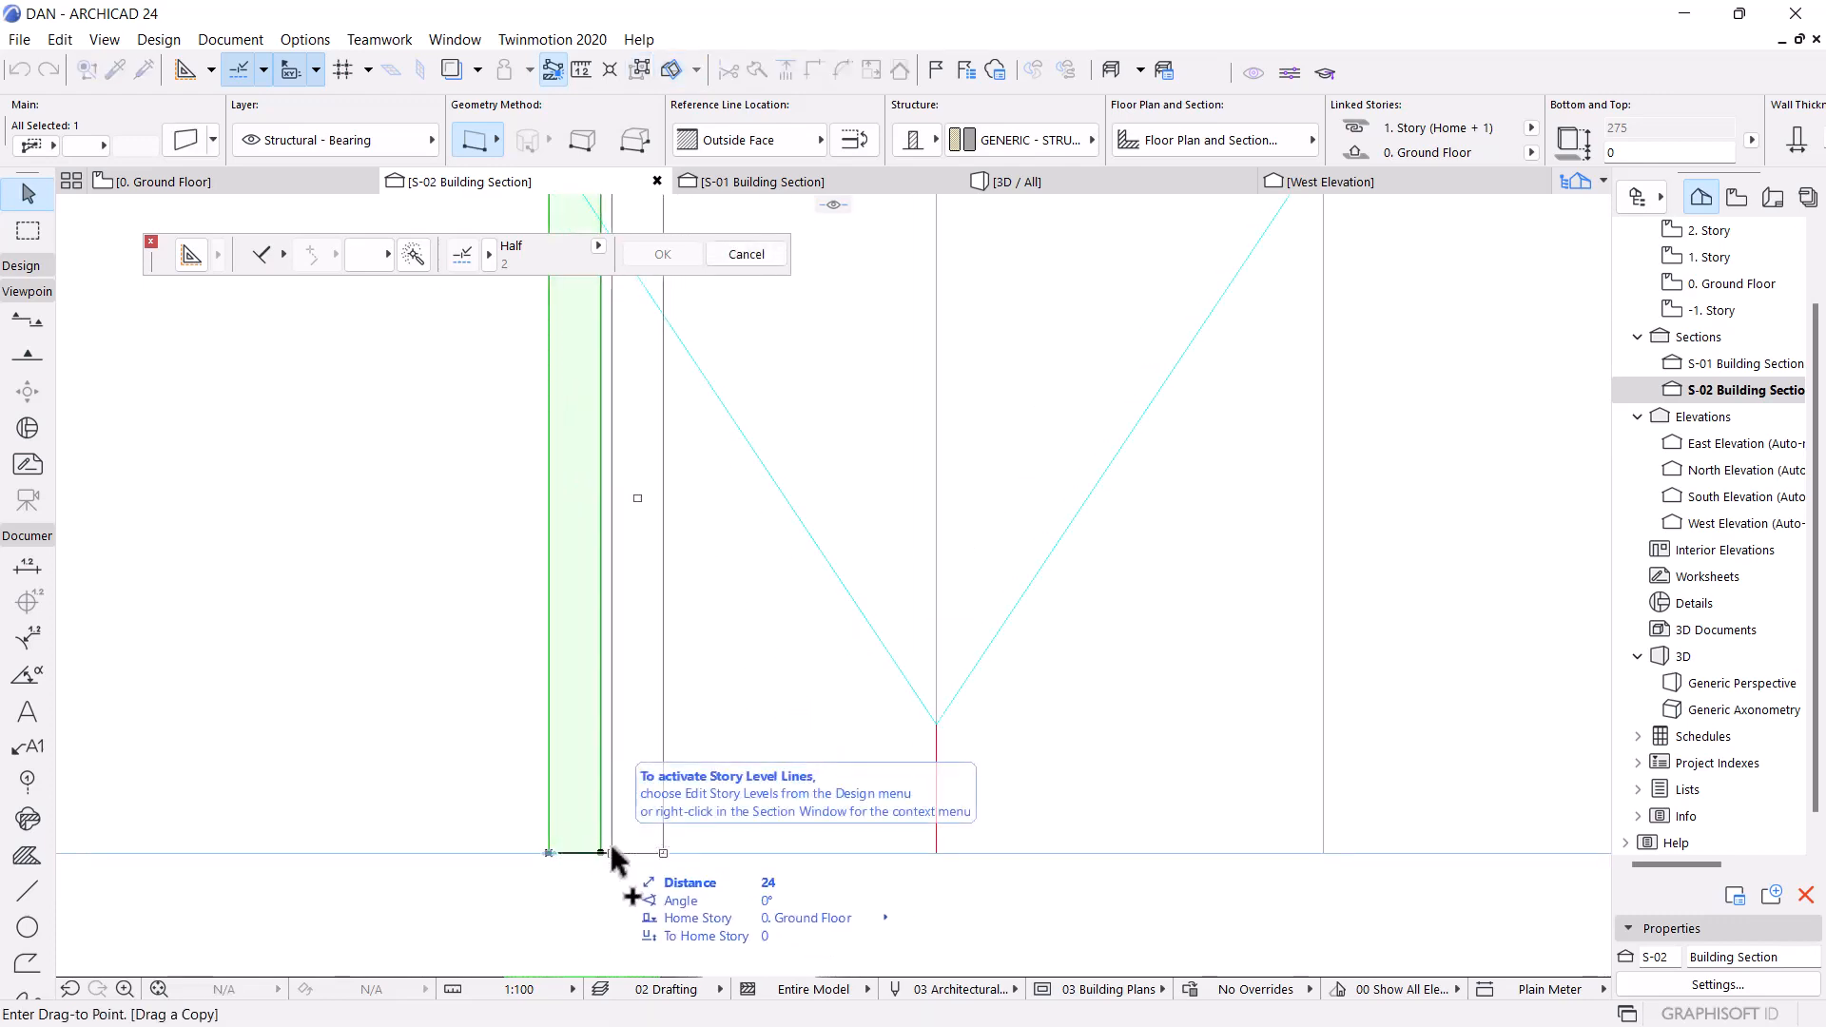
text(2)
key(Return)
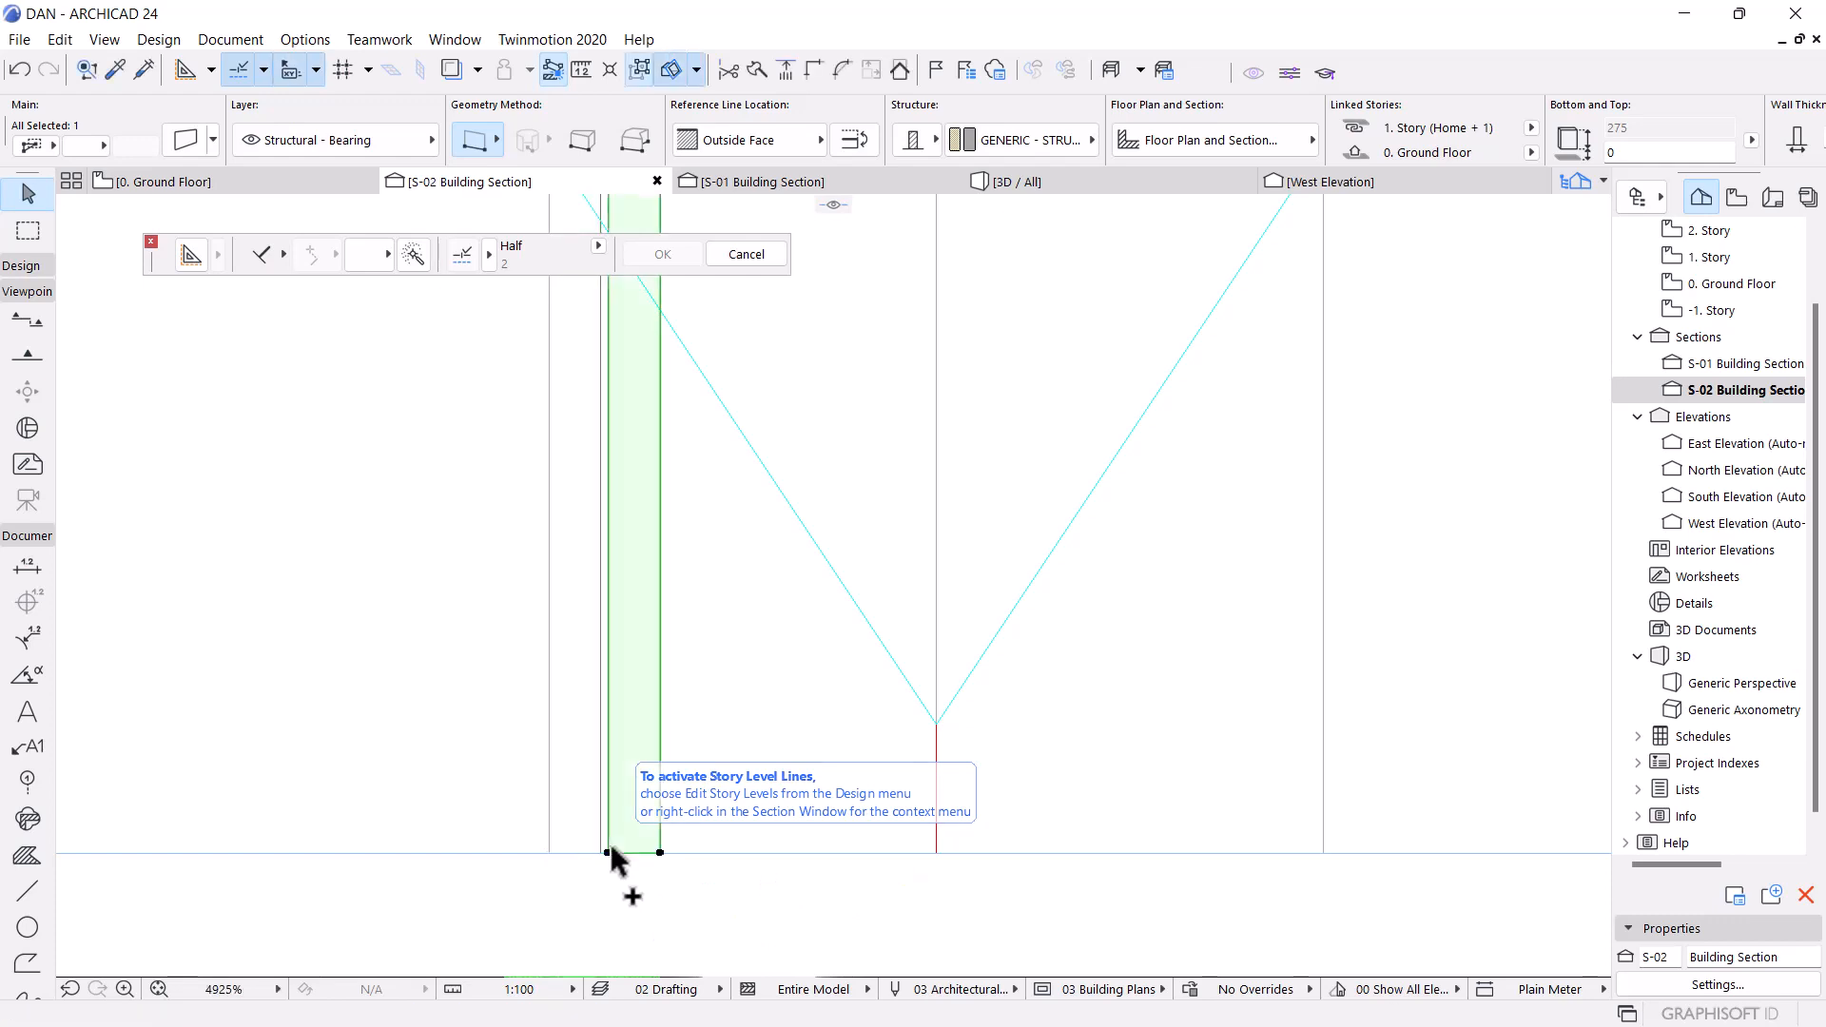
scroll(612, 857, down, 3)
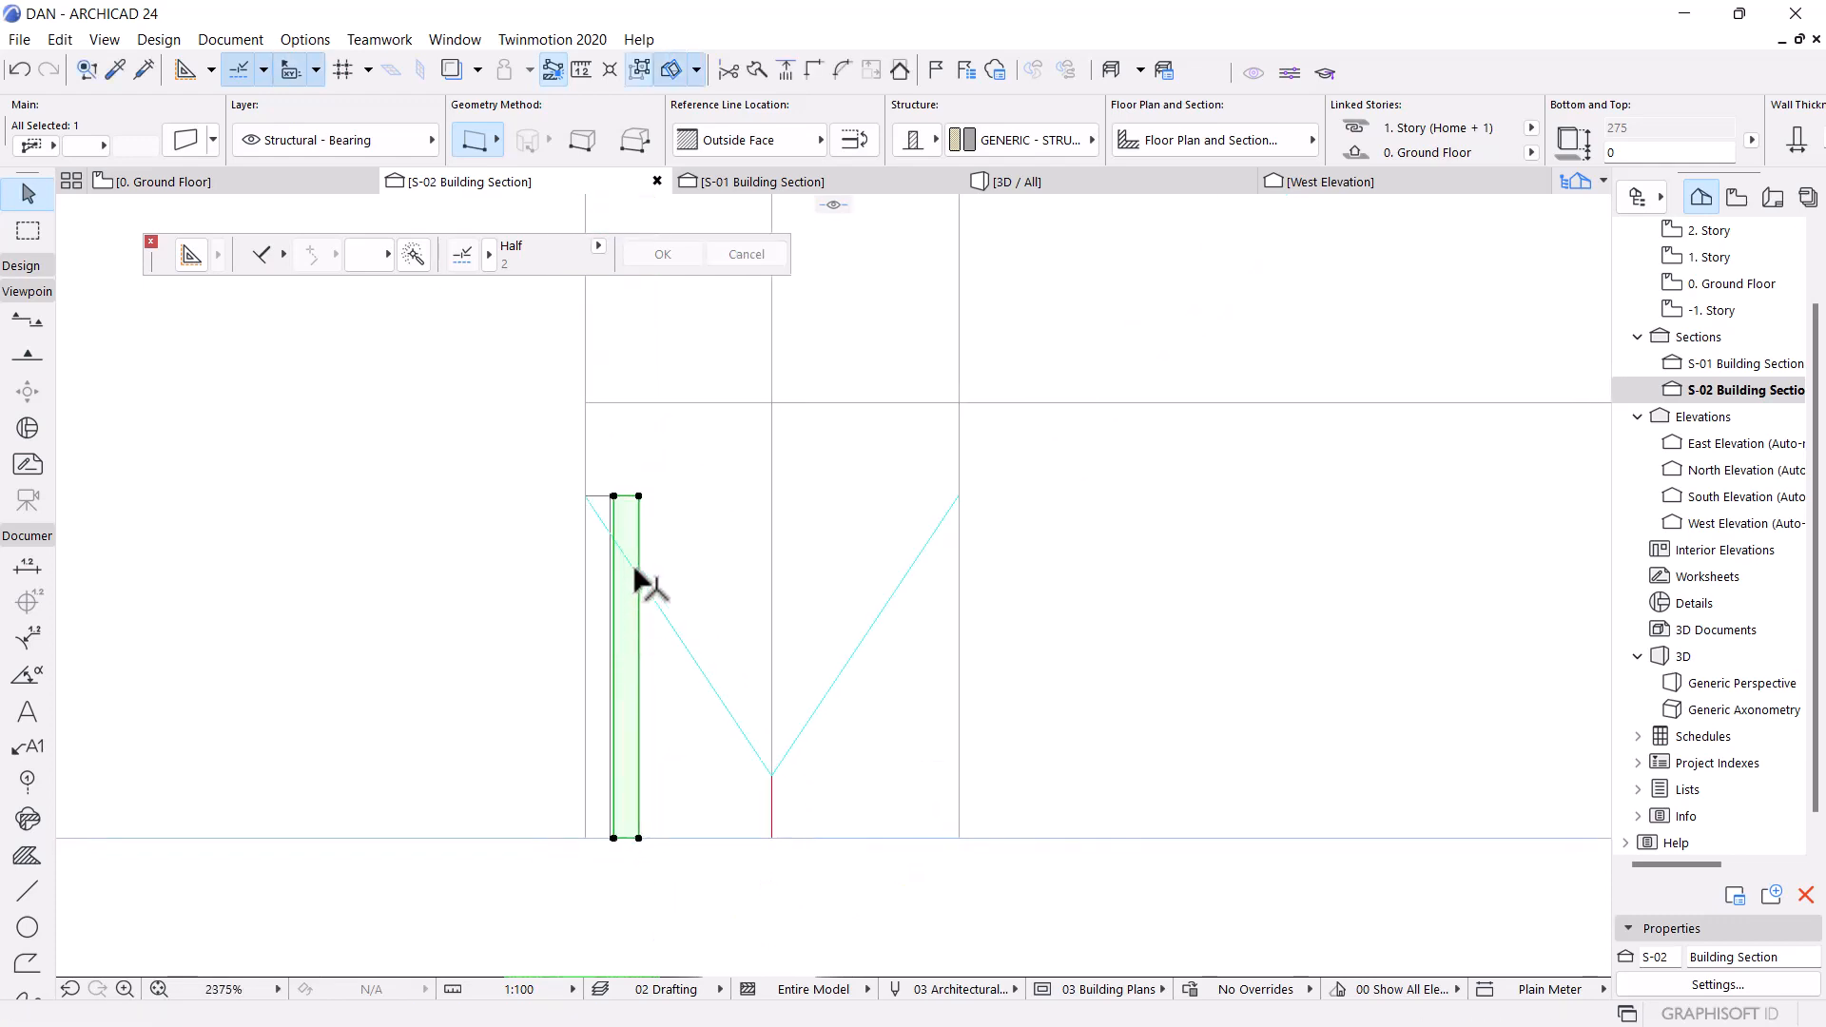
Lower the copied wall's top to where its left edge meets the cyan diagonal, a height of about 241 mm
scroll(620, 502, up, 3)
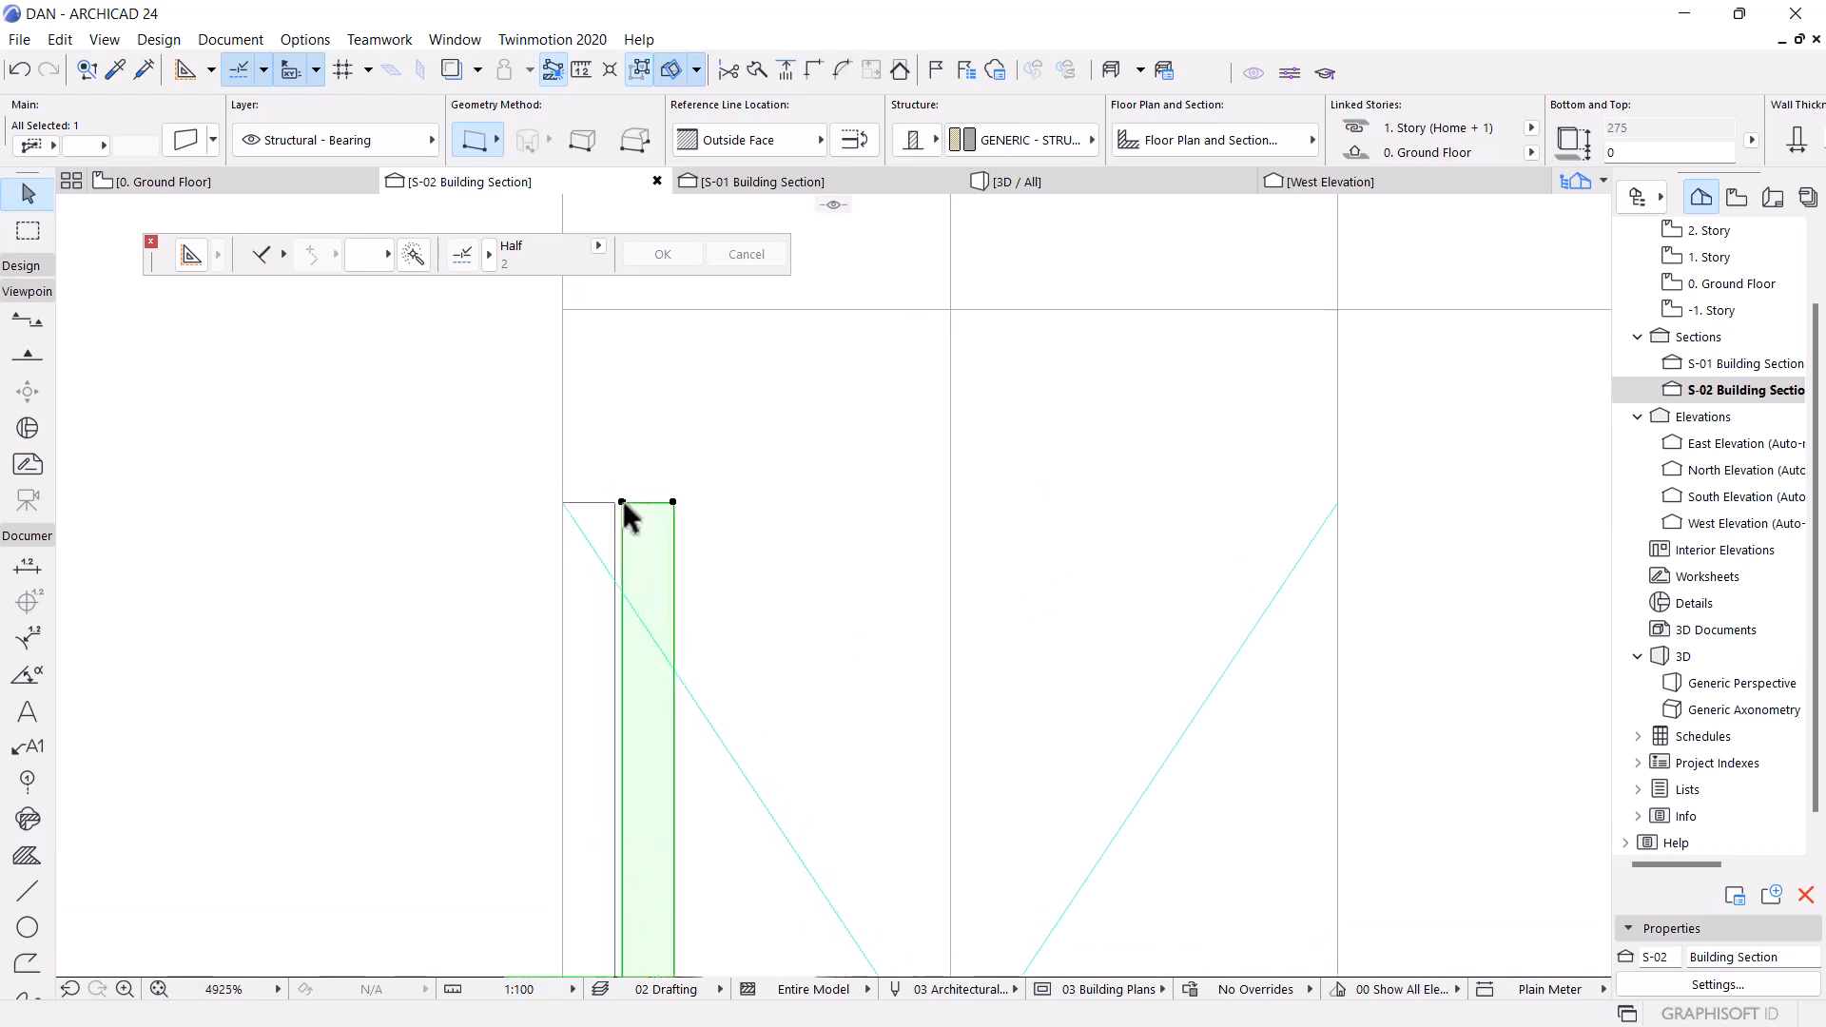
click(628, 504)
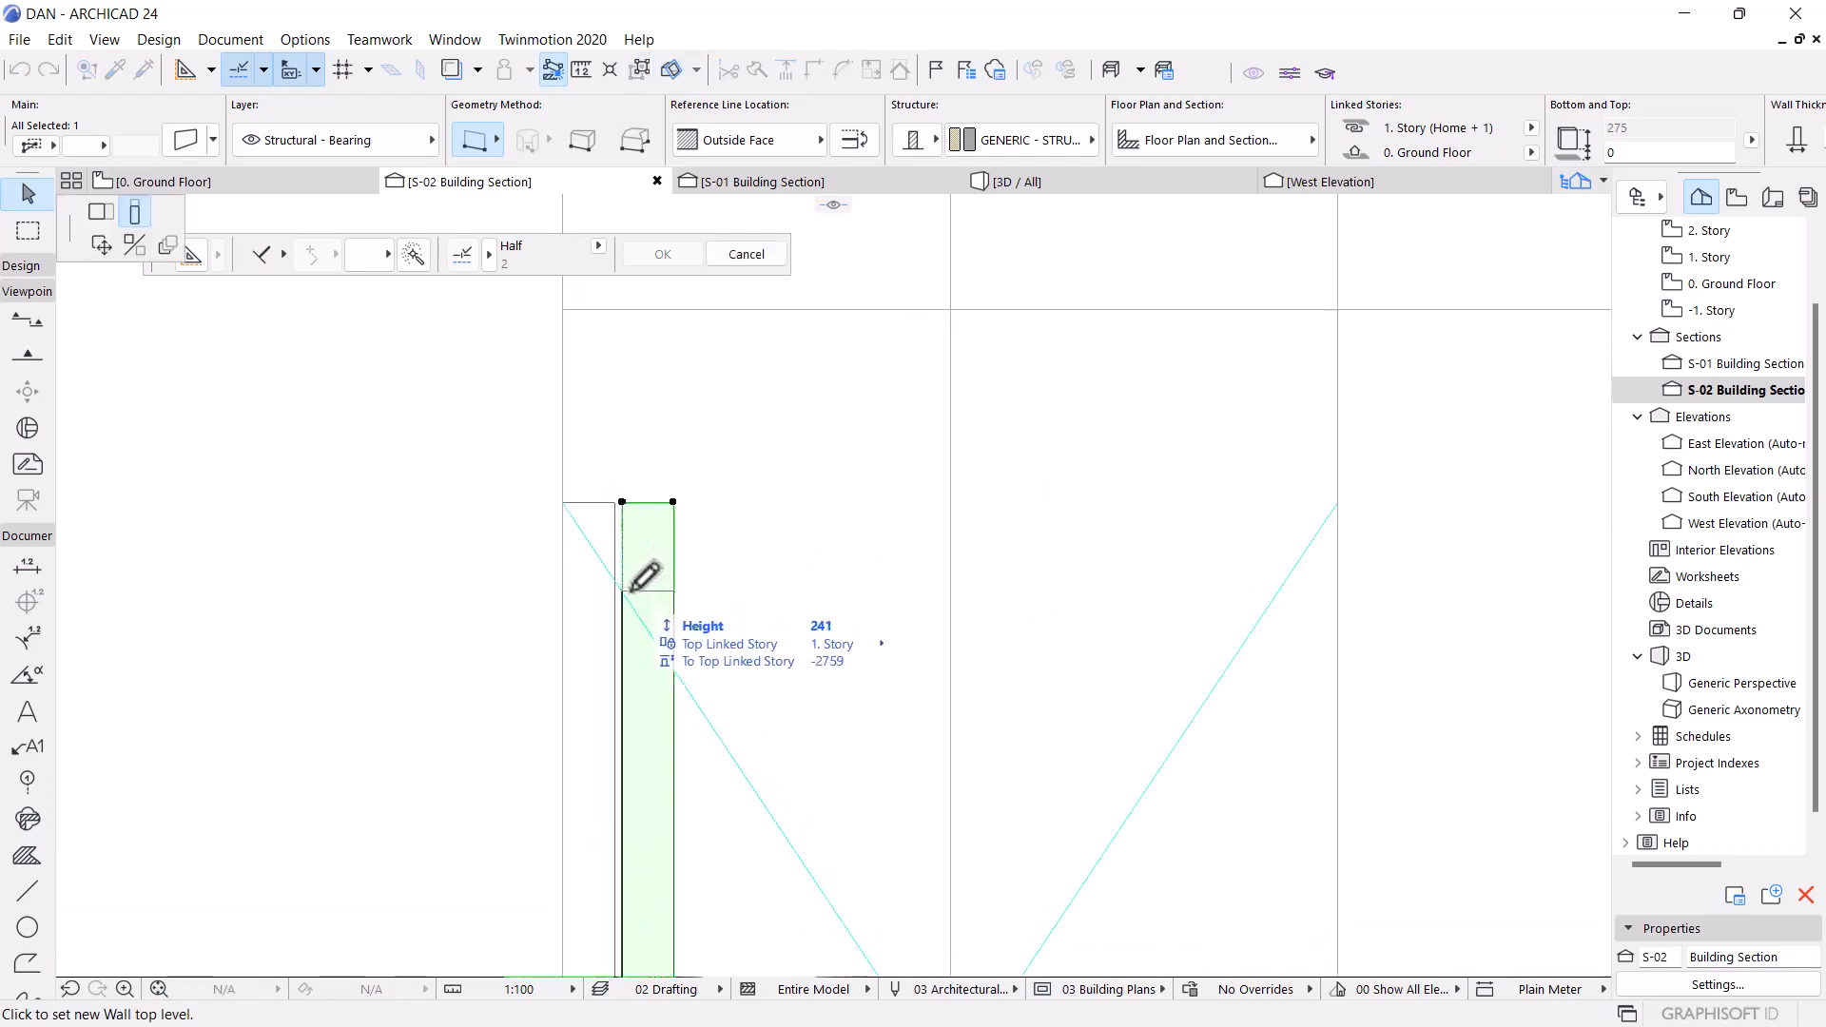
click(632, 588)
scroll(616, 601, up, 6)
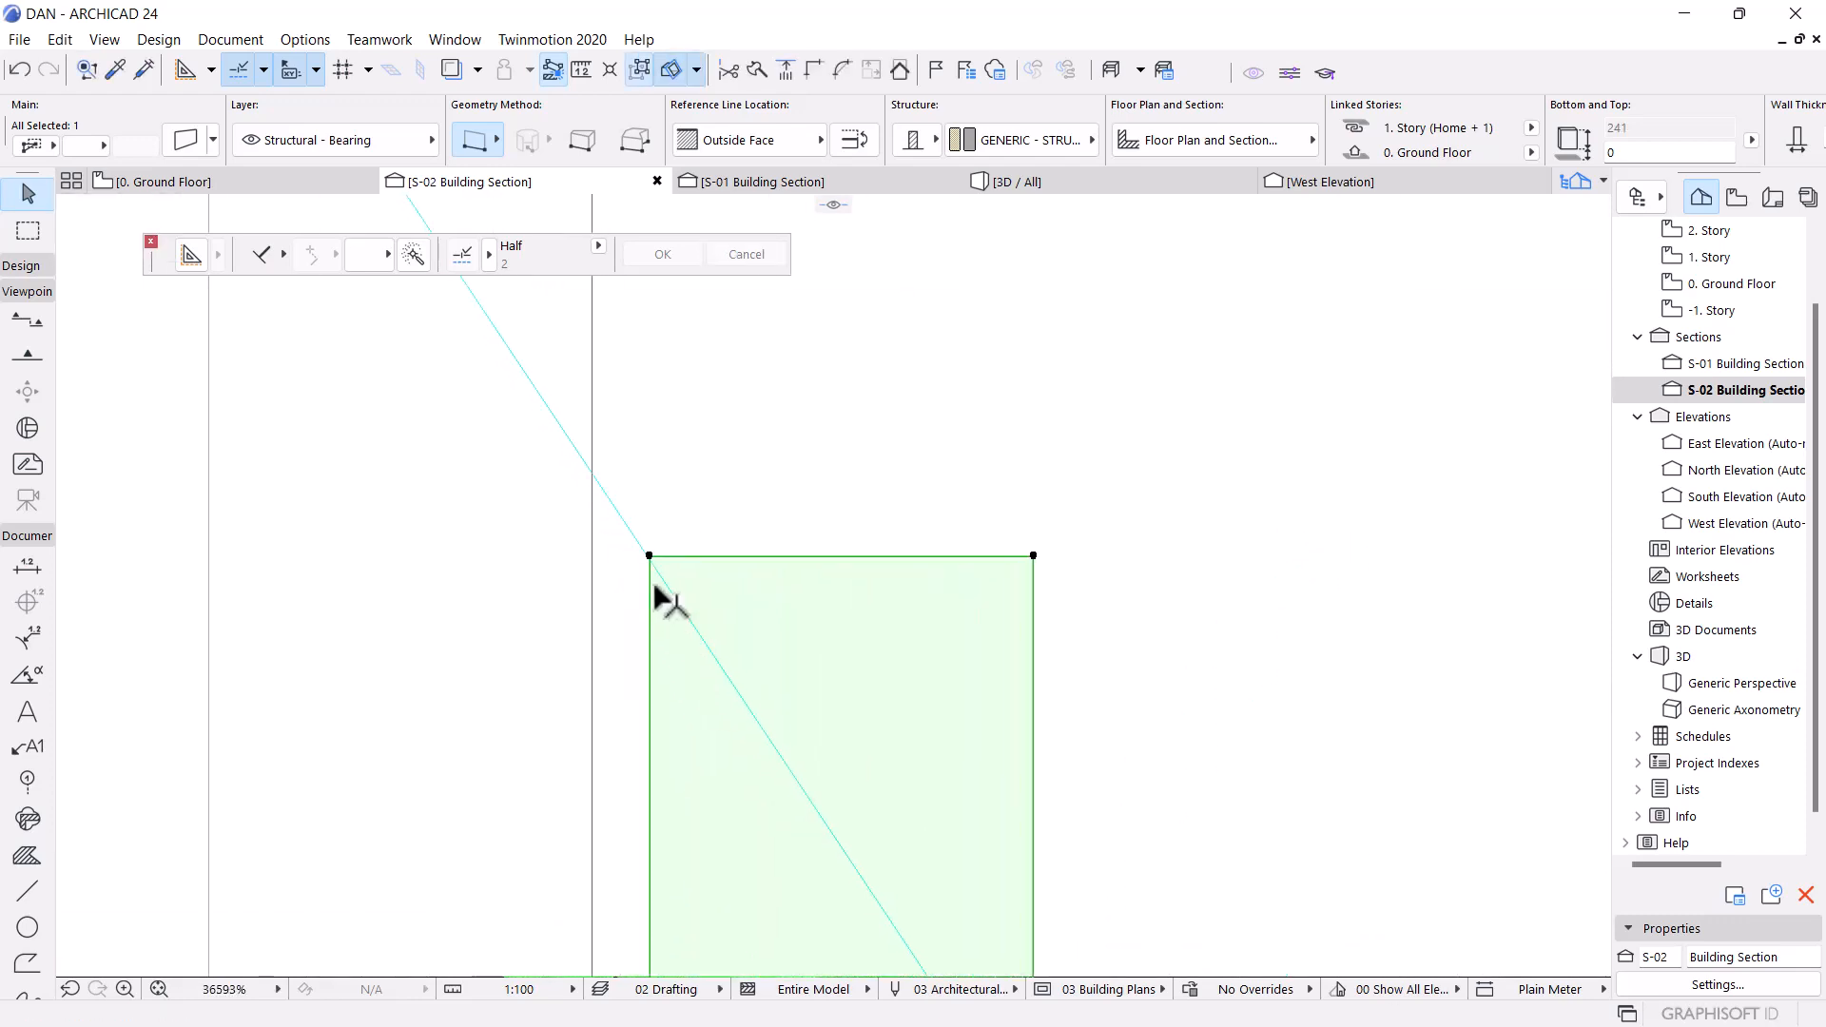
scroll(666, 600, up, 4)
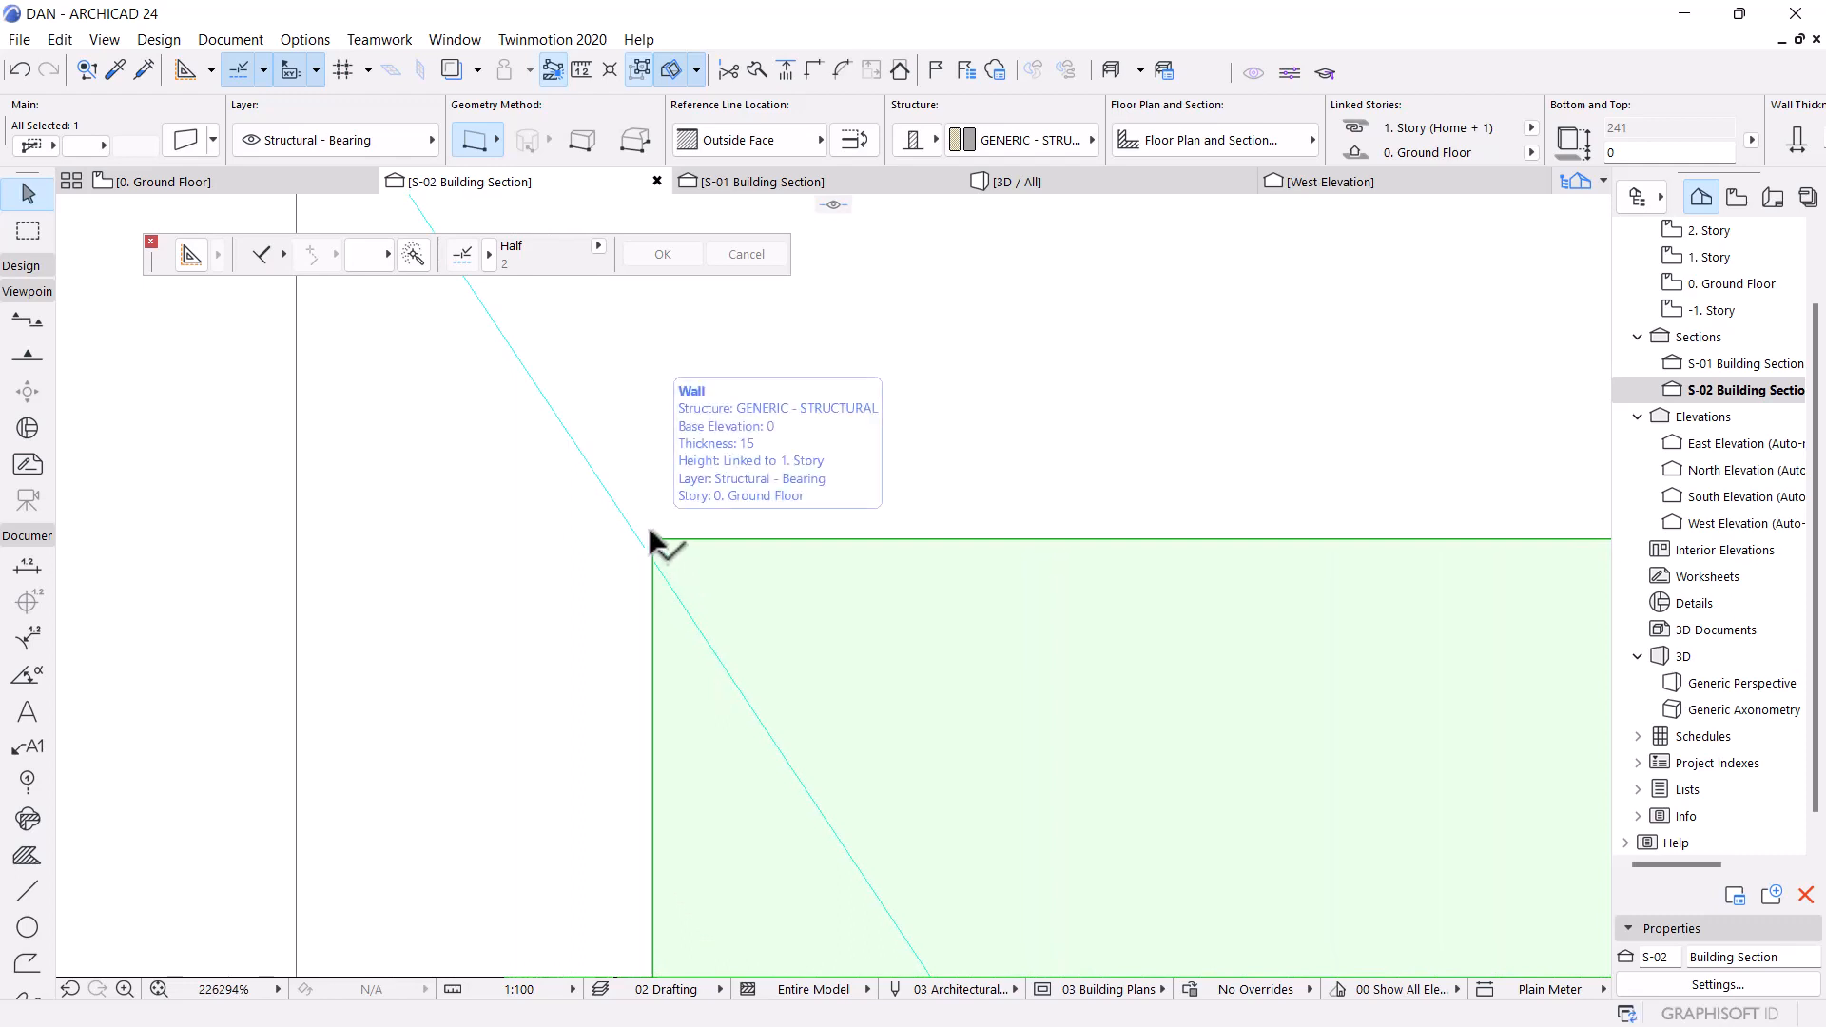
key(Escape)
click(648, 550)
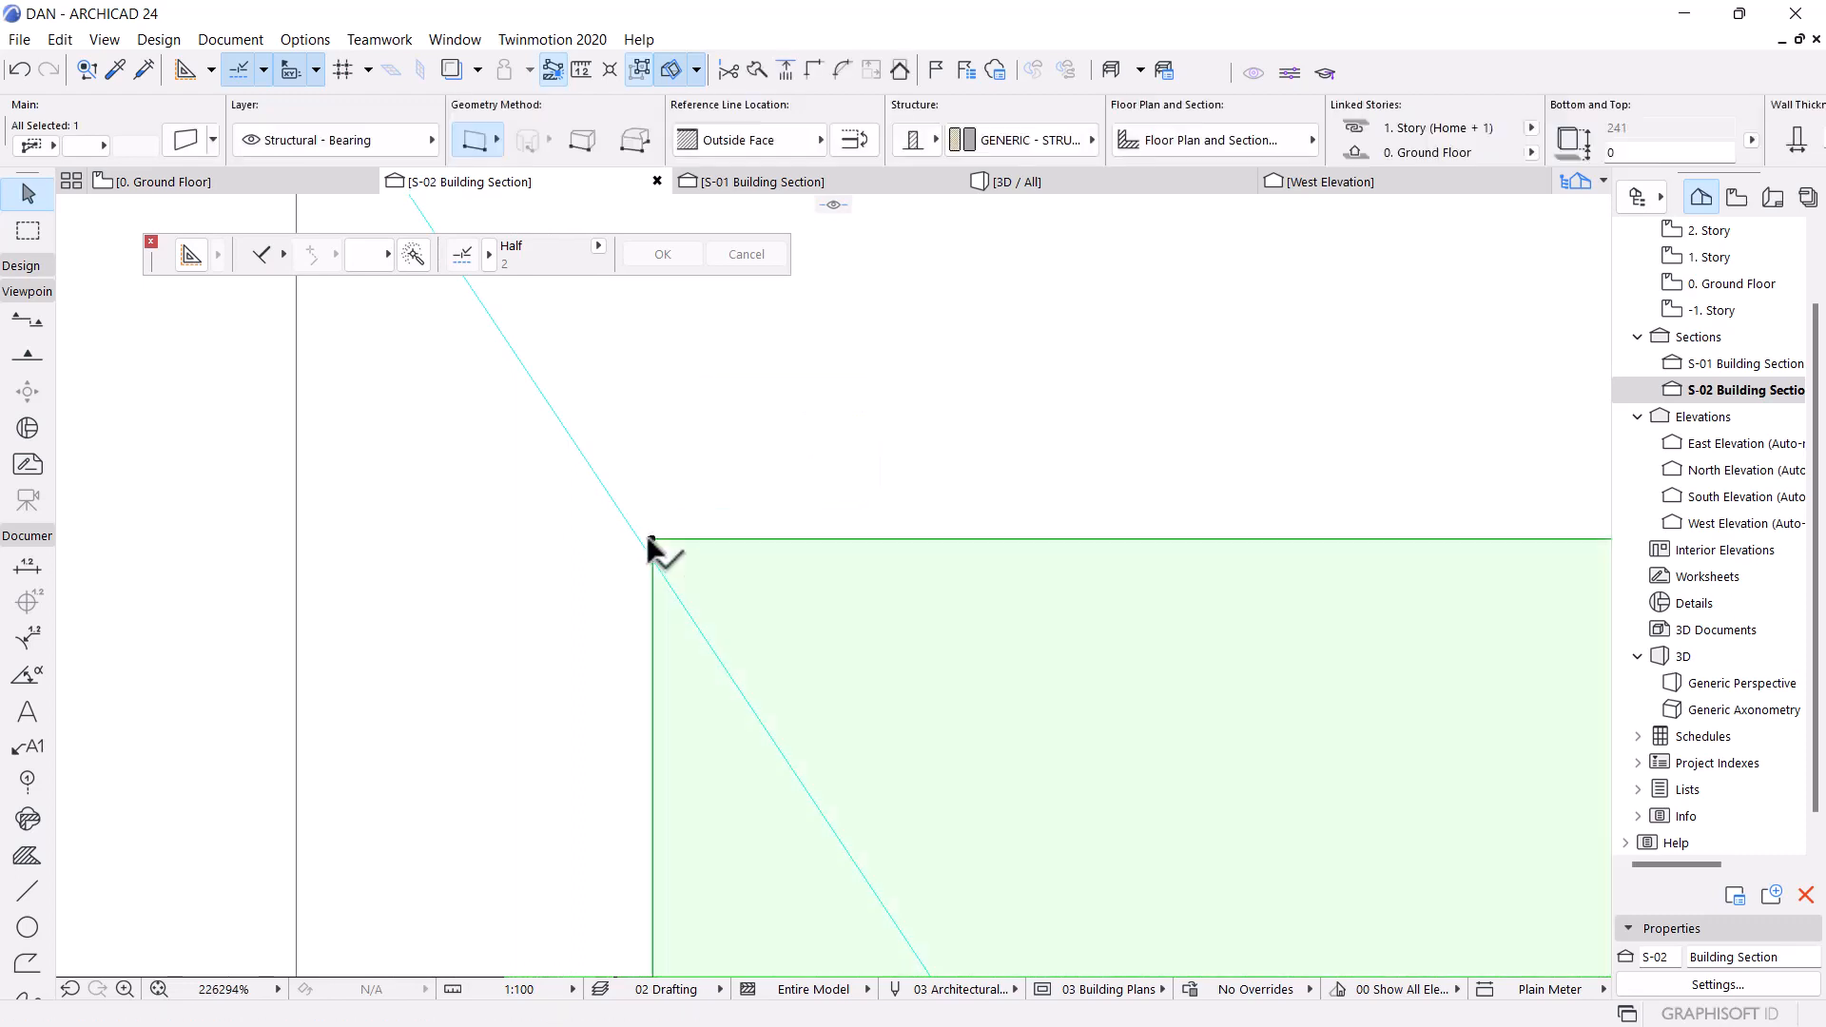
scroll(640, 533, down, 6)
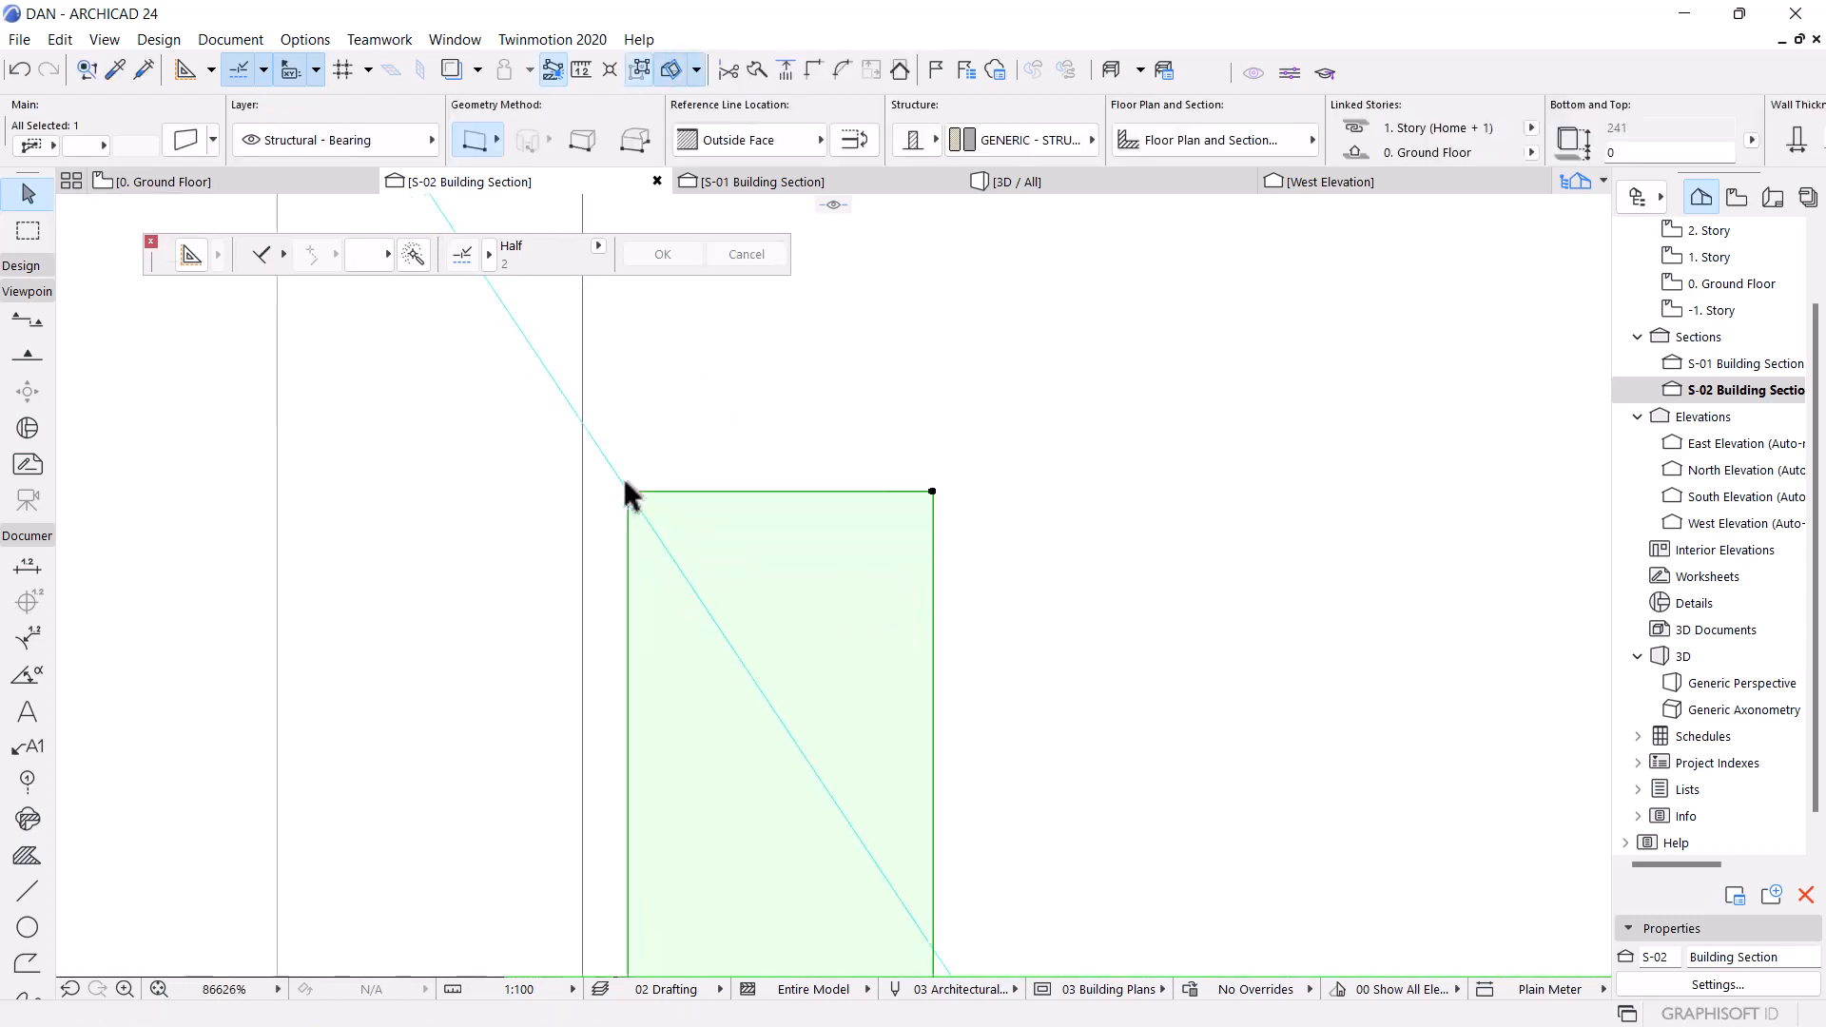
Copy the second wall strip 23 mm to the right, starting from its lower left corner
key(ctrl+d)
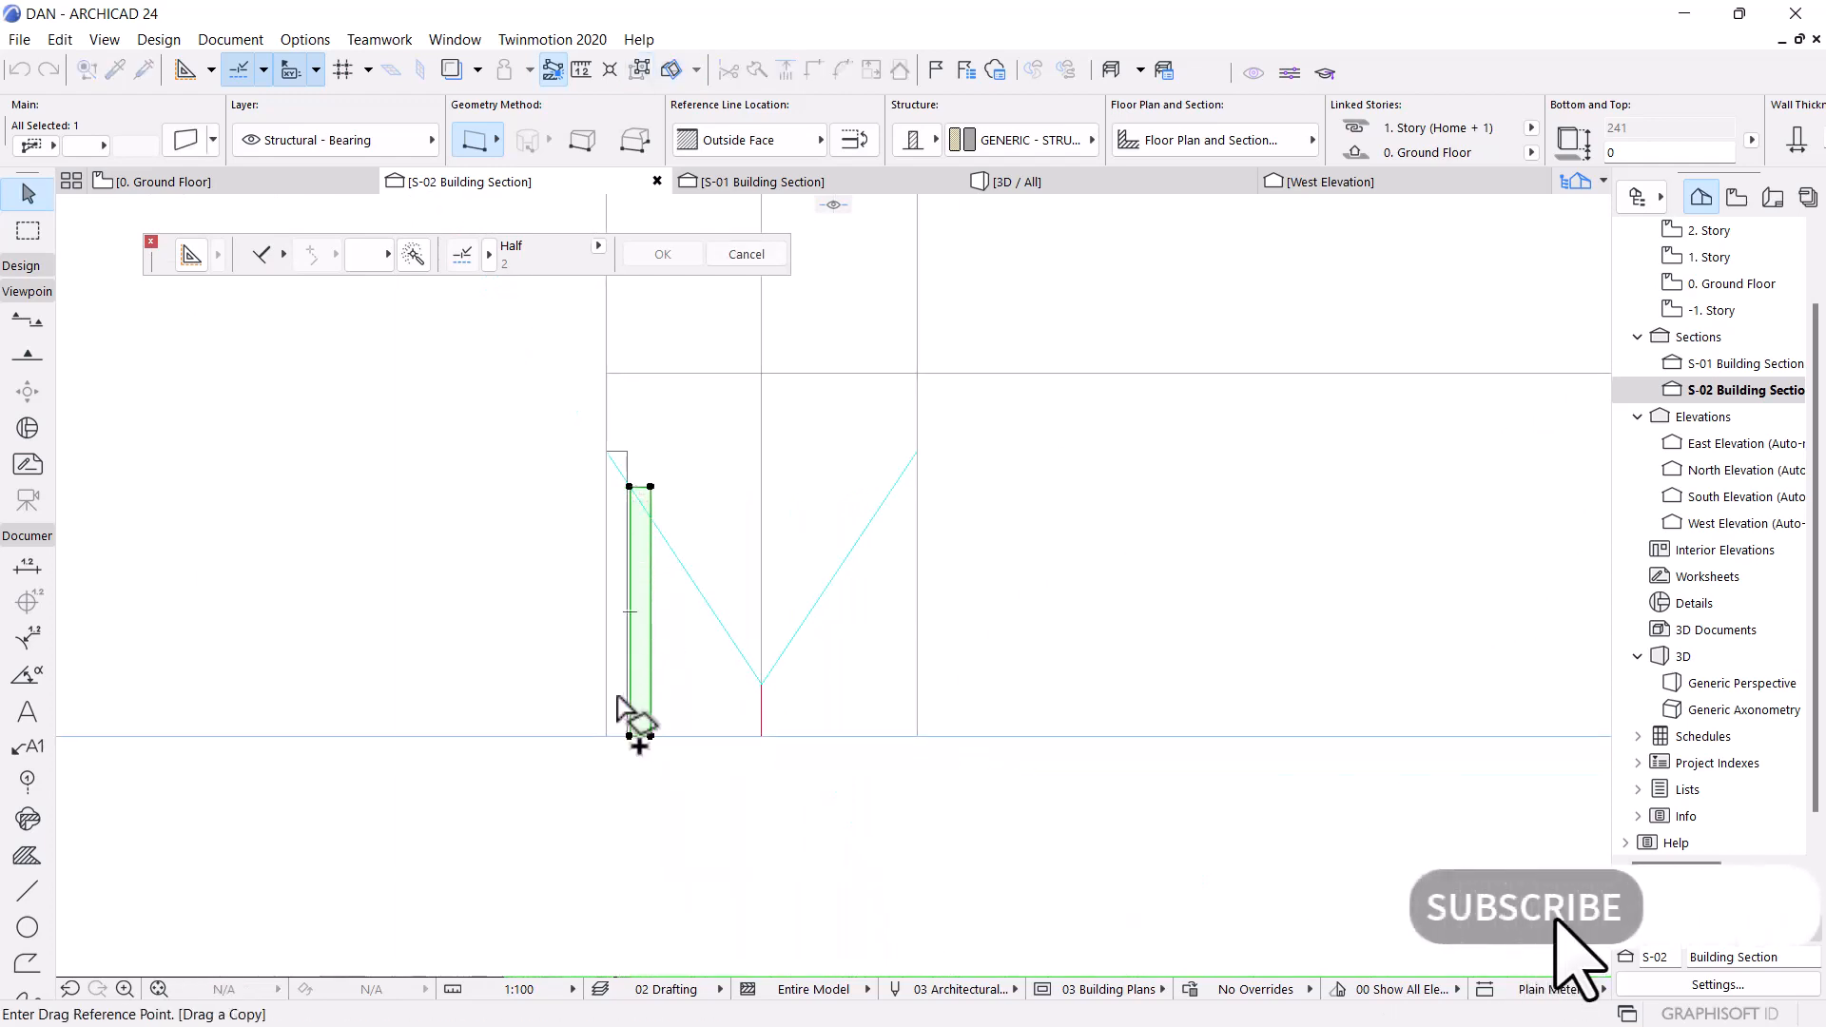
scroll(632, 725, up, 5)
click(688, 714)
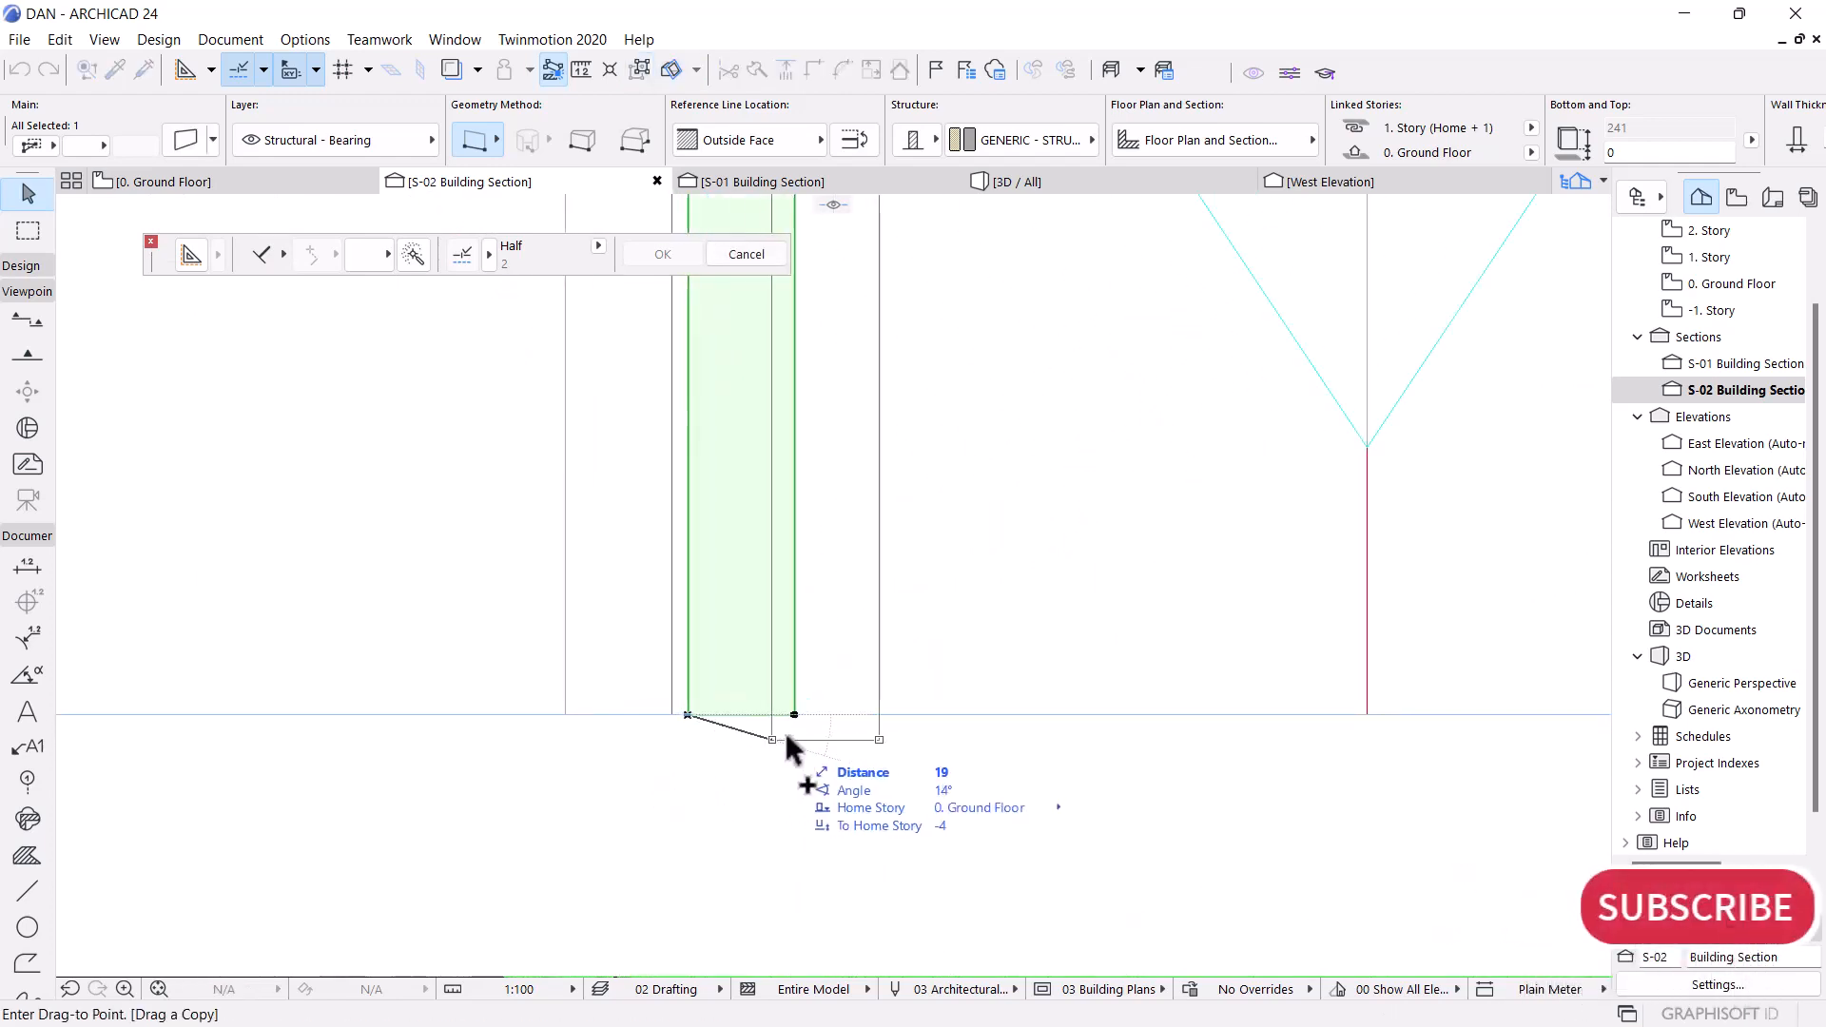
text(23)
key(Return)
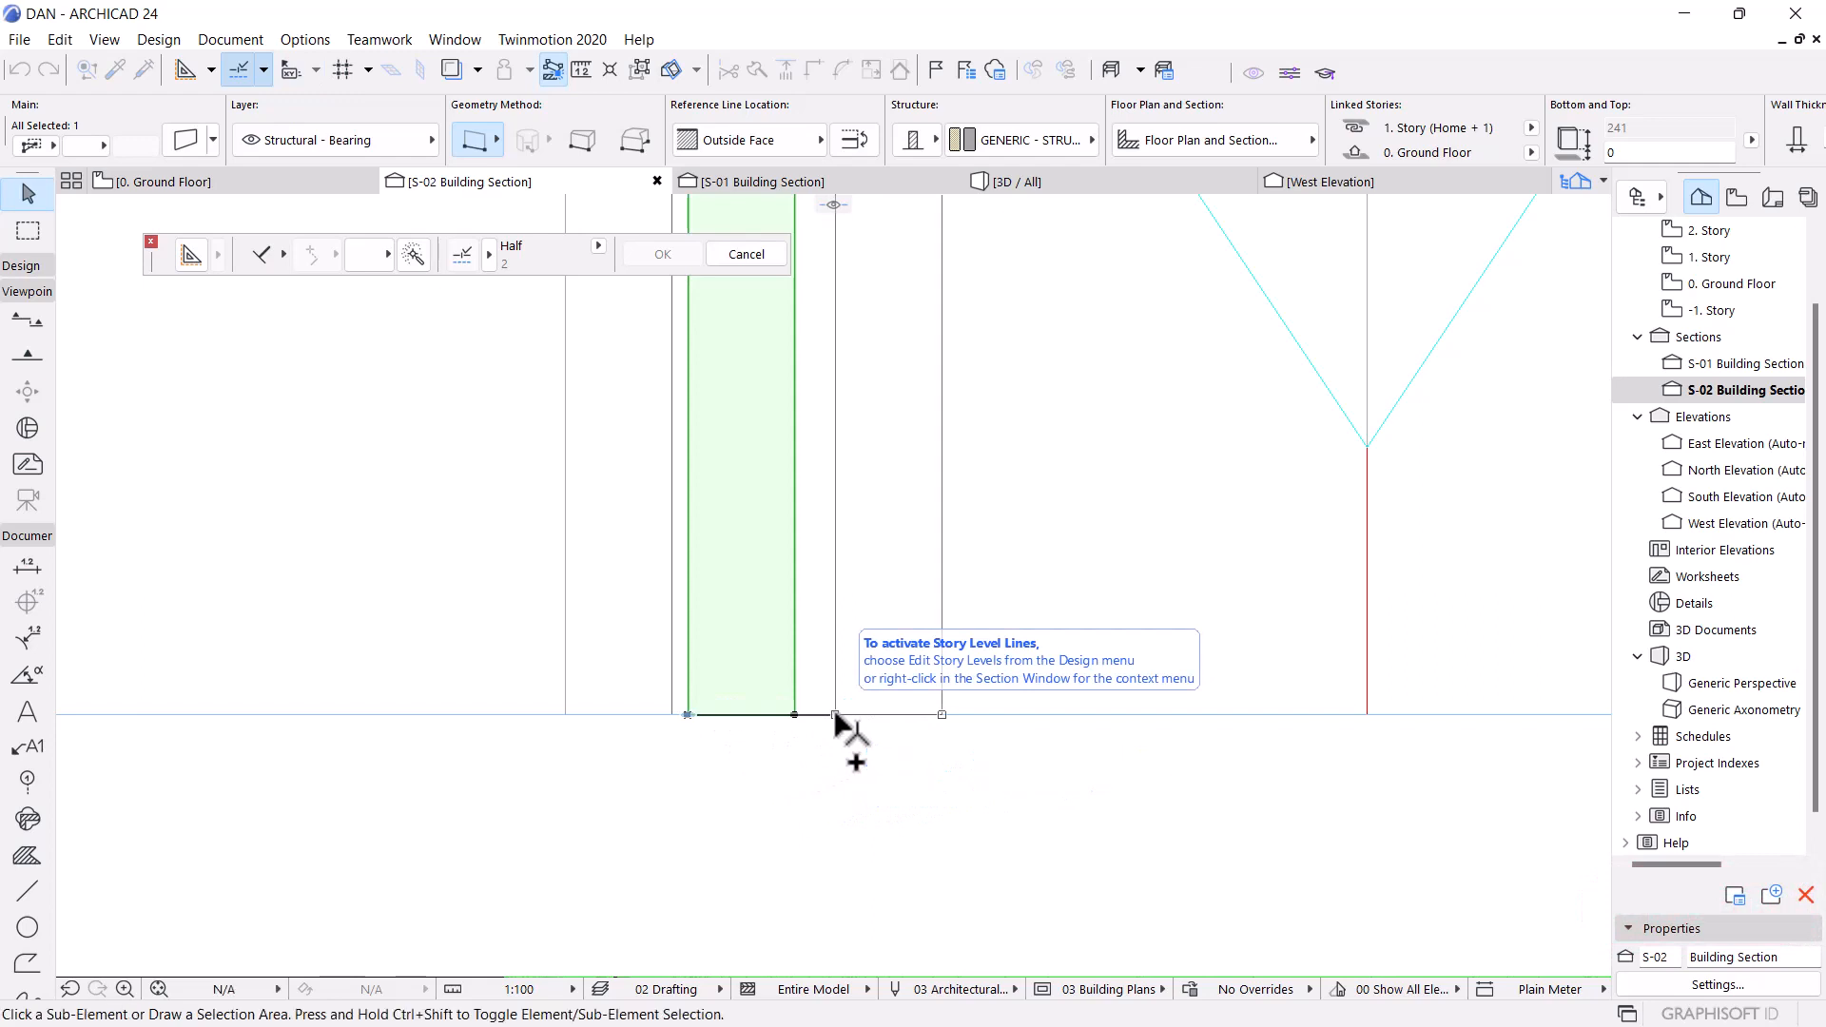
Lower the third wall strip's top to where its left edge meets the cyan diagonal, a height of about 206 mm
scroll(632, 847, down, 3)
scroll(733, 481, down, 3)
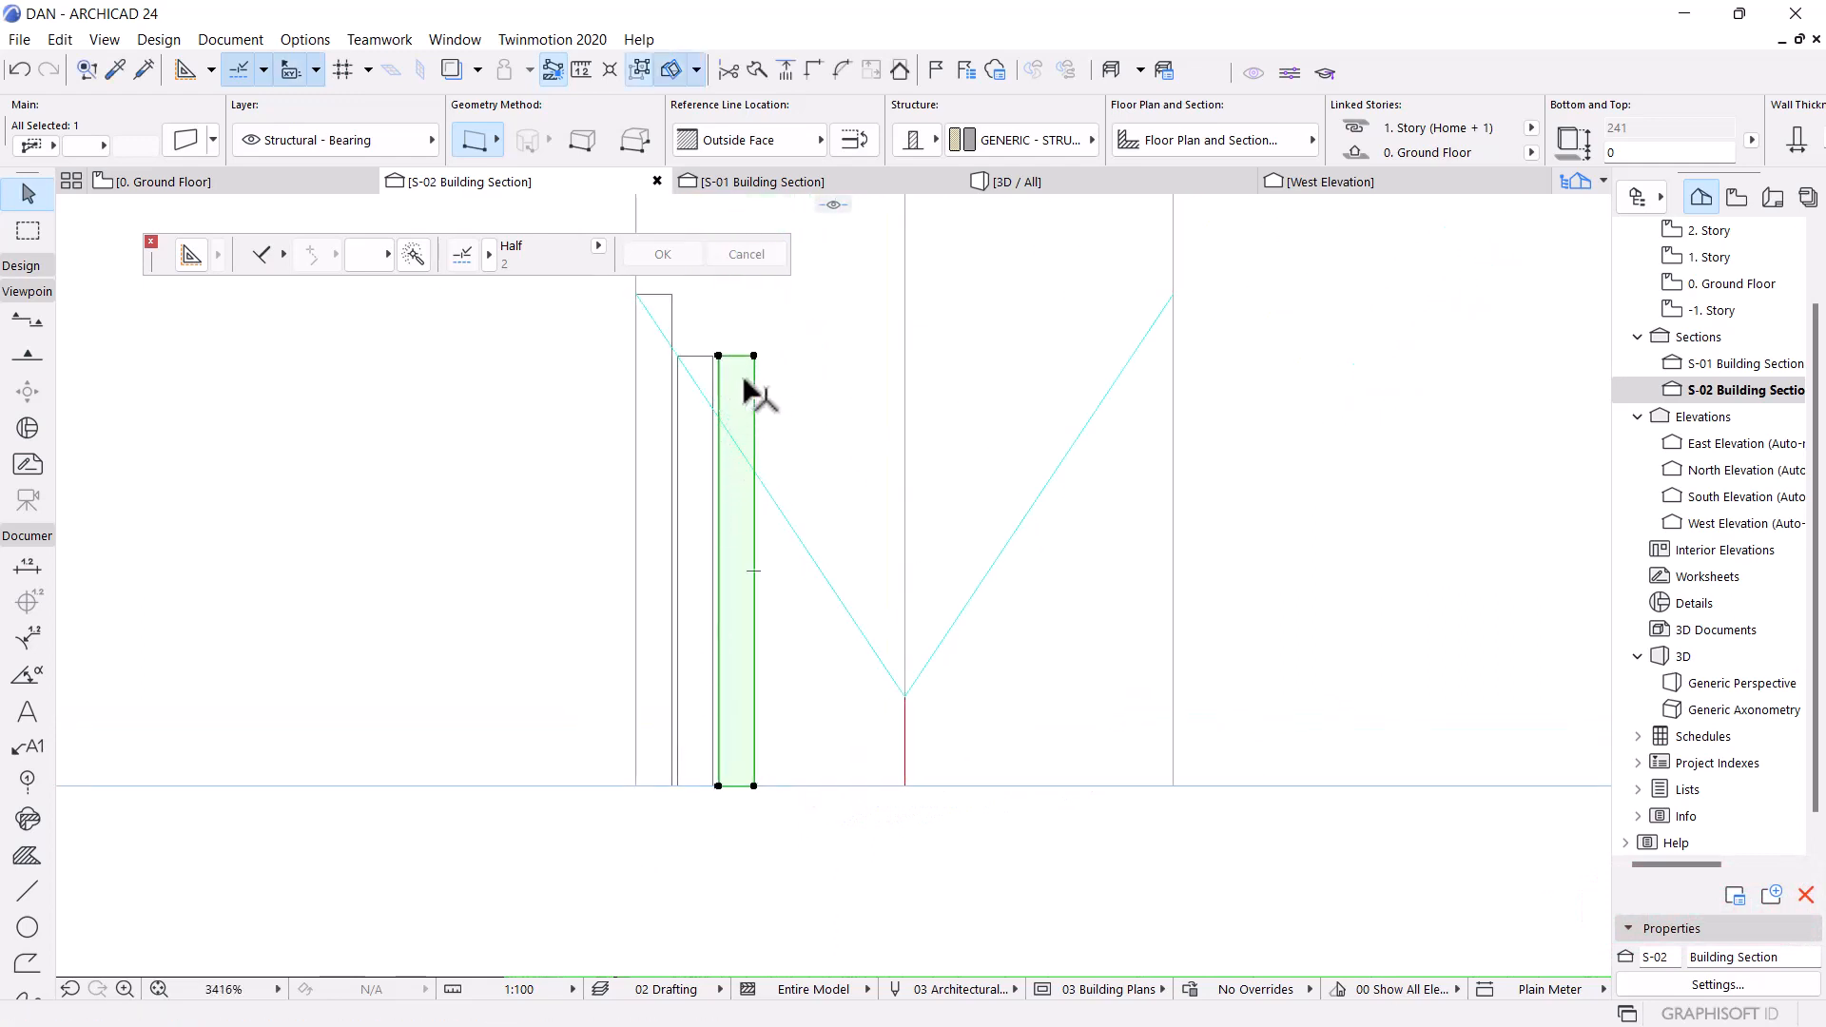
scroll(750, 373, up, 3)
click(689, 341)
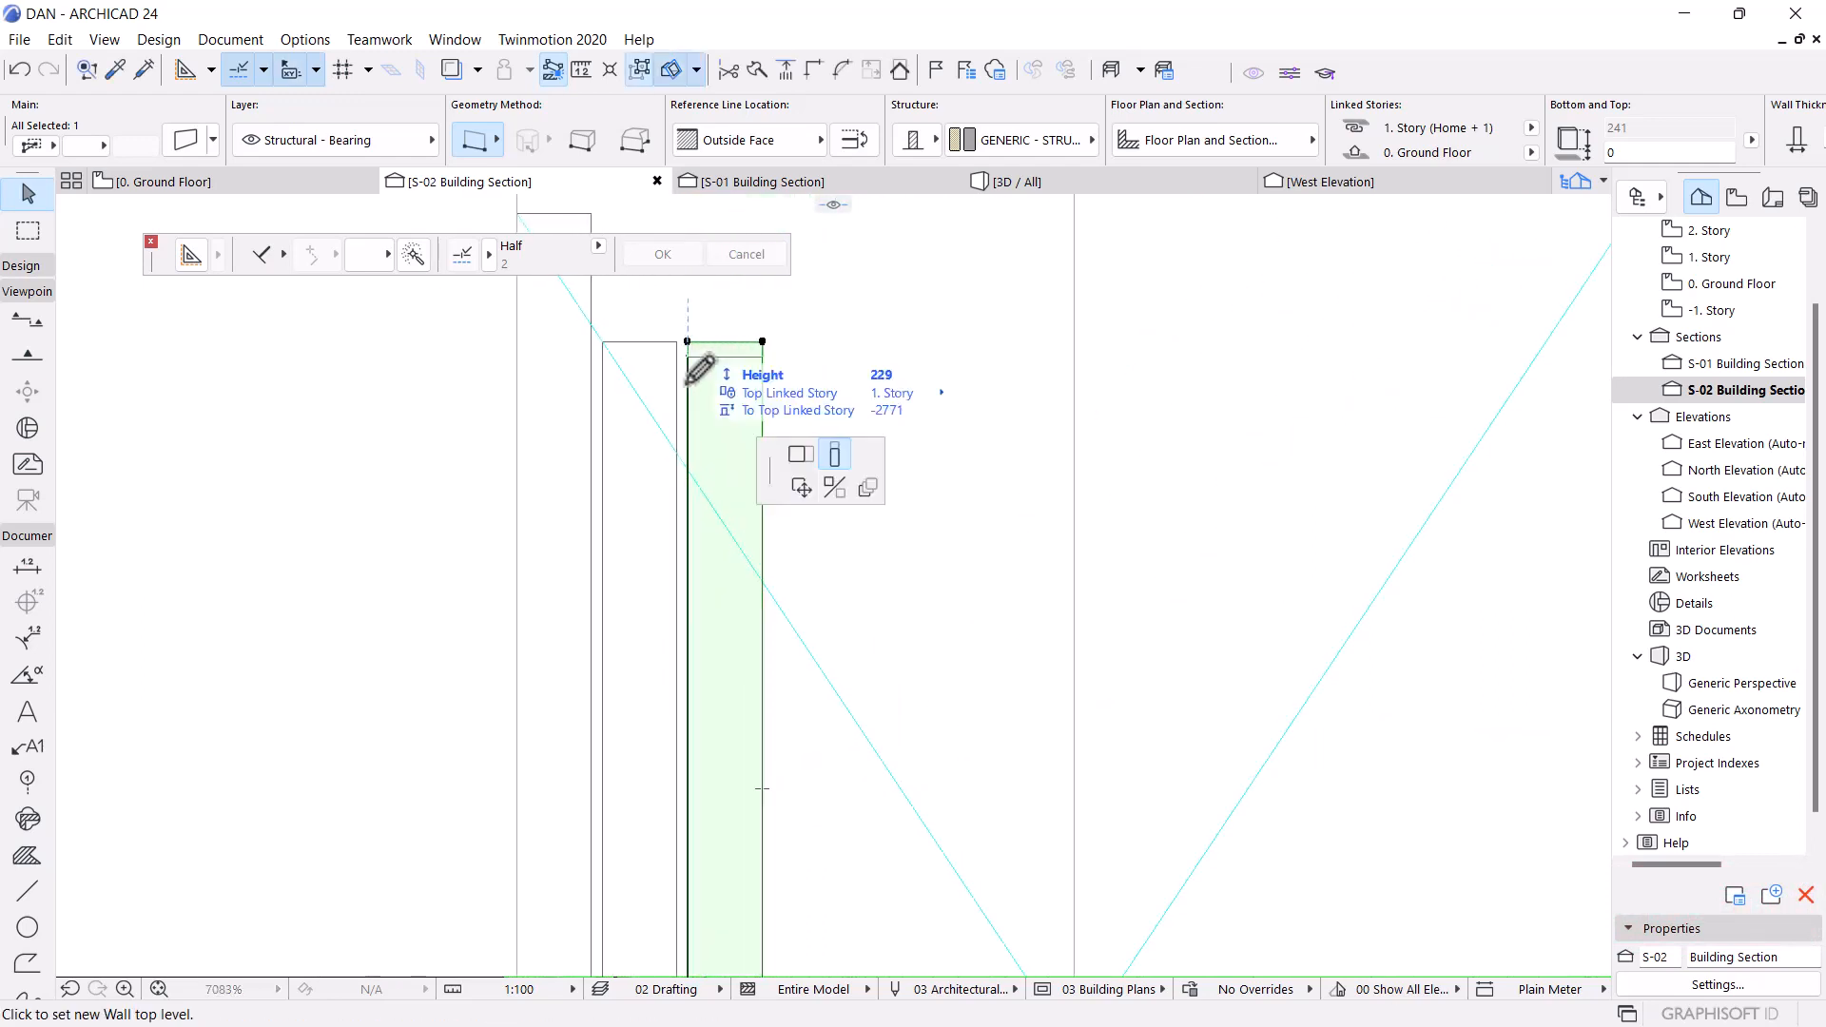
scroll(689, 481, up, 3)
click(690, 444)
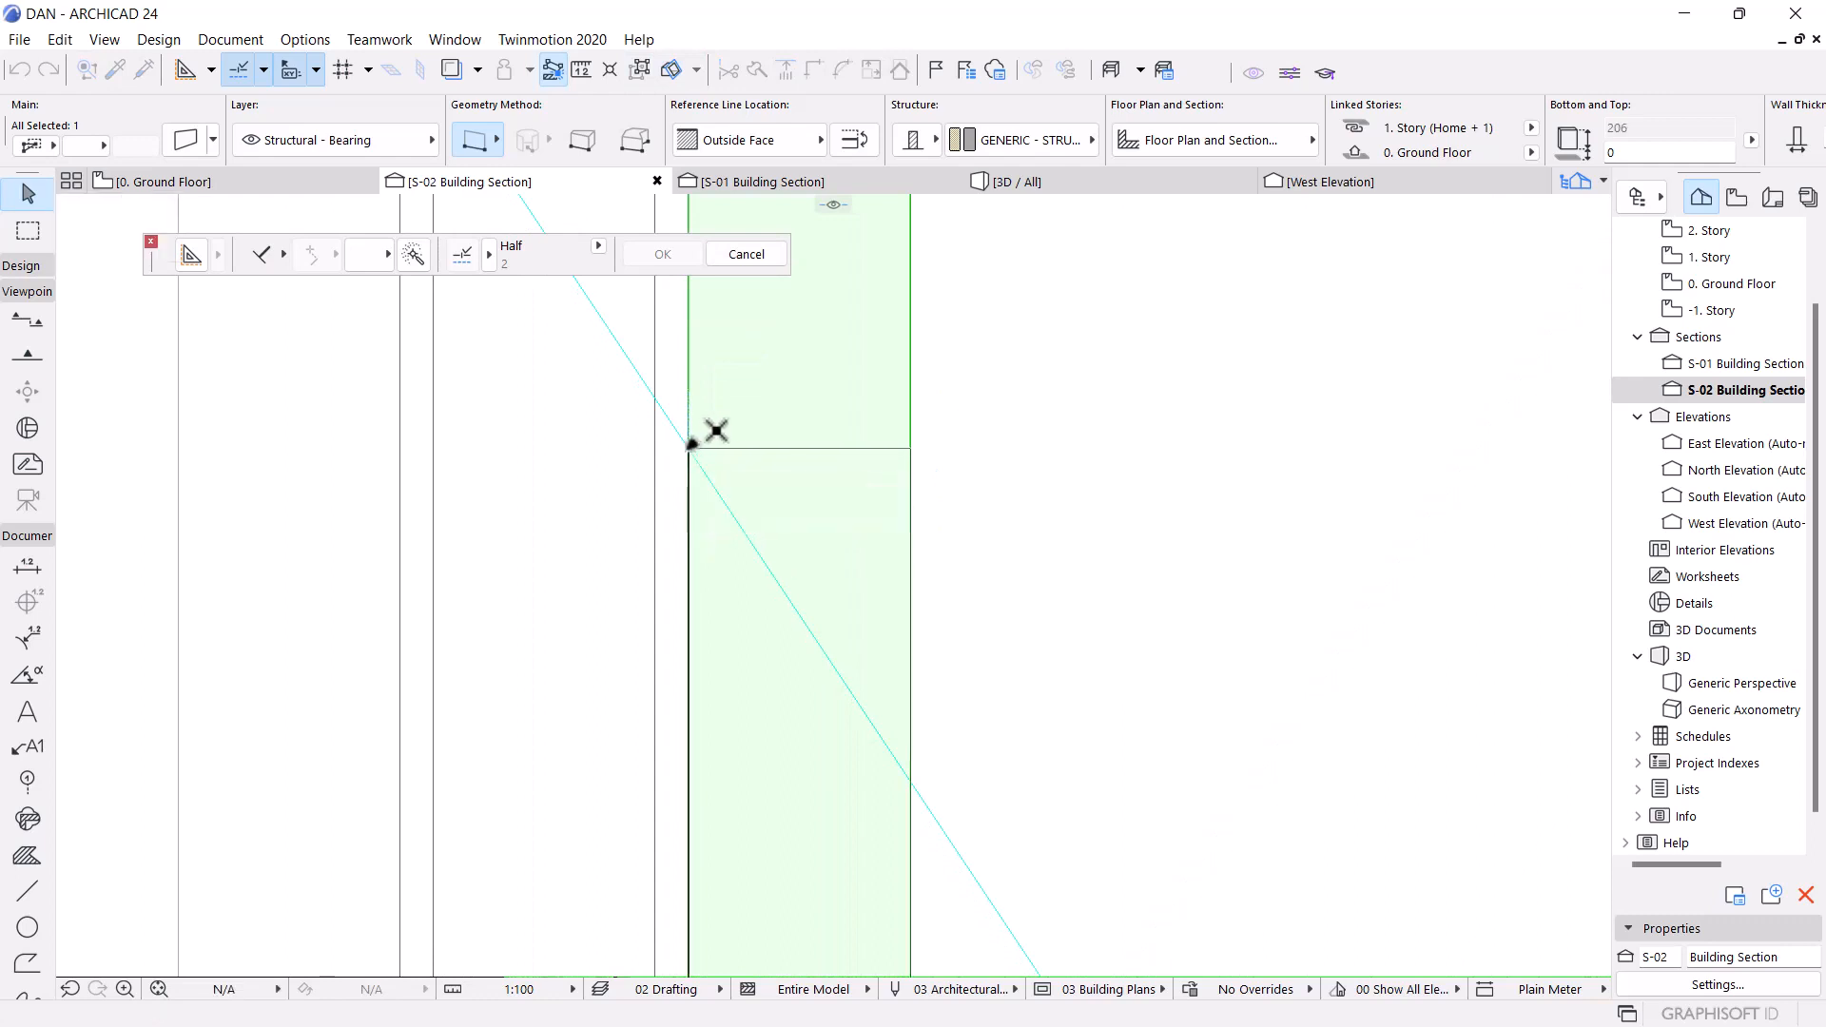
Copy the third wall strip 23 mm to the right along the ground line, starting from its lower left corner
scroll(690, 447, down, 10)
key(ctrl+alt+d)
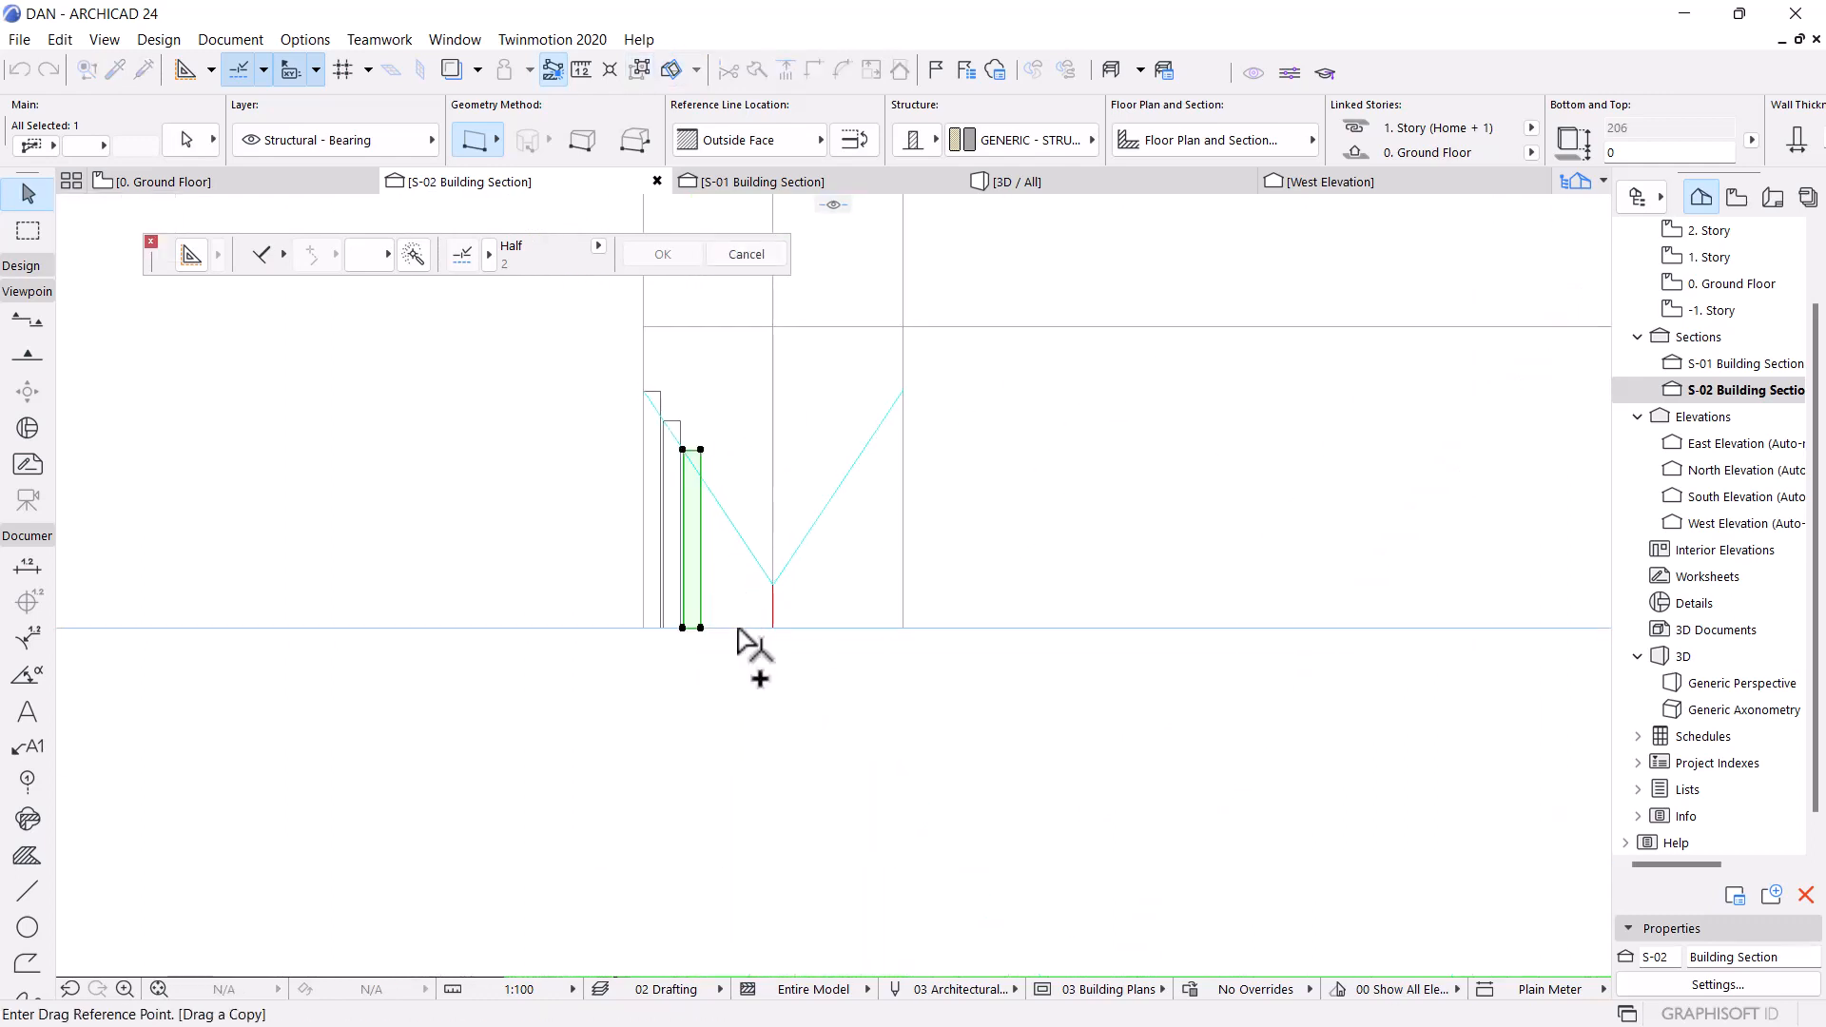
scroll(681, 624, up, 5)
click(610, 625)
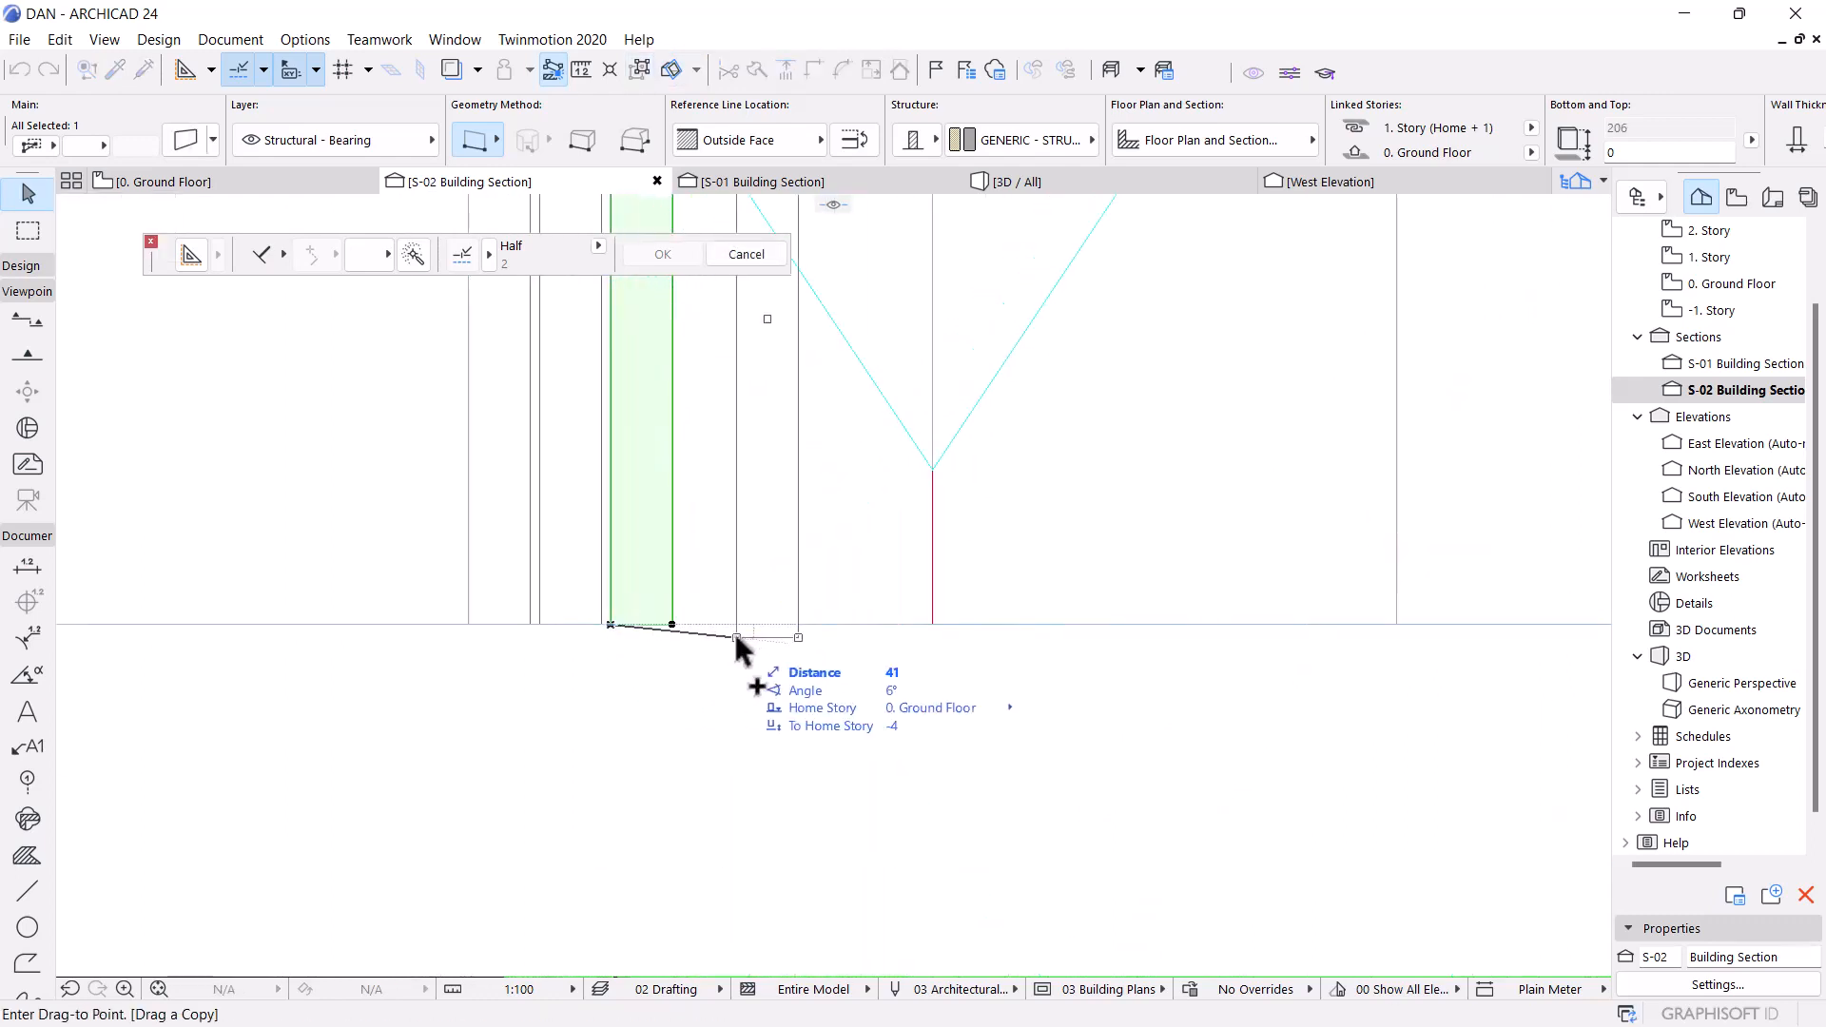
text(23)
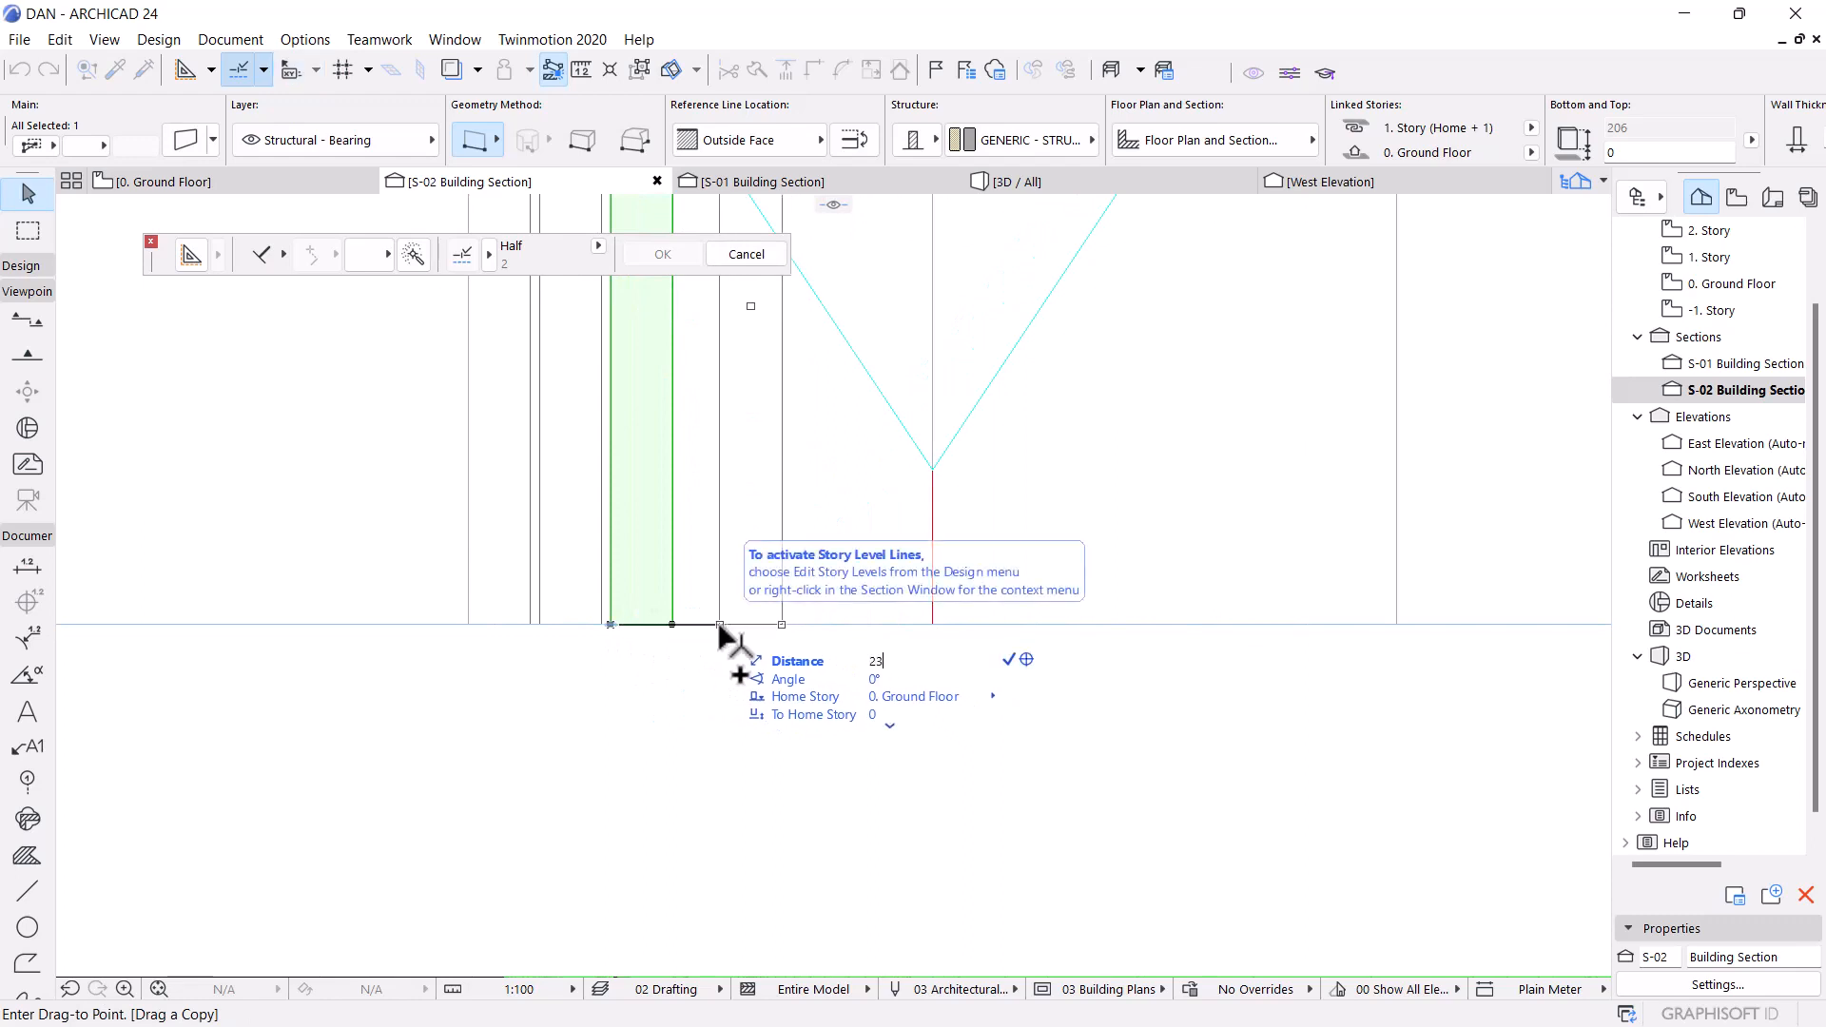
key(Return)
Lower the fourth wall strip's top to where its left edge meets the cyan diagonal, a height of about 172 mm
scroll(670, 656, down, 5)
scroll(649, 375, up, 4)
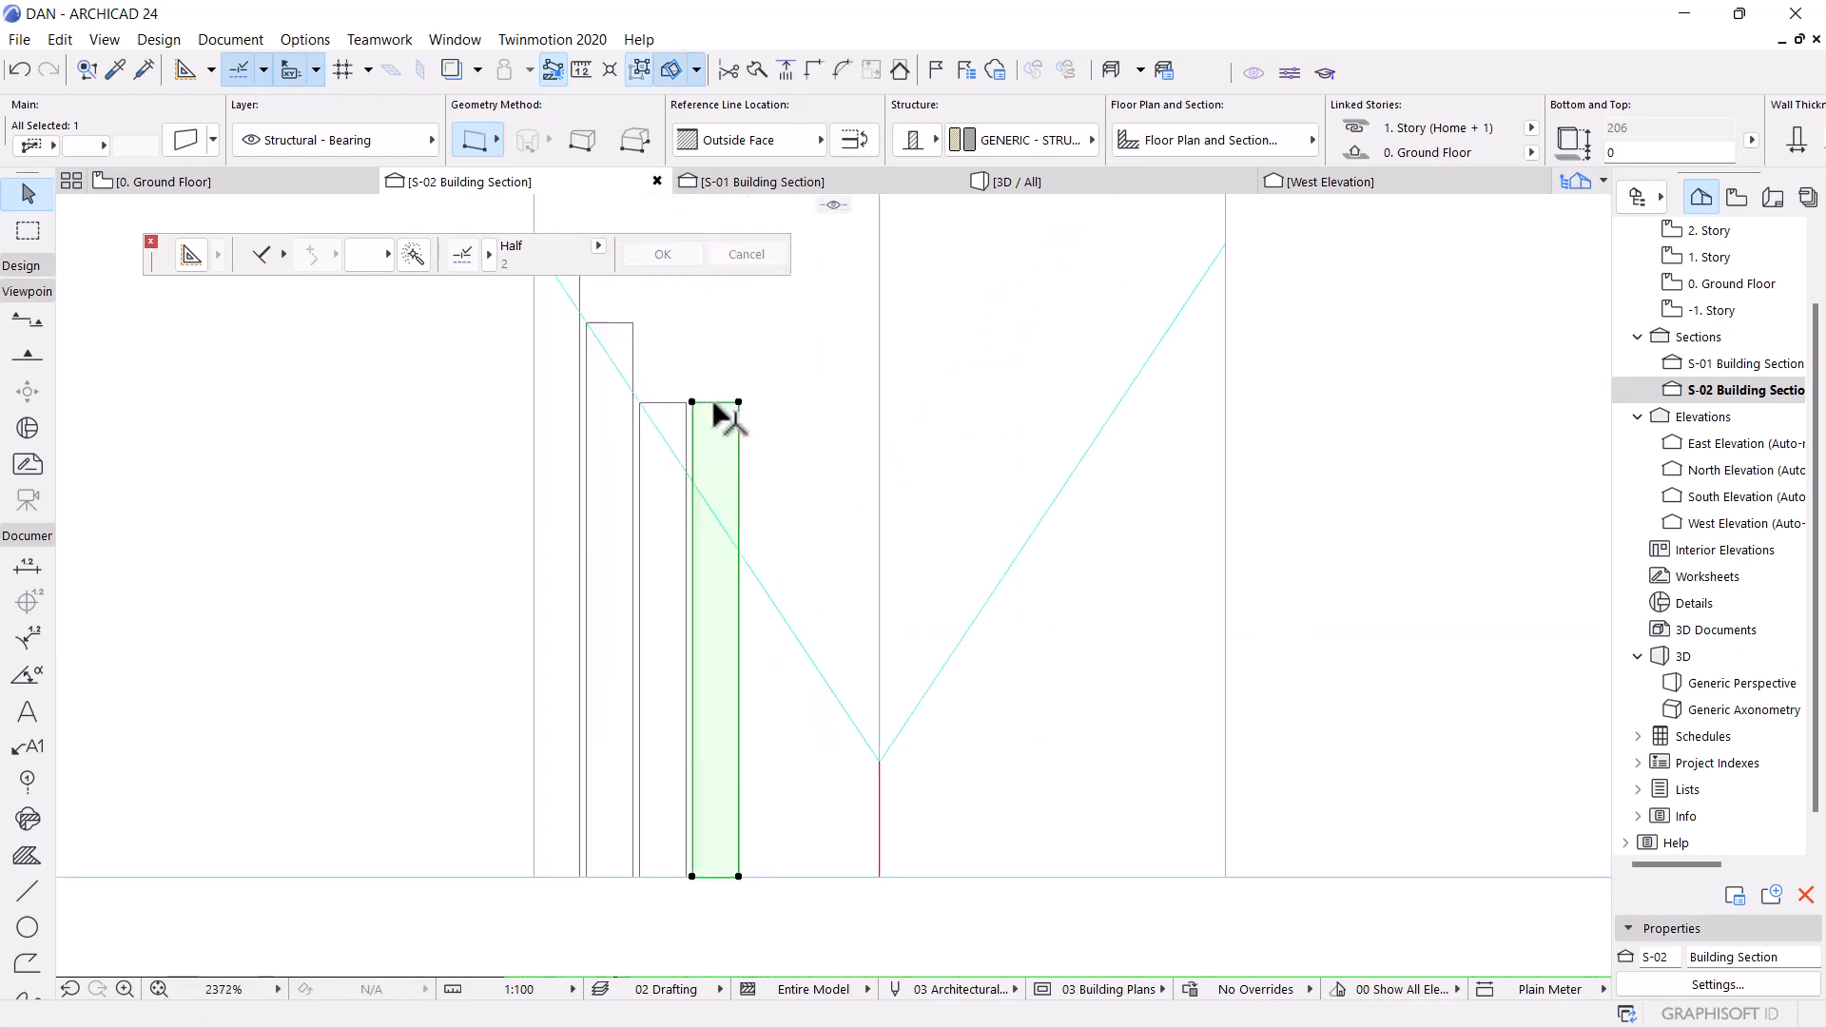
click(692, 404)
scroll(705, 443, up, 3)
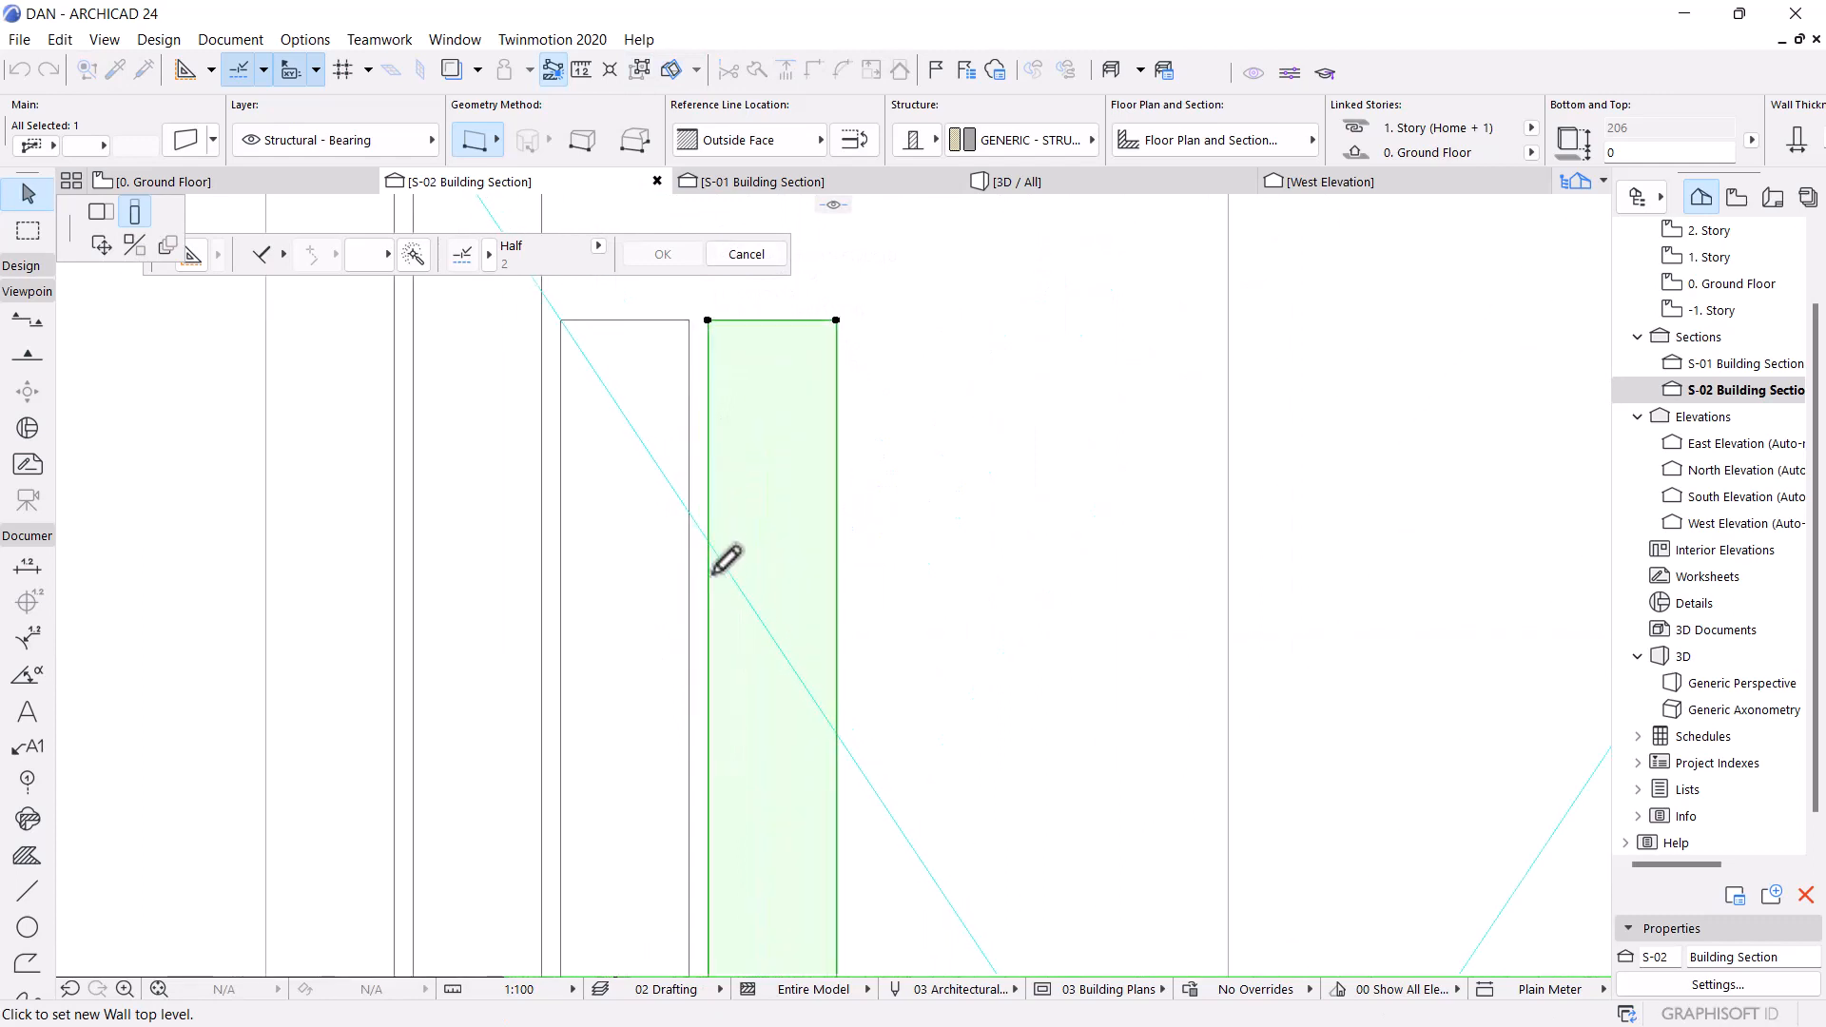
scroll(711, 542, up, 5)
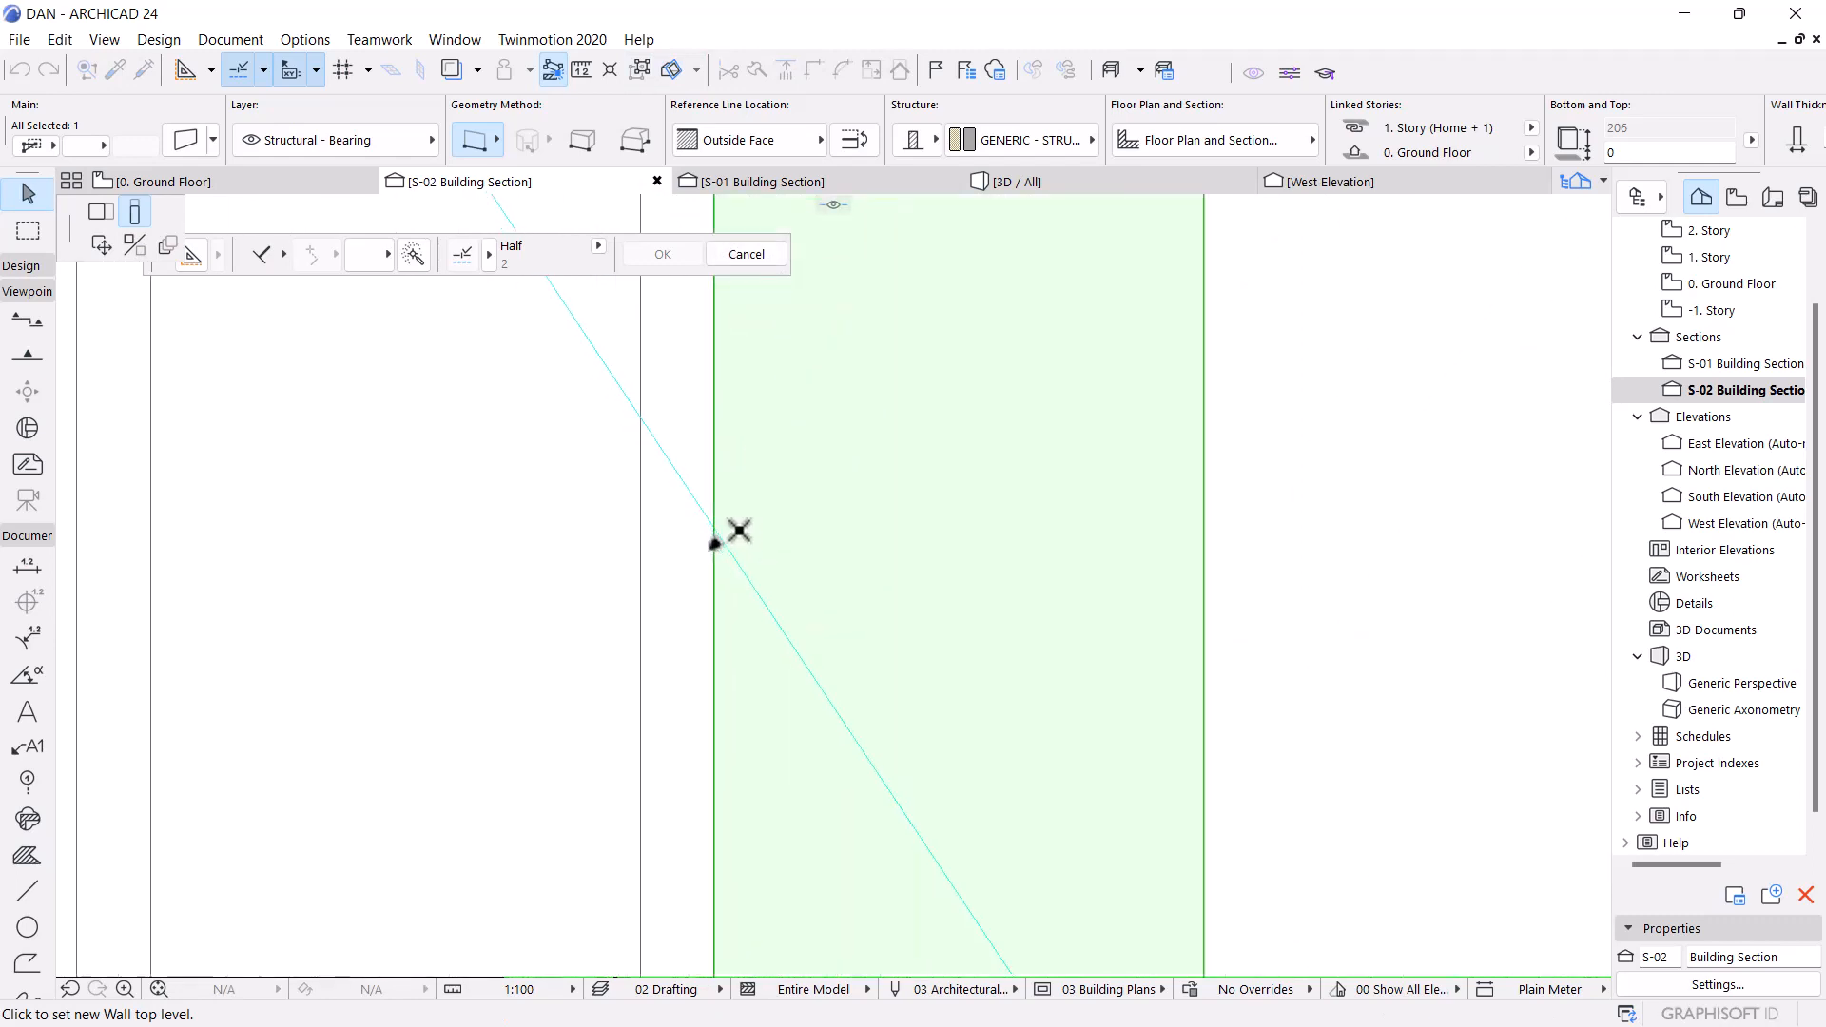
click(752, 458)
Copy the fourth wall strip 23 mm to the right along the ground line, starting from its lower left corner
scroll(671, 489, down, 6)
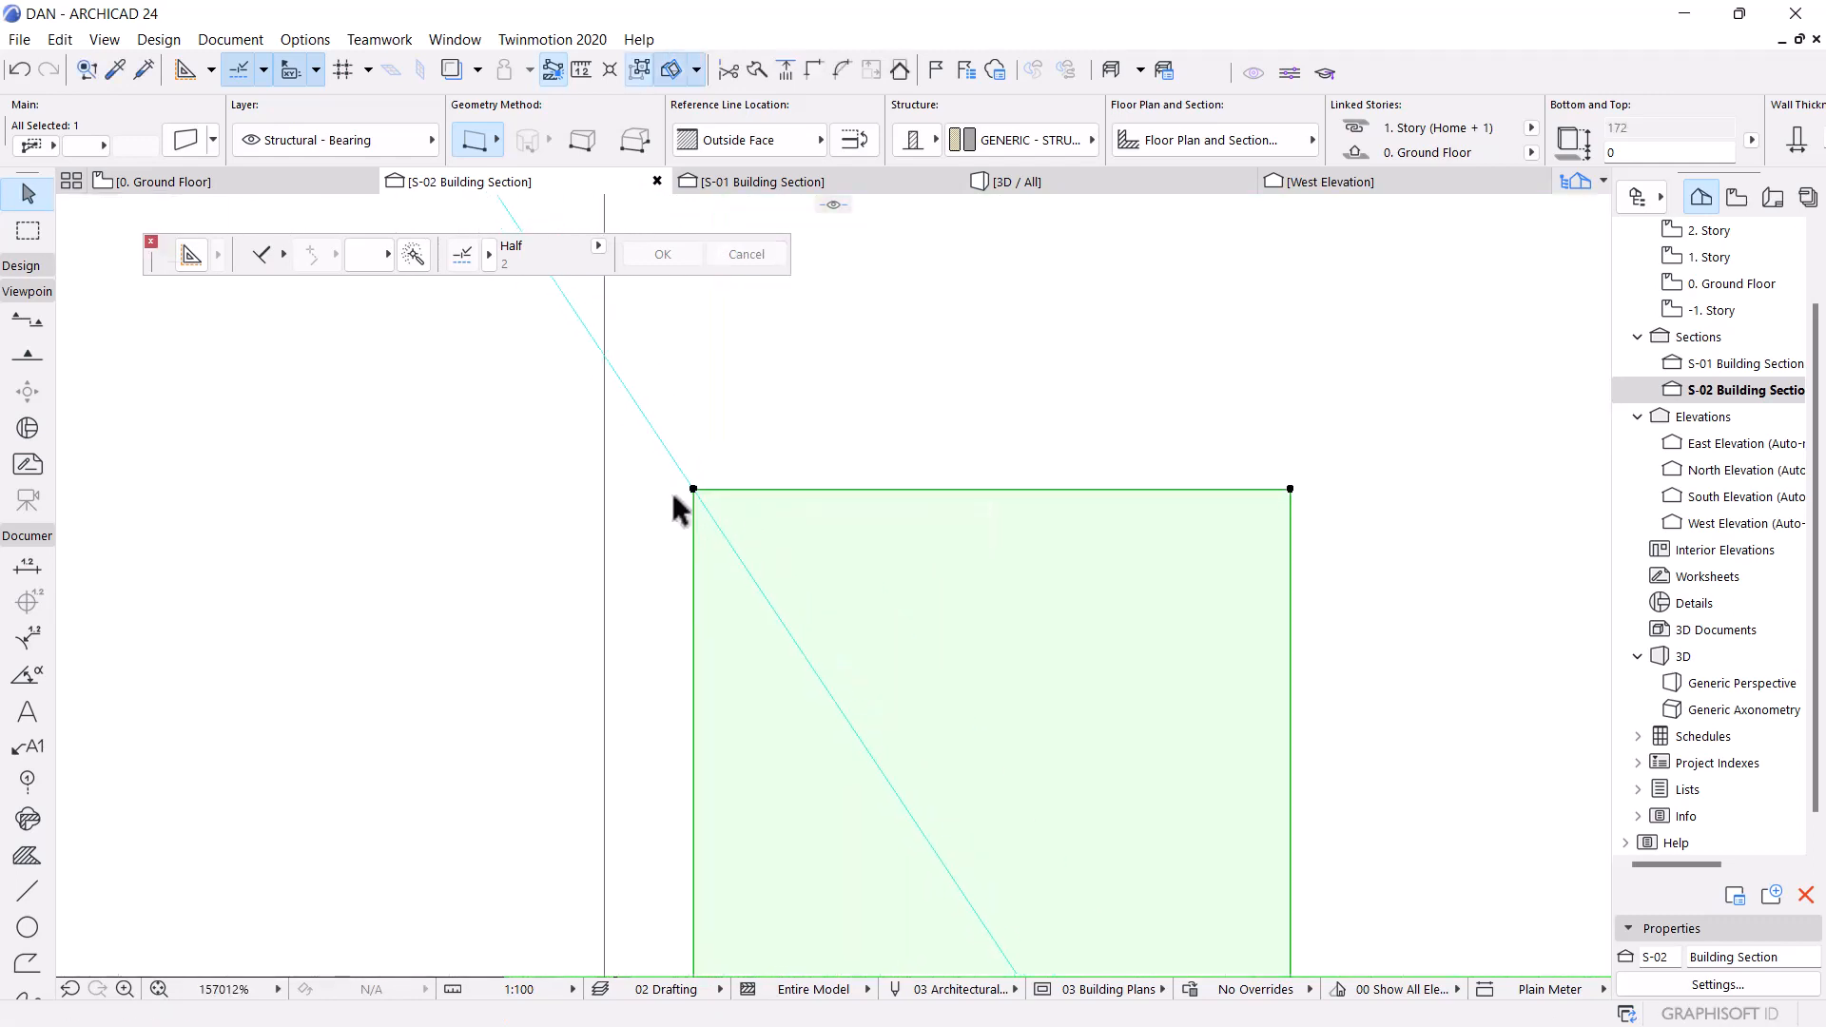
key(ctrl+shift+d)
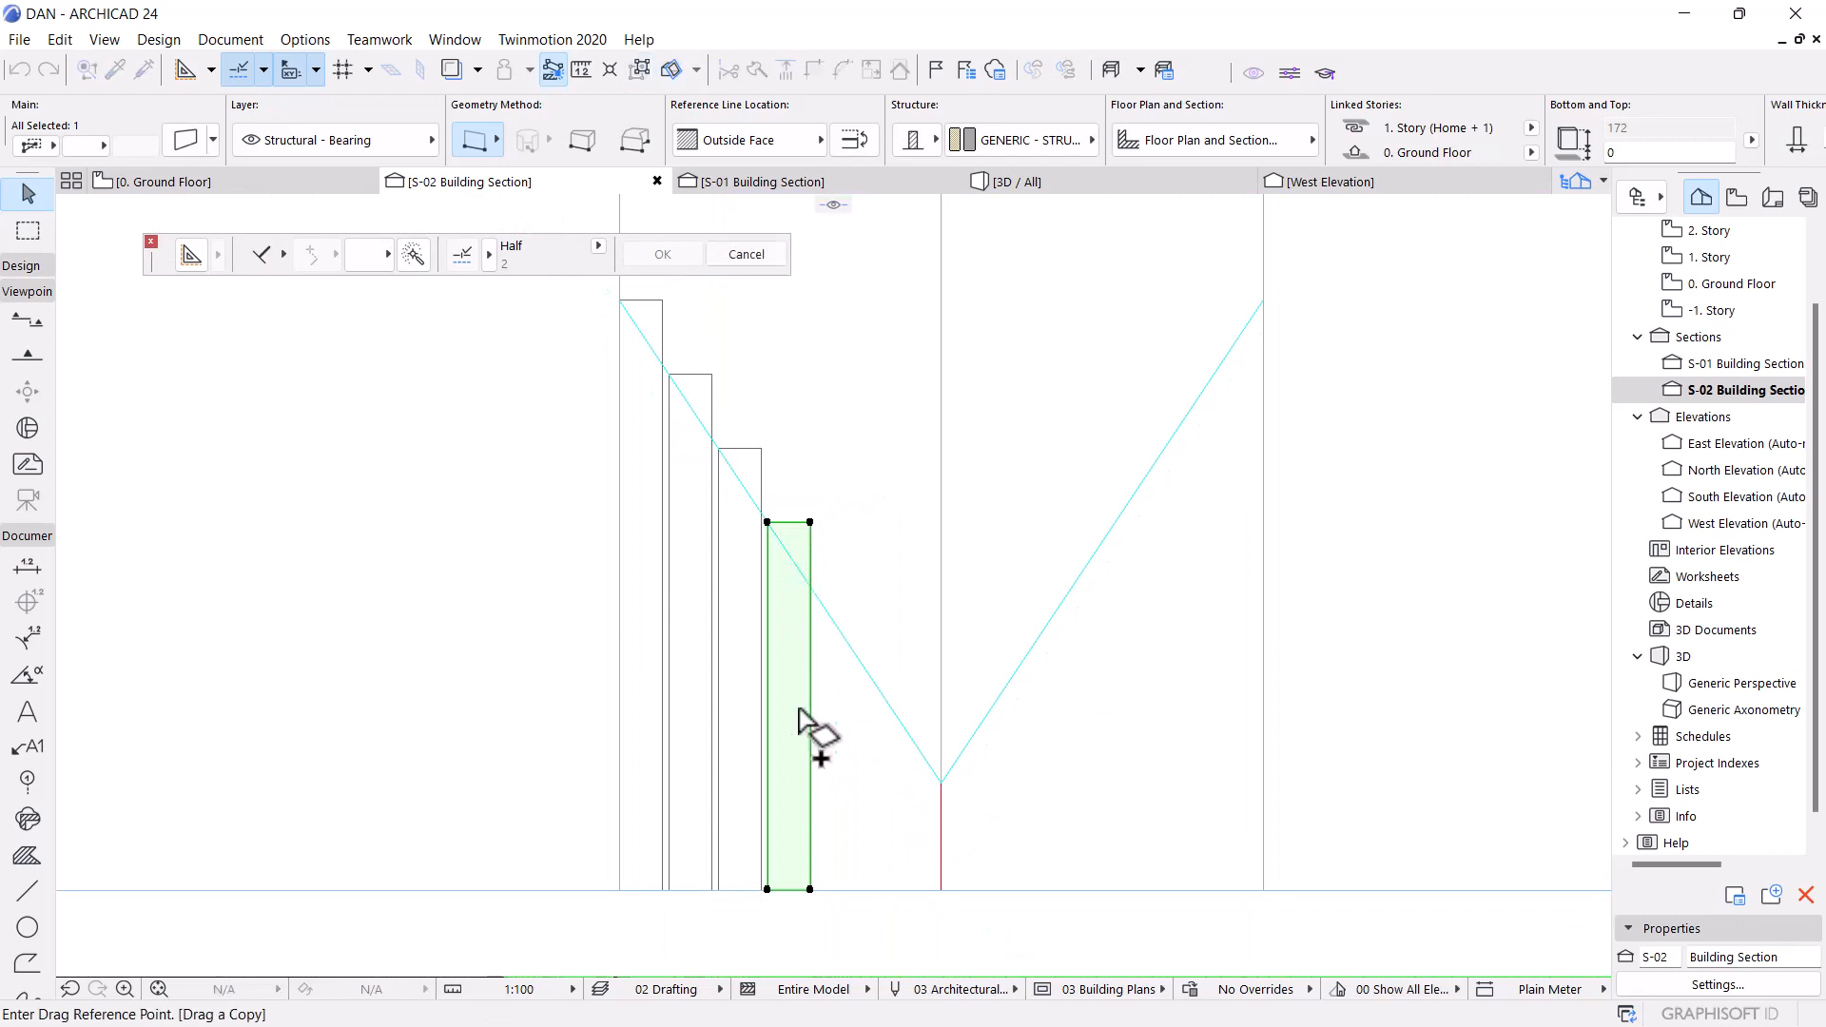
scroll(806, 803, up, 3)
scroll(761, 761, down, 4)
scroll(750, 921, up, 6)
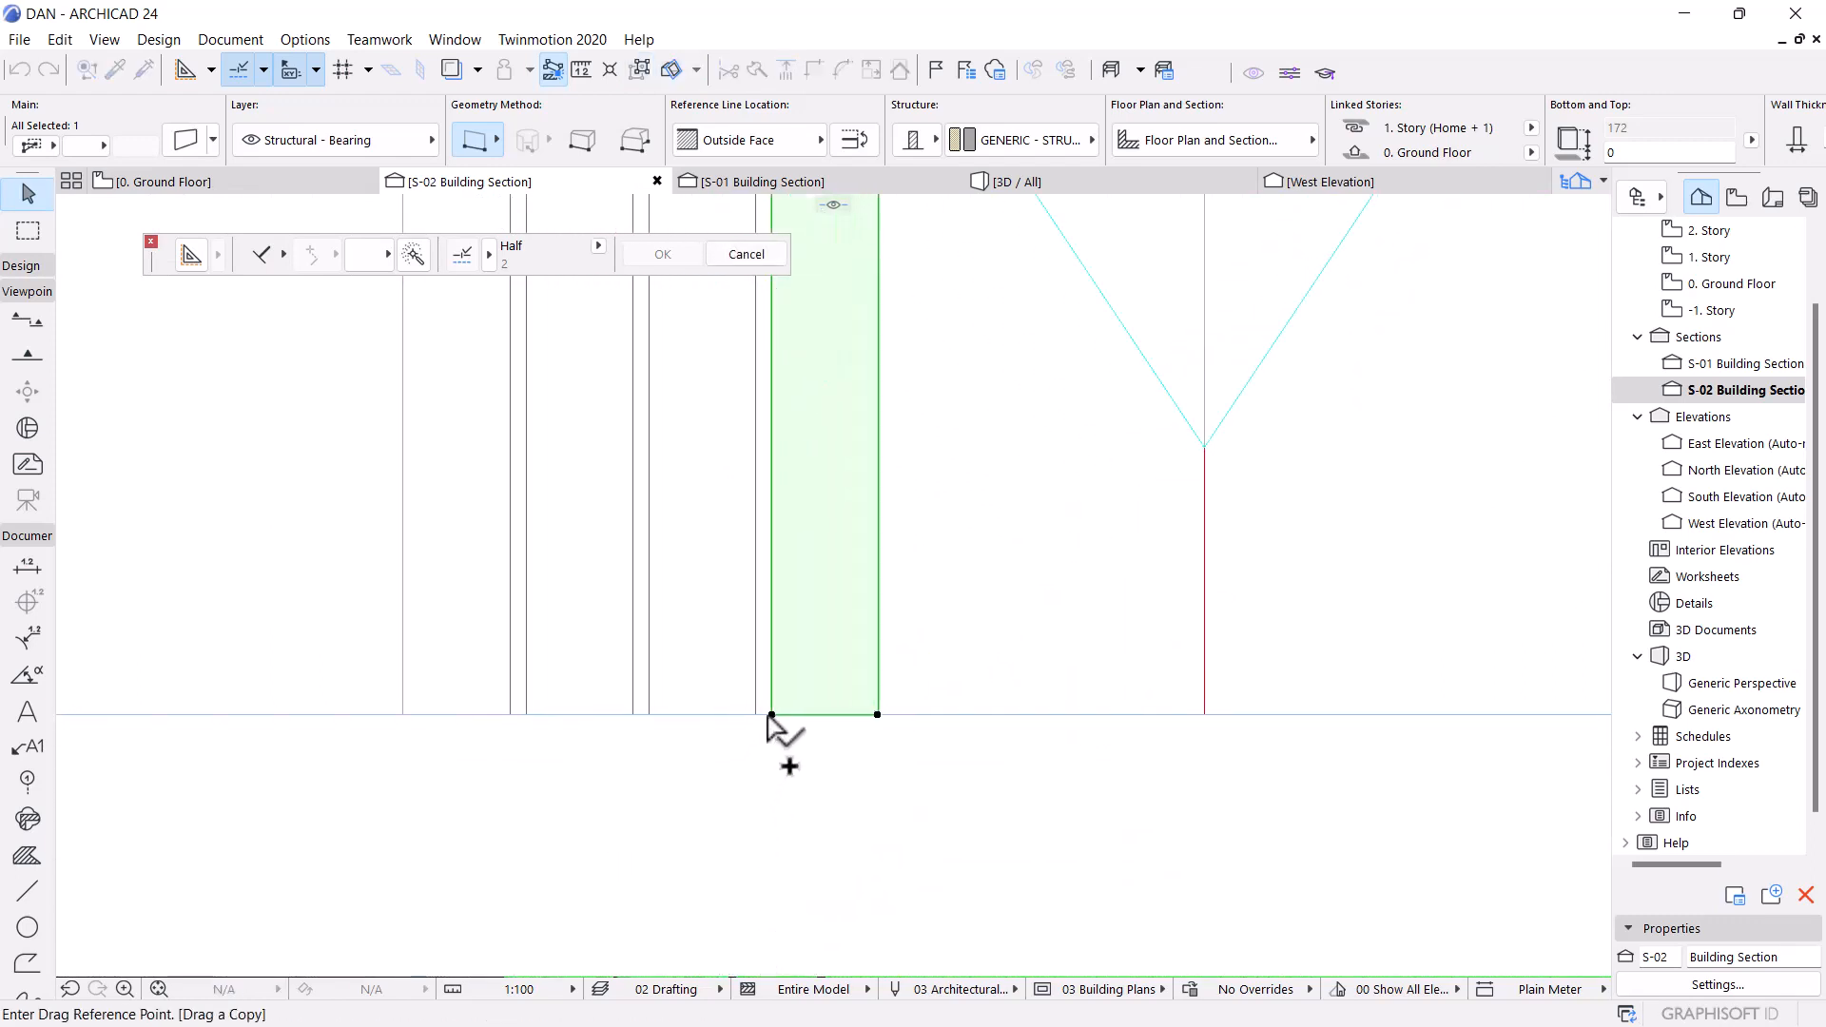
click(771, 714)
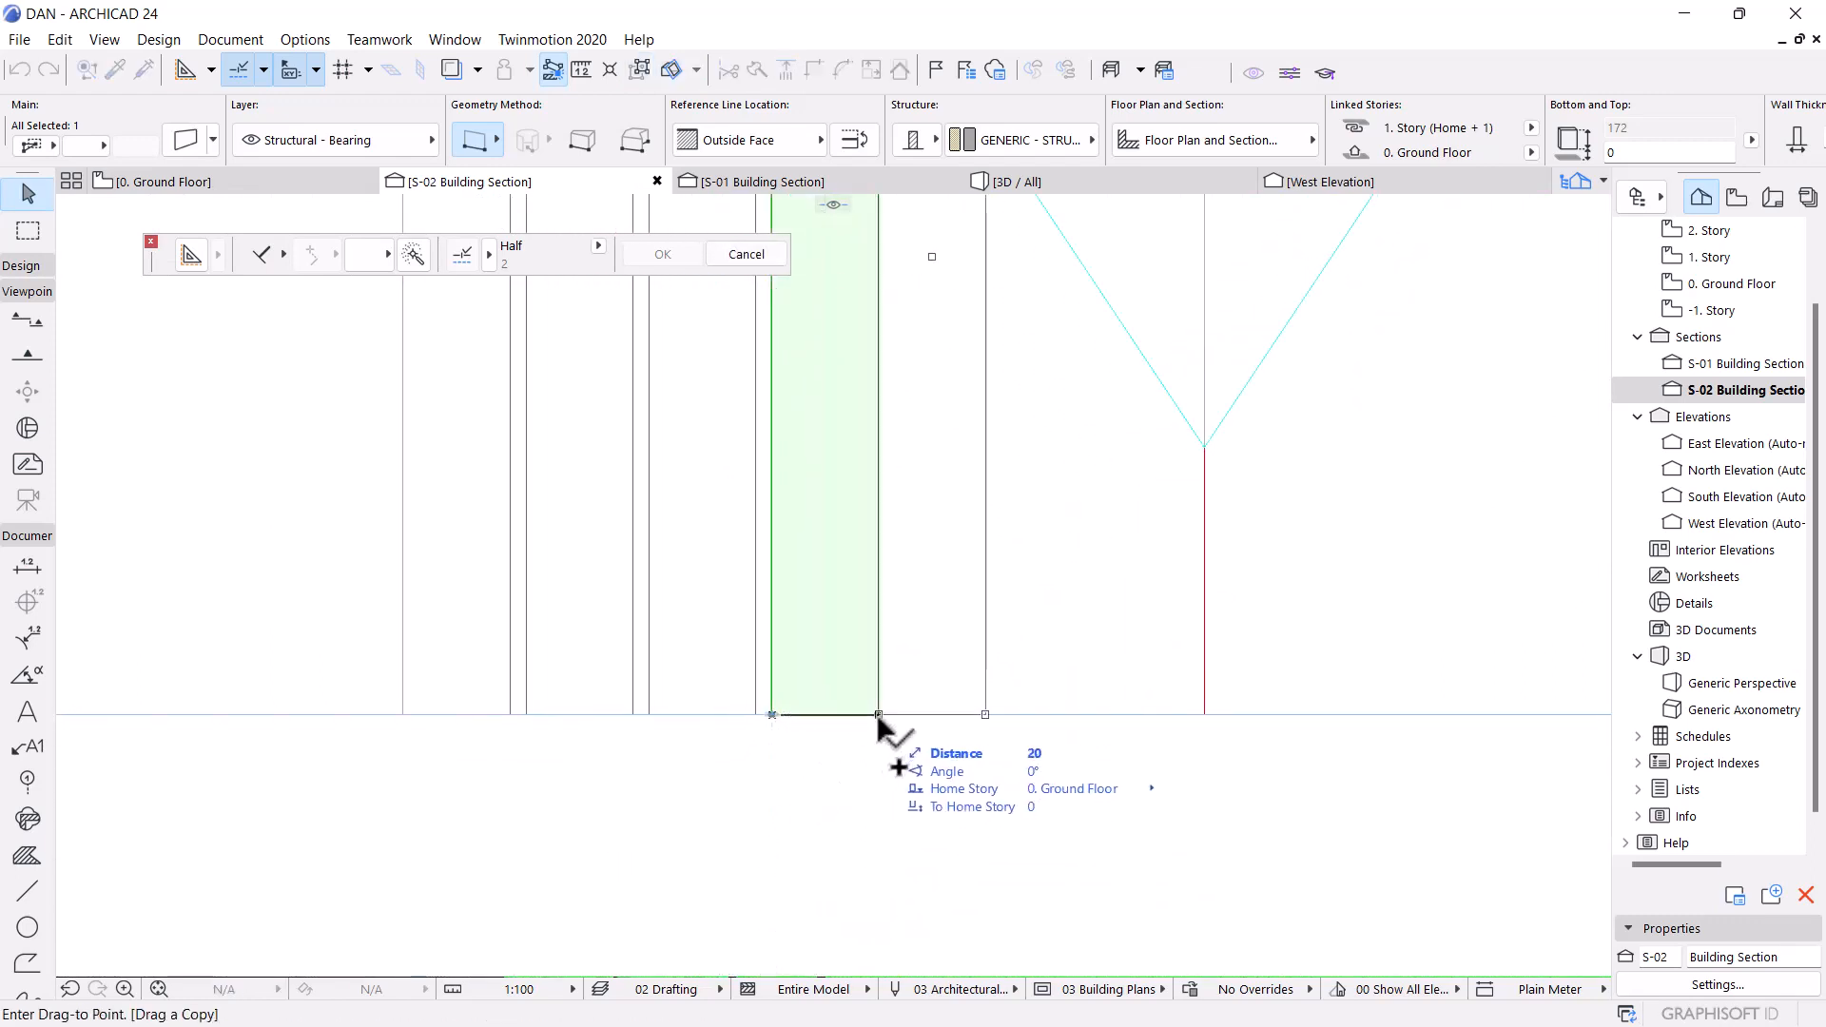
text(23)
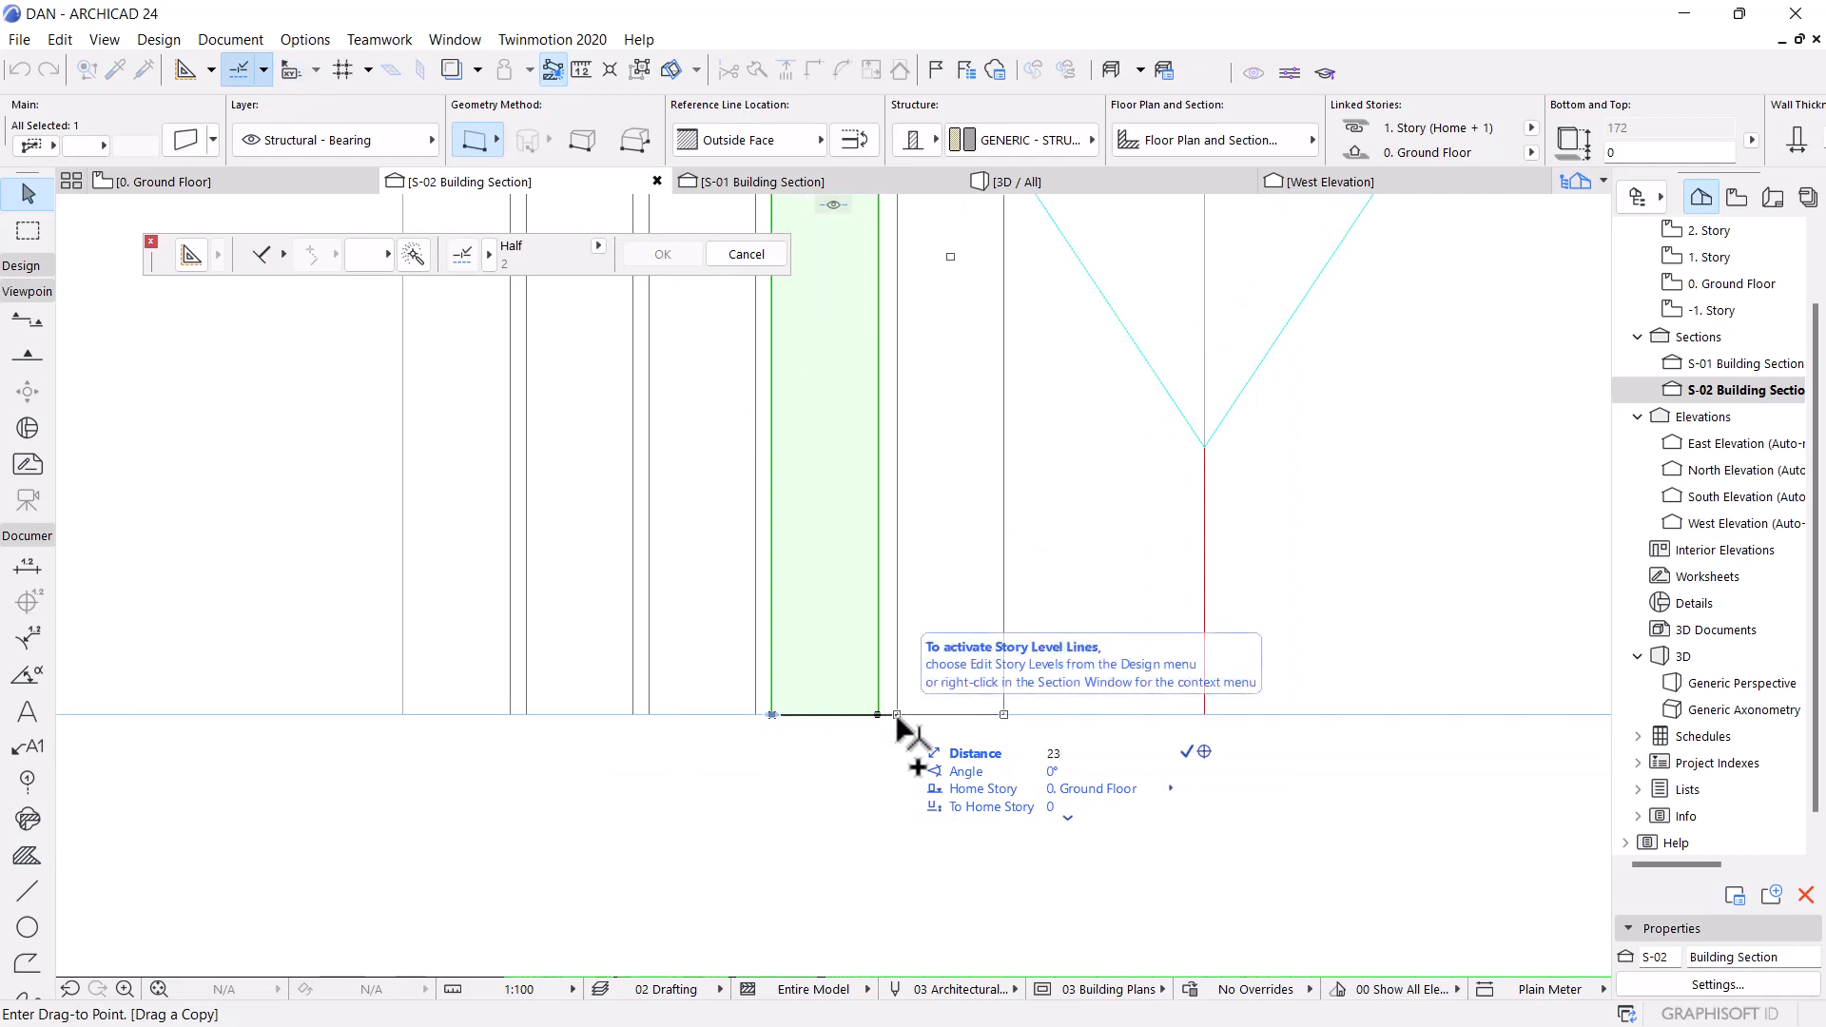
key(Return)
Lower the fifth wall strip's top to where its left edge meets the cyan diagonal, a height of about 137 mm
scroll(840, 786, down, 4)
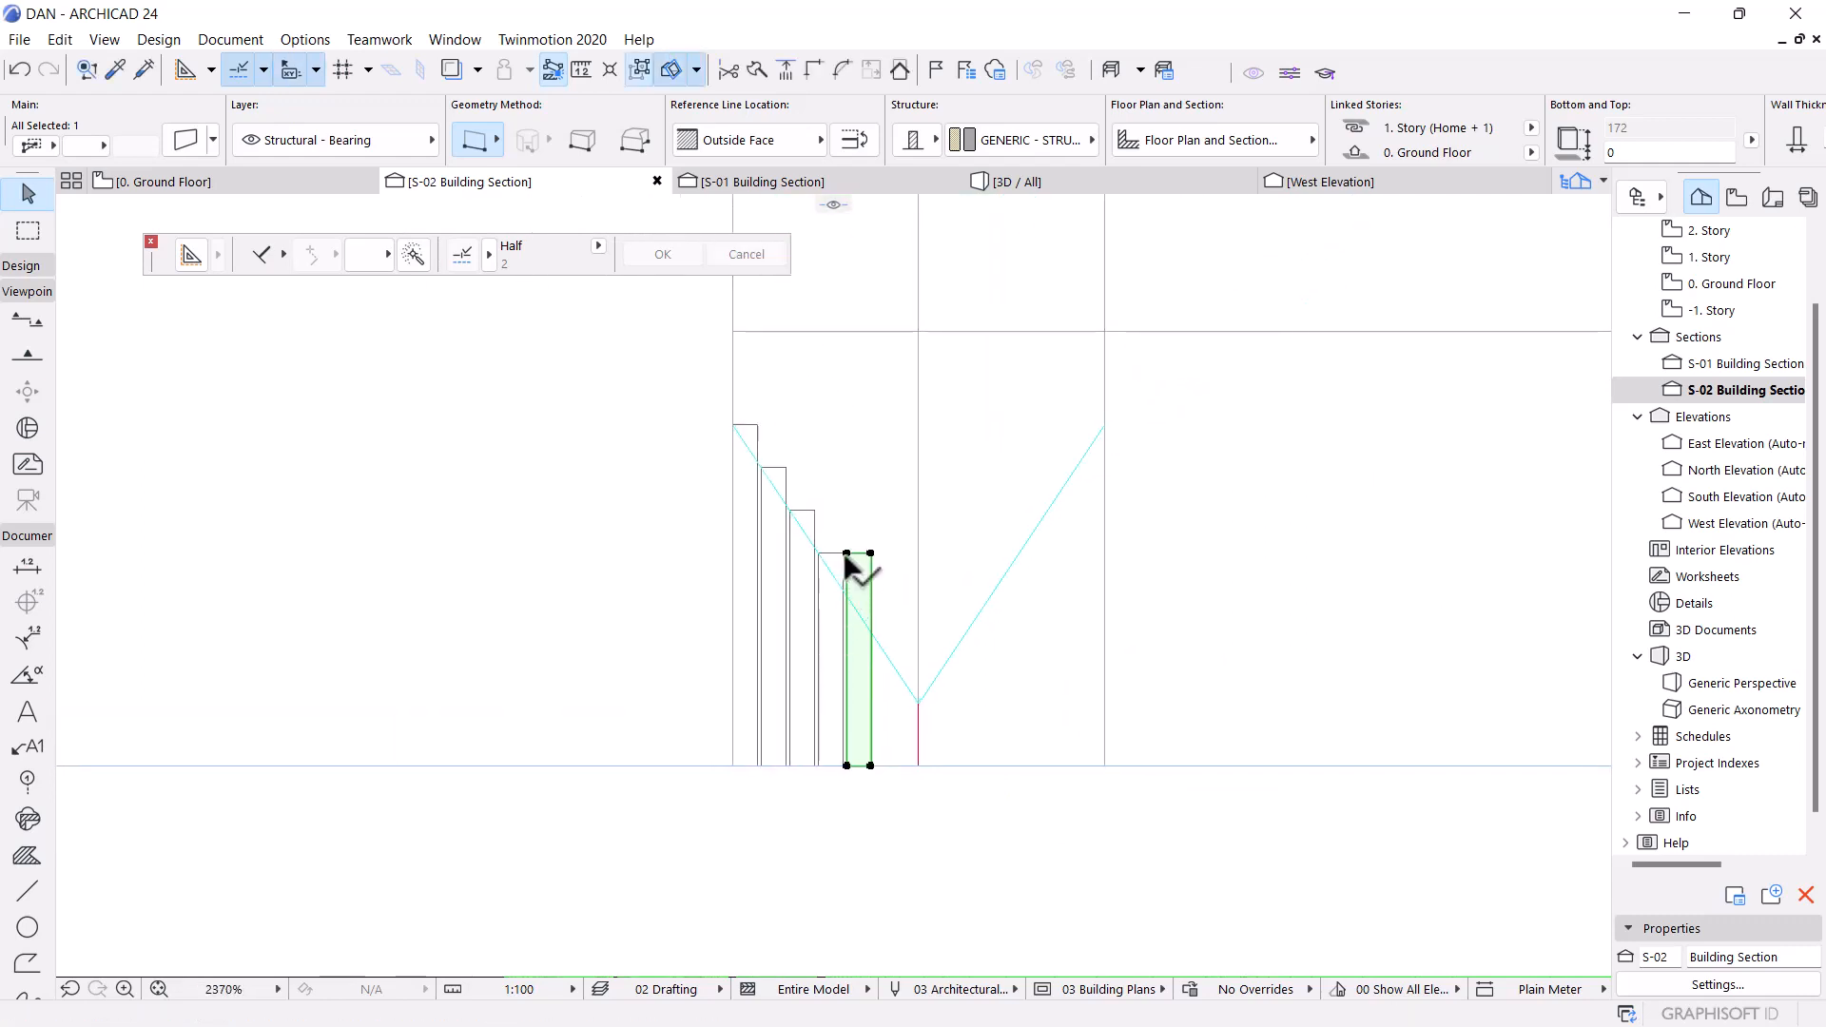
scroll(861, 609, up, 5)
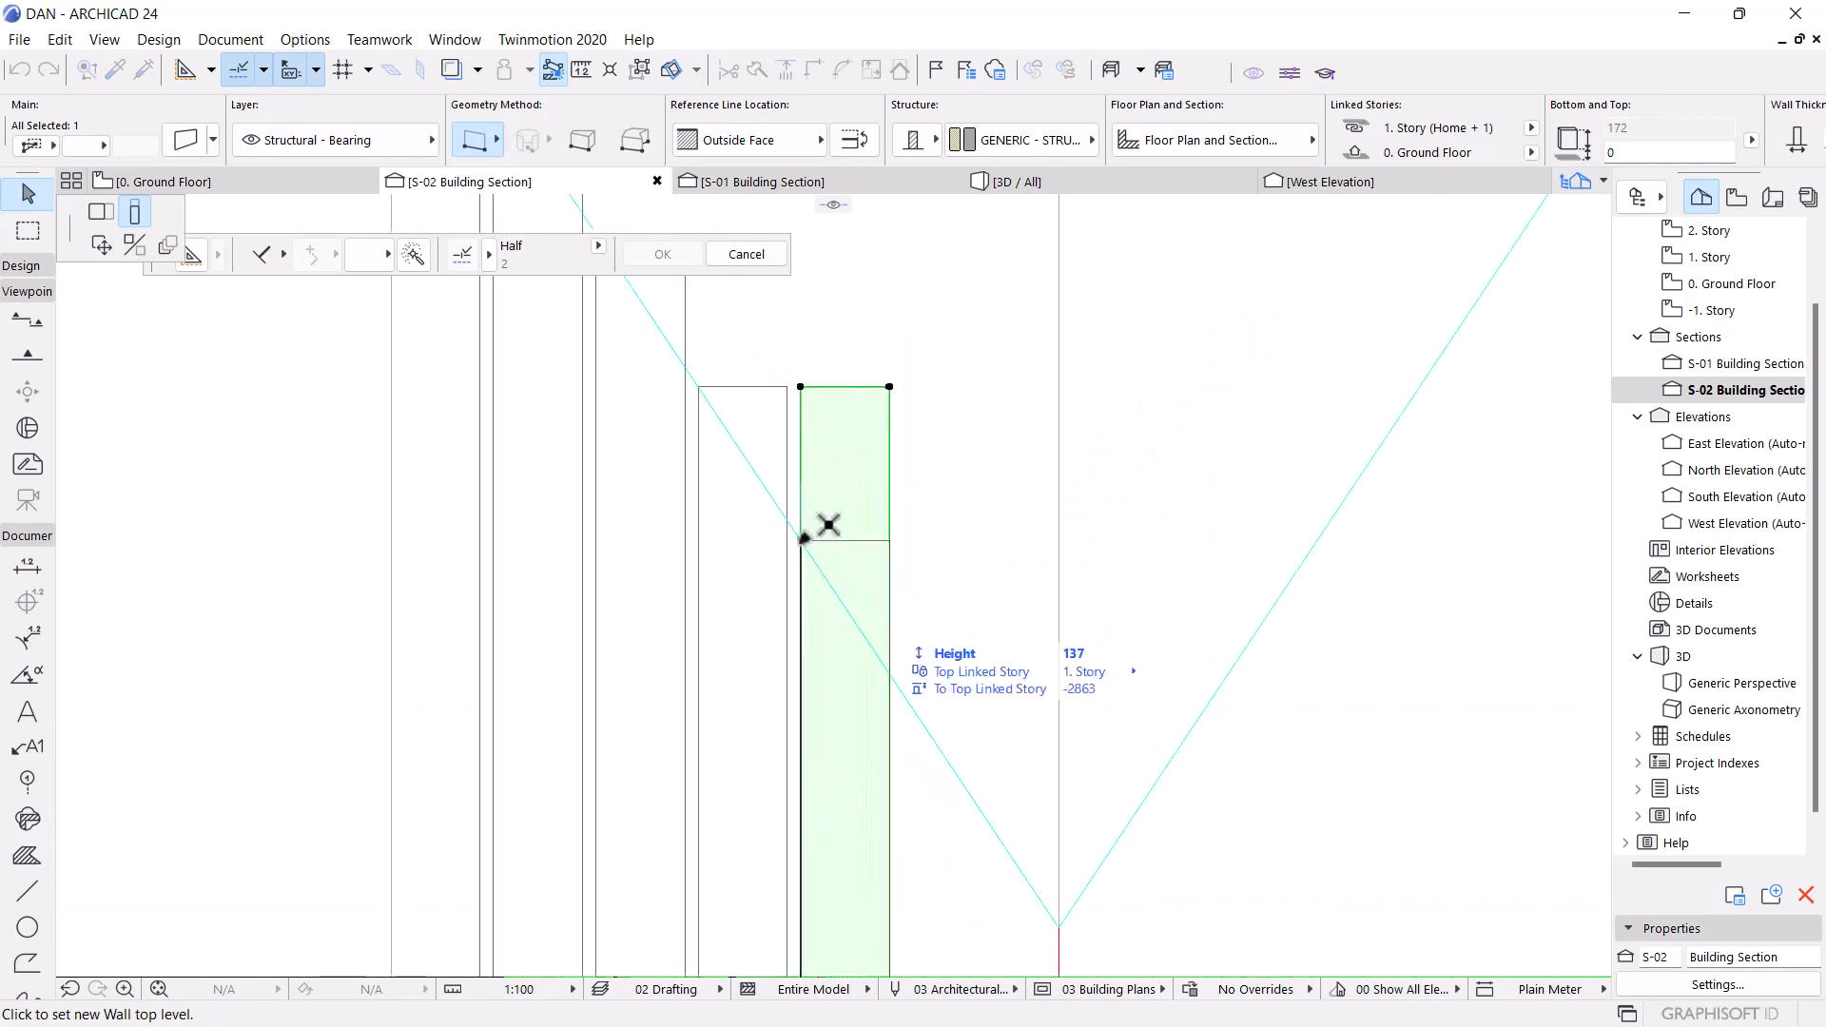
scroll(799, 528, down, 3)
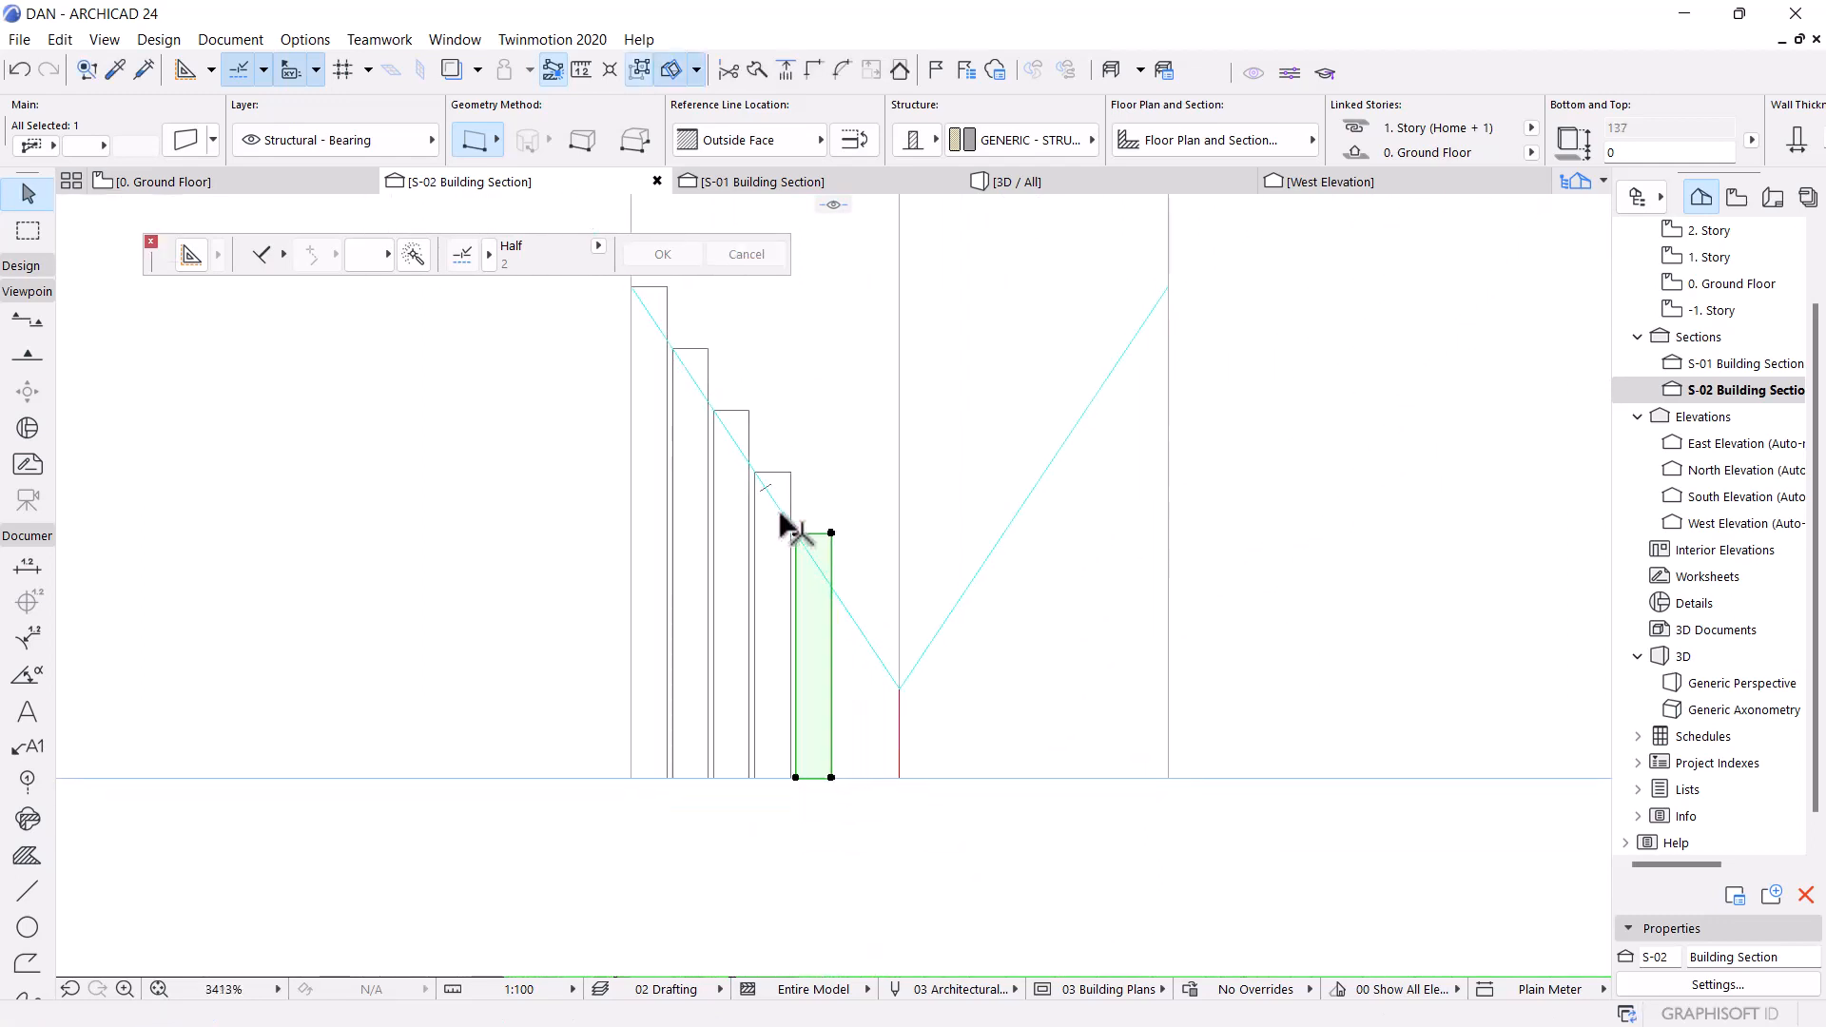
Copy the fifth wall strip 23 mm to the right along the ground line, starting from its lower left corner
key(ctrl+shift+d)
scroll(820, 785, up, 3)
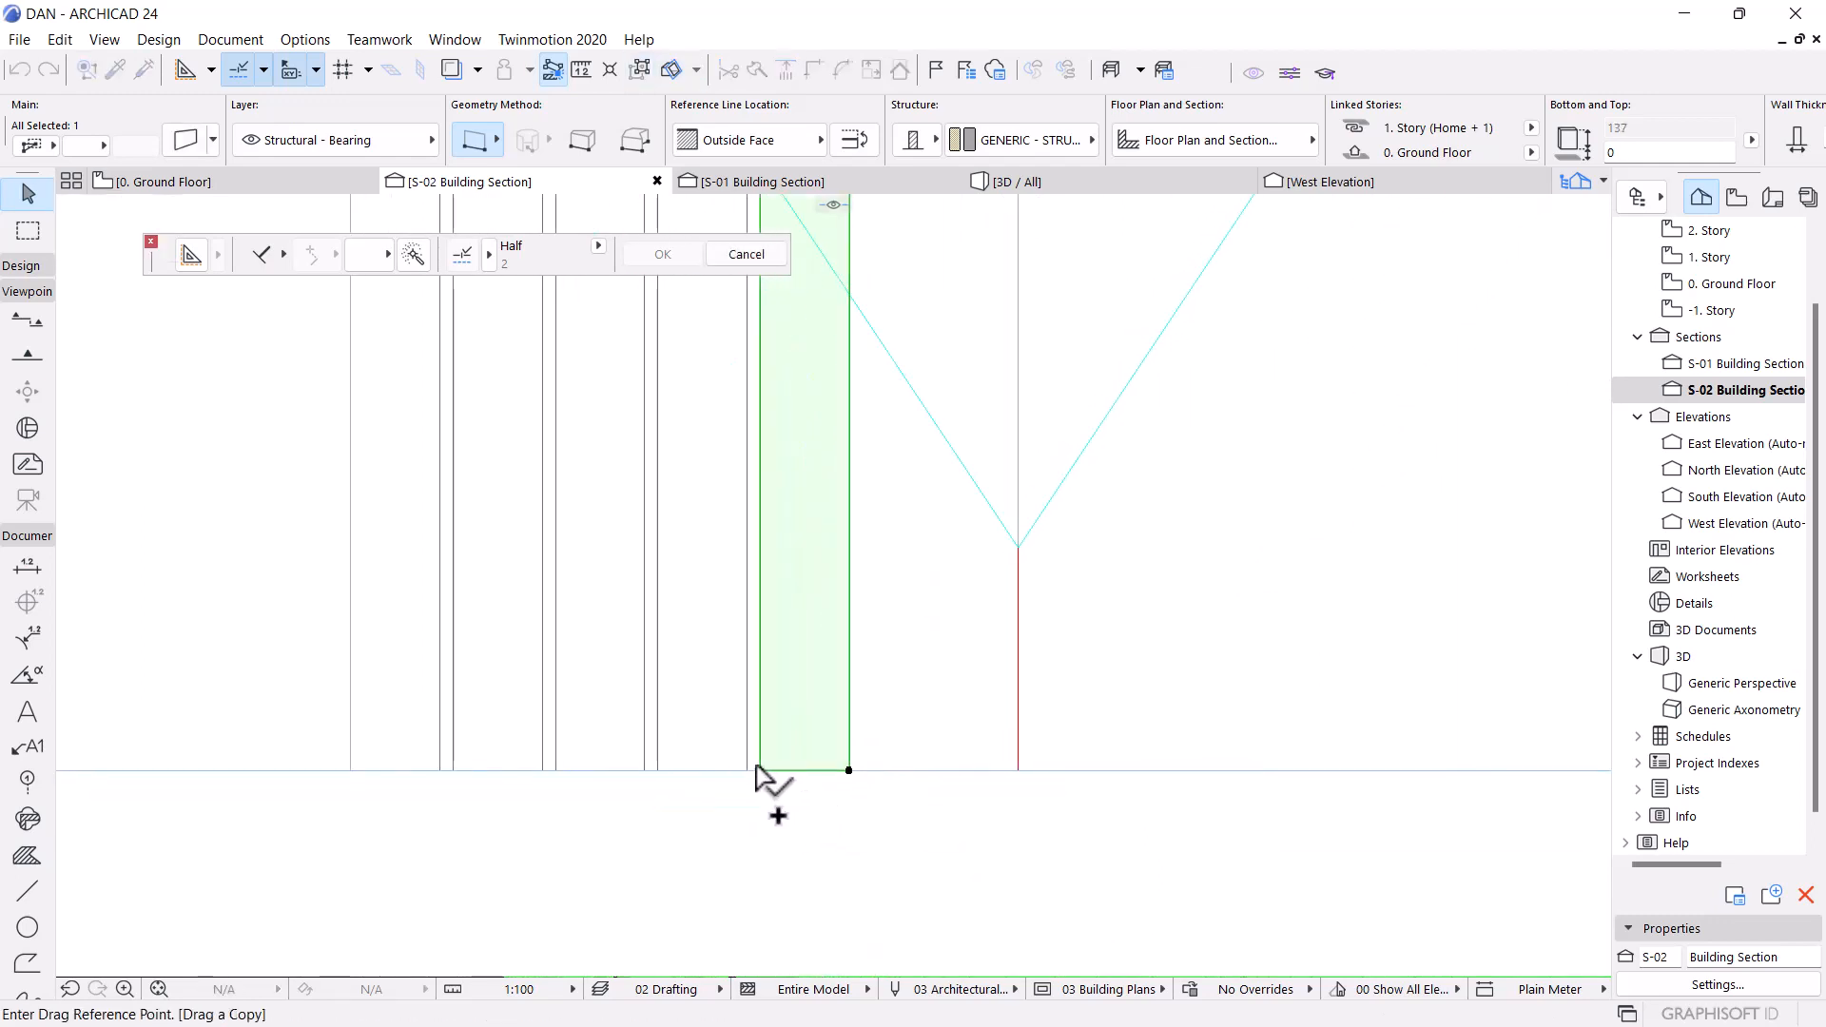
click(758, 770)
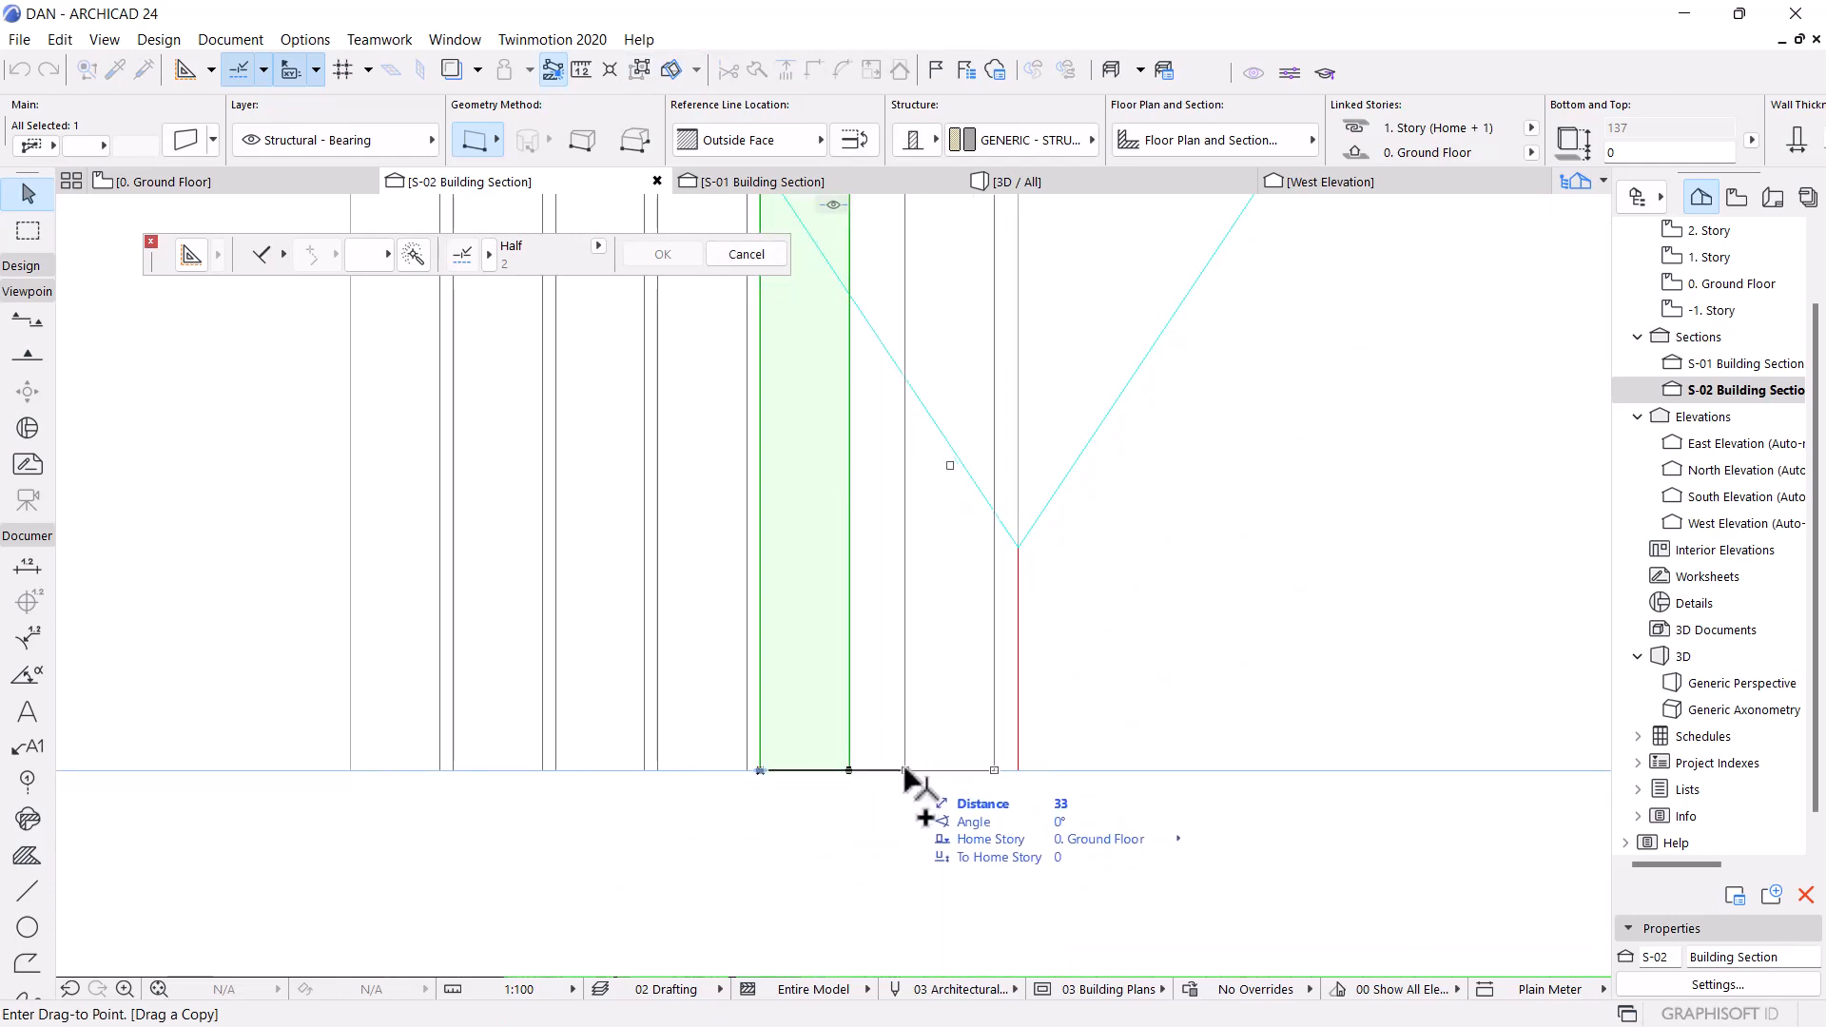
text(2)
key(Return)
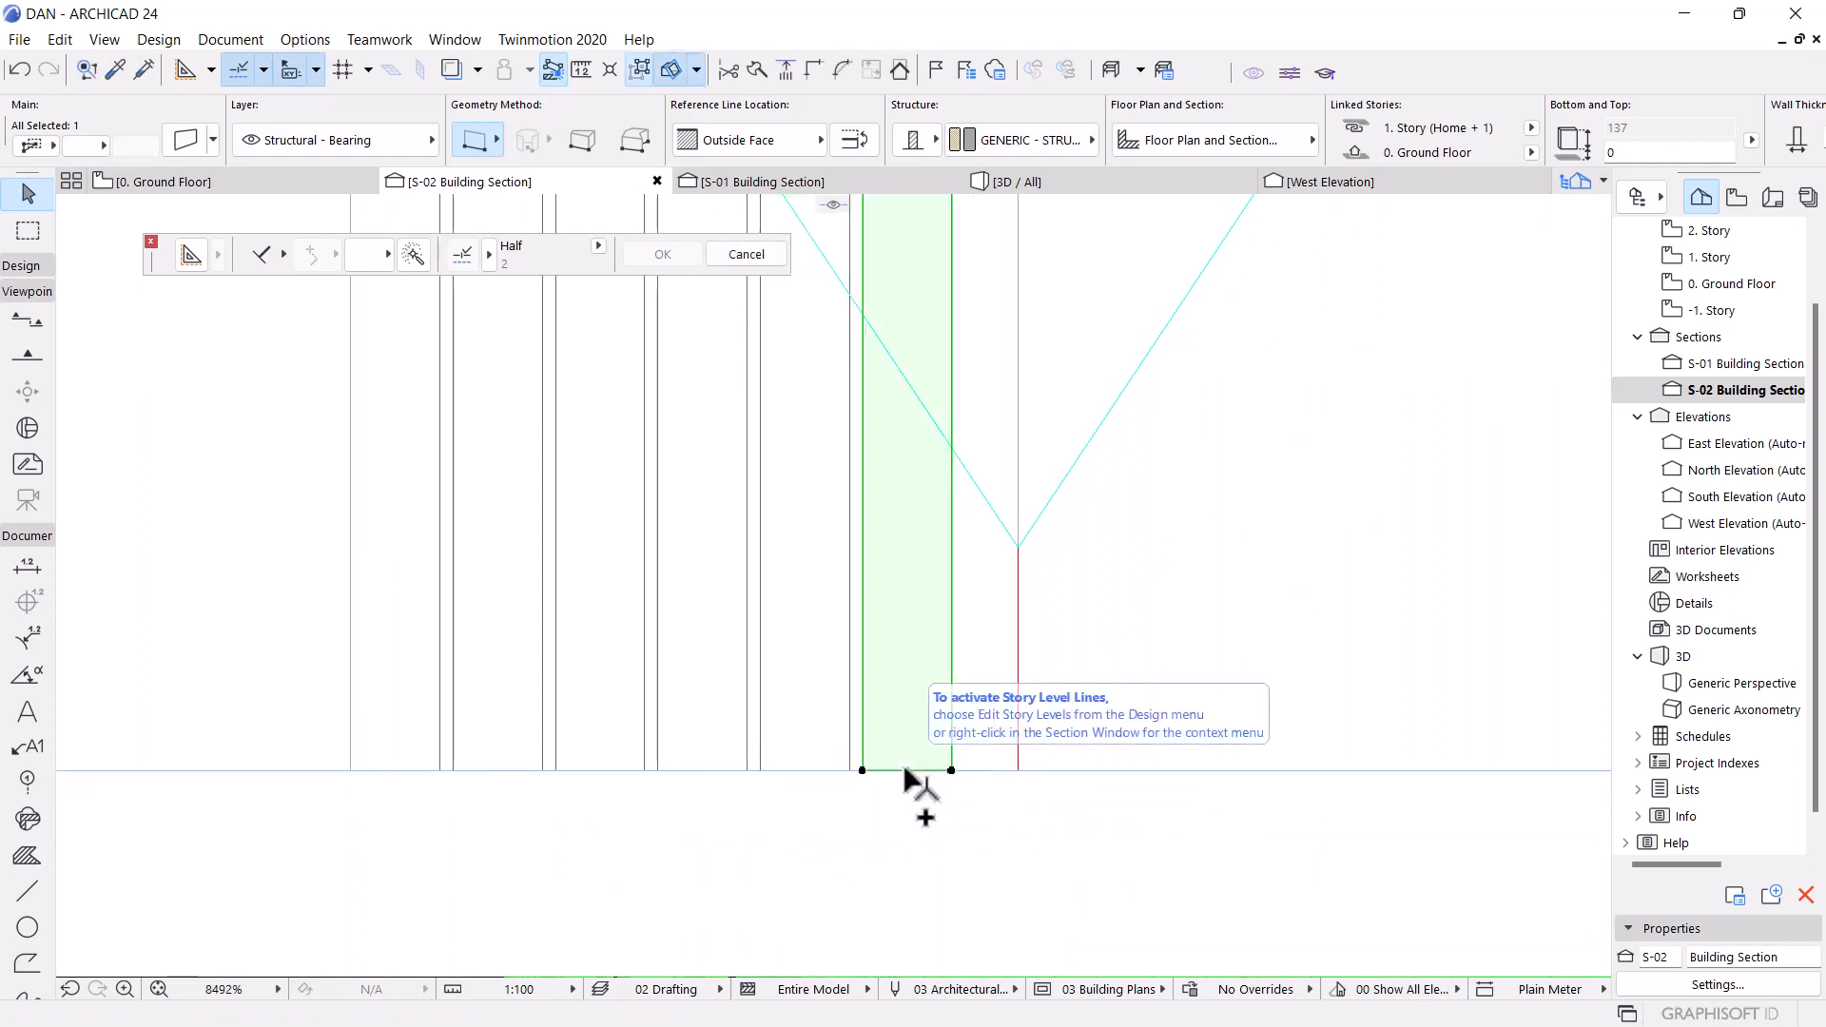
Lower the sixth wall strip's top to where its left edge meets the cyan diagonal, a height of about 102 mm
scroll(904, 763, down, 3)
click(846, 523)
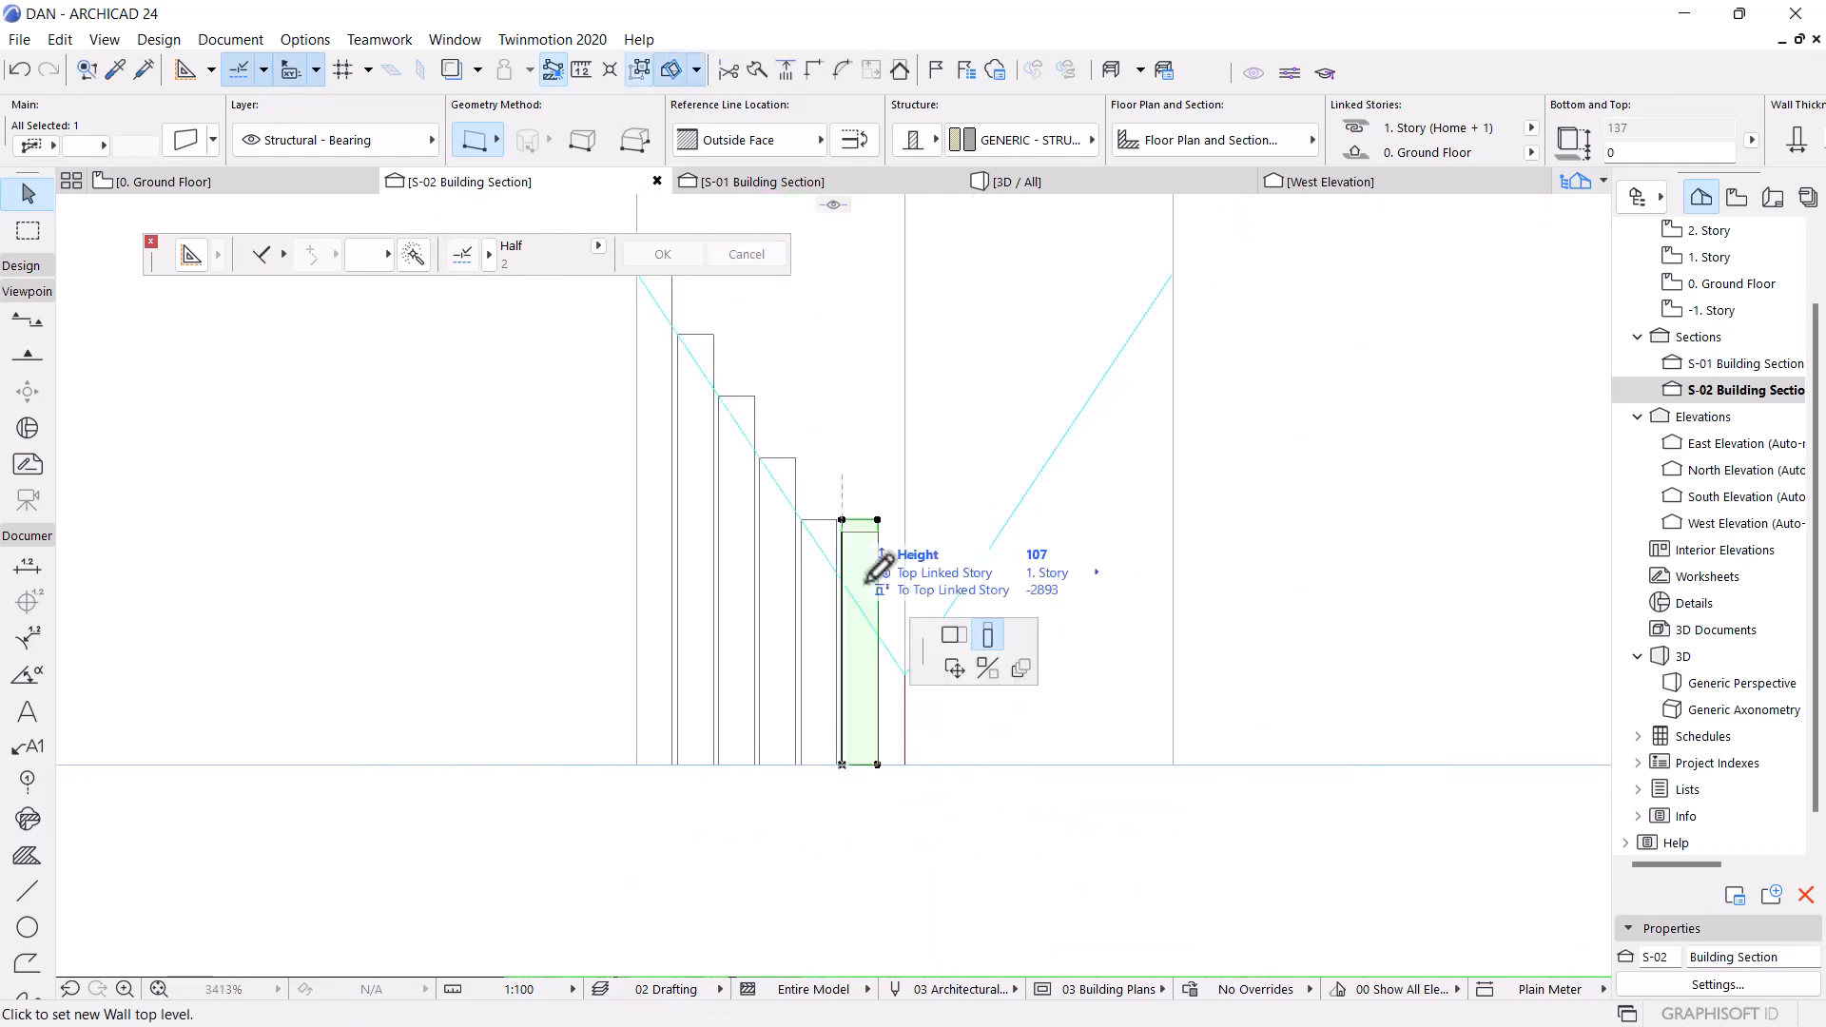
scroll(866, 571, up, 3)
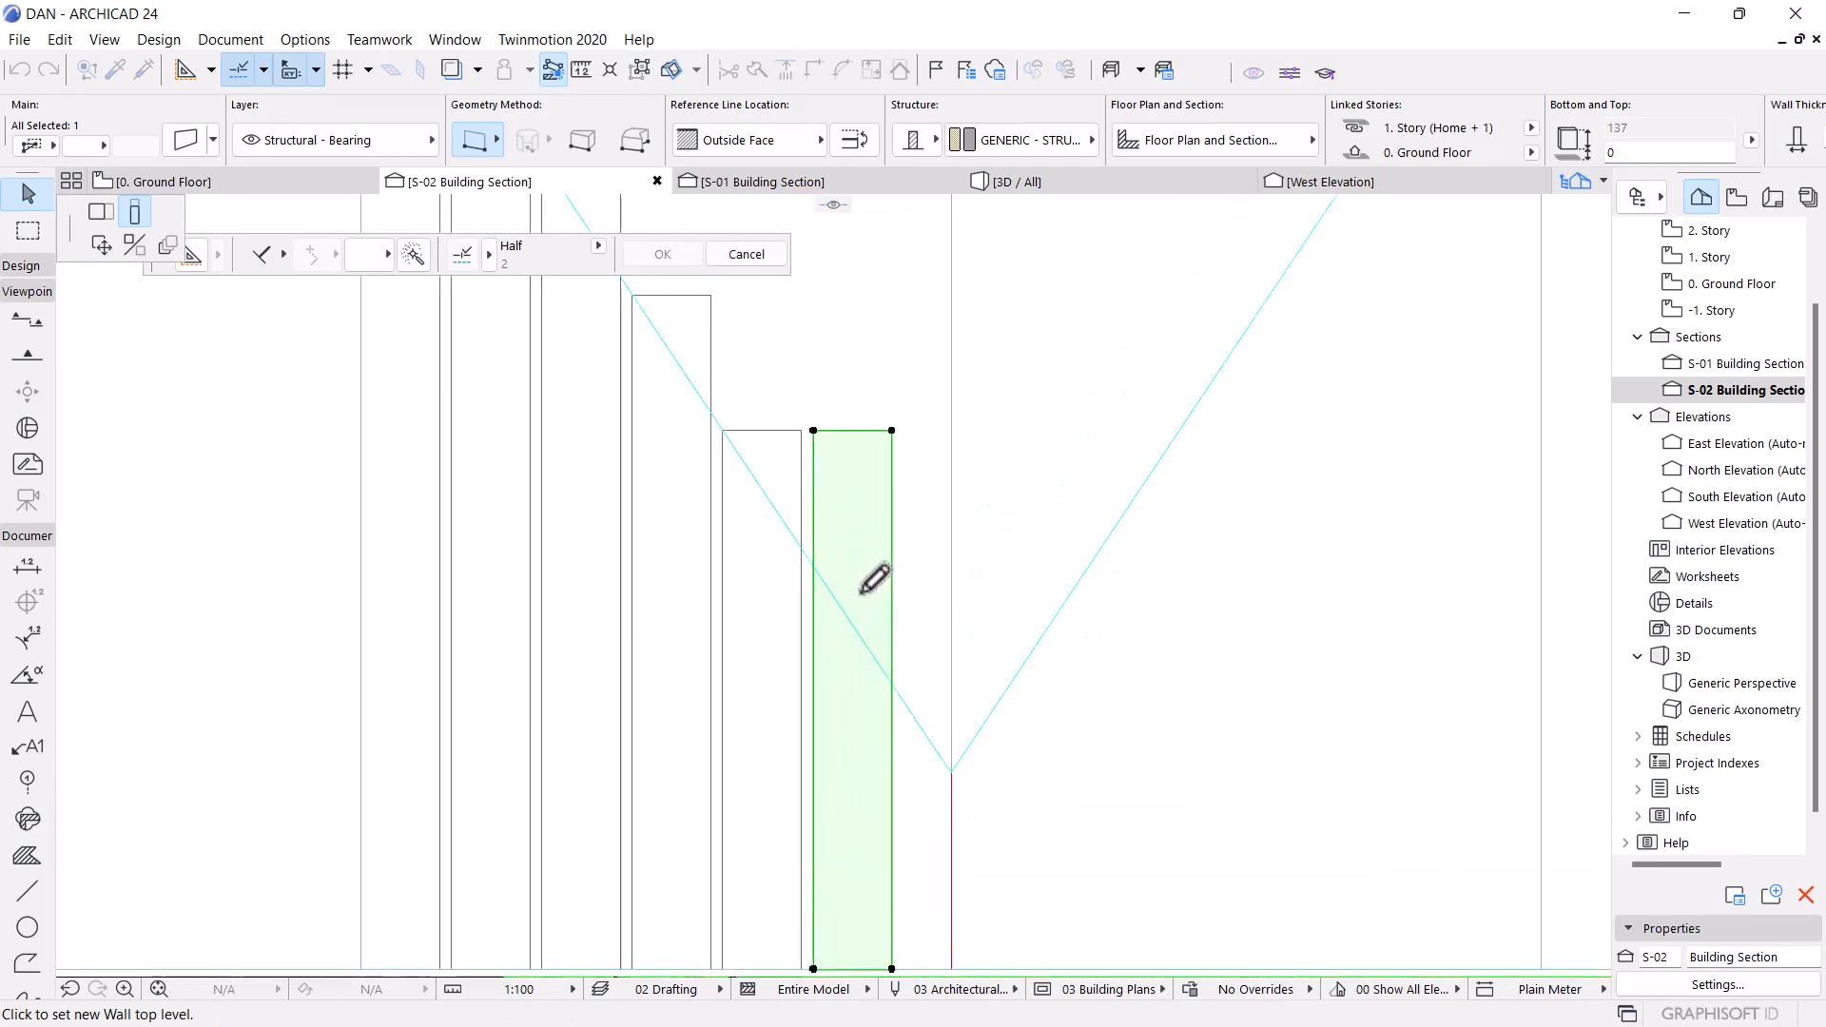
scroll(833, 549, up, 3)
click(802, 559)
Copy the sixth wall strip about 23 mm to the right along the ground line, so the copy straddles the V's centre line
scroll(802, 561, down, 4)
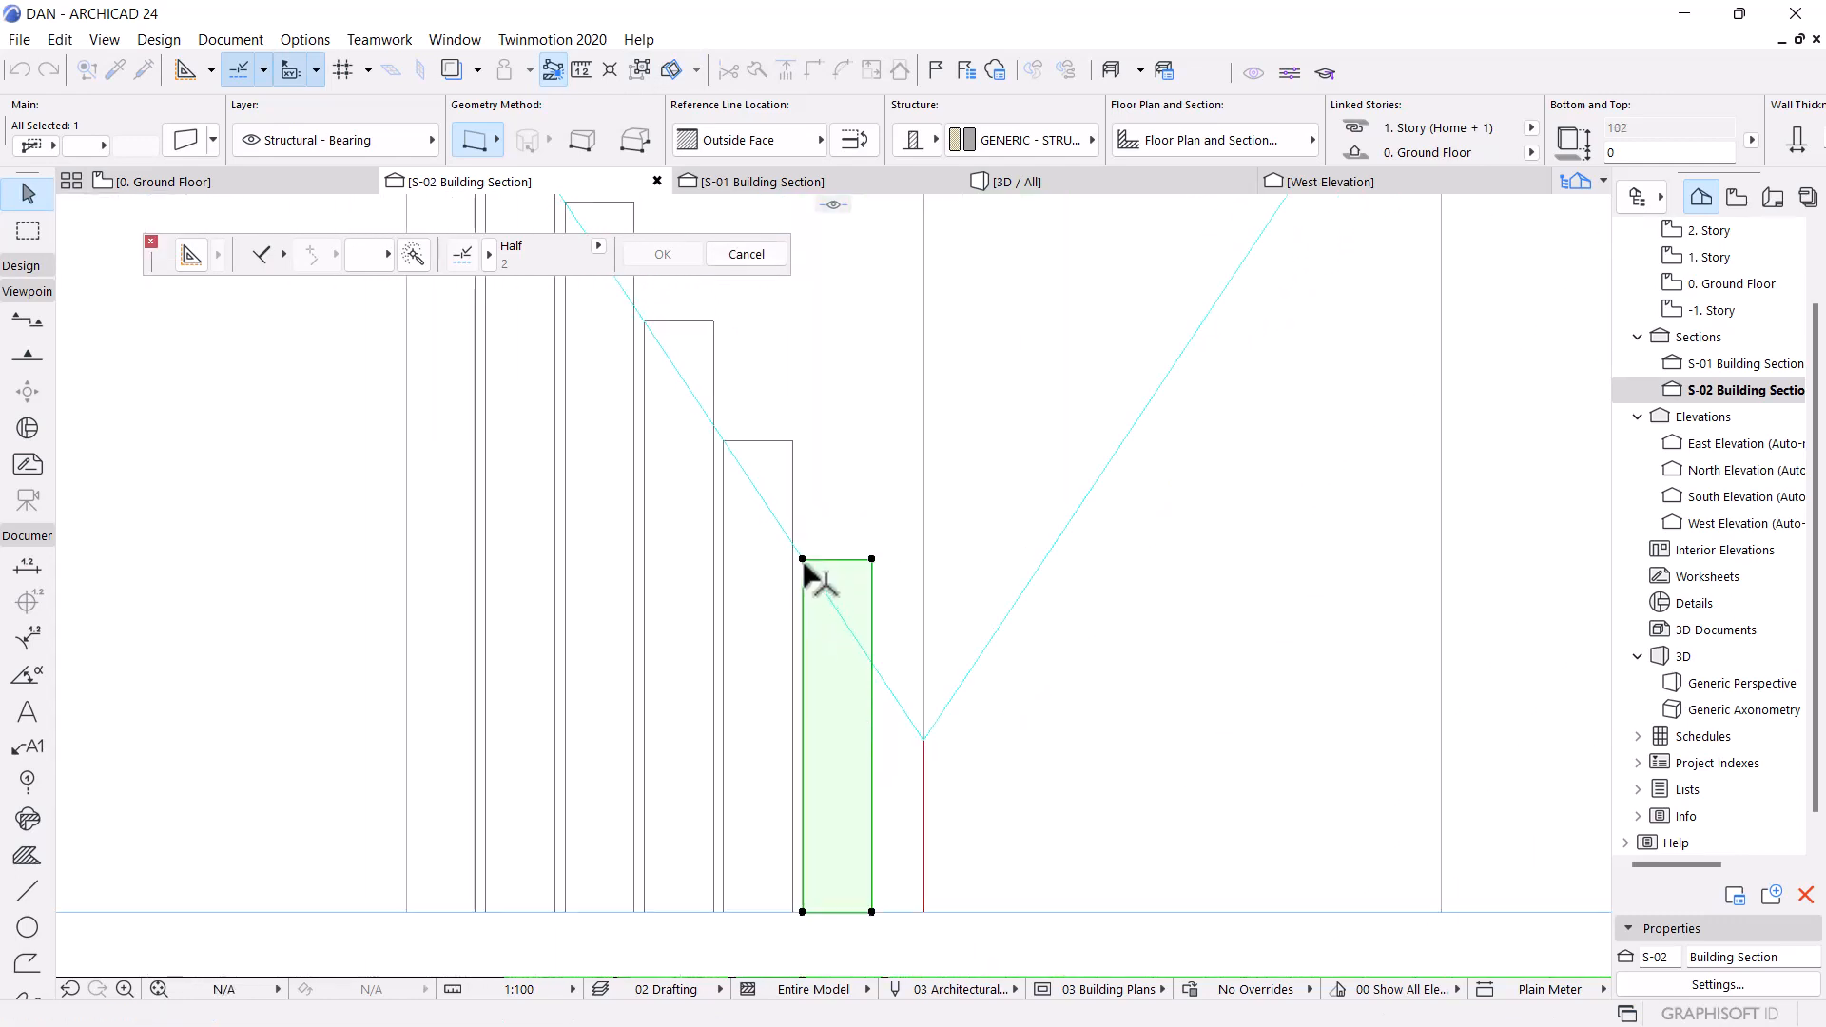
key(ctrl+shift+d)
scroll(826, 804, up, 2)
scroll(826, 804, up, 1)
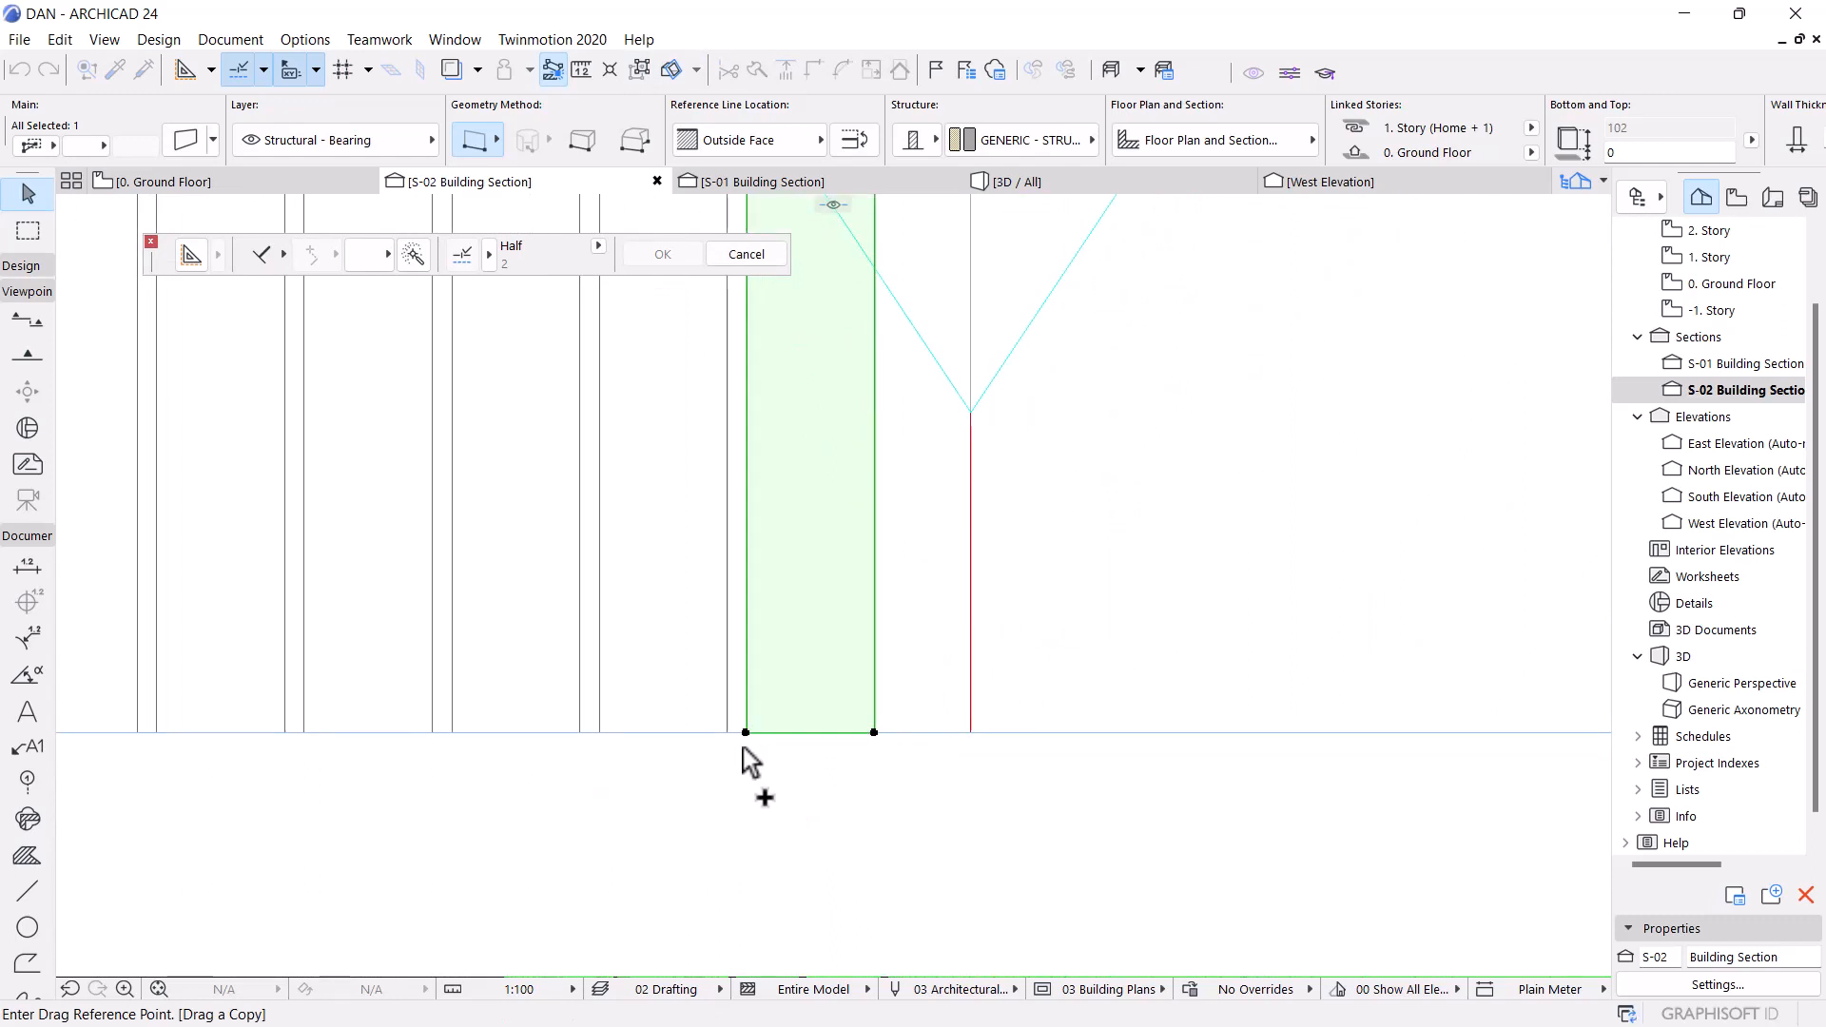
click(747, 733)
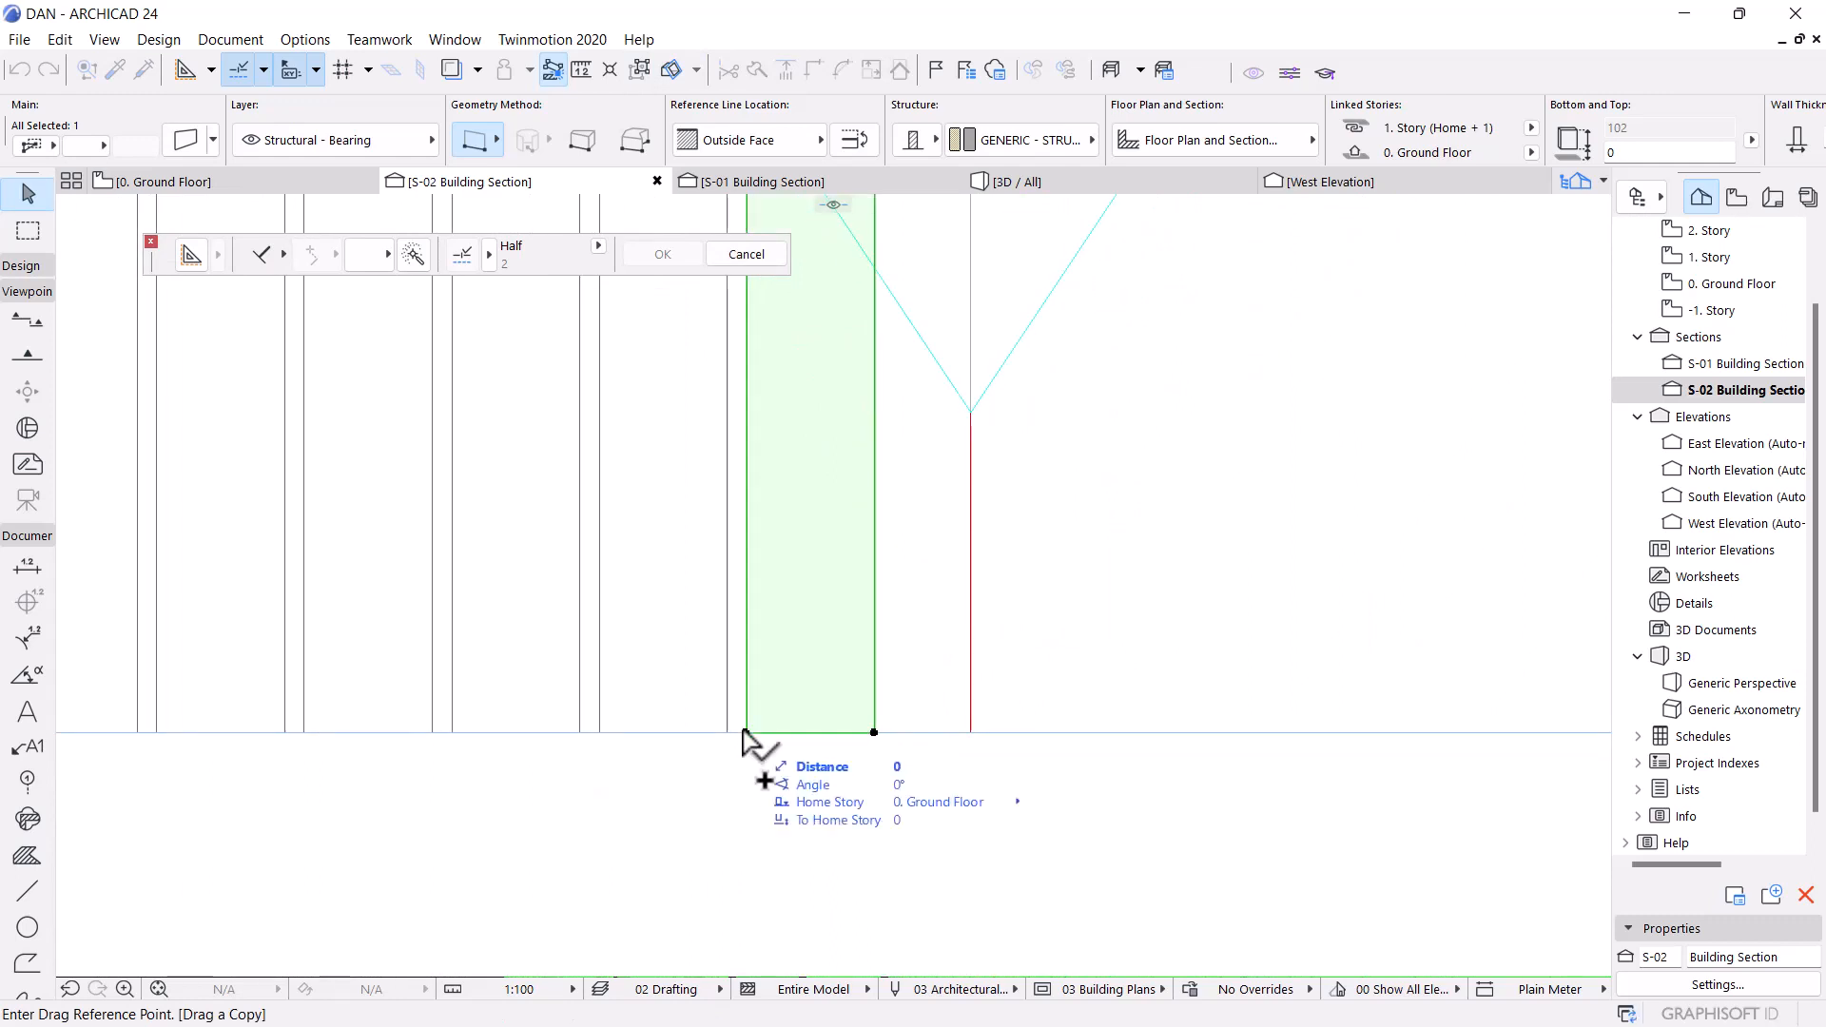
click(912, 732)
Lower the seventh wall strip's top to where its left edge meets the cyan diagonal, a height of about 68 mm
scroll(847, 775, down, 1)
scroll(851, 788, down, 3)
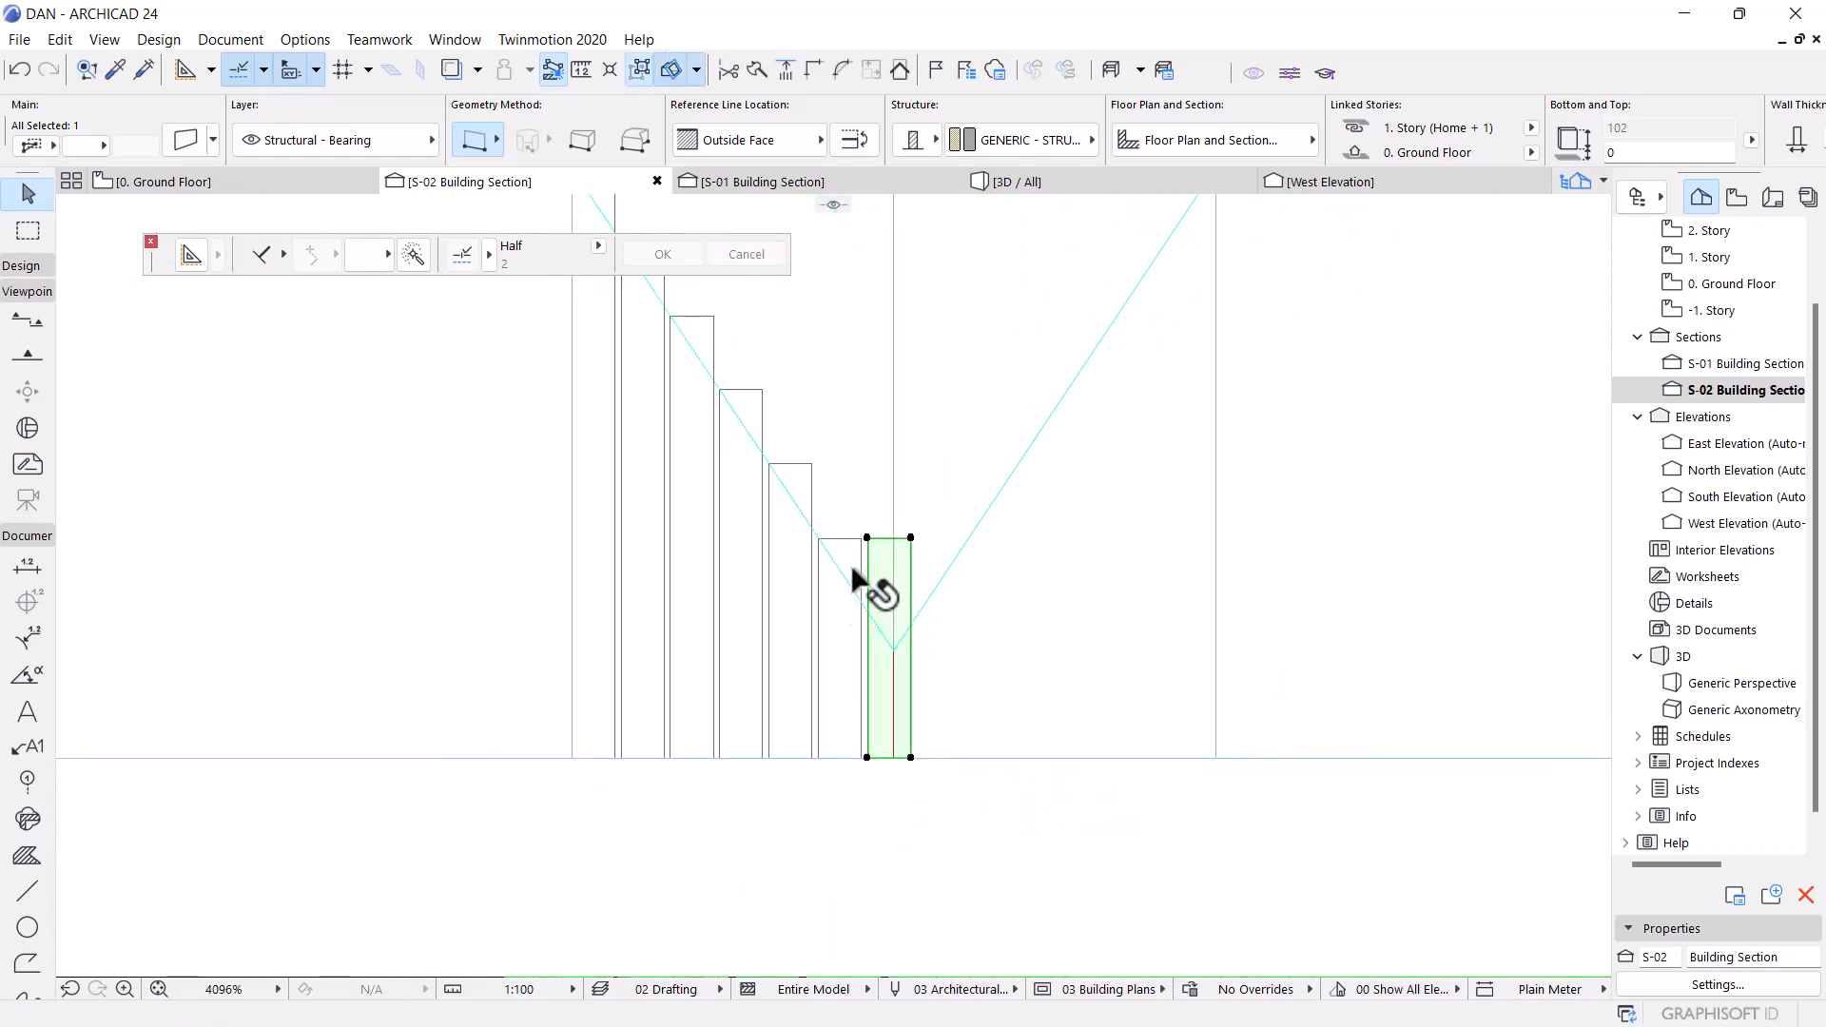
click(867, 538)
scroll(865, 608, up, 2)
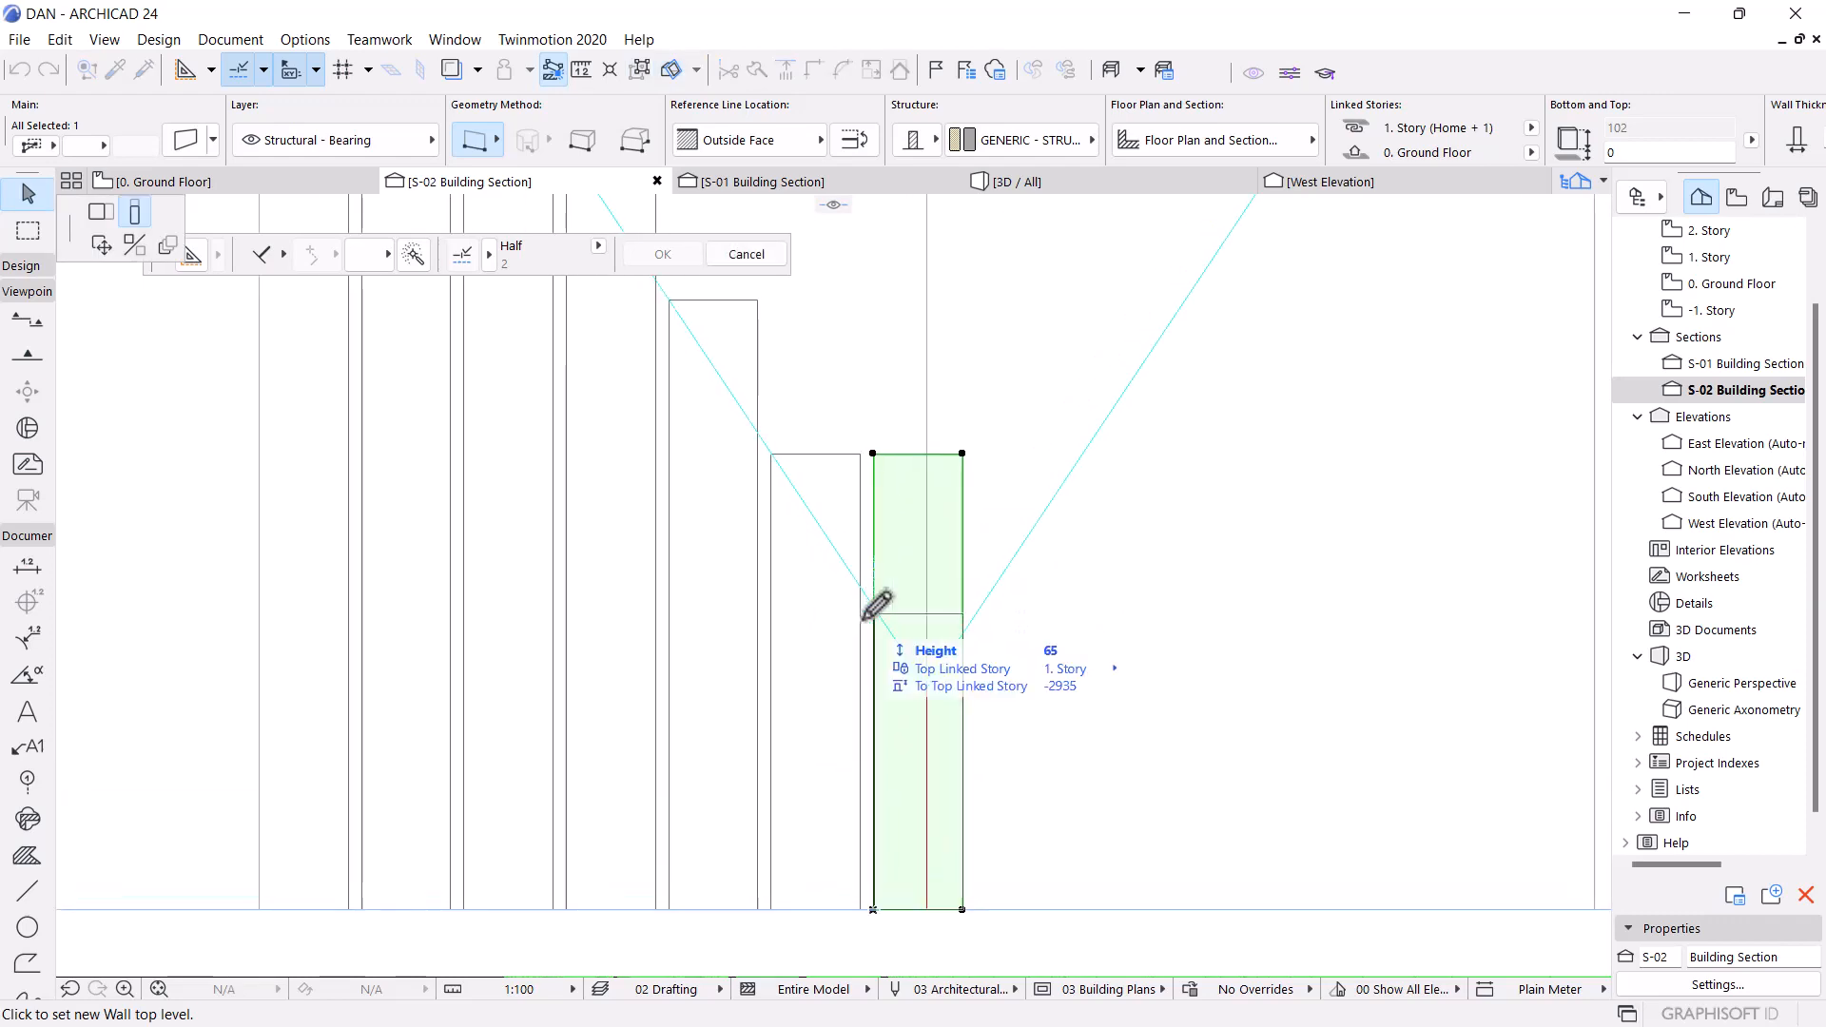
click(878, 602)
scroll(913, 624, down, 2)
Move the seventh wall strip about 2 mm to the right, placing its bottom midpoint on the V's centre line
scroll(861, 585, up, 1)
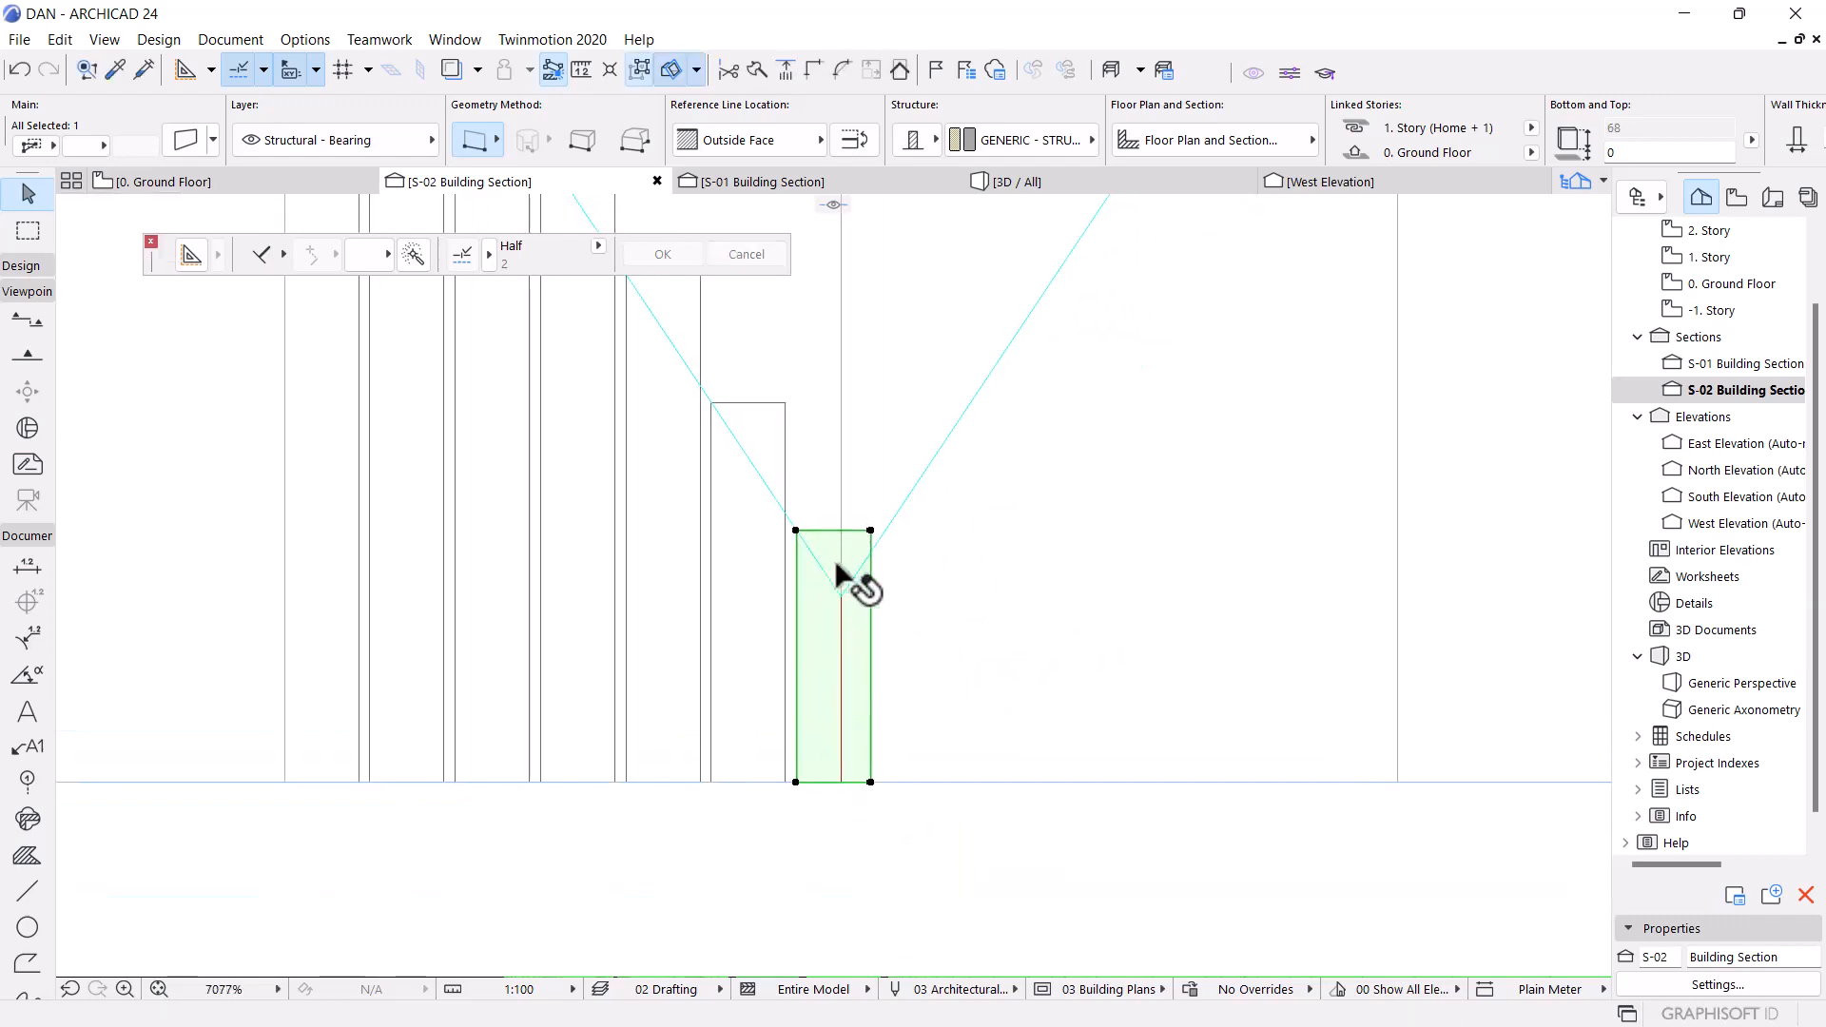
scroll(828, 827, up, 2)
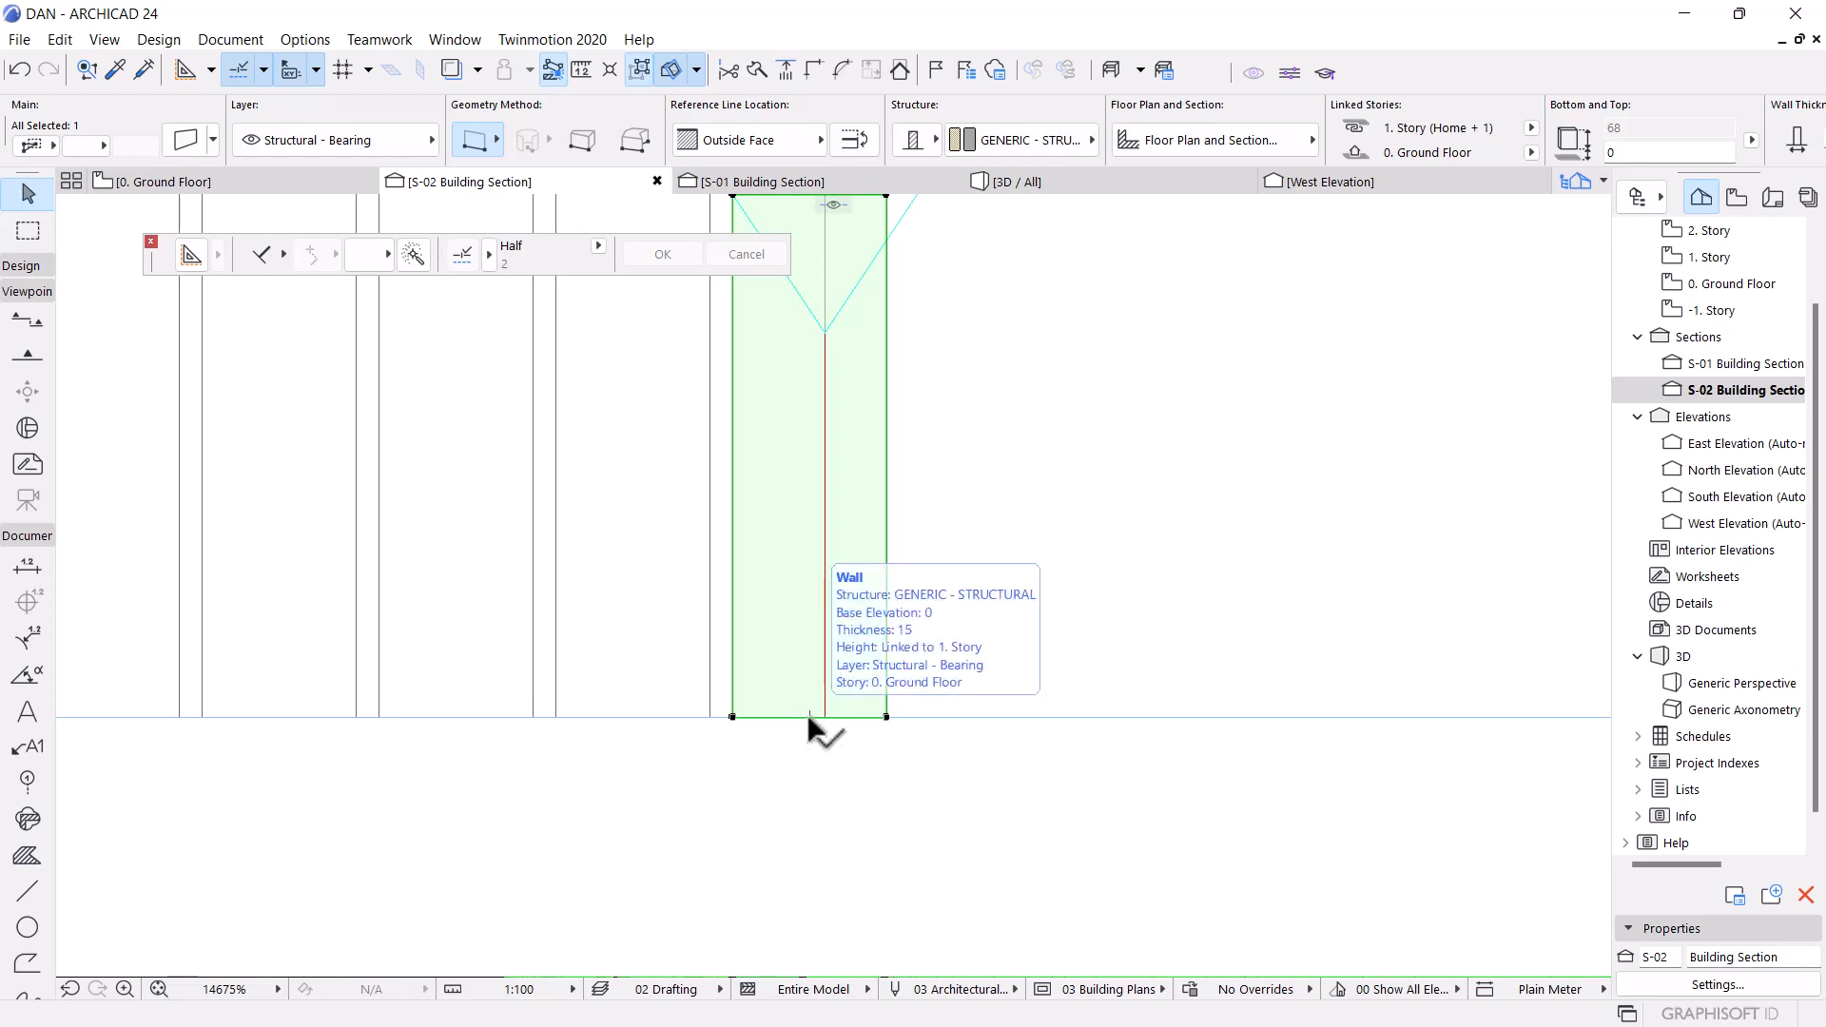
scroll(808, 723, up, 2)
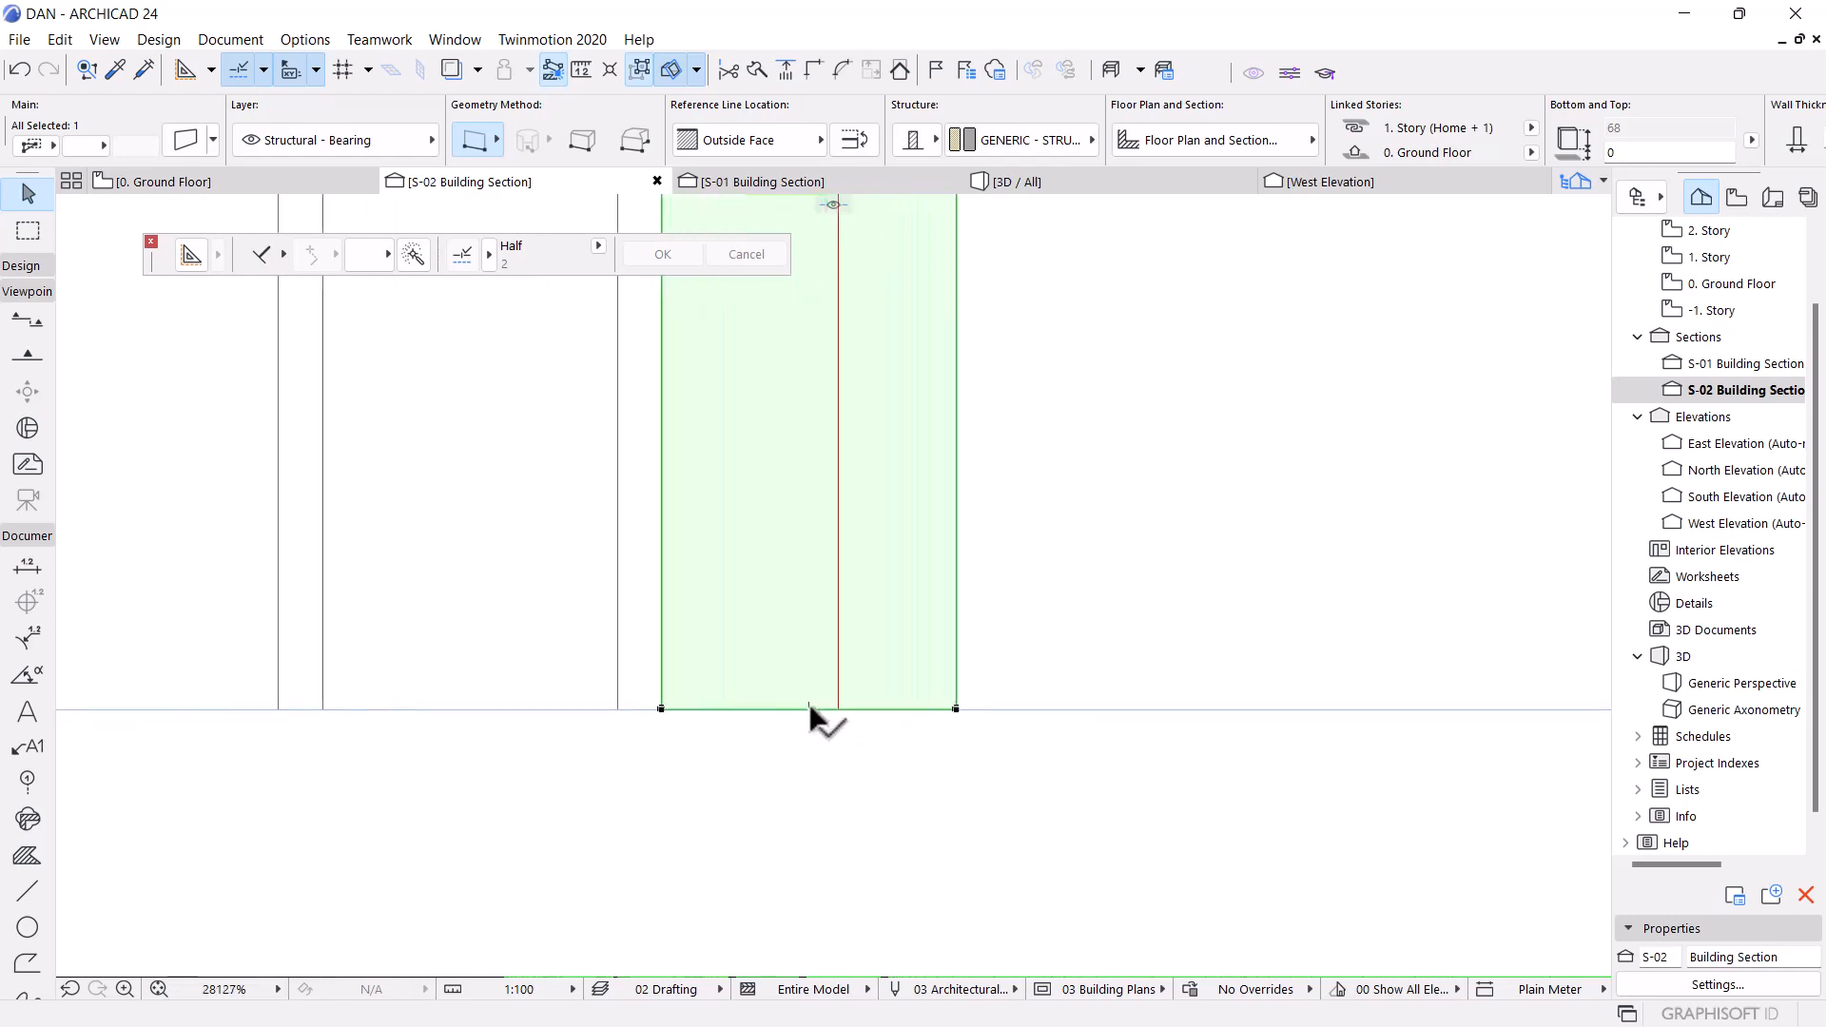
key(ctrl+d)
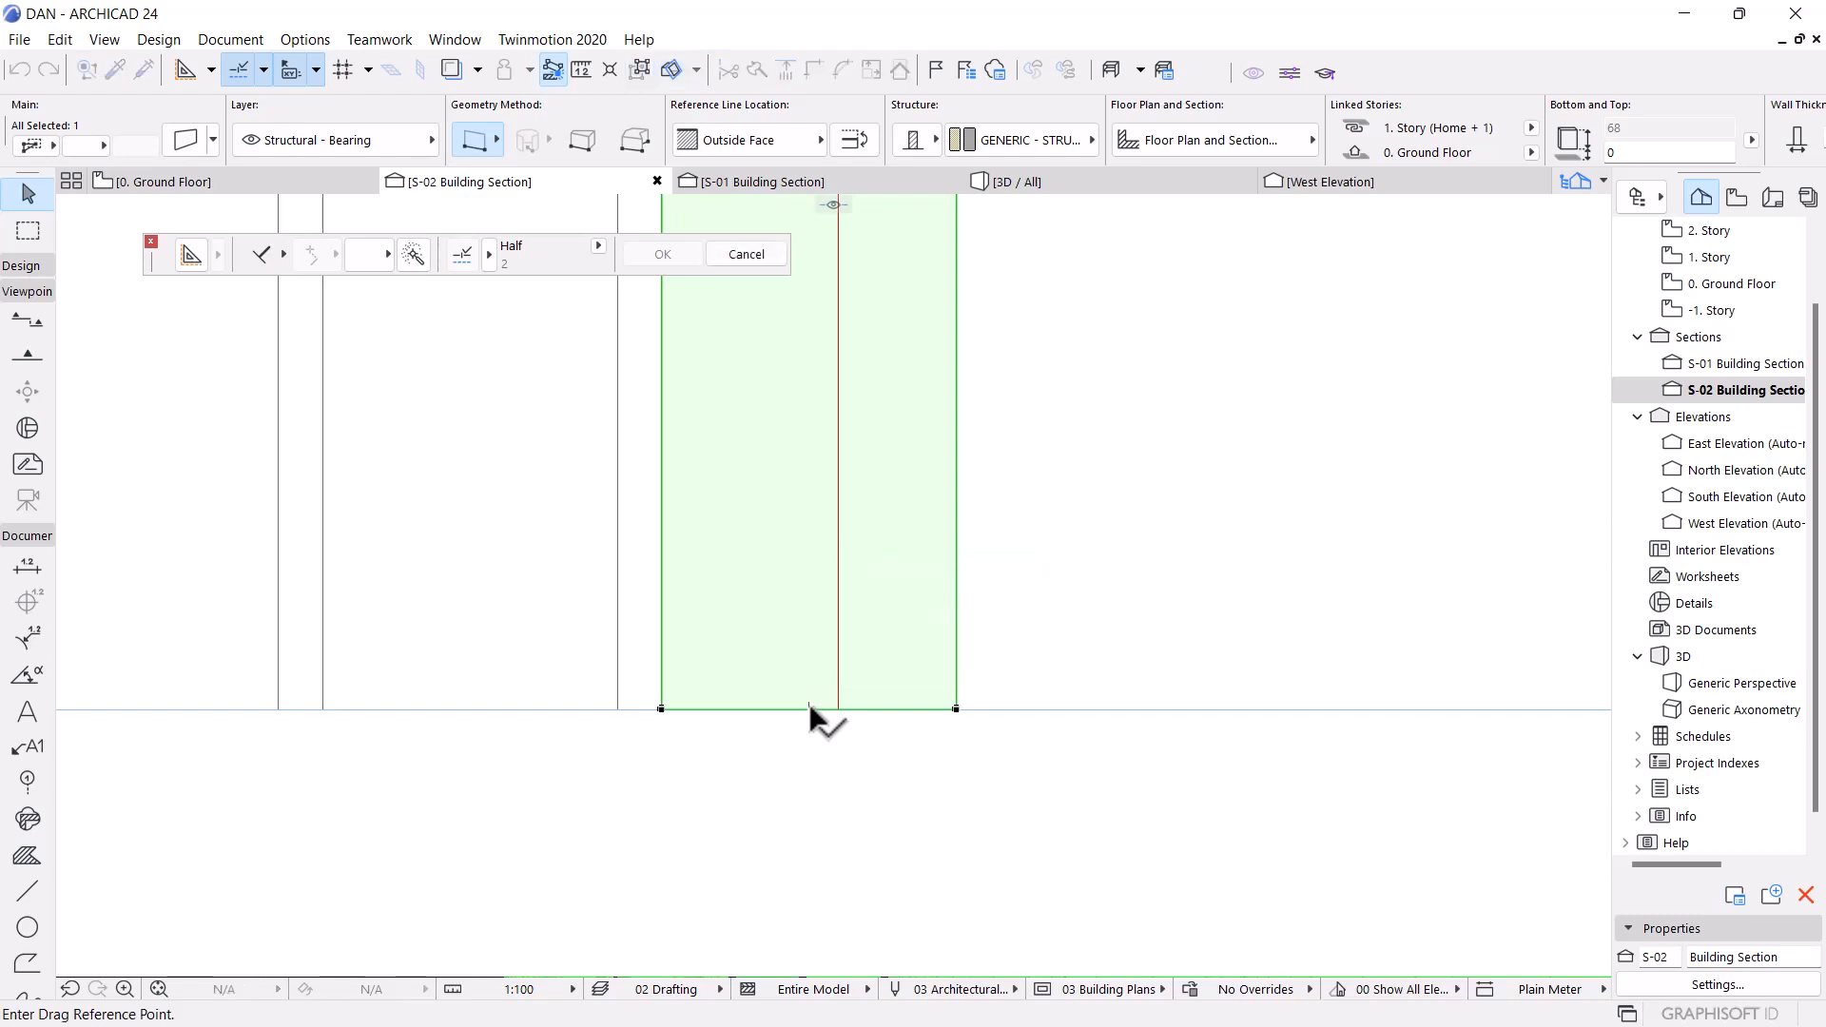
scroll(809, 708, up, 4)
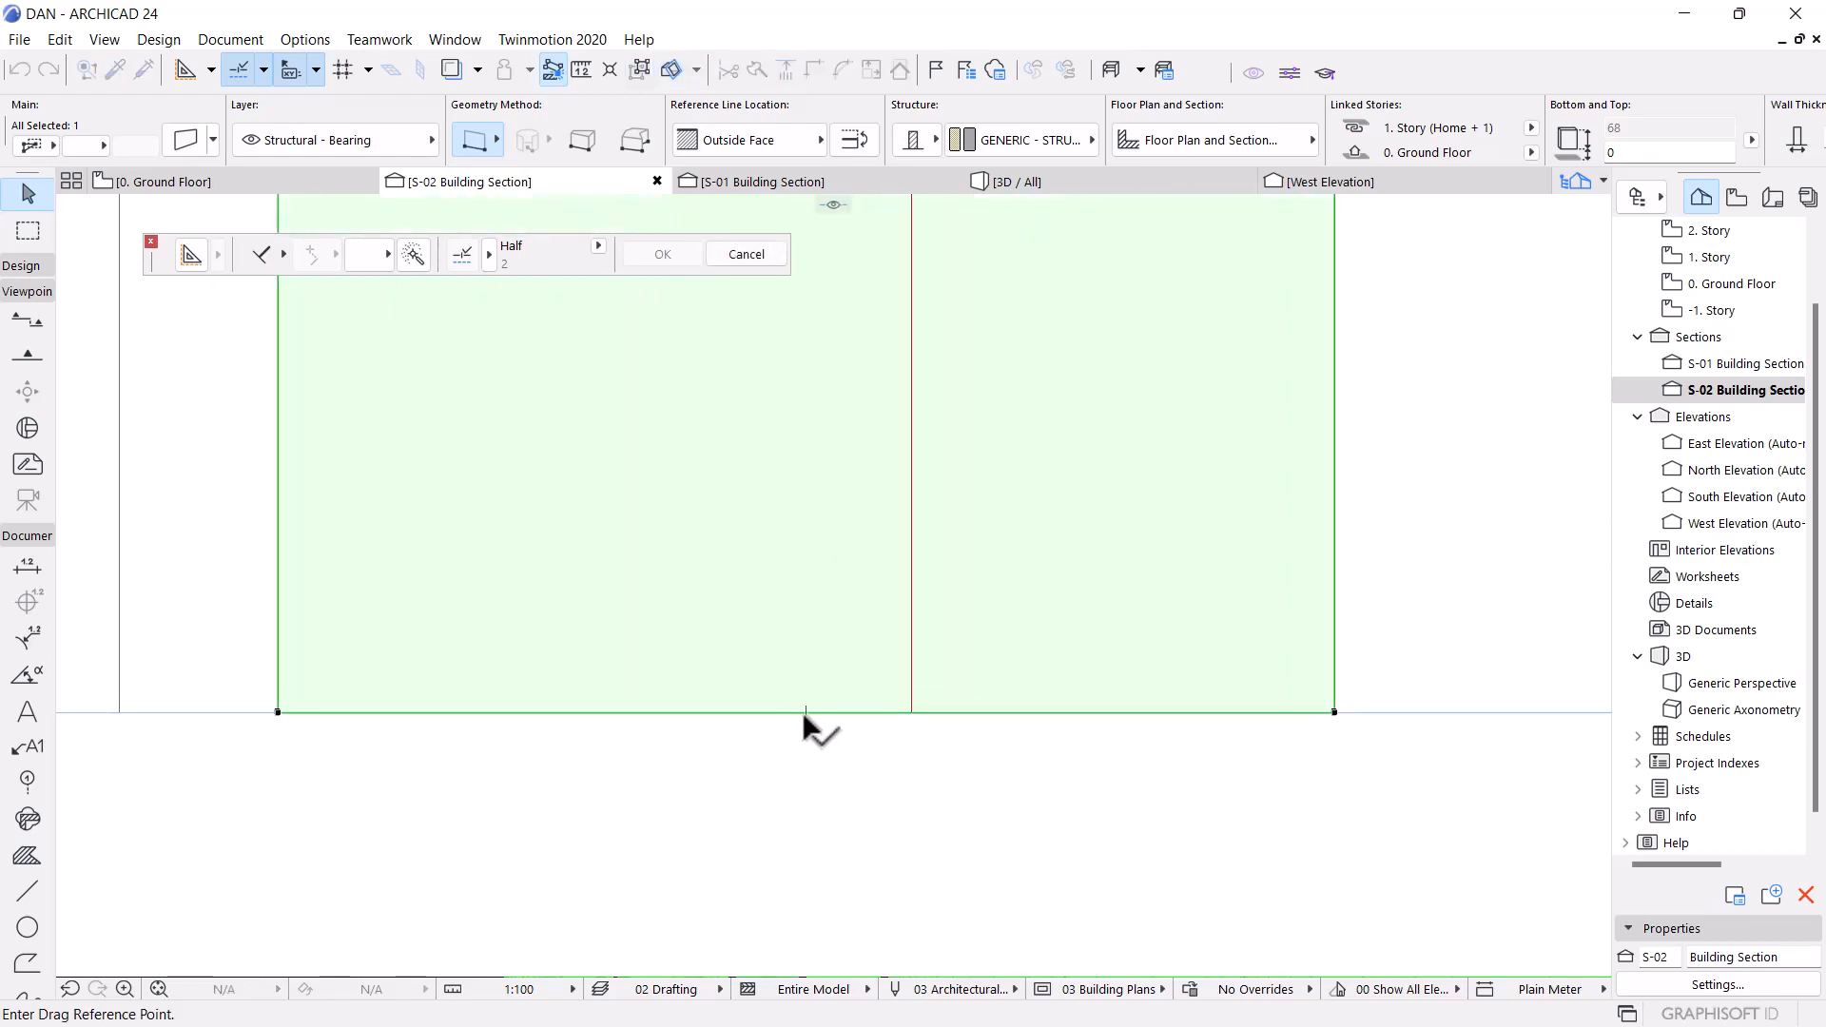
click(805, 712)
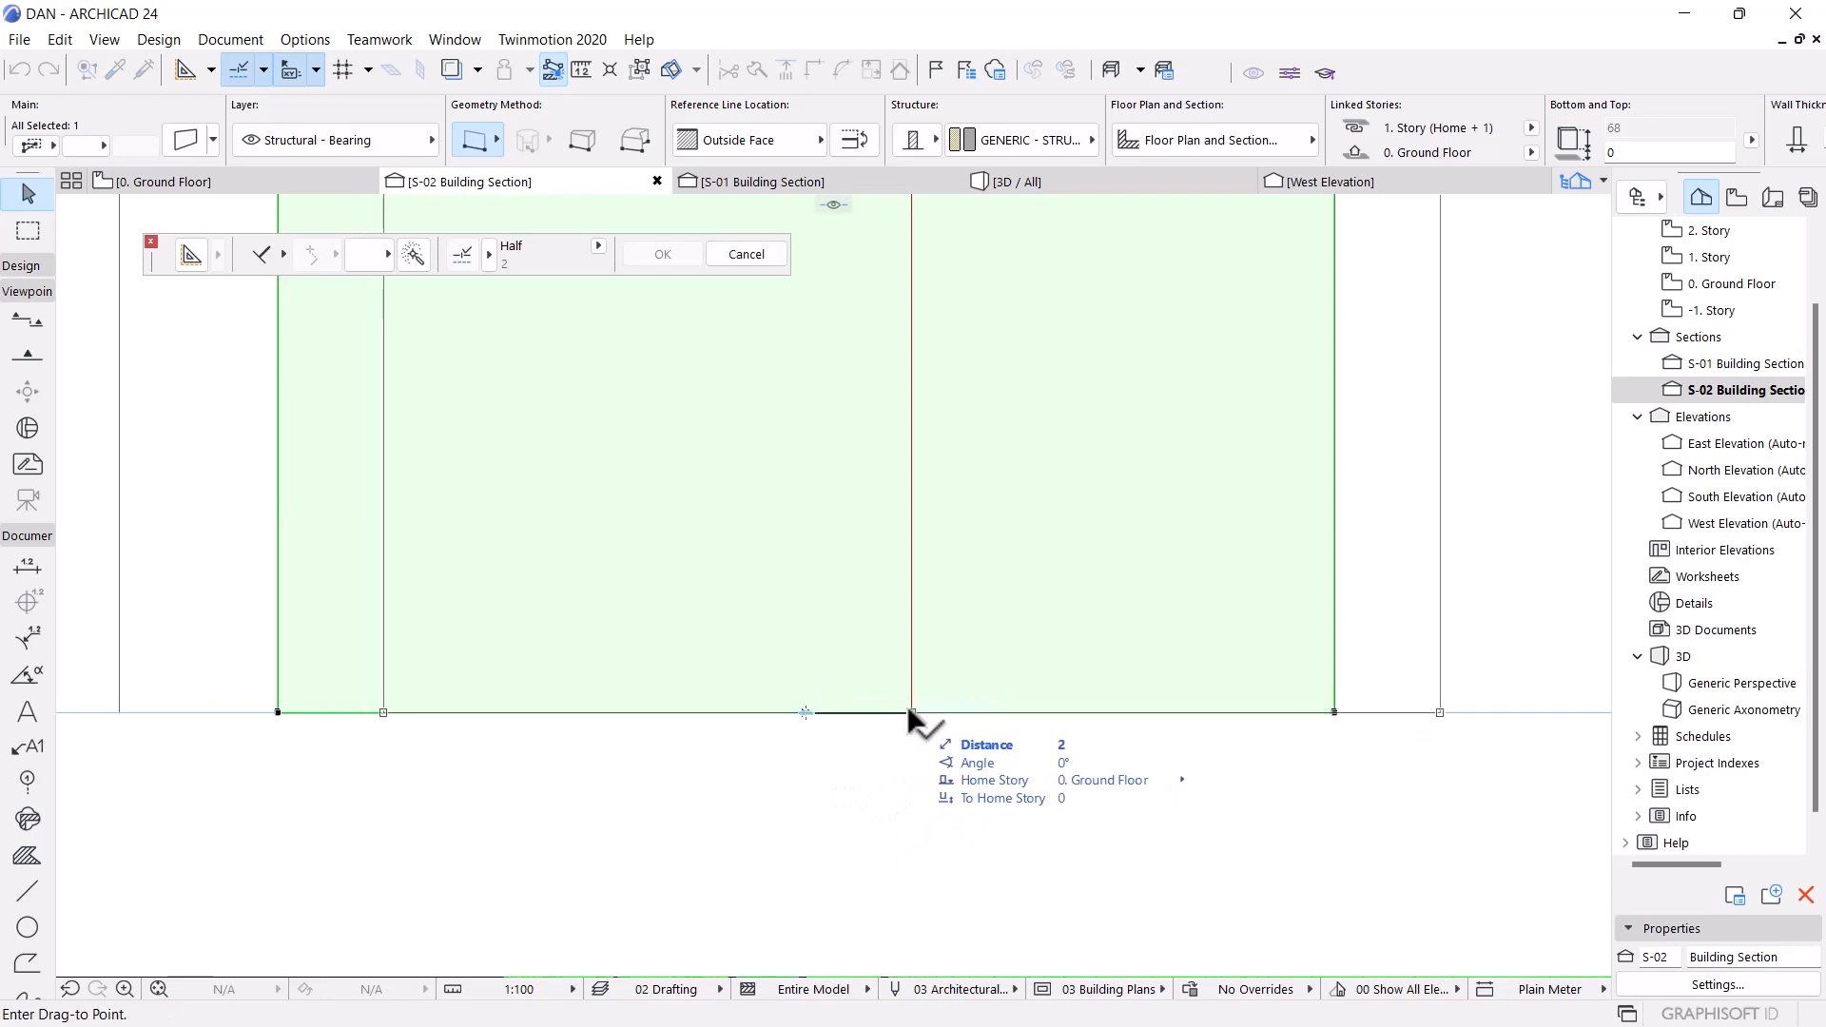
click(905, 712)
scroll(744, 780, down, 6)
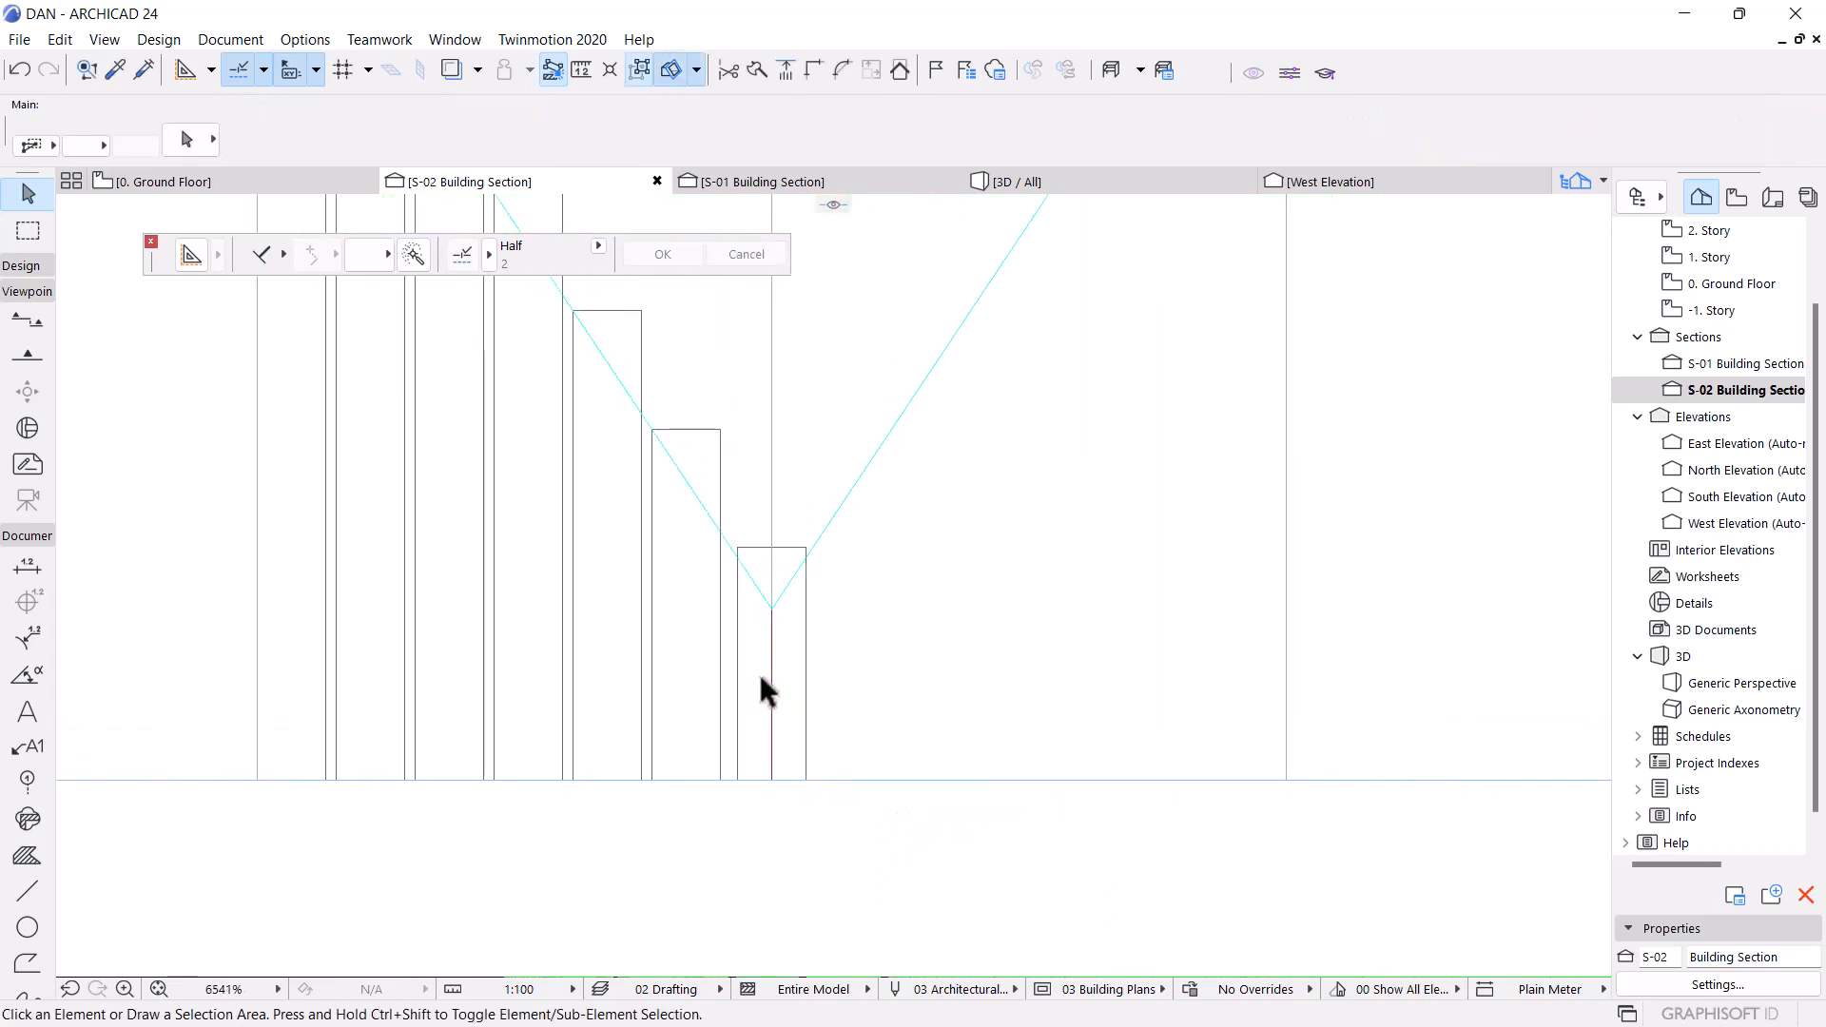
Mirror a copy of the six wall strips left of the V's centre line about that vertical centre line
click(688, 650)
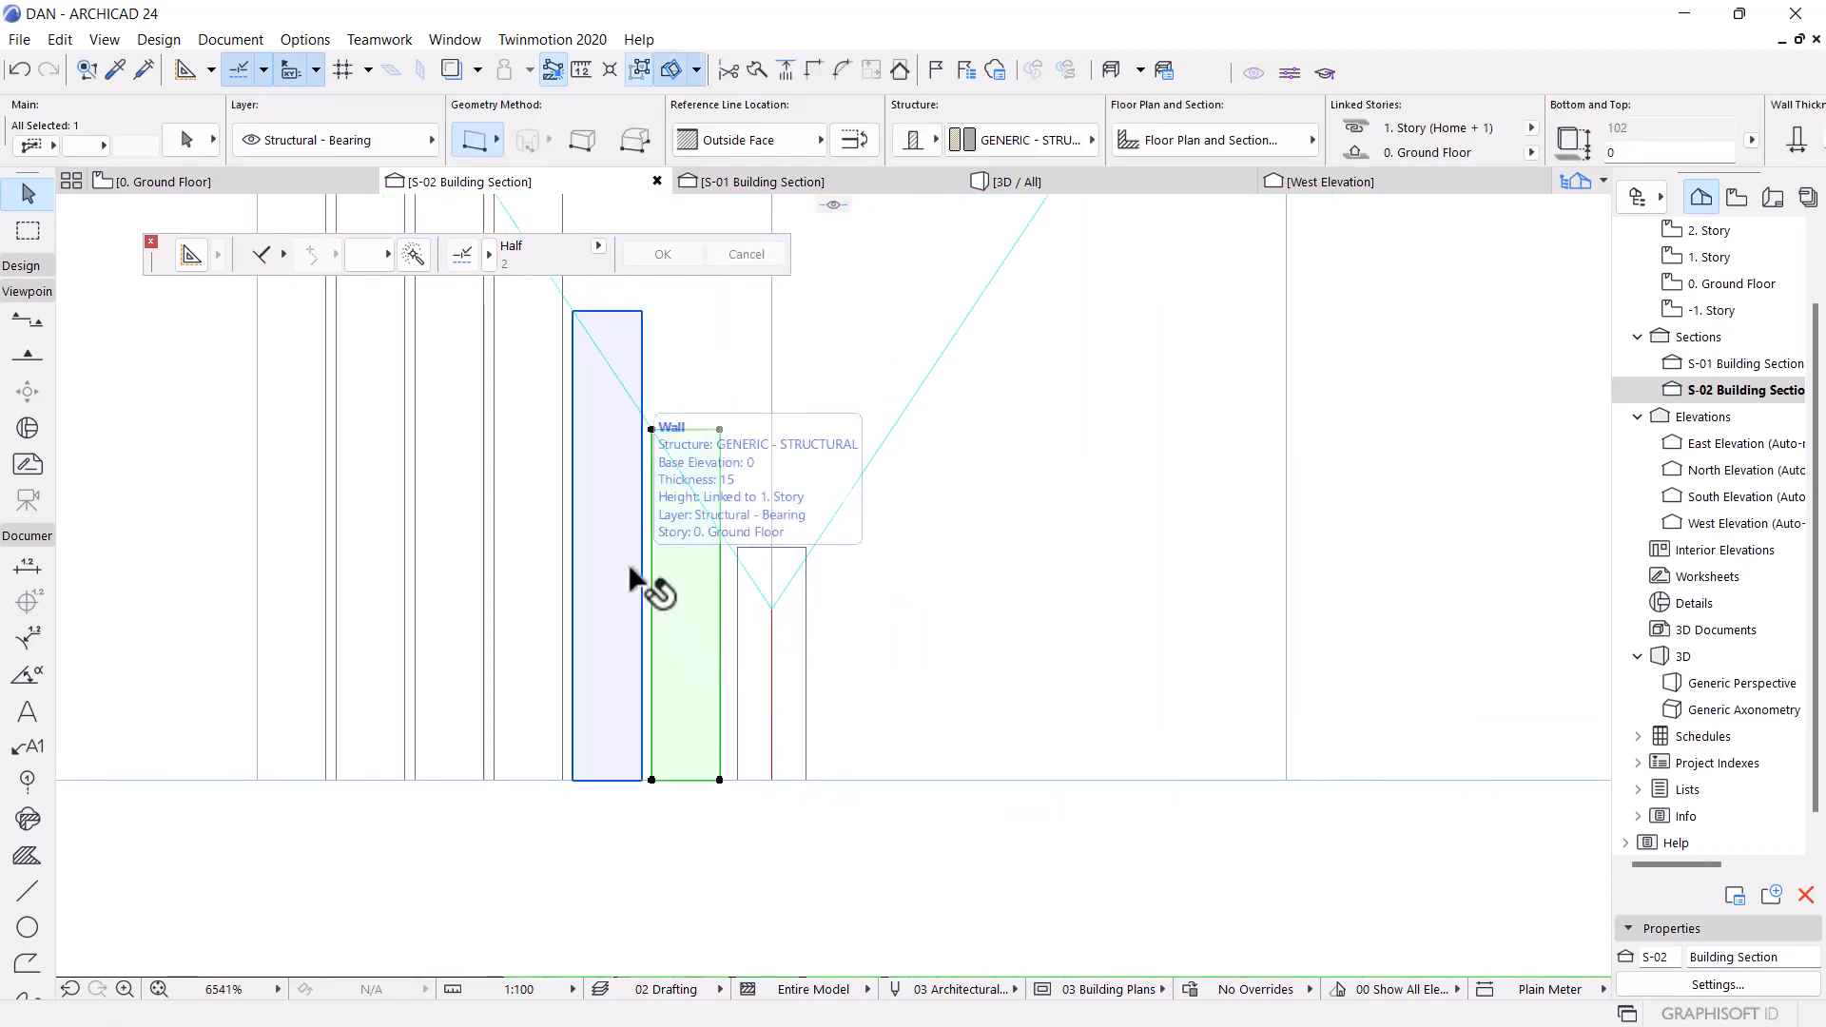
shift+click(575, 602)
shift+click(530, 603)
shift+click(469, 591)
shift+click(378, 576)
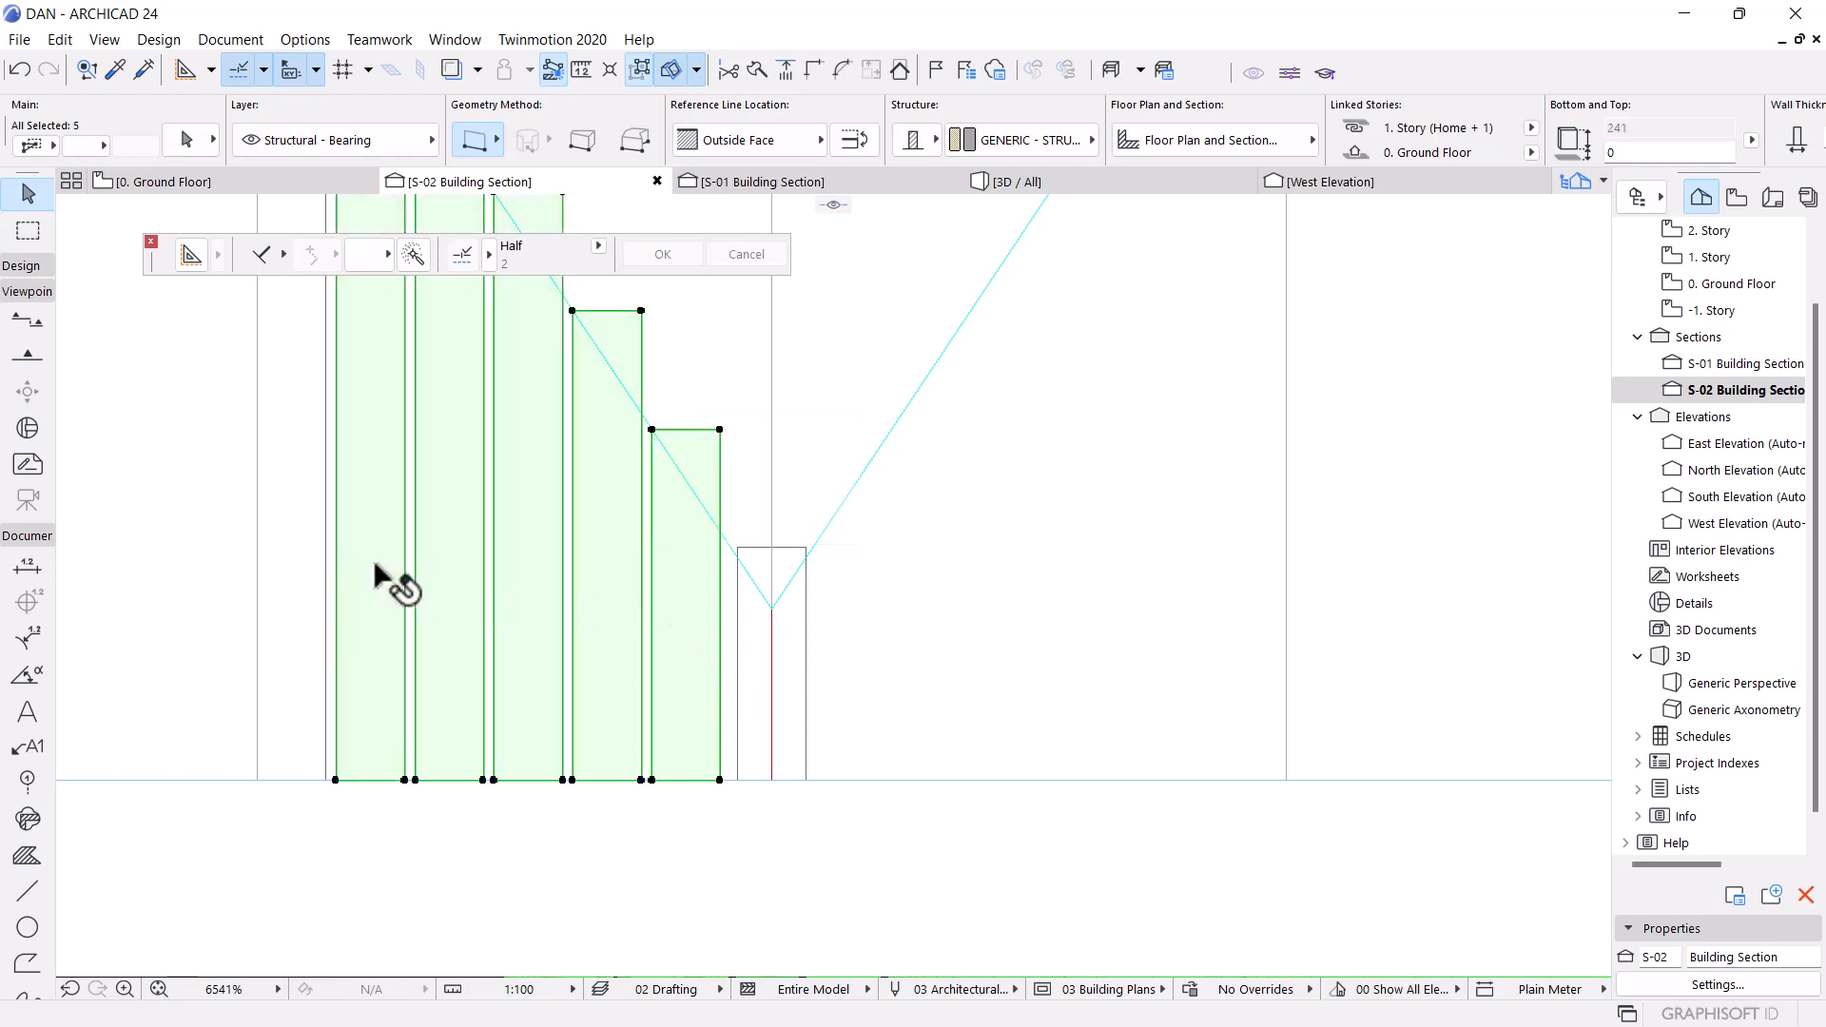
shift+click(326, 575)
scroll(704, 752, down, 5)
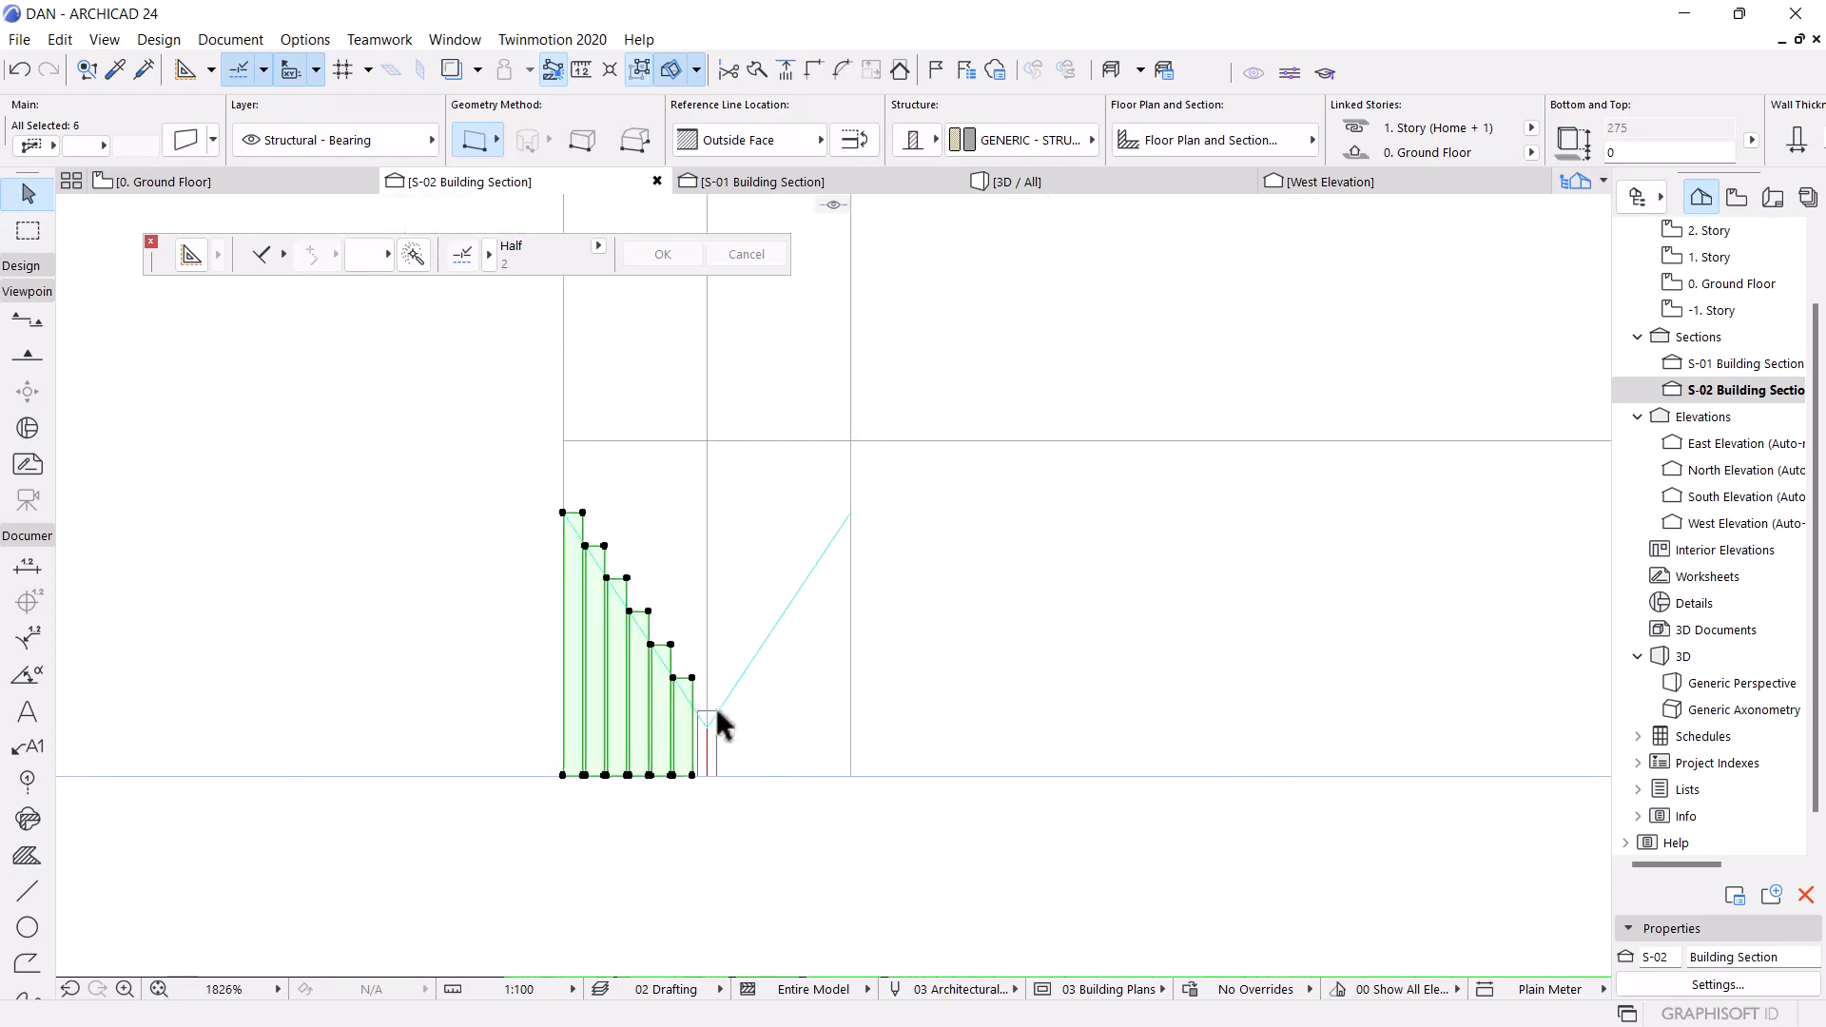
key(ctrl+alt+m)
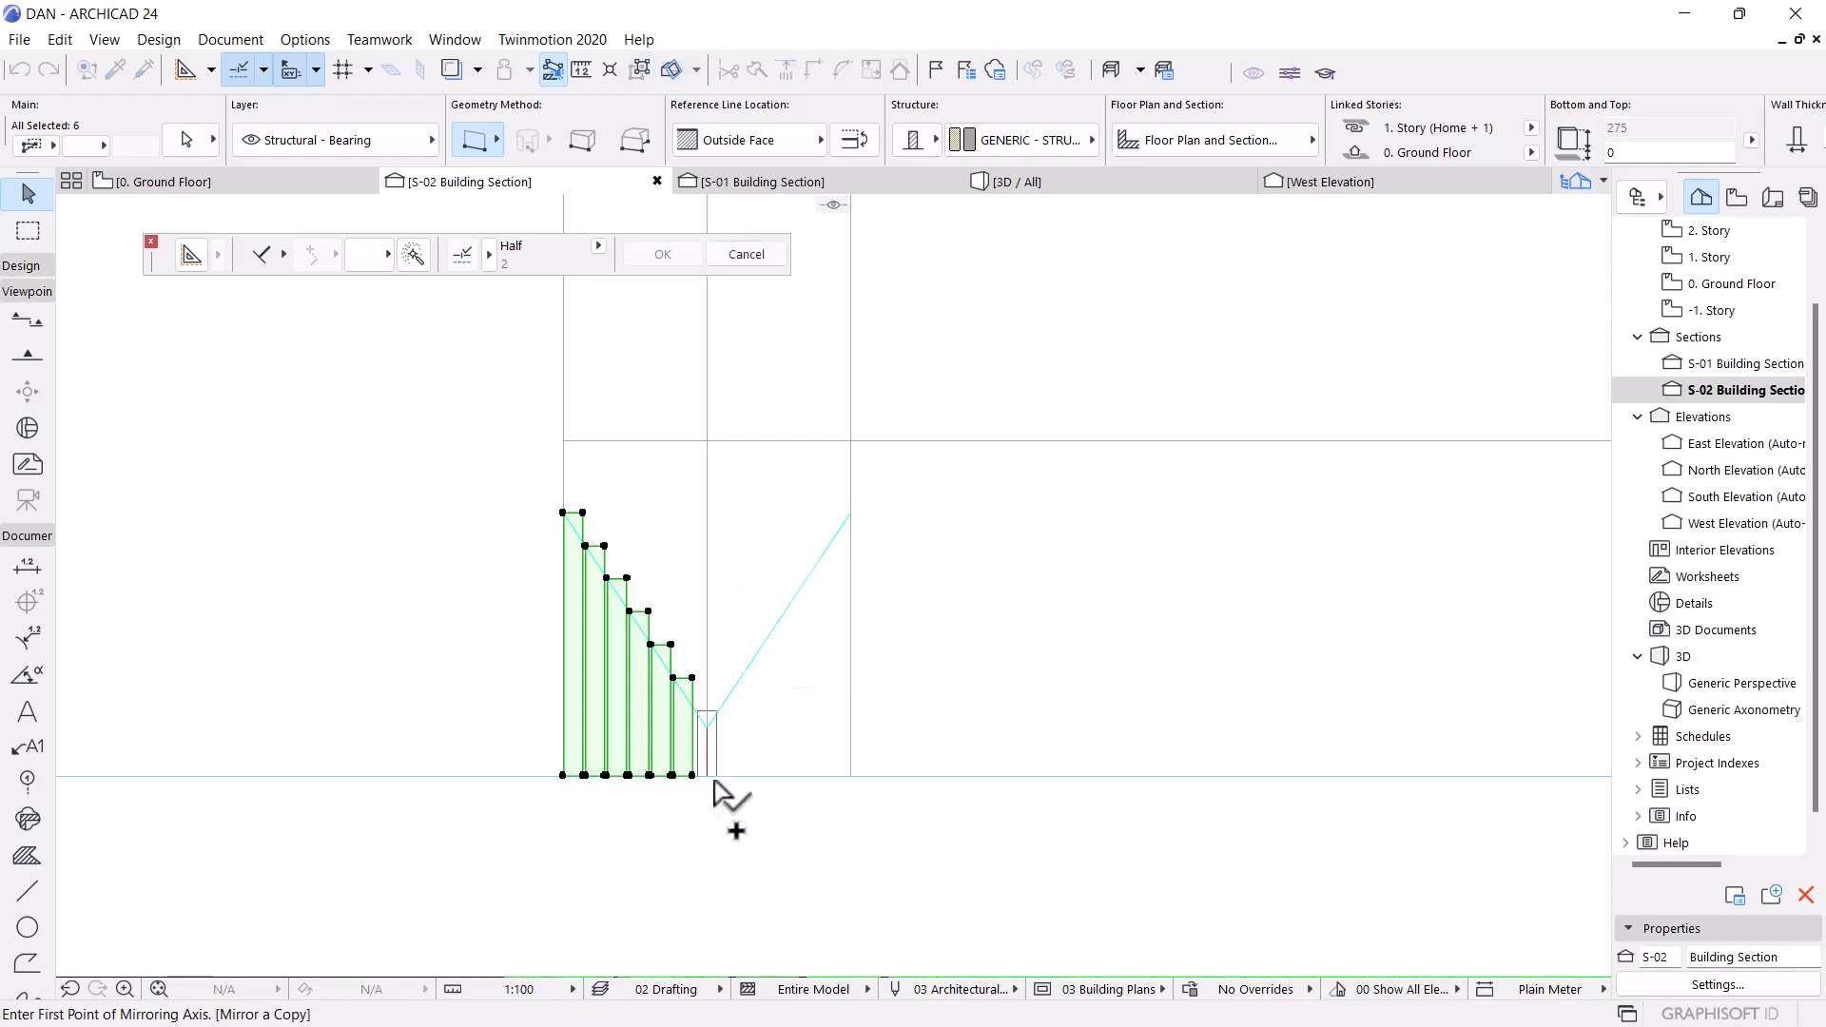
scroll(718, 793, up, 5)
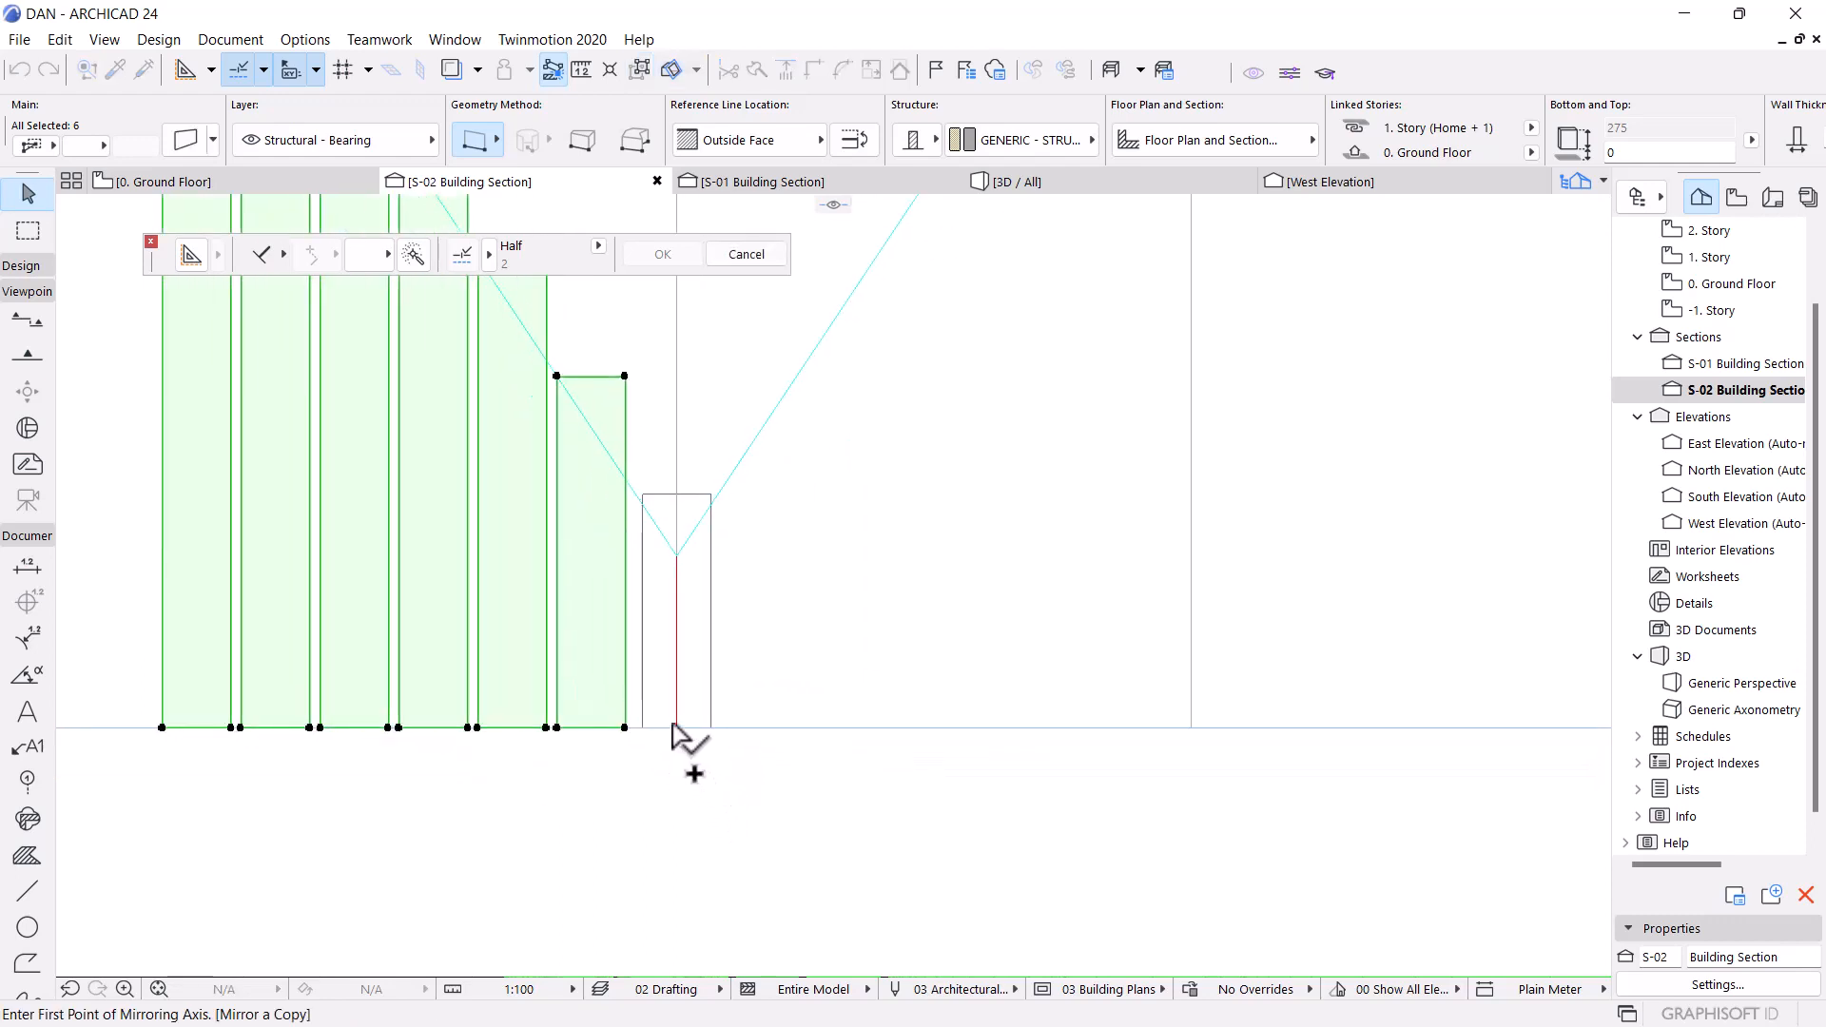
click(676, 727)
scroll(687, 847, down, 4)
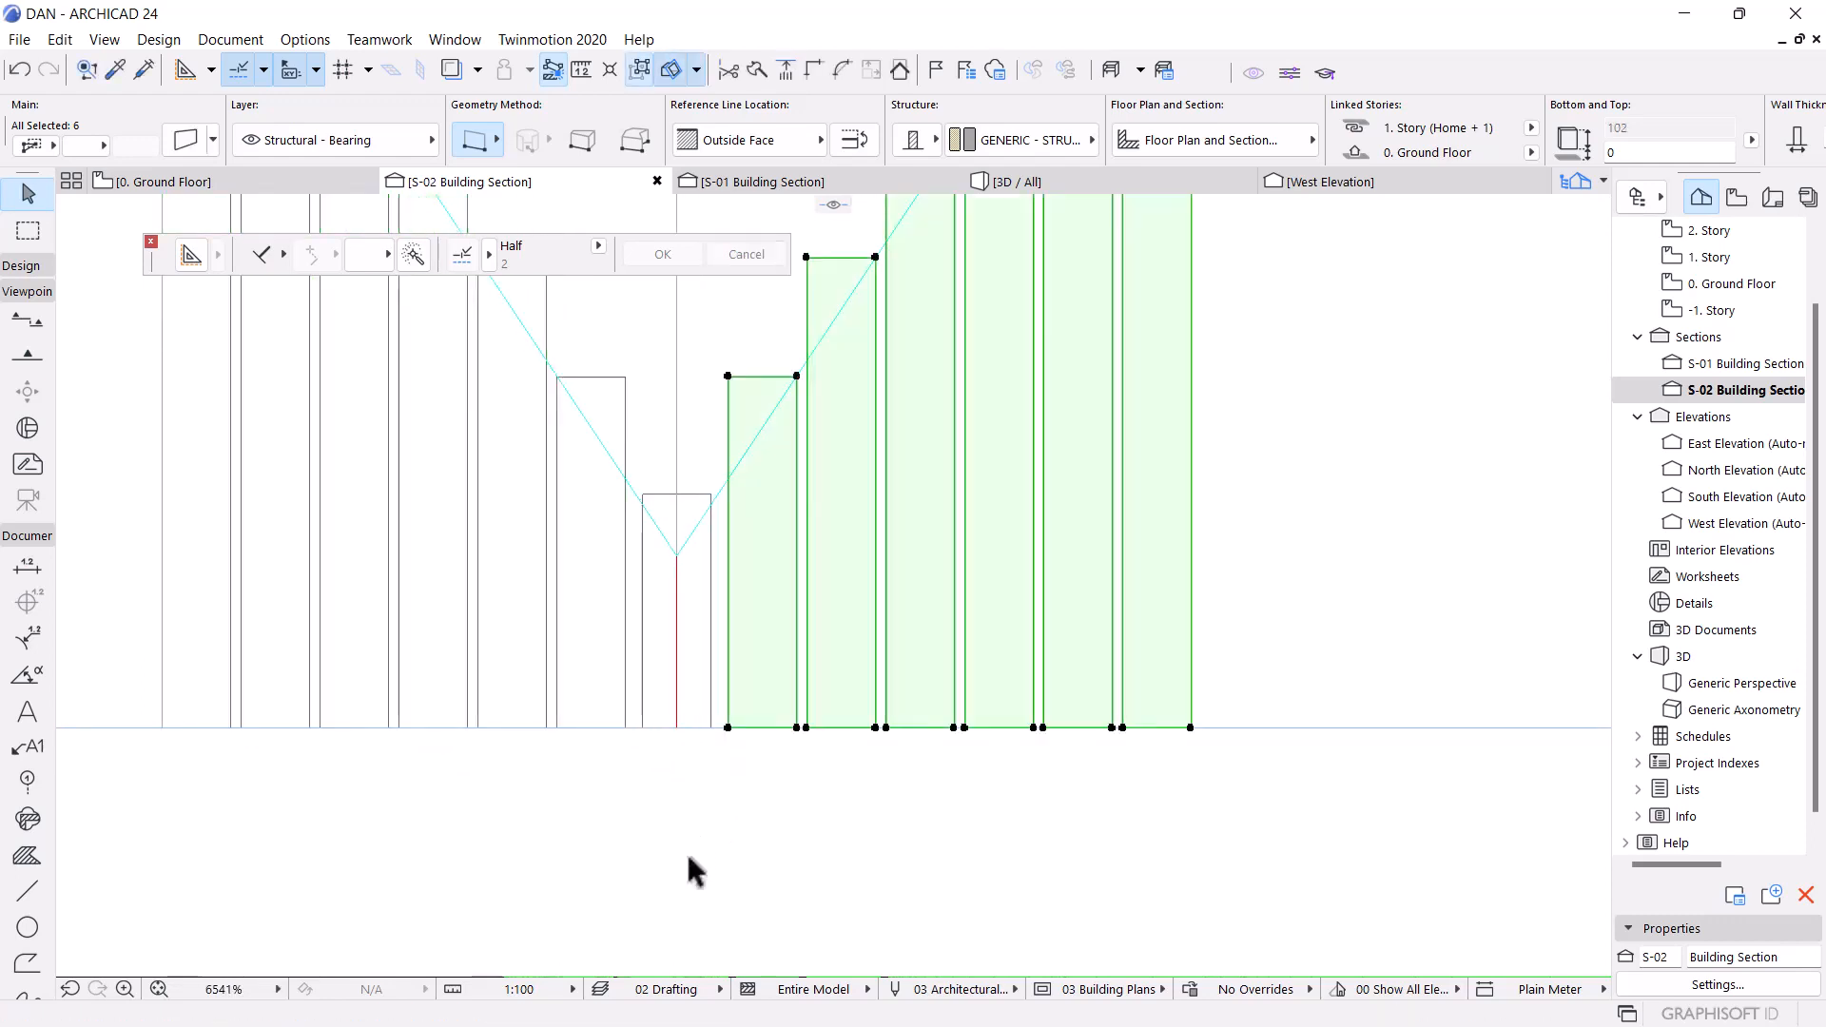
key(Escape)
Mirror a copy of the two cyan V diagonals about the horizontal middle line, forming an inverted V in the upper half
scroll(720, 562, down, 3)
scroll(738, 460, up, 3)
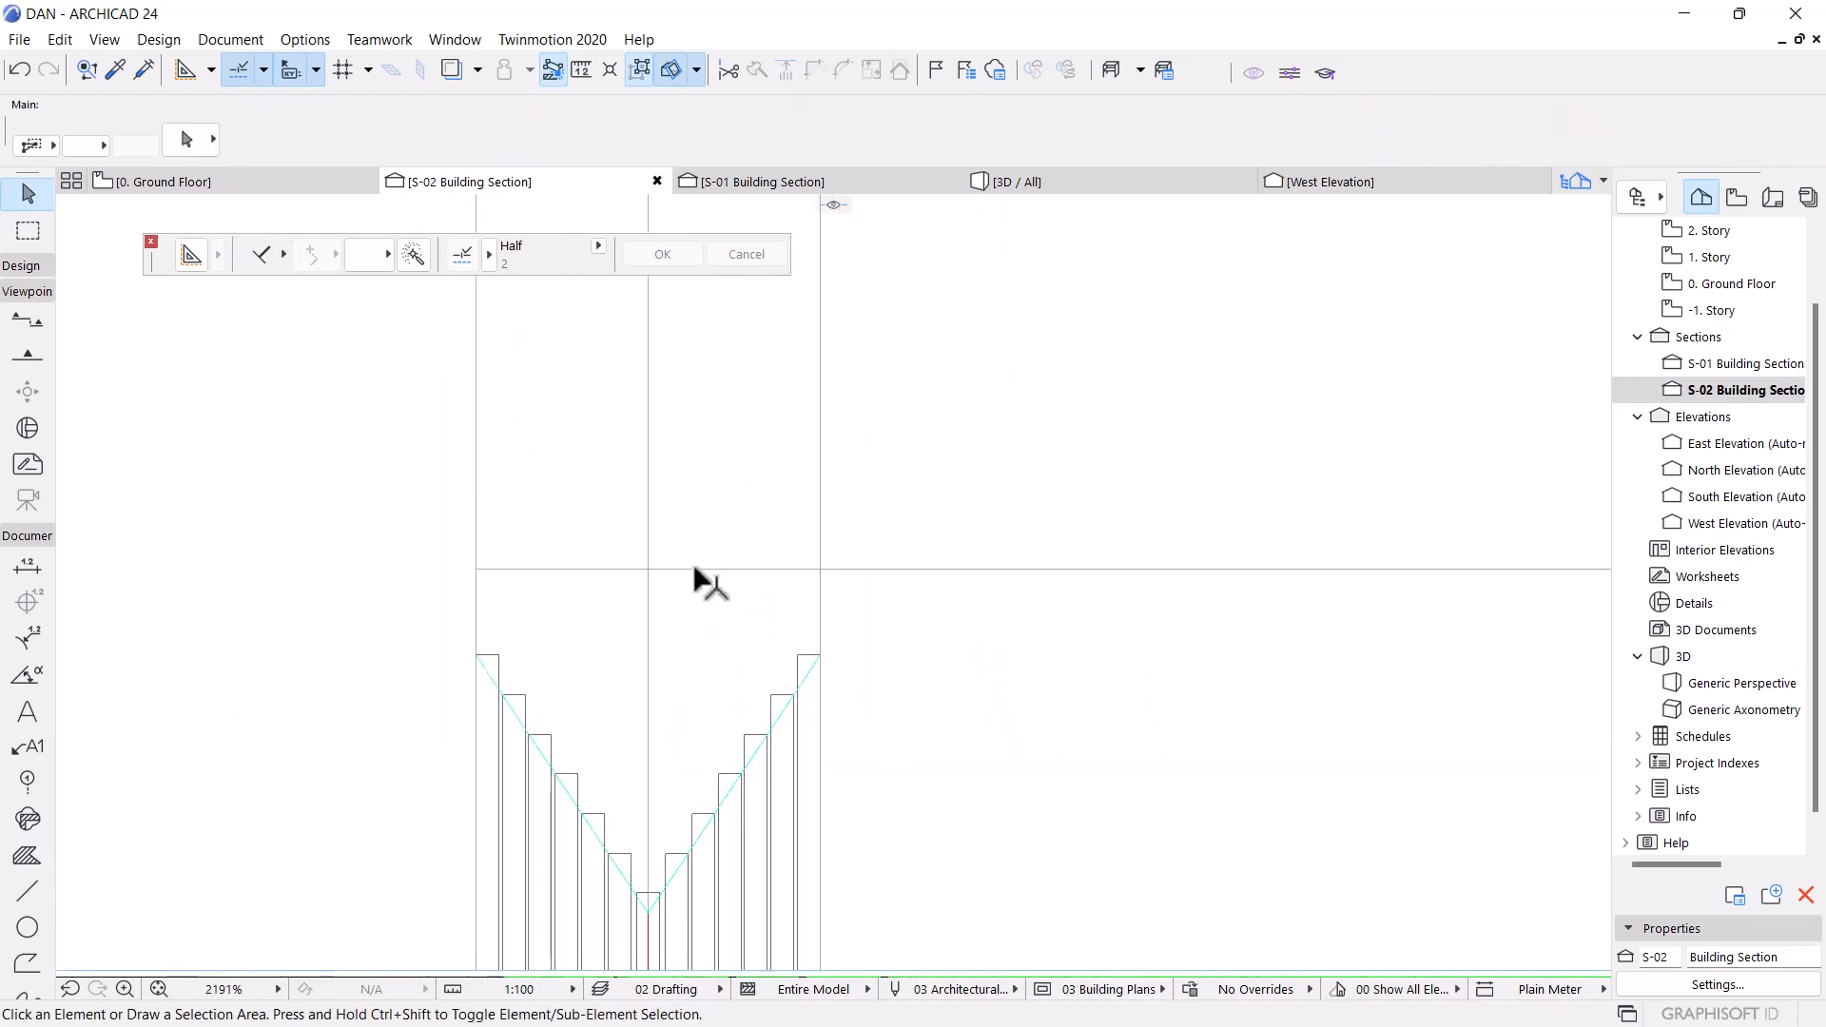
scroll(696, 580, down, 3)
scroll(683, 512, up, 2)
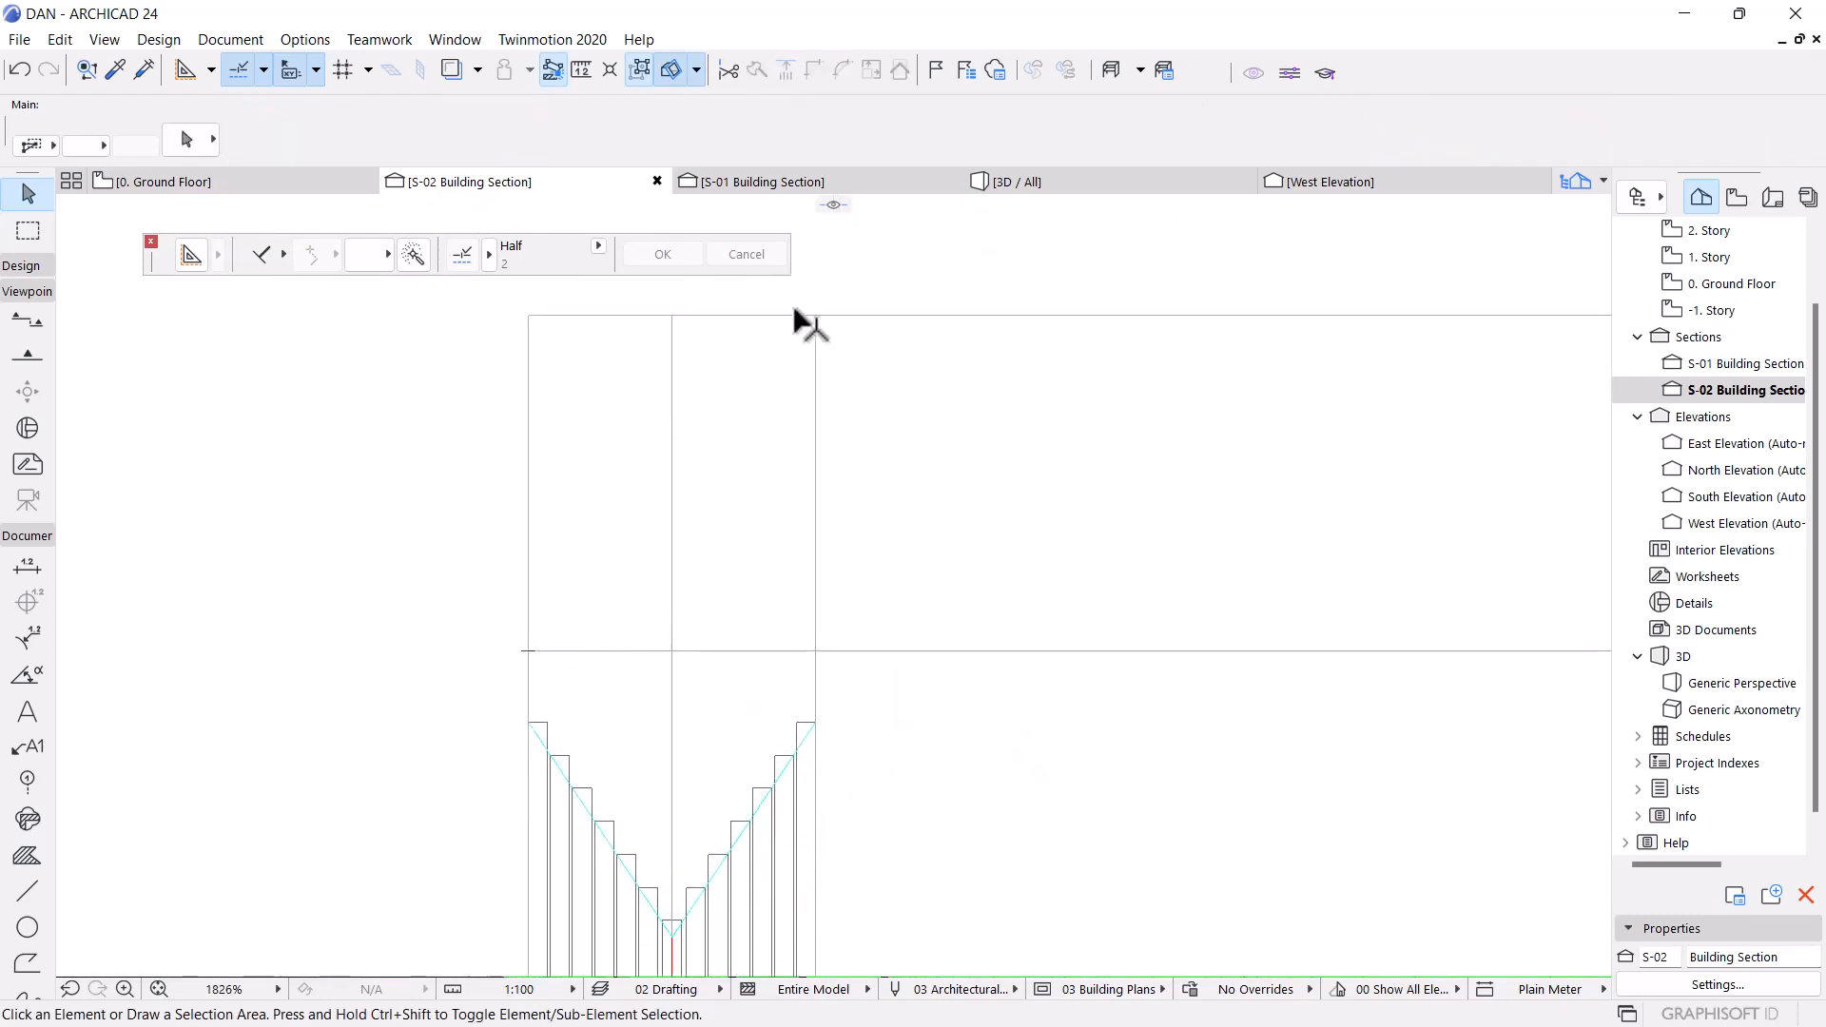
scroll(517, 692, down, 4)
scroll(591, 596, up, 4)
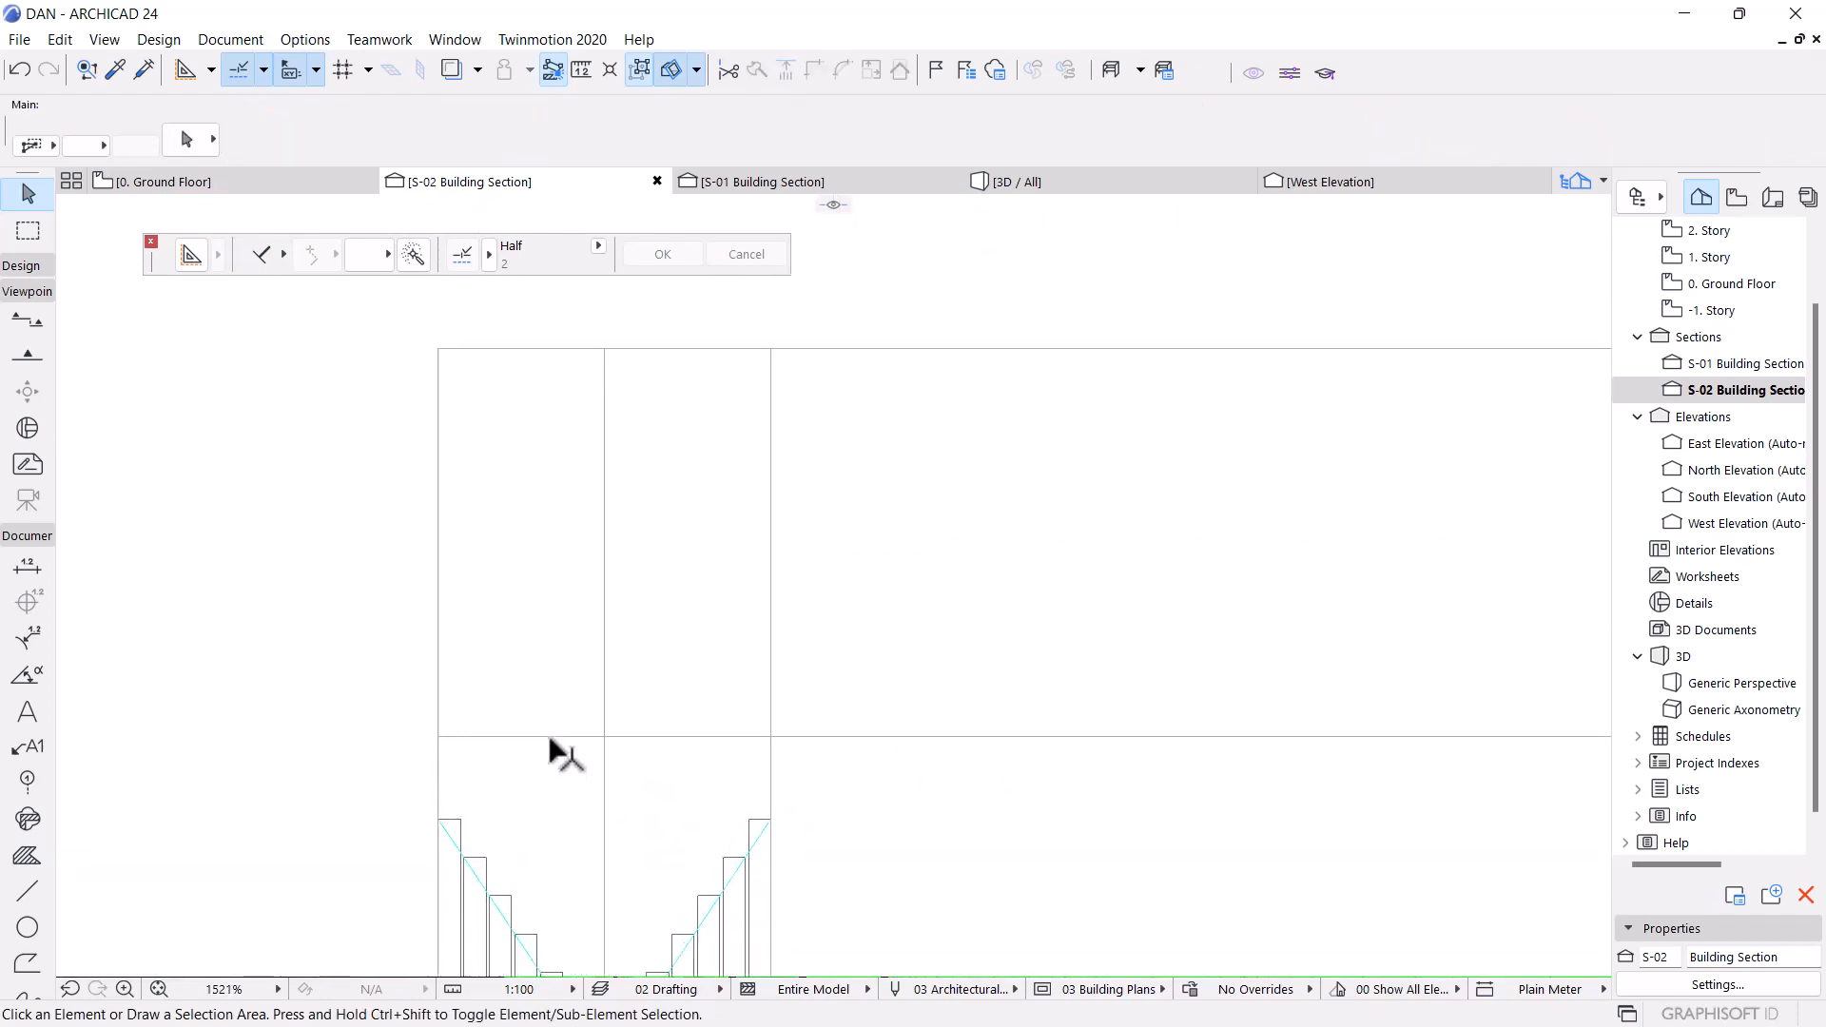
scroll(494, 631, down, 3)
scroll(510, 746, up, 5)
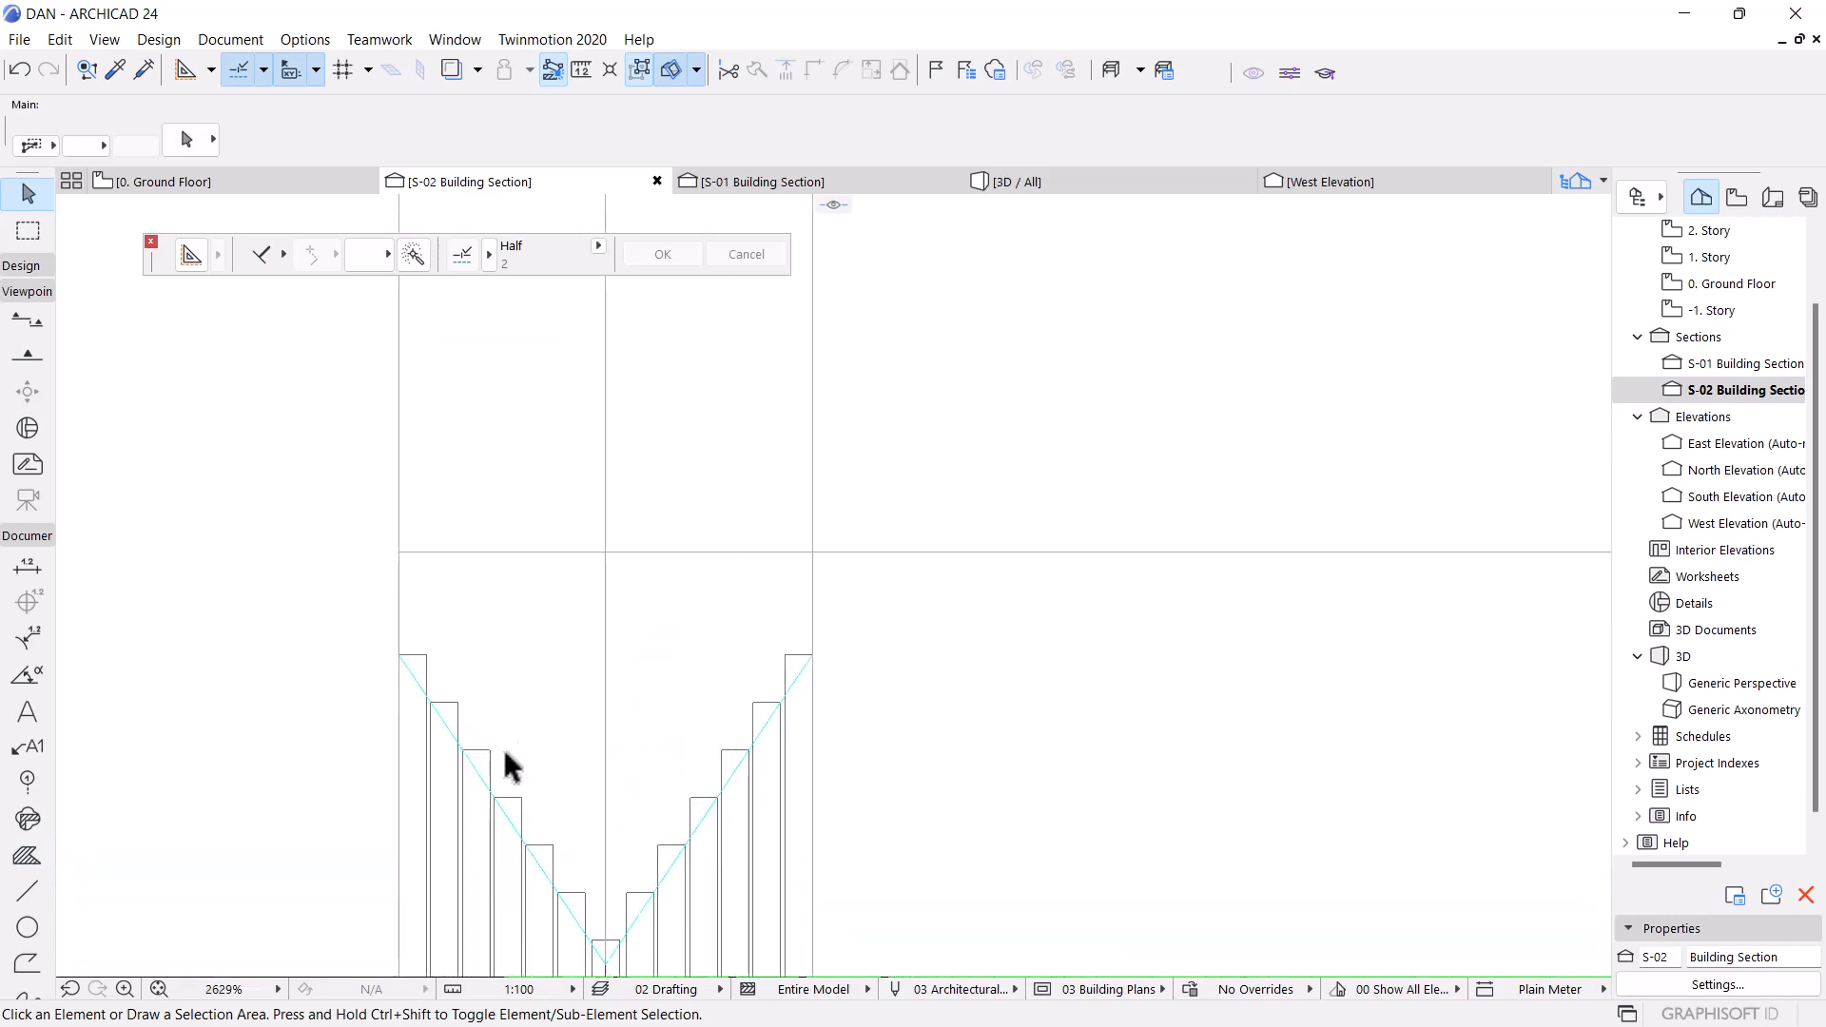
click(465, 756)
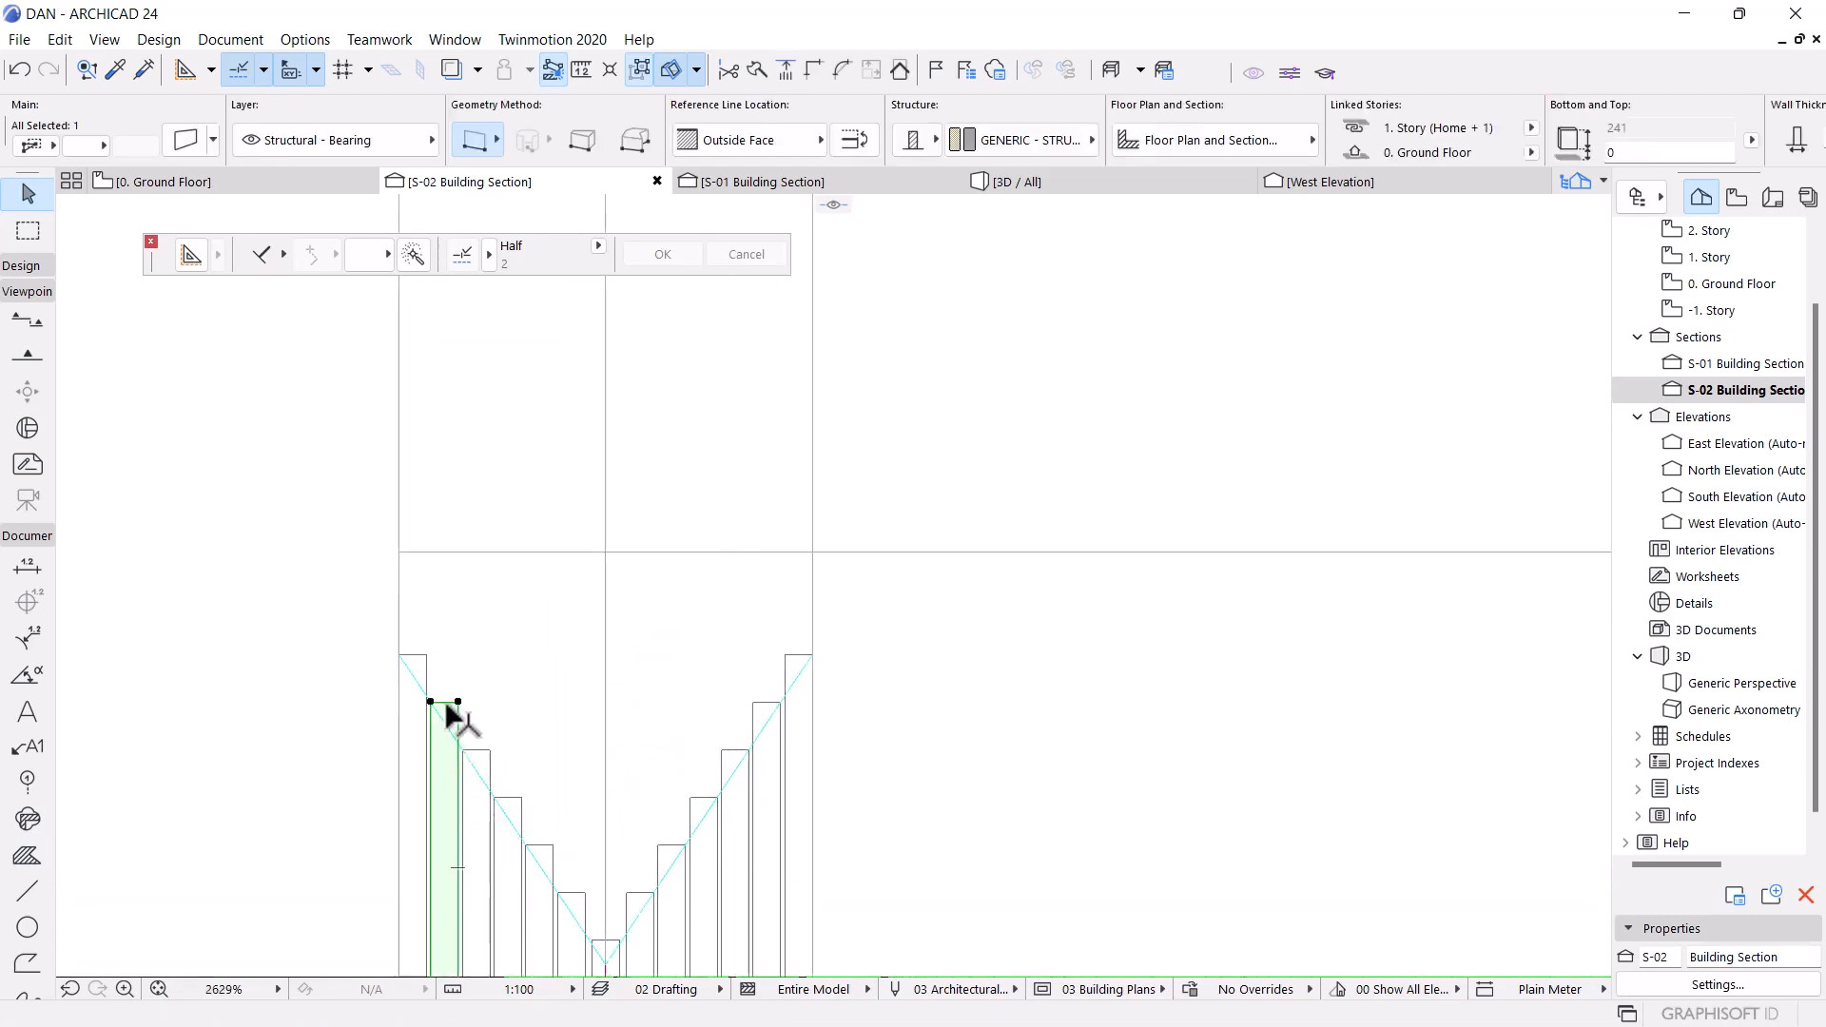
click(419, 685)
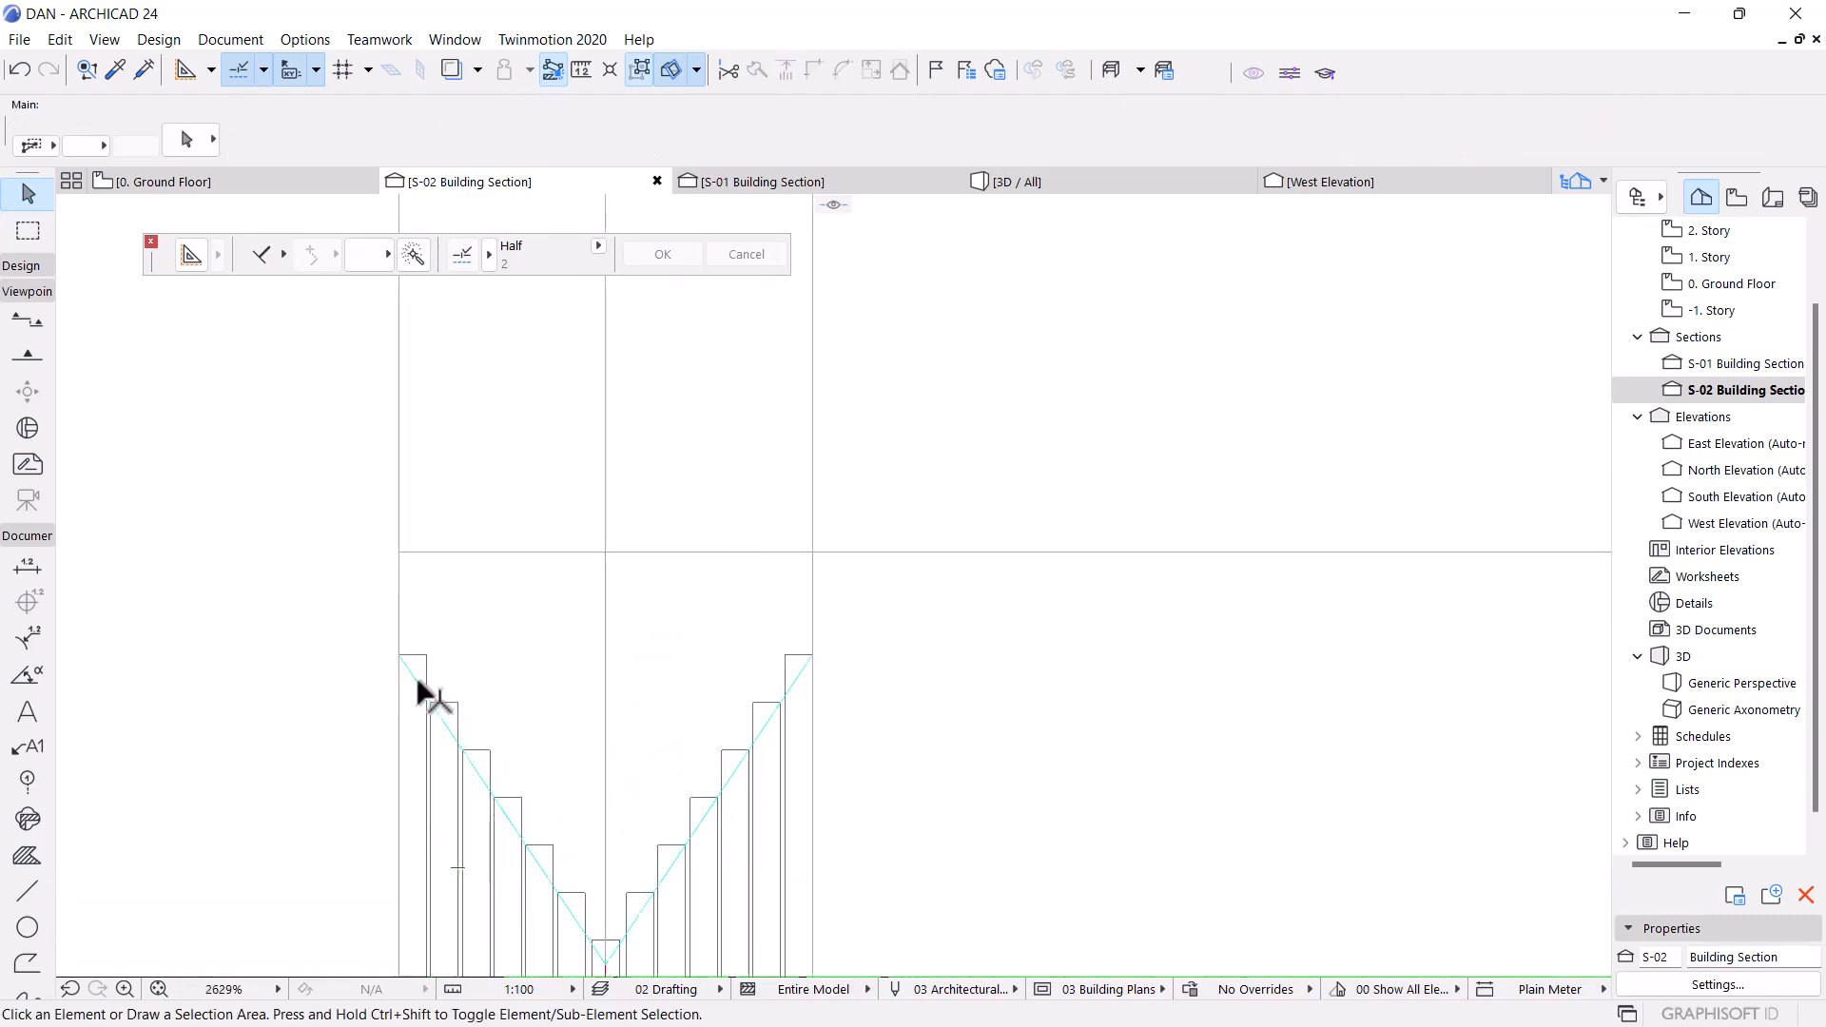
shift+click(789, 689)
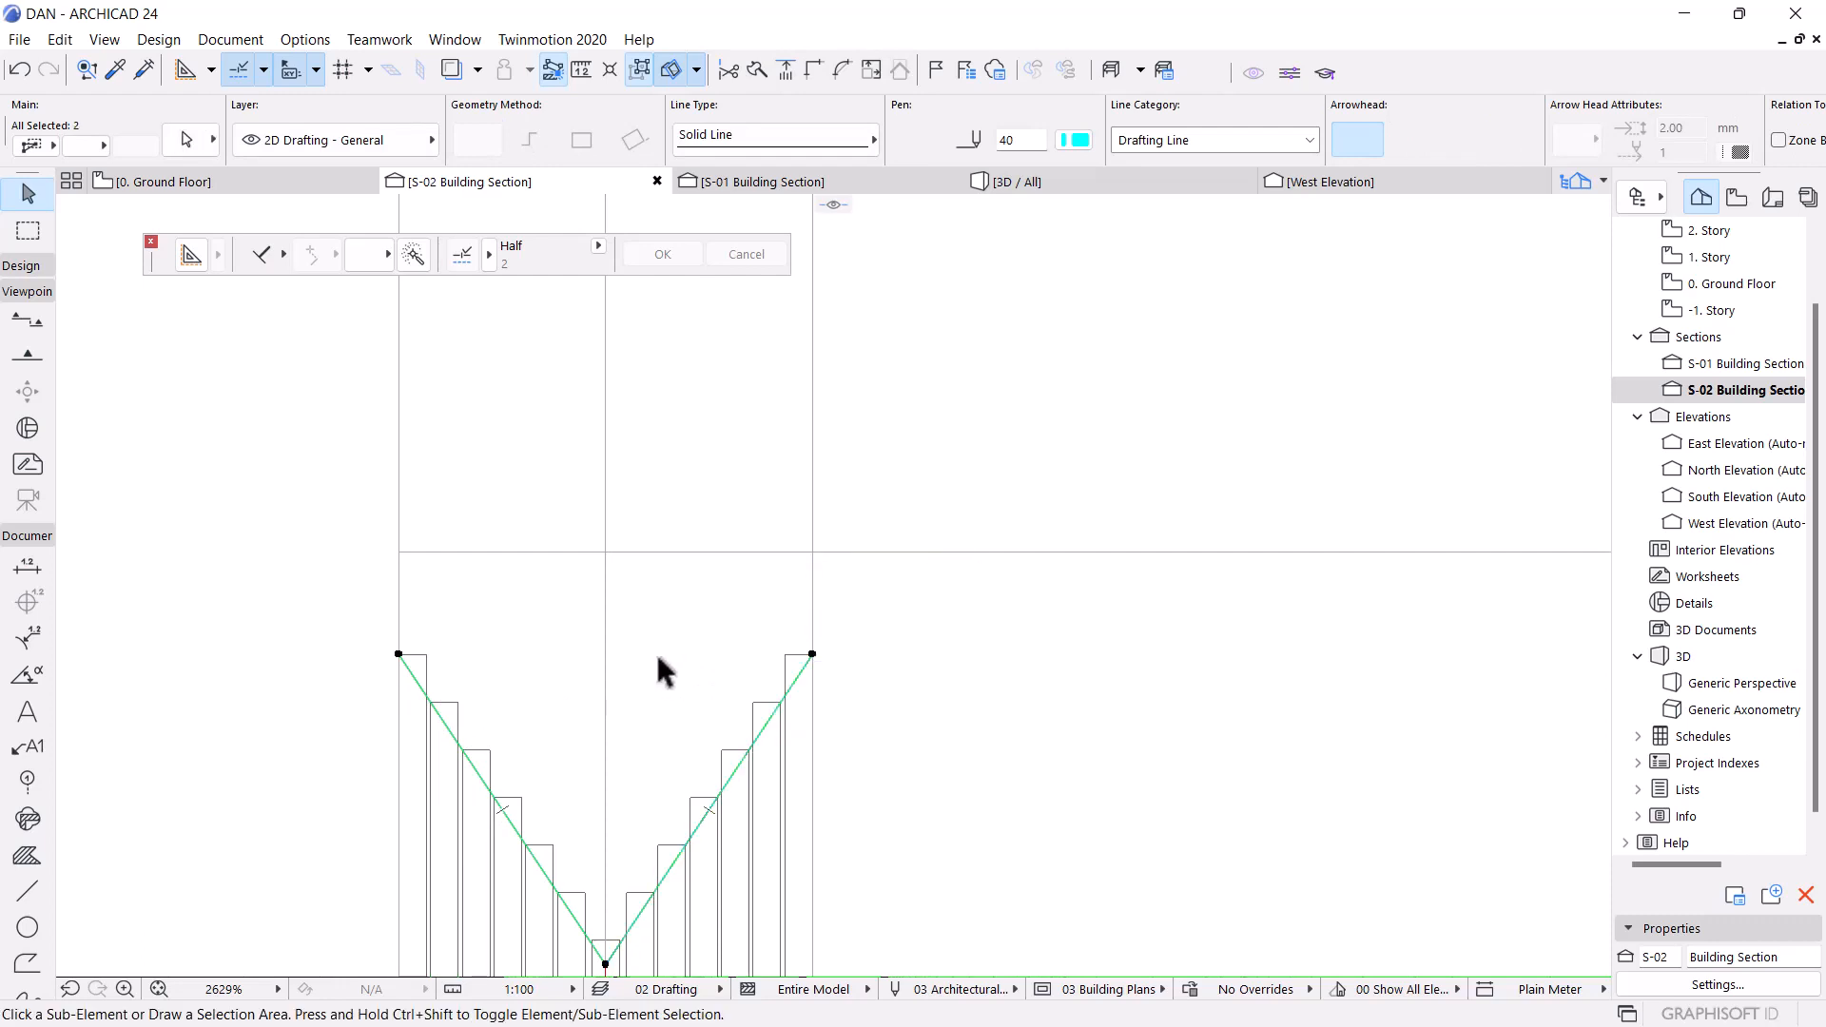
key(ctrl+alt+m)
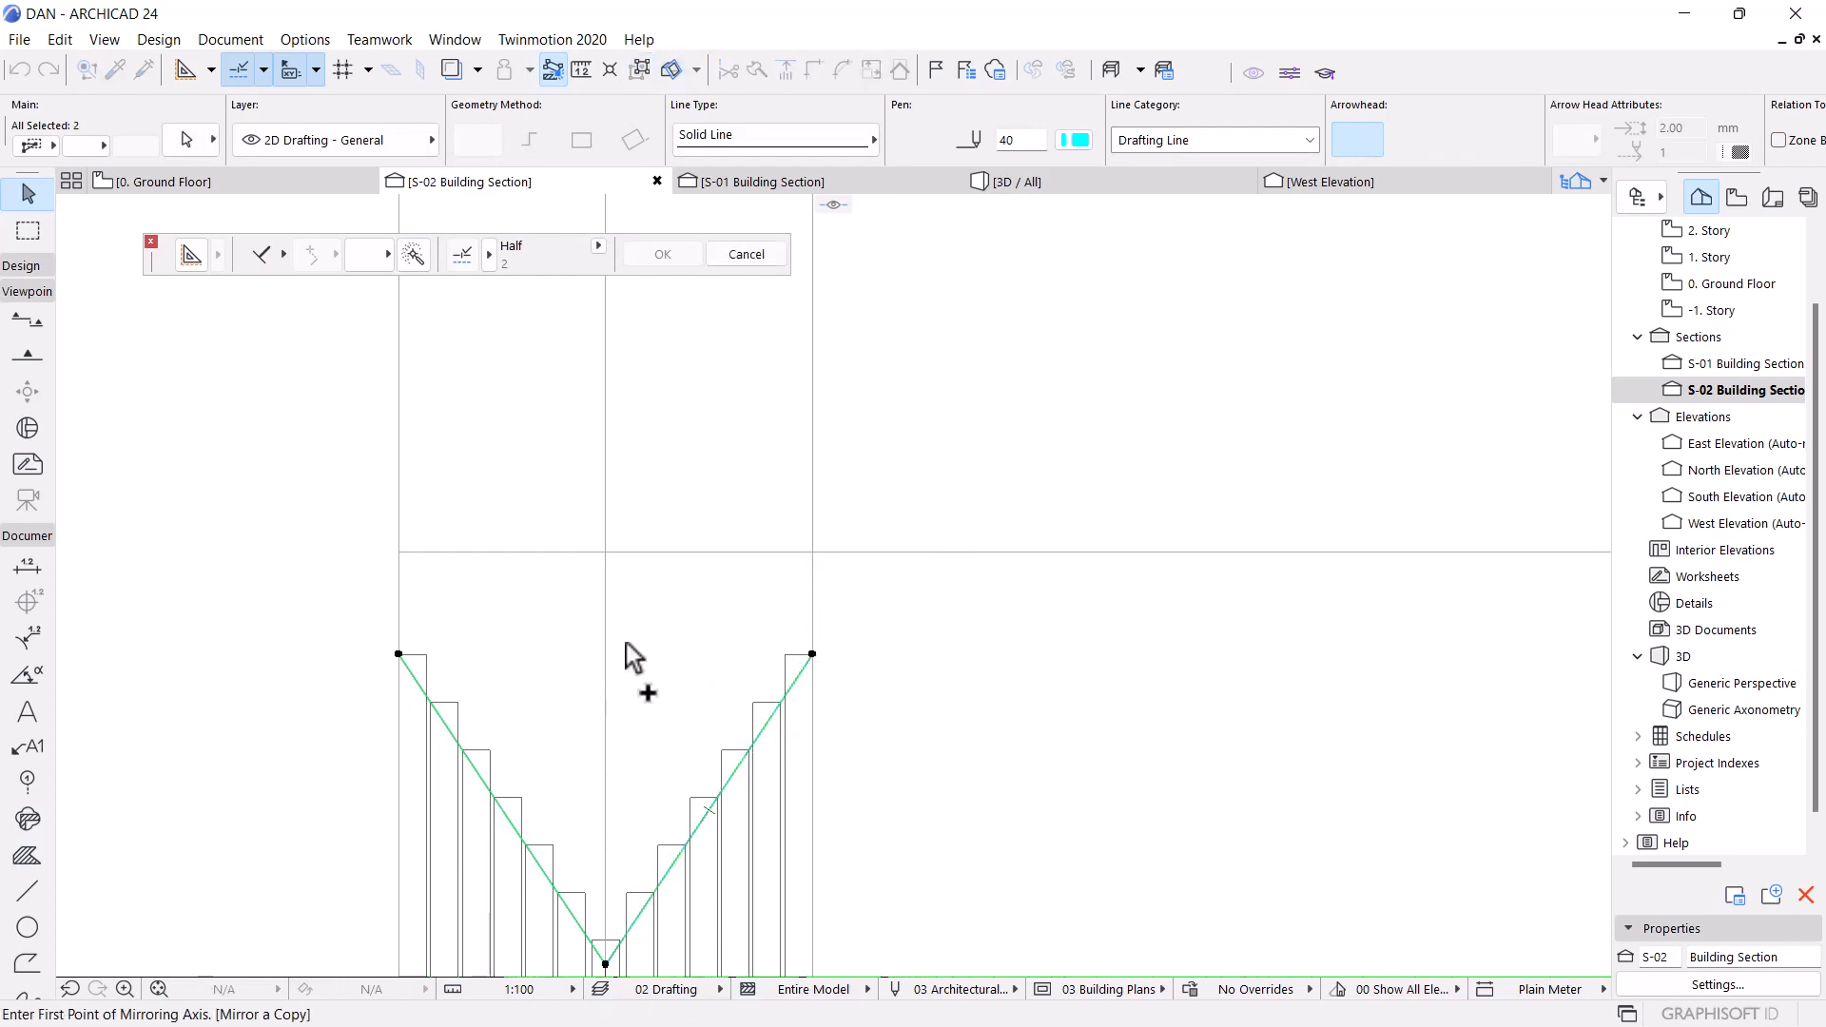
click(399, 552)
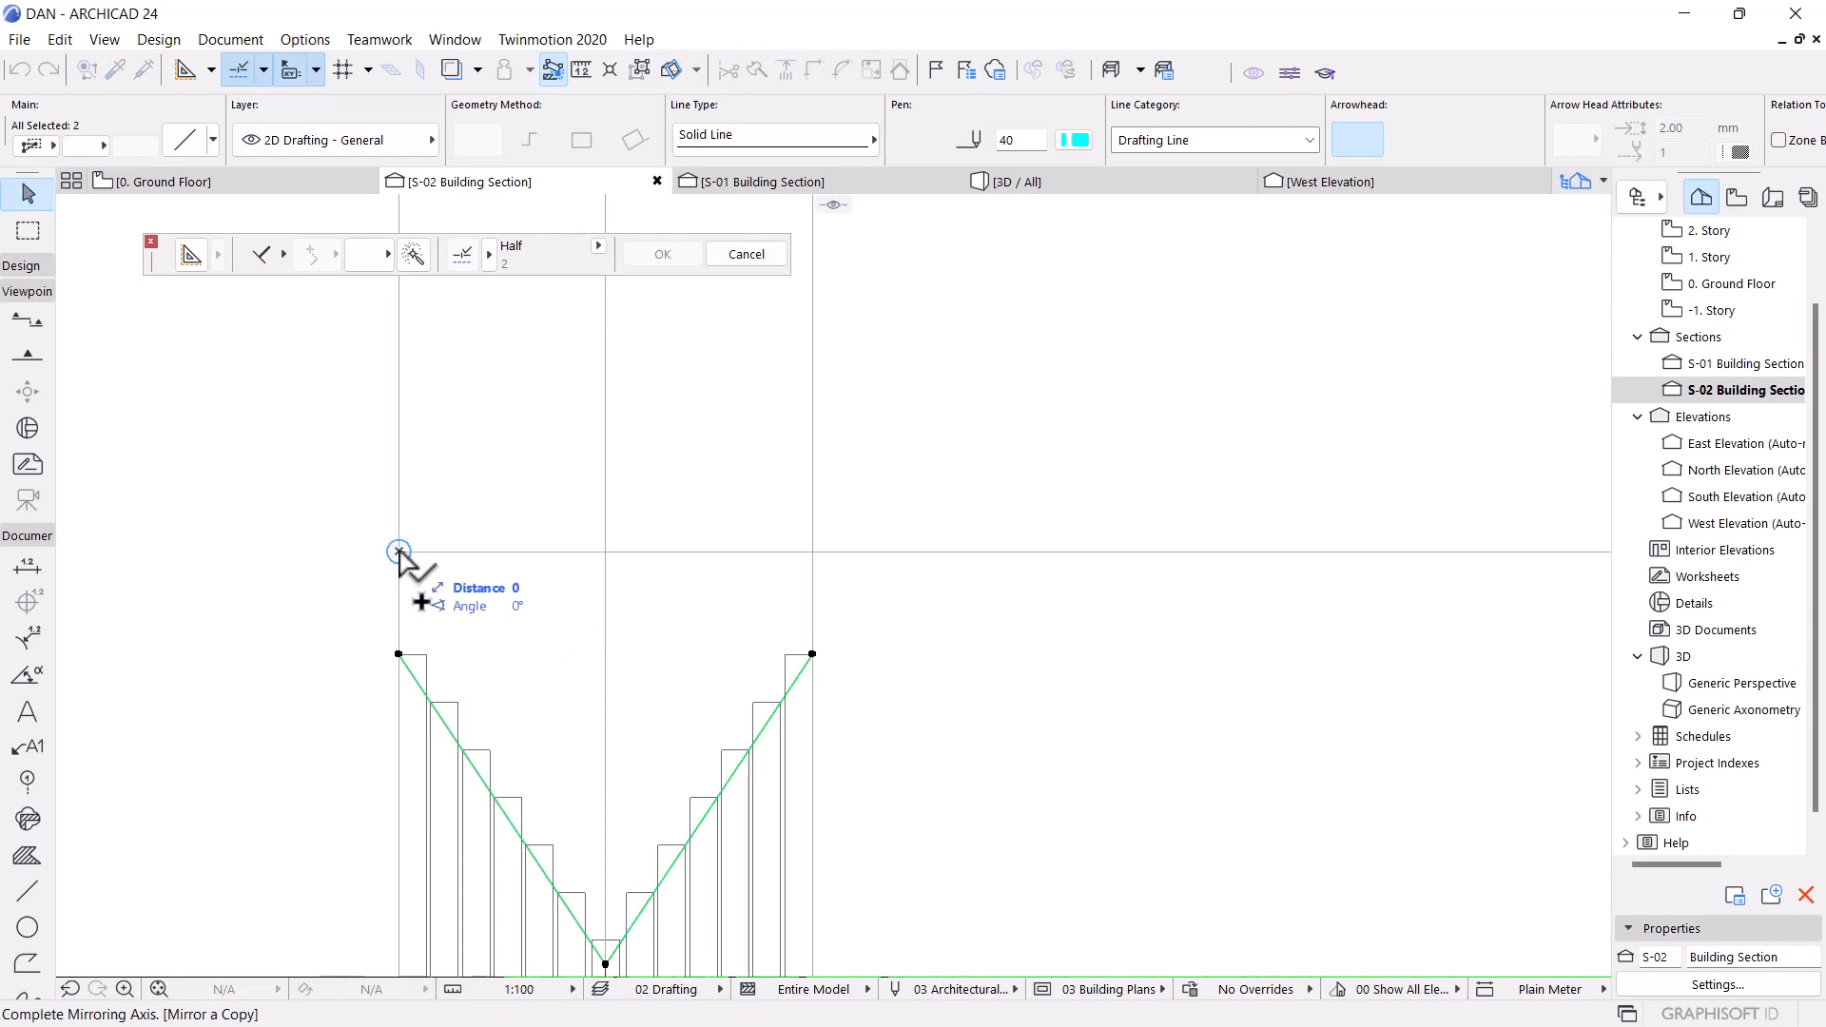
click(278, 558)
scroll(645, 544, down, 2)
scroll(642, 533, down, 2)
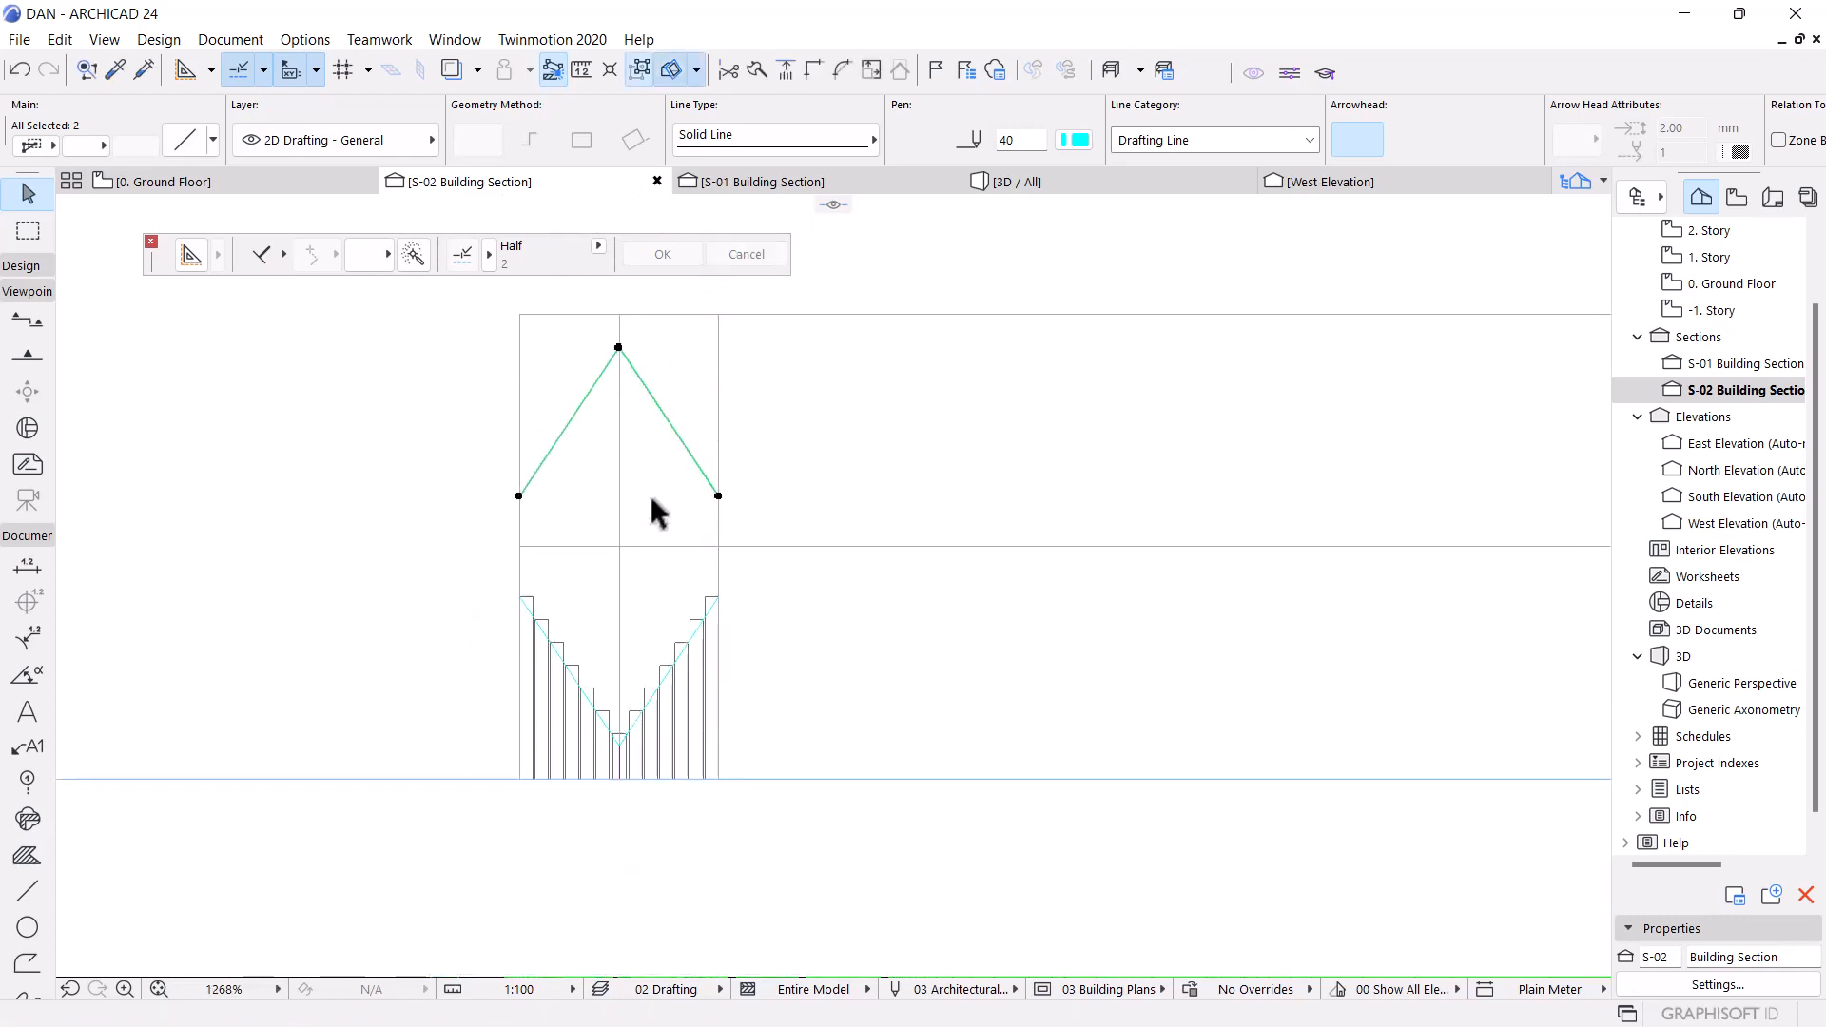
click(651, 495)
Copy the leftmost wall strip straight up 425 mm, so its top left corner meets the frame's upper left corner
scroll(656, 535, down, 3)
scroll(604, 451, up, 5)
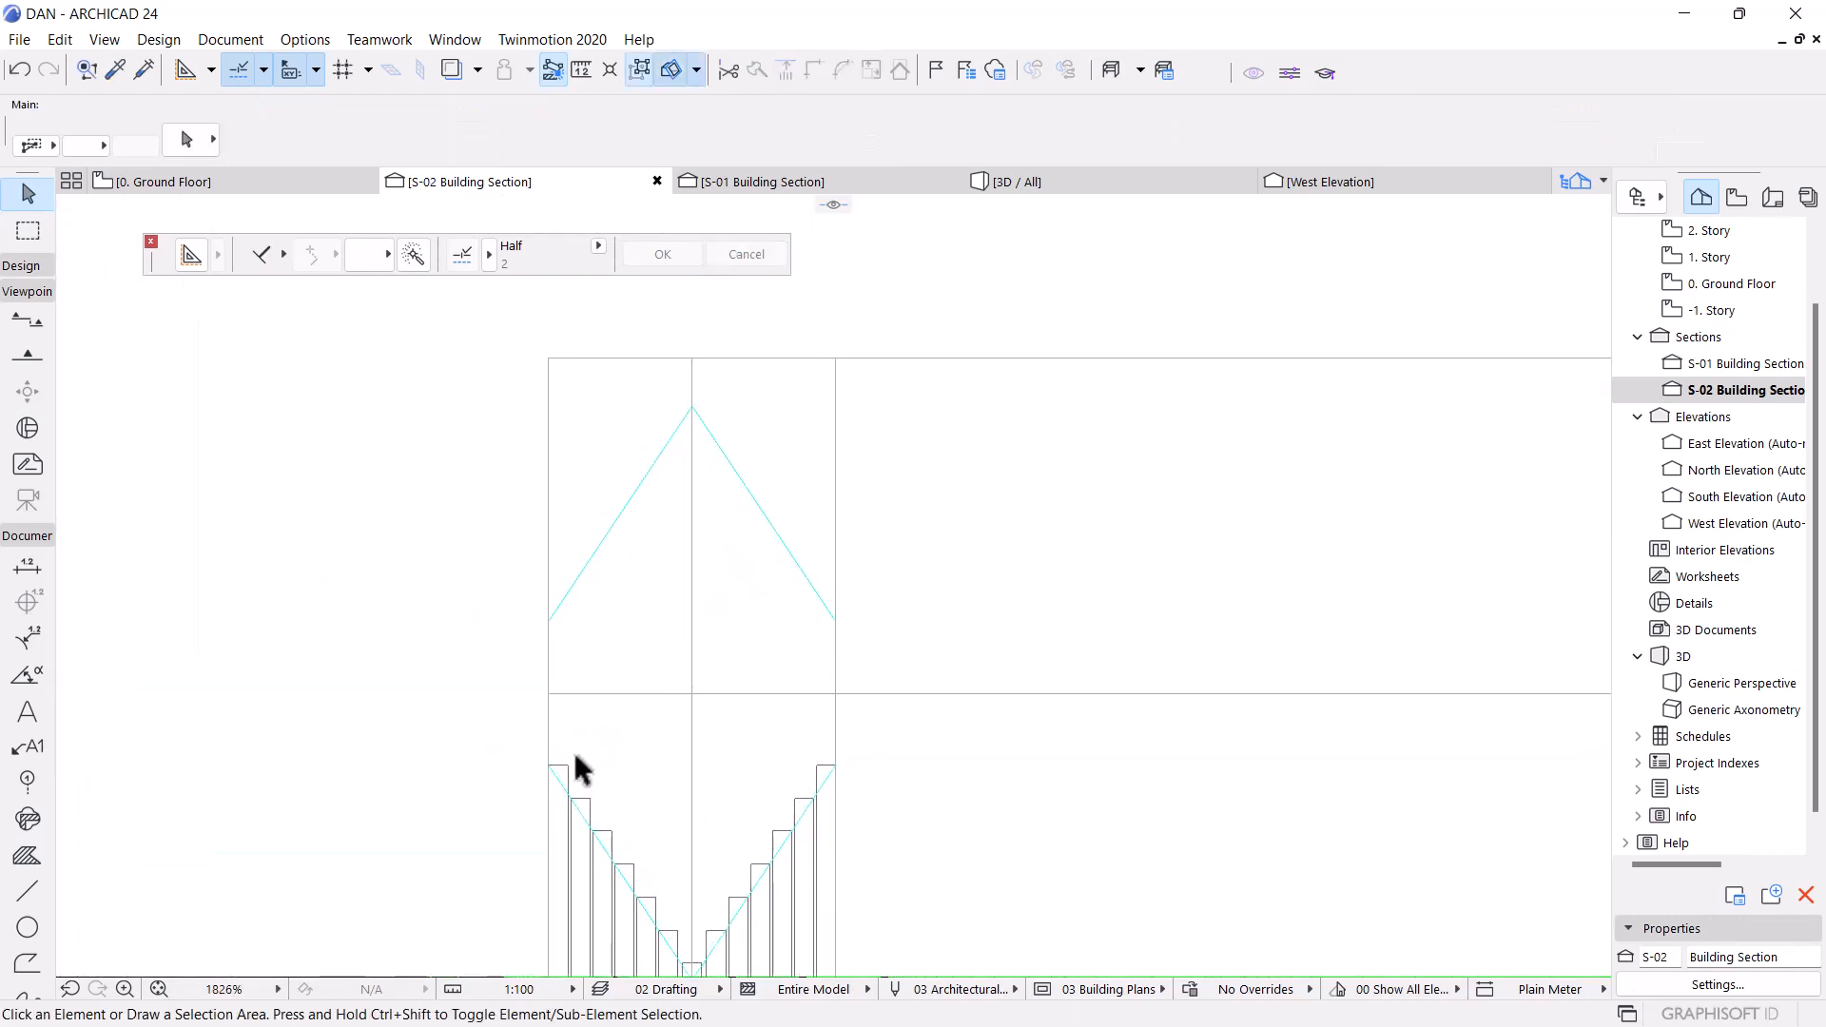
click(559, 772)
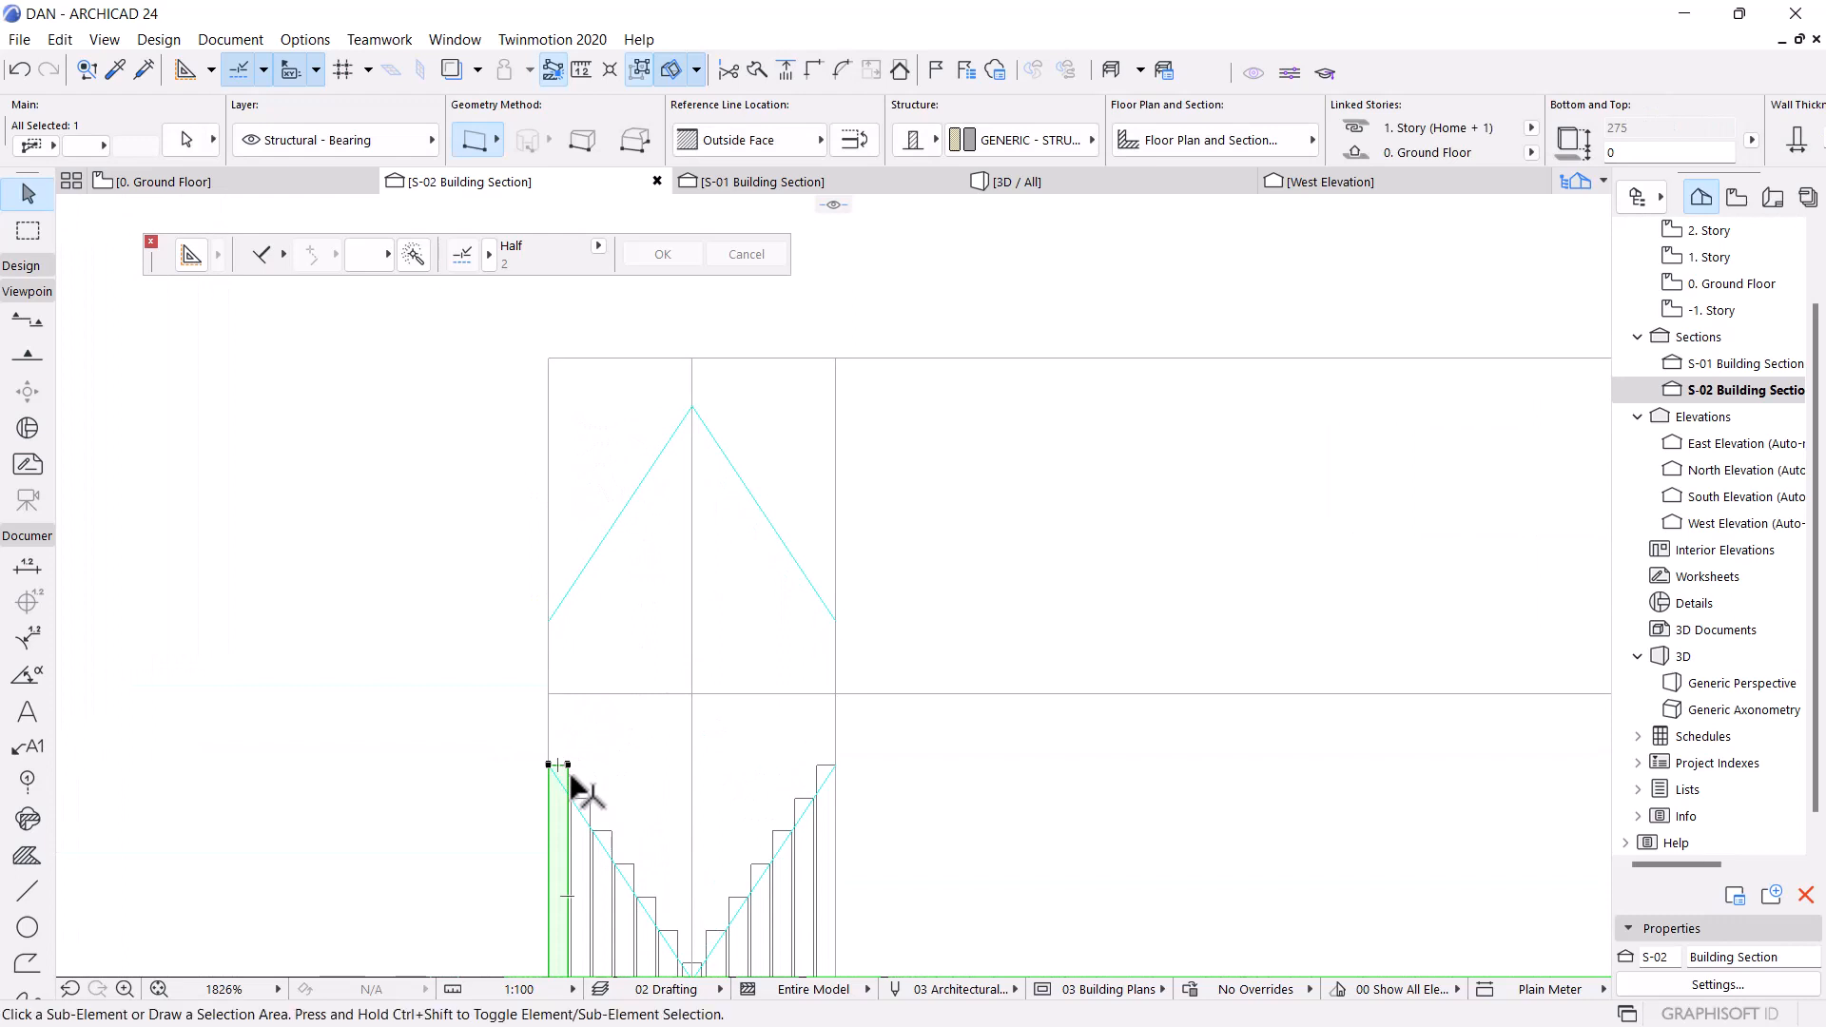
key(ctrl+d)
click(549, 764)
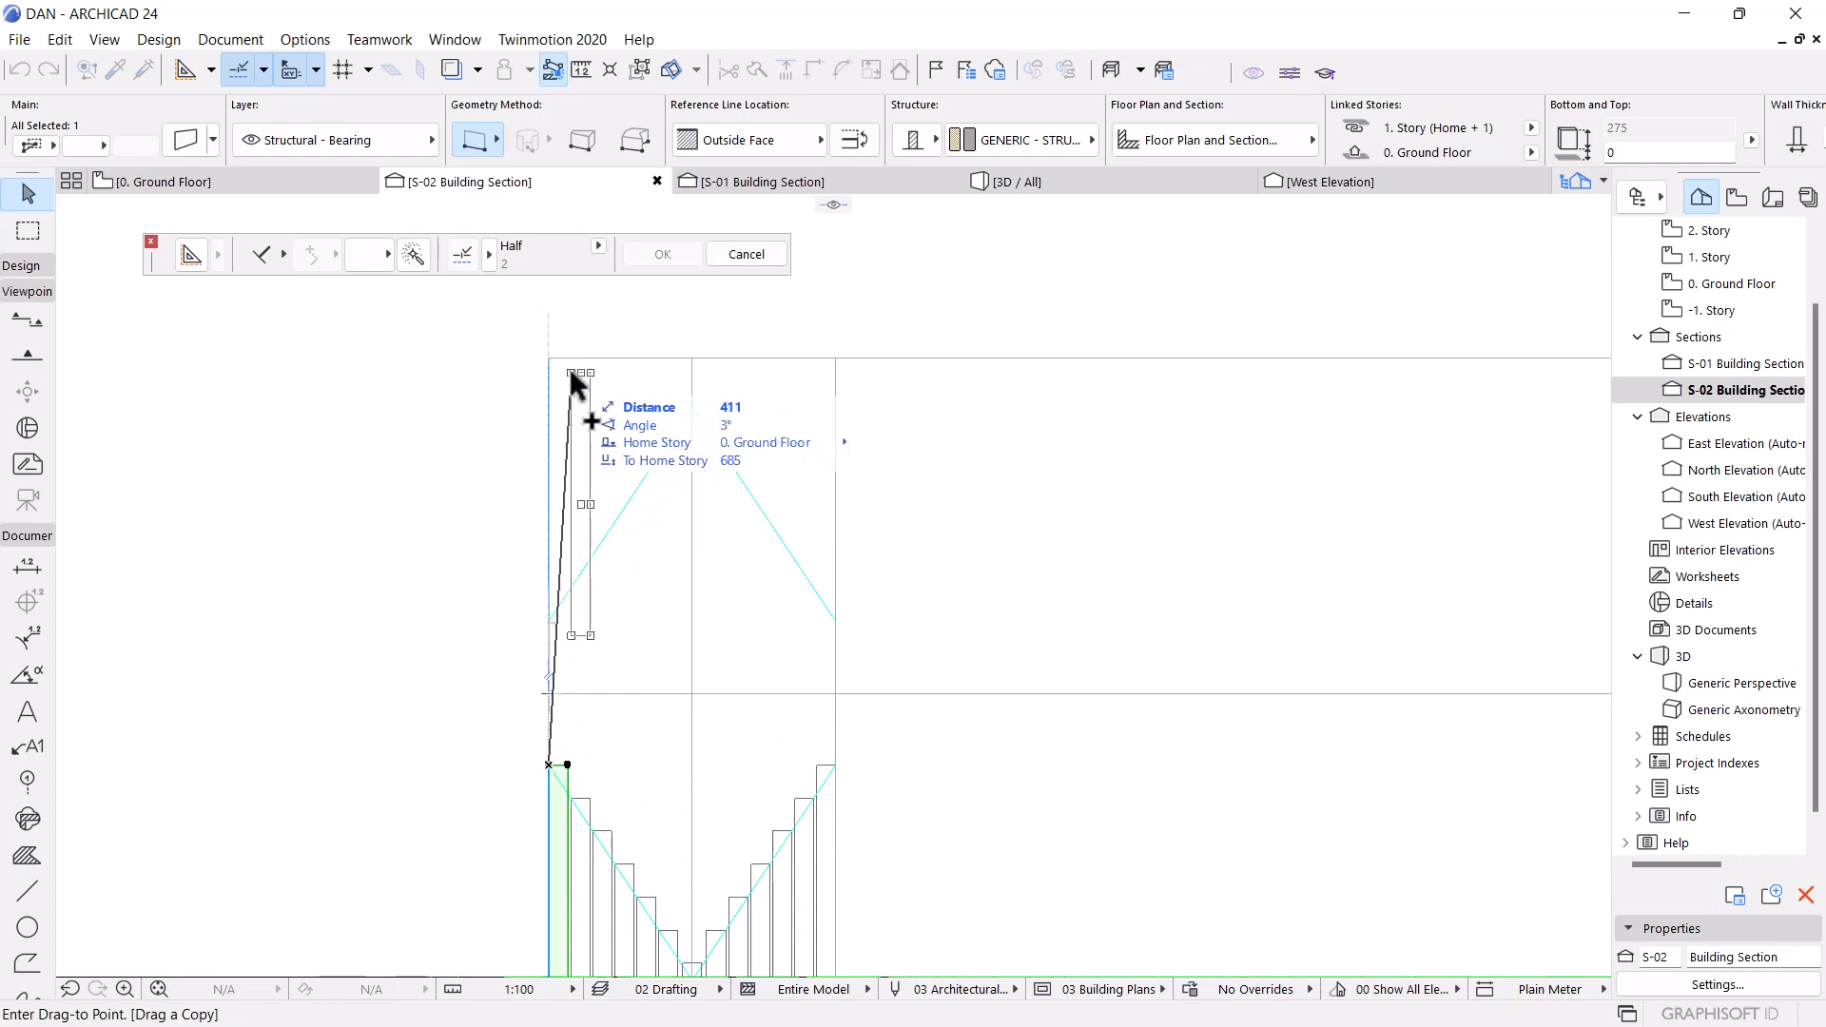
scroll(569, 368, up, 2)
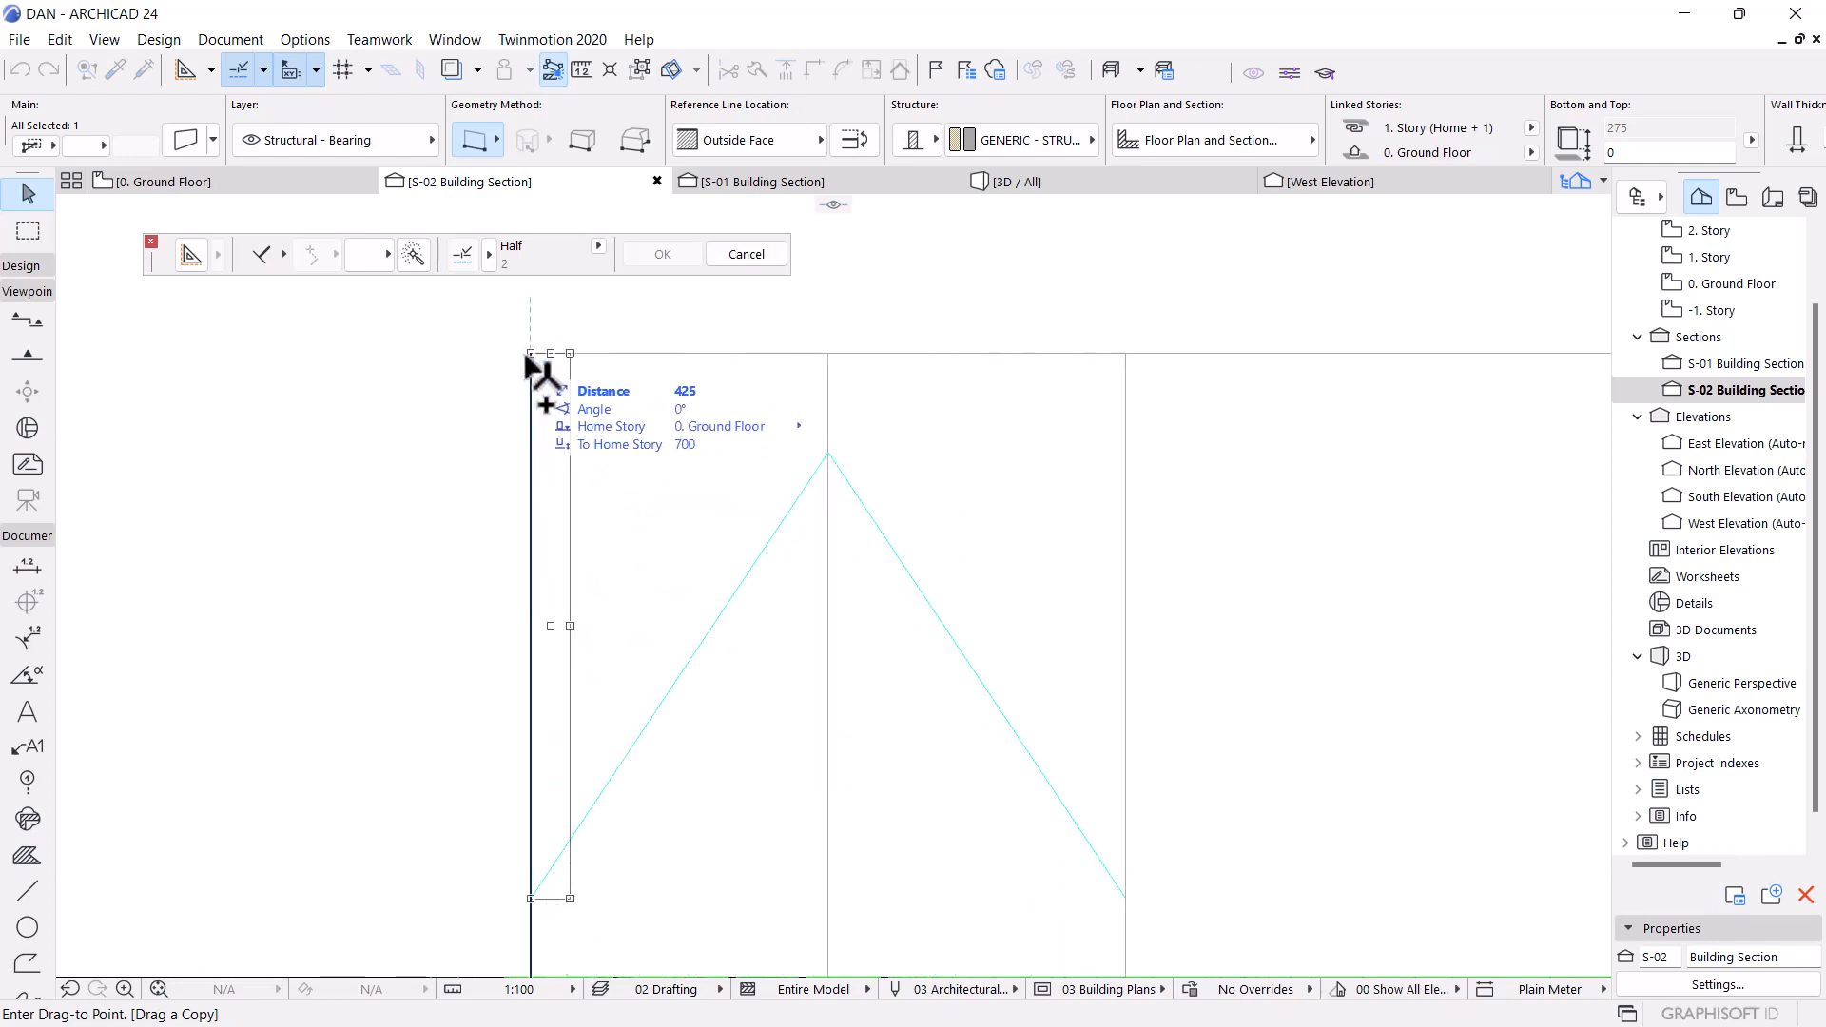
click(529, 356)
scroll(529, 356, down, 1)
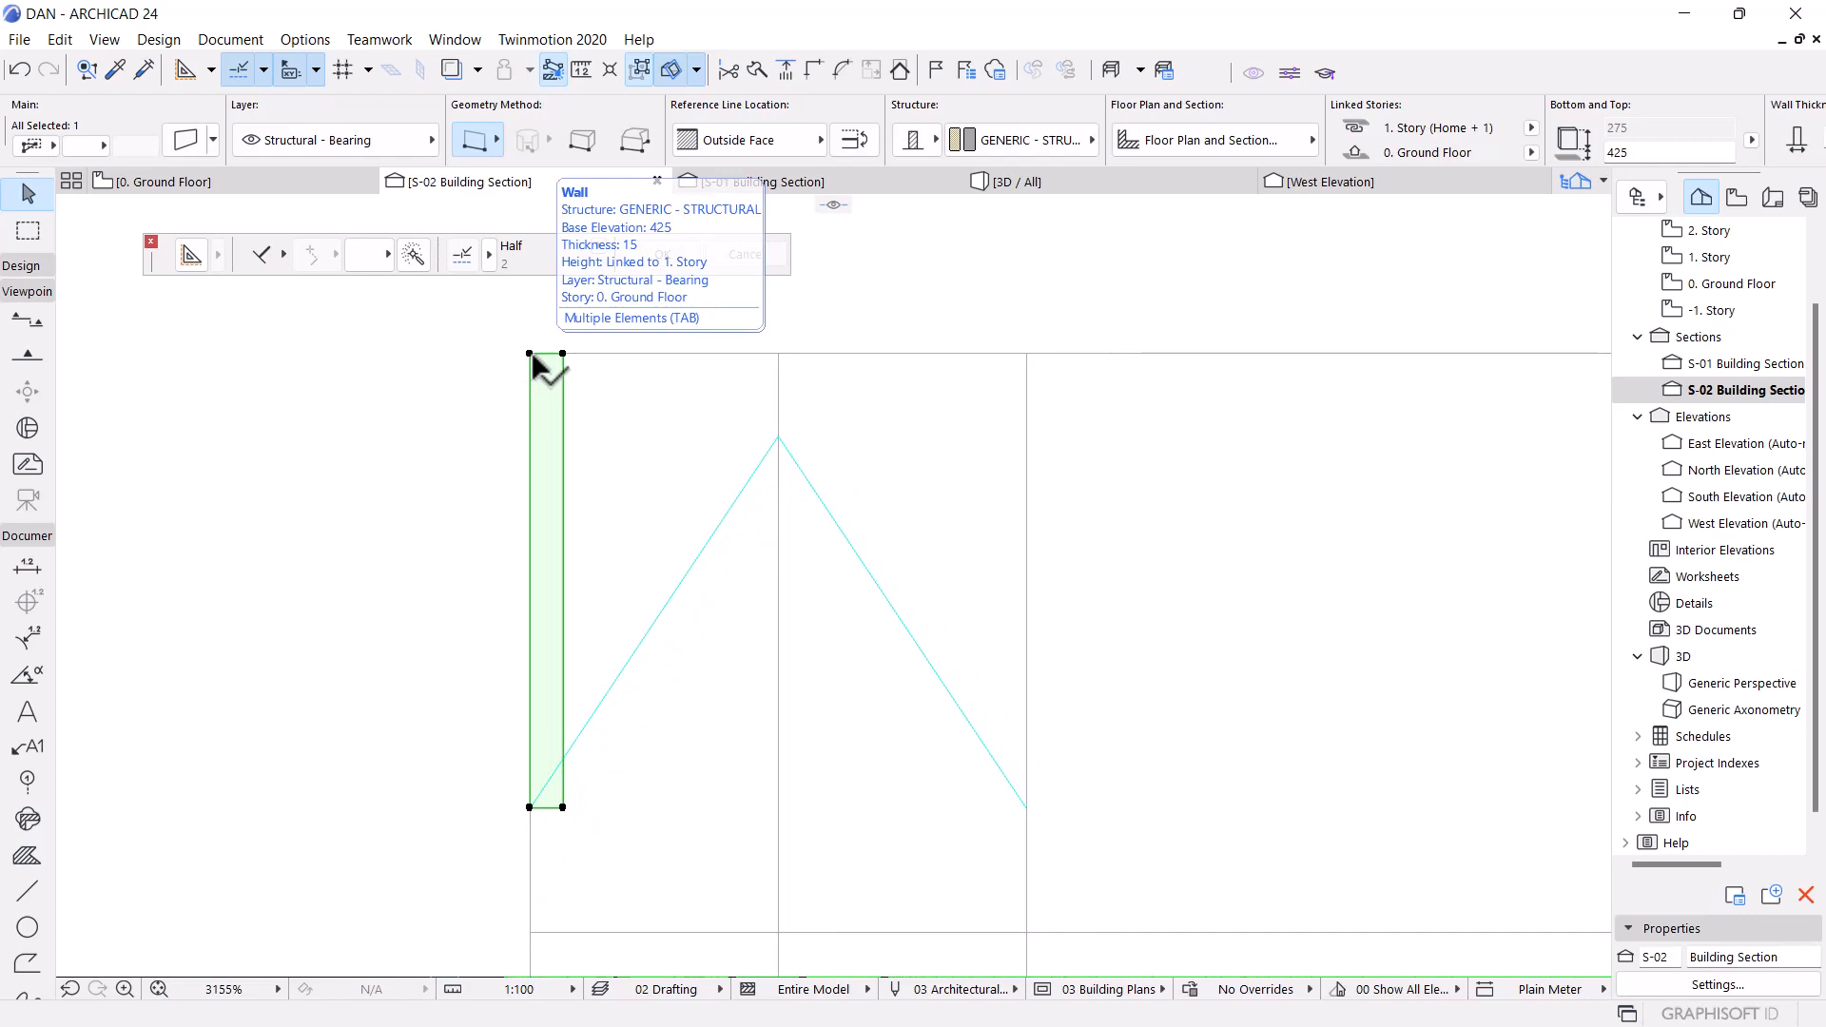
Try to mirror a copy of the second to fifth wall strips about the horizontal middle line
scroll(531, 362, down, 2)
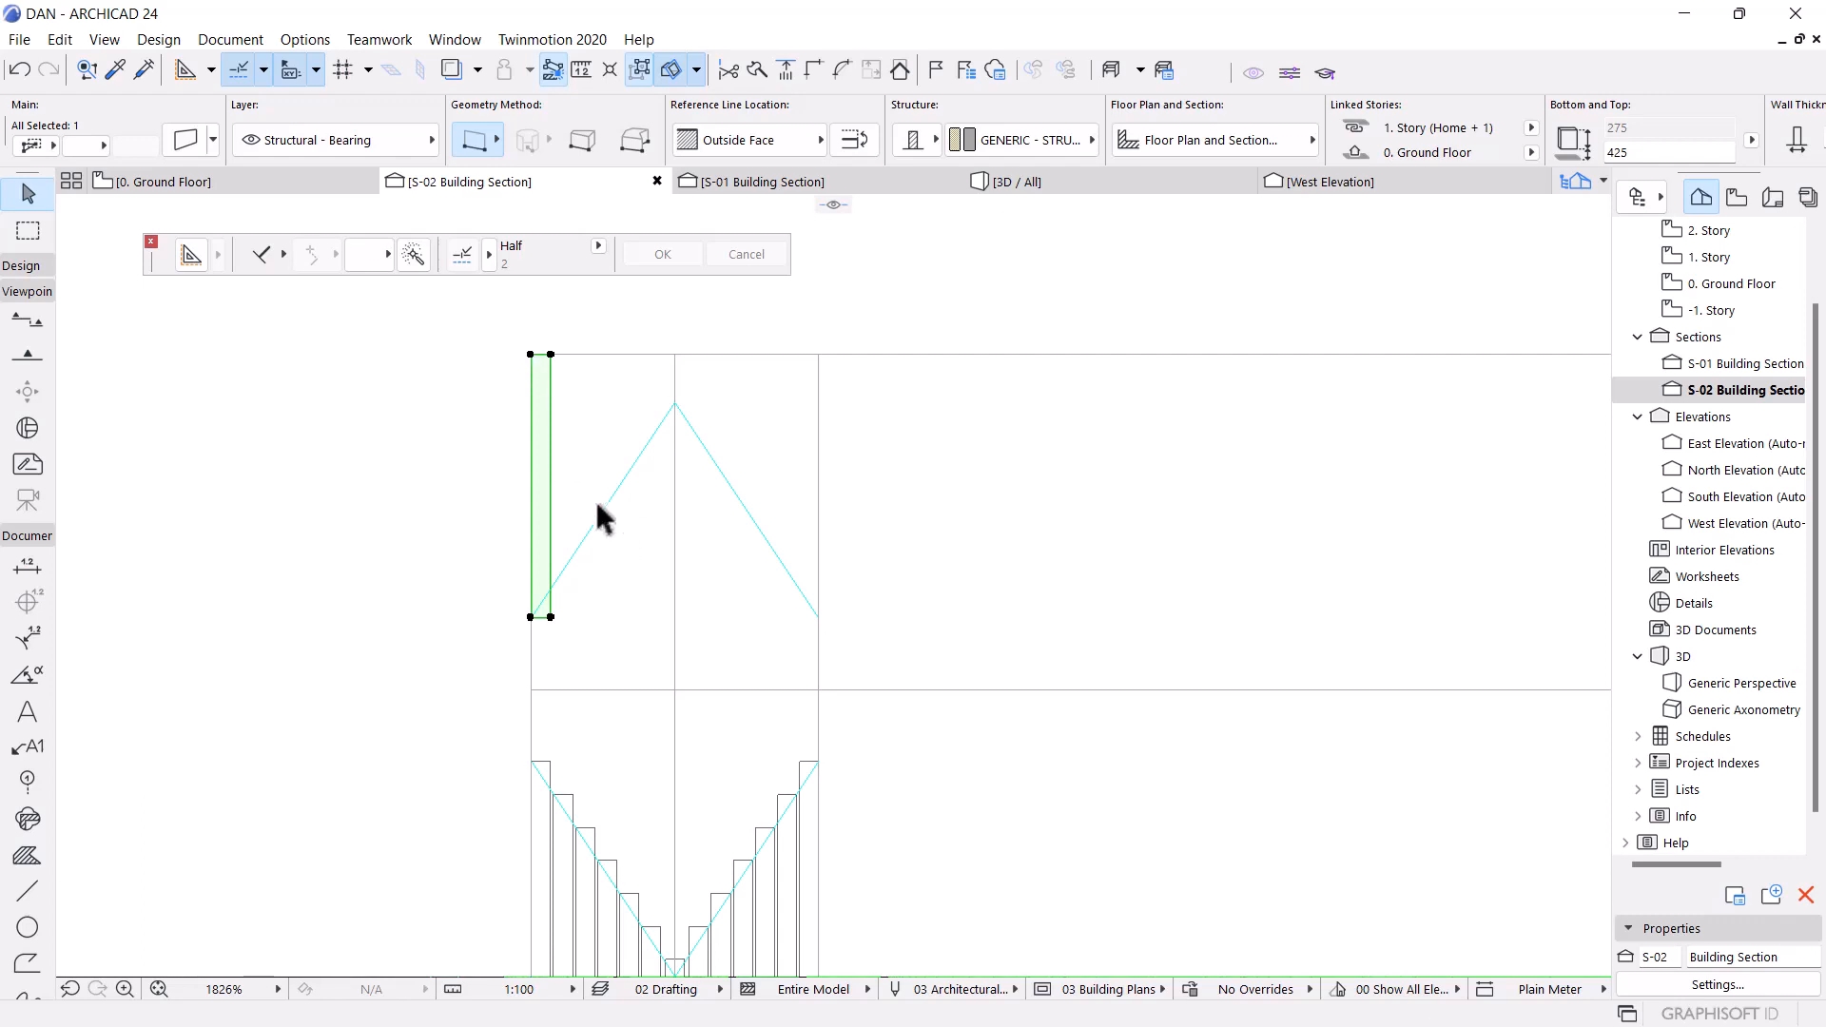
scroll(542, 488, up, 2)
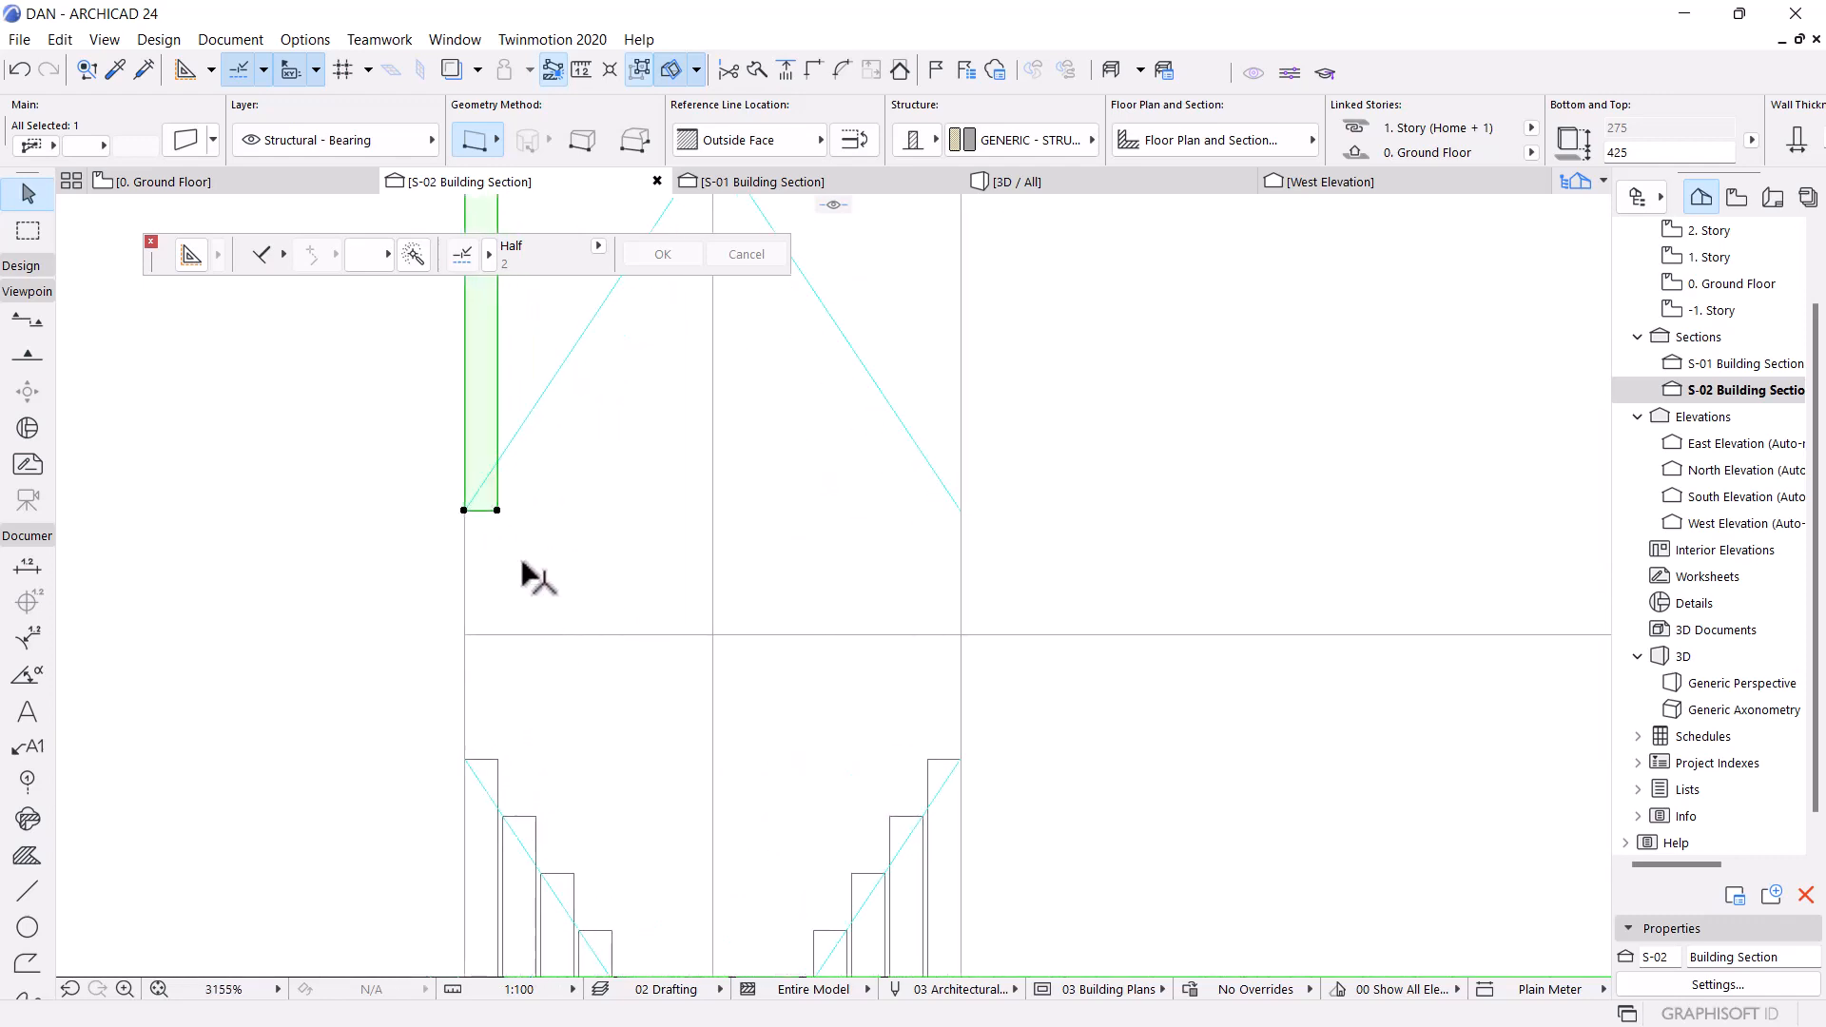
scroll(532, 570, down, 3)
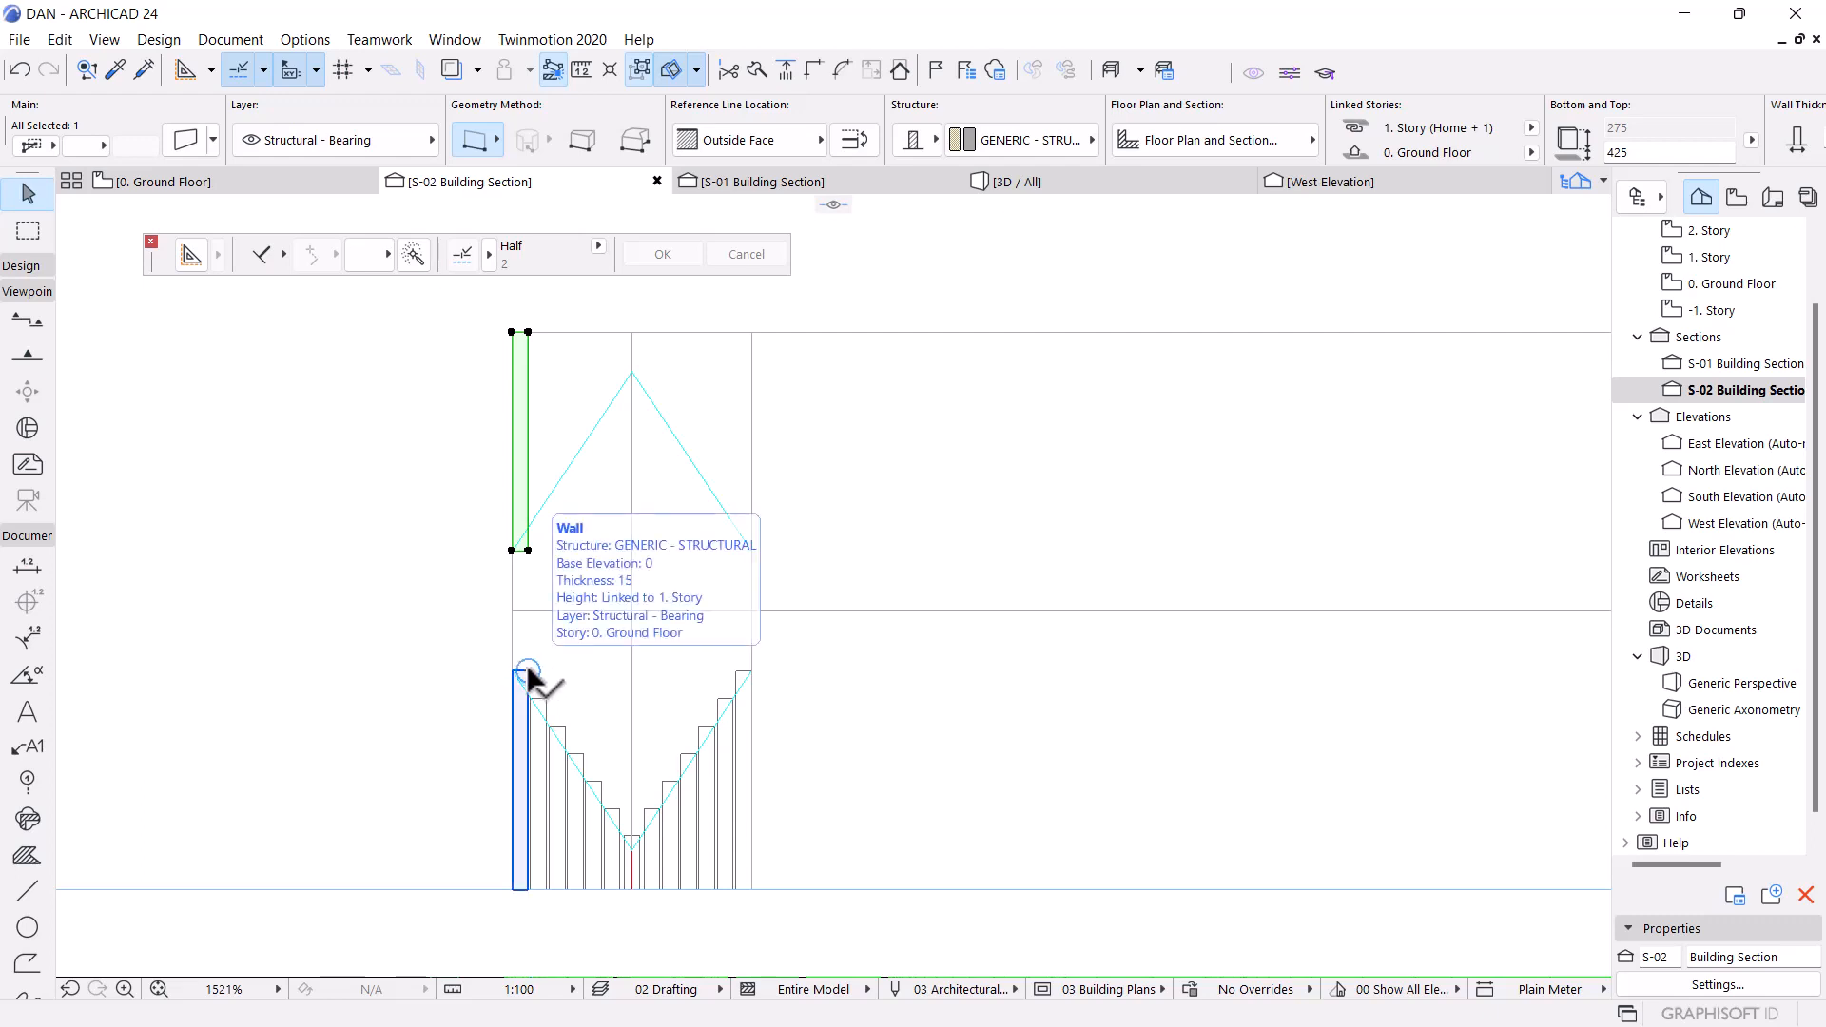
click(523, 670)
scroll(535, 679, up, 3)
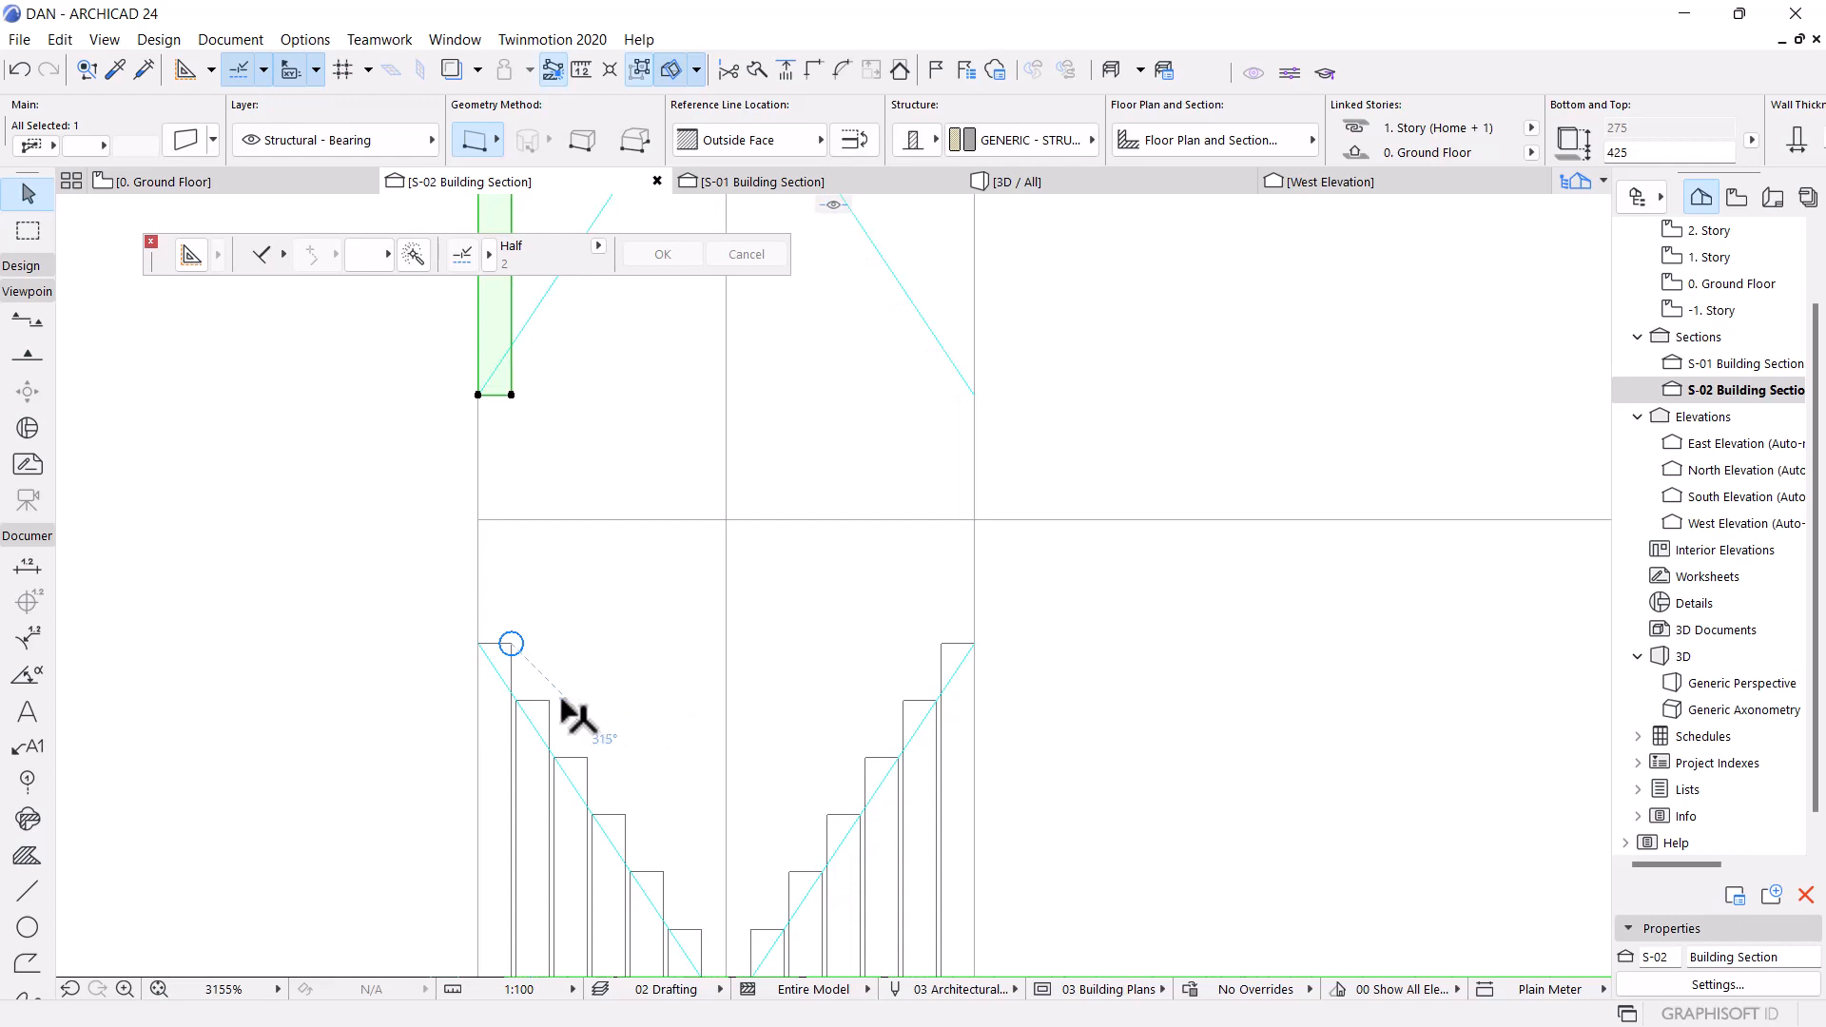
click(538, 708)
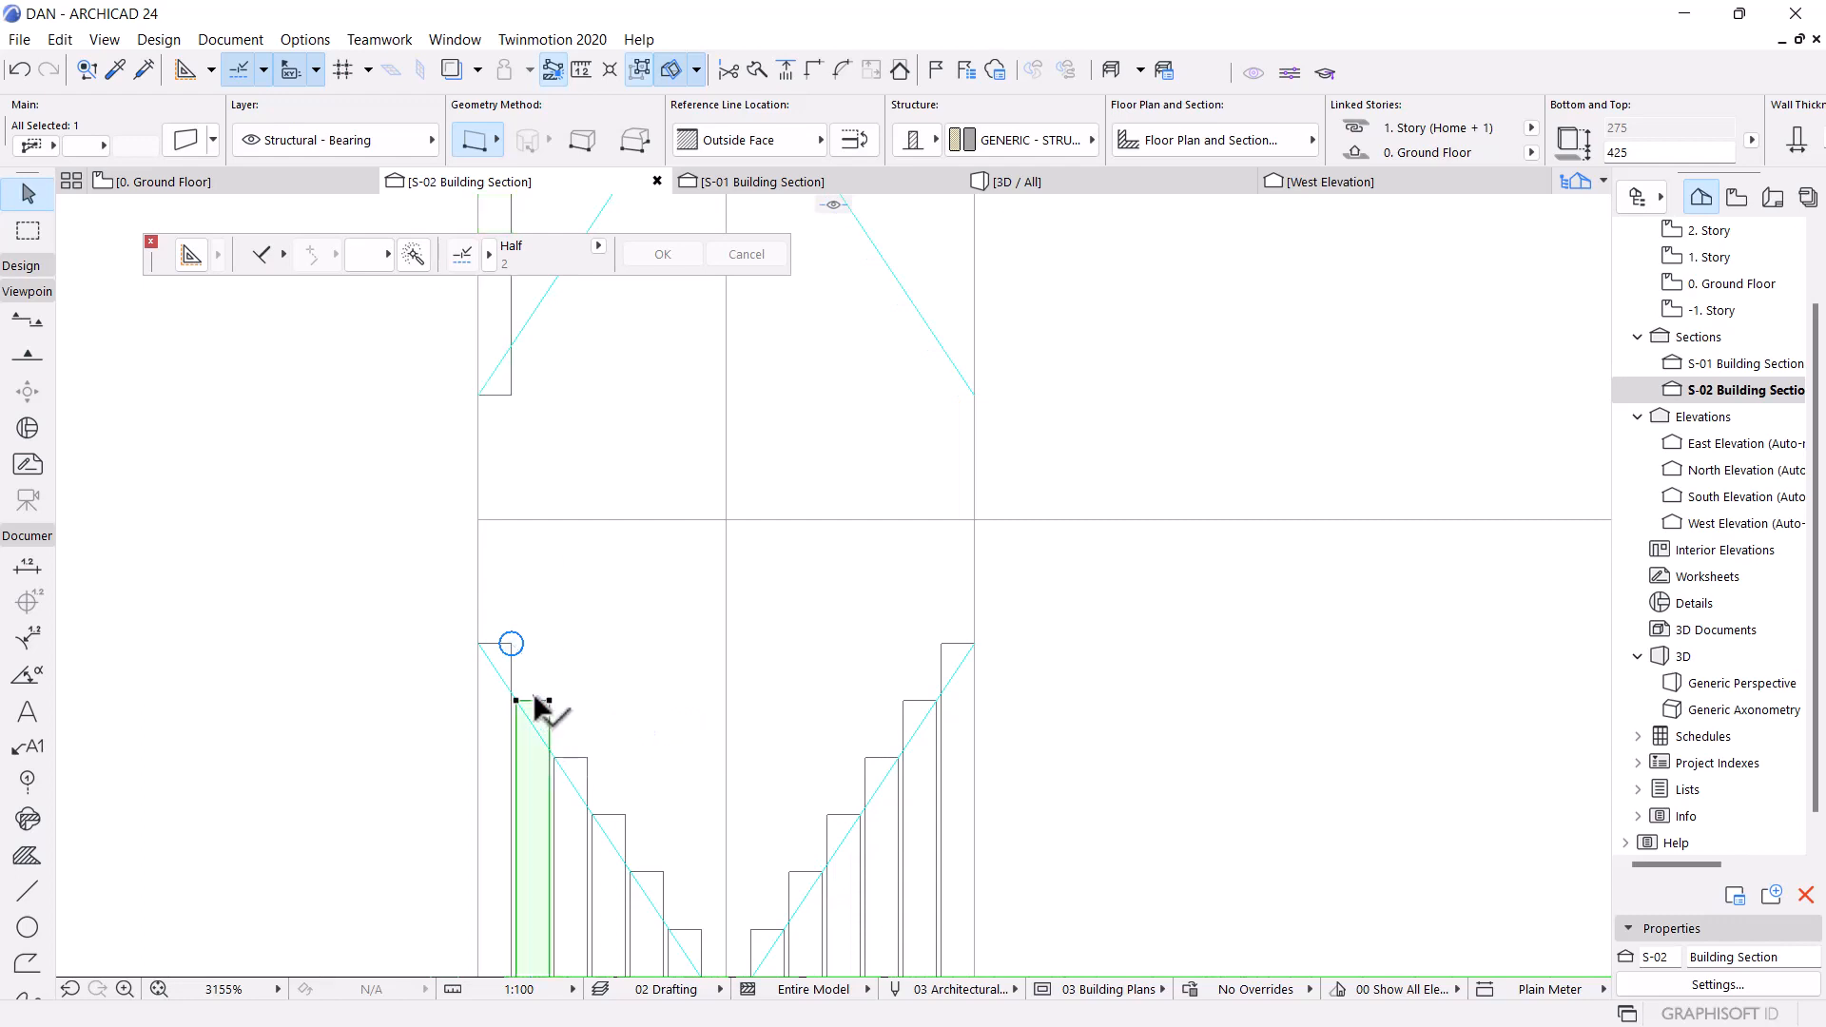
shift+click(582, 775)
shift+click(618, 836)
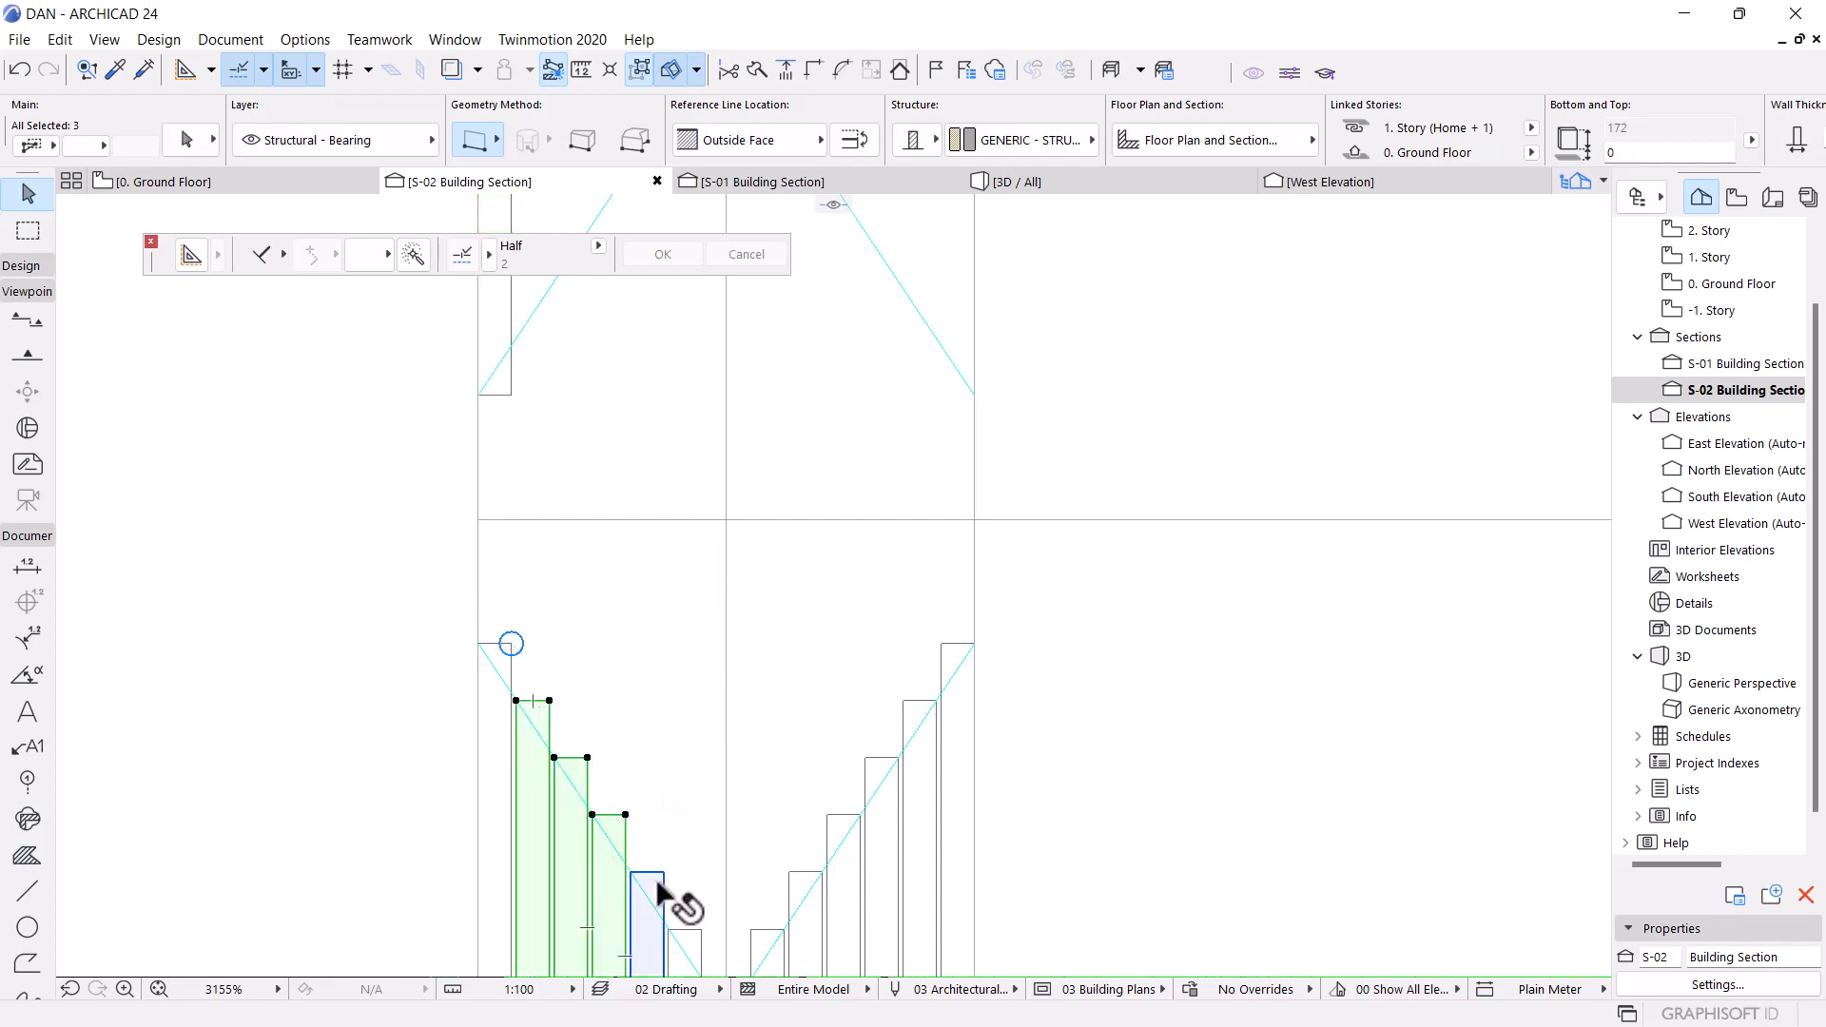
scroll(683, 777, down, 3)
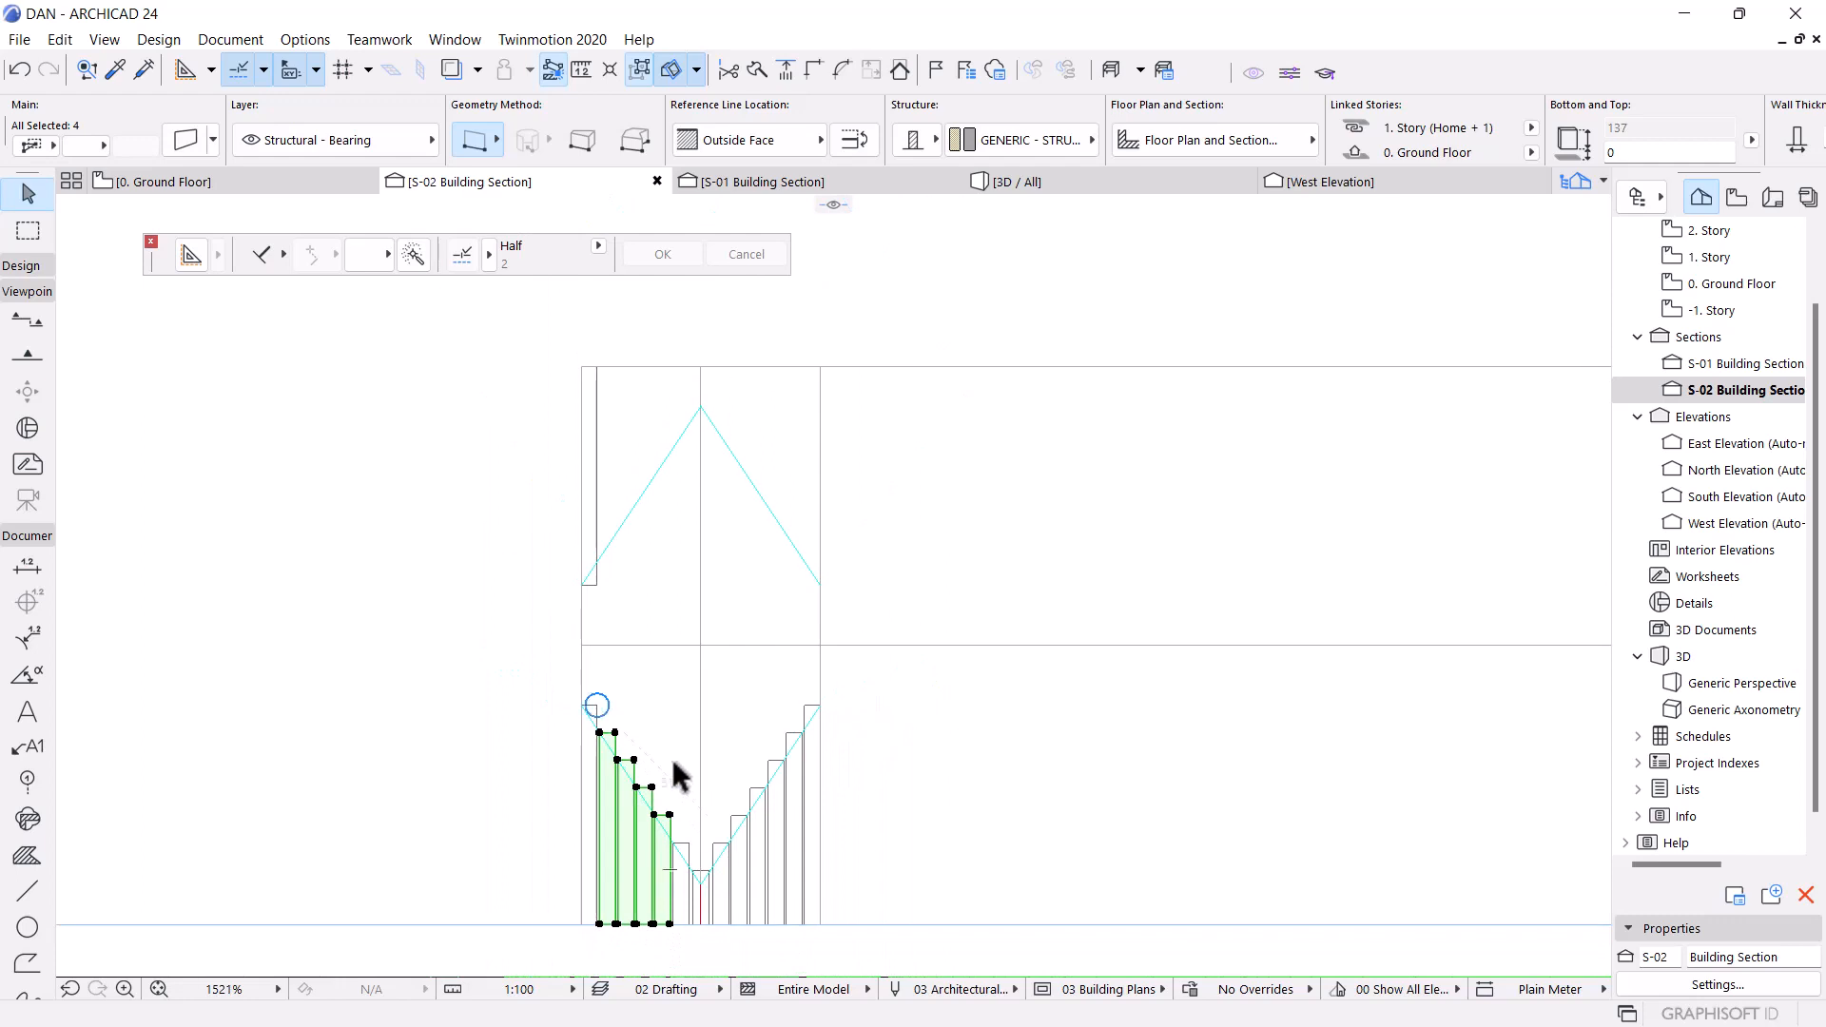
key(ctrl+shift+m)
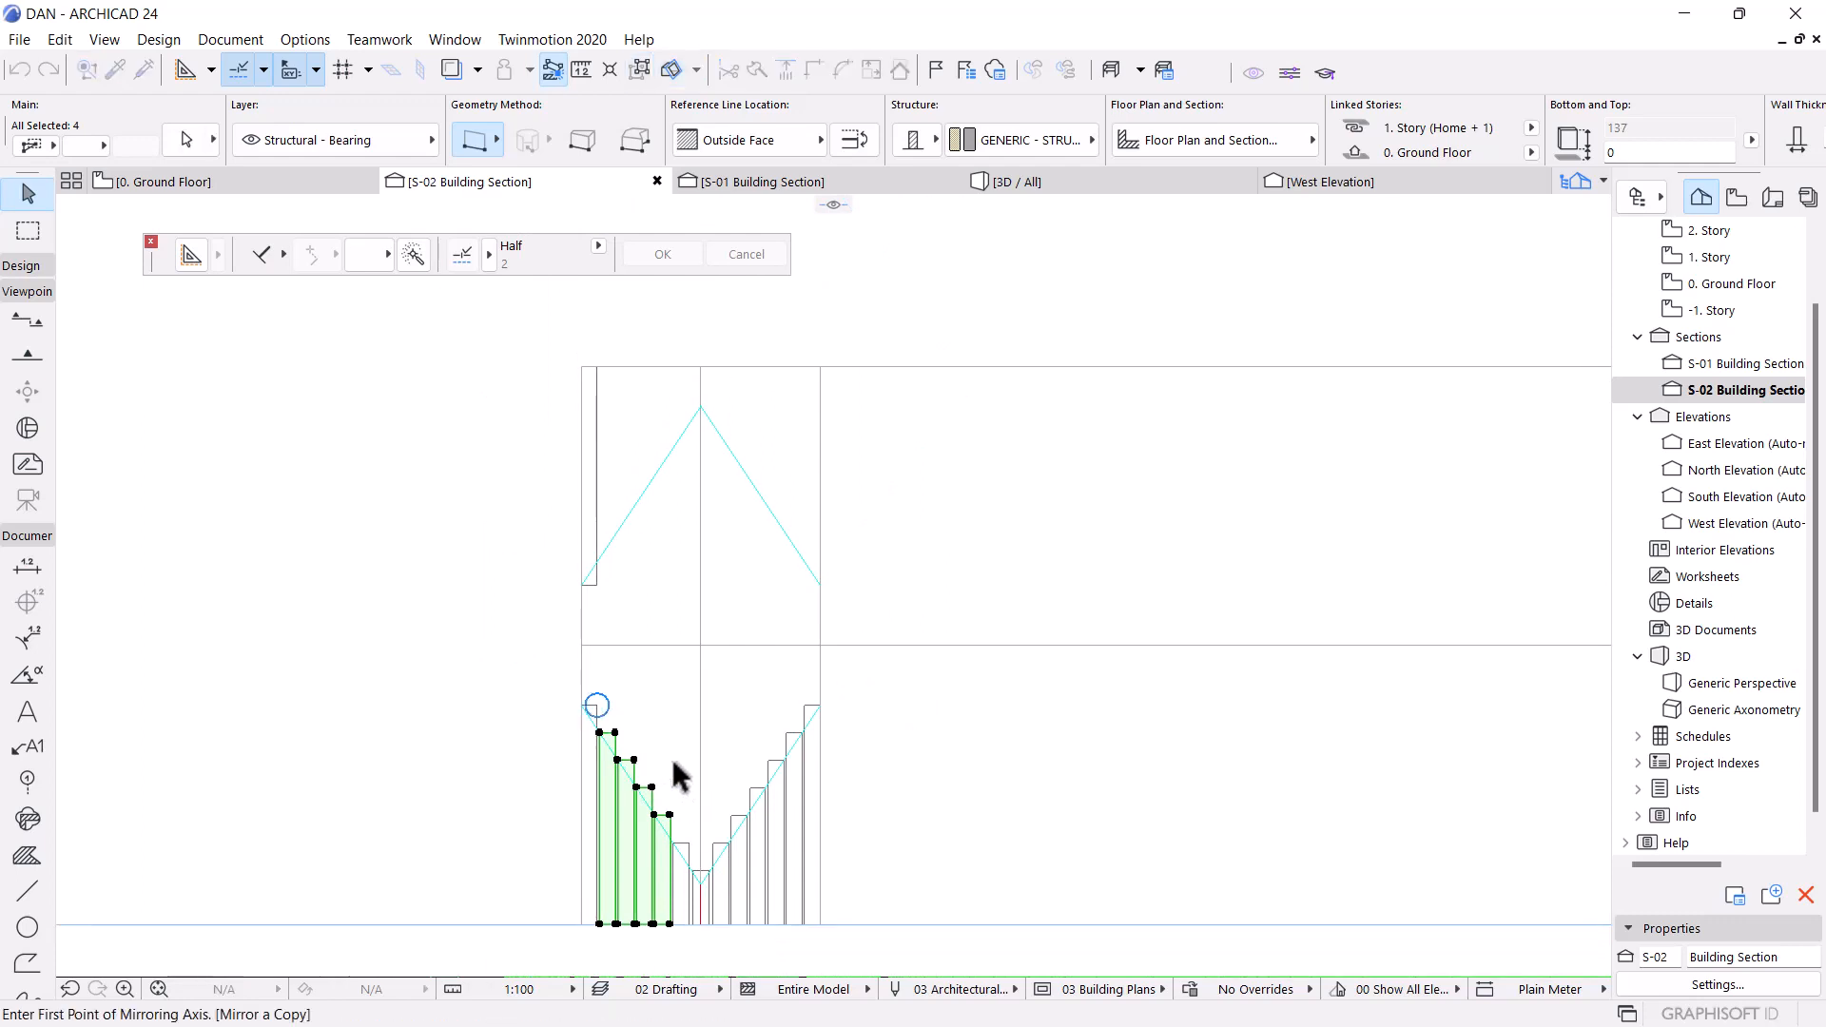
scroll(638, 708, up, 2)
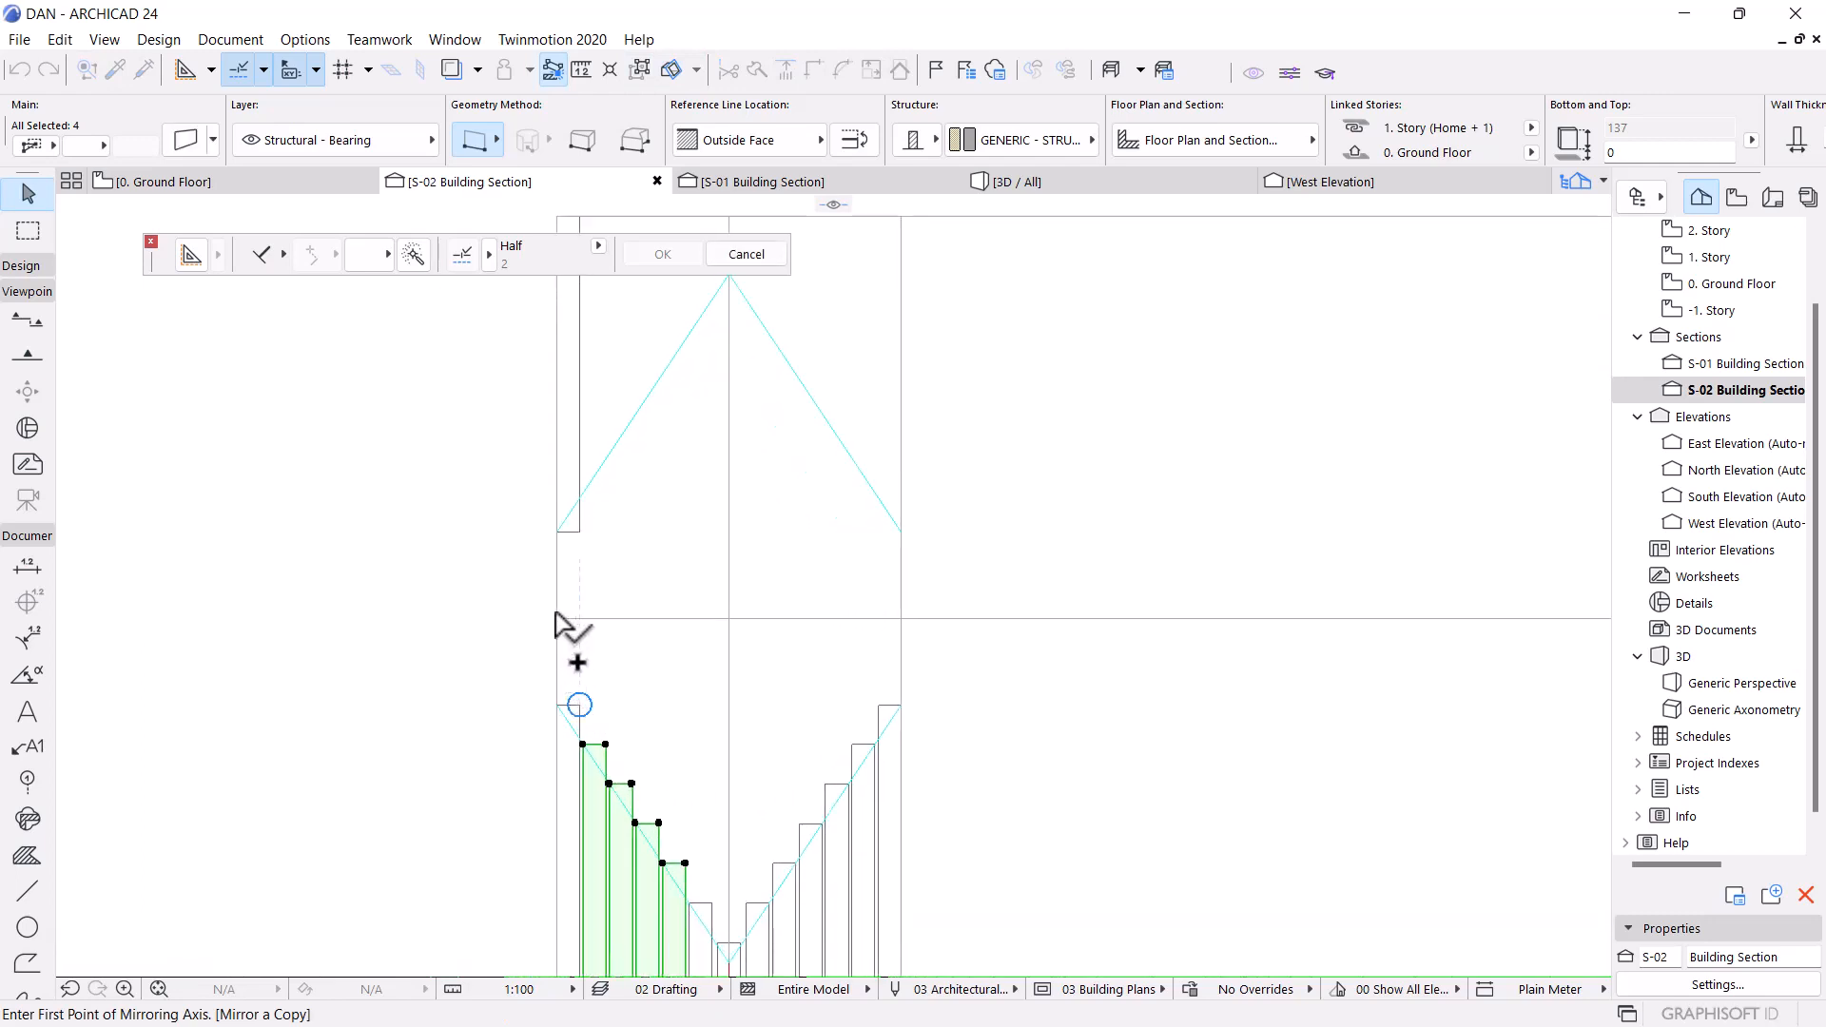
click(557, 618)
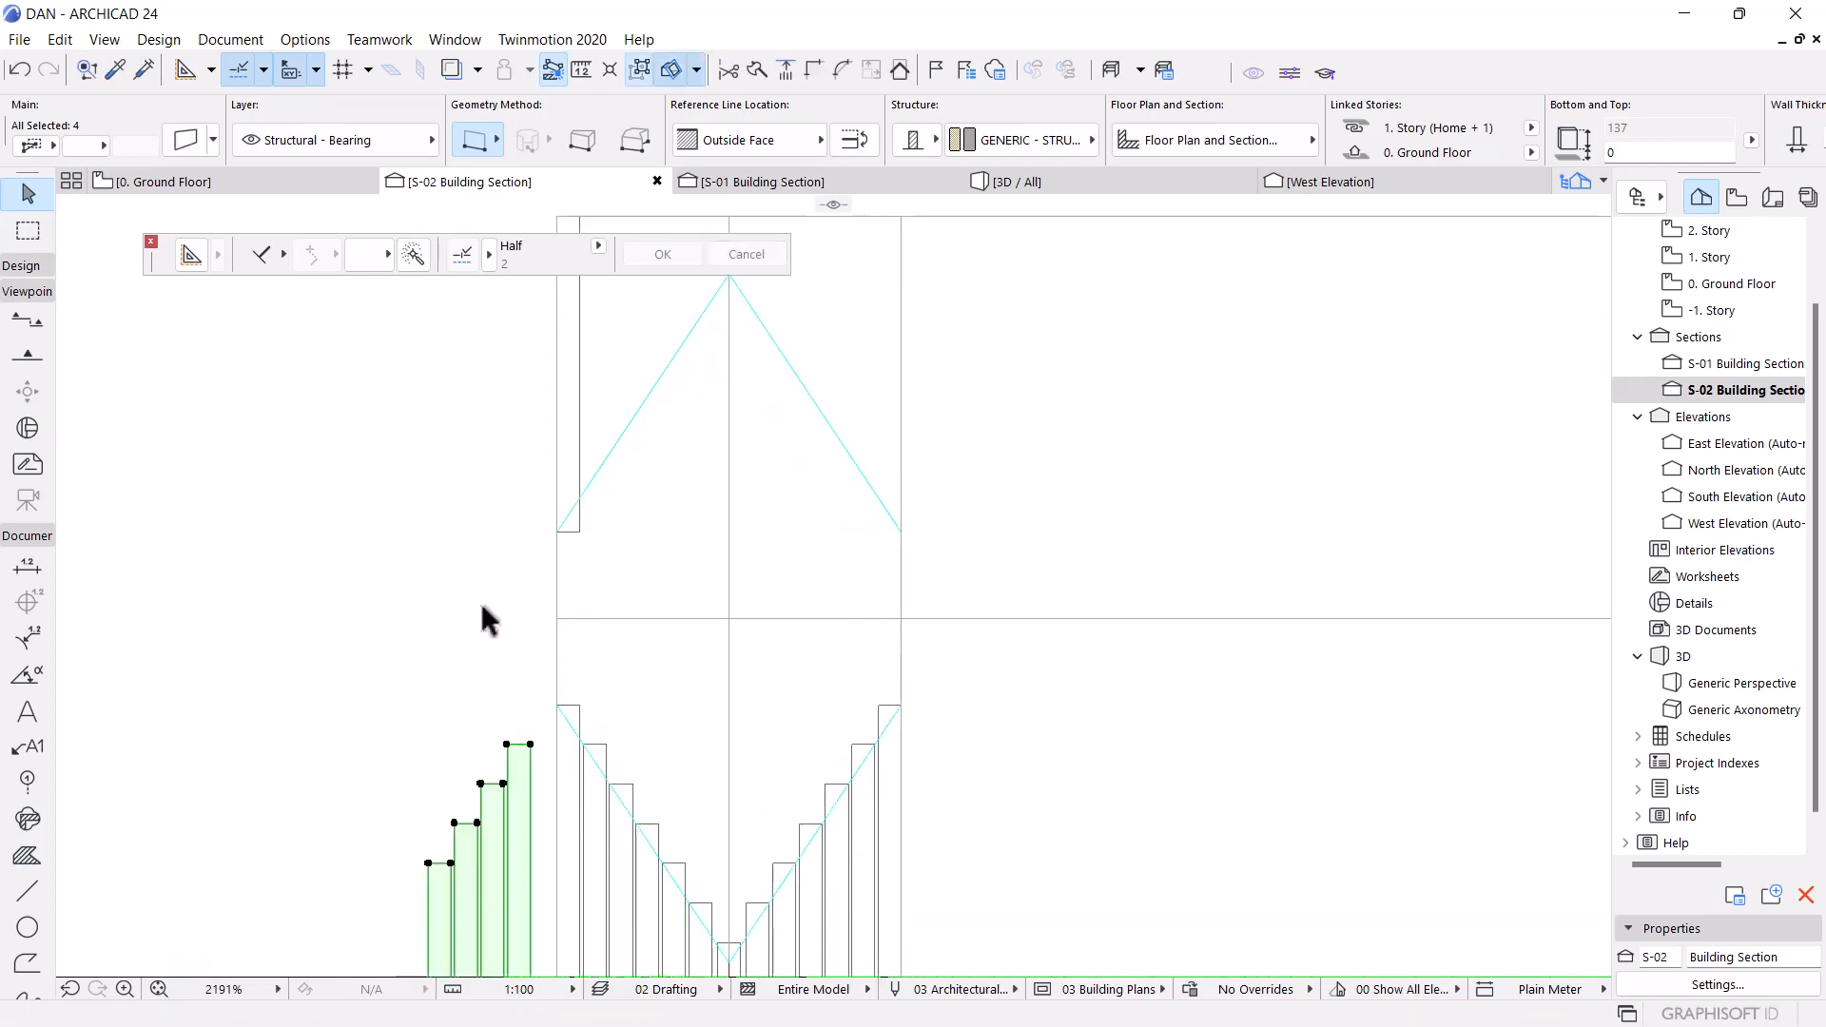
Delete the four mirrored wall strip copies standing outside the frame, left of the V
scroll(480, 601, down, 2)
scroll(623, 714, down, 1)
scroll(623, 727, down, 2)
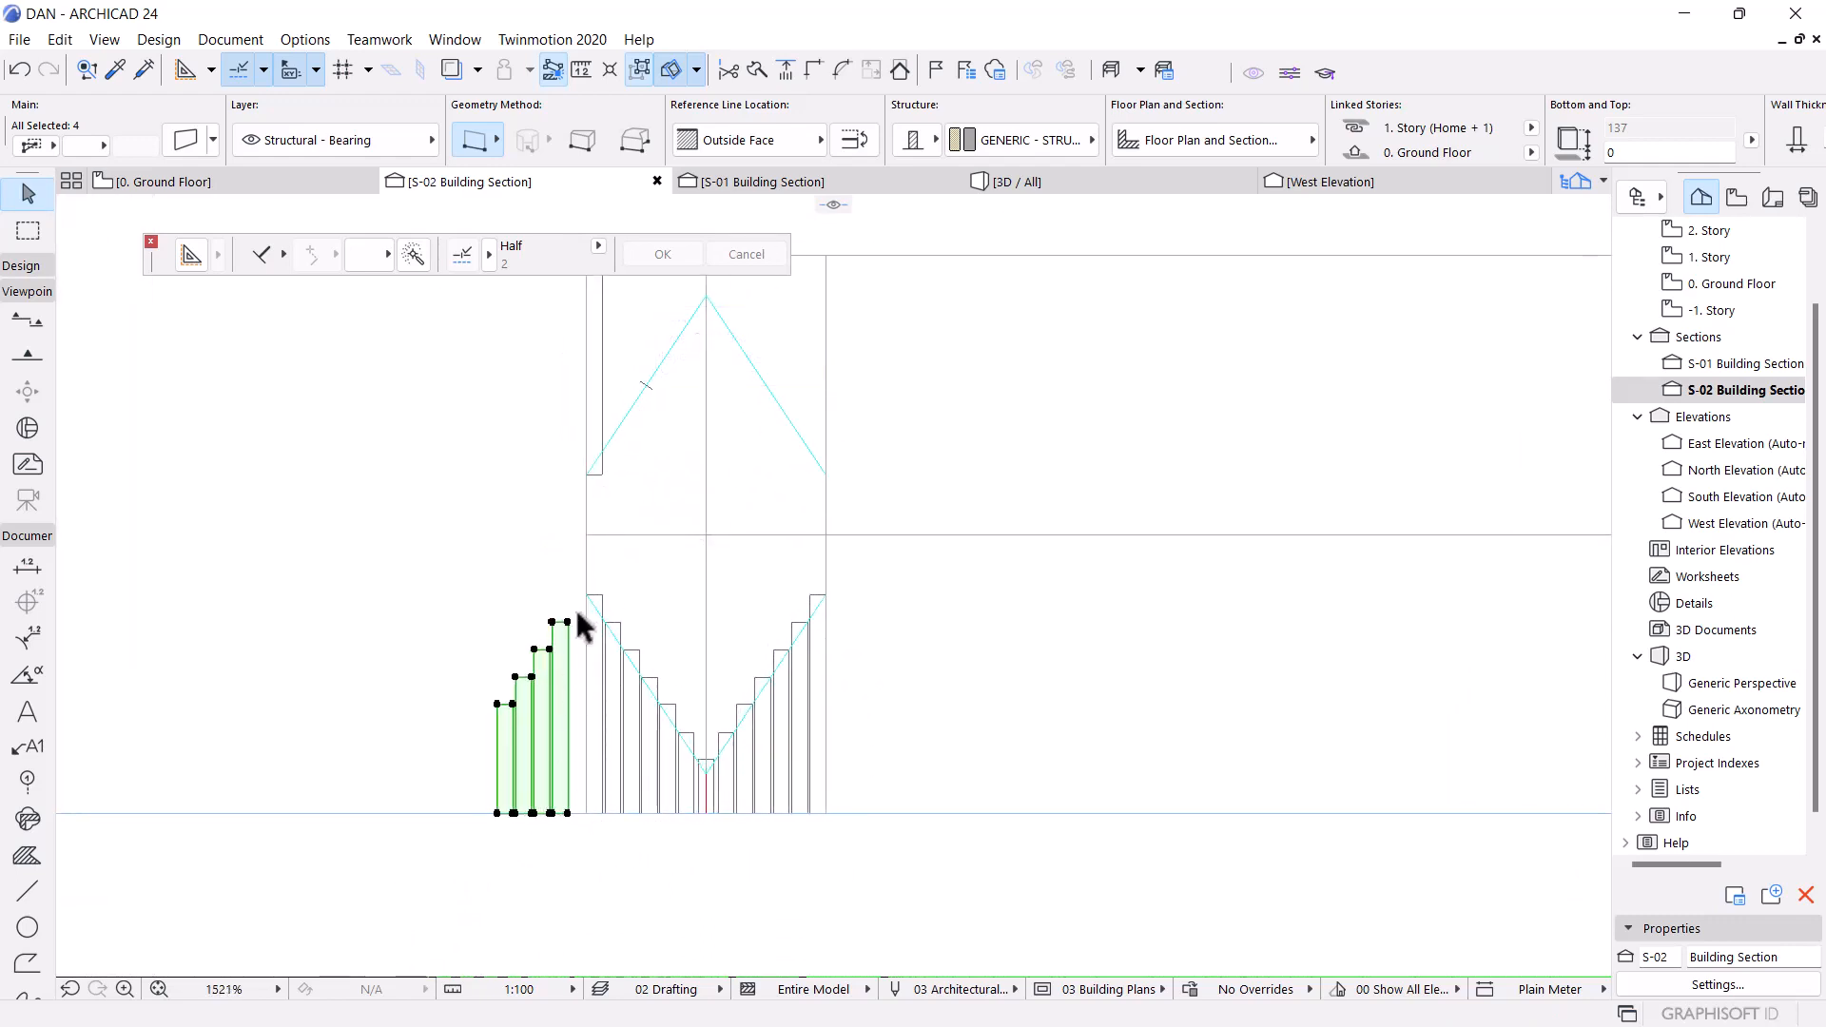
key(Delete)
scroll(665, 612, down, 2)
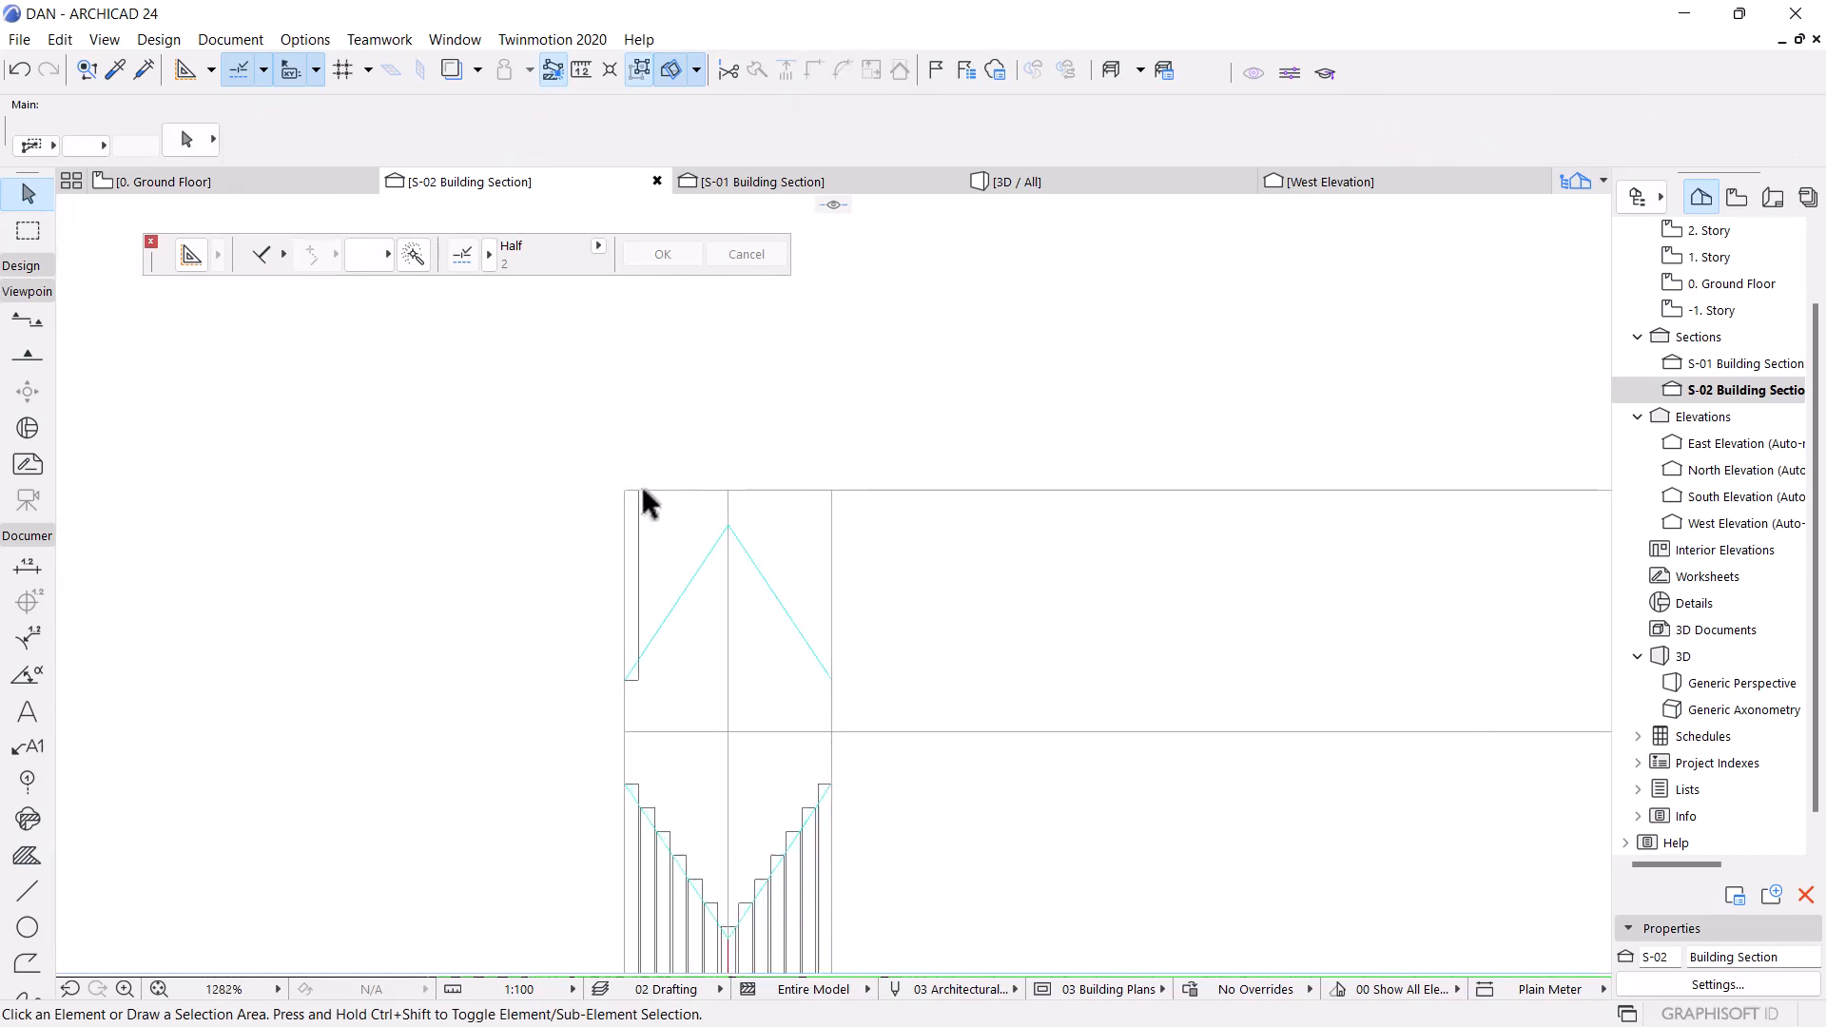
scroll(643, 502, up, 5)
scroll(642, 511, down, 5)
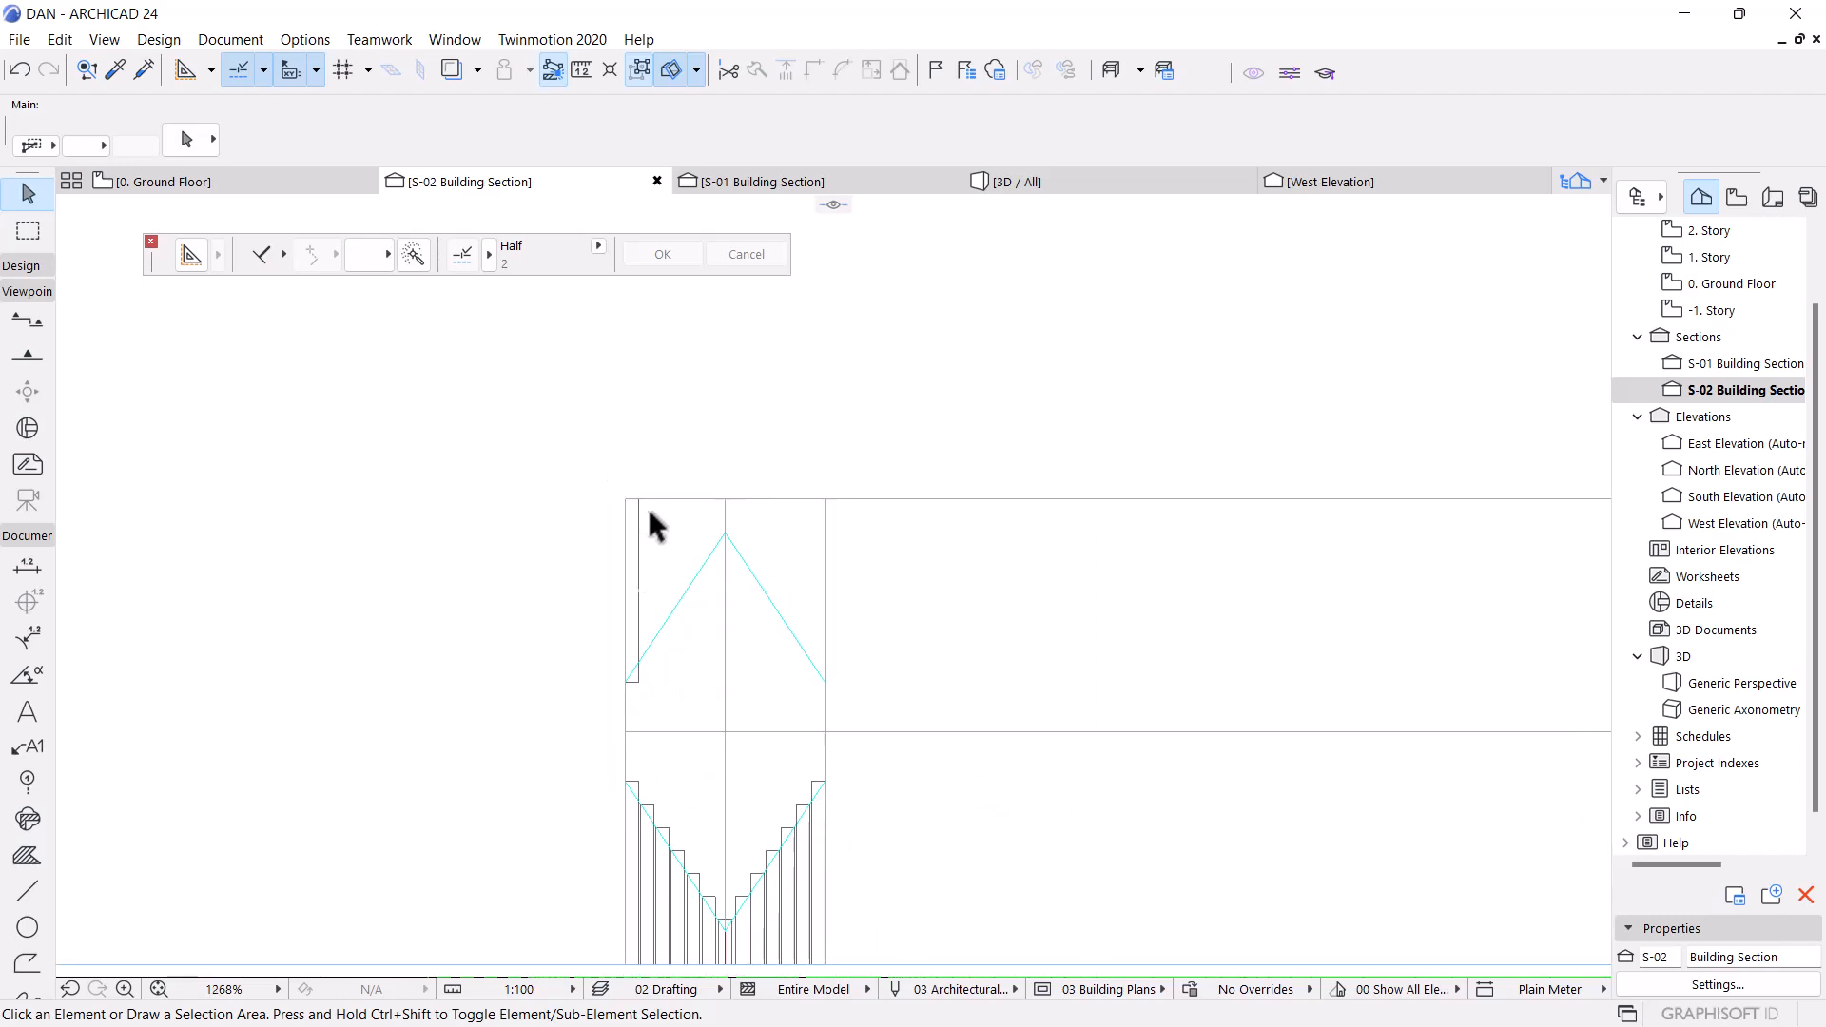
scroll(657, 507, down, 5)
scroll(661, 565, up, 9)
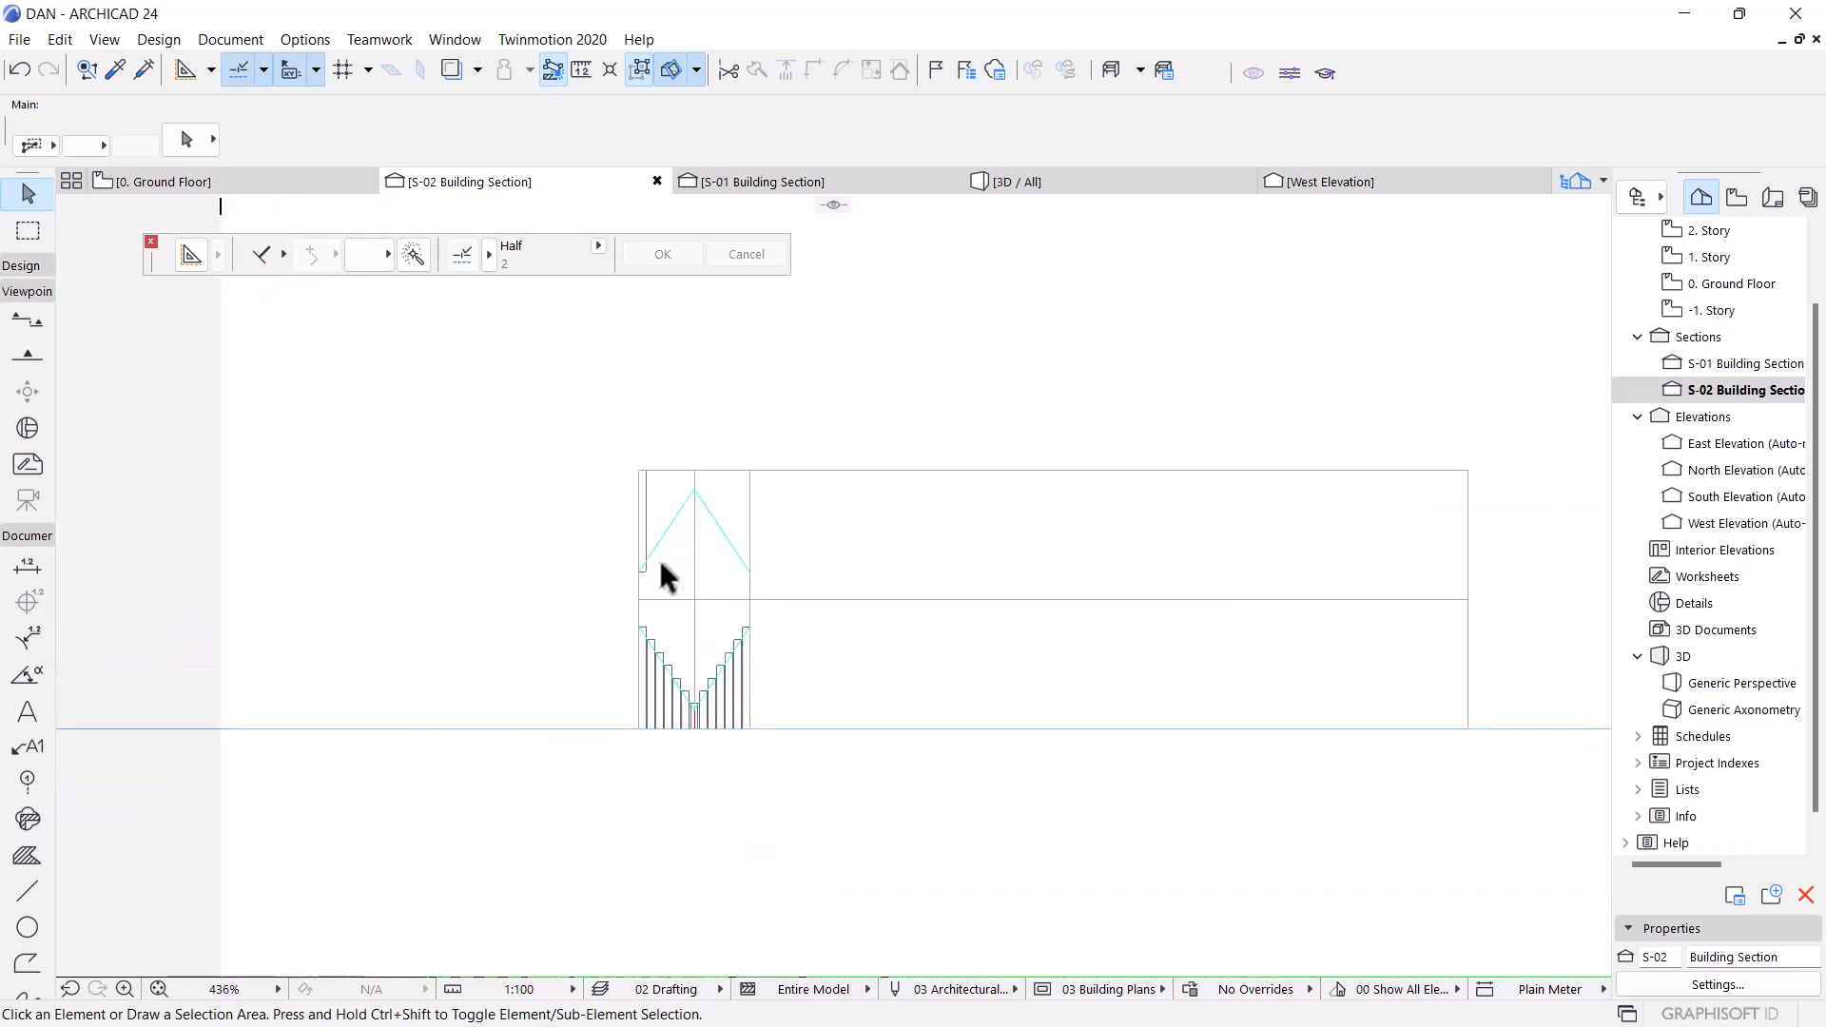
Copy the second wall strip from the left straight up 460 mm, so its top meets the frame's upper edge
click(643, 734)
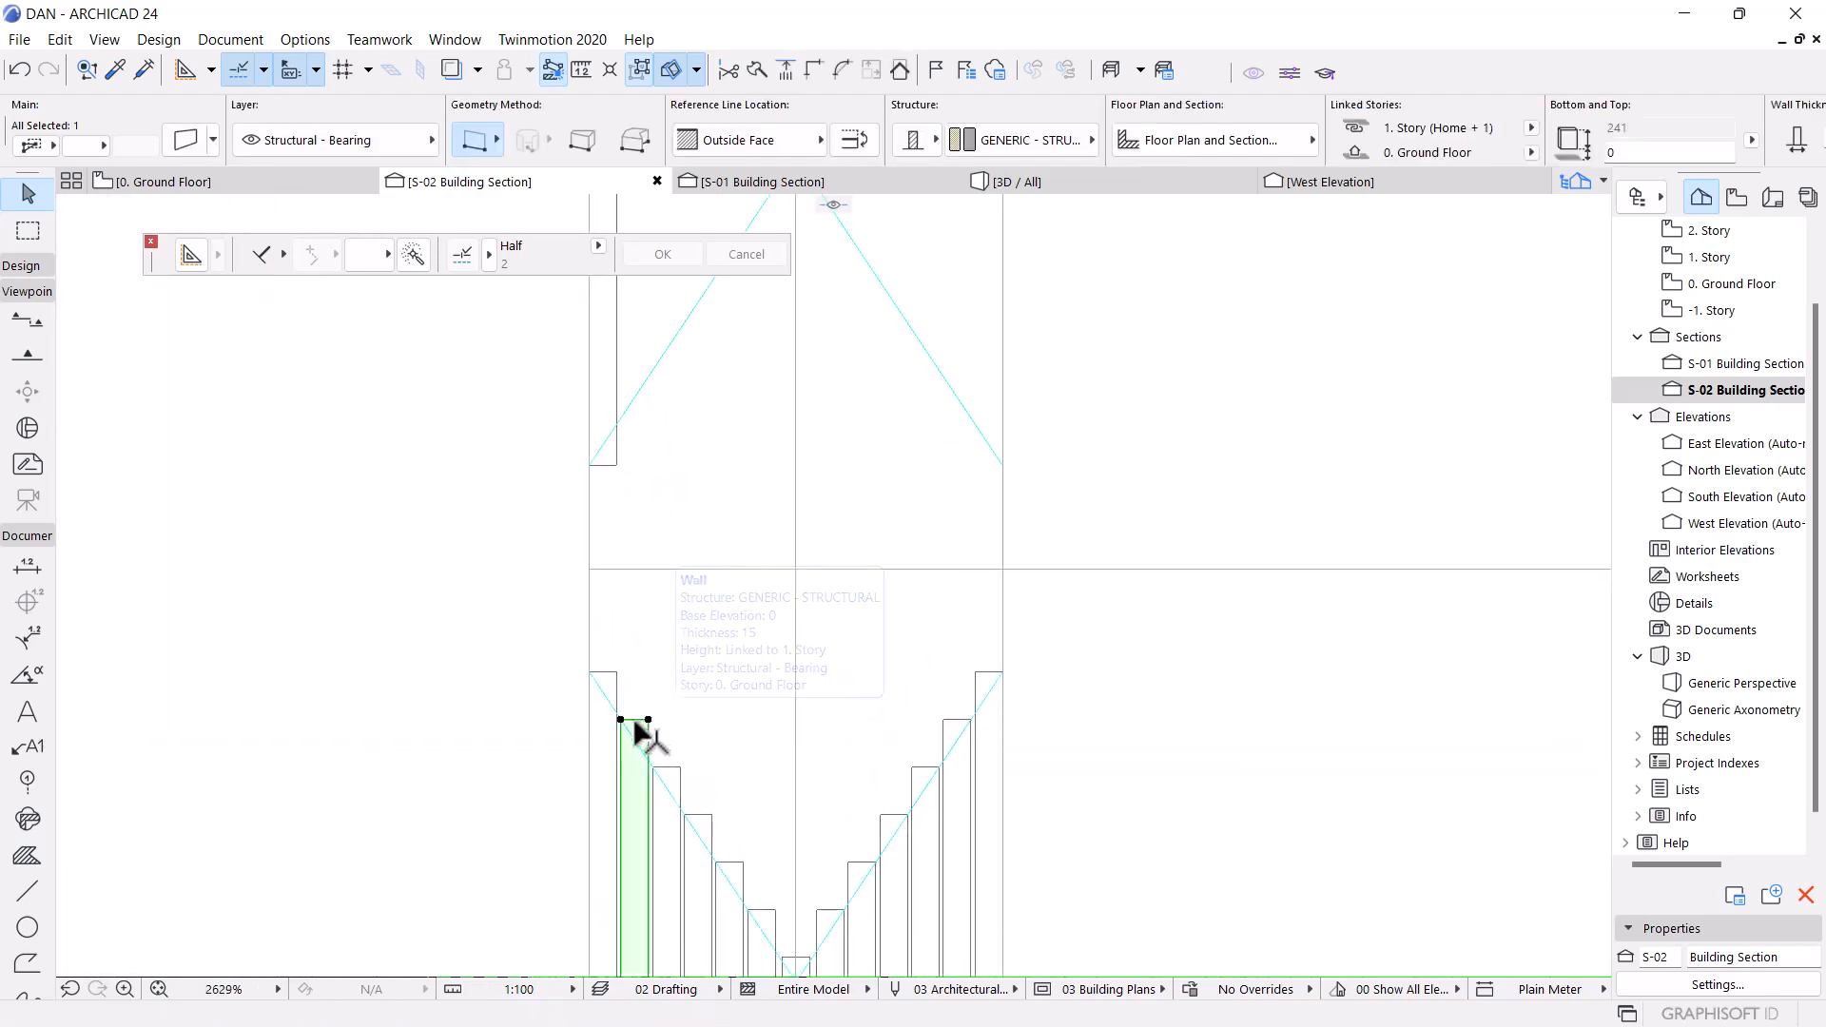
key(ctrl+shift+d)
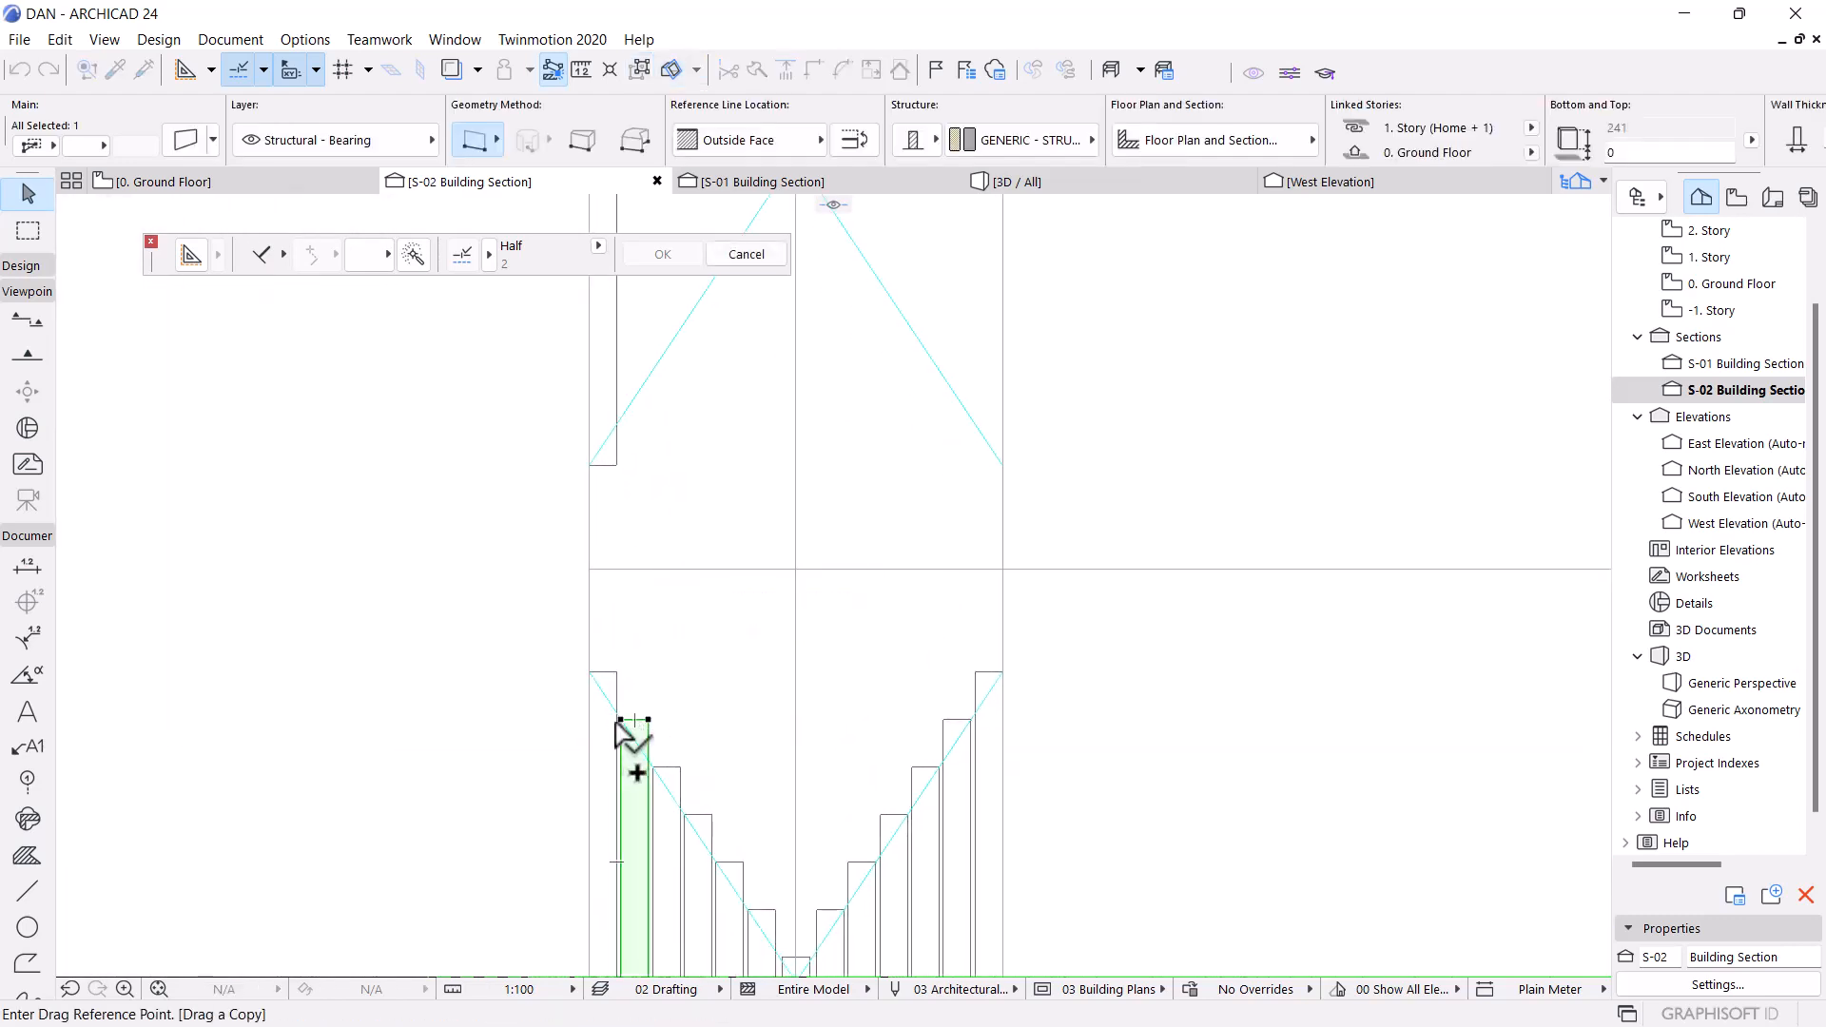
scroll(617, 725, up, 4)
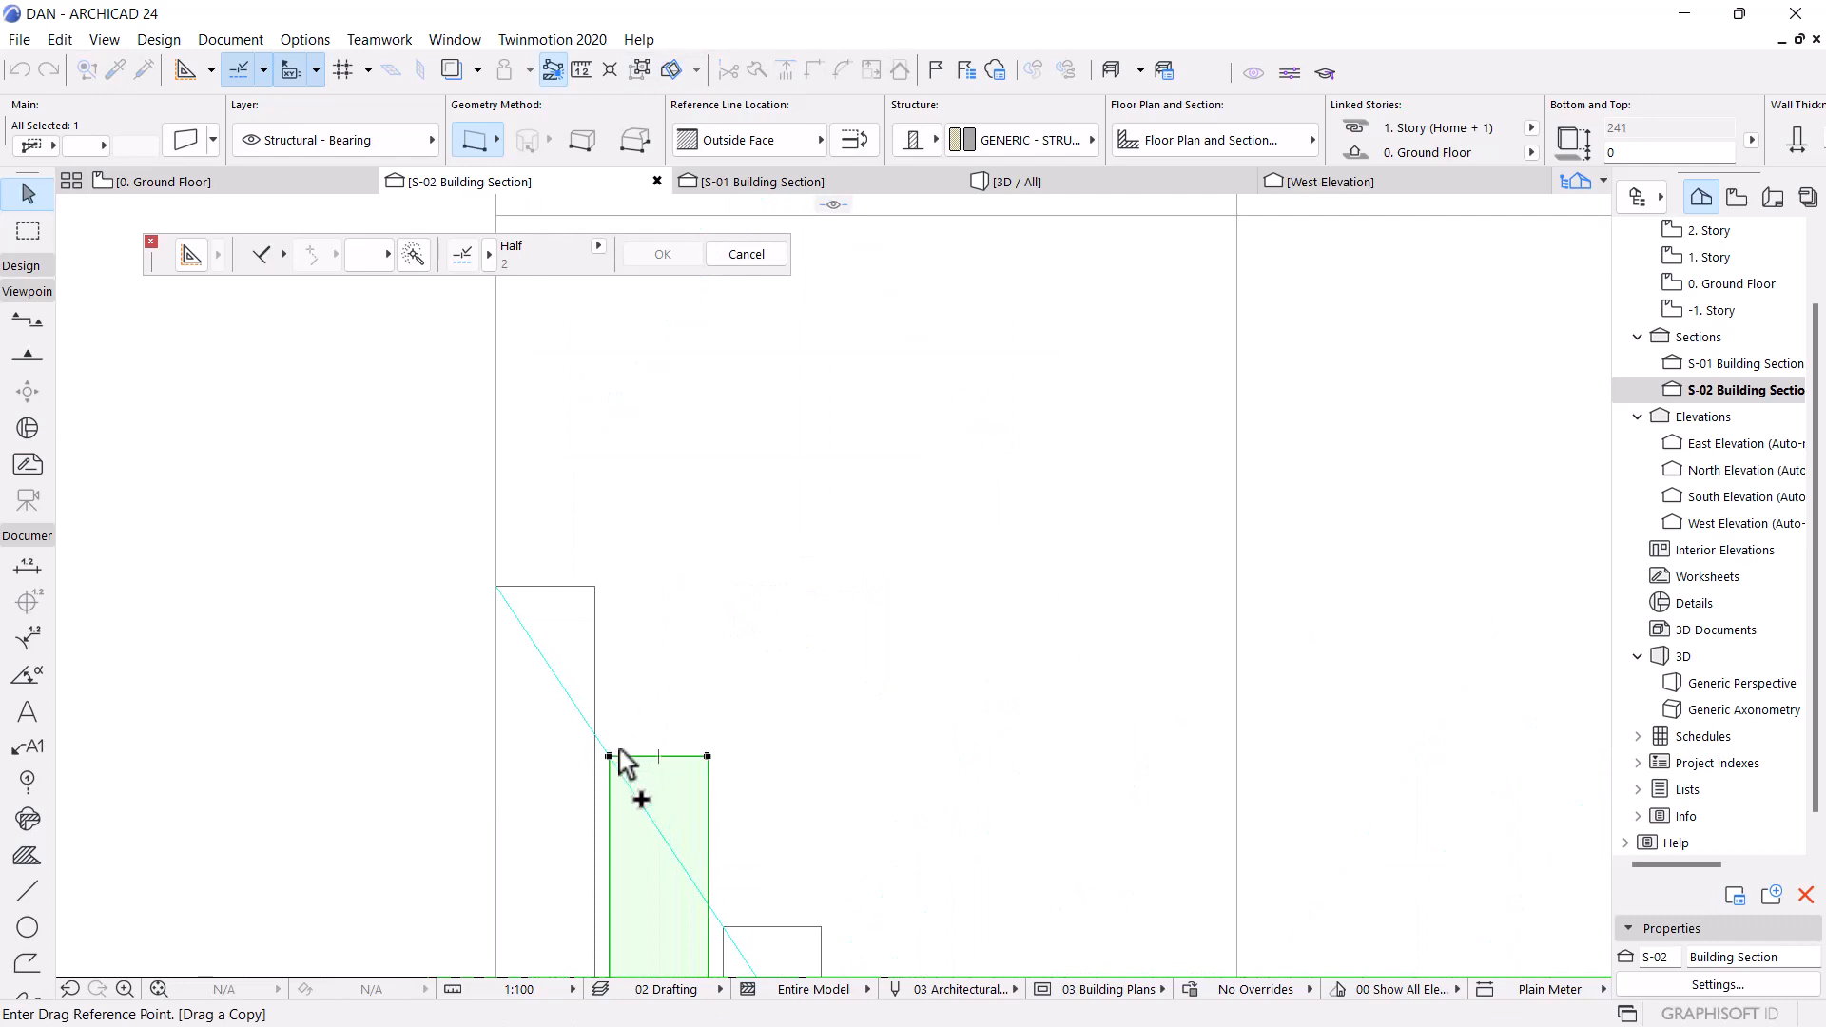
click(609, 754)
key(Escape)
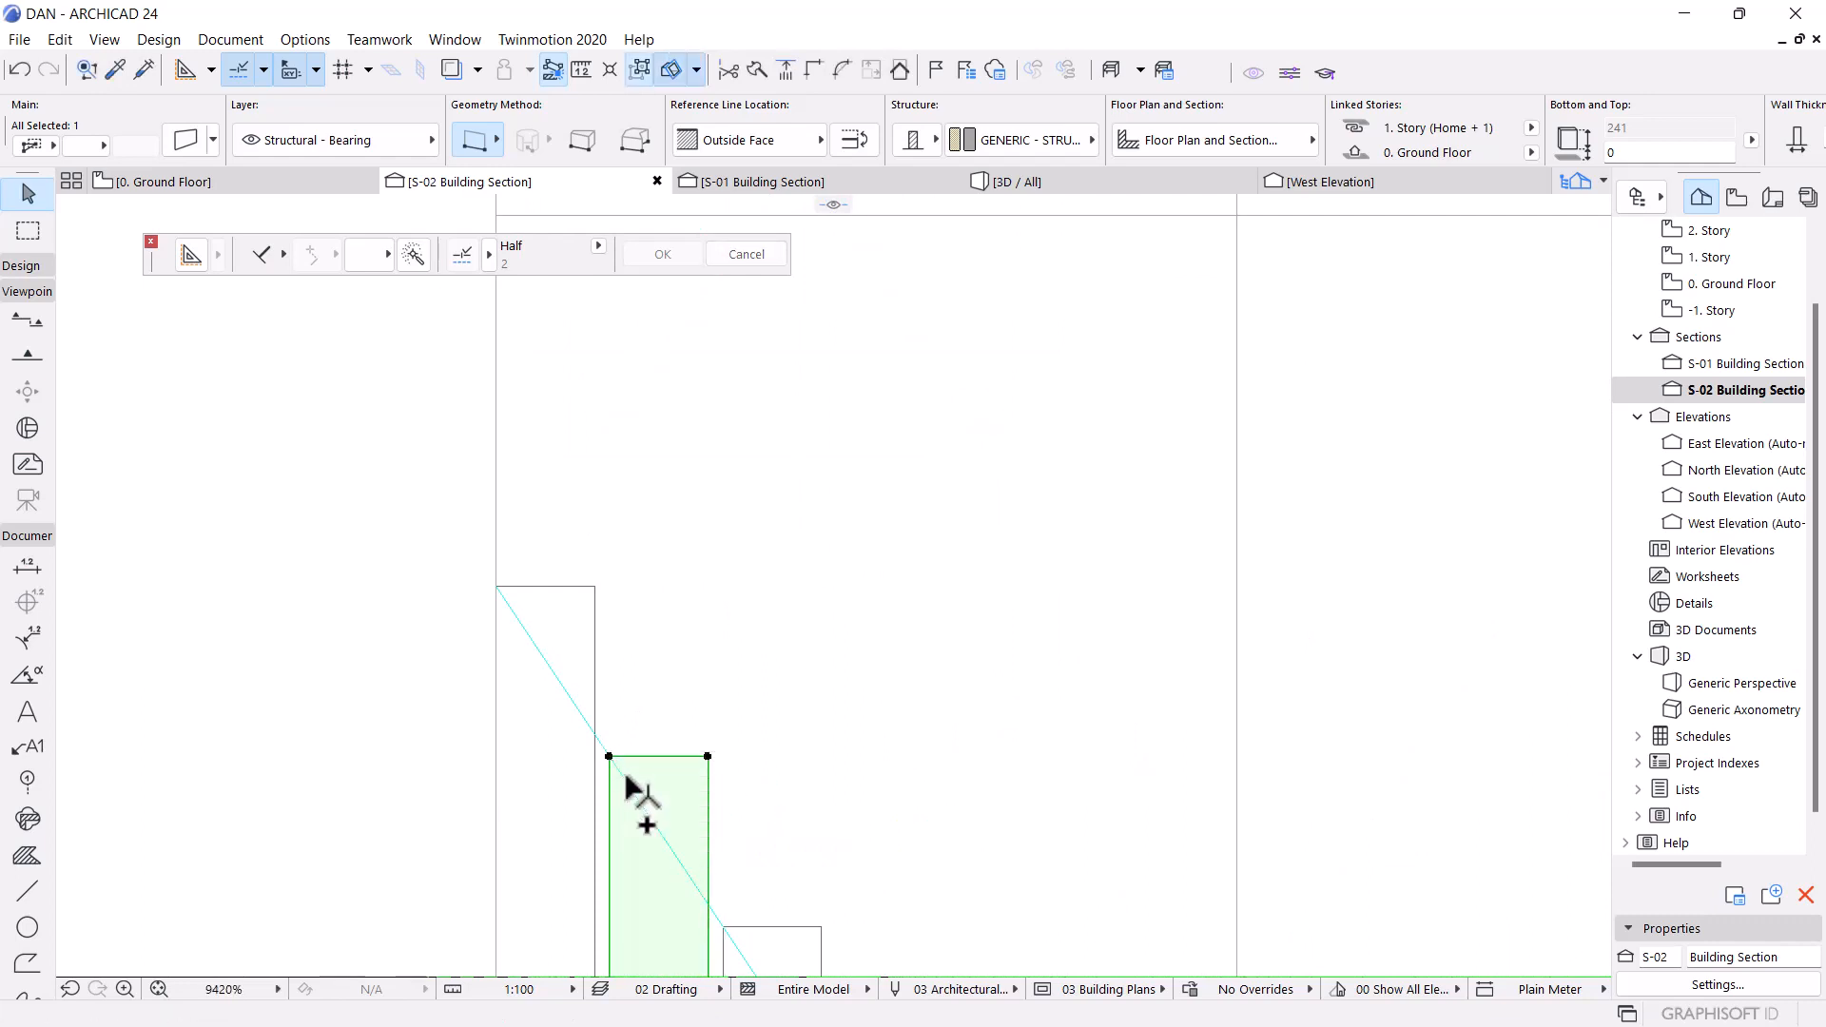
key(ctrl+shift+d)
scroll(630, 785, up, 2)
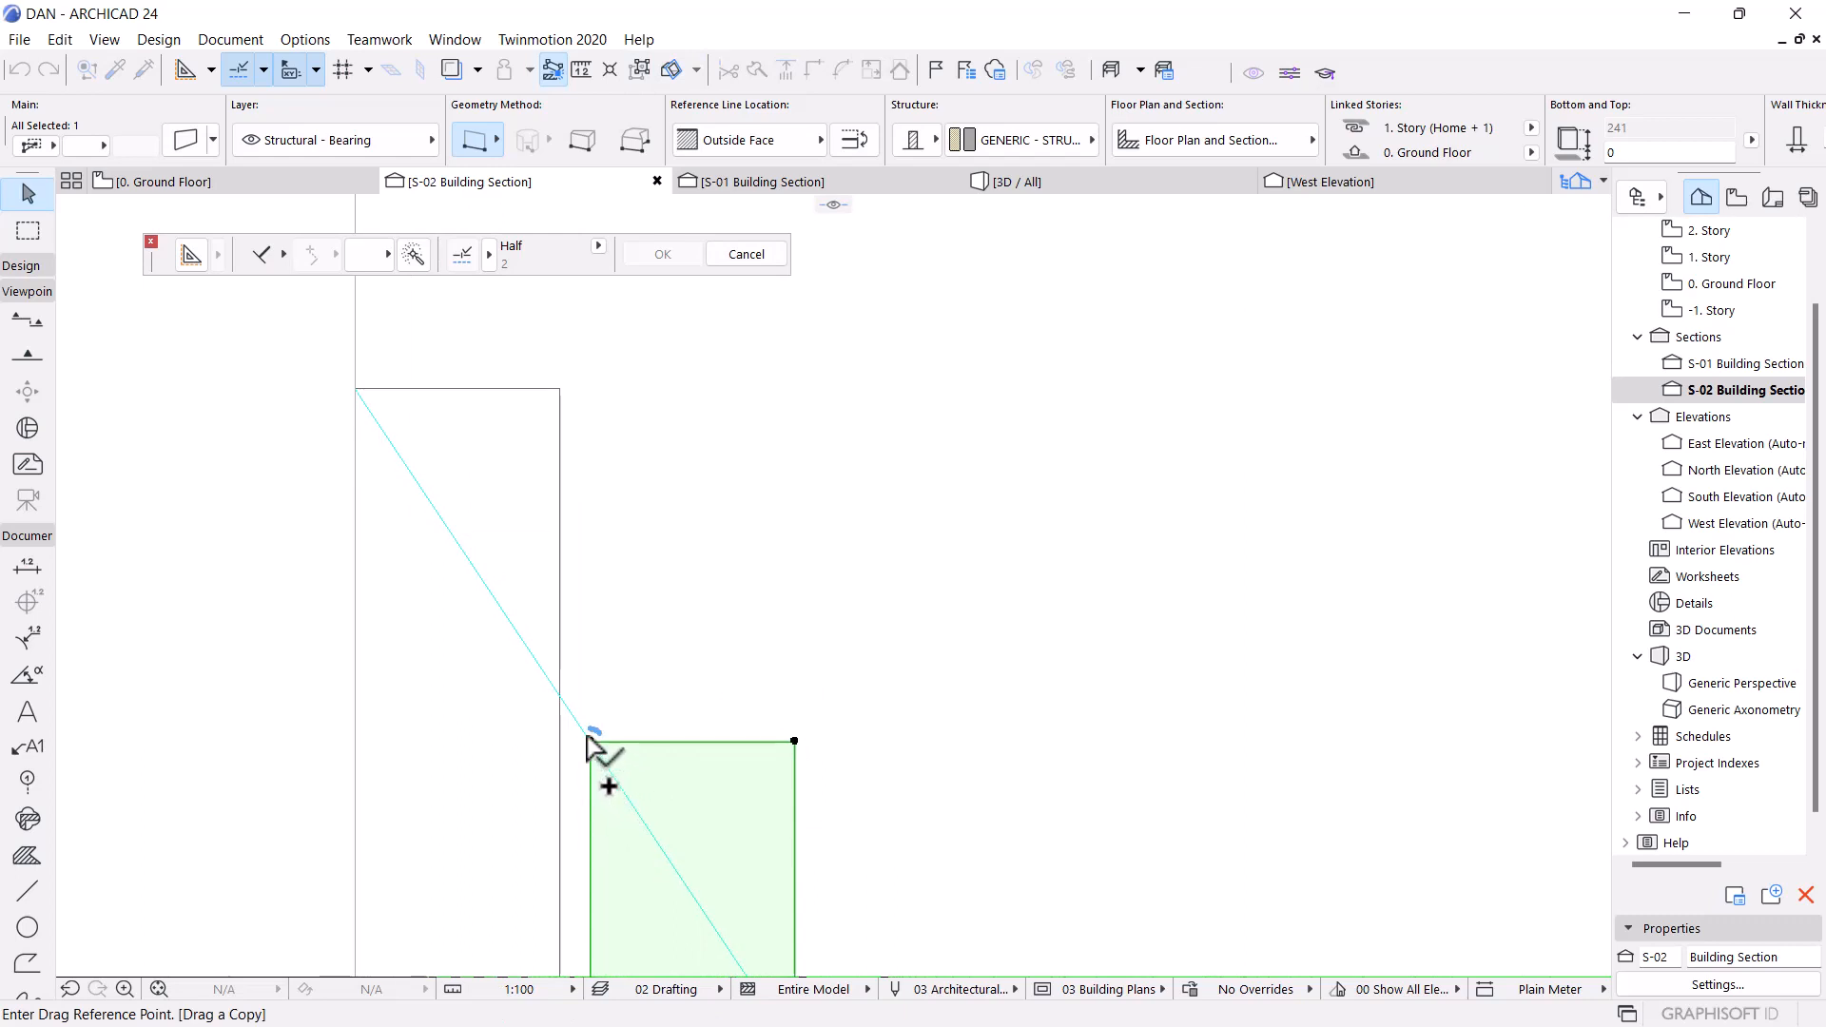
click(591, 741)
scroll(618, 837, down, 6)
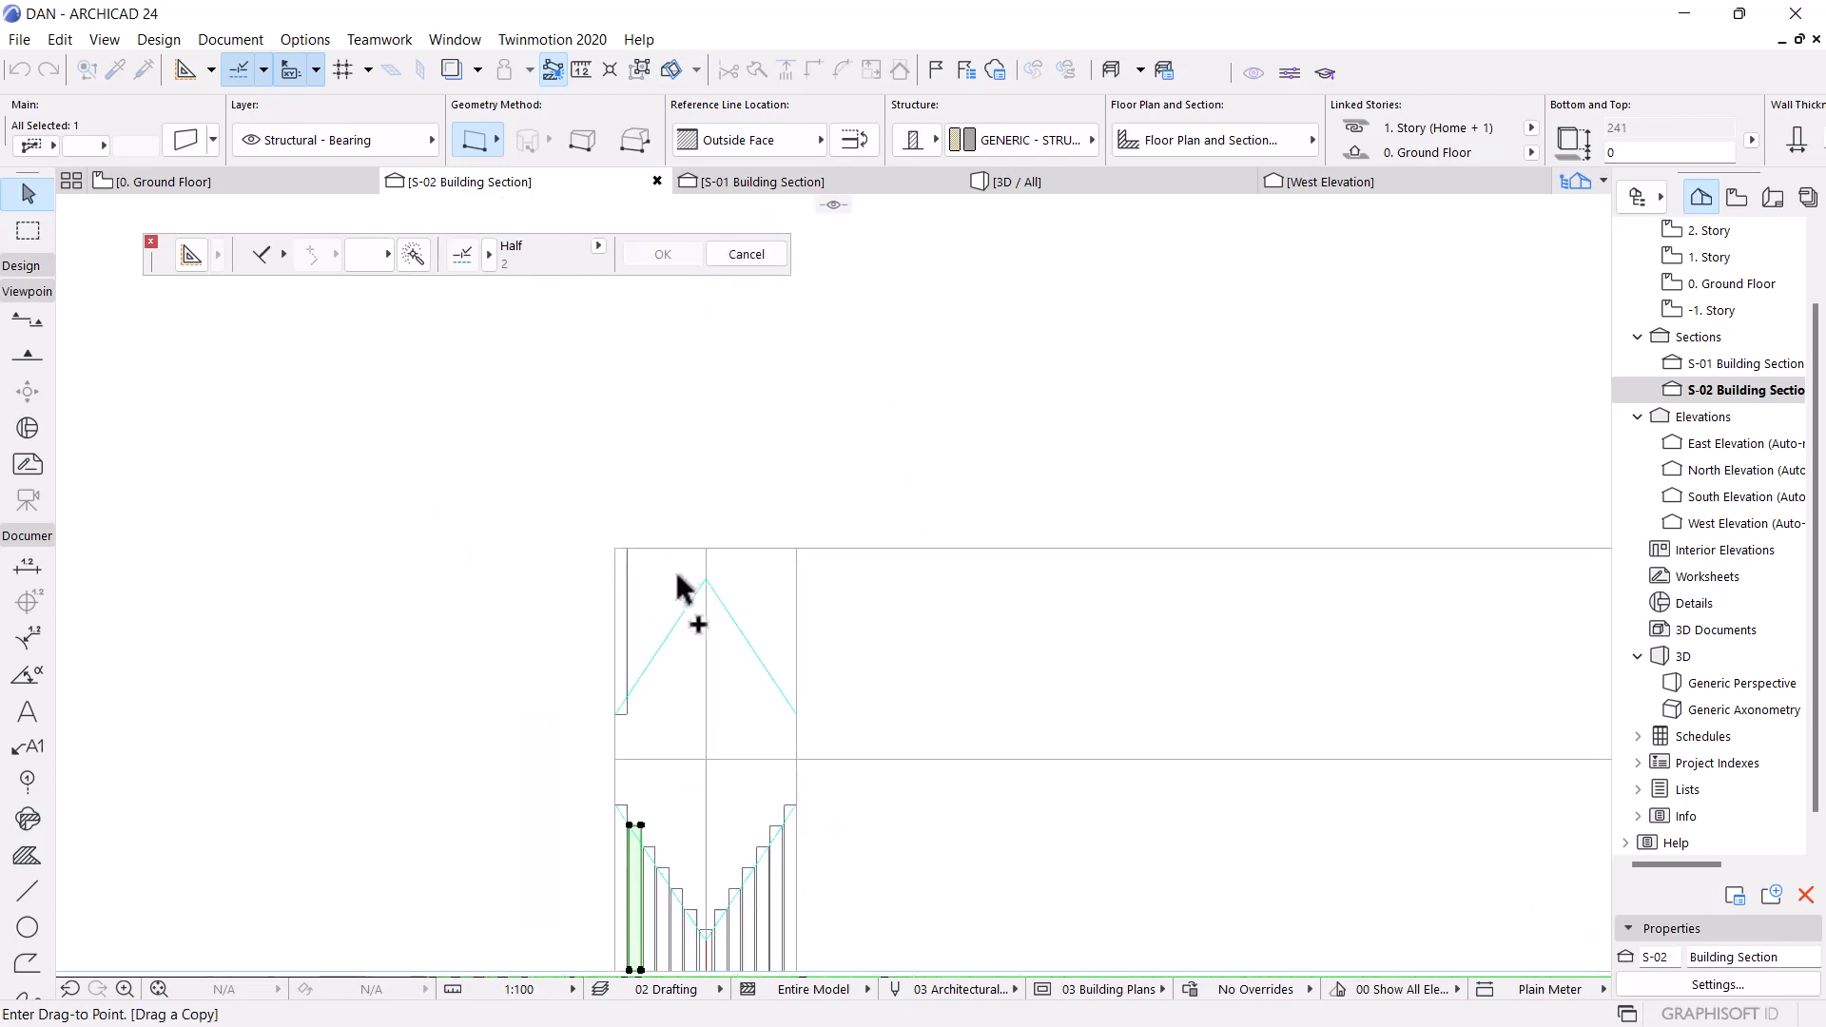
scroll(646, 584, up, 3)
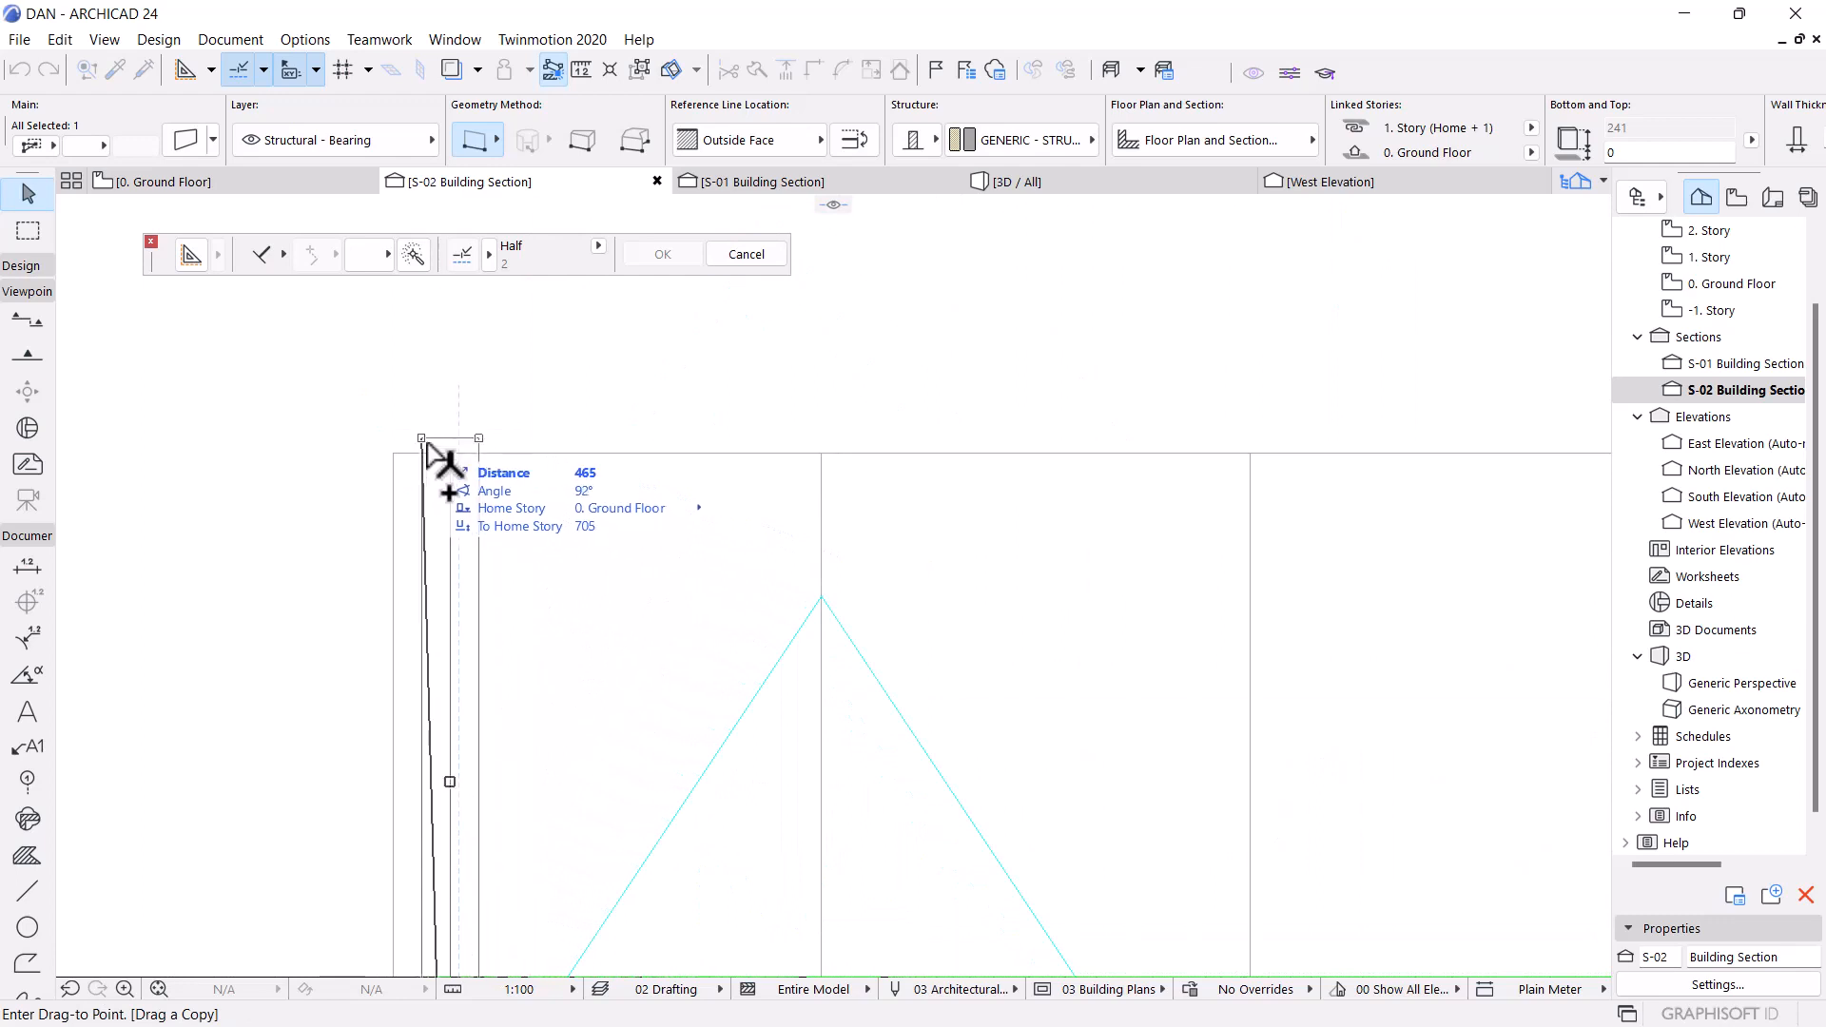
scroll(428, 445, up, 3)
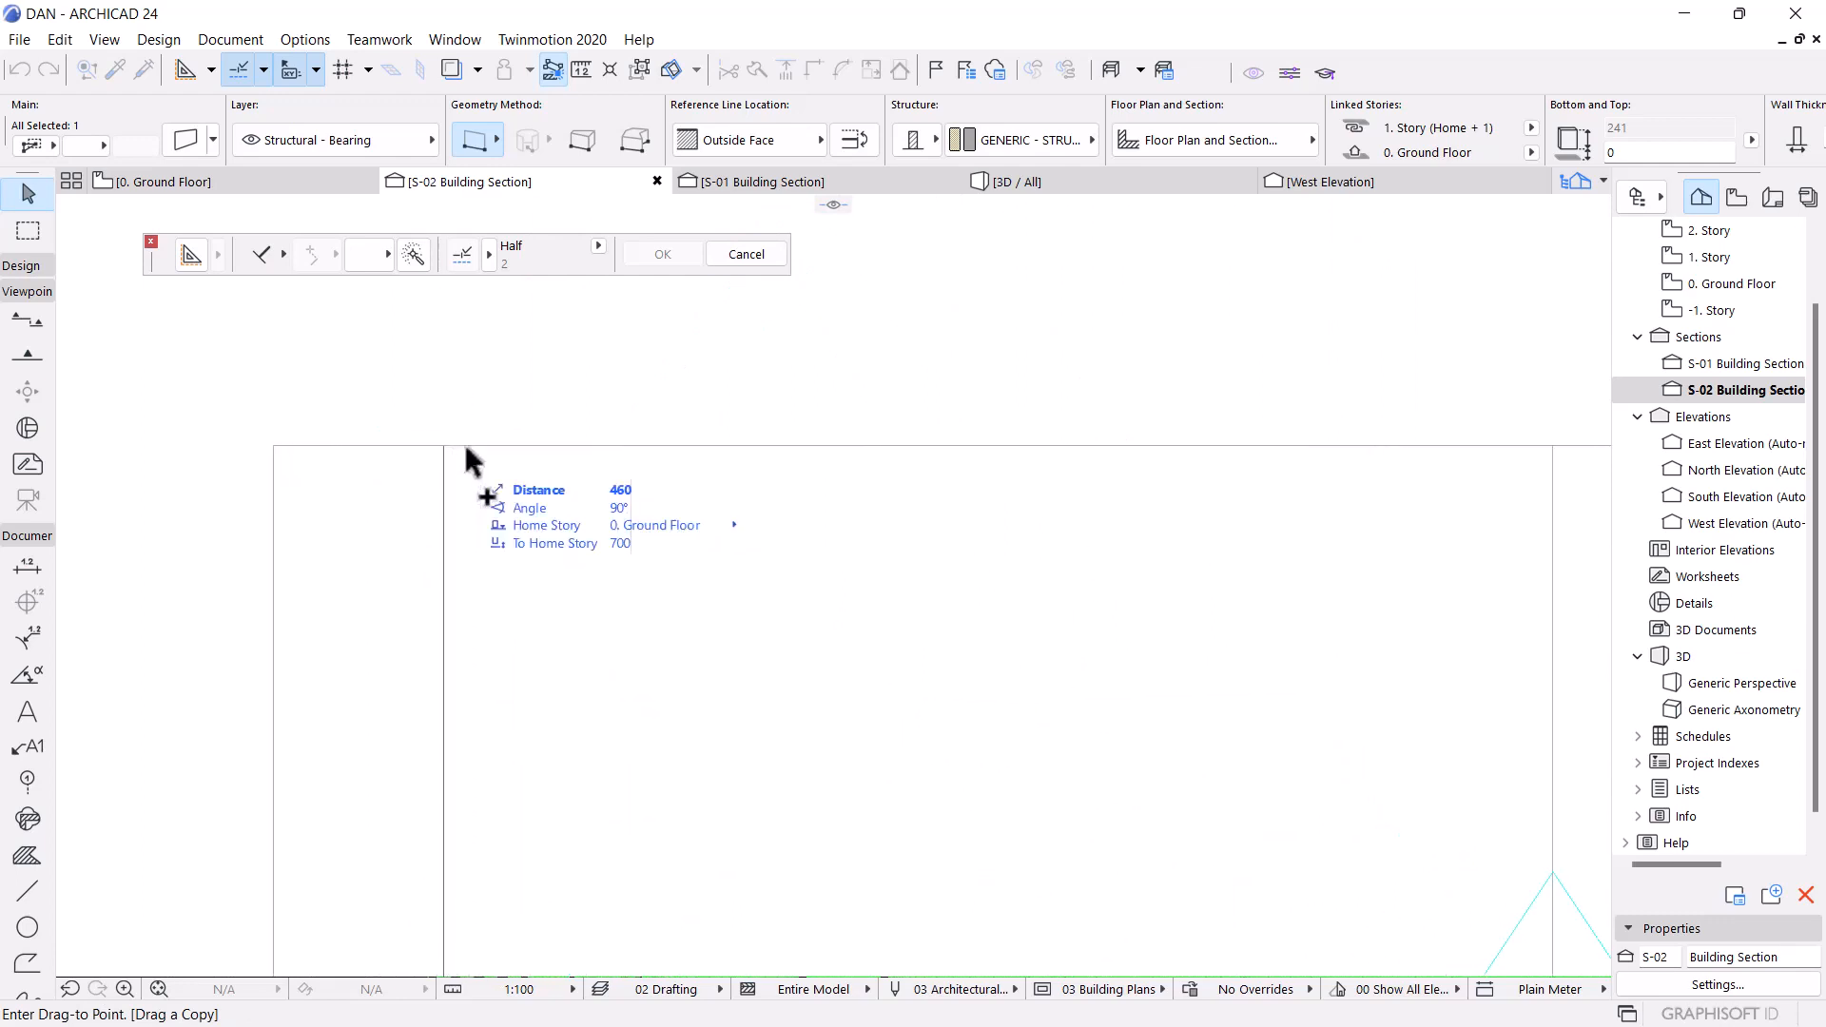
click(467, 449)
Copy the third wall strip from the left straight up 494 mm, so its top meets the frame's upper edge
scroll(513, 441, down, 6)
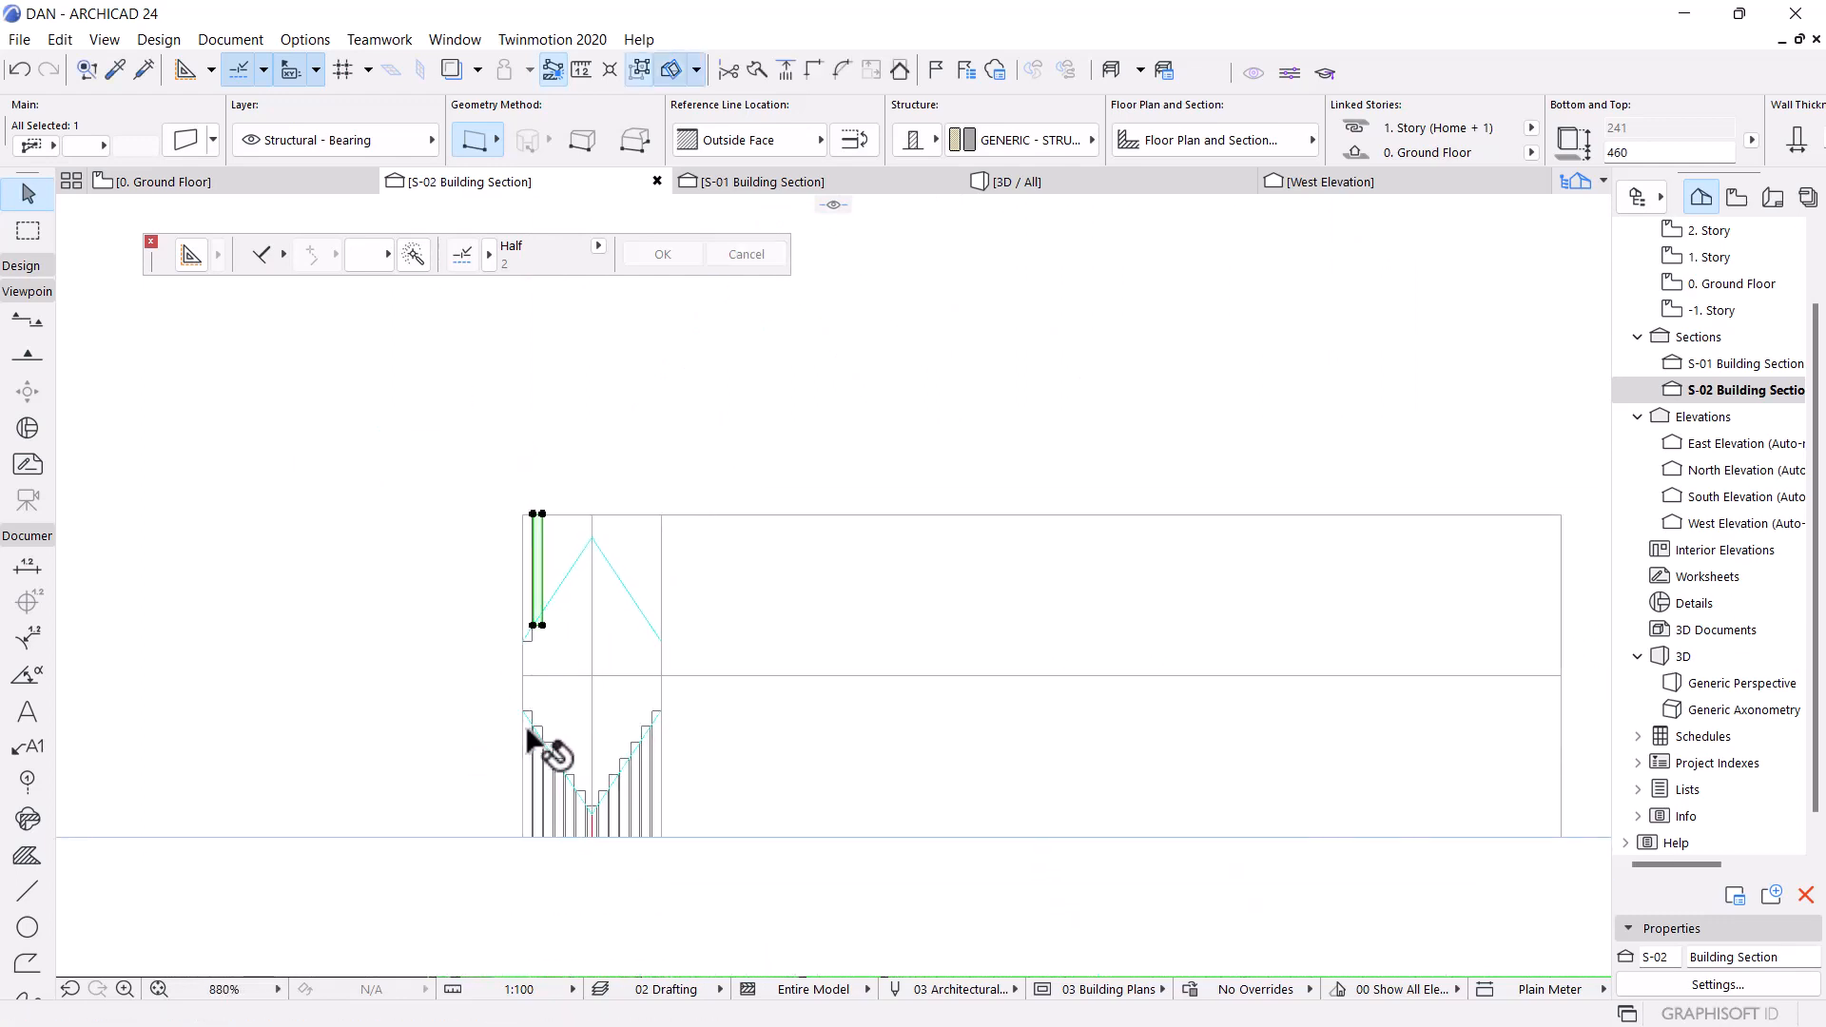
scroll(528, 731, up, 3)
click(597, 772)
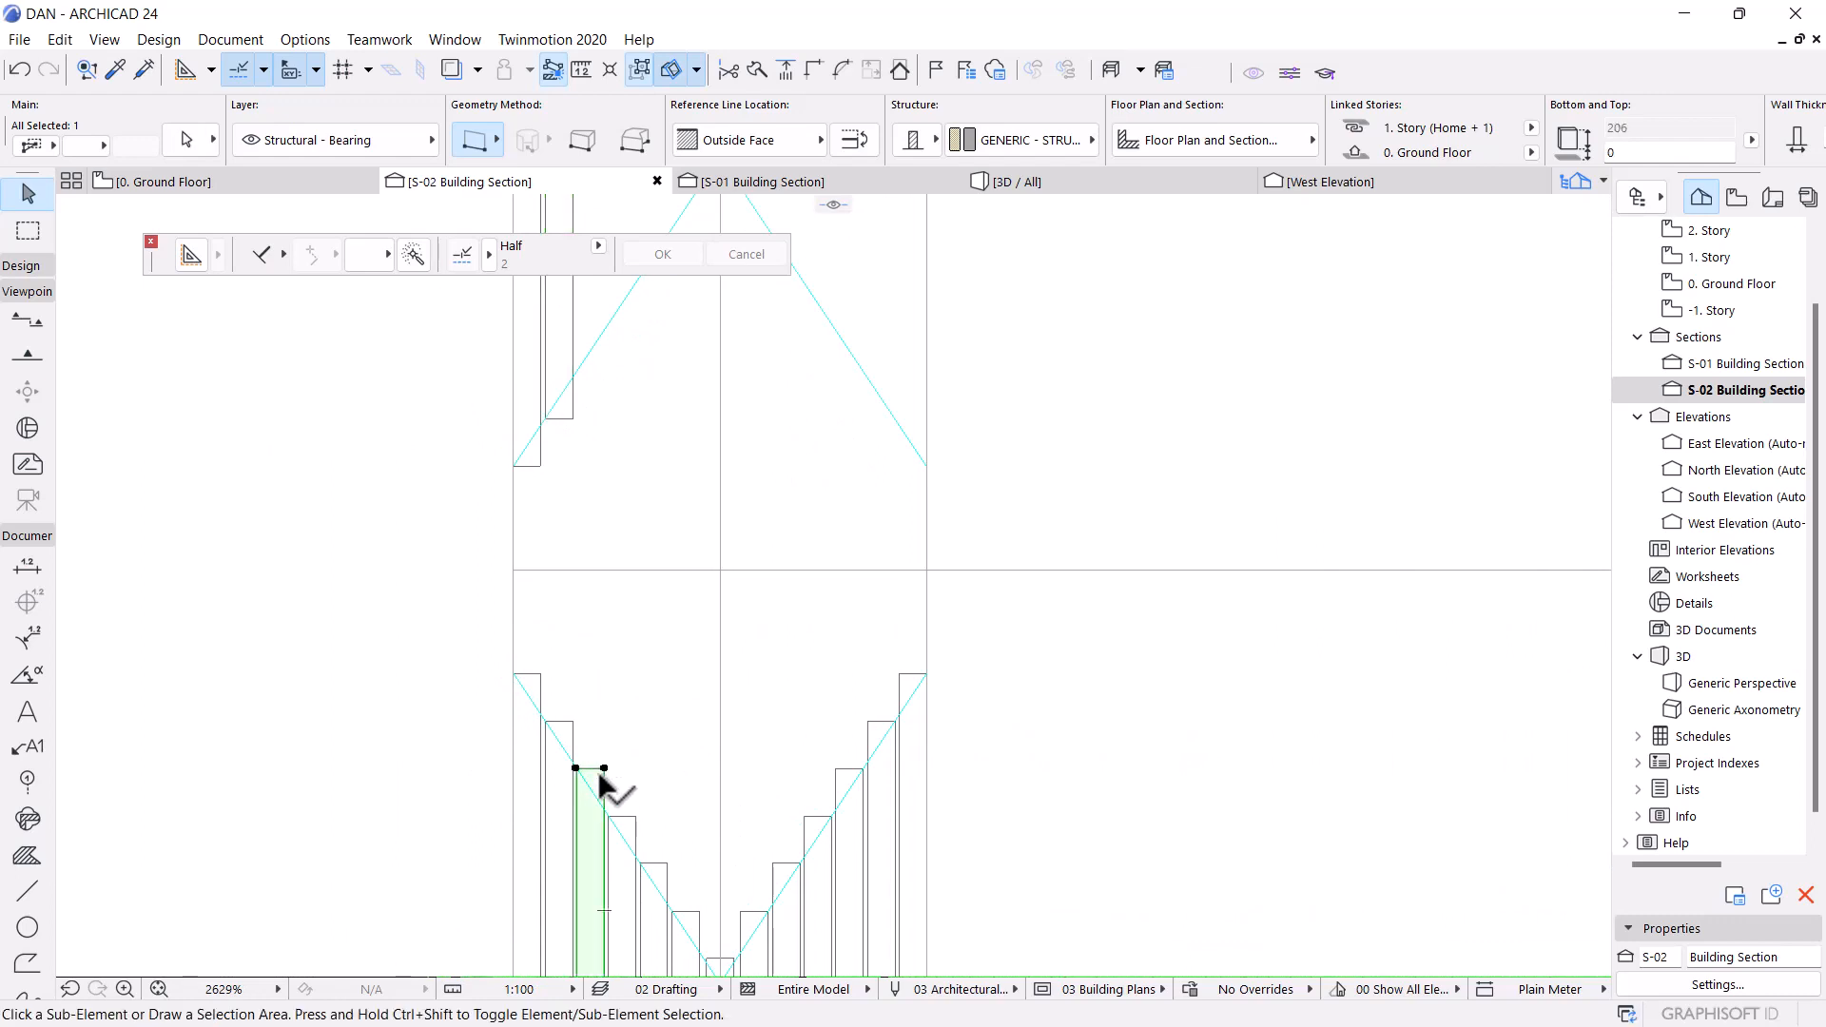
key(ctrl+alt+d)
click(602, 764)
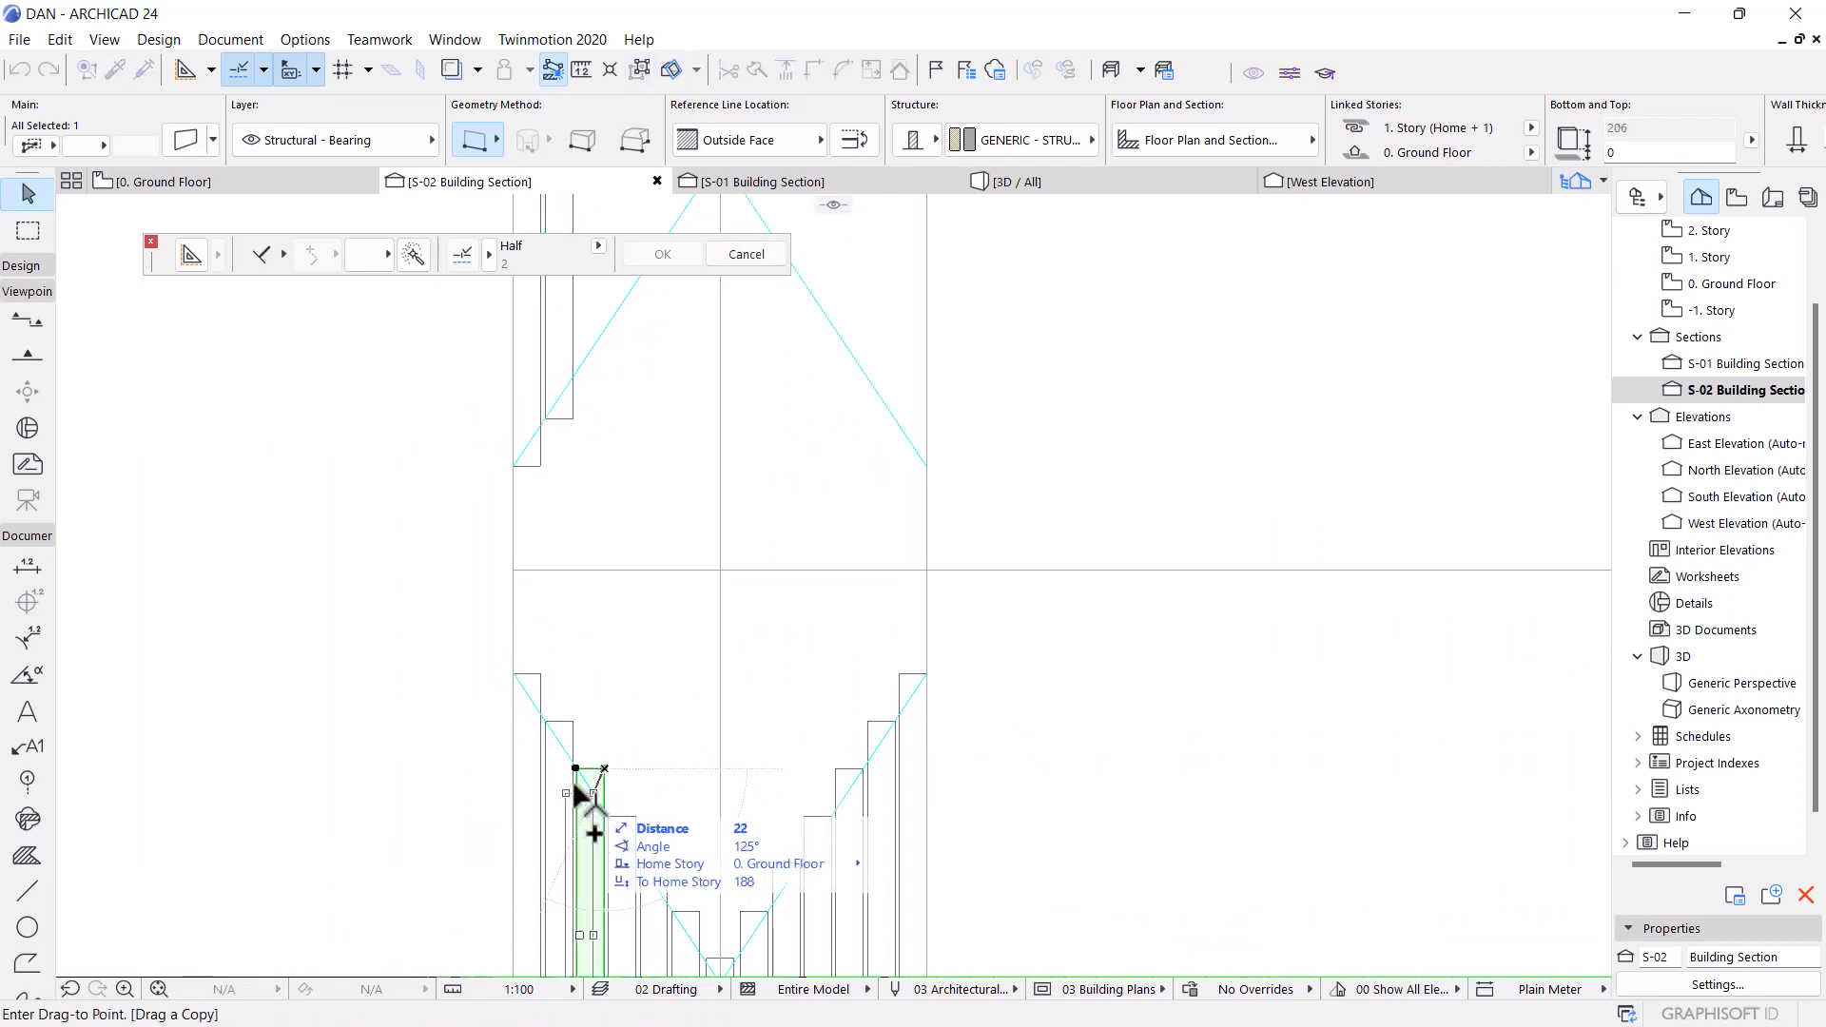
scroll(609, 495, down, 2)
scroll(600, 552, up, 2)
click(592, 544)
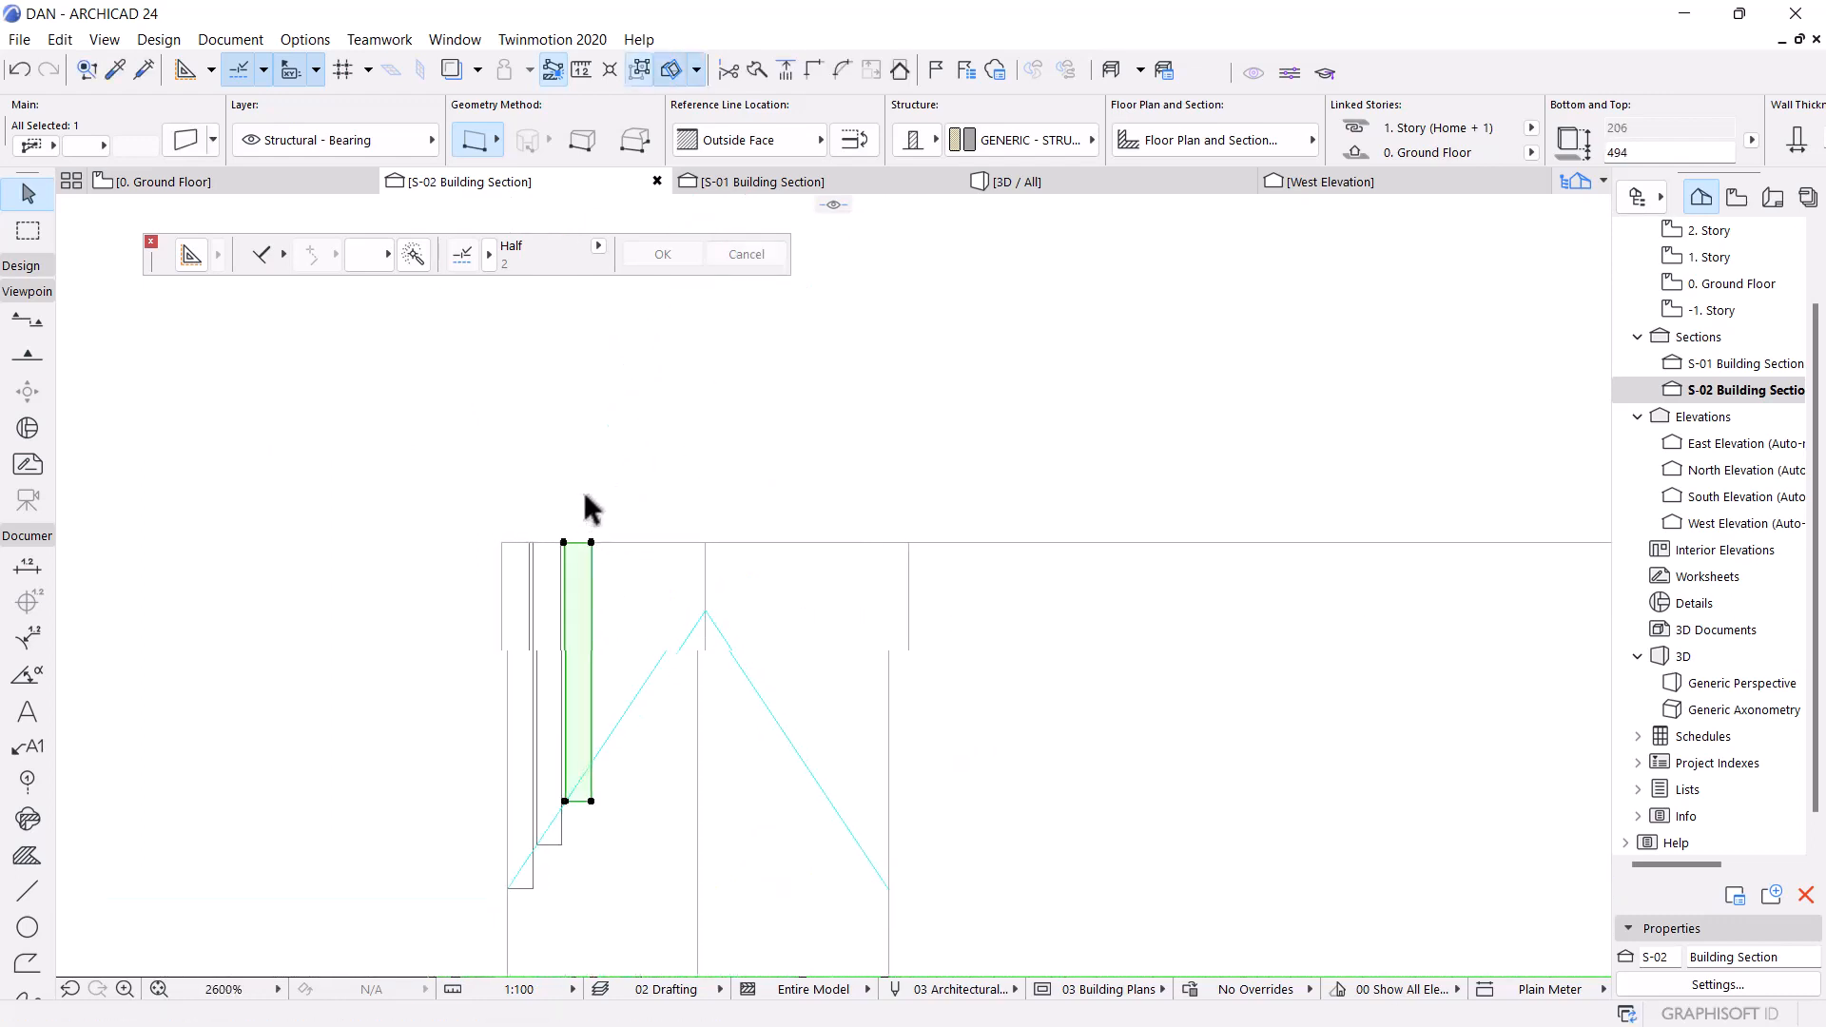
Copy the fourth wall strip from the left straight up 529 mm, so its top meets the frame's upper edge
scroll(619, 733, down, 2)
scroll(583, 836, up, 2)
scroll(595, 742, down, 2)
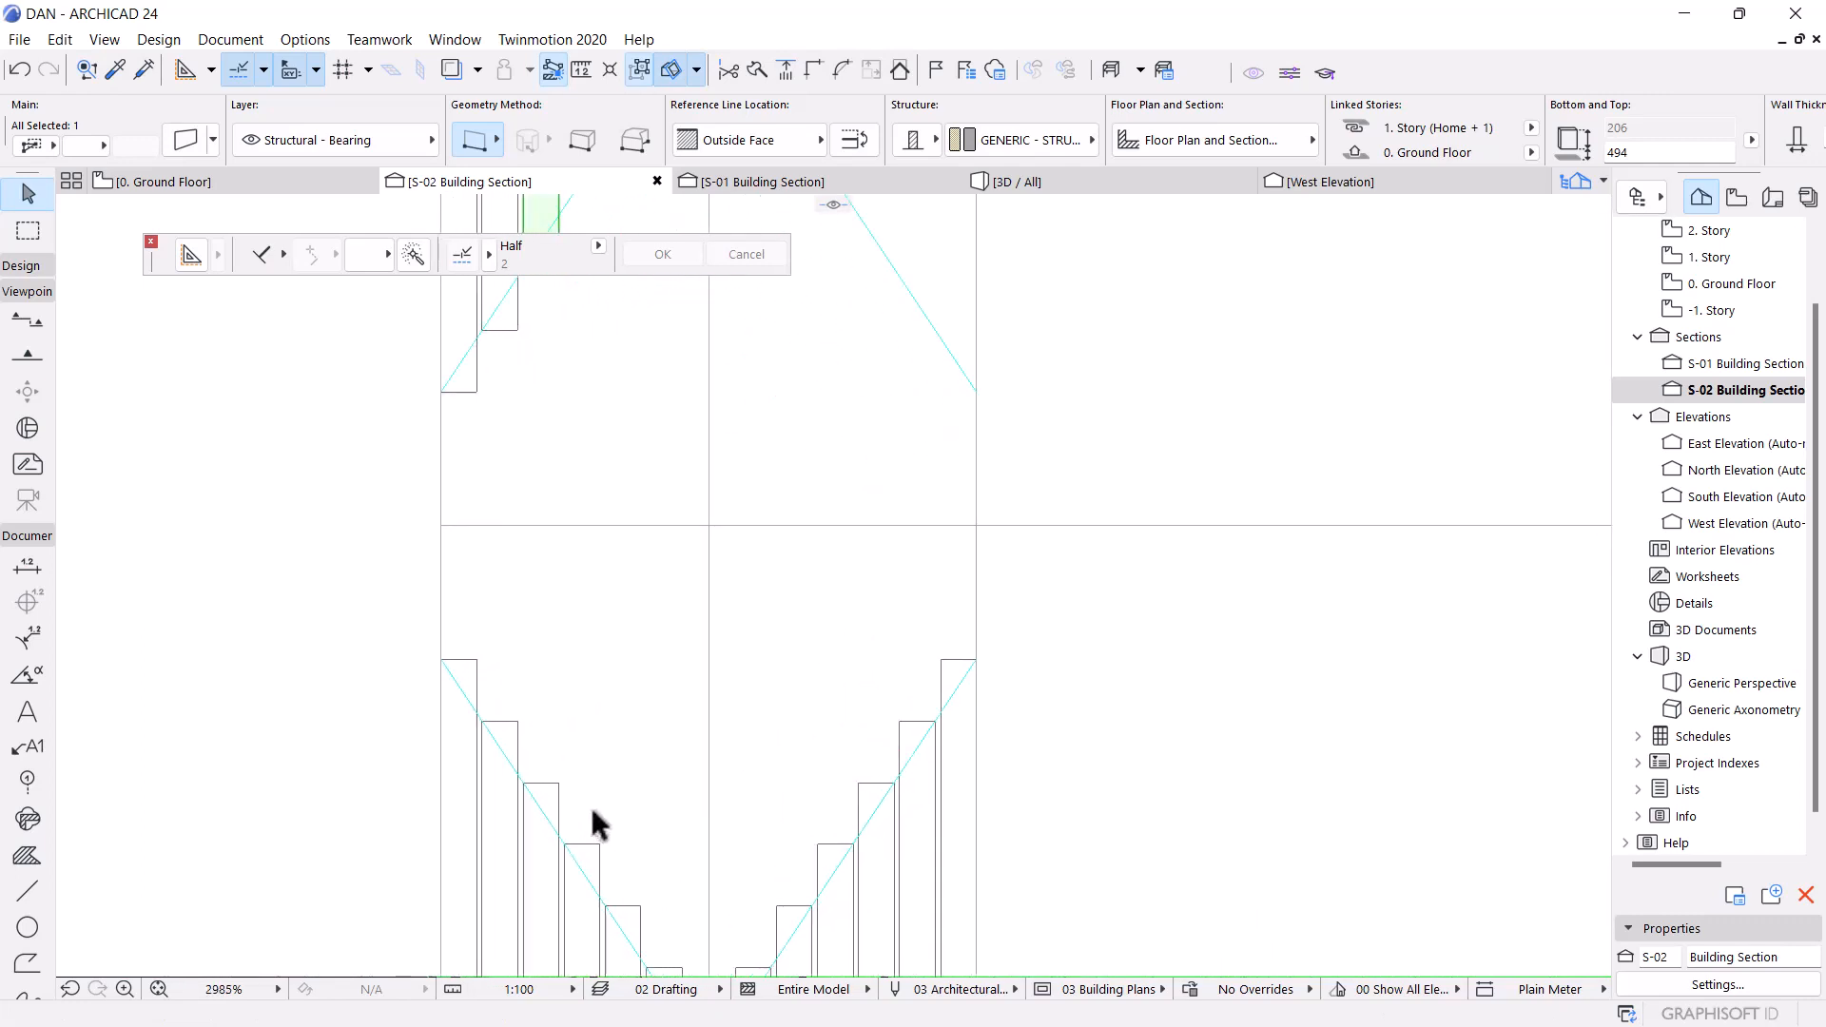
scroll(580, 814, up, 3)
click(563, 847)
click(567, 856)
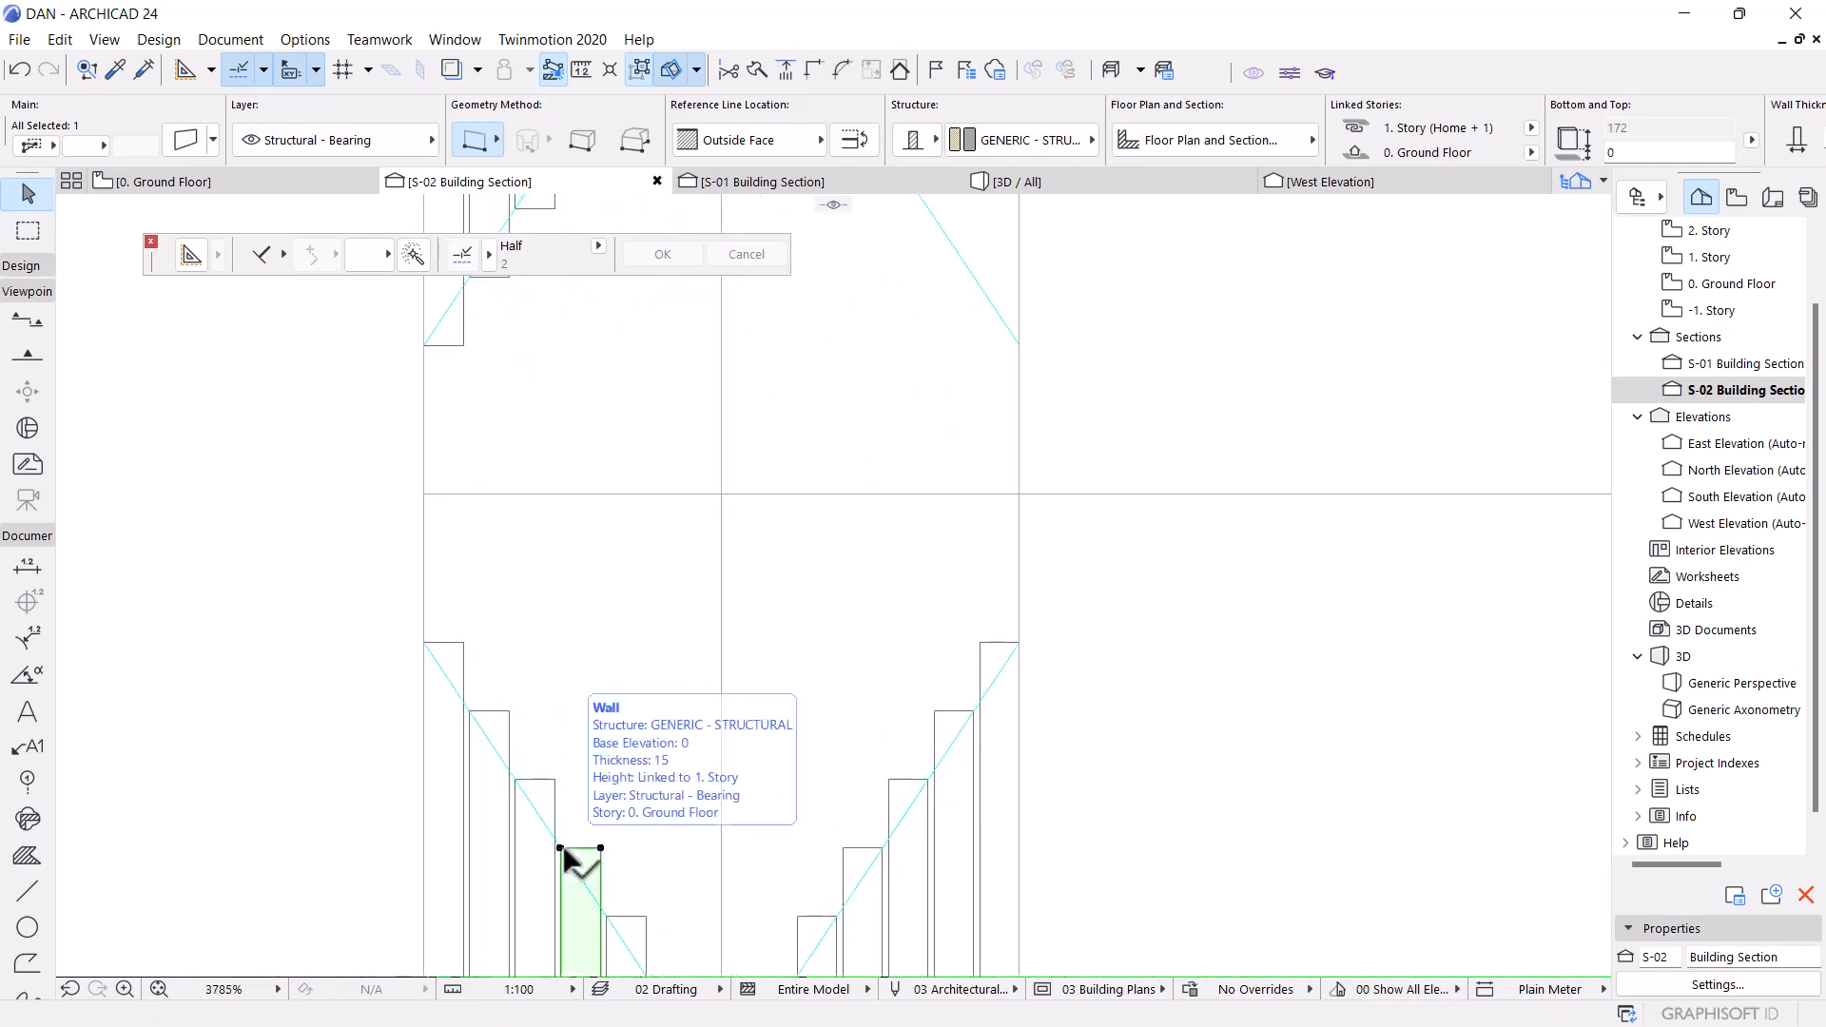
key(ctrl+alt+d)
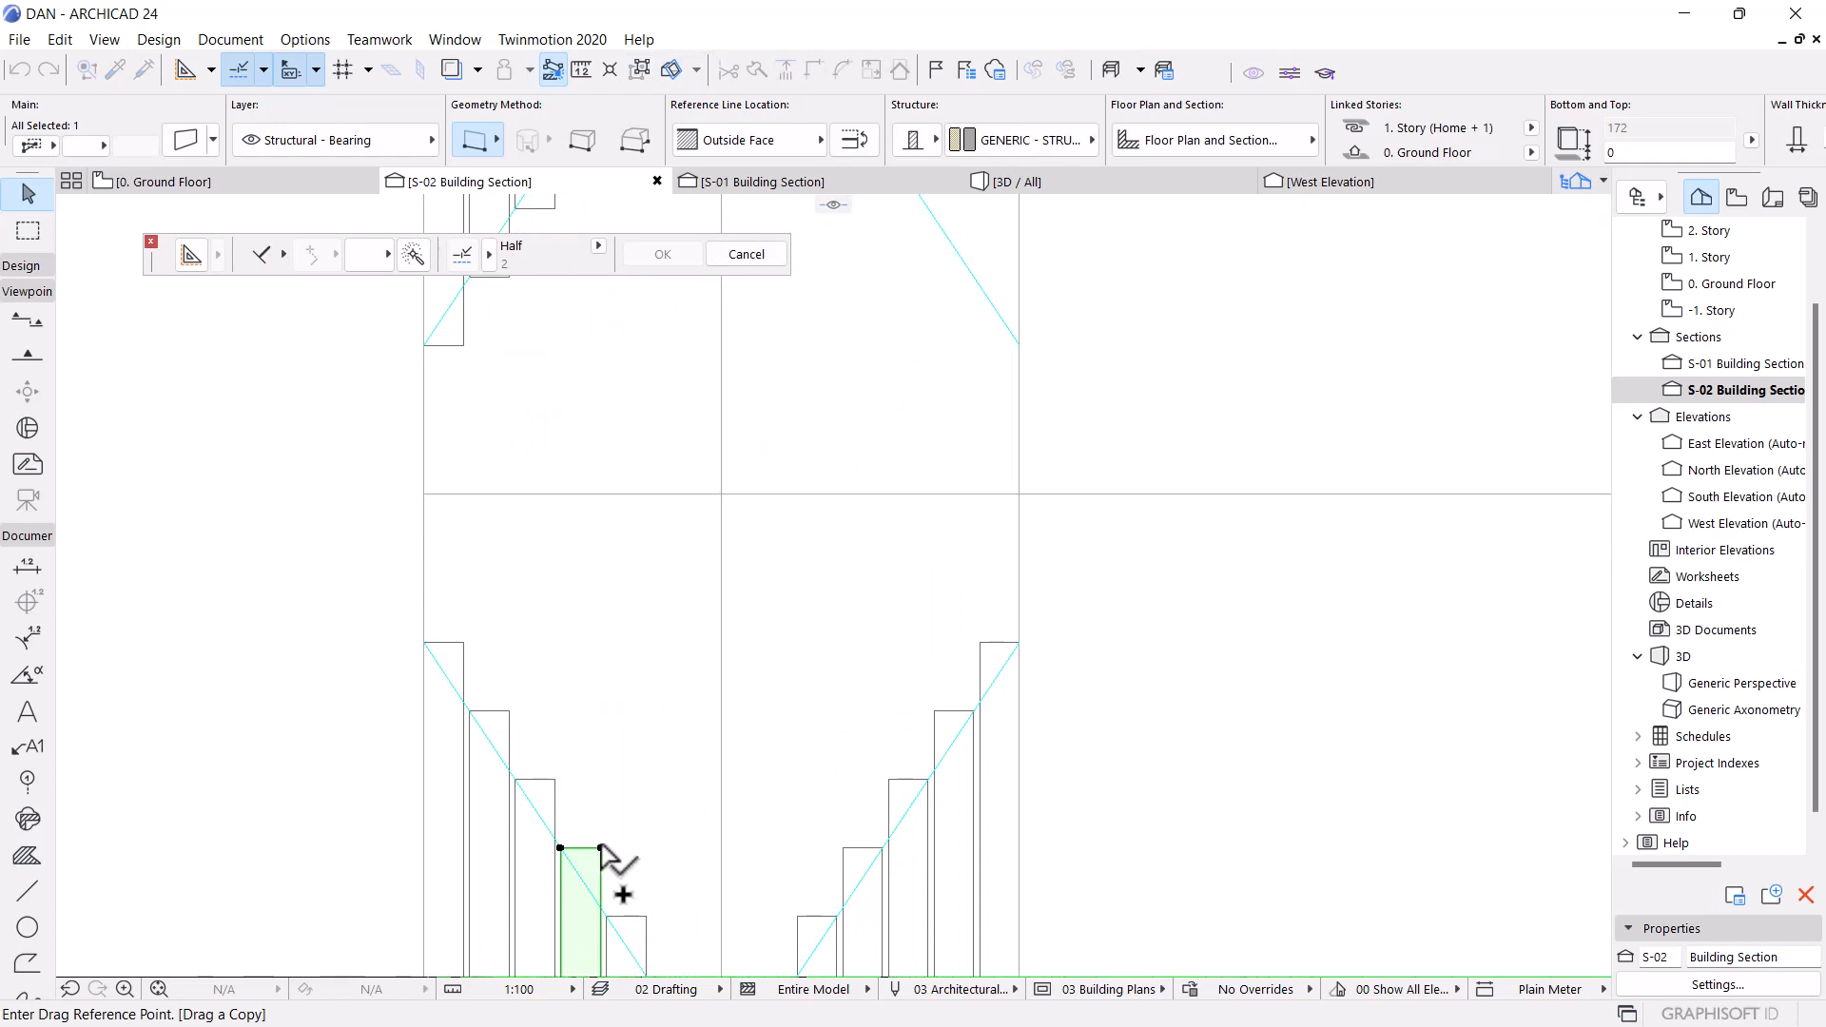
click(601, 848)
scroll(603, 876, down, 2)
scroll(615, 546, up, 3)
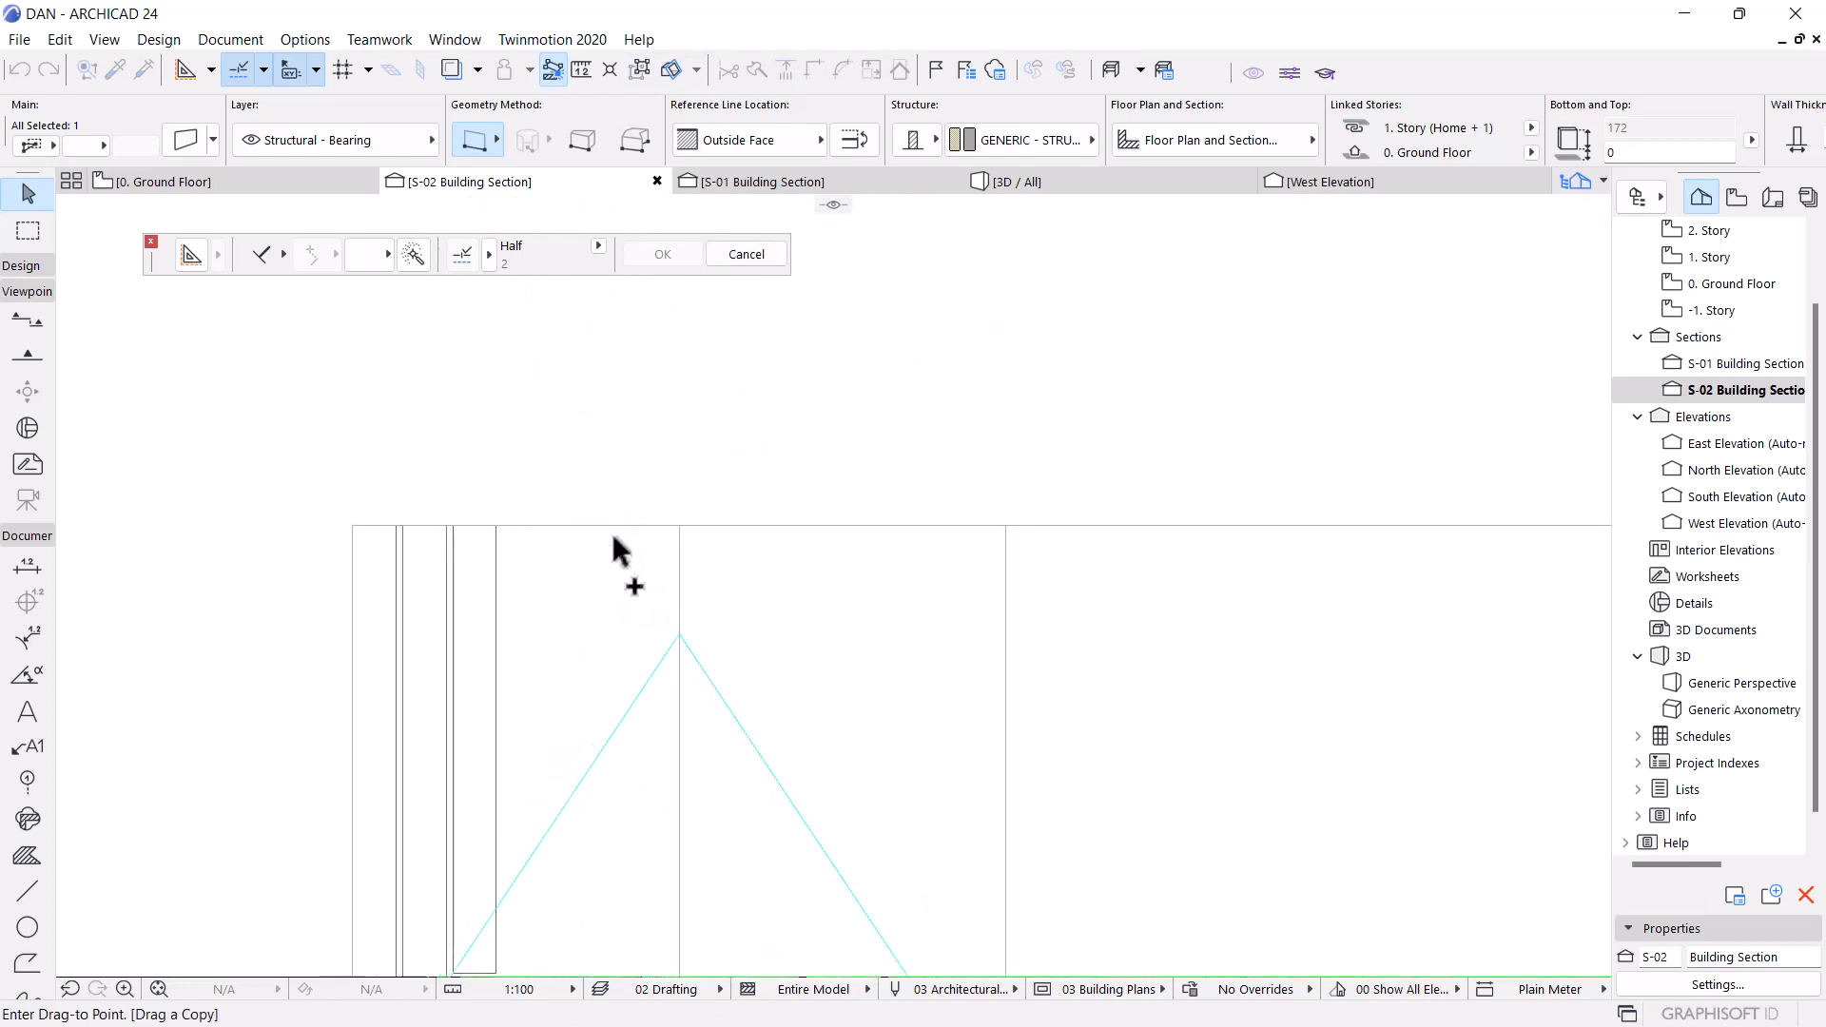
click(510, 519)
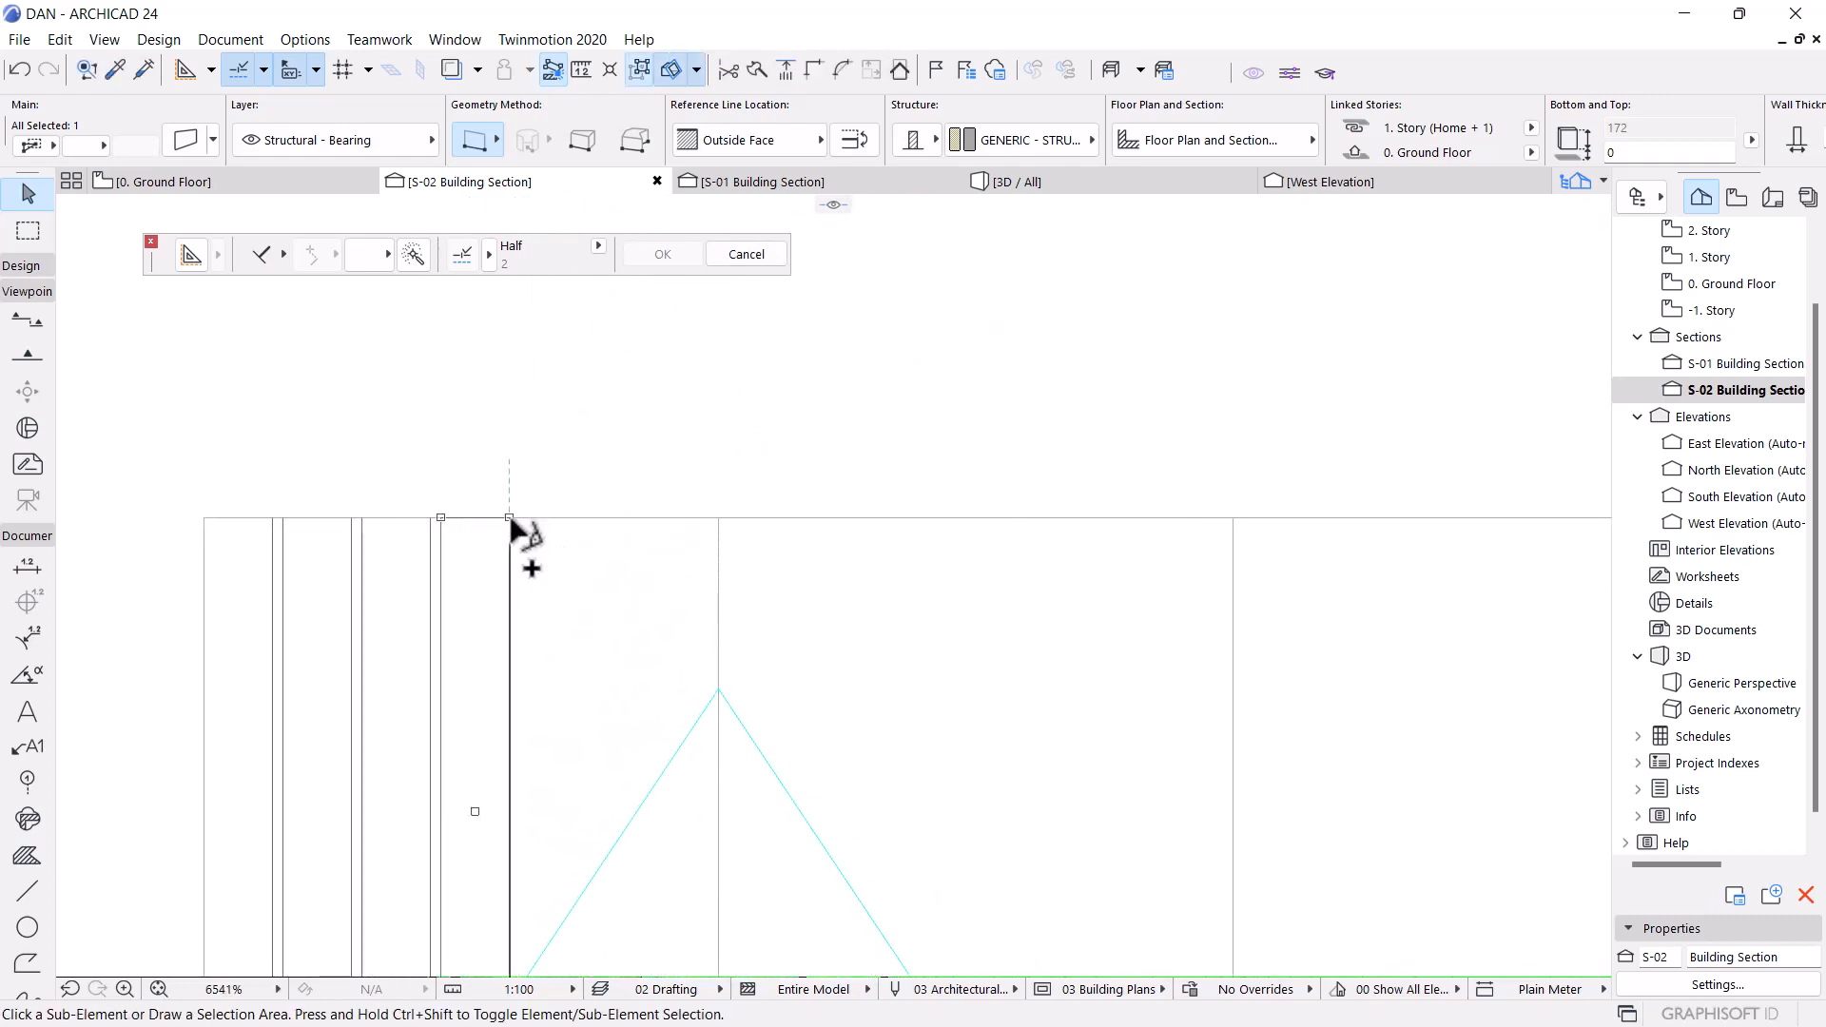
Copy the fifth wall strip from the left straight up 563 mm, so its top meets the frame's upper edge
scroll(567, 396, down, 5)
scroll(530, 803, up, 3)
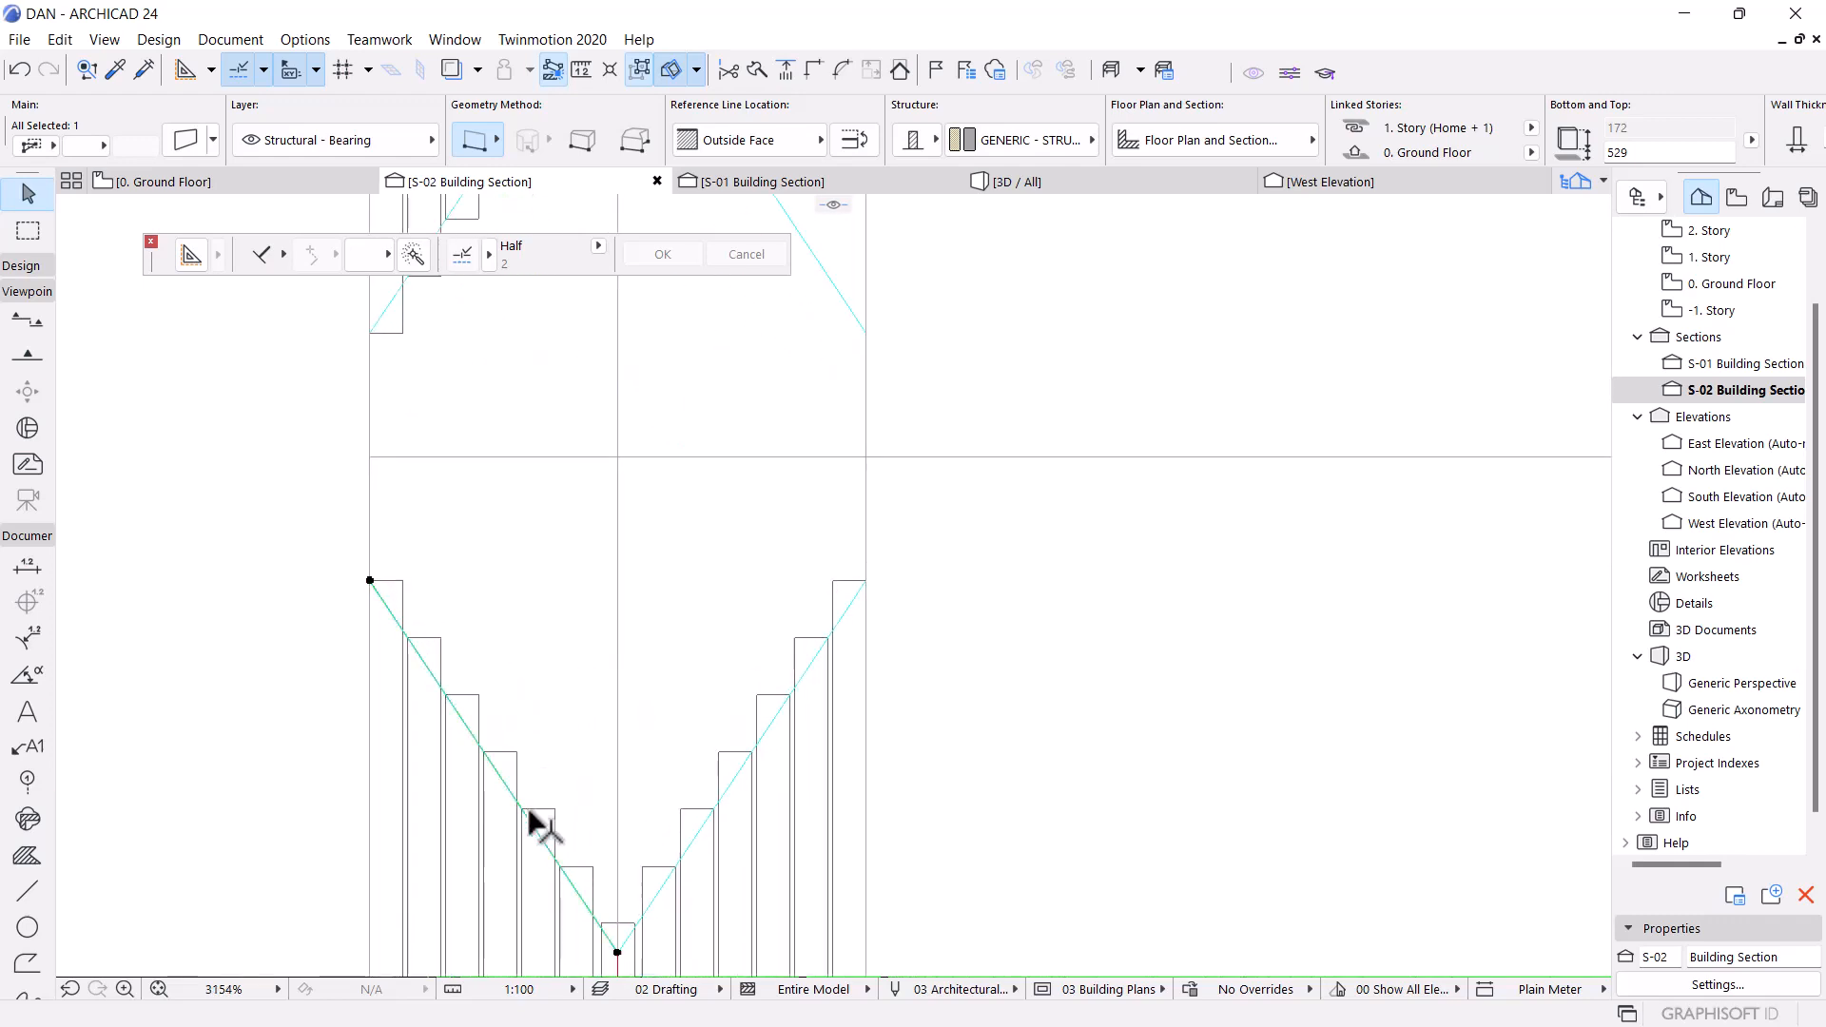
click(530, 810)
key(ctrl+shift+d)
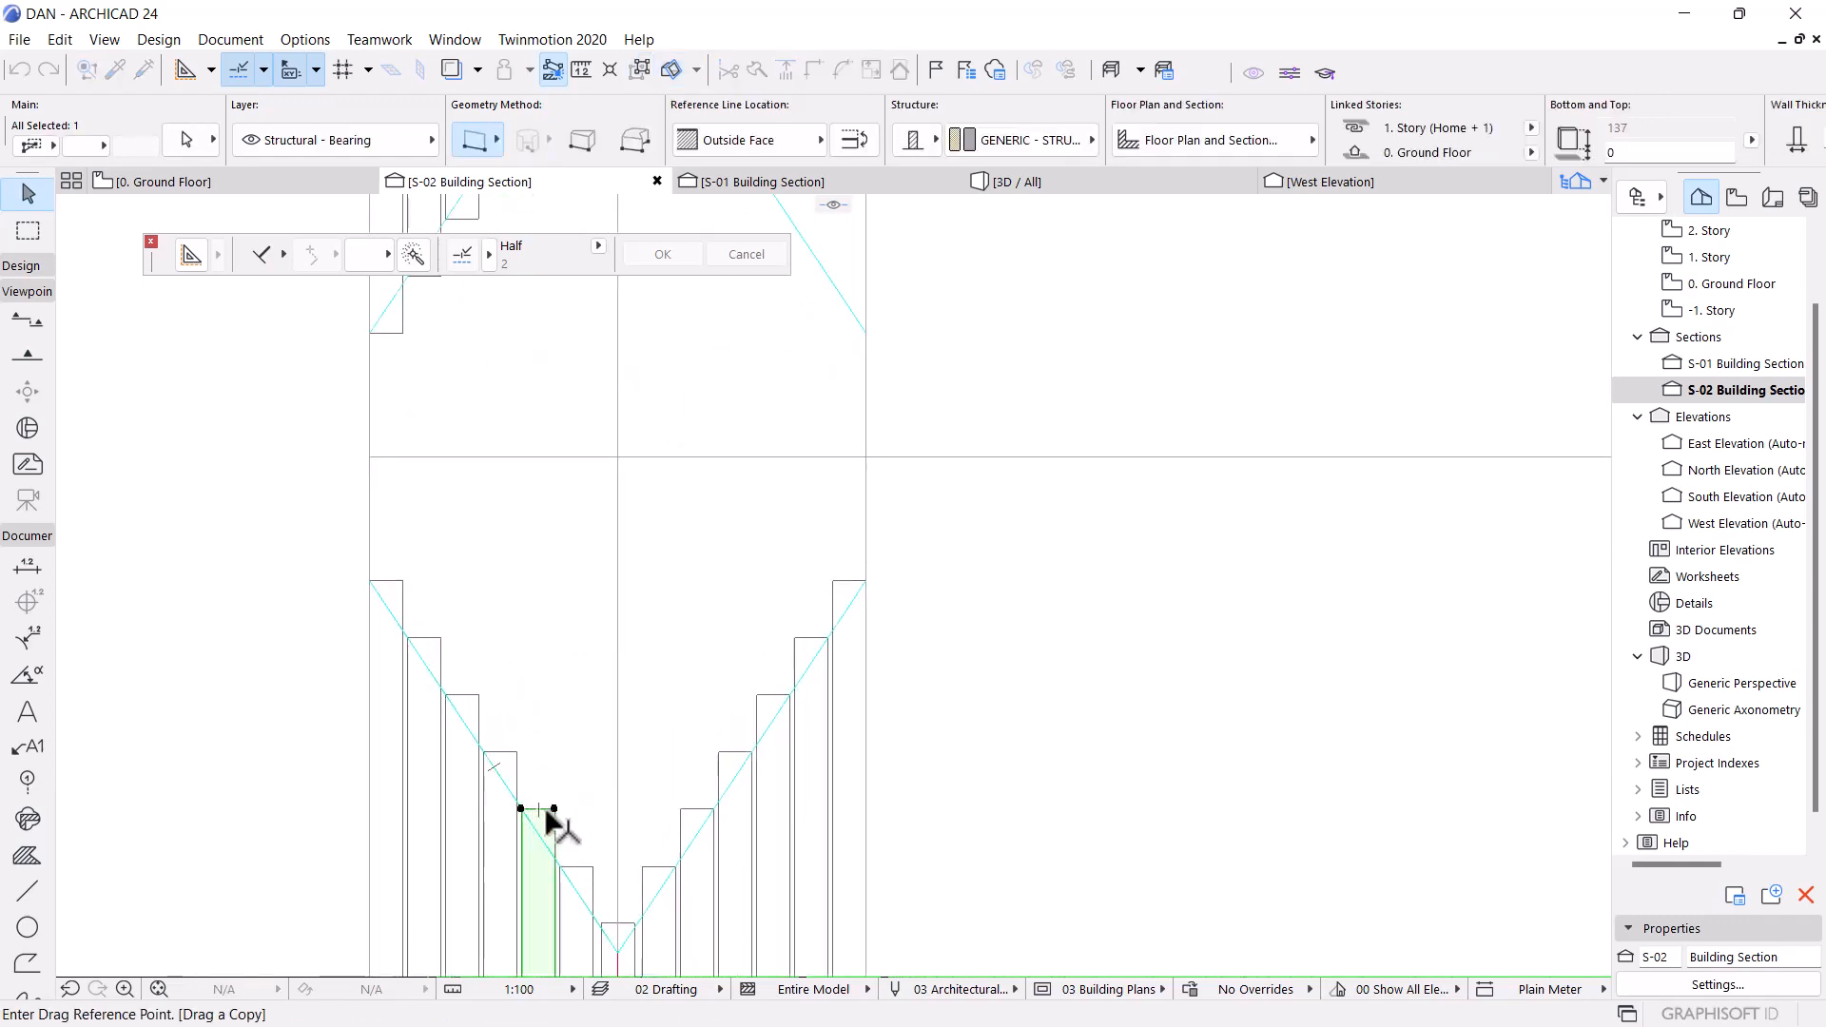
scroll(569, 815, up, 3)
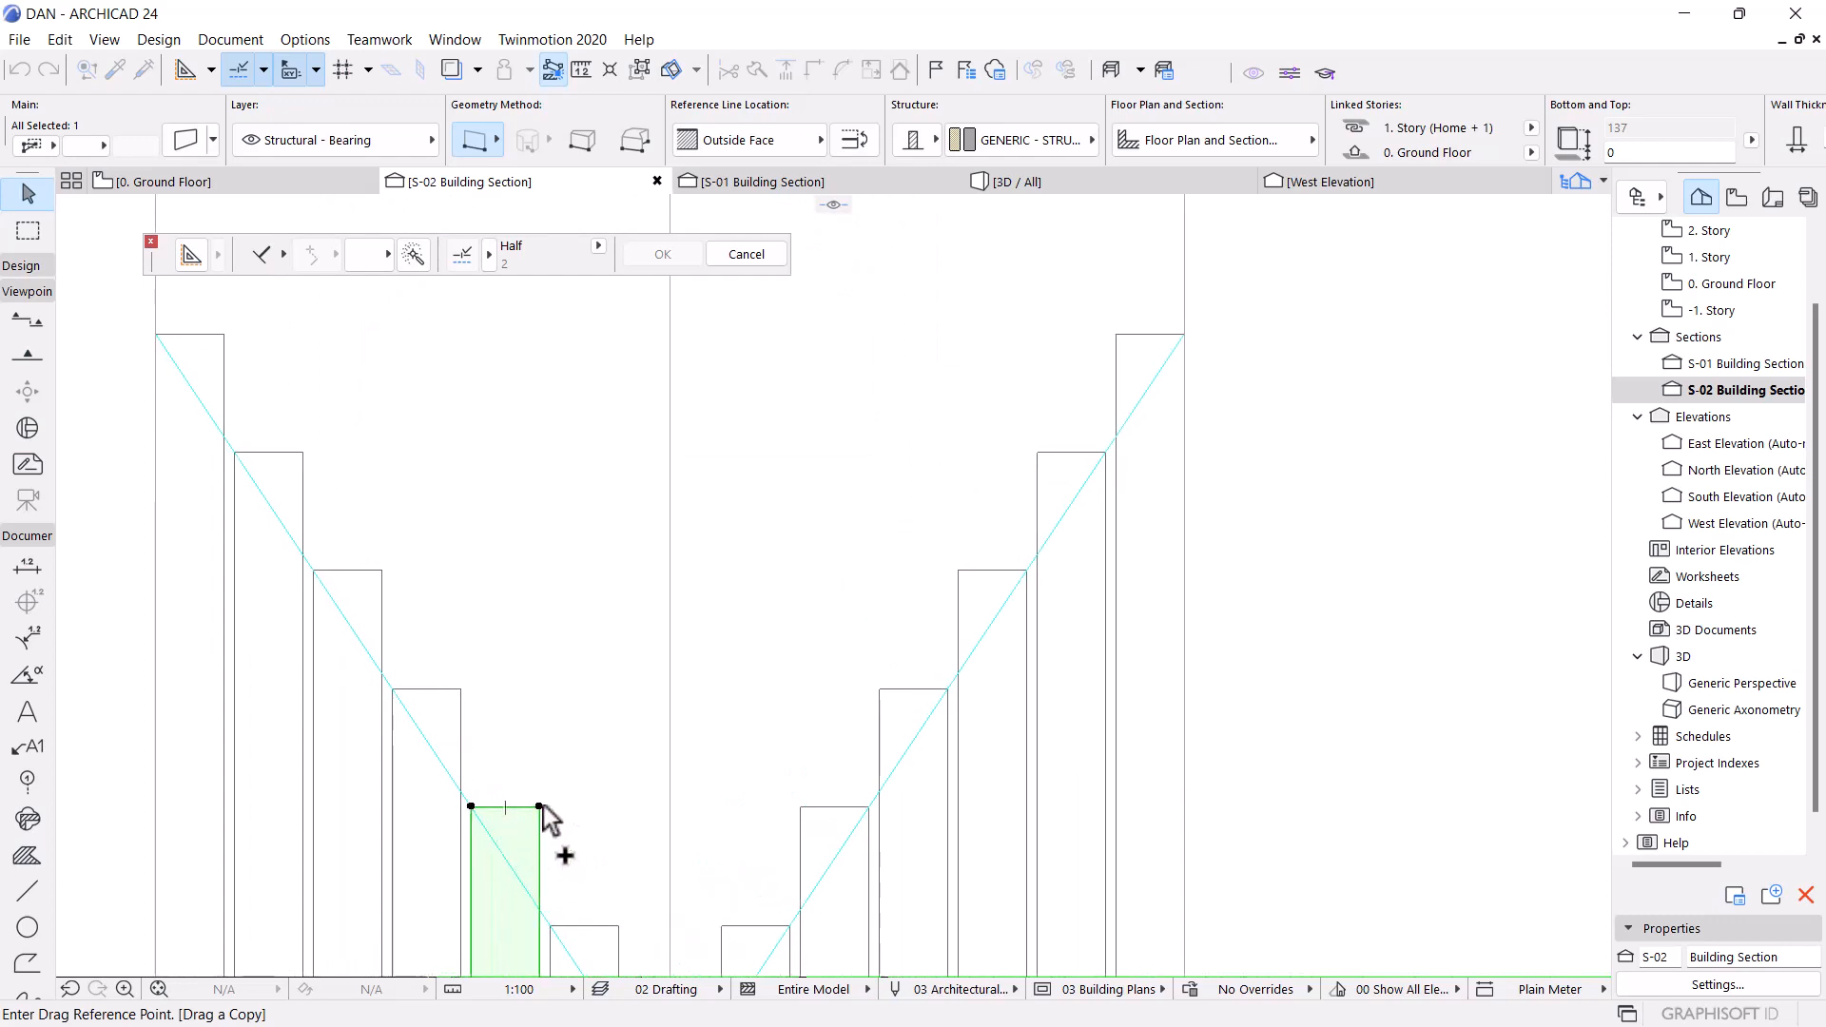
click(540, 807)
scroll(583, 603, down, 3)
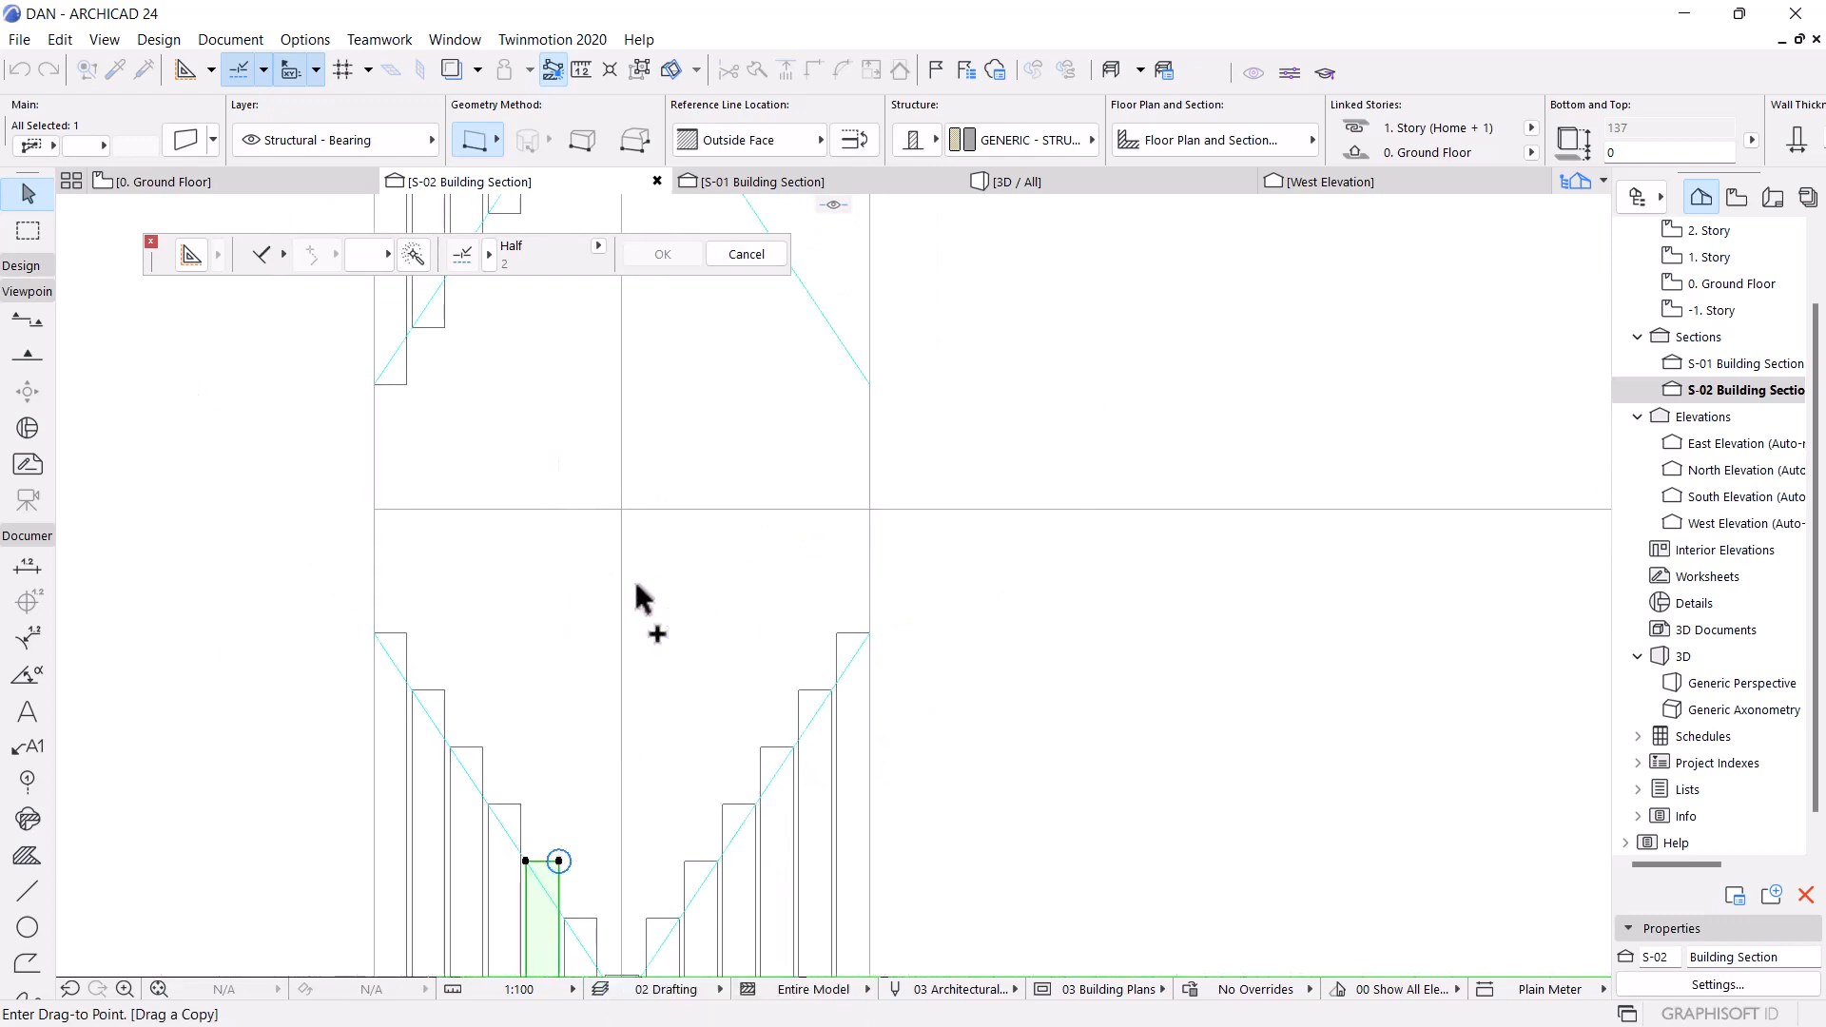
scroll(614, 371, down, 3)
scroll(614, 371, up, 4)
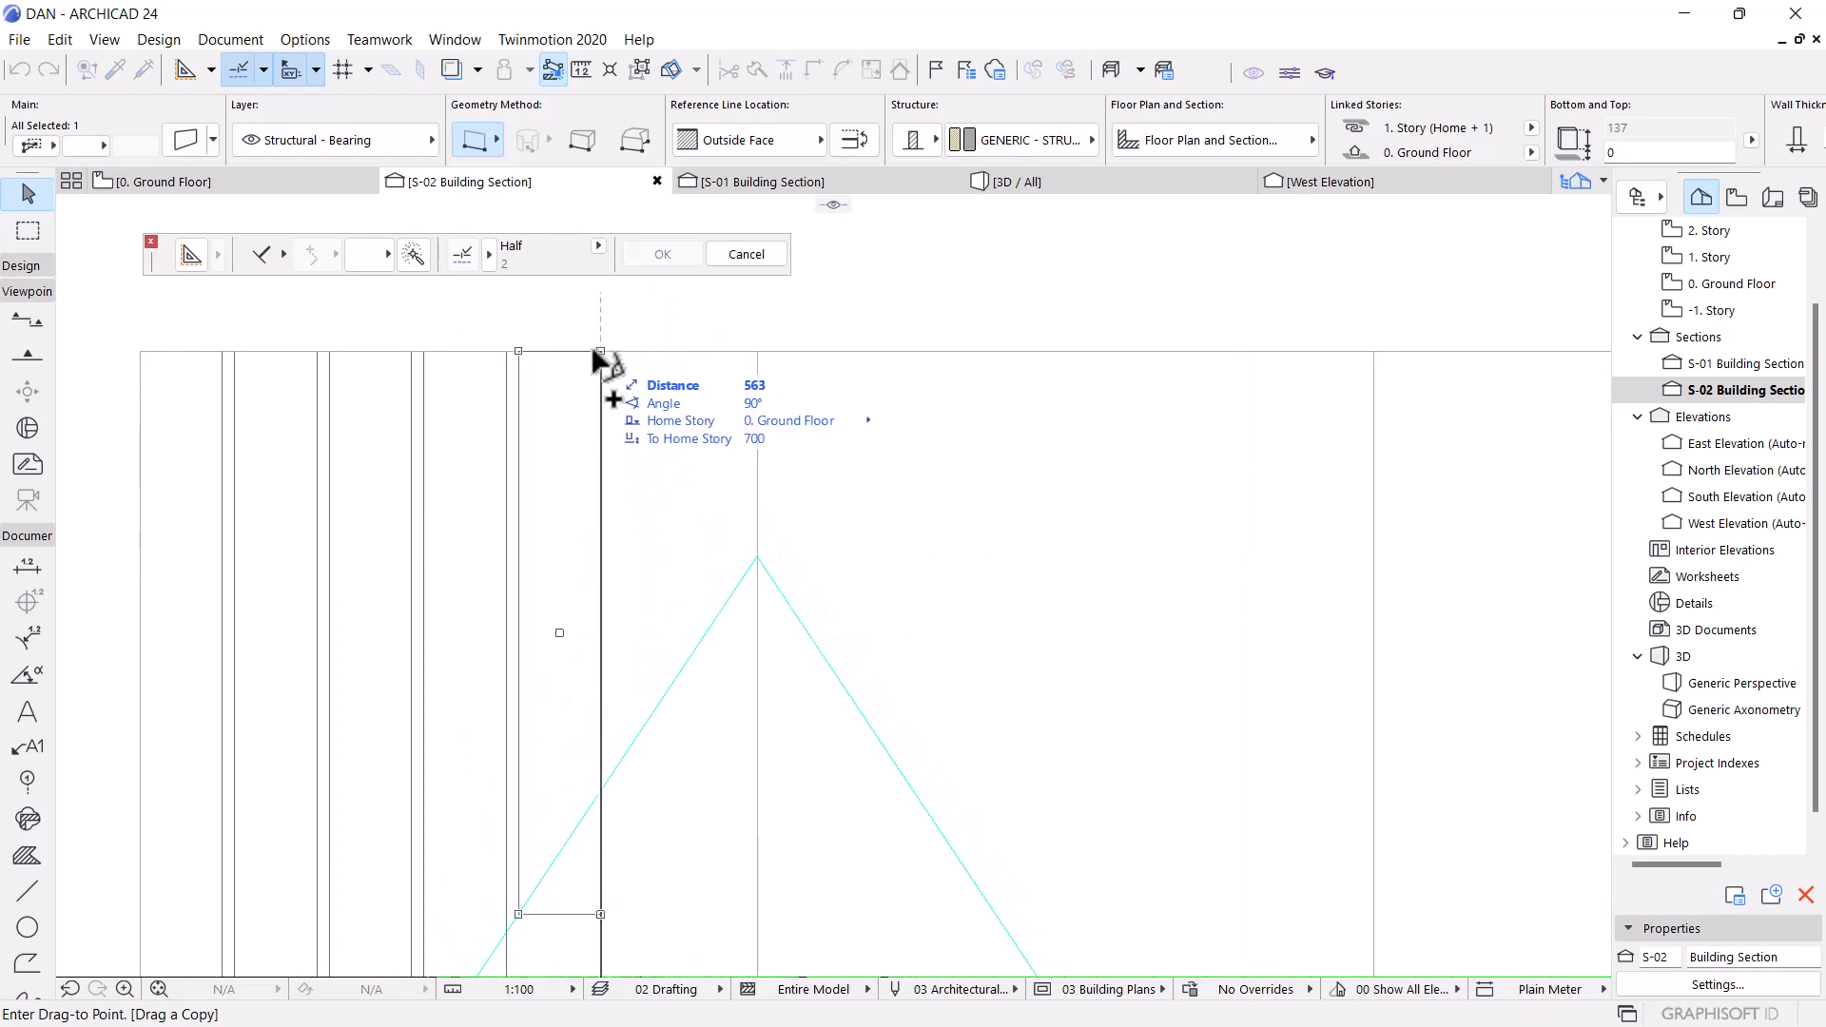
click(612, 361)
Copy the sixth wall strip from the left straight up 598 mm, so its top meets the frame's upper edge
scroll(611, 367, down, 8)
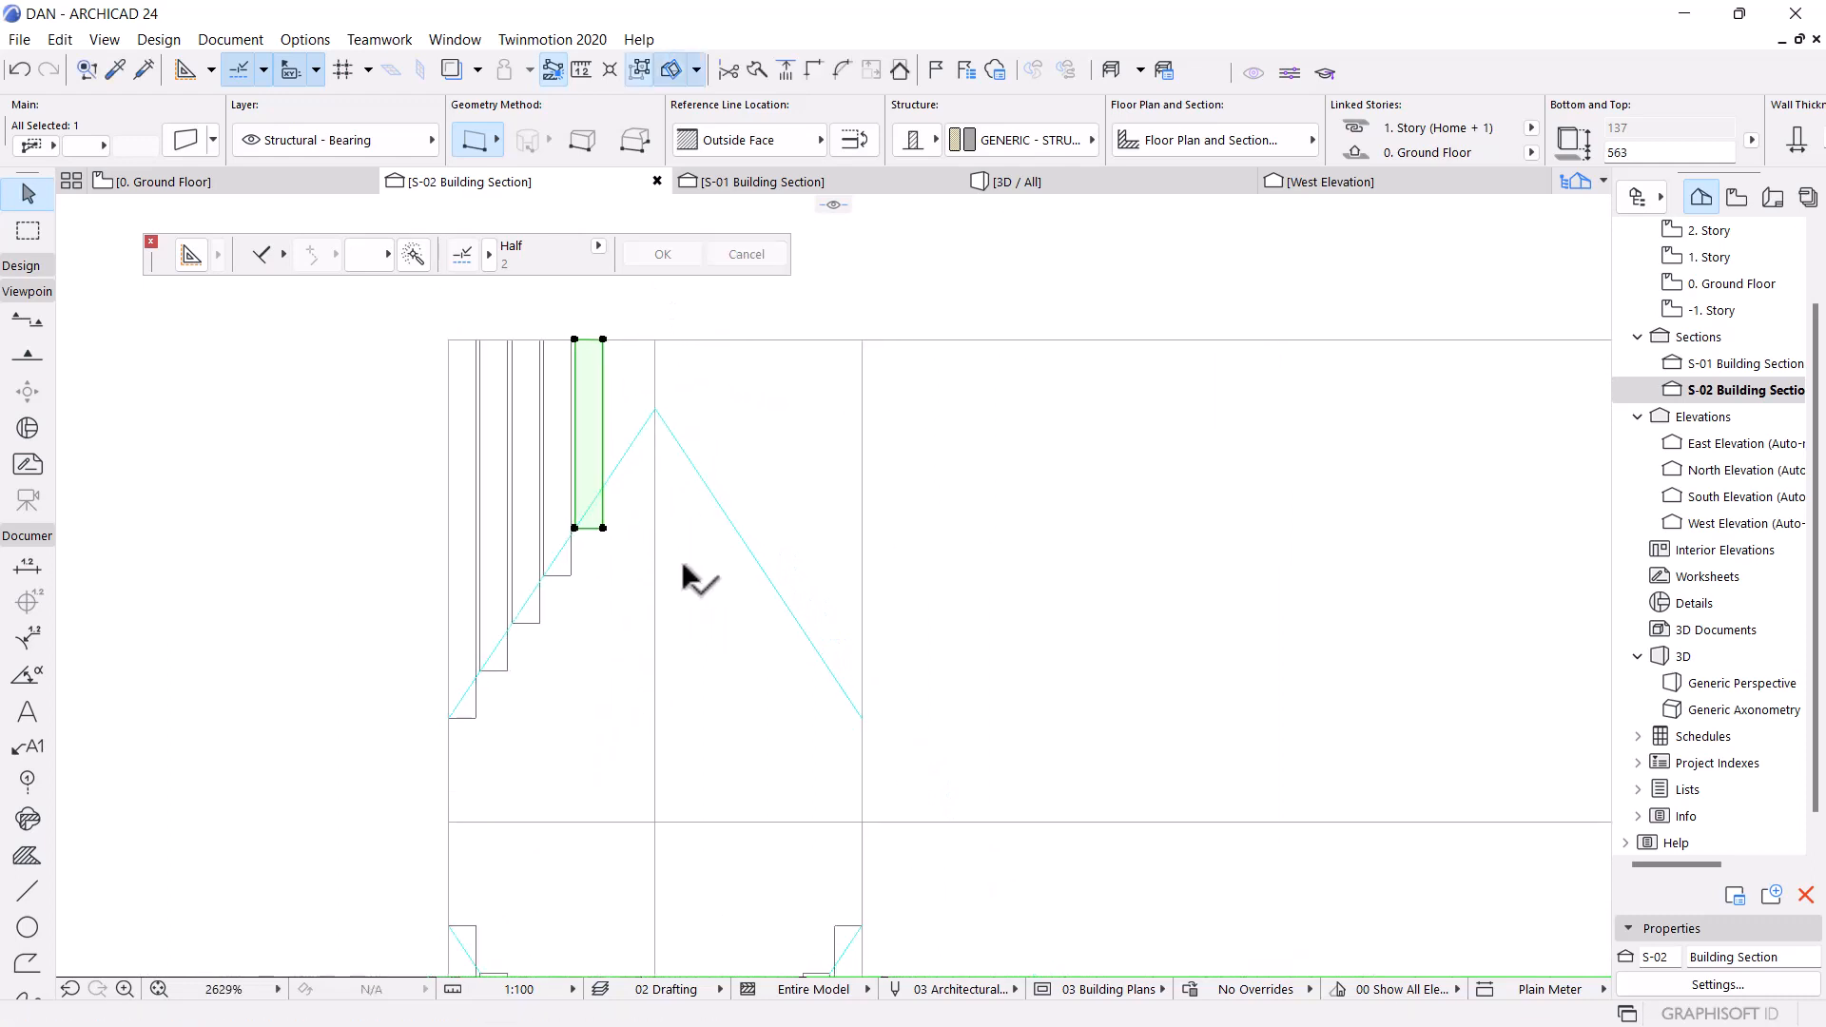
scroll(645, 703, up, 8)
click(714, 537)
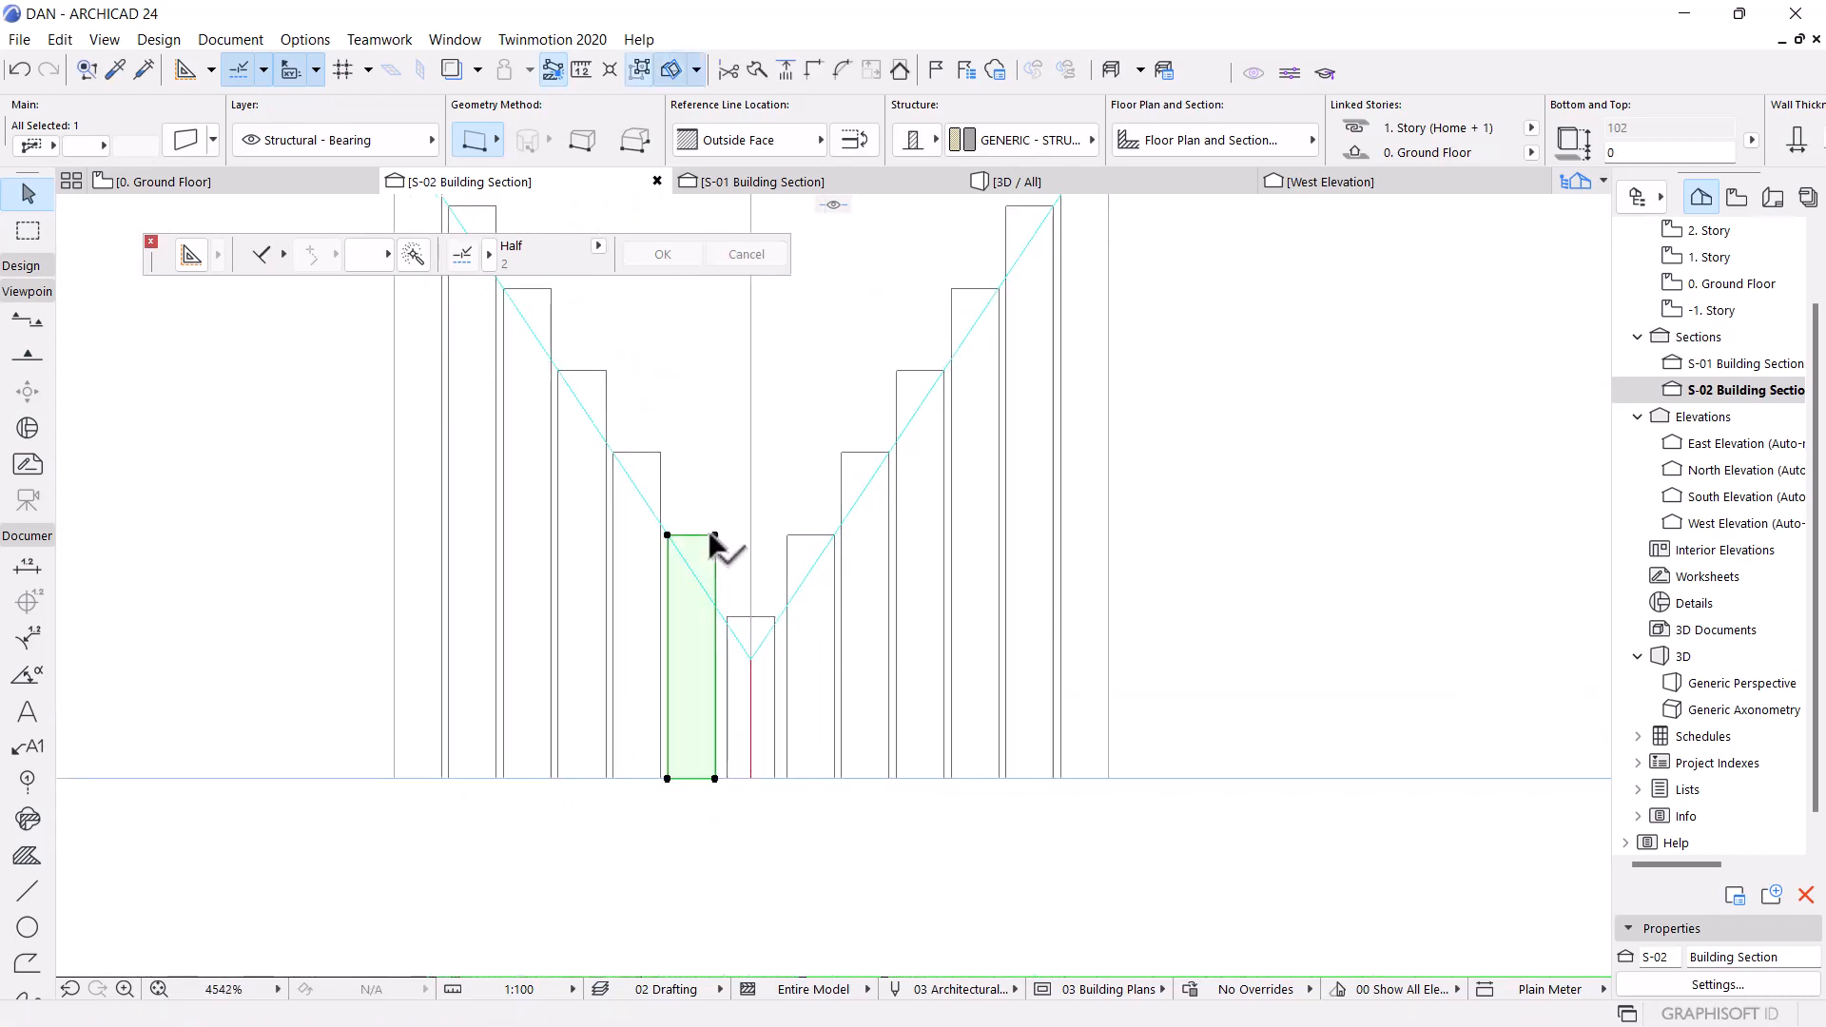
key(ctrl+shift+d)
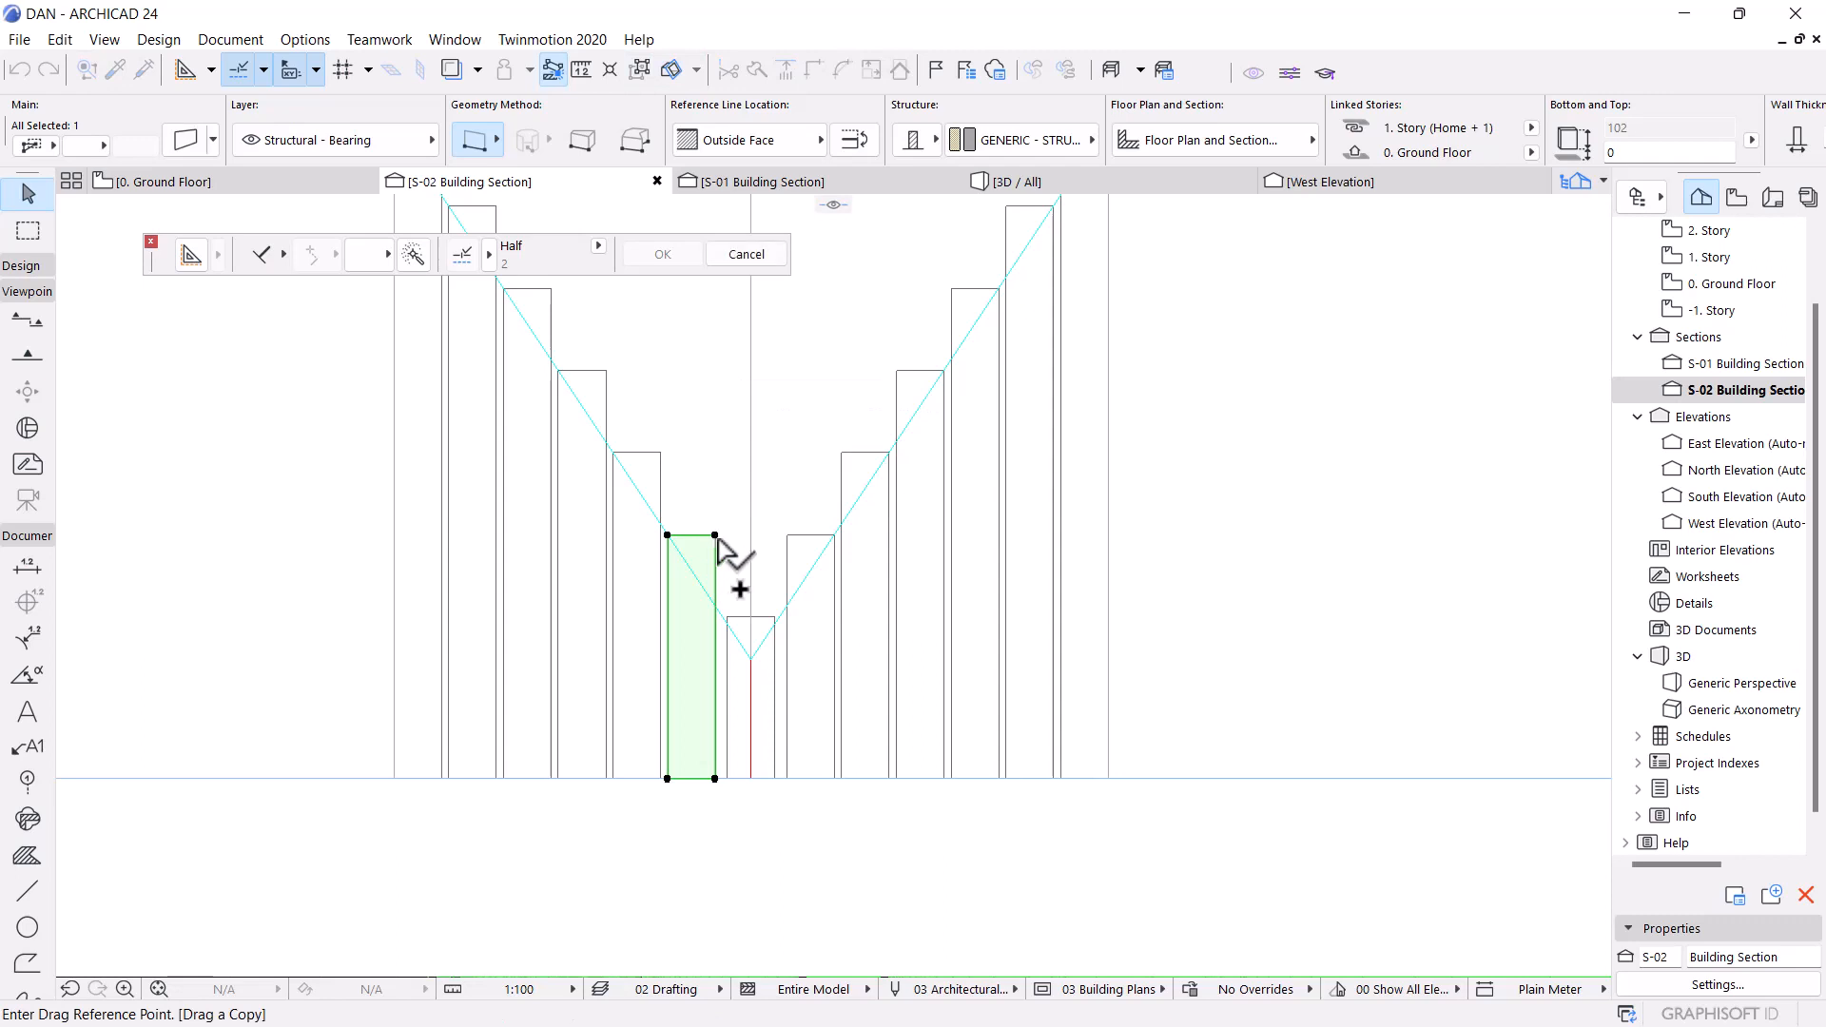
click(715, 535)
scroll(663, 704, down, 10)
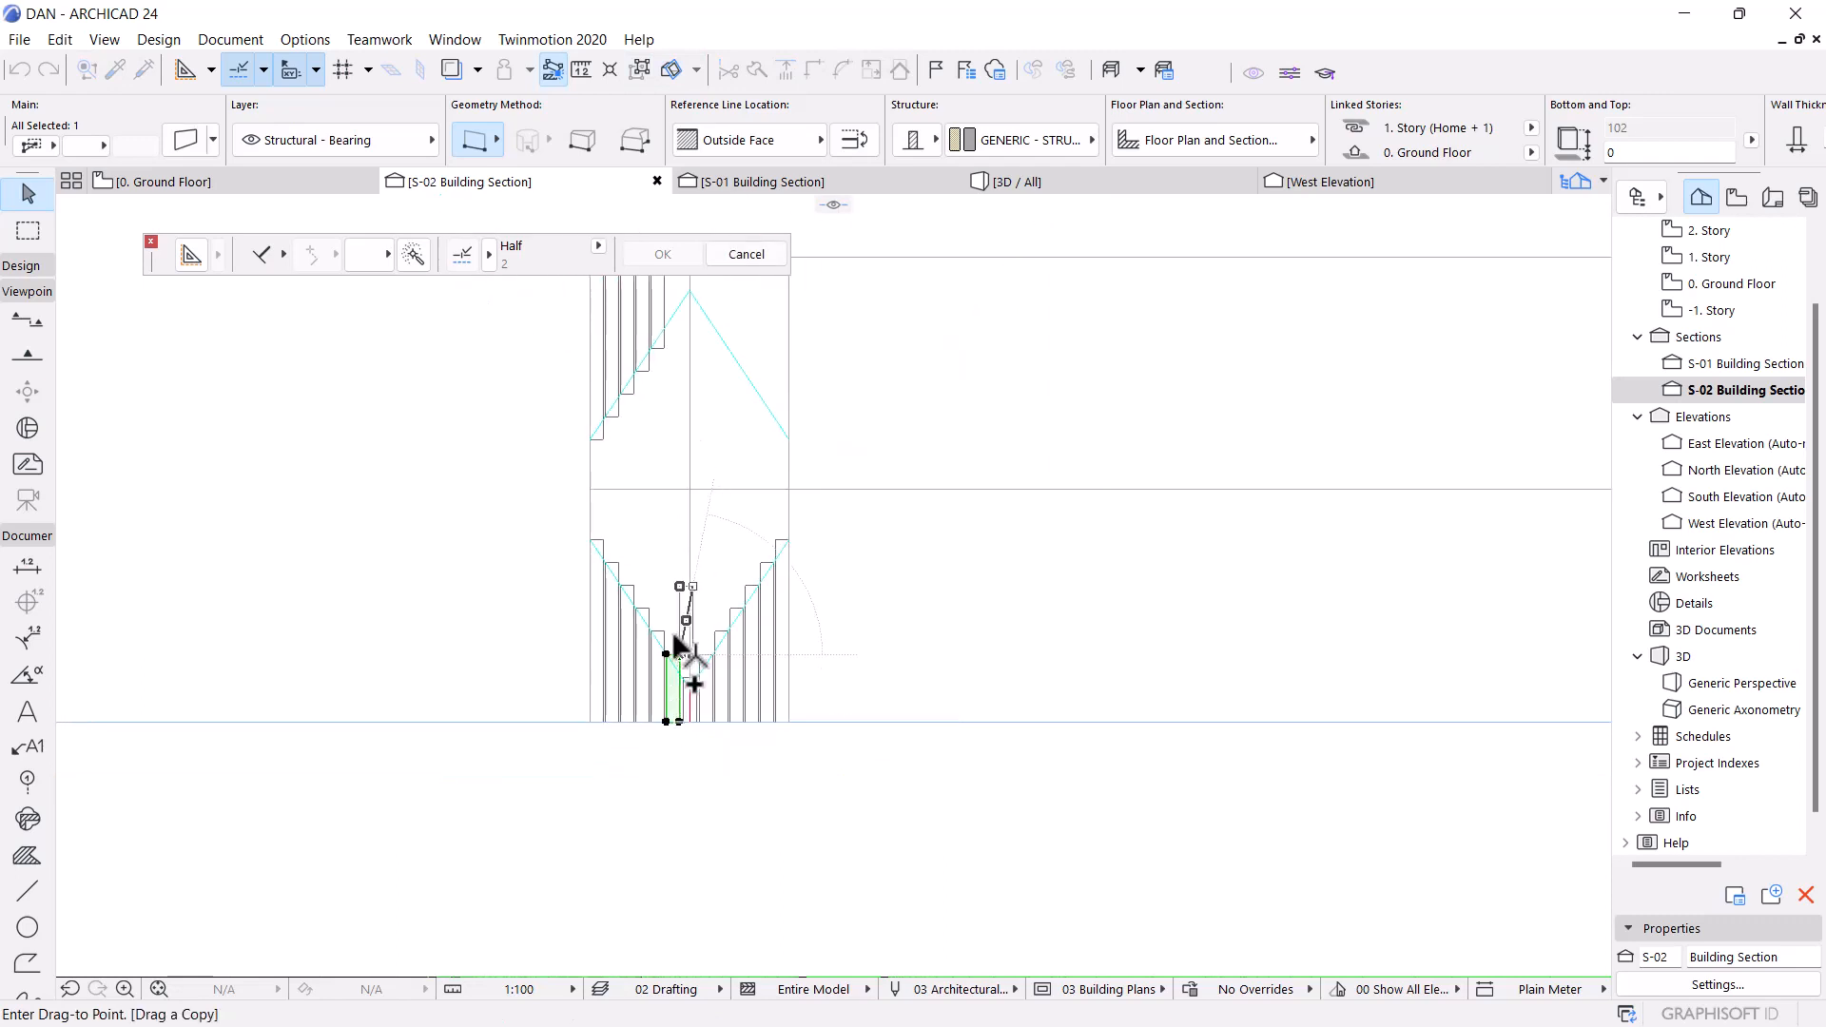
scroll(681, 530, up, 4)
scroll(642, 528, up, 5)
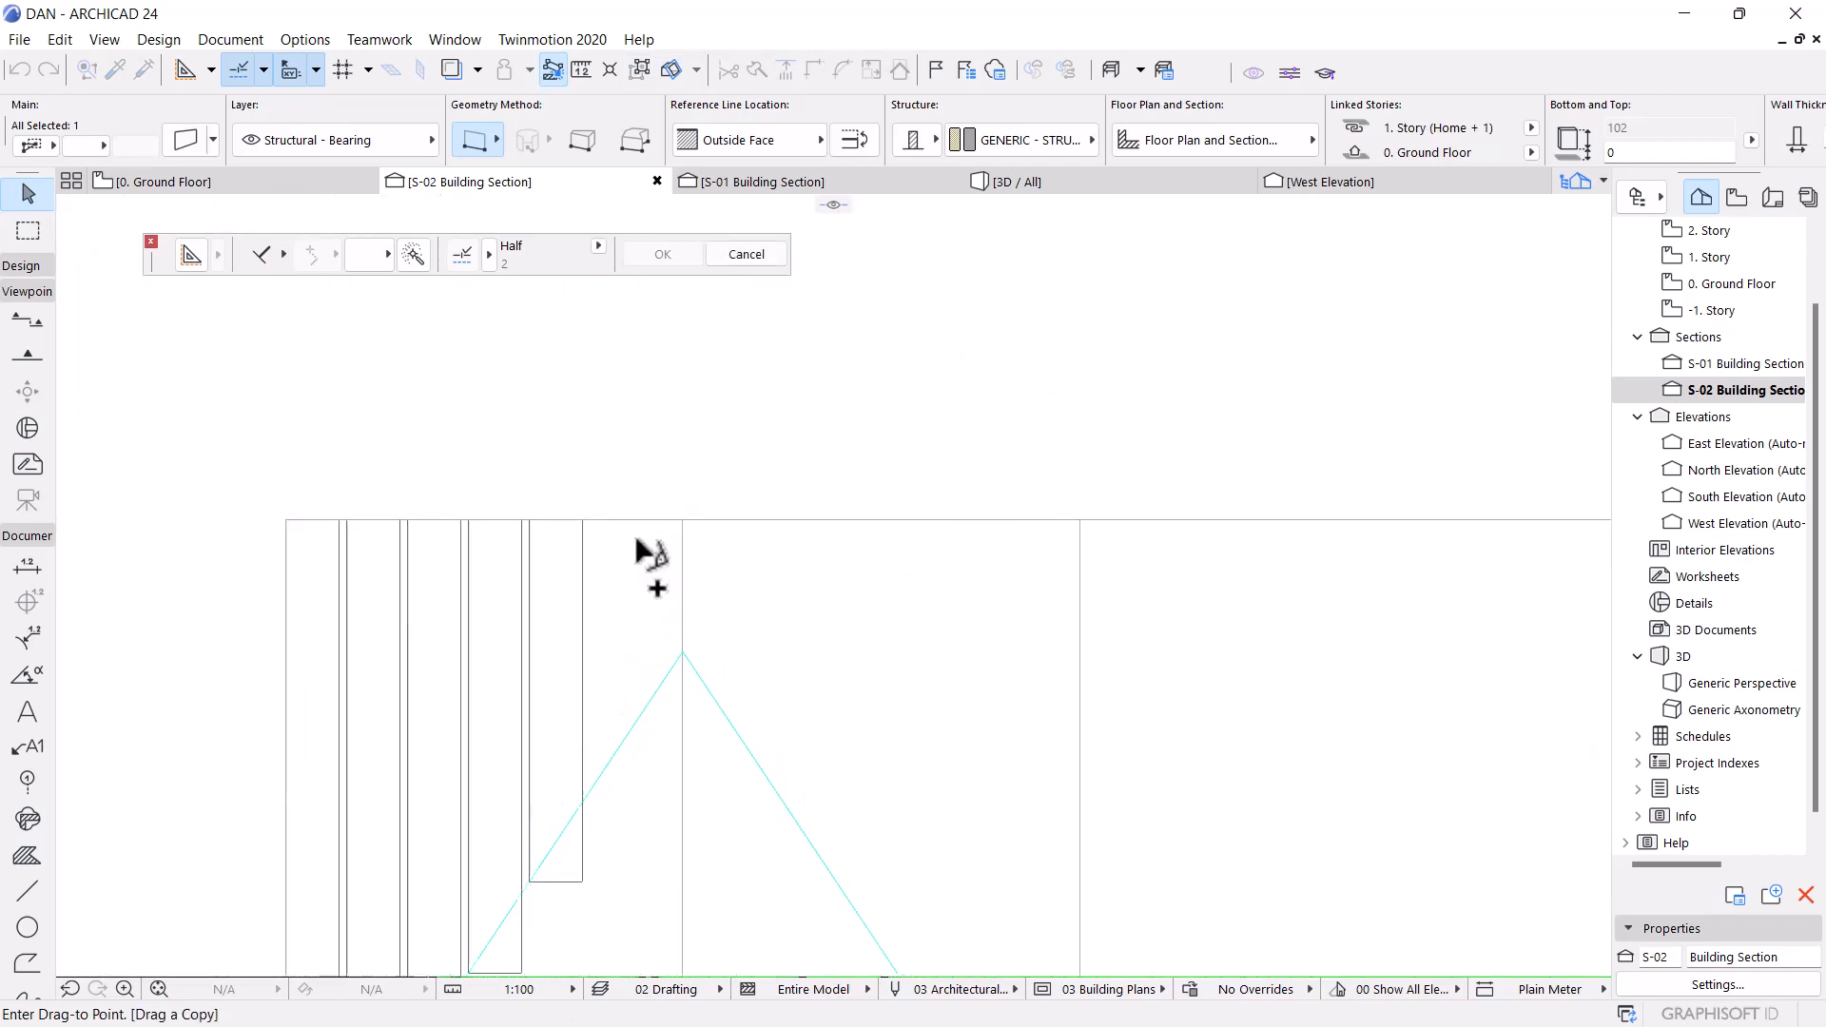
click(648, 508)
Copy the short central wall strip straight up to the frame's upper edge, centred over the peak of the inverted V
scroll(652, 522, down, 6)
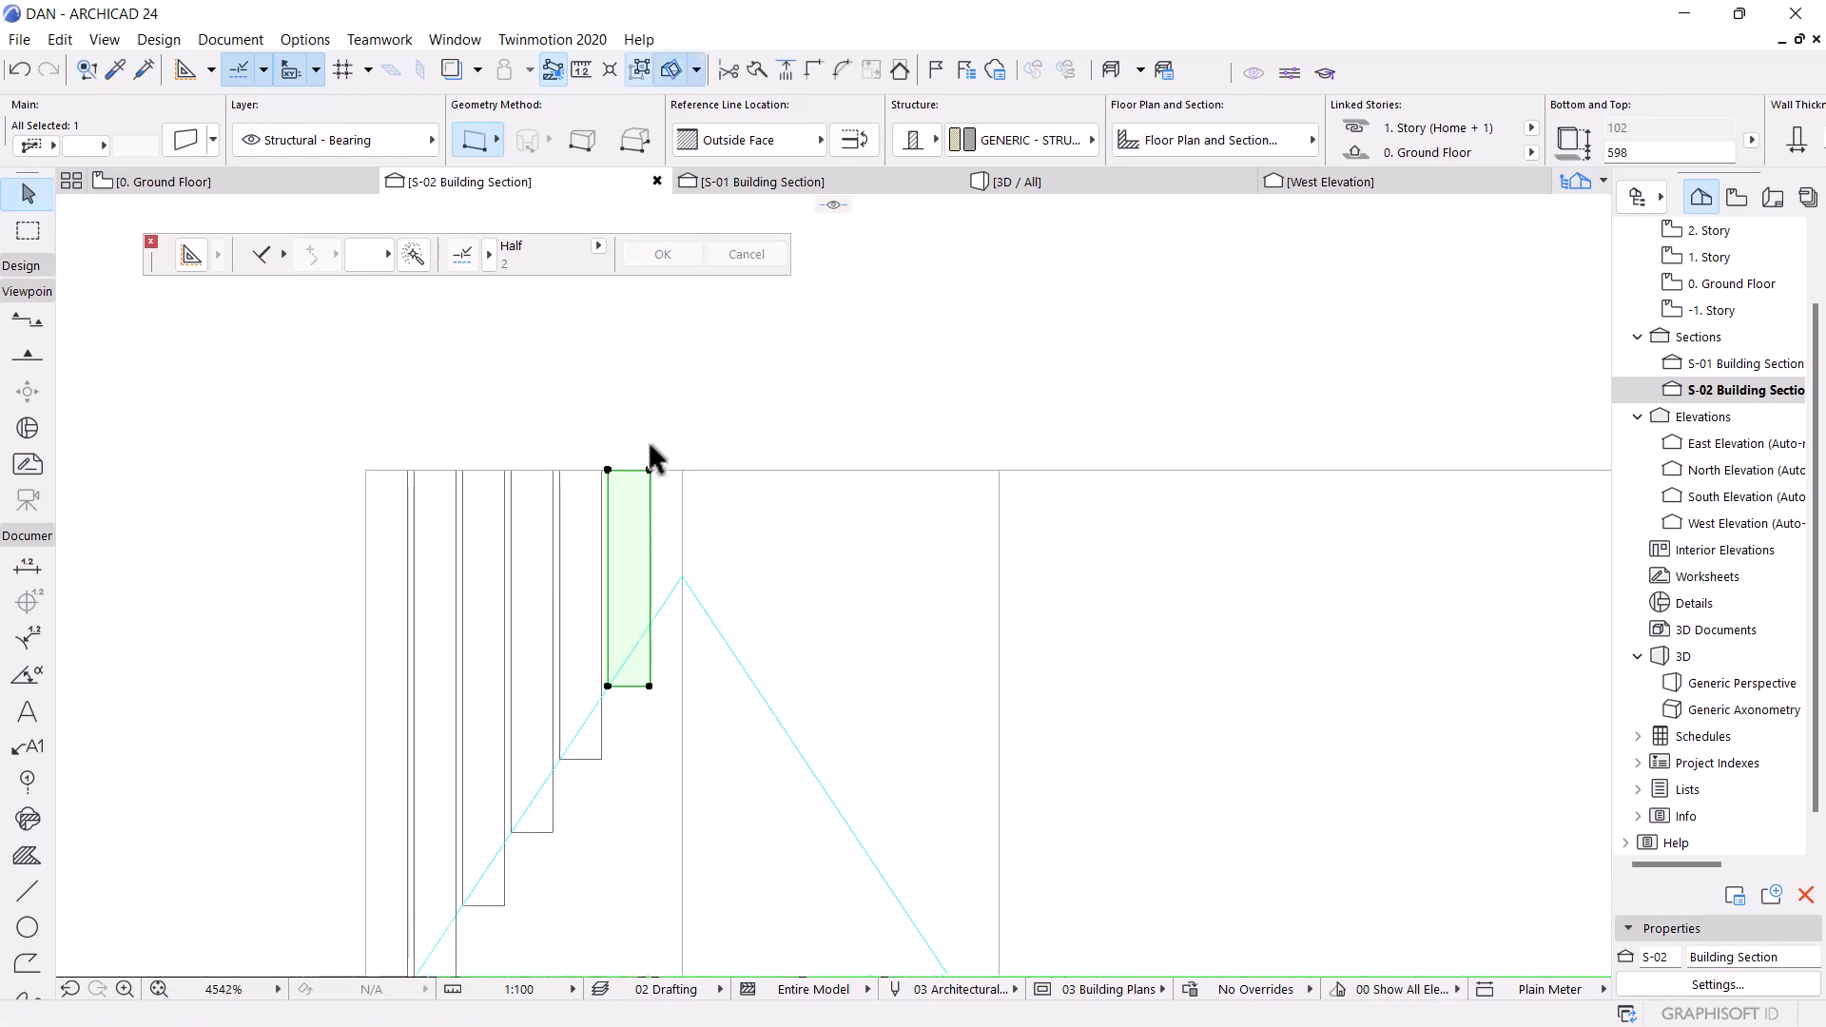
scroll(653, 828, down, 2)
scroll(664, 816, up, 6)
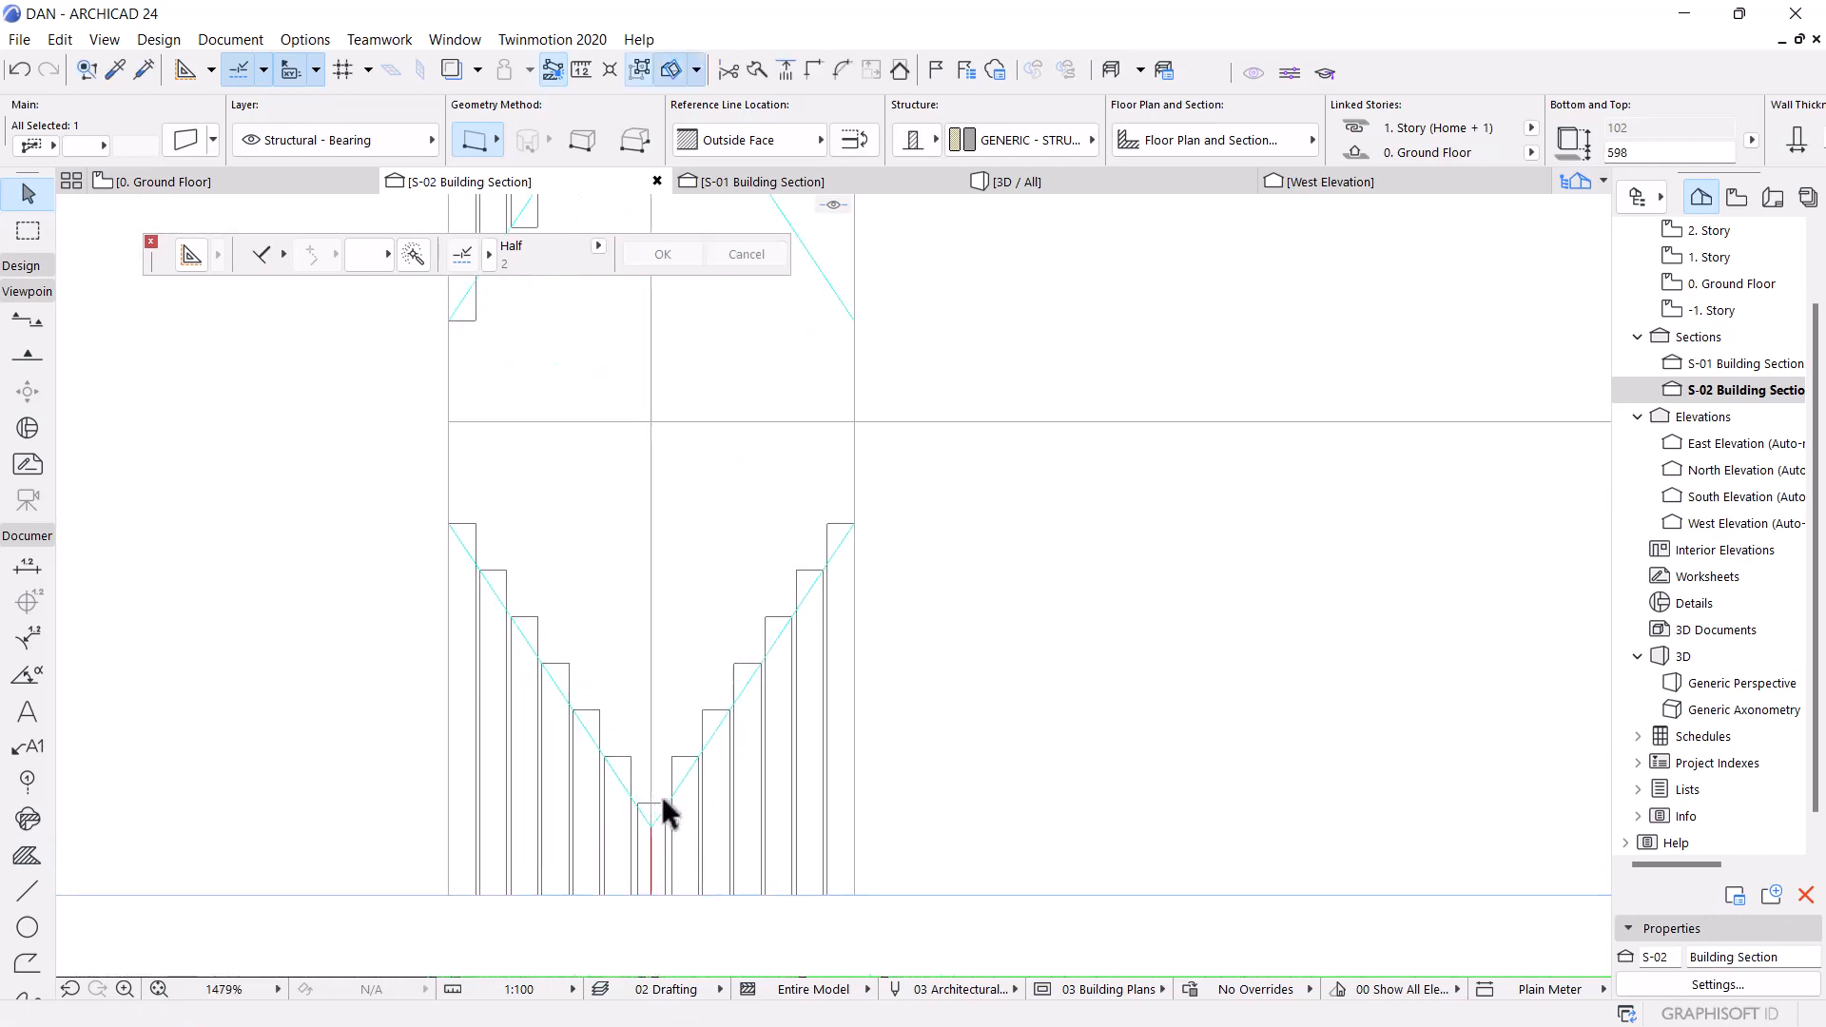
click(666, 823)
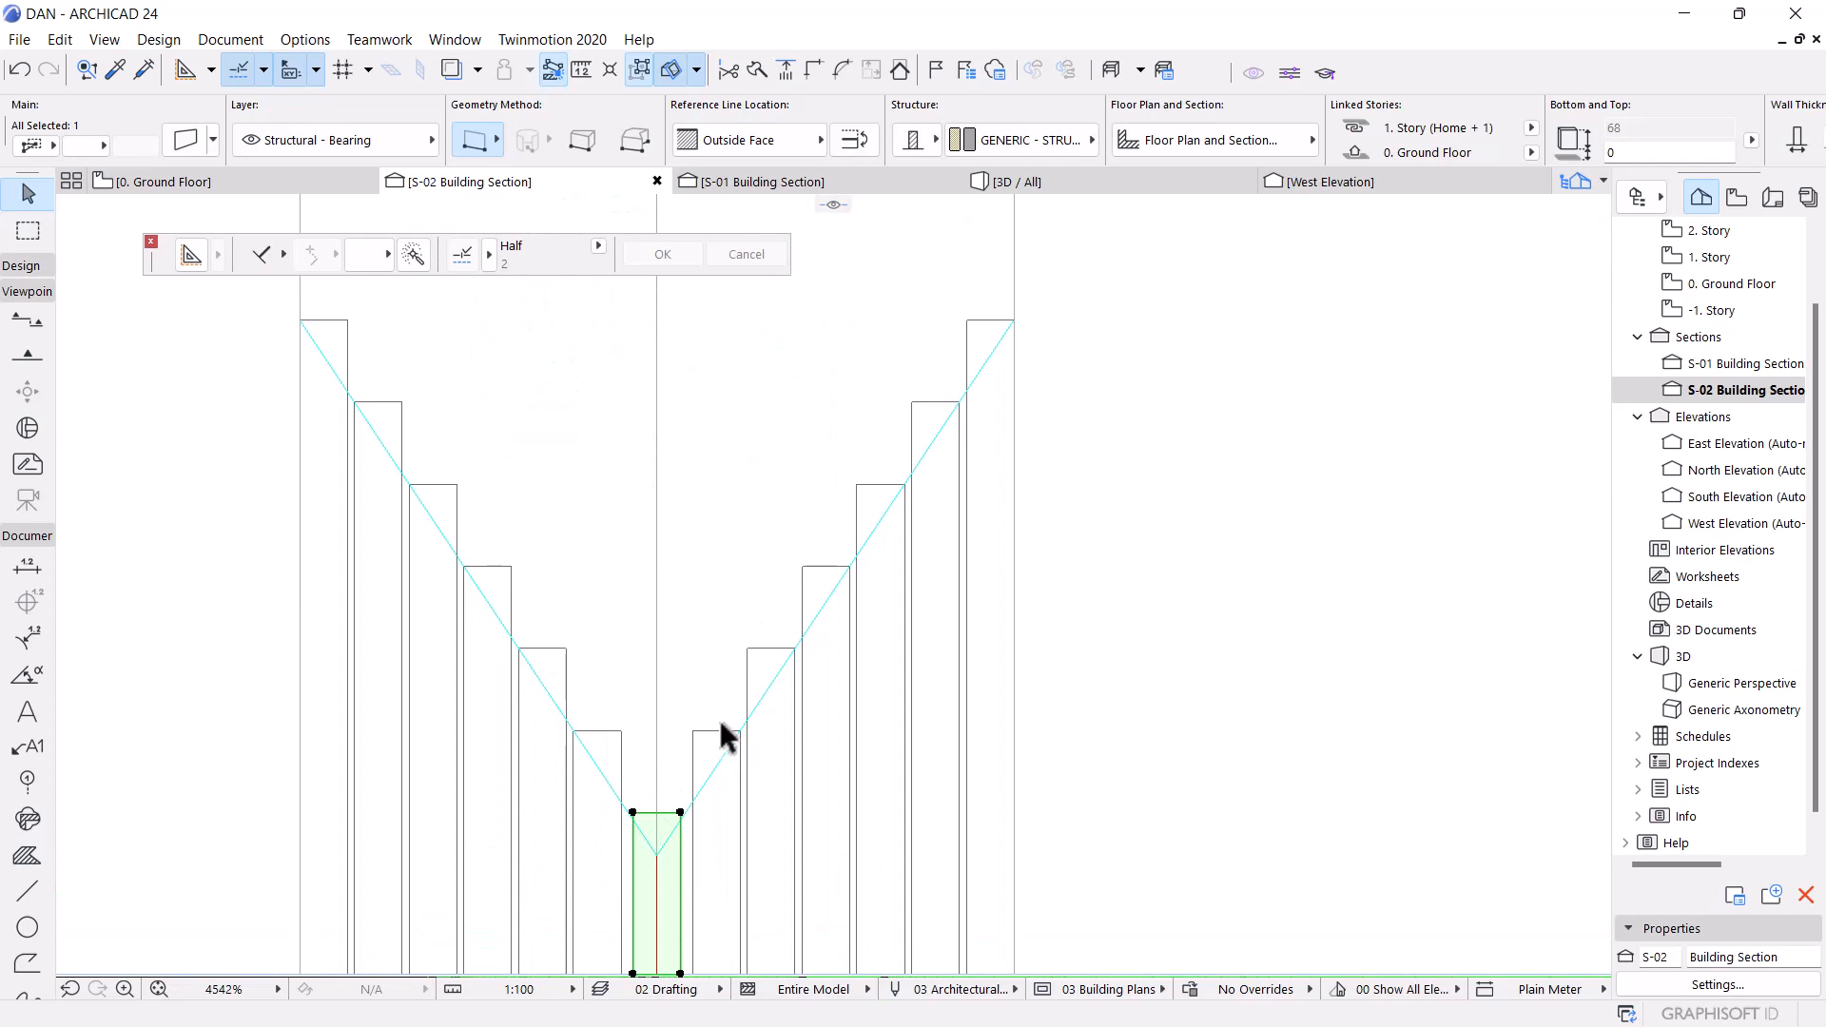
key(ctrl+d)
click(680, 812)
scroll(663, 835, down, 6)
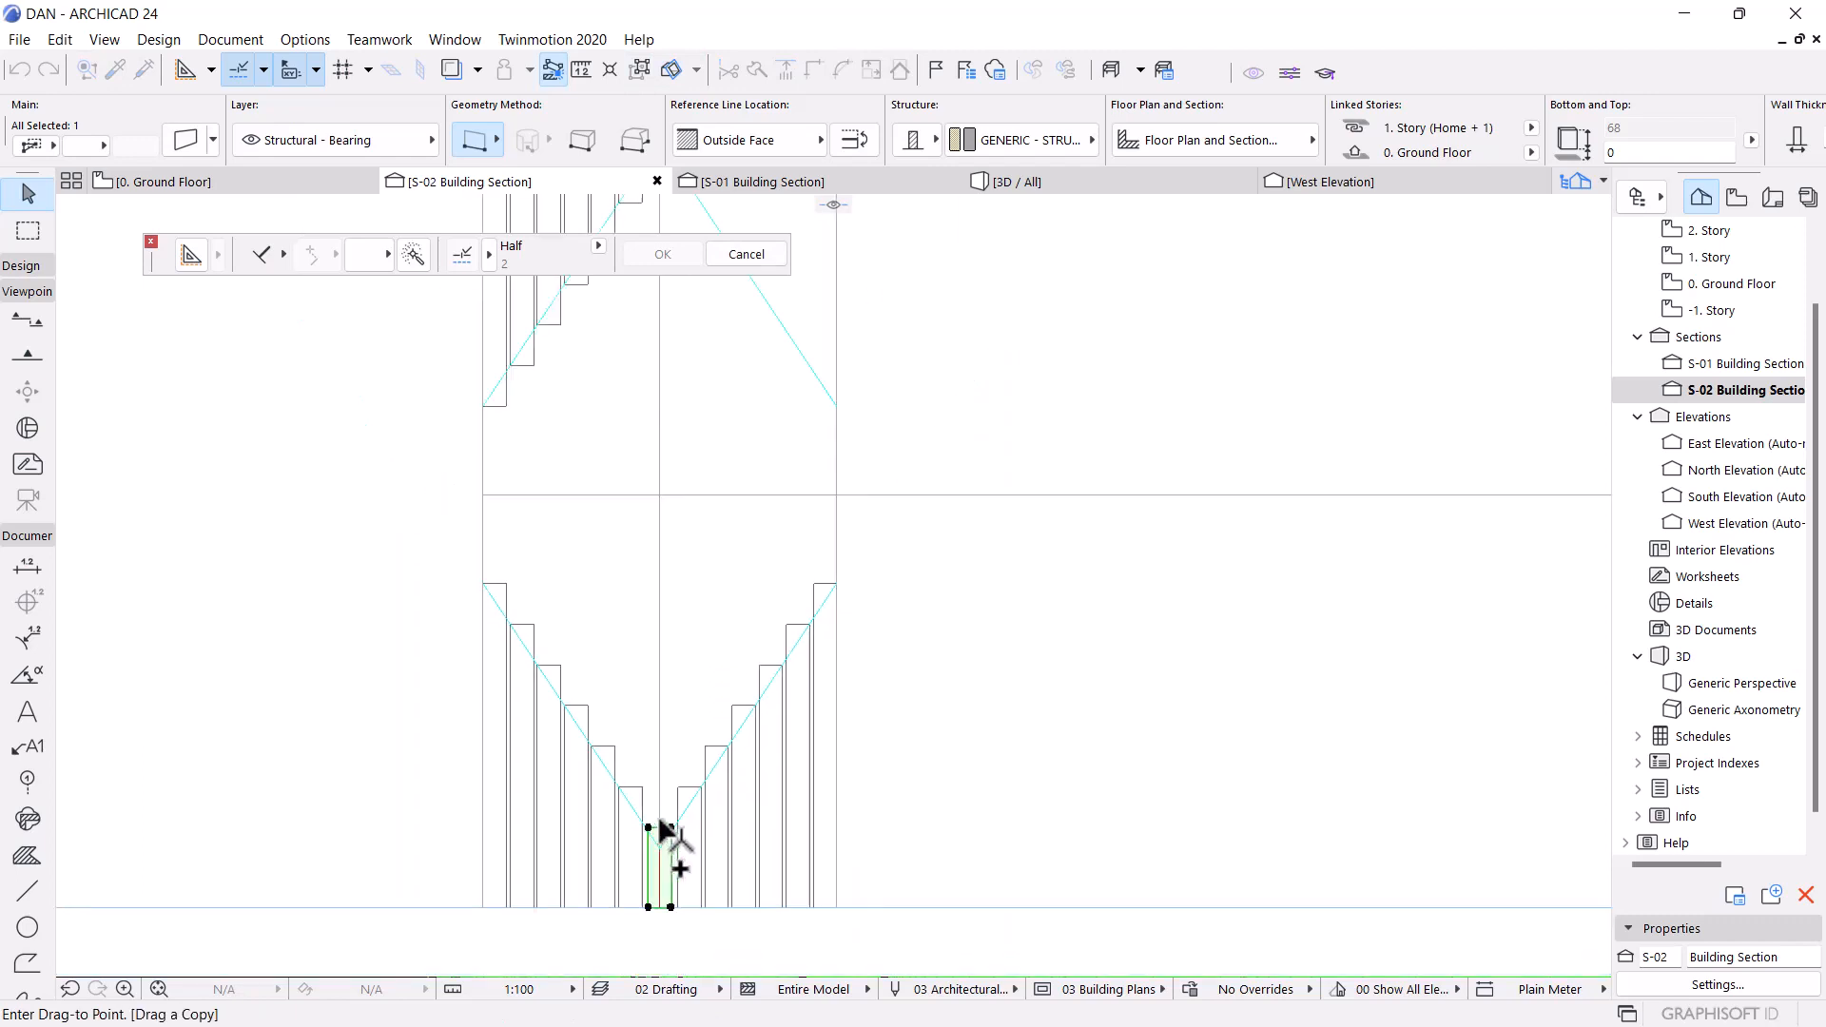
scroll(674, 436, up, 9)
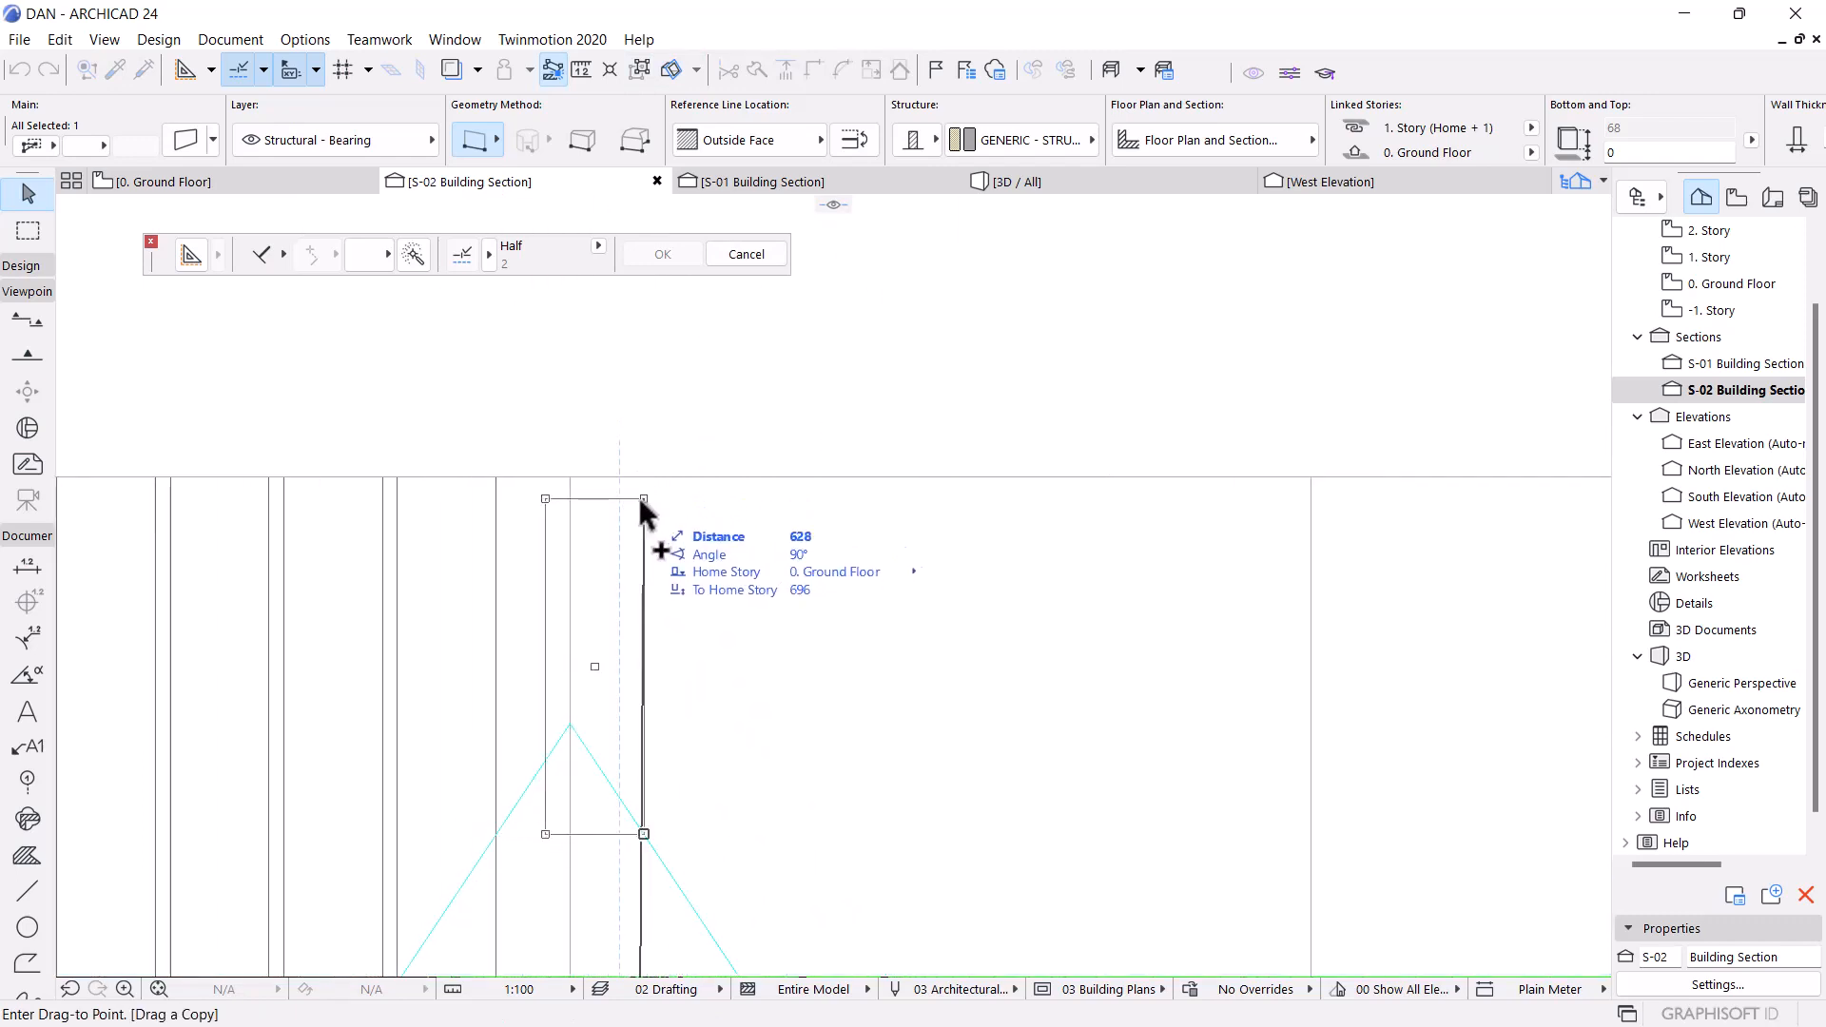
click(624, 478)
Mirror a copy of the six hanging wall strips left of centre about the vertical centre line through the inverted V's peak
click(461, 502)
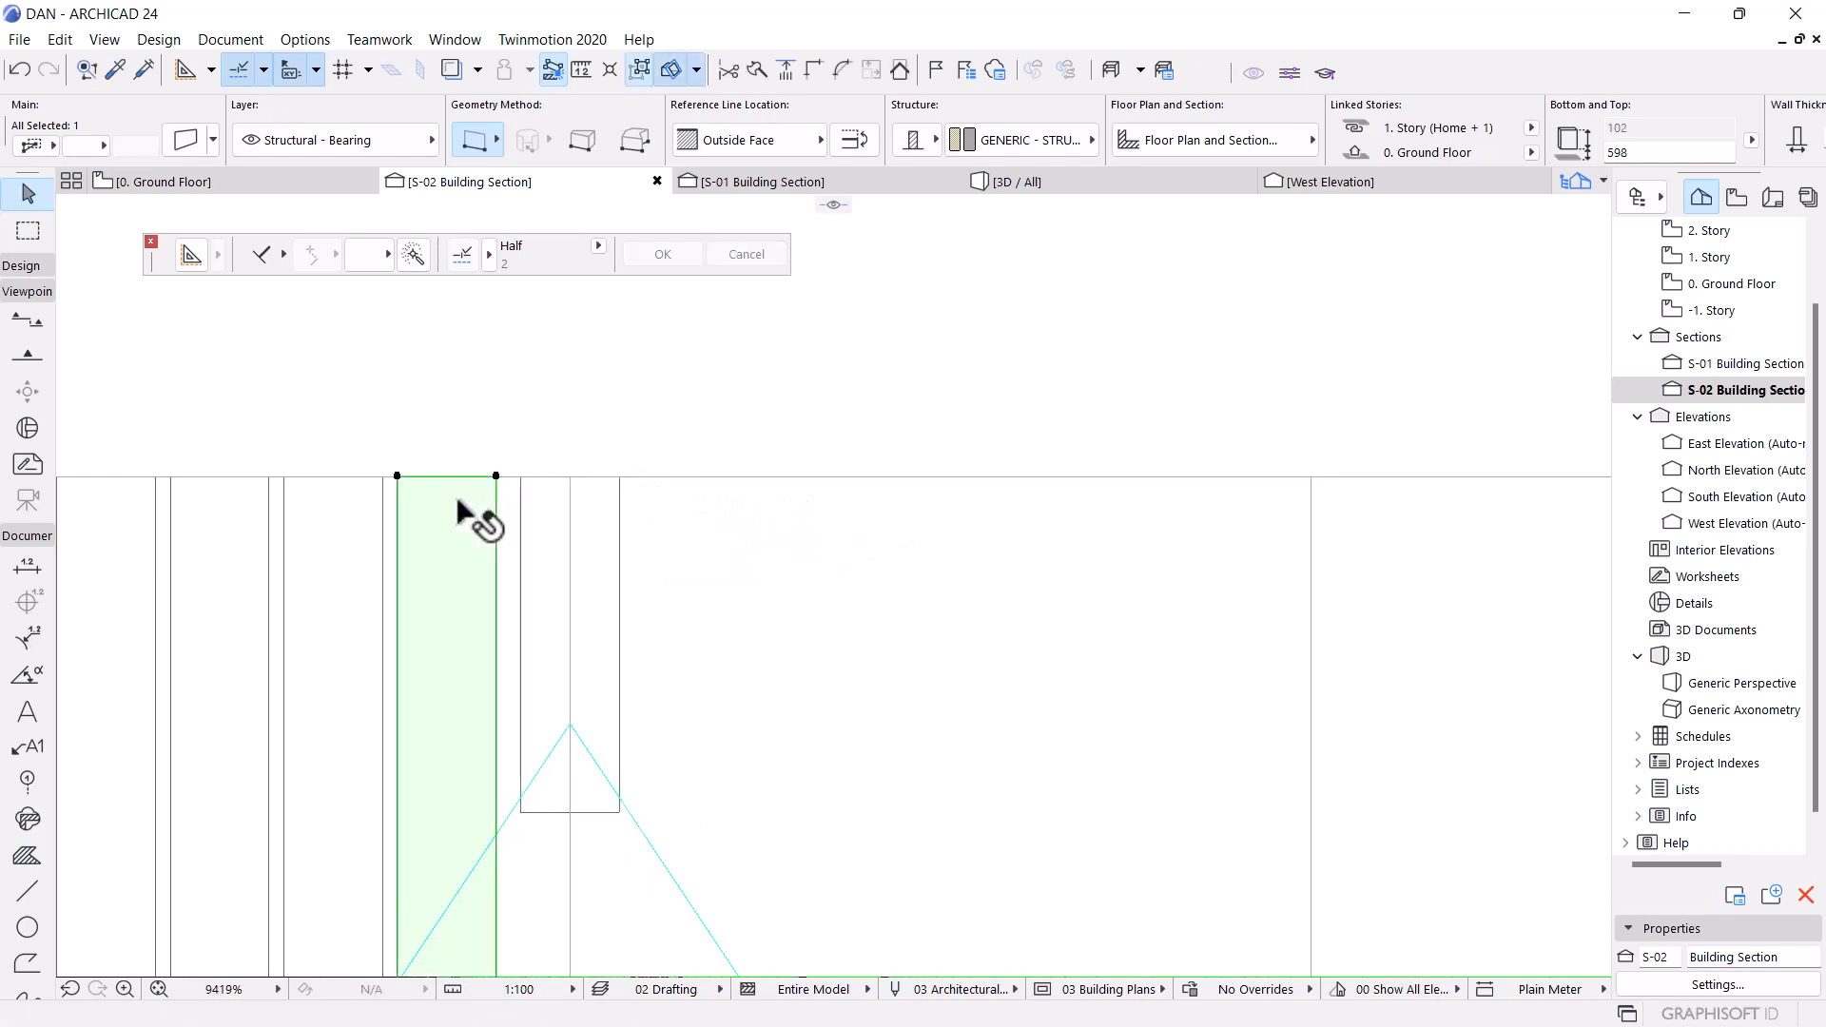
shift+click(341, 577)
scroll(526, 467, down, 4)
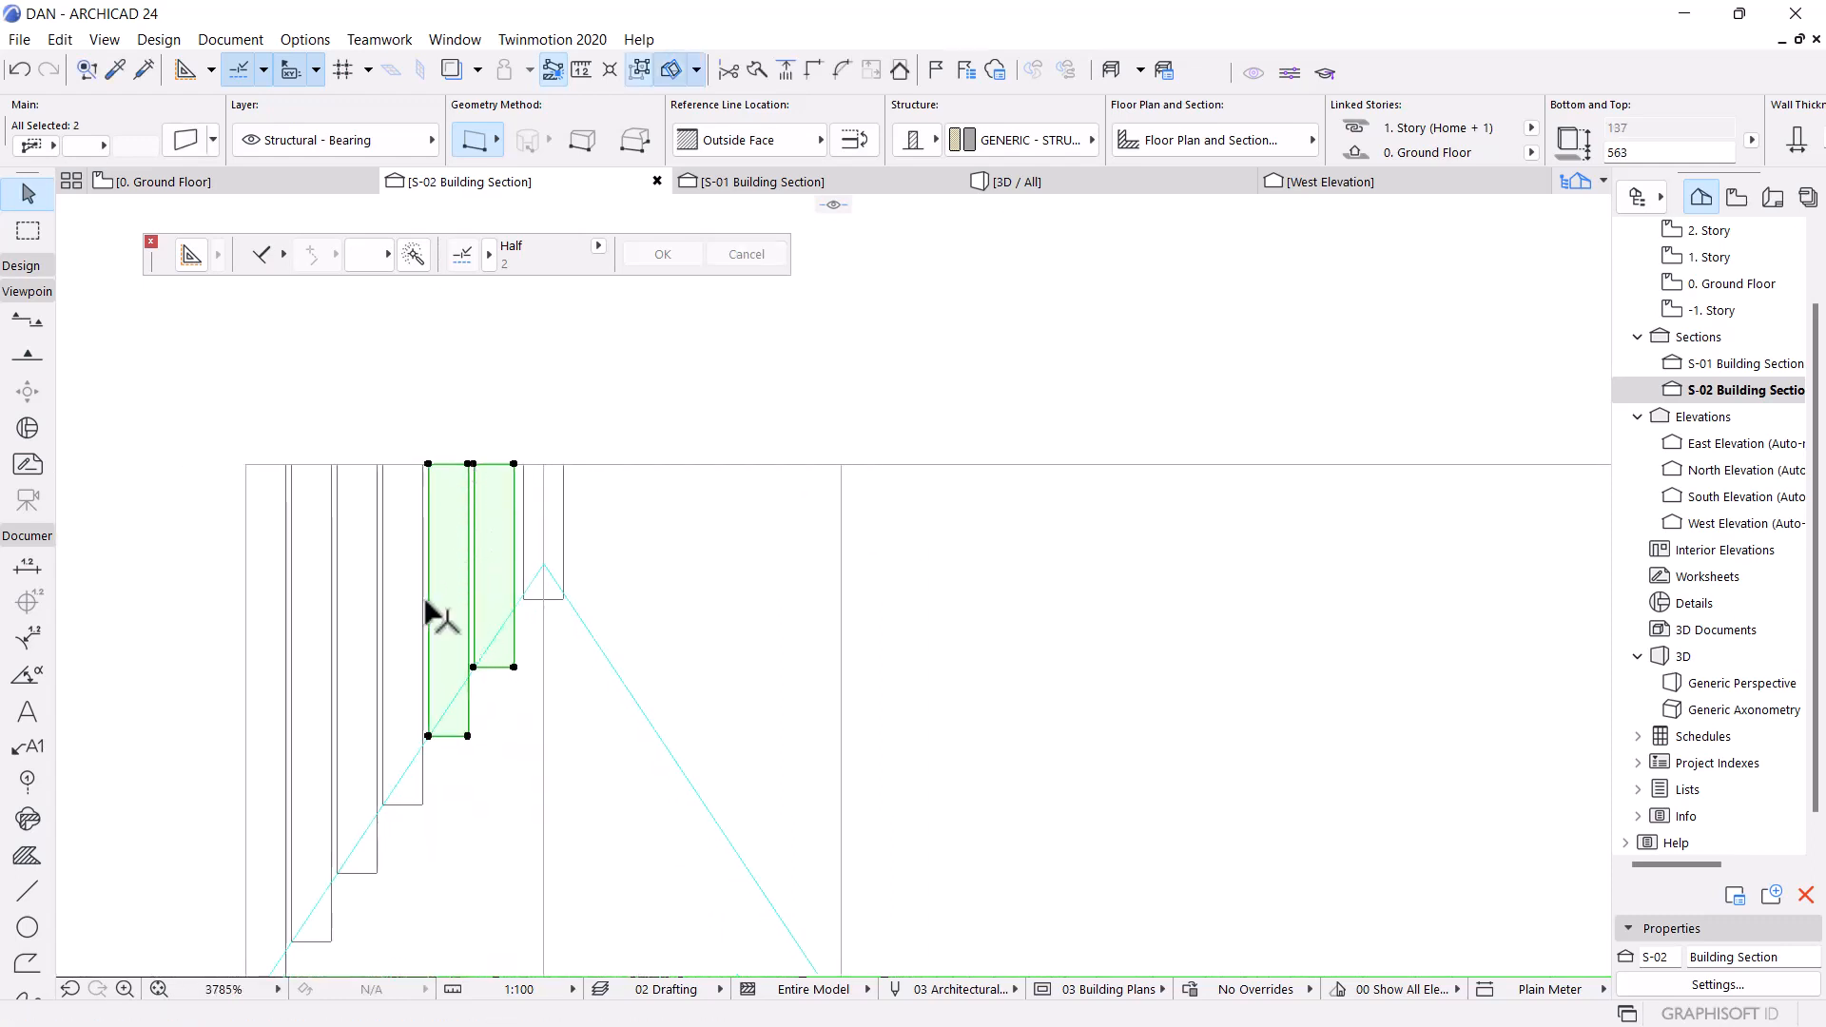
shift+click(403, 540)
shift+click(358, 577)
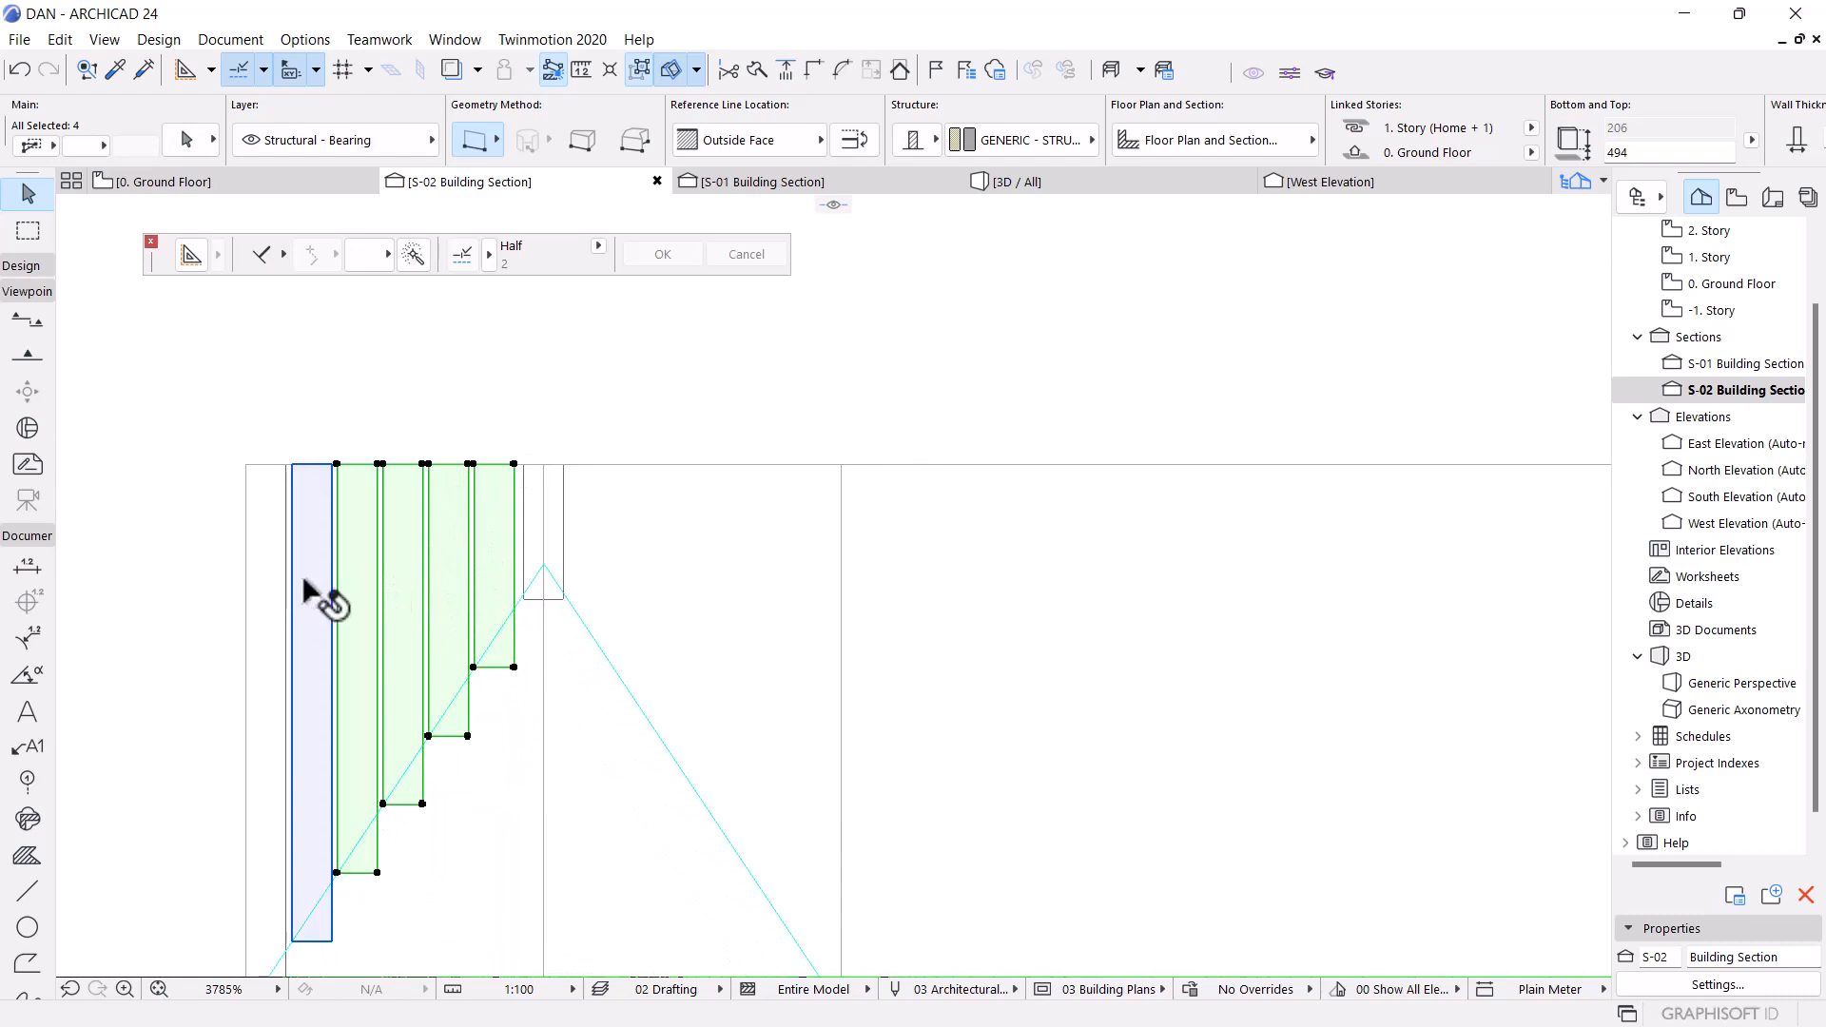
shift+click(304, 582)
shift+click(259, 599)
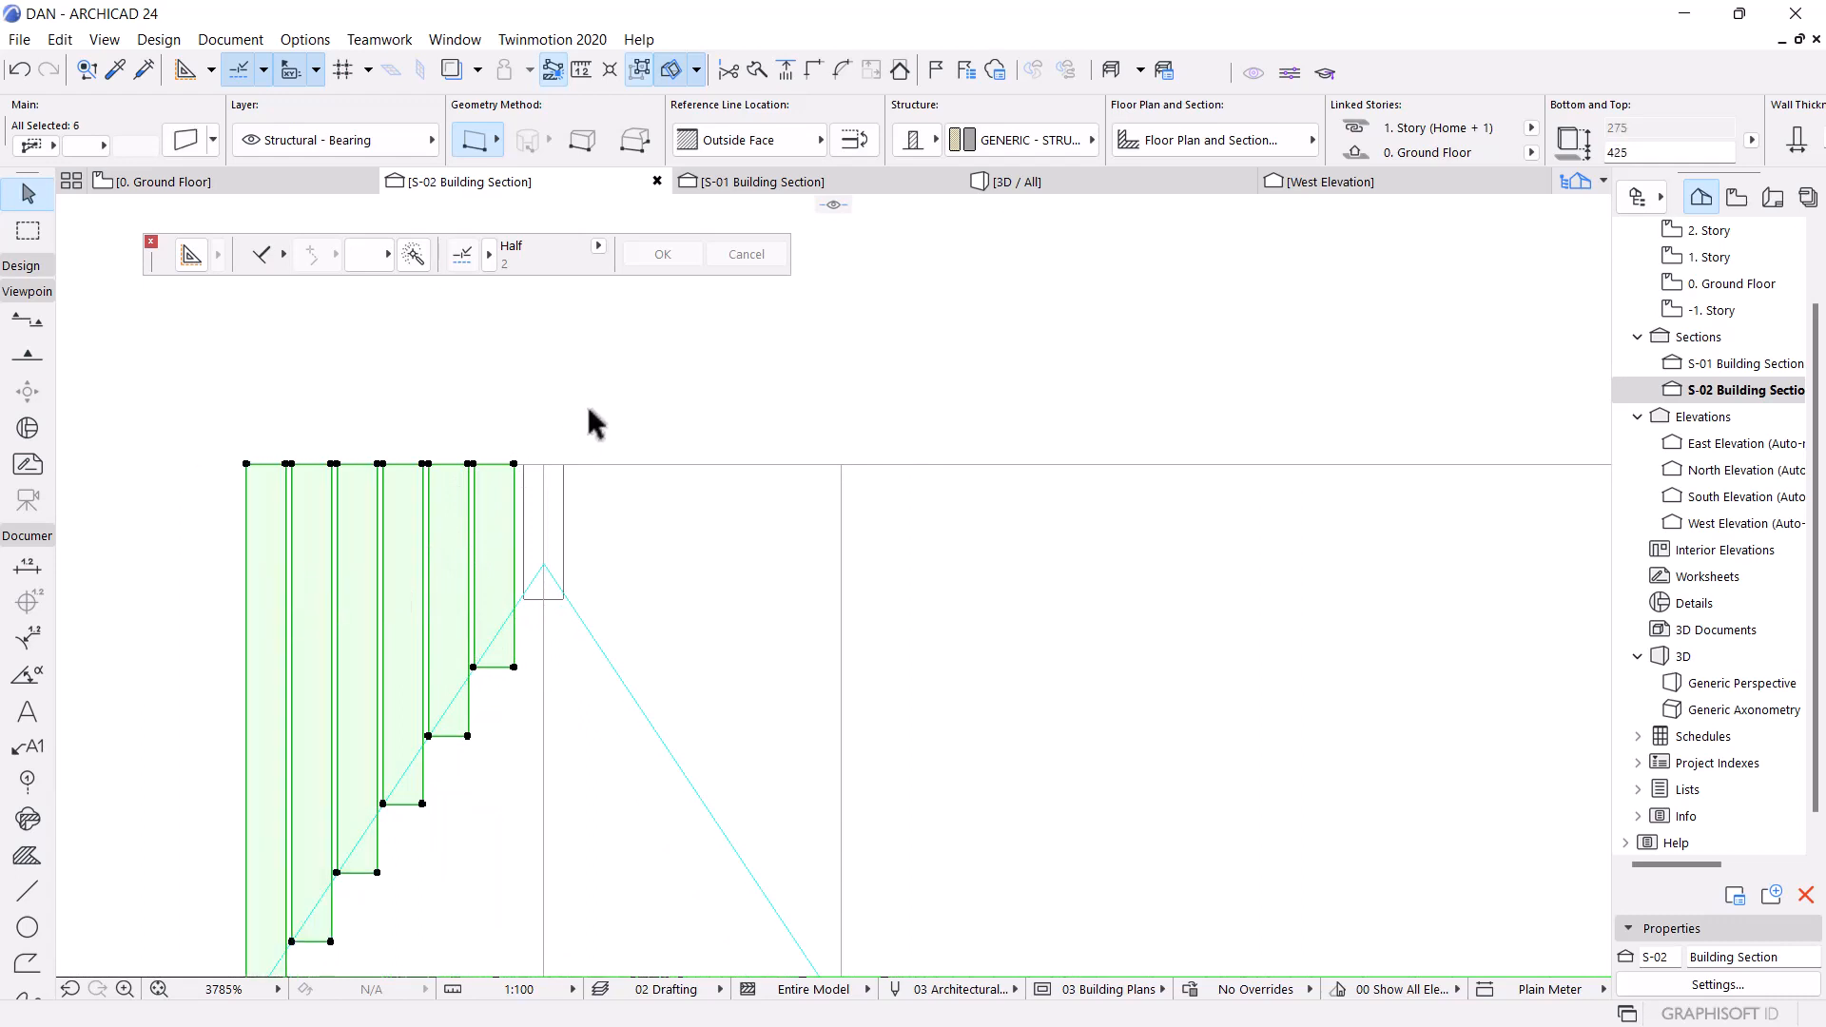
key(ctrl+m)
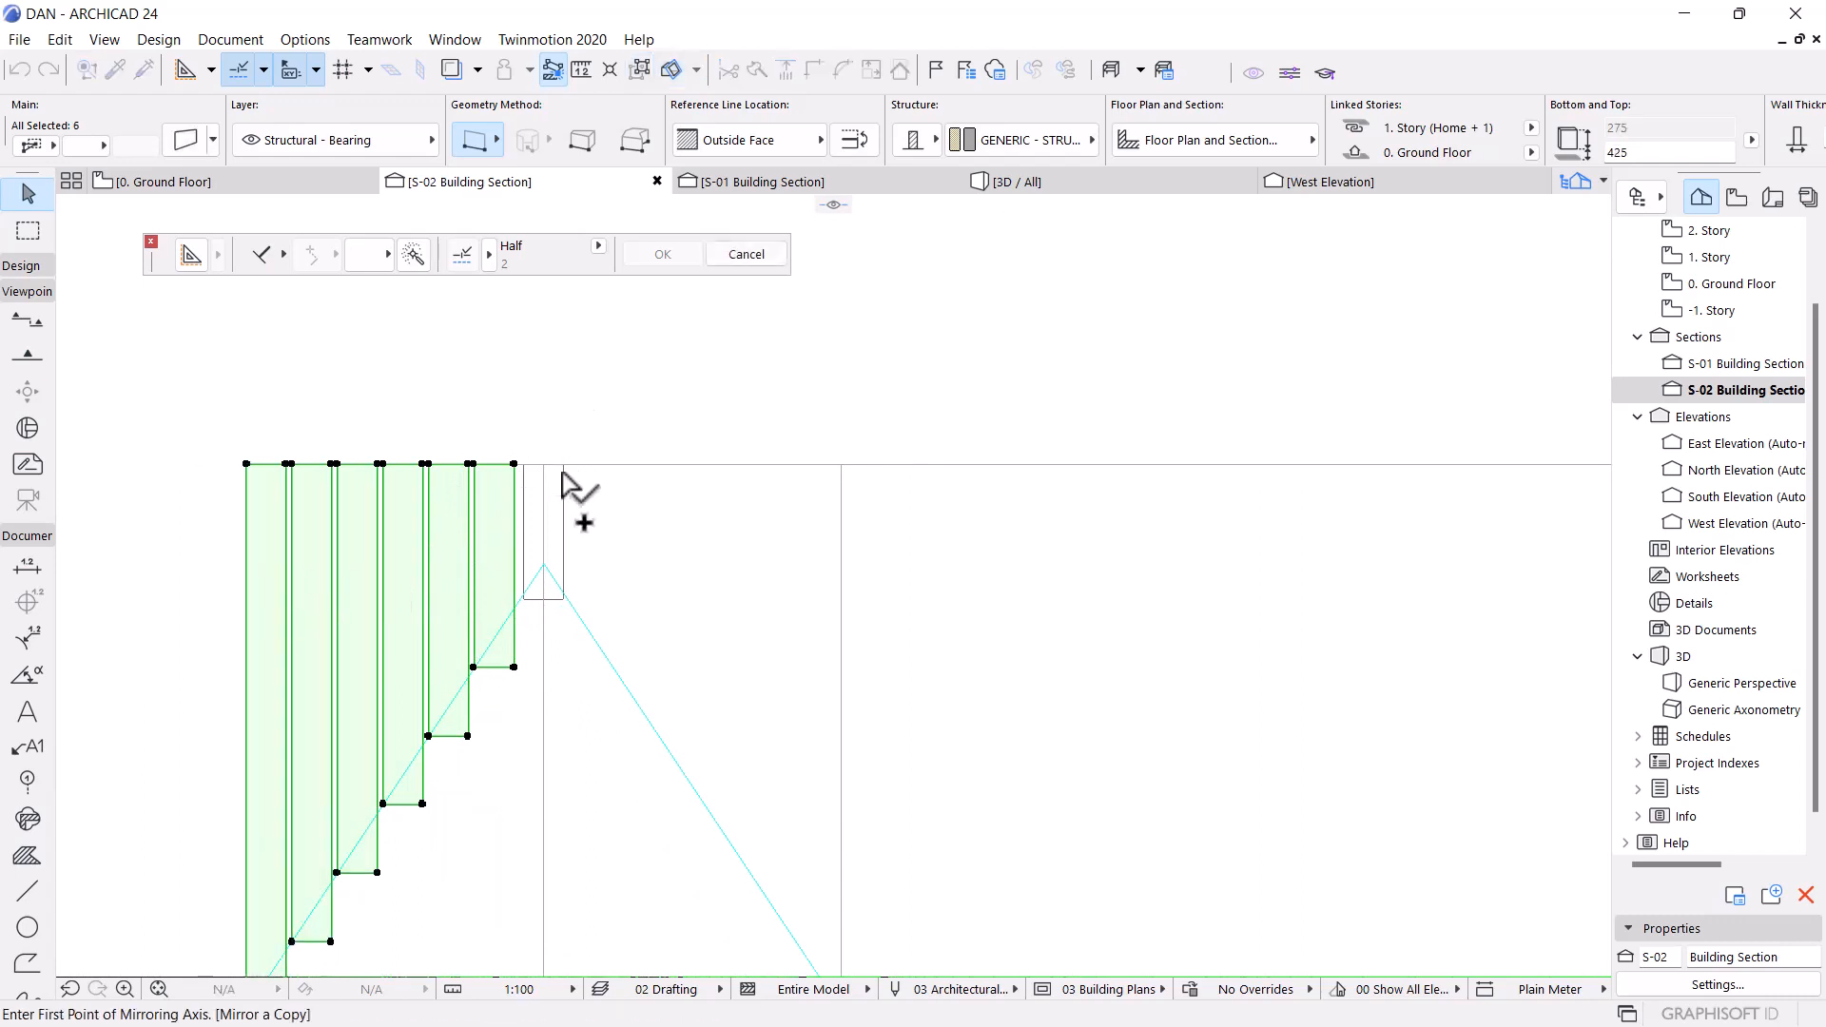
scroll(540, 466, up, 2)
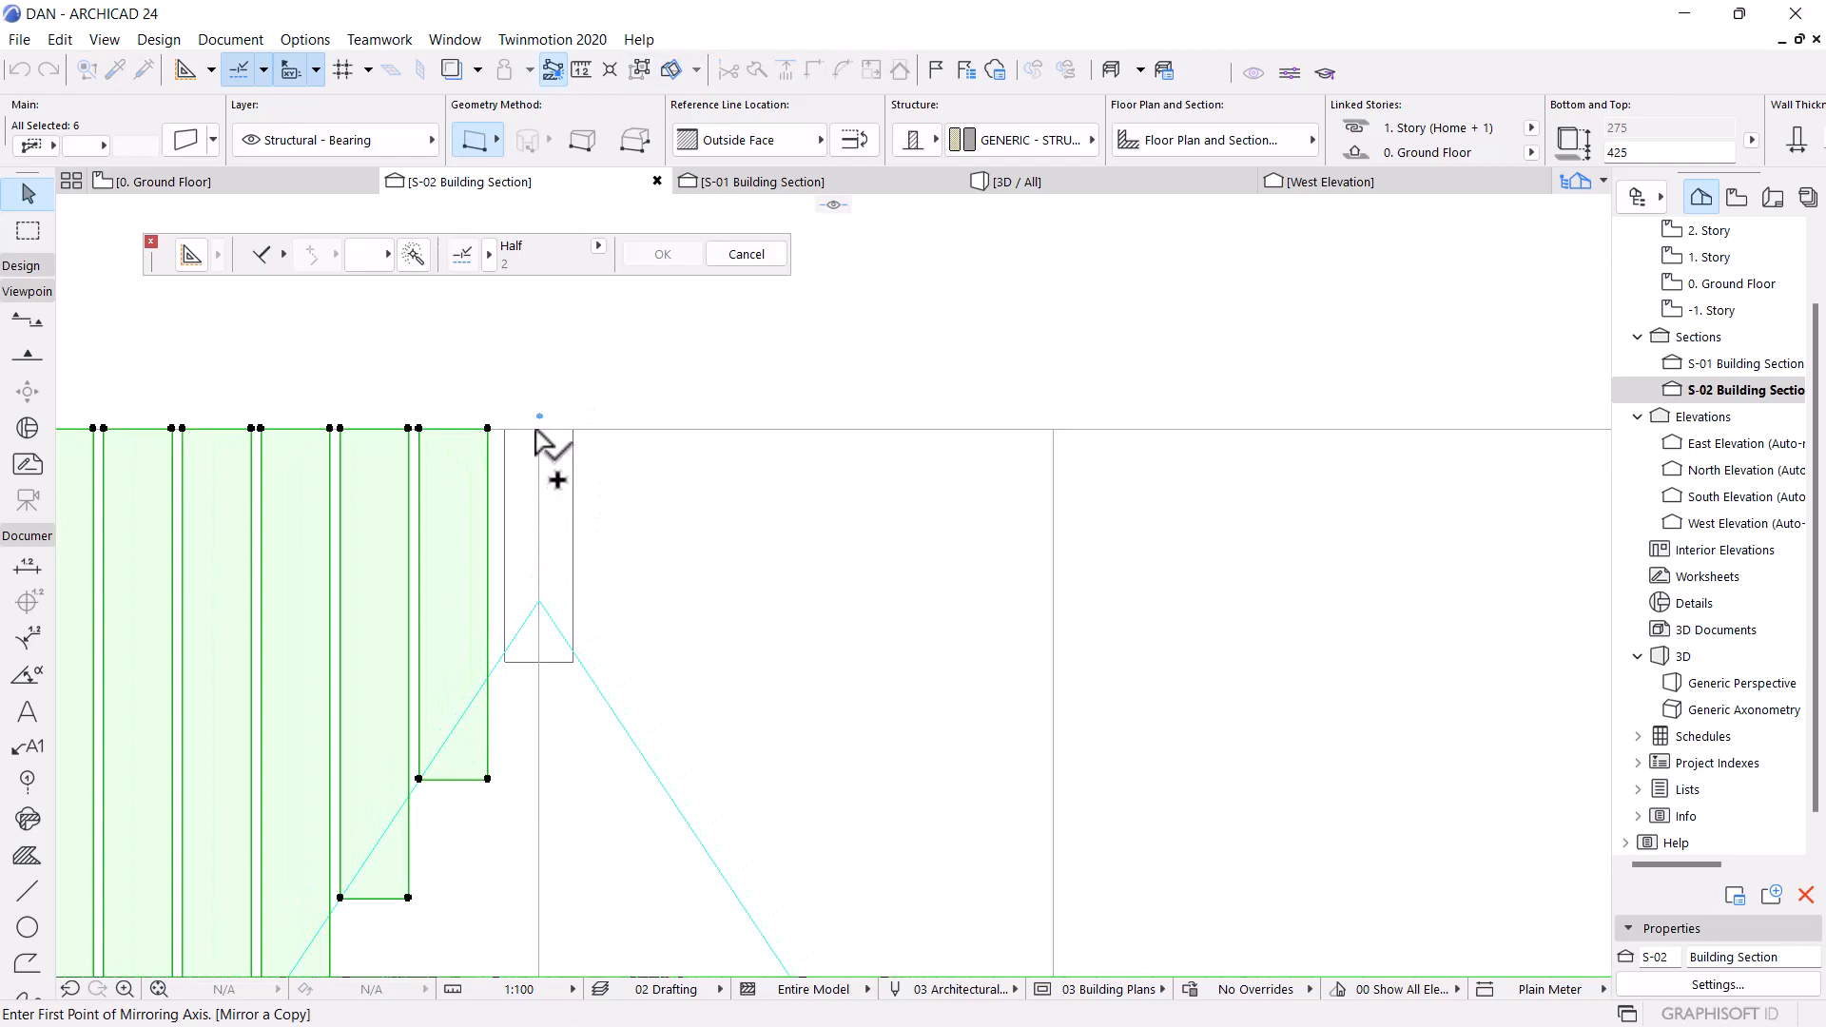
click(539, 430)
click(547, 542)
scroll(598, 428, down, 5)
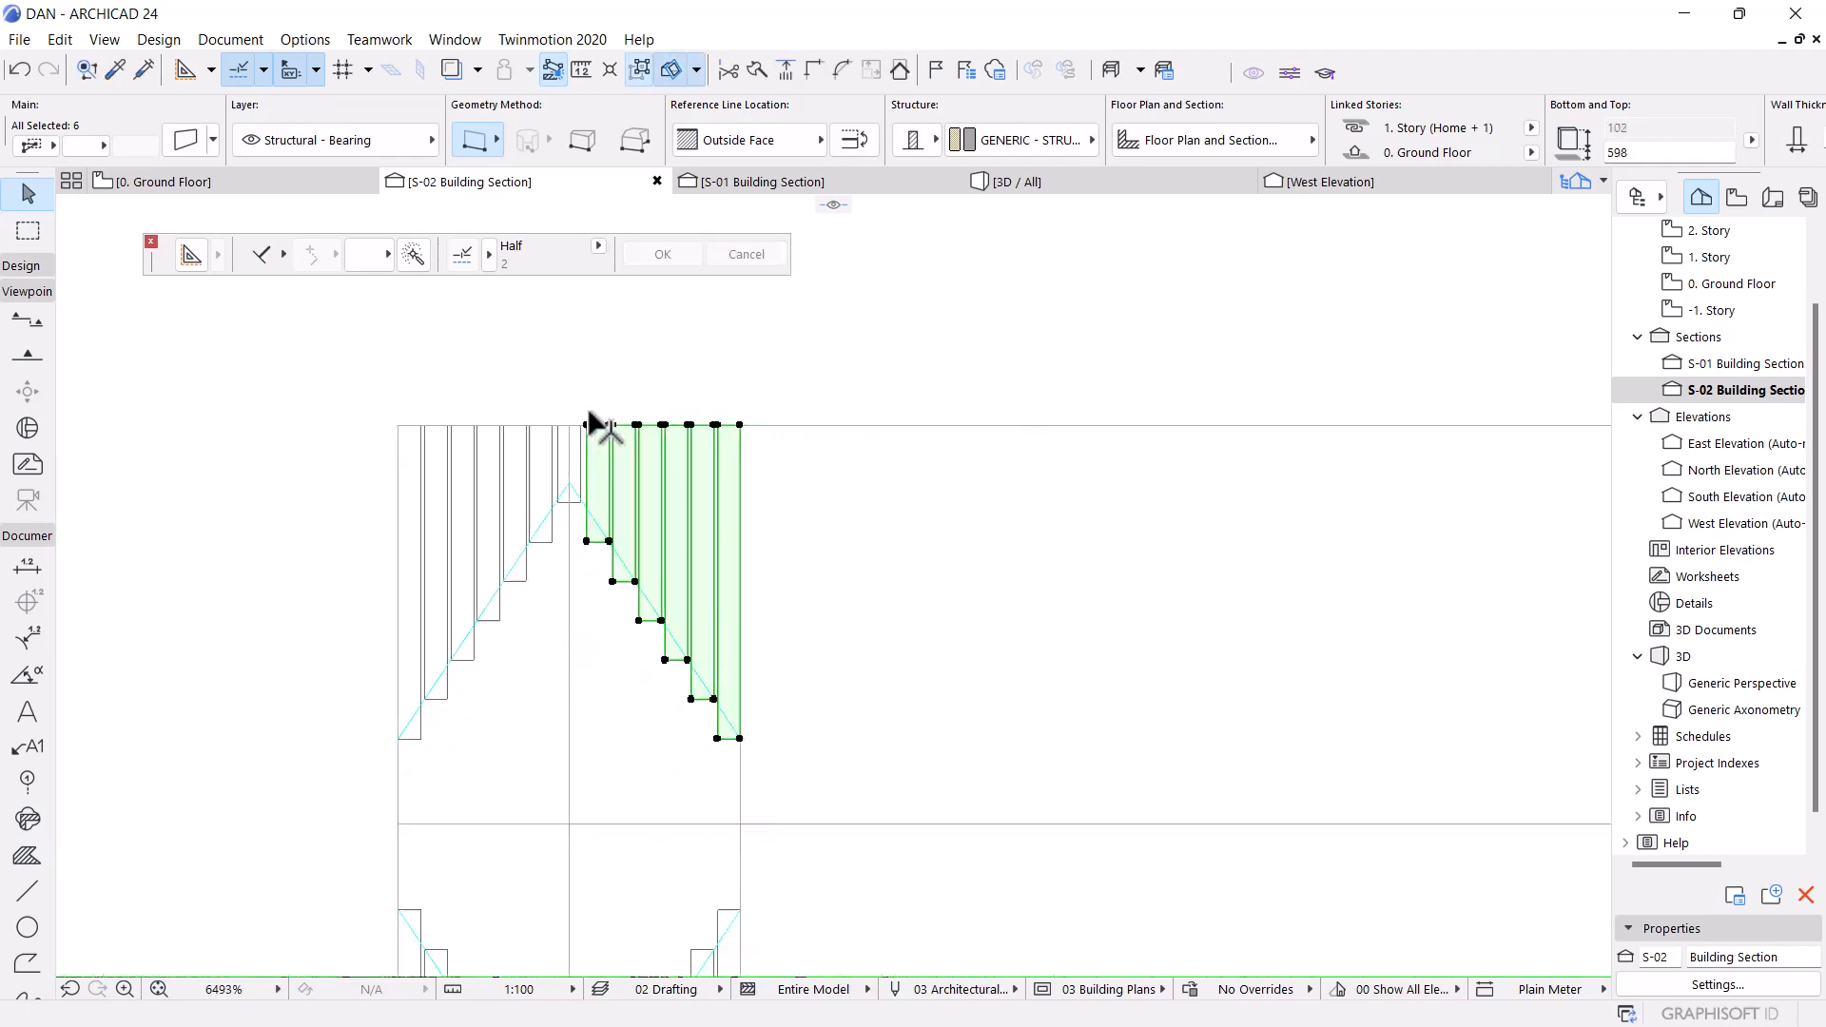
key(Escape)
scroll(491, 425, down, 8)
scroll(491, 403, up, 9)
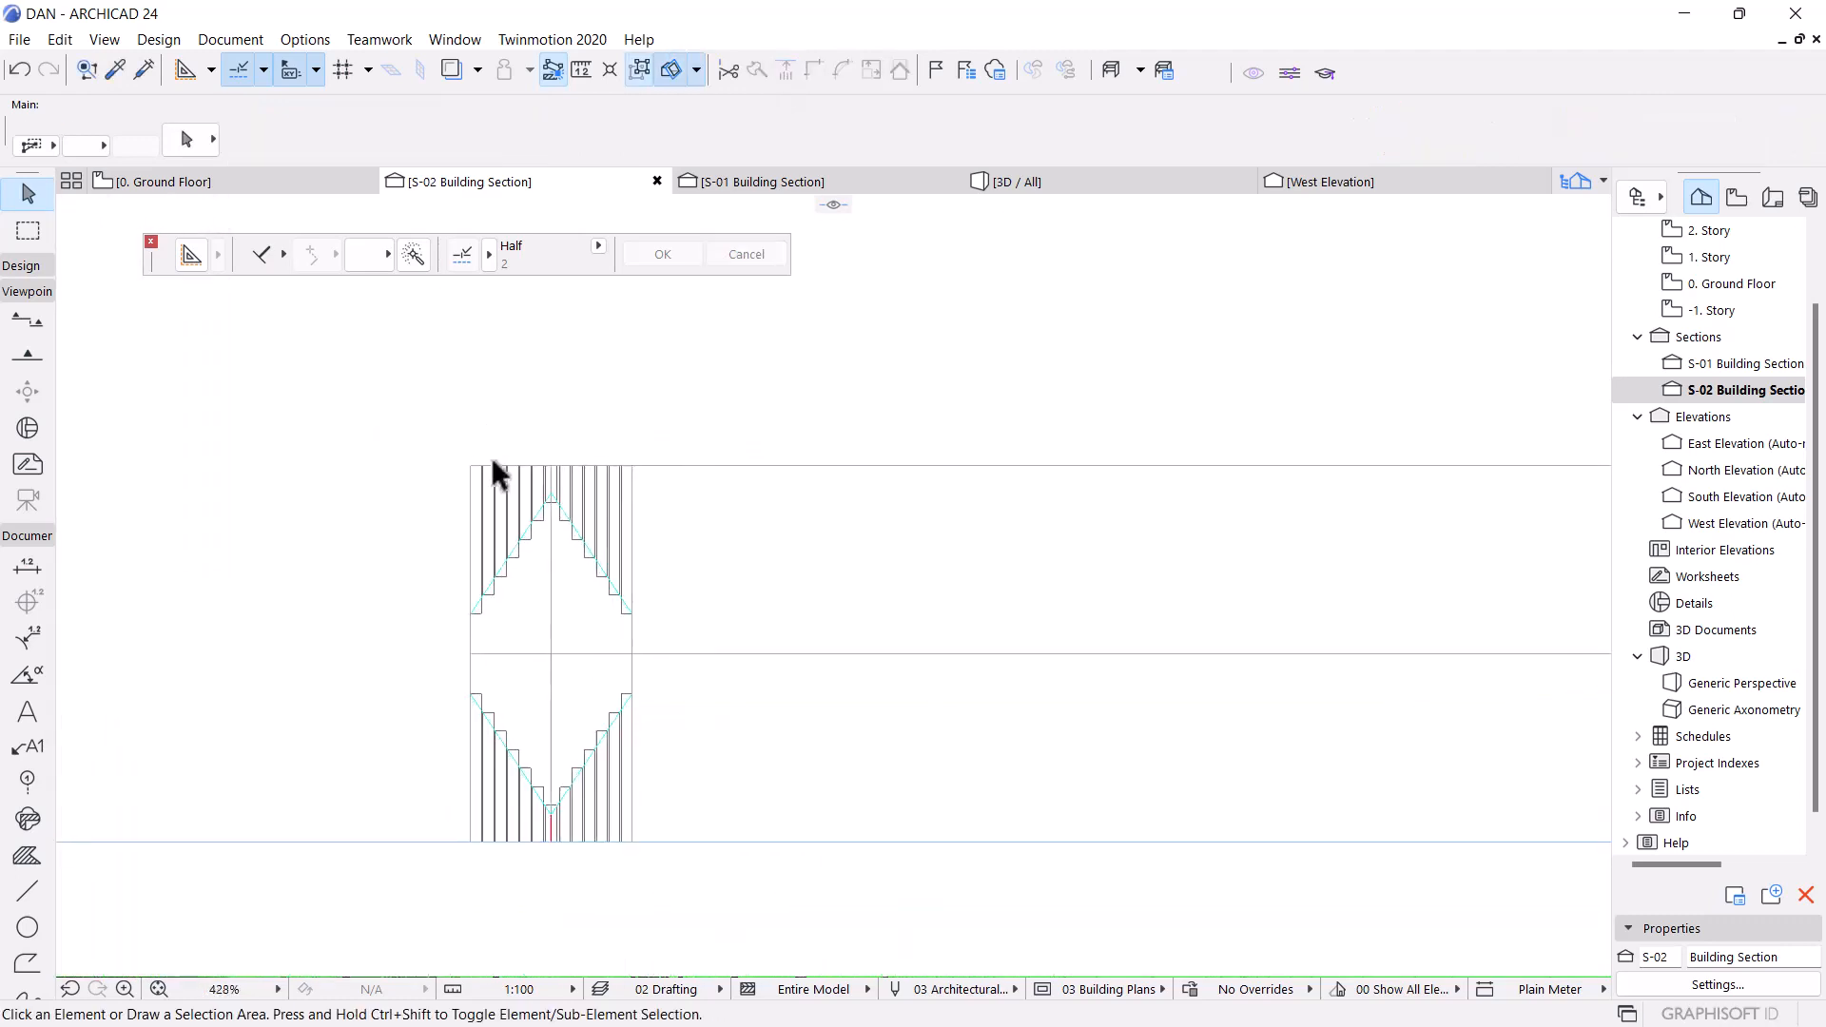
Select all the wall strips on the 0. Ground Floor plan and group them
click(445, 526)
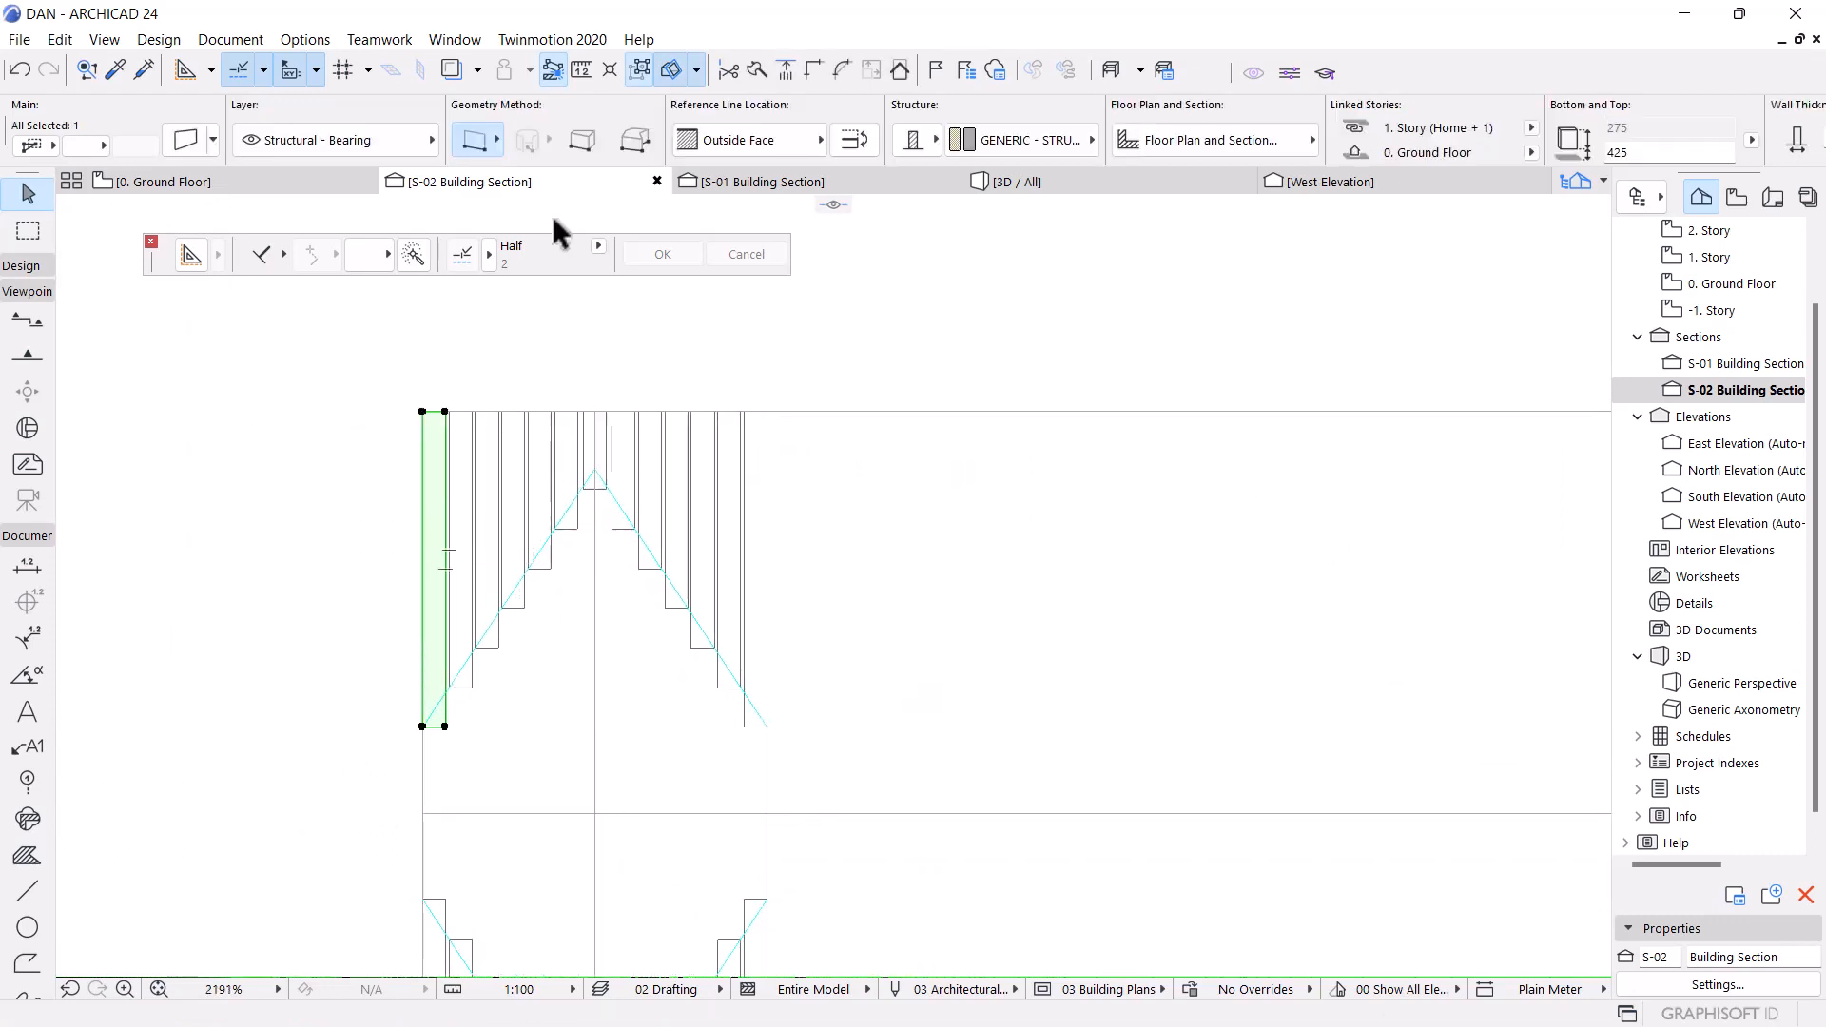
mouse_move(1029, 192)
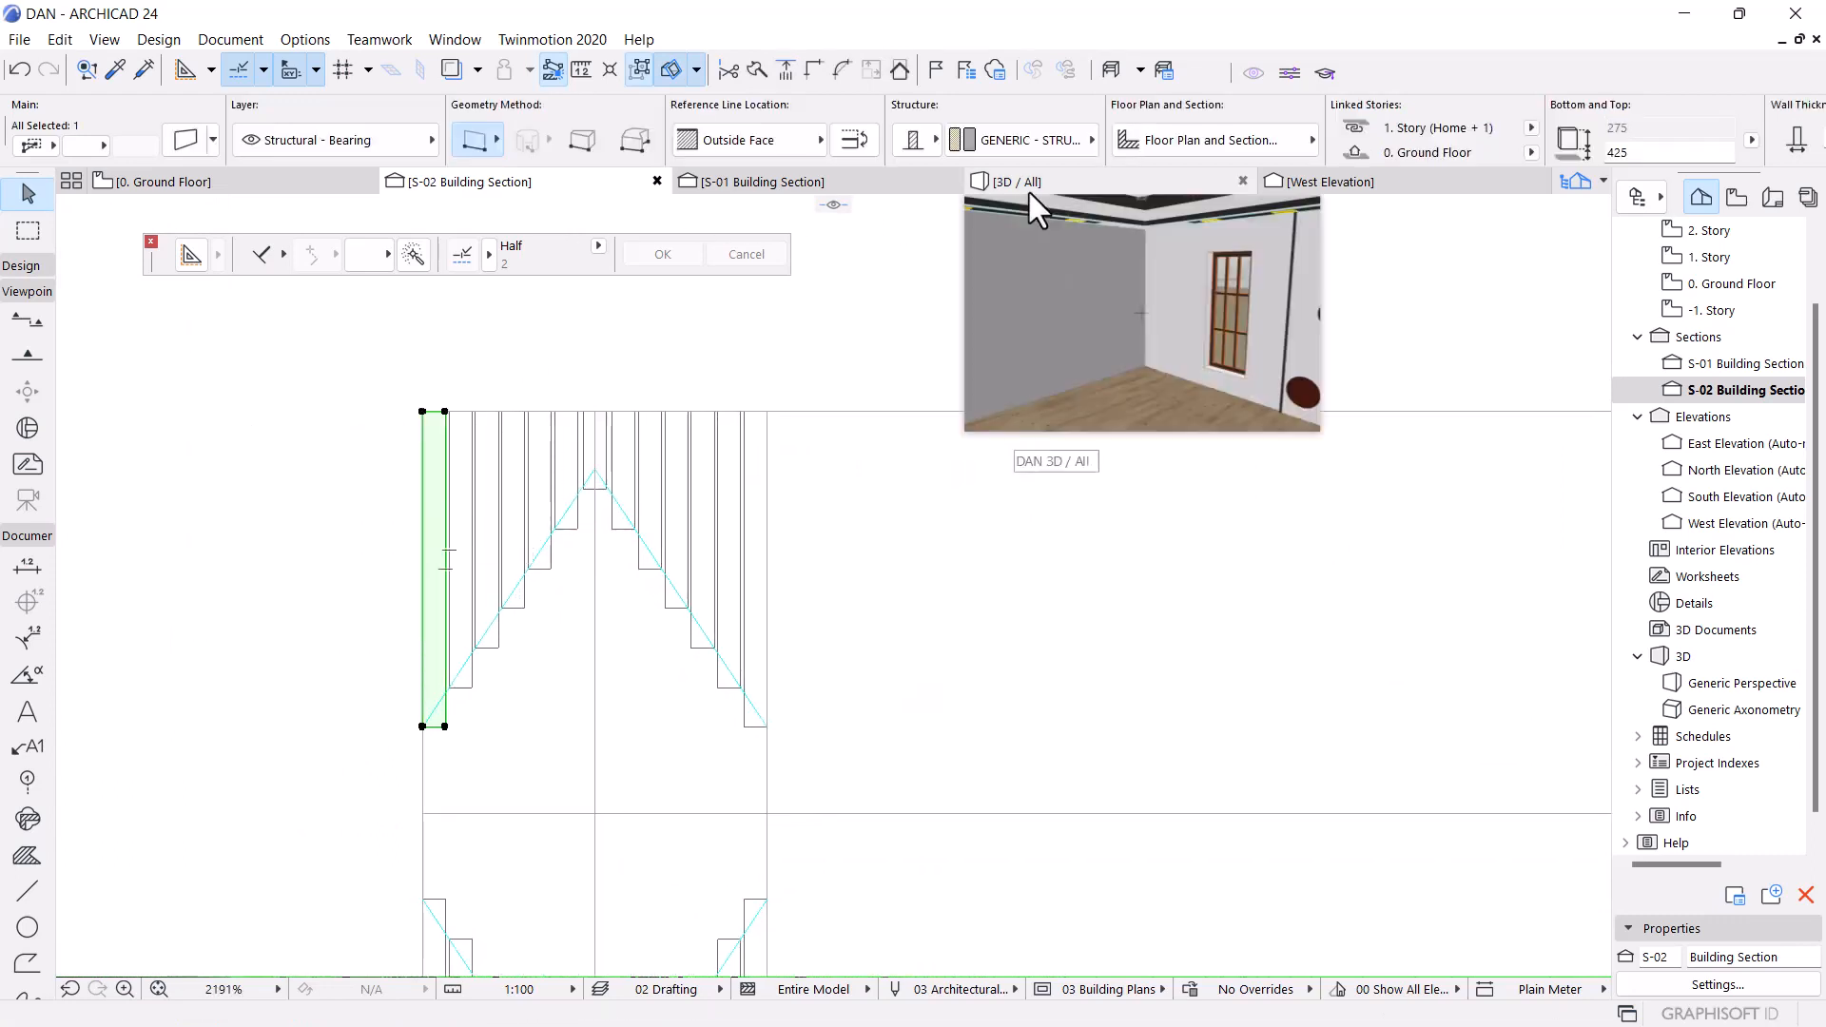
click(272, 183)
scroll(494, 418, up, 7)
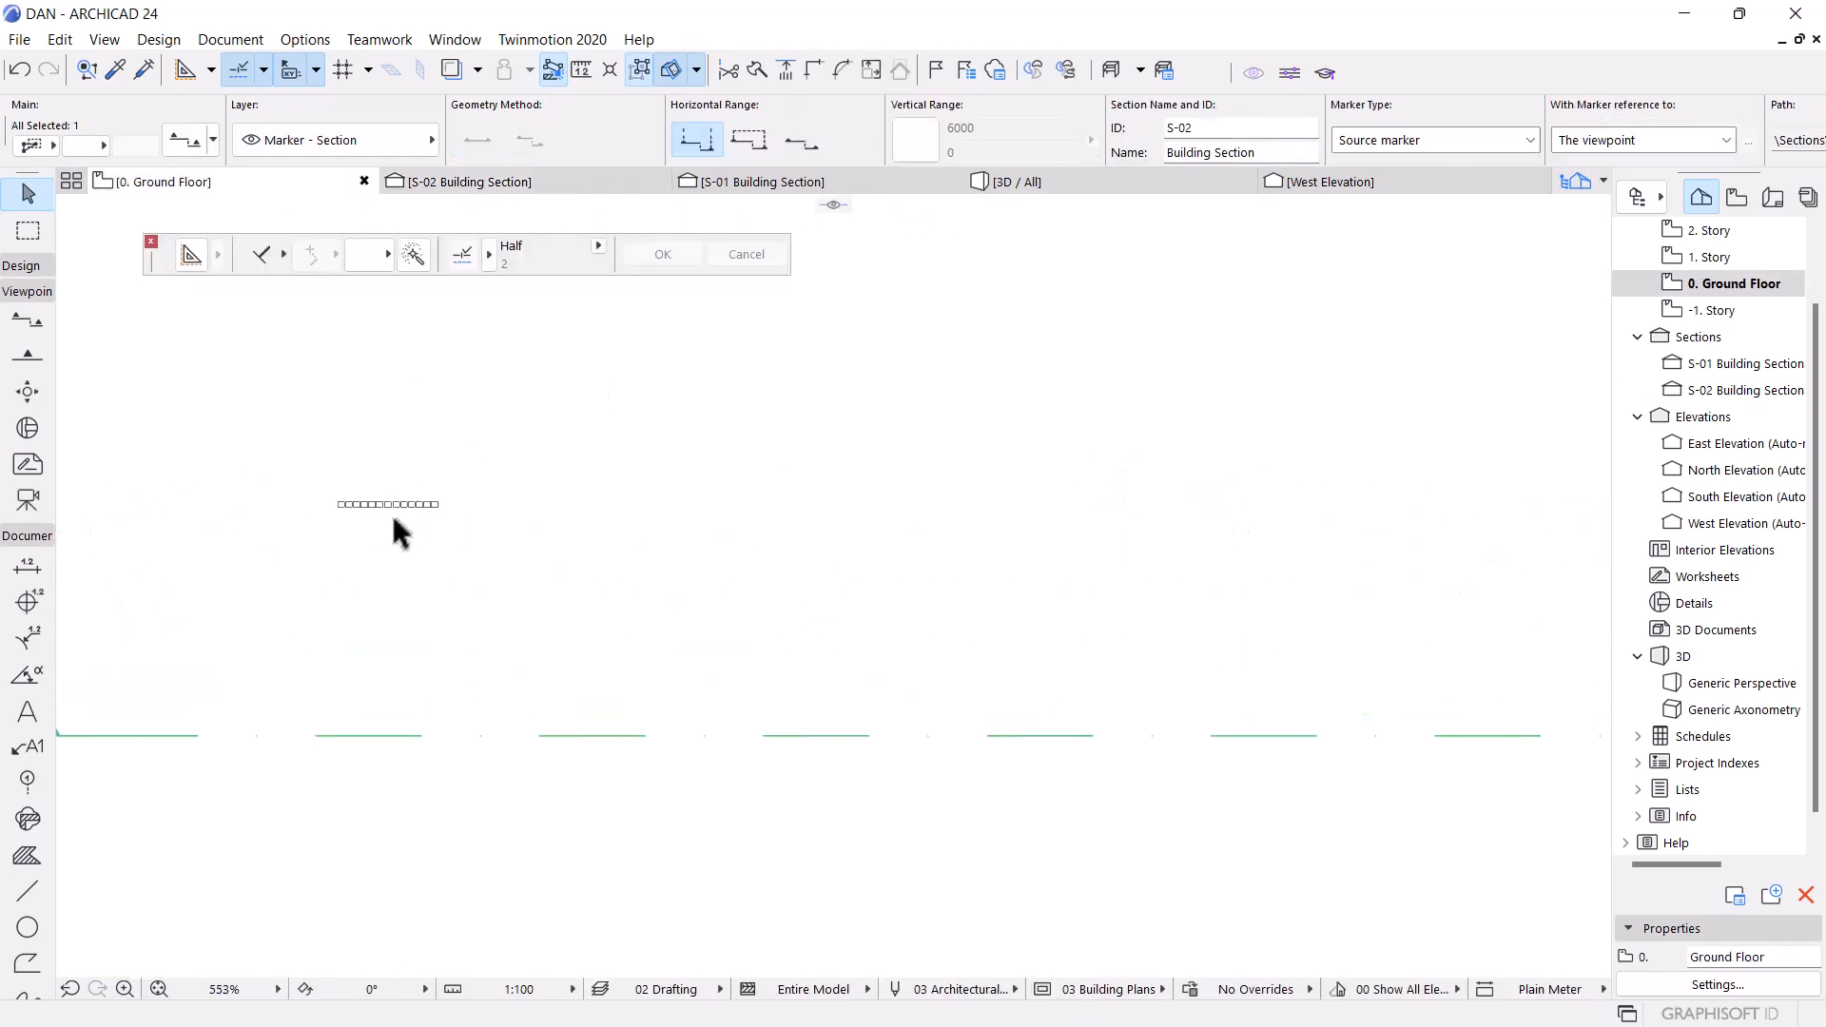
key(Escape)
drag(247, 490, 453, 548)
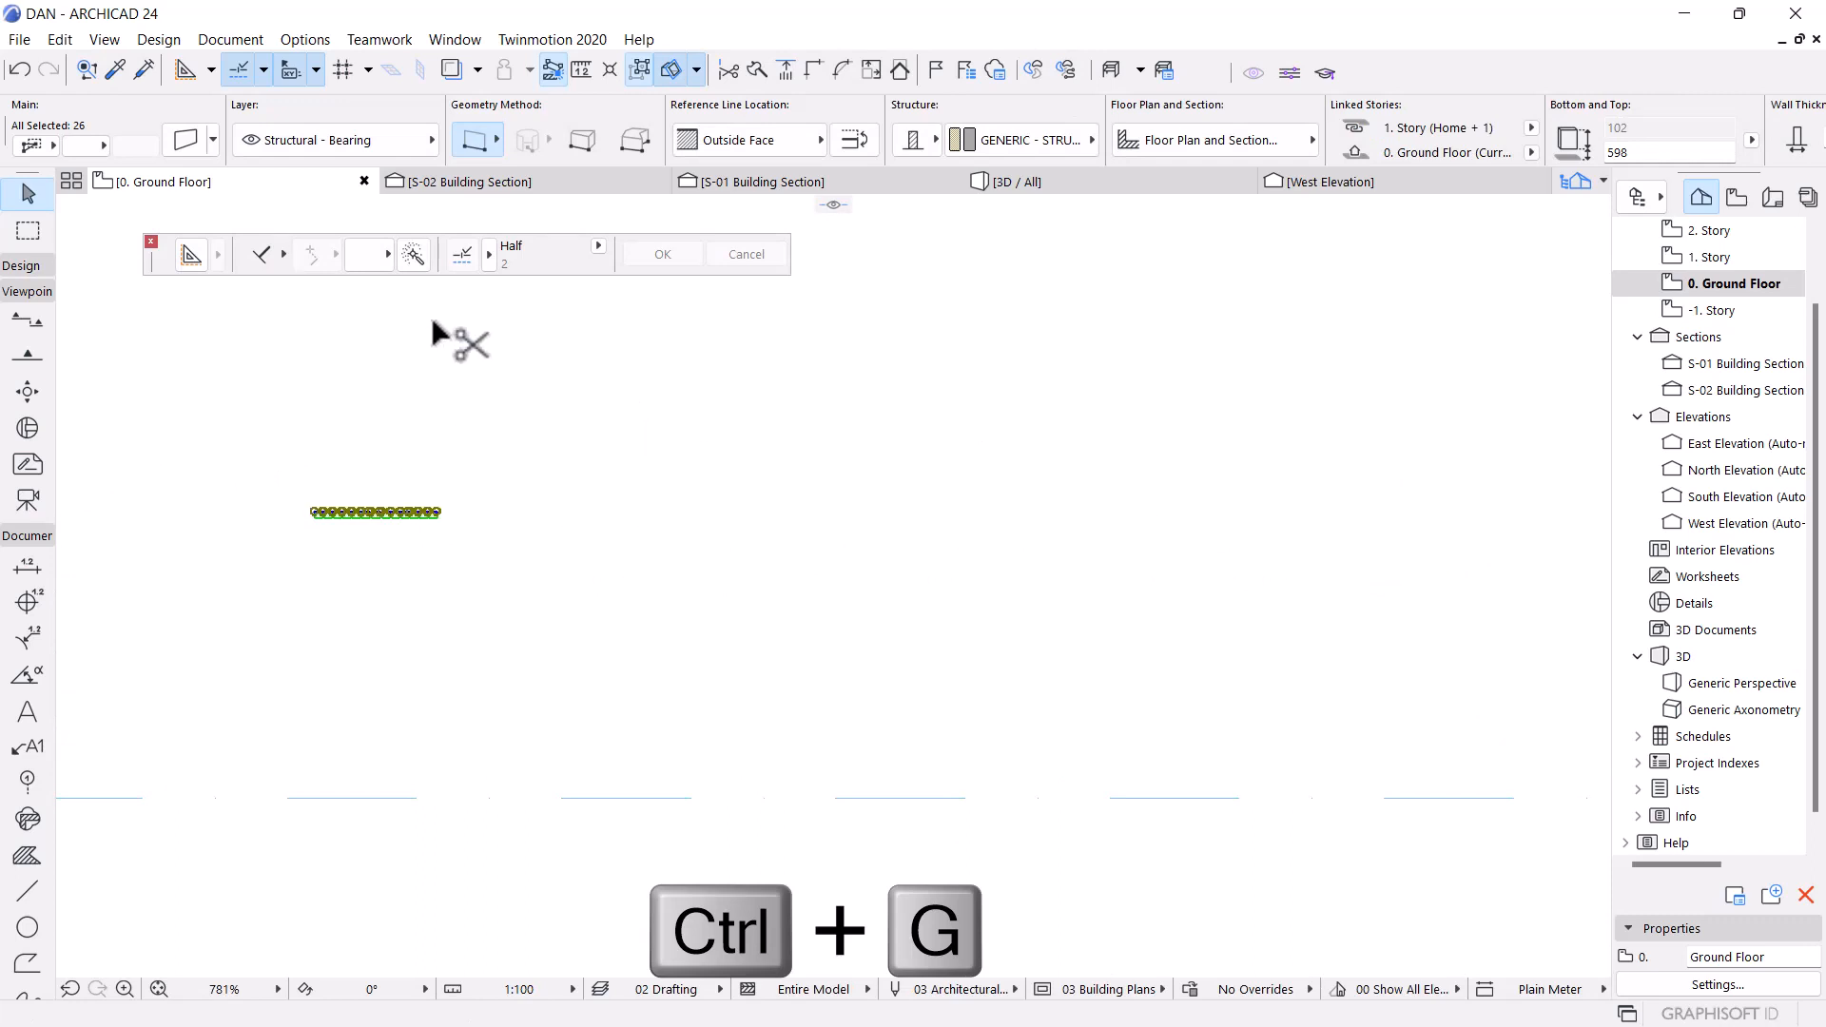
Open the 3D view and isolate the grouped wall strips from the rest of the building
click(1020, 175)
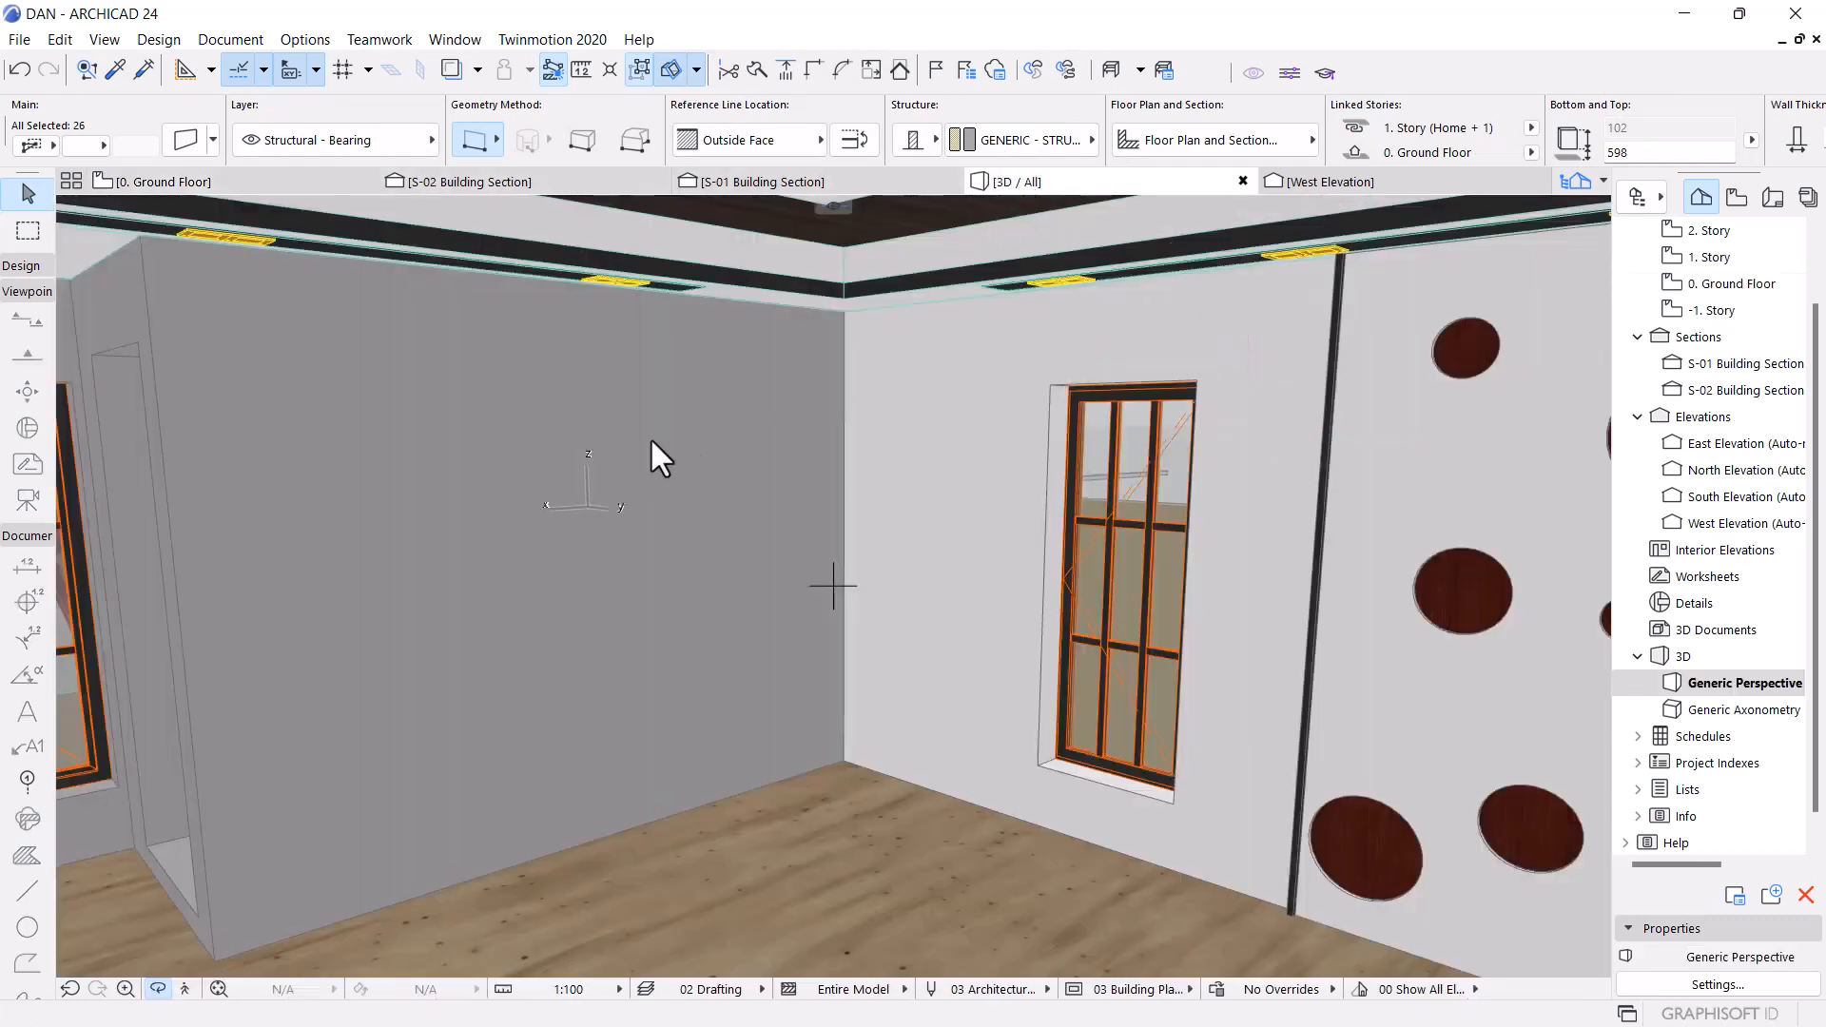
scroll(659, 459, down, 10)
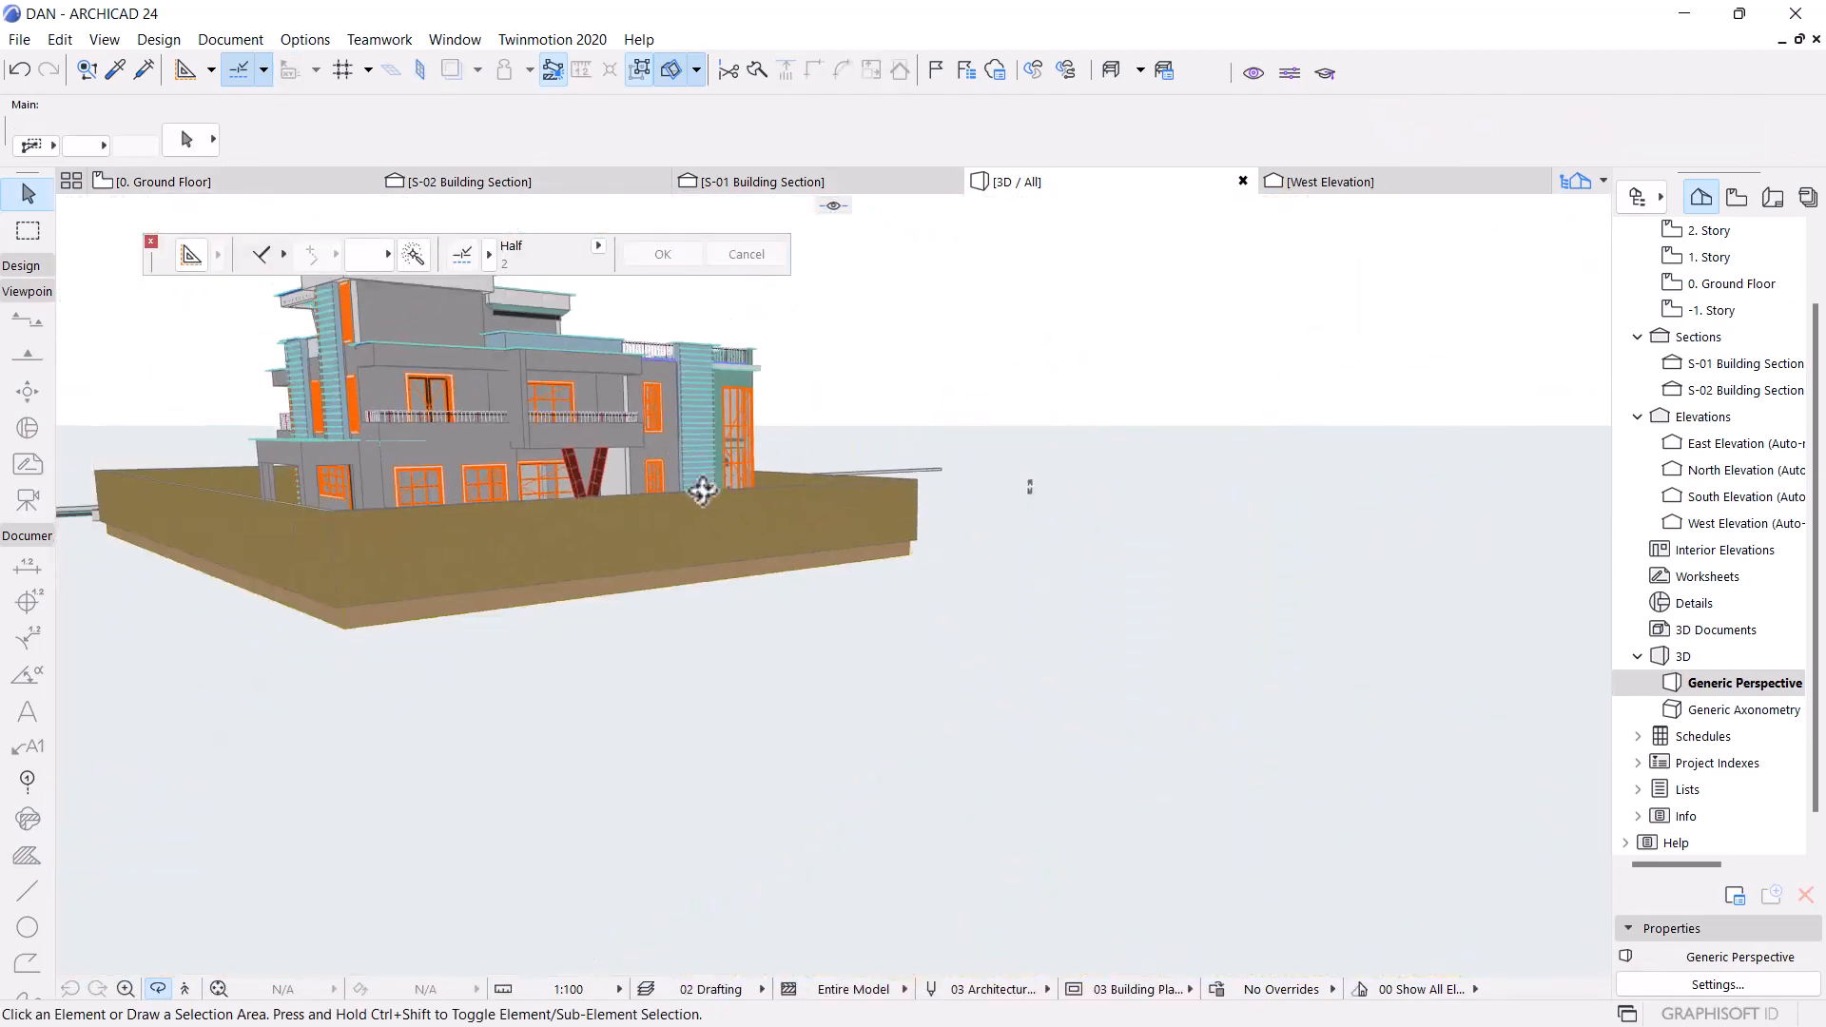
shift+middle_drag(795, 559, 332, 431)
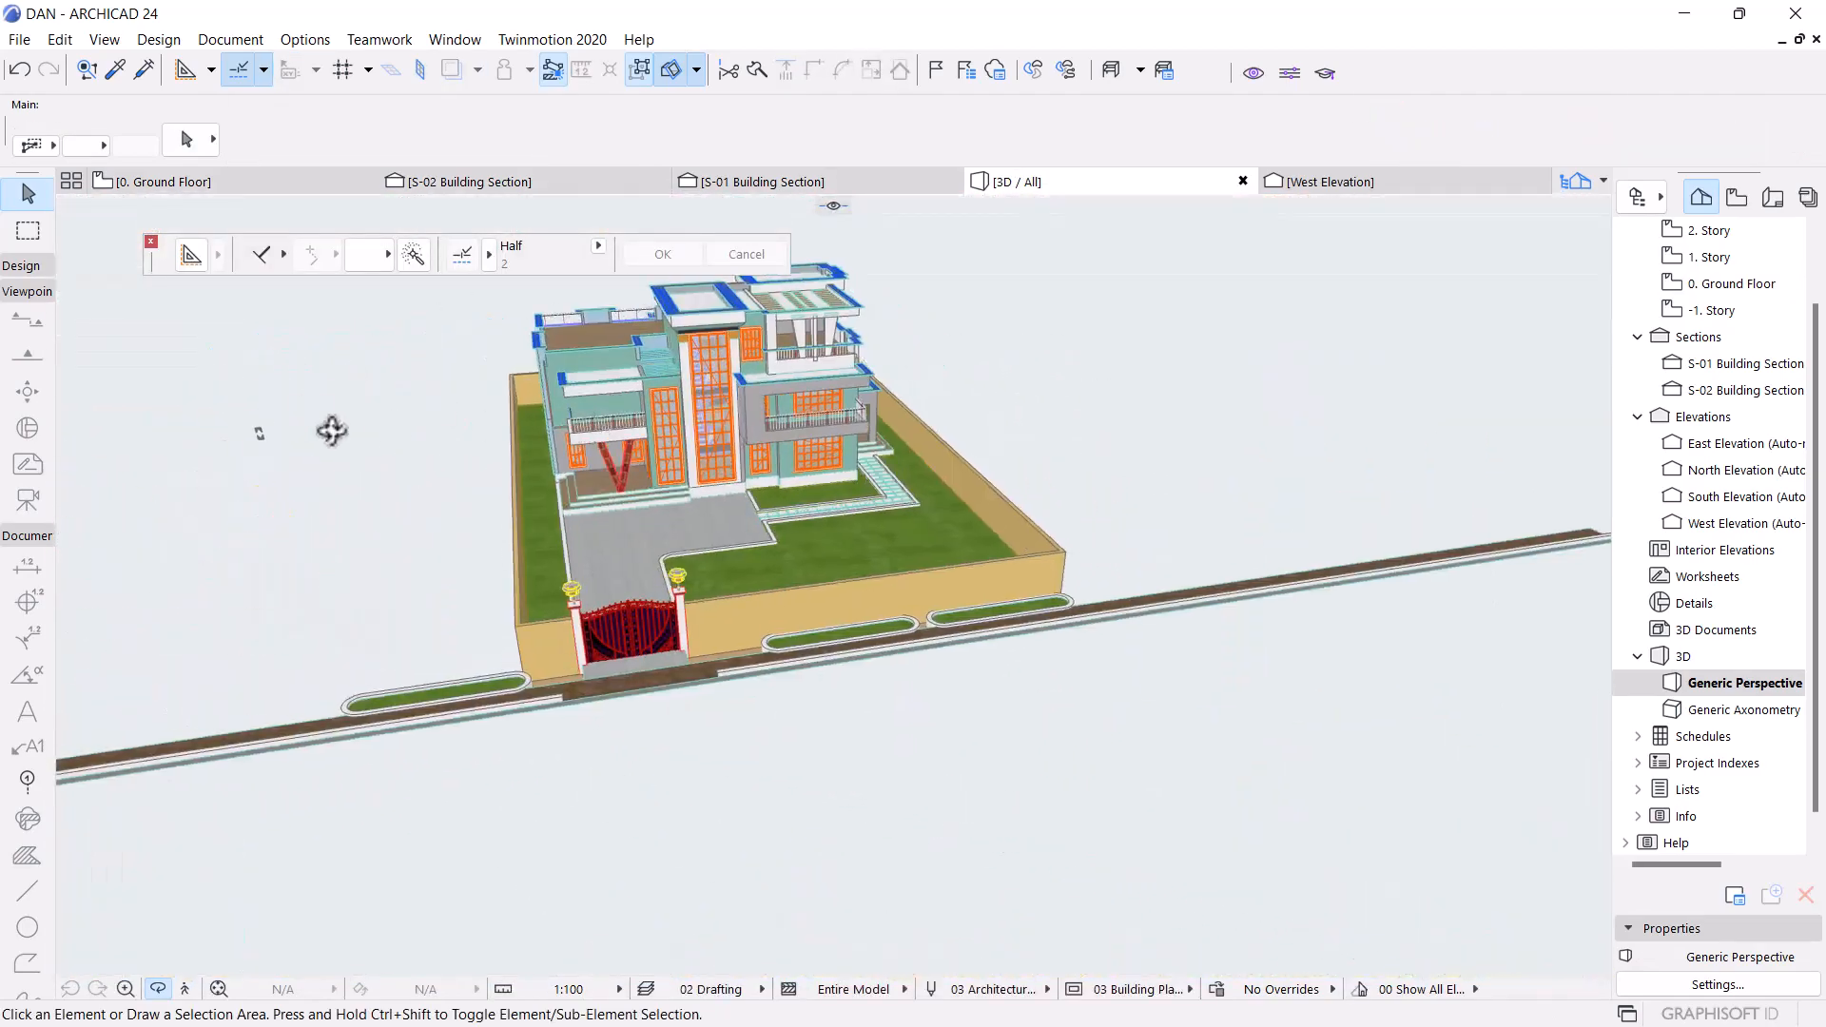
scroll(219, 422, up, 4)
shift+middle_drag(219, 422, 352, 416)
scroll(399, 487, up, 4)
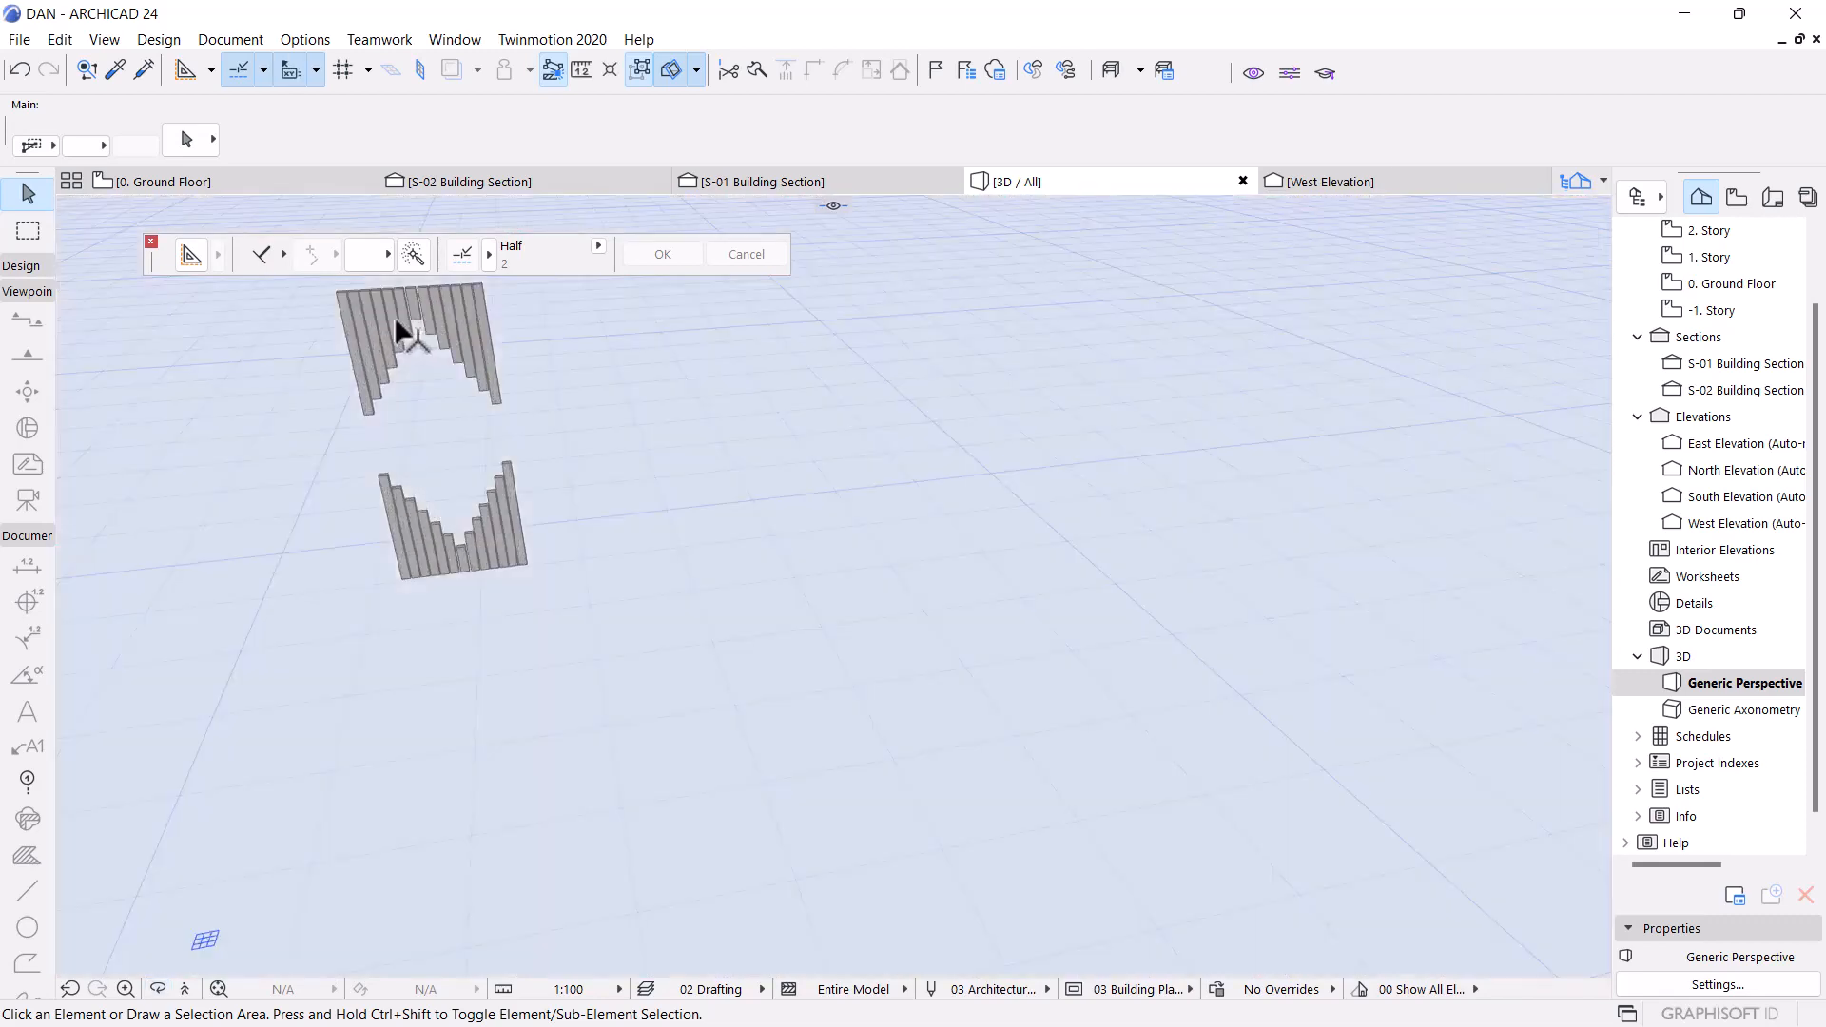
Turn off Suspend Groups so the upper and lower wall strips select together as one group
click(414, 335)
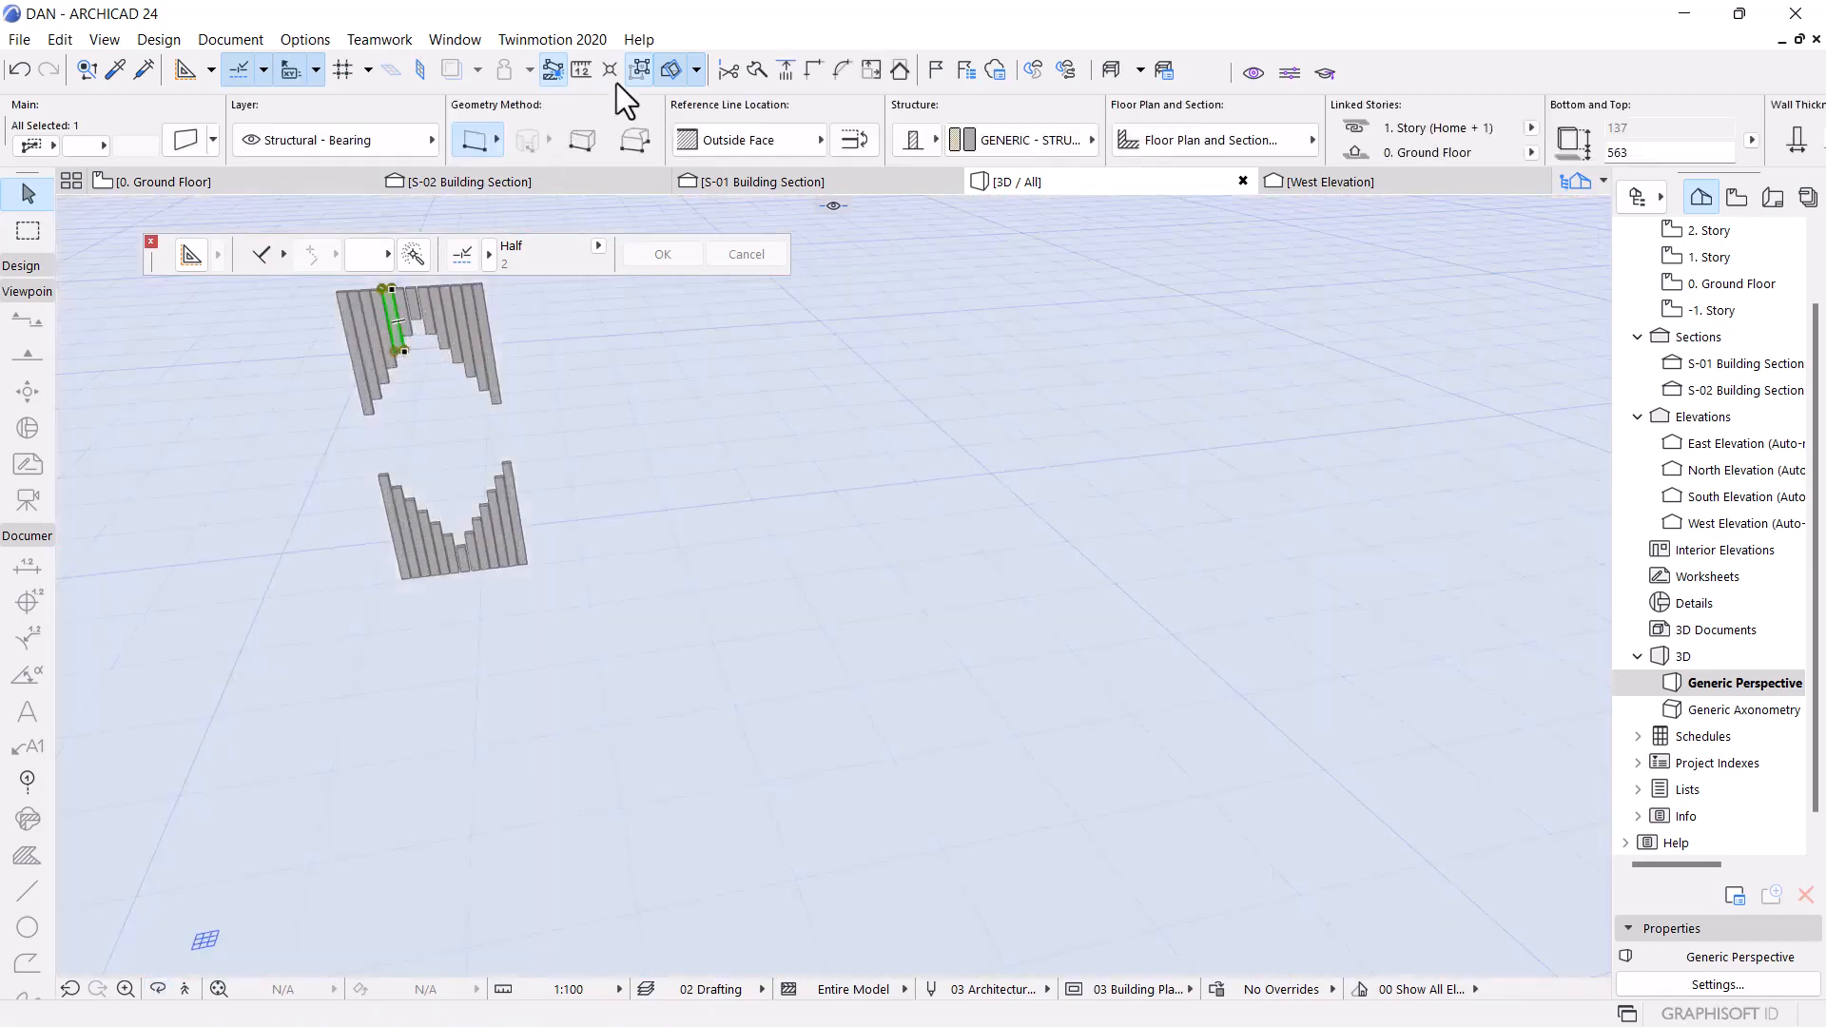
key(ctrl+a)
scroll(407, 561, up, 3)
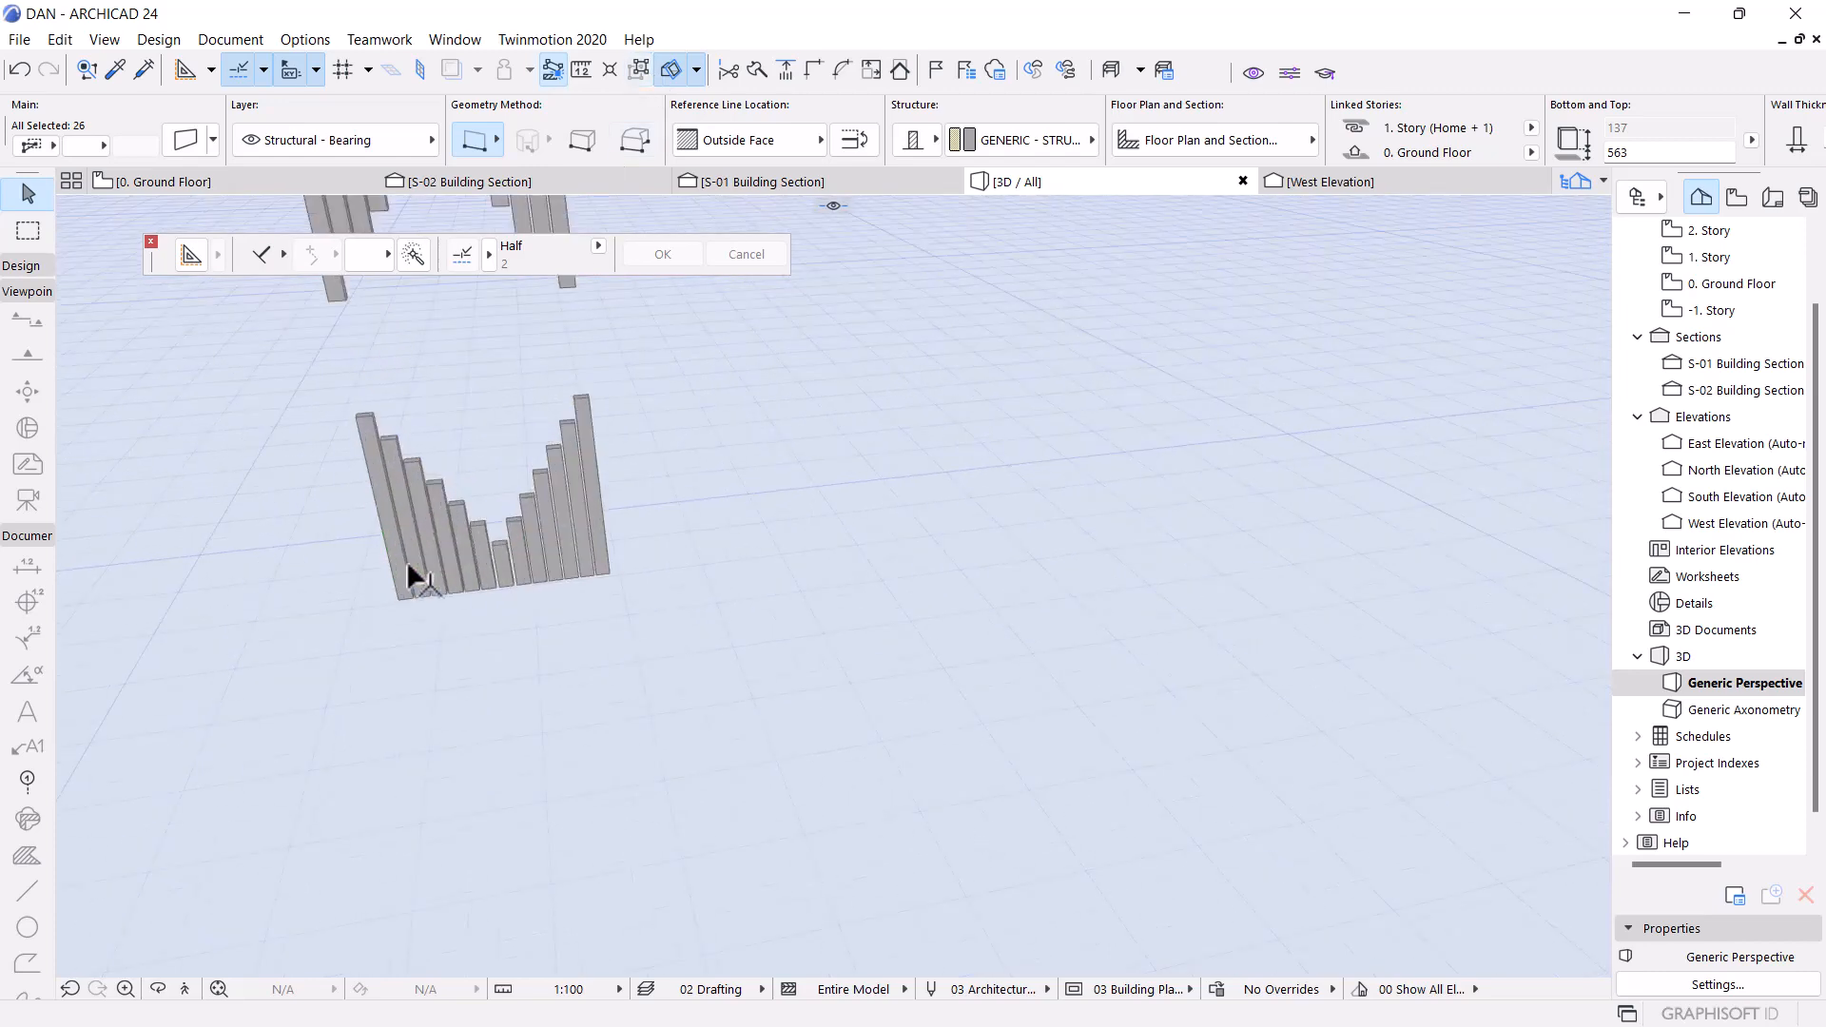
scroll(414, 546, down, 5)
key(Escape)
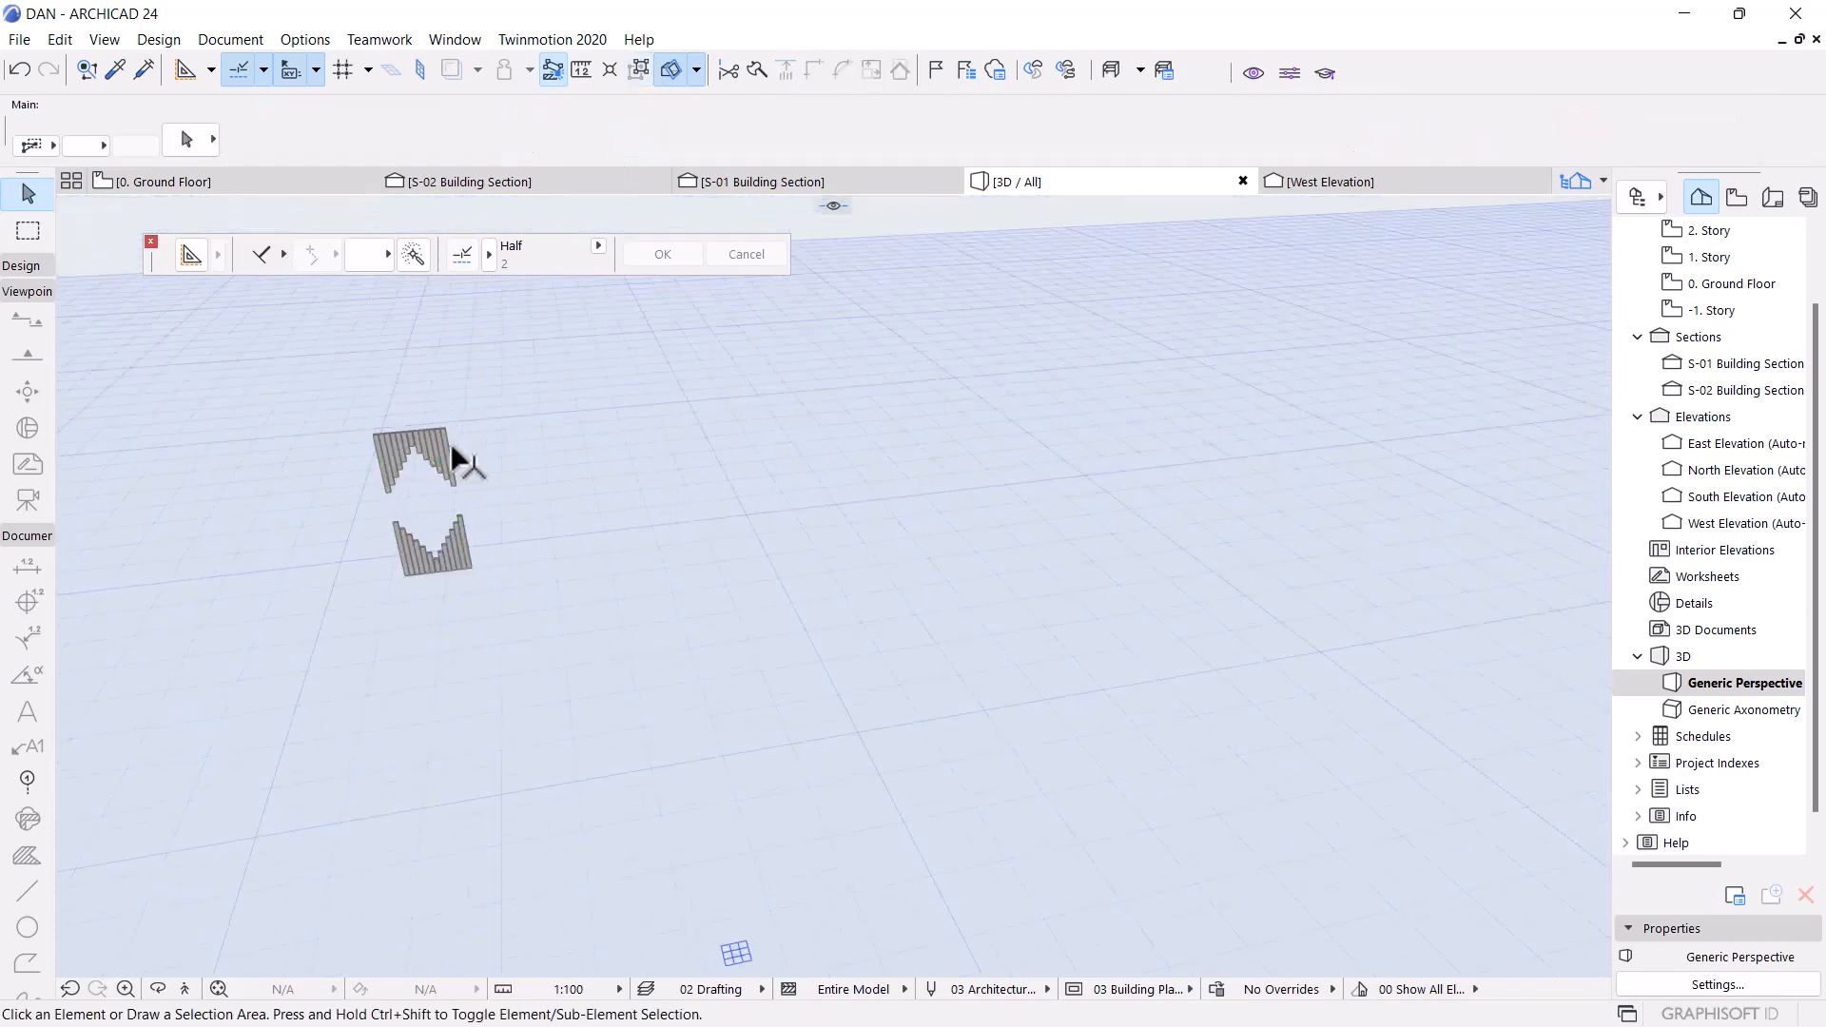
Mirror a copy of the whole strip group about its right vertical edge in the S-02 Building Section
key(ctrl+a)
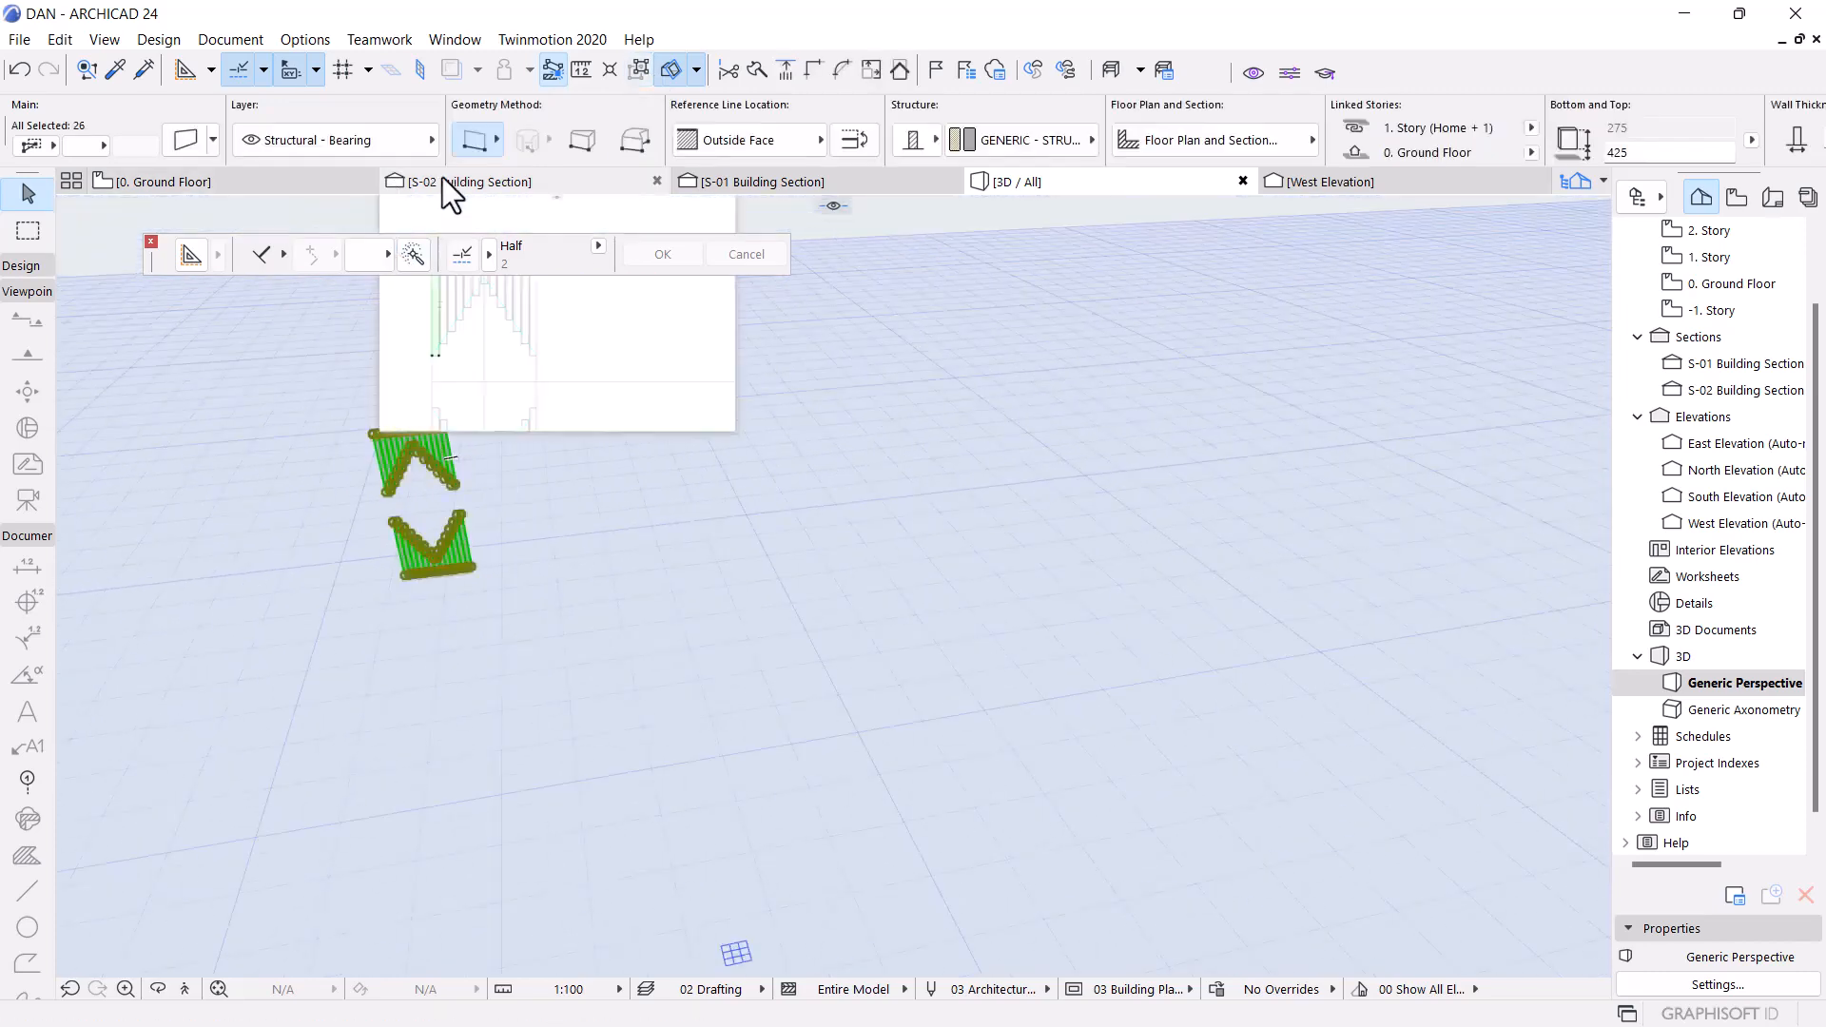
click(442, 177)
scroll(373, 409, down, 2)
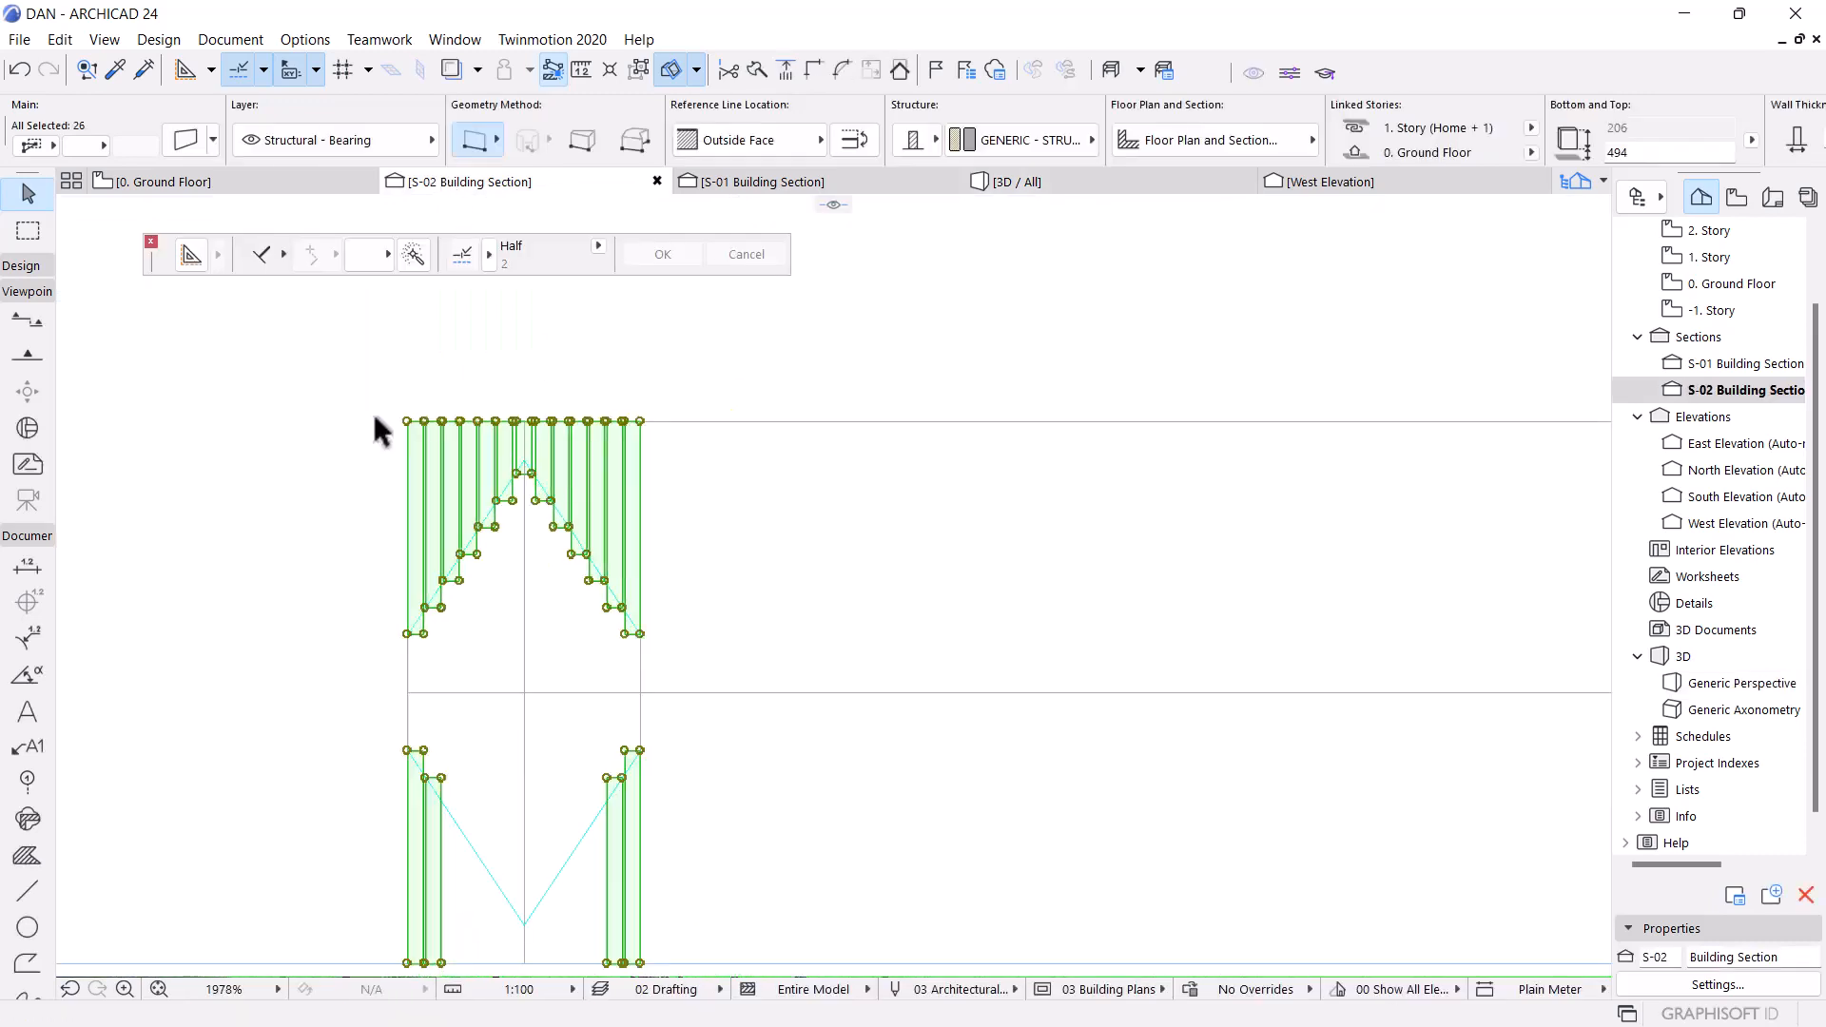
scroll(374, 417, down, 4)
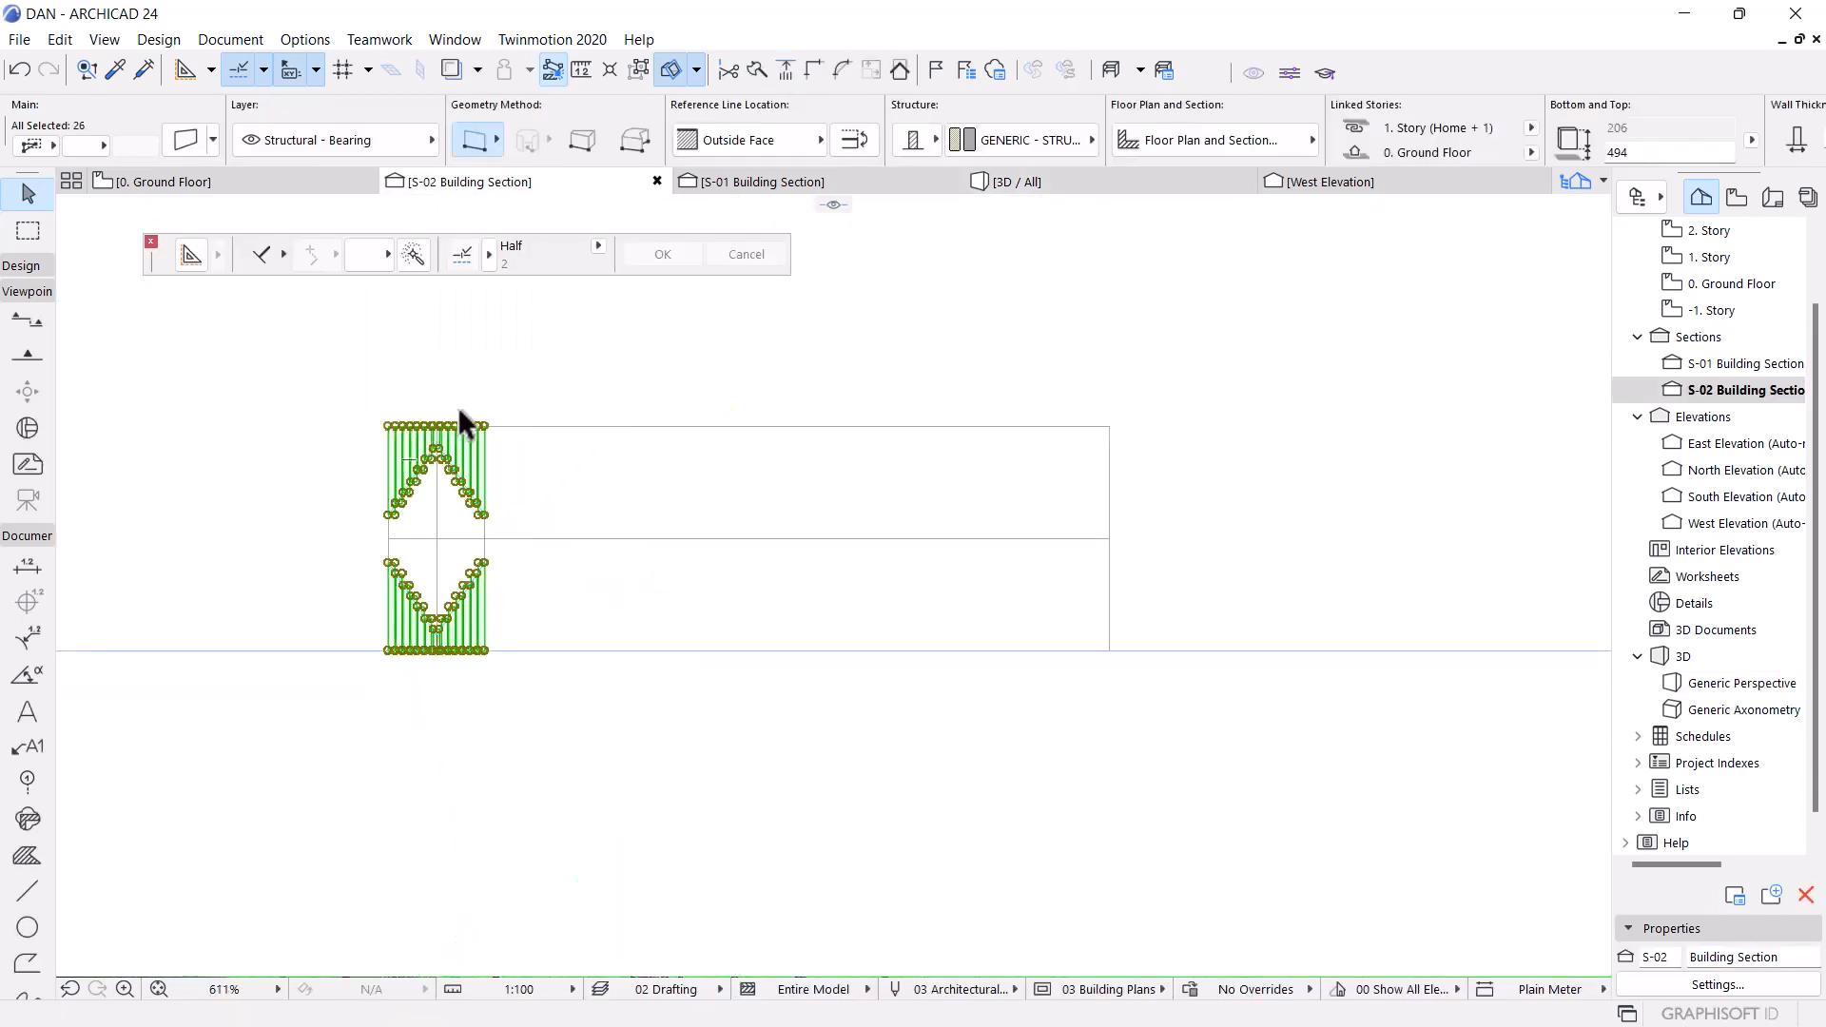
key(ctrl+alt+m)
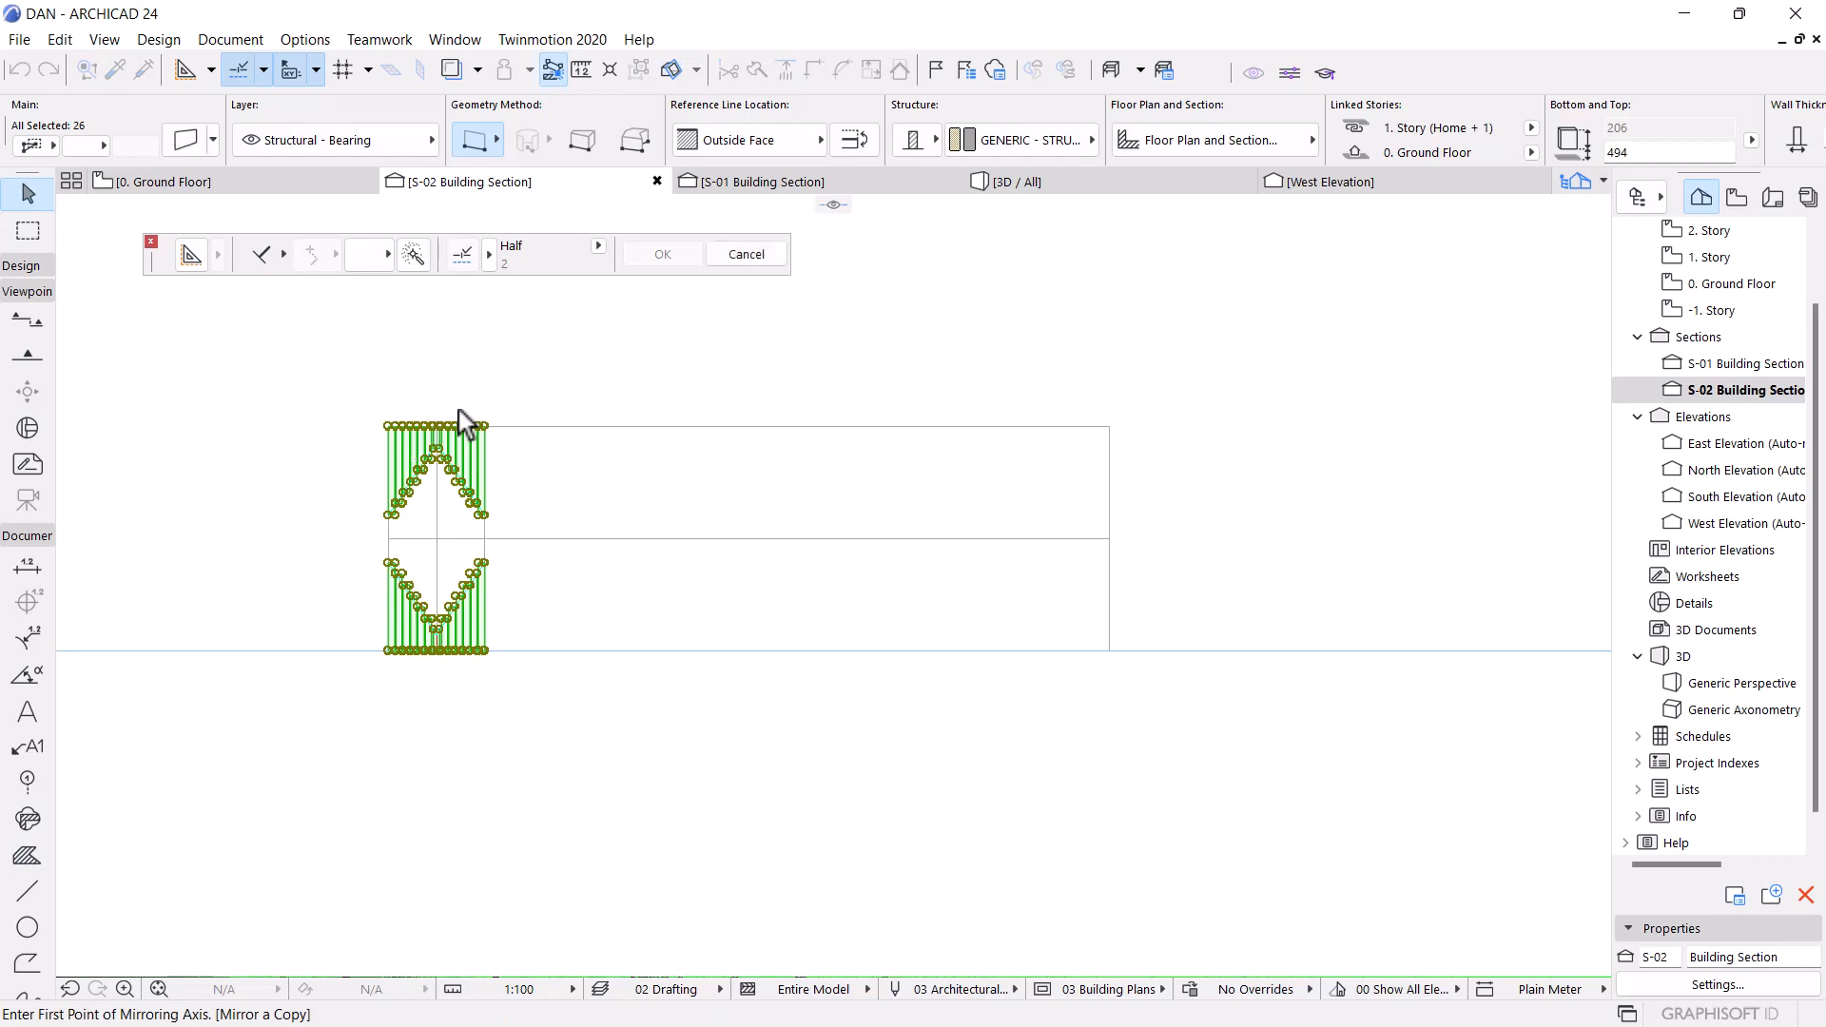
scroll(461, 423, up, 5)
click(514, 392)
click(515, 467)
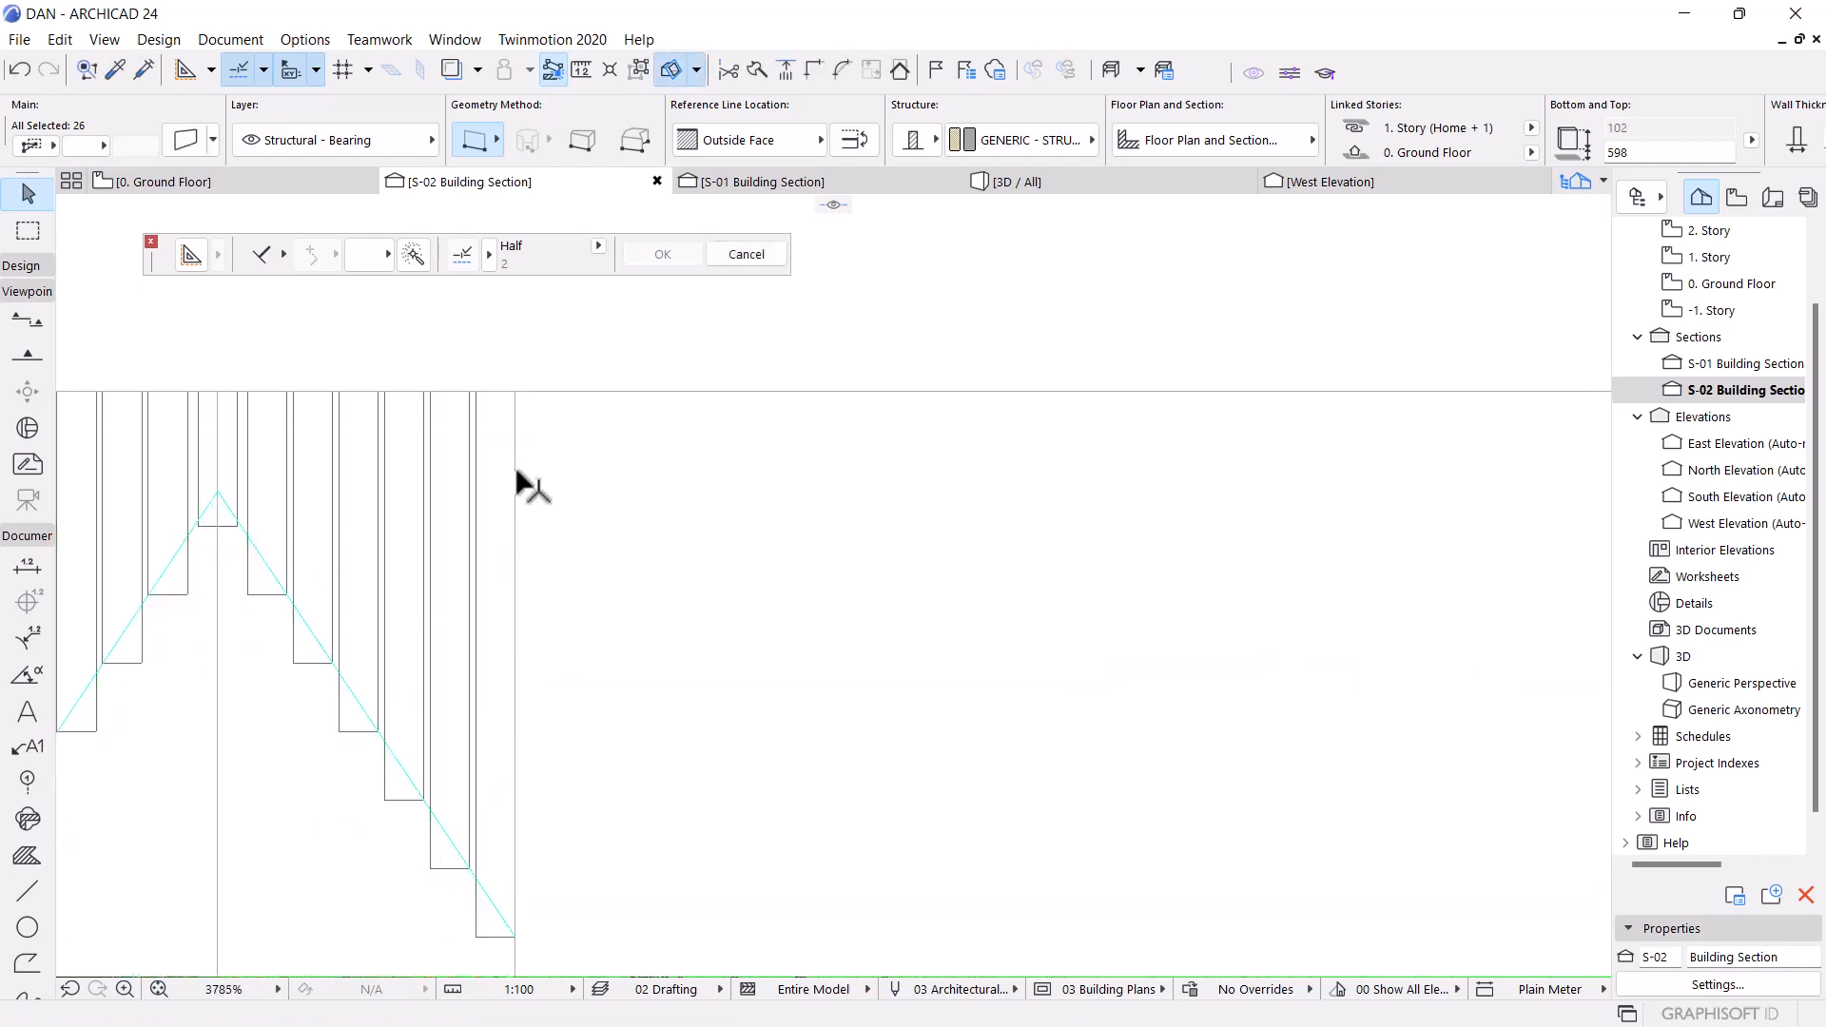
scroll(502, 395, down, 5)
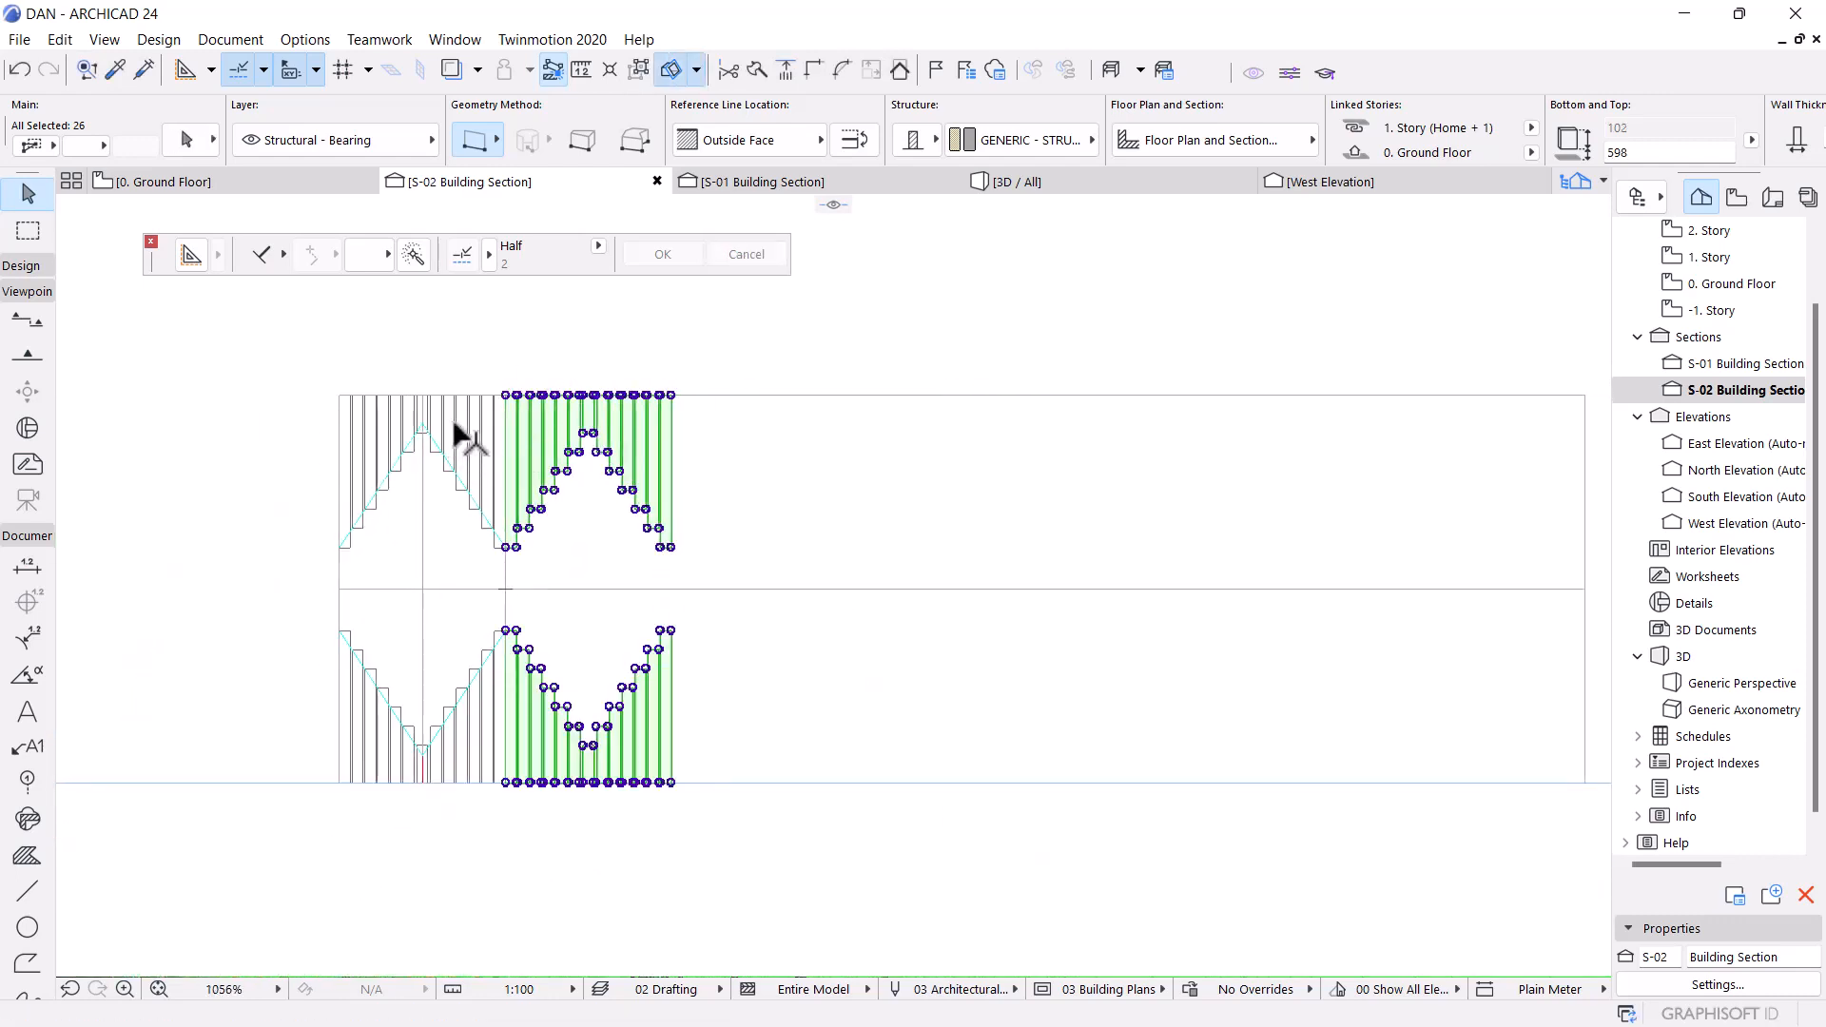
Select both strip groups and mirror a copy of them about the second group's right edge
key(ctrl+a)
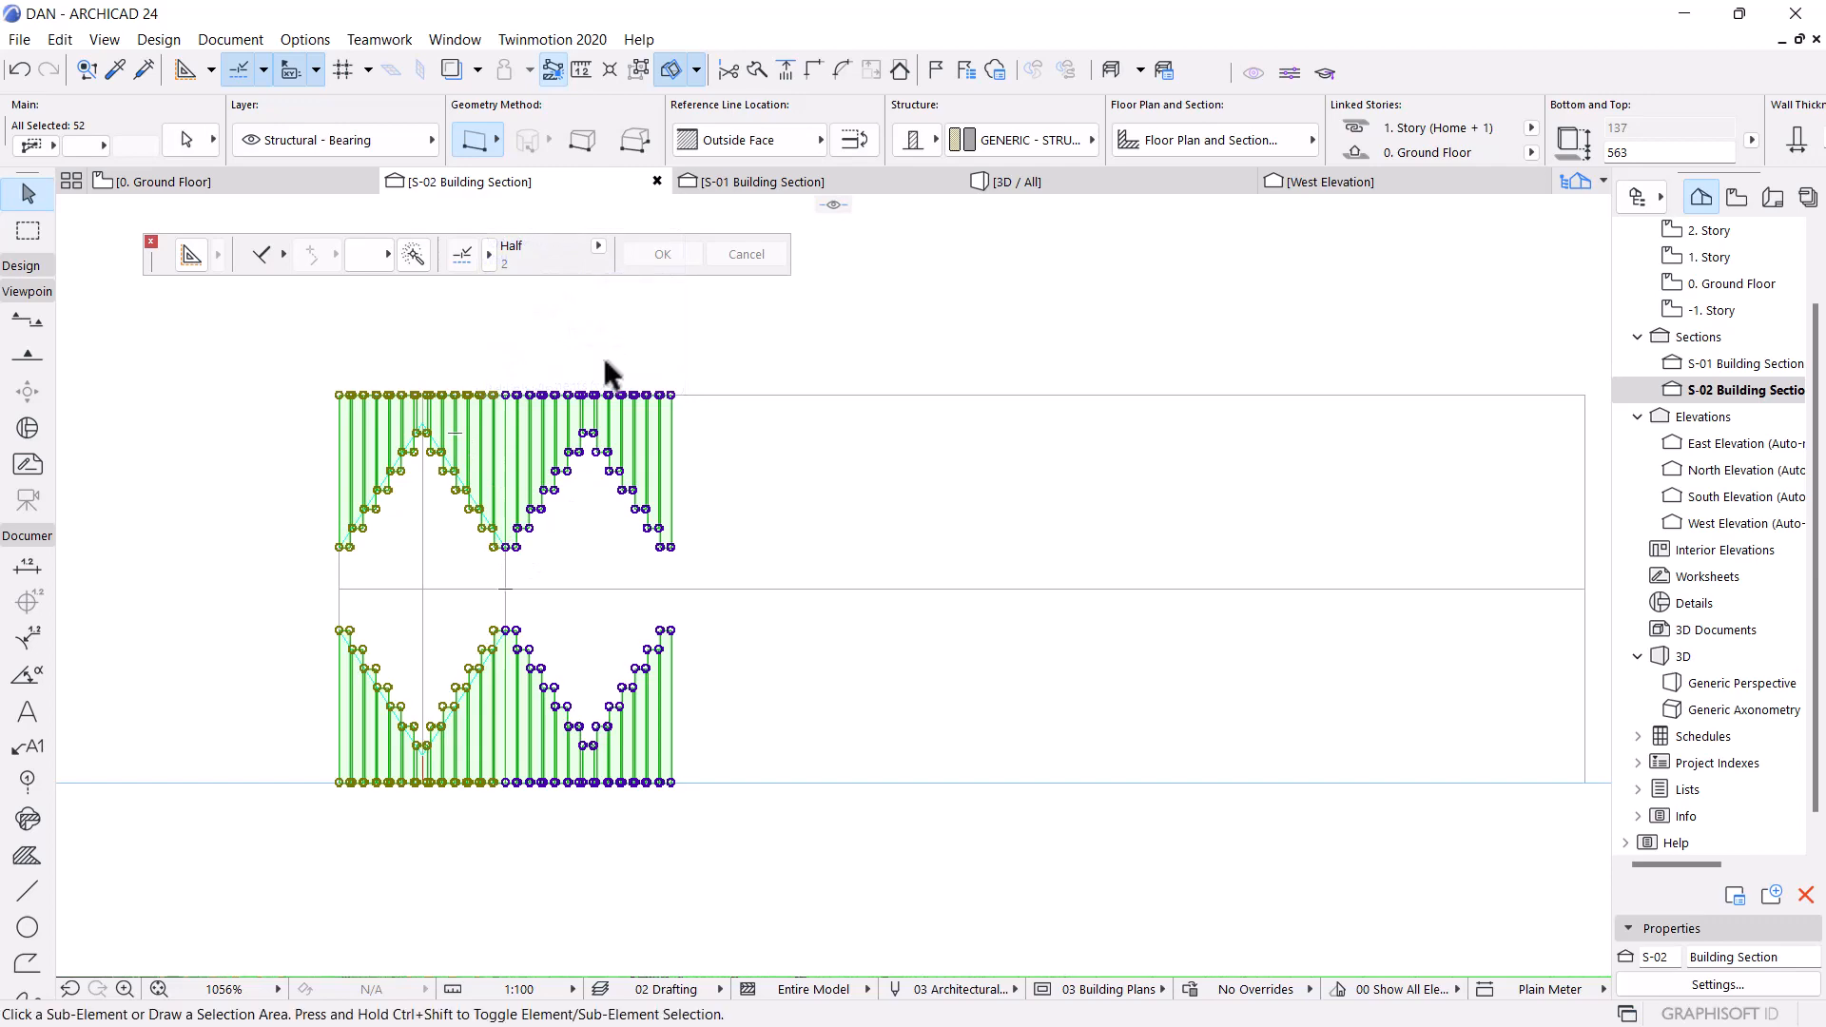
key(ctrl+alt+m)
scroll(649, 451, up, 3)
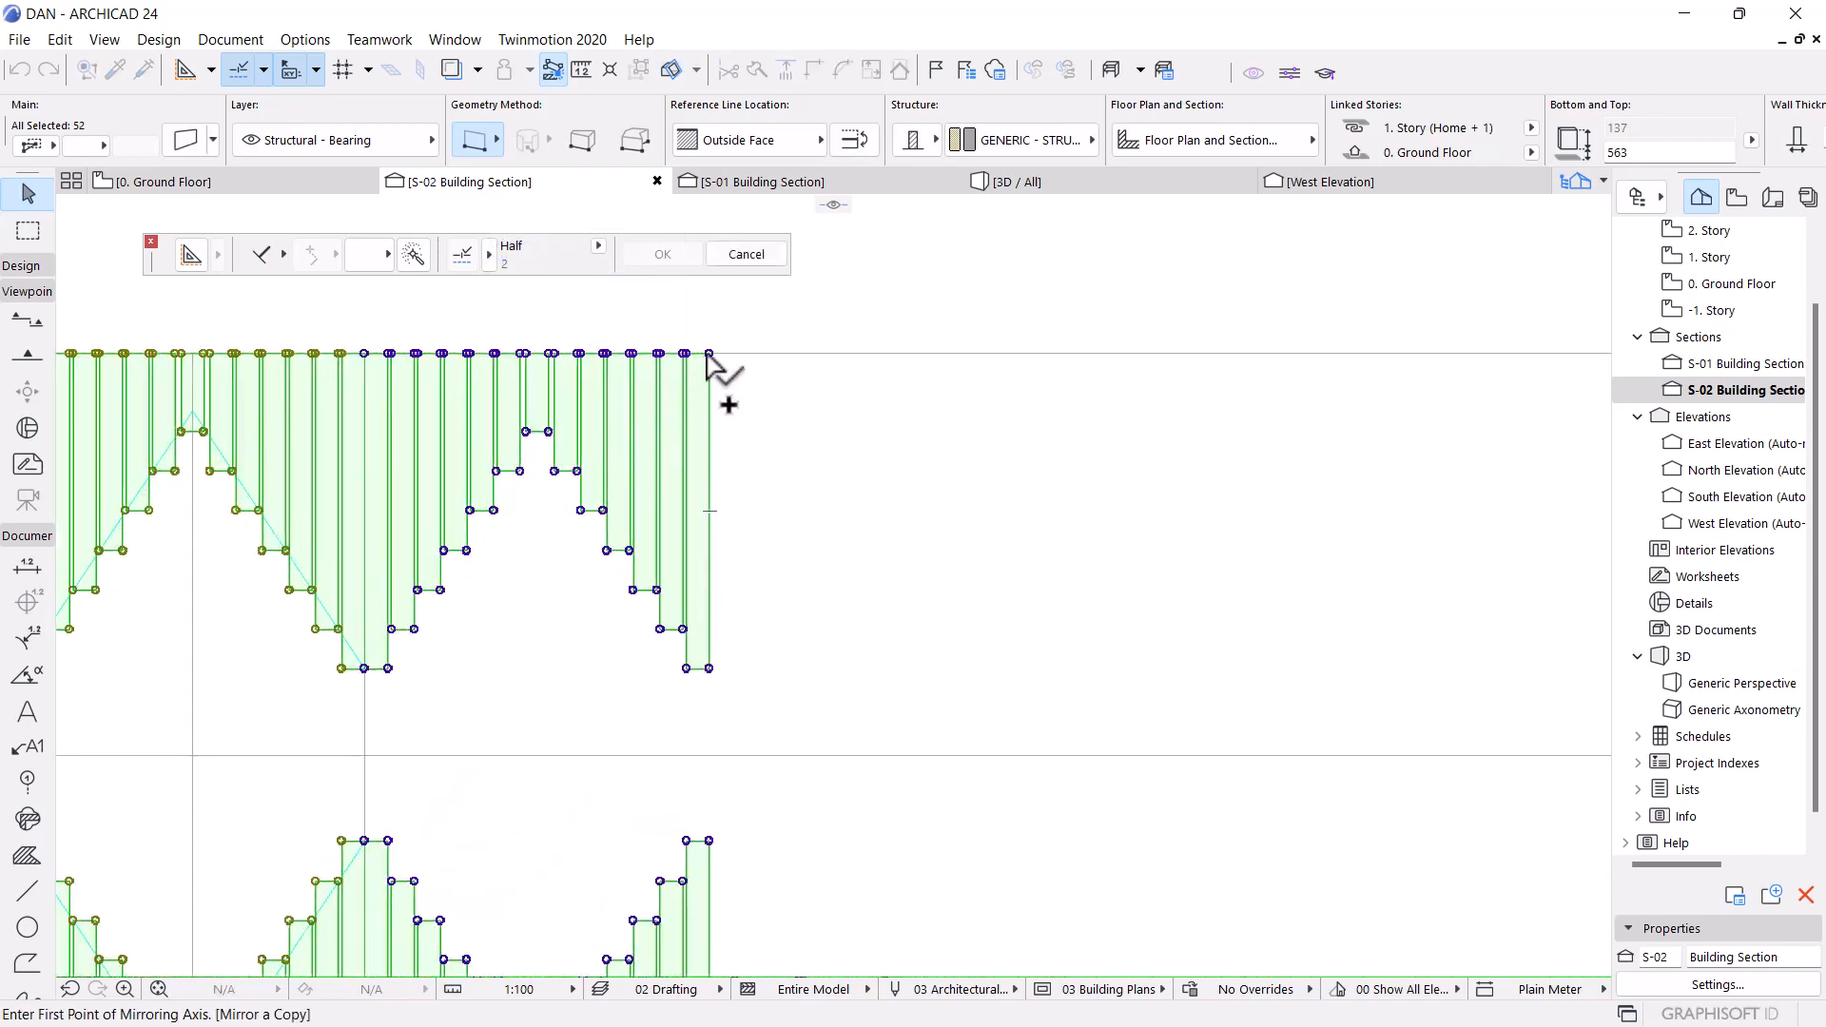
click(710, 354)
click(710, 398)
scroll(665, 442, down, 5)
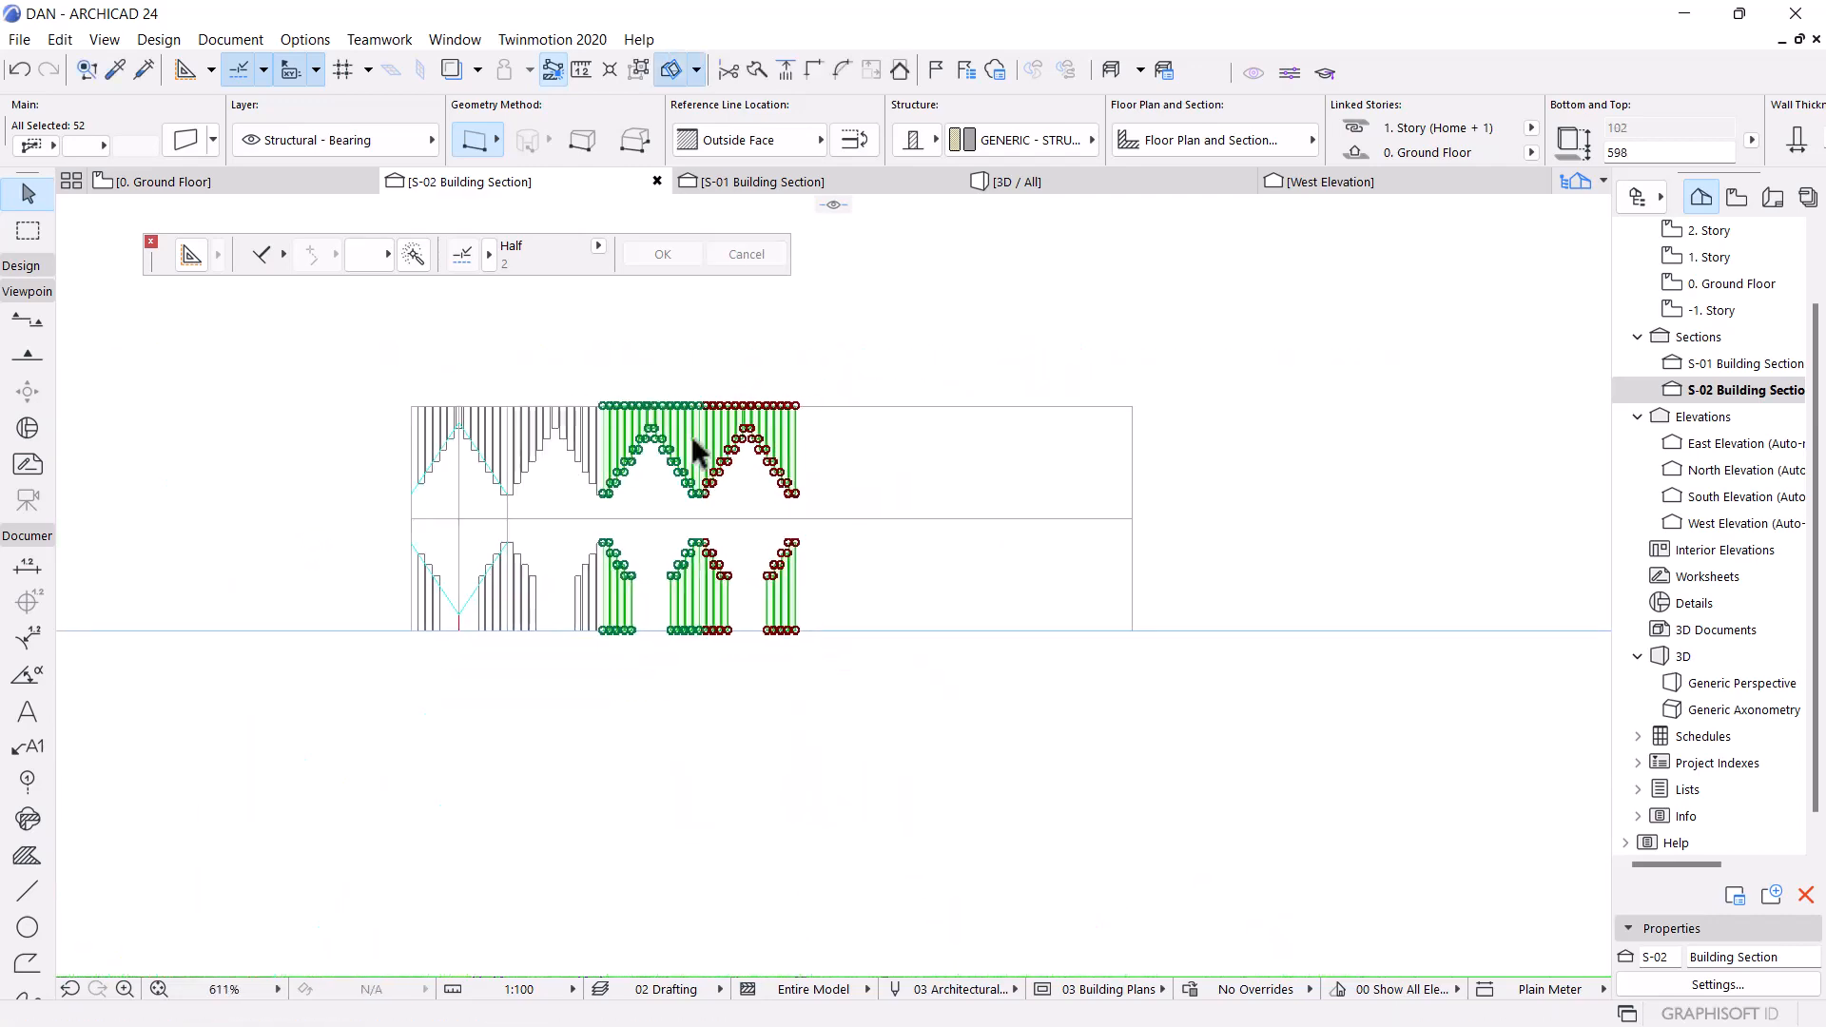
Mirror a copy of the two newest strip groups about the right edge of the four-group row
key(ctrl+shift+m)
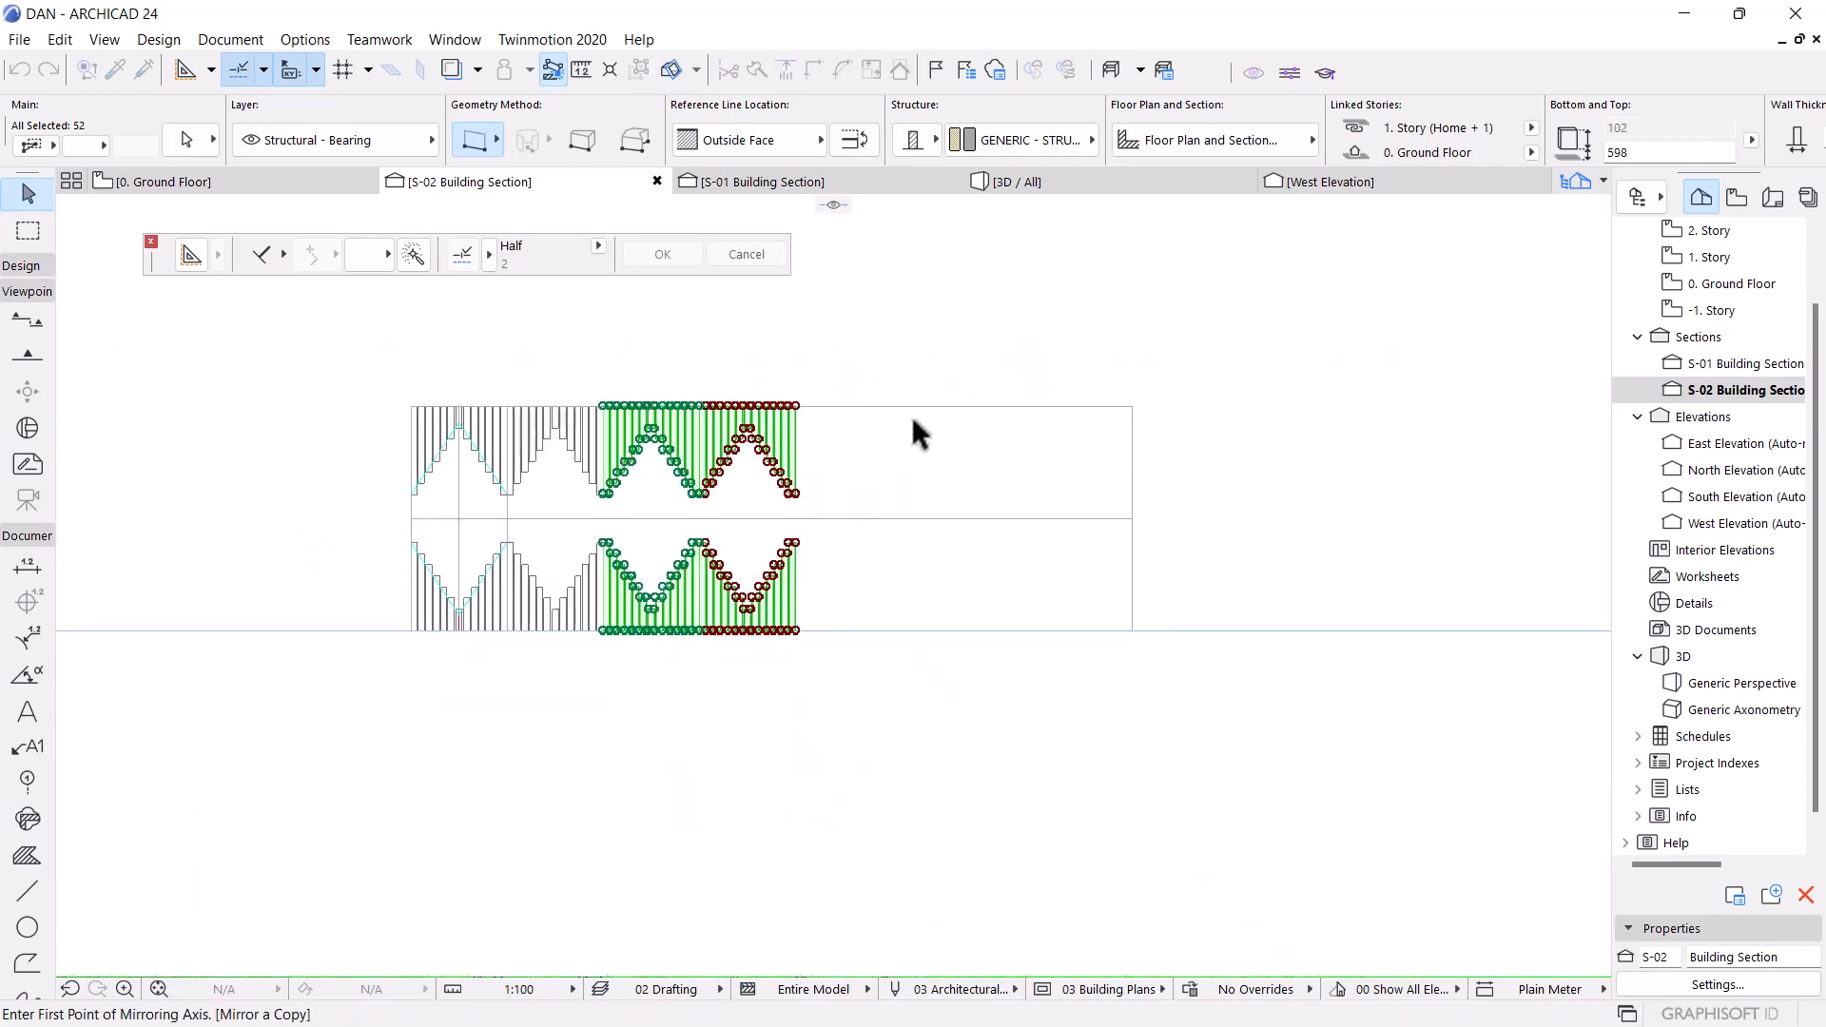
scroll(903, 455, up, 2)
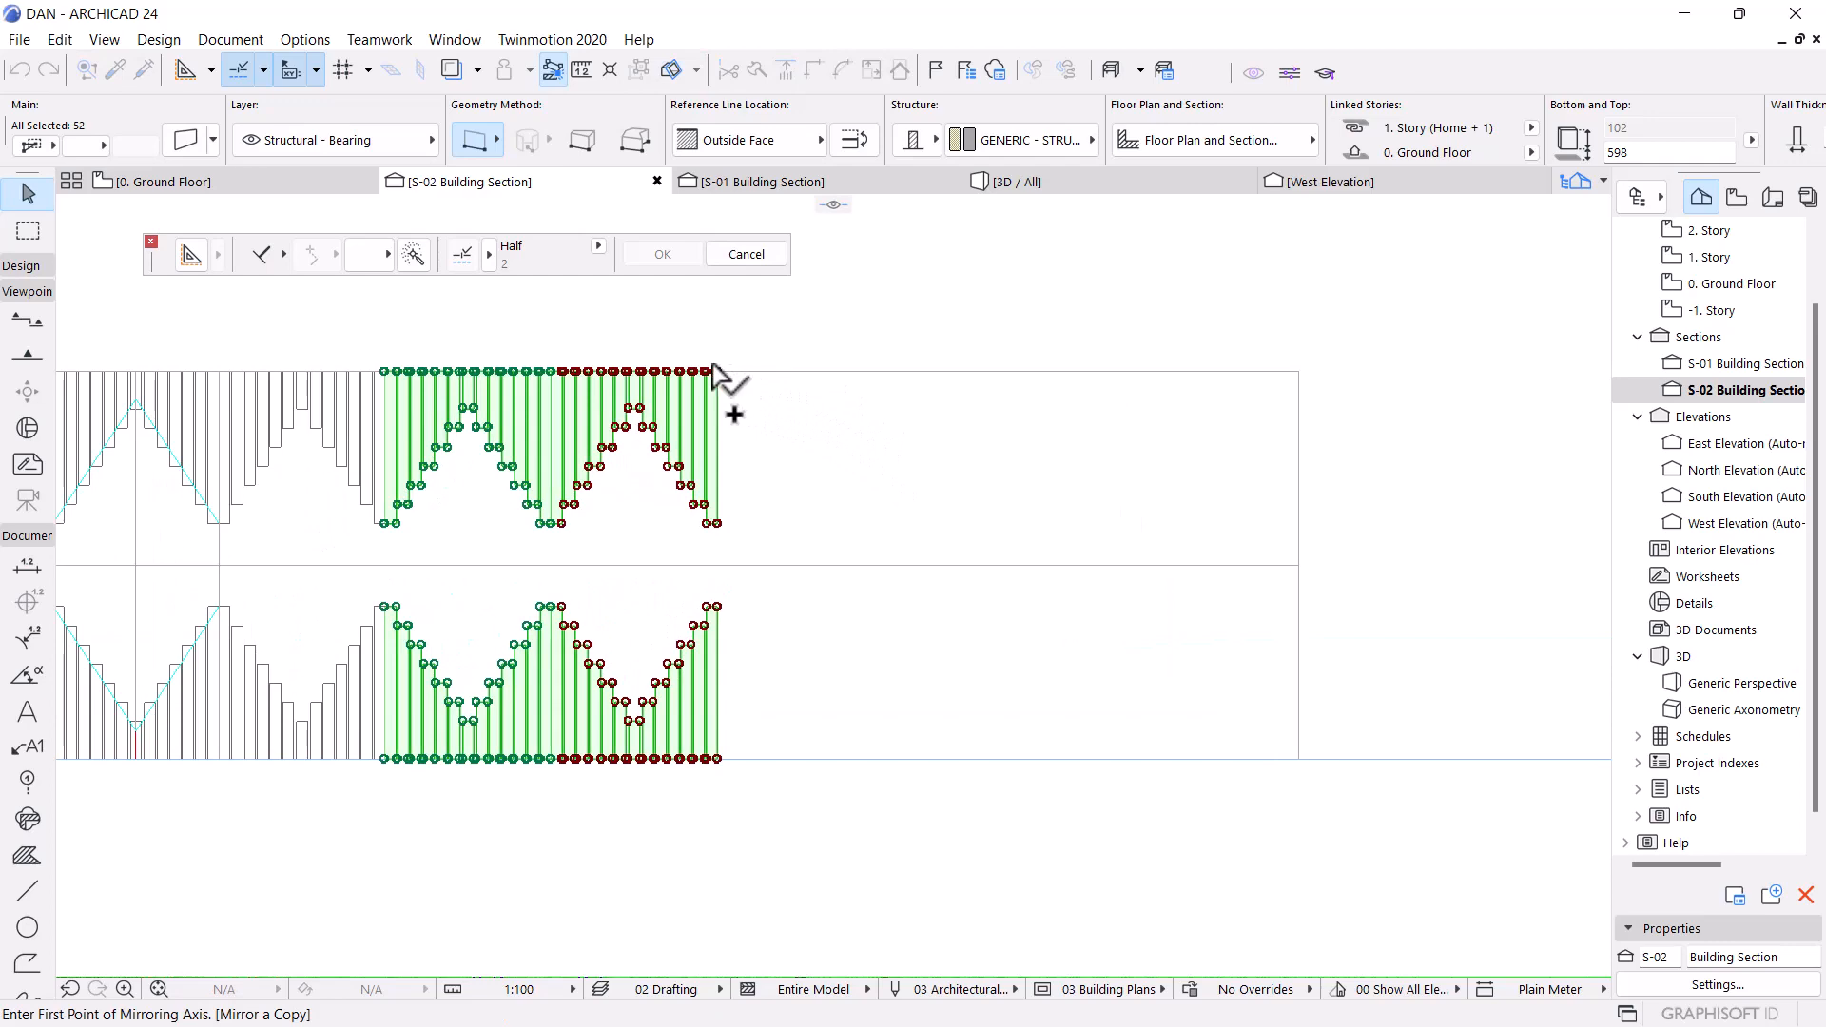
click(719, 372)
click(719, 391)
scroll(722, 418, down, 2)
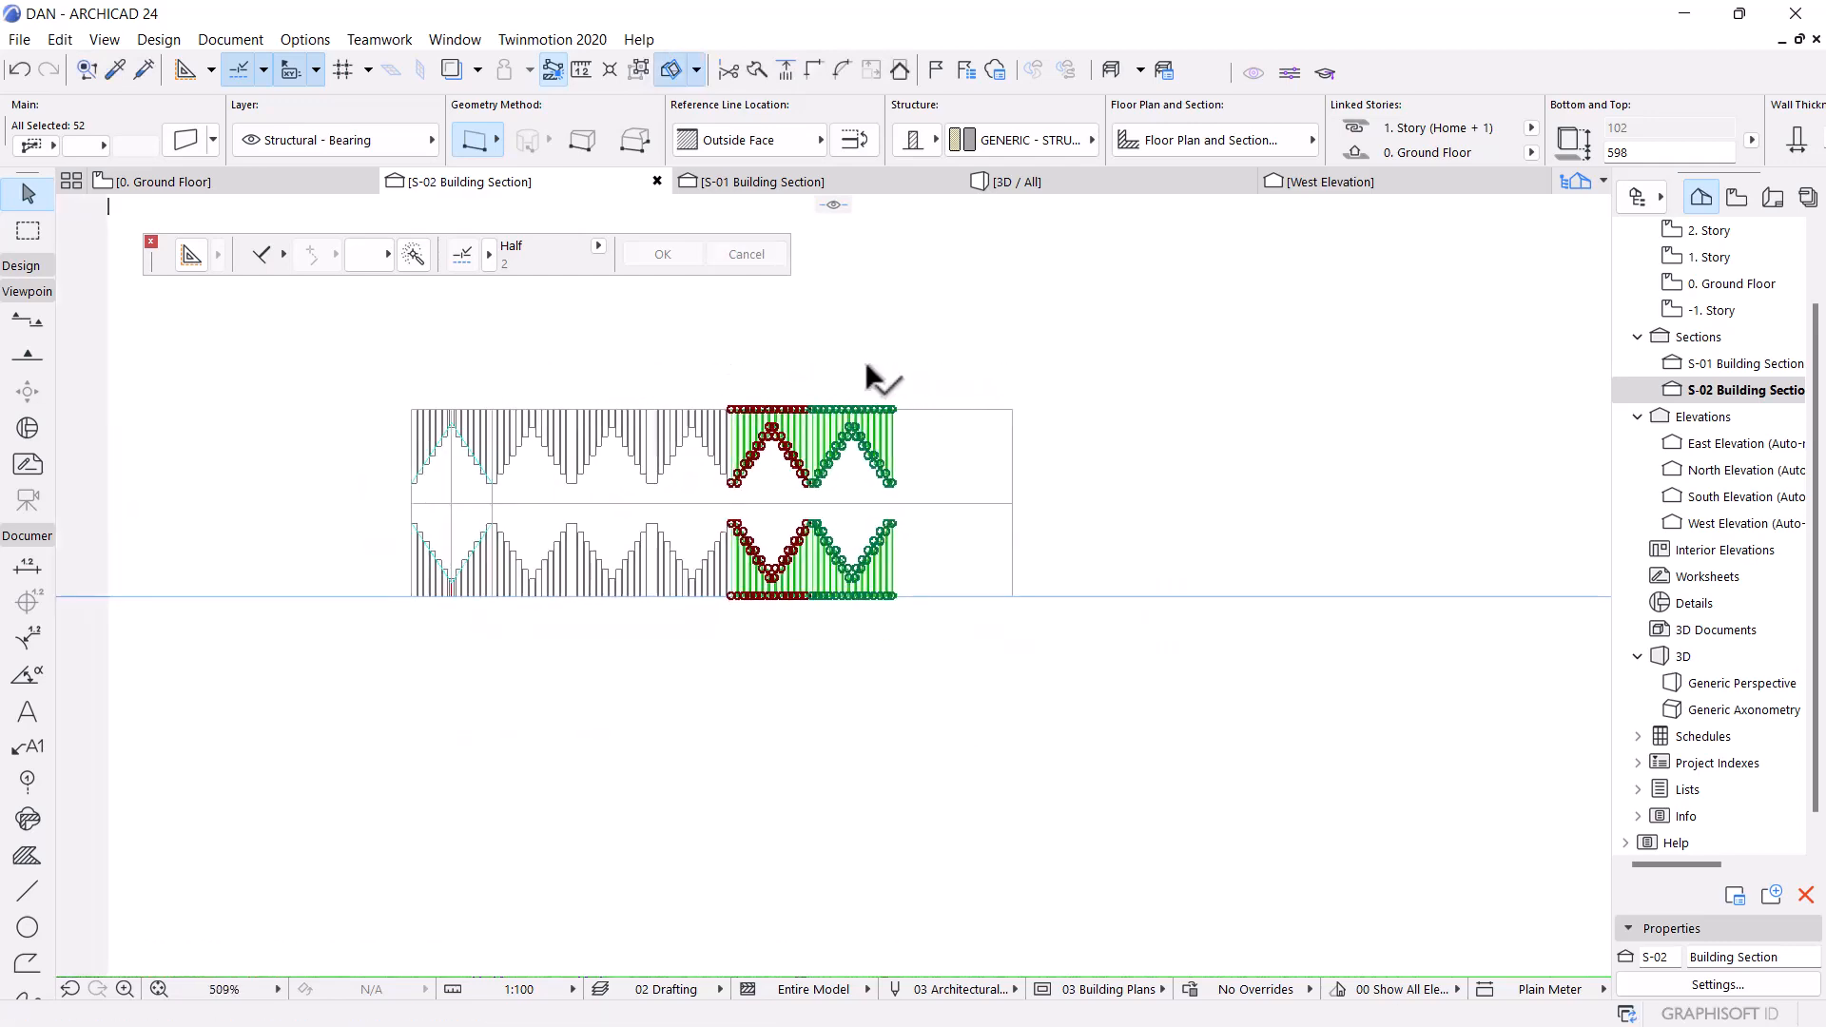
Mirror a copy of the last two strip groups about the six-group row's right edge, extending past the frame, and clear the selection
key(ctrl+shift+m)
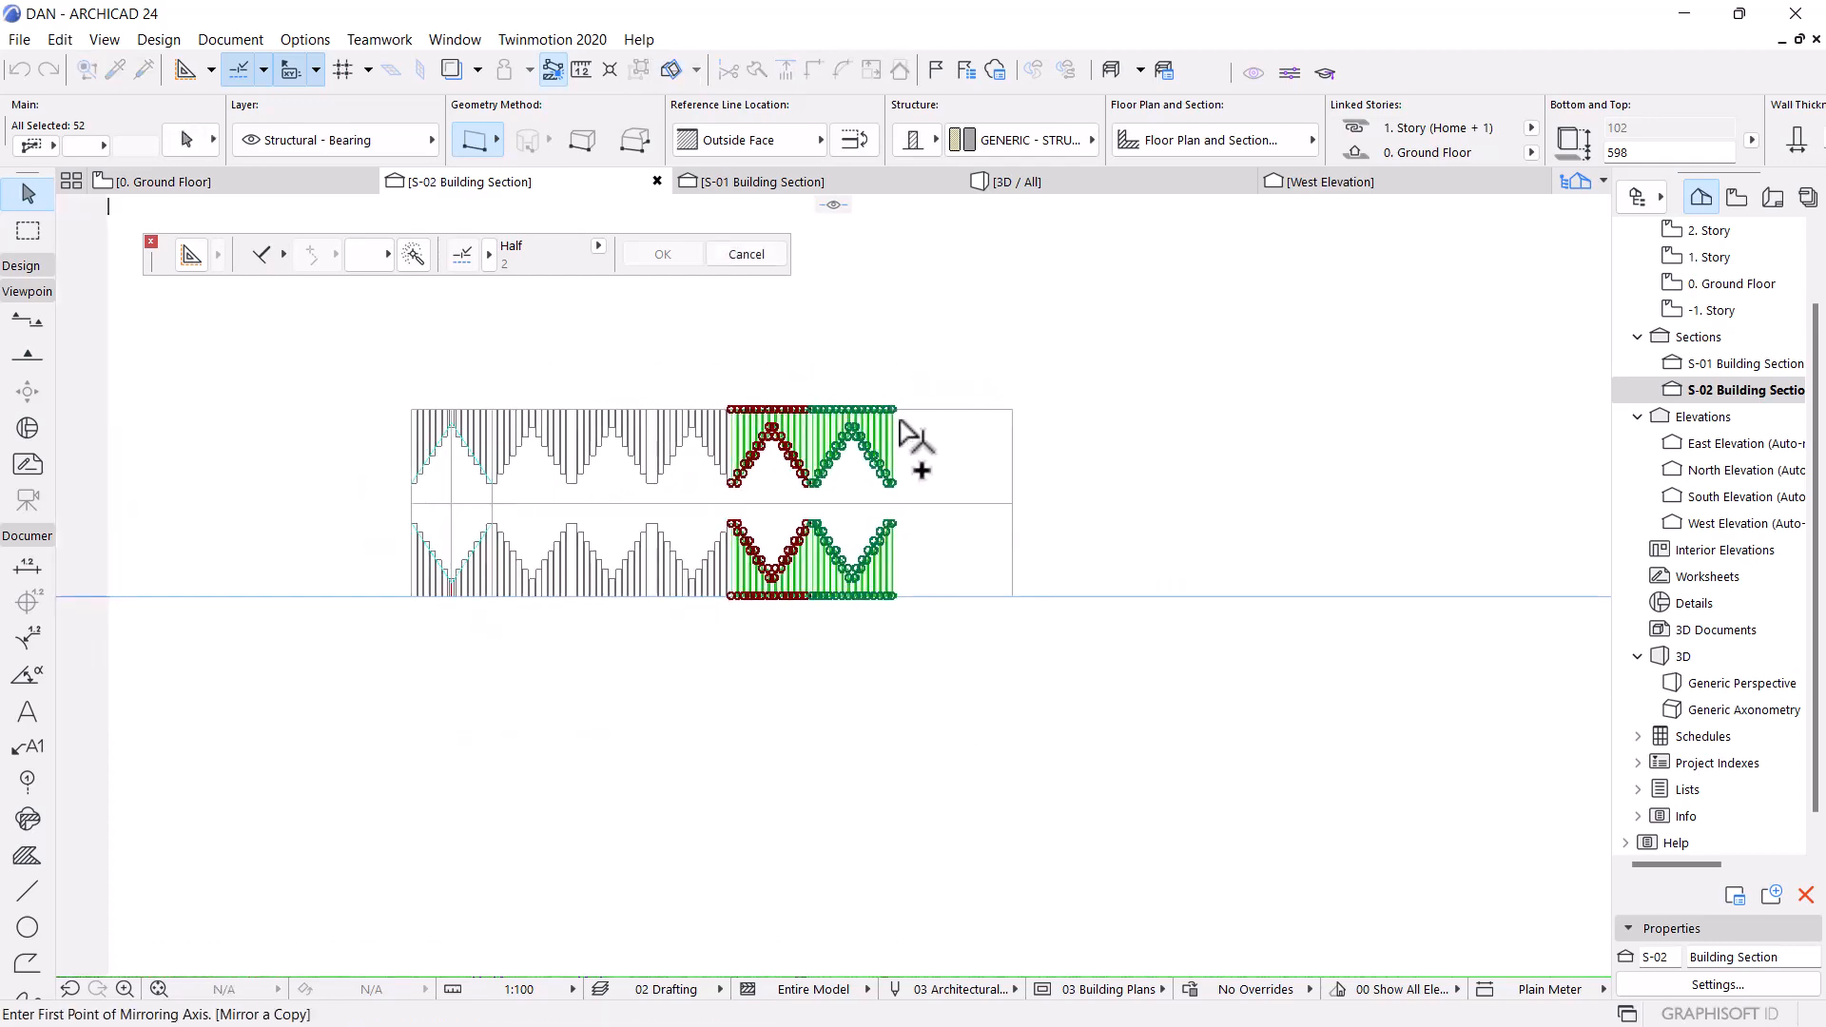
scroll(906, 435, up, 2)
click(879, 390)
click(884, 427)
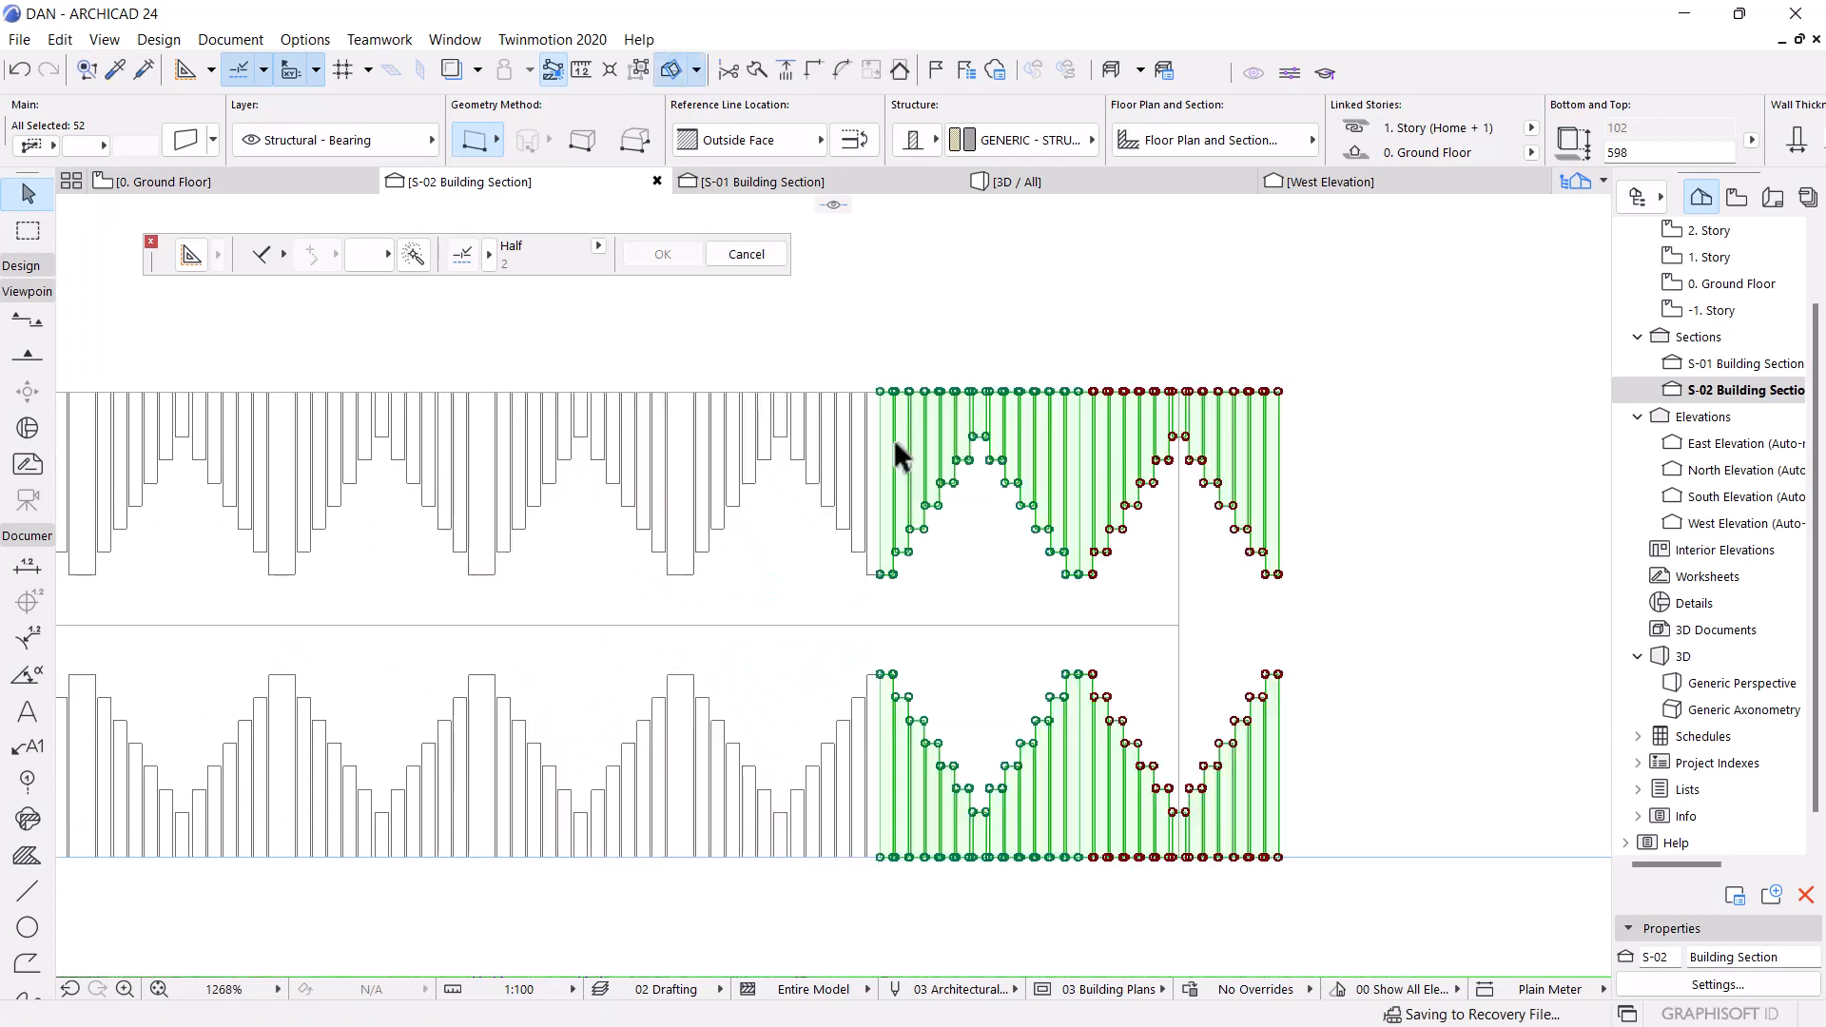
scroll(893, 437, down, 4)
click(992, 356)
scroll(1020, 506, up, 1)
scroll(1045, 538, up, 1)
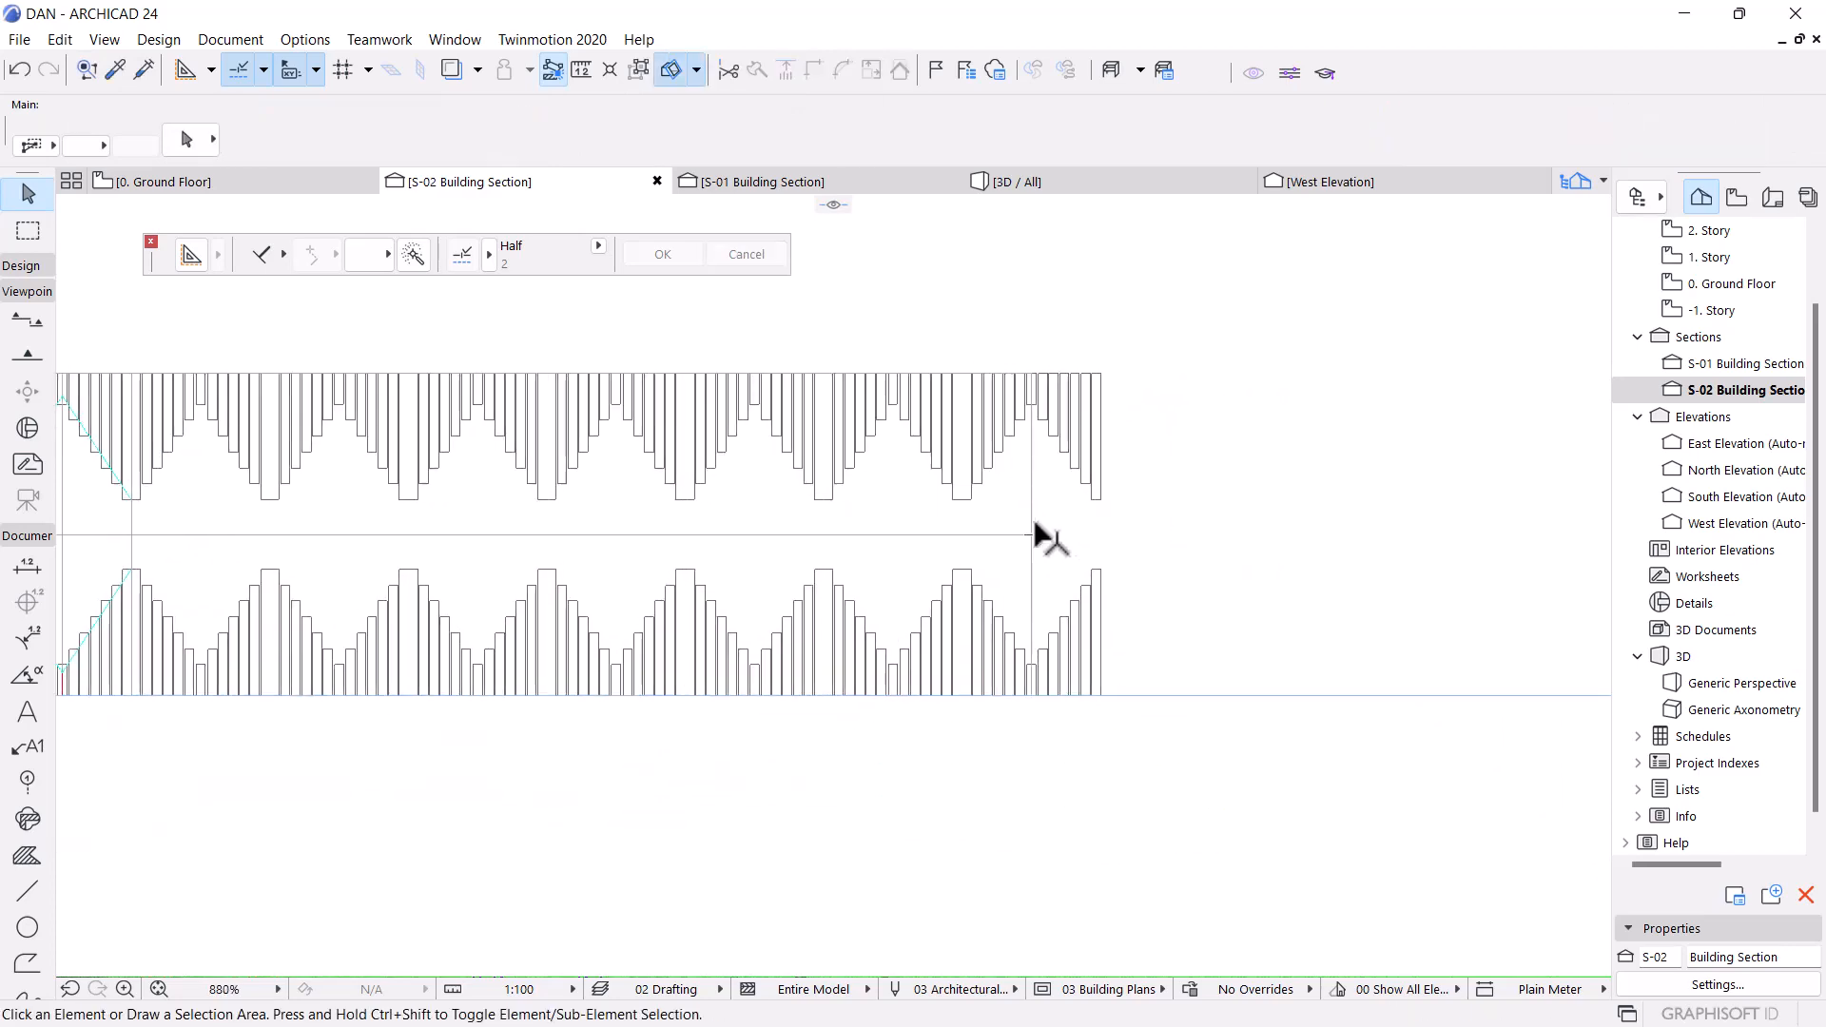
scroll(989, 529, down, 2)
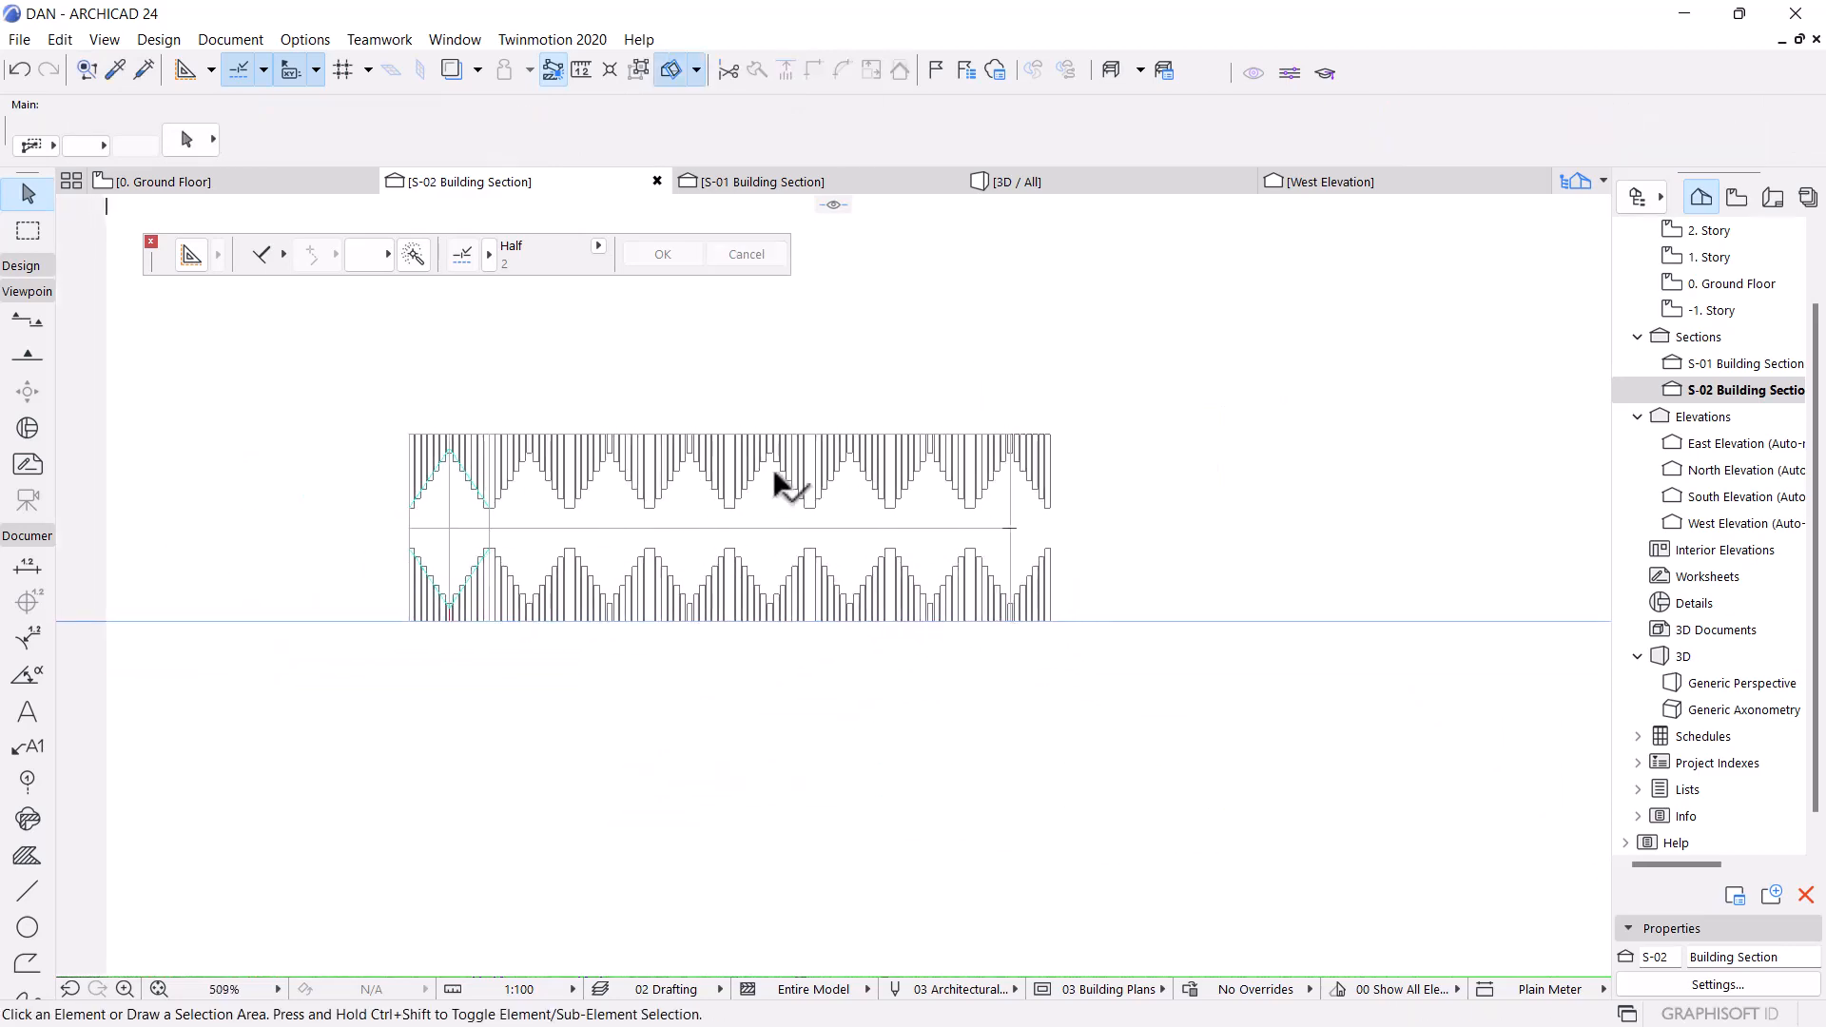
In the ground floor plan, select the entire row of mirrored strip groups and combine them into one group
click(804, 458)
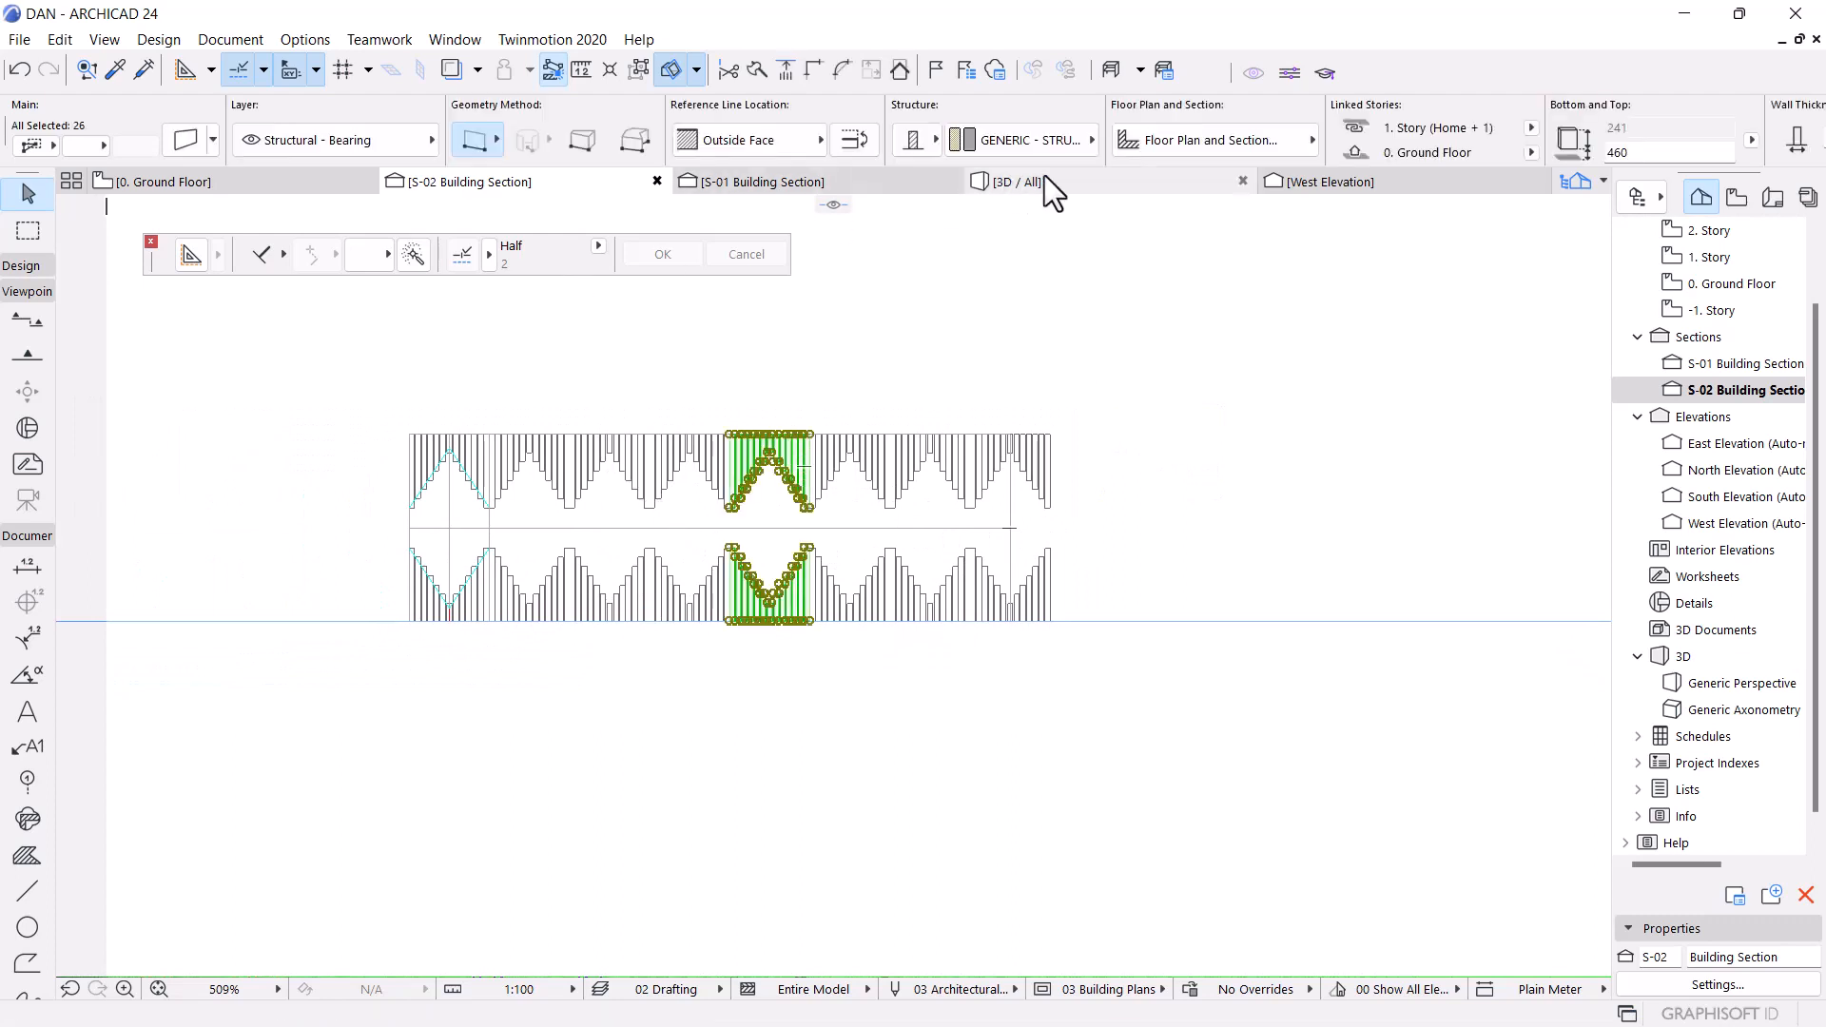
click(231, 185)
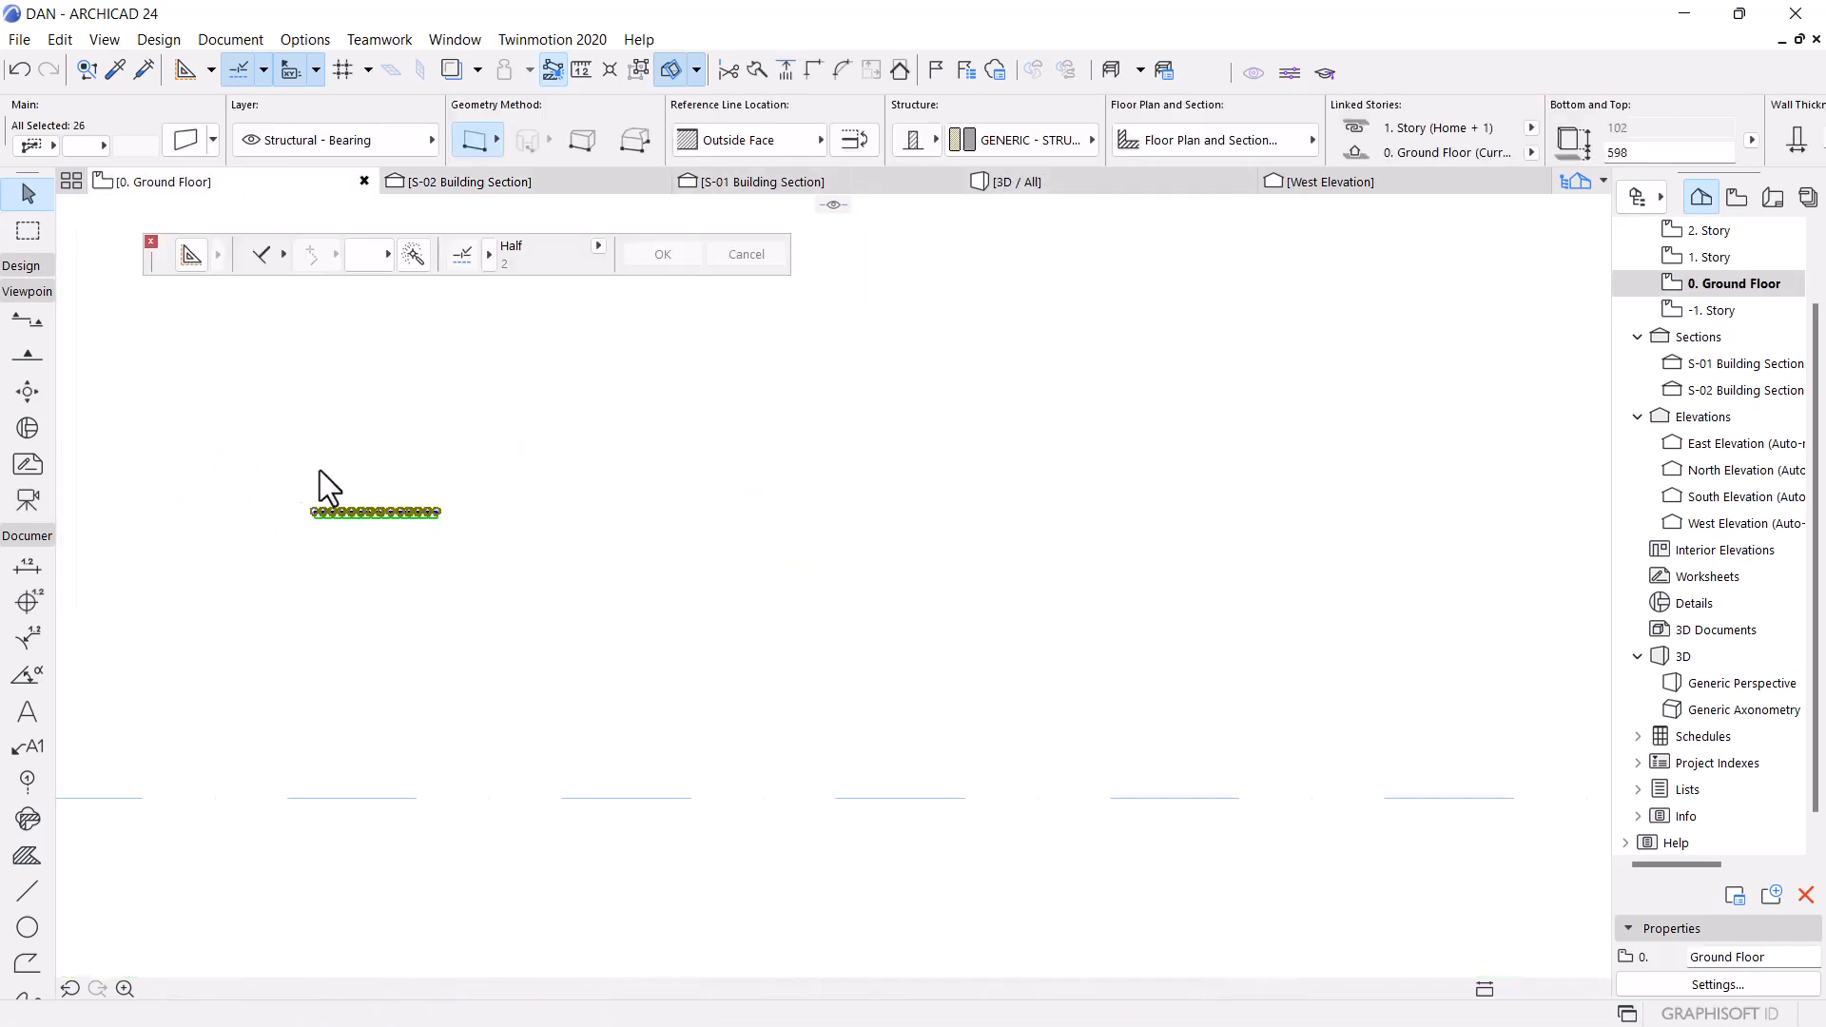
scroll(329, 487, up, 2)
scroll(277, 498, down, 3)
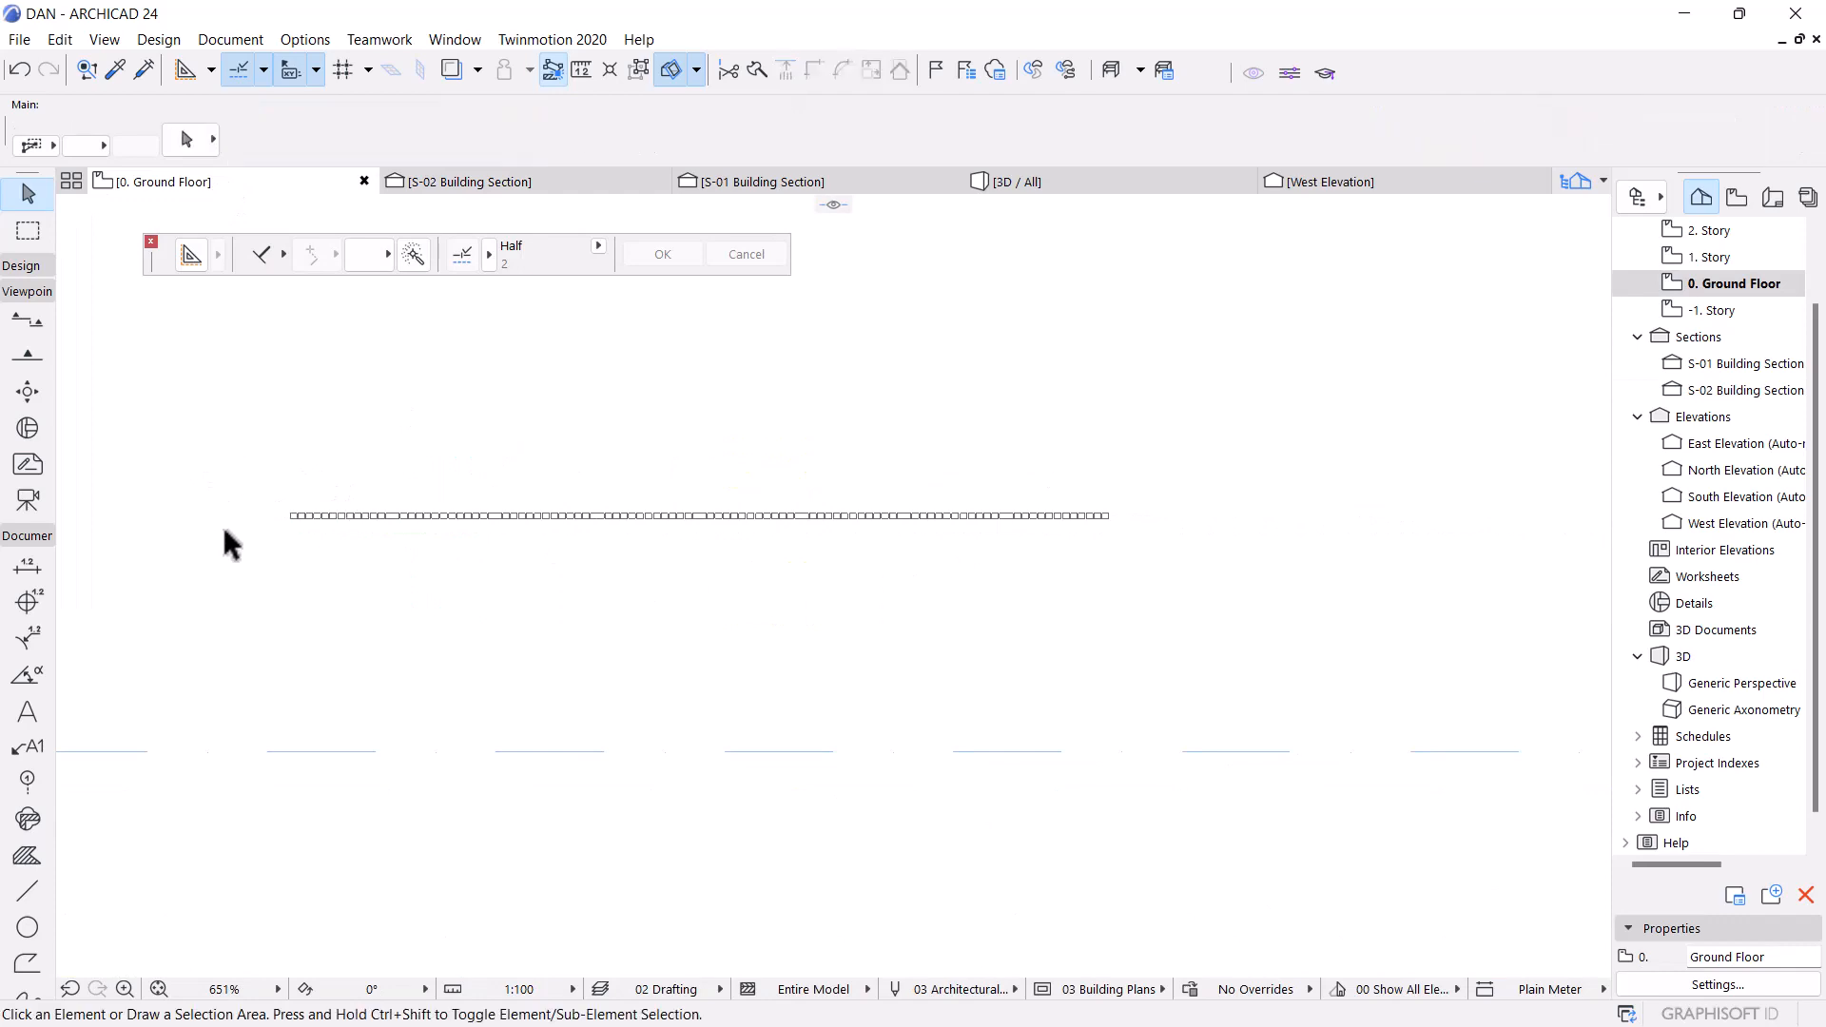
drag(244, 477, 1166, 575)
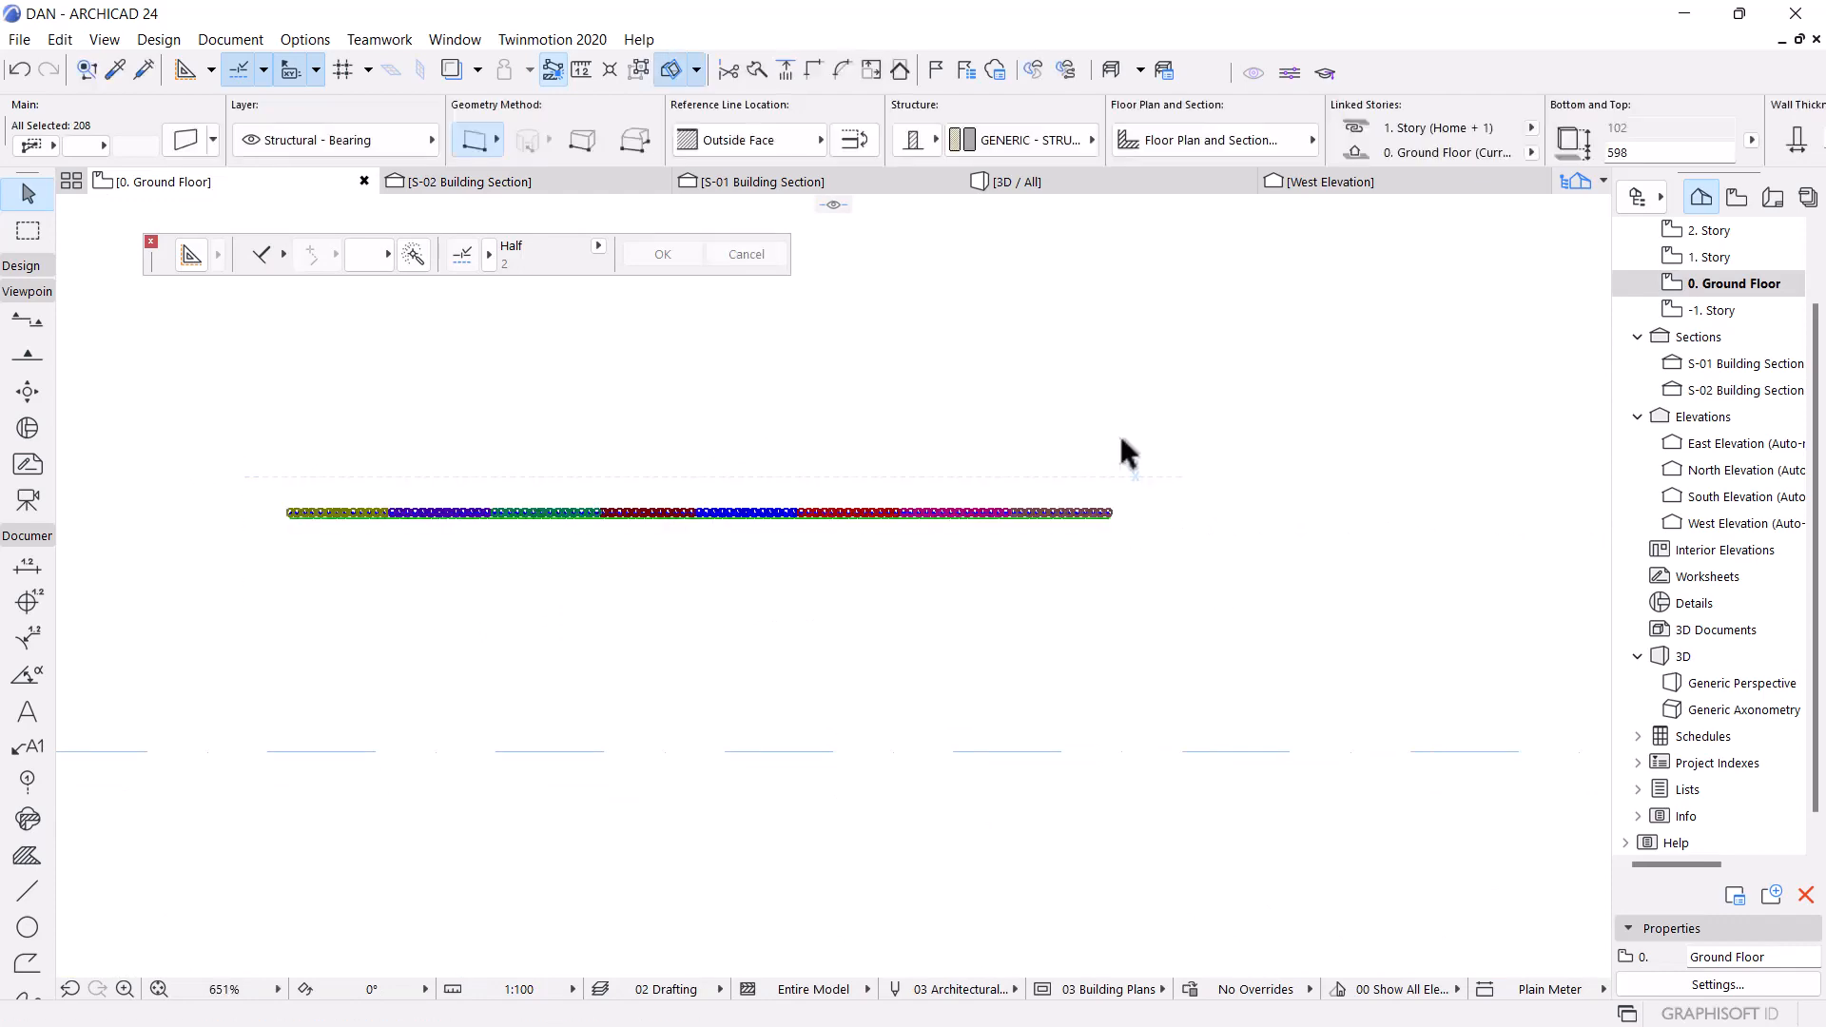
scroll(834, 505, down, 5)
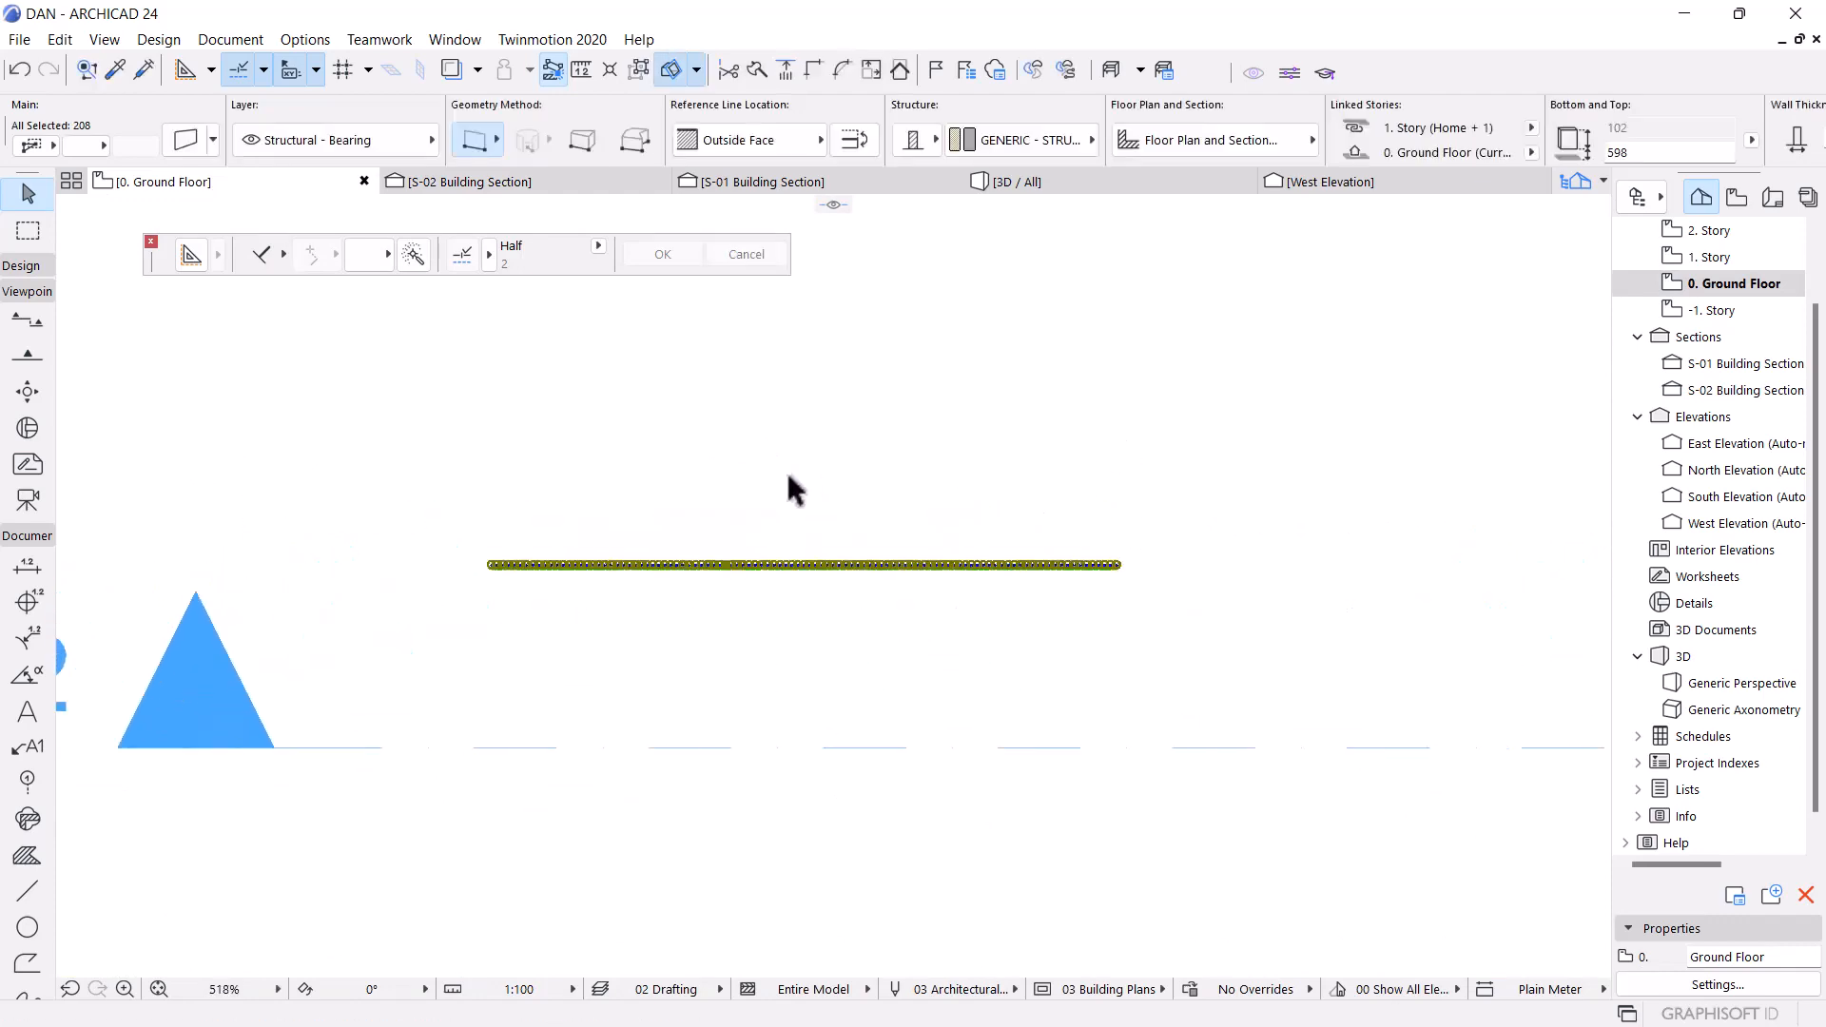
Move the grouped strip row by its upper right corner about 18655 mm into the house, just above the wall beside the bathtub
scroll(634, 514, down, 3)
scroll(438, 448, down, 2)
scroll(865, 620, up, 5)
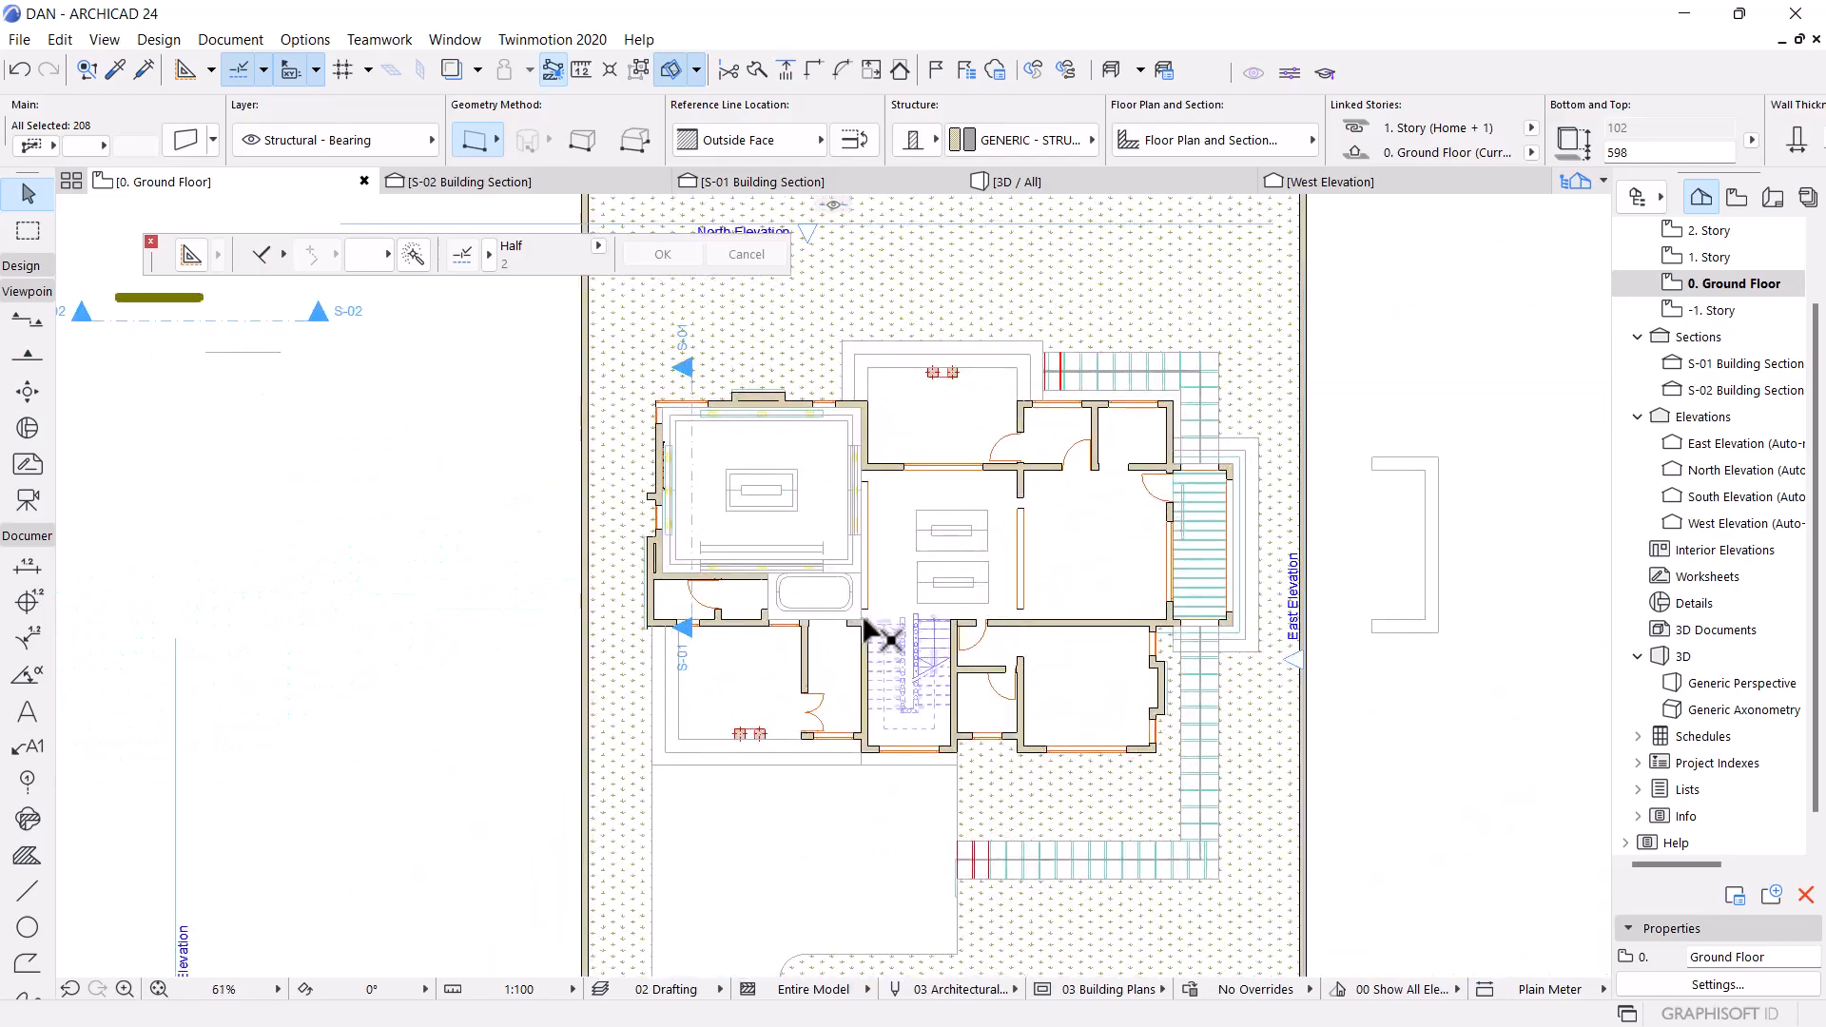
scroll(519, 468, up, 6)
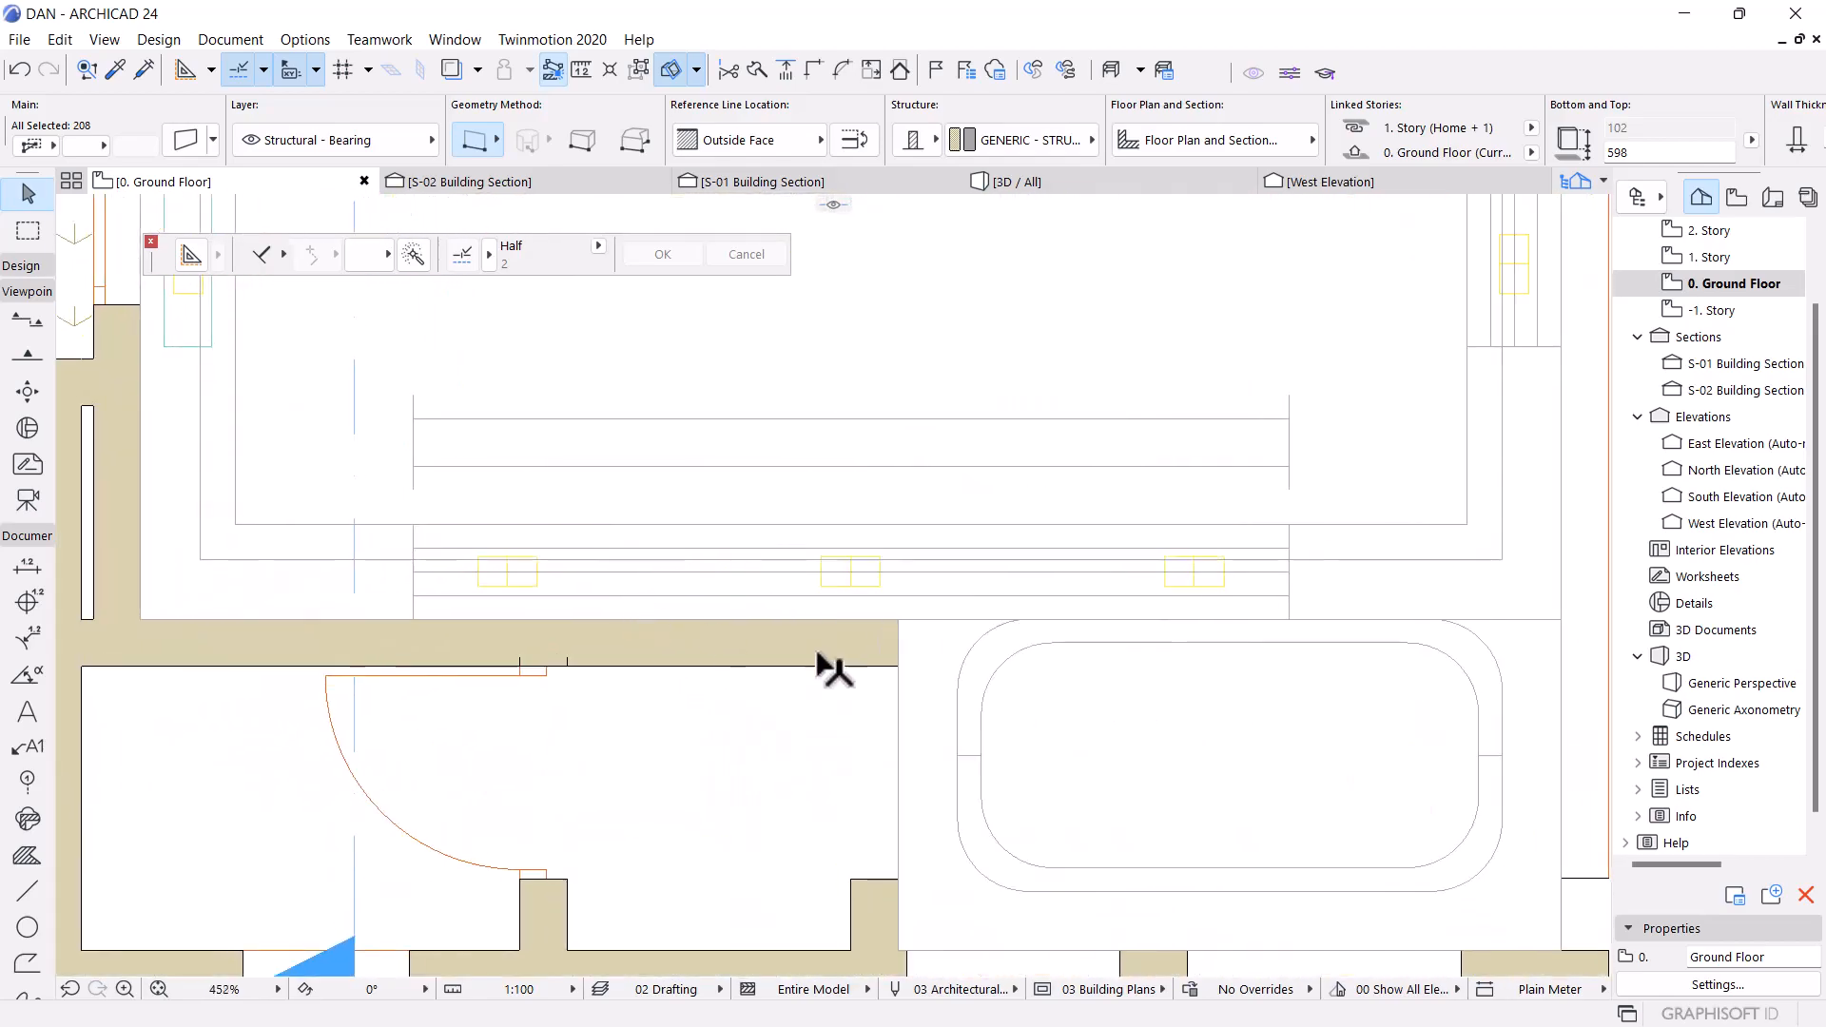
scroll(885, 683, down, 6)
scroll(694, 620, down, 4)
scroll(713, 685, up, 6)
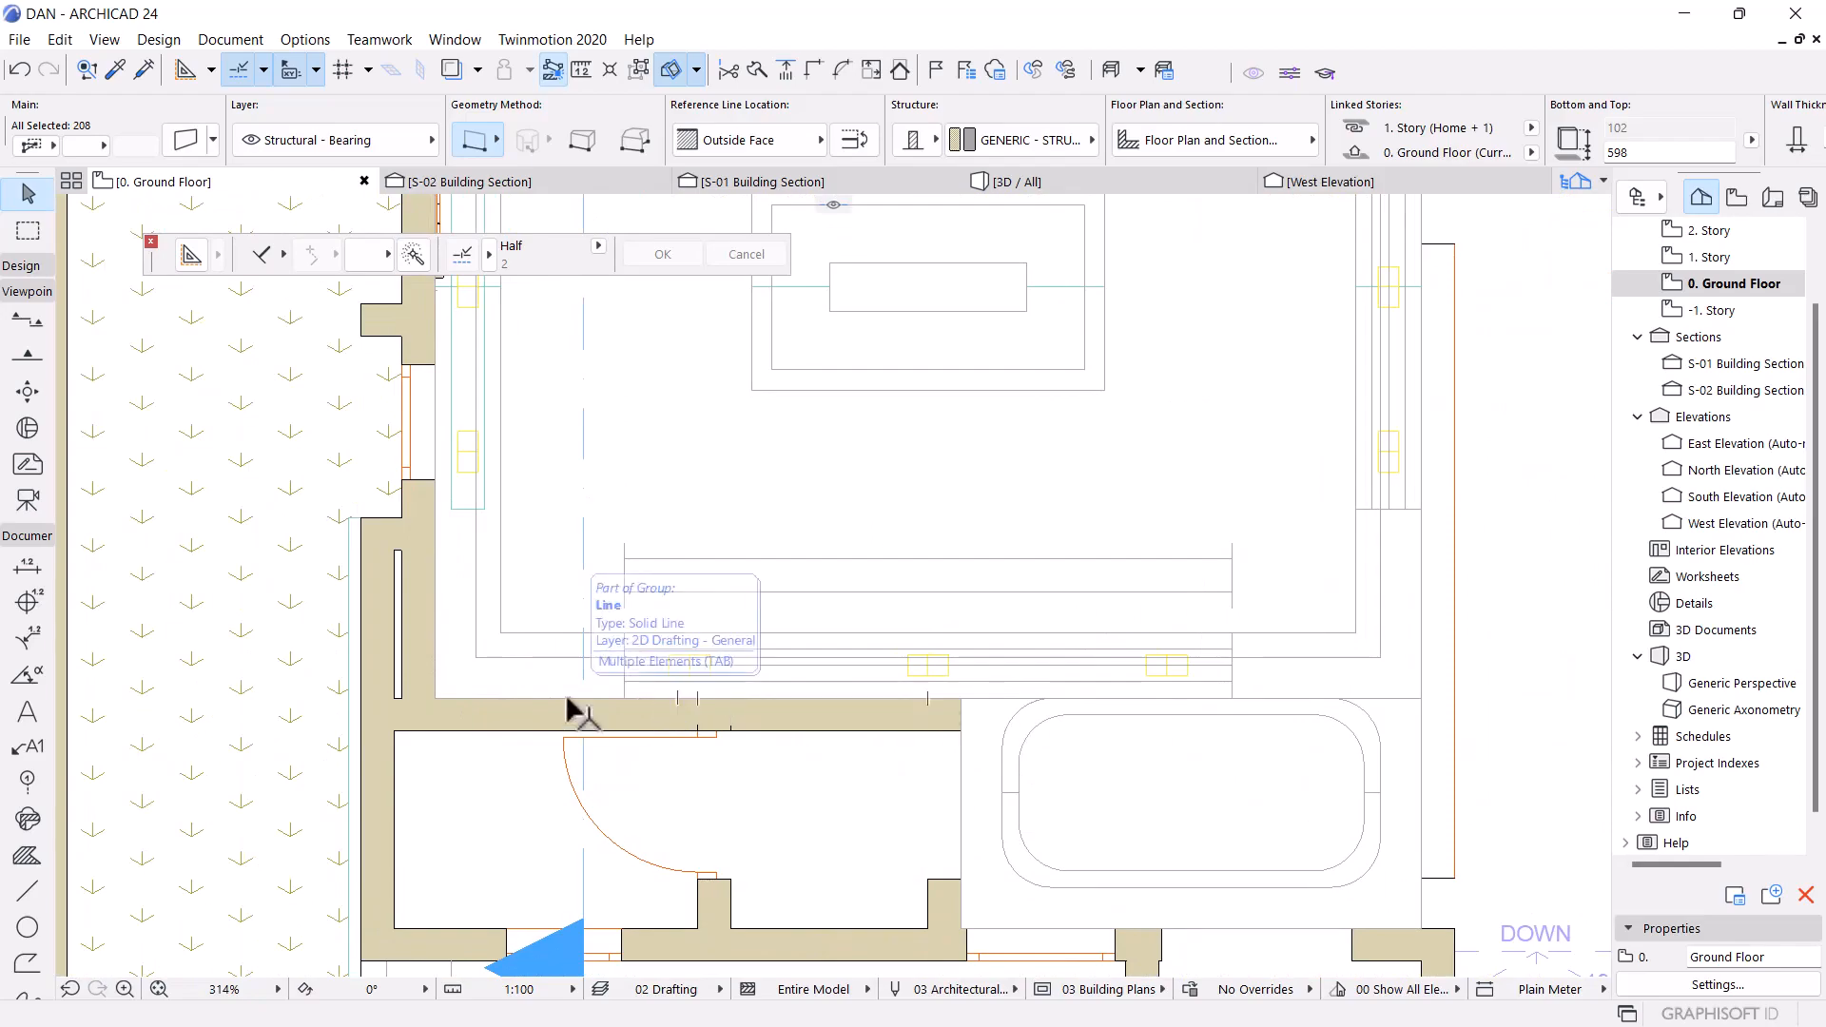
scroll(583, 517, down, 7)
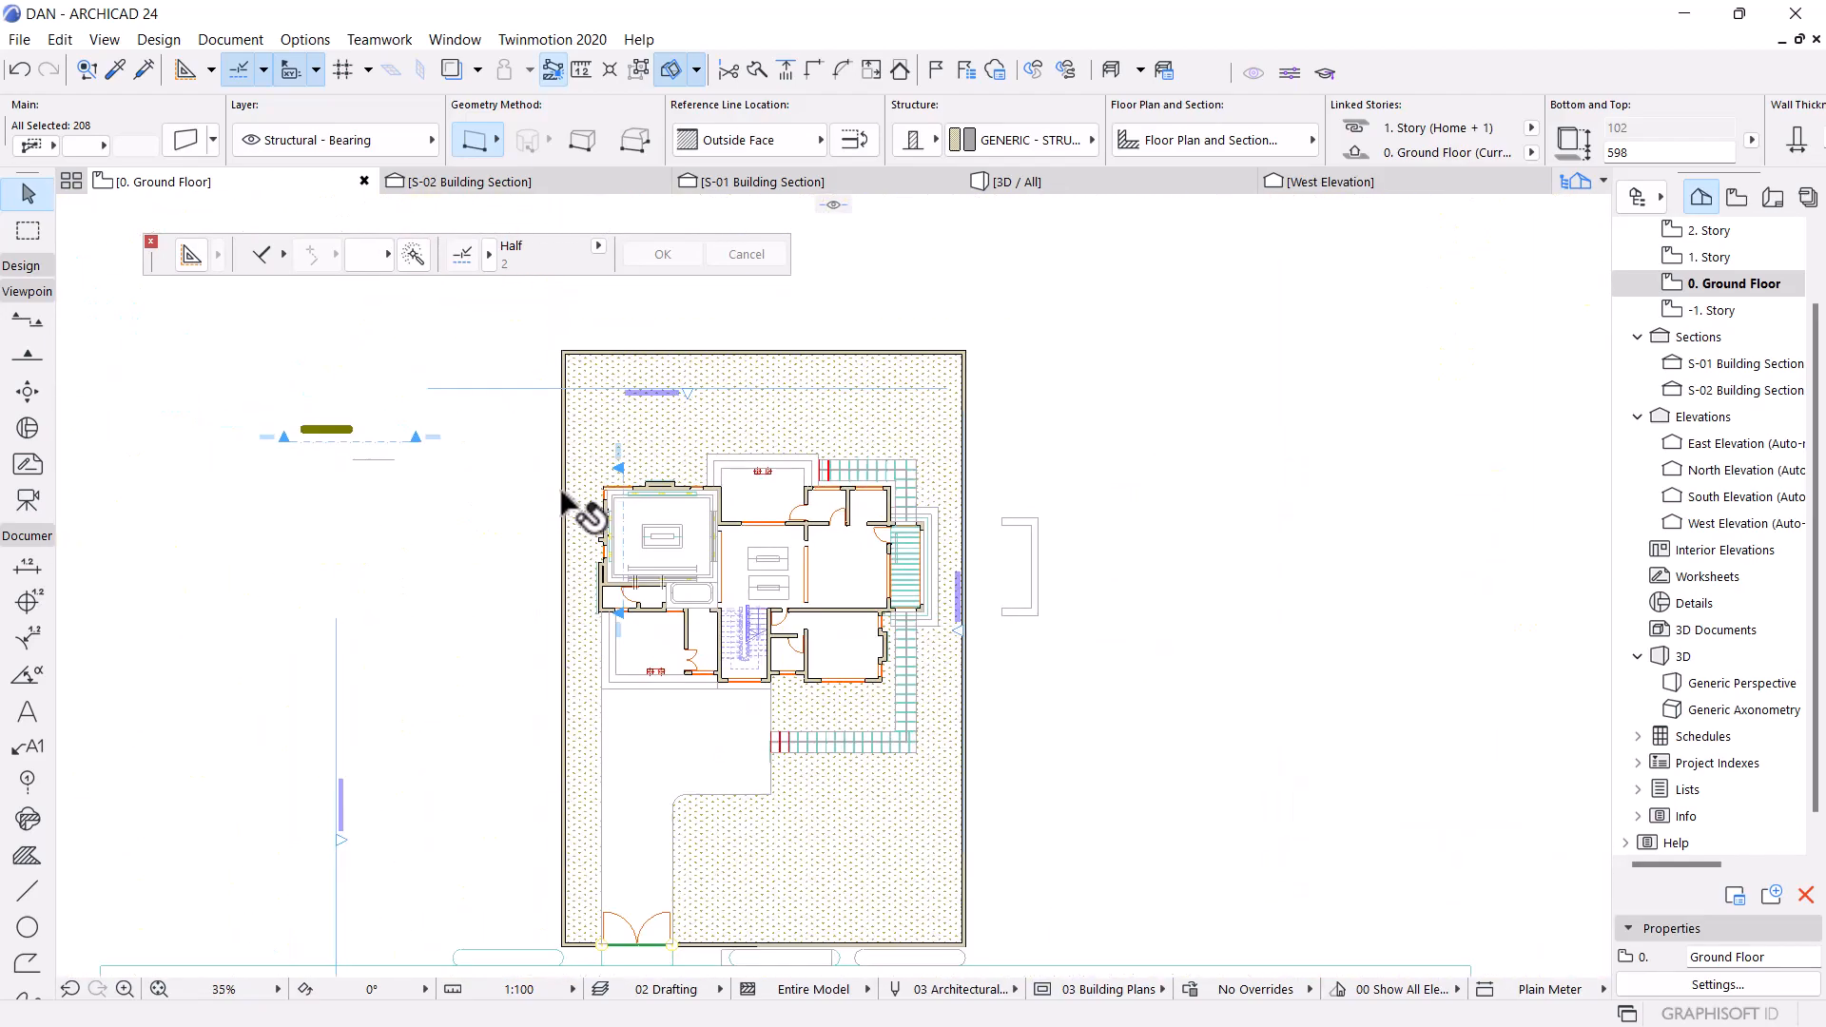
scroll(253, 367, up, 6)
scroll(298, 400, up, 10)
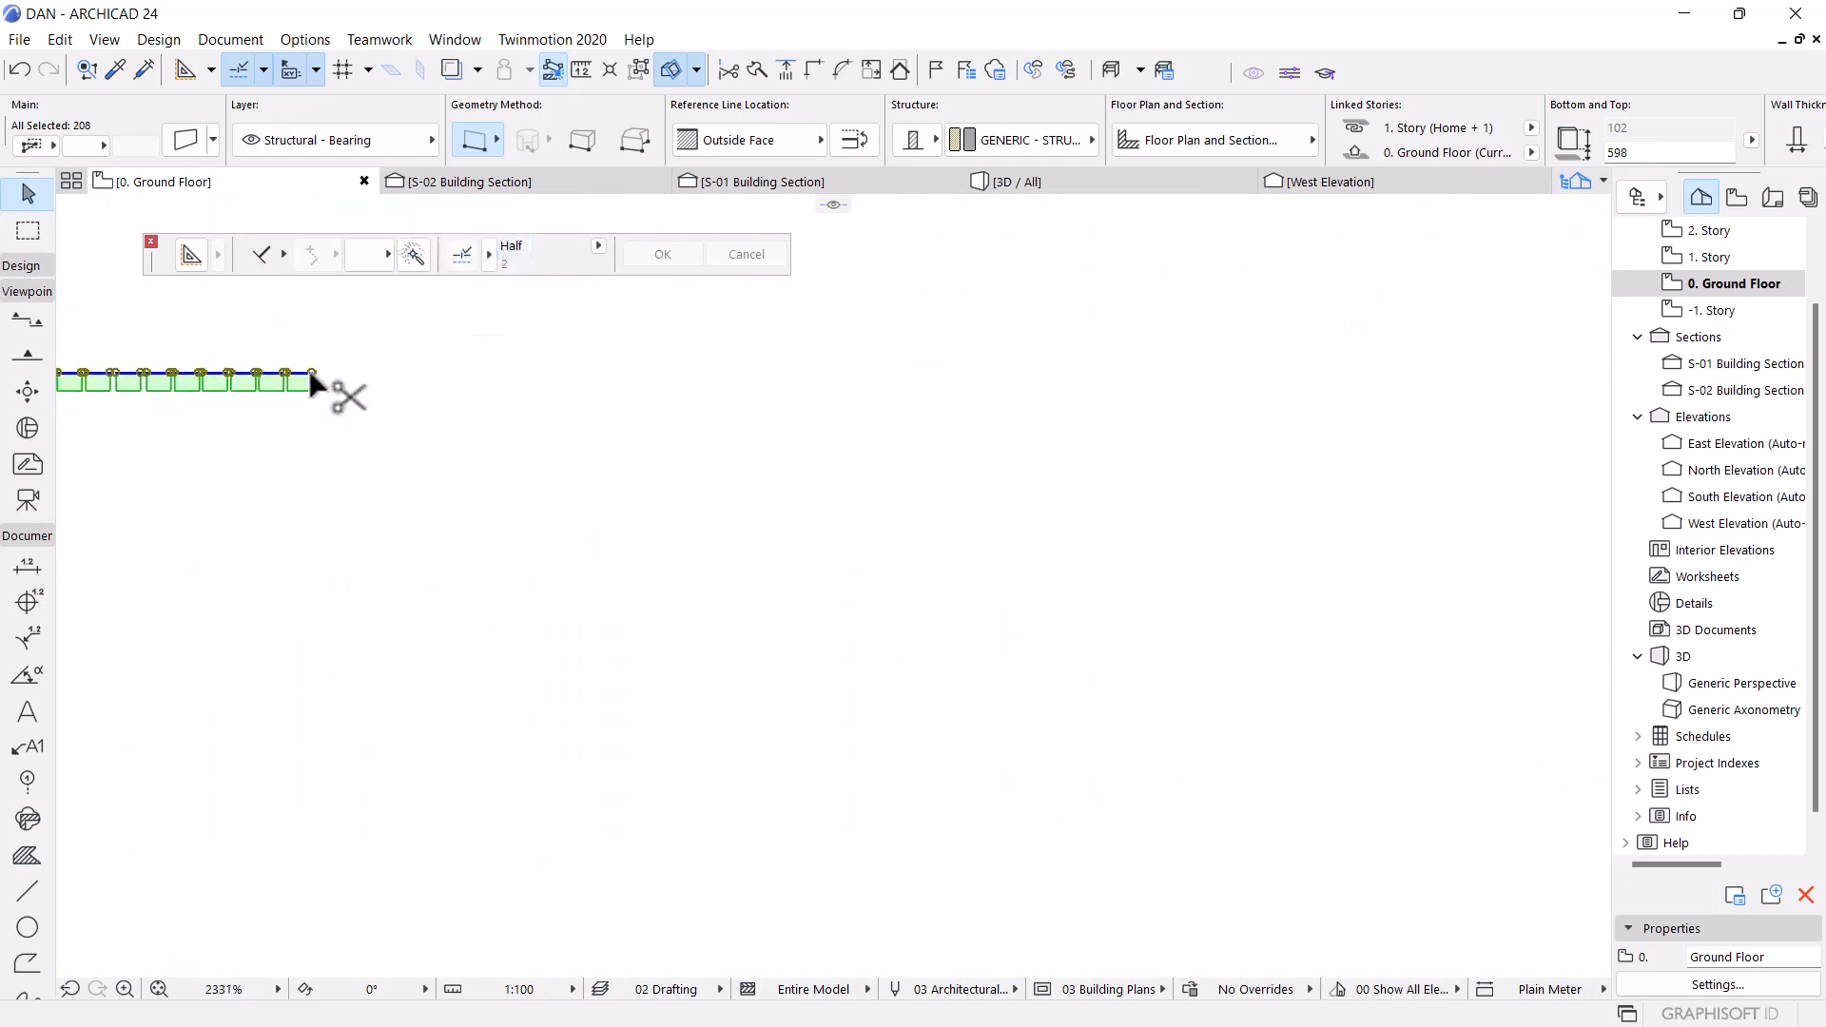
key(ctrl+d)
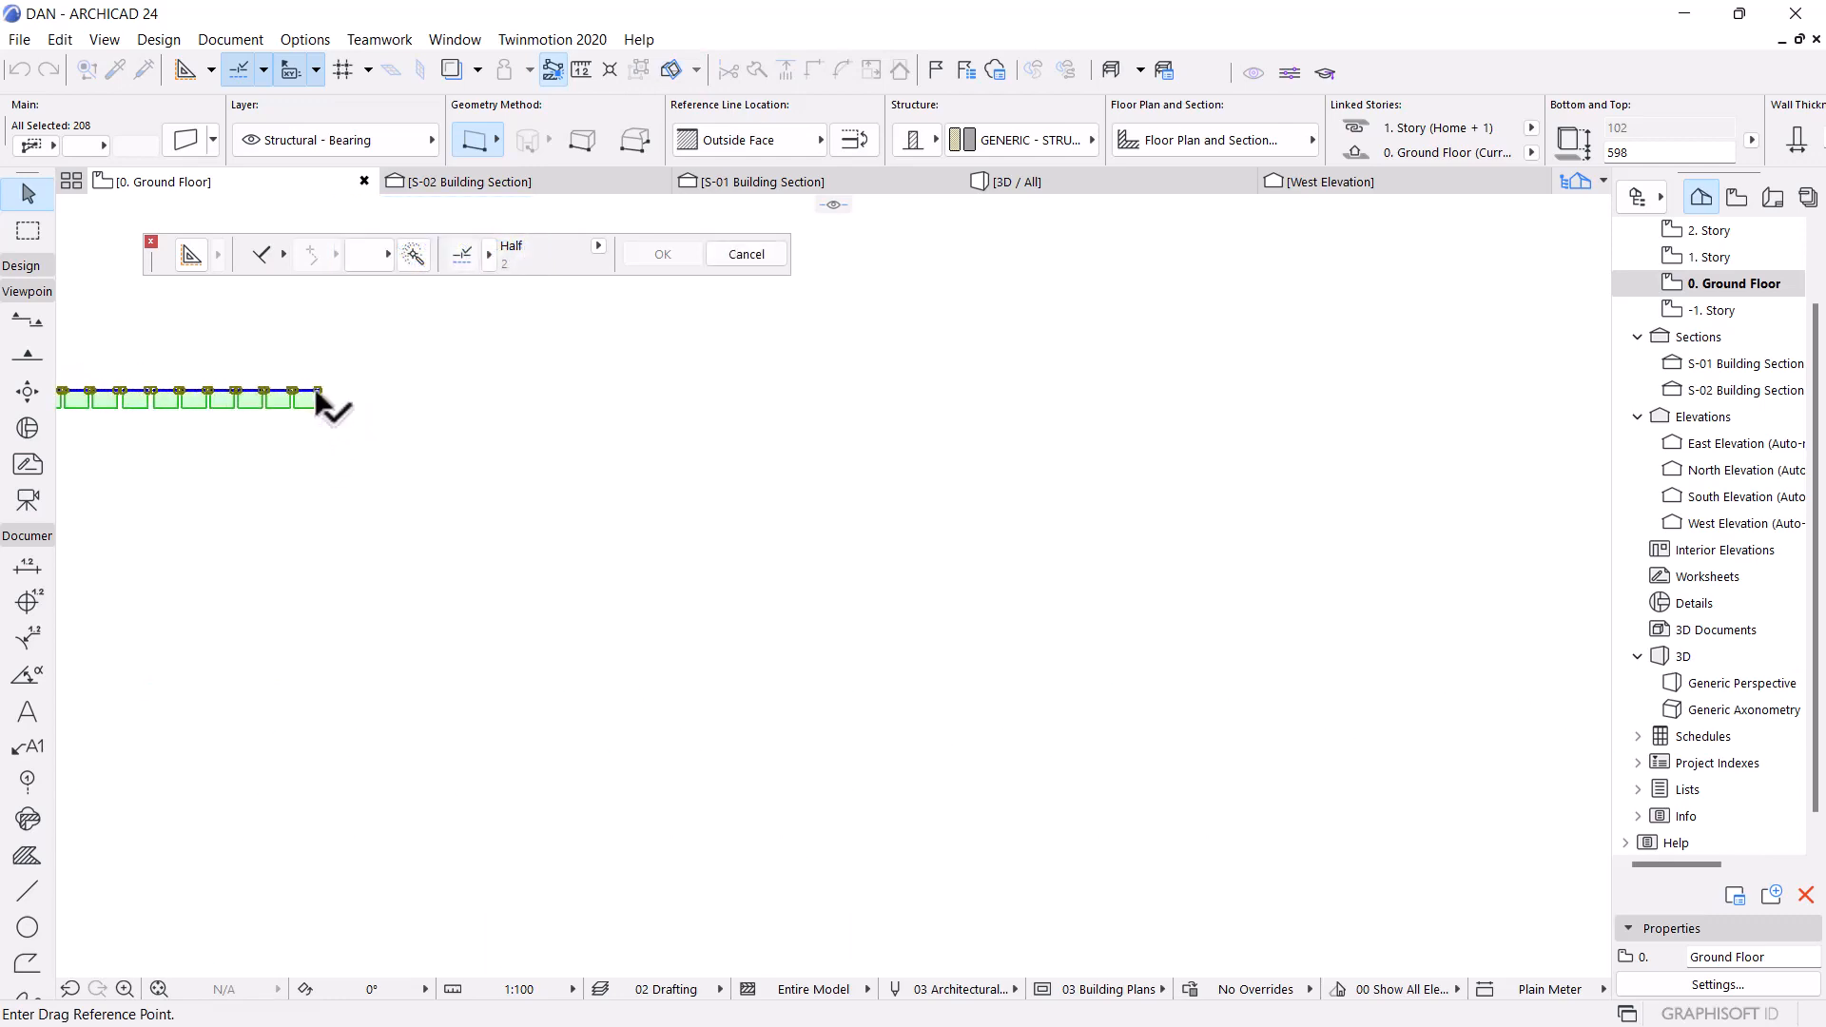
click(318, 392)
scroll(344, 366, down, 4)
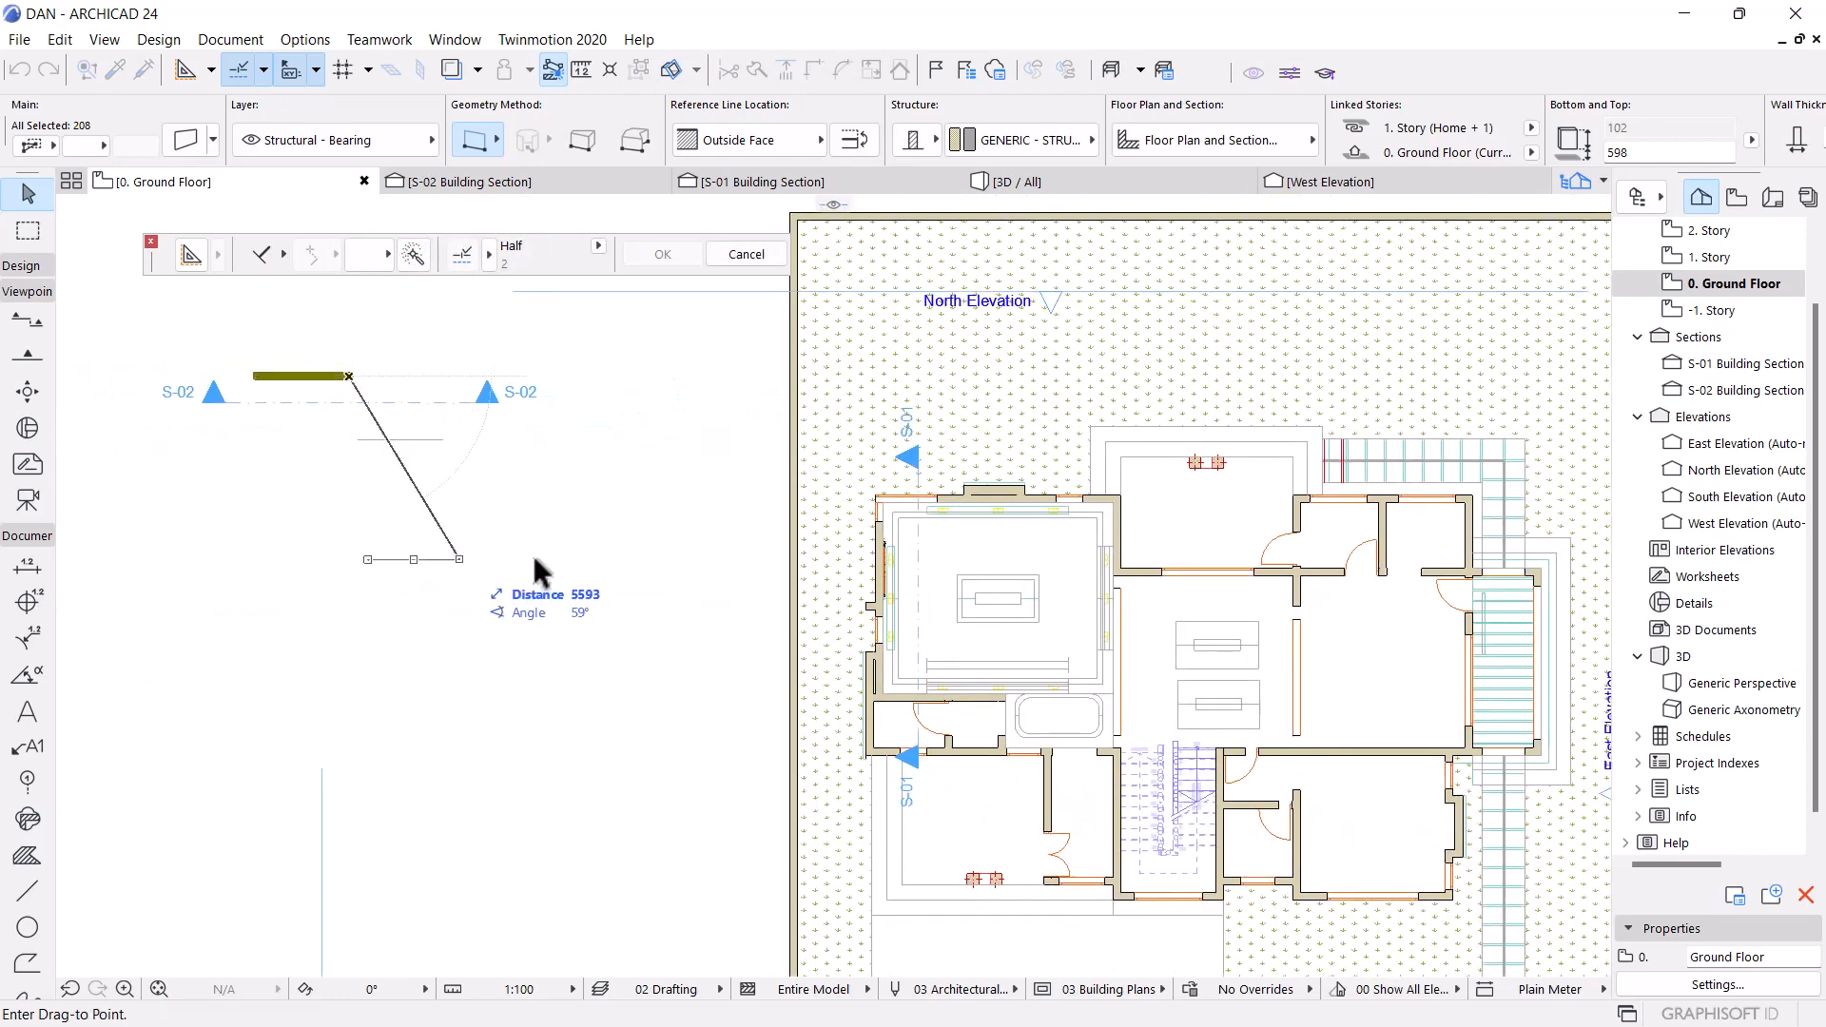
scroll(856, 684, up, 8)
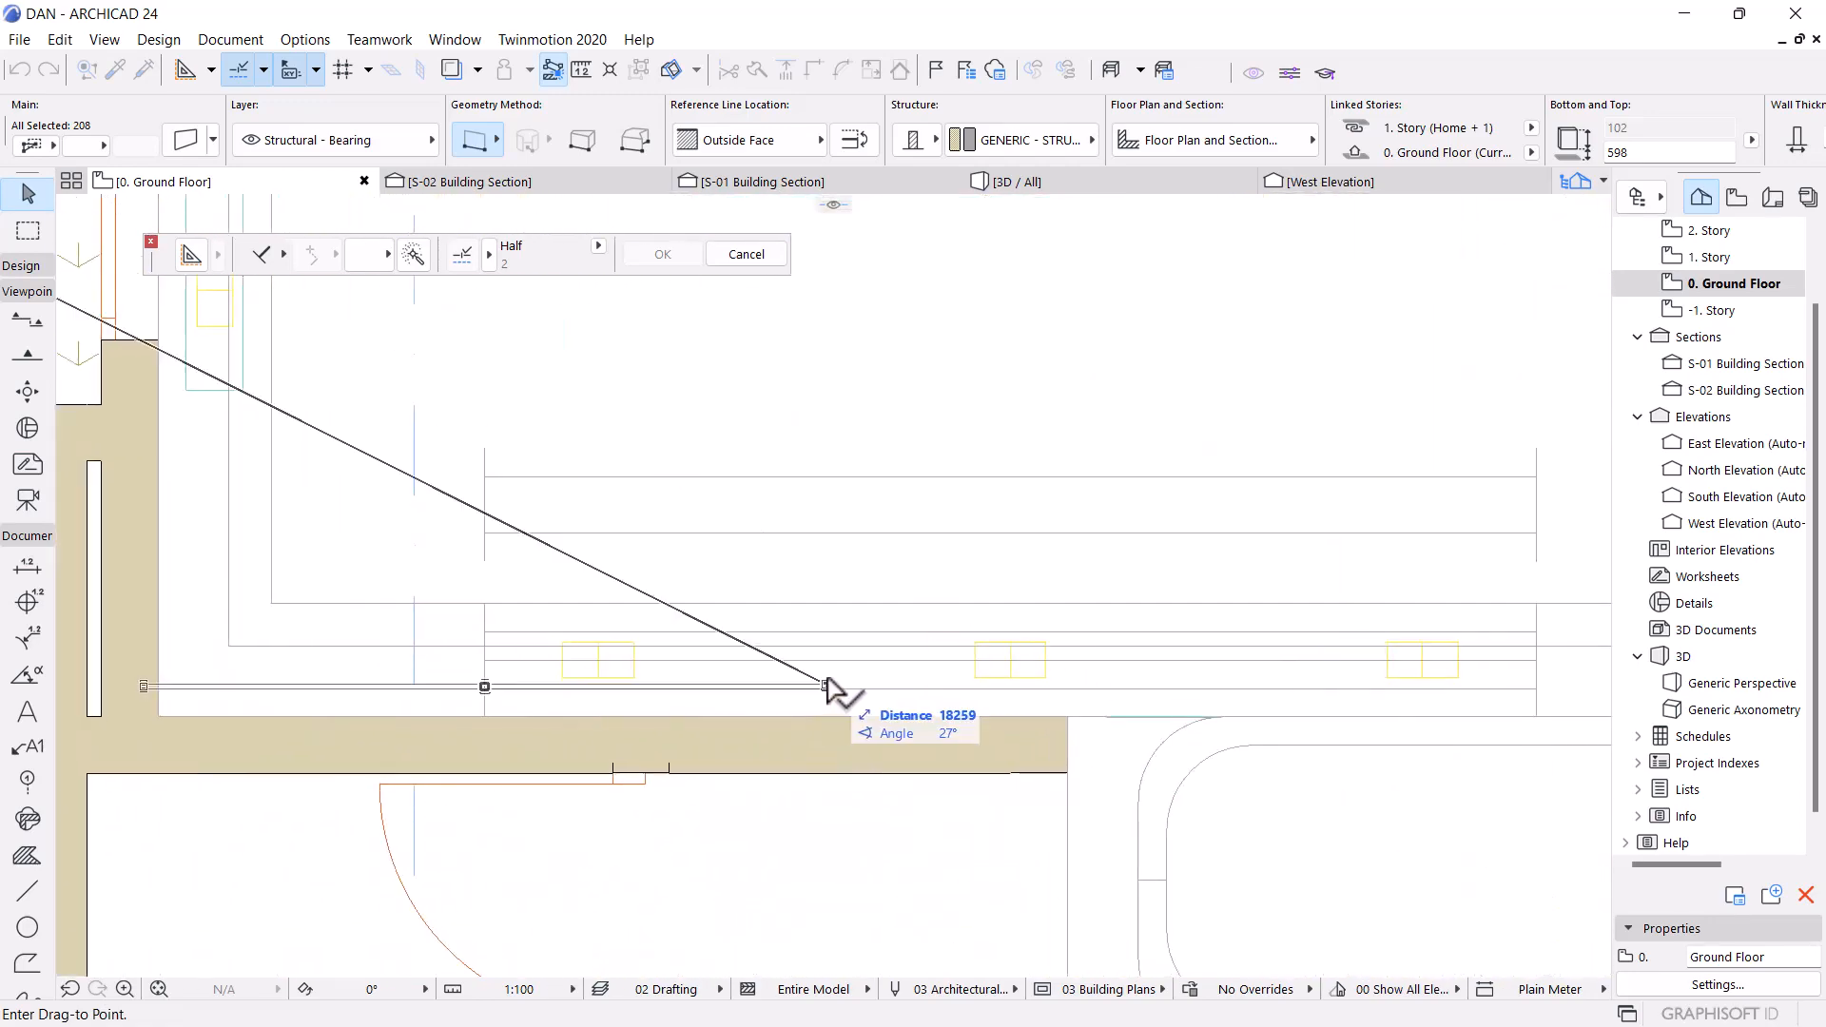
scroll(1001, 604, up, 1)
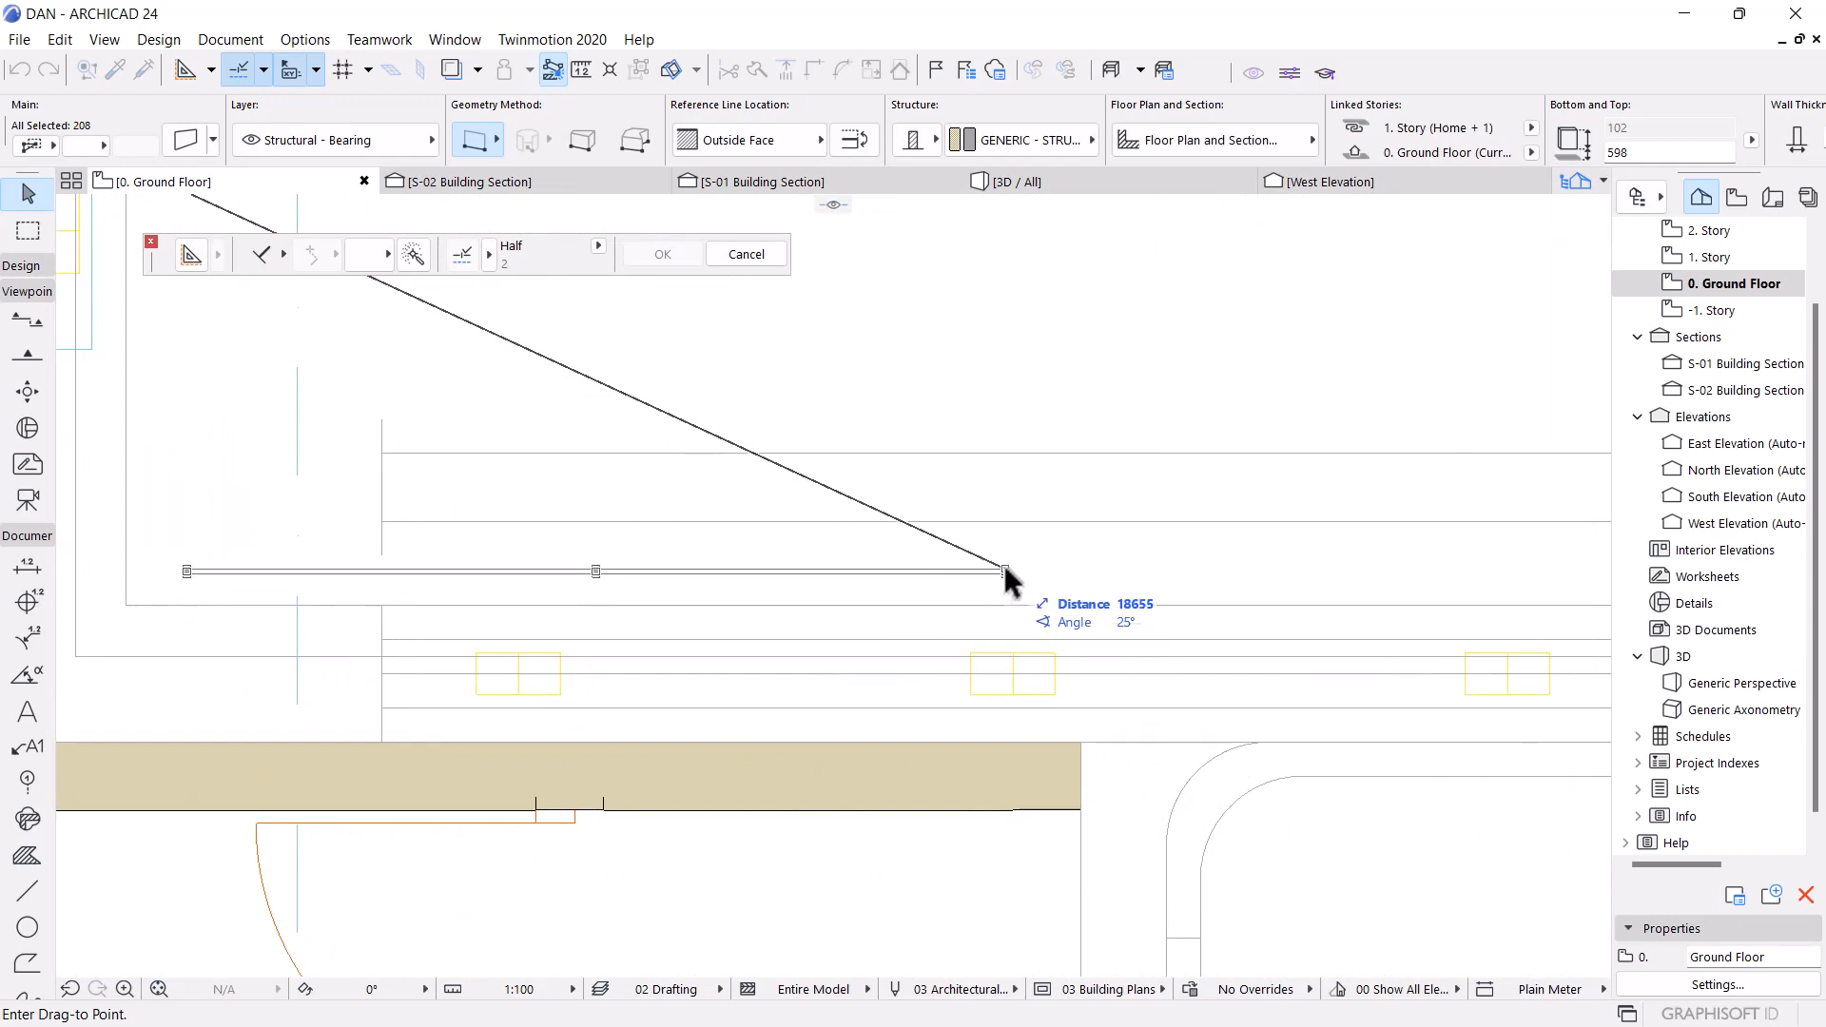
click(1006, 582)
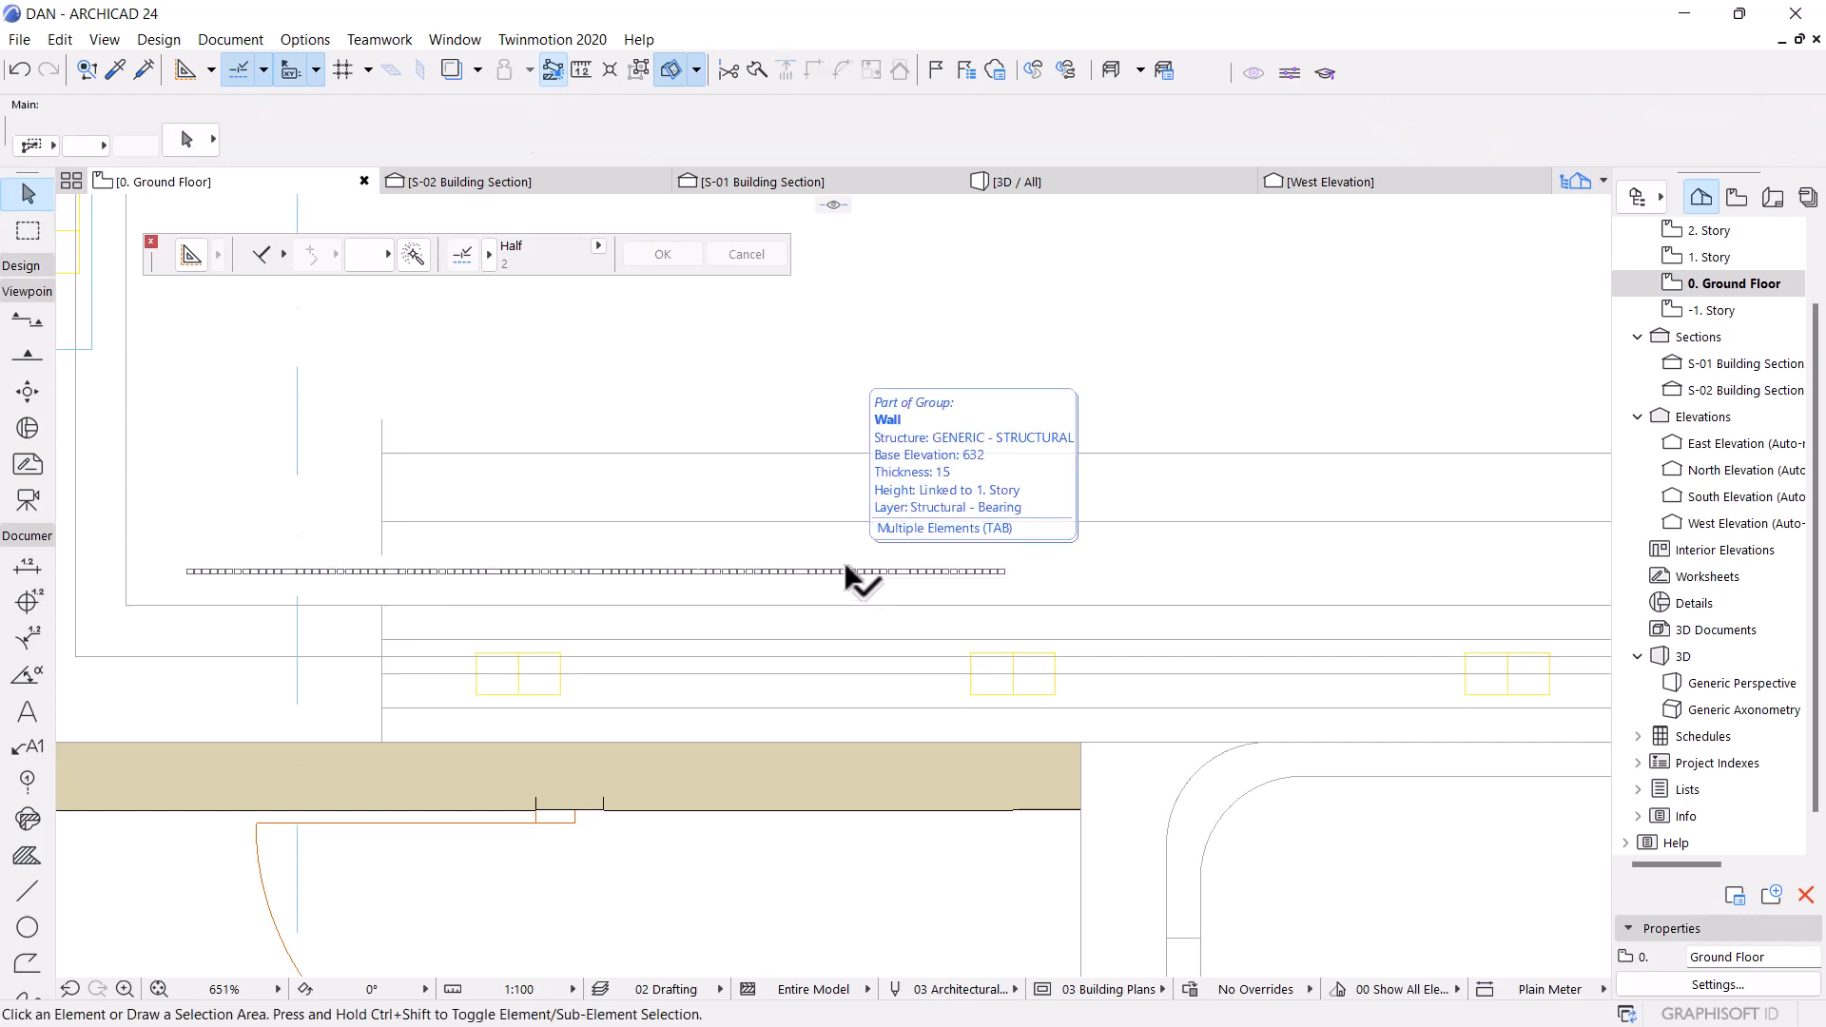
Ungroup the relocated strip row into its separate strip modules and clear the selection
scroll(956, 568, up, 3)
click(961, 580)
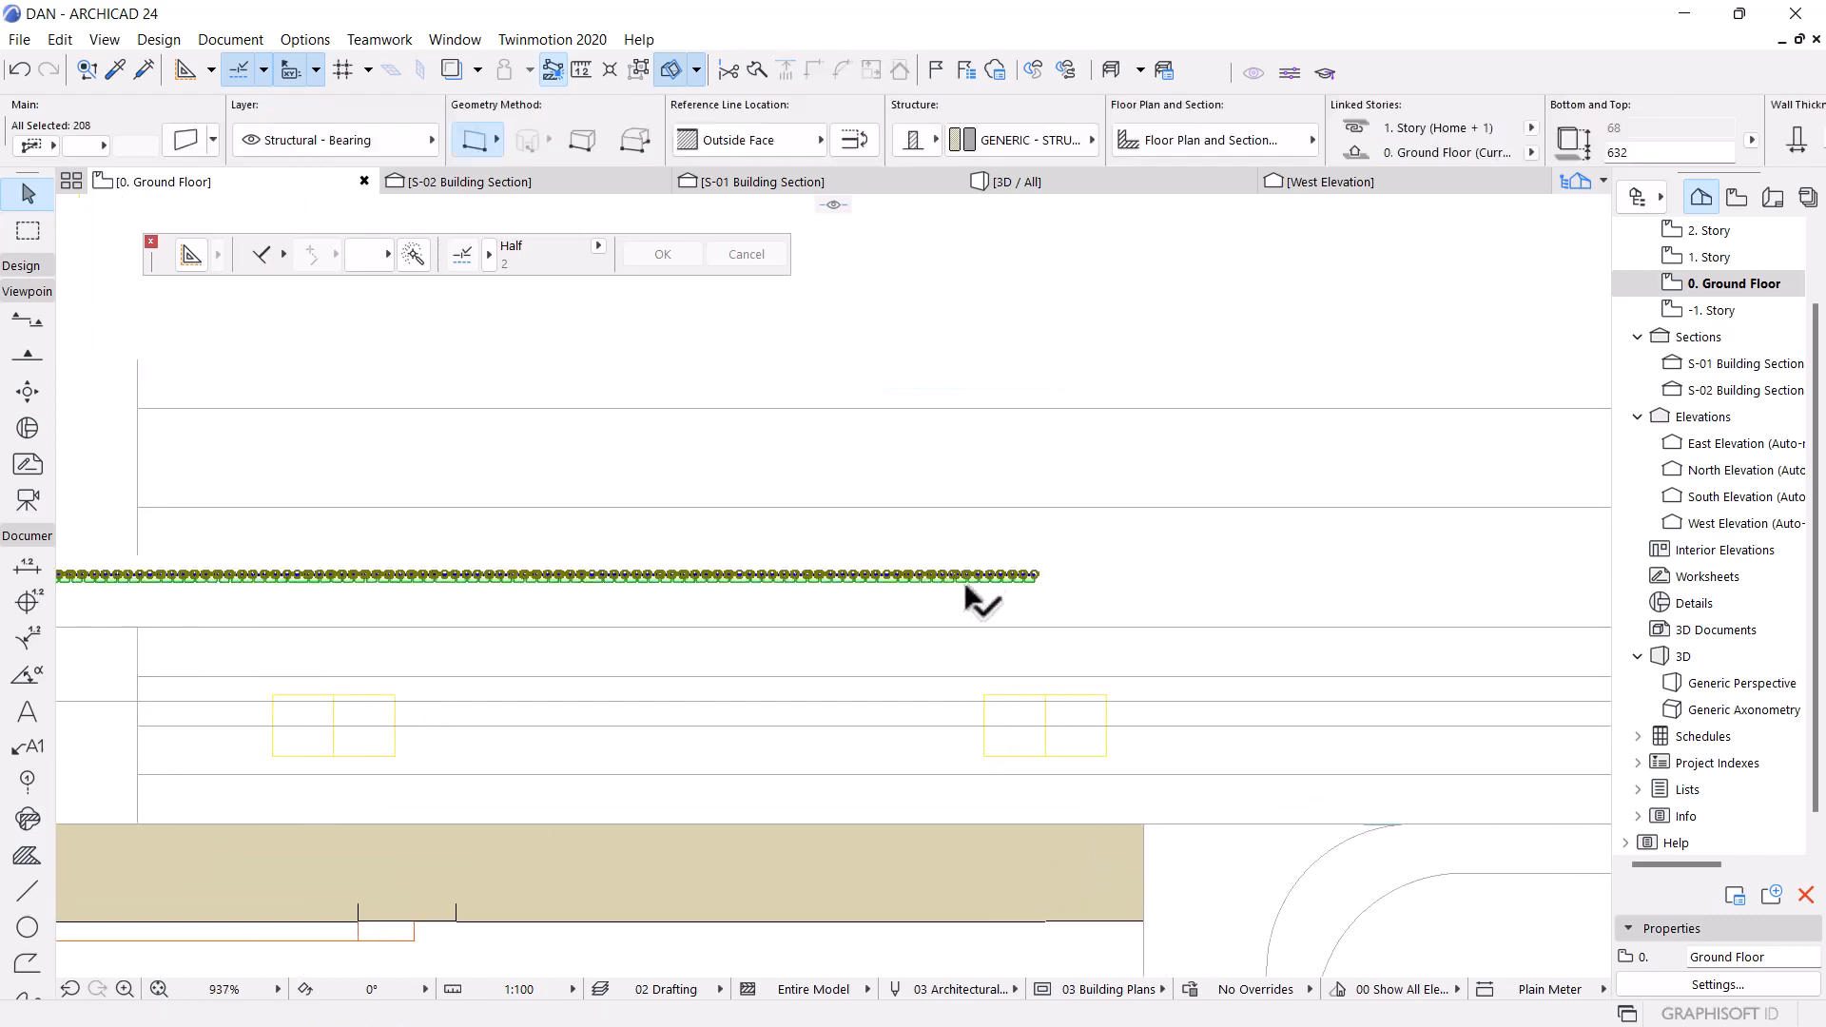
click(633, 78)
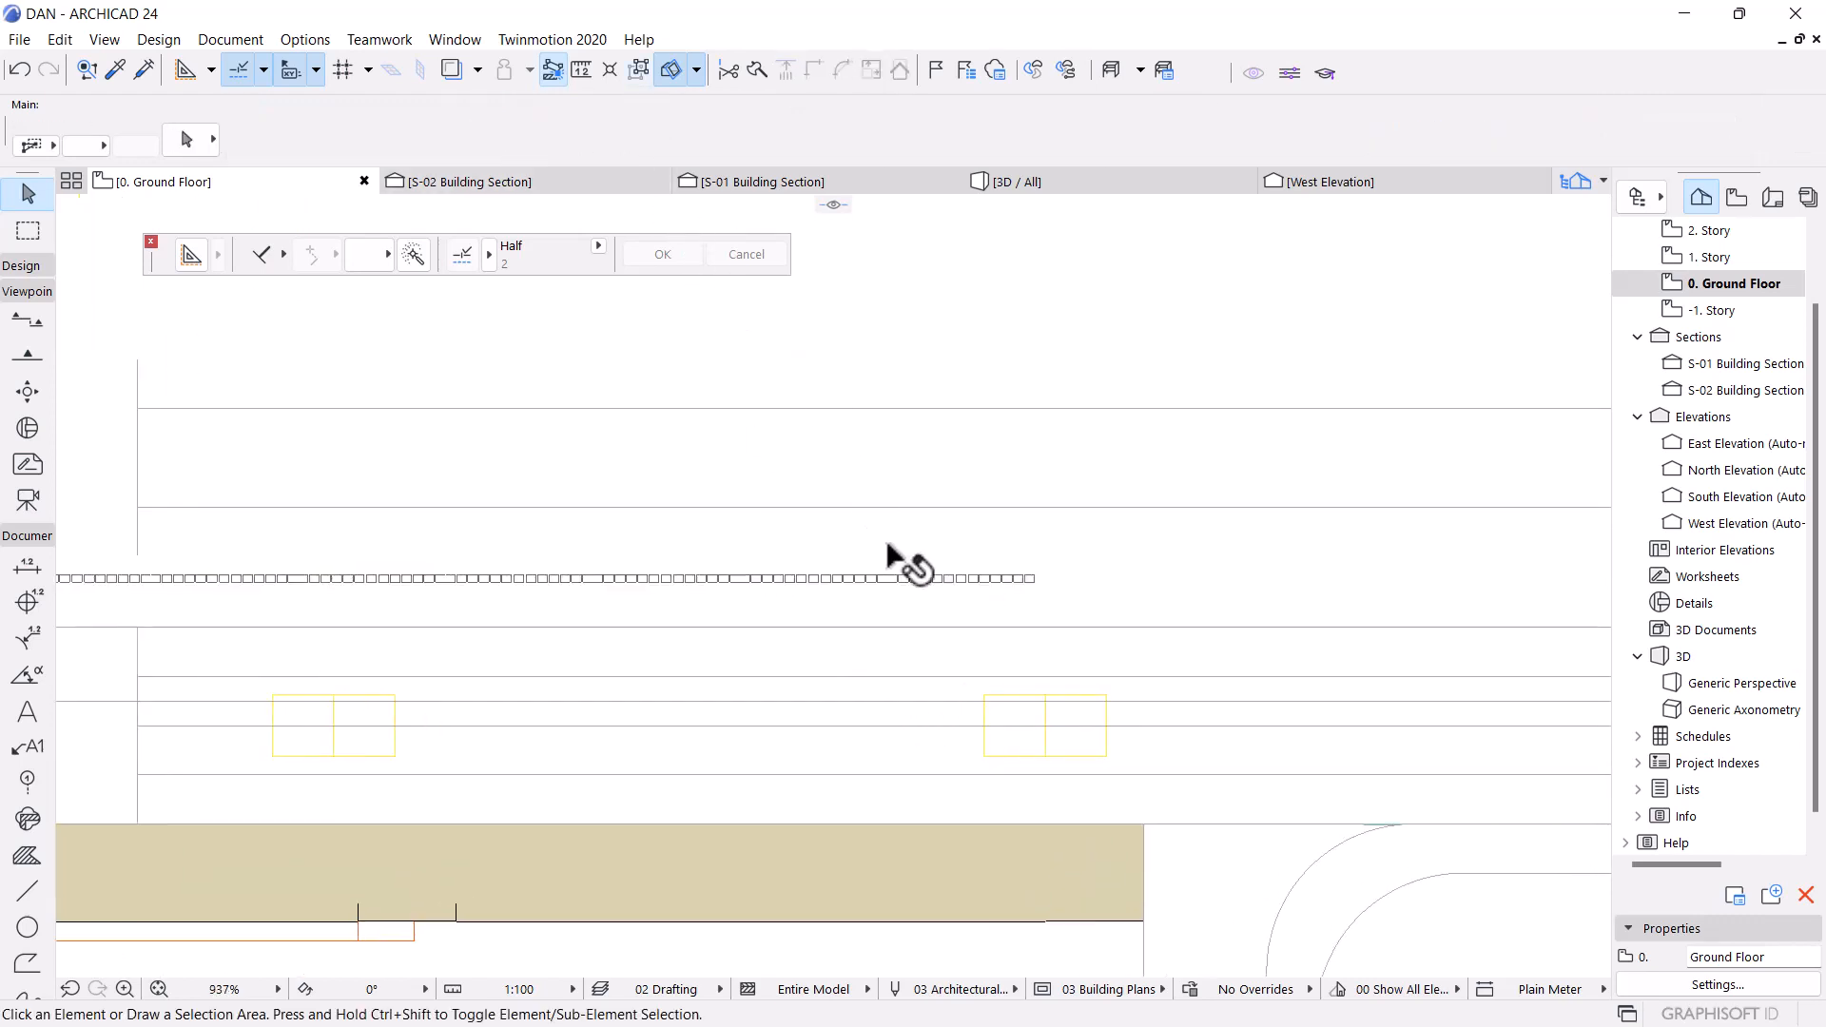
click(916, 578)
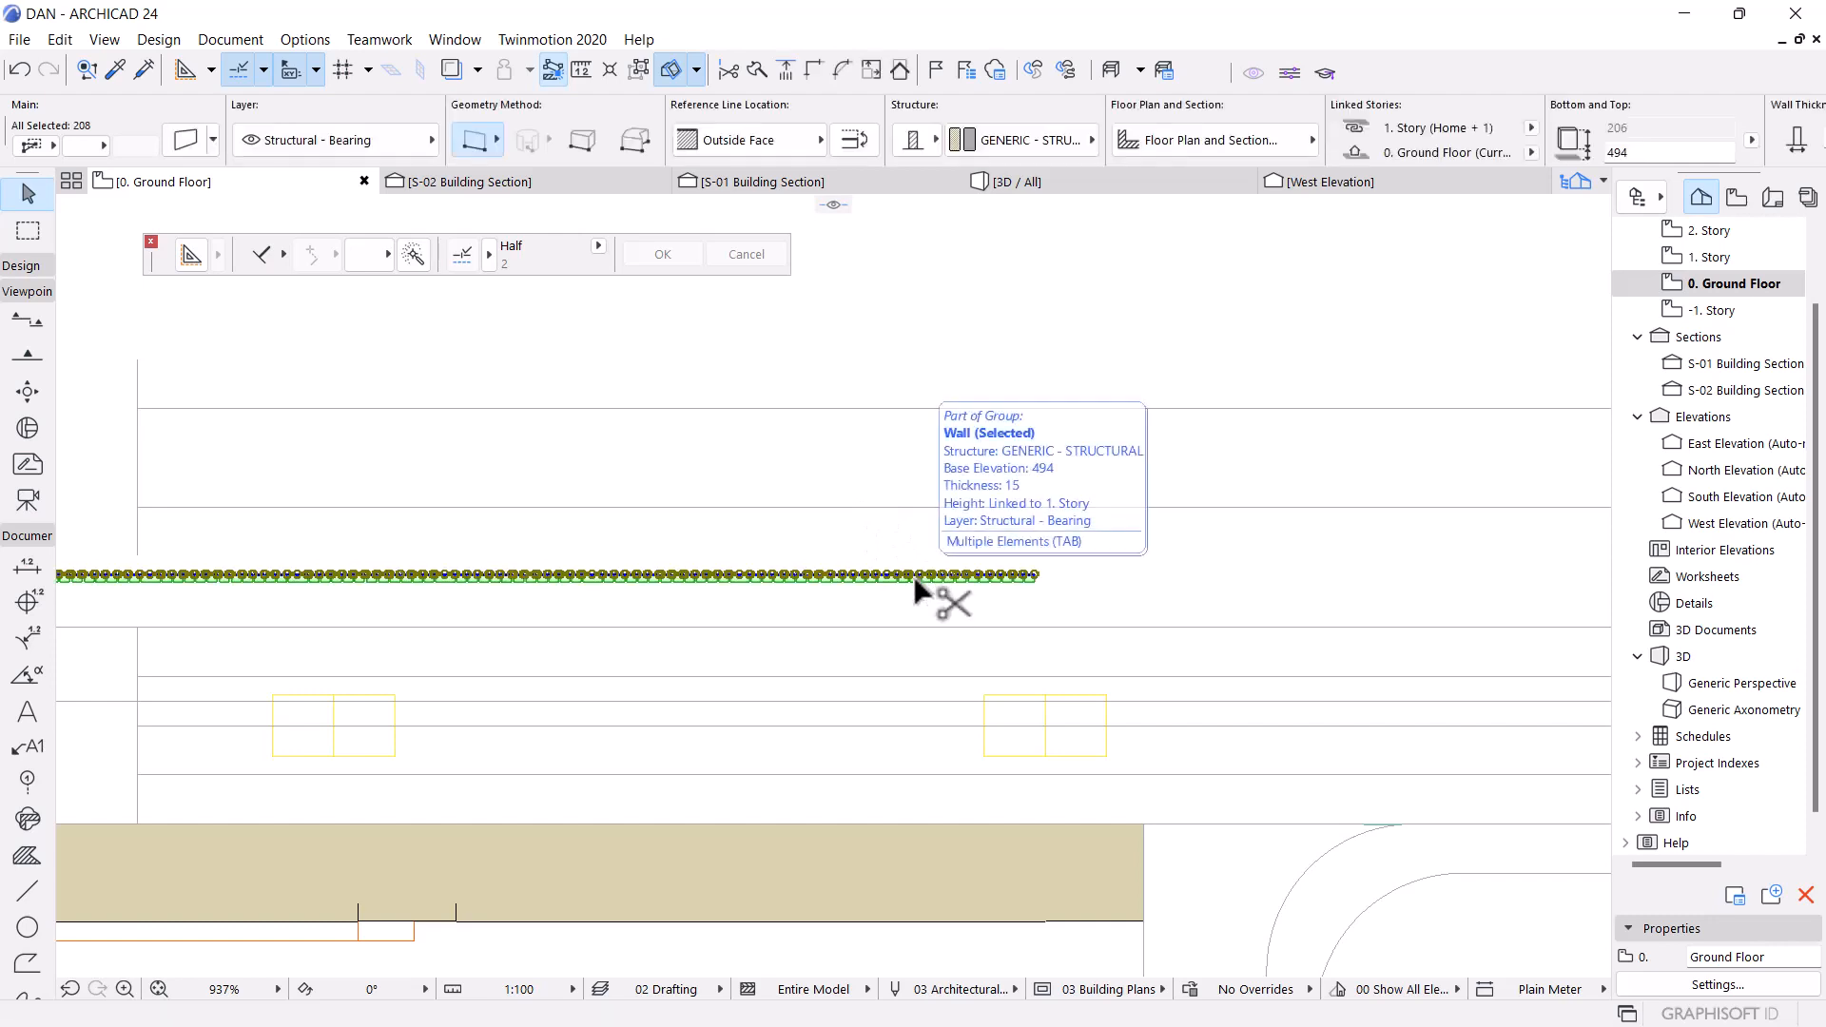
click(916, 580)
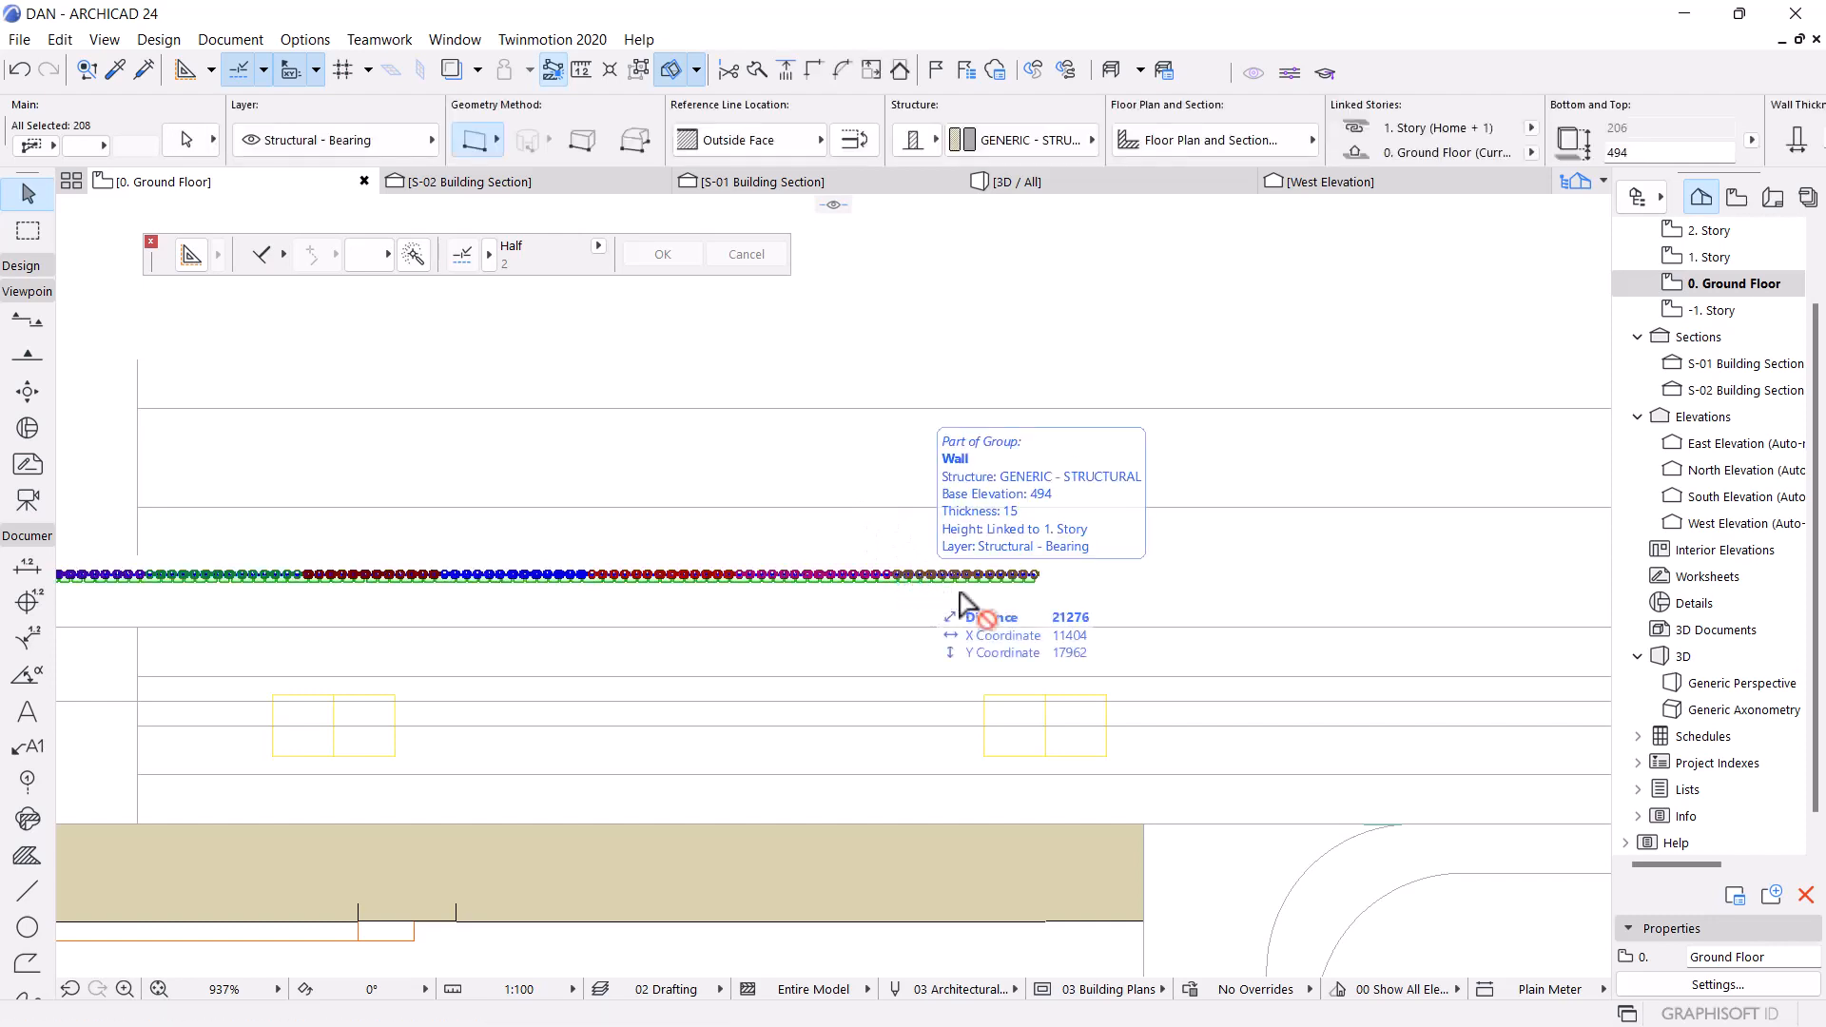
key(Escape)
Rotate a copy of the rightmost strip group about the row's upper right corner so it runs perpendicular below the row
click(1013, 581)
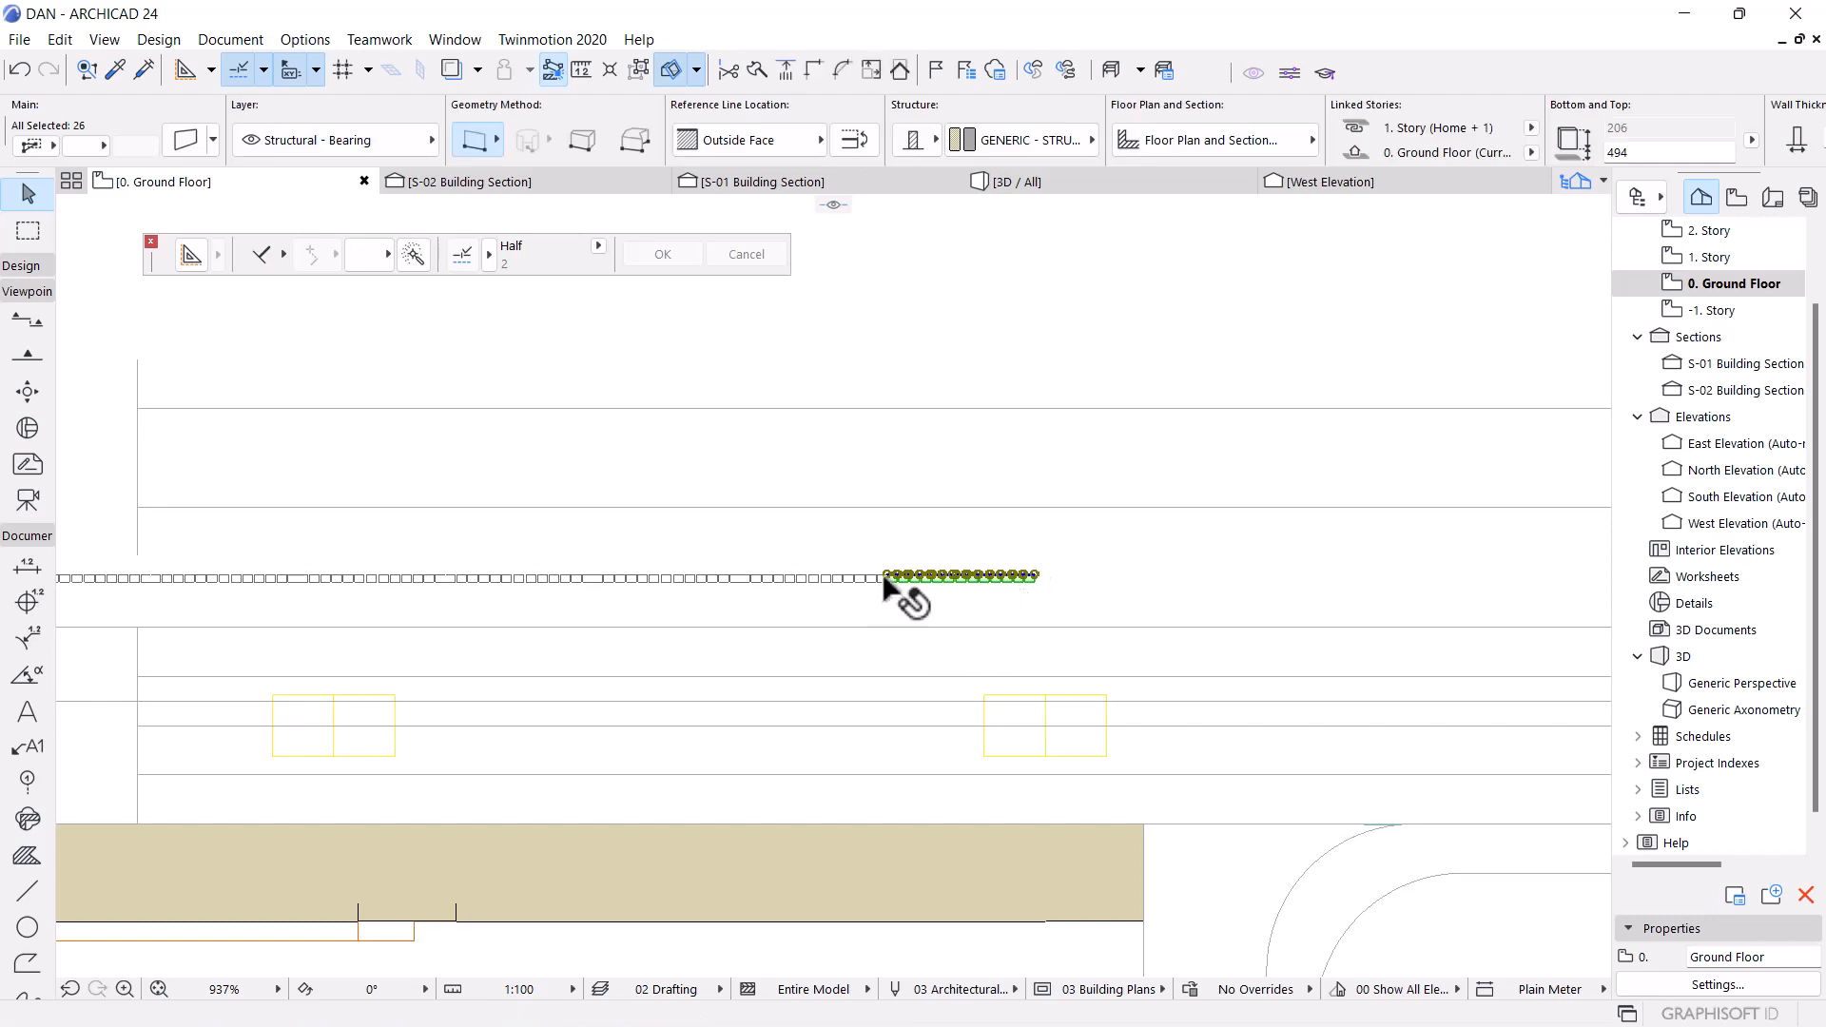
scroll(951, 585, up, 3)
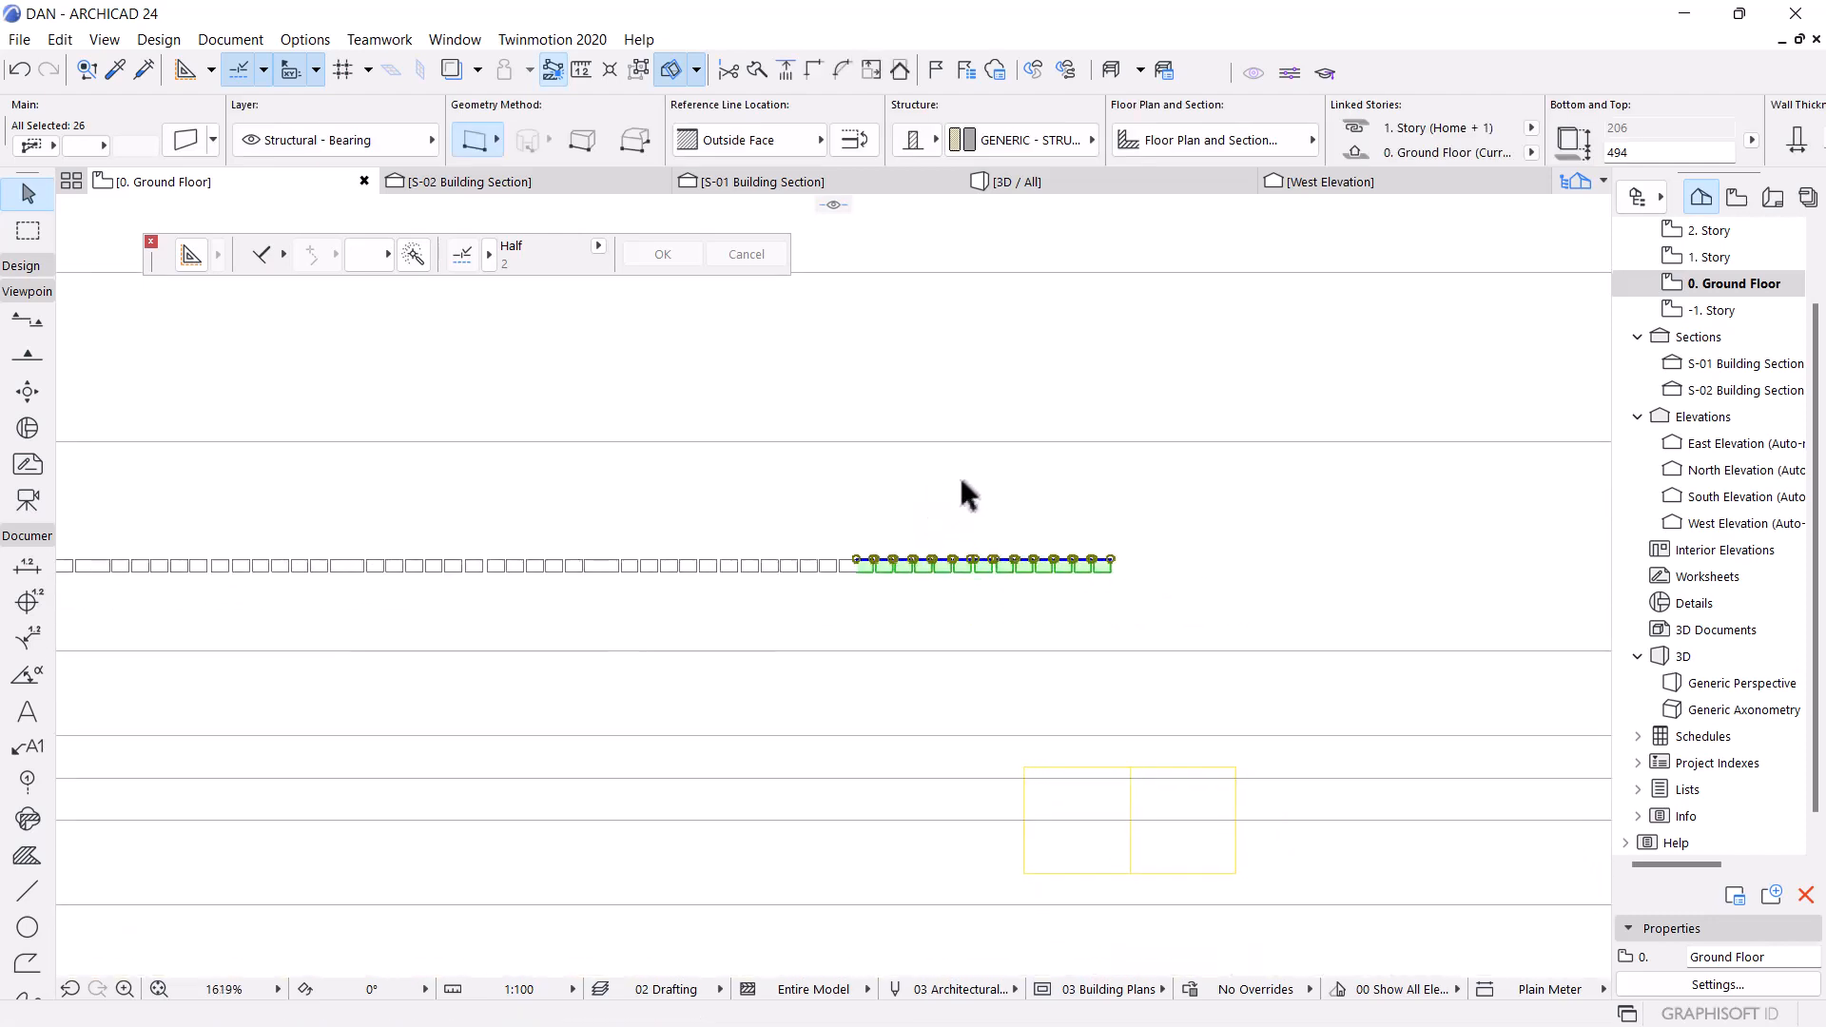
key(ctrl+d)
scroll(1086, 572, up, 3)
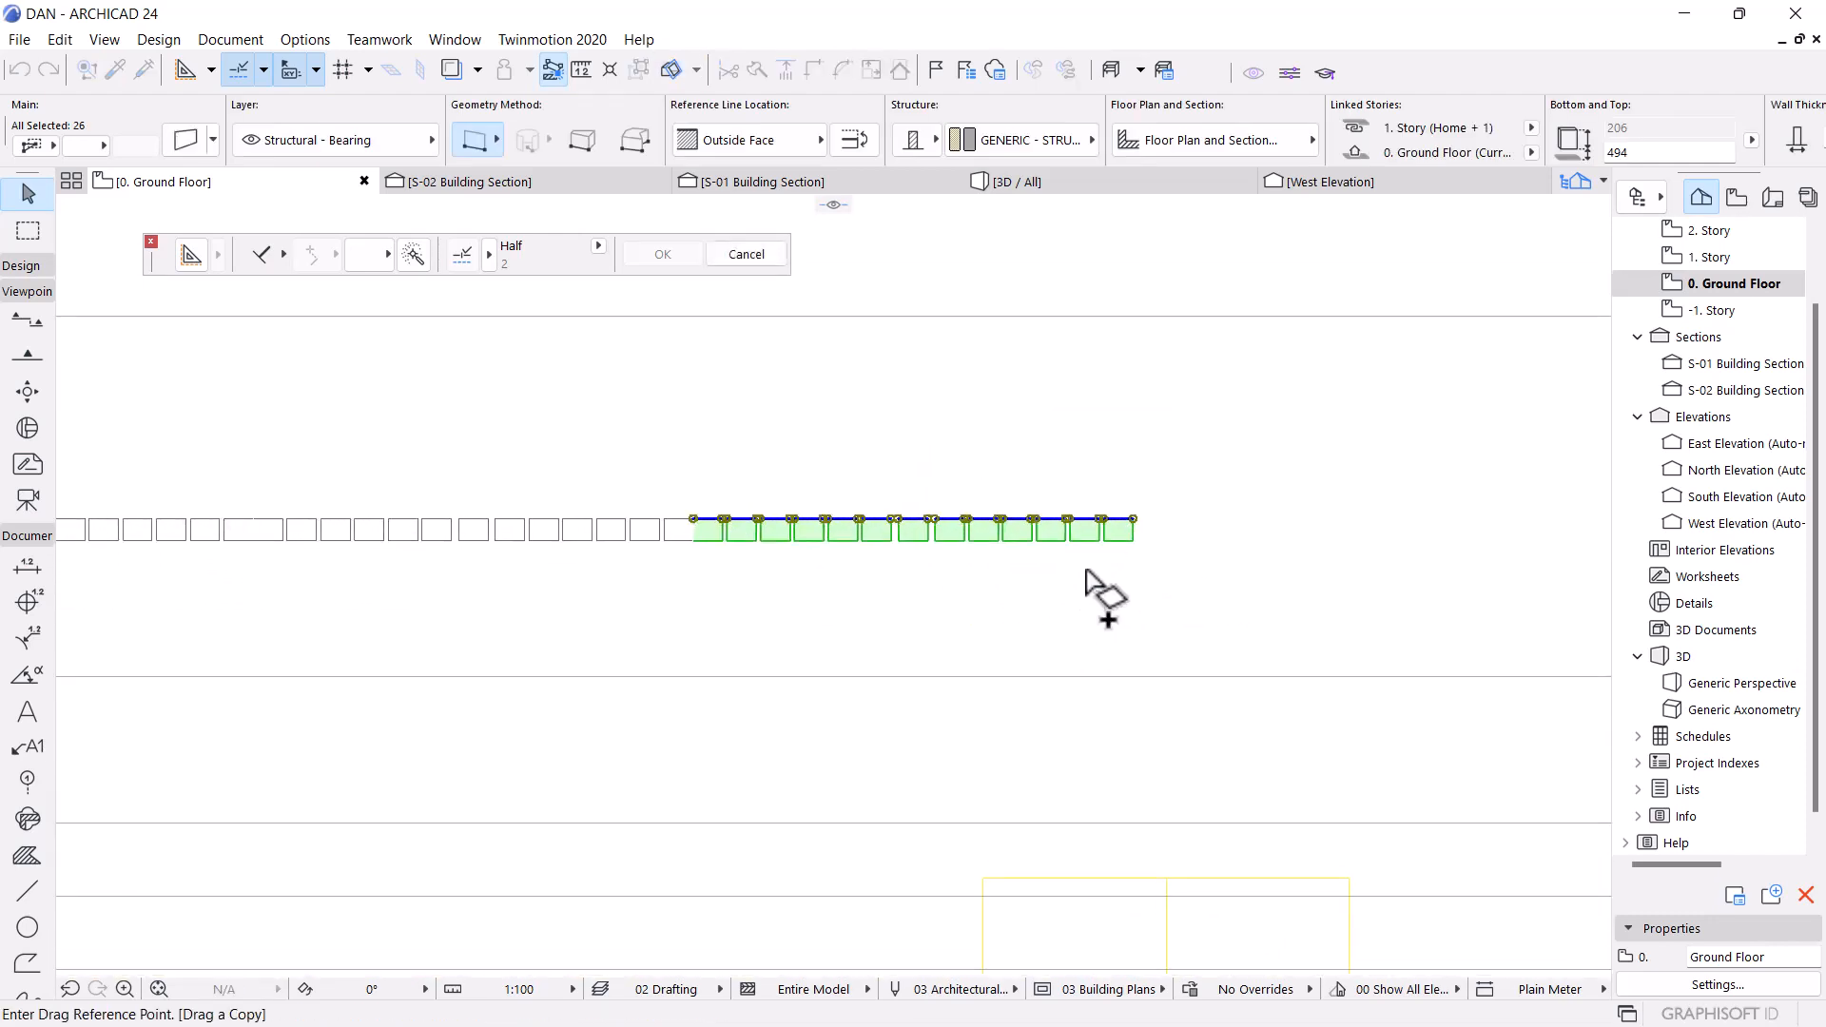
key(ctrl+alt+e)
click(1133, 521)
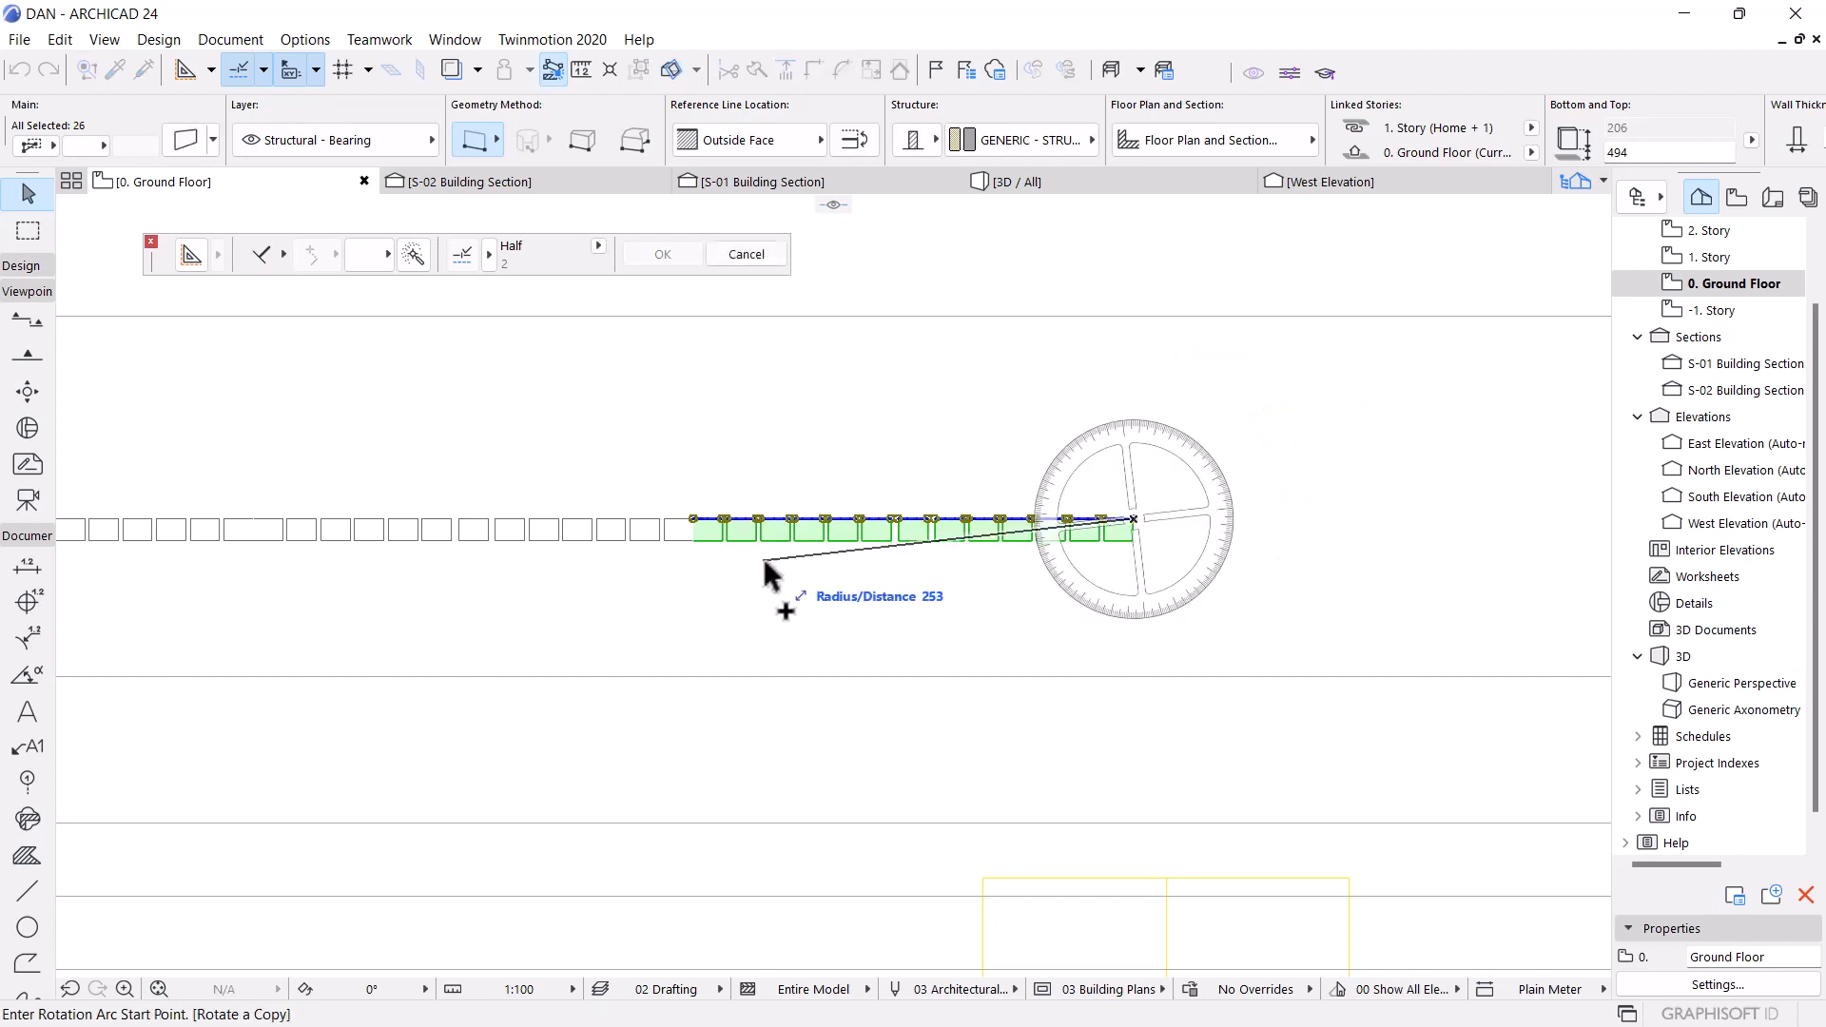
click(694, 519)
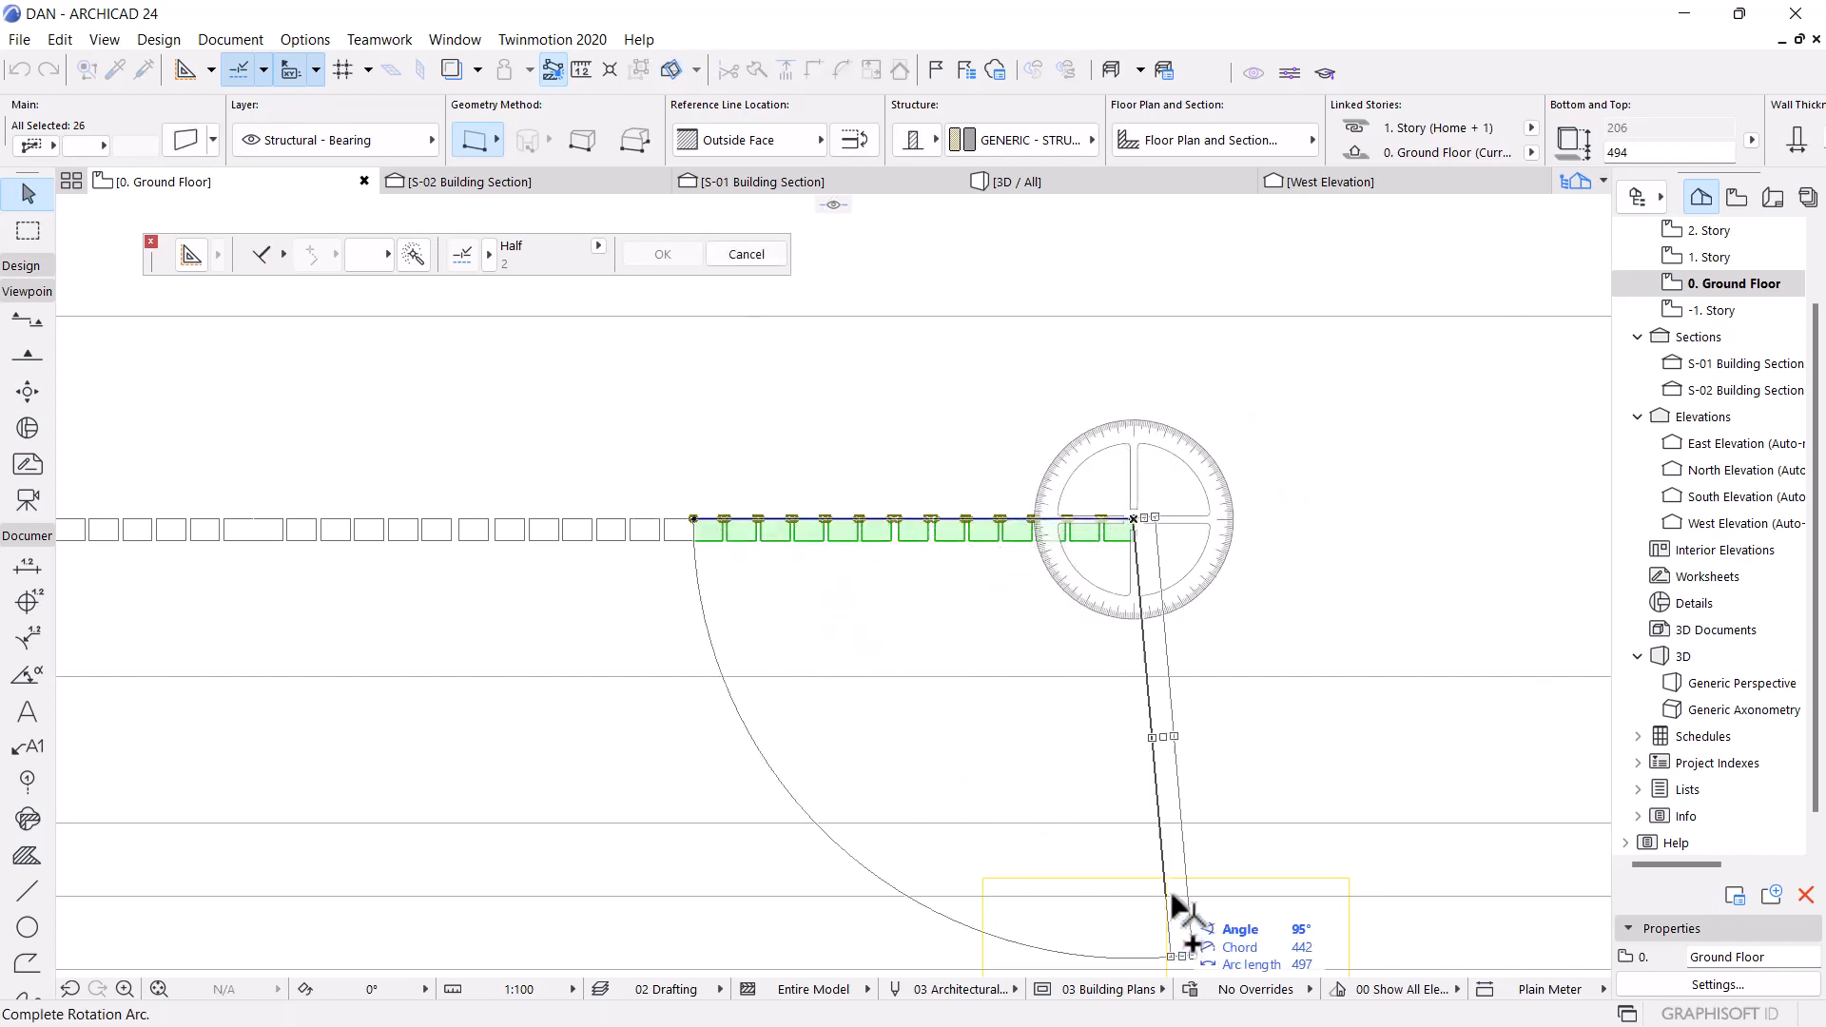
click(1129, 863)
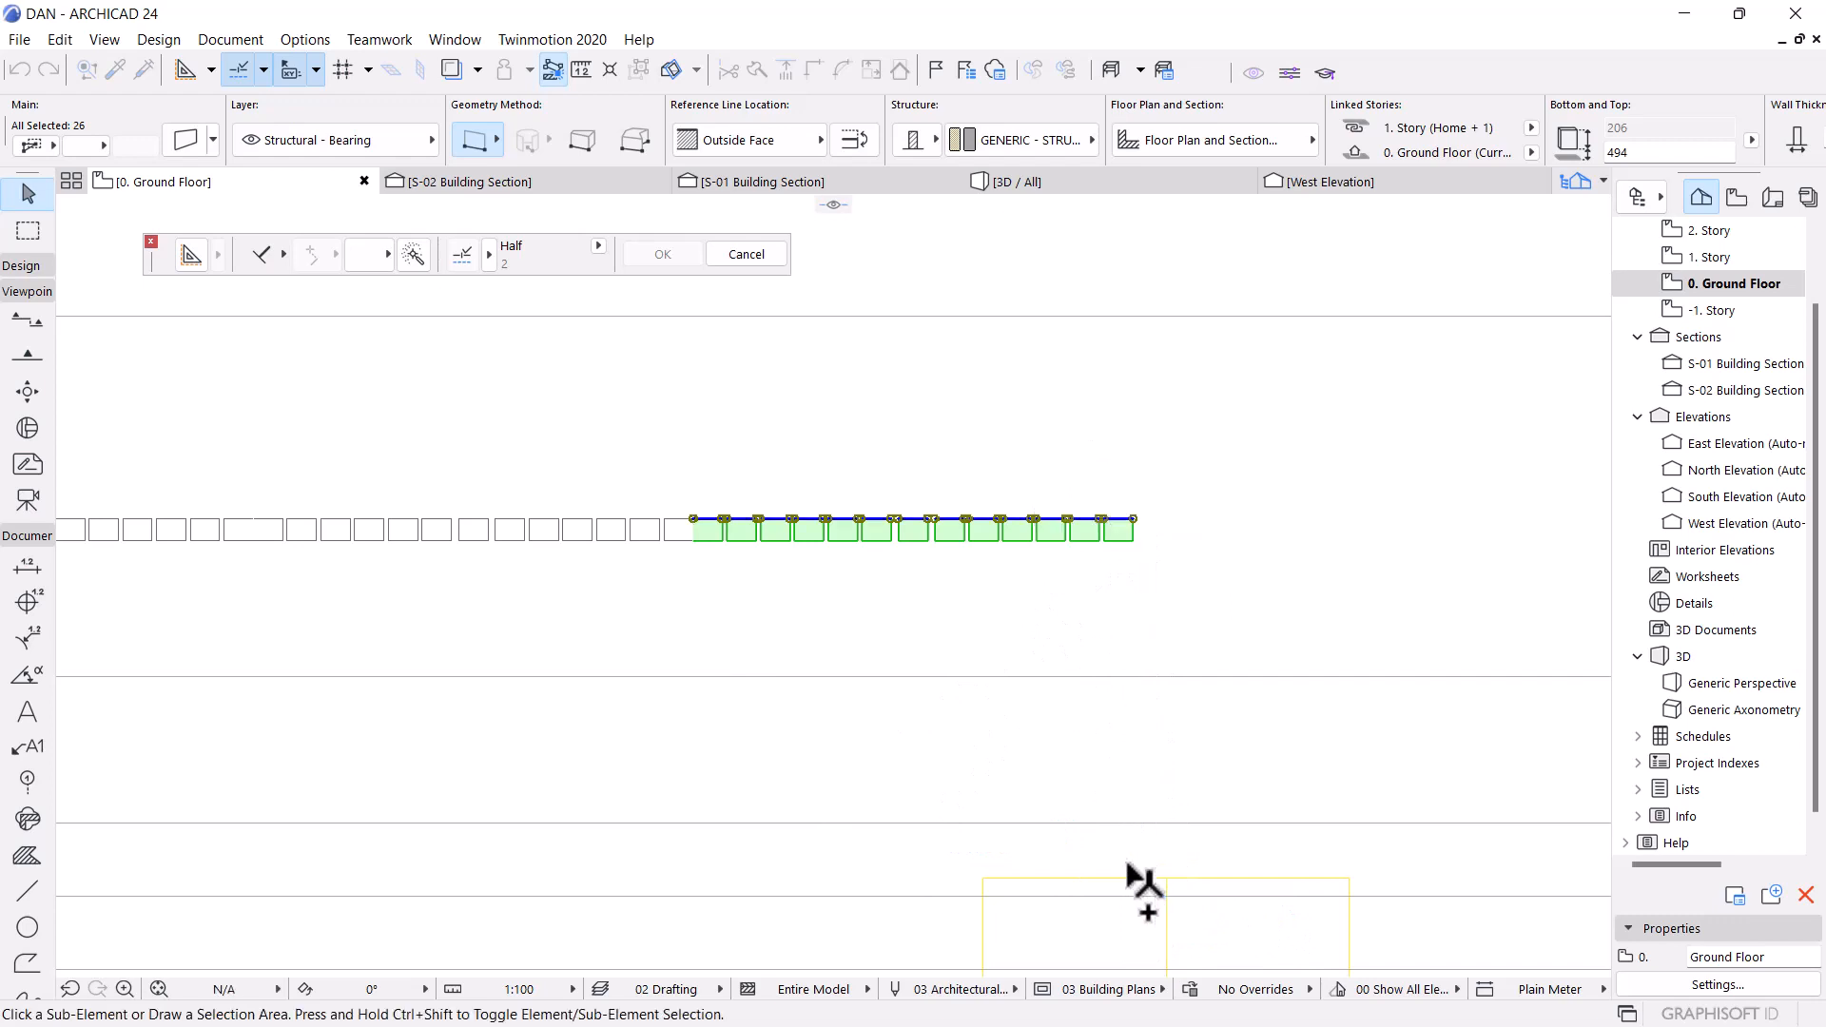
scroll(951, 519, down, 3)
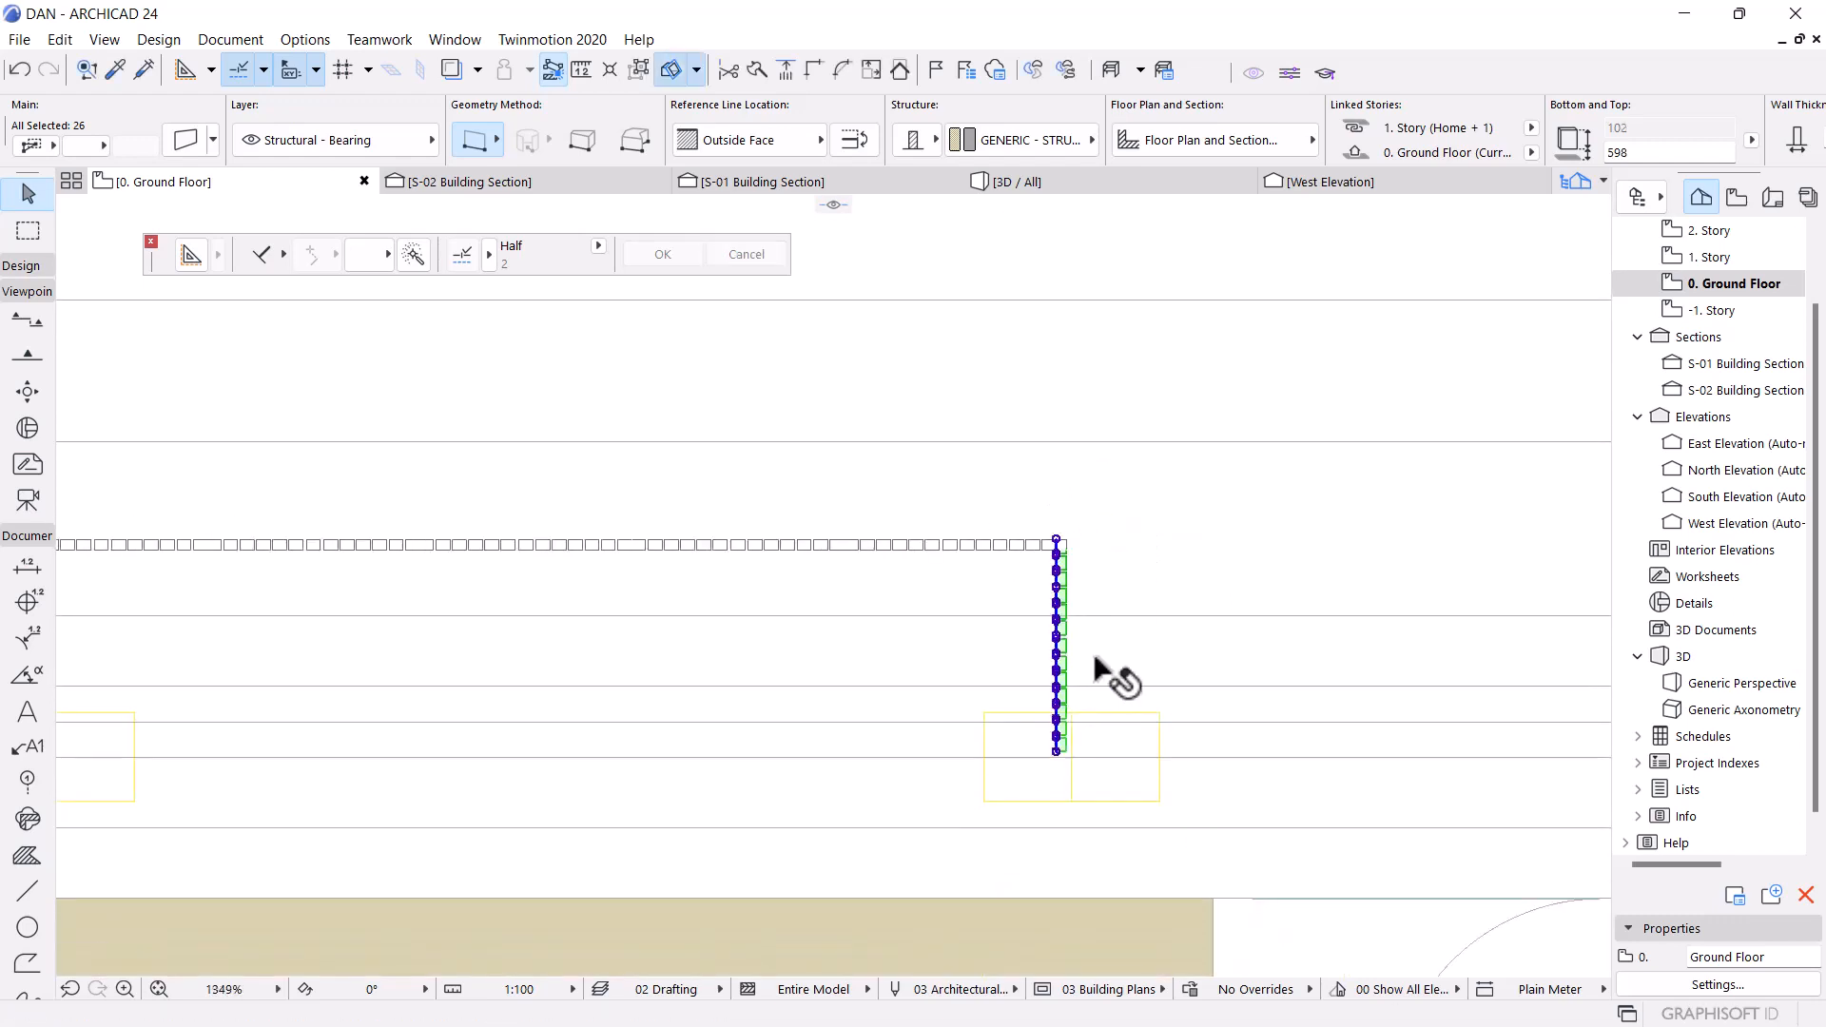
scroll(1117, 632, down, 3)
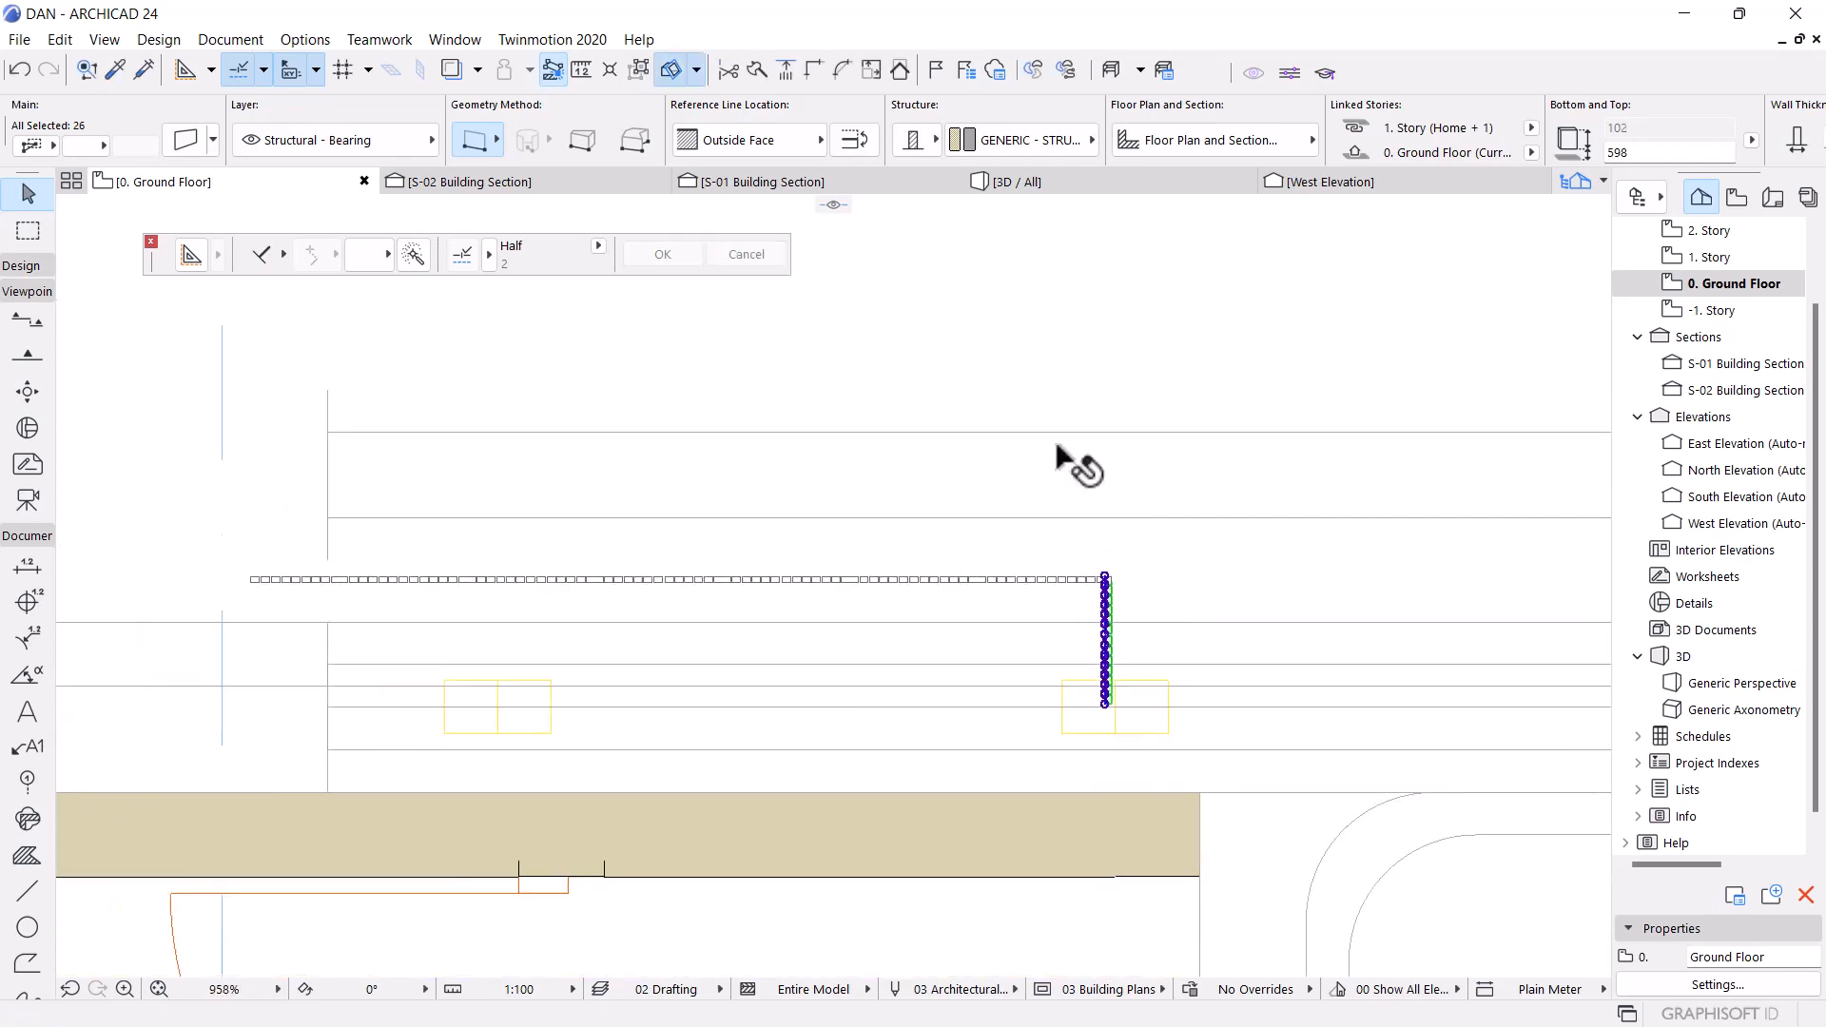
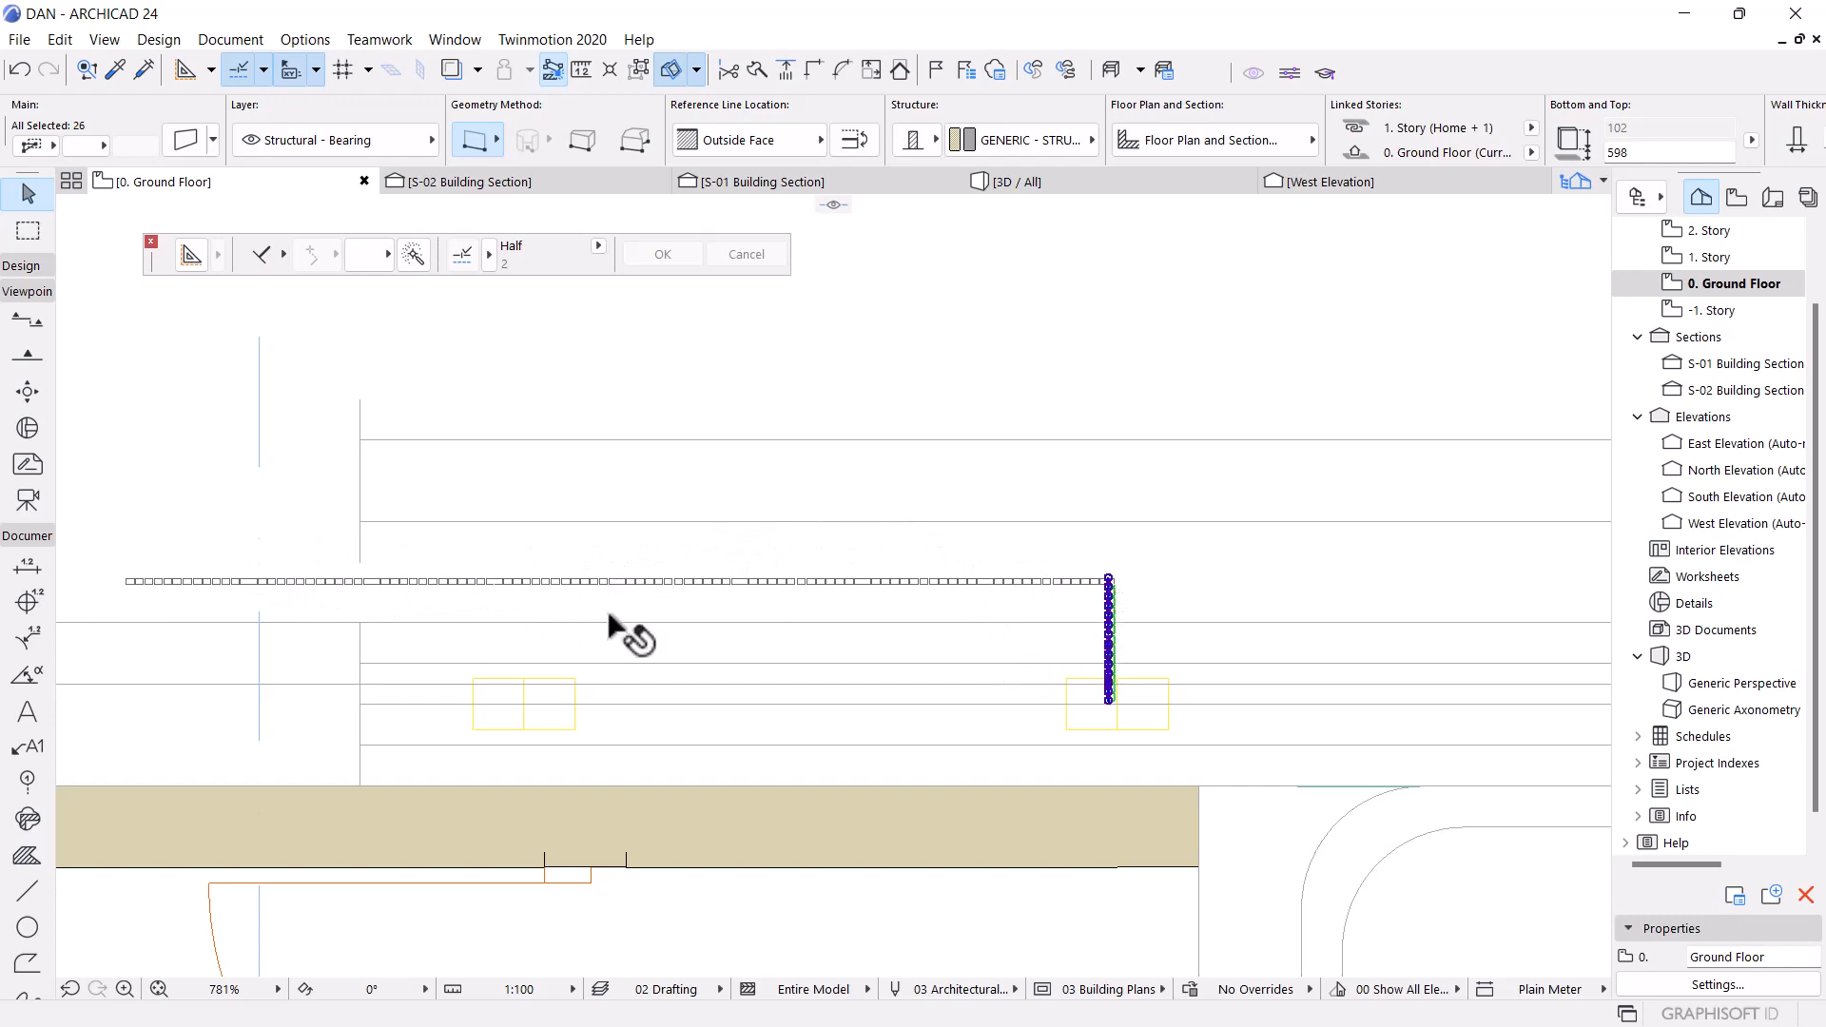
Move the perpendicular strip group to the row's left end, placing its upper right corner on the row's upper left corner
scroll(1251, 684, up, 6)
scroll(1014, 485, up, 2)
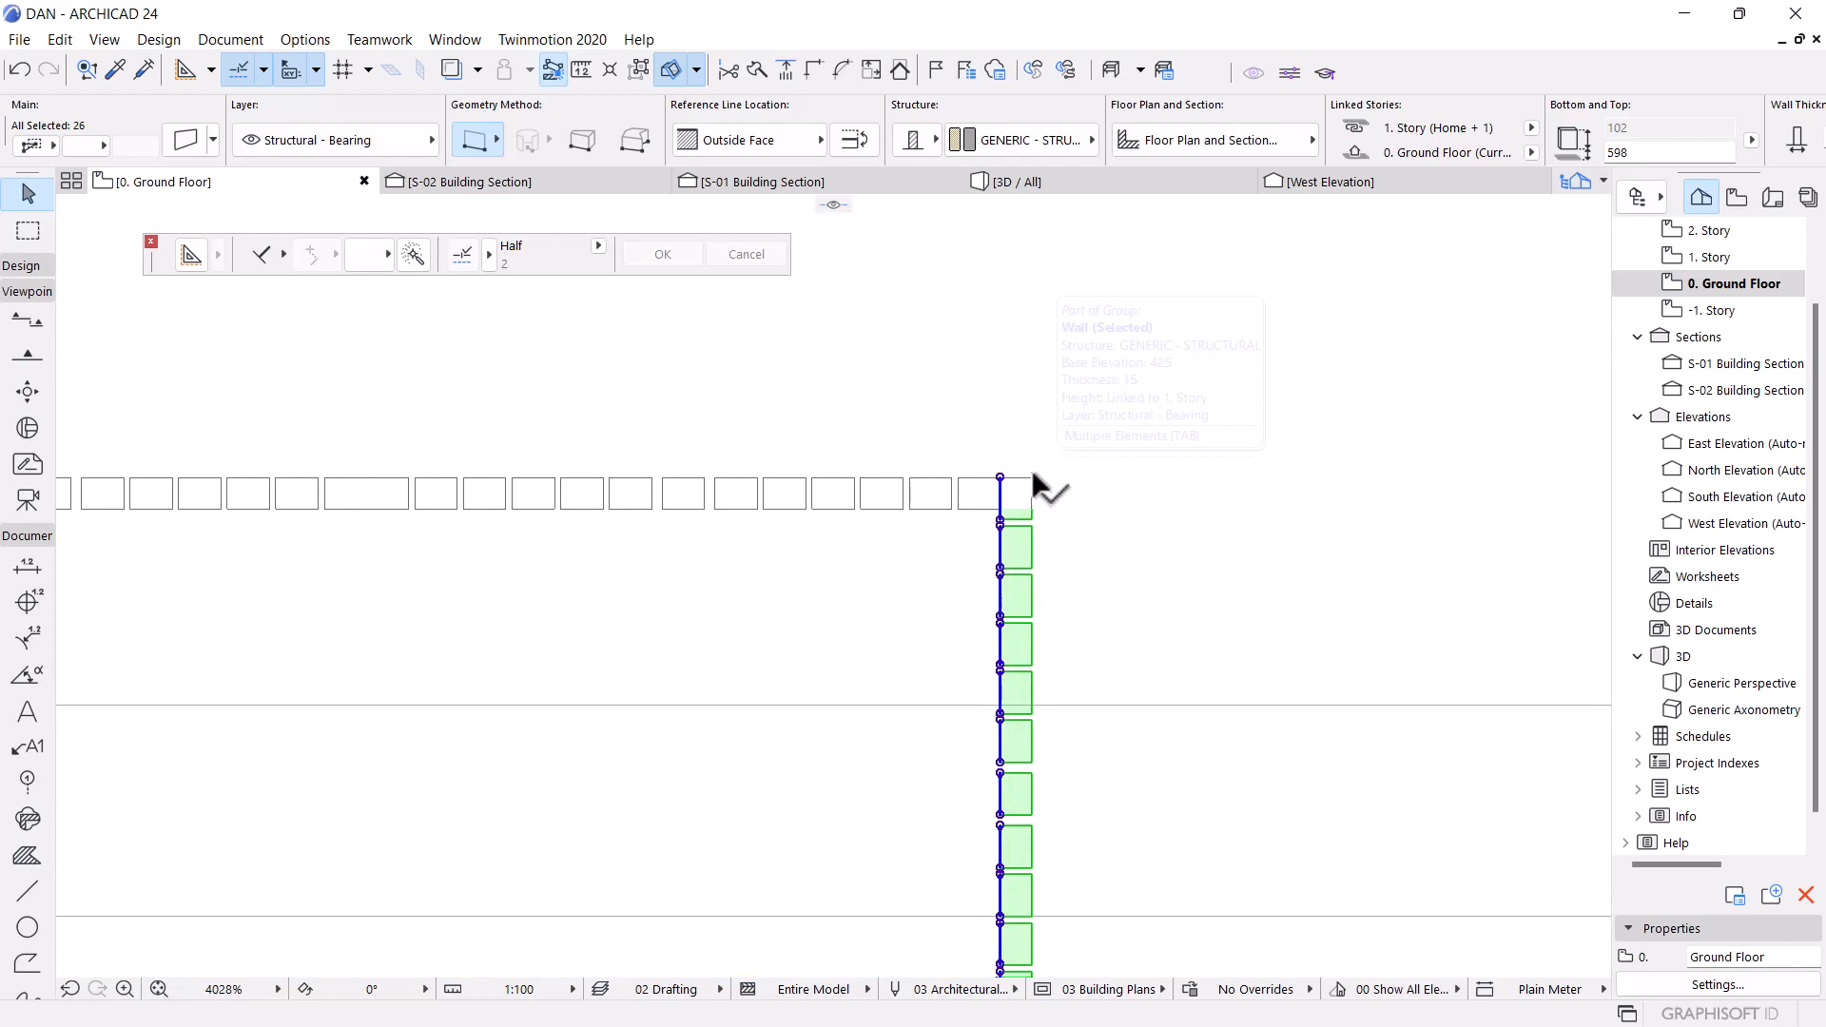
key(ctrl+d)
click(1032, 477)
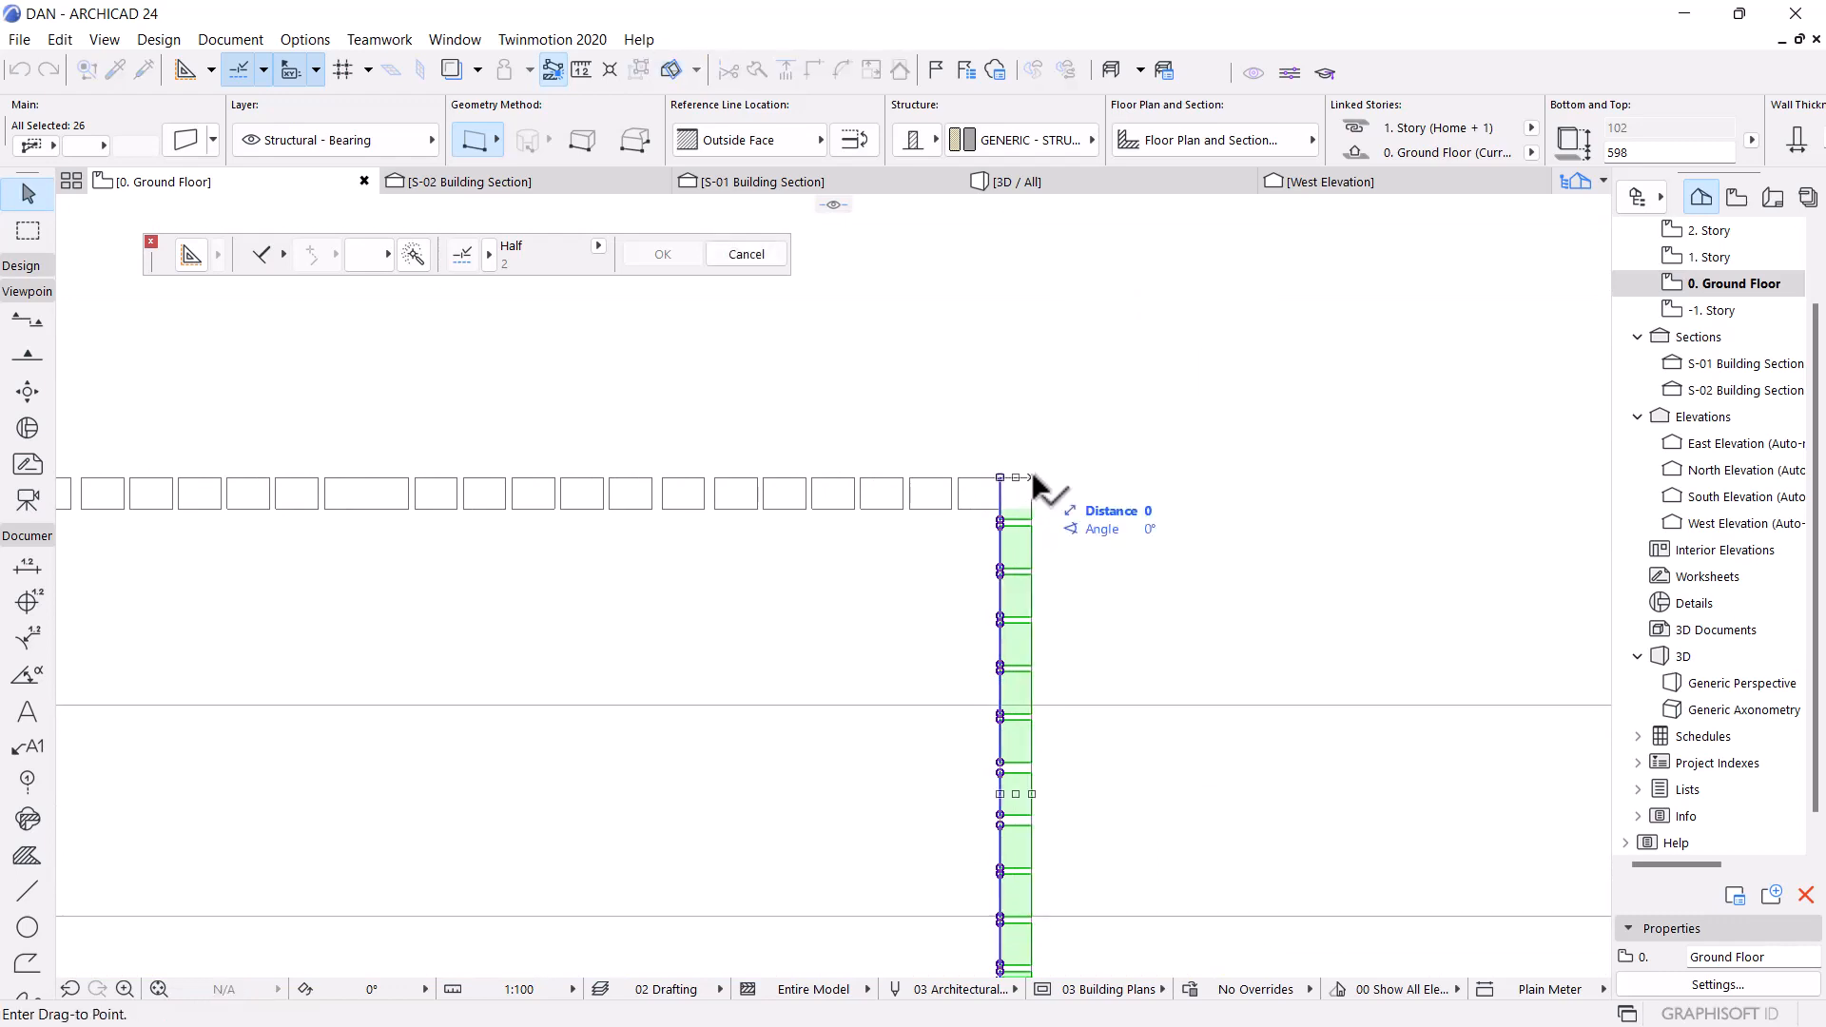
scroll(1127, 522, down, 9)
scroll(422, 526, up, 8)
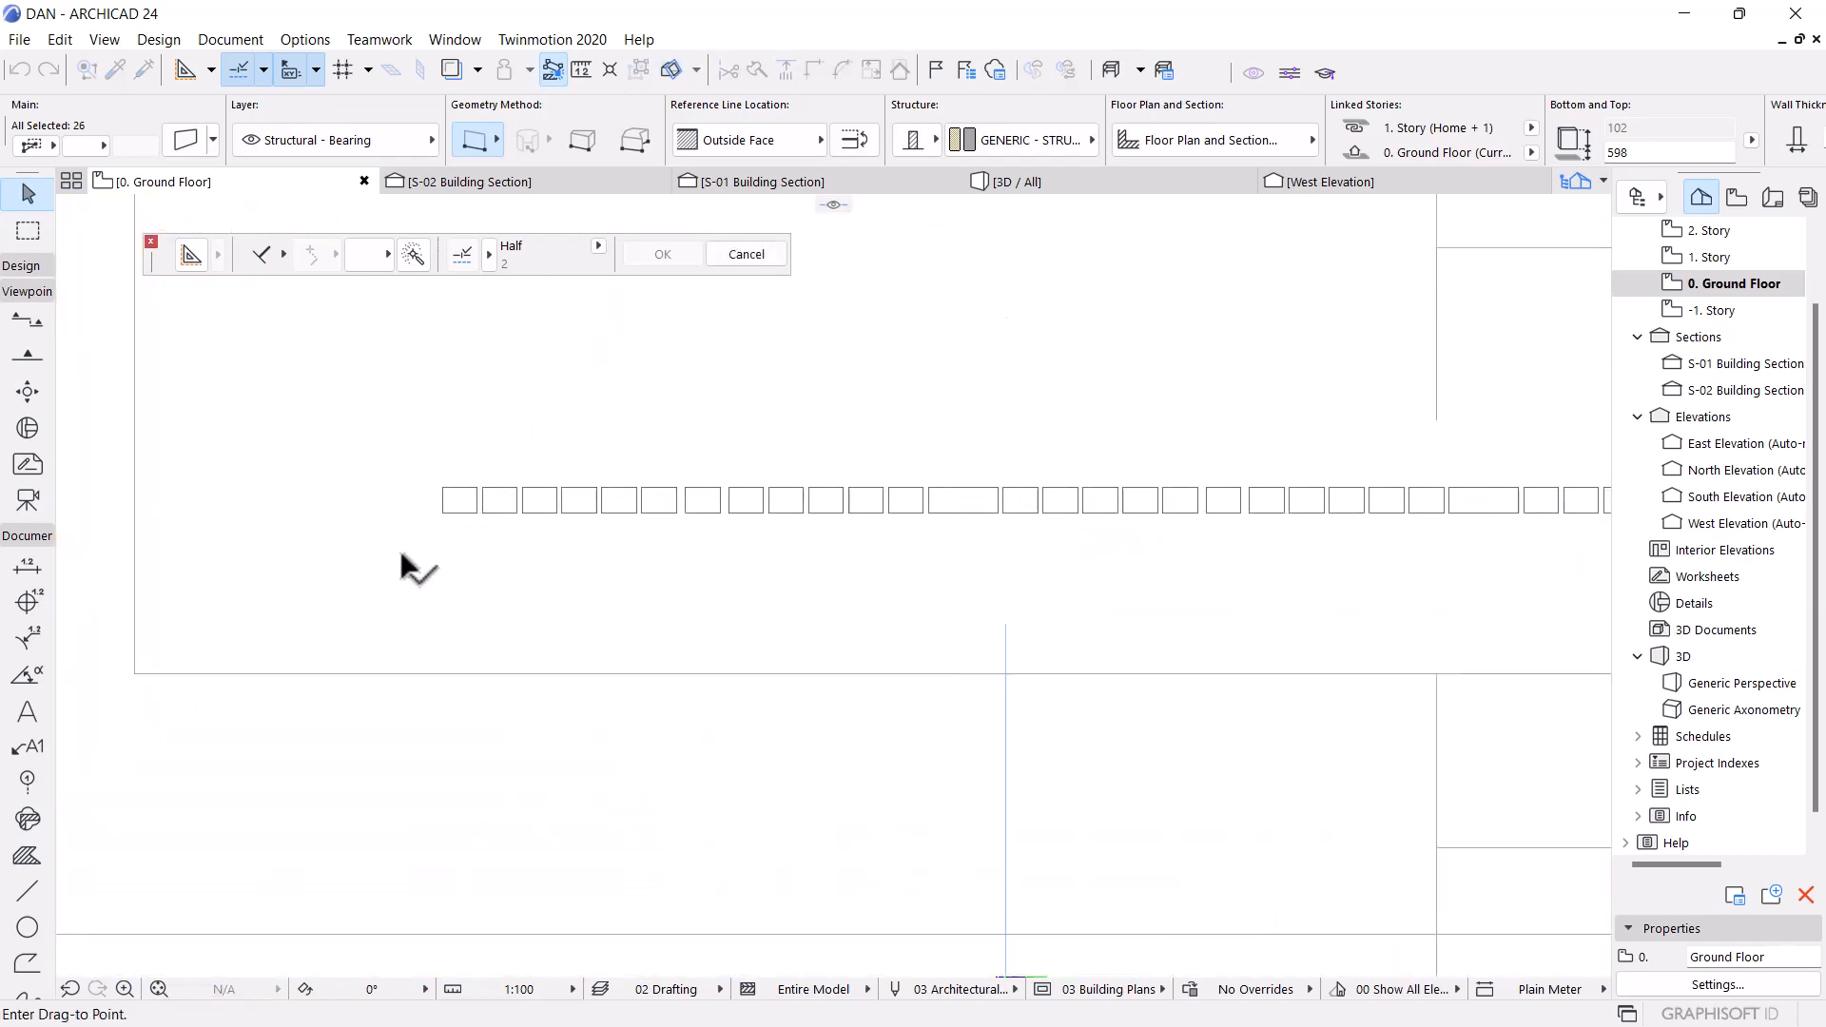
click(442, 487)
scroll(396, 519, down, 4)
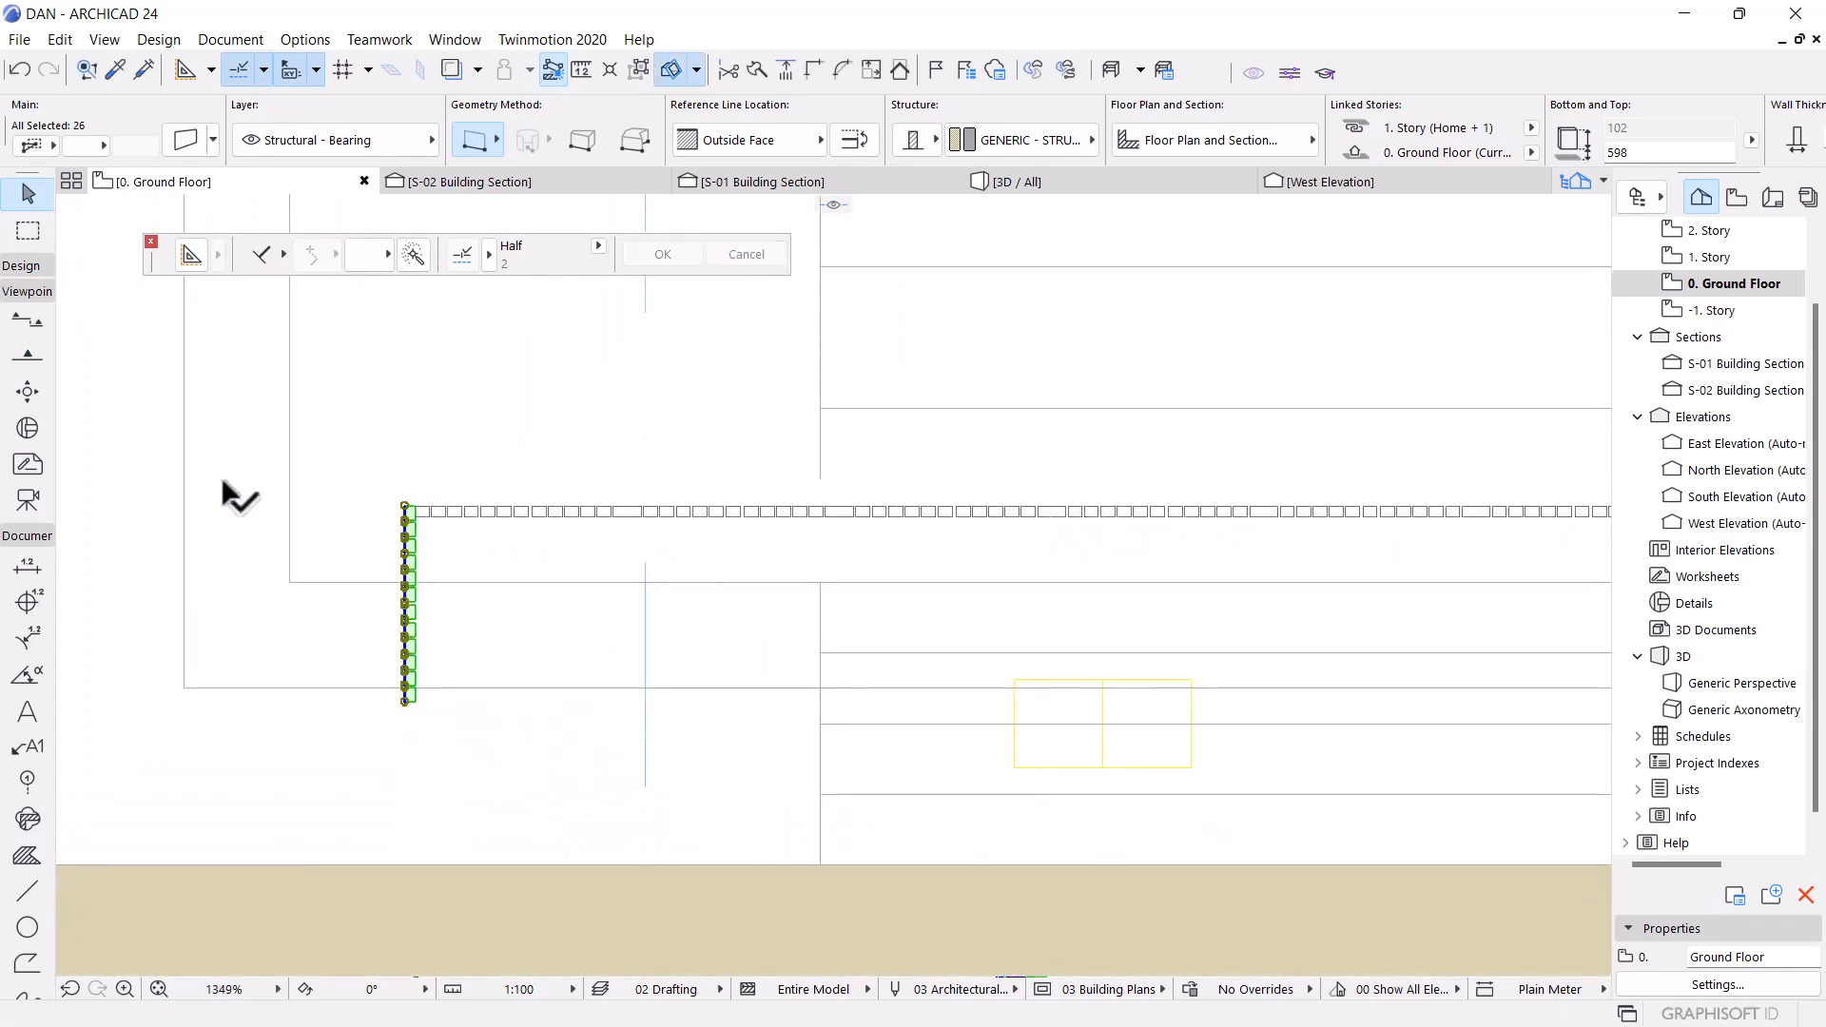
Draw a horizontal guide line about 2415 mm long just below the strip row, from the perpendicular group's outer edge to the row's far end
click(27, 890)
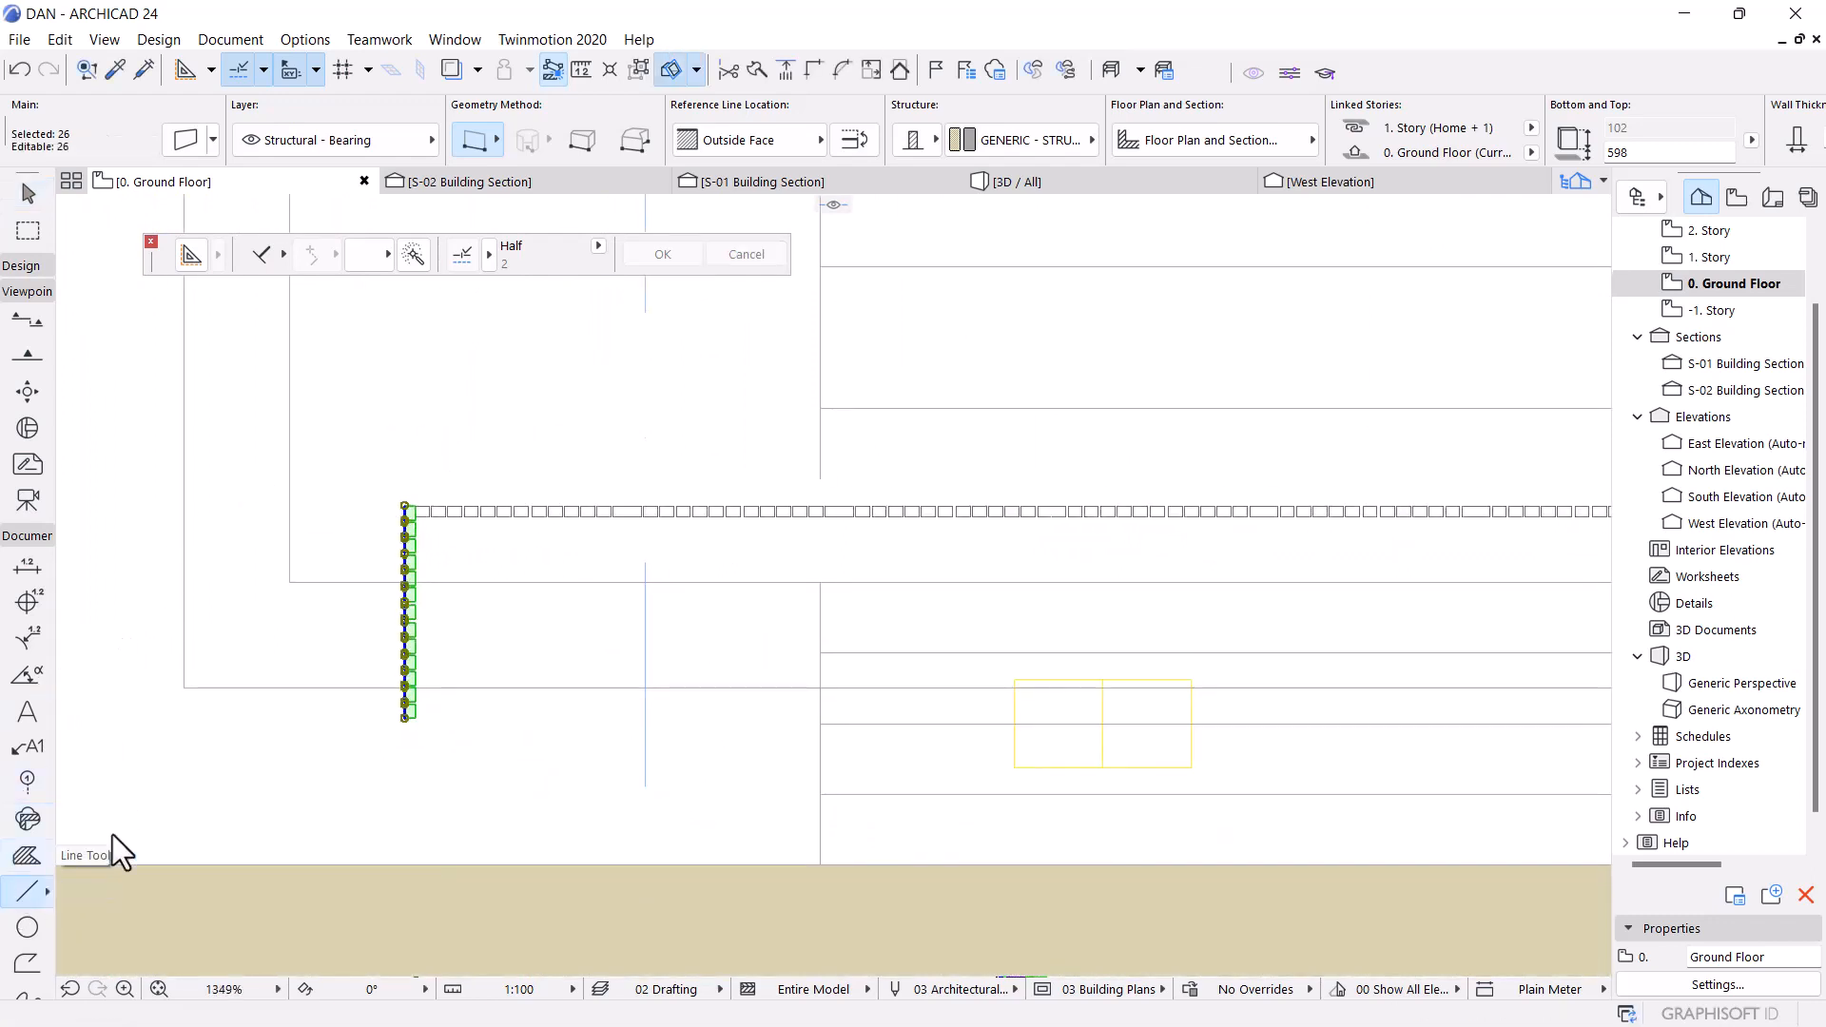
scroll(394, 522, up, 6)
key(Escape)
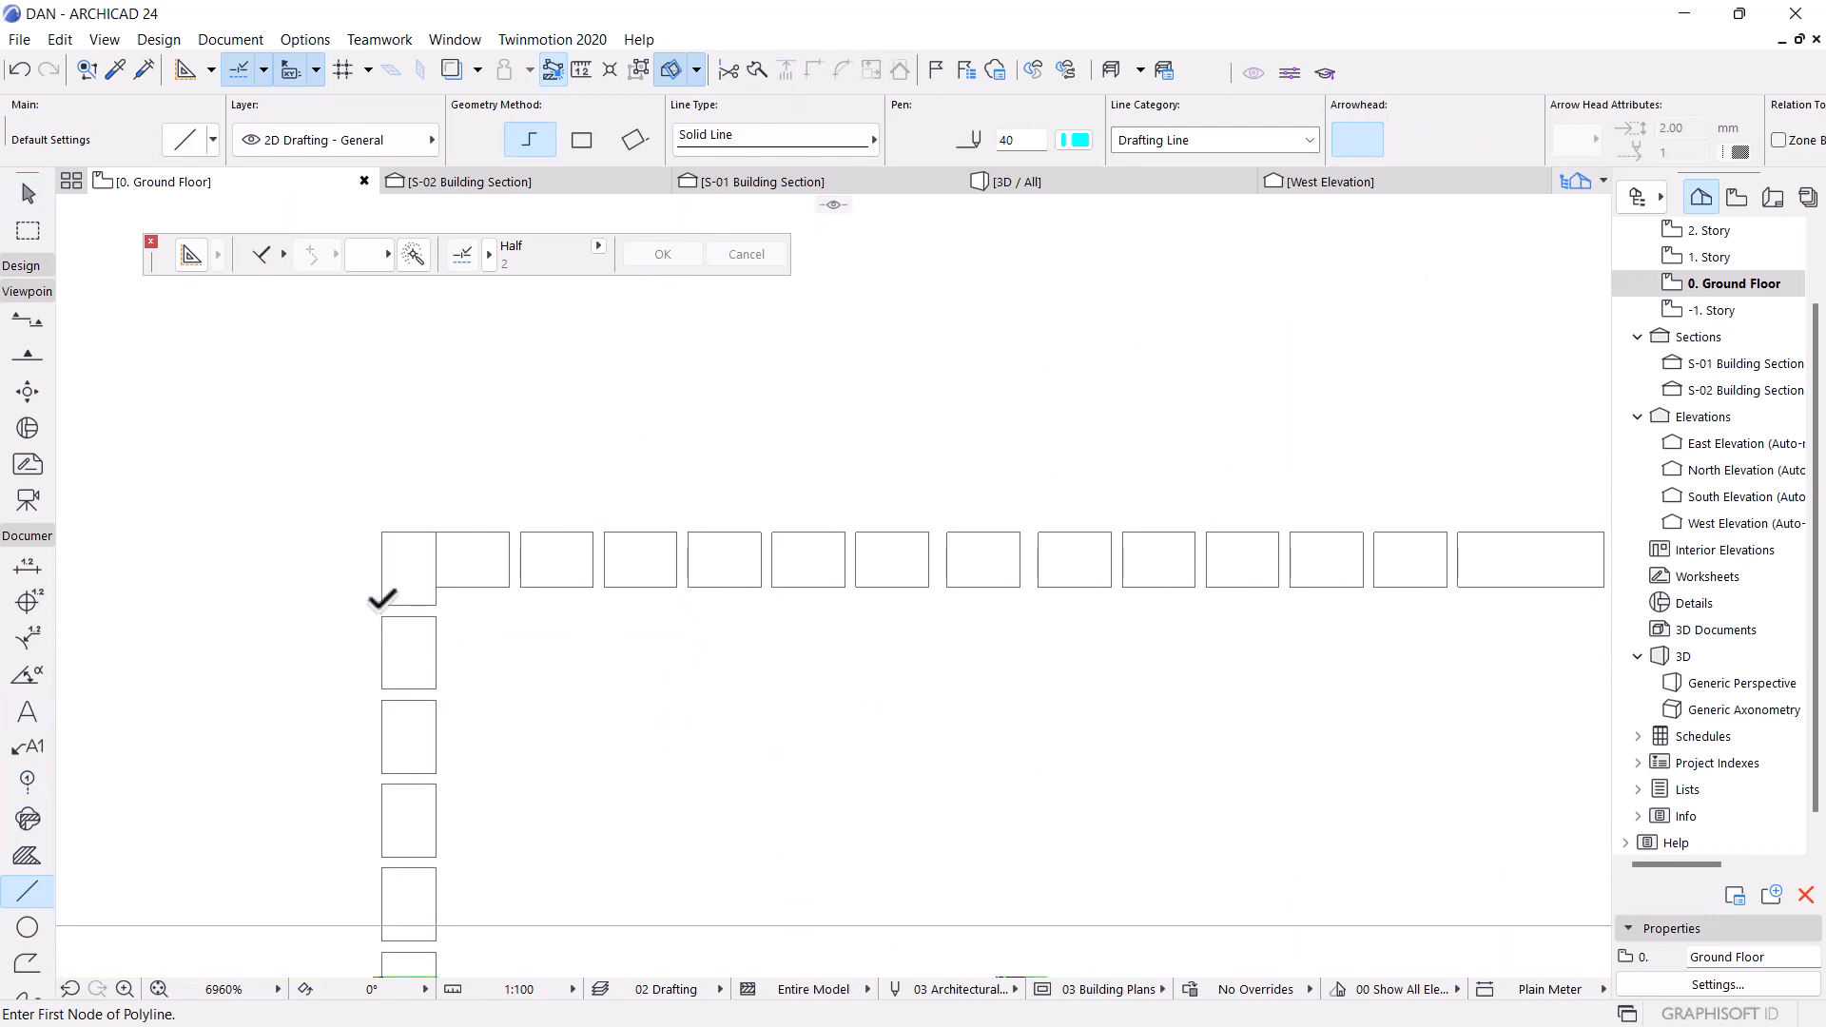
click(381, 600)
scroll(409, 628, up, 5)
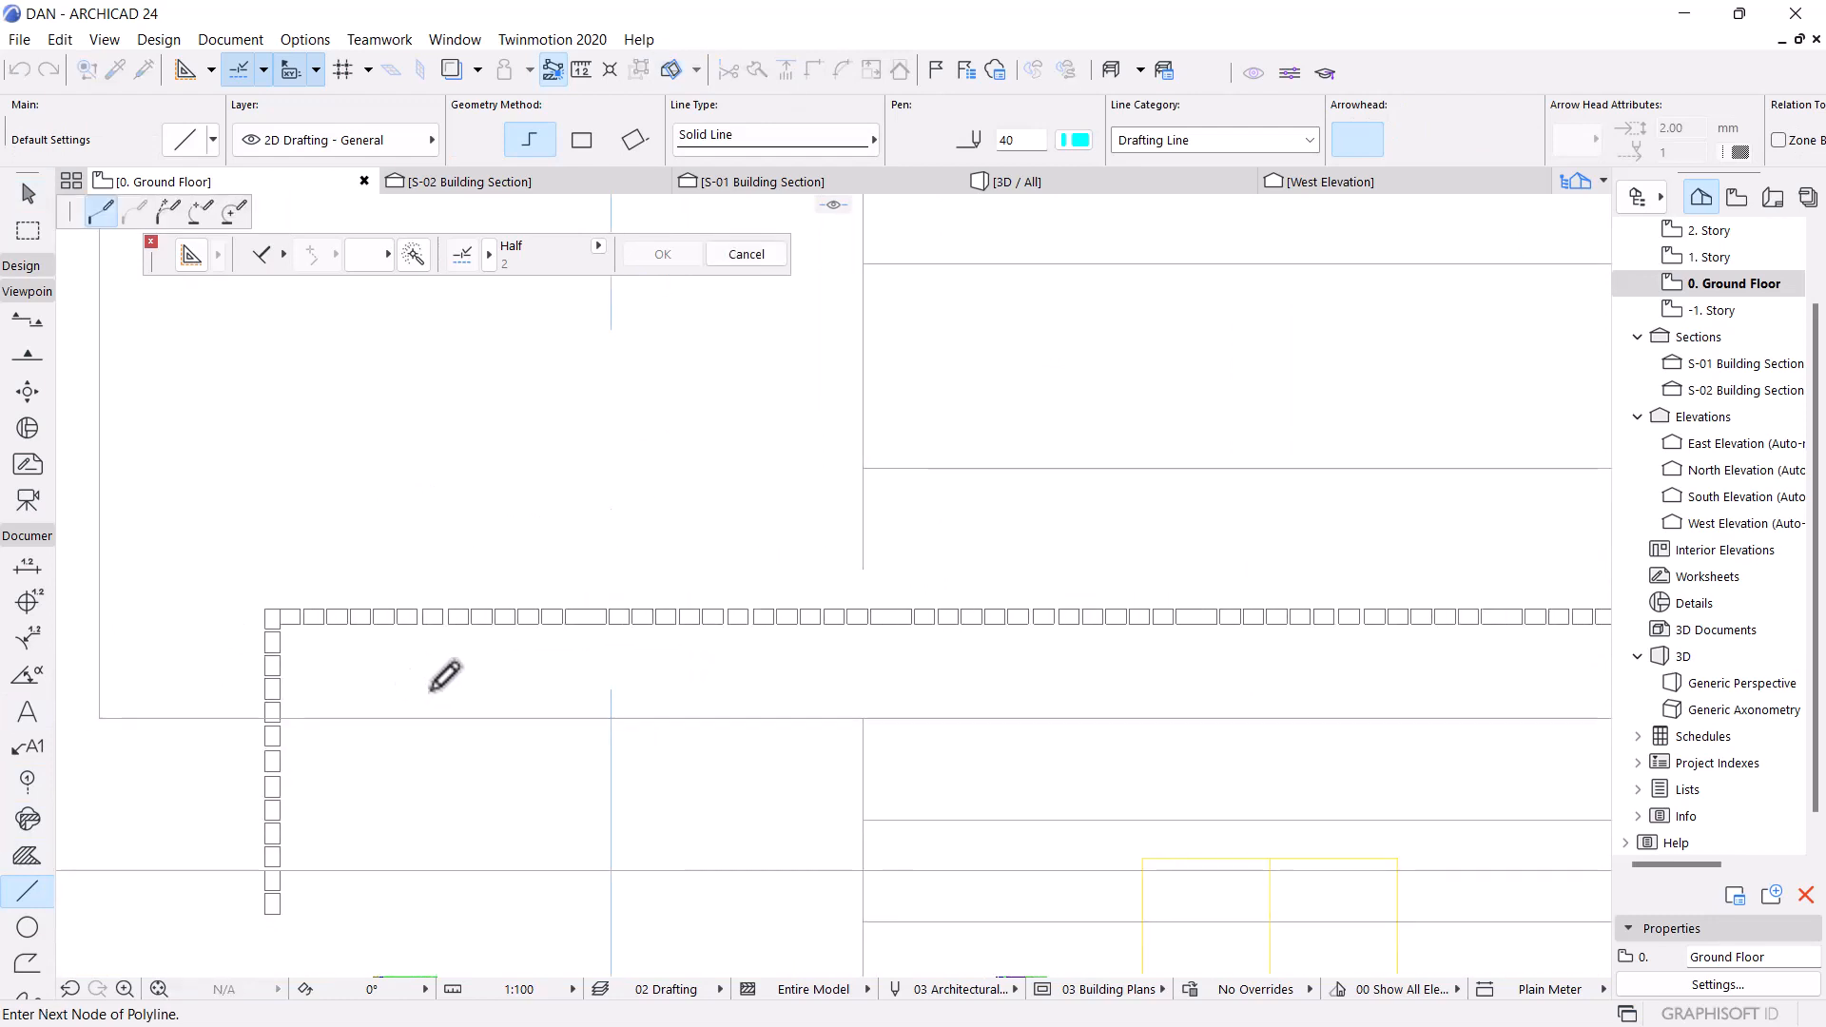
scroll(960, 639, up, 5)
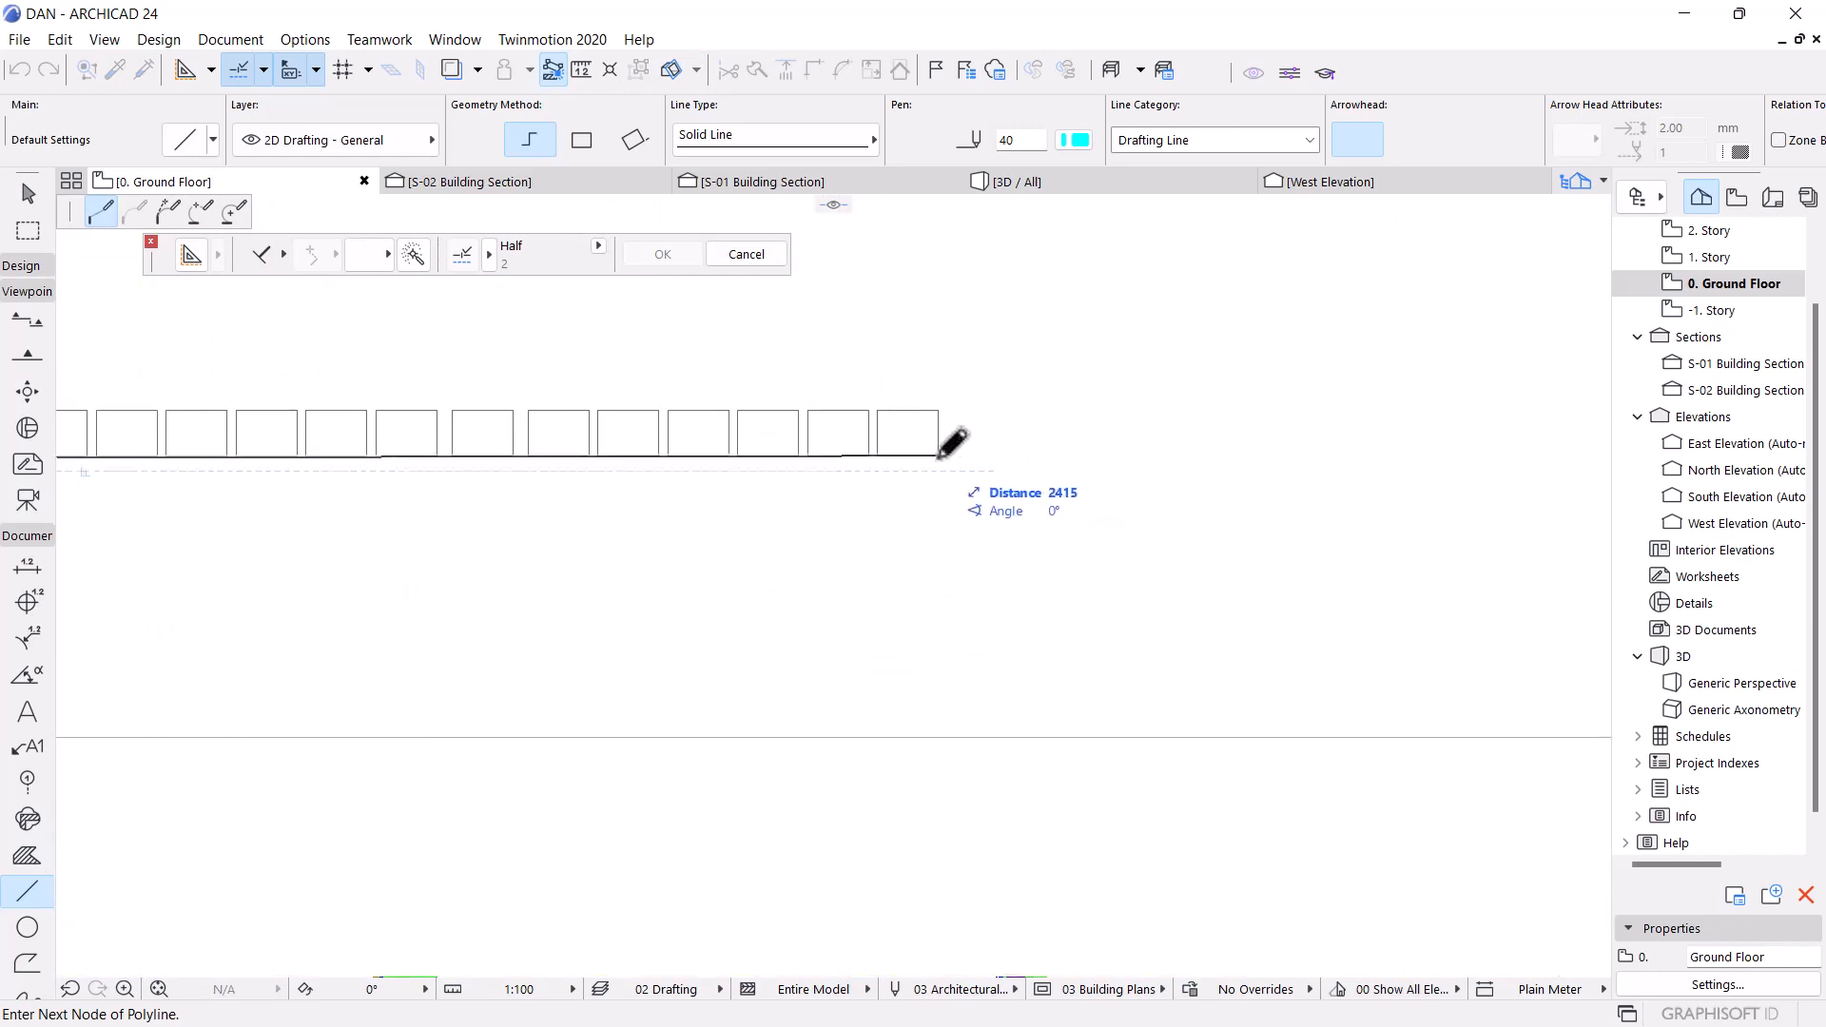
scroll(946, 445, up, 5)
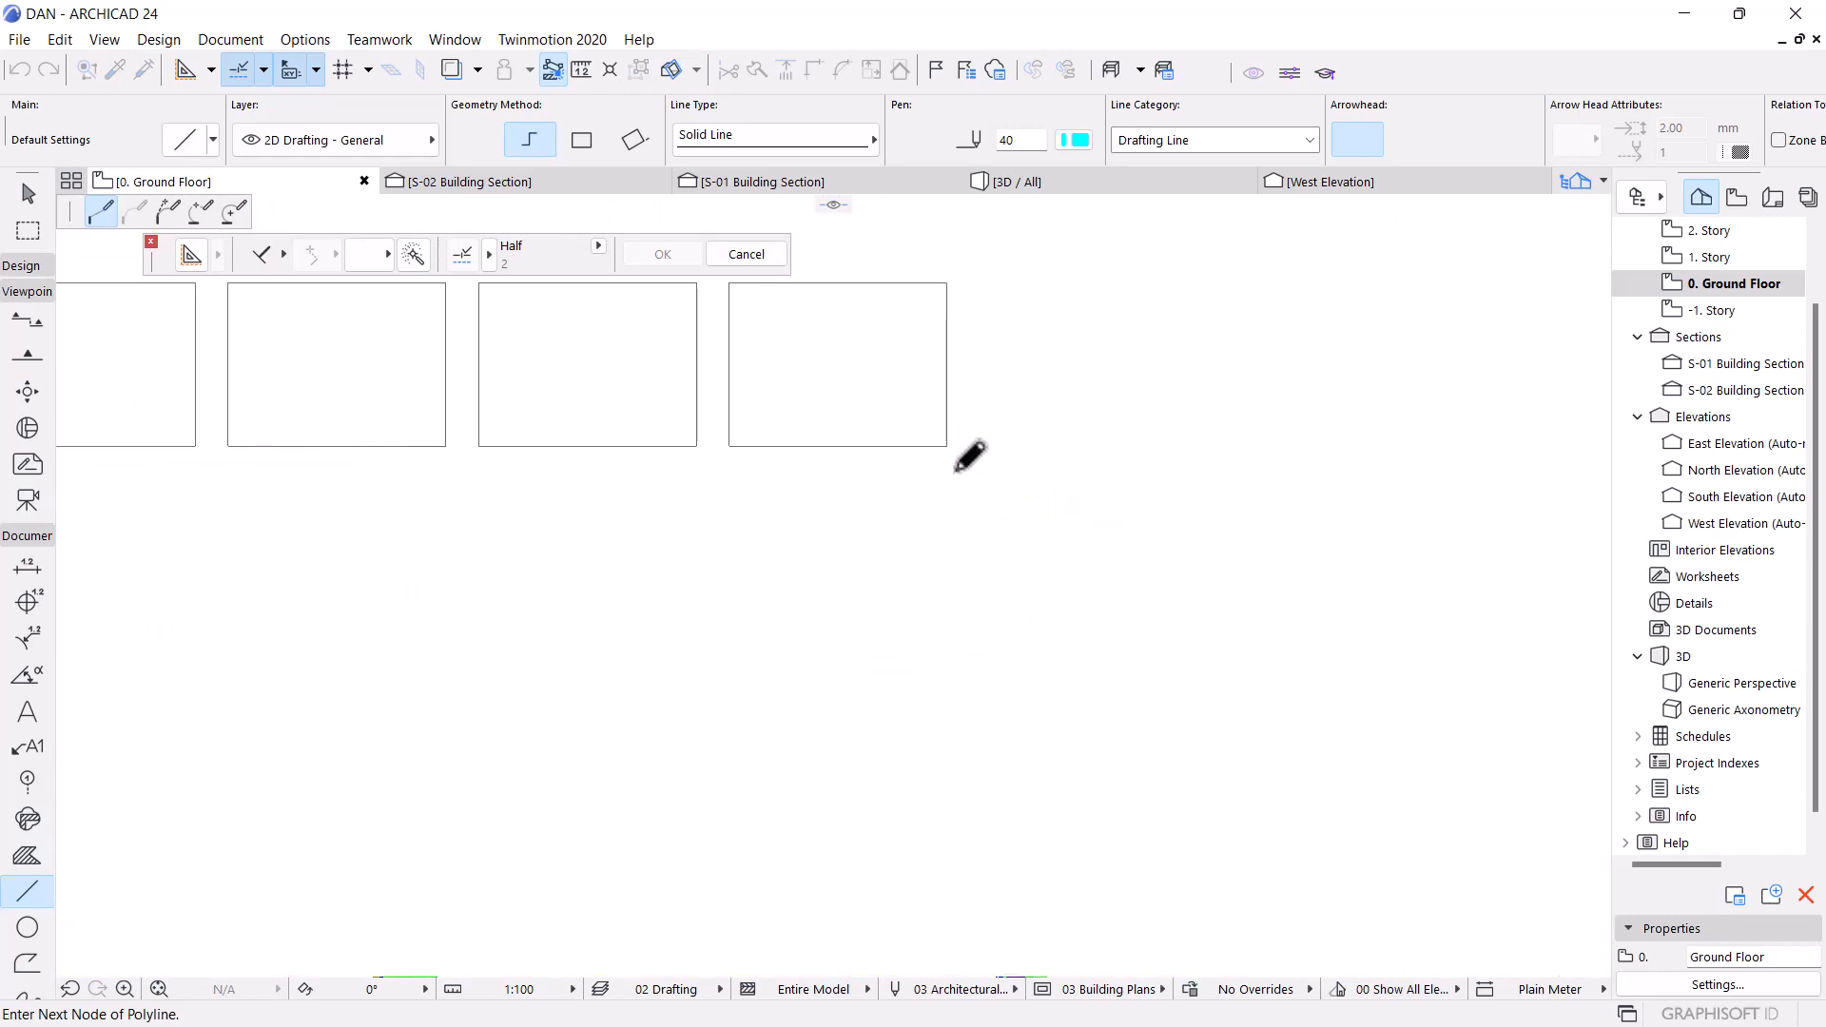
key(Escape)
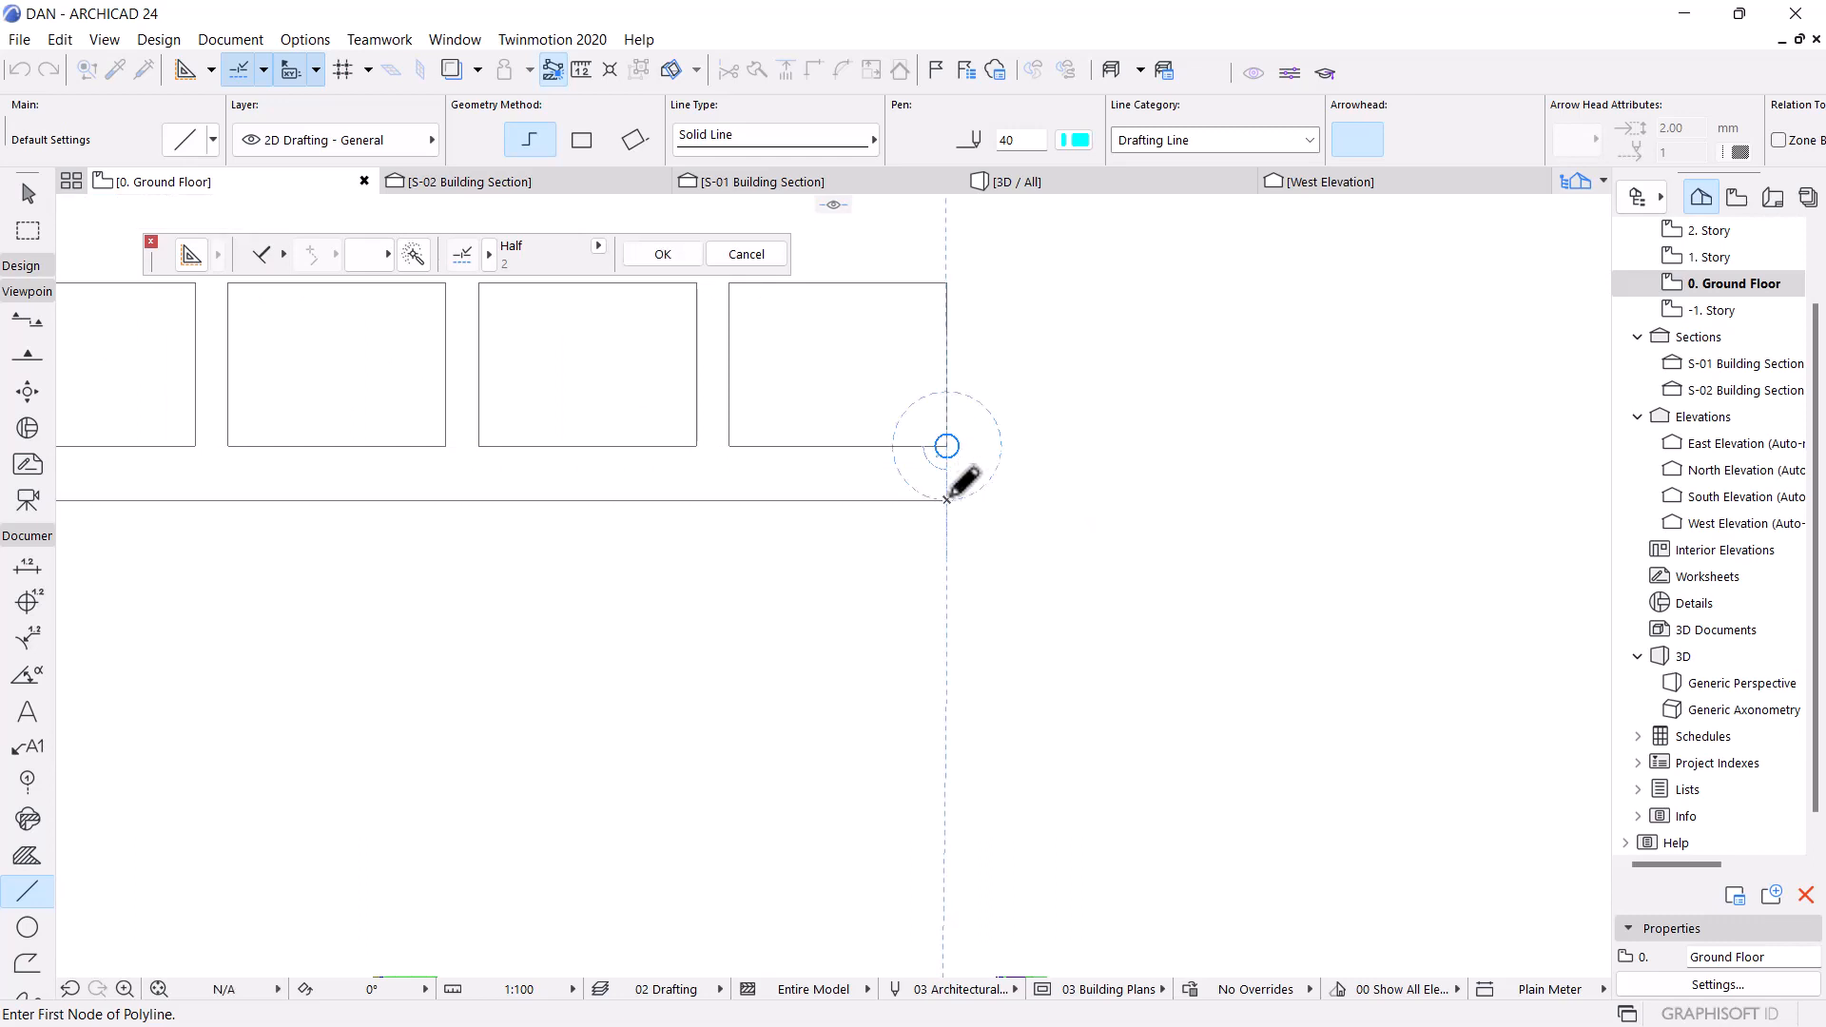
scroll(1070, 471, down, 10)
scroll(1132, 460, down, 5)
scroll(314, 466, up, 3)
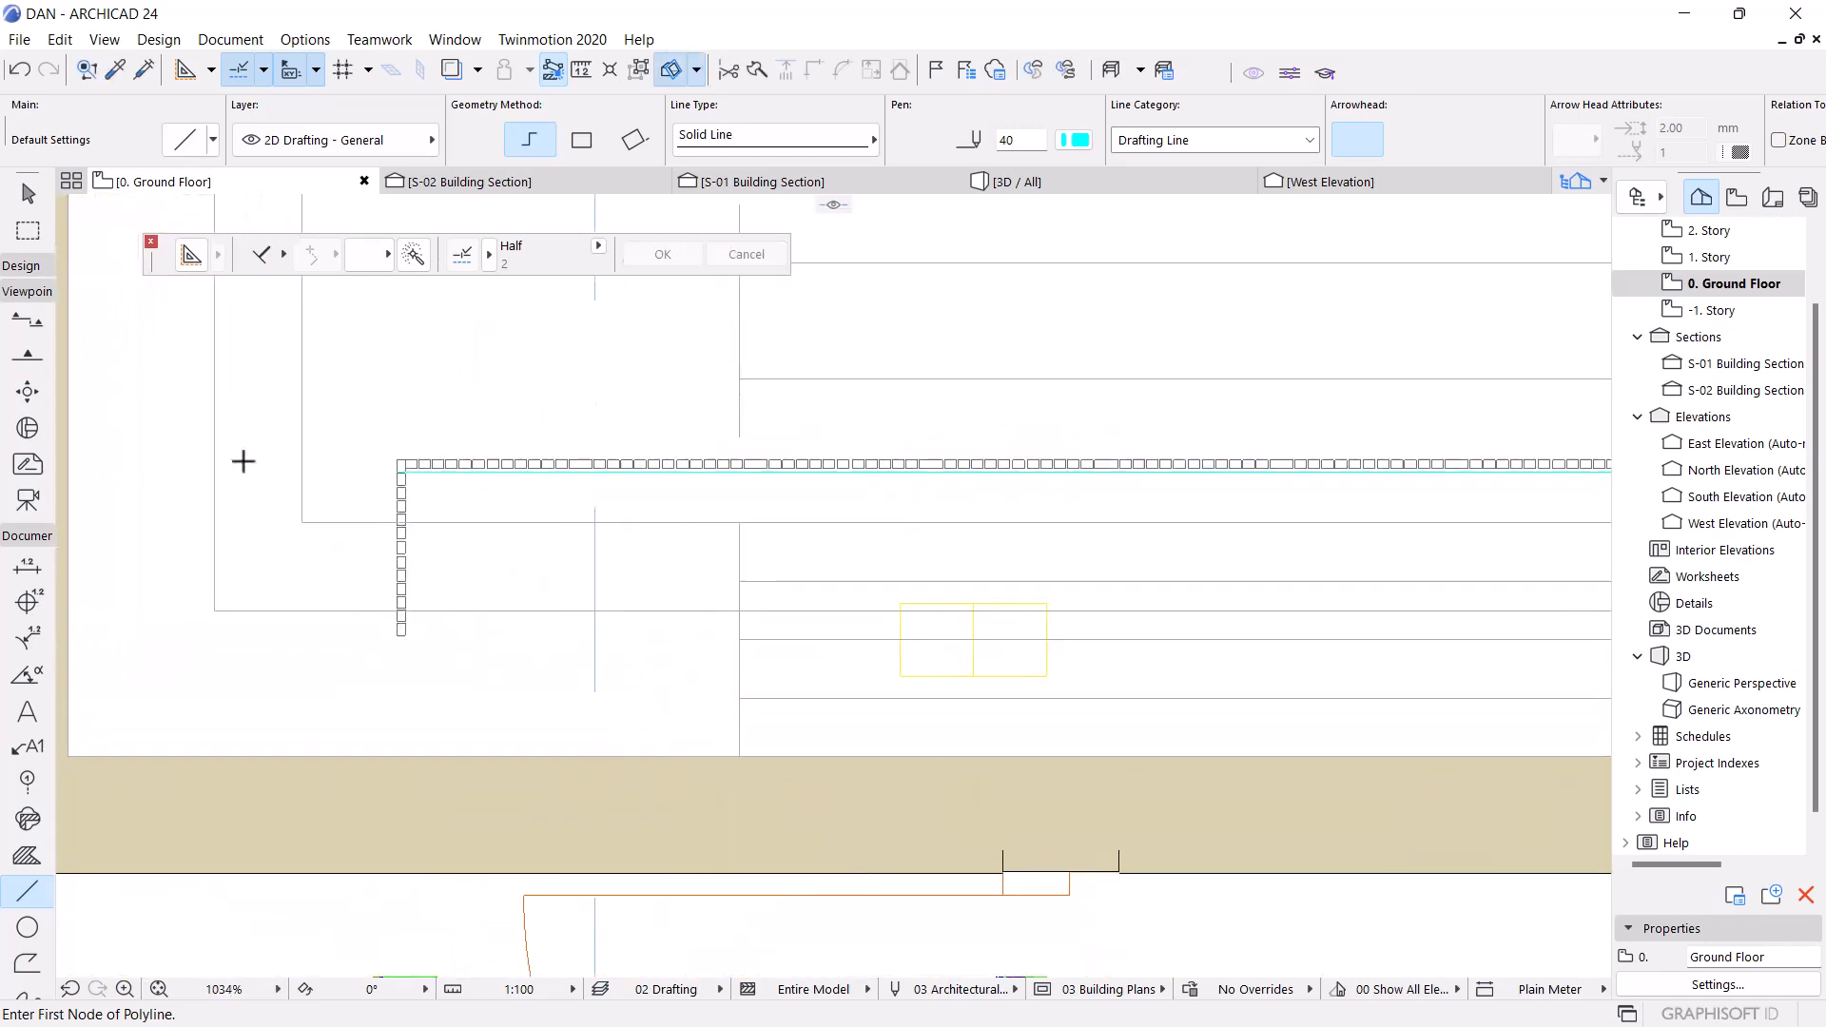
key(Escape)
Move the perpendicular strip group down by one strip thickness, so its upper end is level with the row's lower edge
click(404, 488)
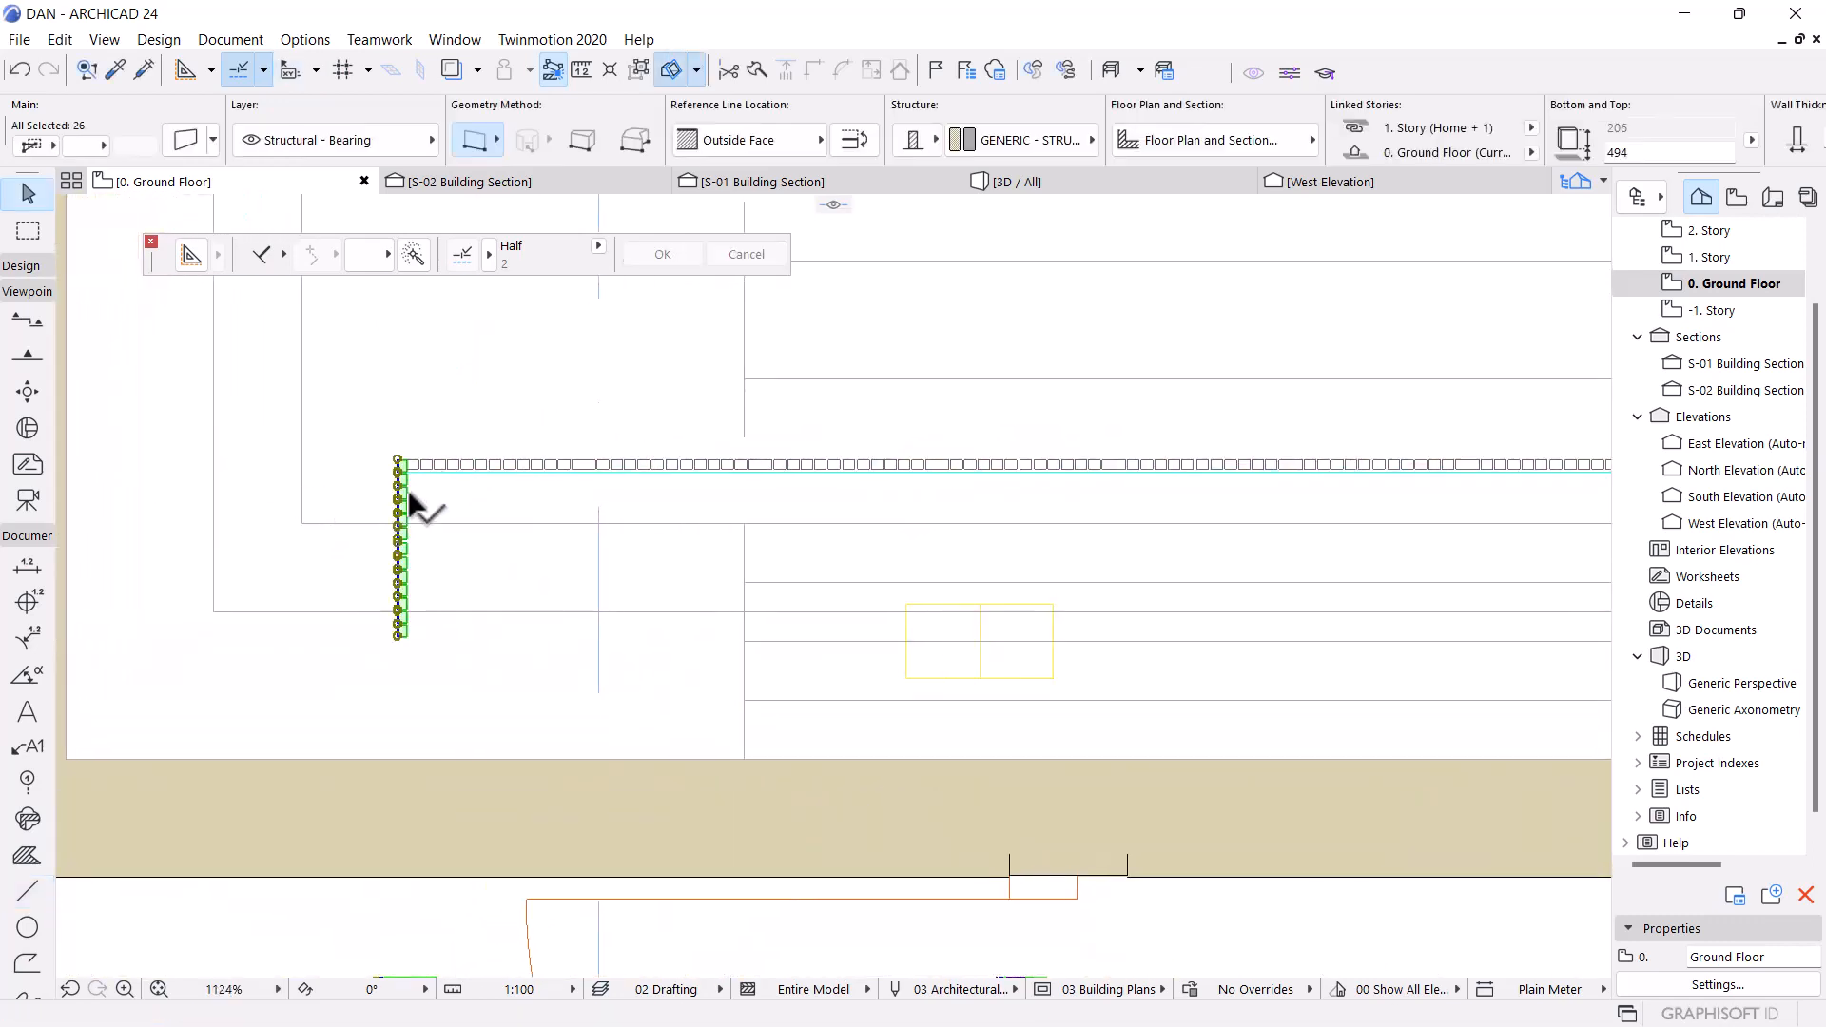
scroll(490, 505, down, 3)
scroll(873, 514, up, 5)
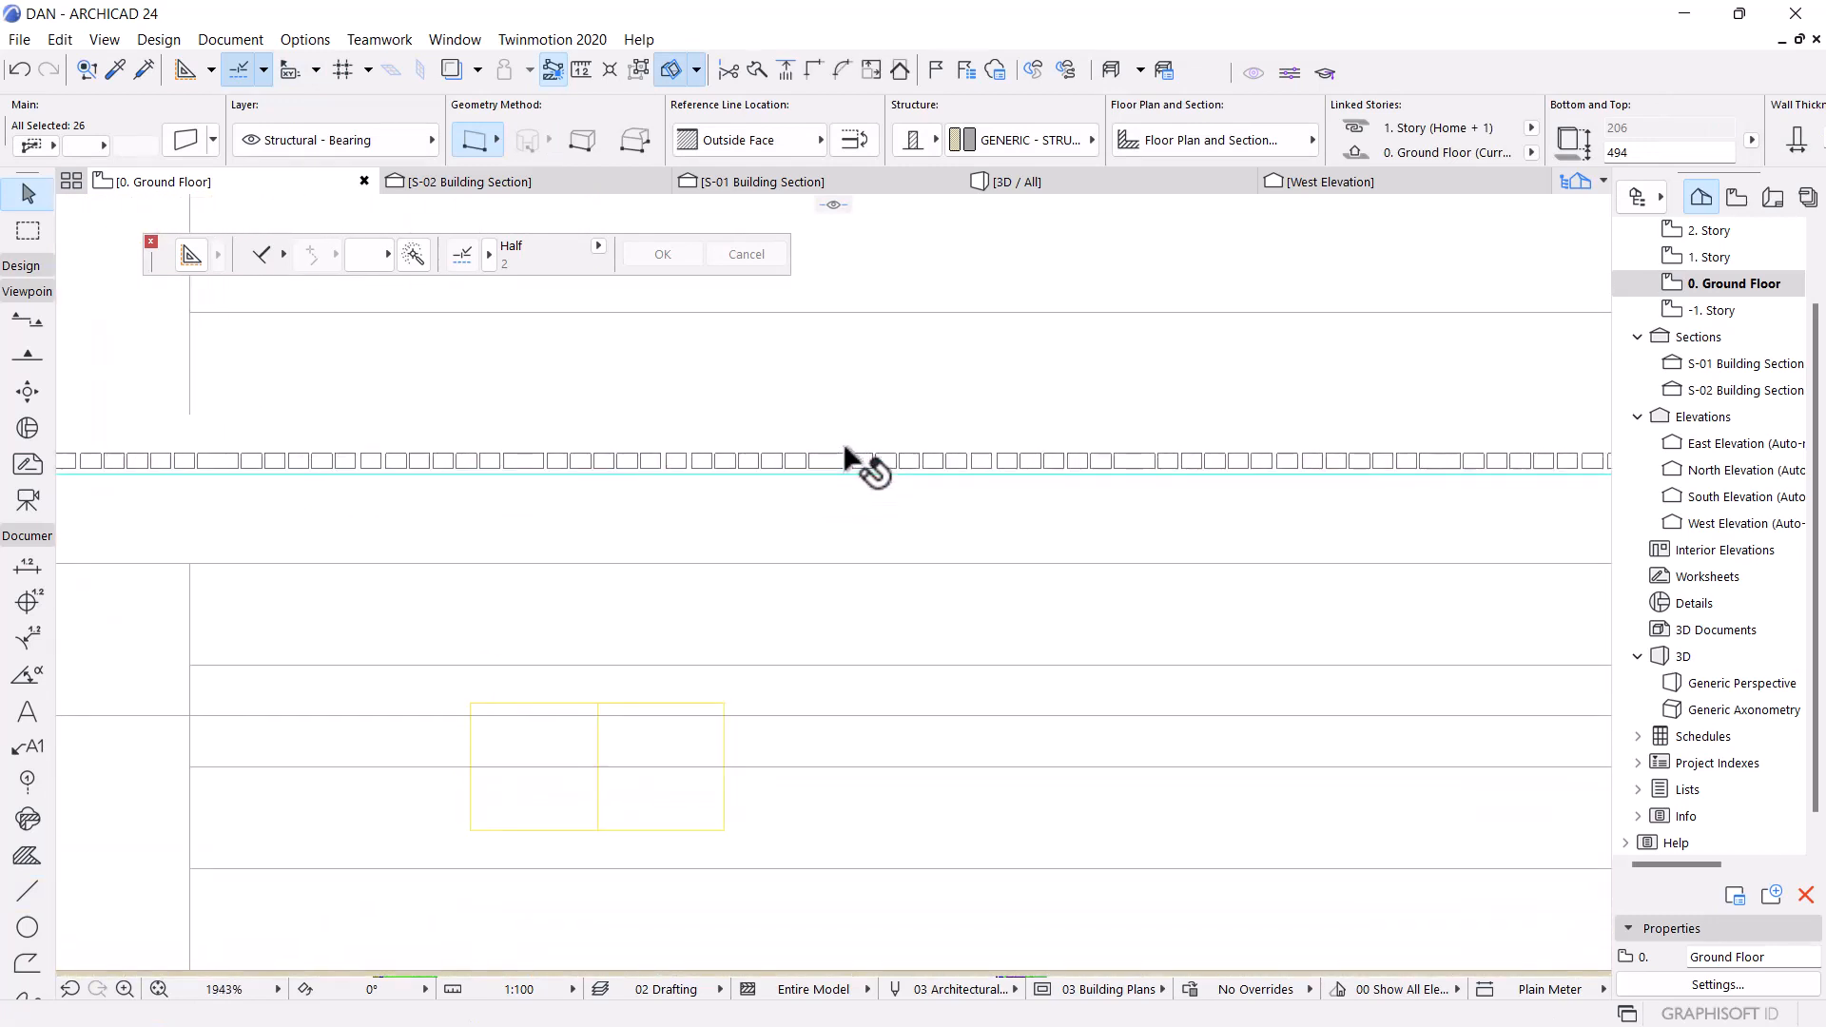
scroll(847, 449, down, 2)
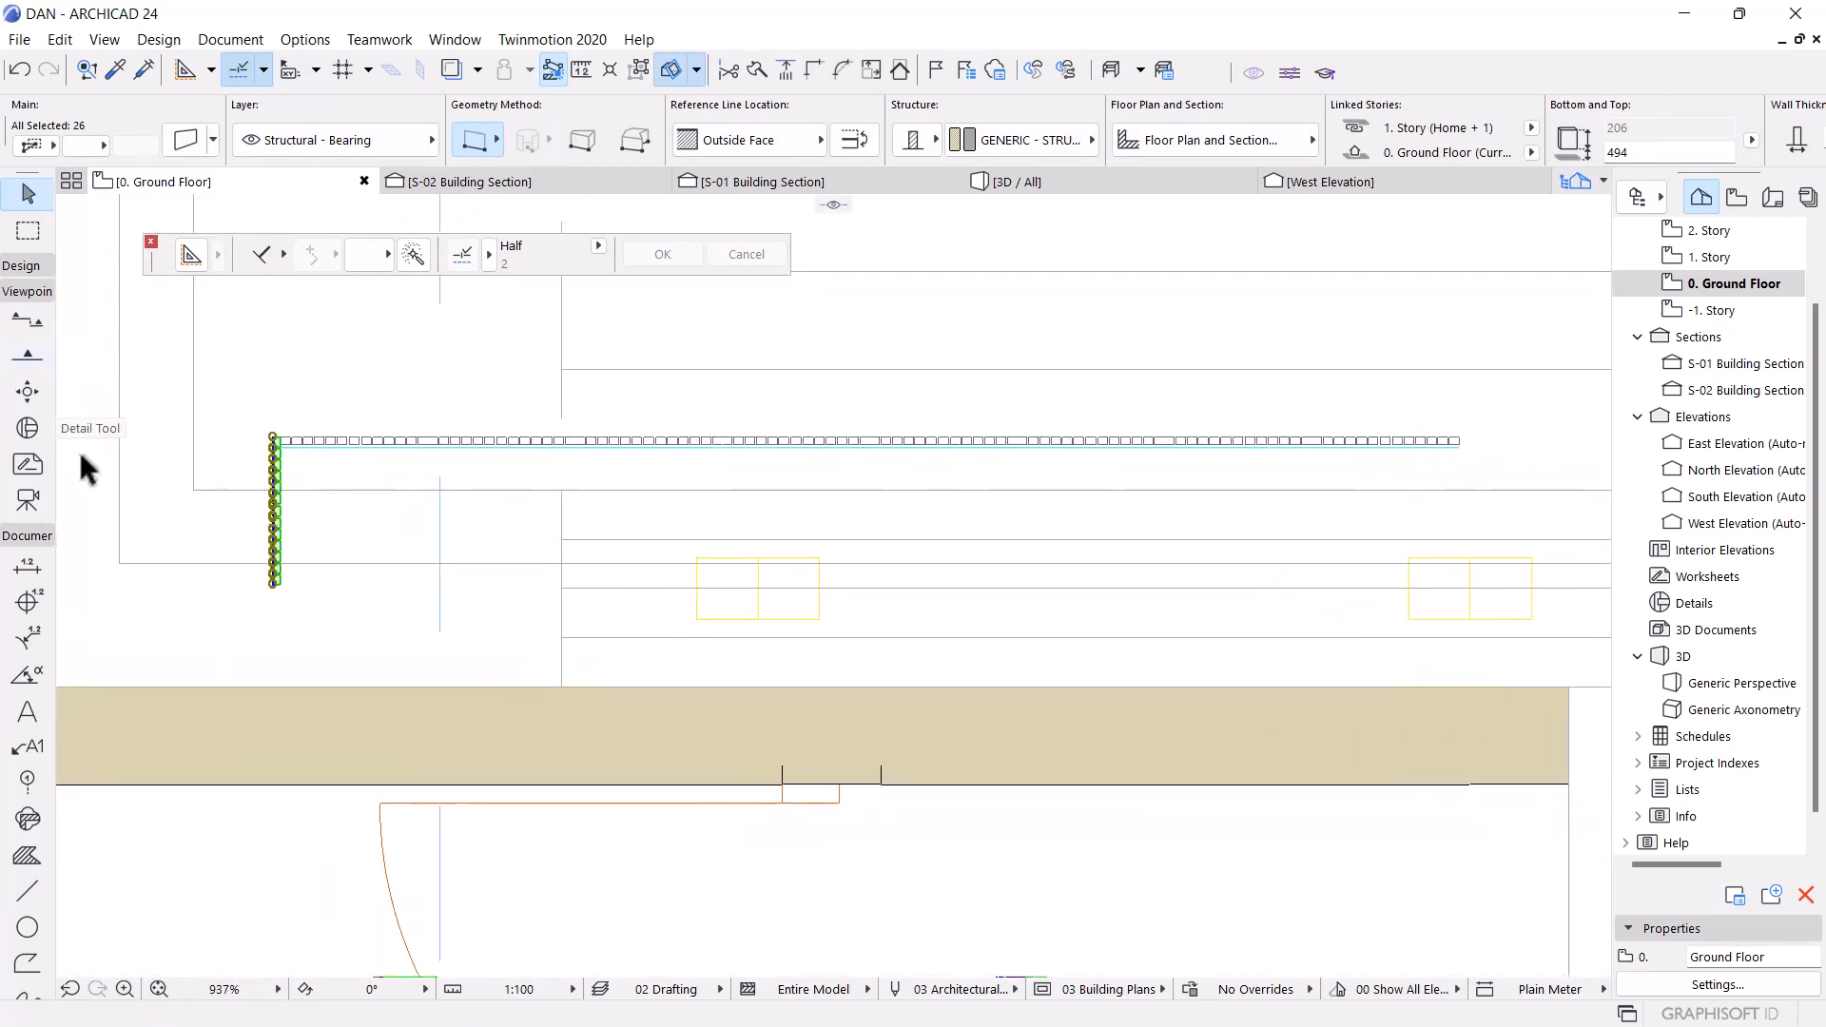
scroll(273, 460, up, 7)
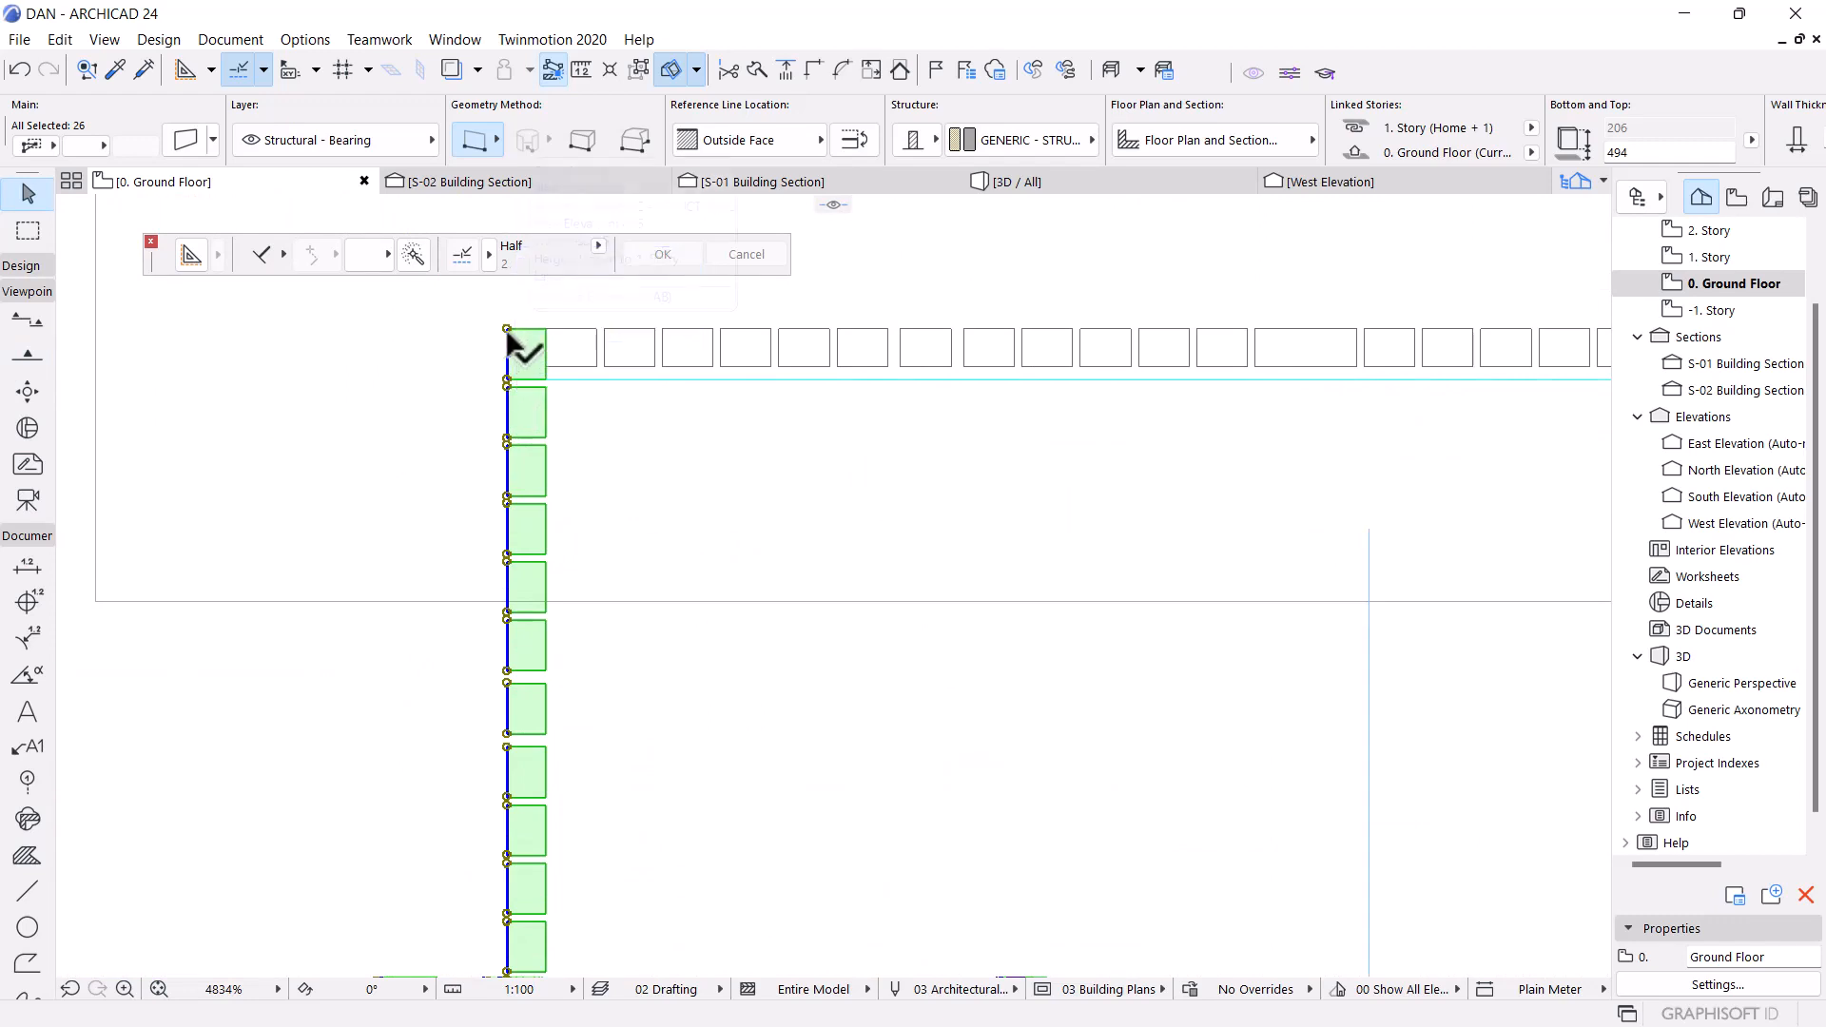
key(ctrl+d)
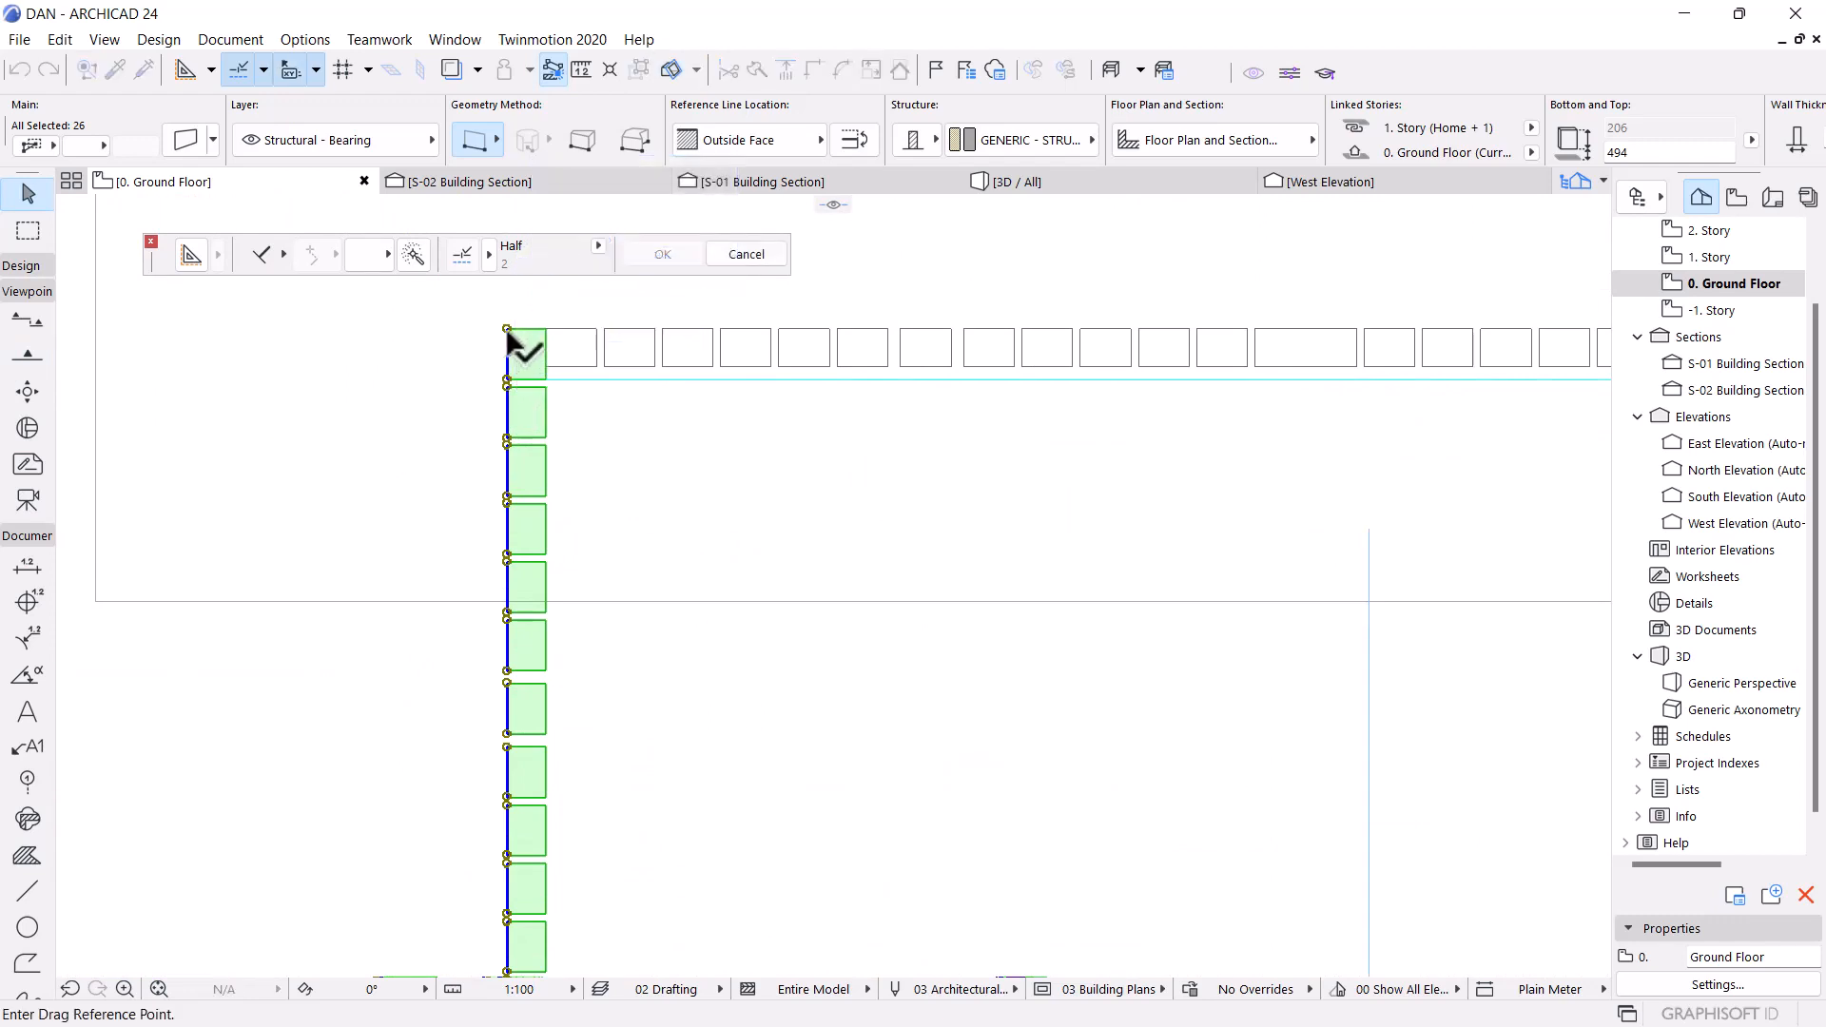
click(508, 330)
scroll(508, 371, up, 1)
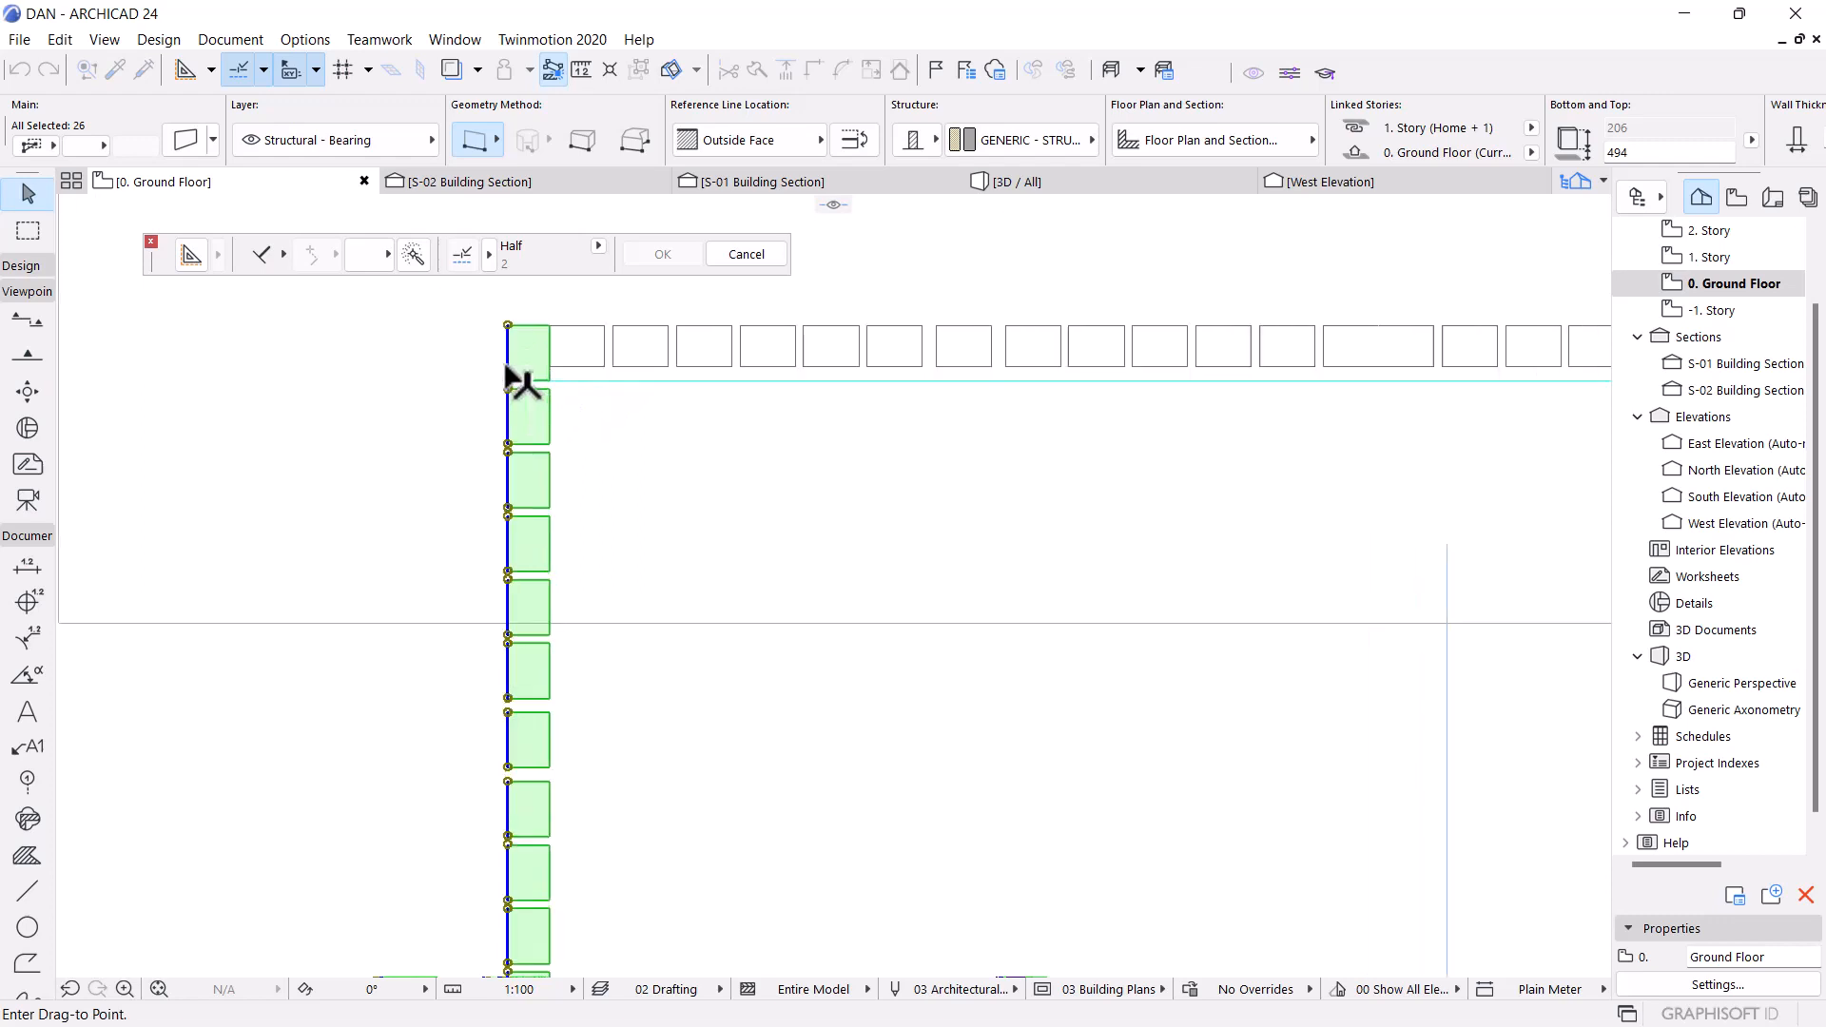
scroll(508, 376, up, 3)
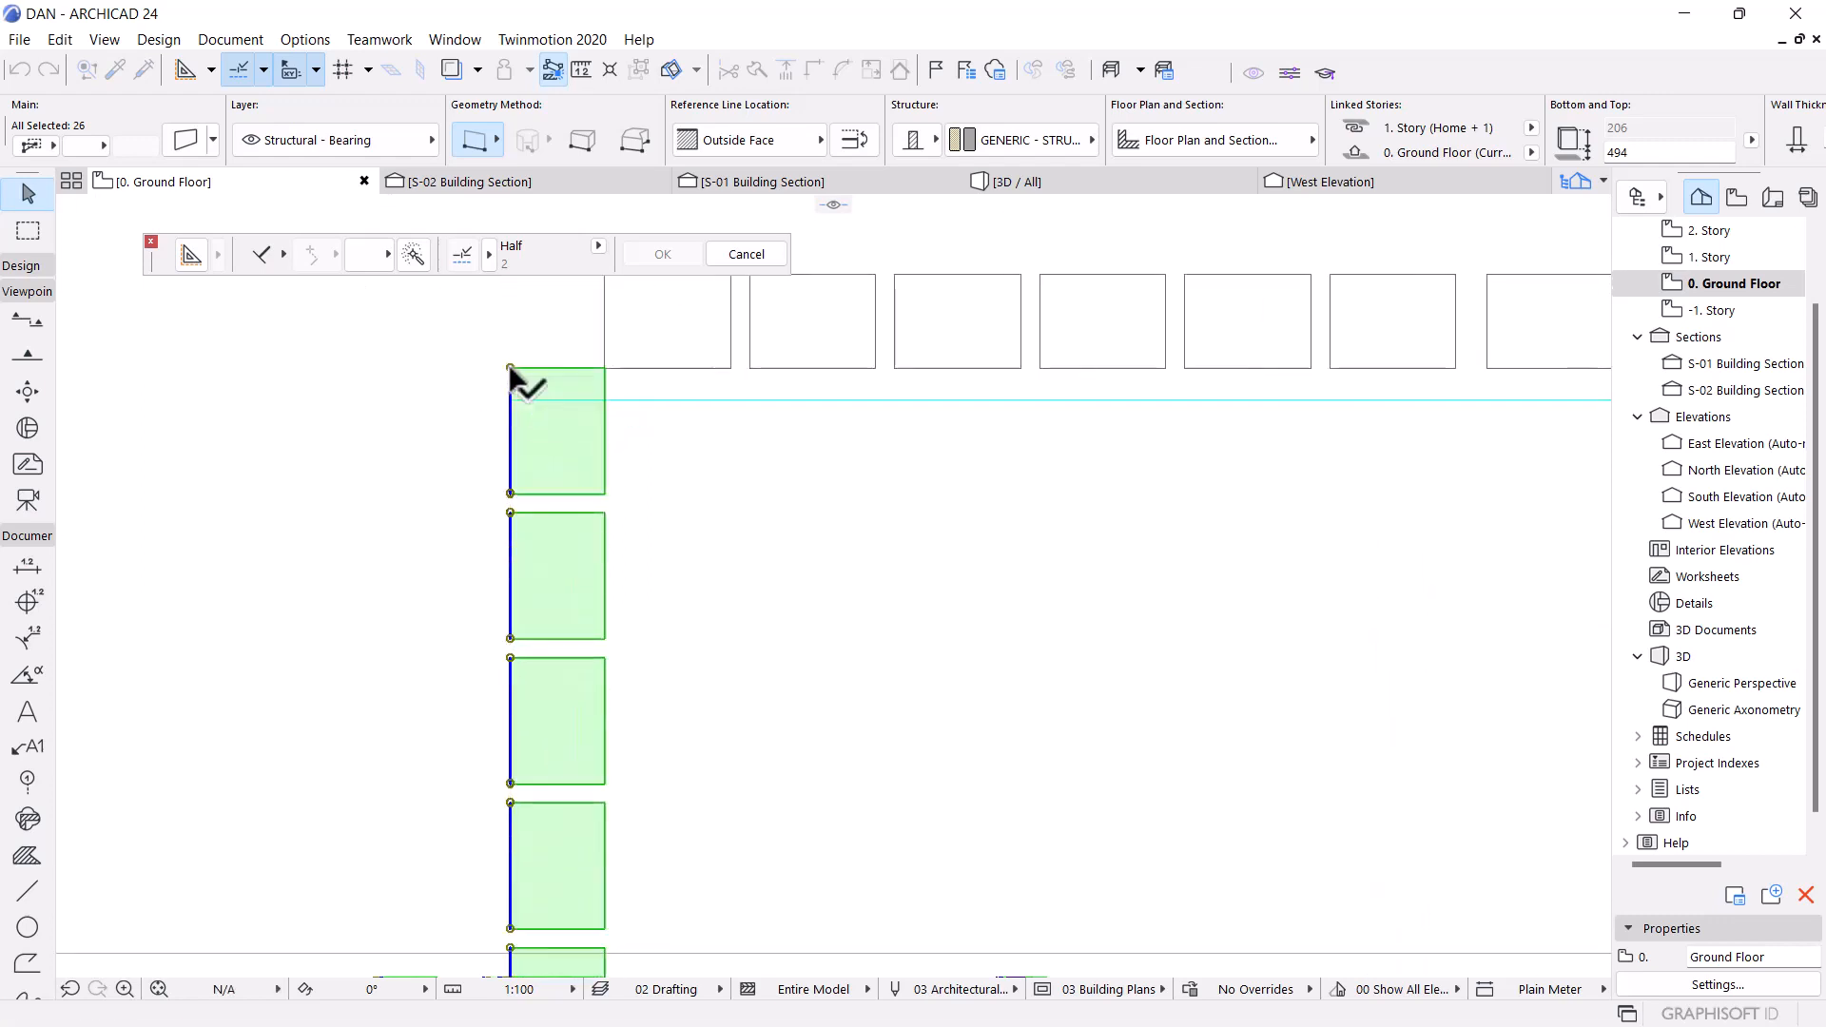
scroll(494, 380, down, 4)
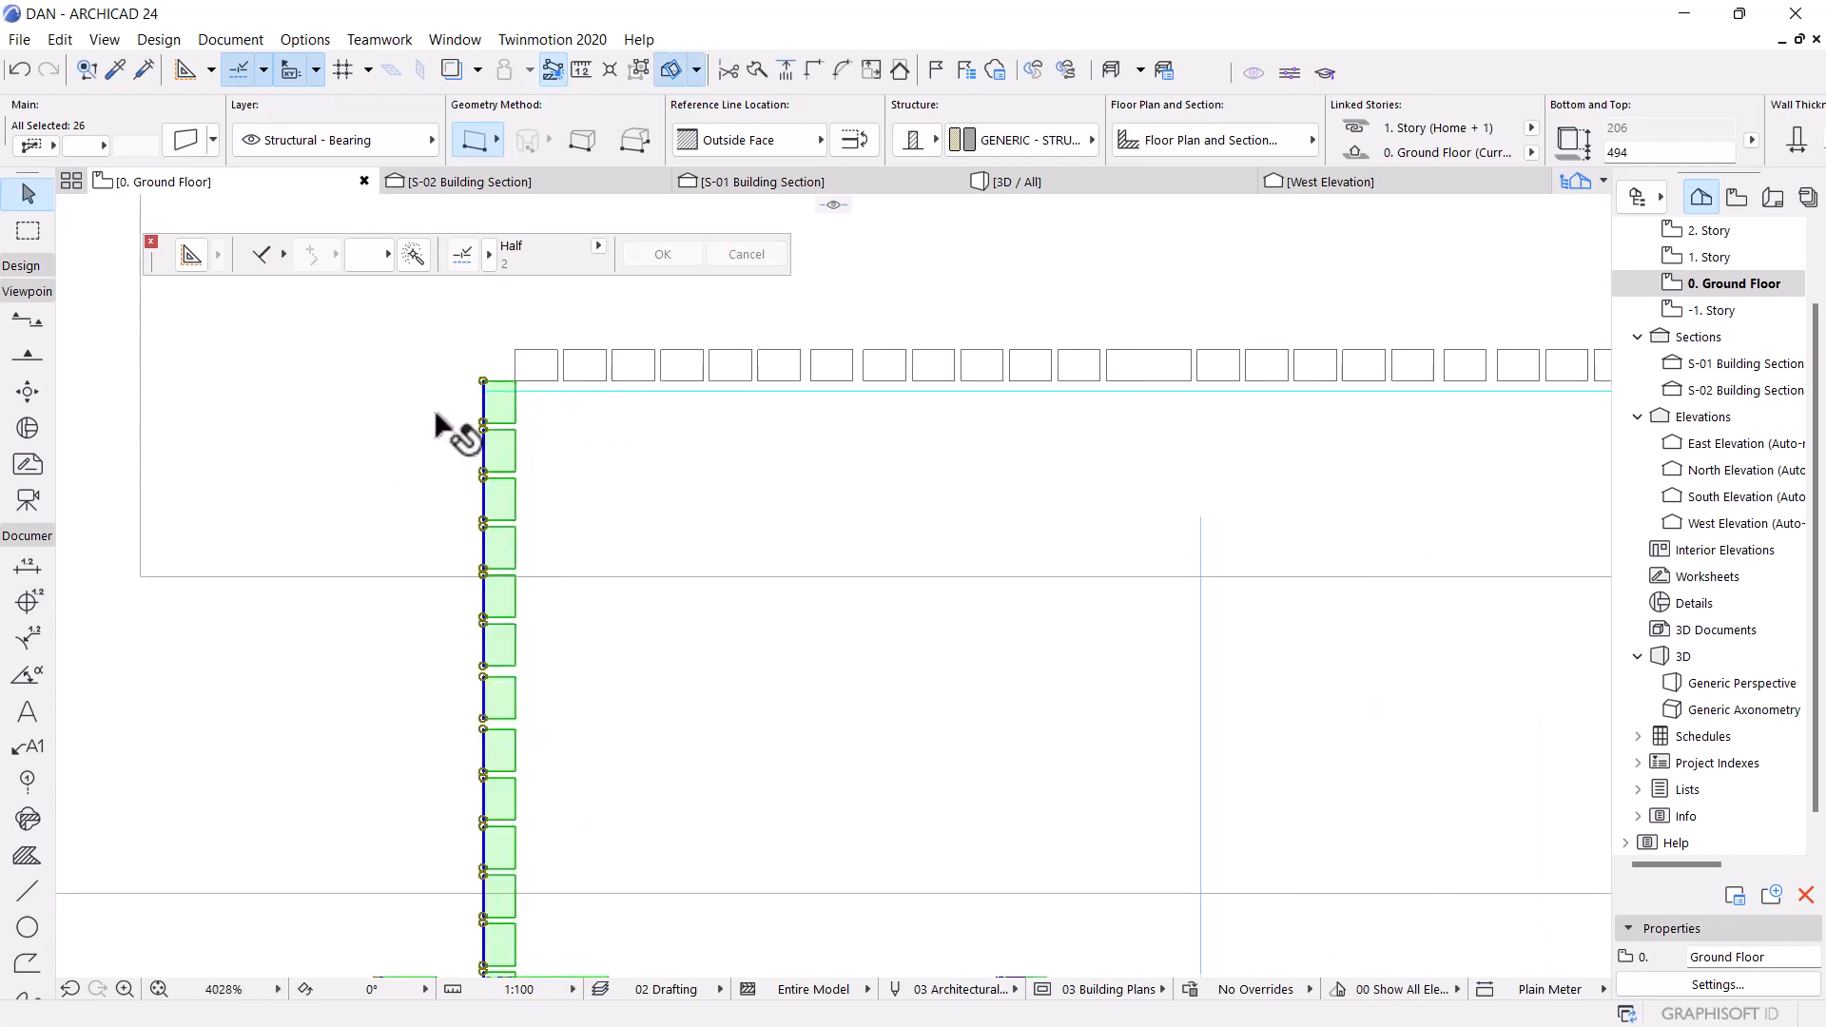
Move the perpendicular strip group sideways by its upper left corner onto the lower left corner of the row's first strip
scroll(435, 428, up, 2)
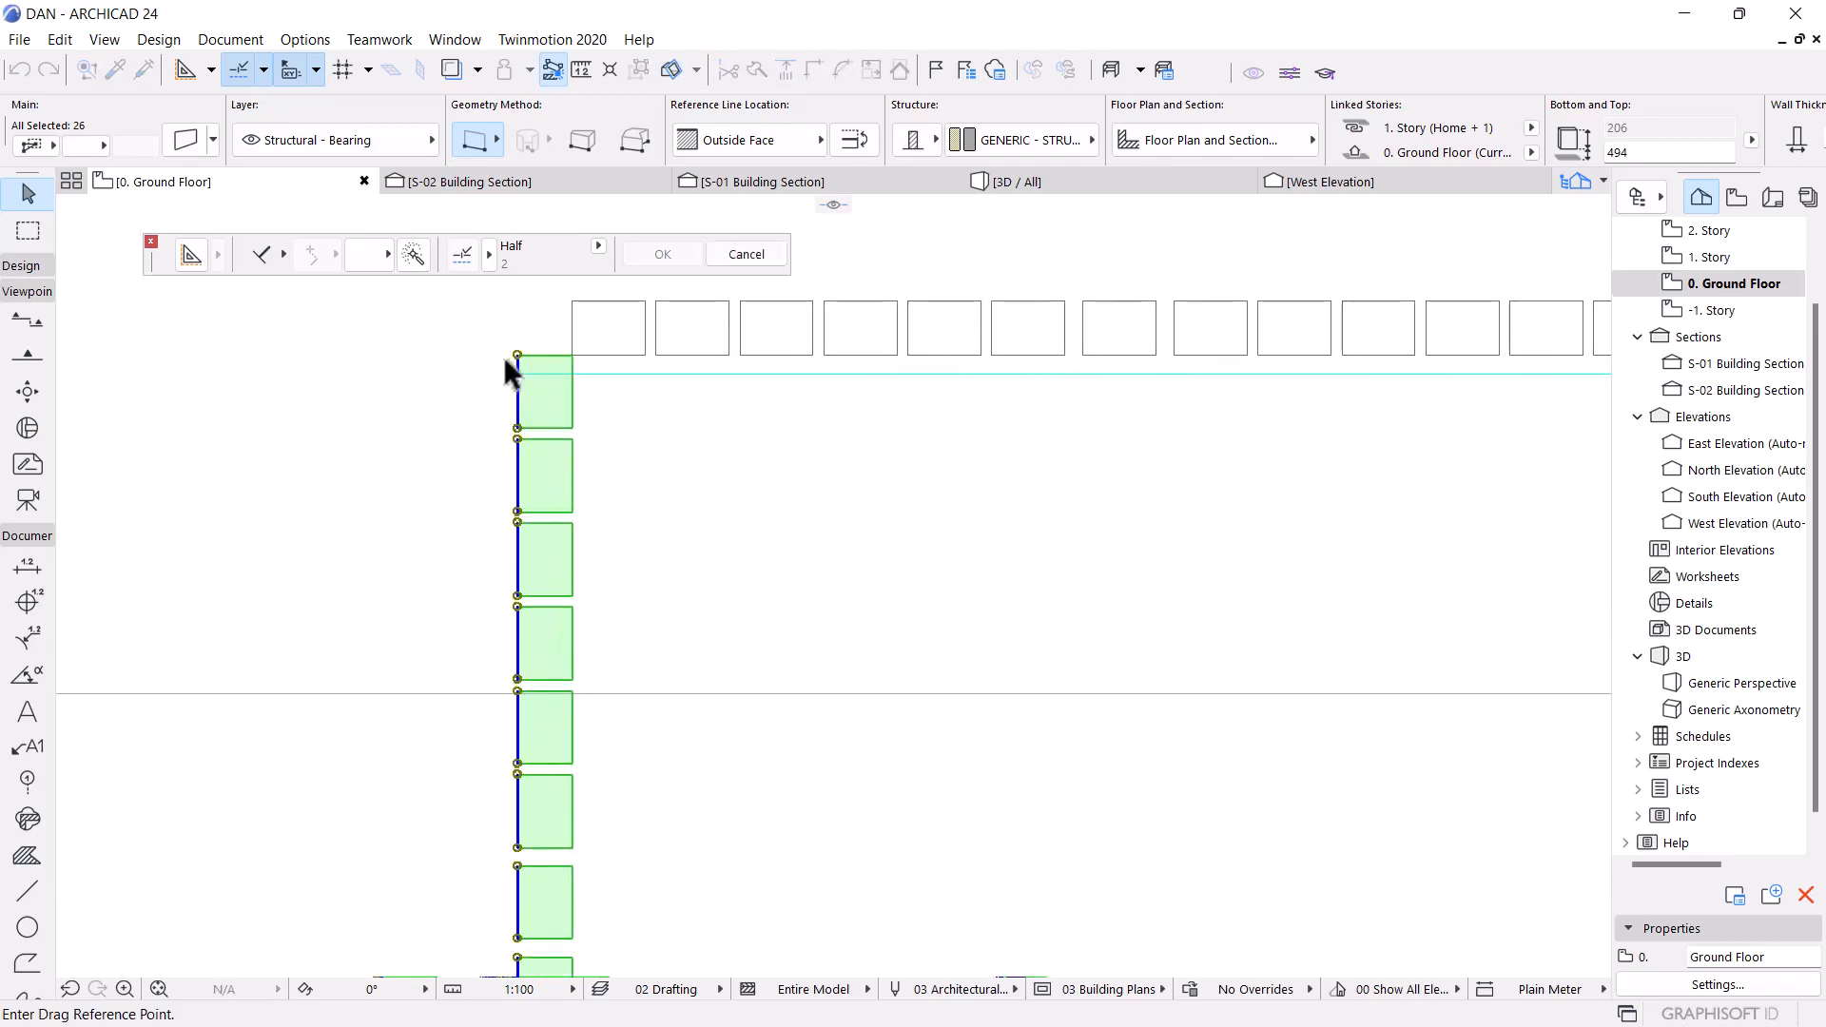
click(515, 353)
click(569, 352)
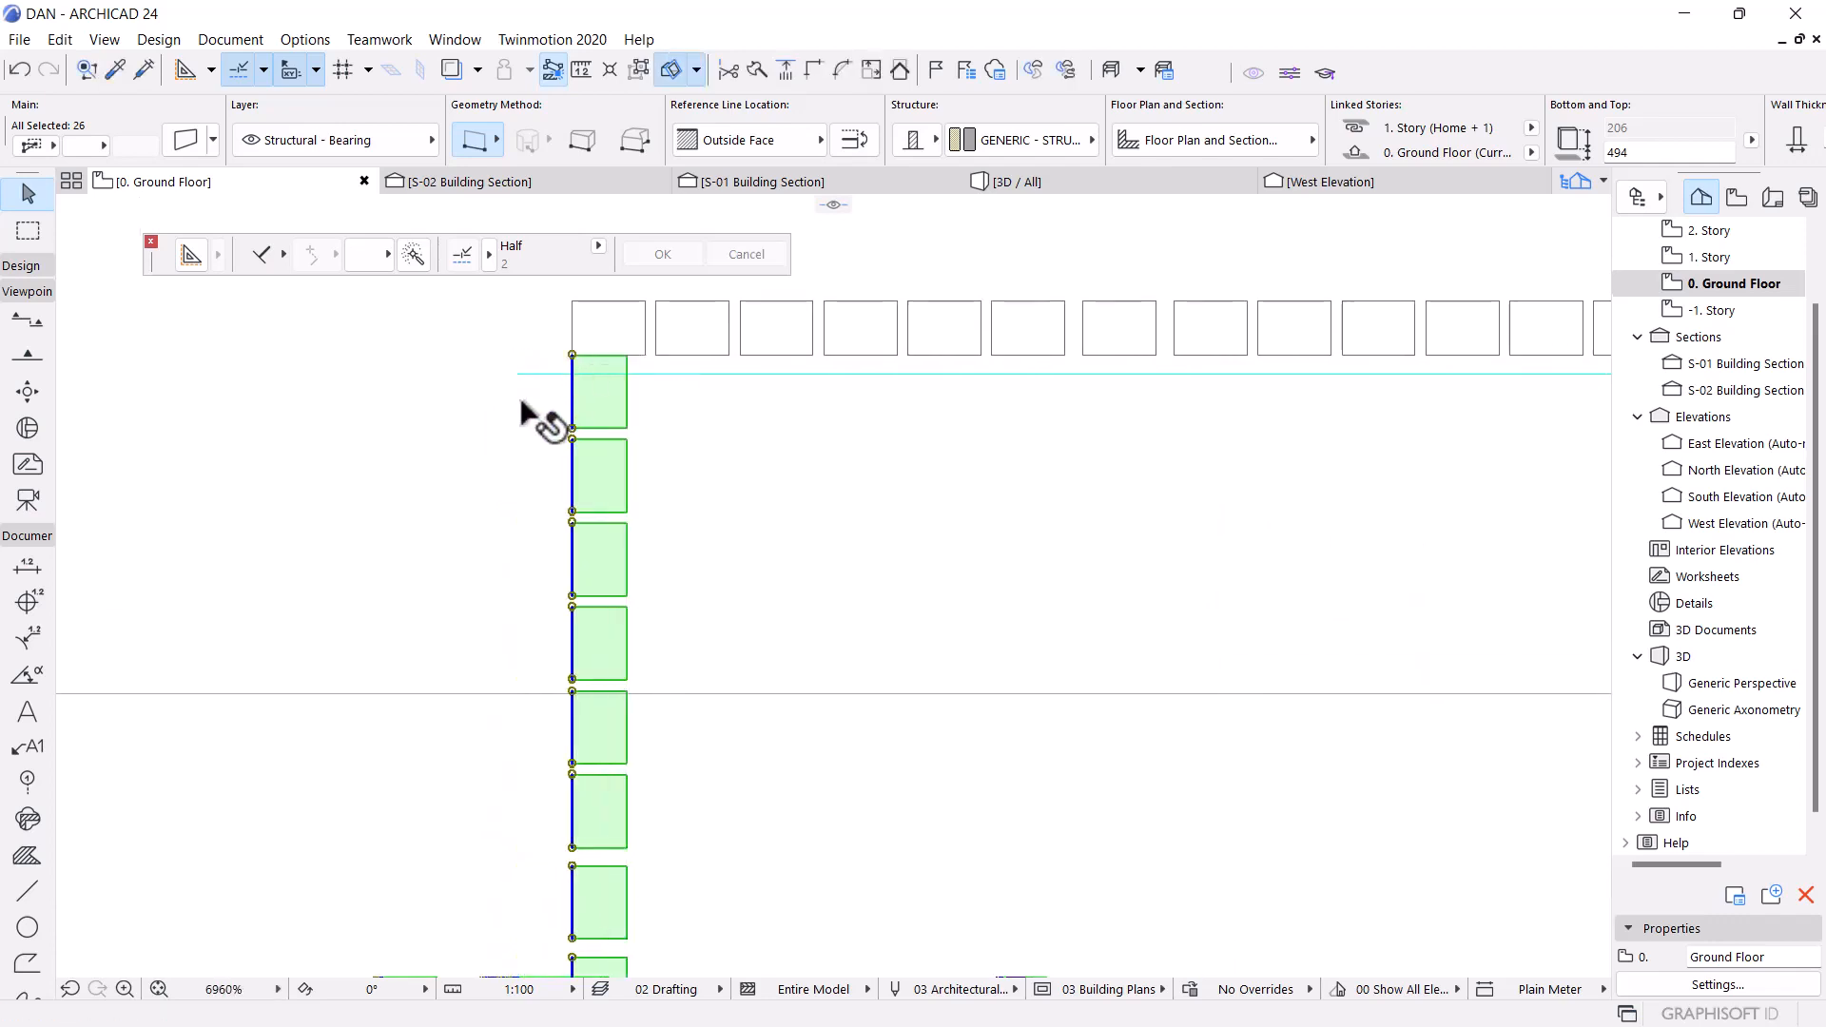
scroll(405, 440, down, 4)
scroll(399, 447, down, 5)
scroll(761, 428, up, 4)
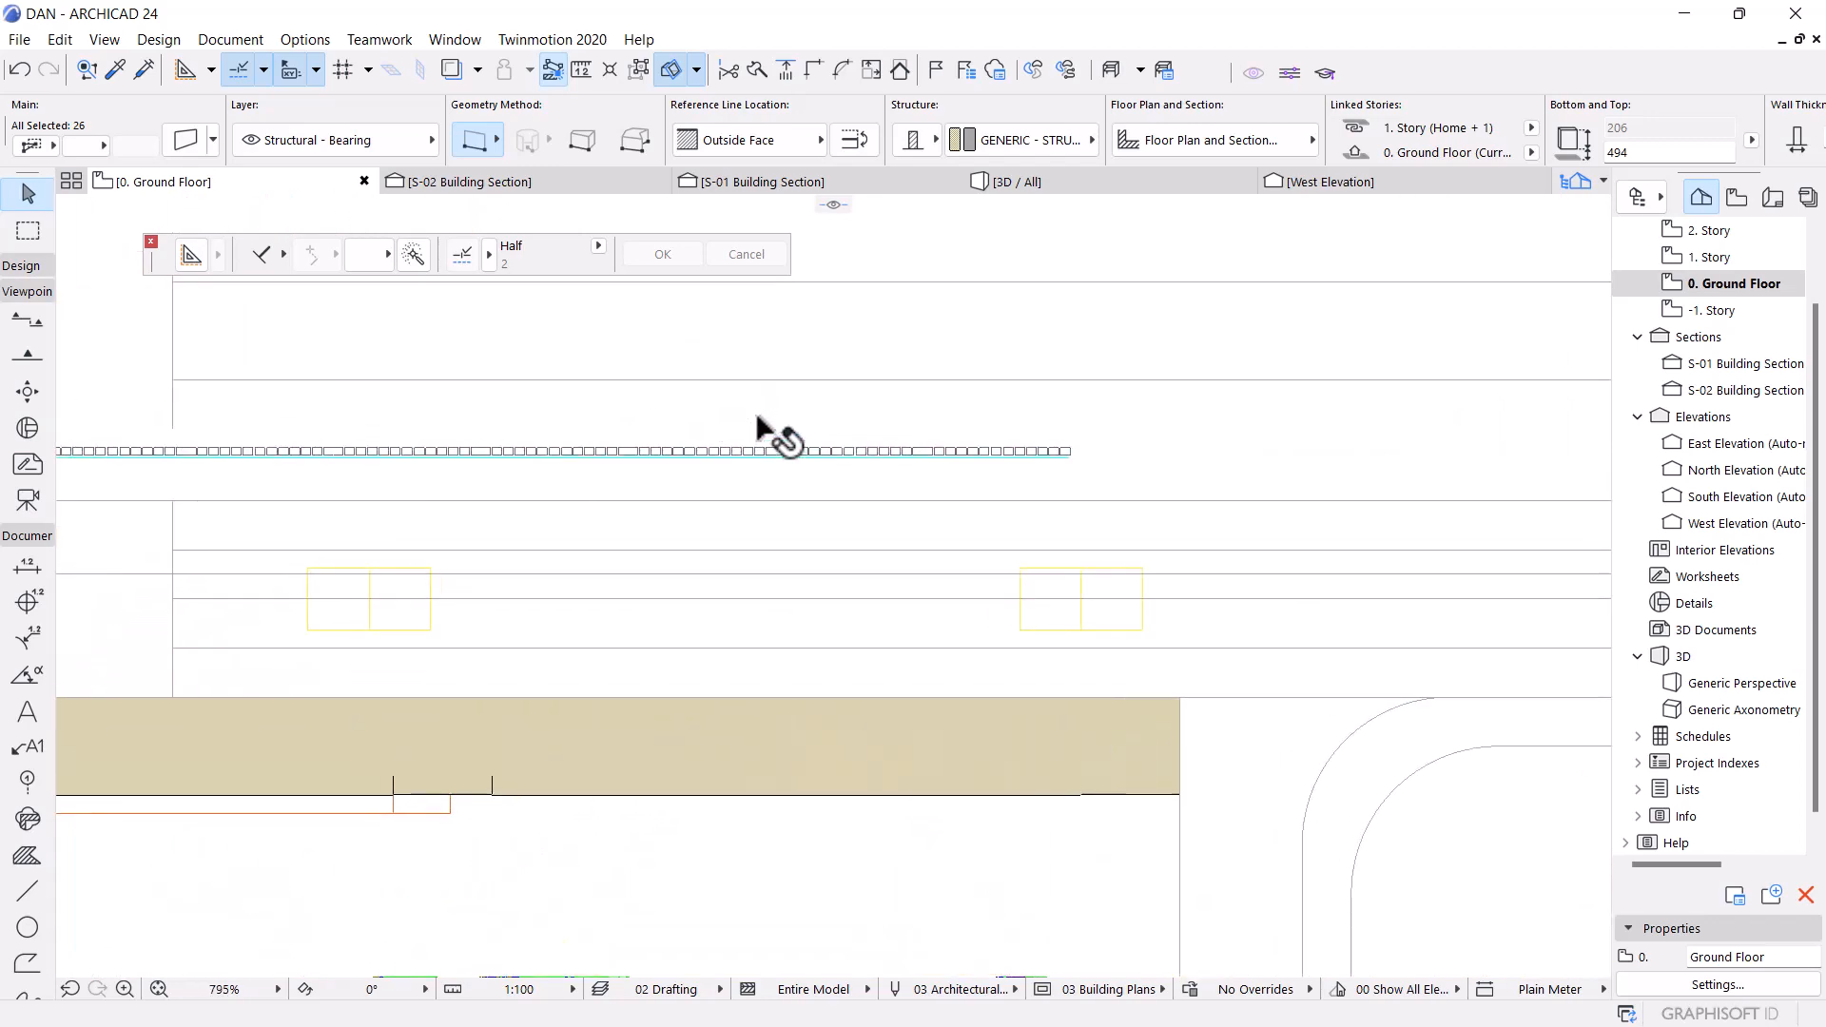
scroll(763, 426, down, 1)
scroll(761, 426, down, 2)
scroll(196, 448, up, 8)
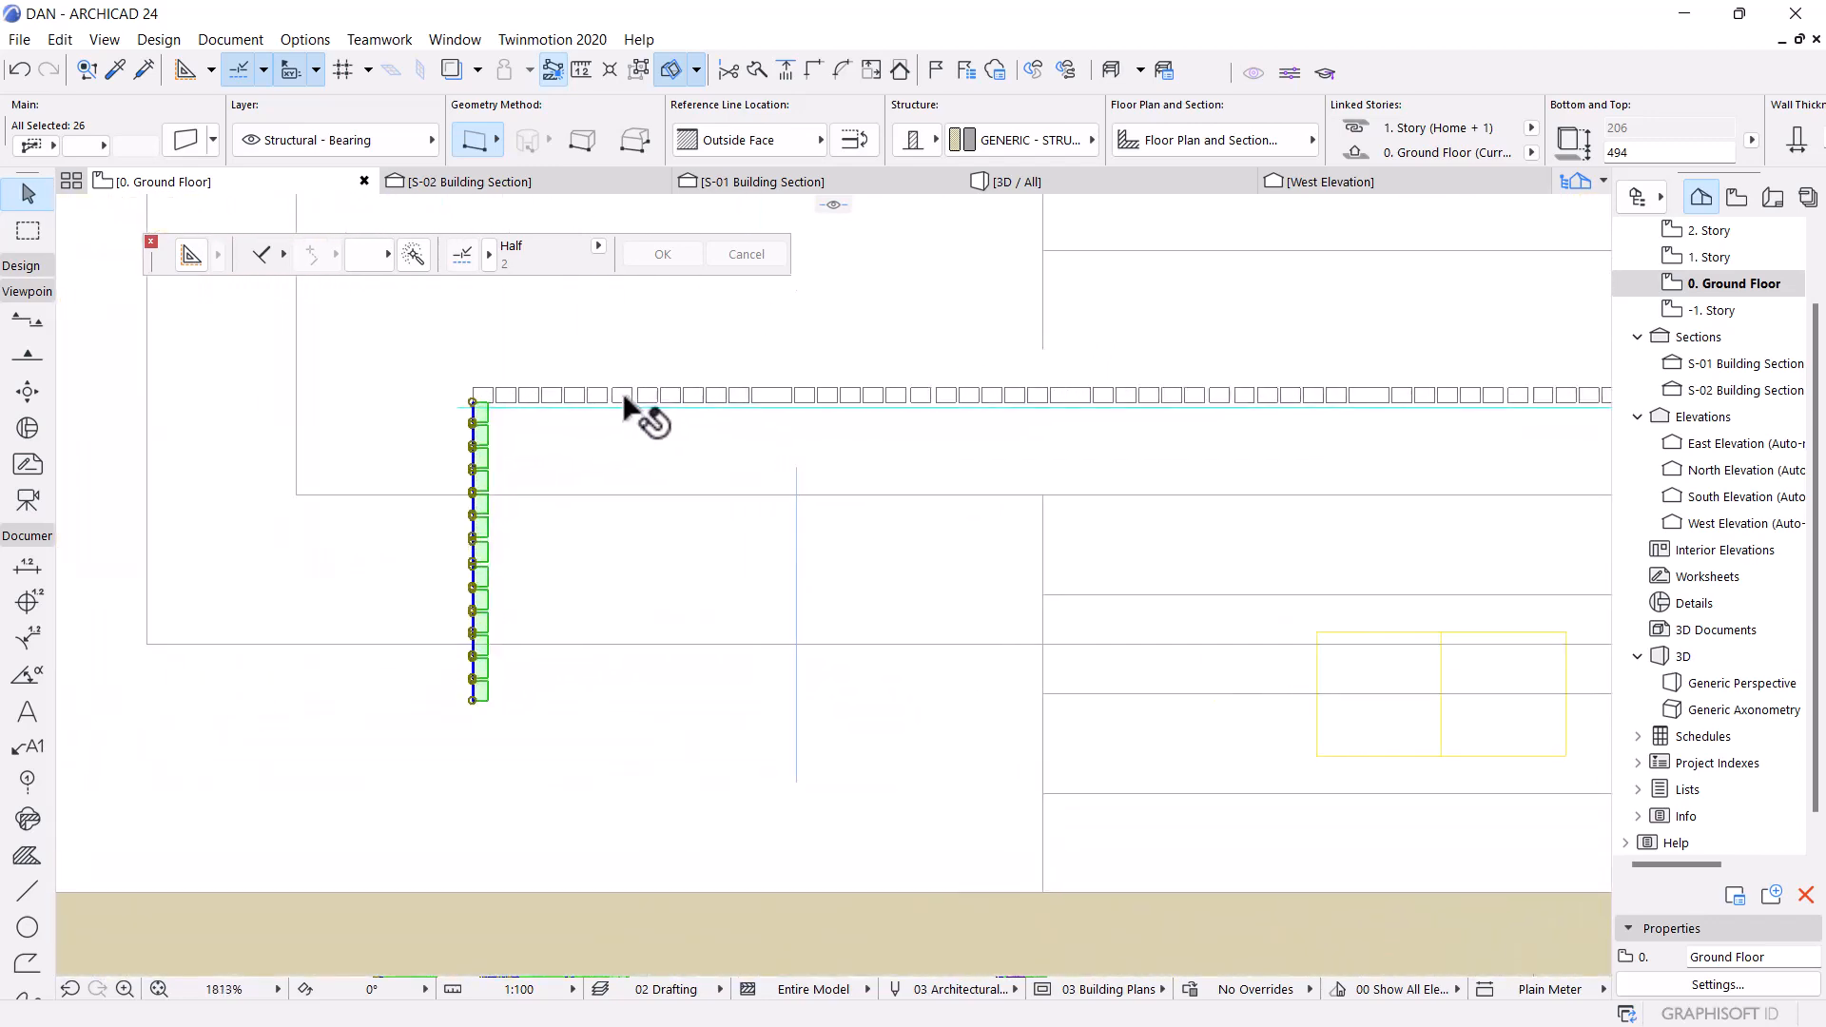
scroll(426, 436, up, 2)
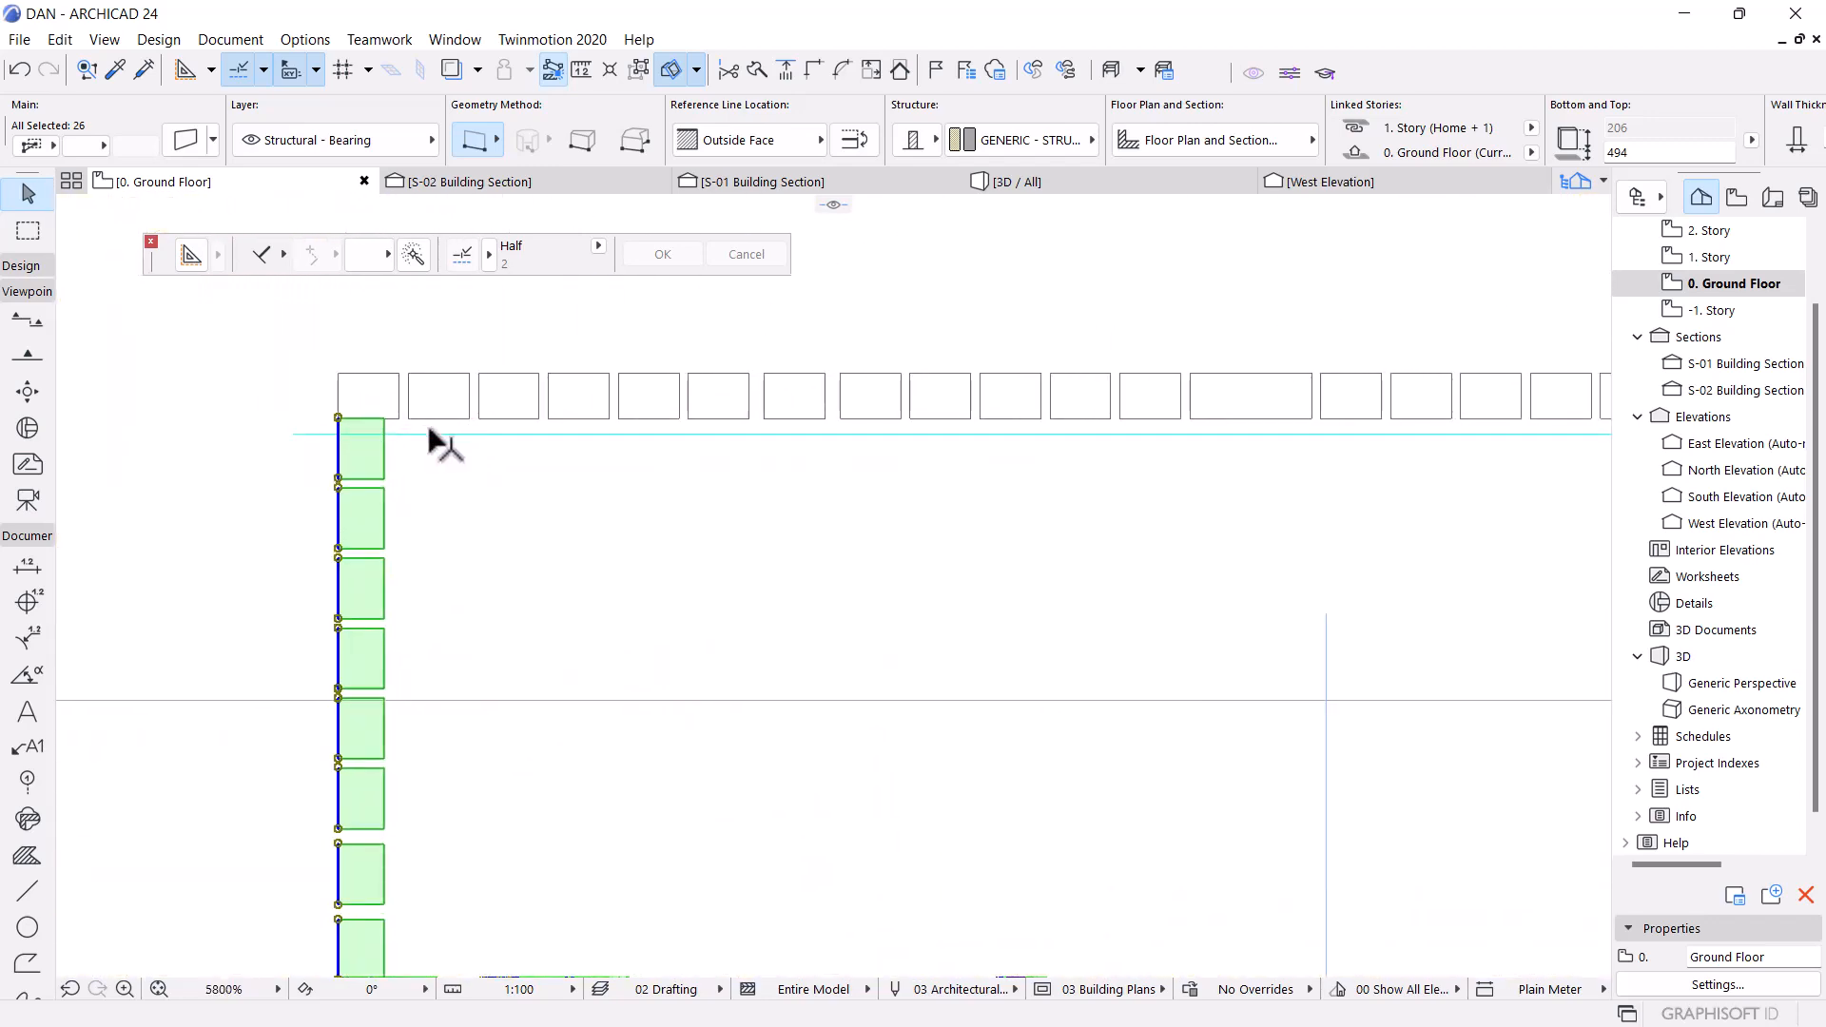
Shorten the guide line by moving its left endpoint to the outer edge of the perpendicular strip group
click(428, 434)
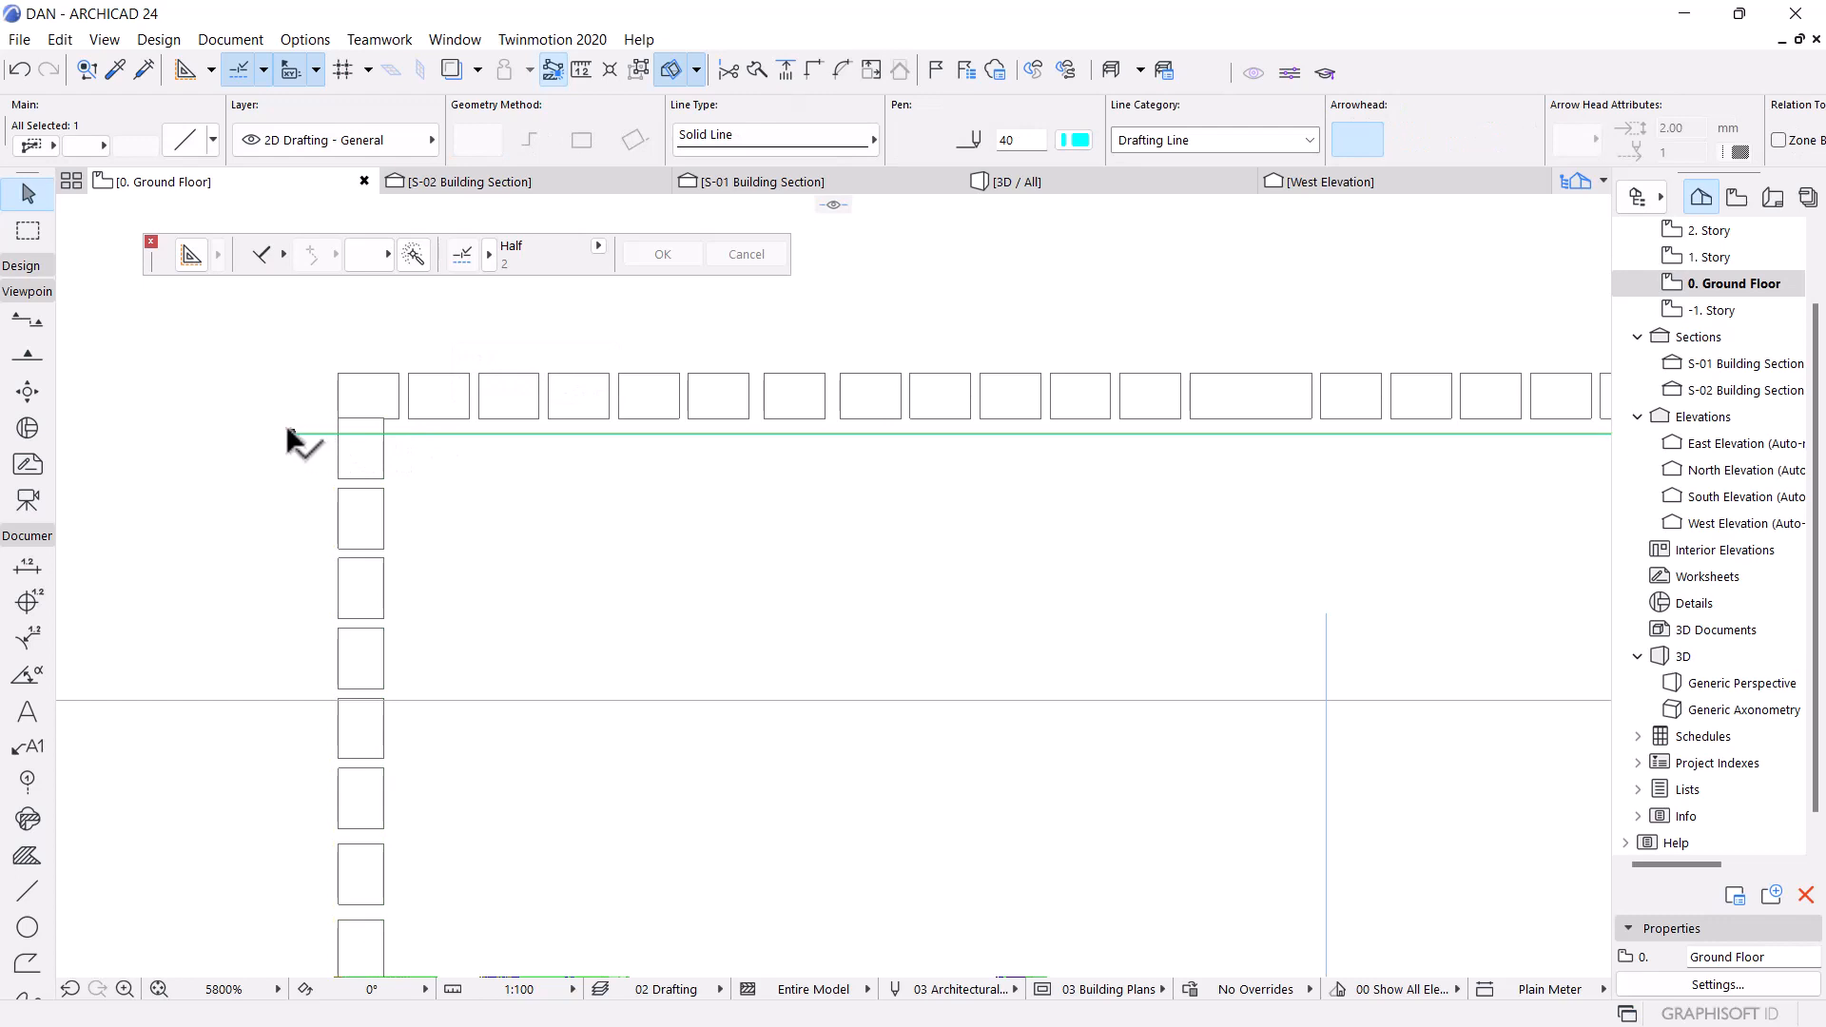
click(292, 433)
click(339, 433)
Mirror a copy of the perpendicular strip group about a vertical axis through the guide line's midpoint and clear the selection
click(386, 503)
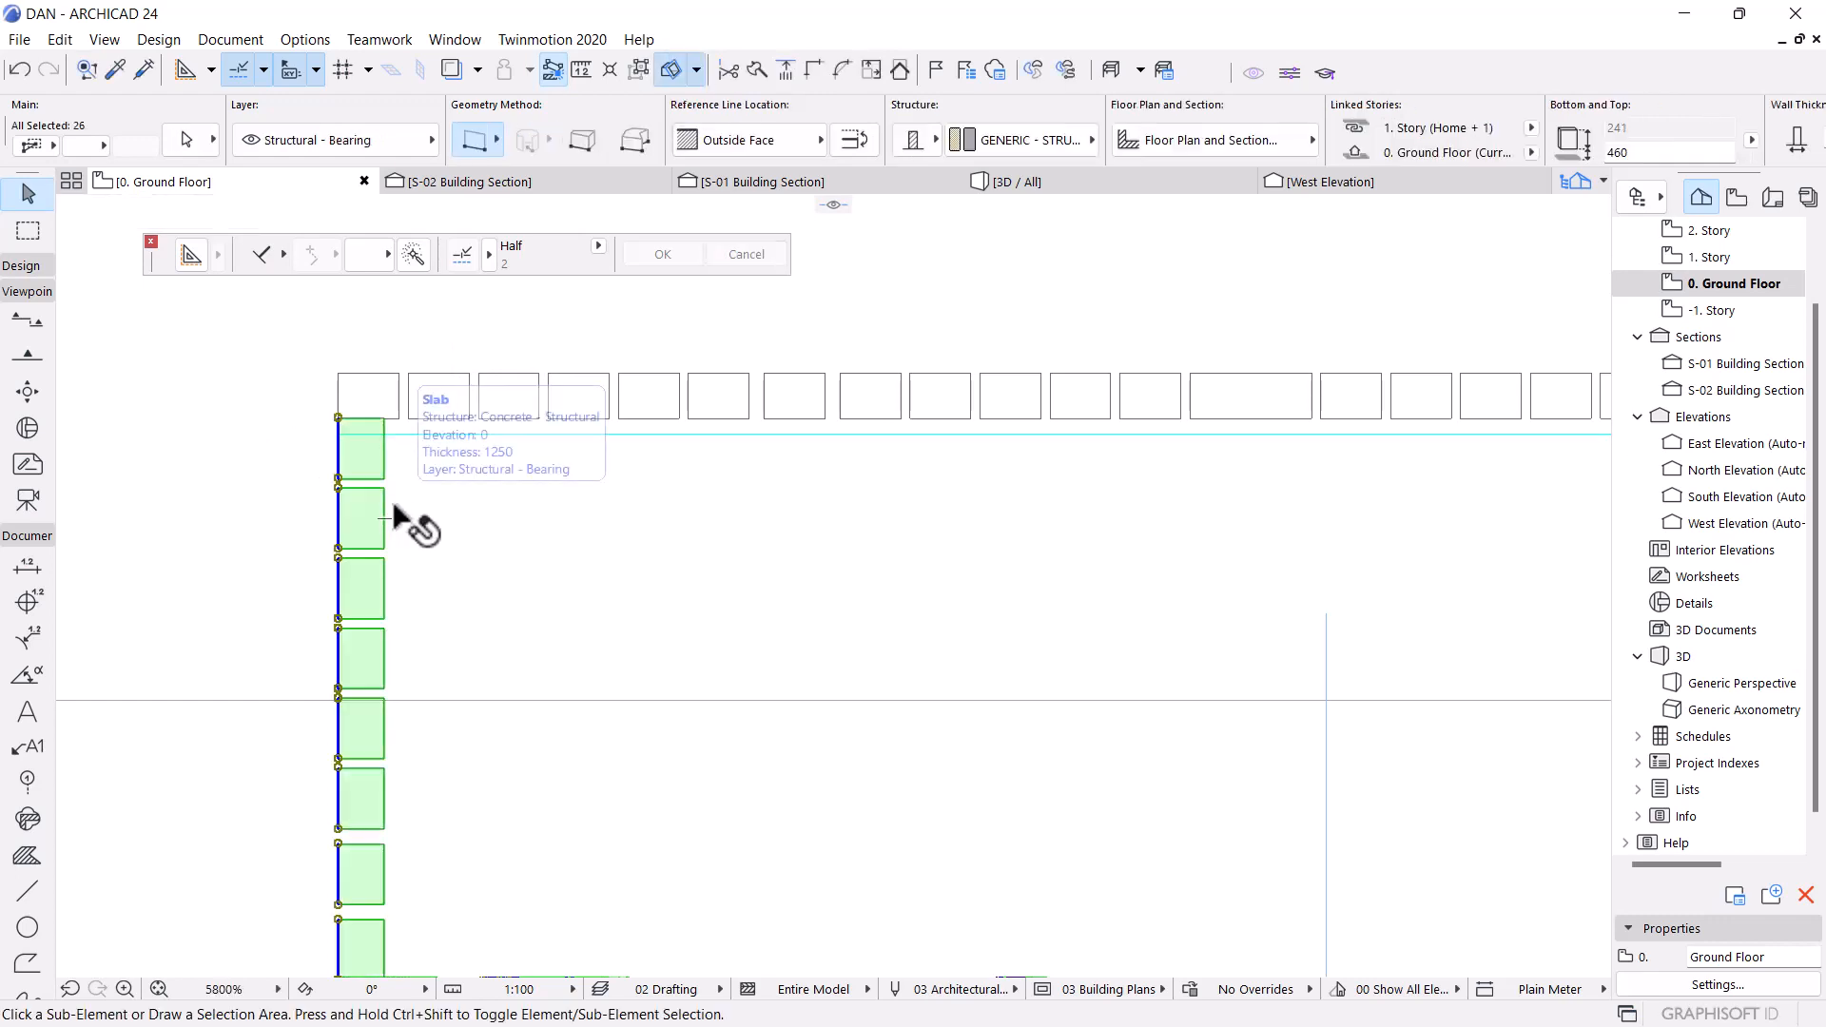
key(ctrl+shift+m)
scroll(378, 496, down, 4)
scroll(373, 496, down, 3)
scroll(859, 458, up, 2)
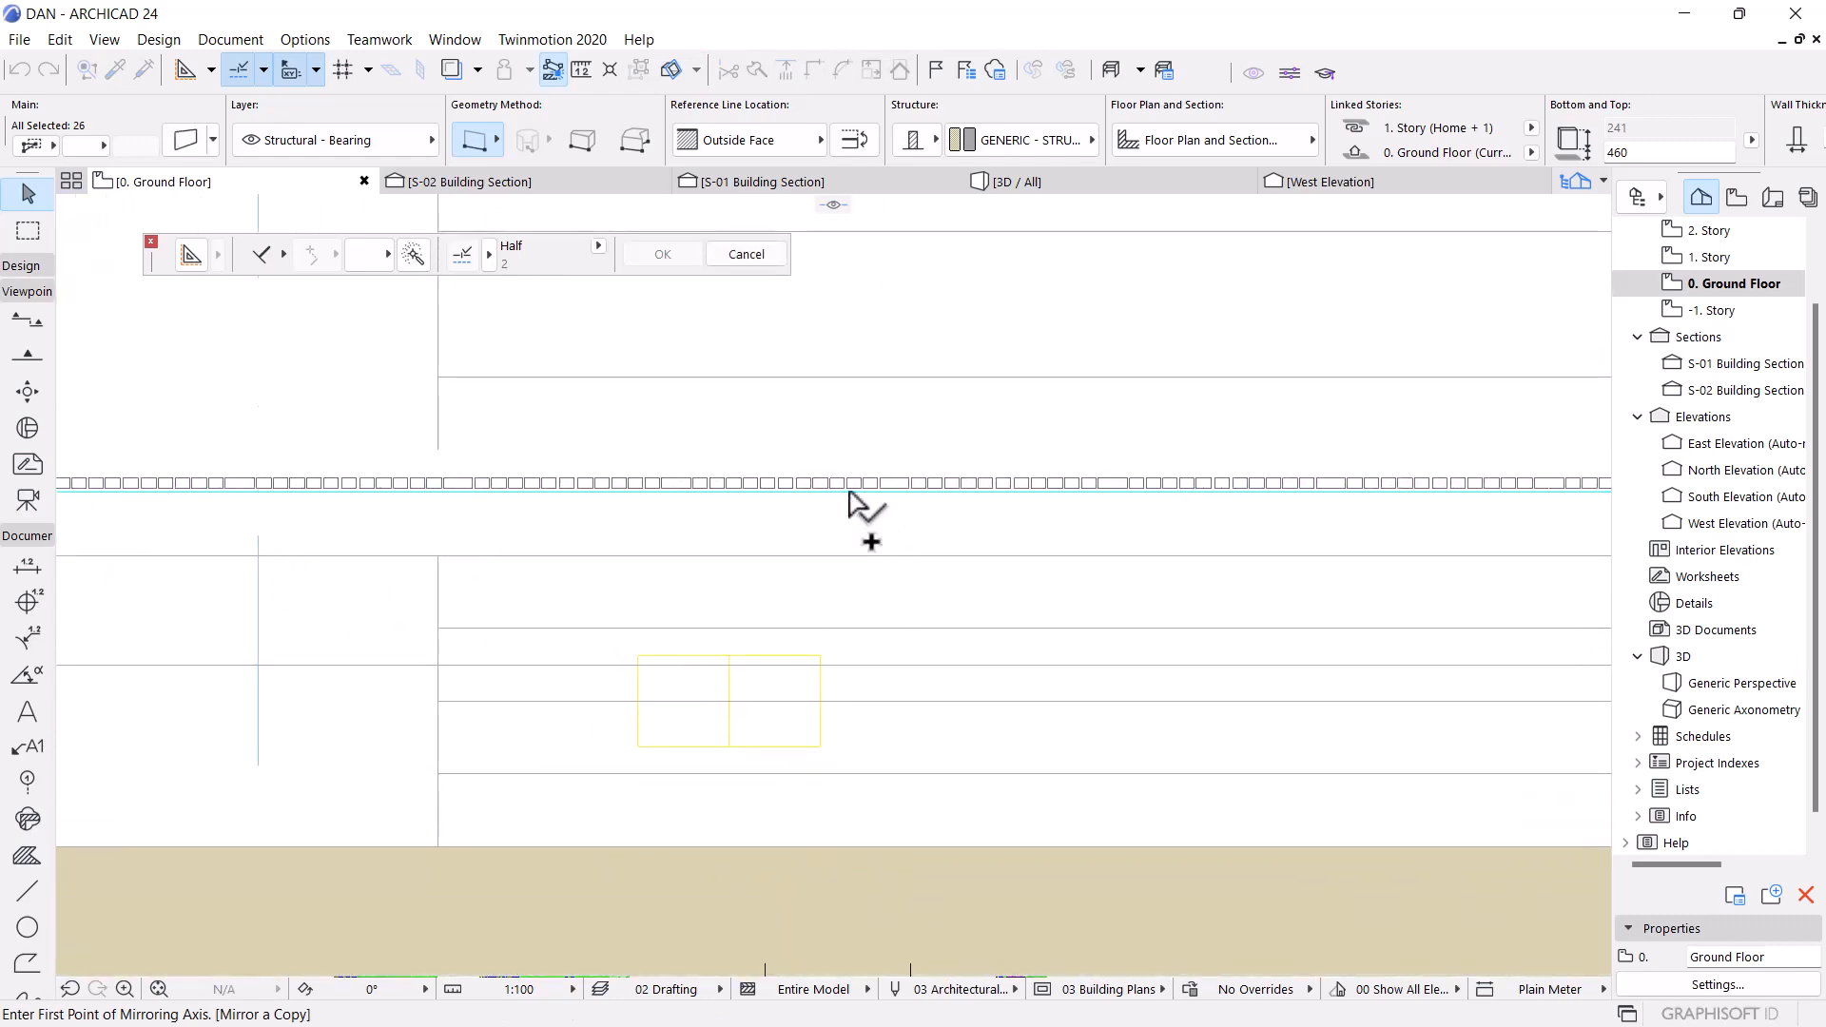
scroll(850, 493, up, 2)
scroll(825, 493, up, 2)
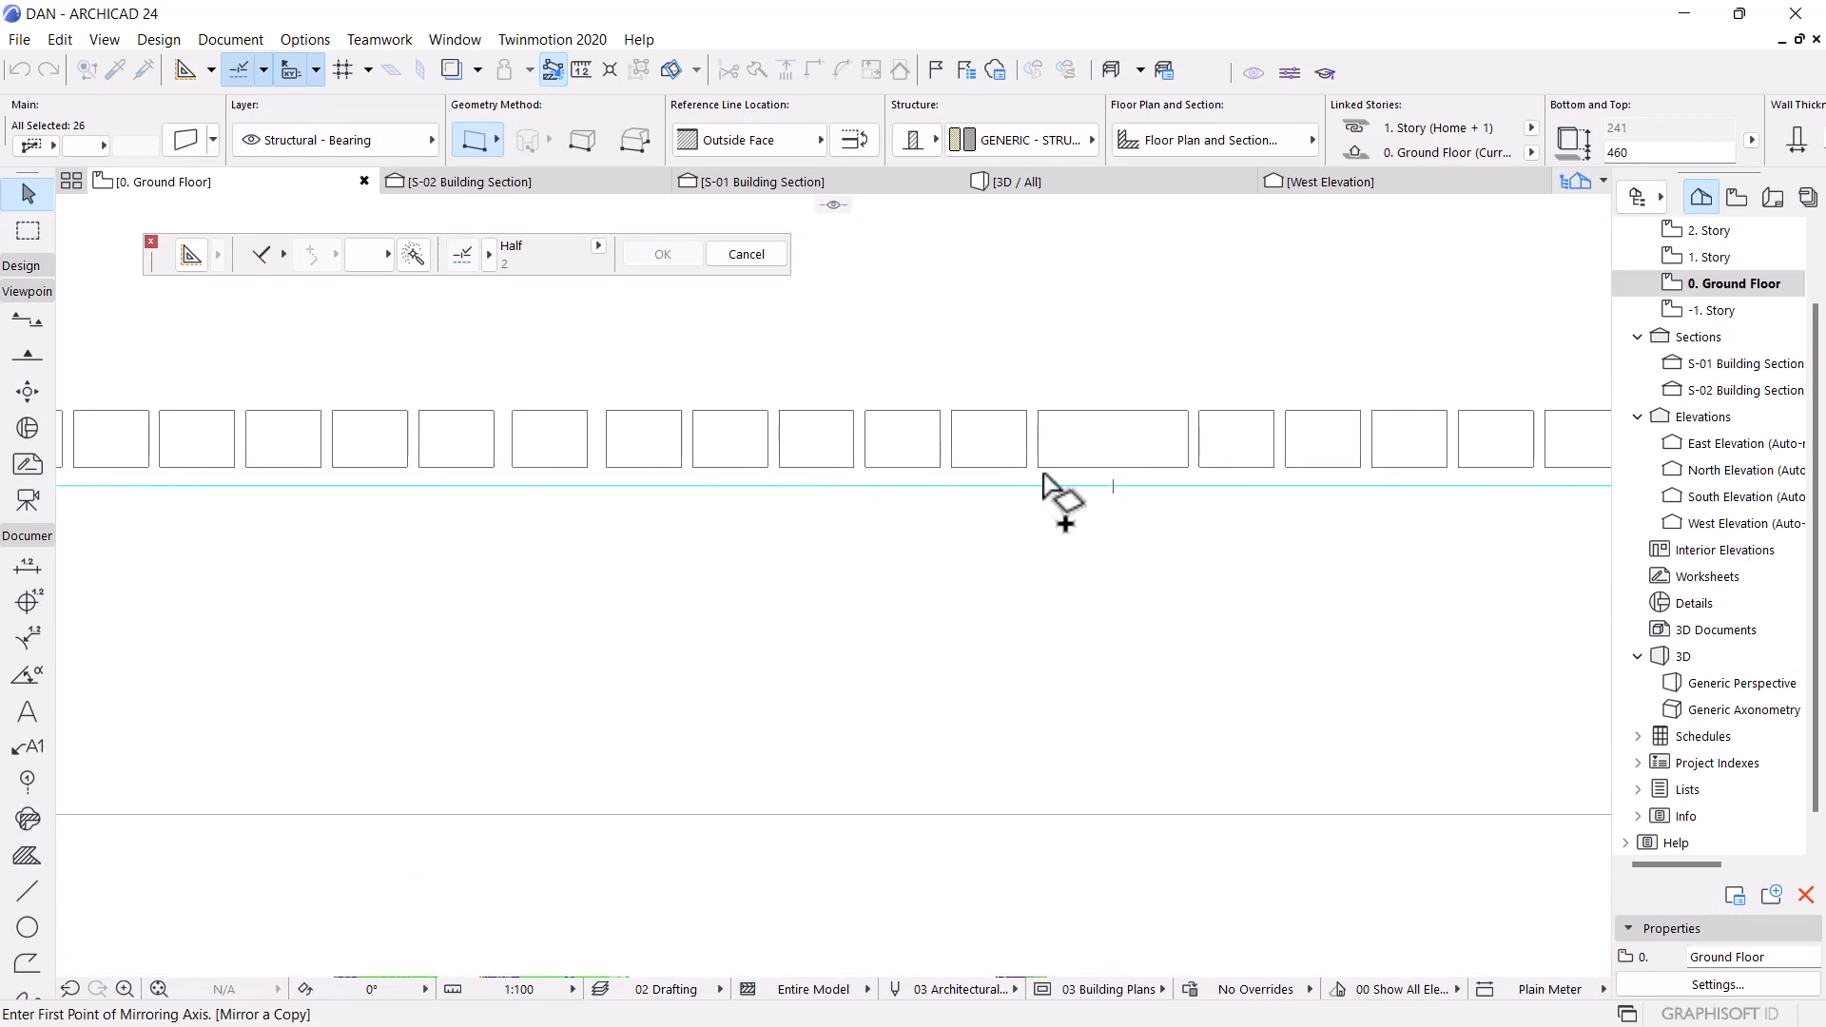
click(1113, 486)
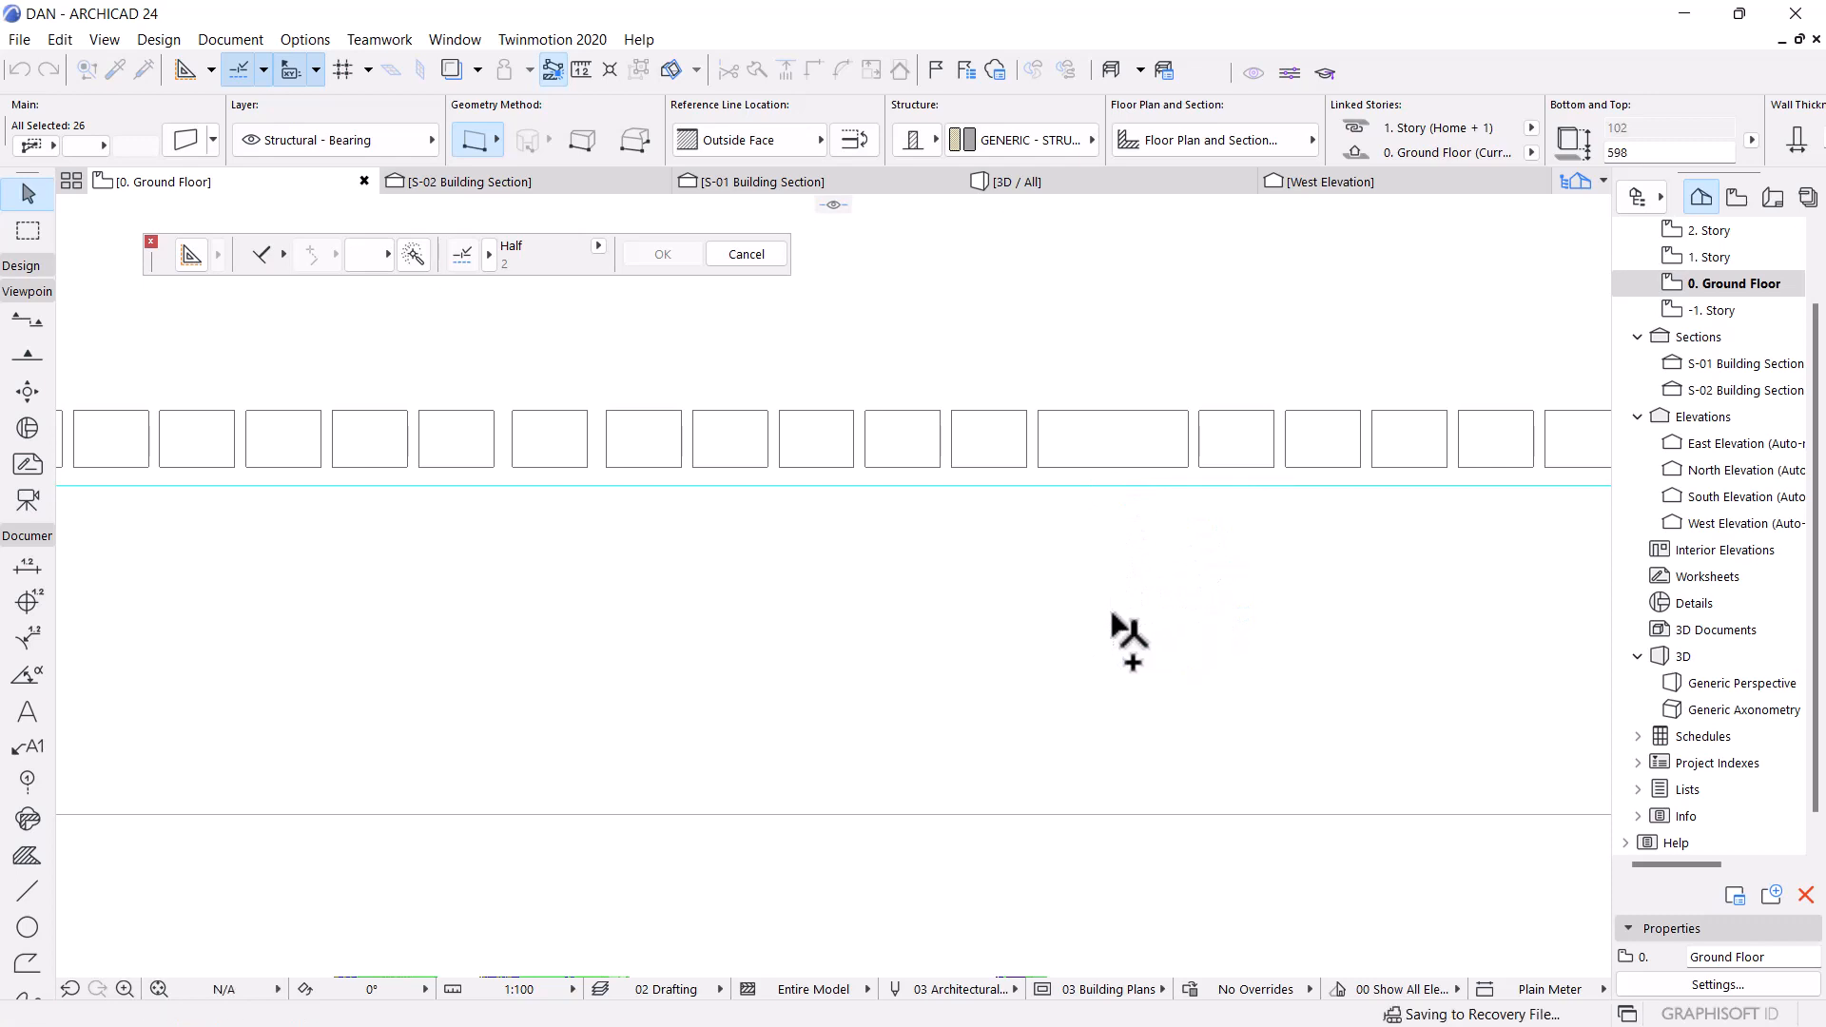
scroll(775, 469, down, 5)
scroll(686, 487, down, 3)
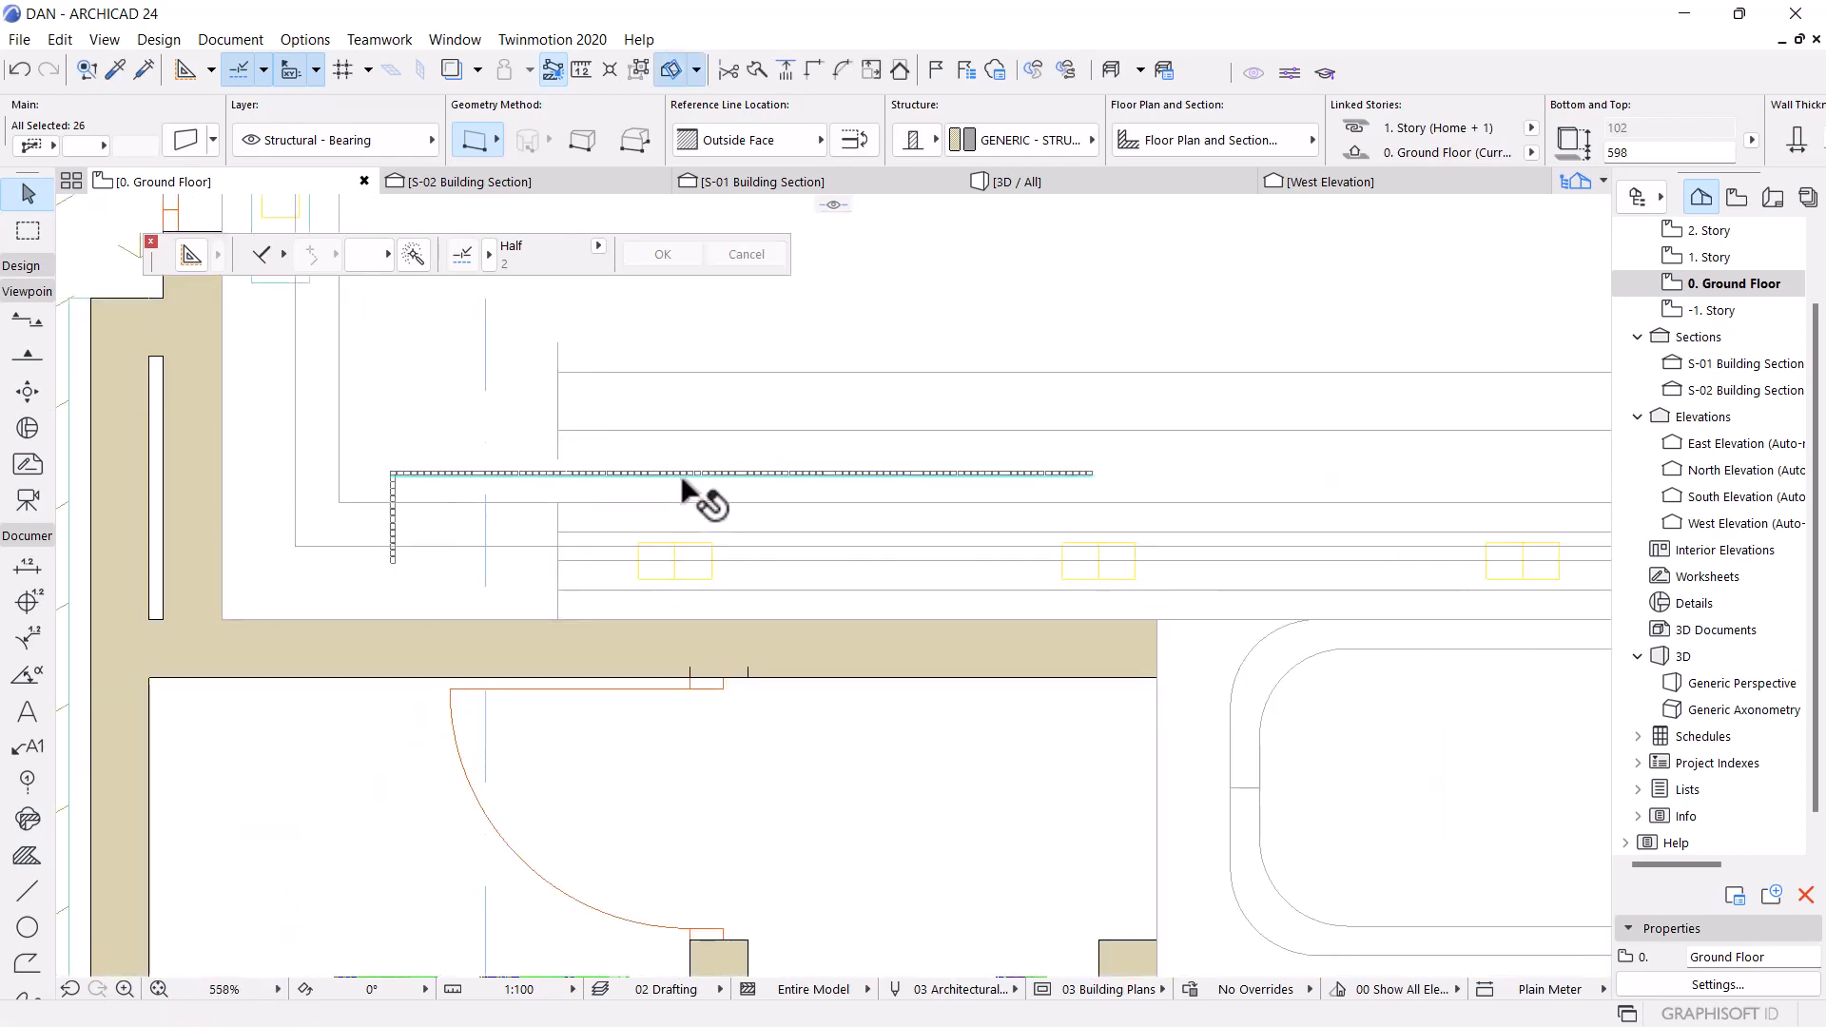
key(Escape)
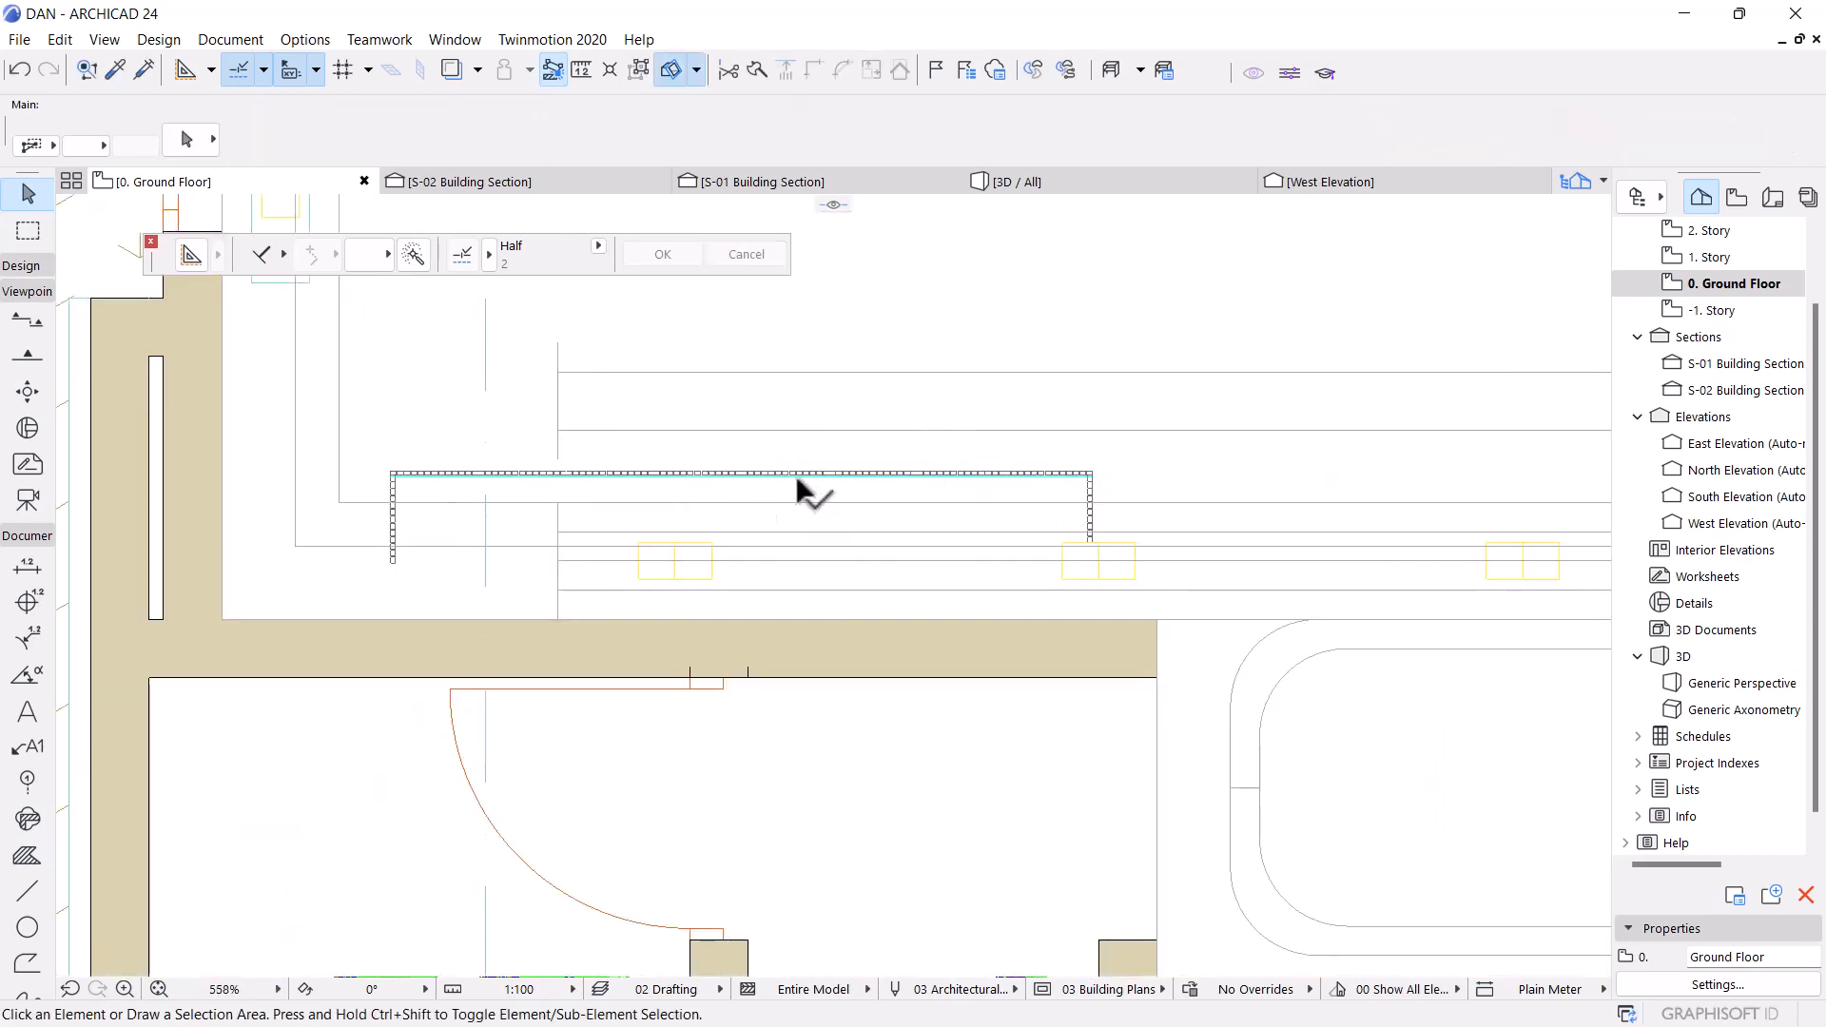
scroll(354, 497, up, 4)
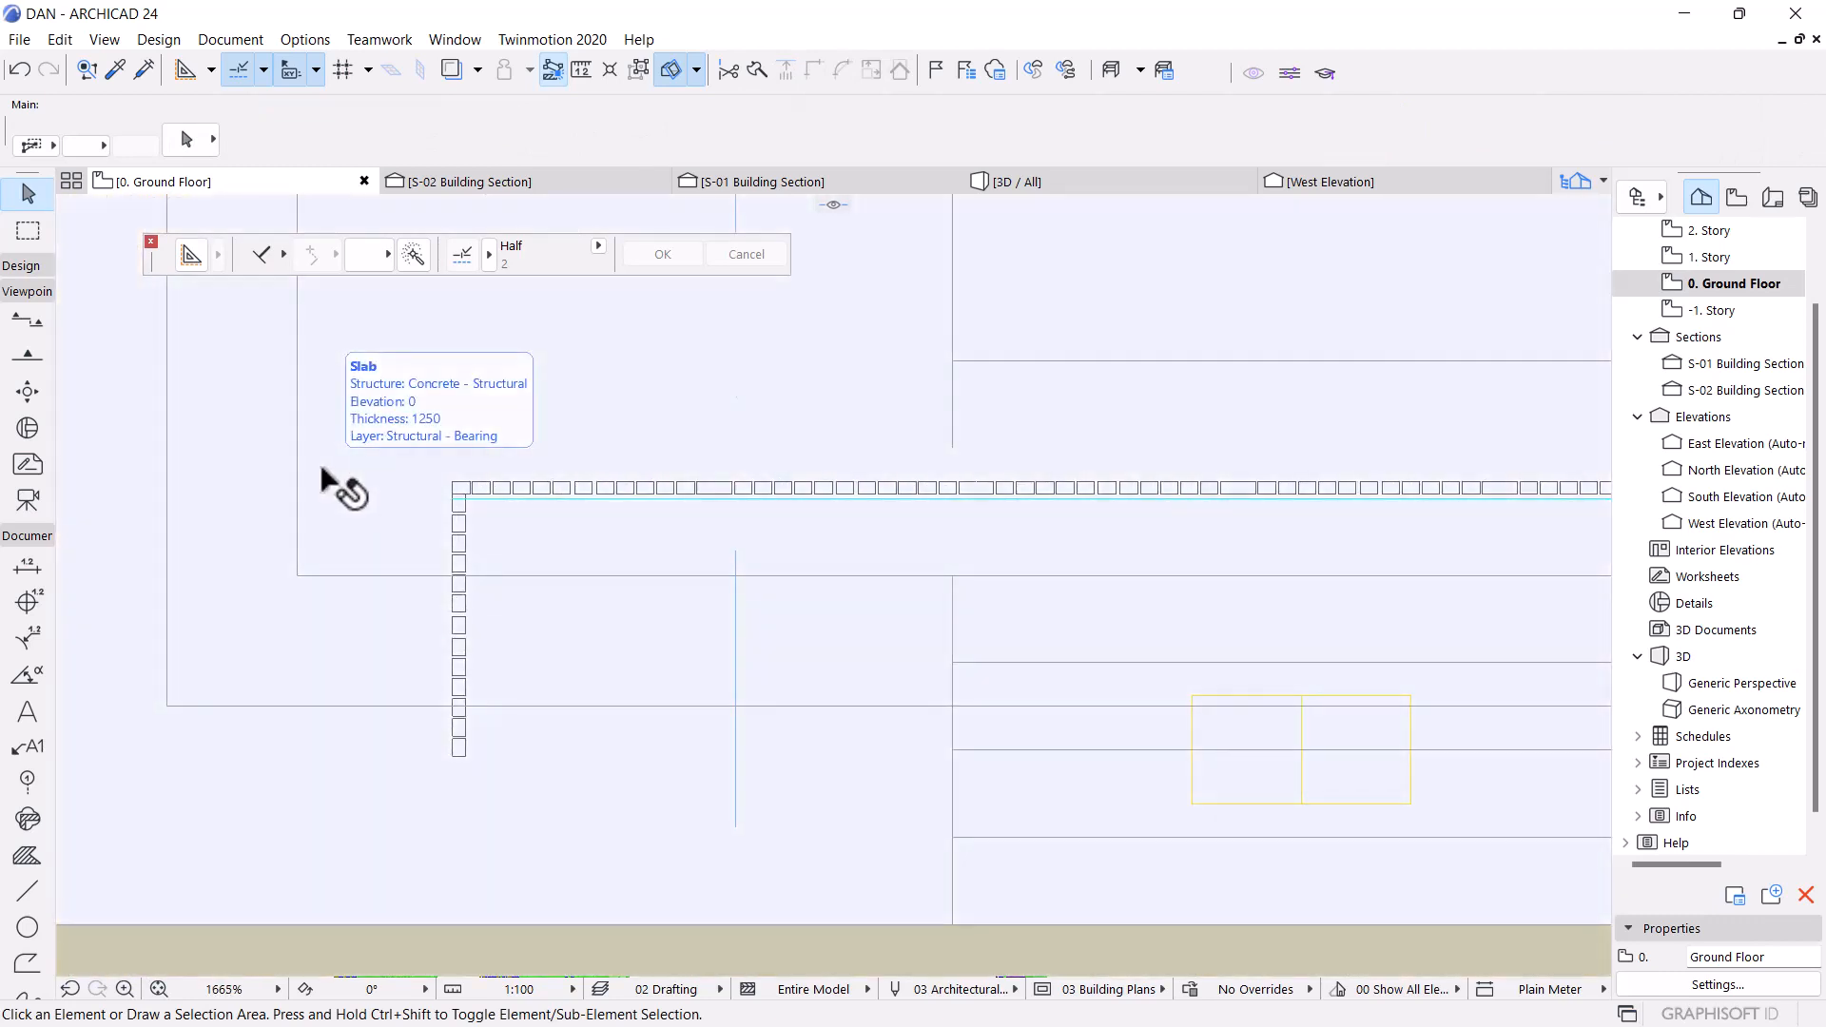
scroll(323, 474, down, 2)
scroll(535, 493, down, 3)
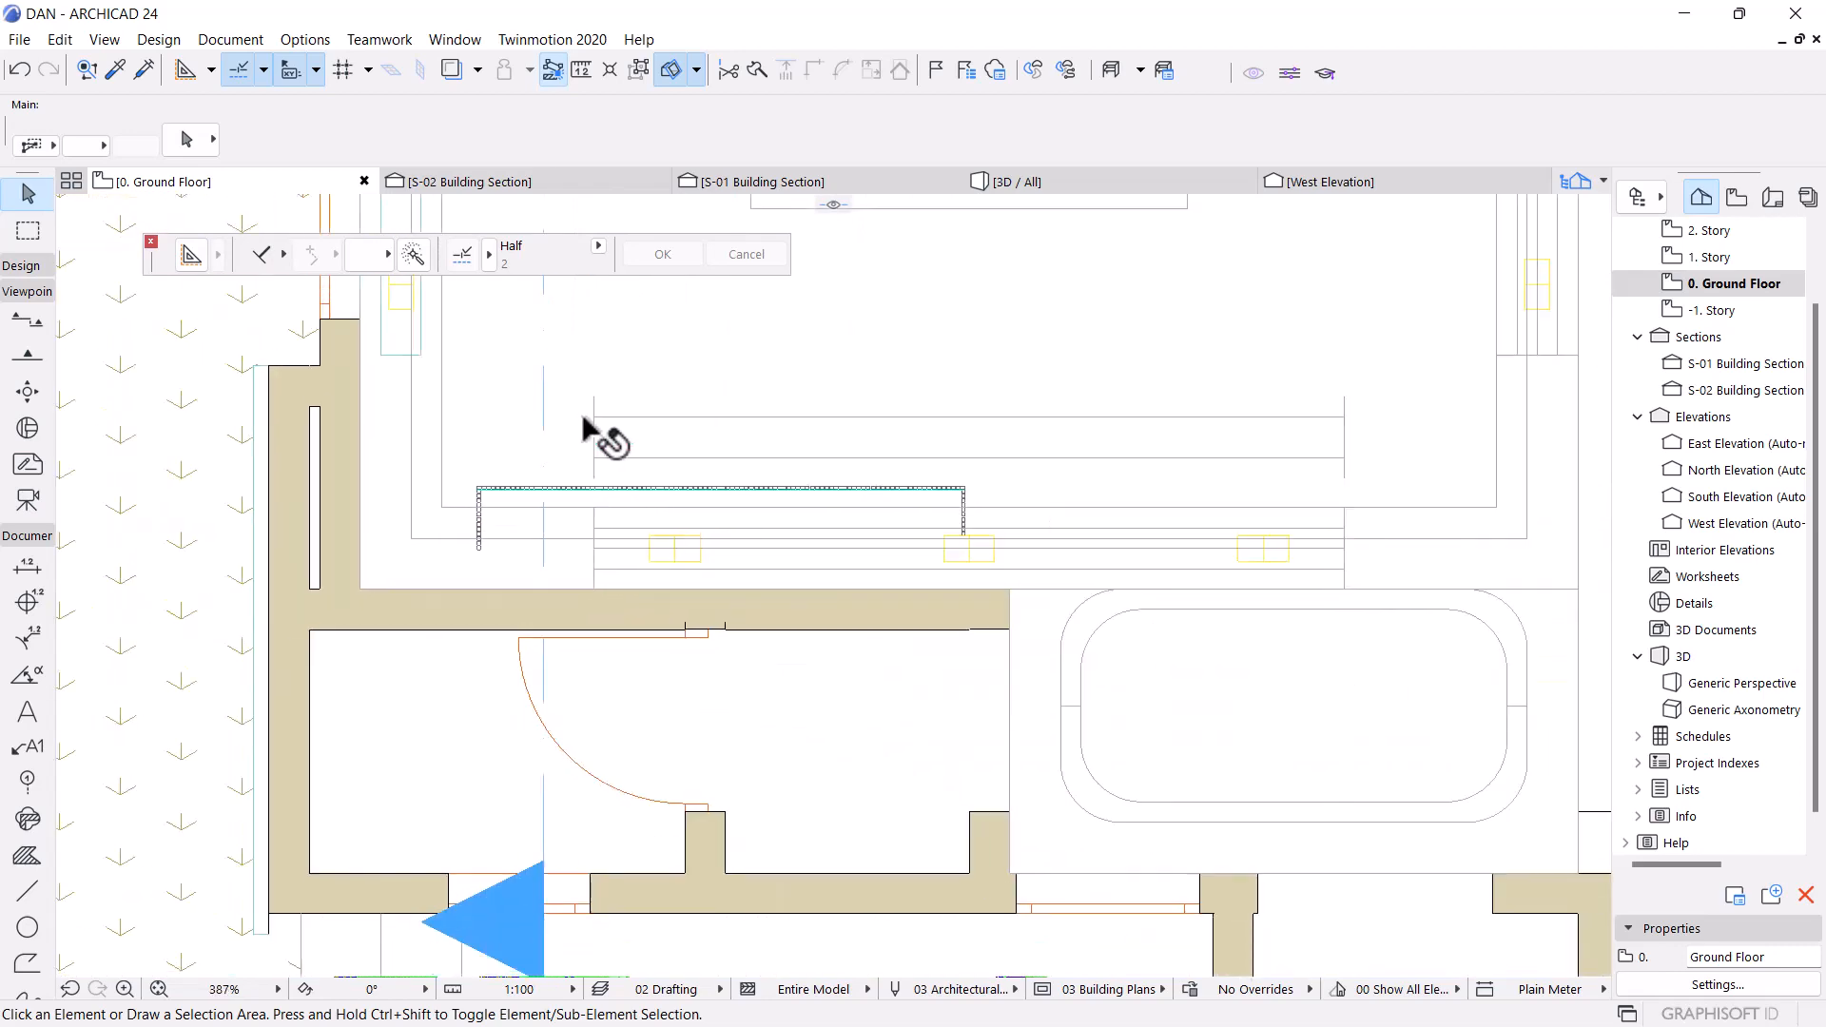
scroll(723, 475, up, 2)
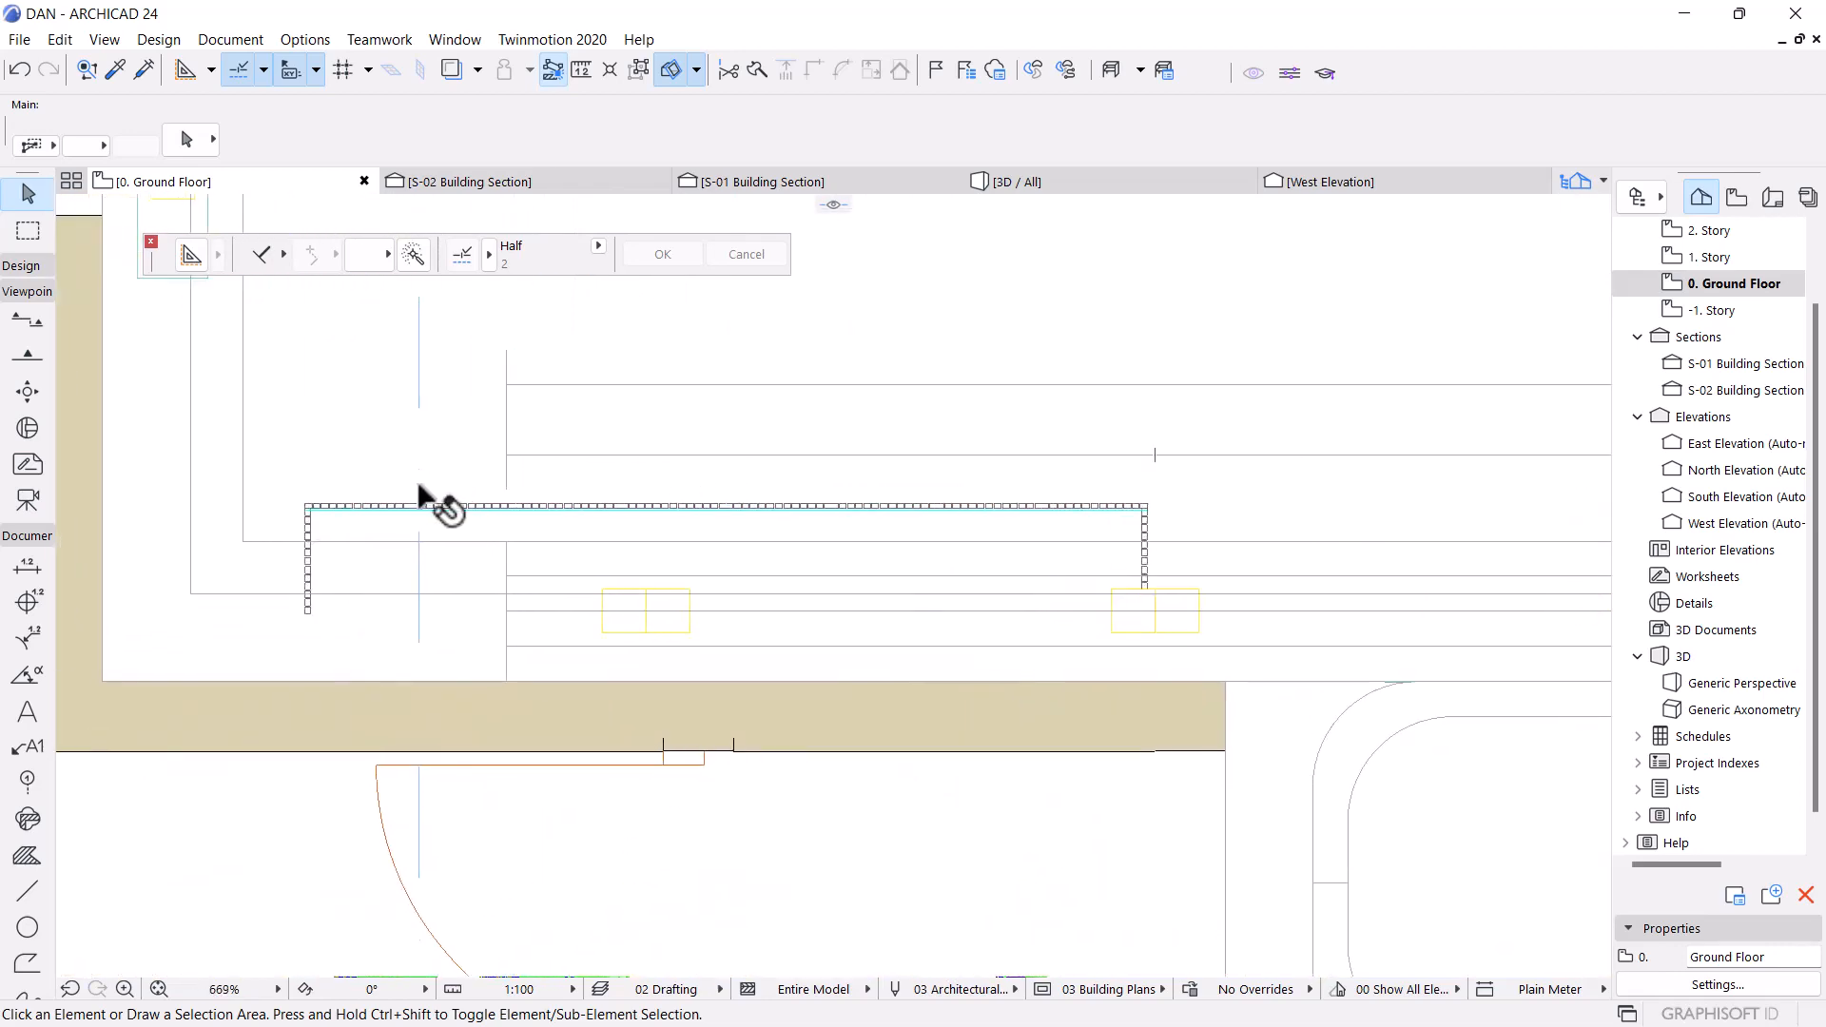
scroll(385, 492, up, 2)
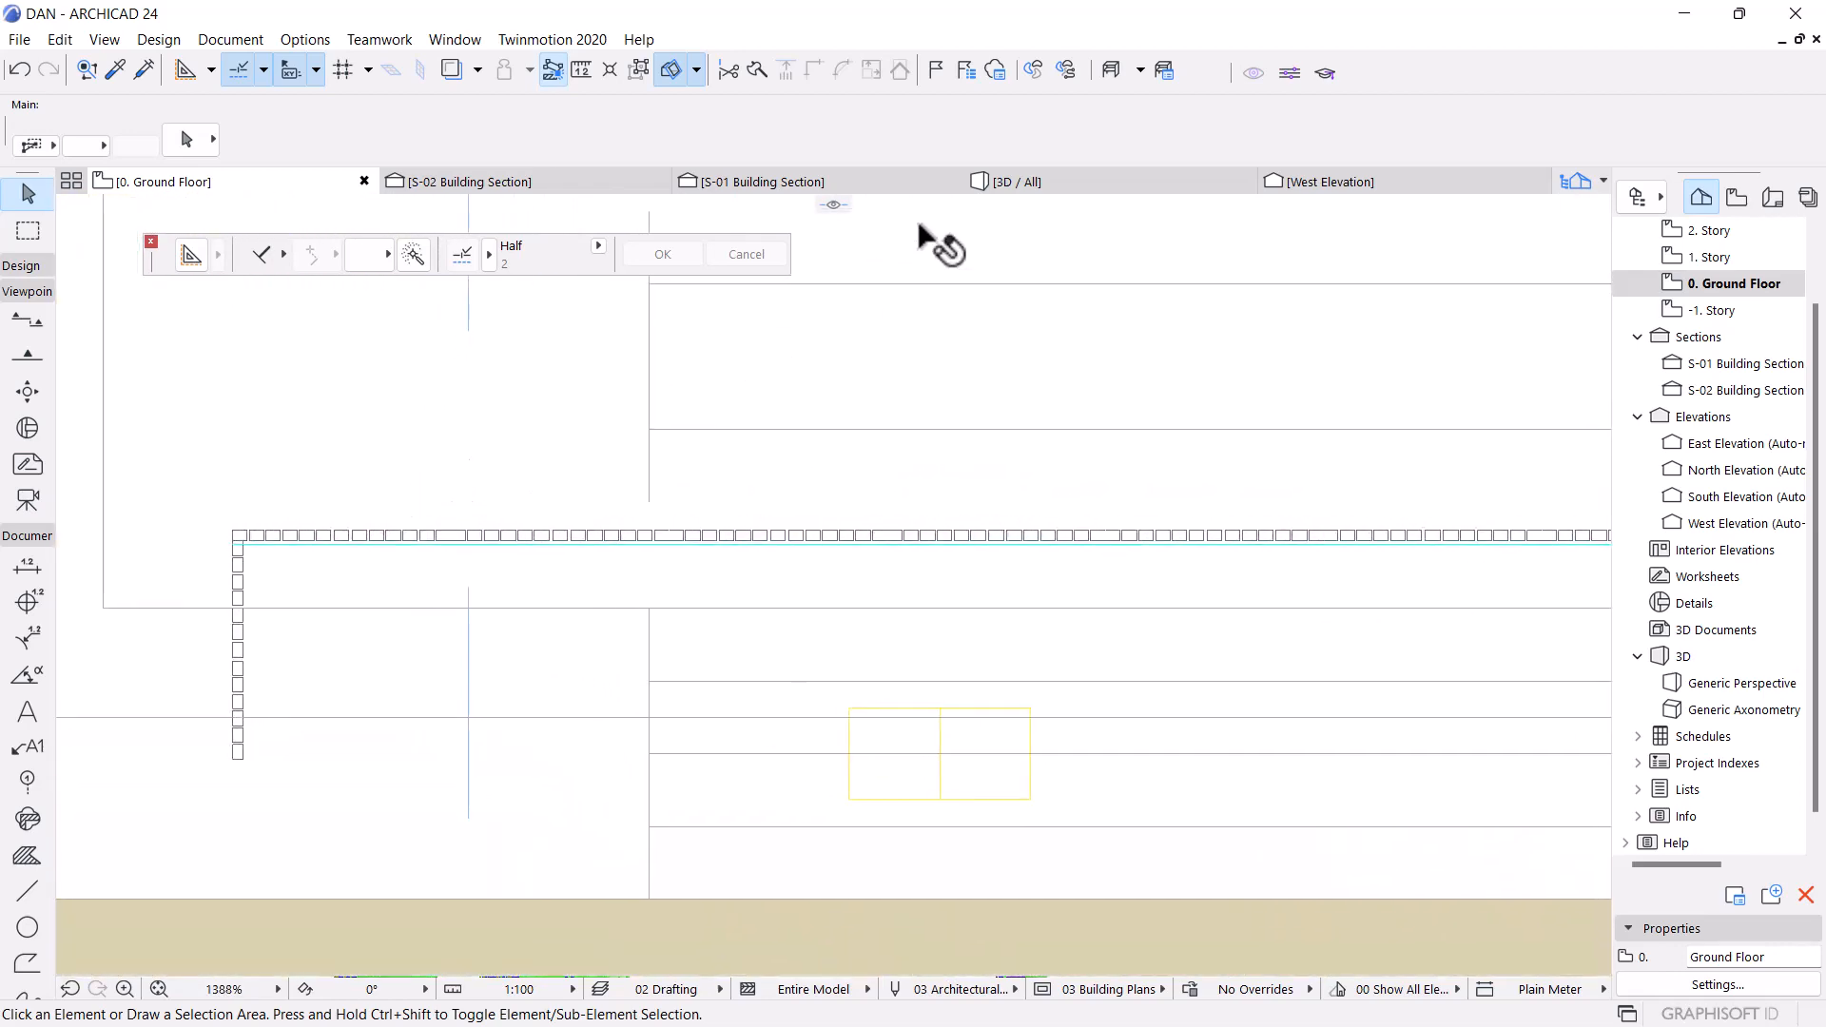
Walk through the 3D model into the room and examine the zigzag strip decoration and its perpendicular end groups from several sides
click(1010, 187)
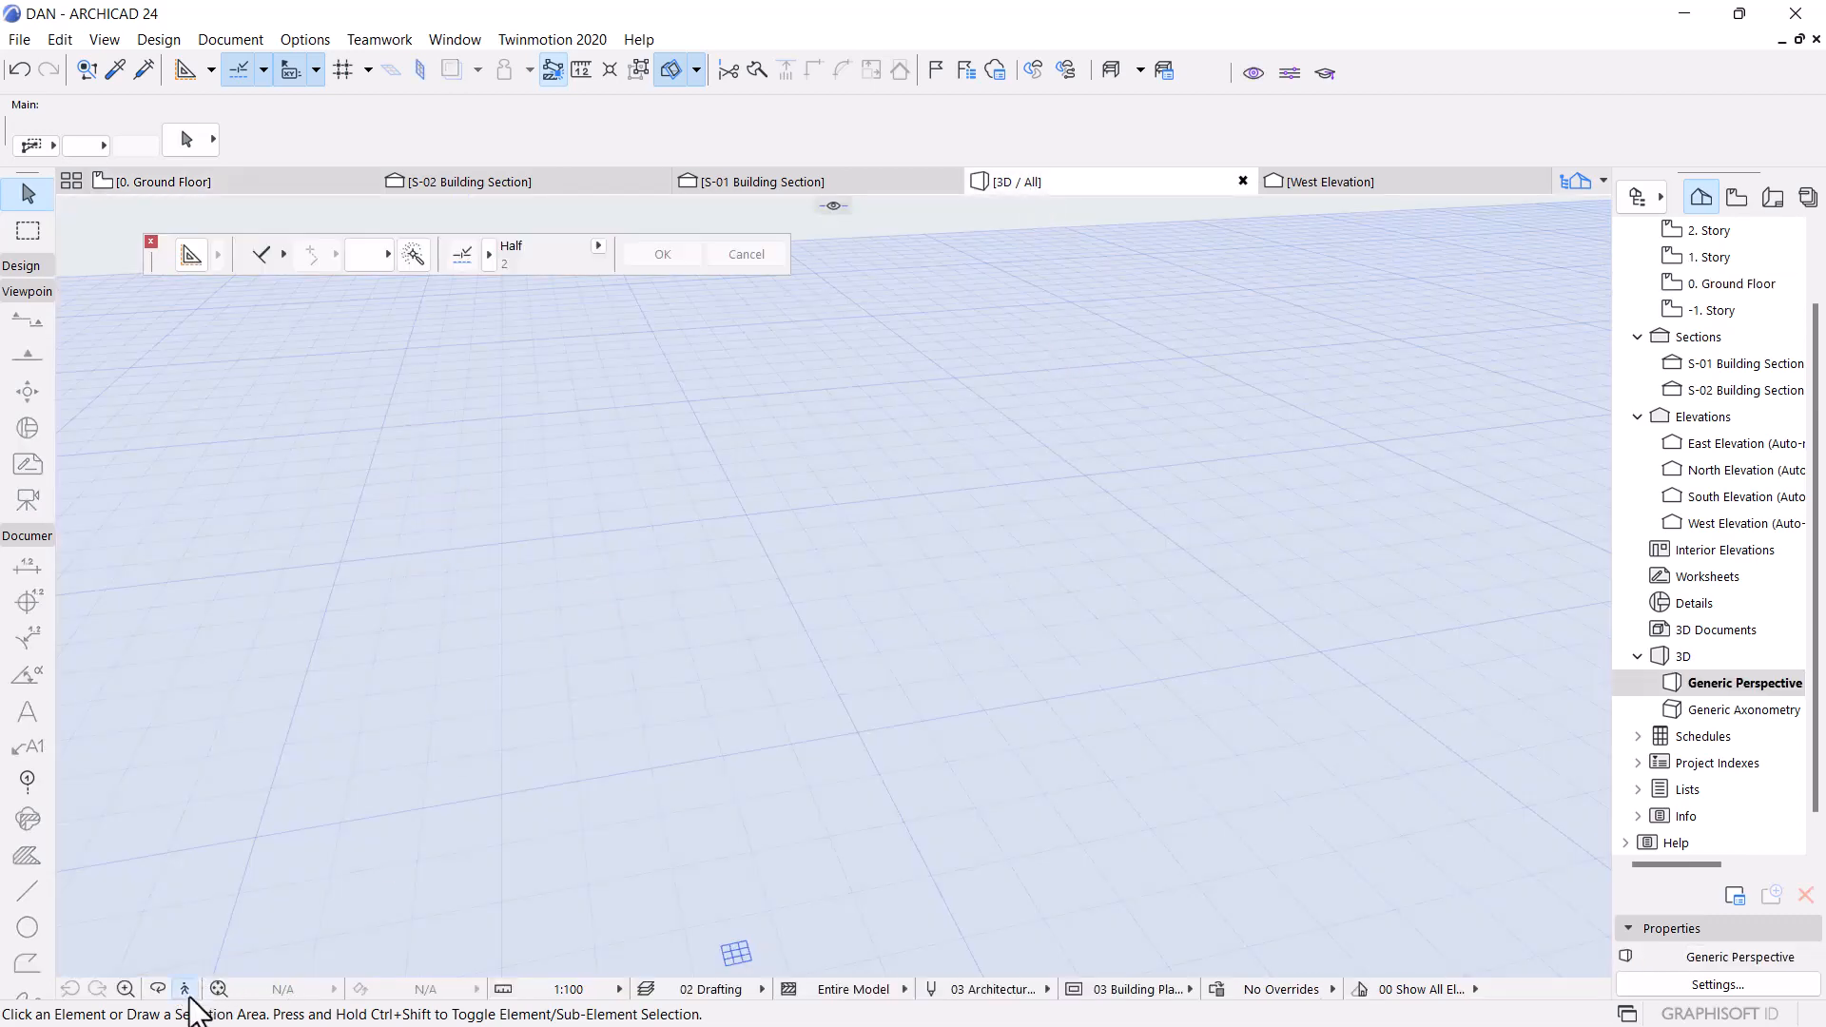
click(185, 990)
click(1124, 742)
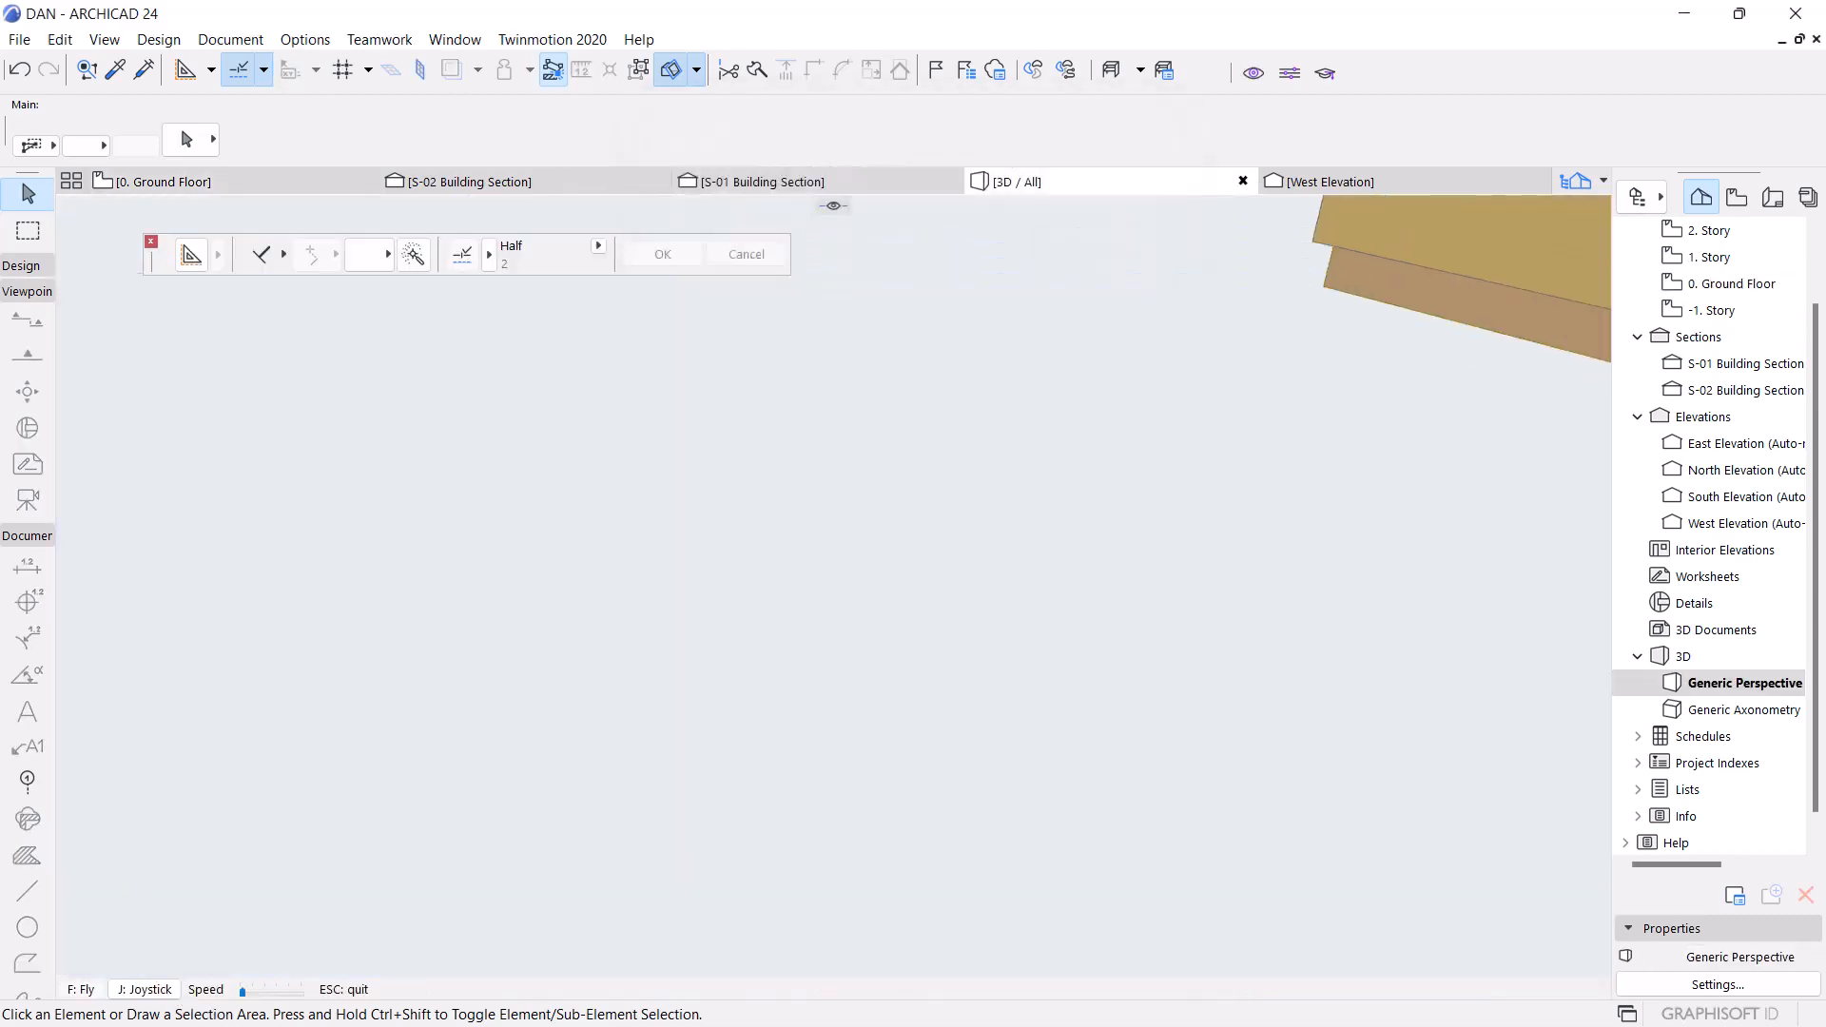
key(Up)
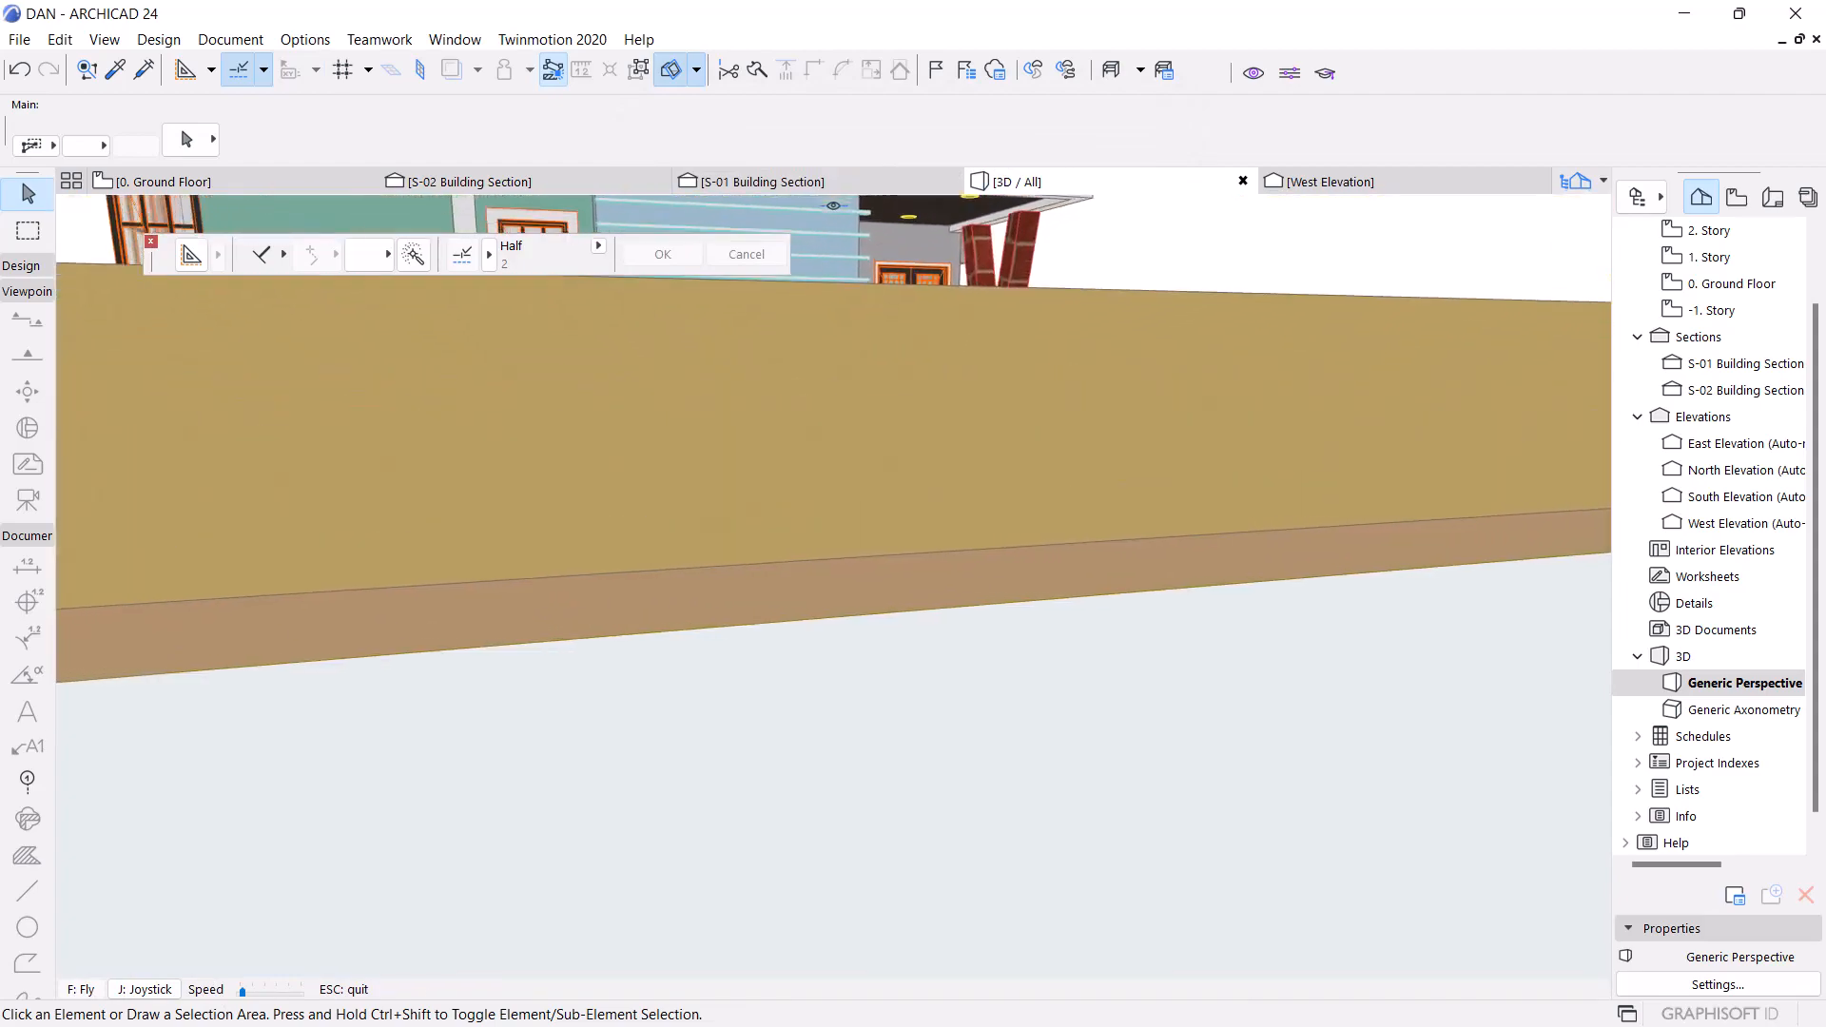
key(Up)
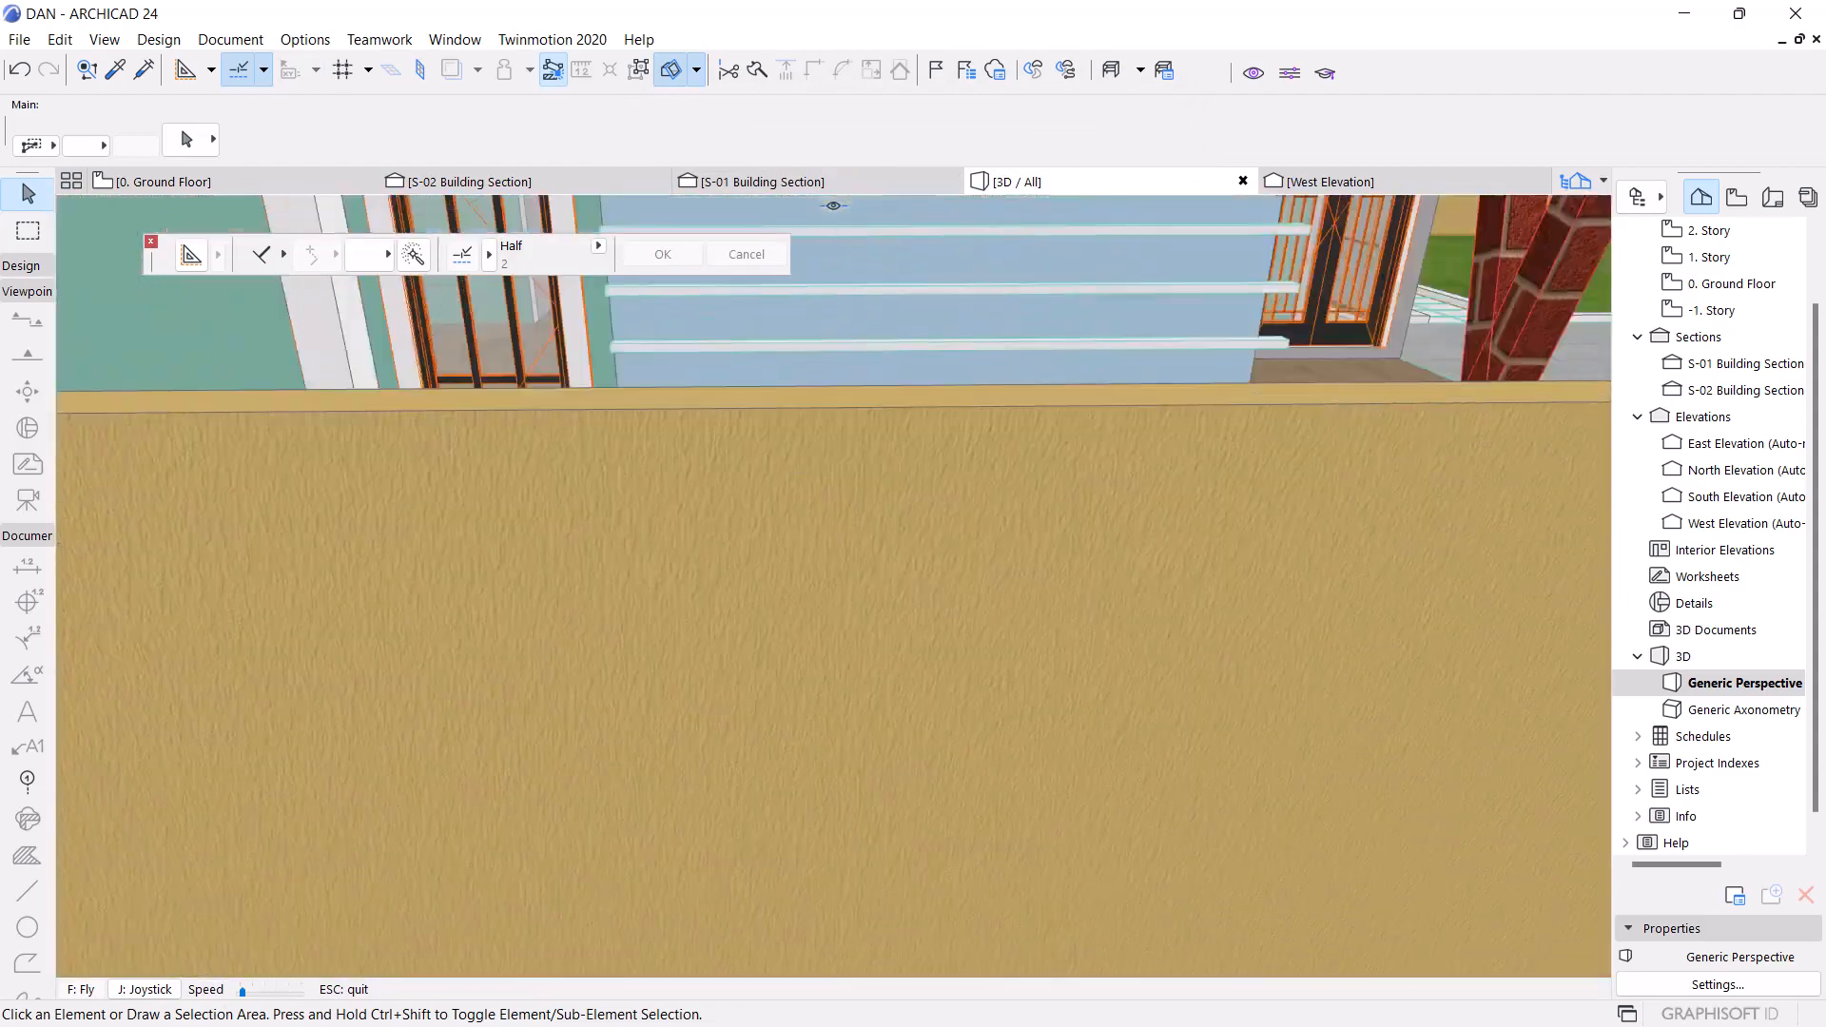
key(Up)
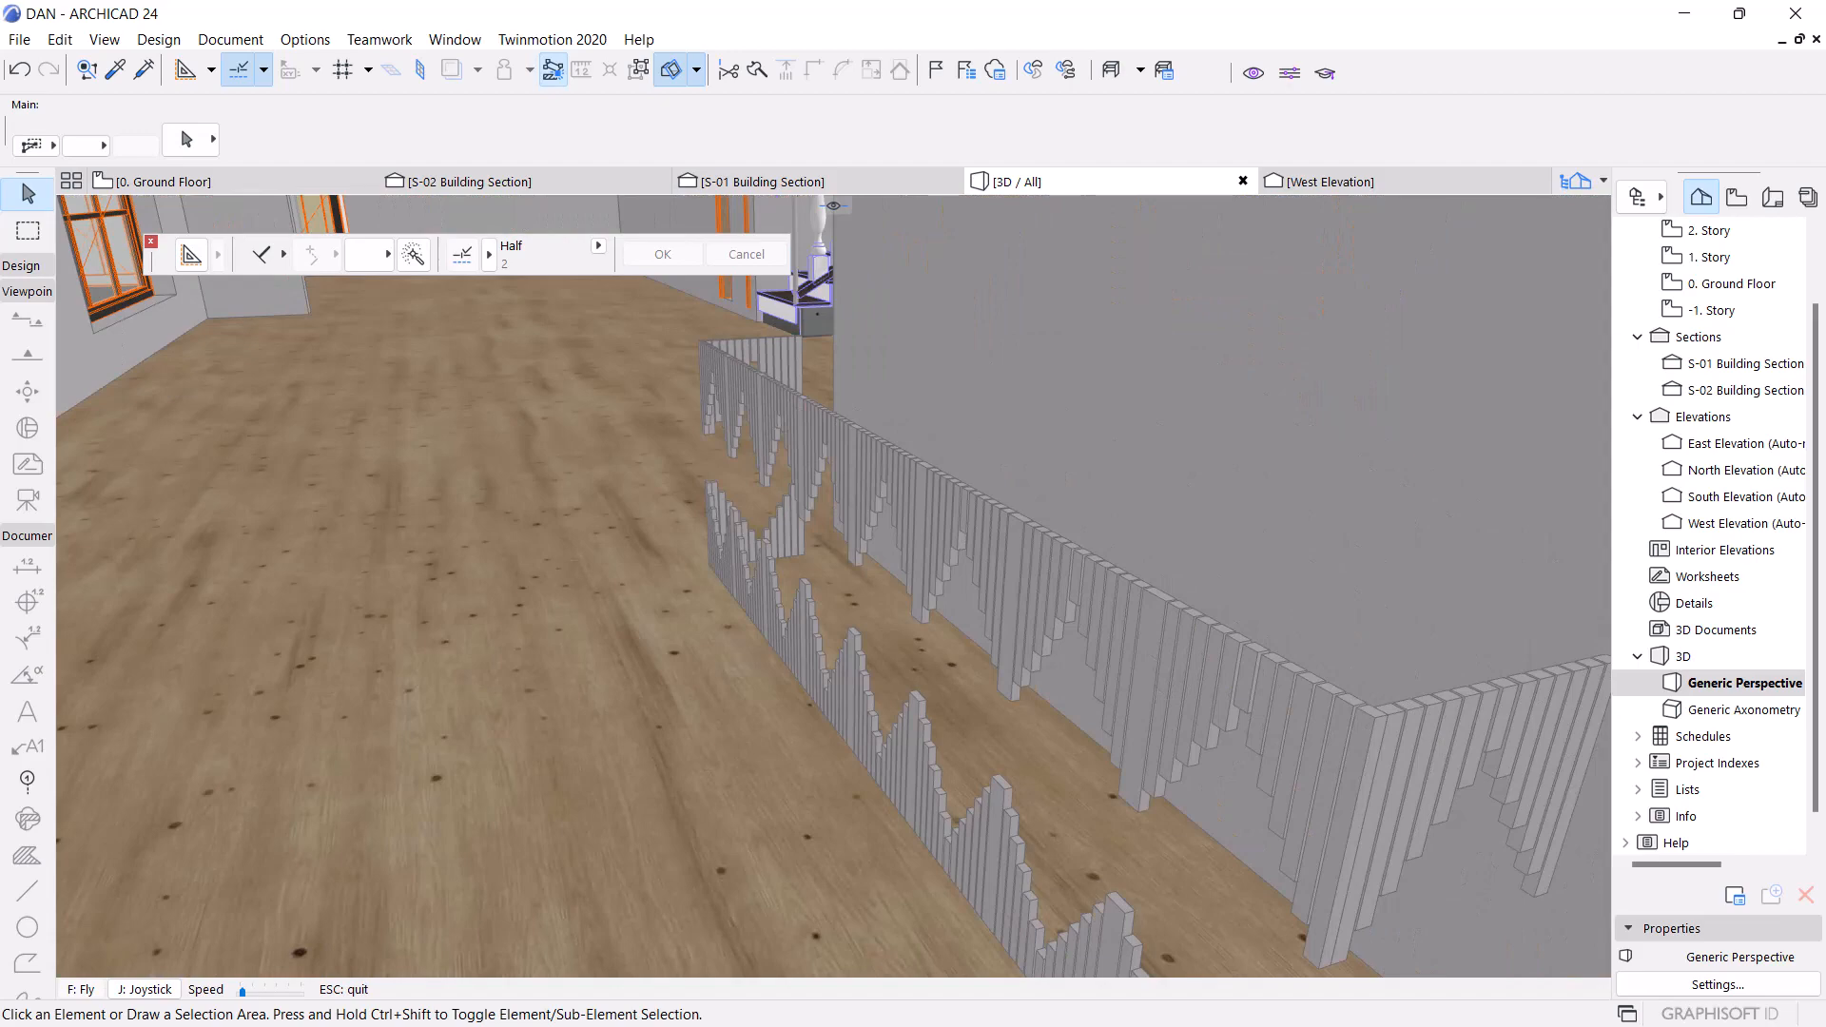
key(Down)
key(Up)
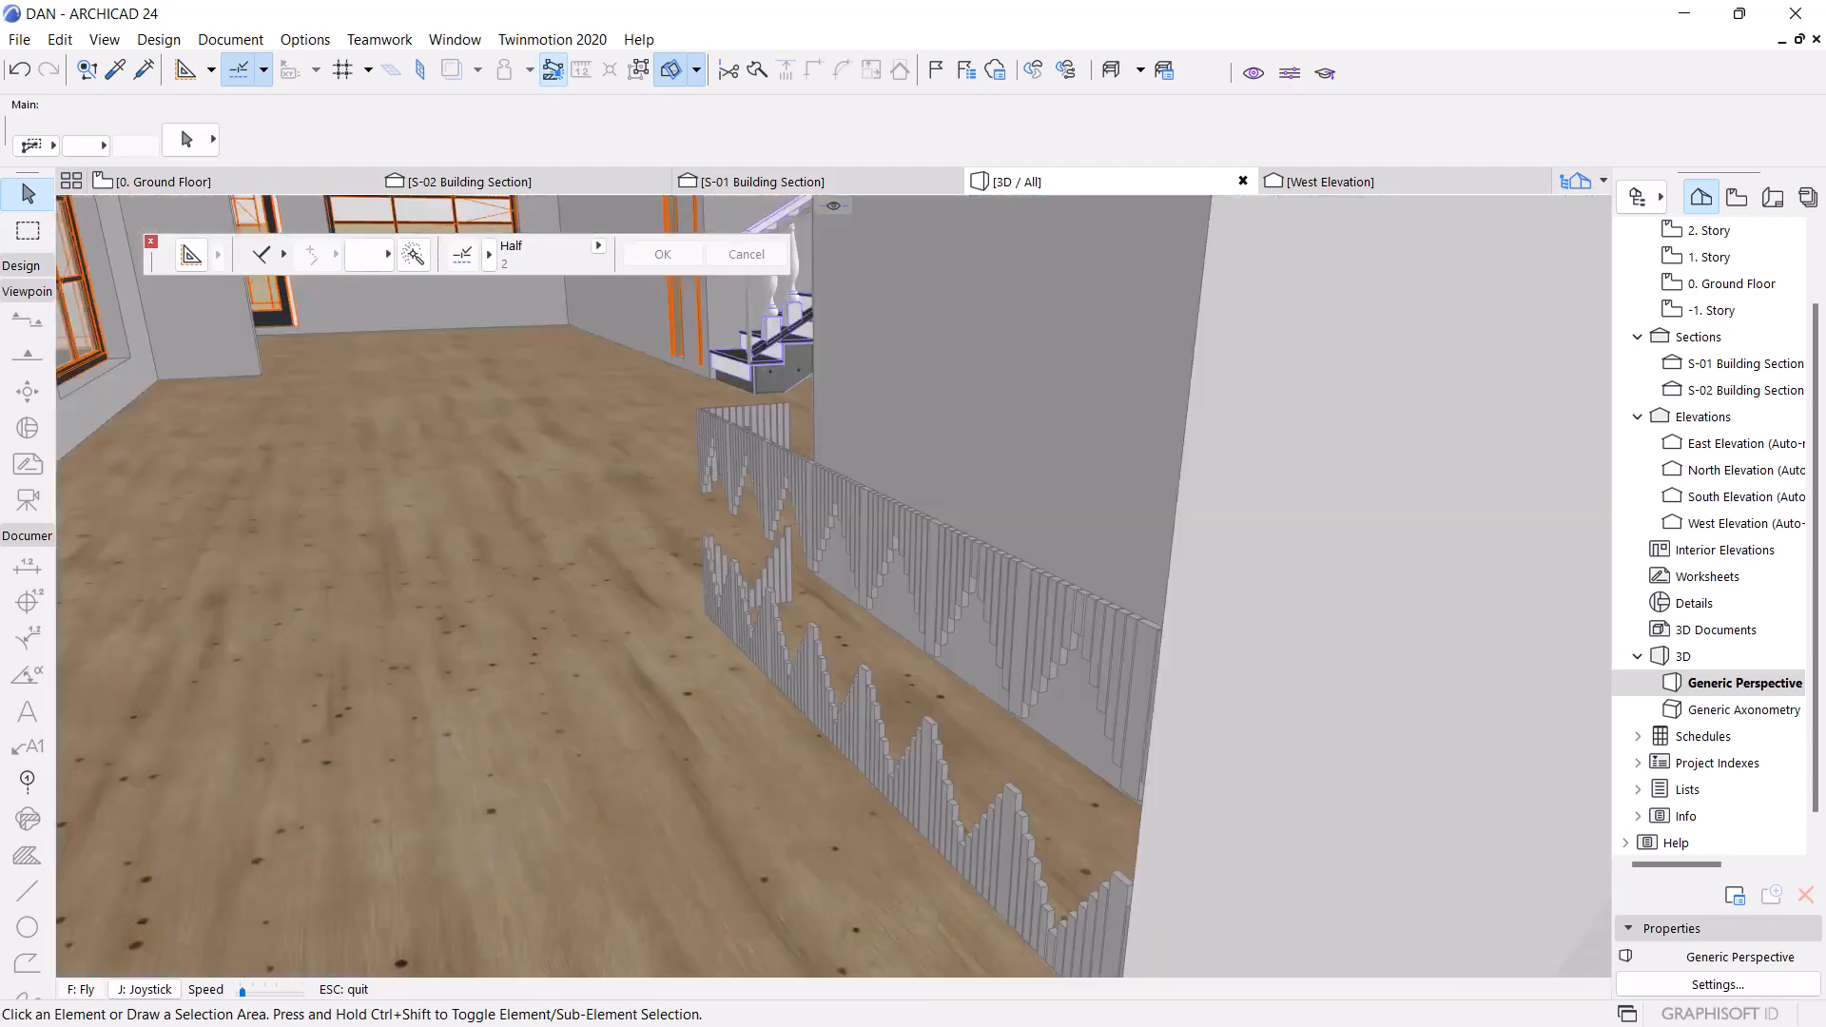
key(Up)
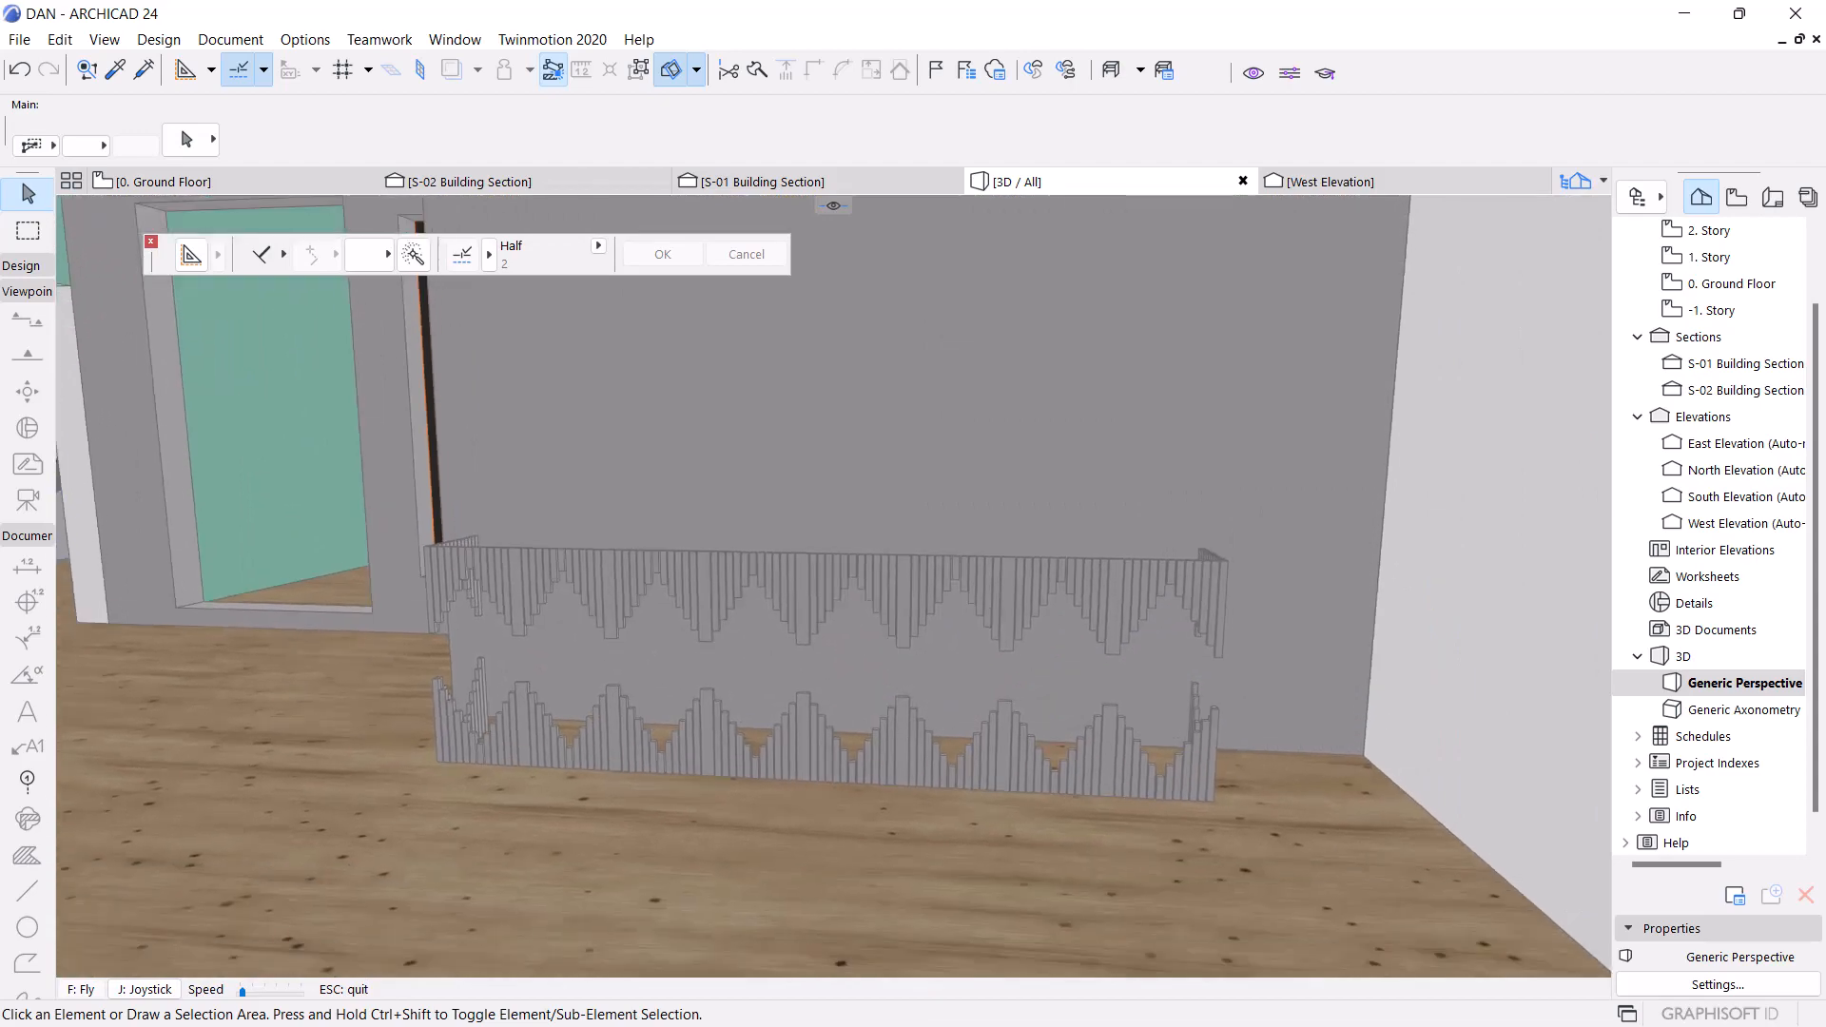
key(Left)
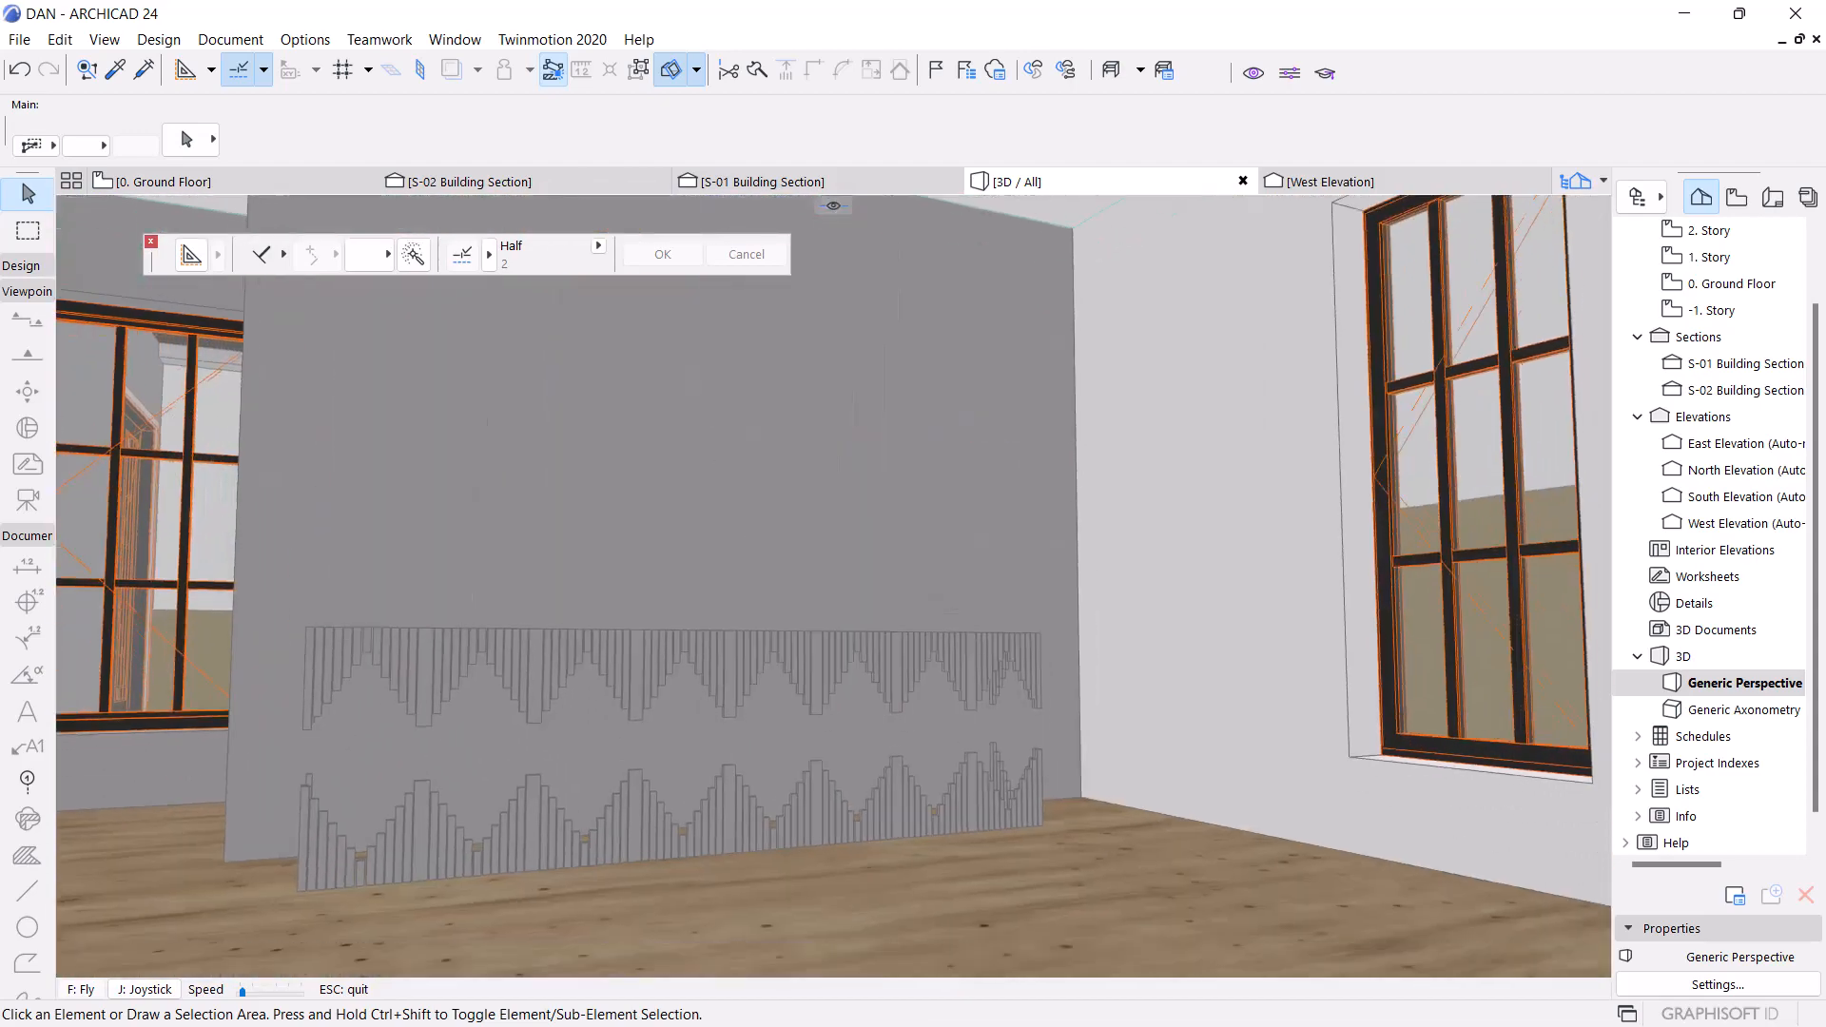
key(Down)
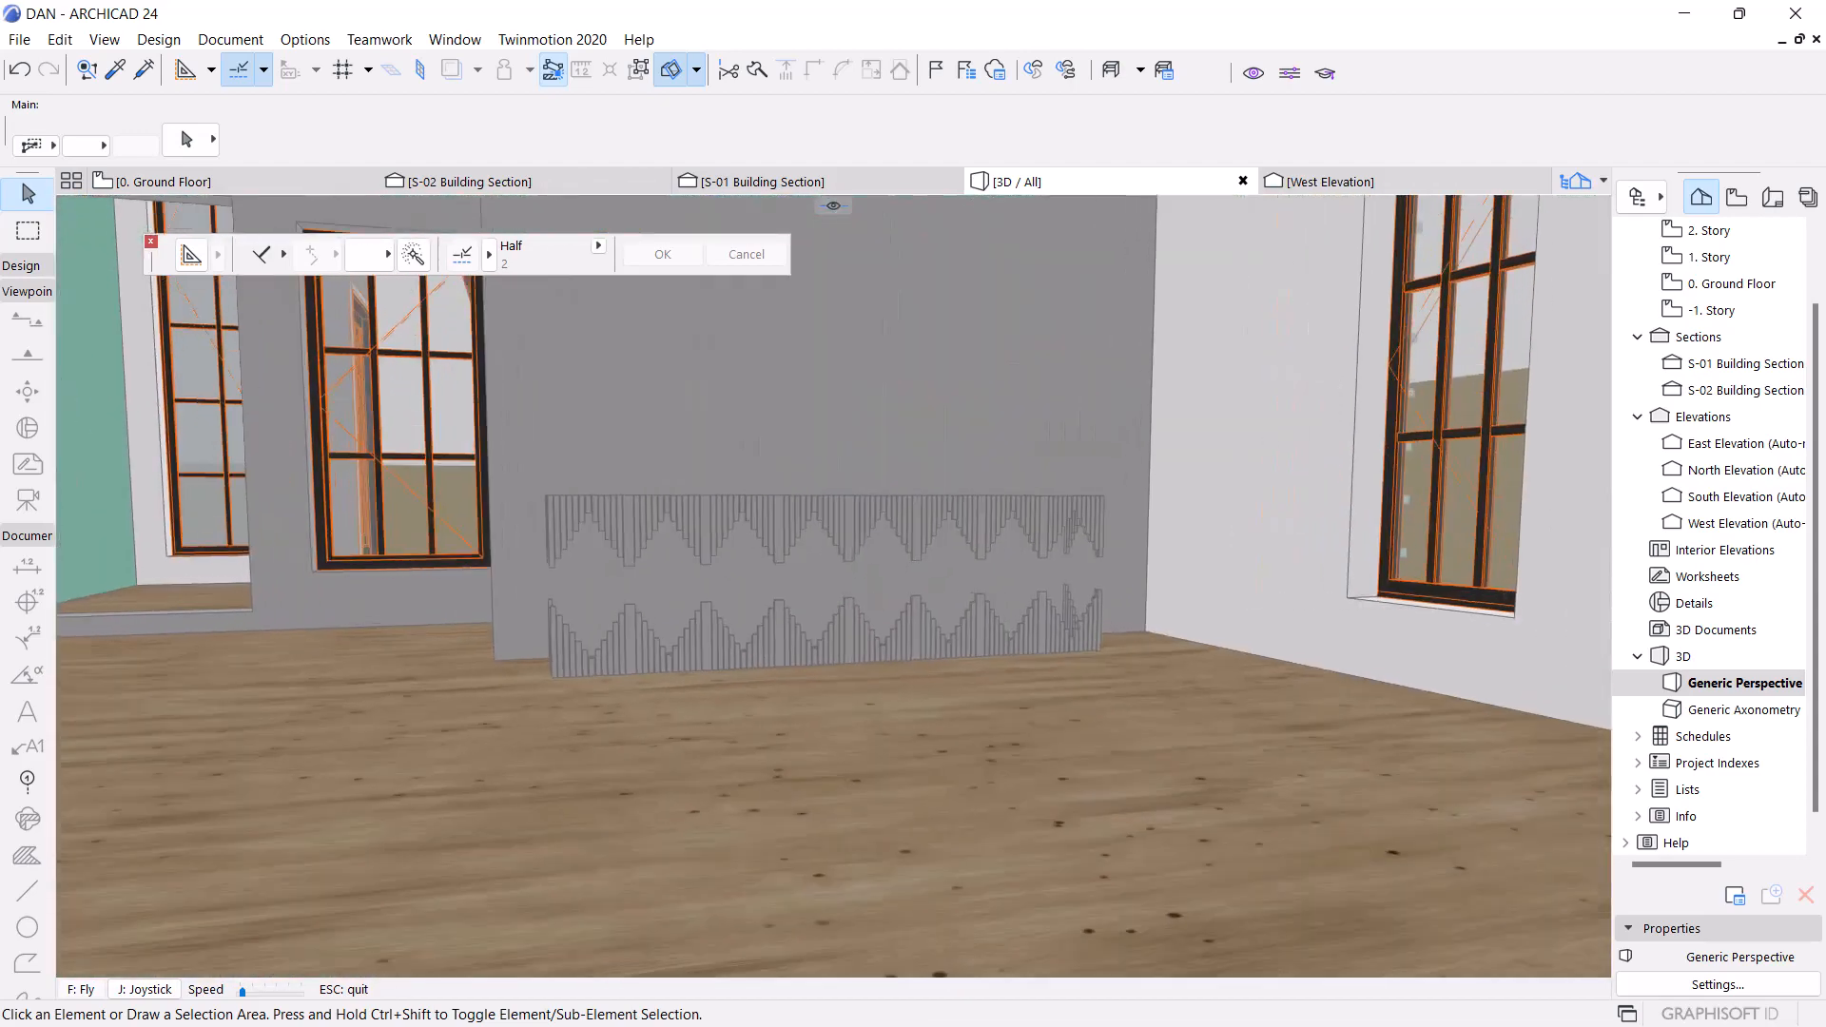
key(Left)
key(Right)
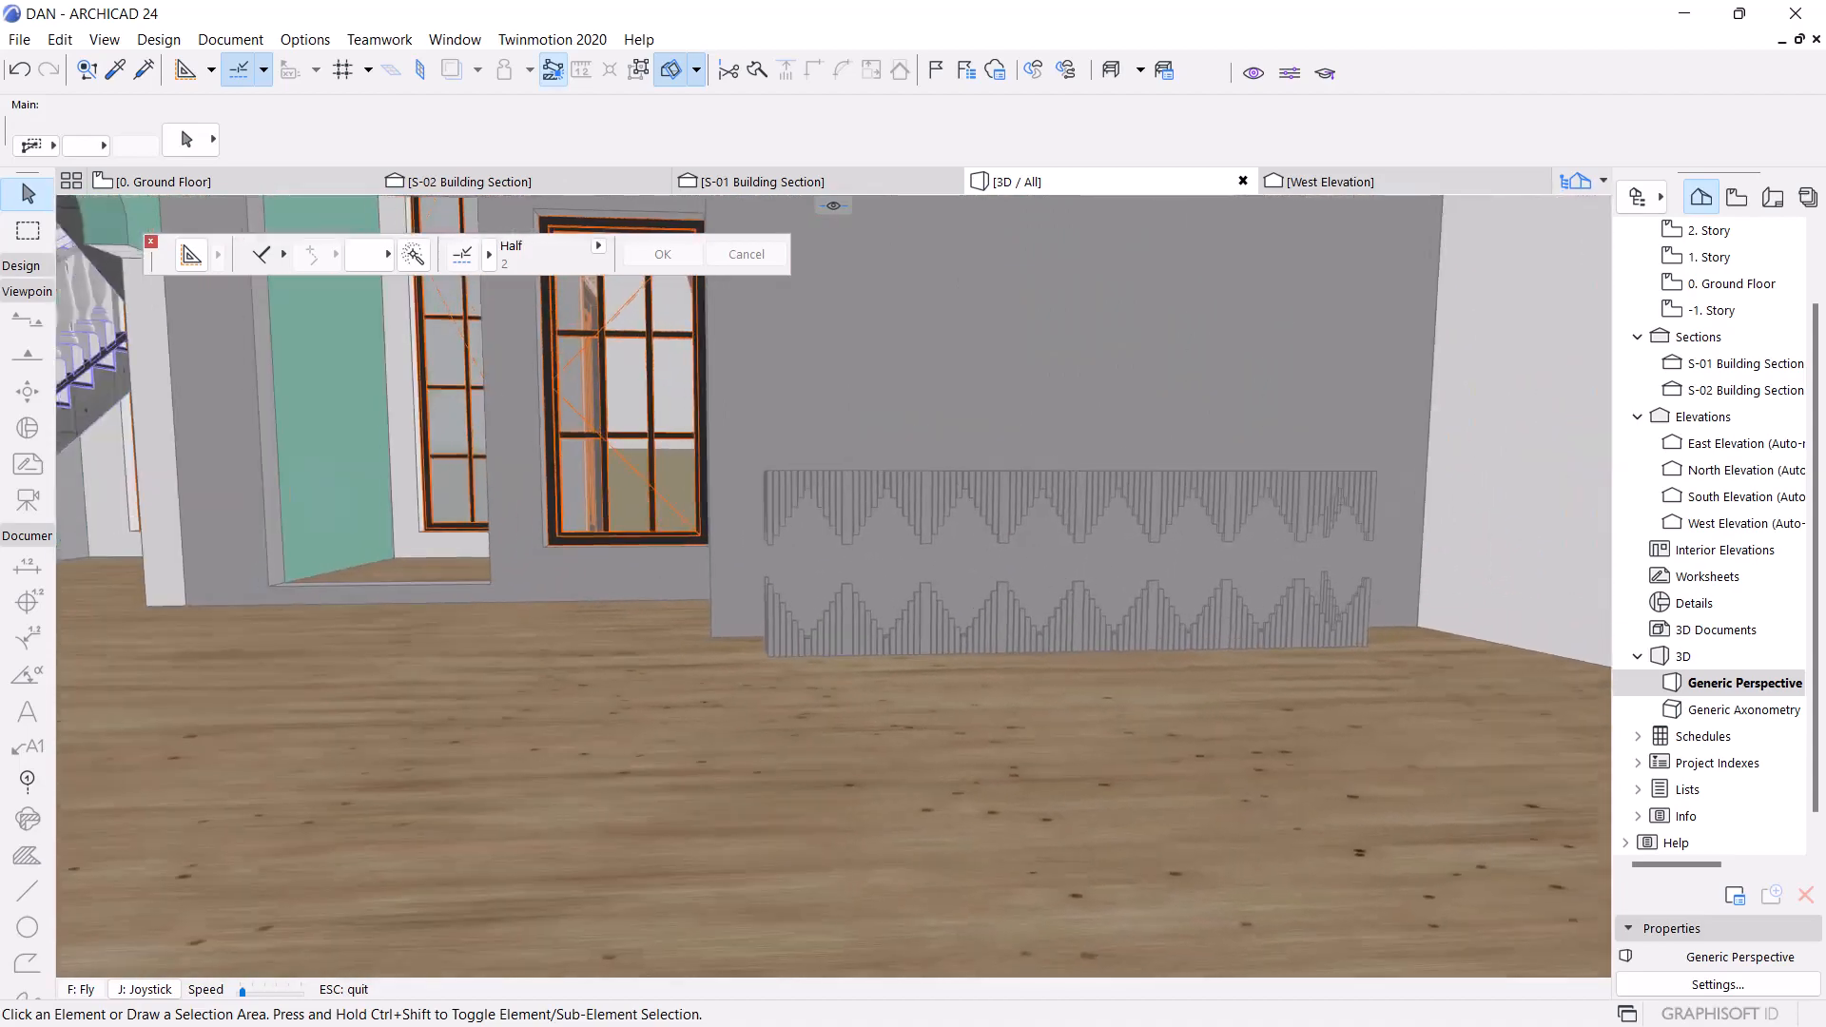
Select all eight zigzag slat modules along the front of the bar counter and combine them into one group
key(Left)
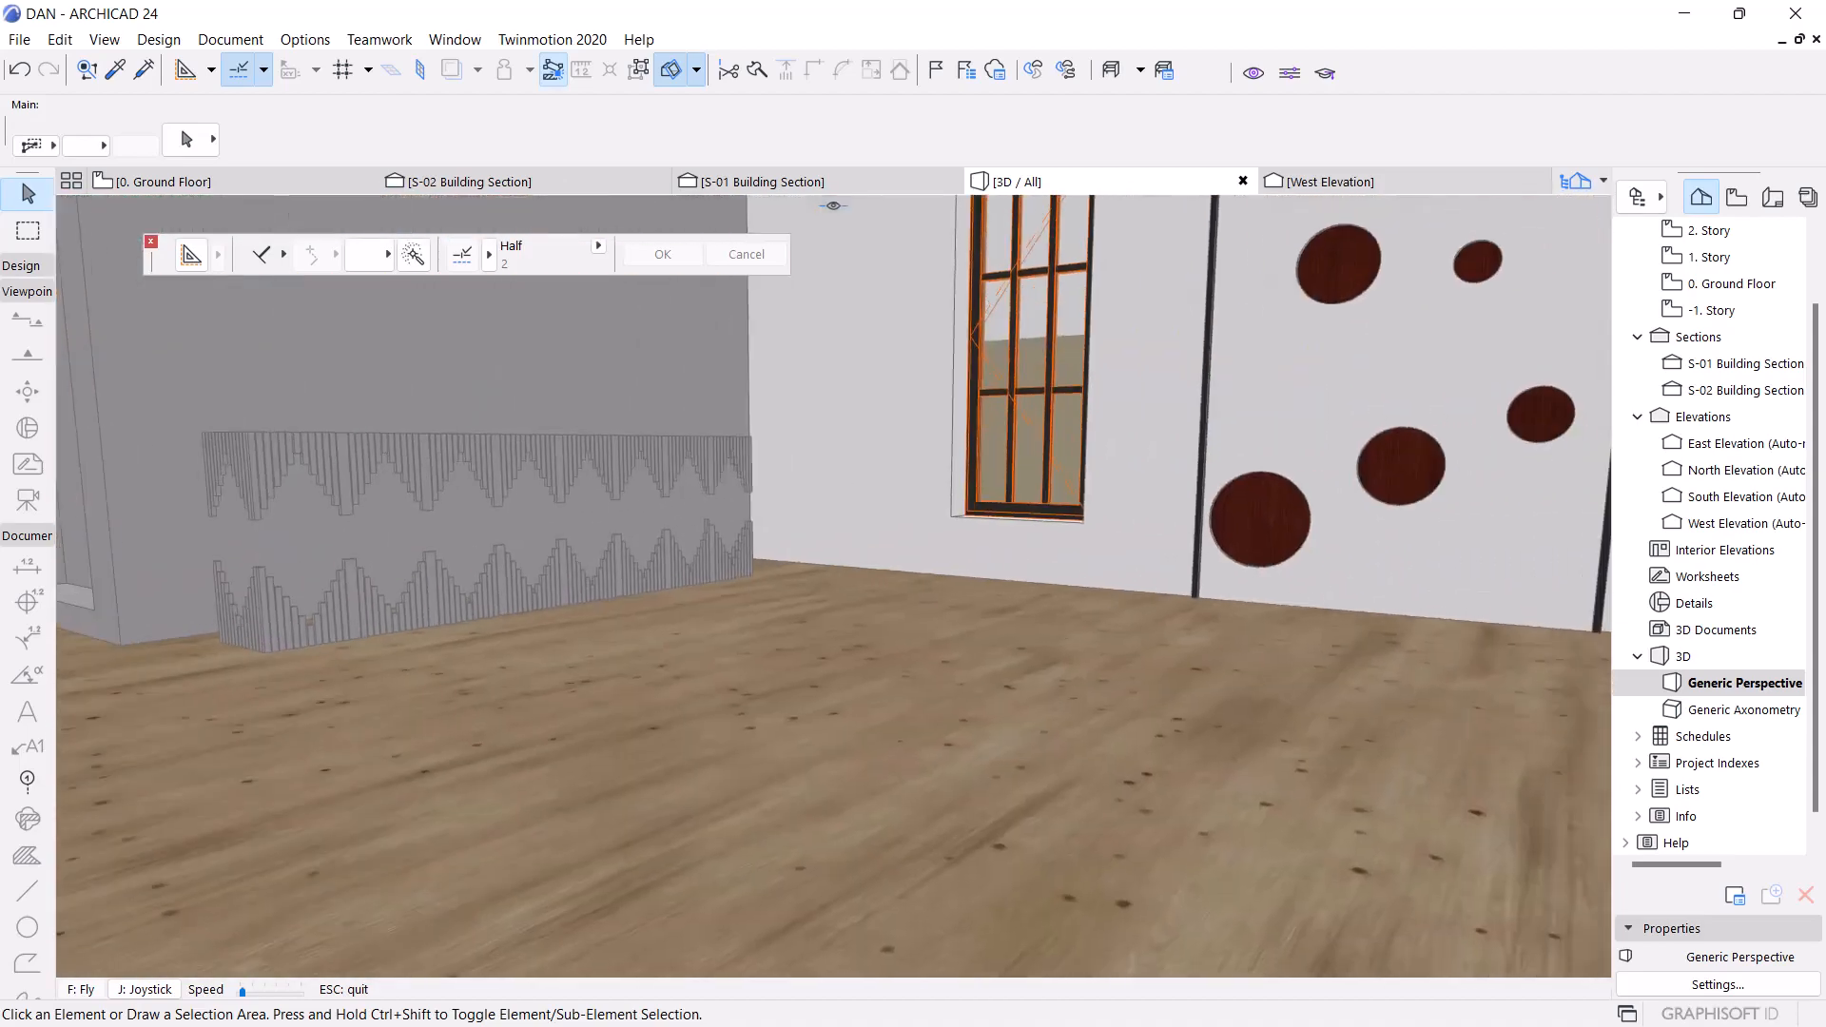
key(Right)
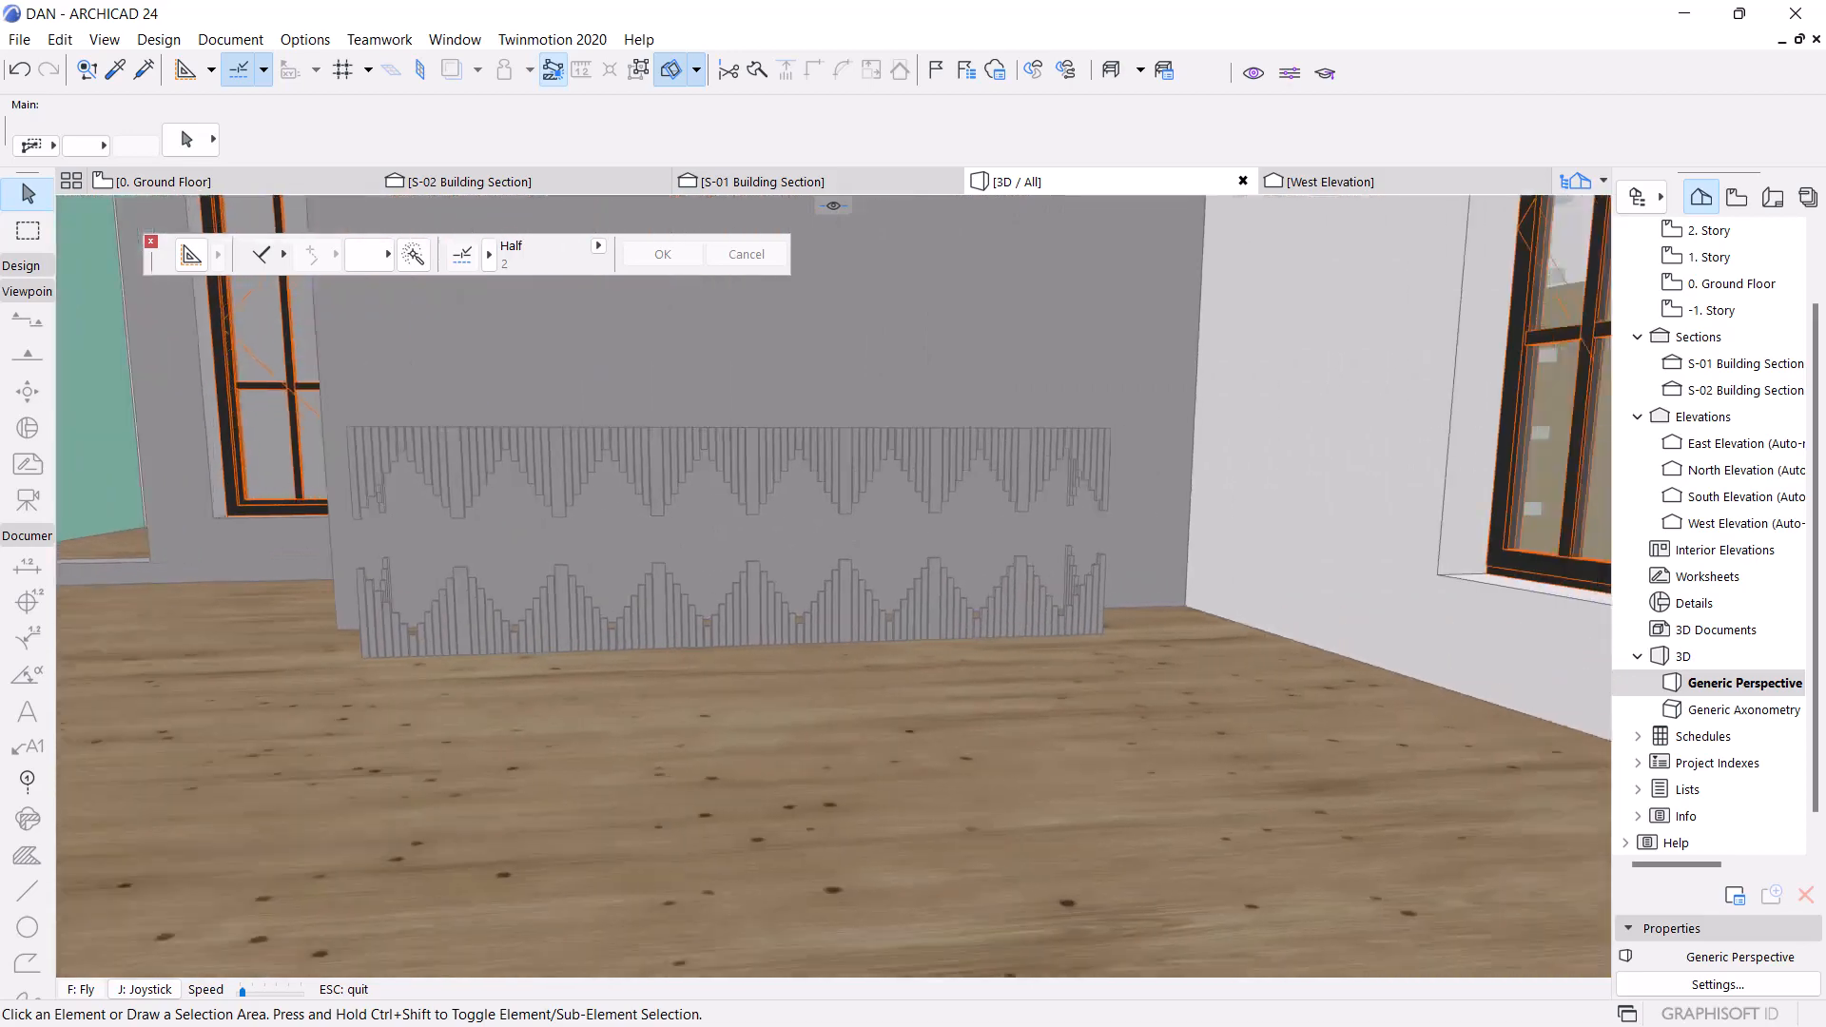
key(Down)
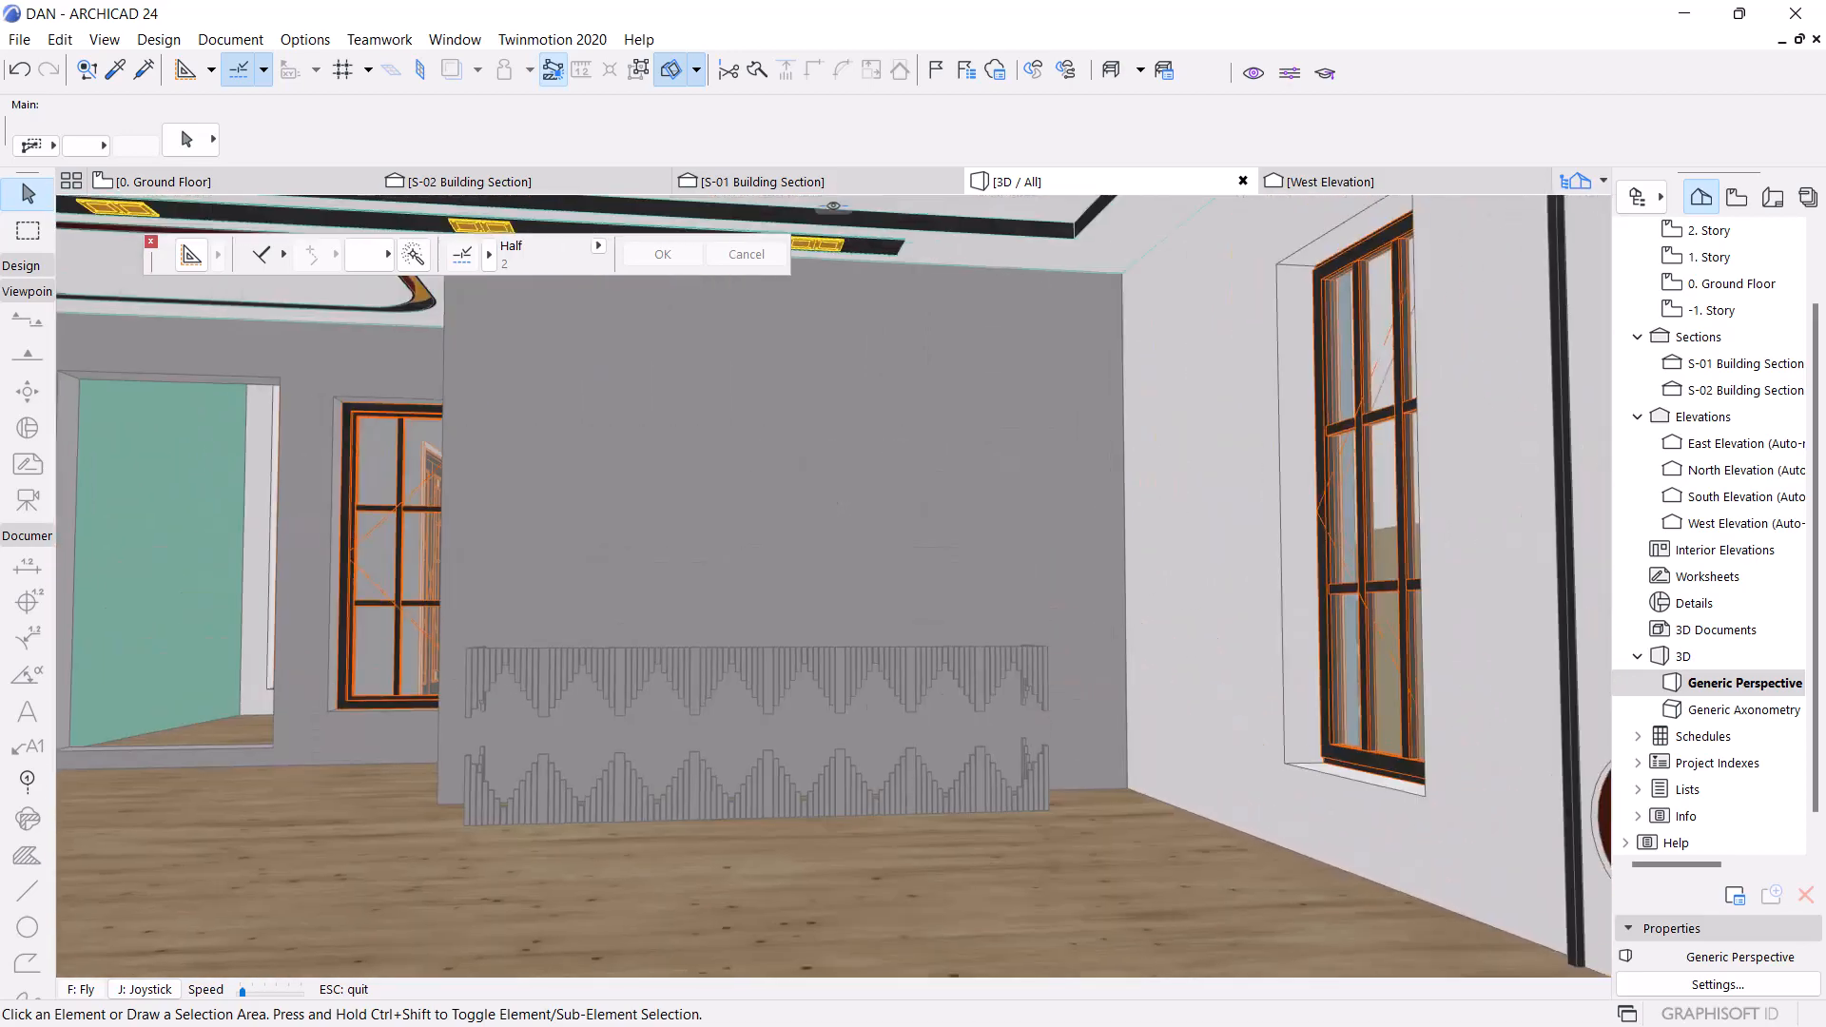
key(Escape)
click(850, 666)
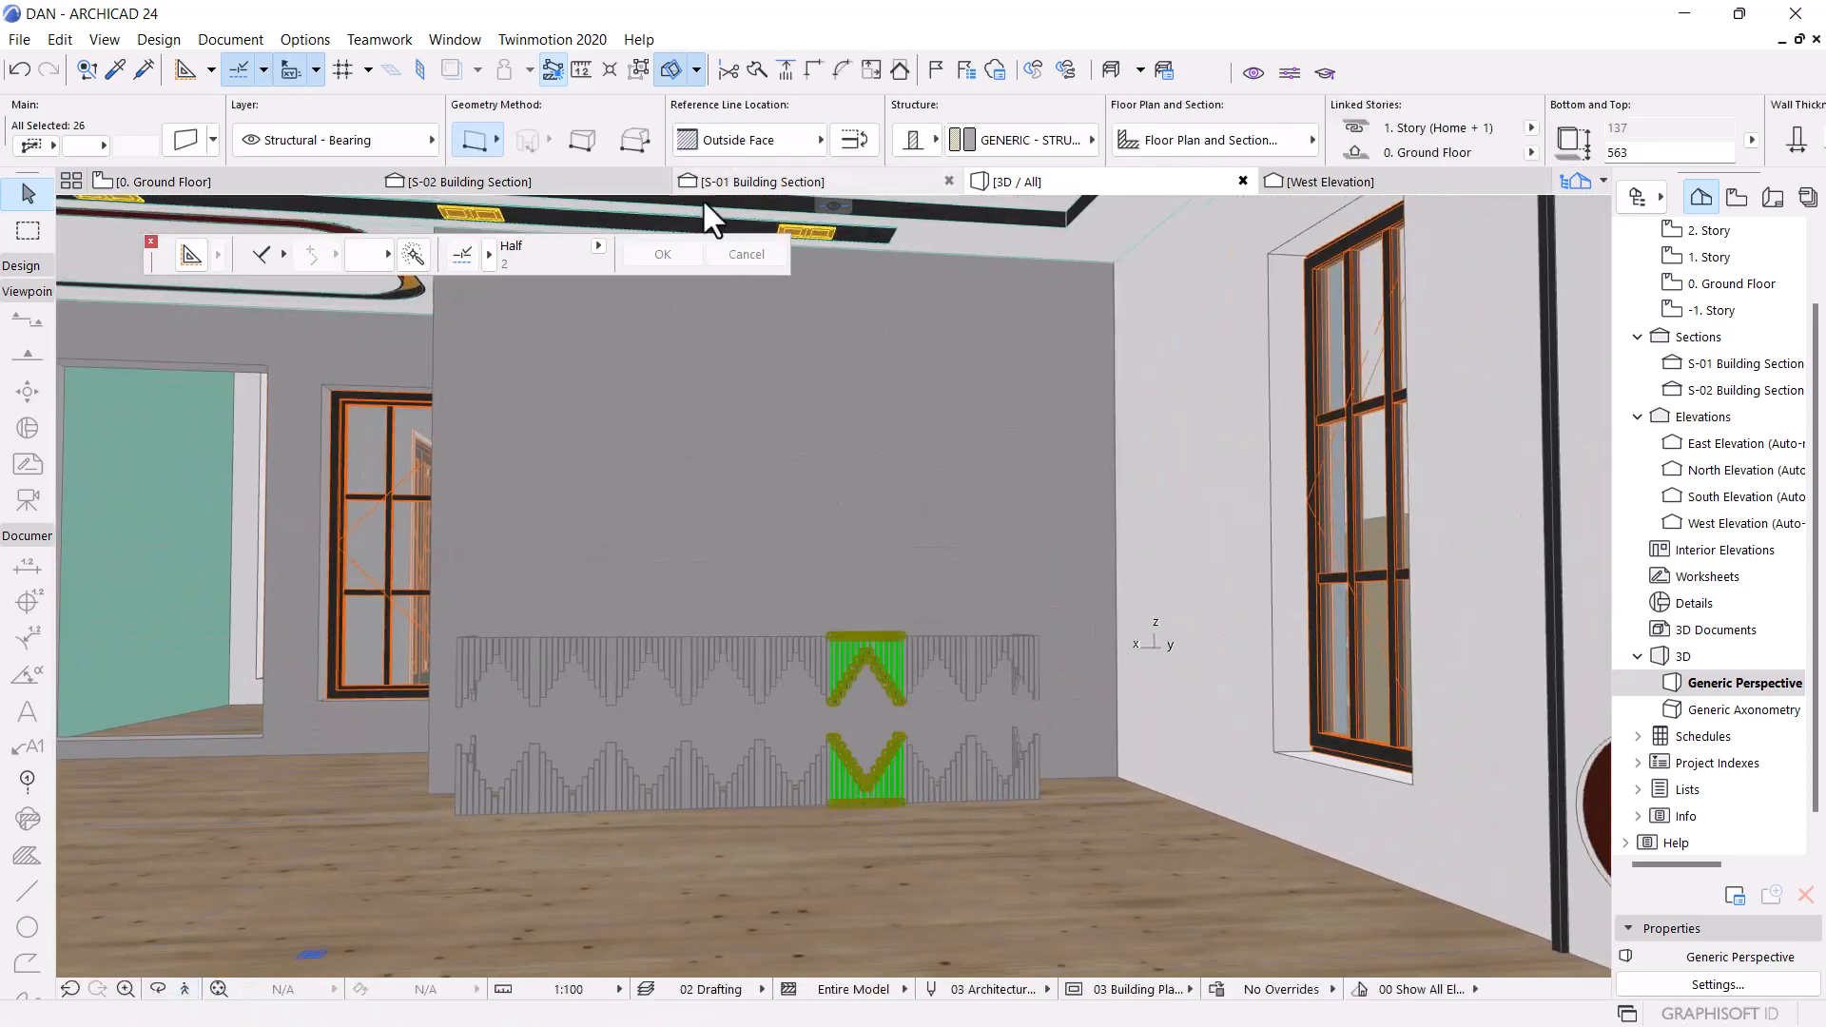
shift+click(932, 642)
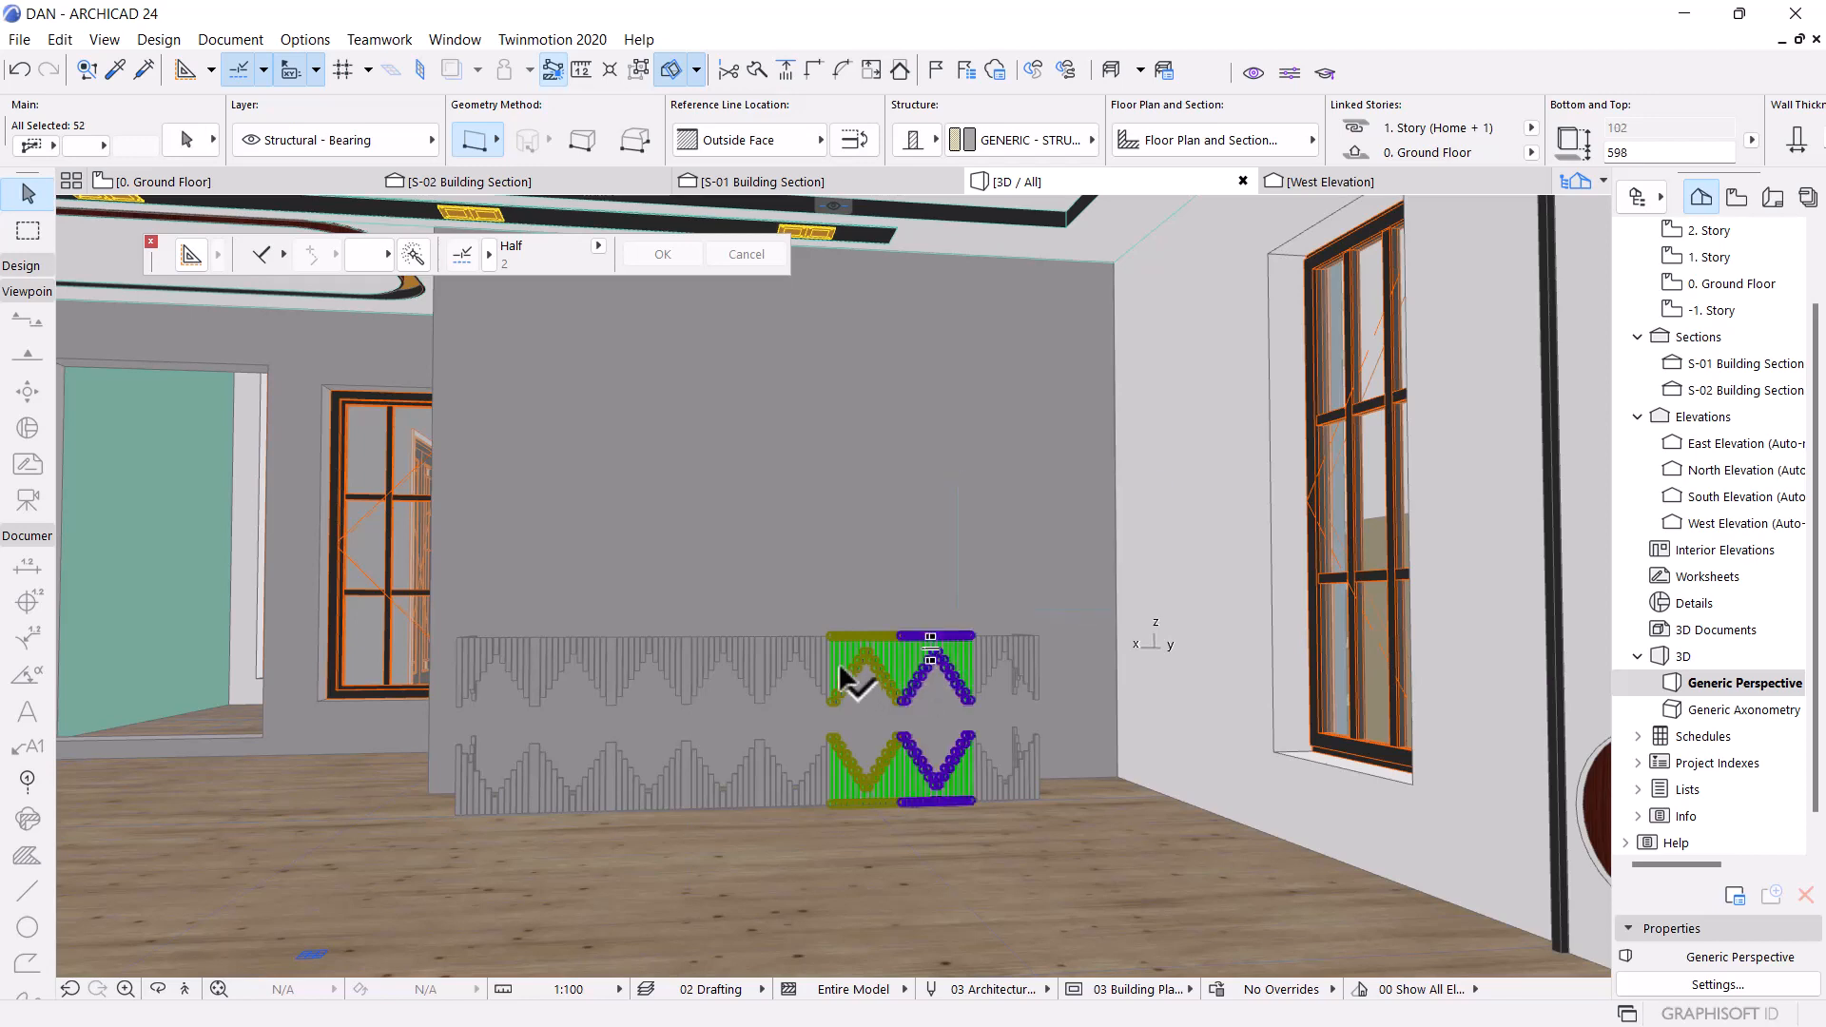
shift+click(797, 635)
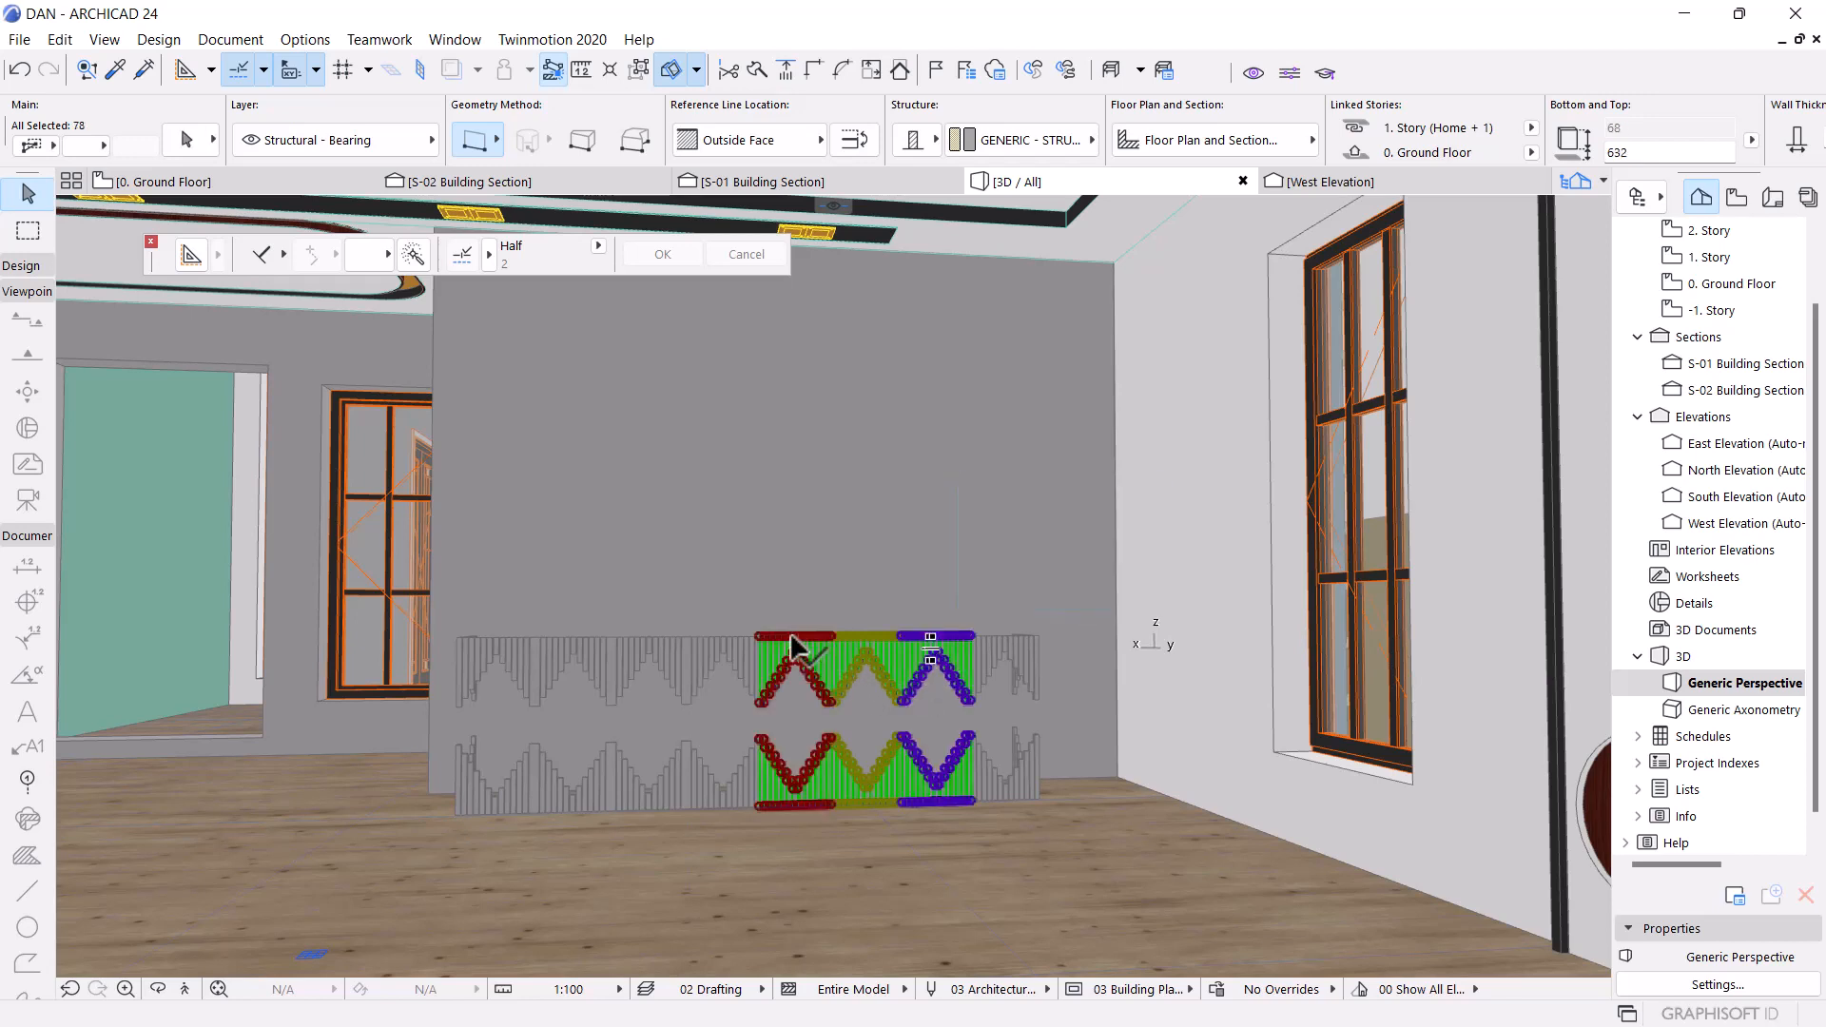
shift+click(725, 637)
shift+click(656, 649)
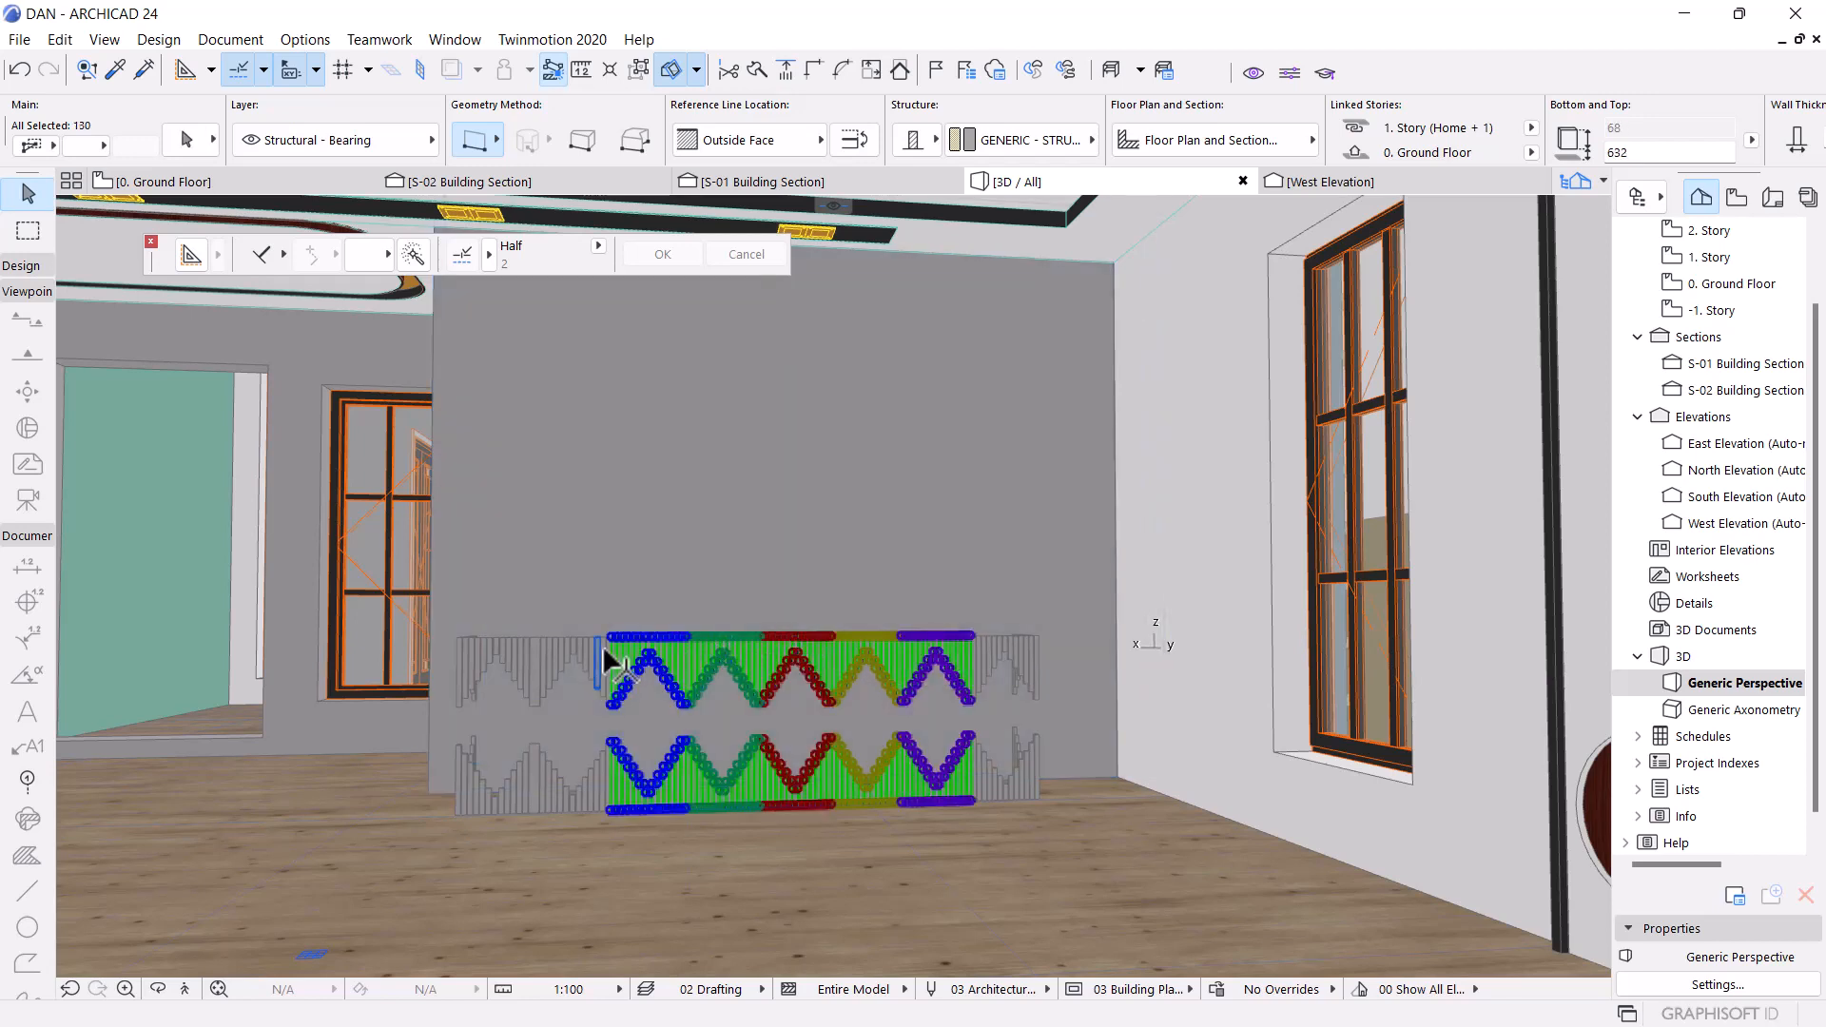
shift+click(602, 645)
shift+click(506, 649)
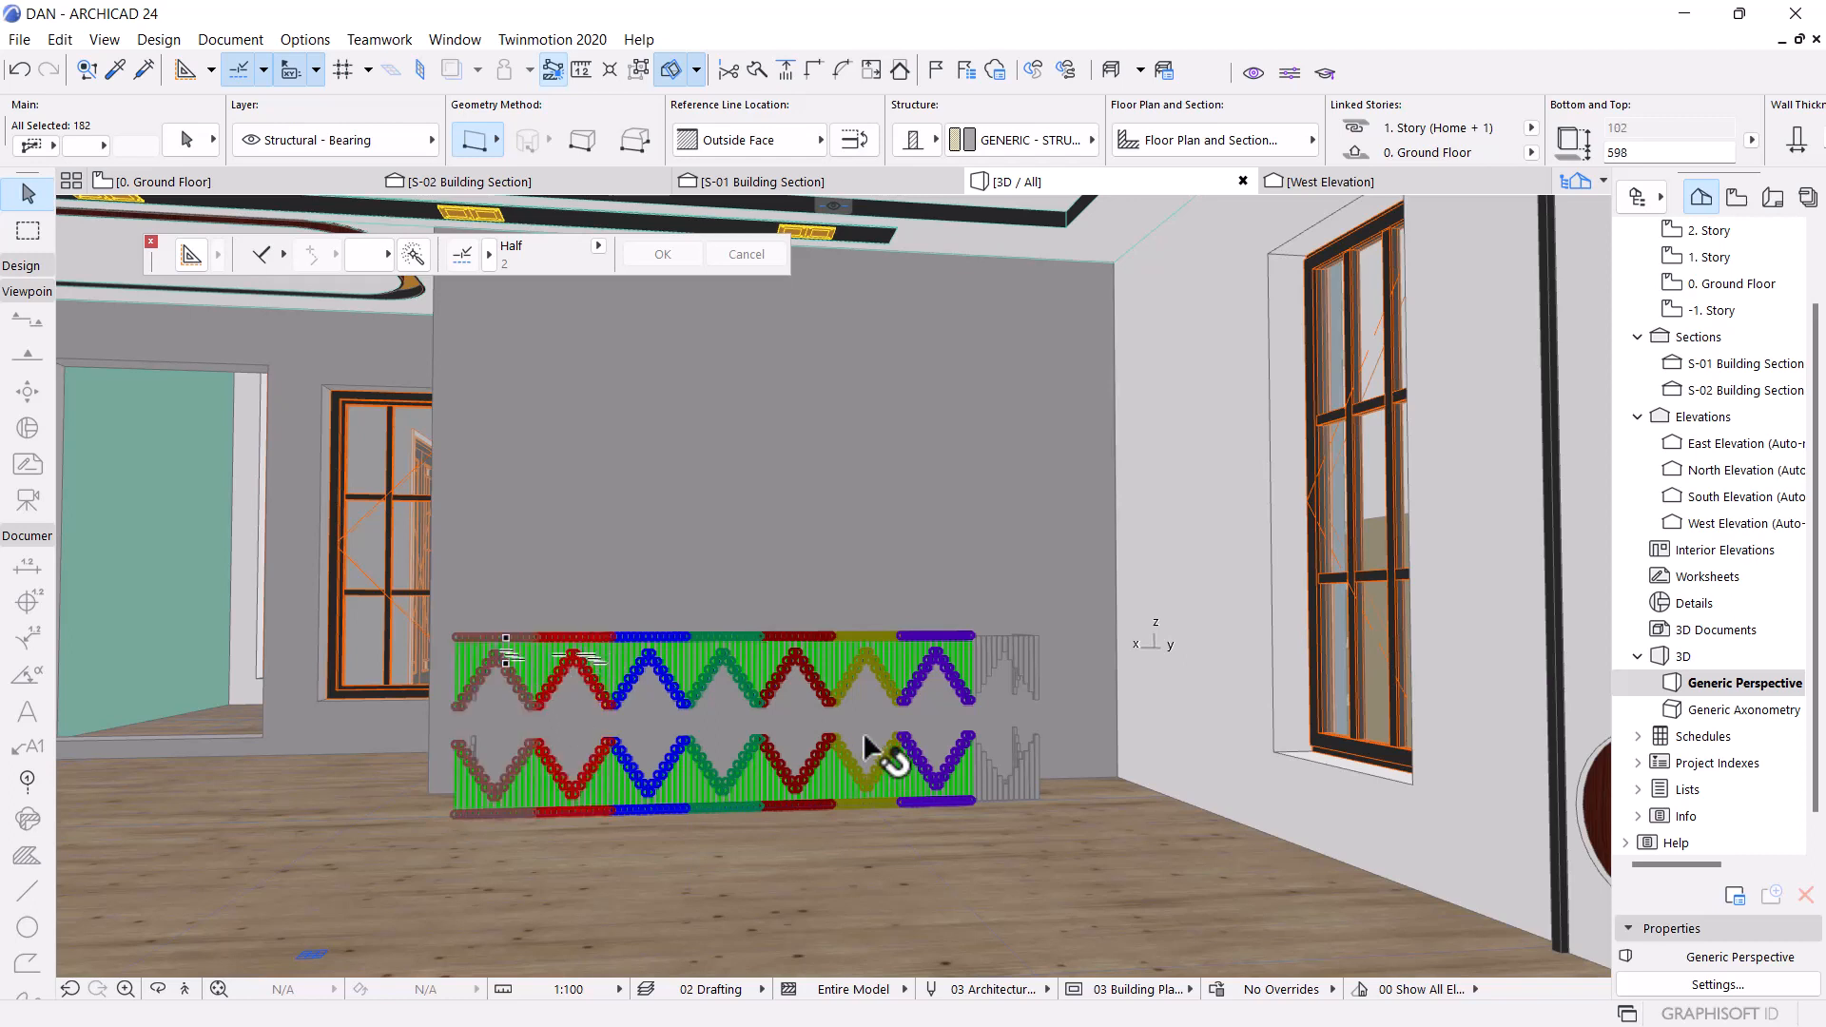
shift+click(1008, 655)
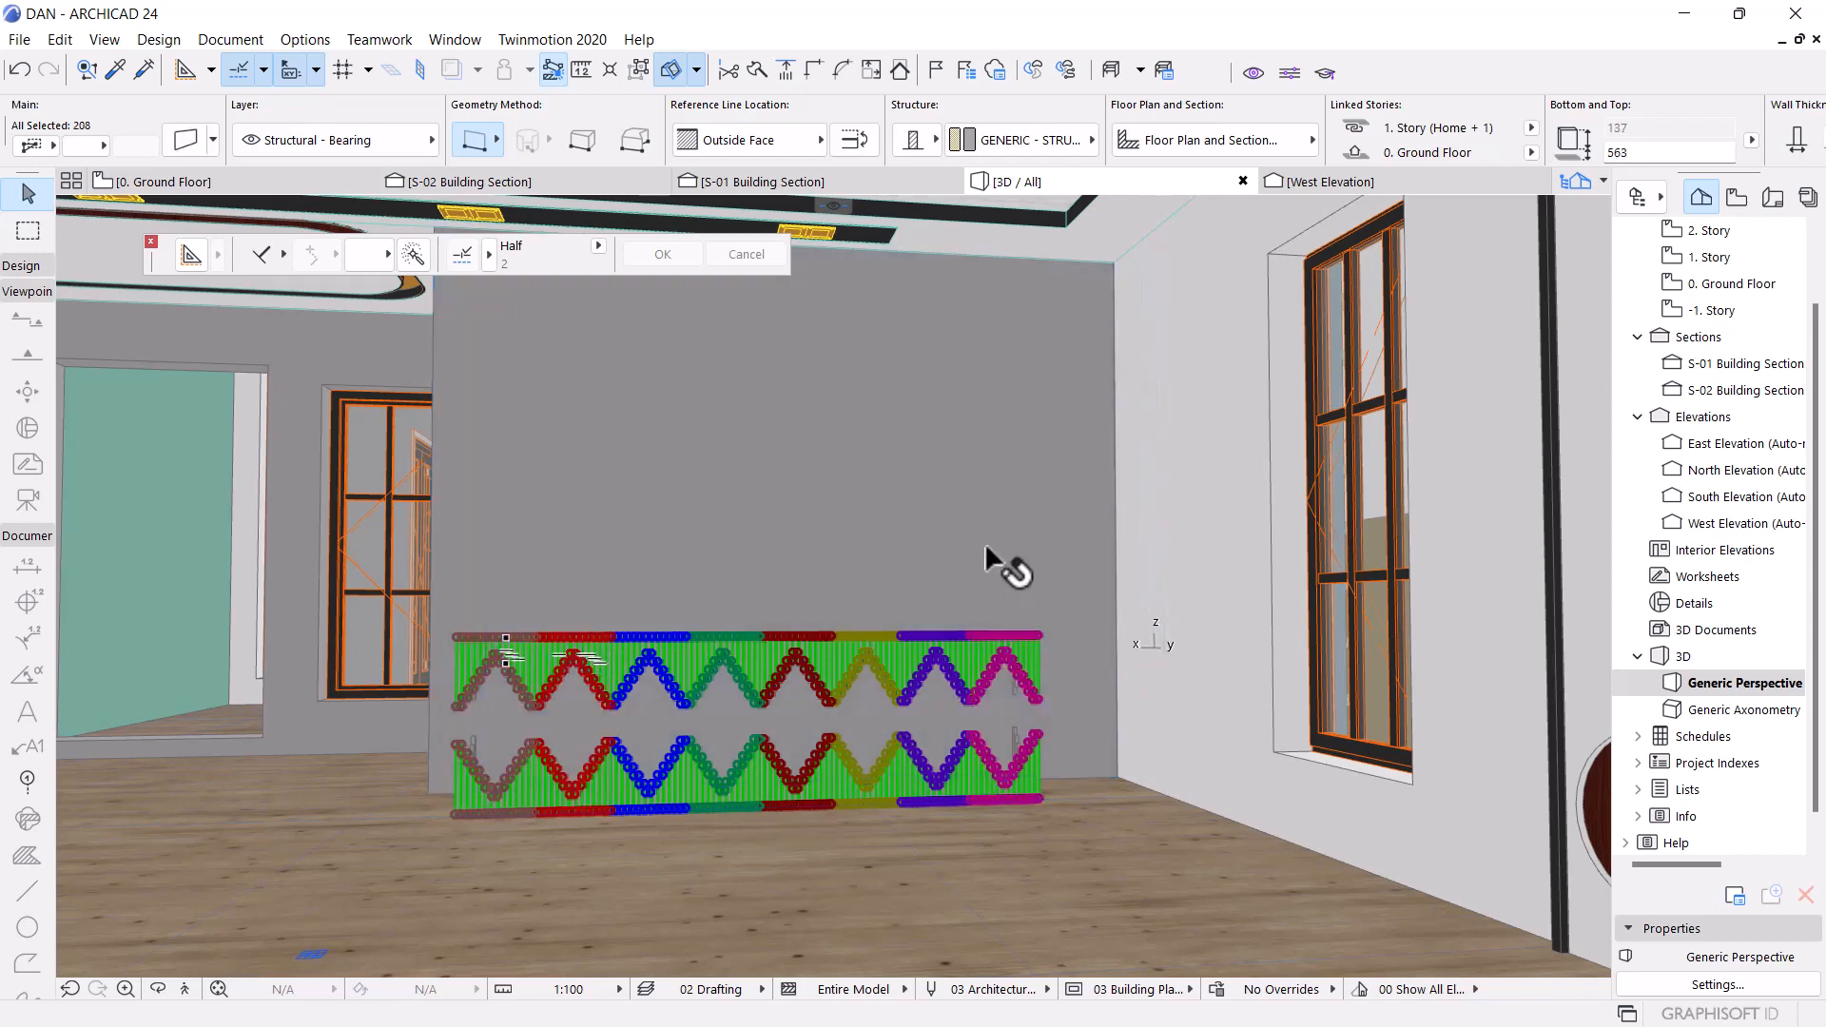
key(ctrl+g)
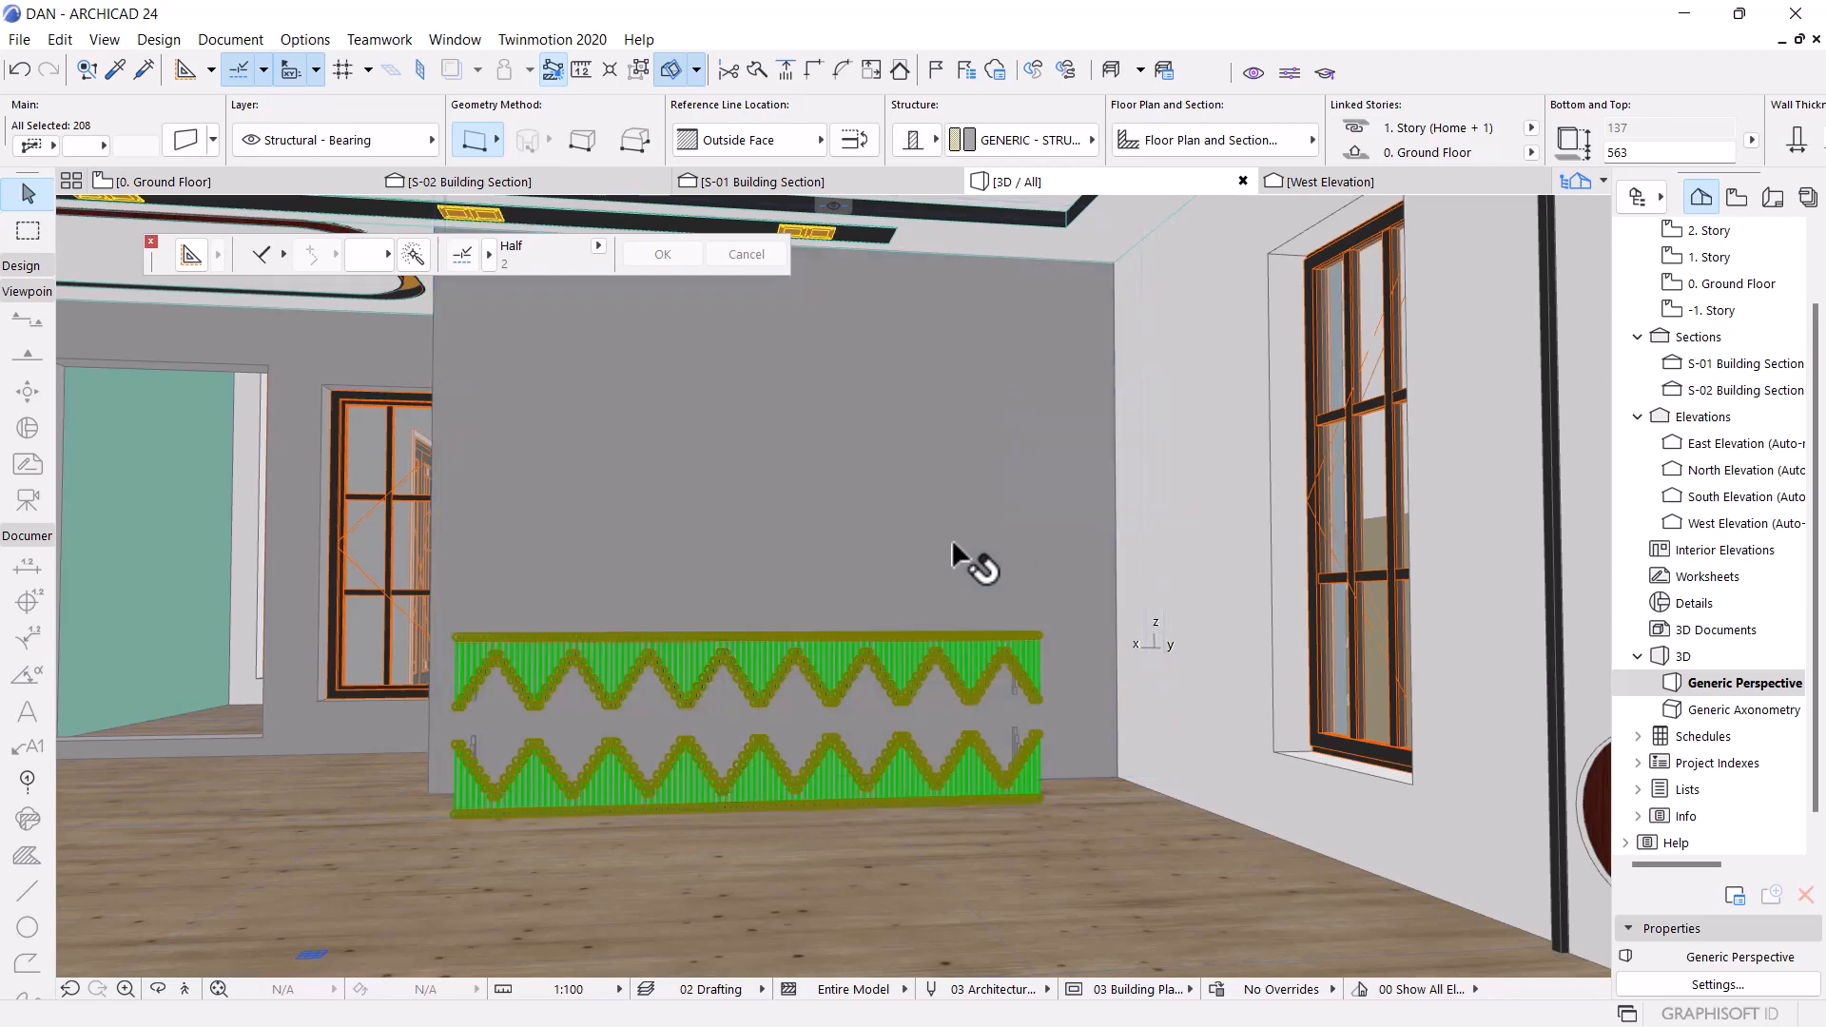
Group the slat sections on both short sides with the long front slat group
shift+middle_drag(930, 538, 695, 543)
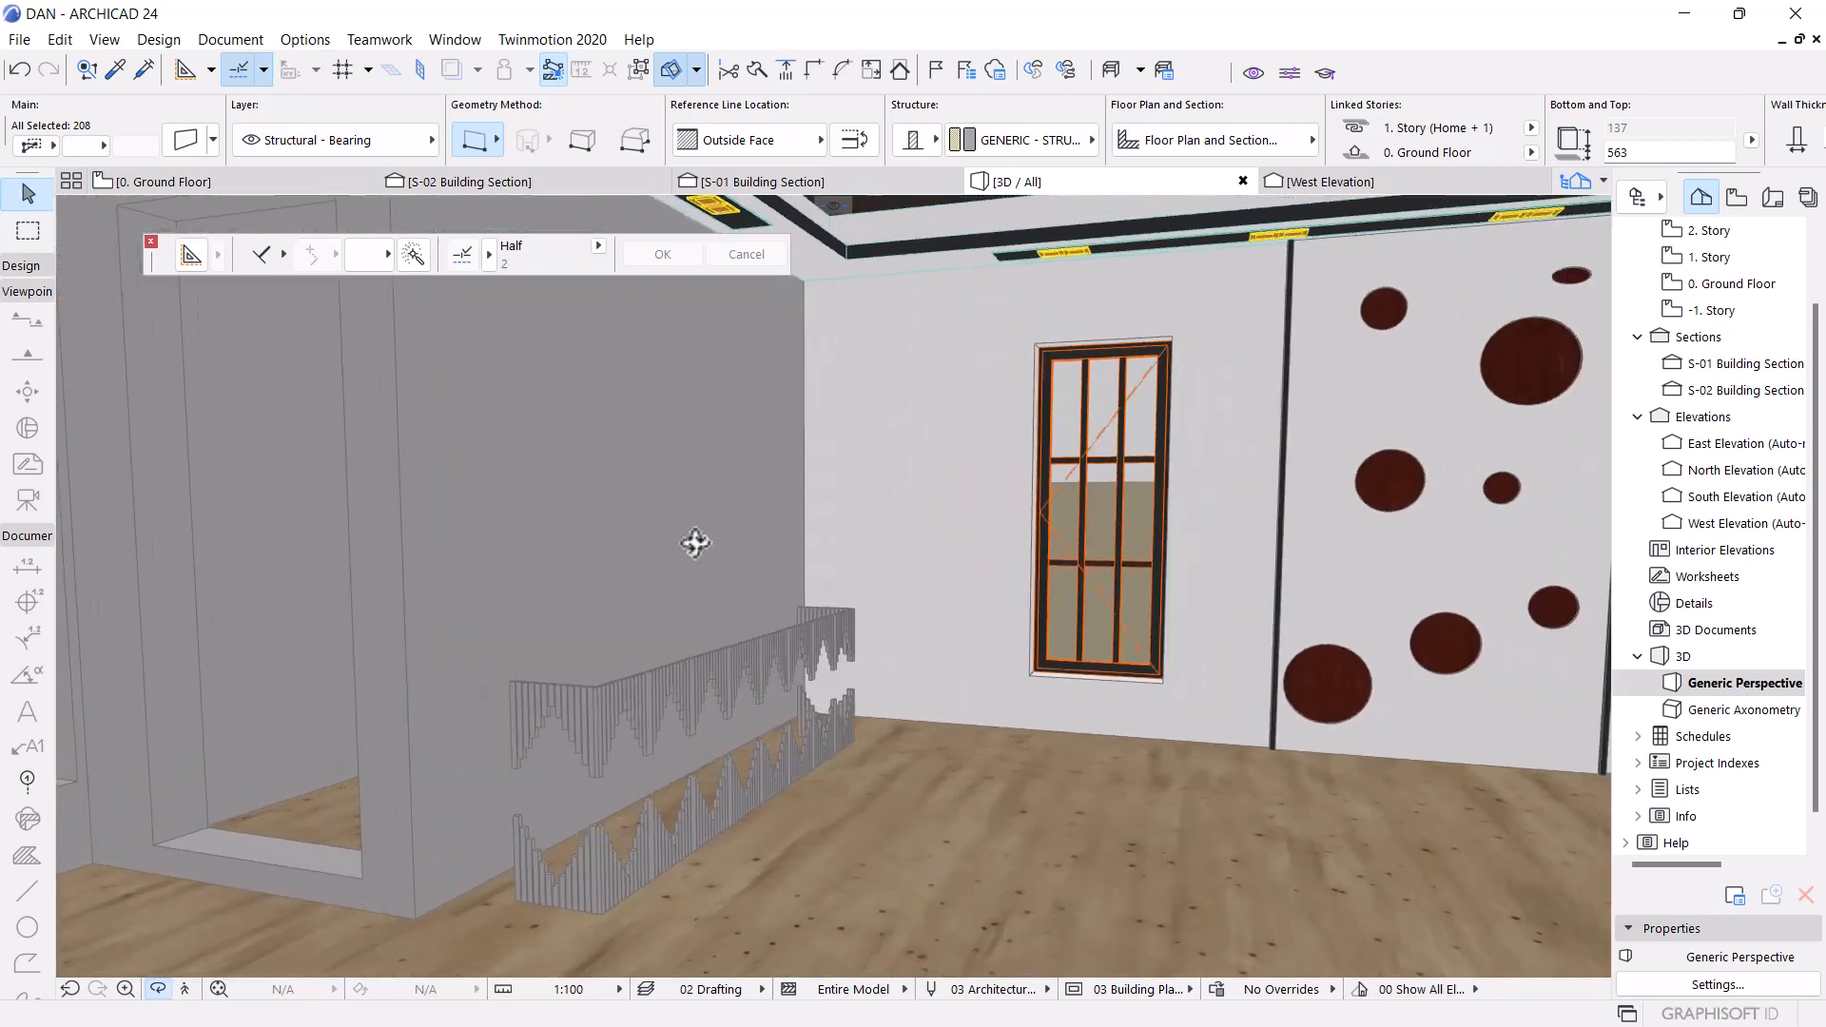
key(alt+g)
click(580, 719)
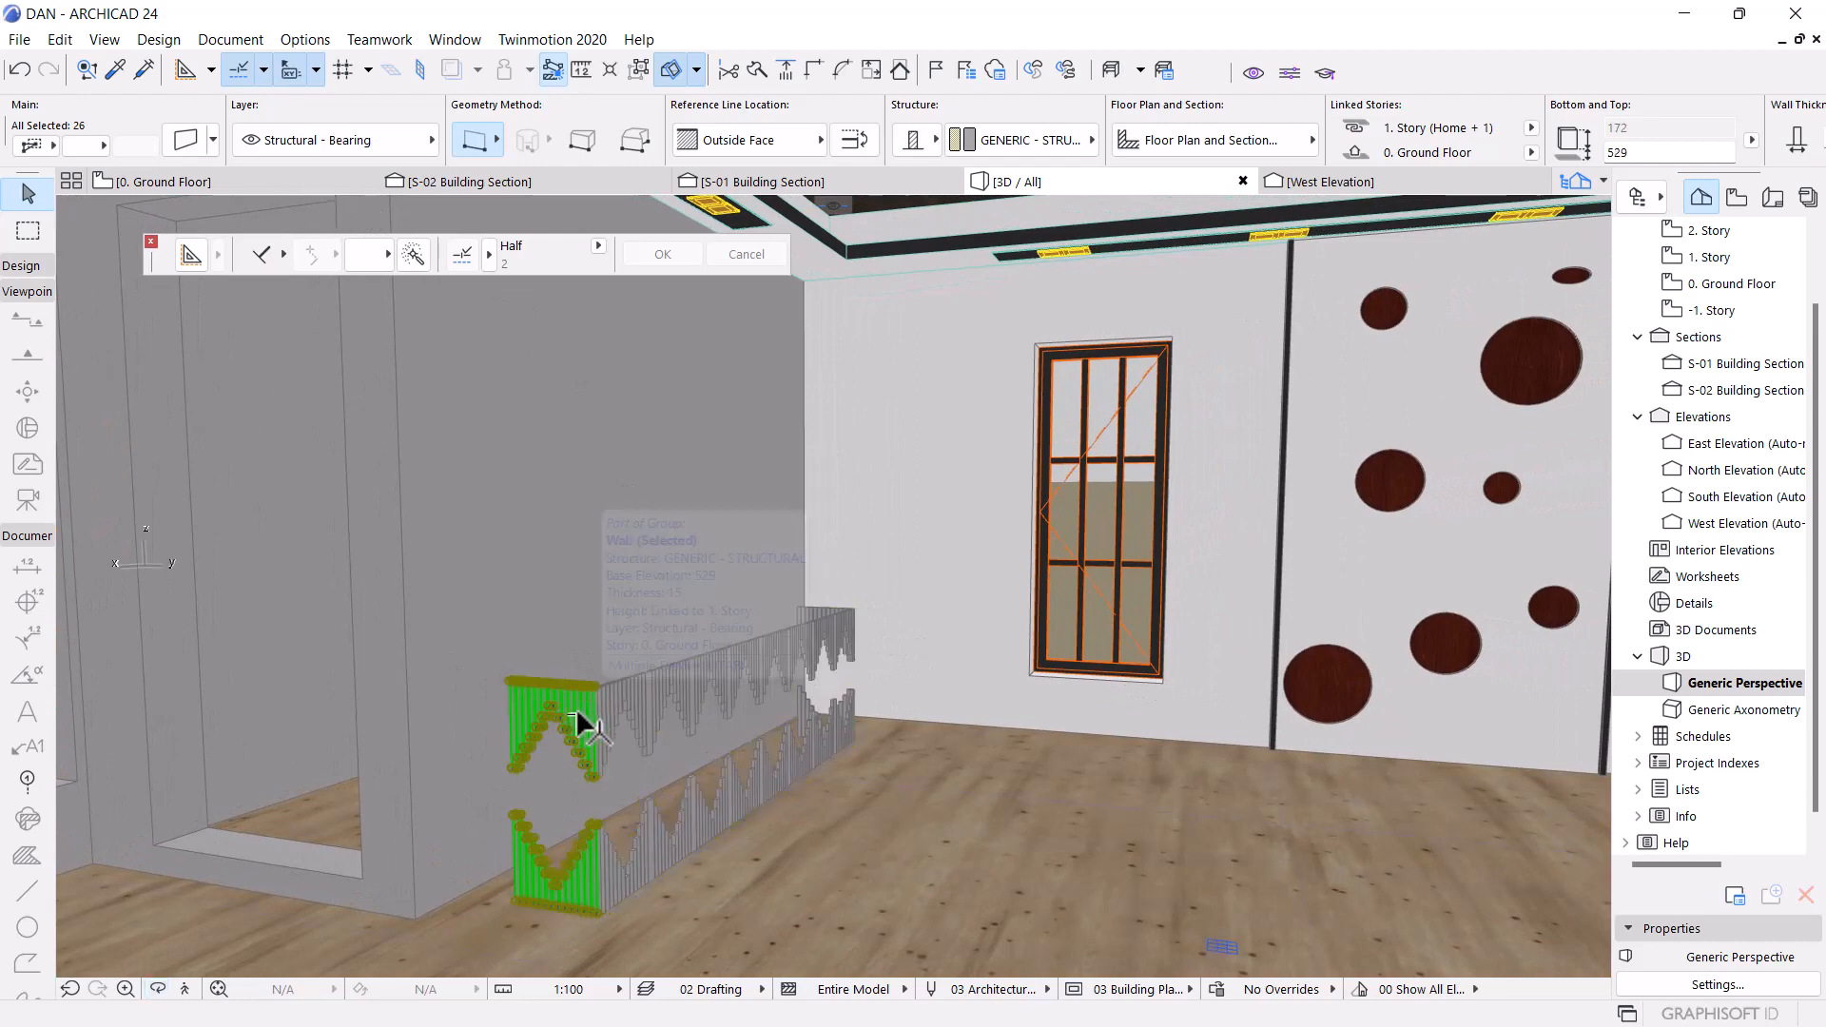
shift+click(723, 701)
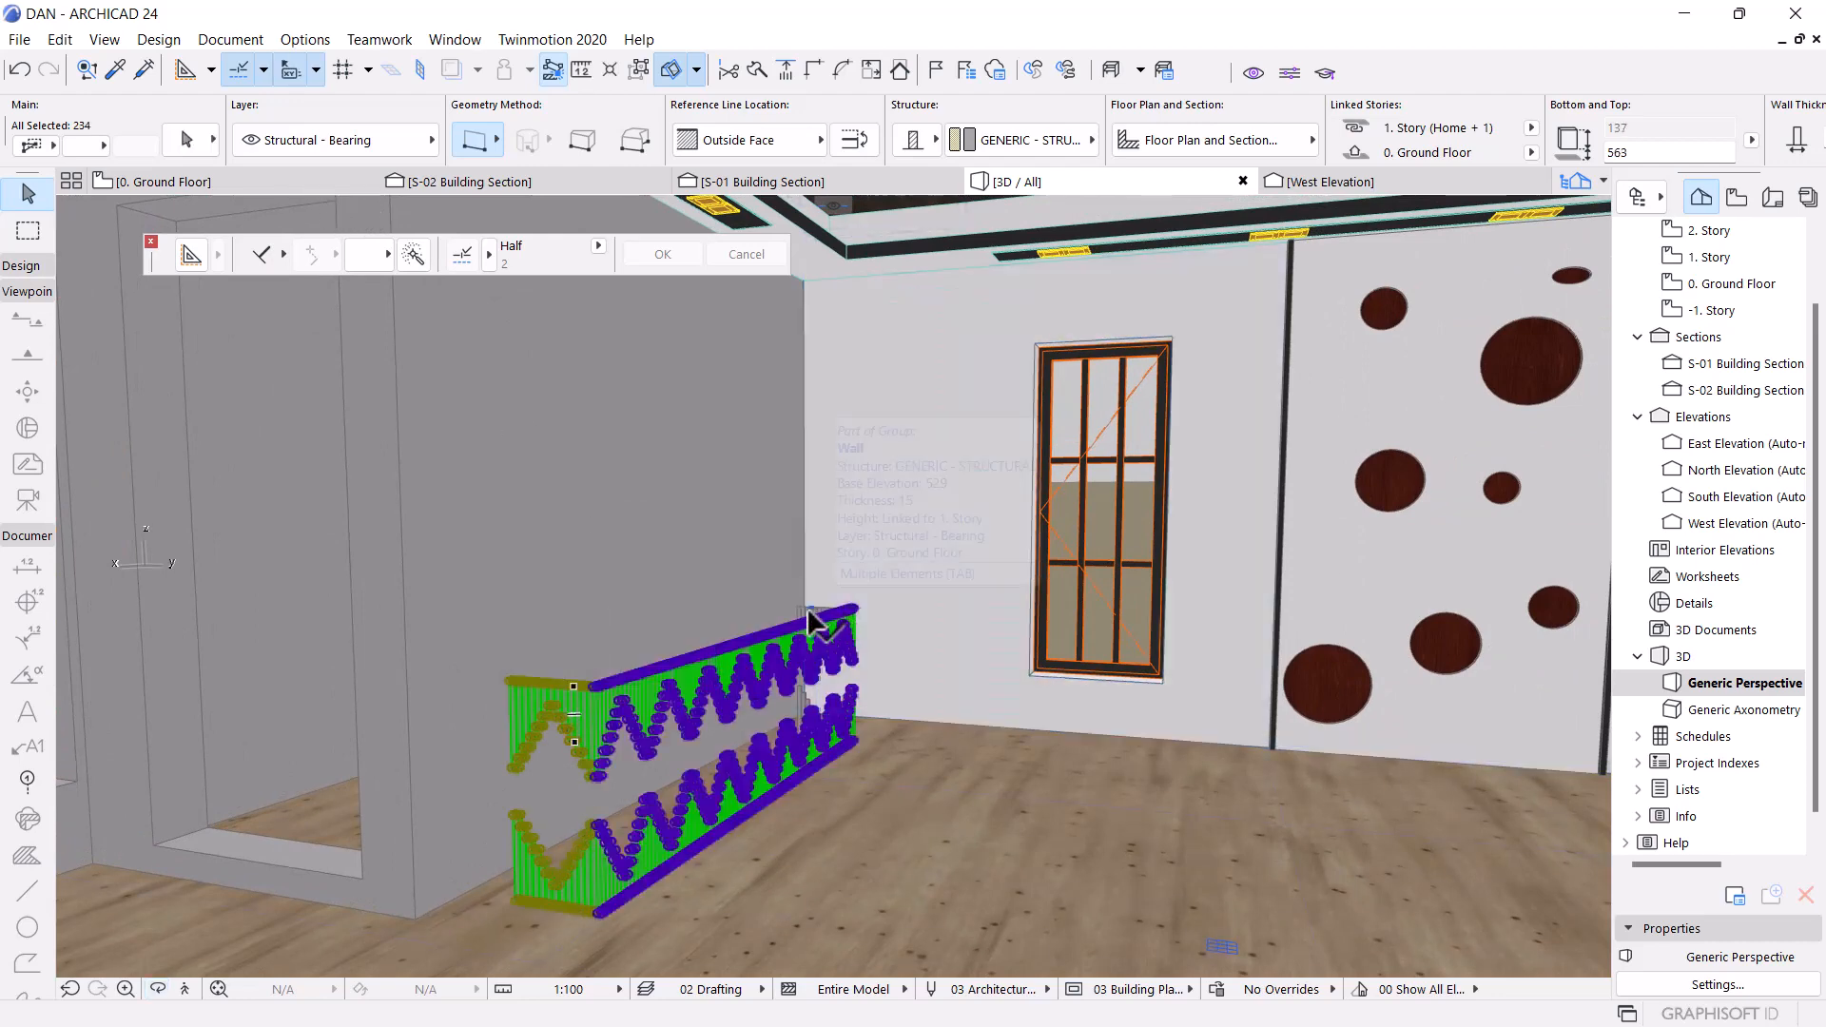
shift+click(810, 623)
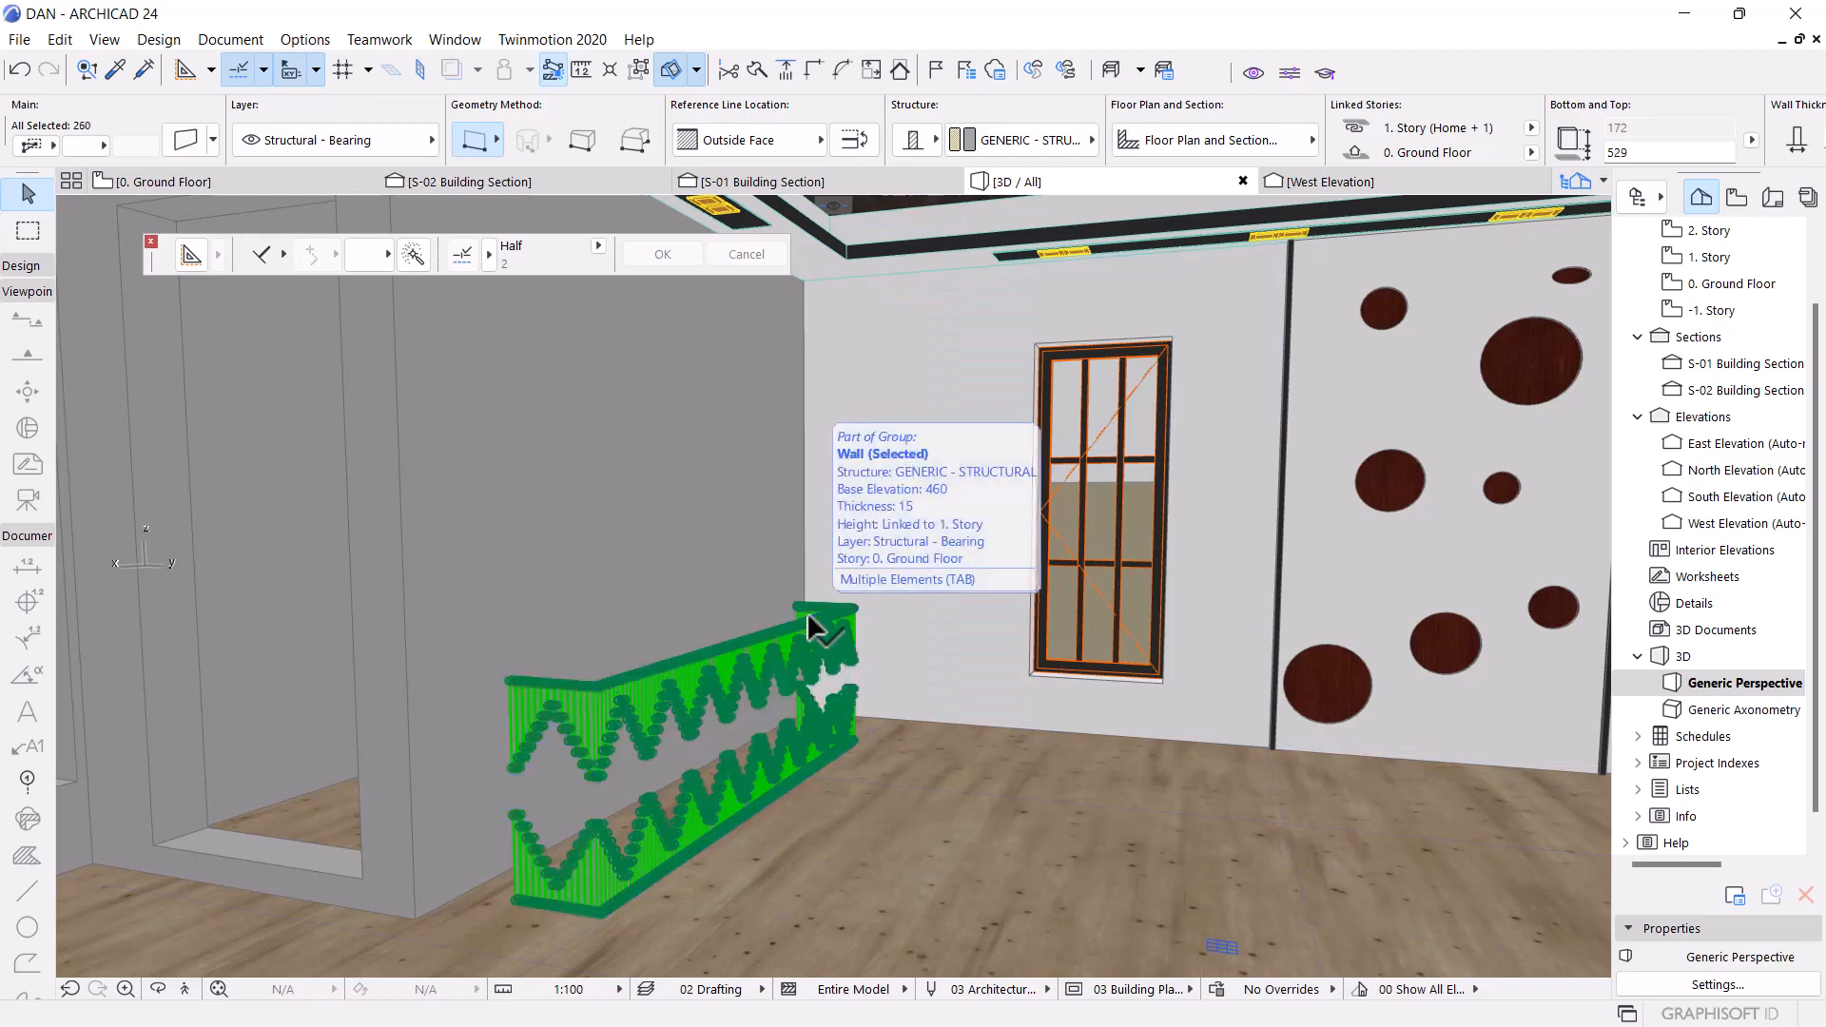
shift+middle_drag(816, 619, 723, 645)
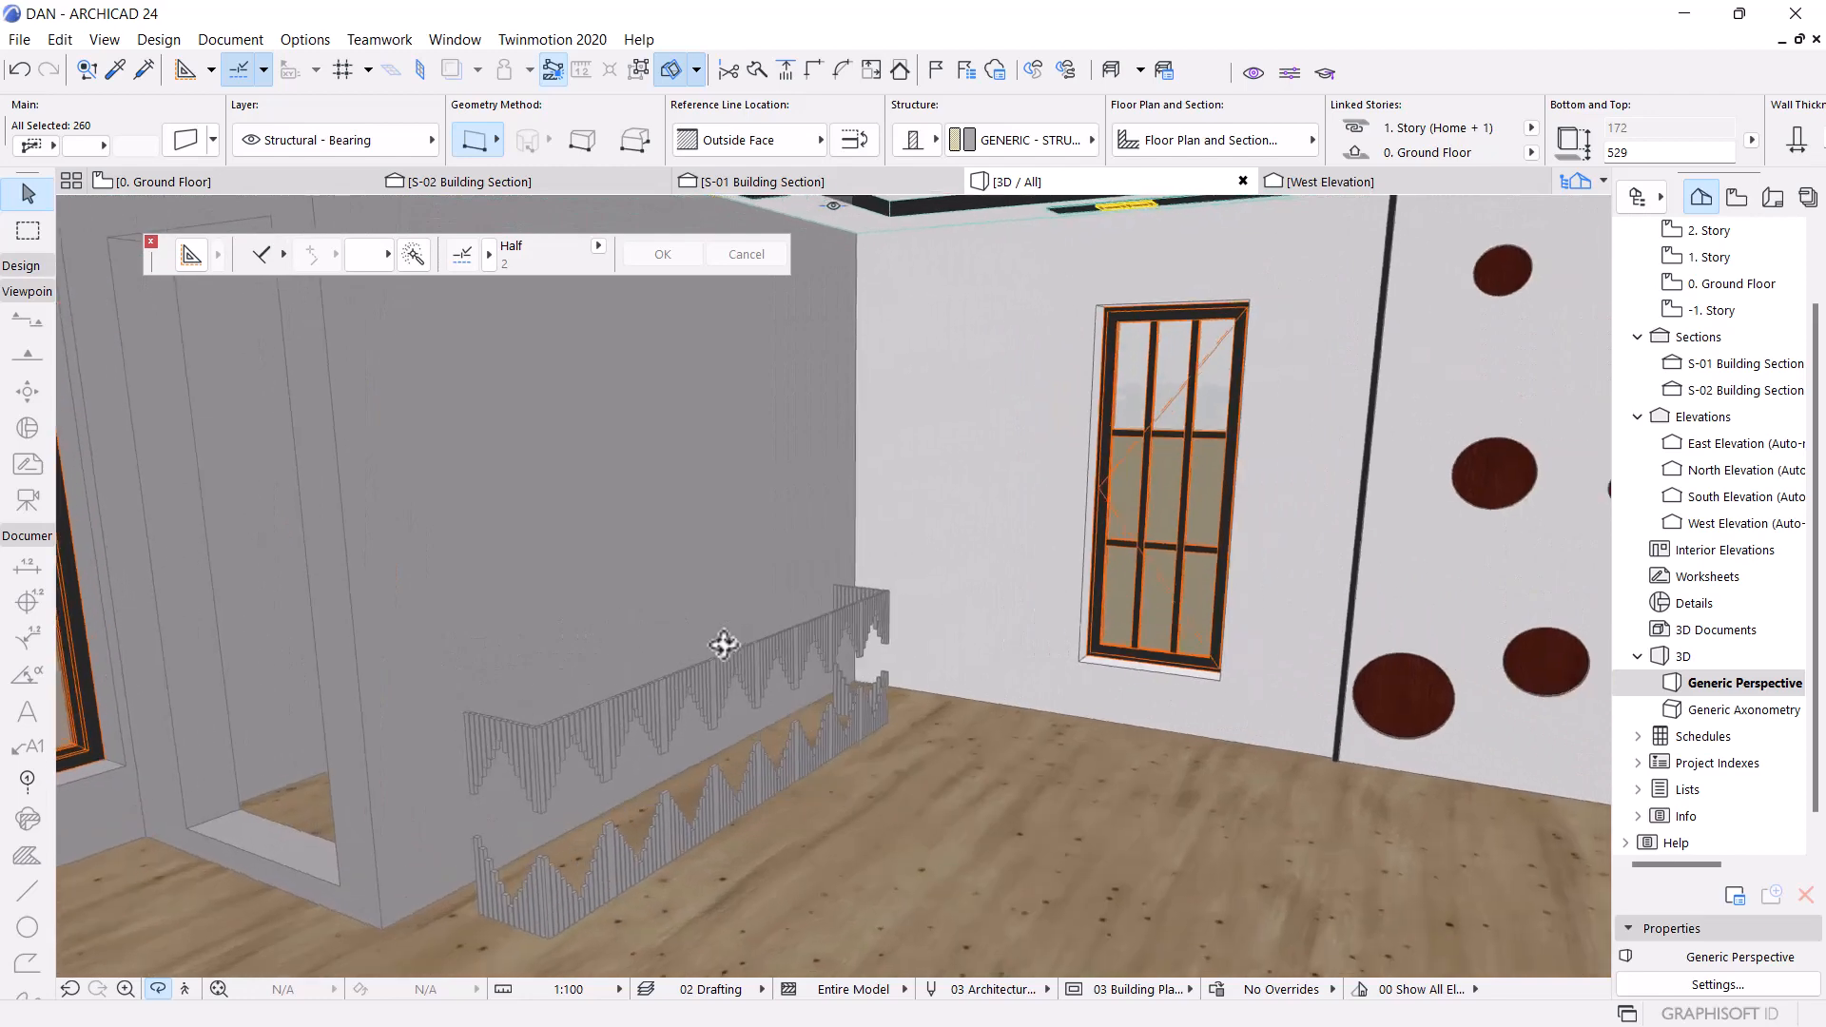
Open the Ground Floor plan and activate the Wall tool at the left corner of the slat row
click(222, 184)
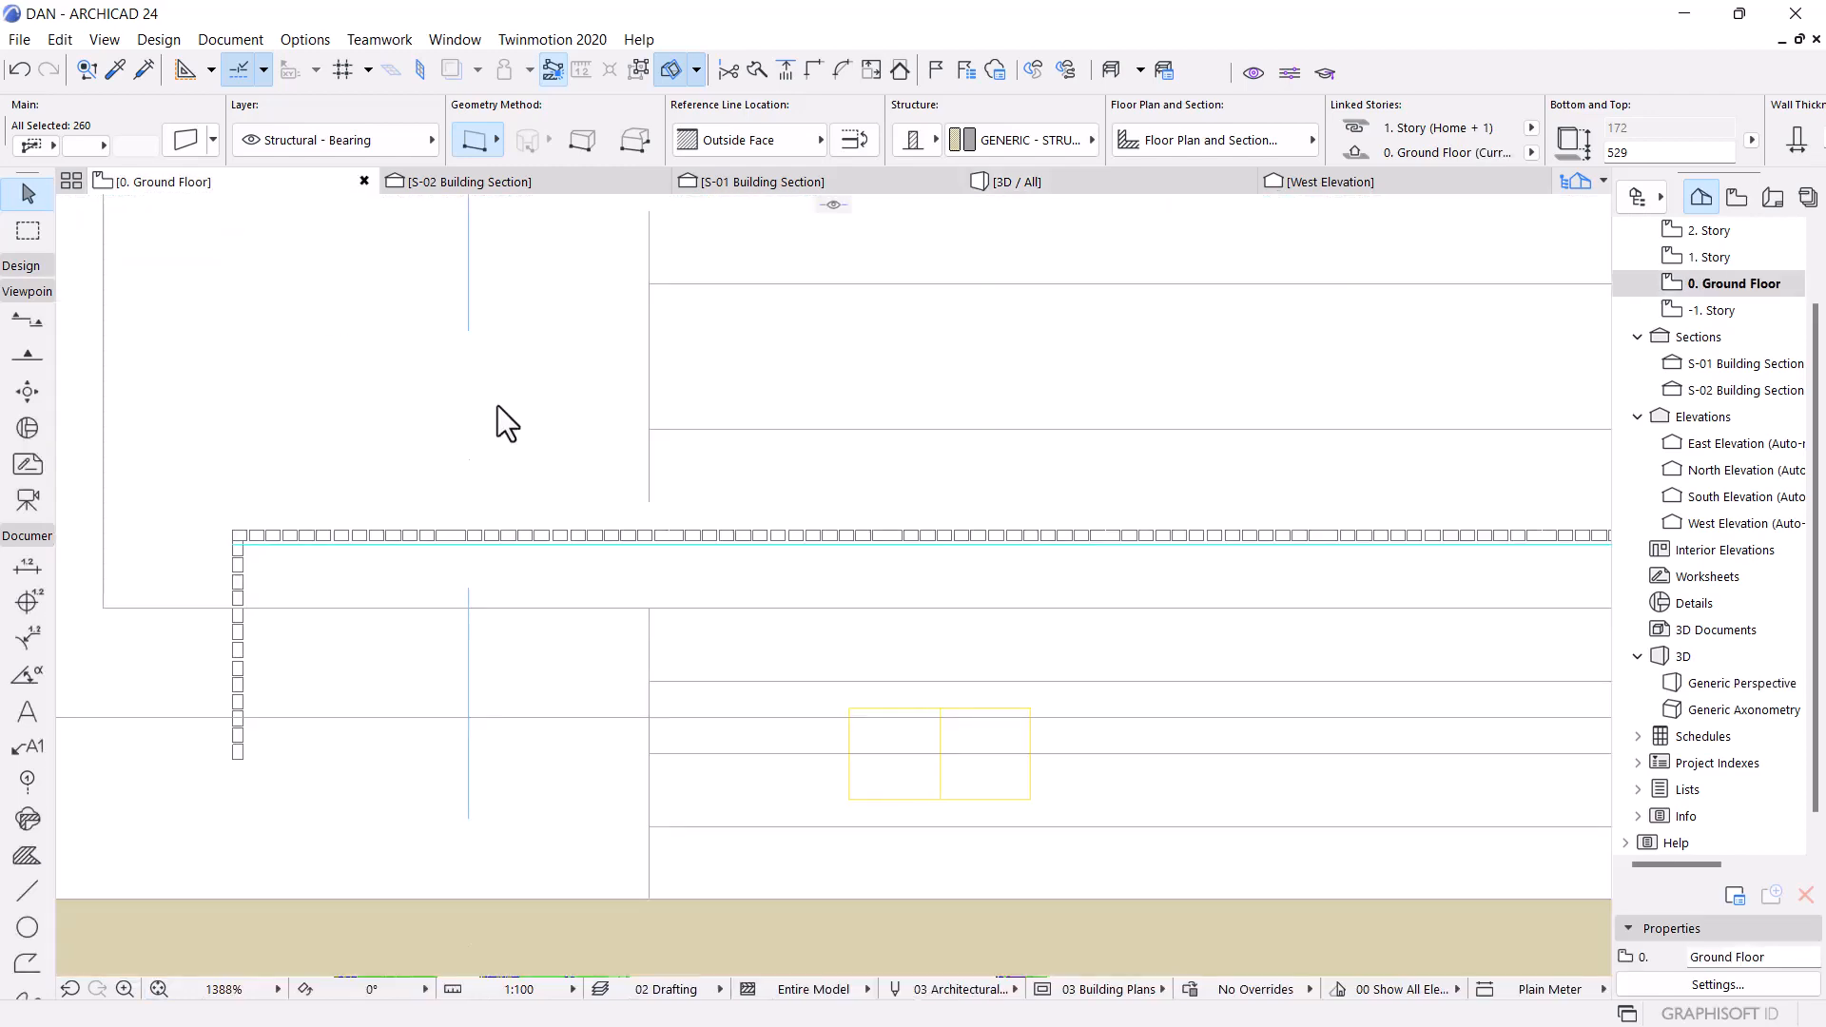
scroll(504, 523, down, 5)
scroll(645, 428, up, 7)
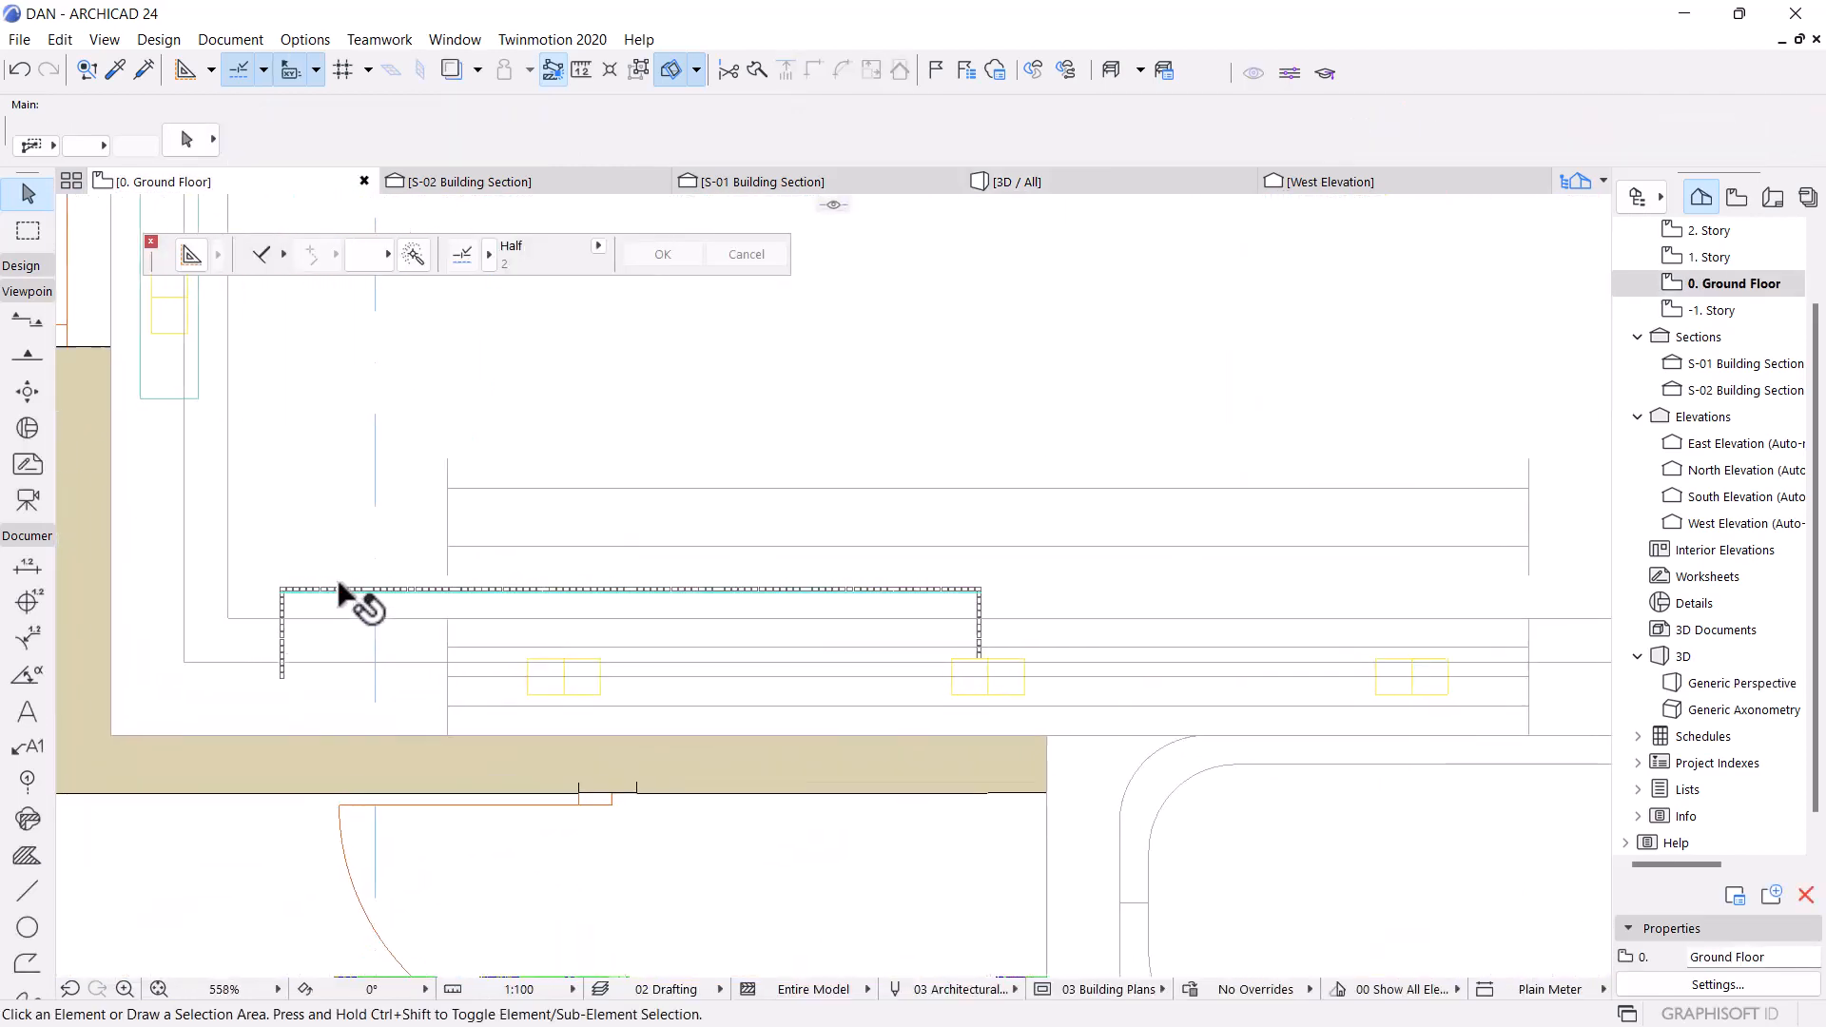
scroll(424, 595, up, 3)
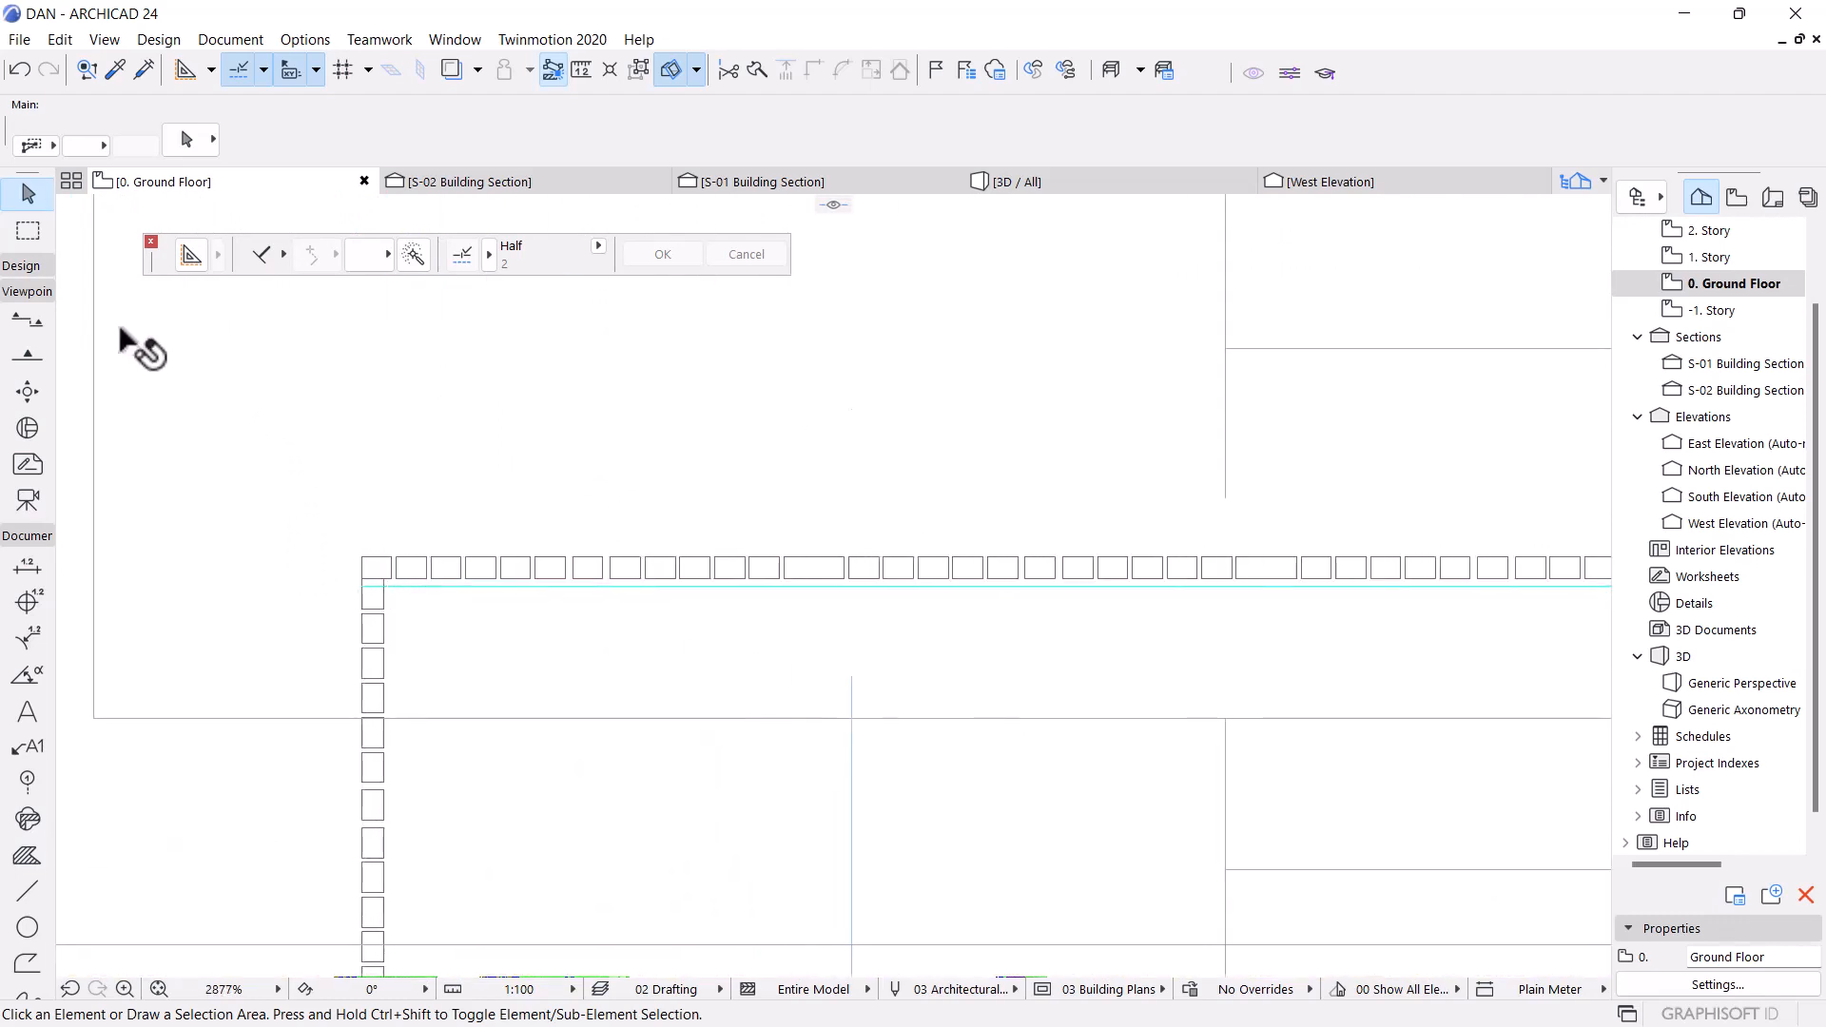
click(27, 266)
click(26, 294)
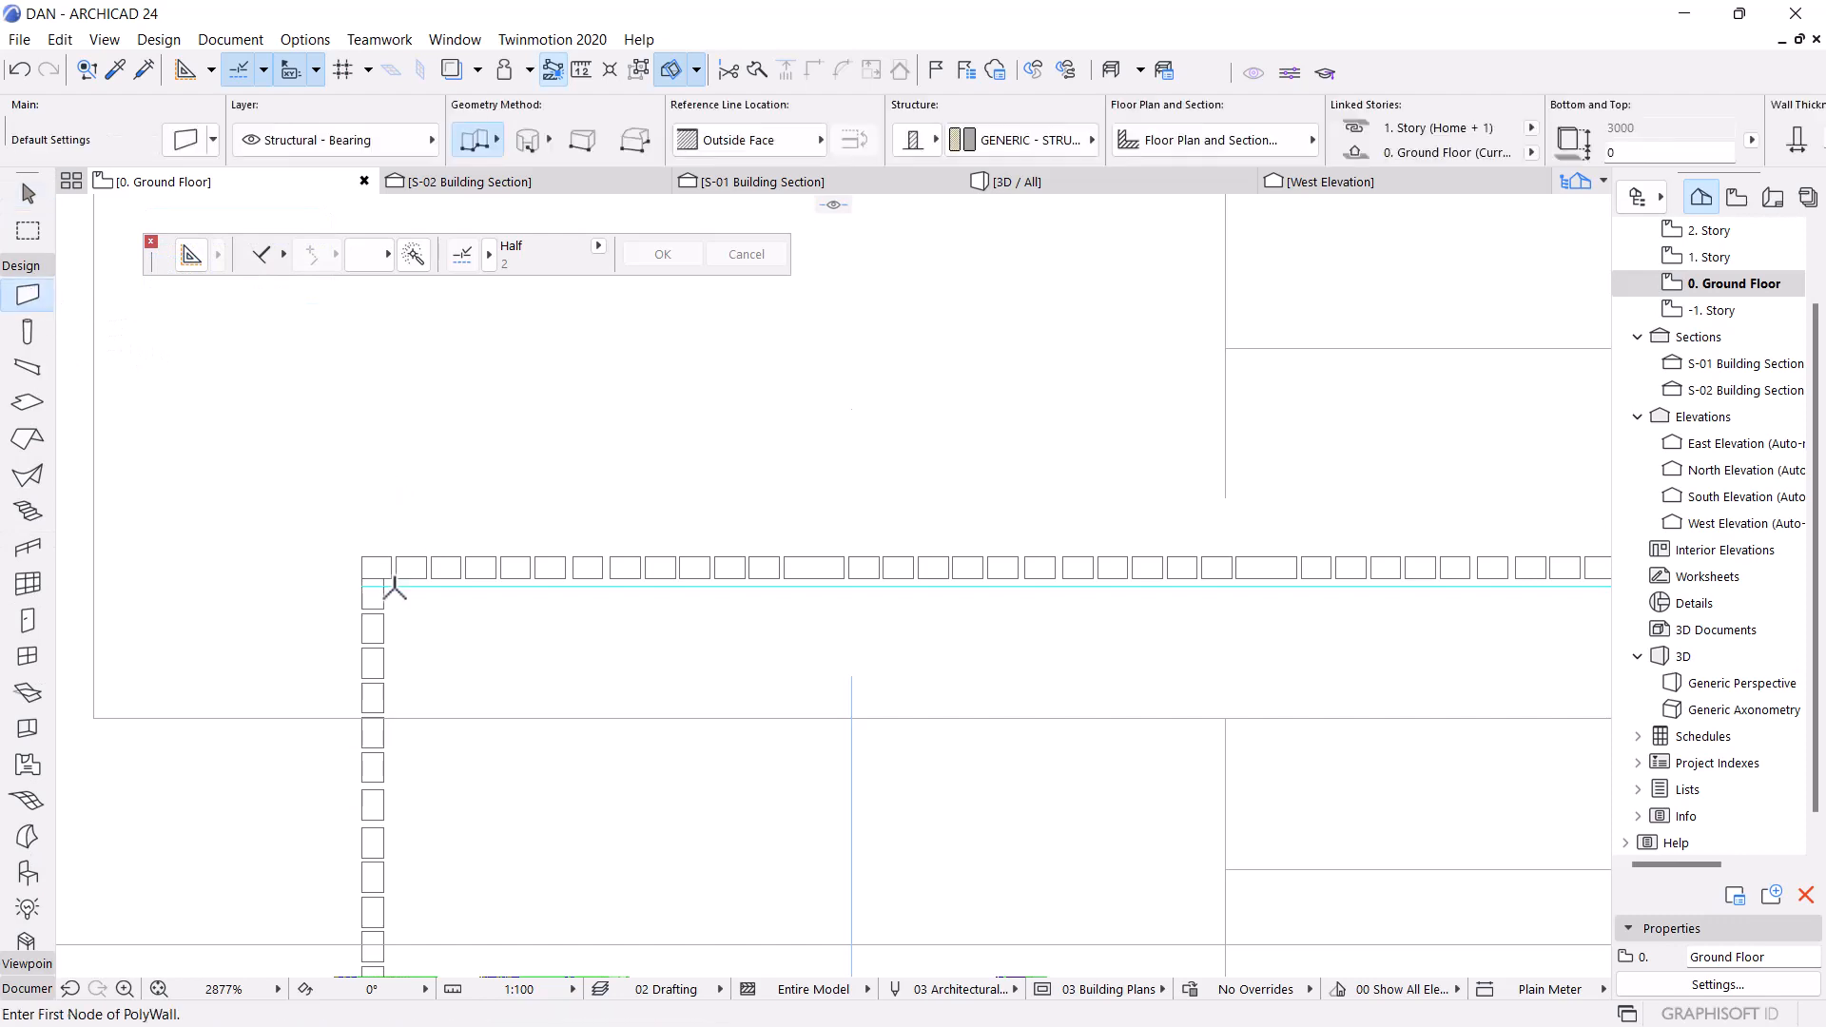
scroll(395, 588, up, 10)
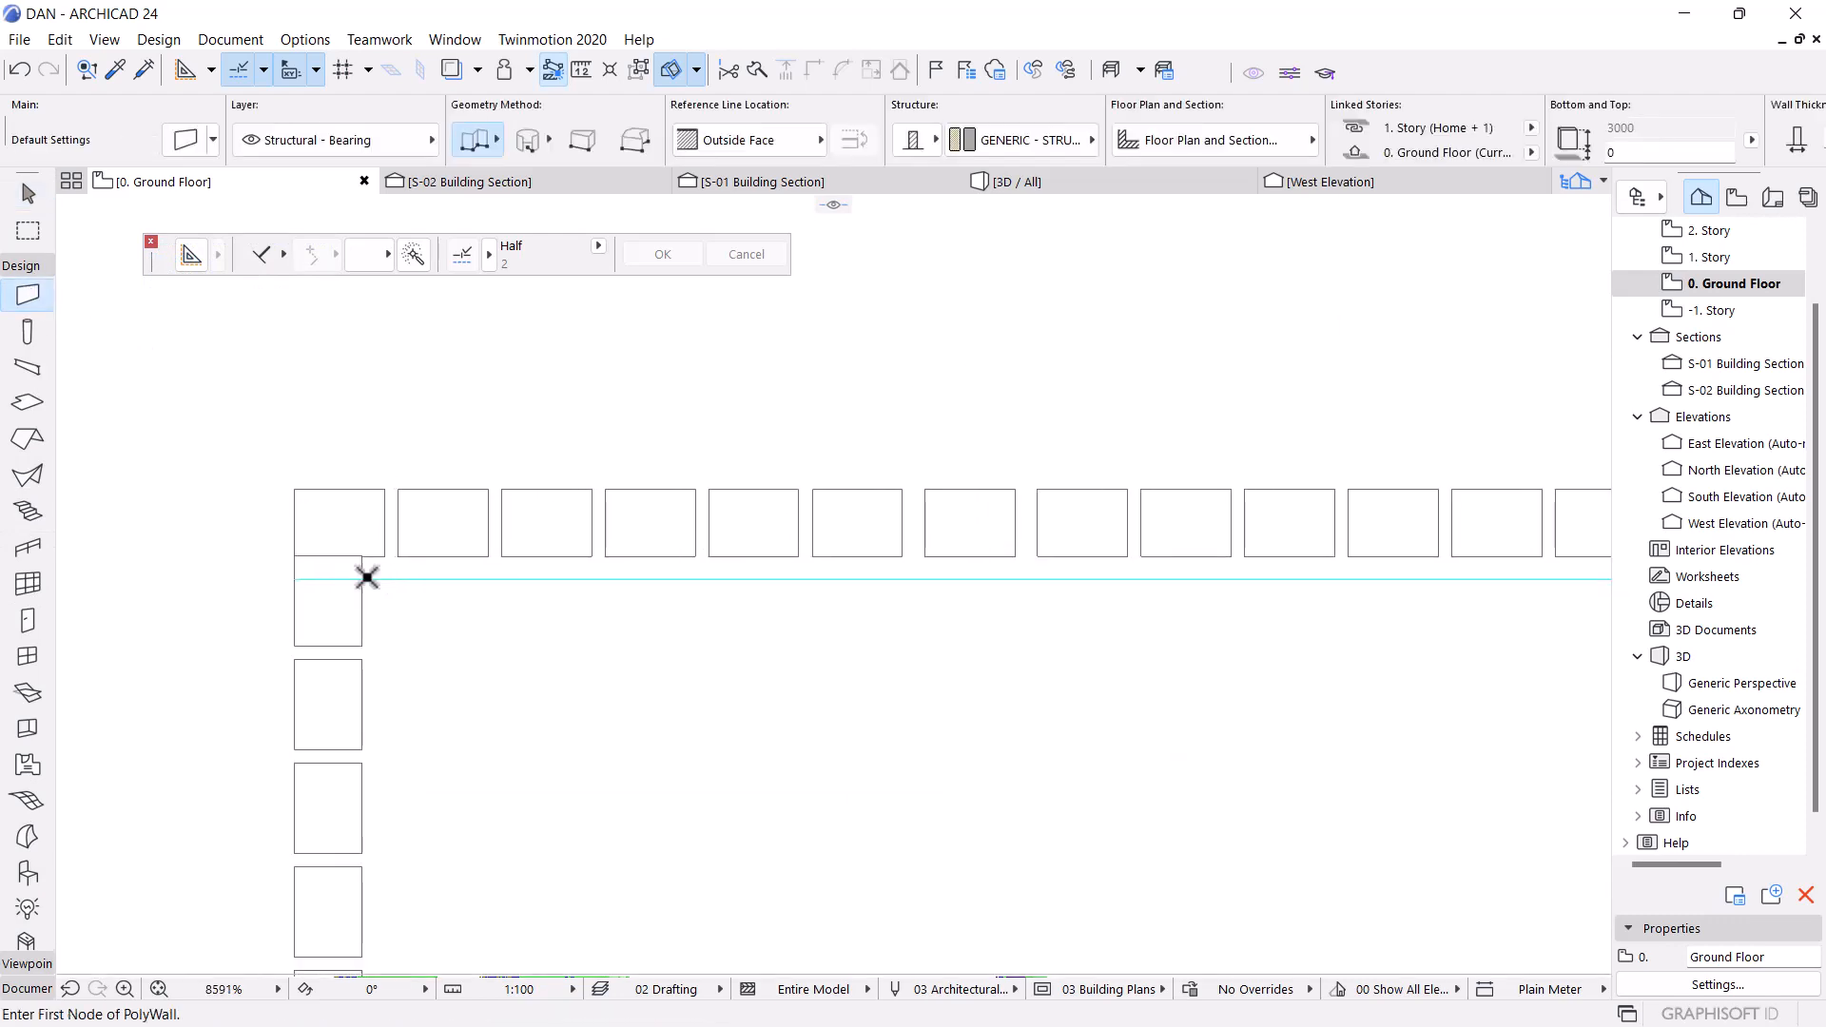
click(362, 578)
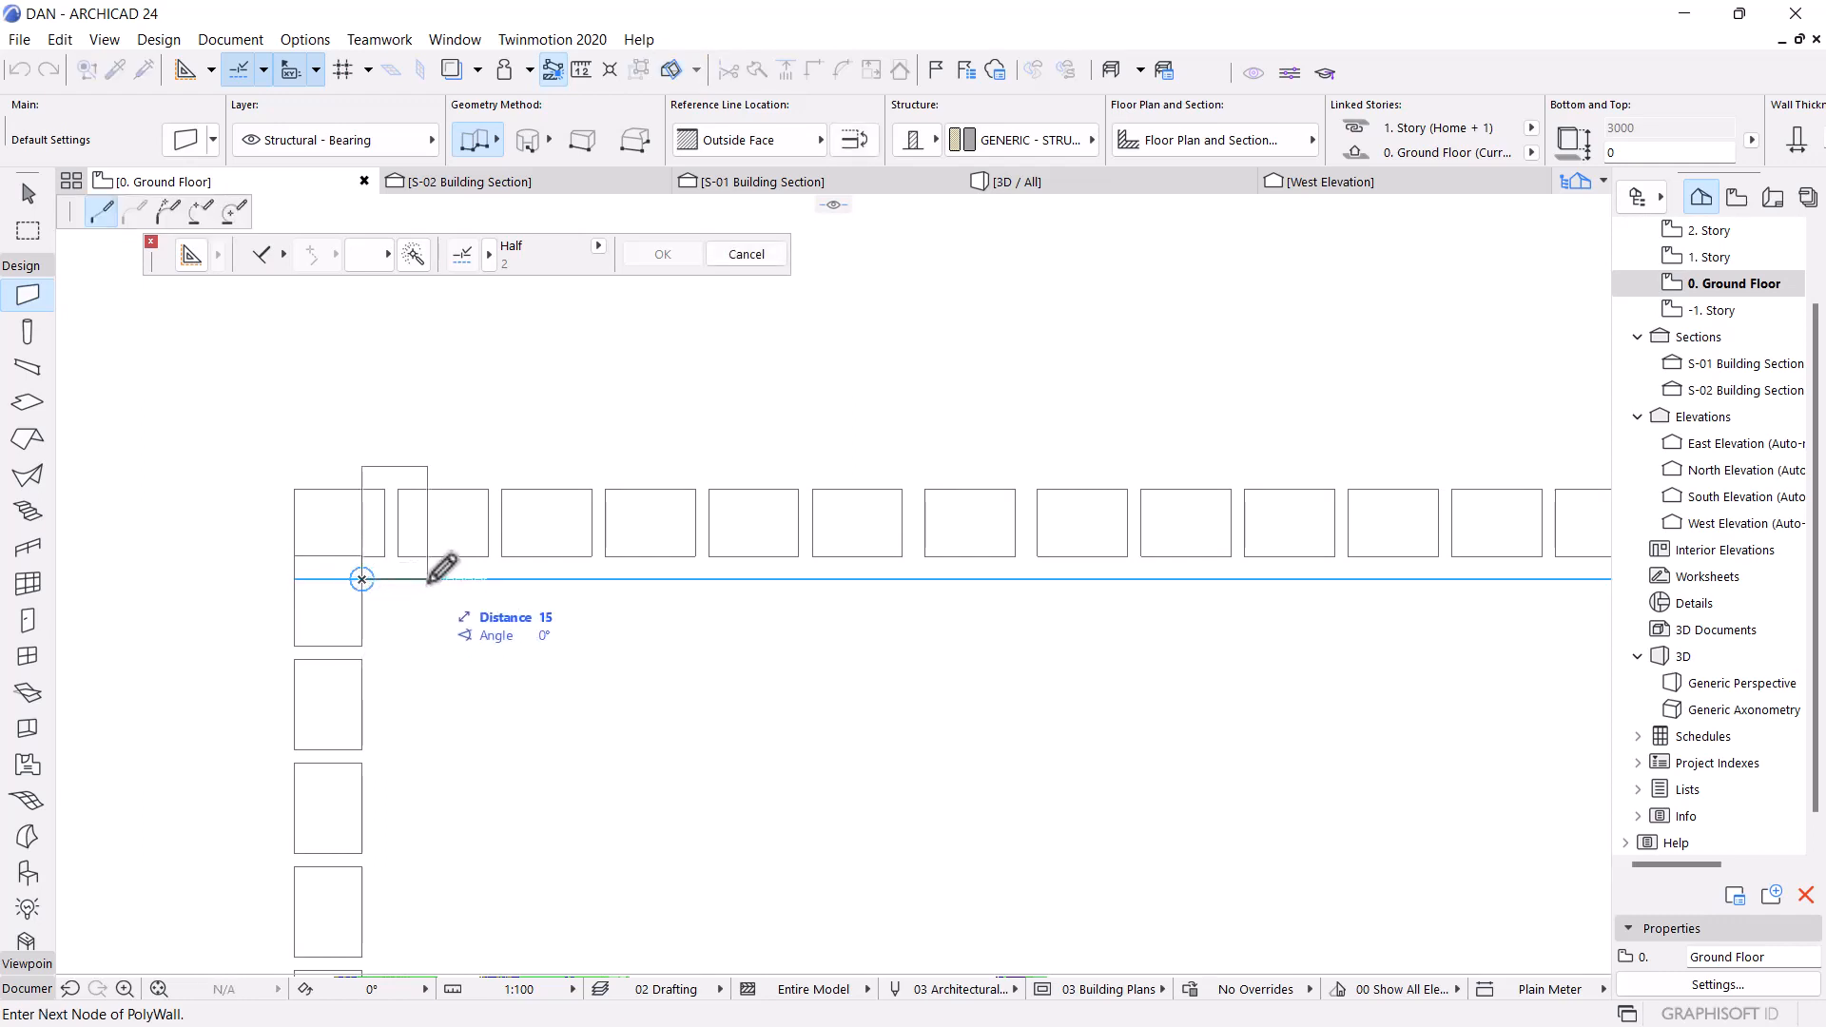
key(Escape)
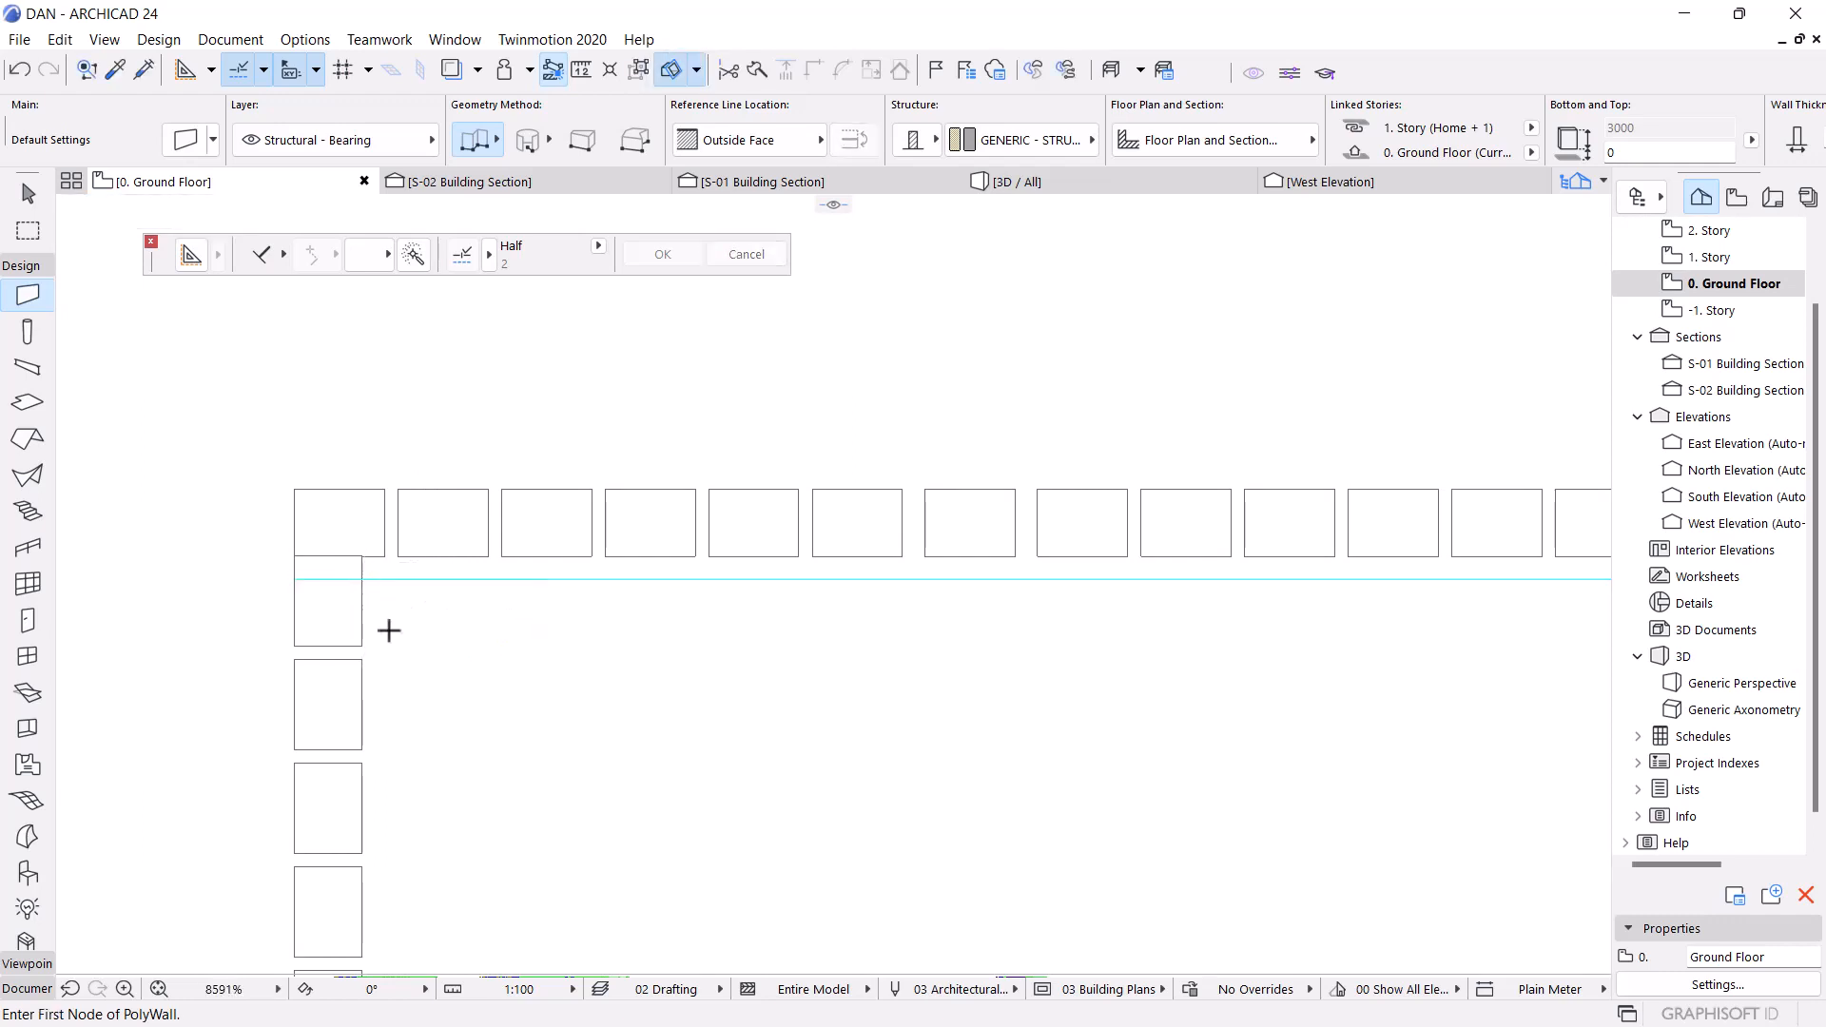
click(361, 646)
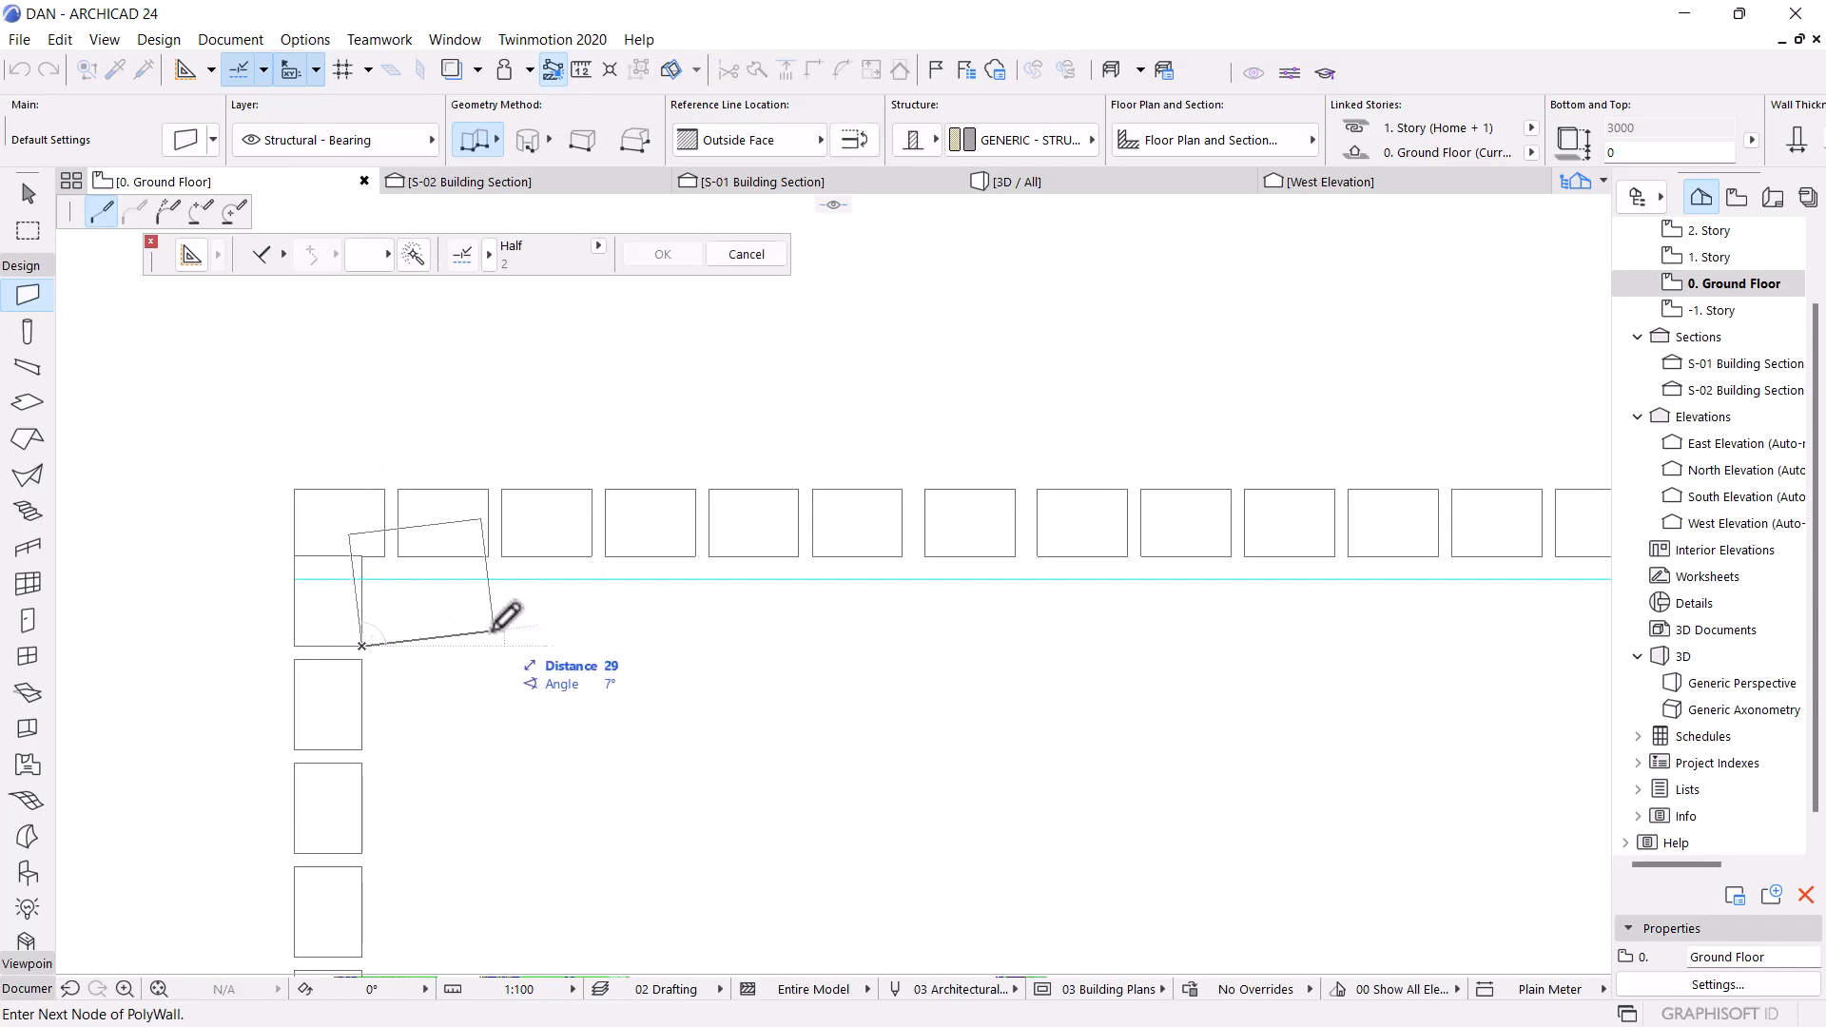
key(Escape)
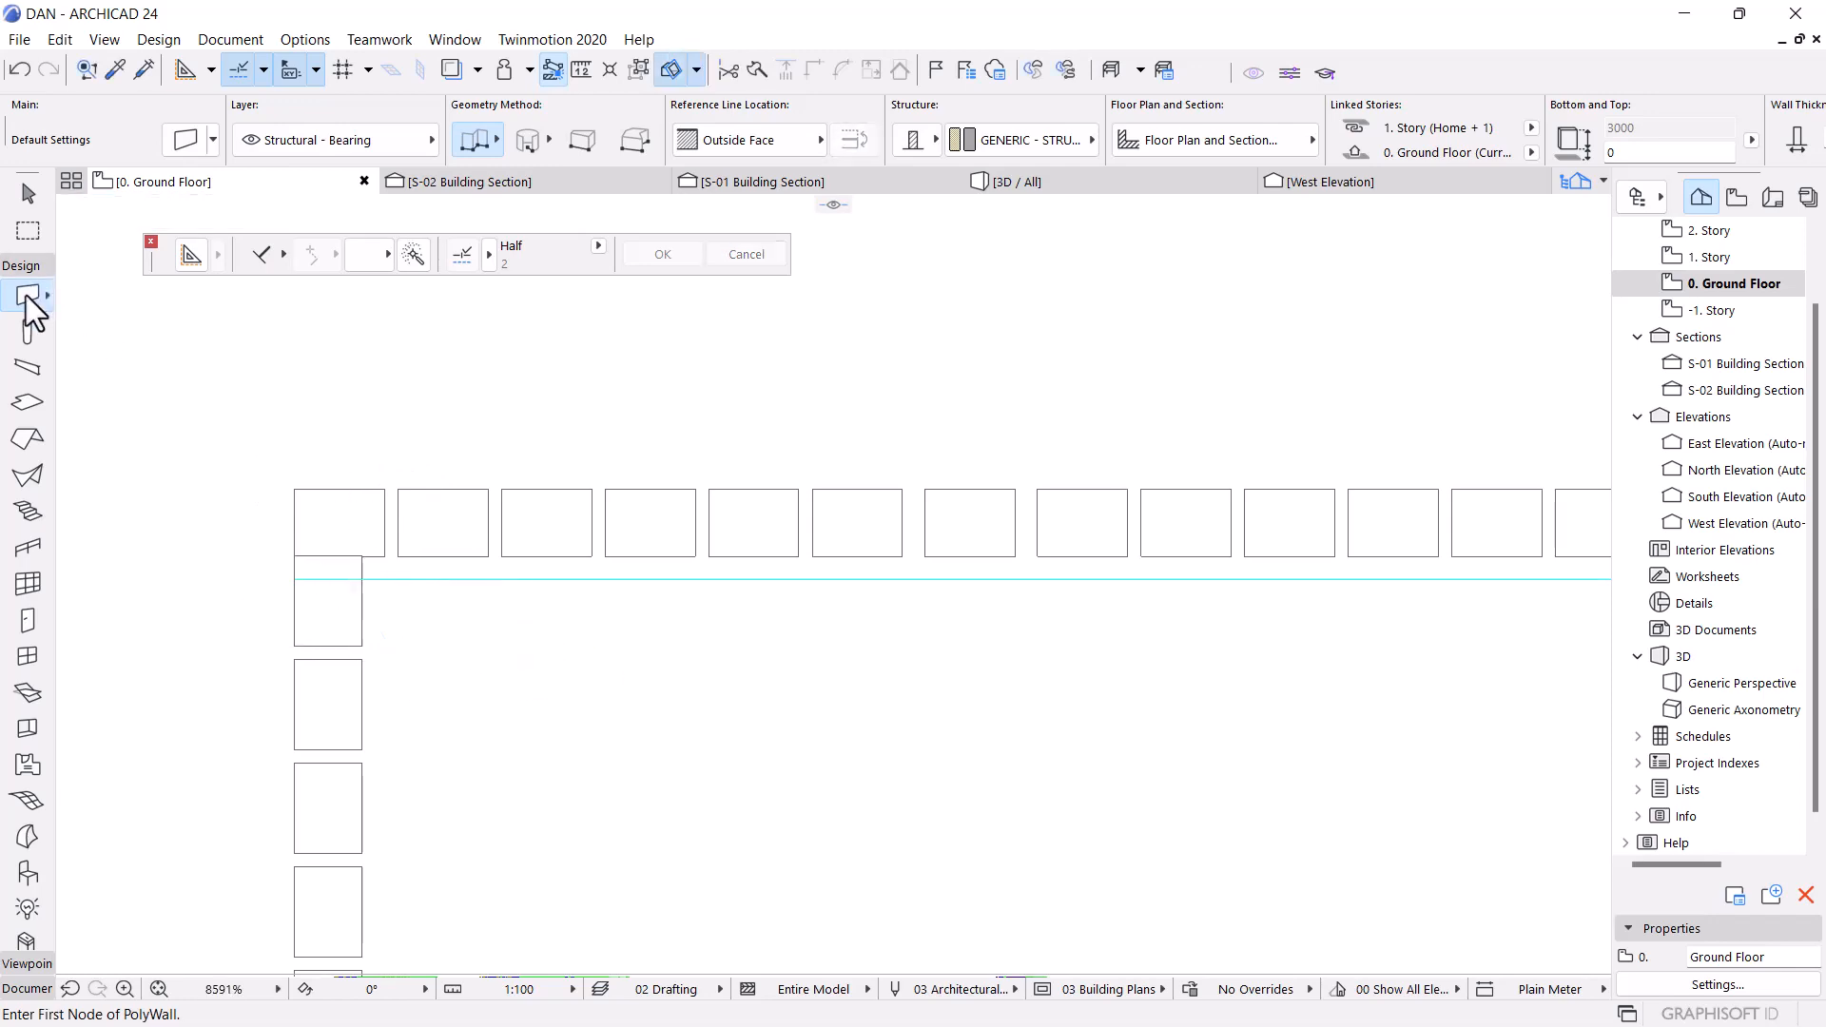
Start a wall 15 thick at the slats' inner left corner, with the reference line on the Inside Face
double_click(26, 297)
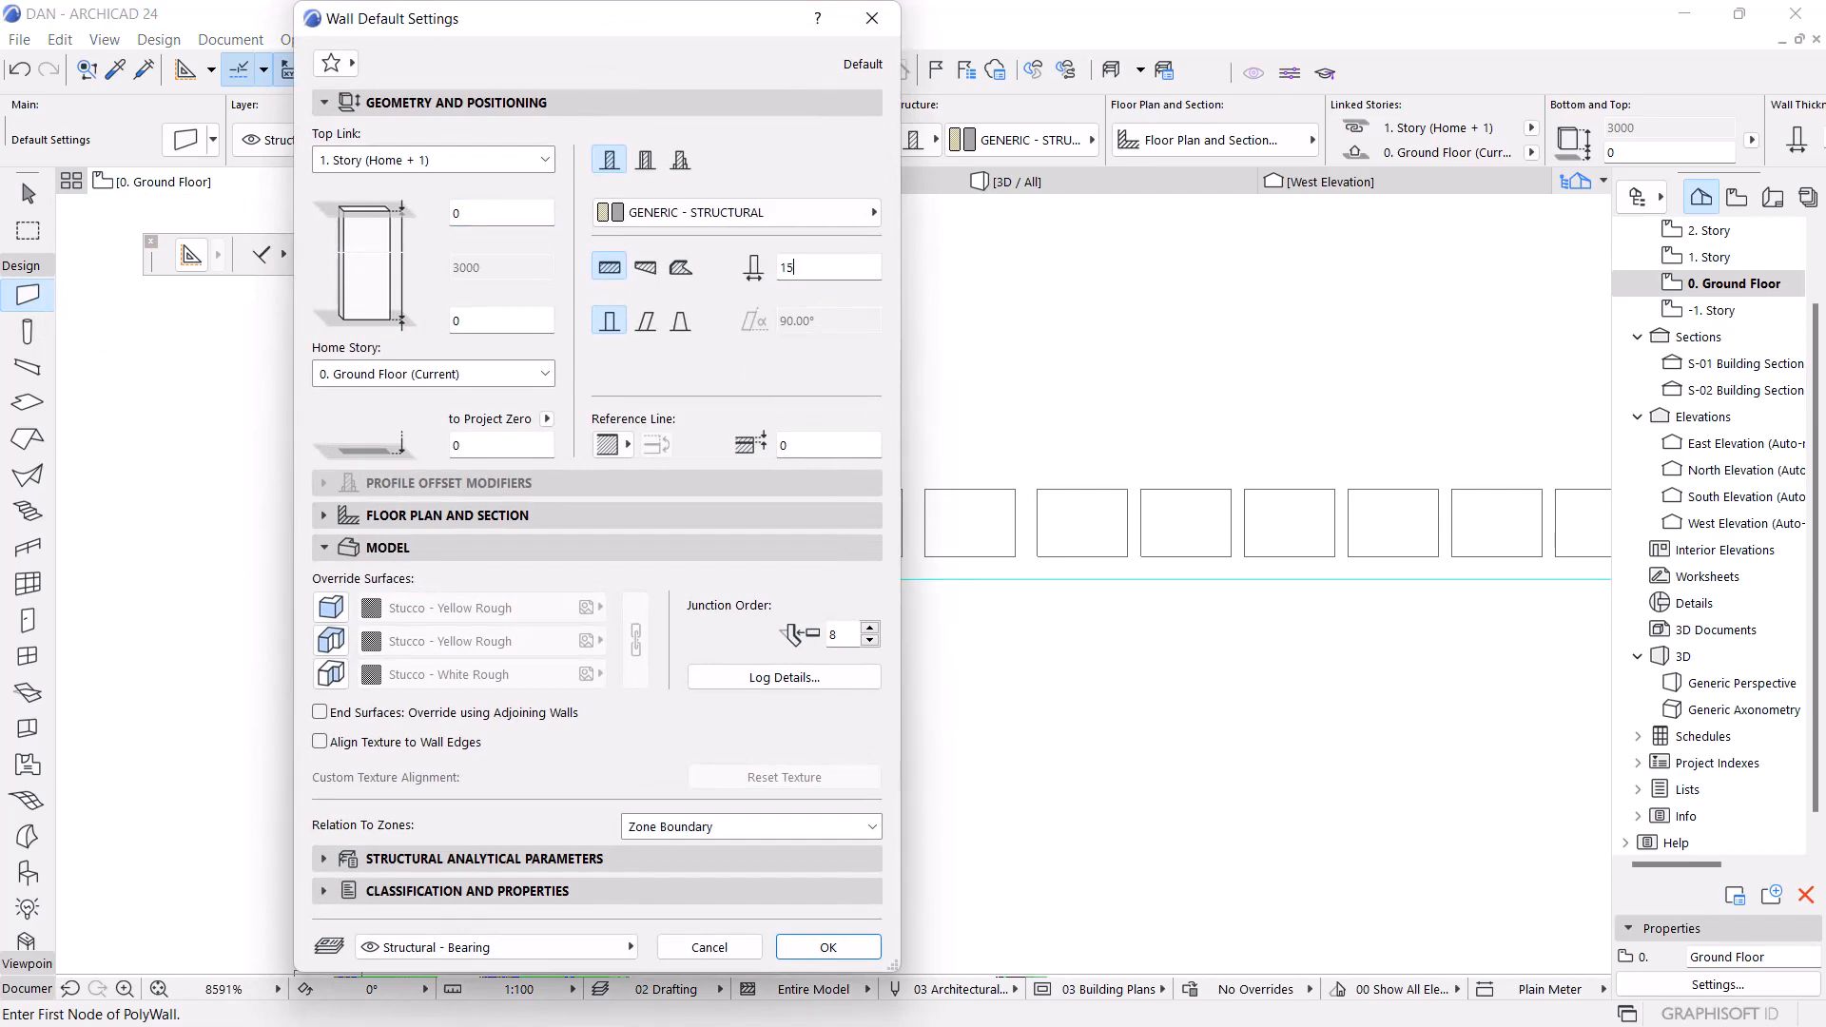
click(828, 950)
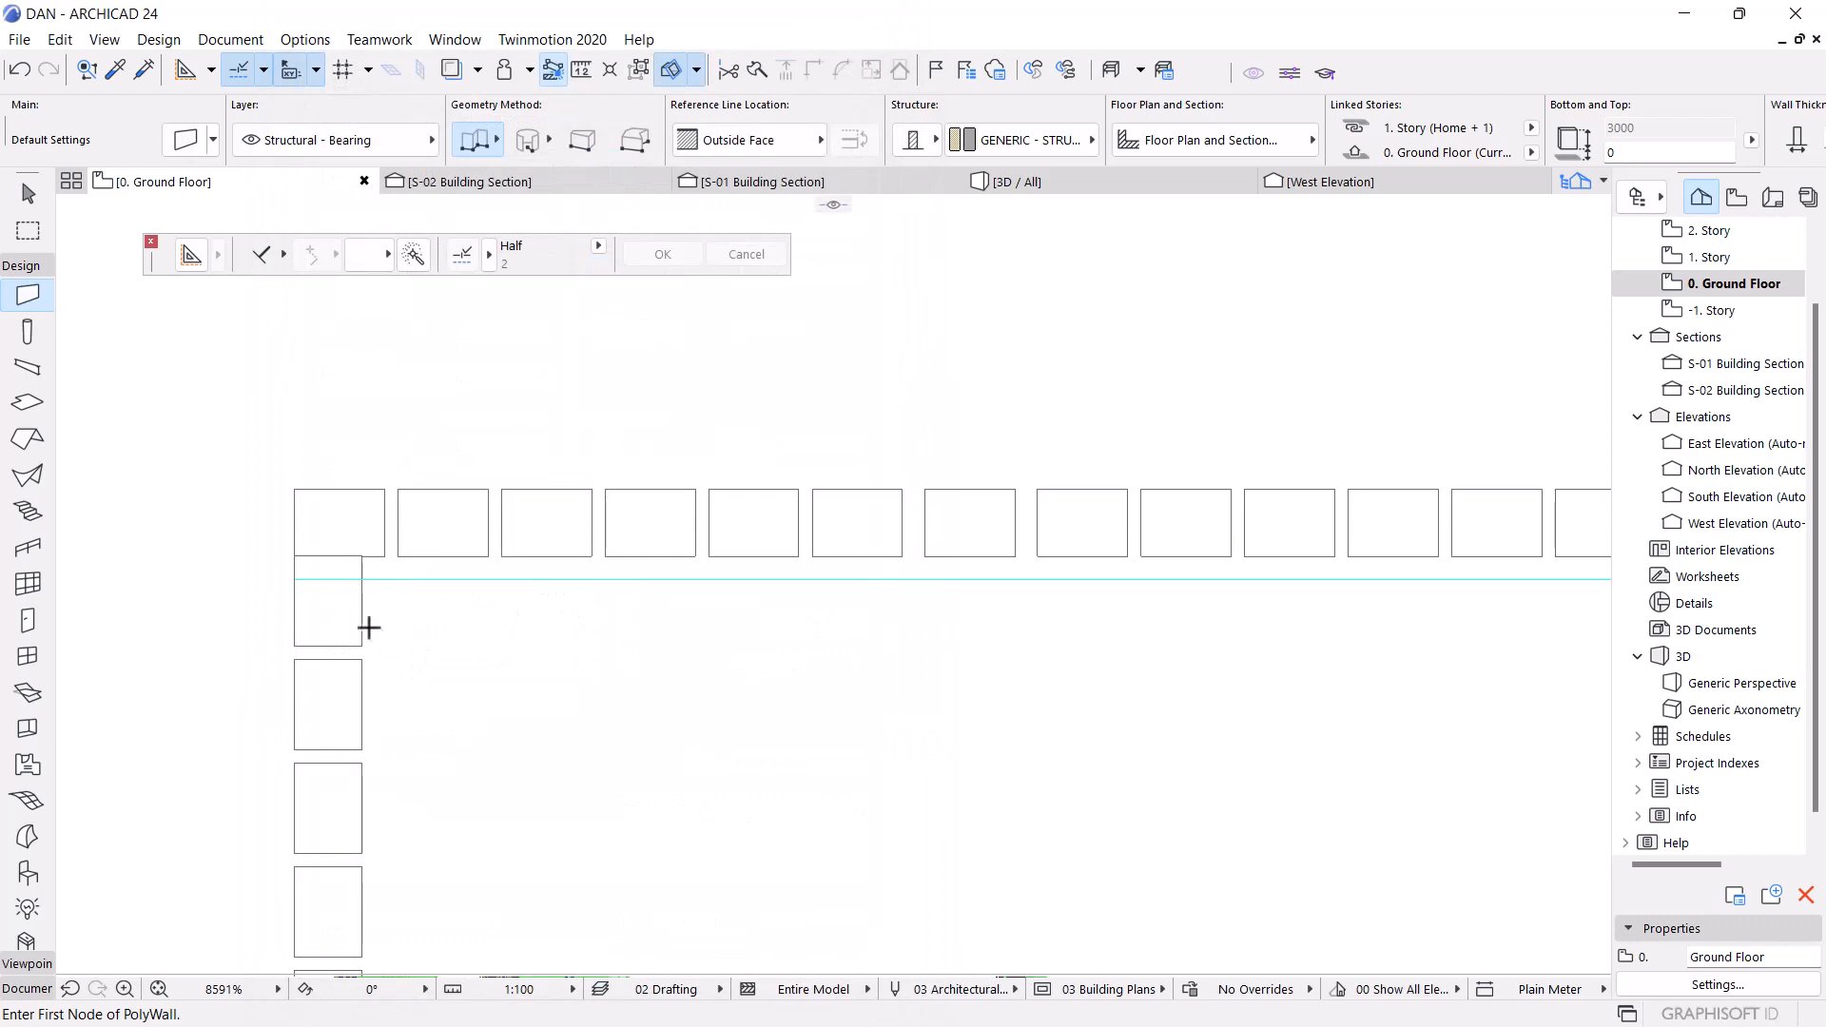
click(362, 556)
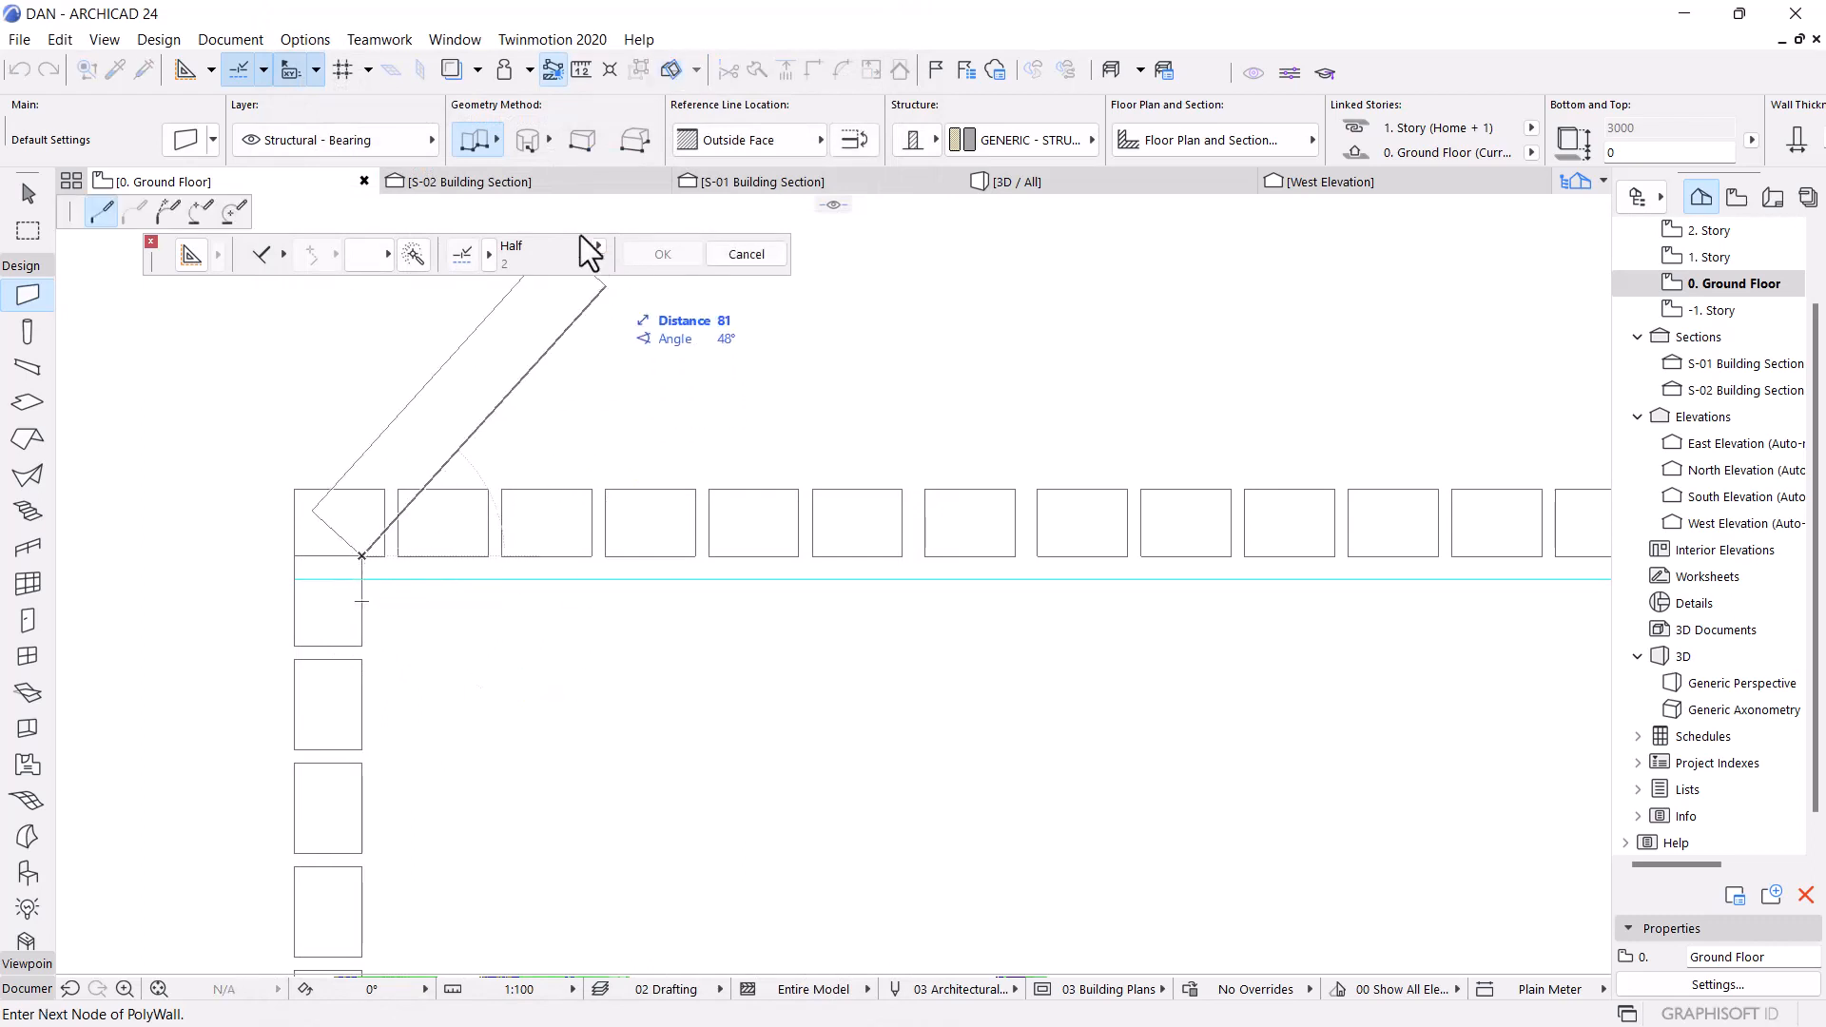
click(799, 140)
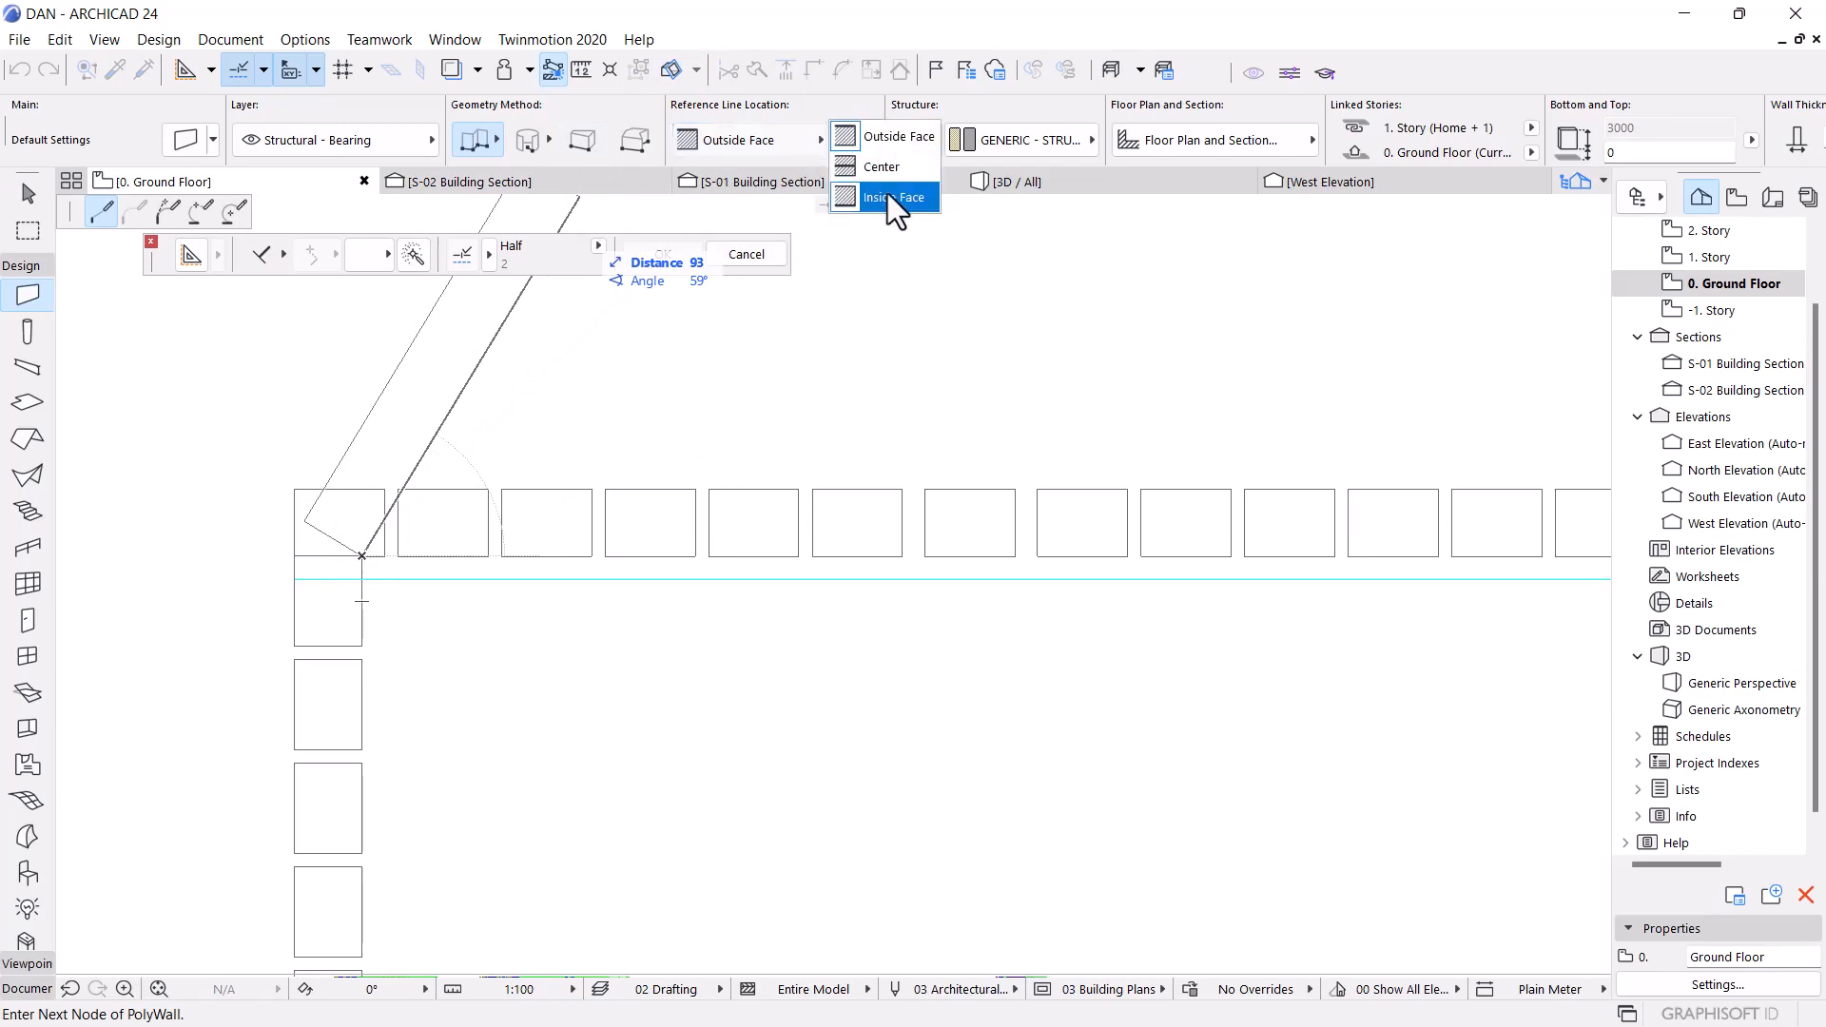
click(887, 190)
Draw the wall along the front slats to the opposite inner corner, then along the short side to the last slat's inner corner
scroll(738, 694, up, 8)
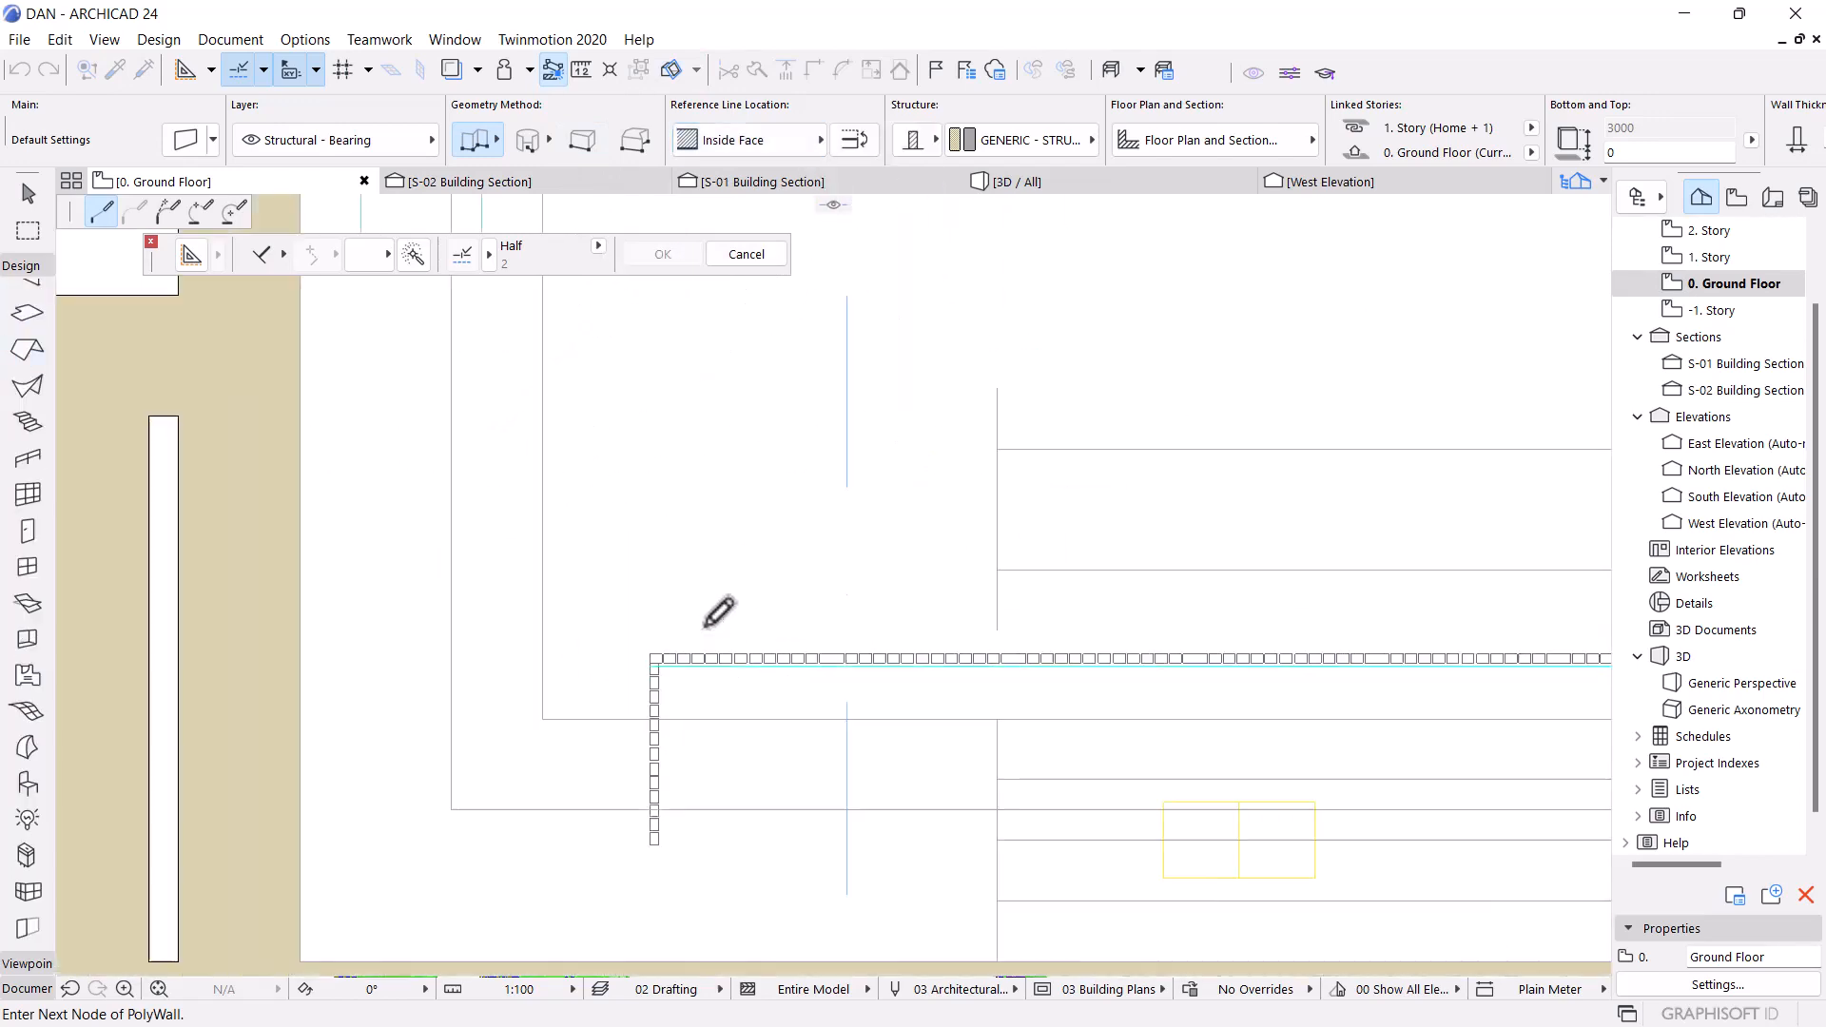
scroll(1279, 601, up, 5)
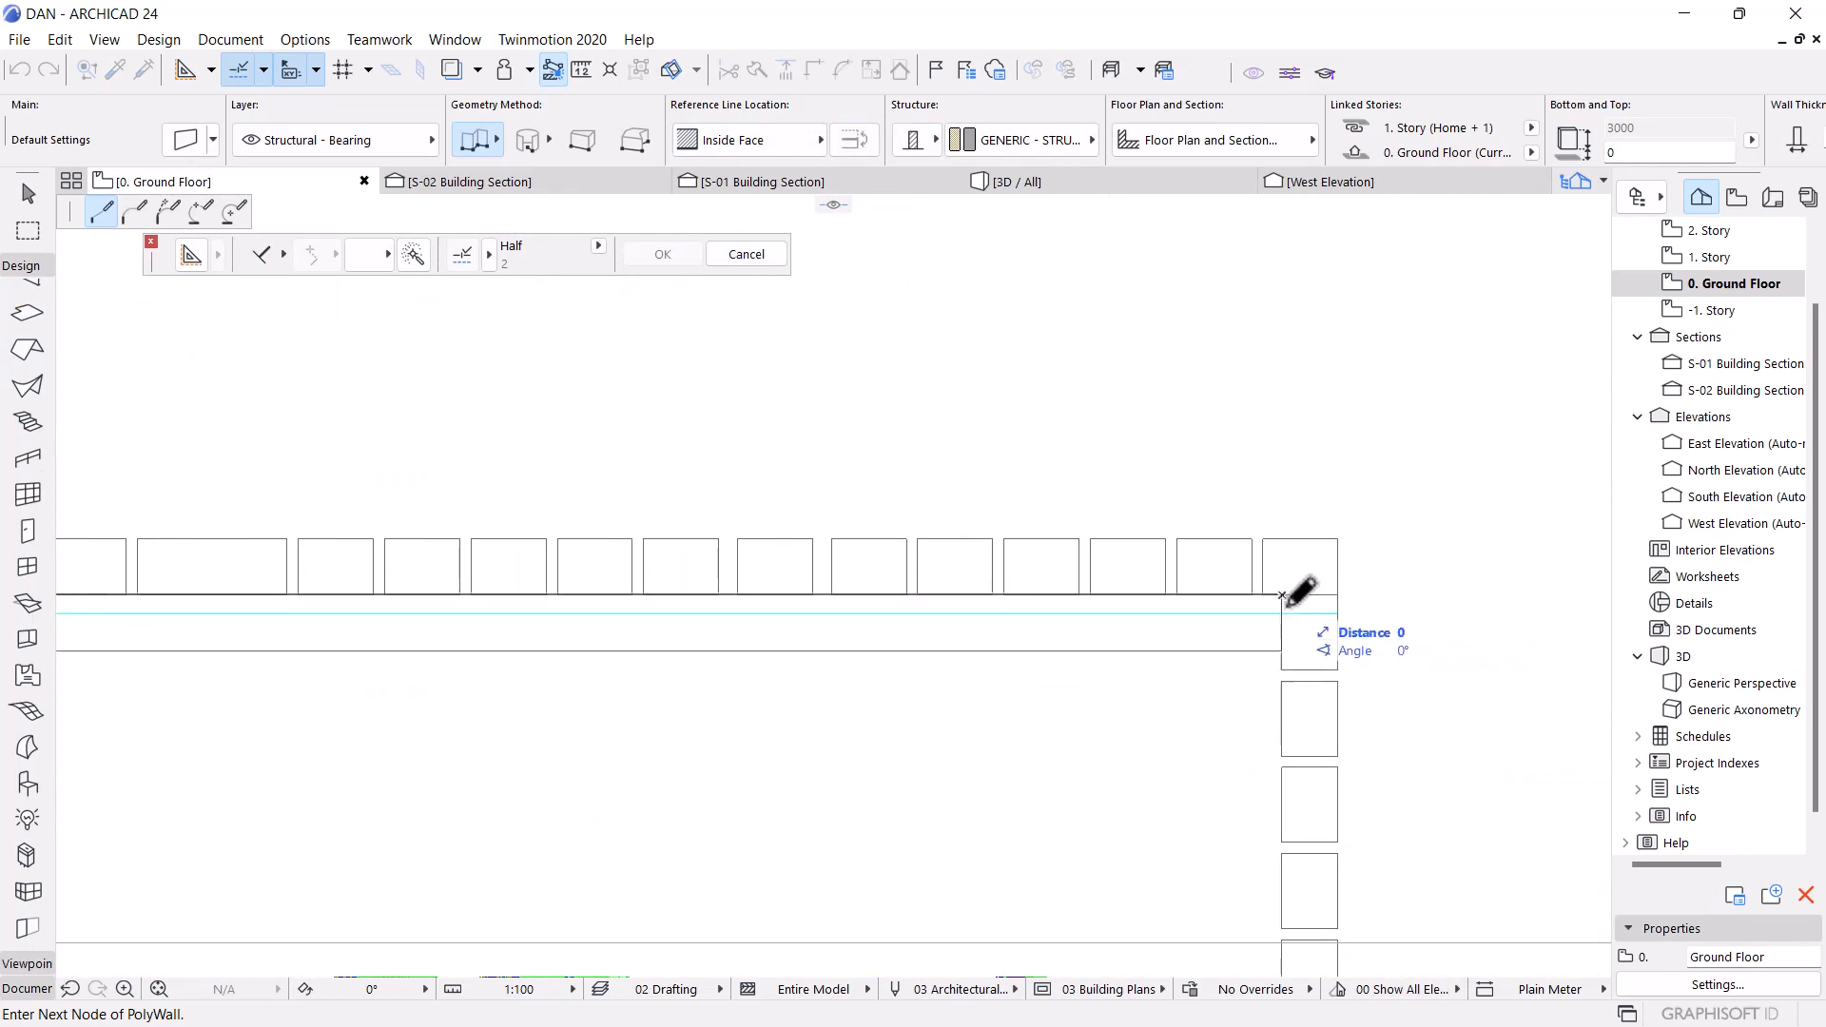
scroll(1304, 492, down, 7)
scroll(1304, 659, up, 7)
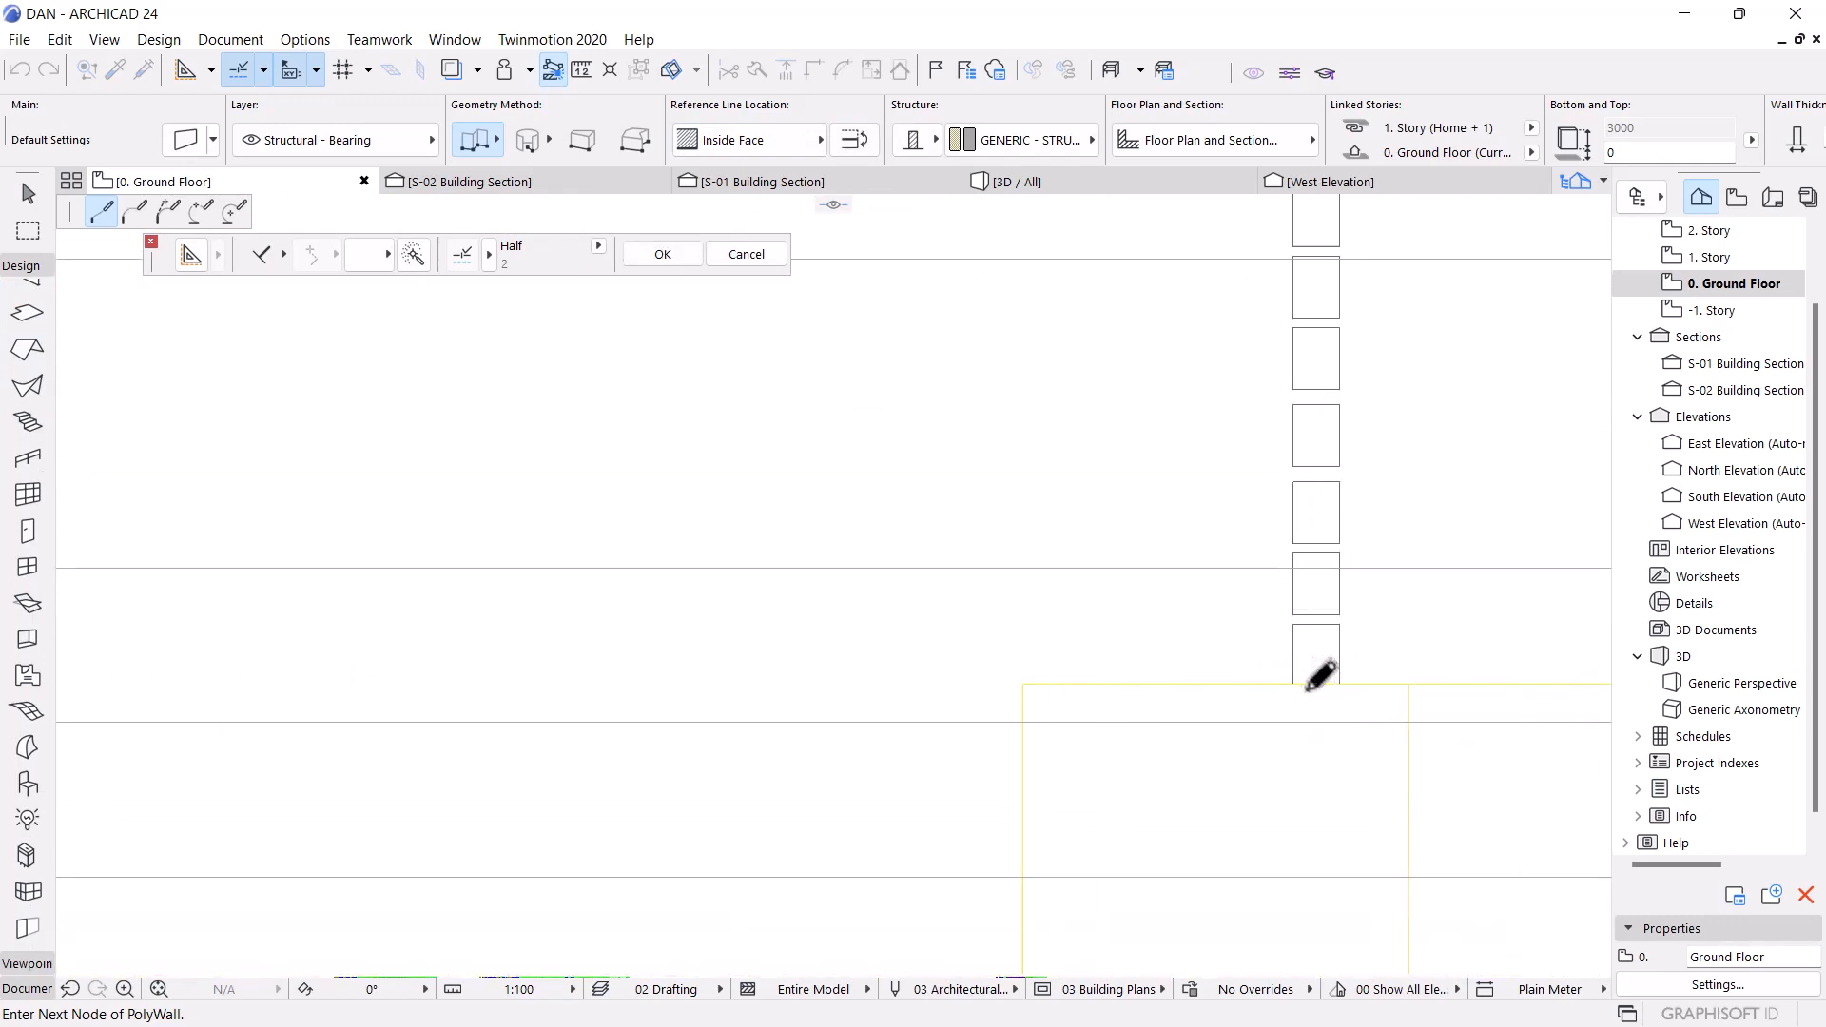
scroll(1293, 677, up, 4)
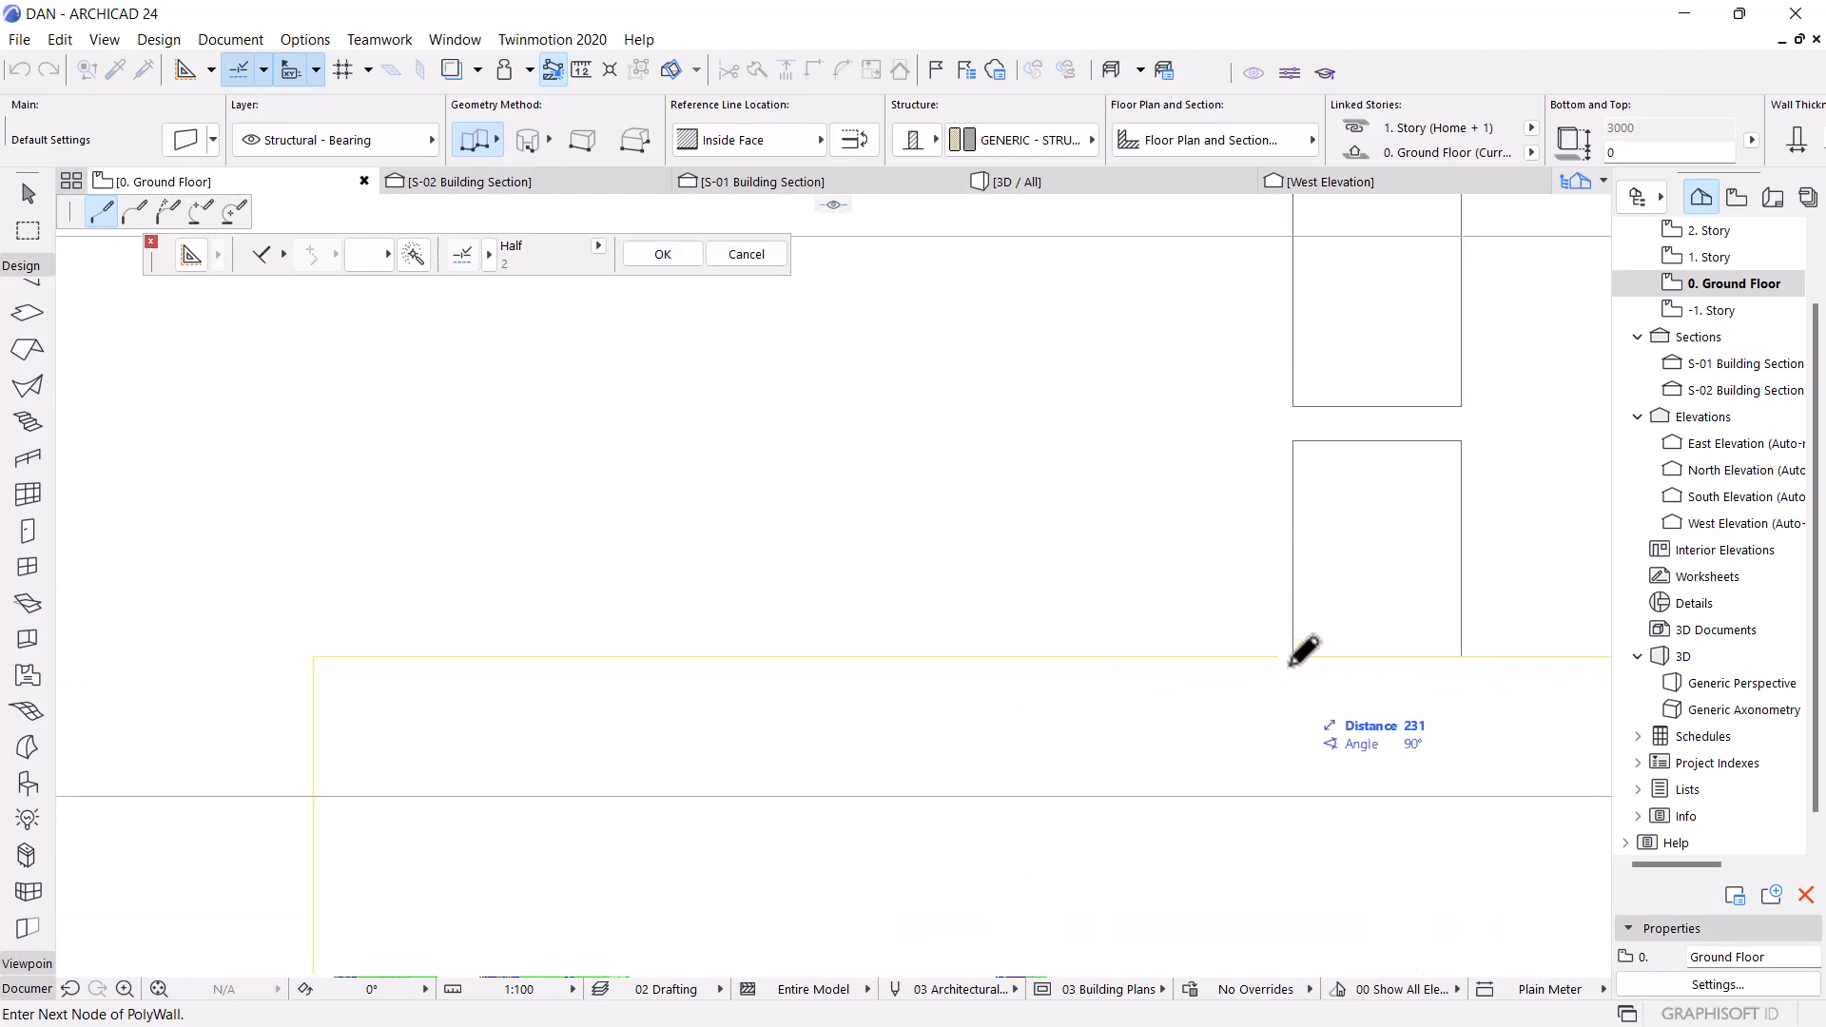
Extend the short-side wall about 70 further to line up with the end of the opposite slat row
scroll(1407, 625, down, 8)
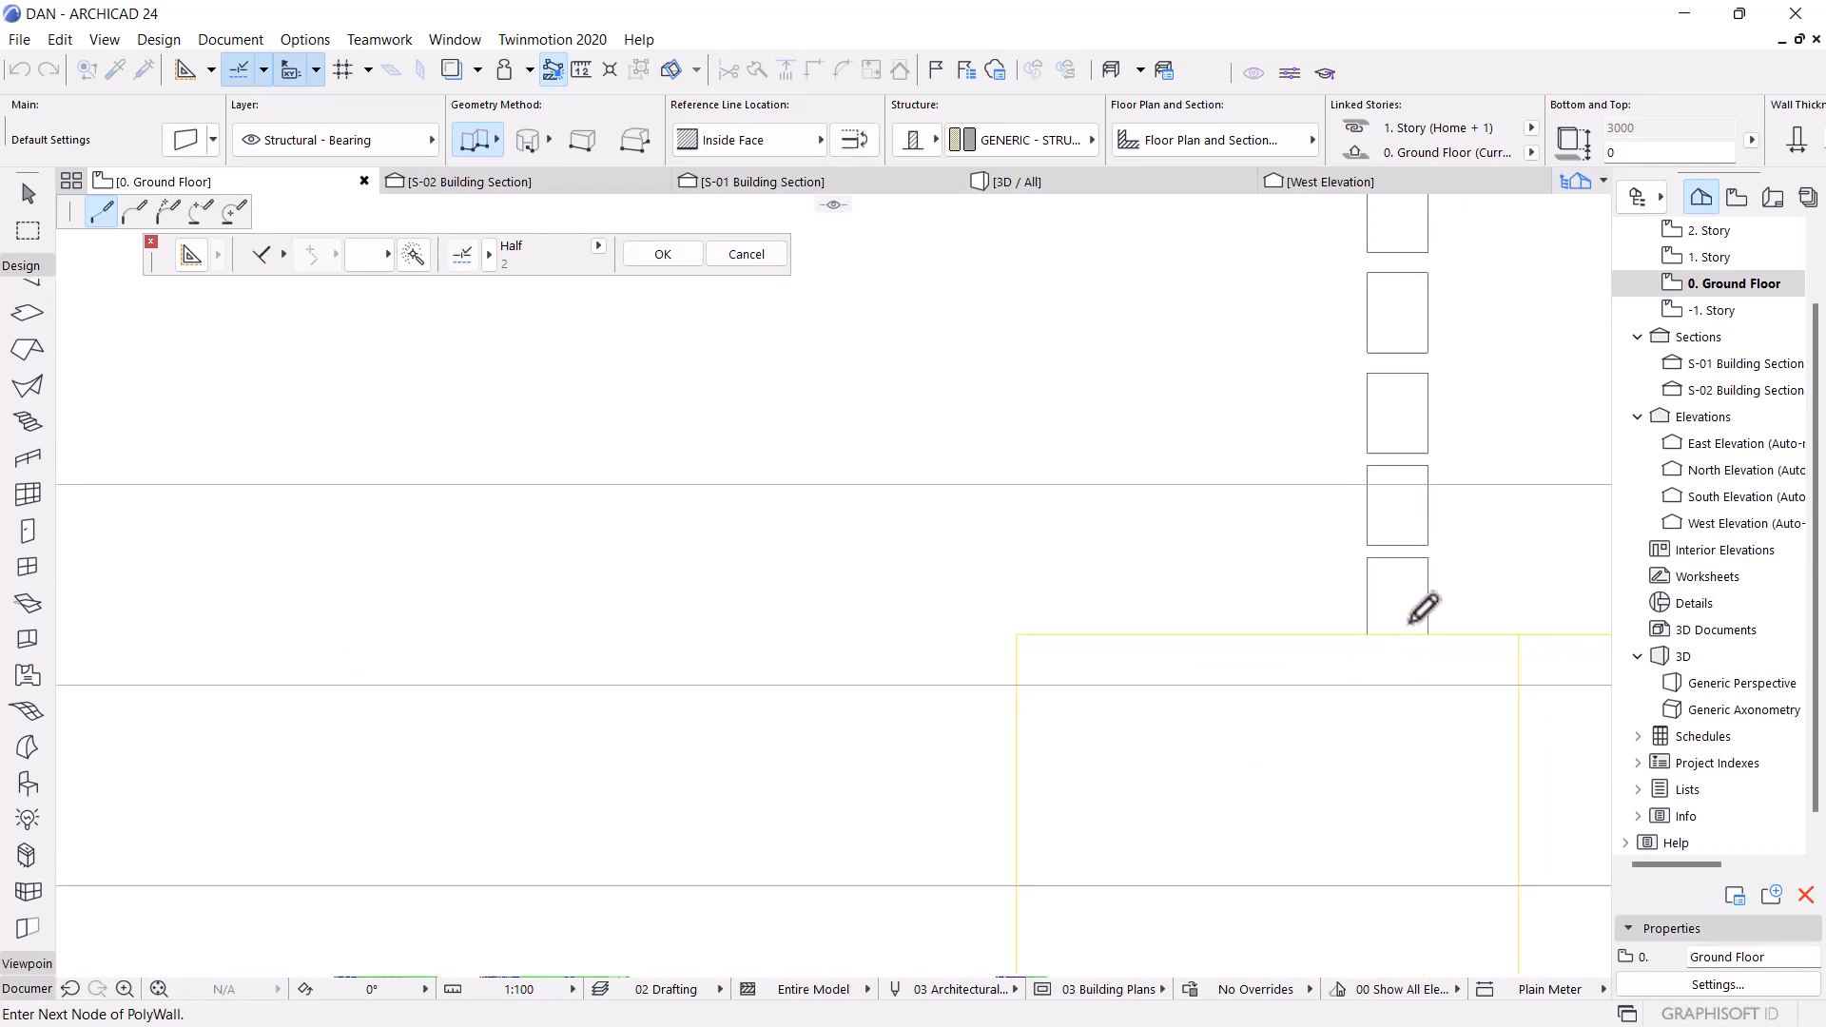
scroll(380, 637, up, 2)
scroll(485, 639, up, 3)
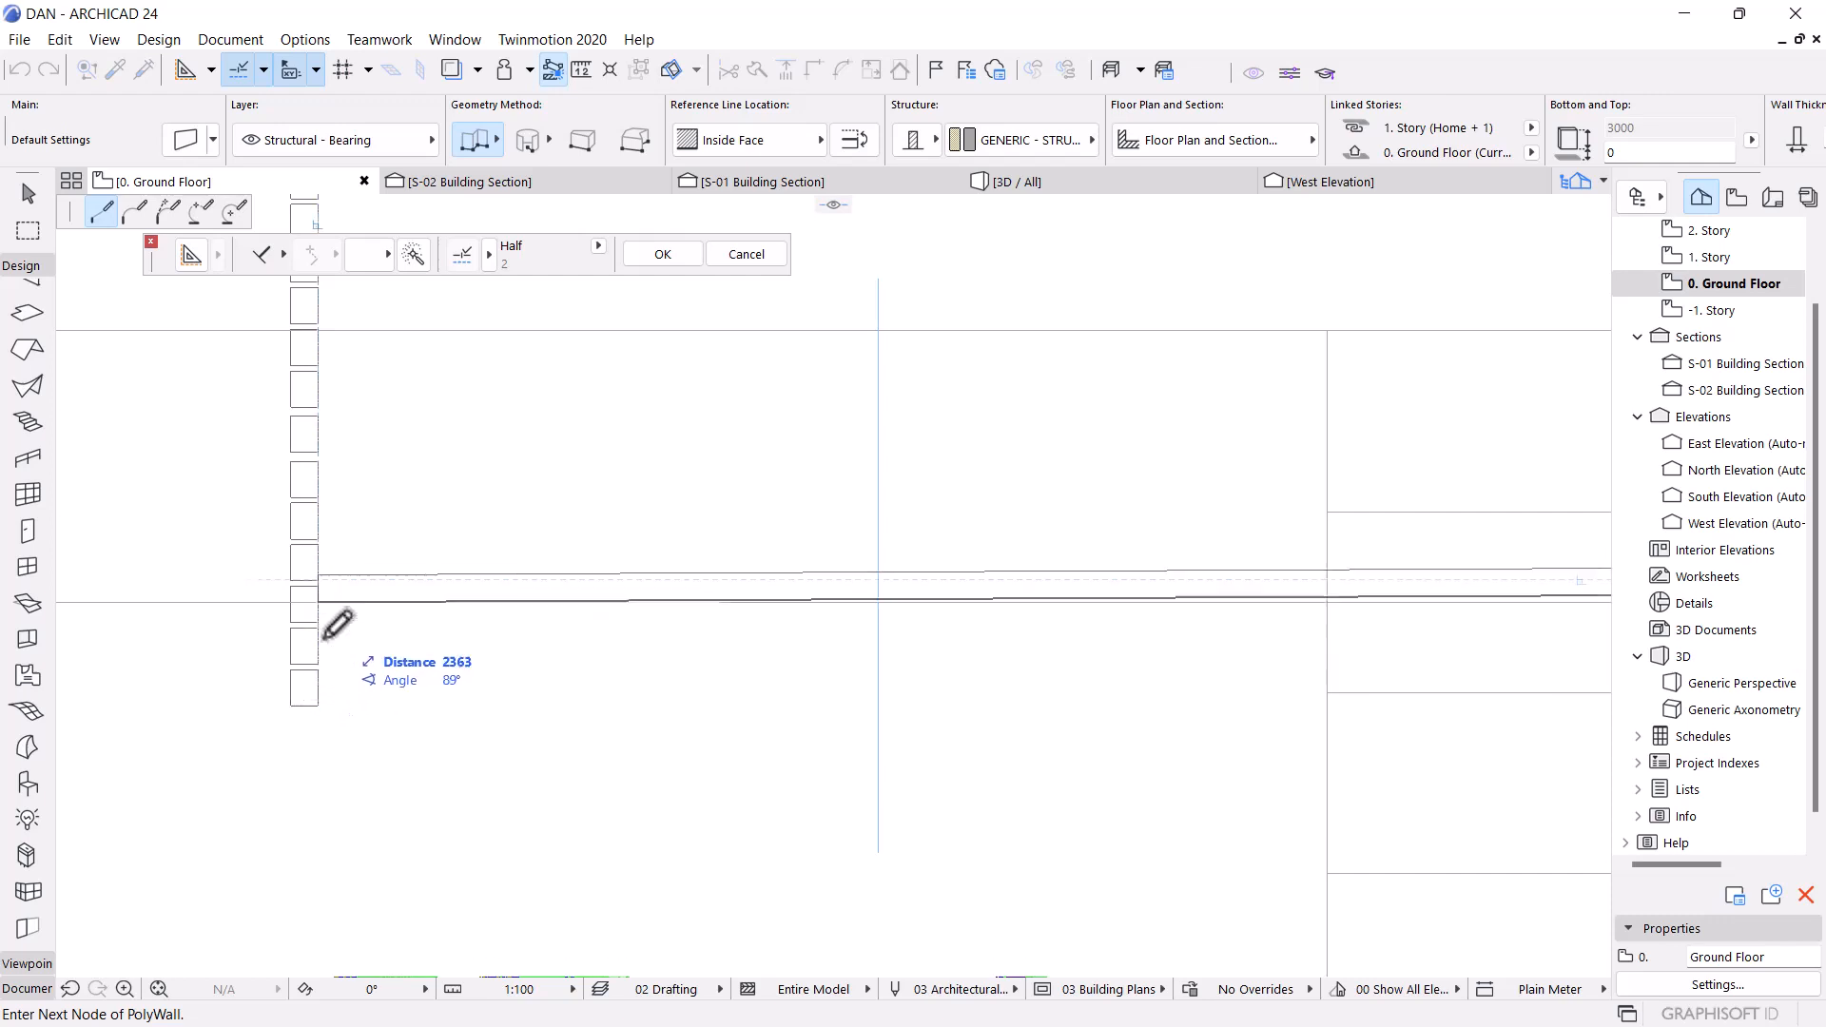
scroll(320, 626, down, 3)
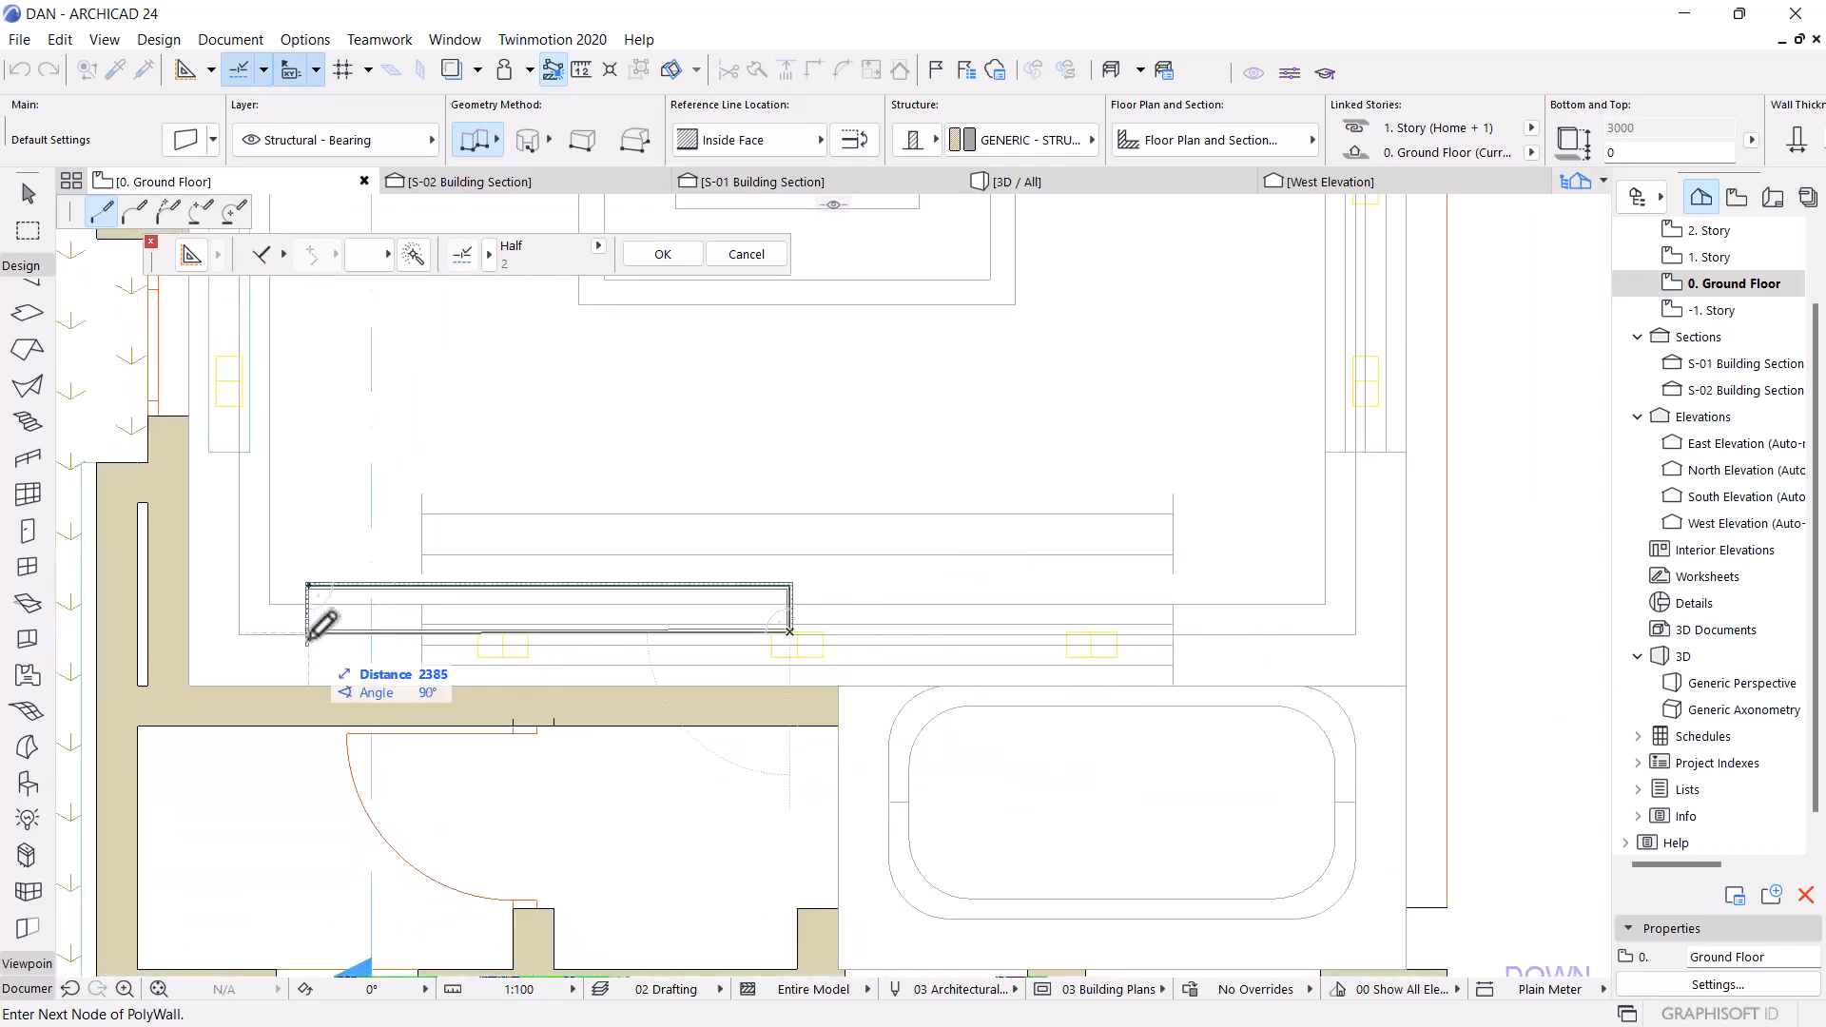
scroll(838, 641, up, 1)
scroll(47, 651, up, 1)
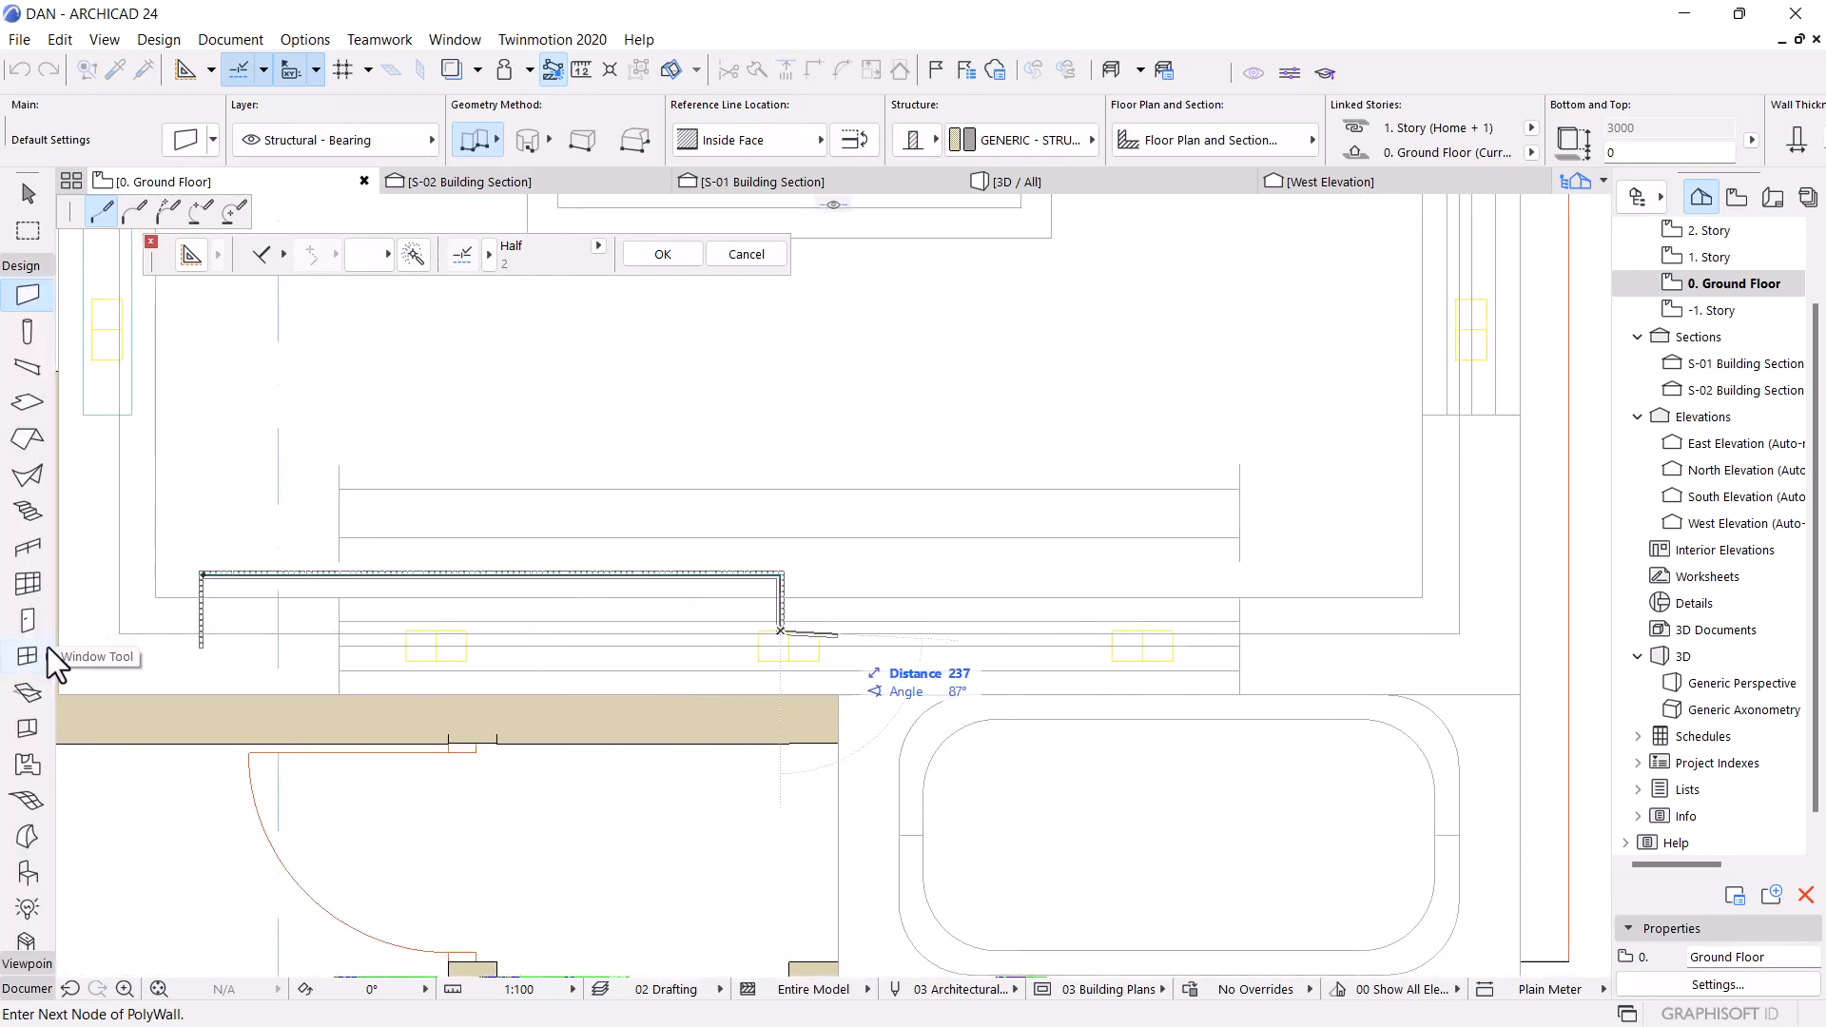
scroll(326, 639, up, 5)
scroll(906, 637, down, 5)
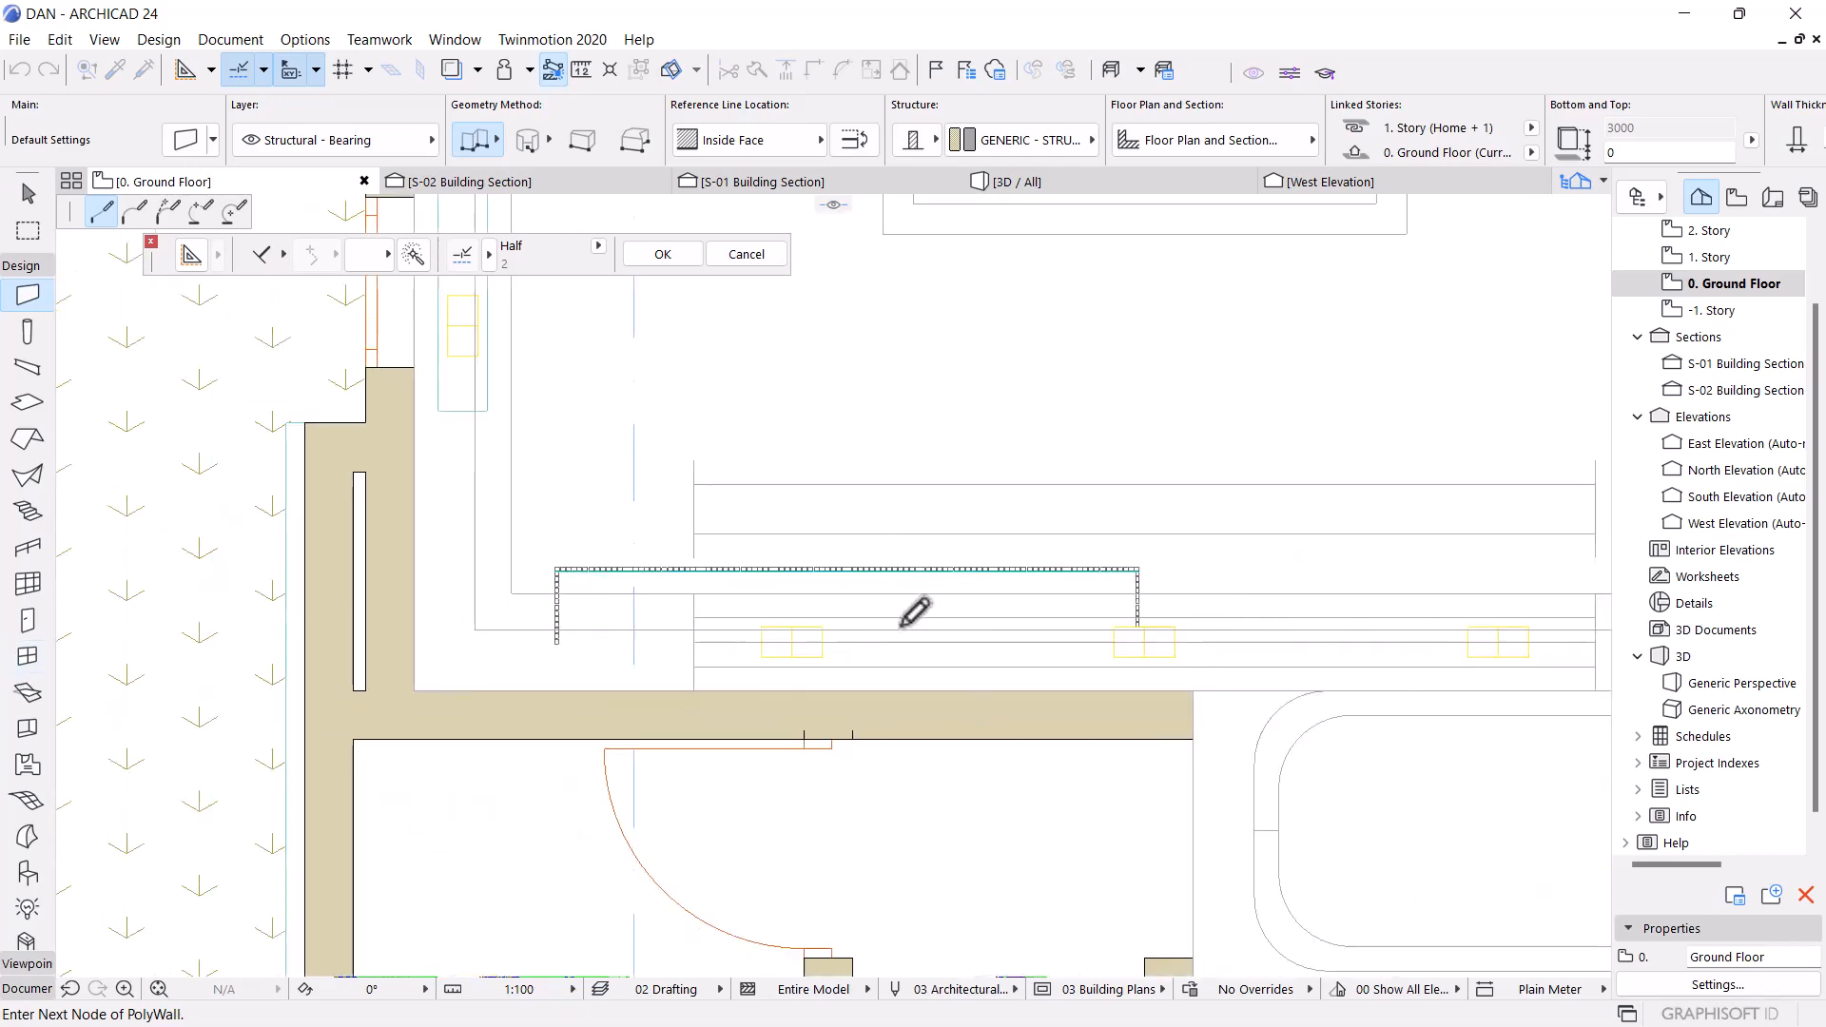
scroll(898, 635, up, 4)
scroll(380, 534, up, 4)
scroll(375, 542, down, 5)
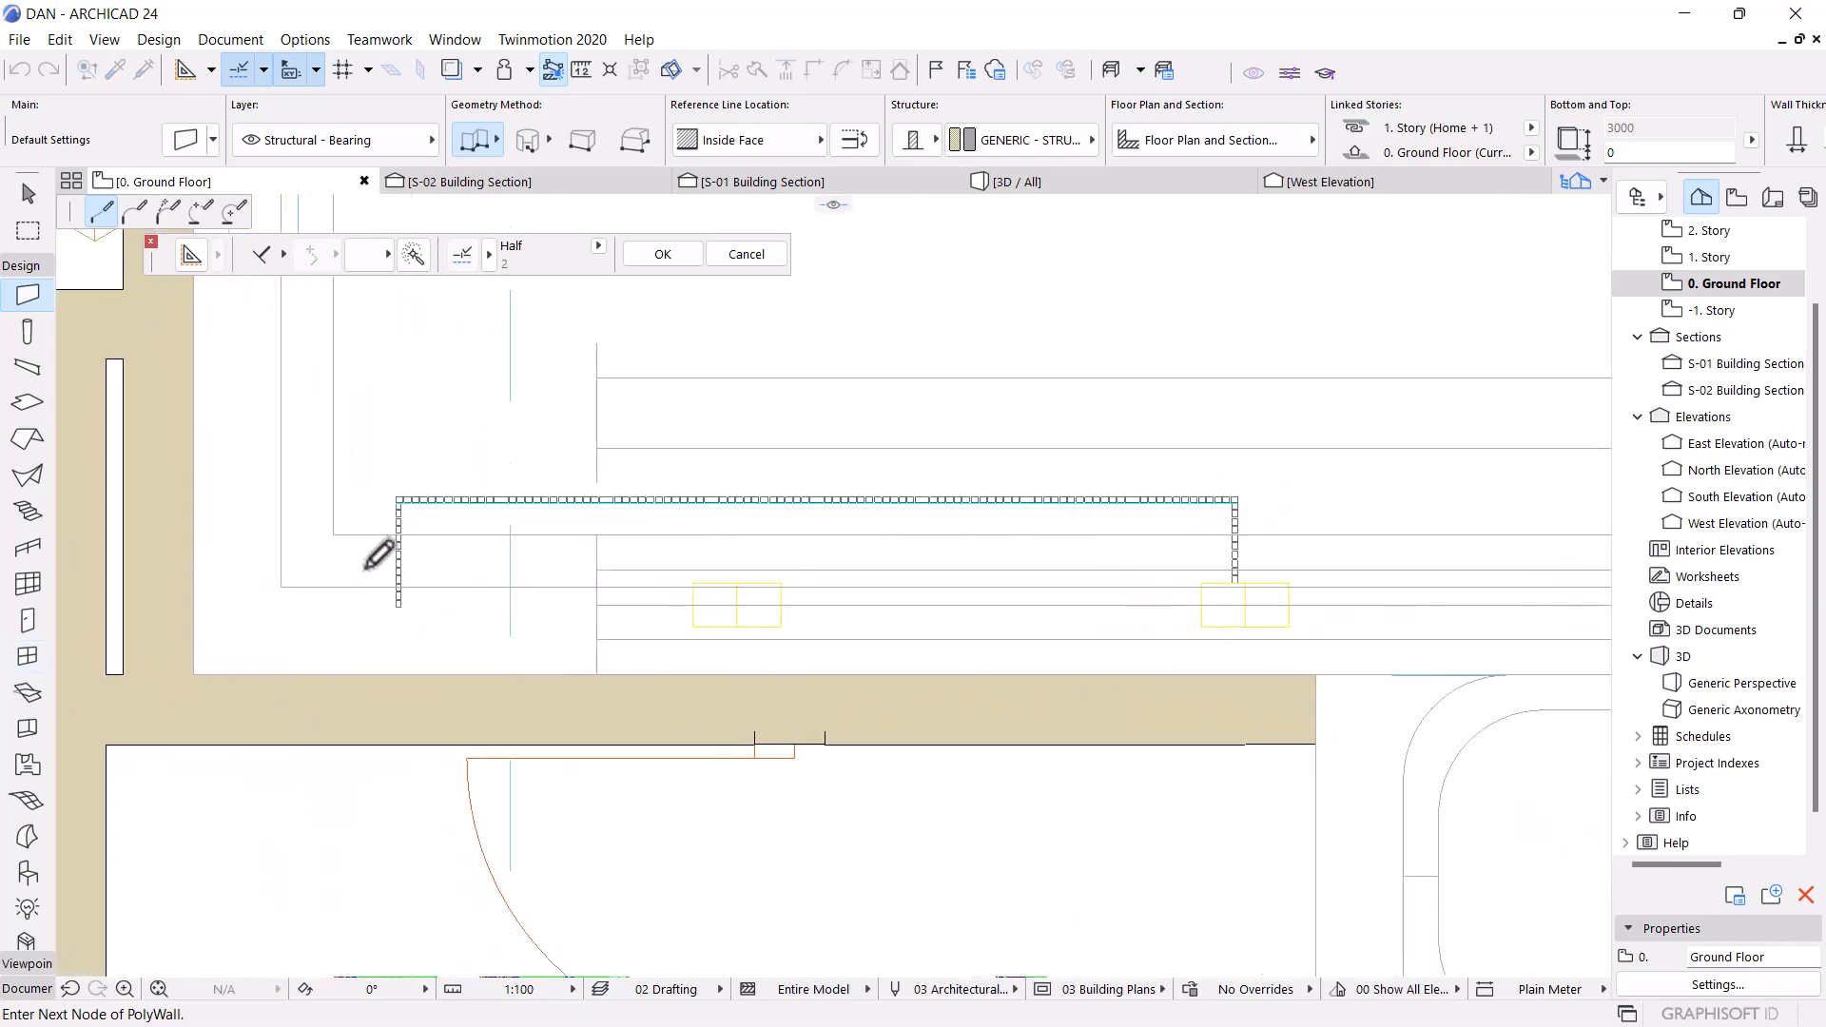
scroll(390, 609, up, 3)
scroll(388, 625, up, 5)
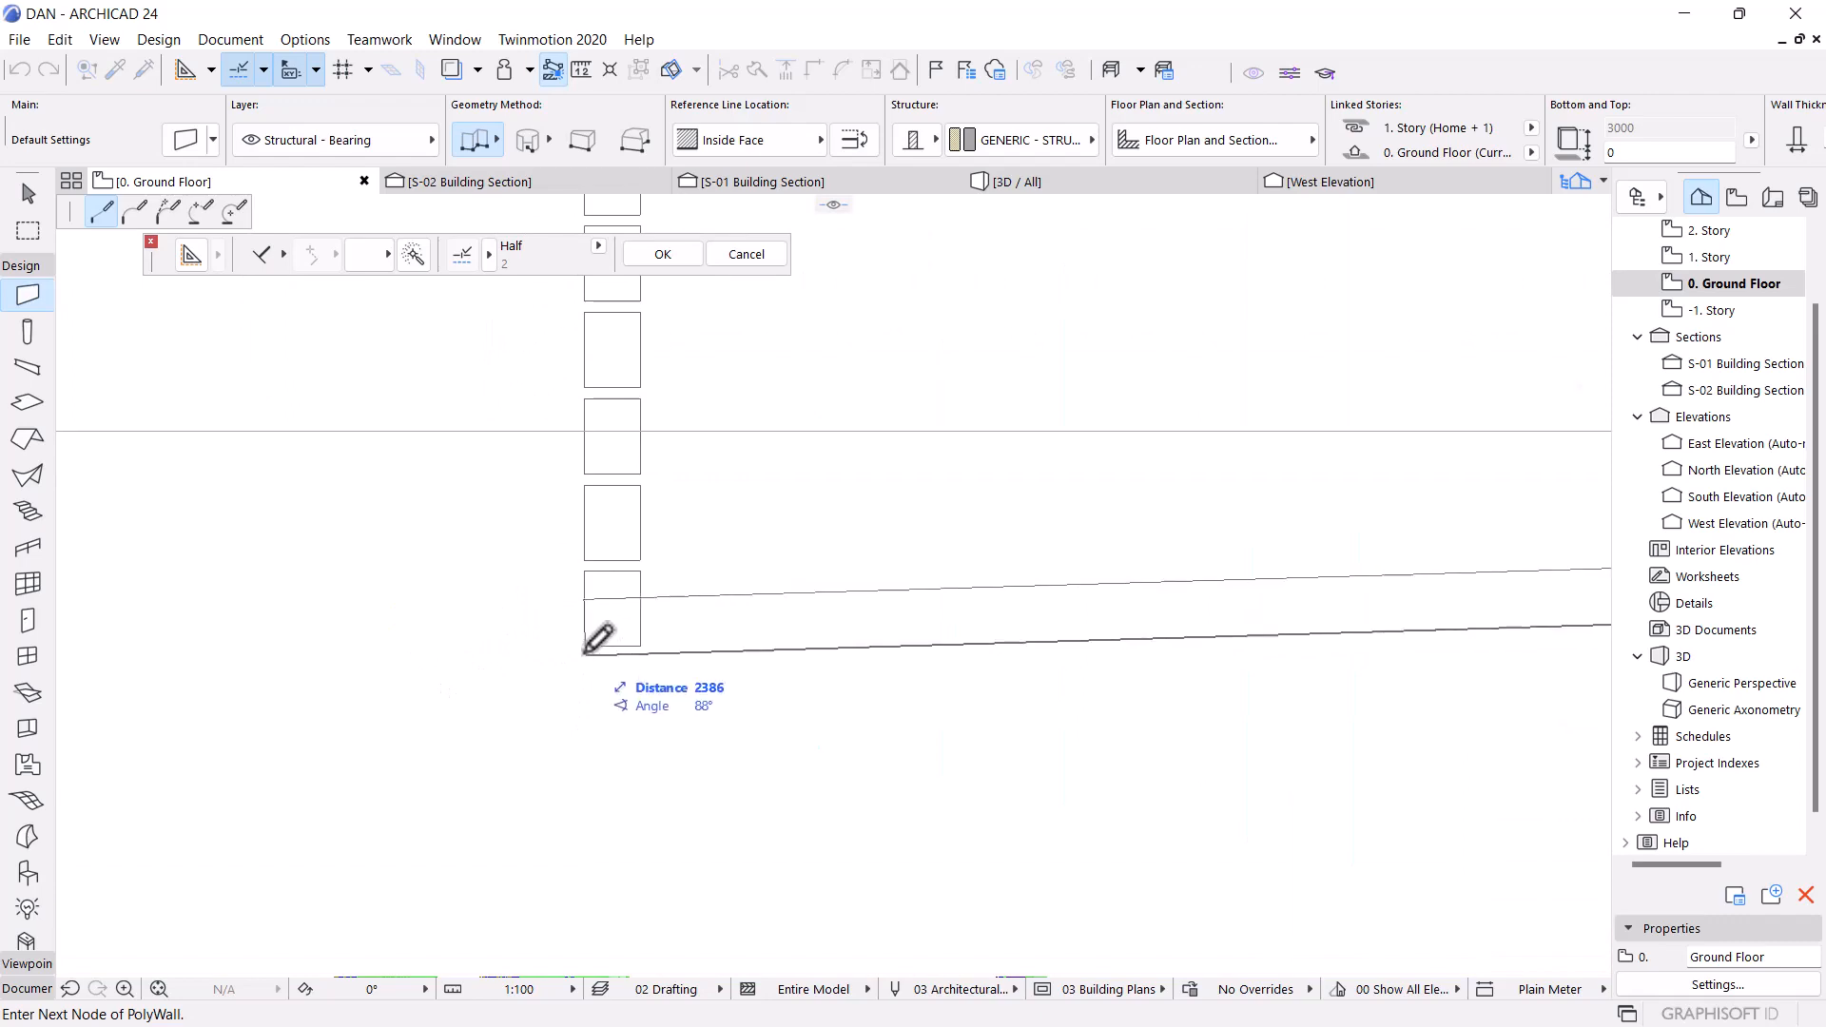
scroll(584, 647, down, 6)
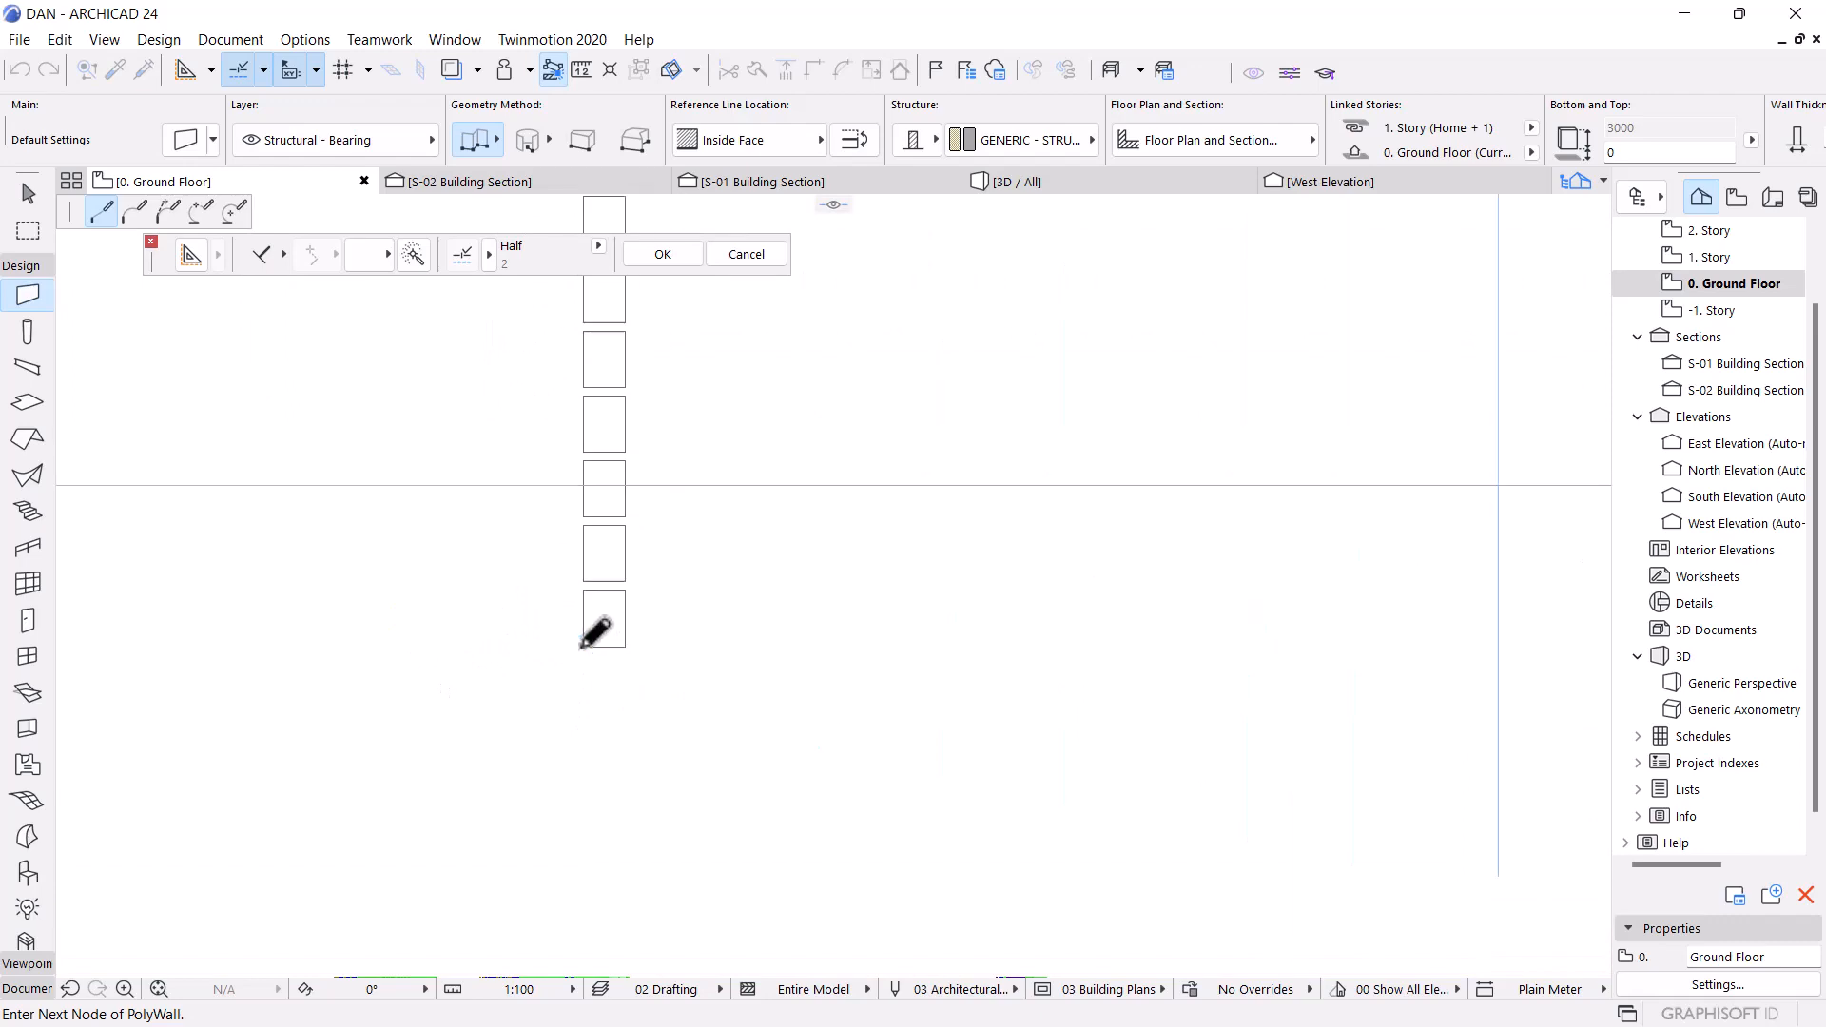
scroll(840, 636, up, 6)
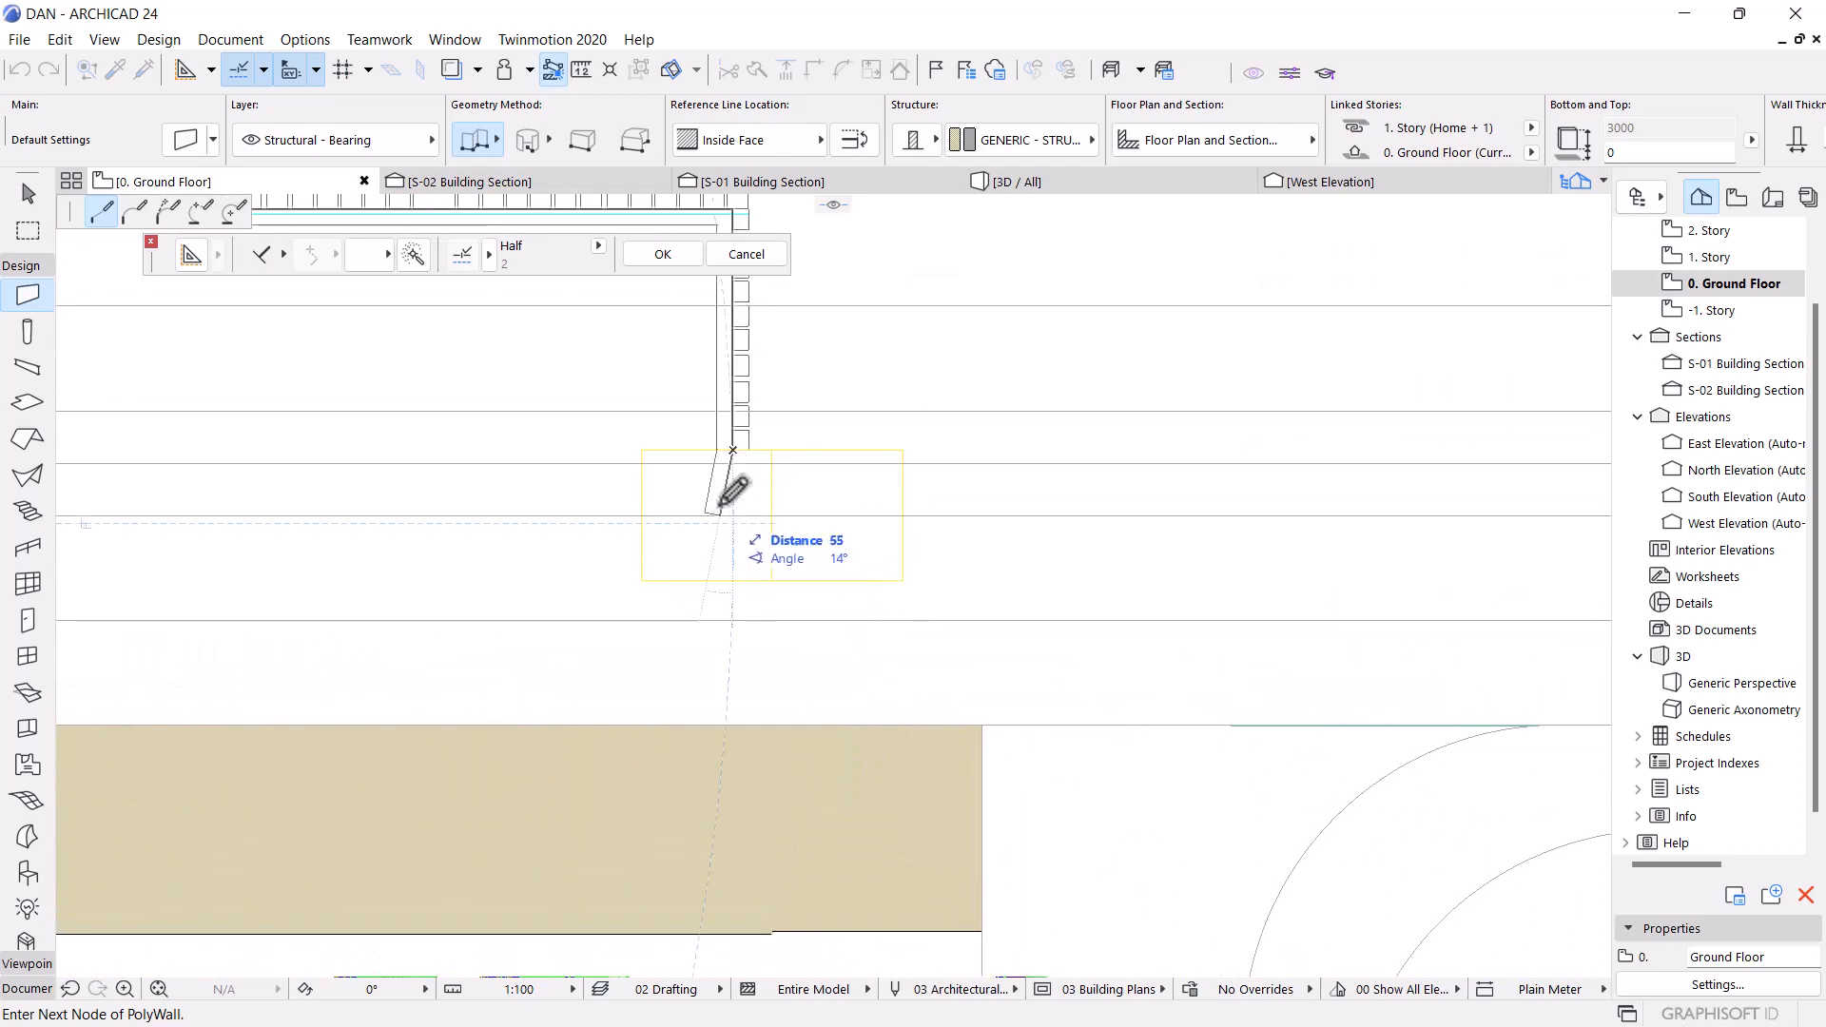
scroll(755, 519, up, 3)
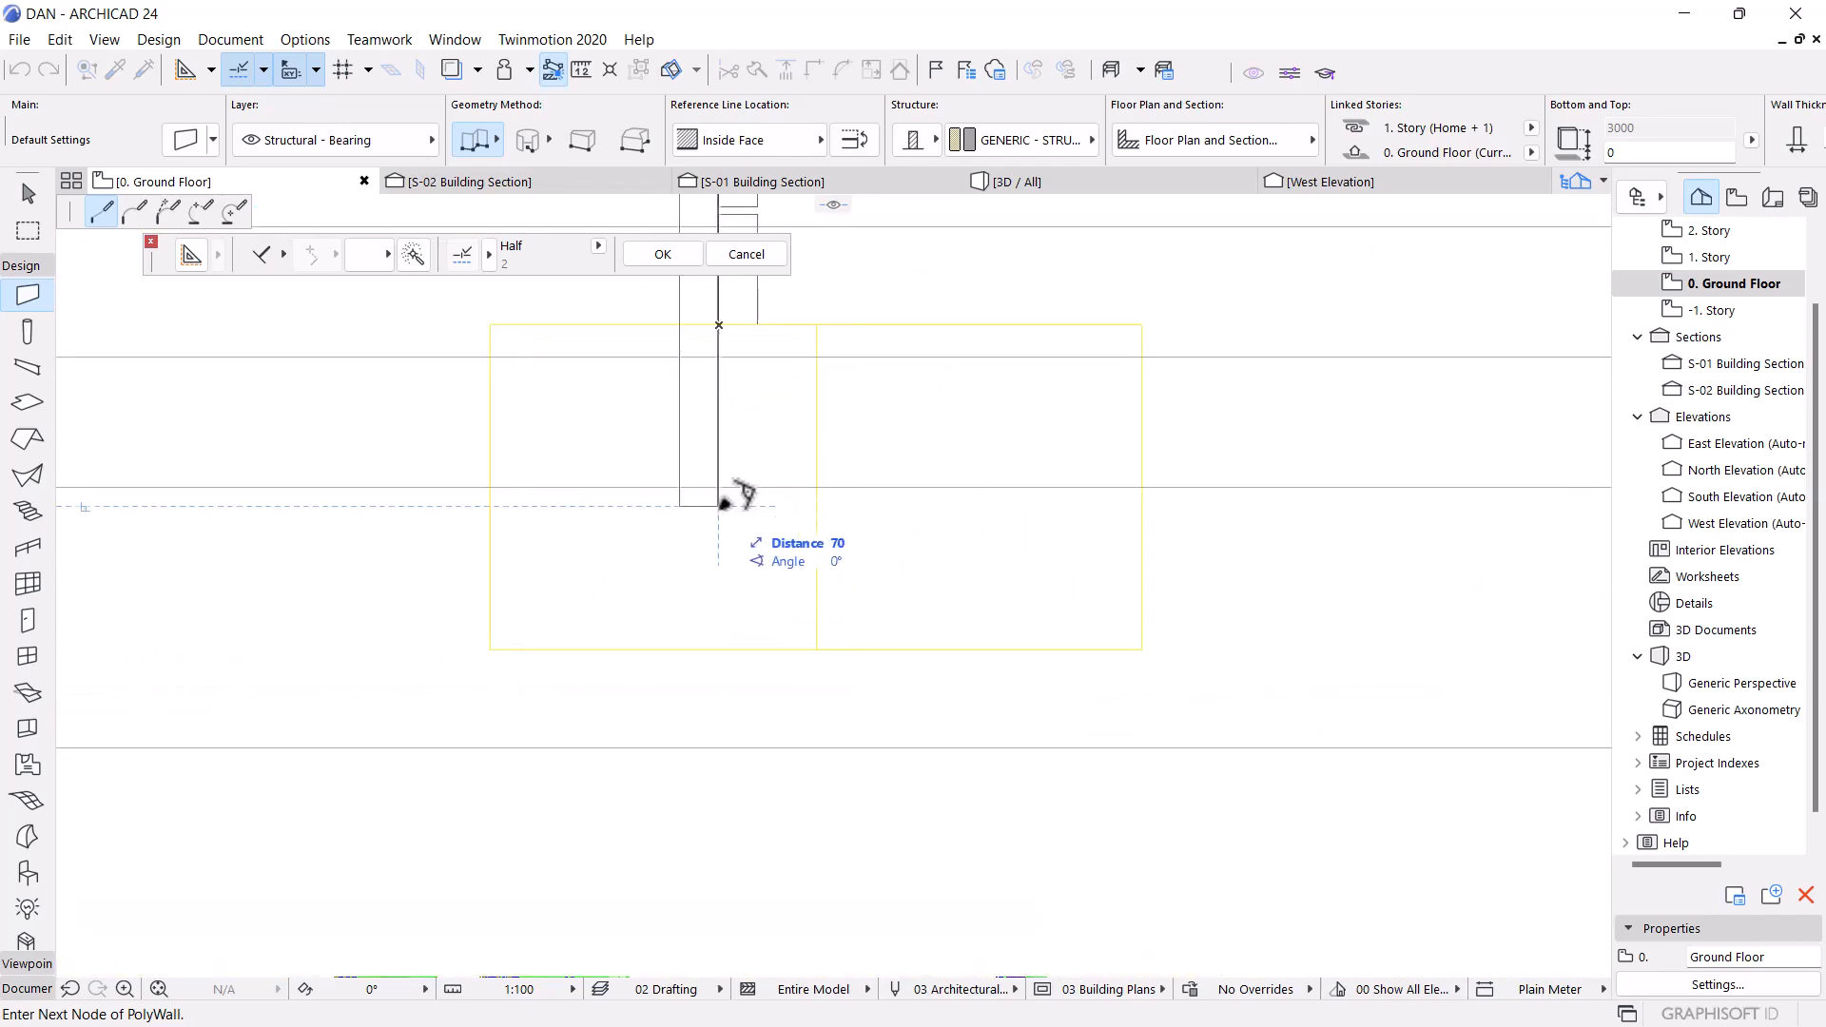
Run the wall across the open side to the opposite last slat's inner corner and close the outline at the starting corner
scroll(1125, 441, down, 6)
scroll(856, 461, up, 8)
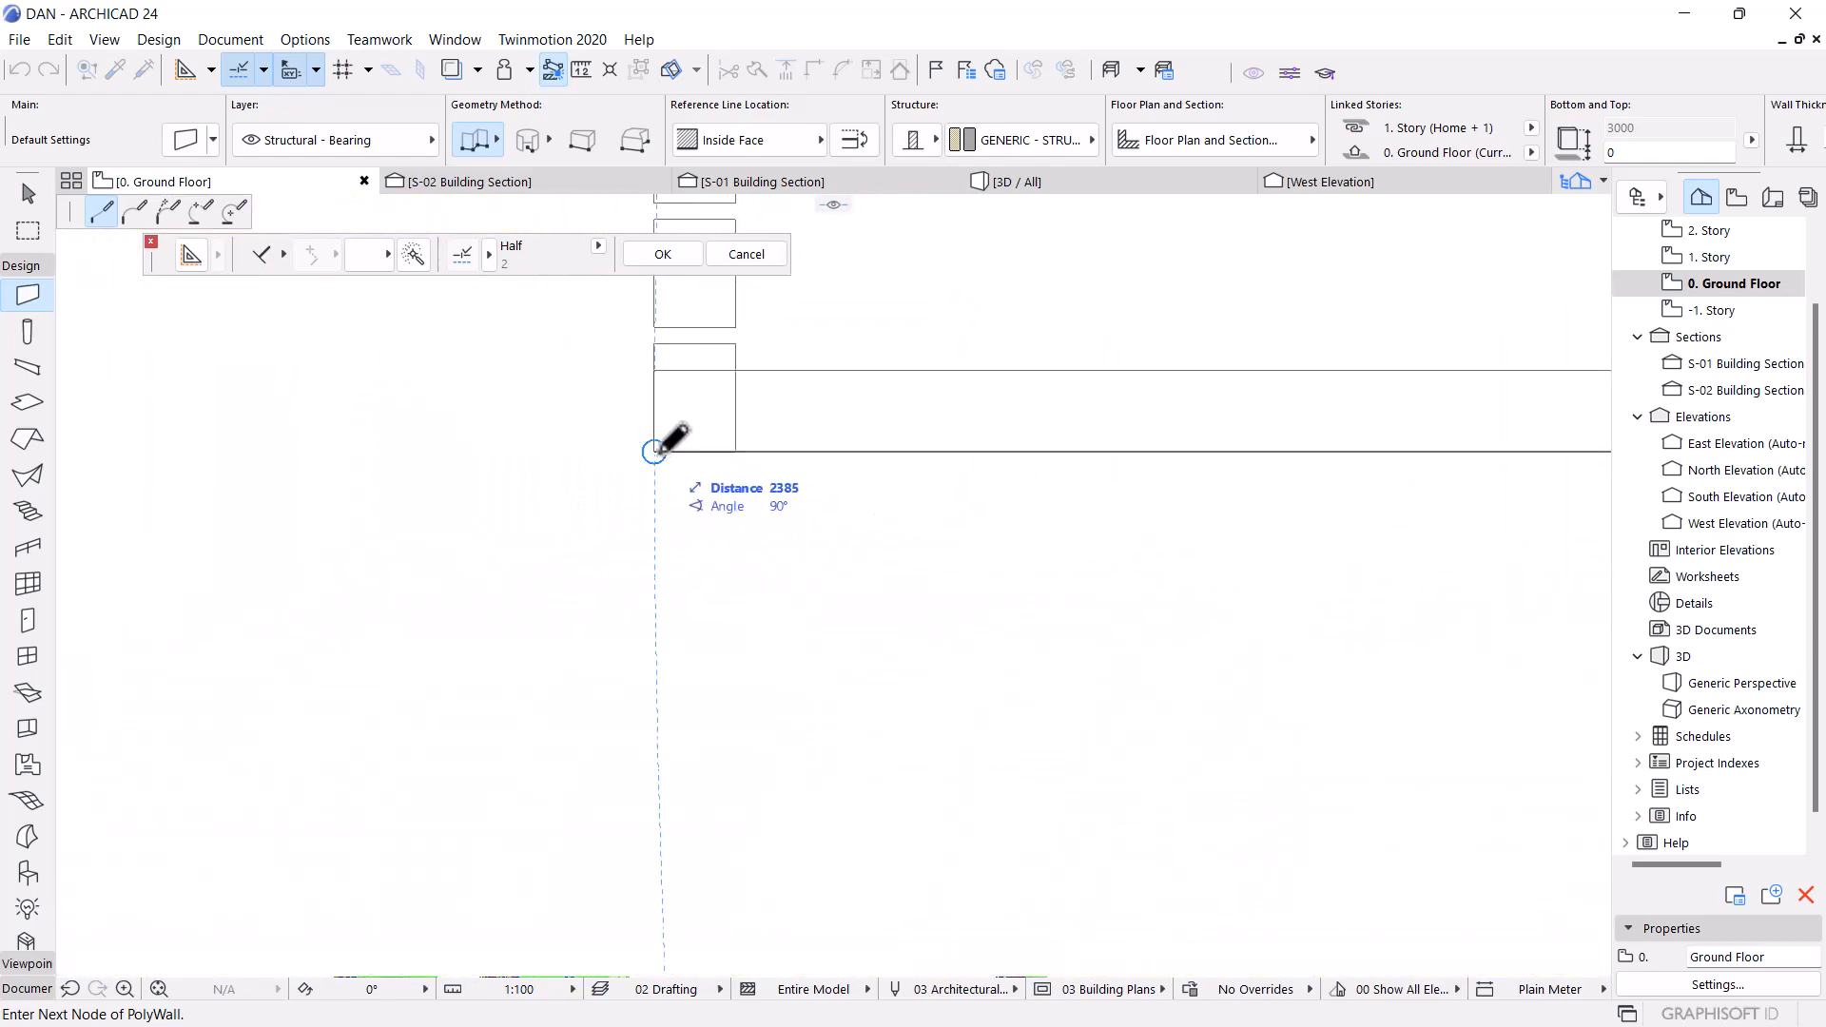
click(735, 452)
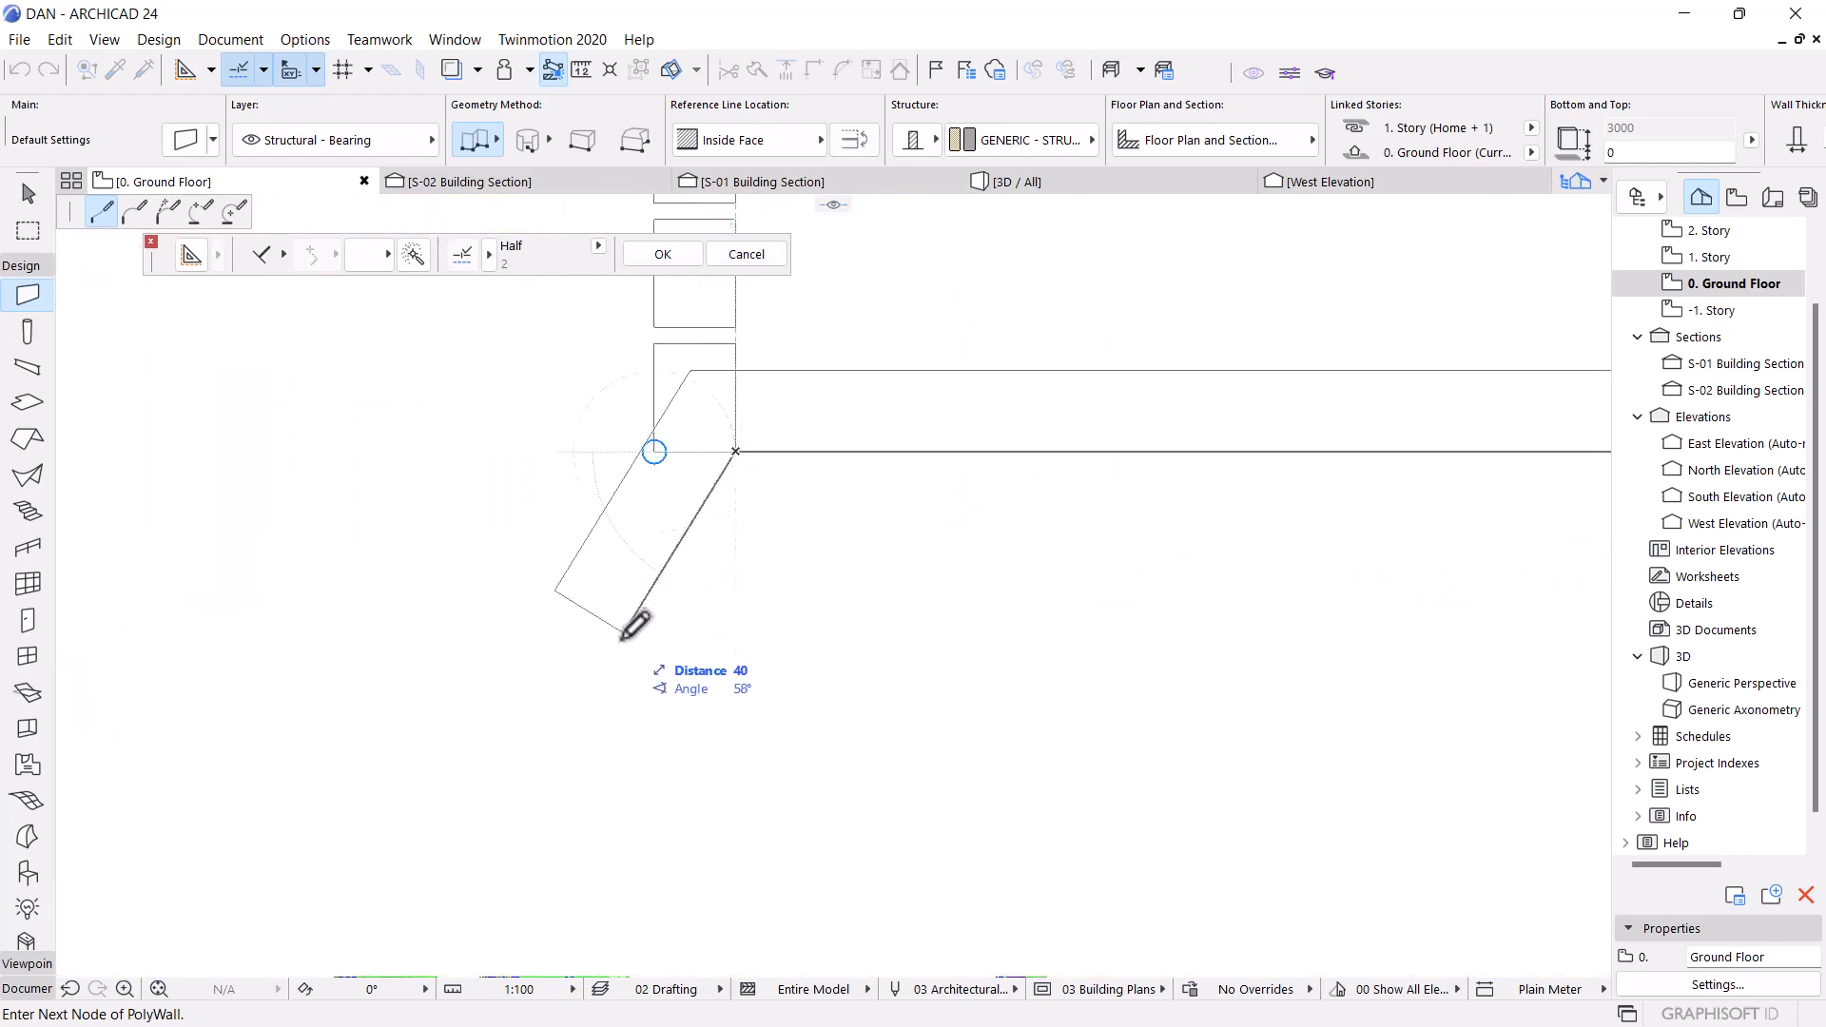
scroll(598, 670, down, 7)
scroll(632, 477, up, 6)
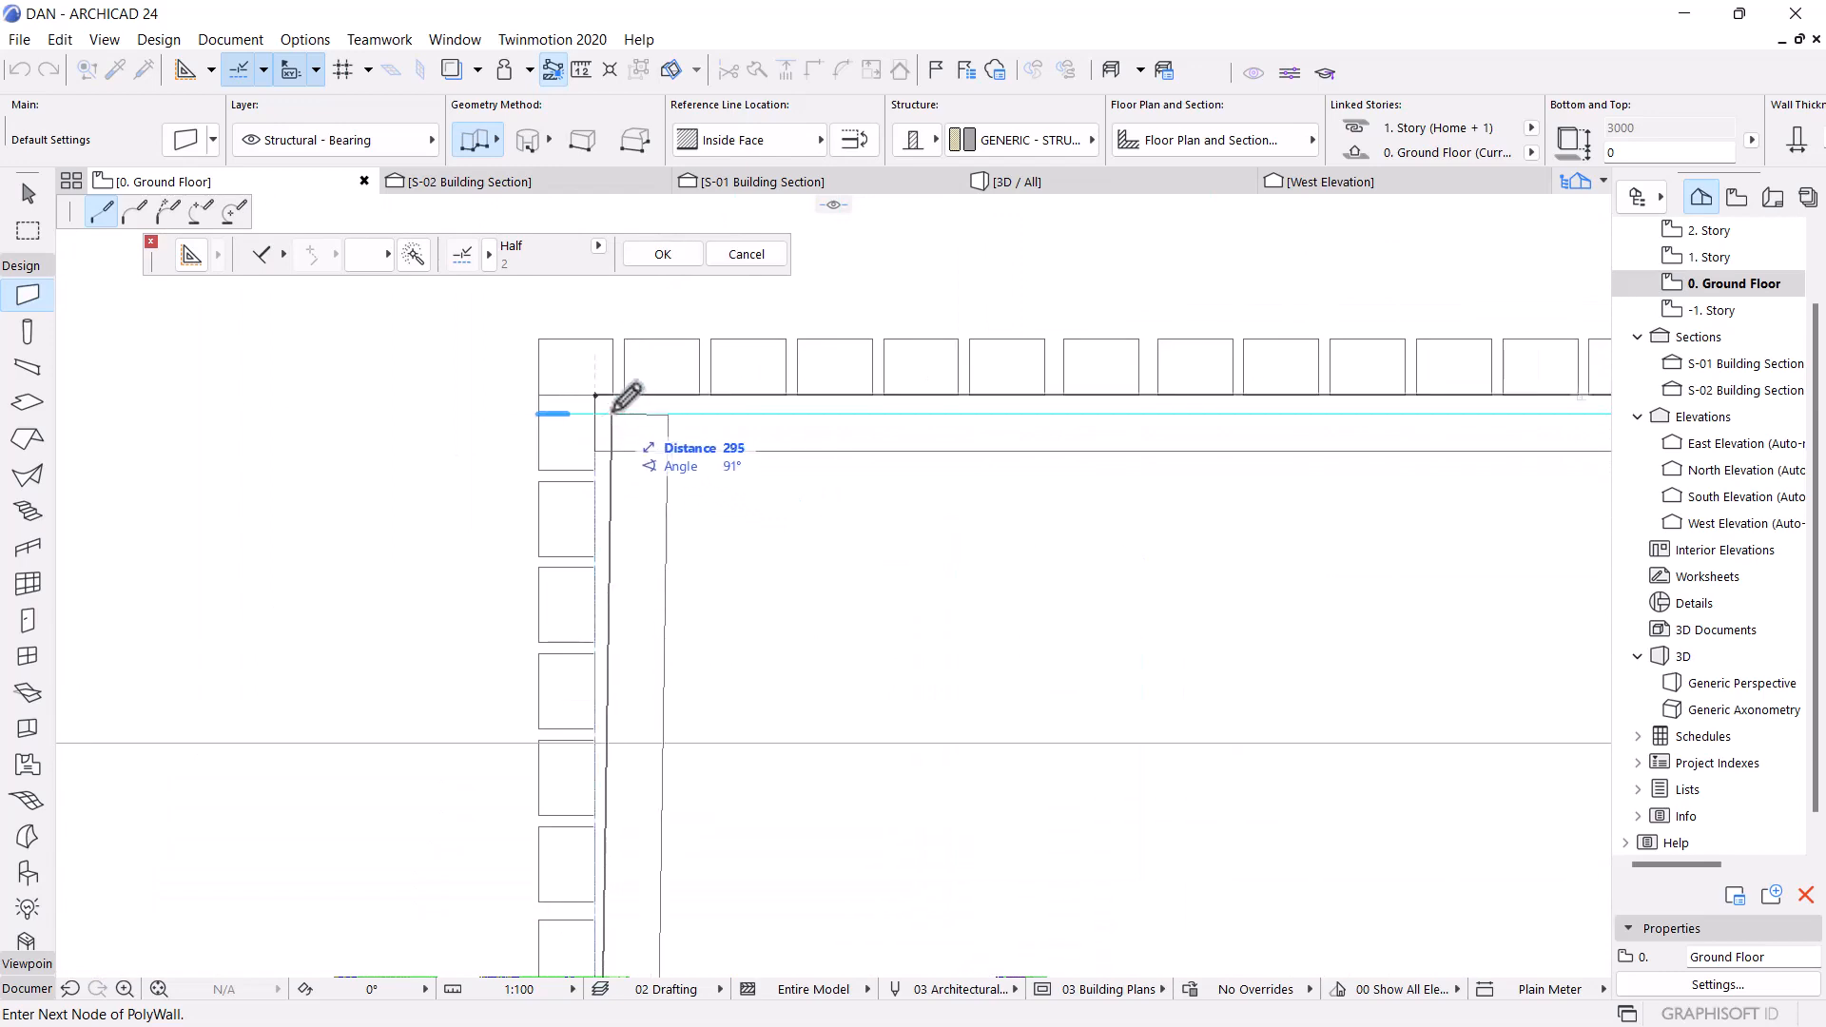
click(597, 395)
scroll(597, 396, down, 10)
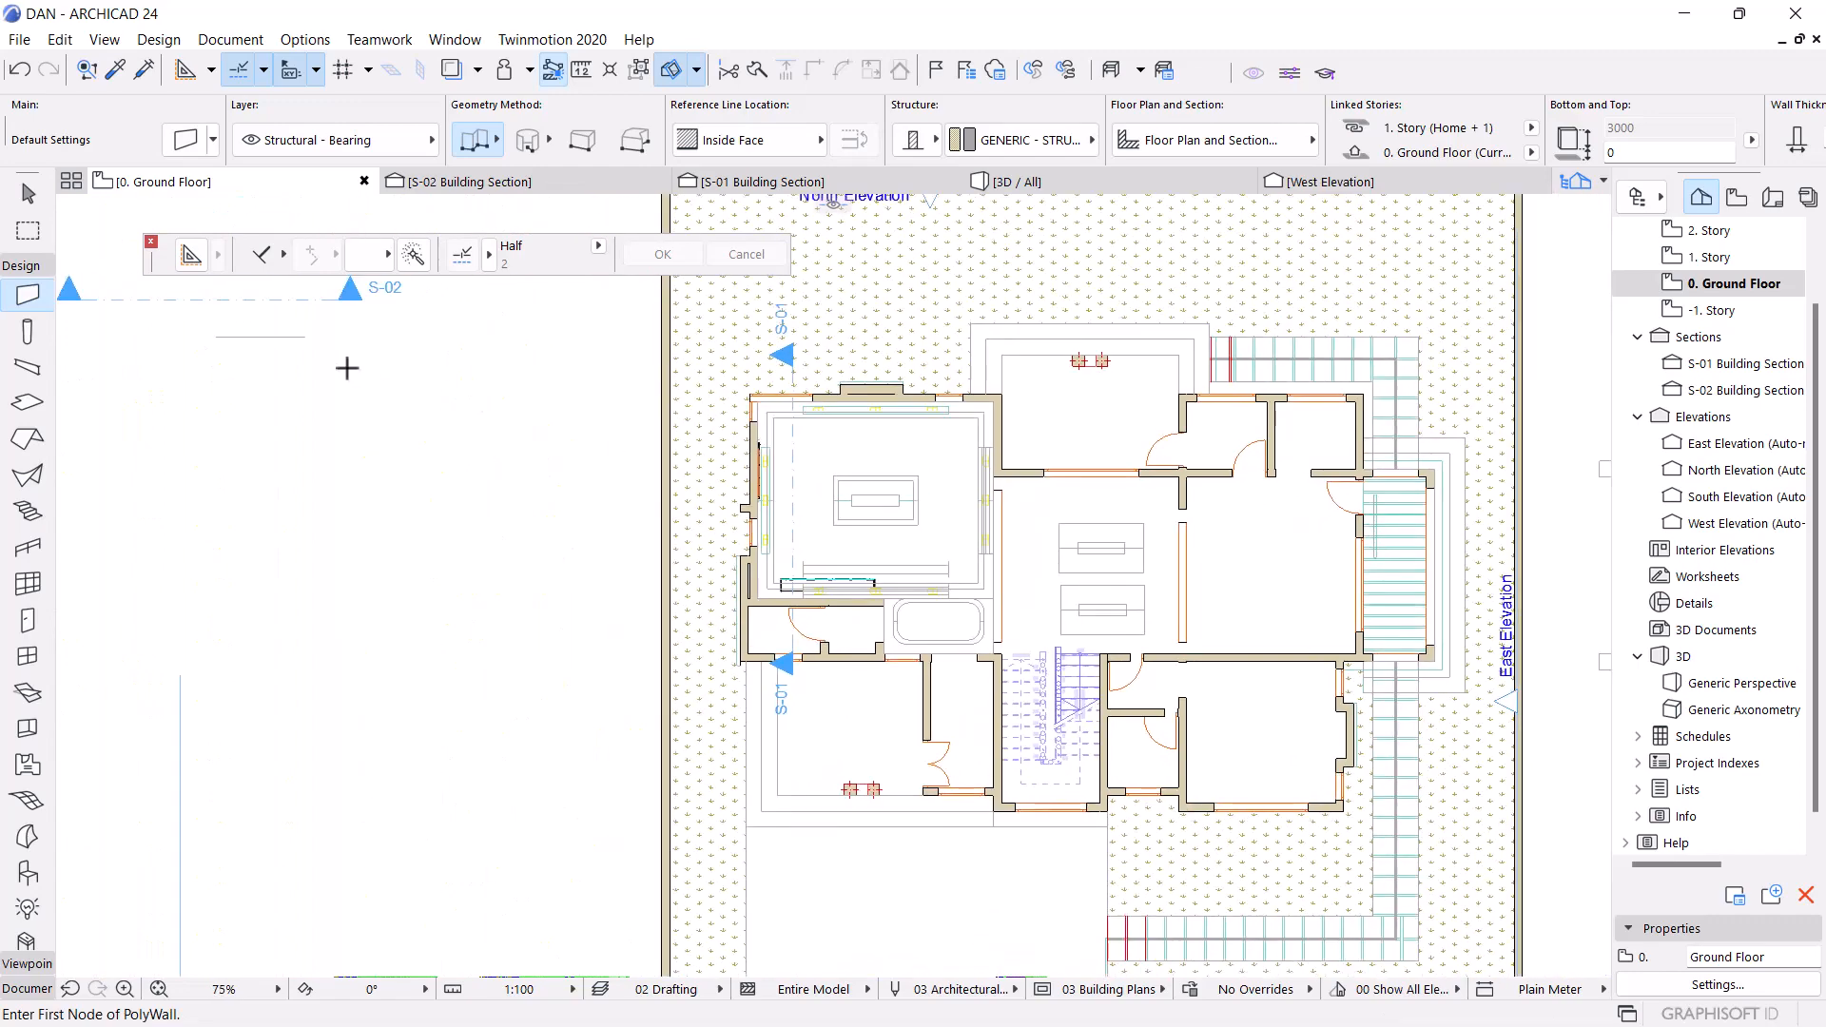
key(Escape)
Move the S-02 section line from outside the site into the bar room, just in front of the counter's slatted front
click(289, 297)
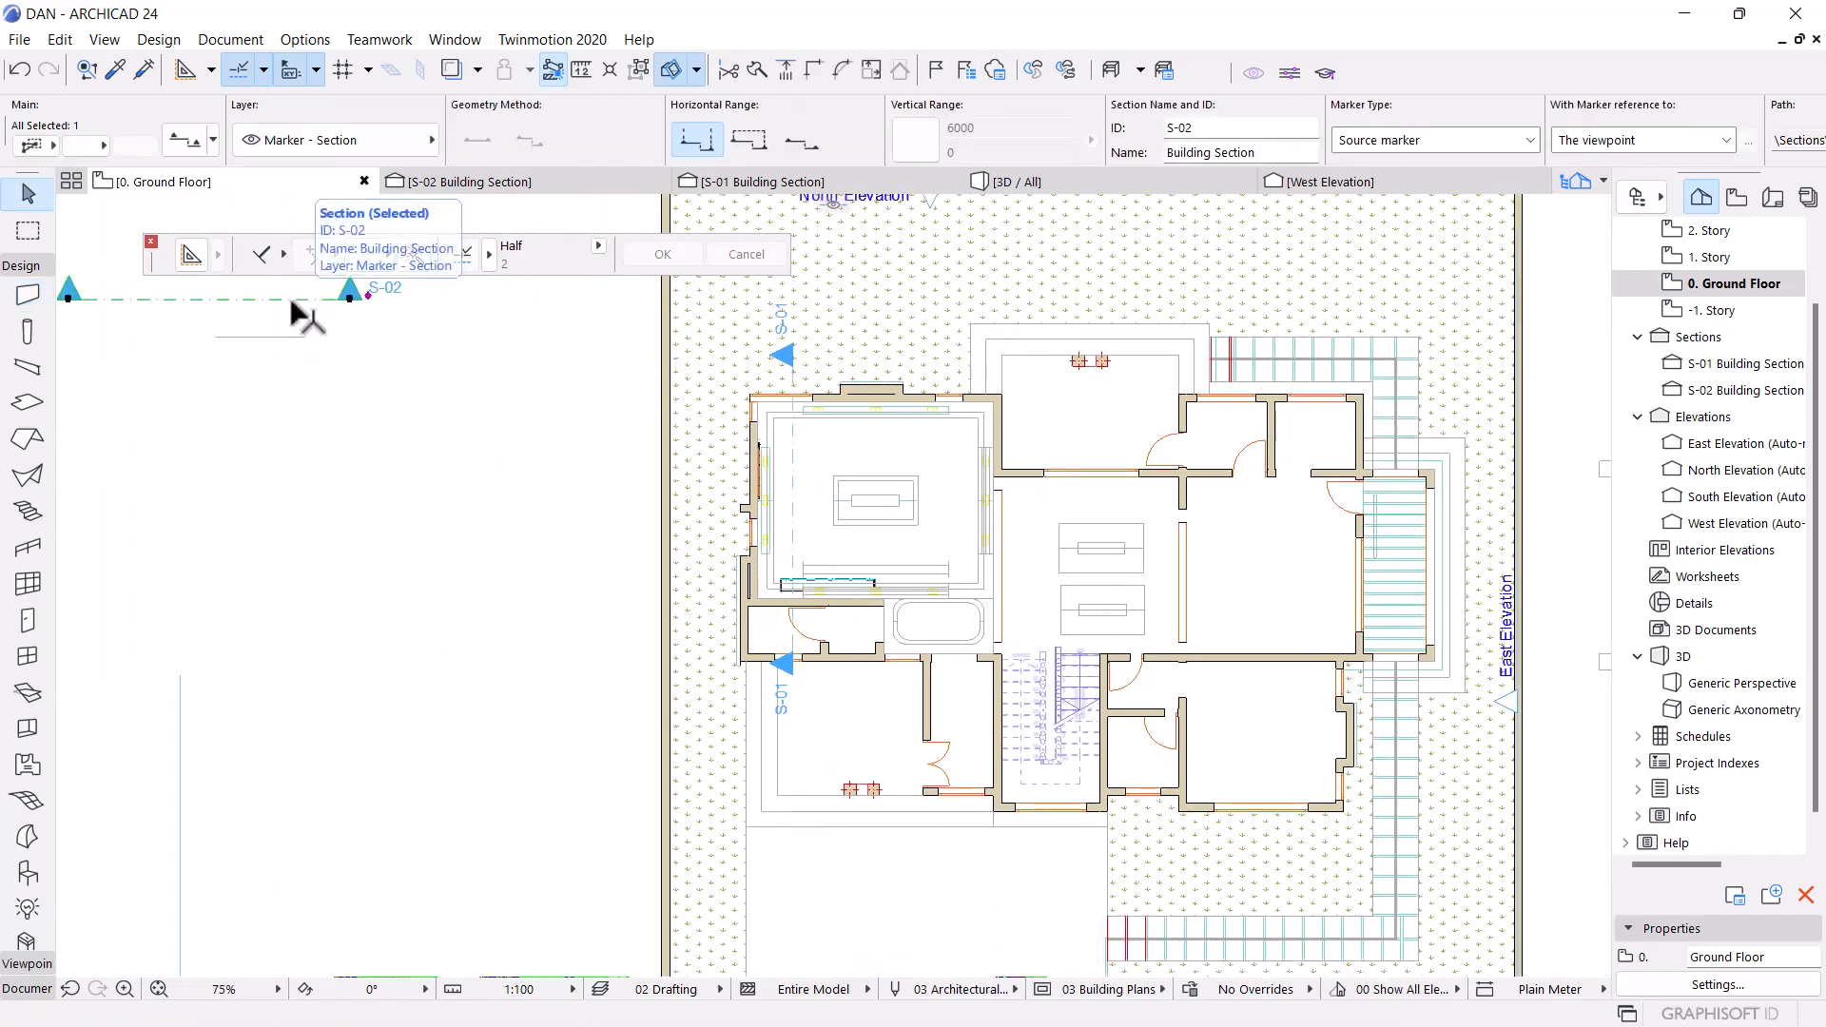
drag(289, 296, 497, 356)
scroll(951, 552, up, 6)
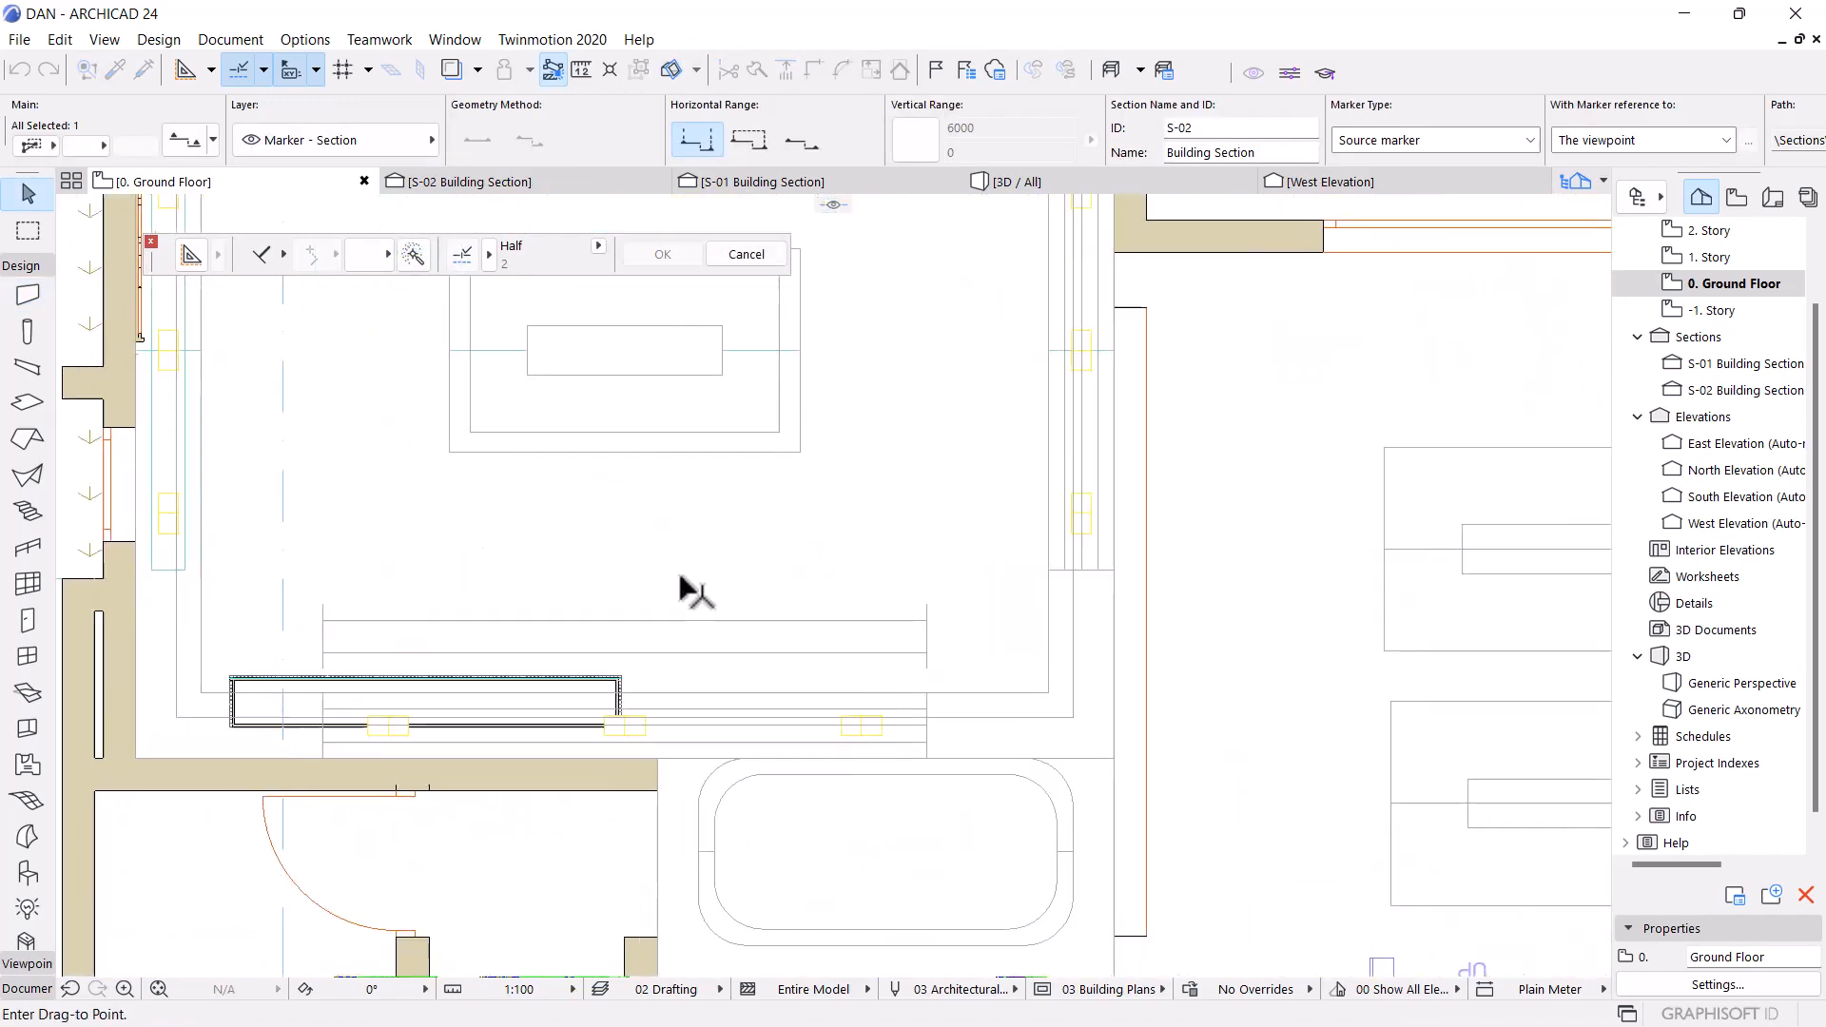
drag(460, 563, 536, 595)
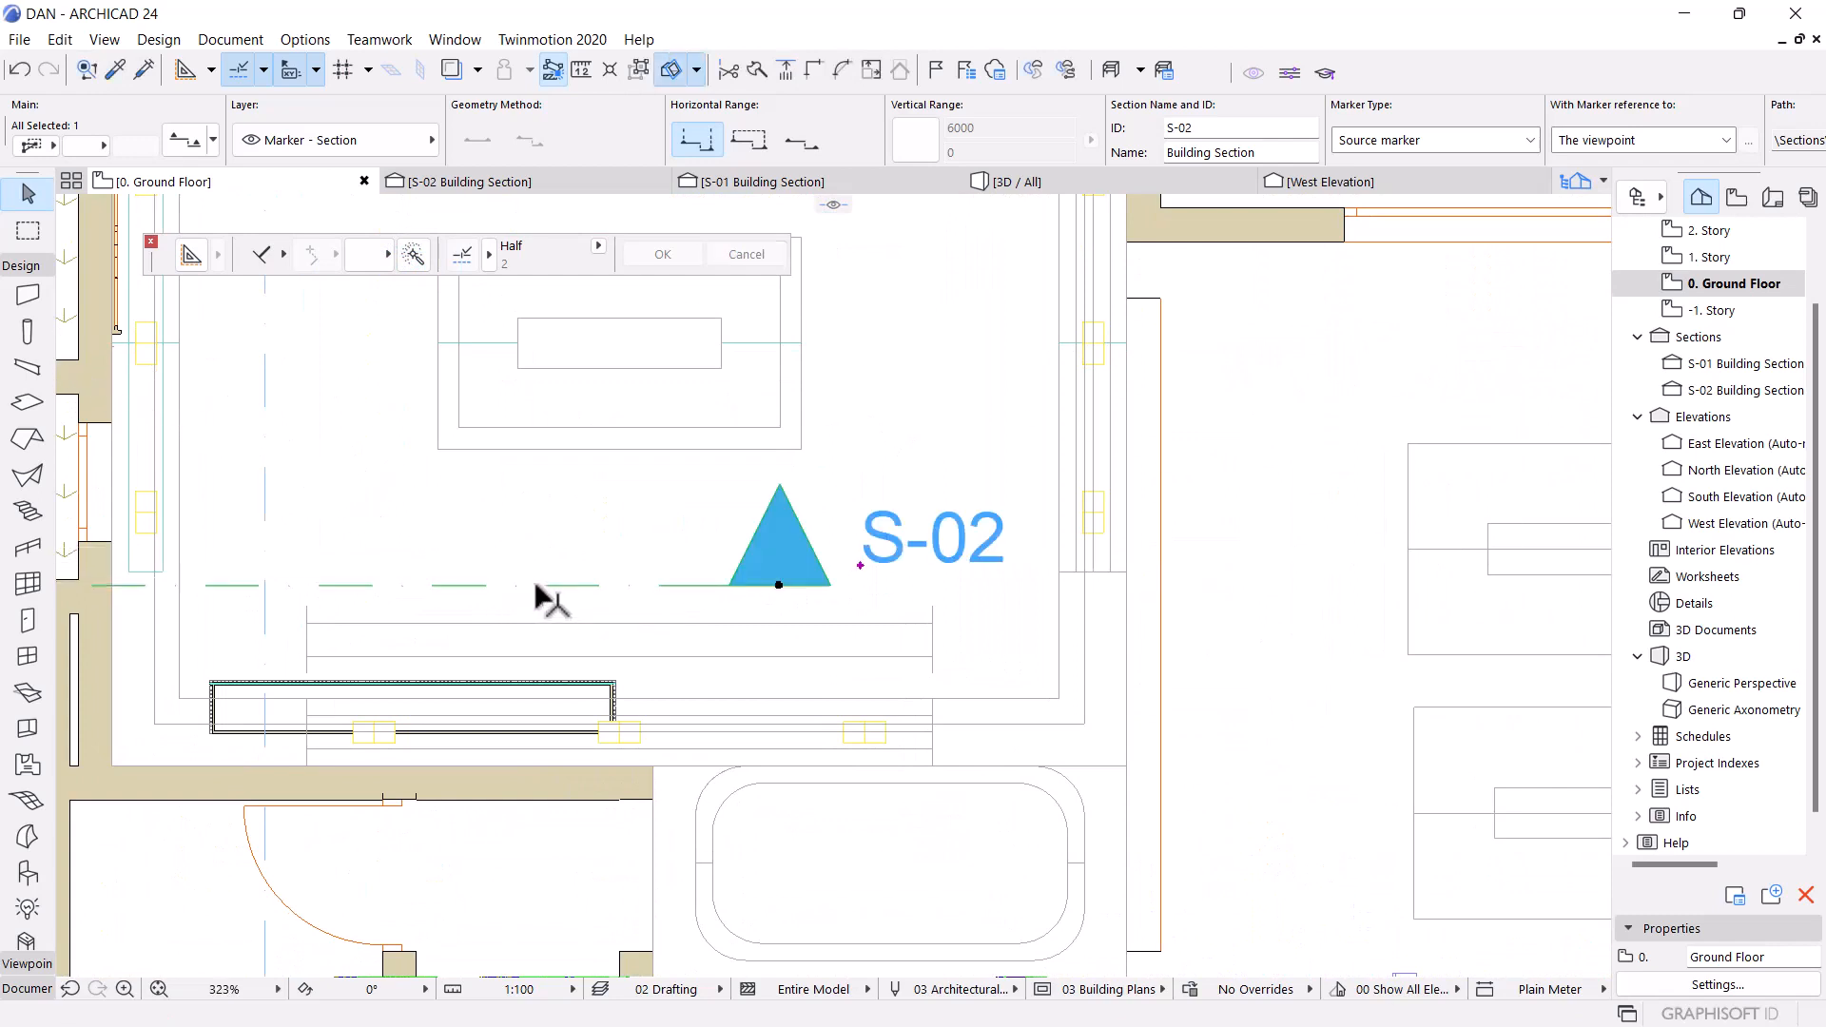
Rotate the S-02 section line by a half turn about a point on it so it looks towards the bar counter
key(ctrl+e)
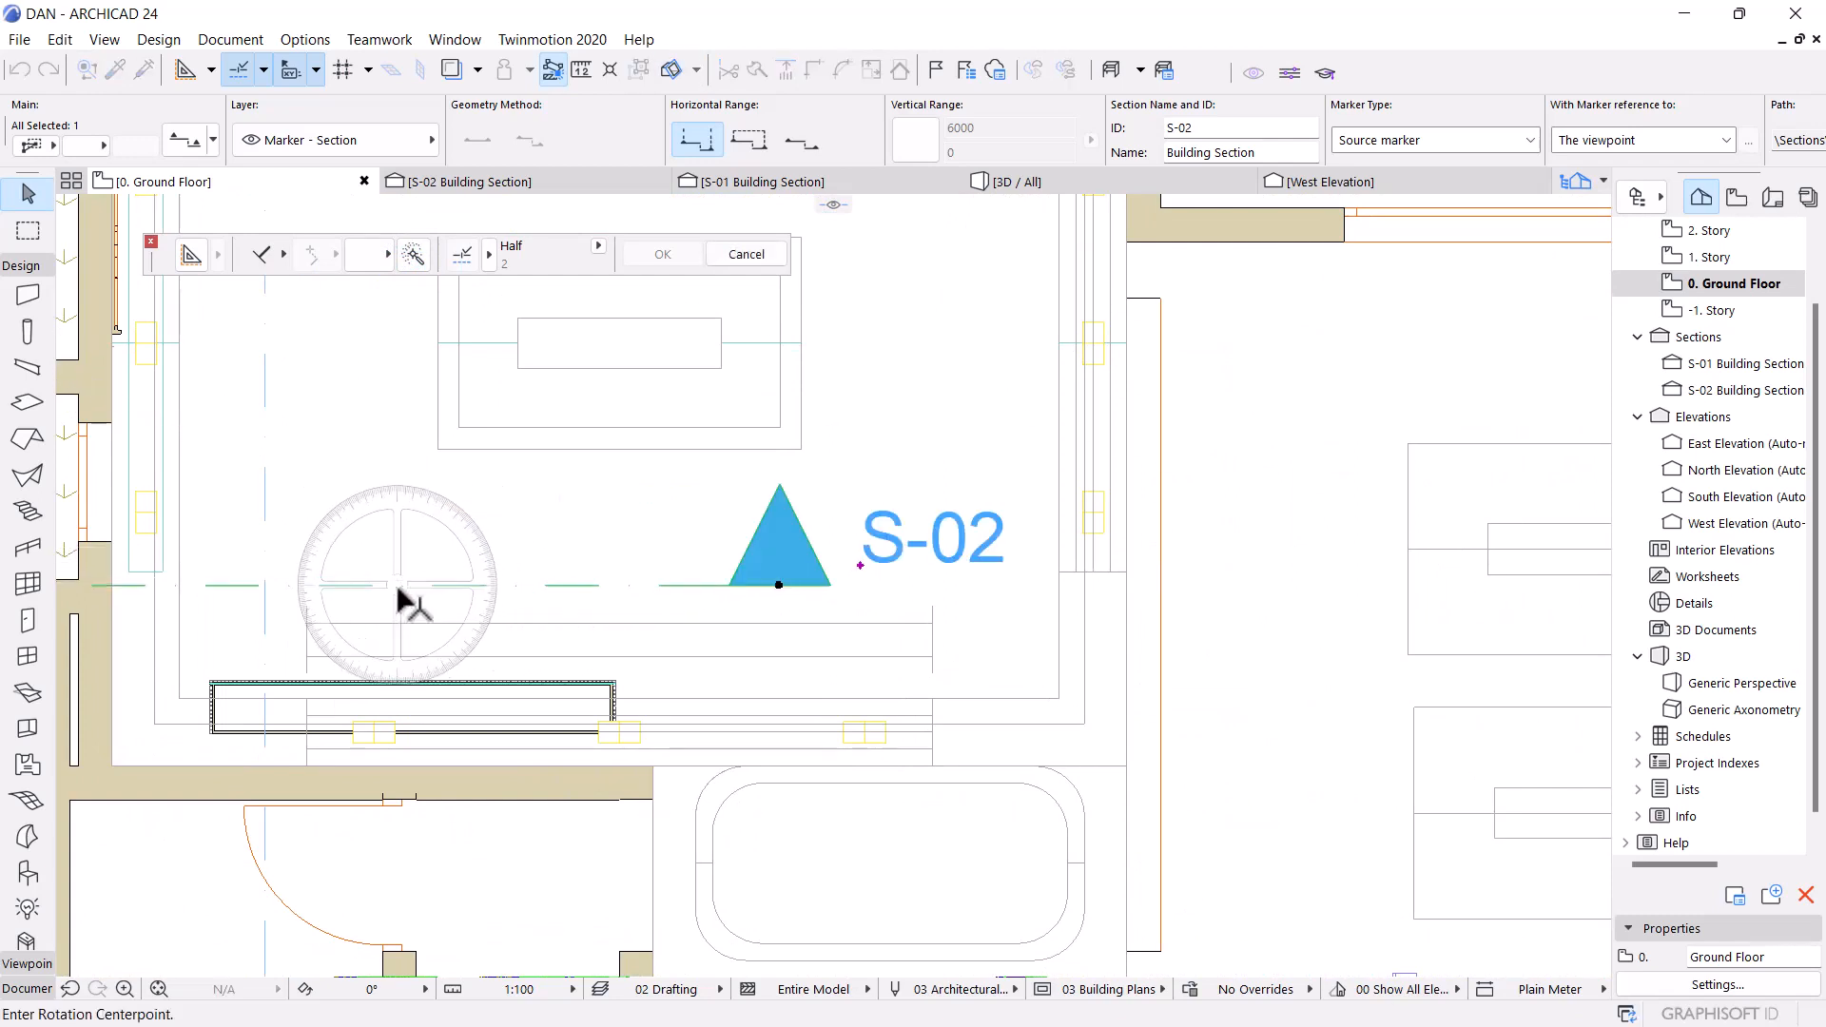
click(397, 586)
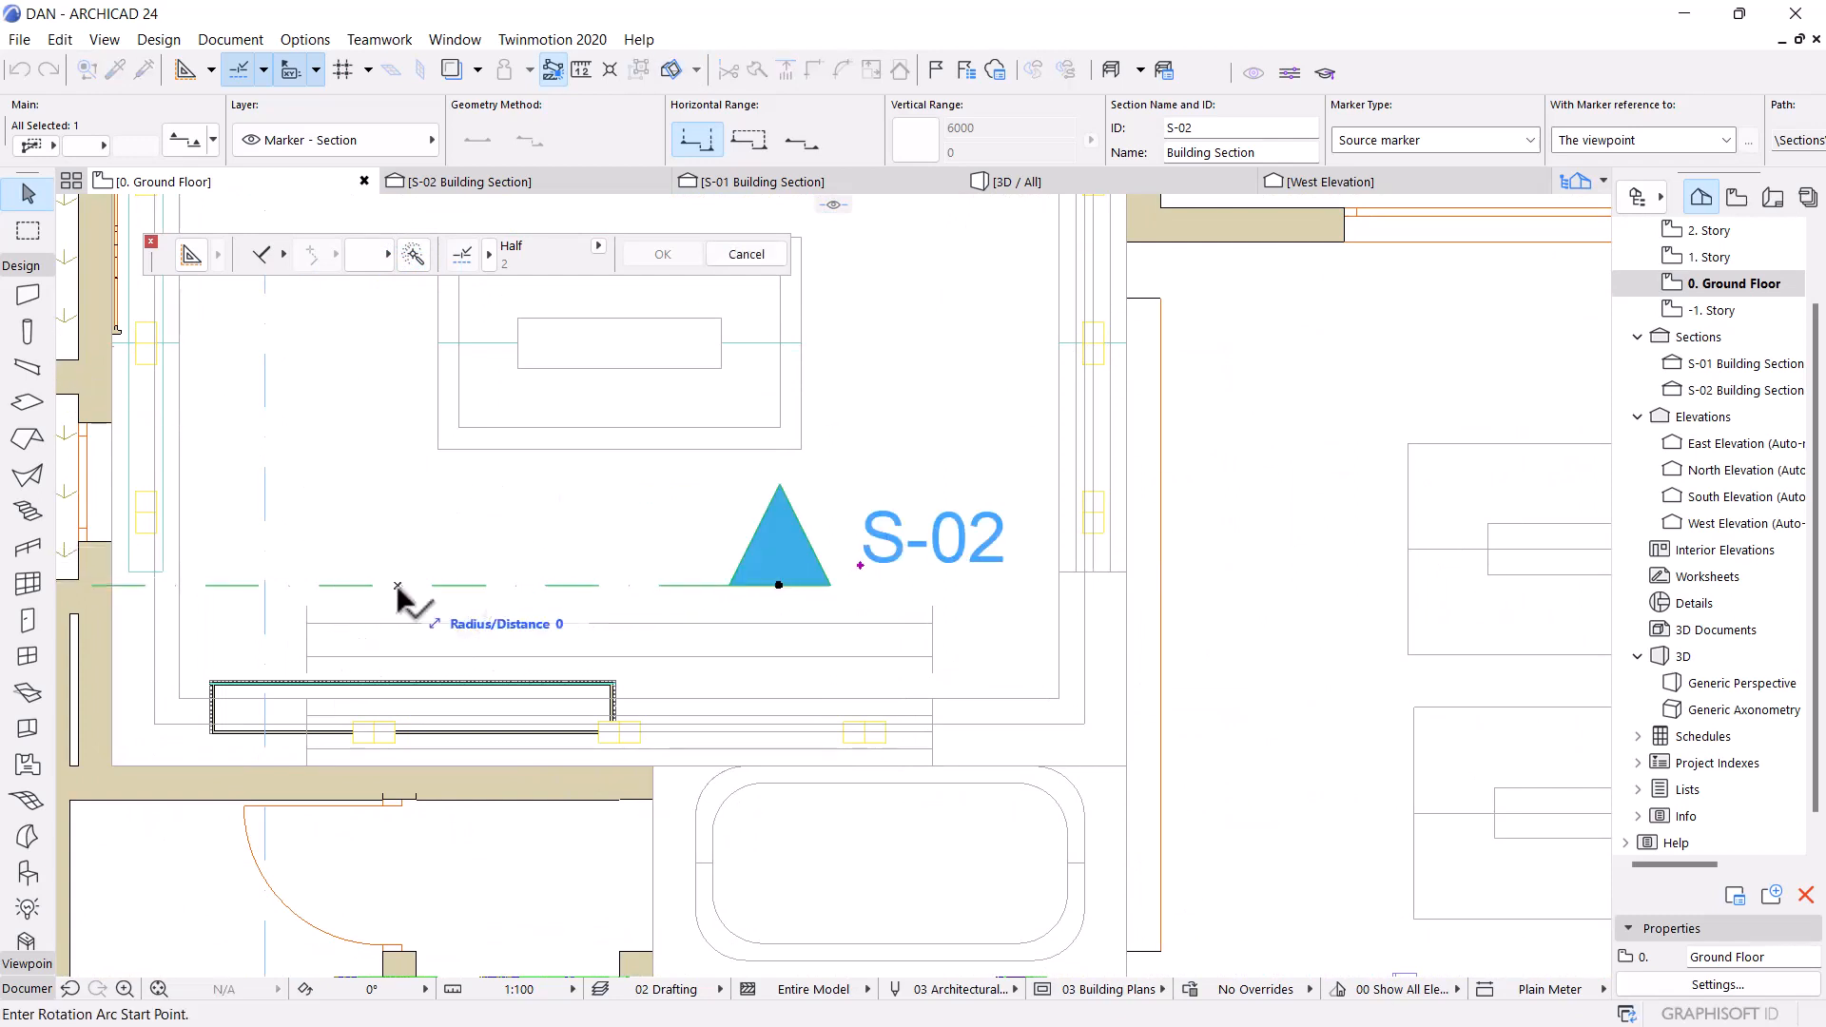
click(532, 586)
click(298, 585)
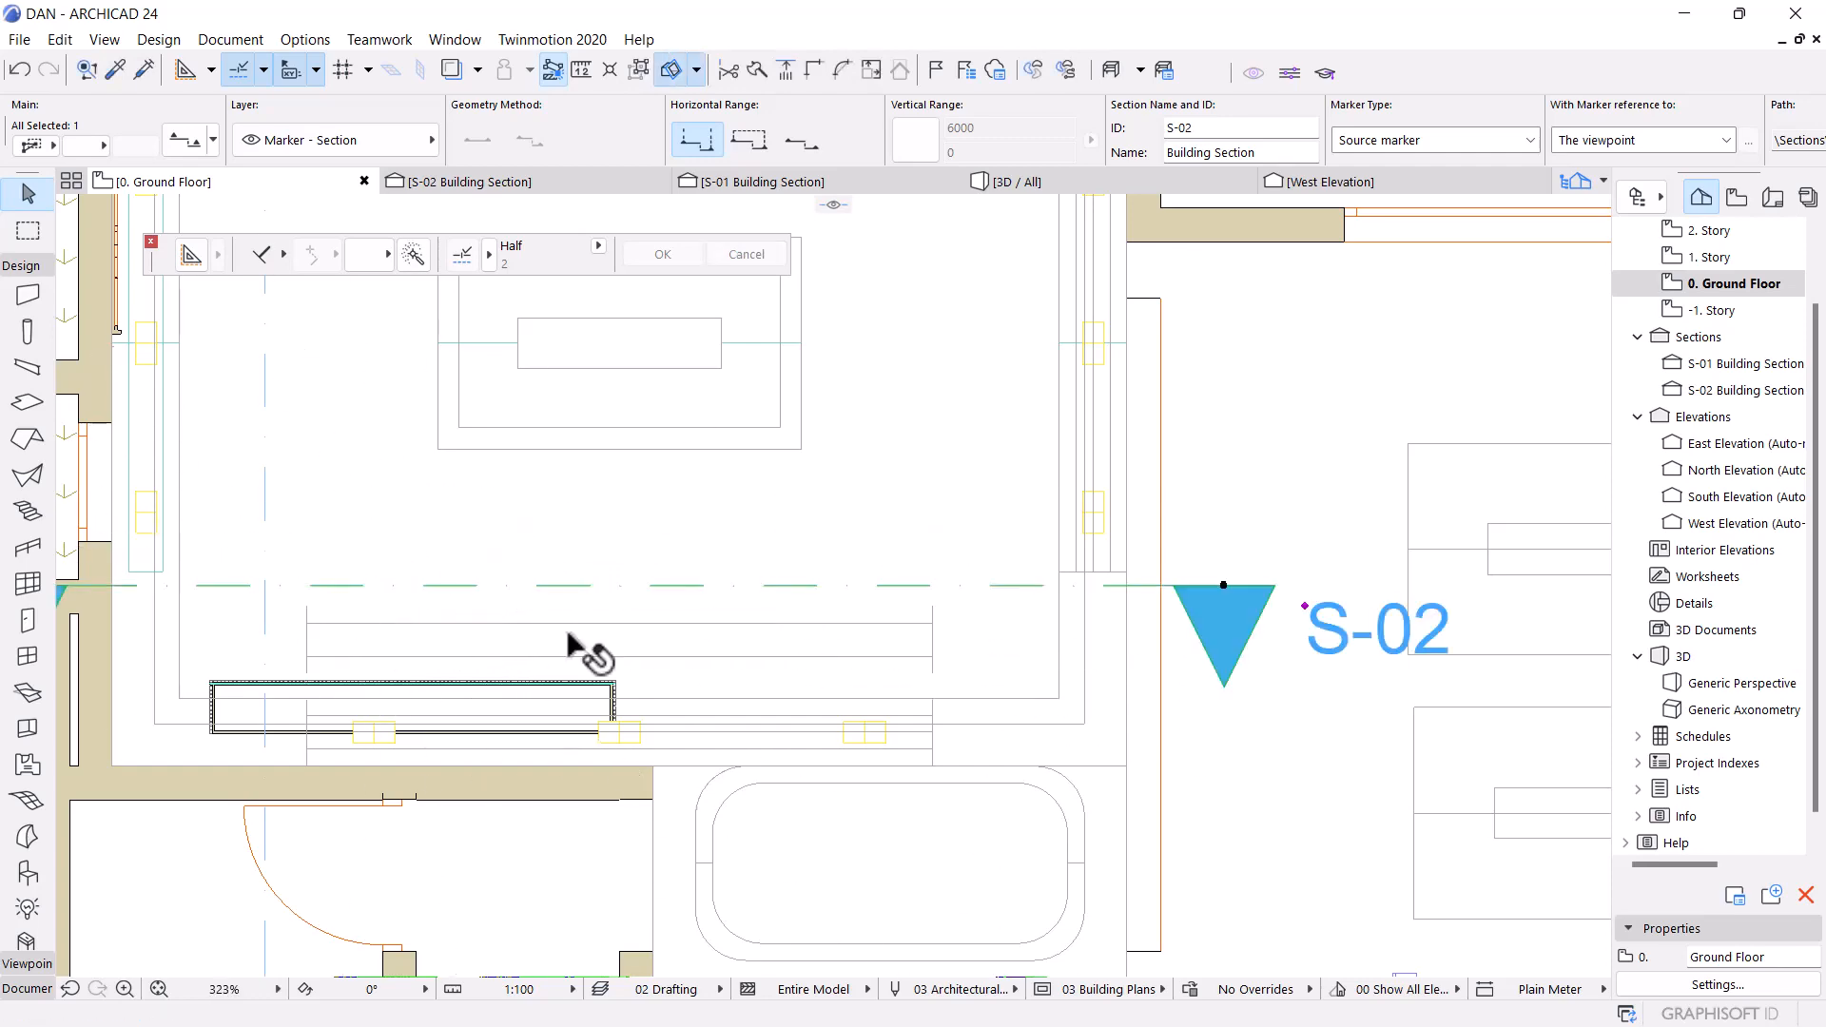
Open the S-02 Building Section and select the new backing wall behind the zigzag slats
scroll(782, 561, down, 3)
scroll(782, 562, down, 2)
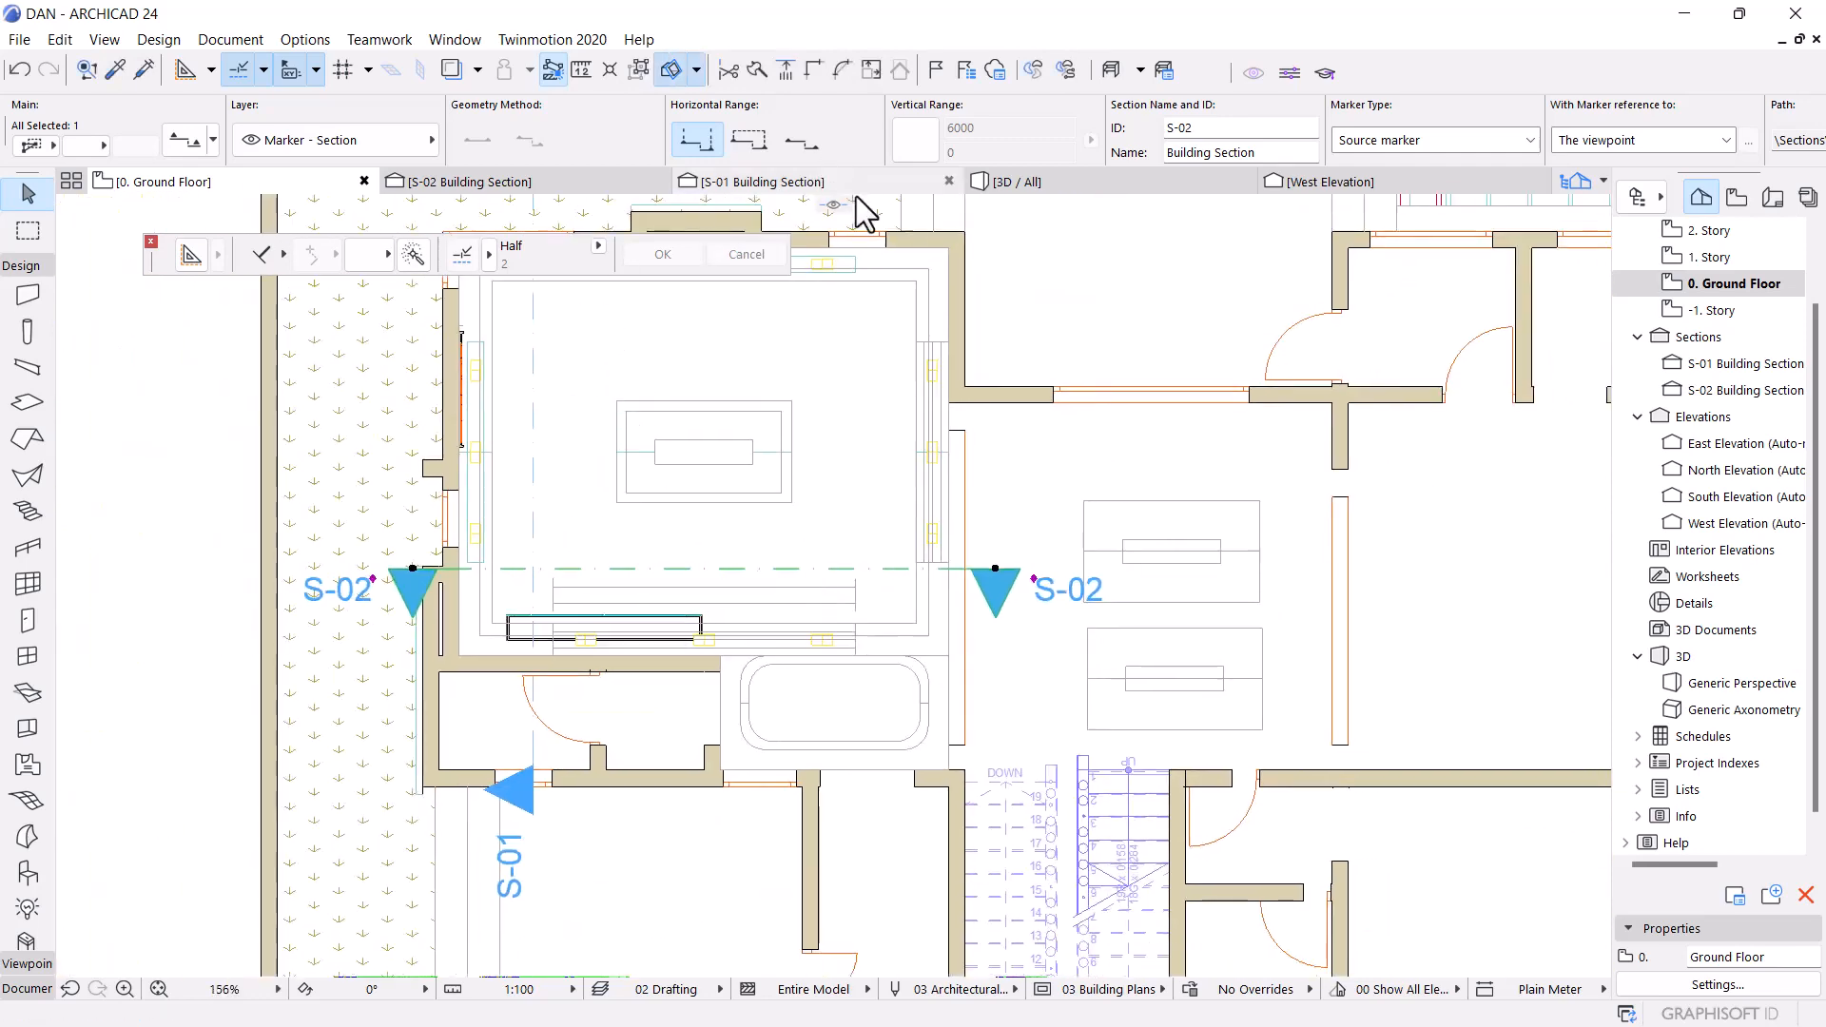
click(456, 180)
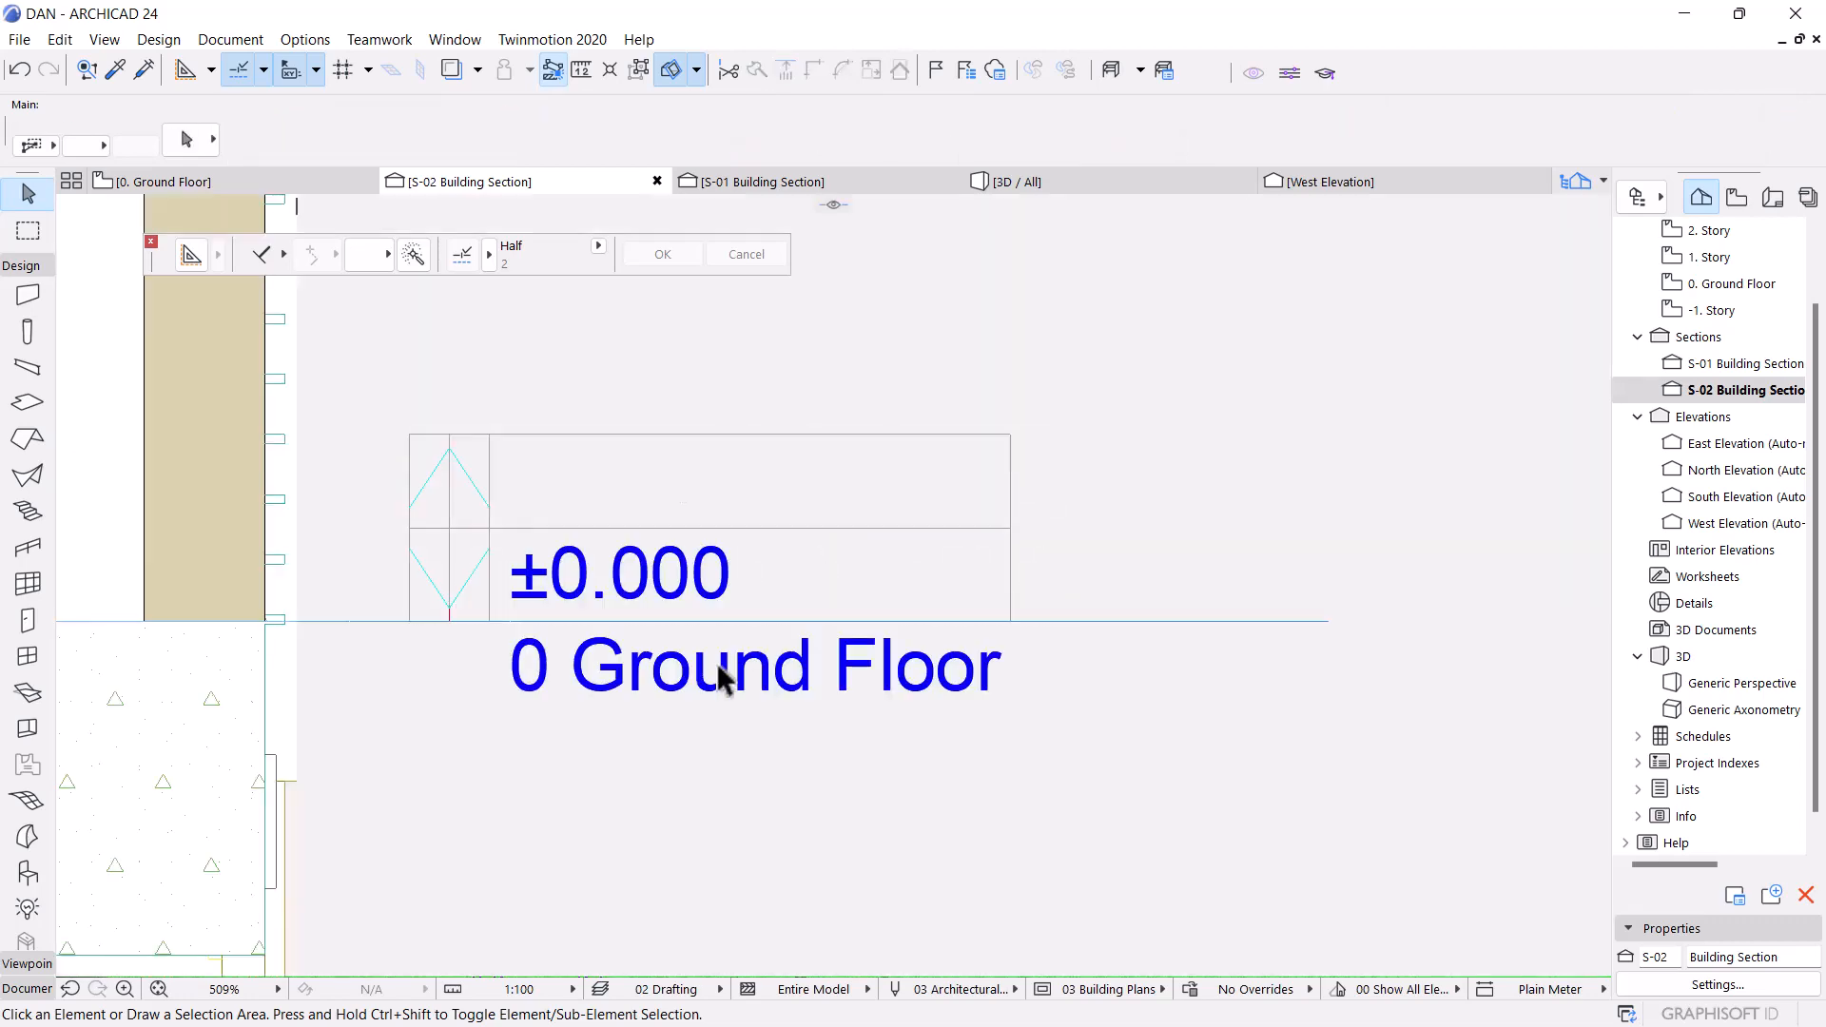
scroll(721, 674, down, 10)
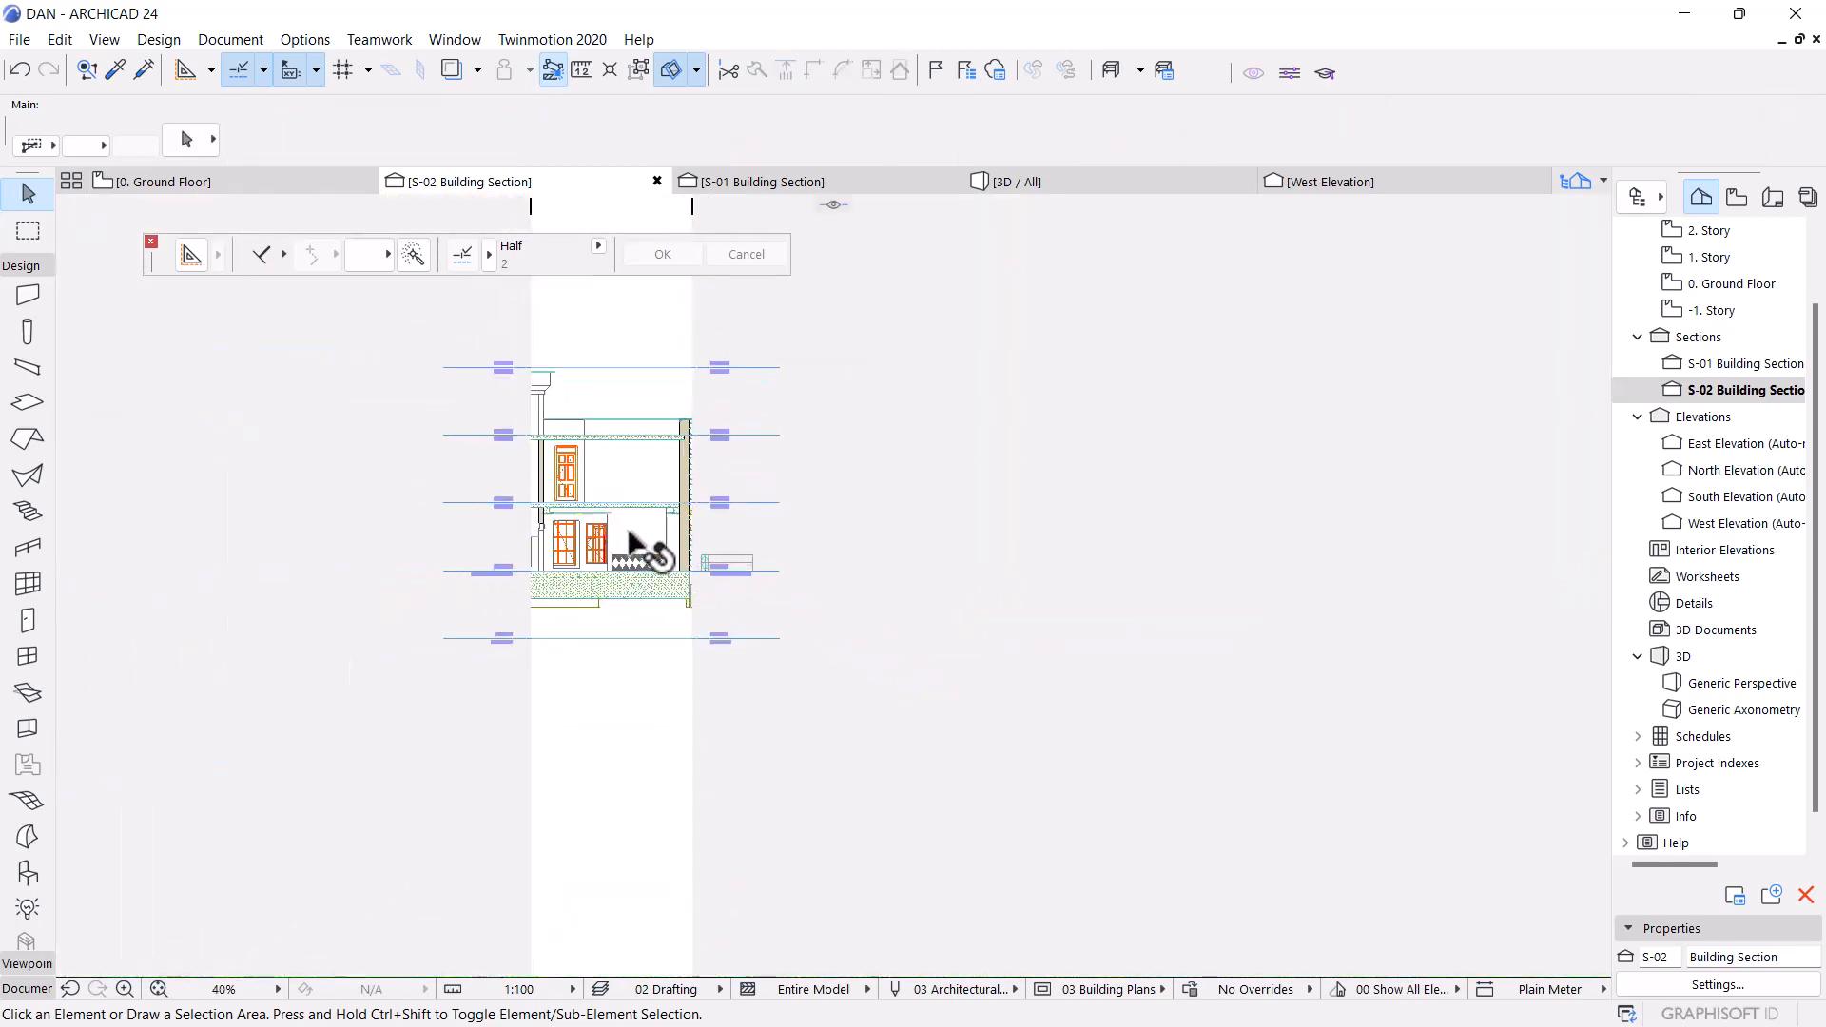
scroll(652, 570, up, 6)
click(677, 694)
scroll(666, 571, down, 3)
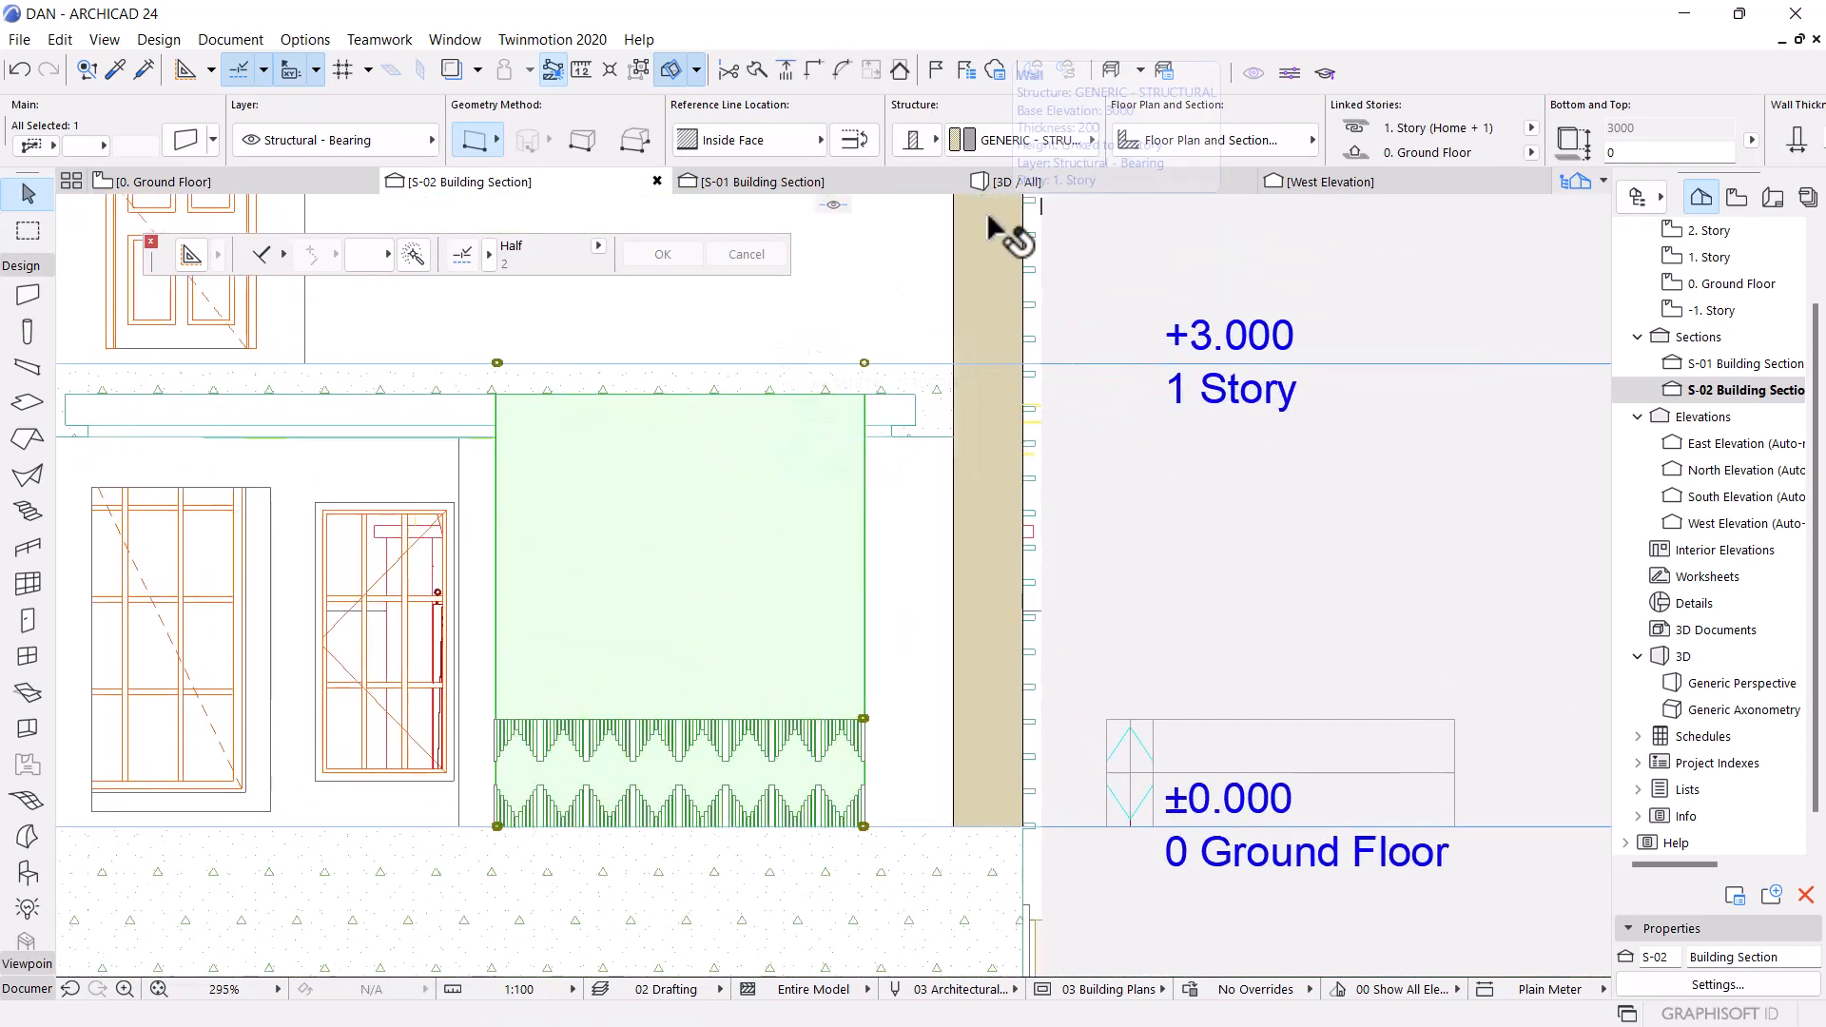
Select the counter's backing walls in the 3D view and open the Surfaces attribute settings
click(1016, 181)
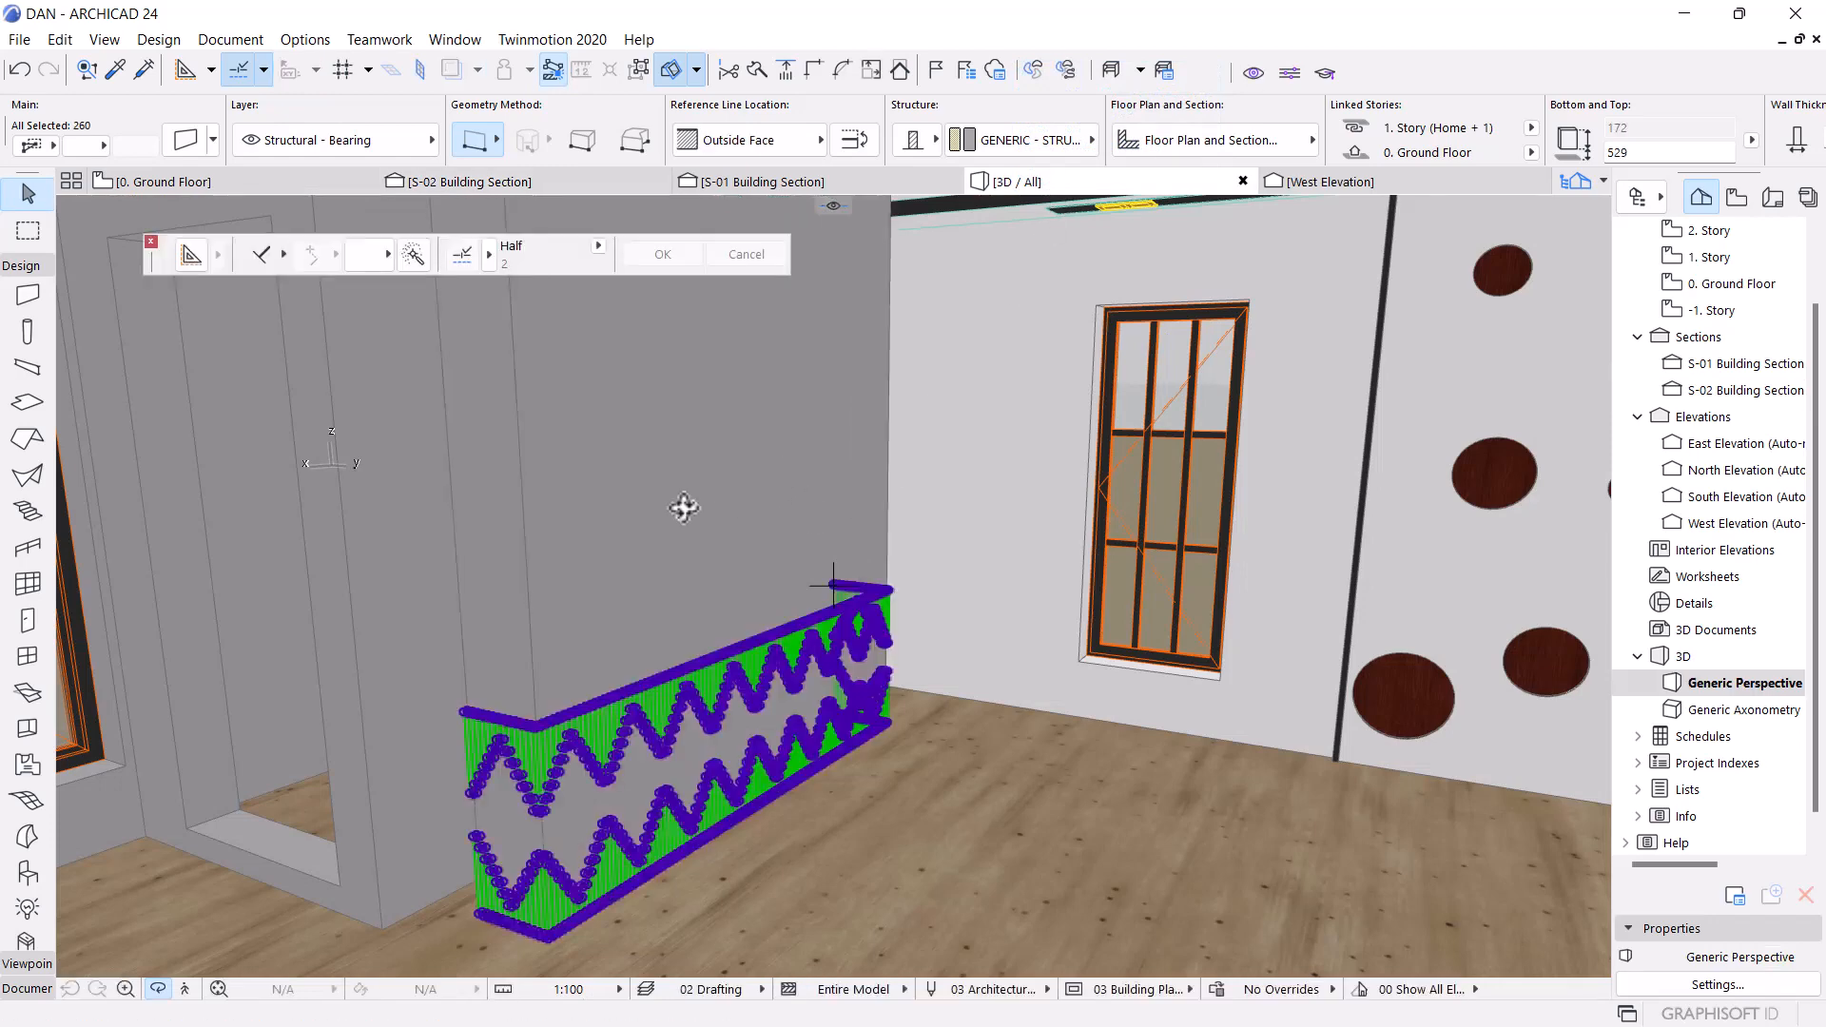
click(575, 455)
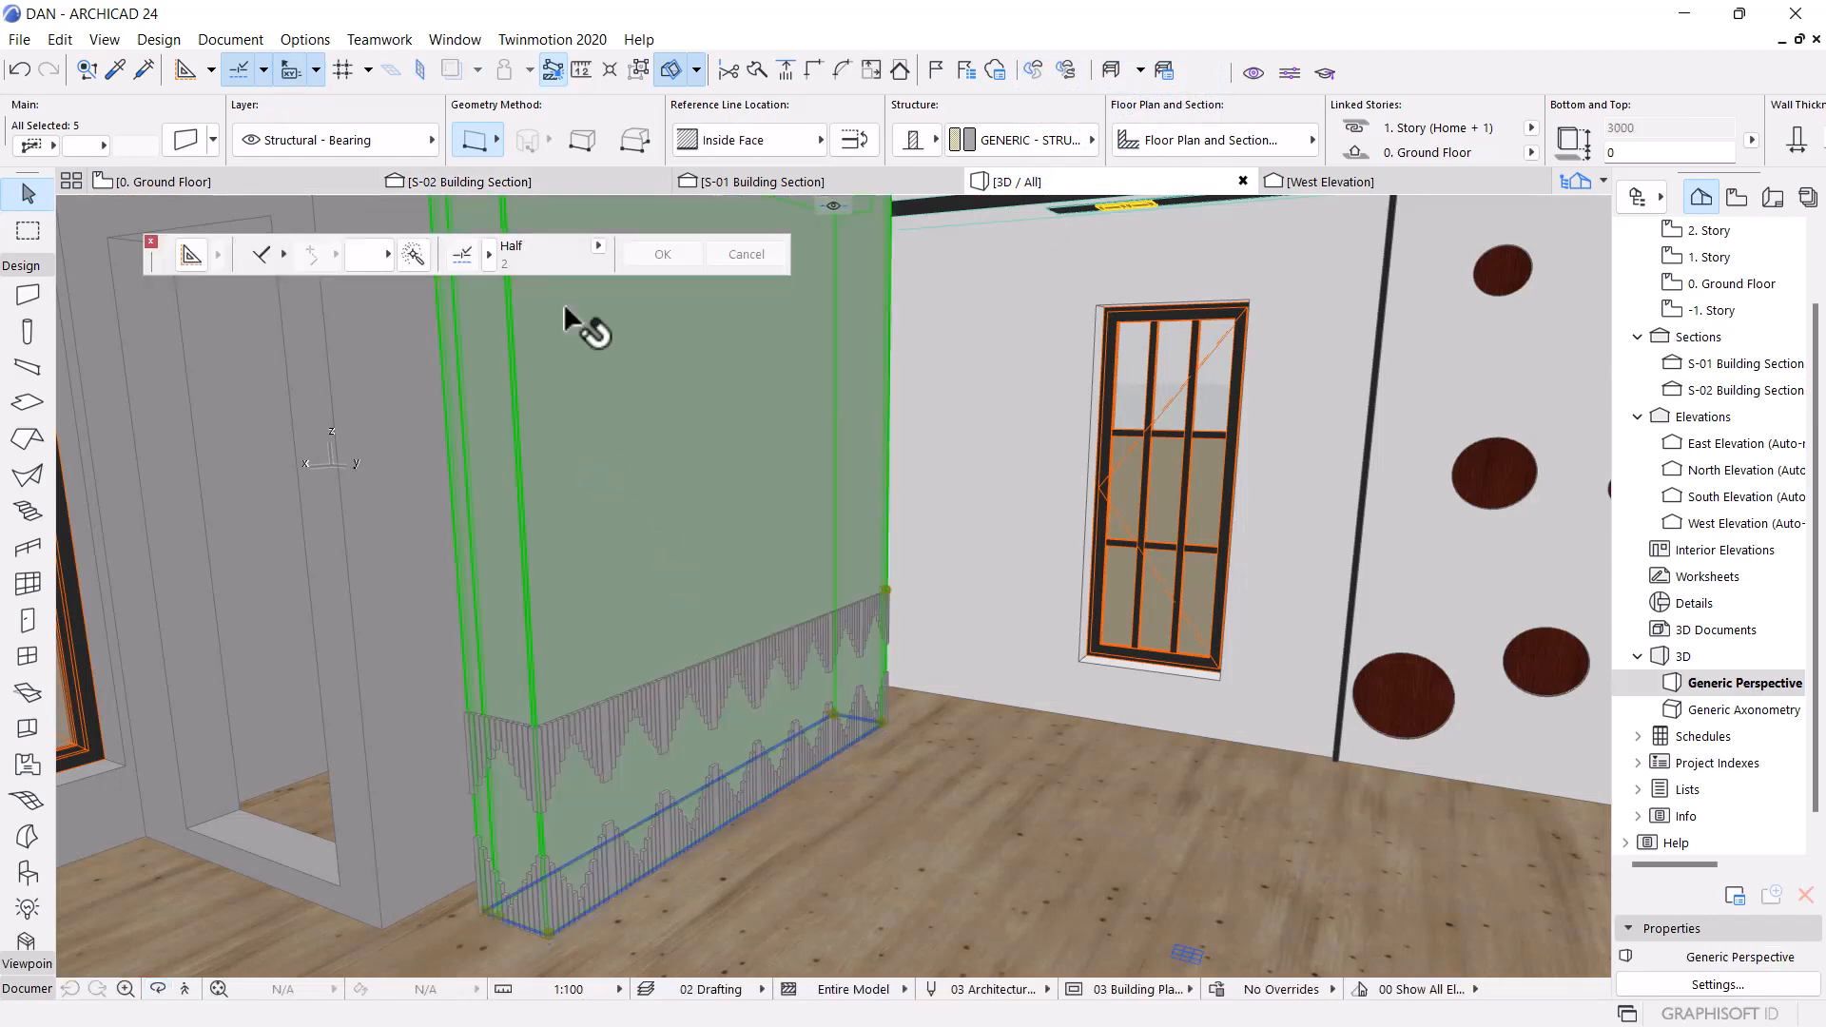
click(314, 43)
mouse_move(437, 67)
click(587, 191)
Duplicate the Paint - Anthracite DA-10 surface as a new surface named Paint - Anthracite DA-11
click(813, 110)
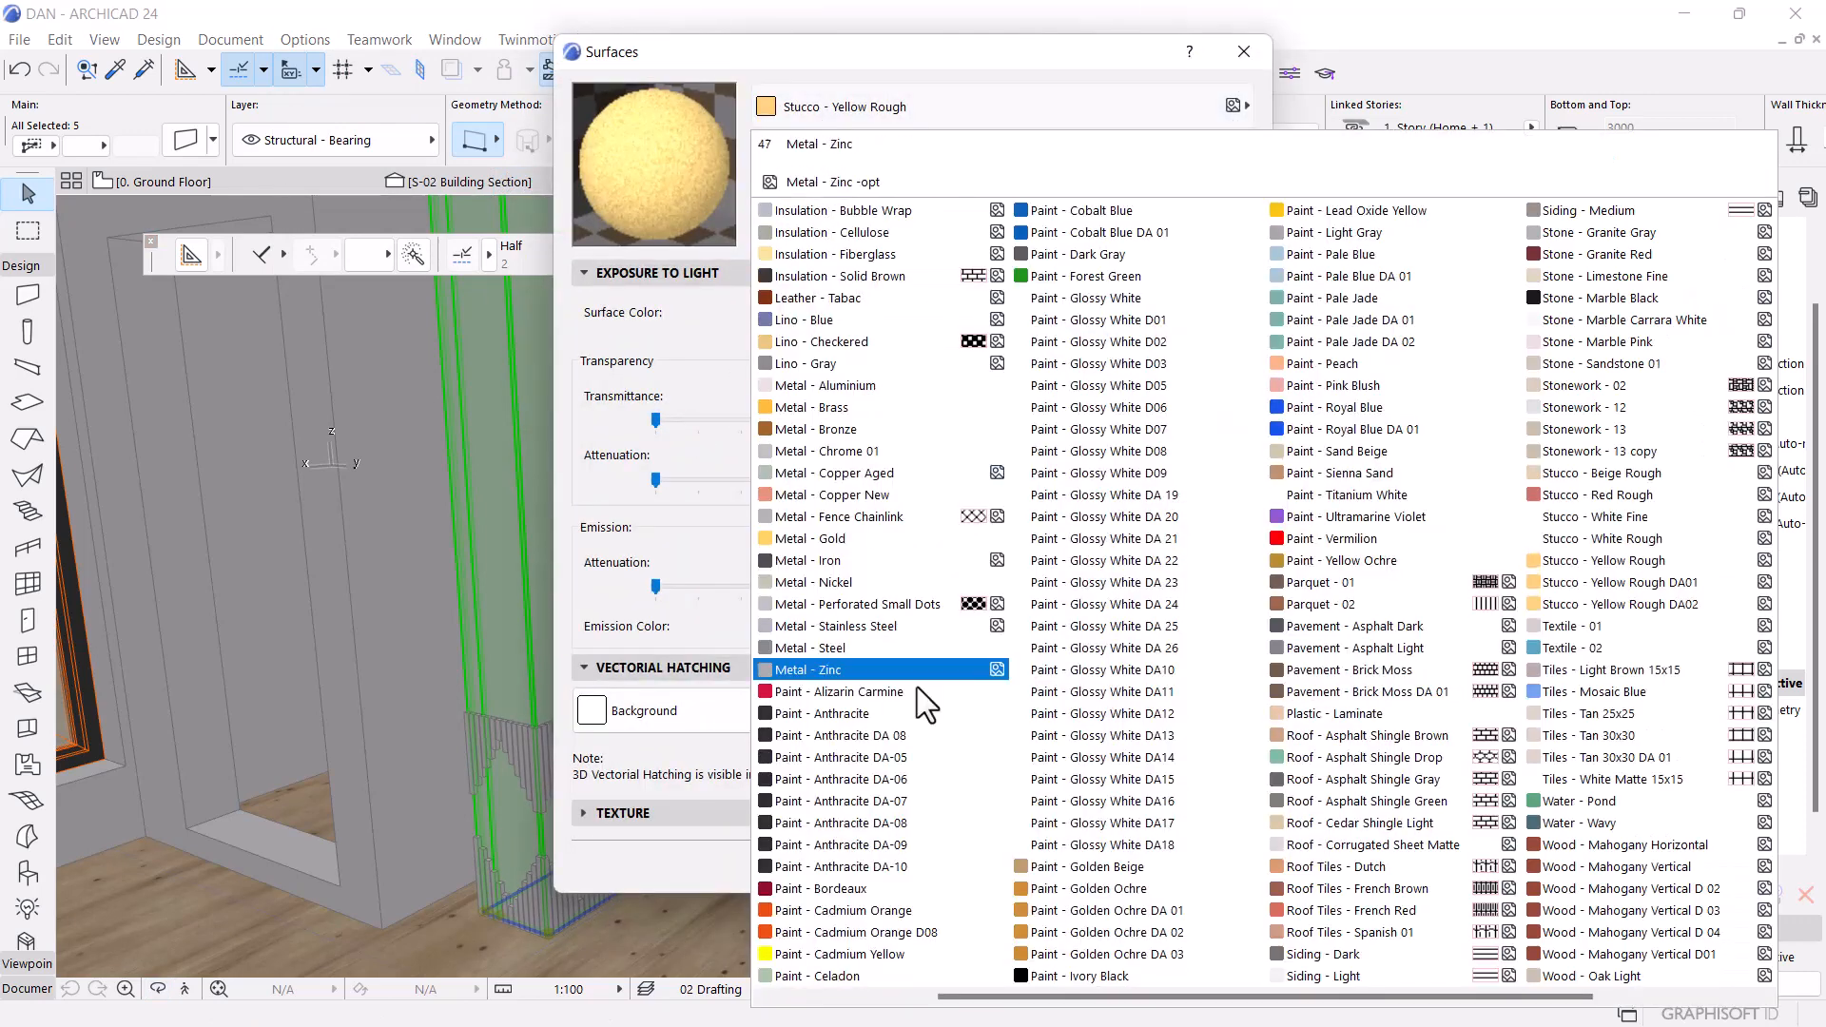
click(927, 866)
click(843, 164)
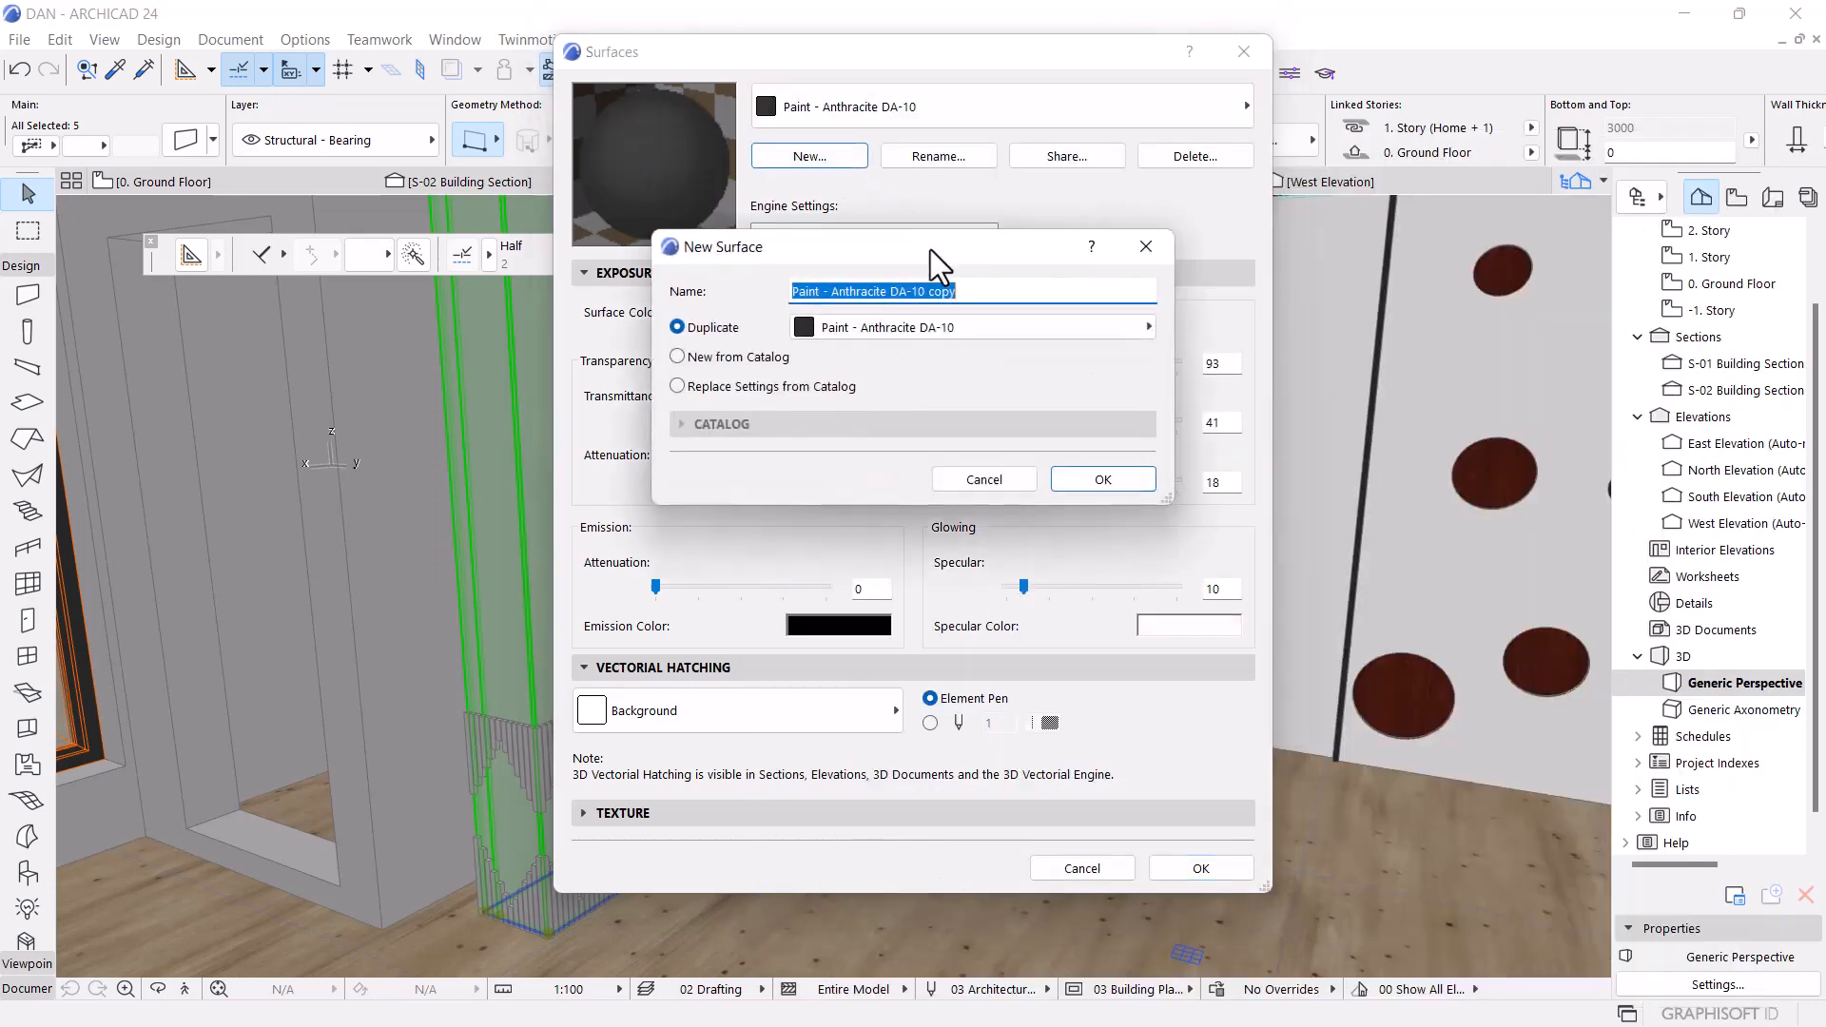
drag(969, 297, 932, 303)
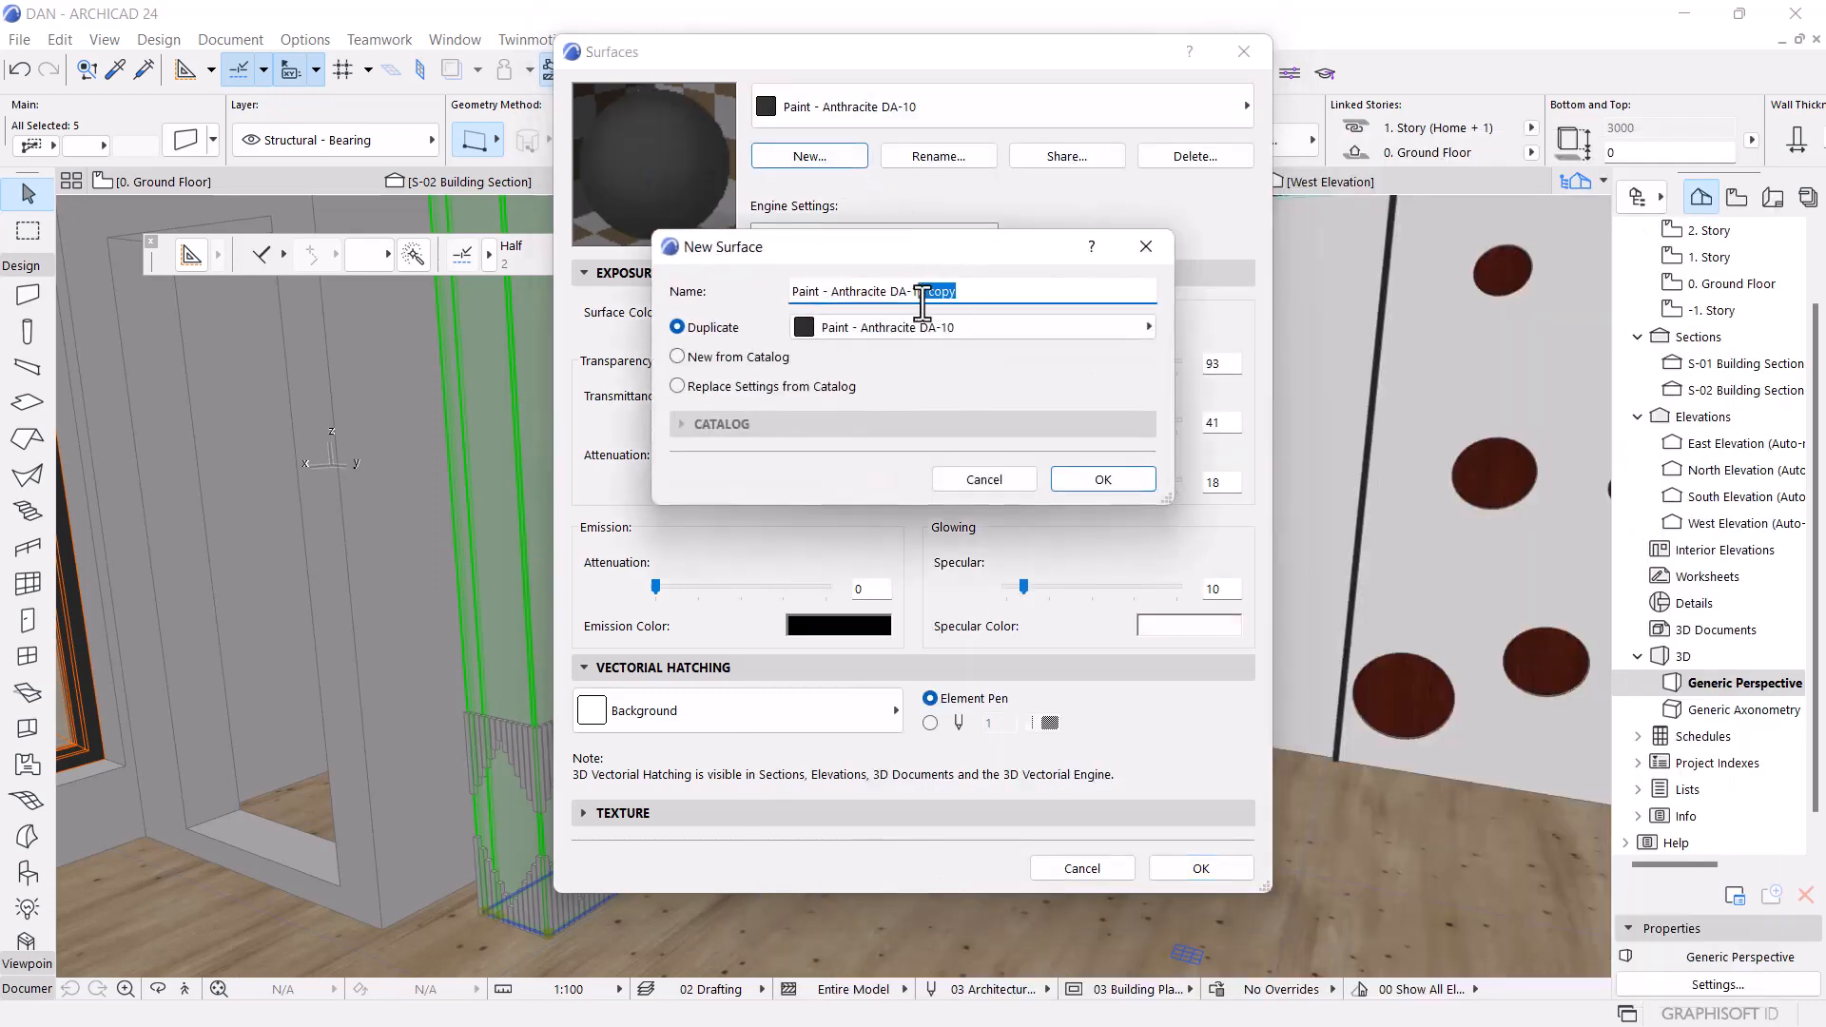
click(1104, 478)
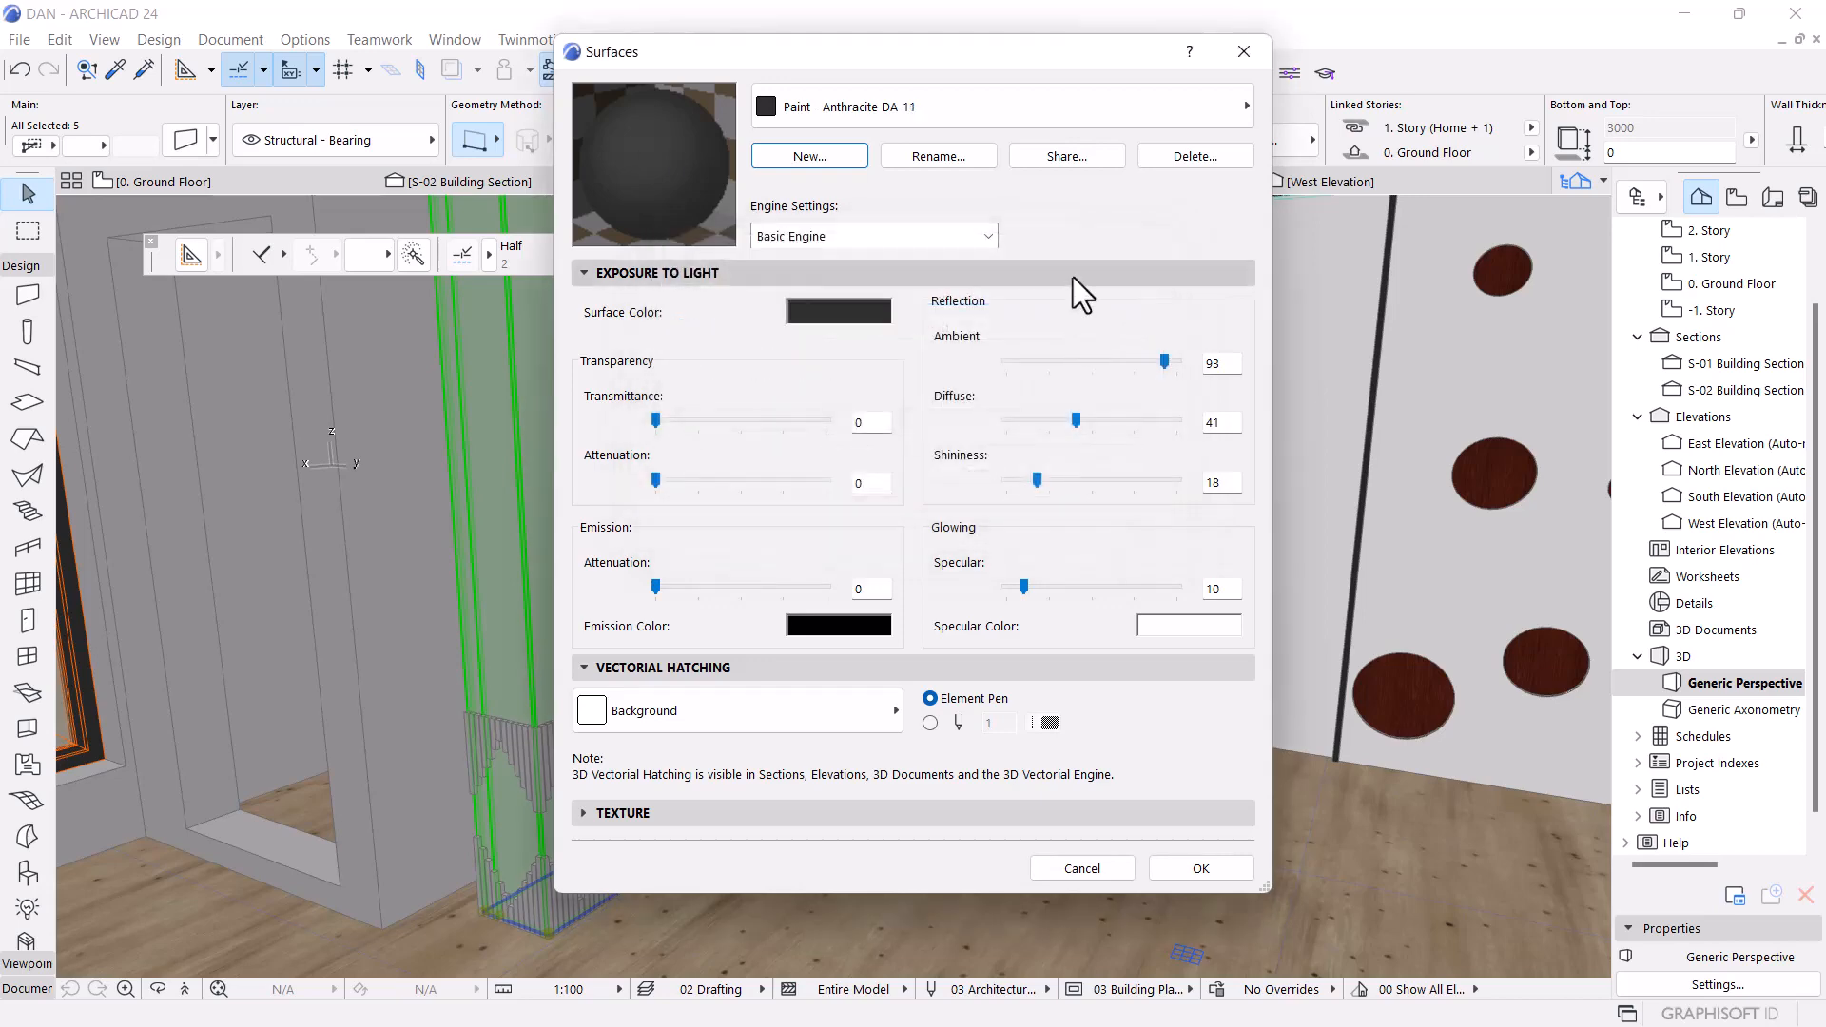
Duplicate the Wood - Mahogany Vertical D 04 surface as a new surface and accept the surface settings
click(996, 107)
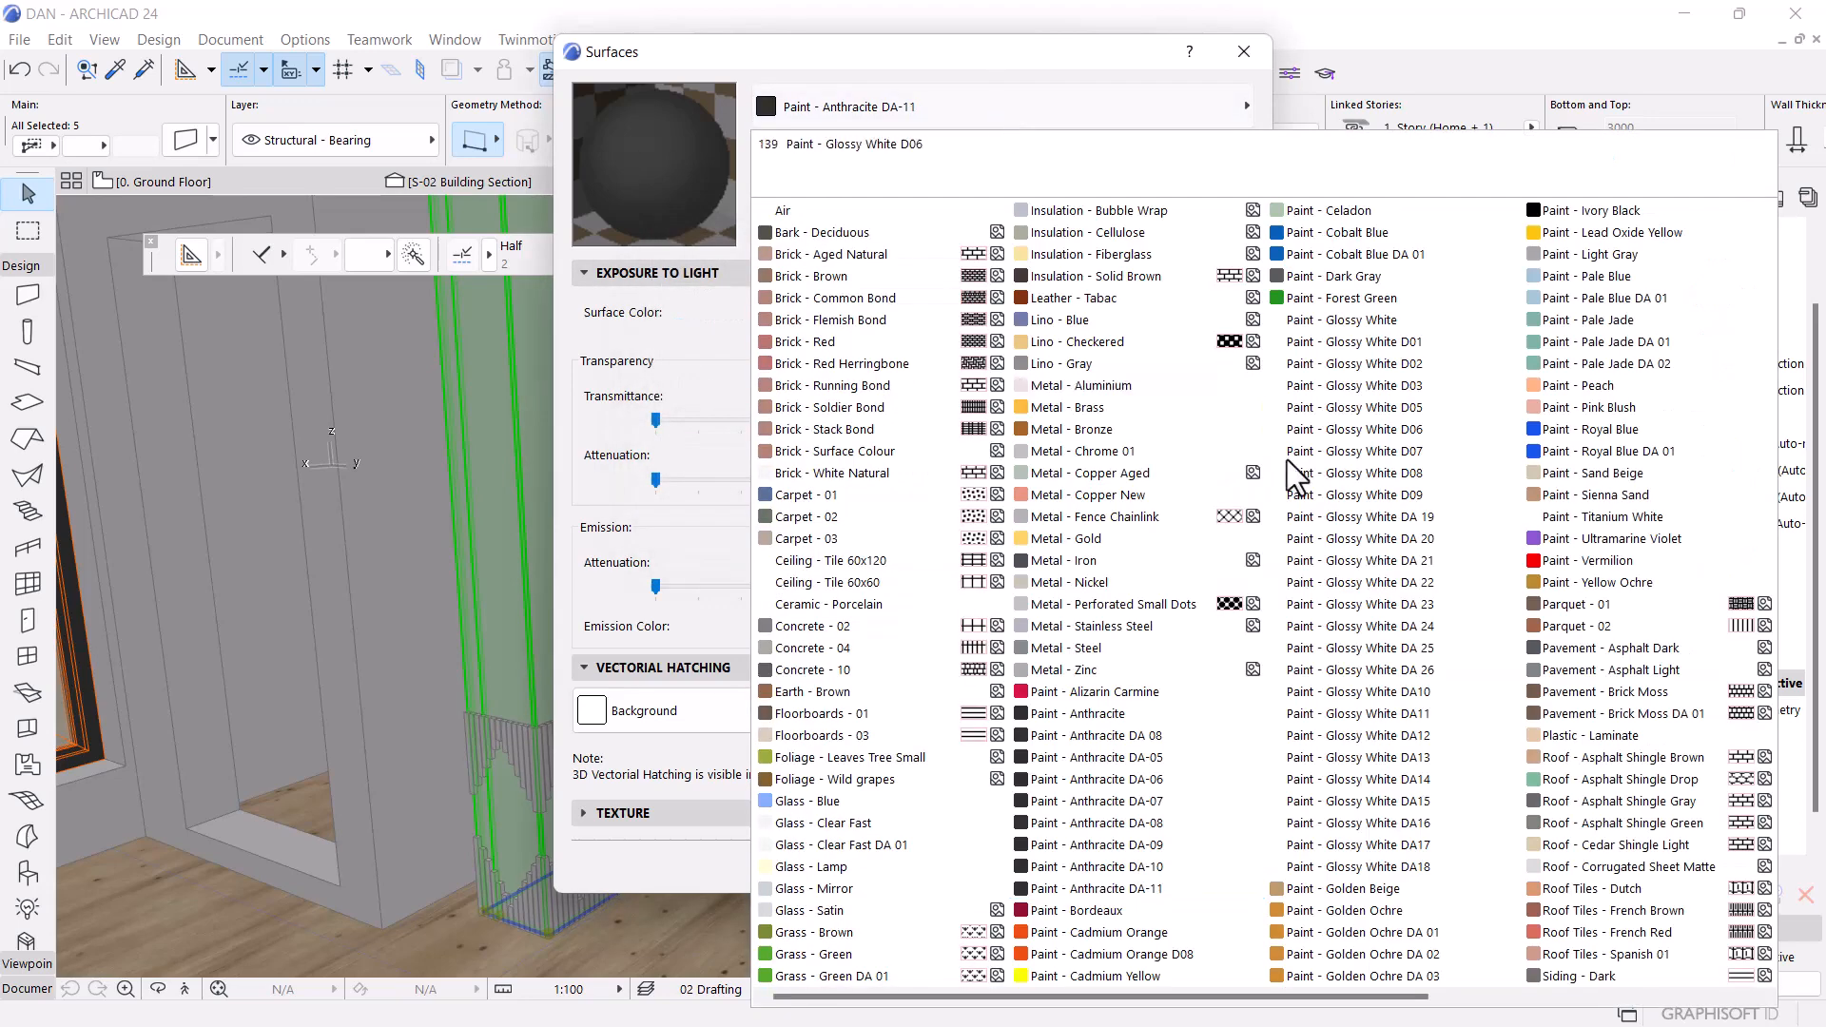
scroll(1408, 485, down, 3)
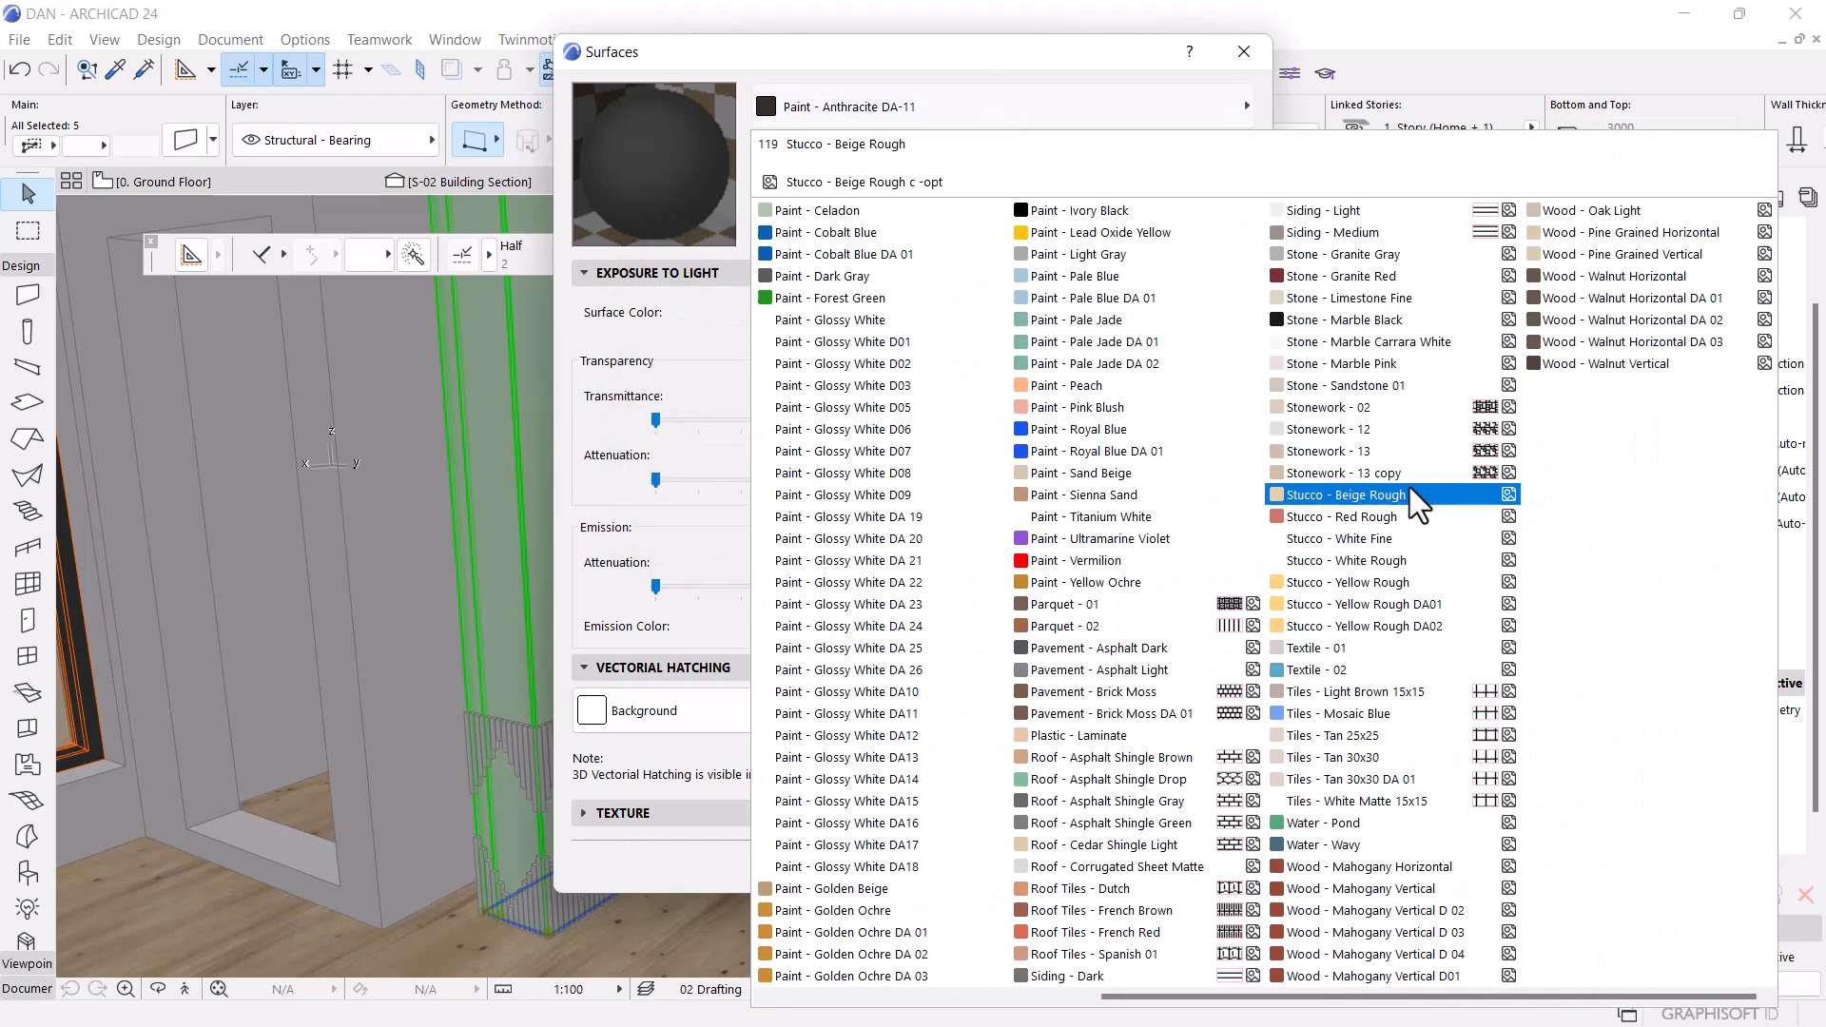
click(1463, 960)
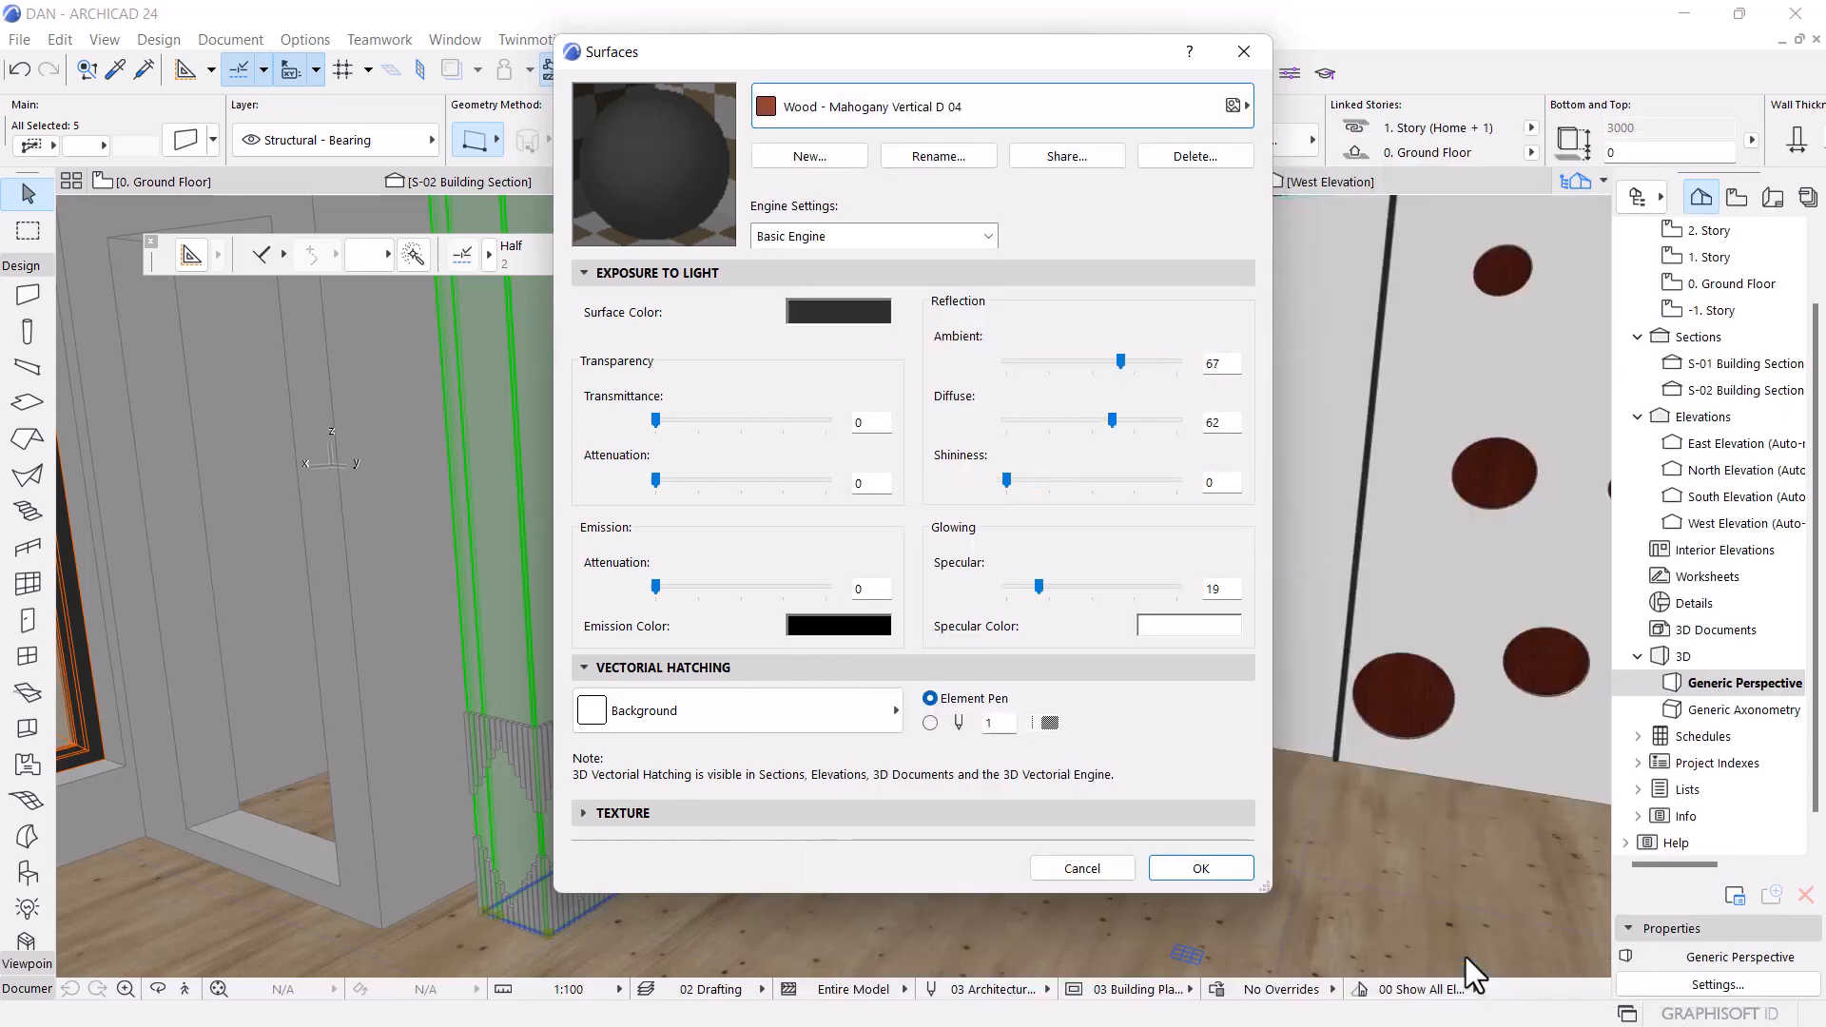
click(856, 156)
click(1004, 291)
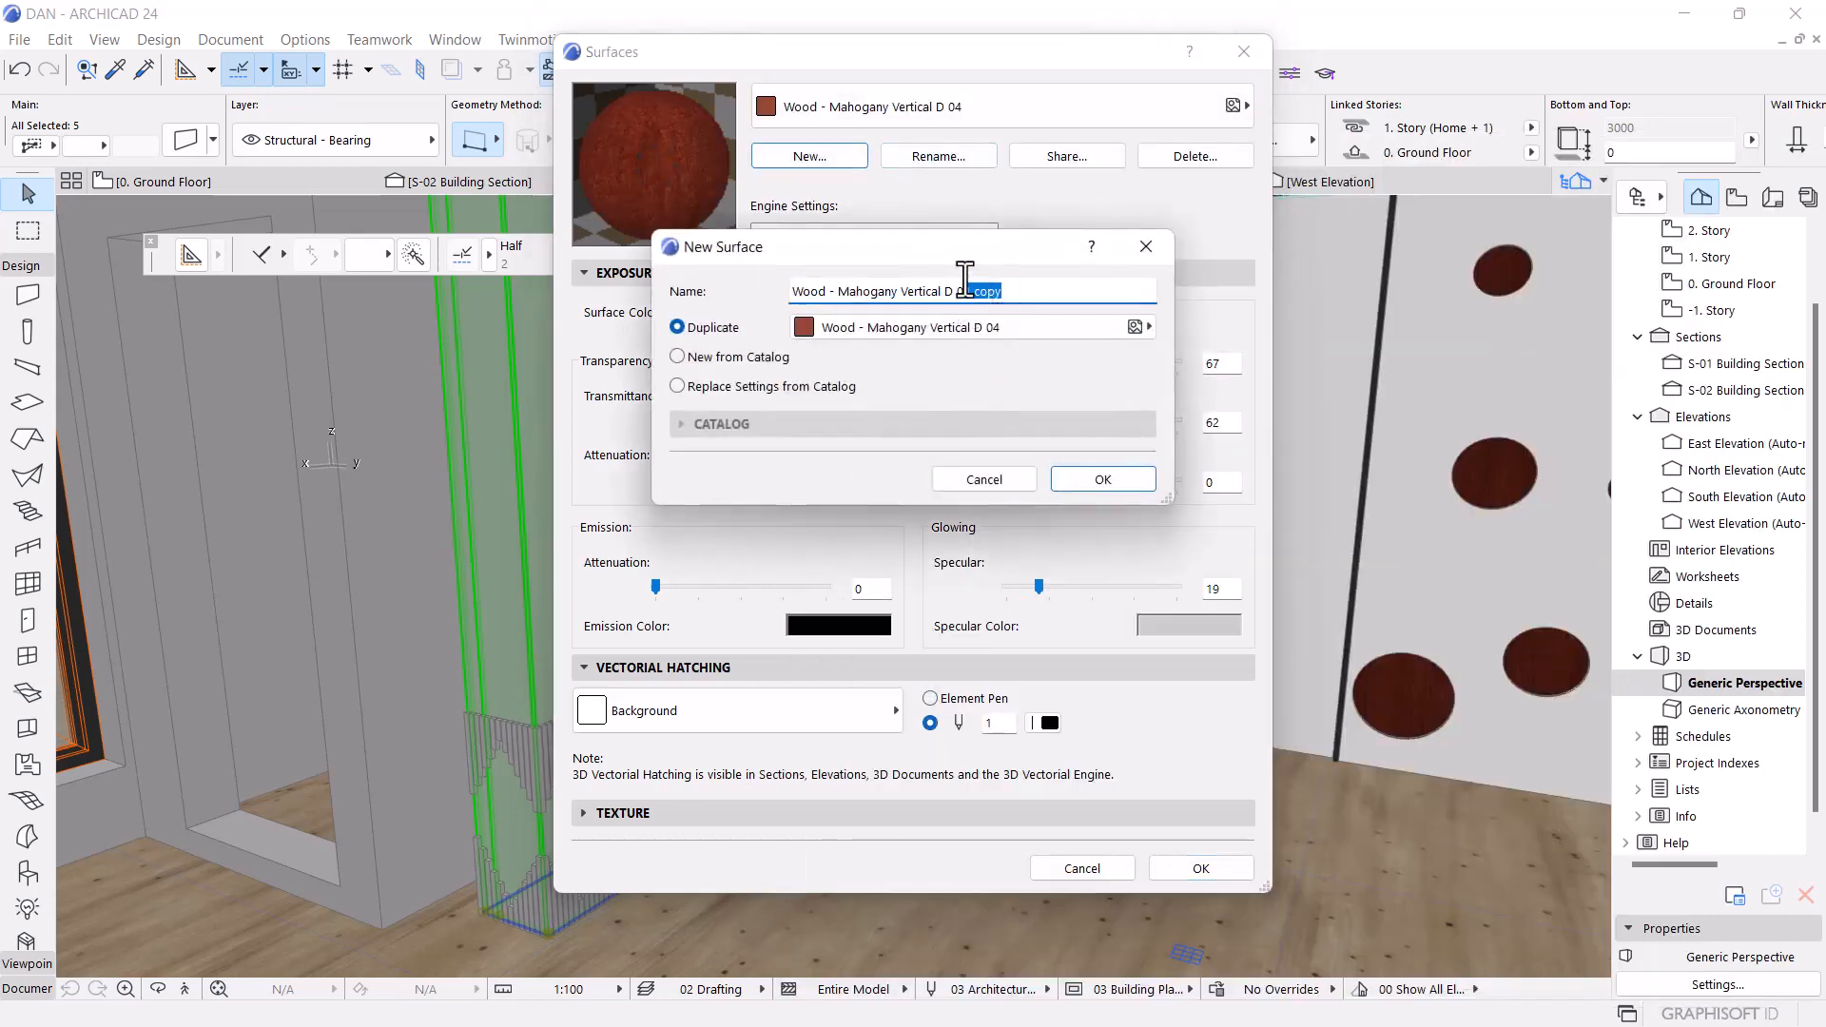
click(1127, 482)
click(1236, 869)
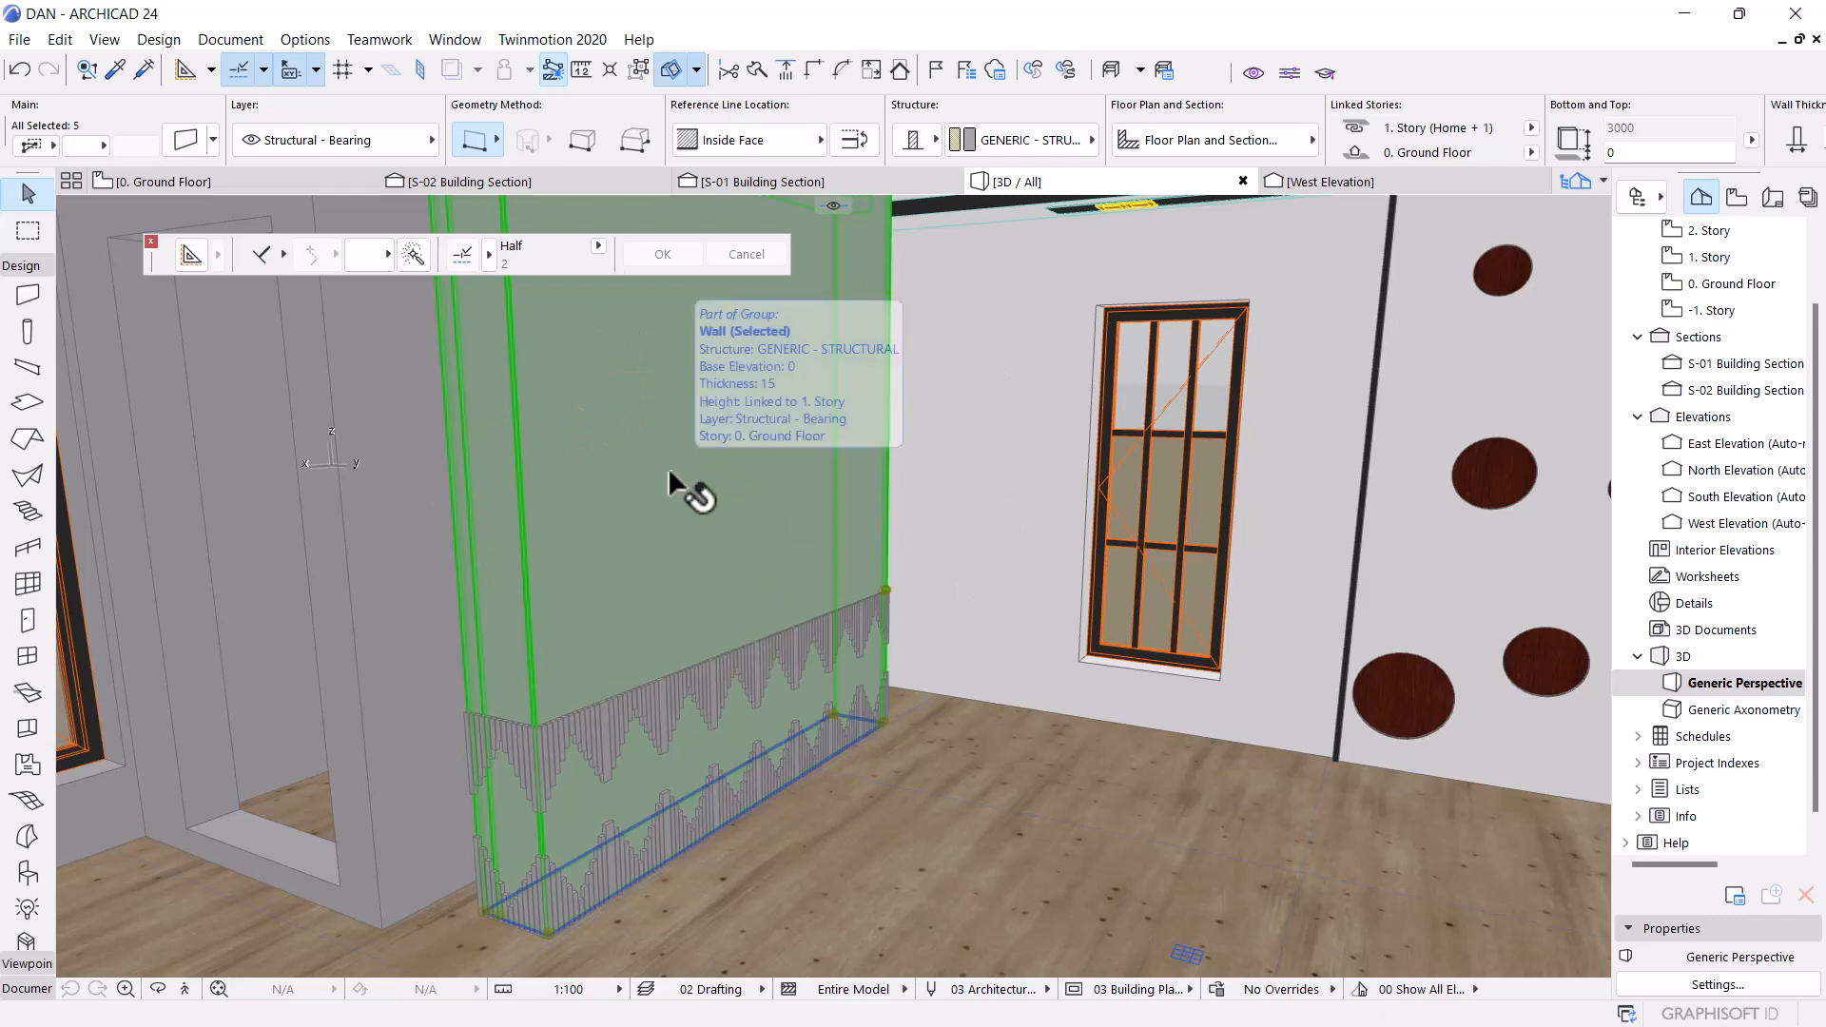
Override all three surfaces of the selected backing walls with Paint - Anthracite DA-11, linking the surface choices together
double_click(684, 488)
click(333, 613)
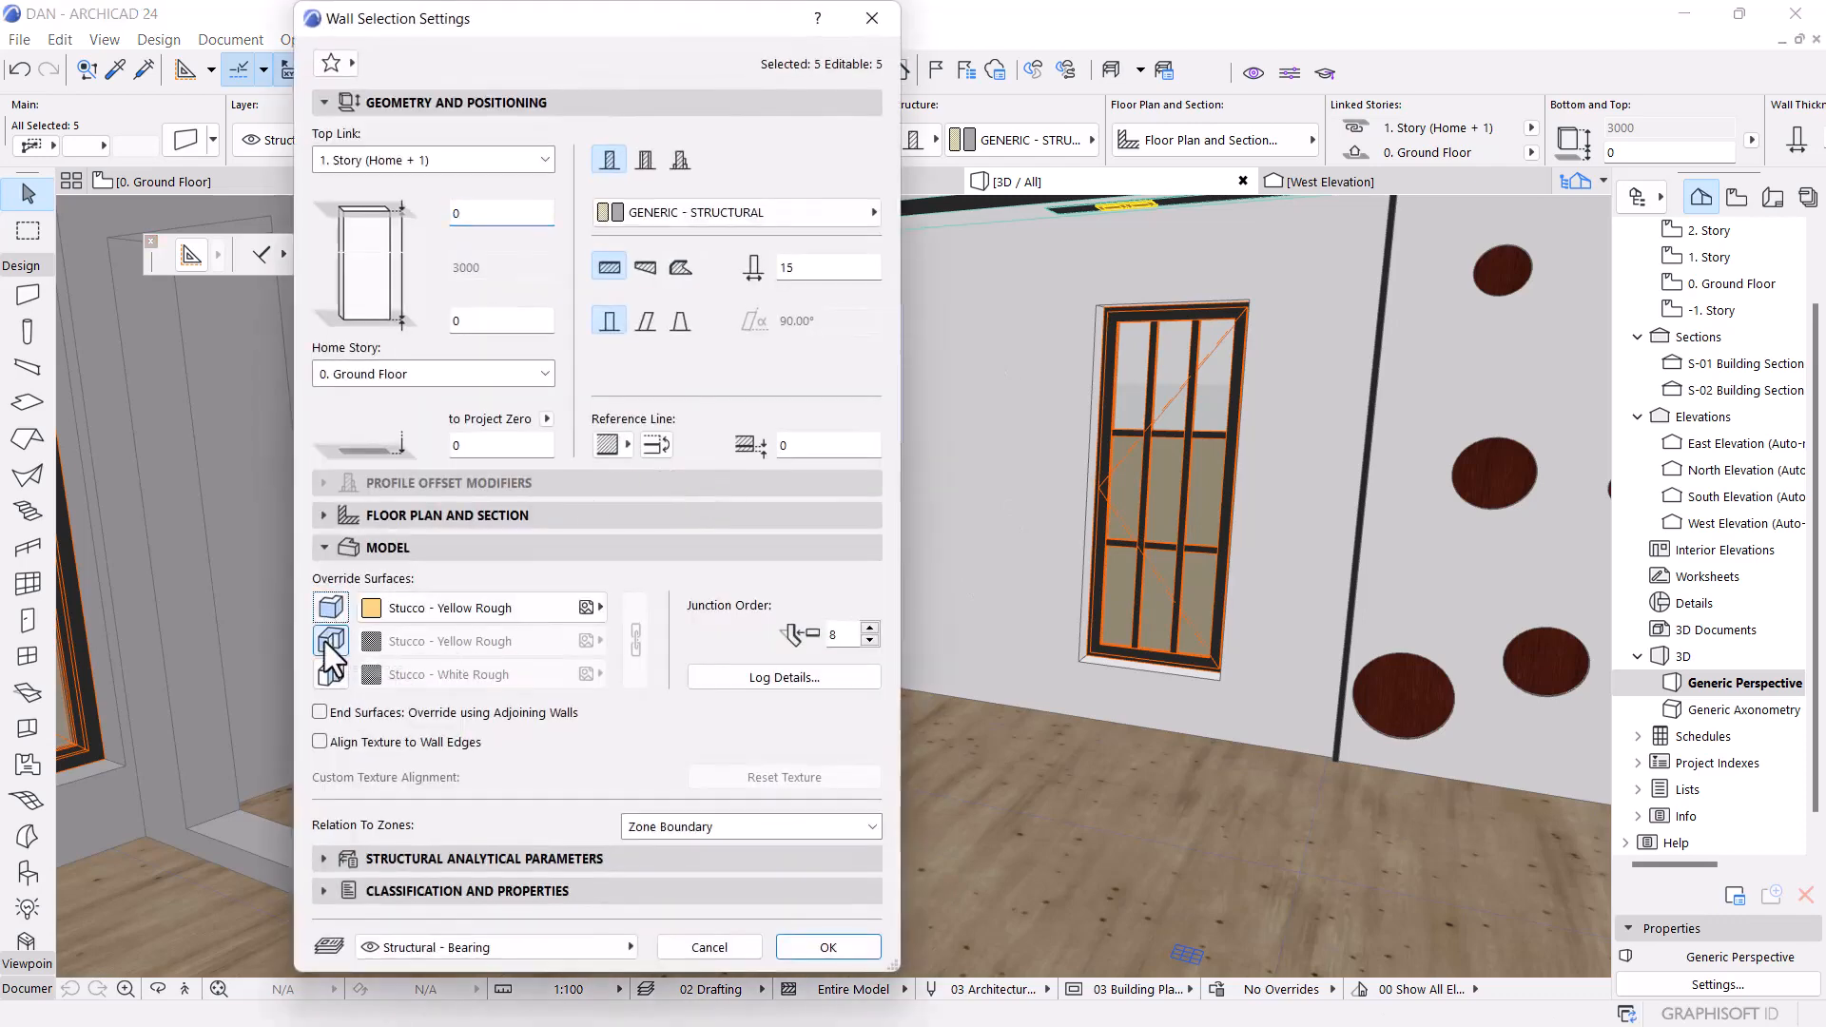
click(327, 641)
click(327, 674)
click(399, 614)
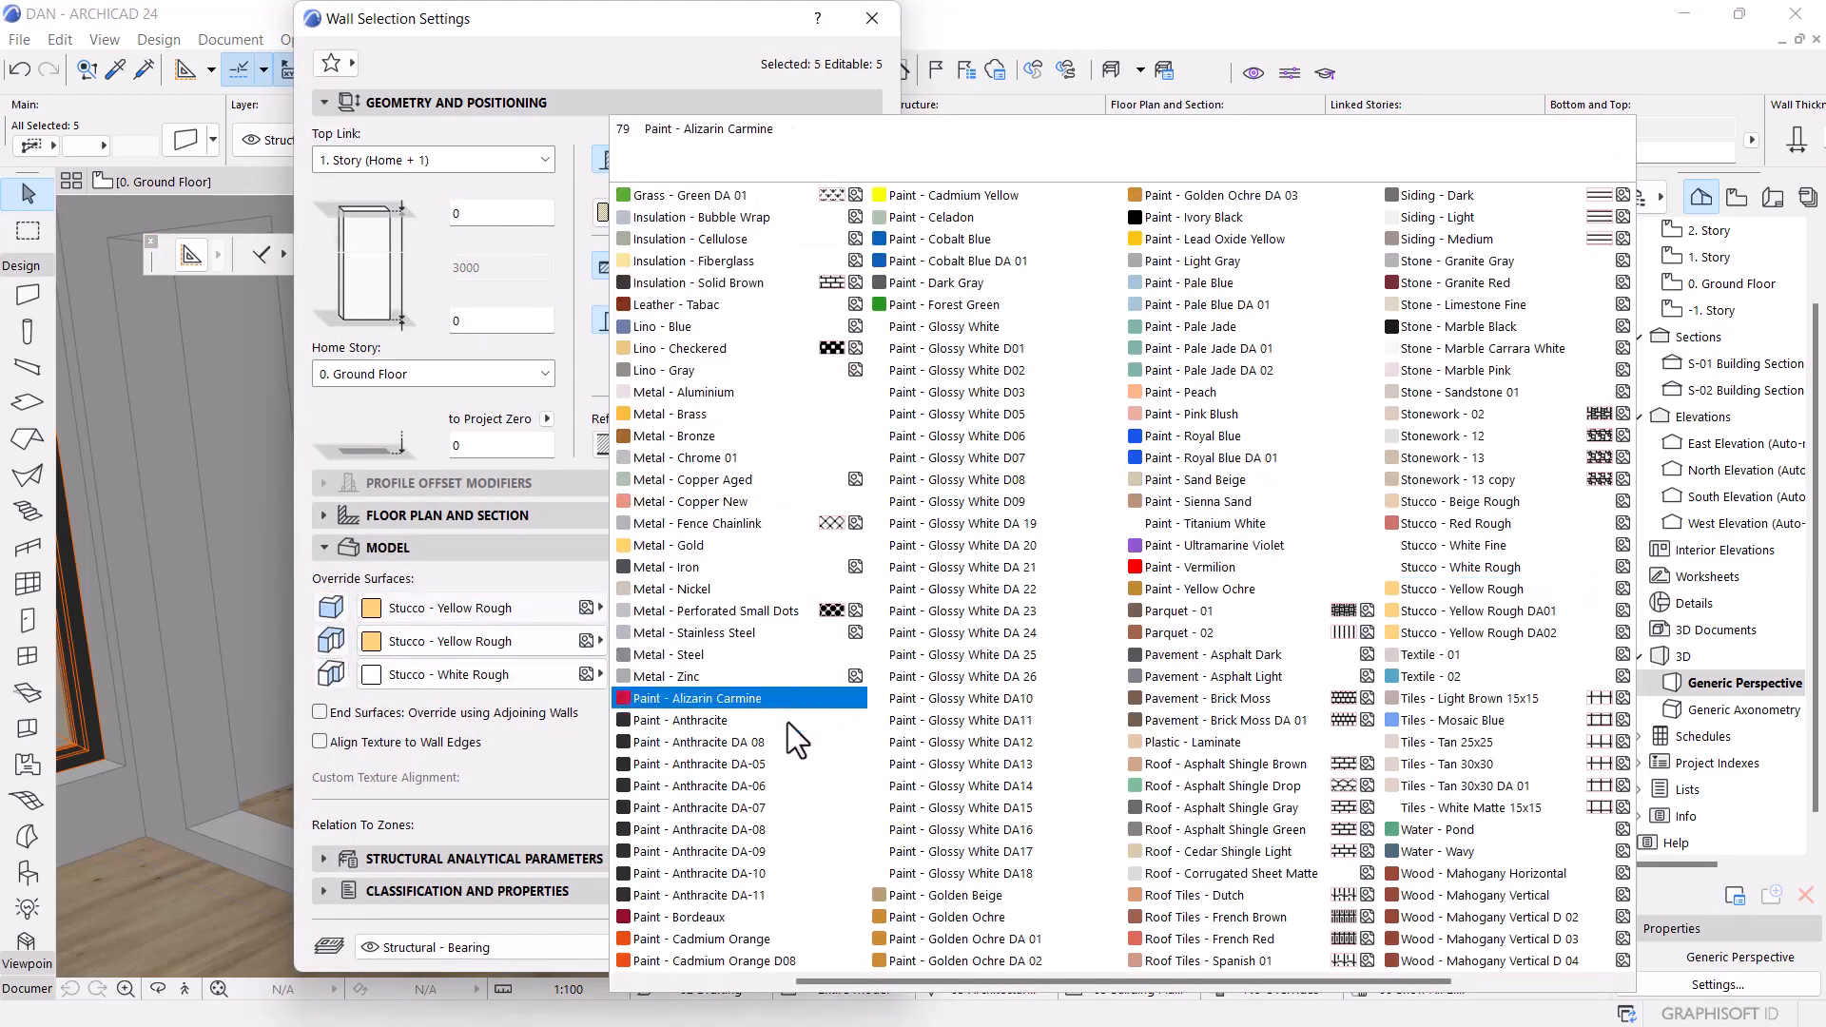
click(733, 897)
click(639, 639)
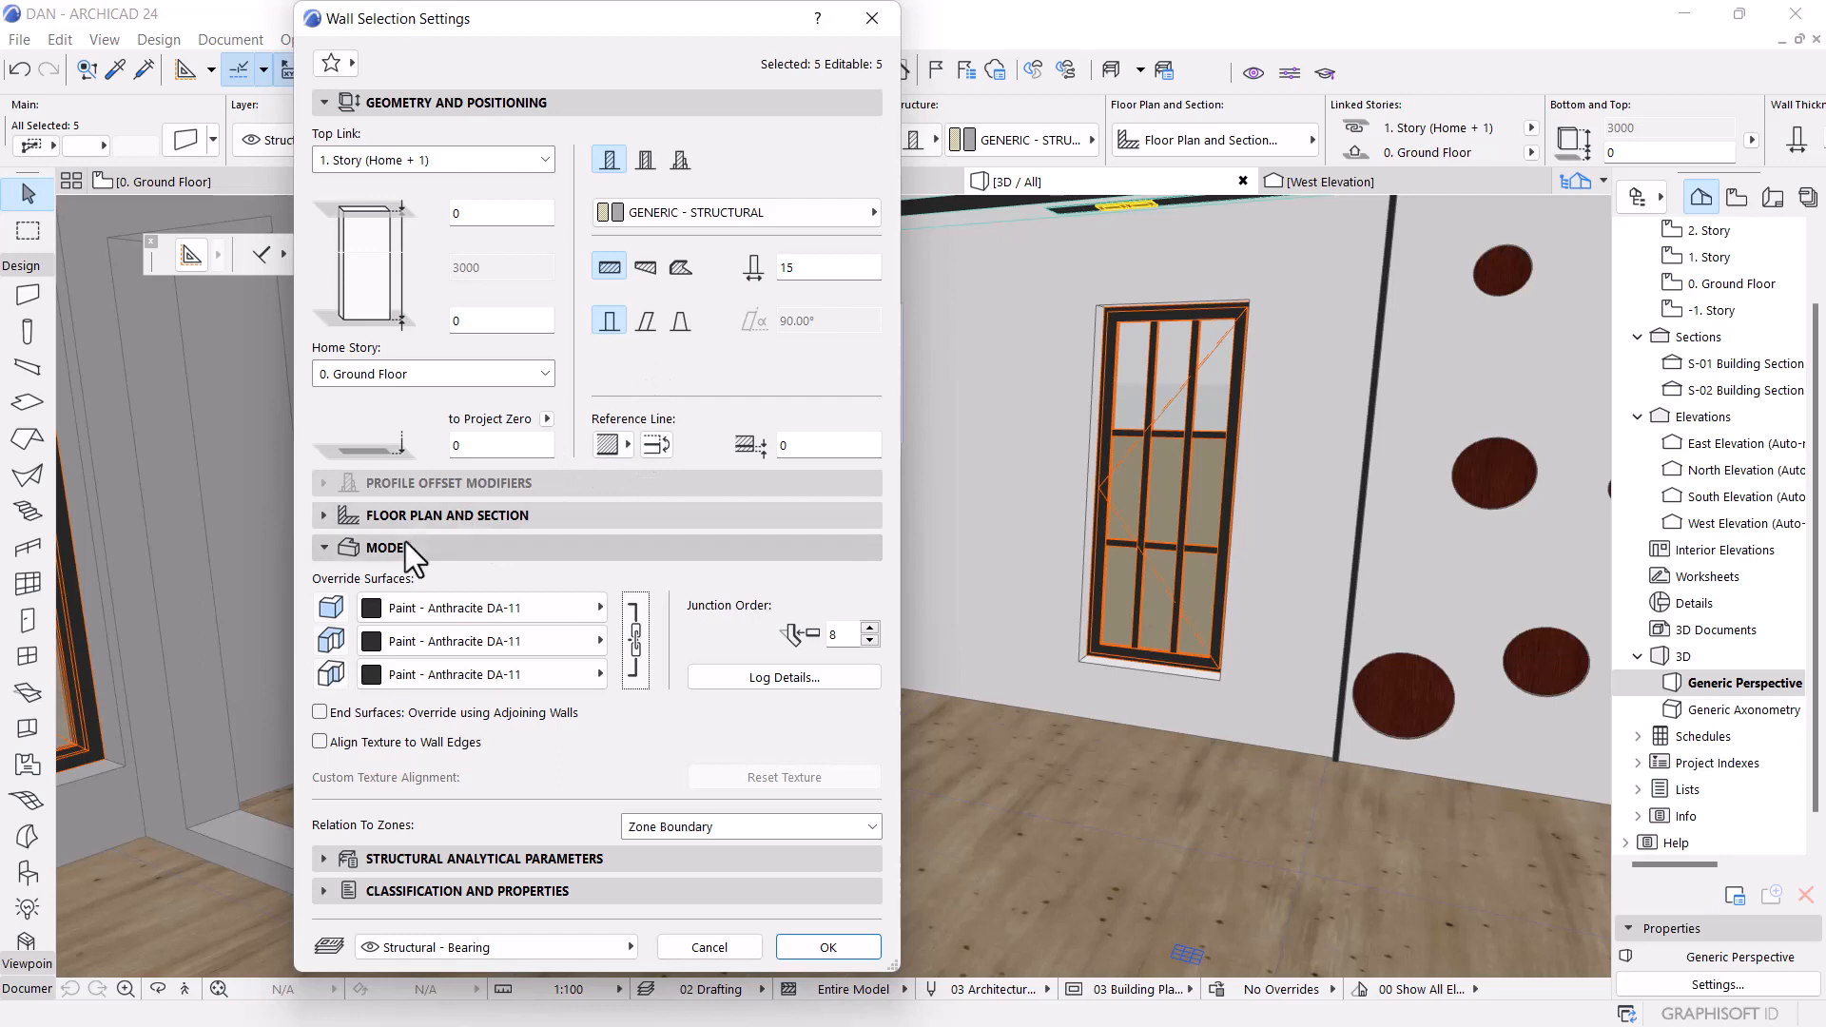
Set the top offset of the backing walls to -1800 mm from the 1. Story link
click(473, 213)
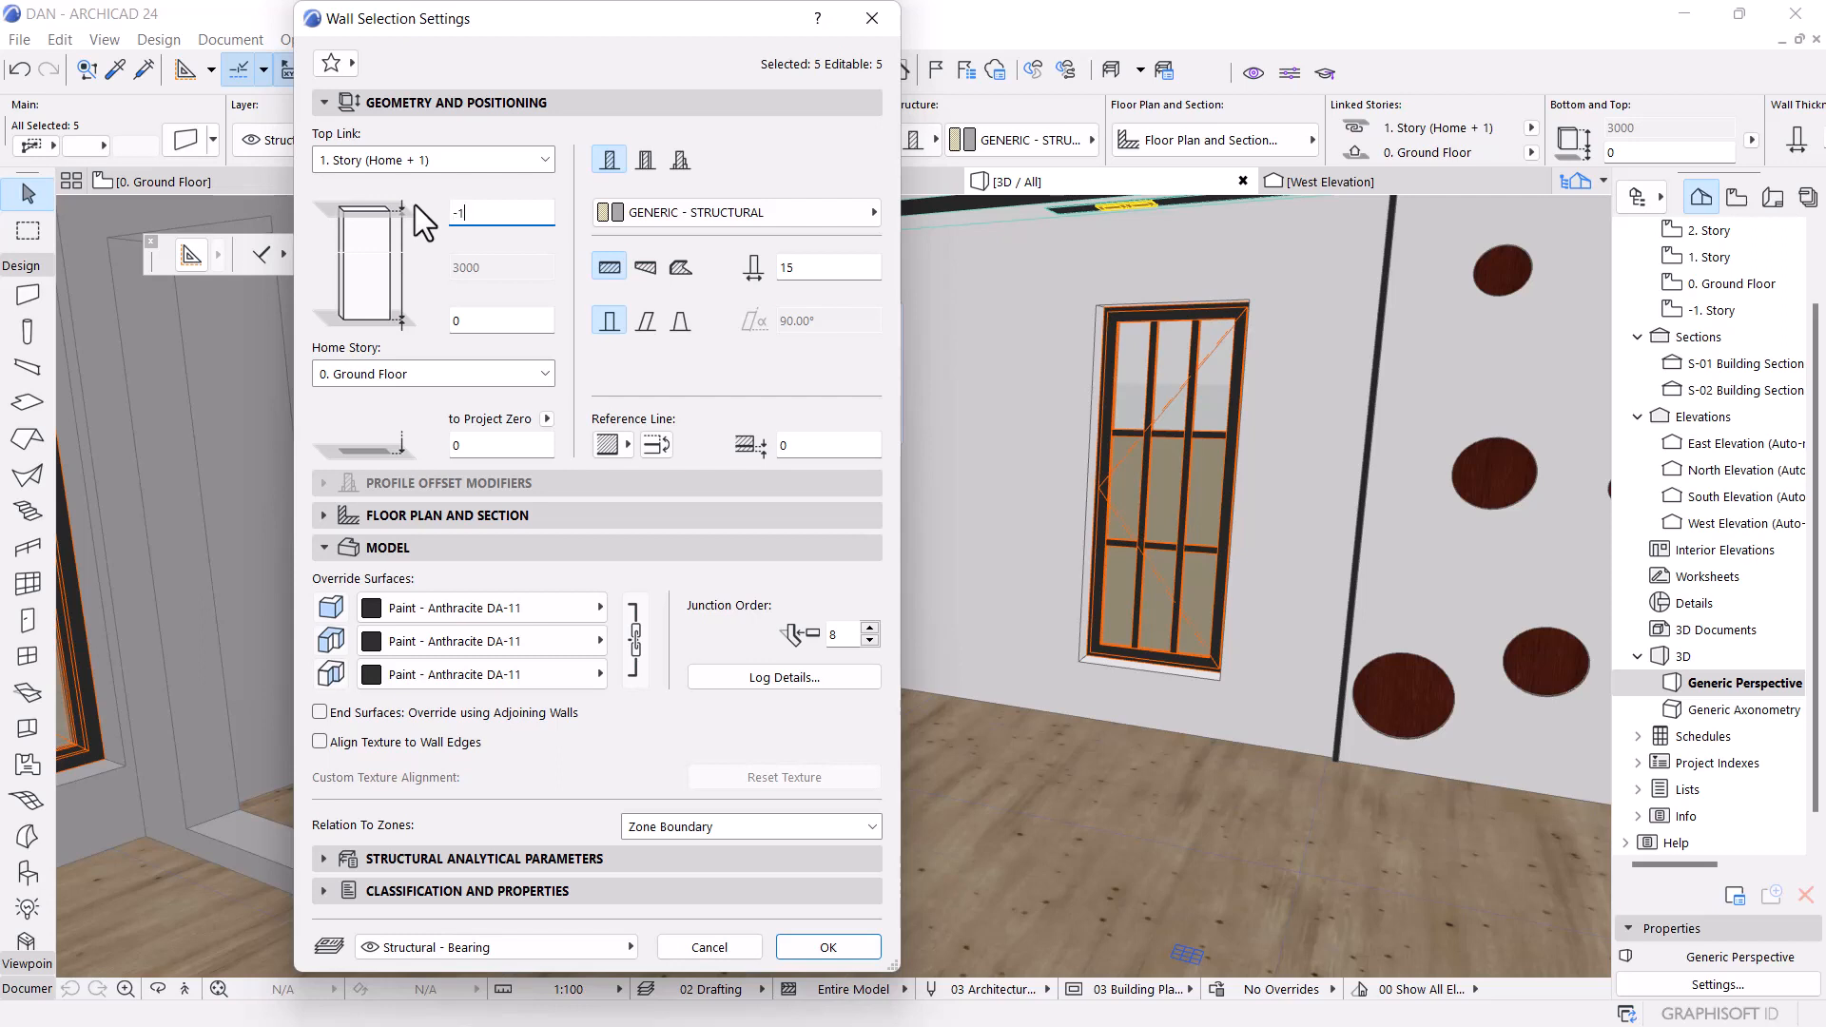
text(899)
key(BackSpace)
key(BackSpace)
text(00)
click(830, 947)
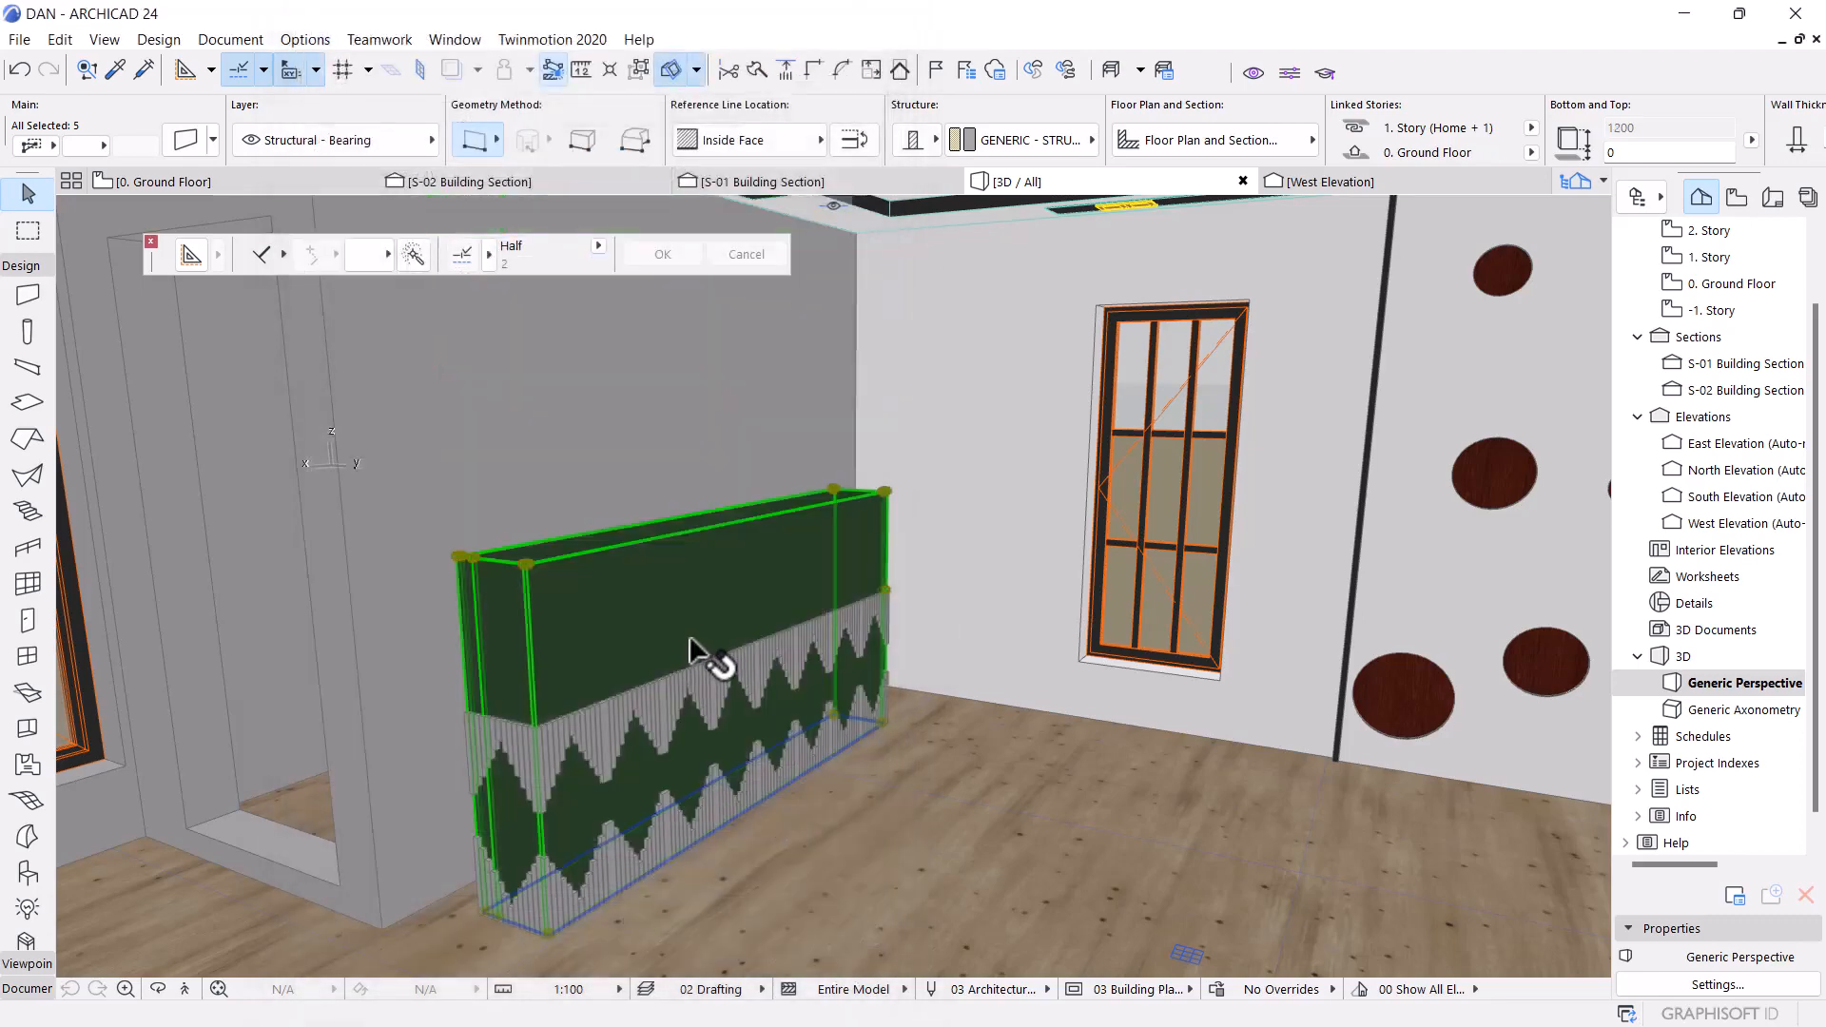
Inspect the counter in 3D, open the S-02 Building Section and select the upper and lower zigzag slats
shift+middle_drag(628, 642, 266, 555)
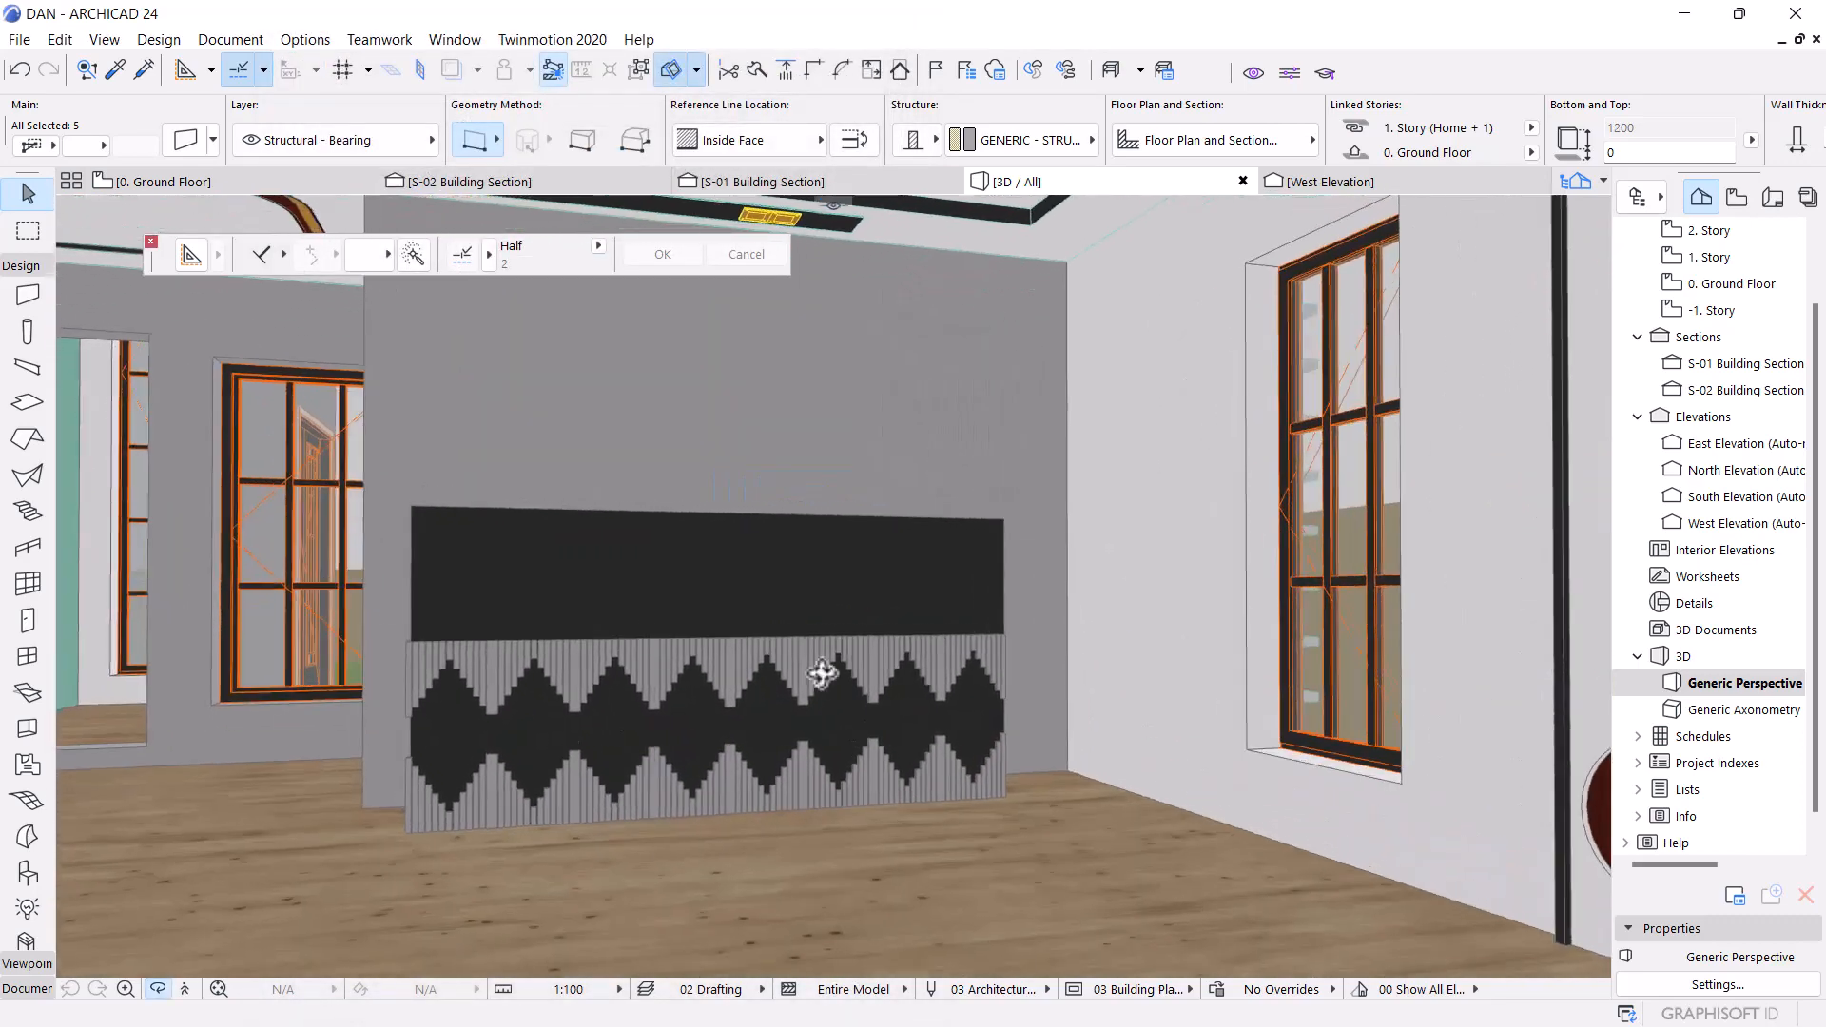
shift+middle_drag(822, 673, 835, 572)
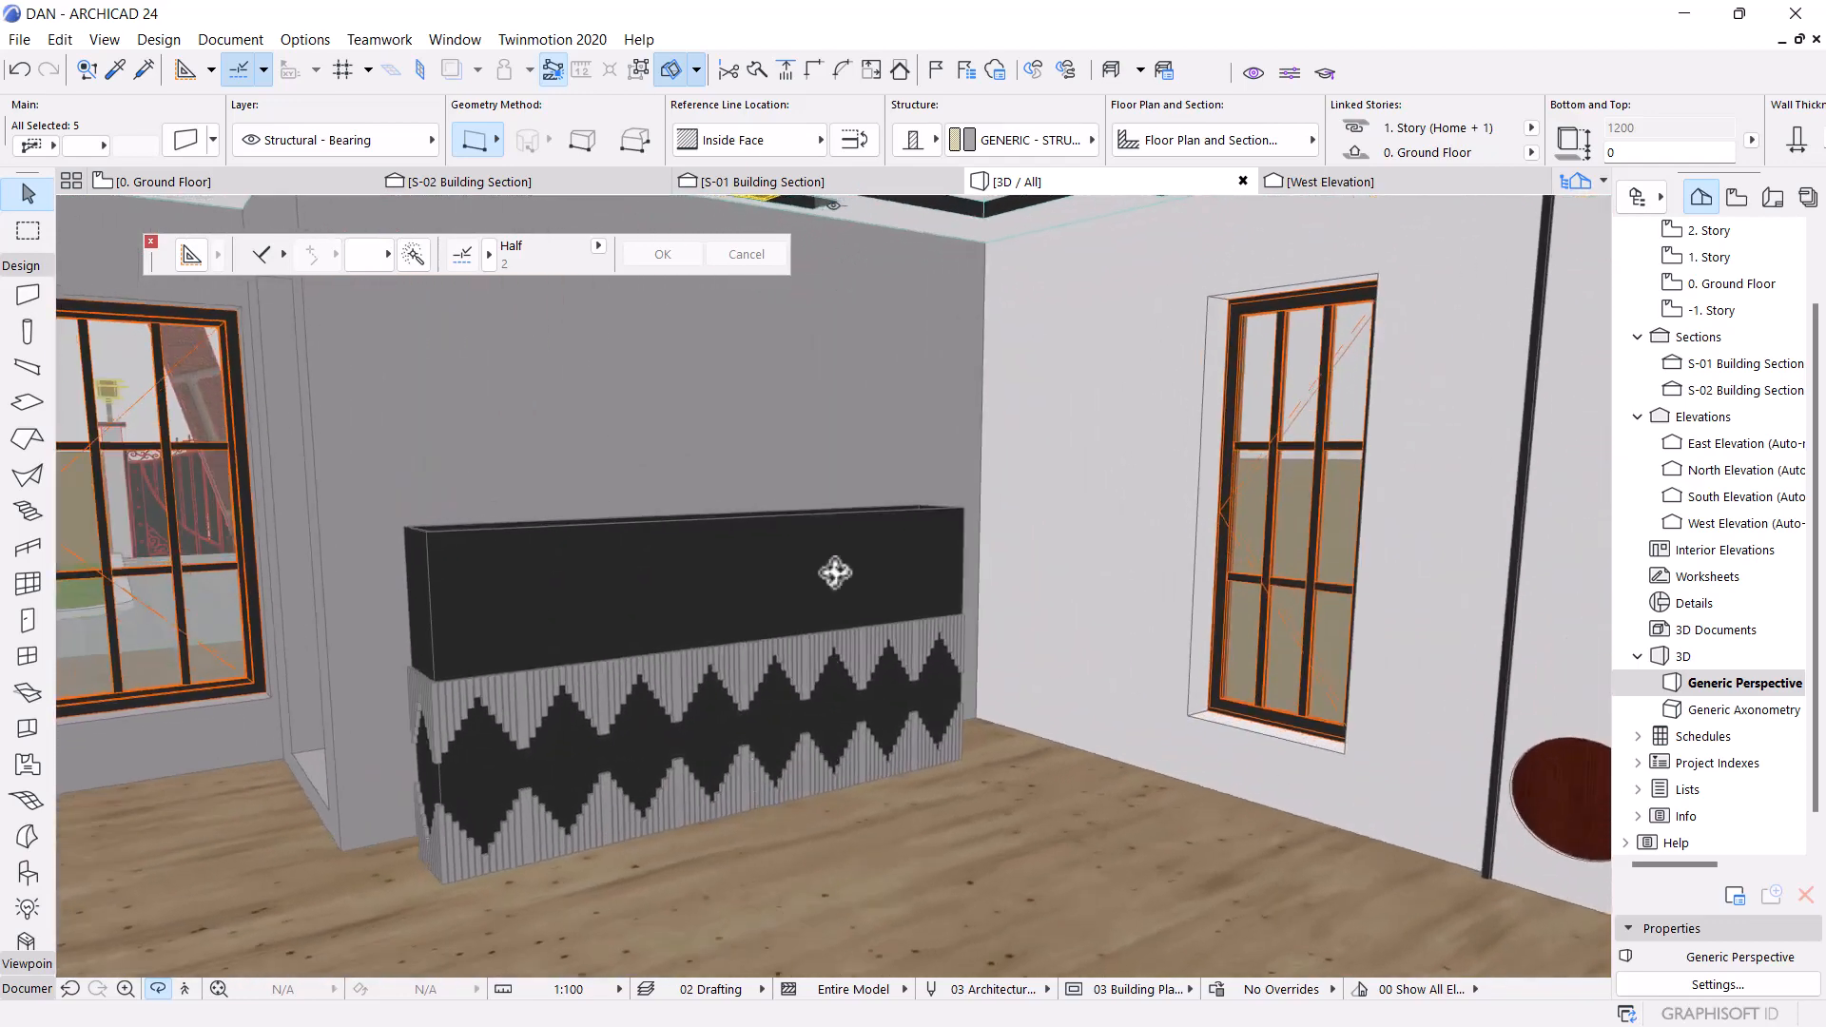
click(517, 179)
click(562, 223)
scroll(698, 836, up, 3)
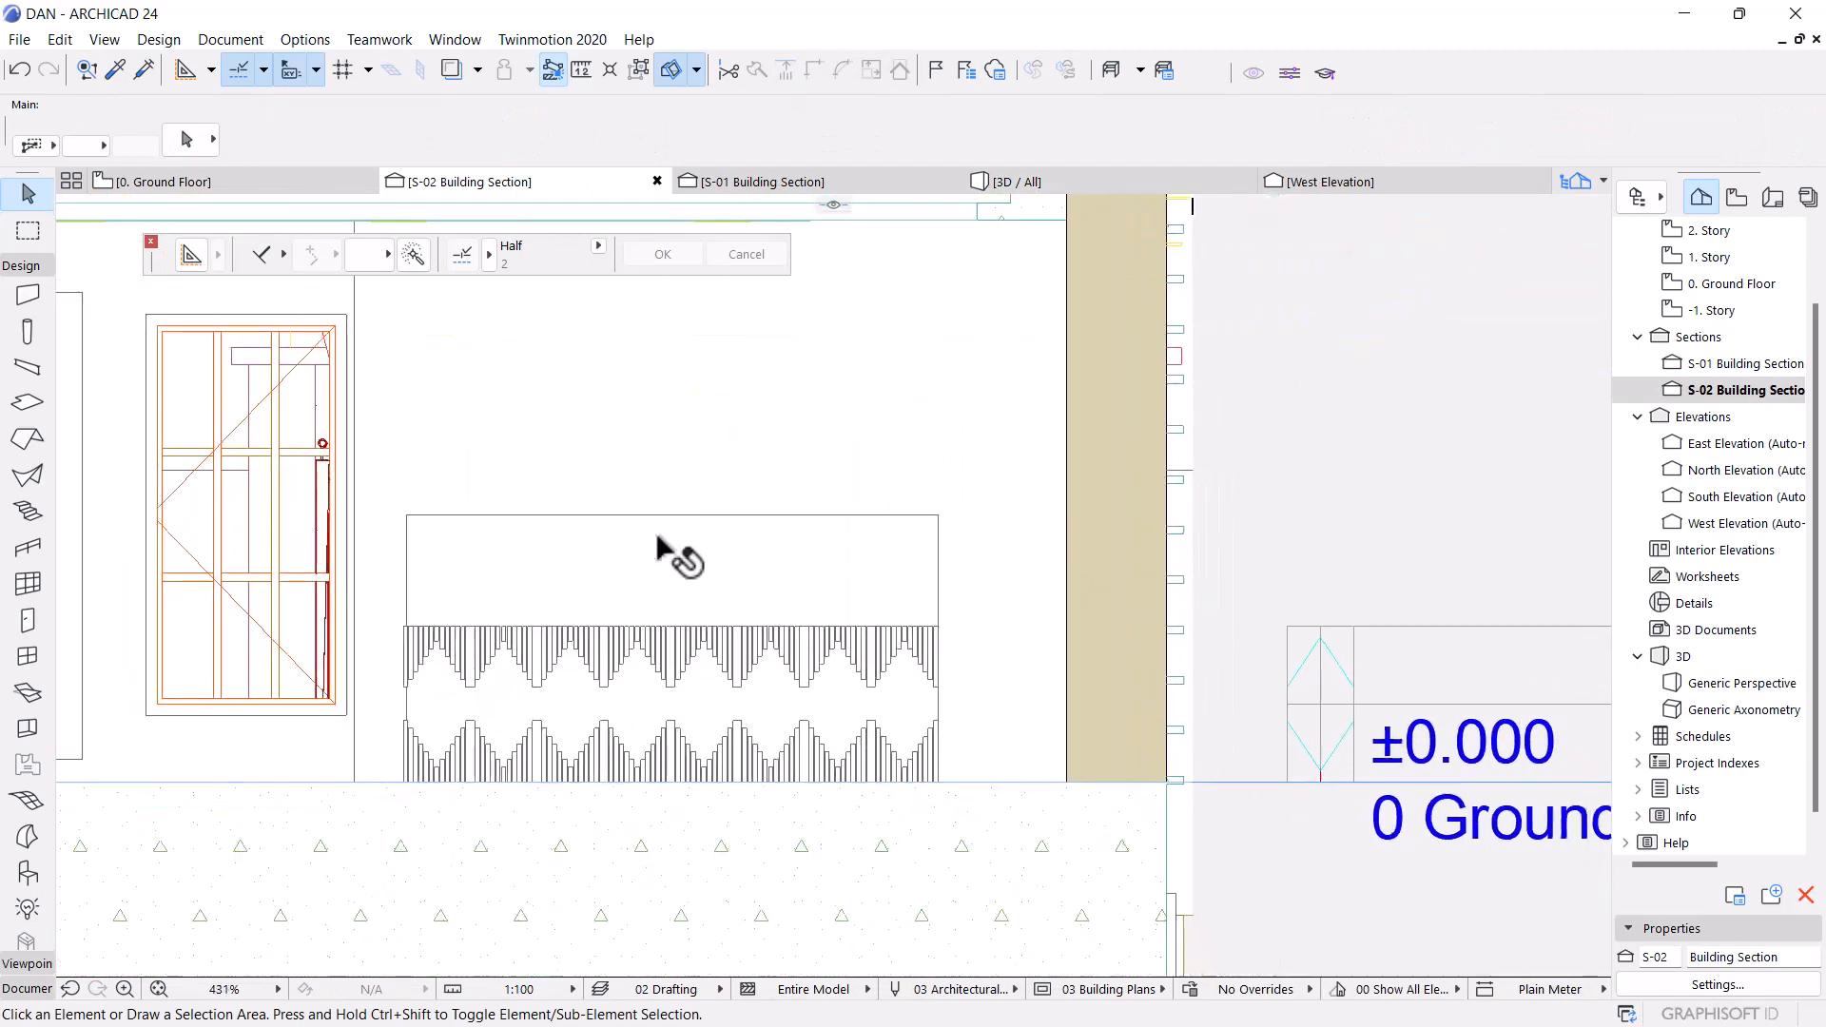
click(637, 660)
scroll(959, 708, up, 3)
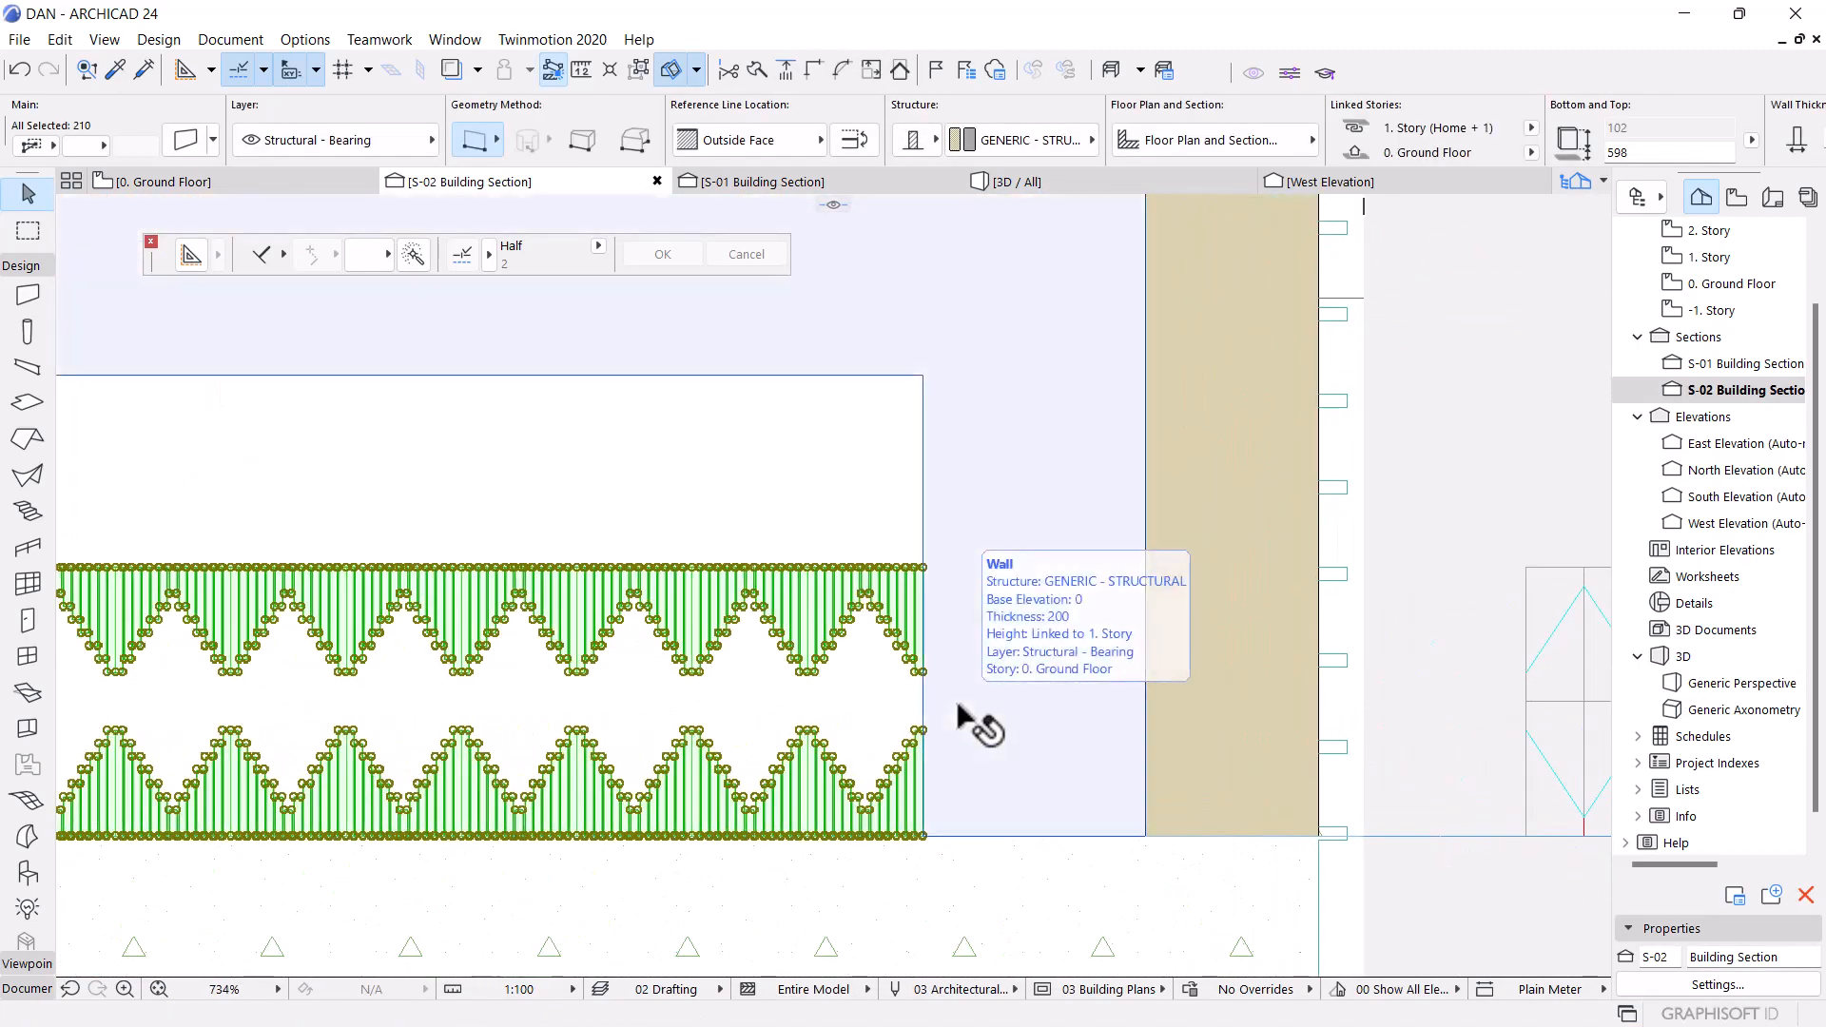
scroll(970, 722, down, 3)
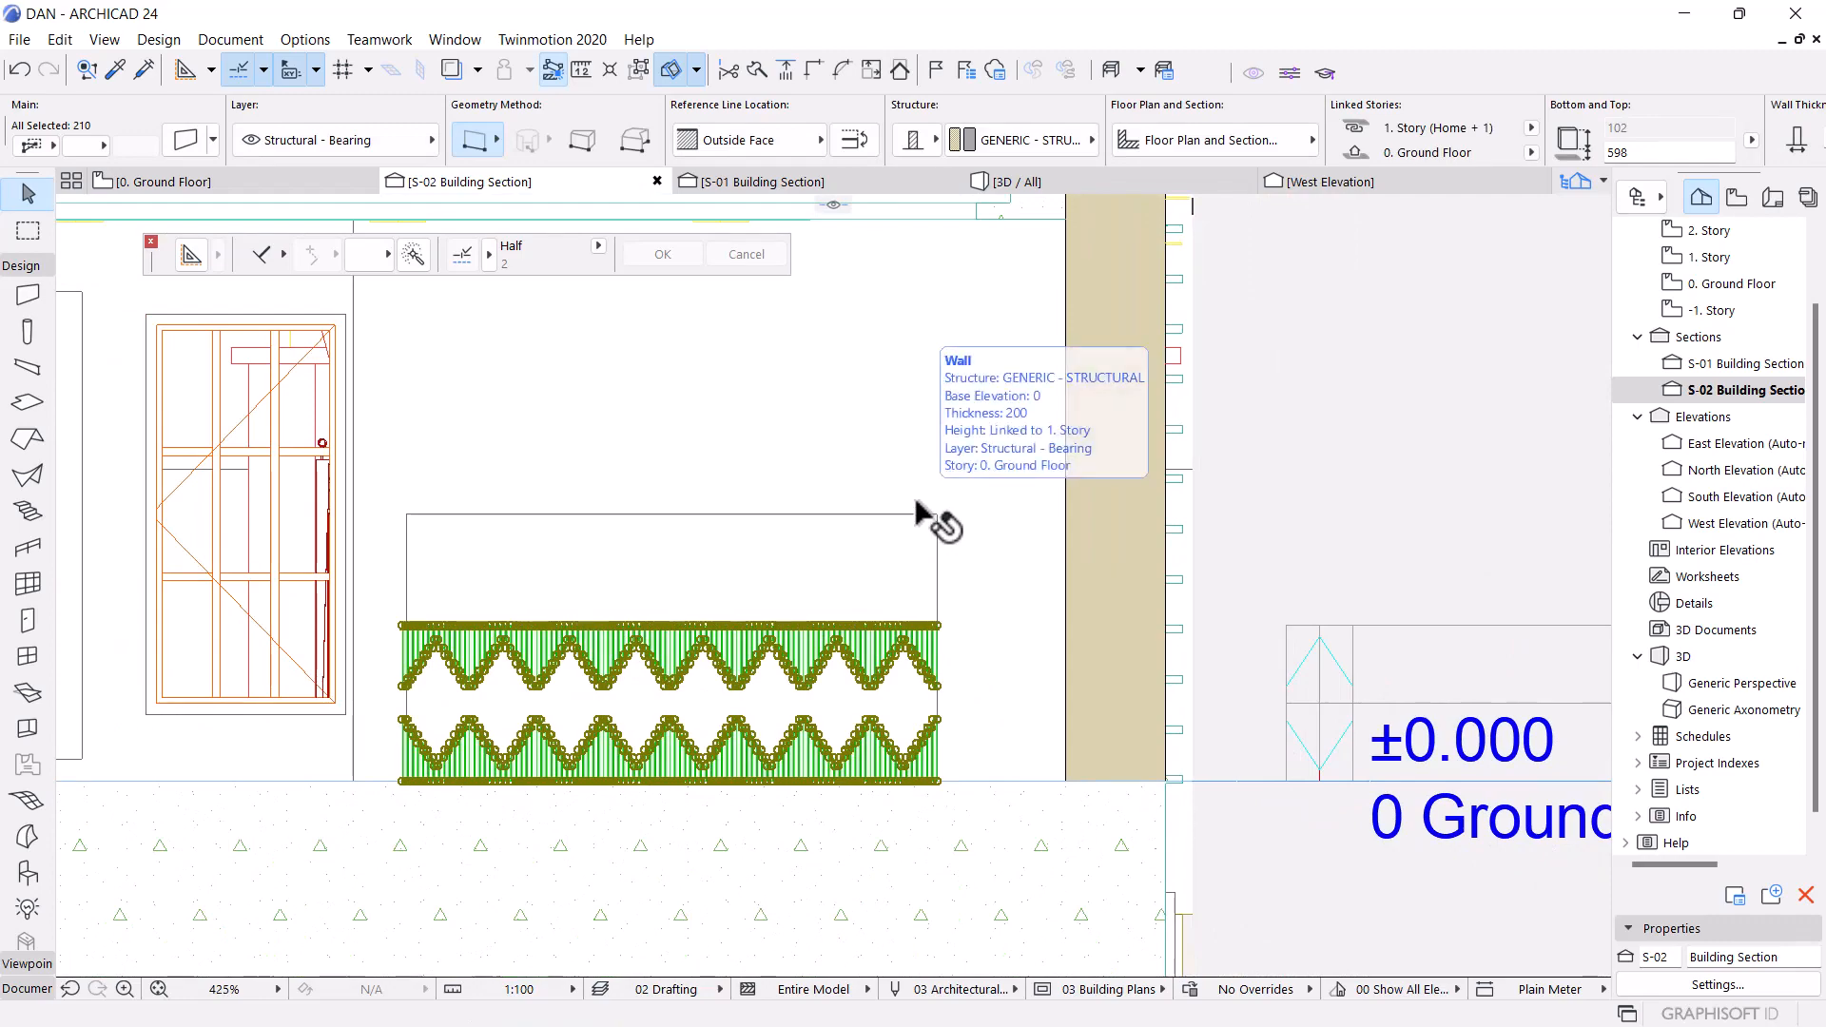
Move the selected zigzag slats 200 mm straight up along the backing wall's edge and check the counter in 3D
scroll(941, 656, up, 2)
scroll(942, 656, up, 2)
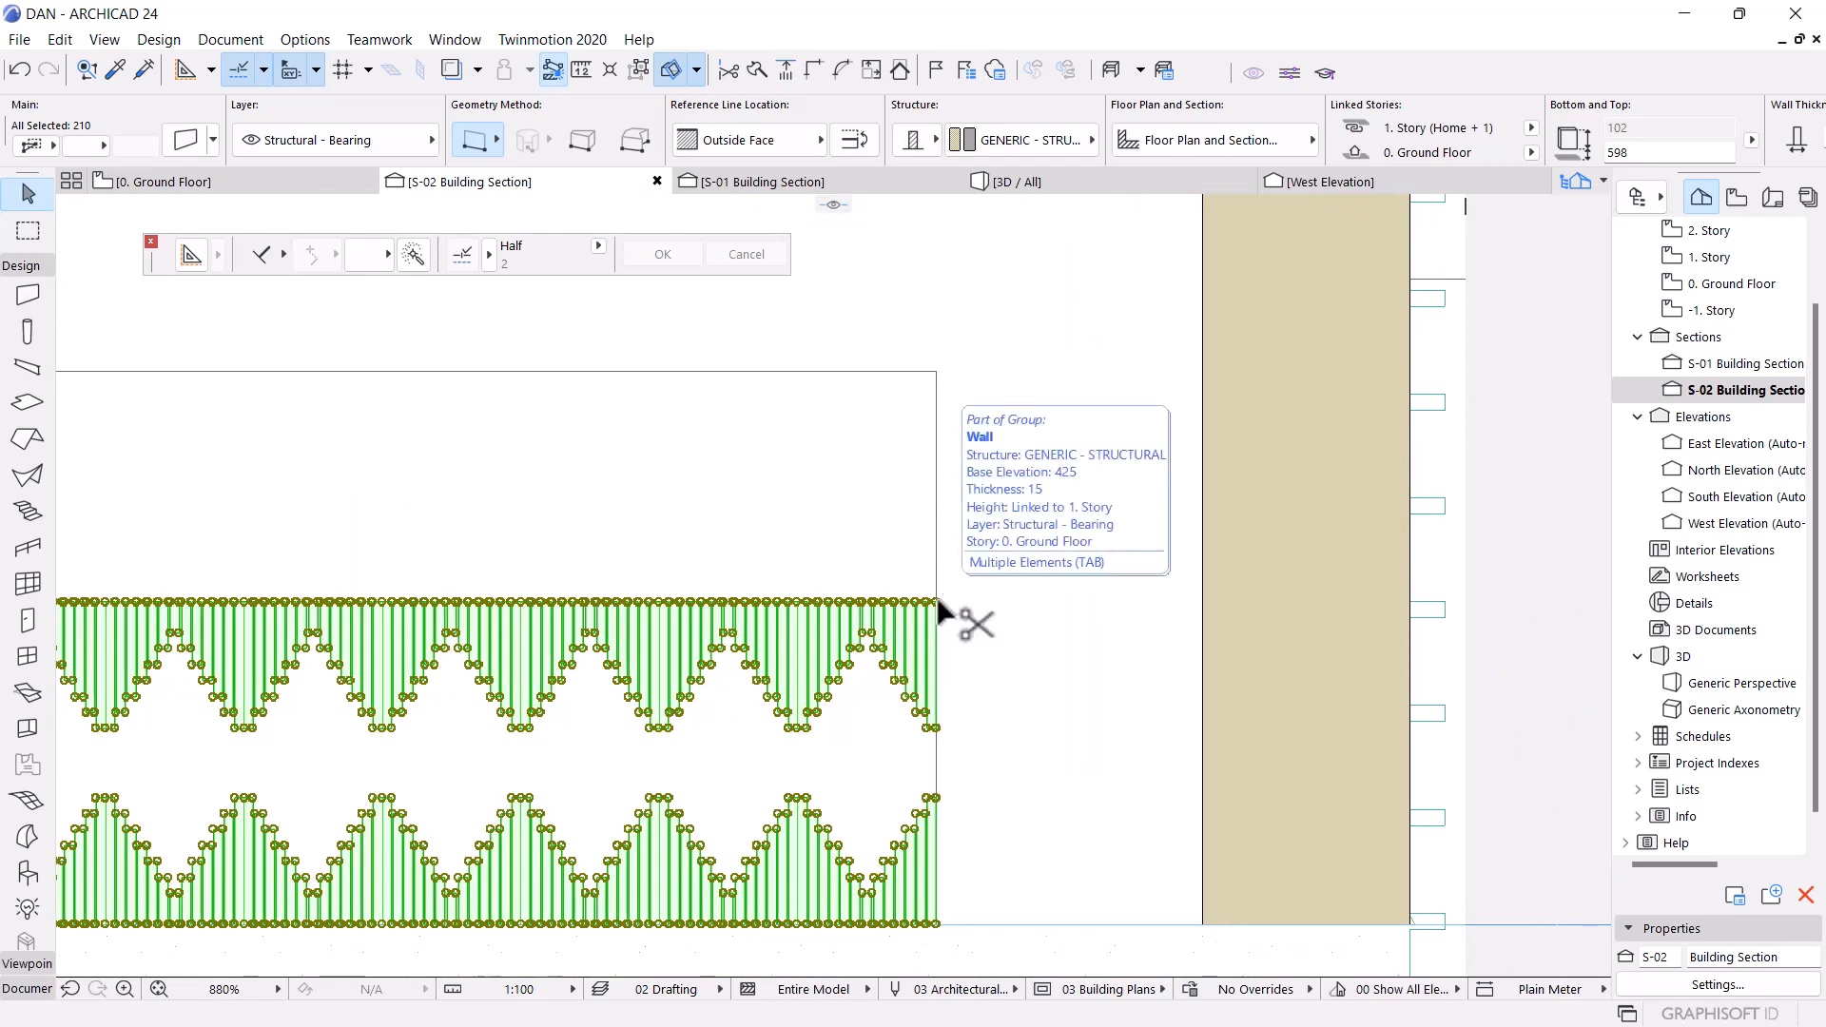
click(937, 602)
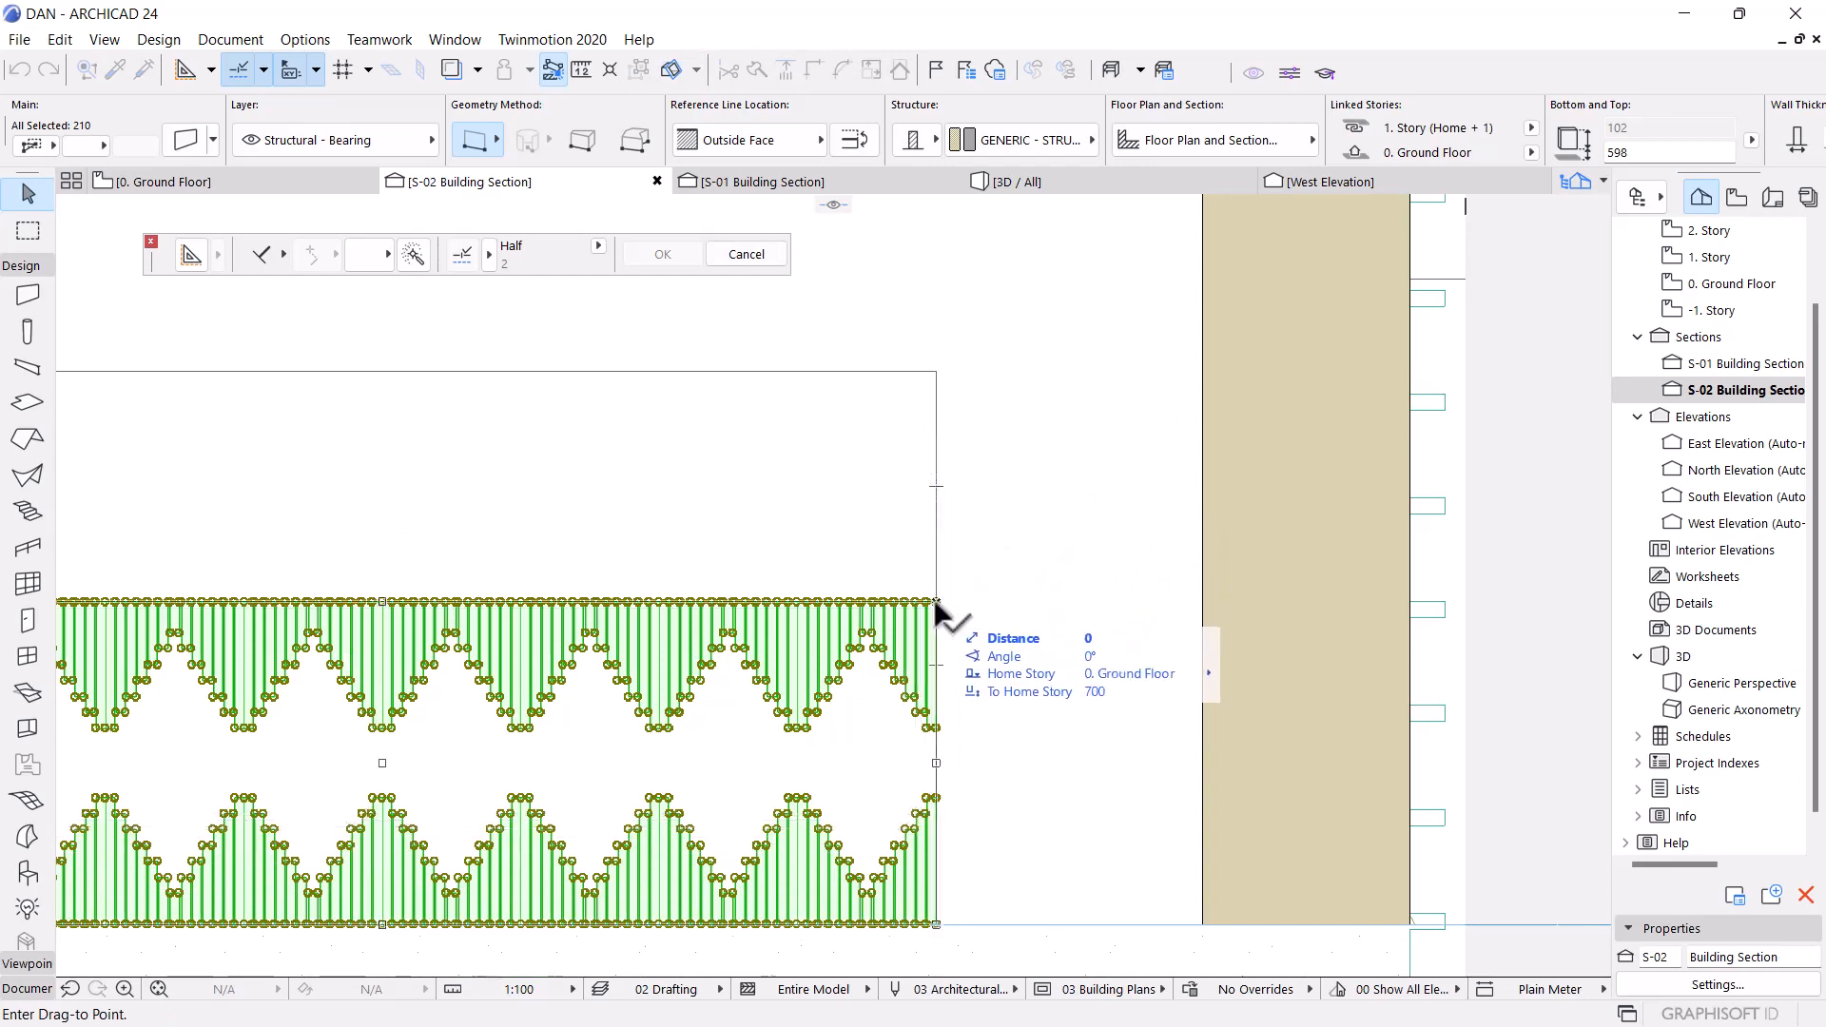
scroll(936, 602, up, 1)
scroll(937, 602, down, 2)
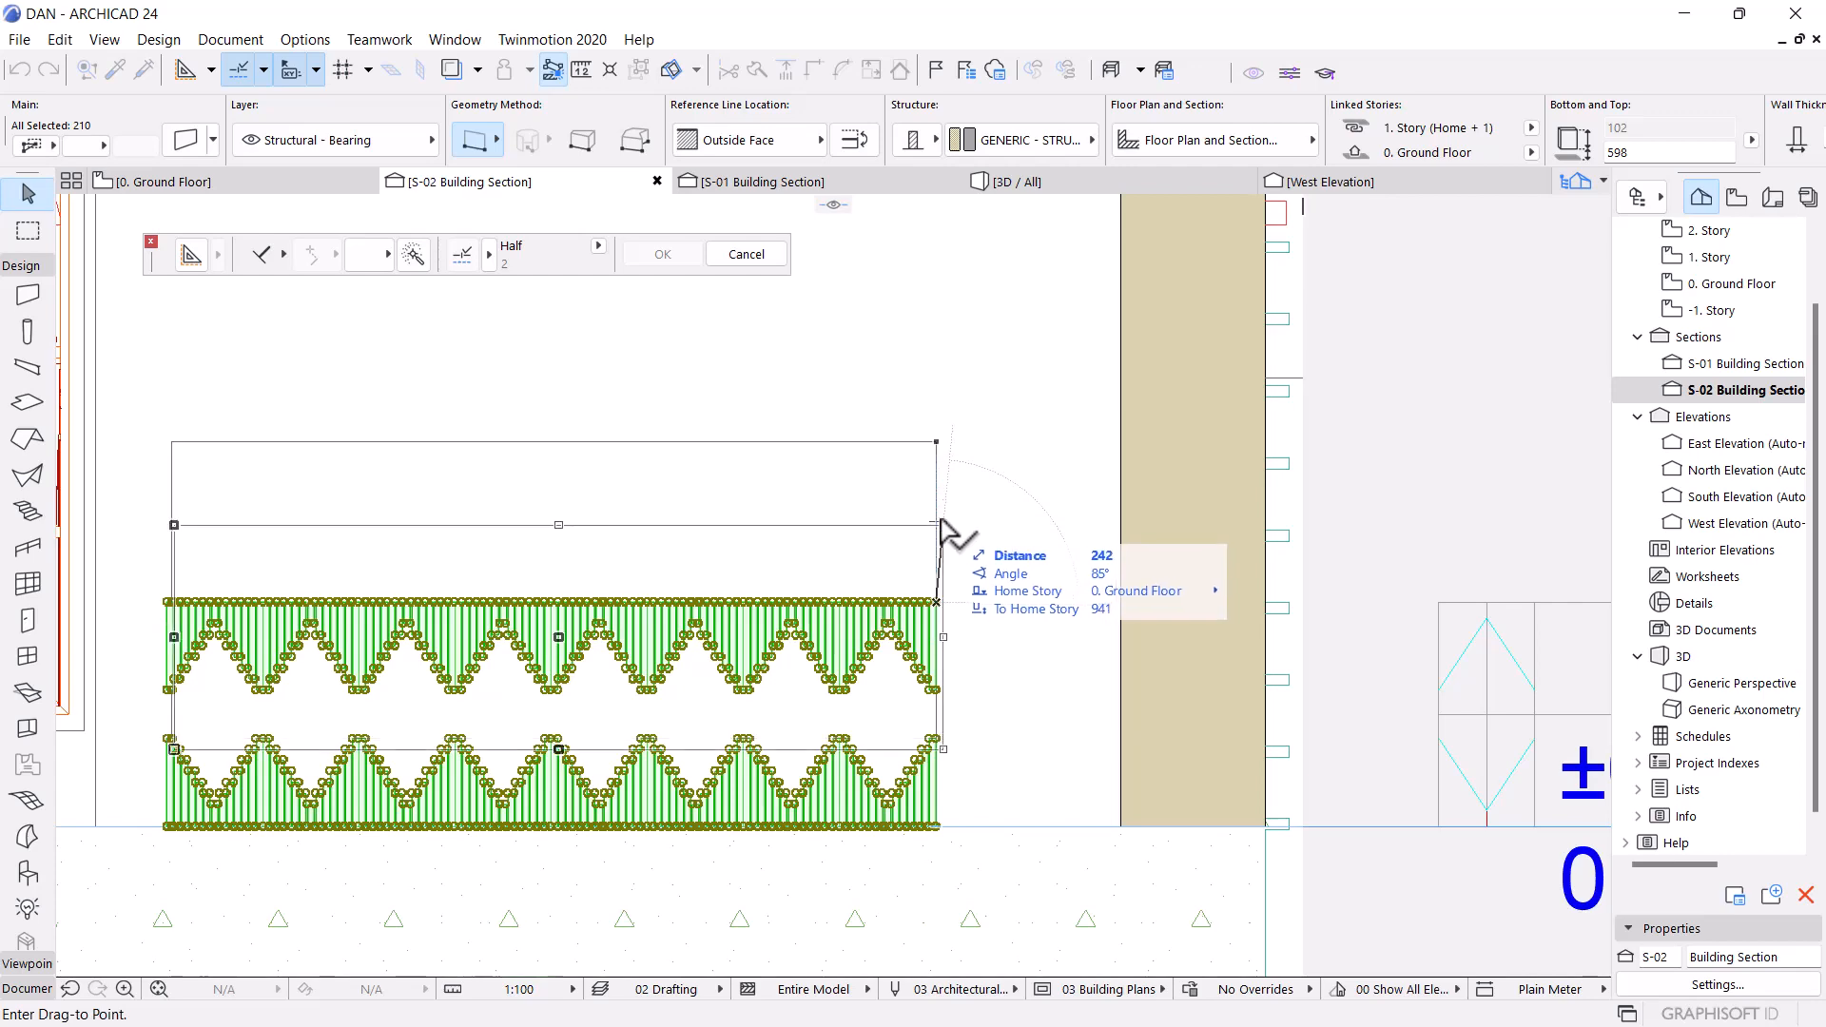
scroll(937, 532, up, 2)
scroll(932, 533, down, 2)
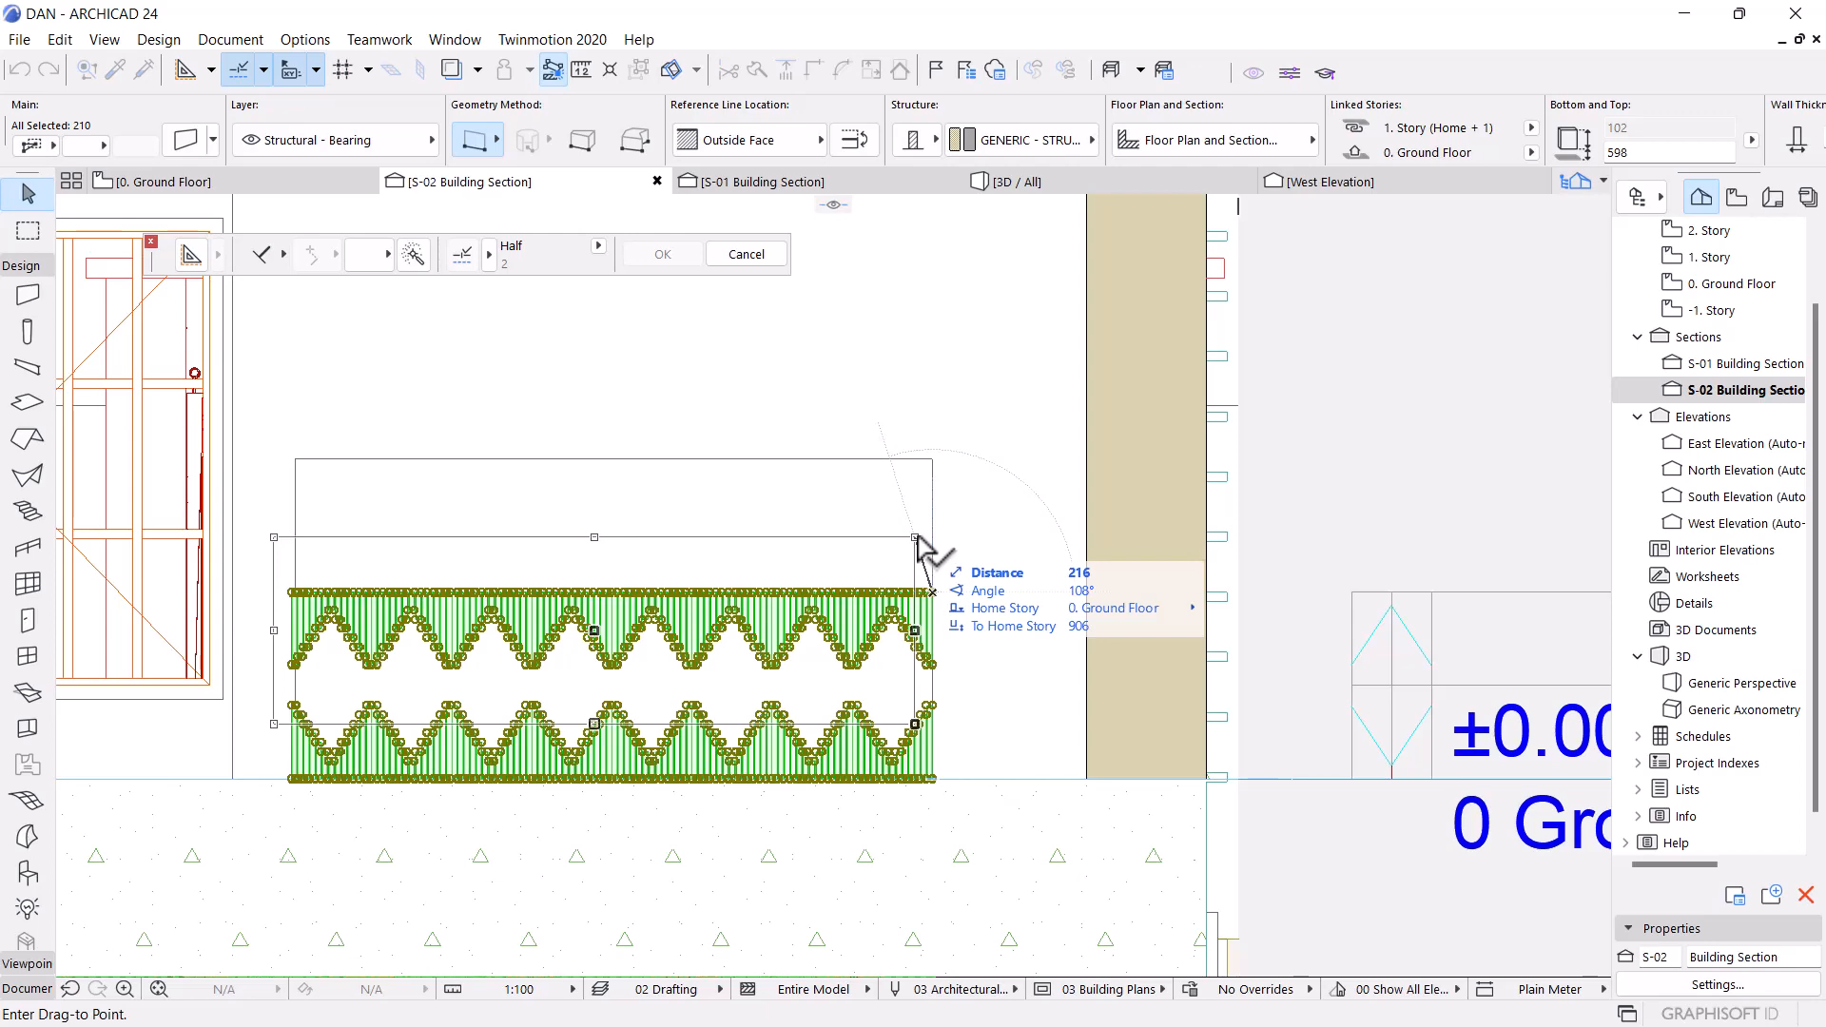
scroll(918, 538, up, 2)
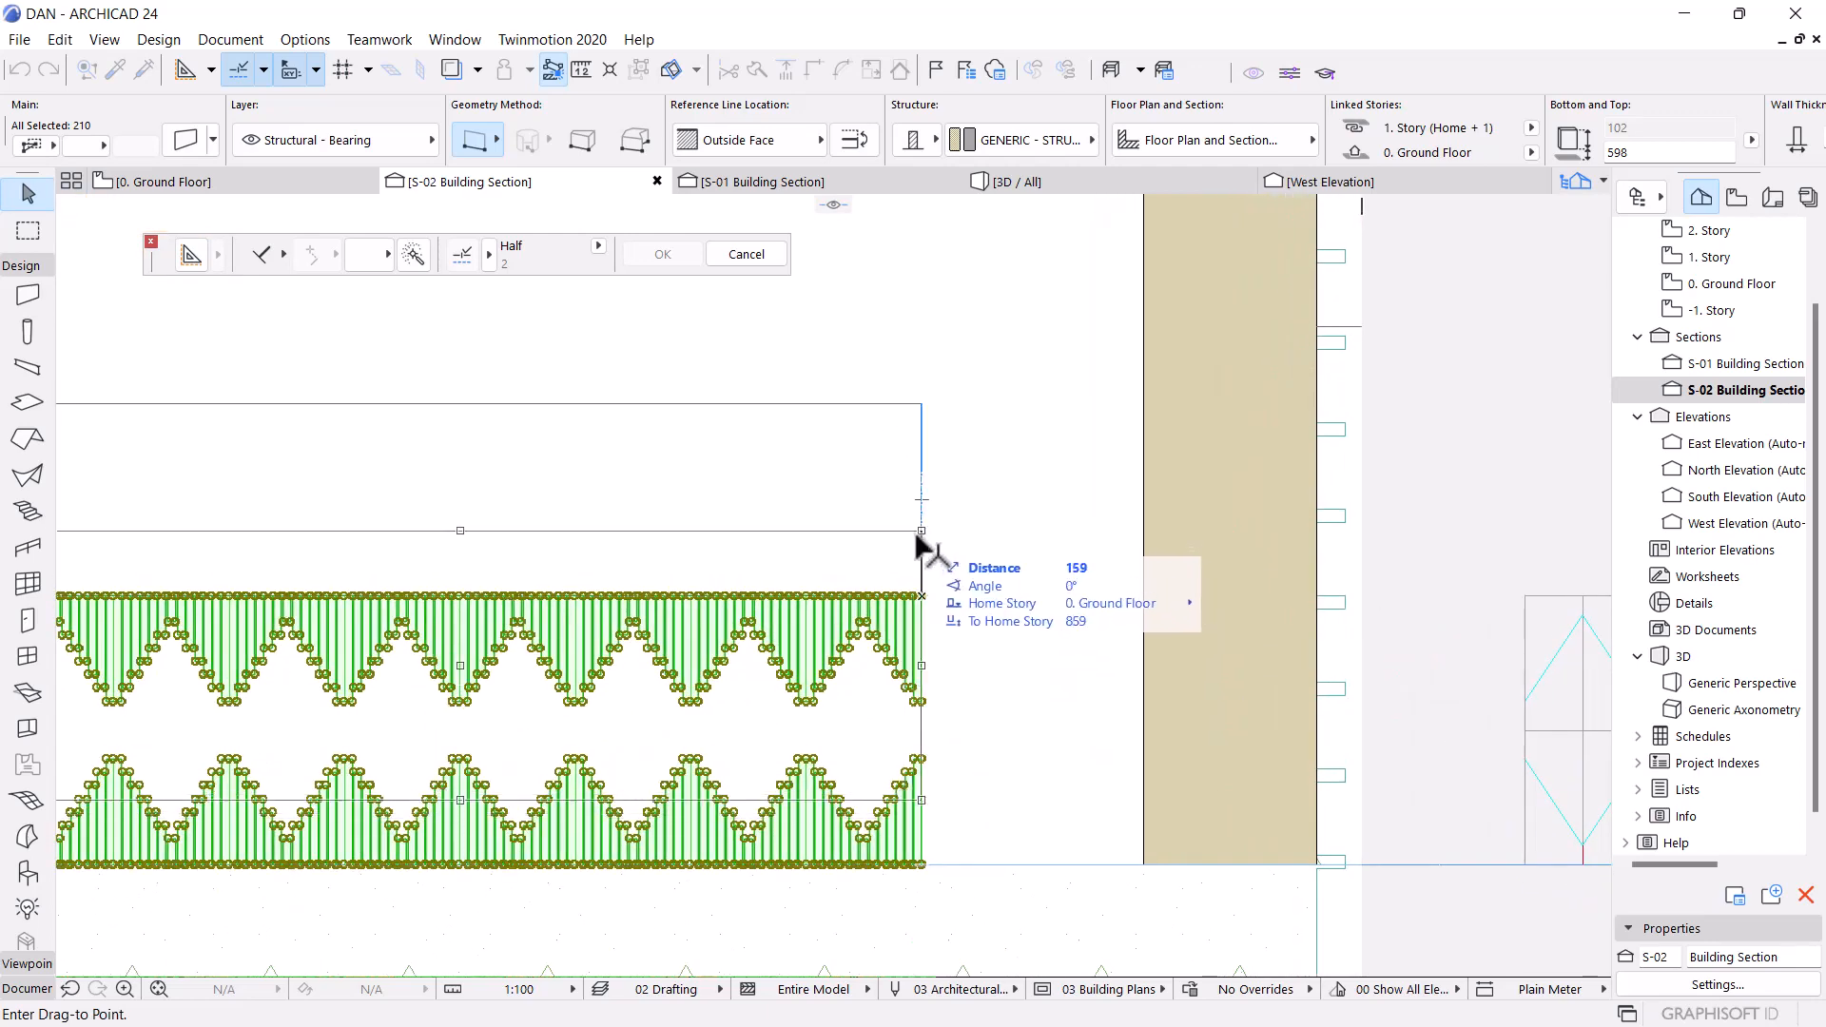
scroll(921, 573, up, 2)
scroll(924, 538, down, 2)
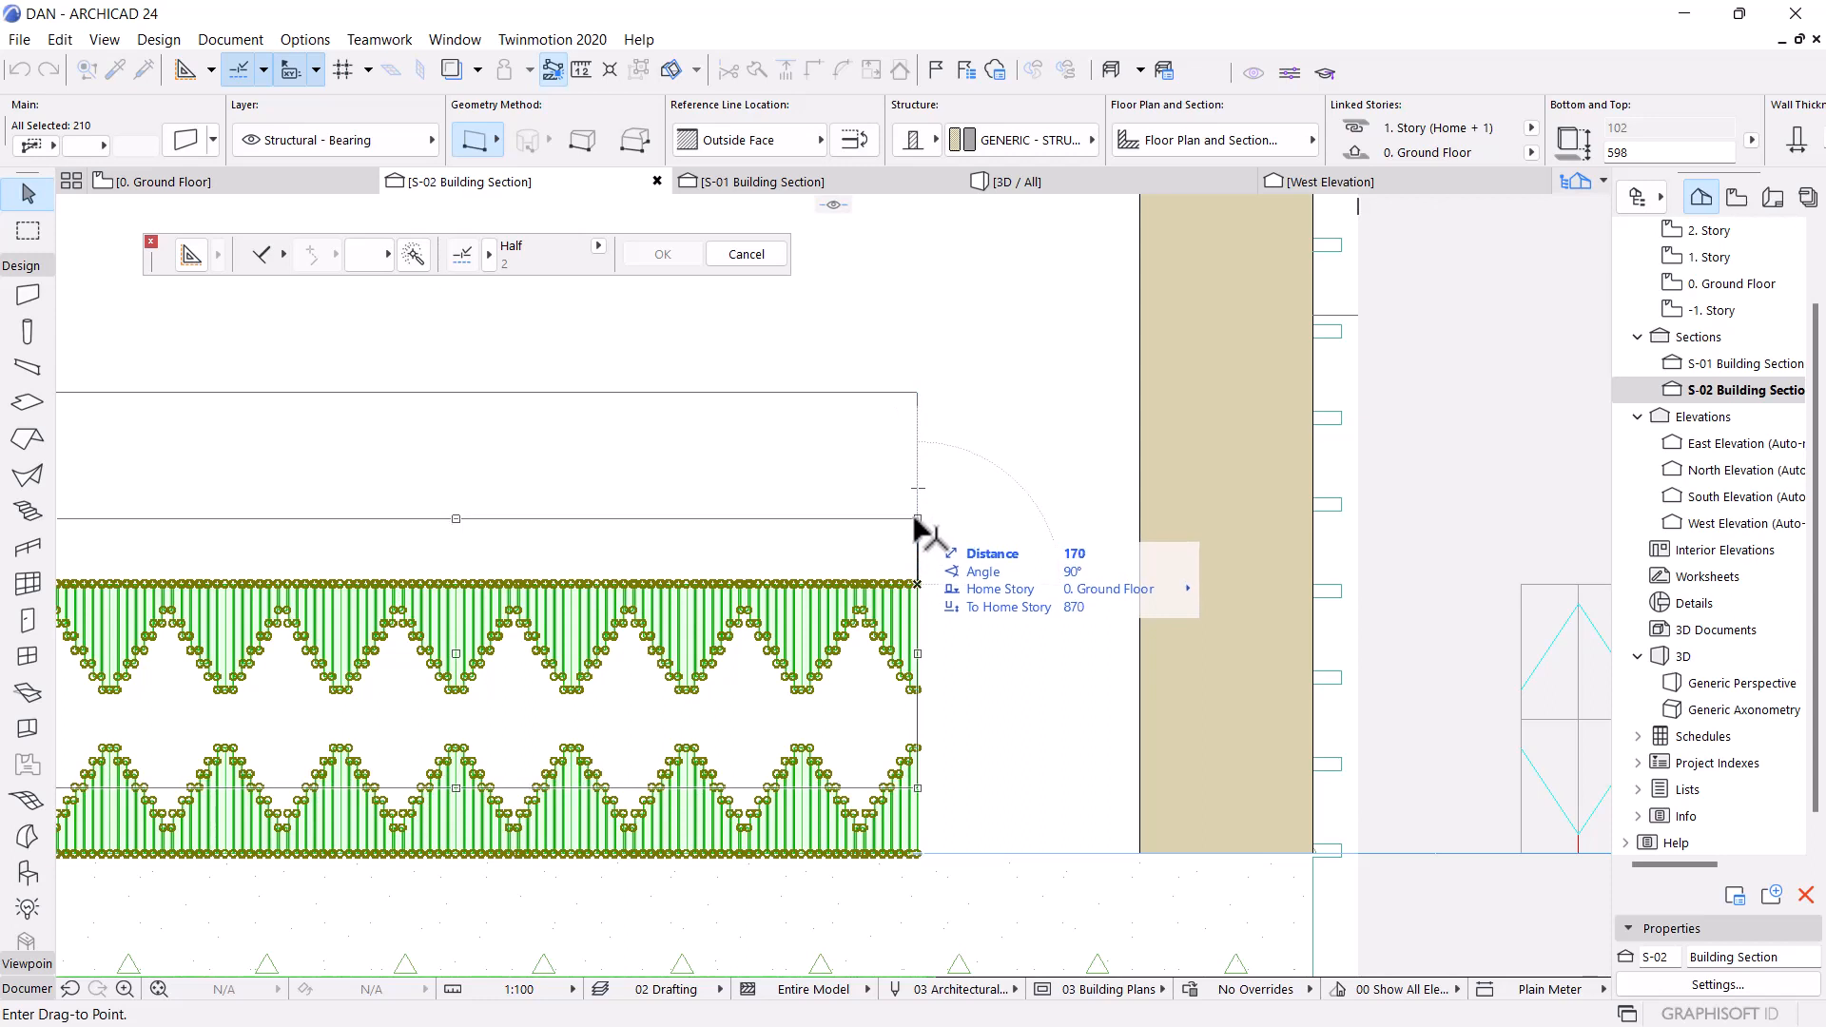
text(200)
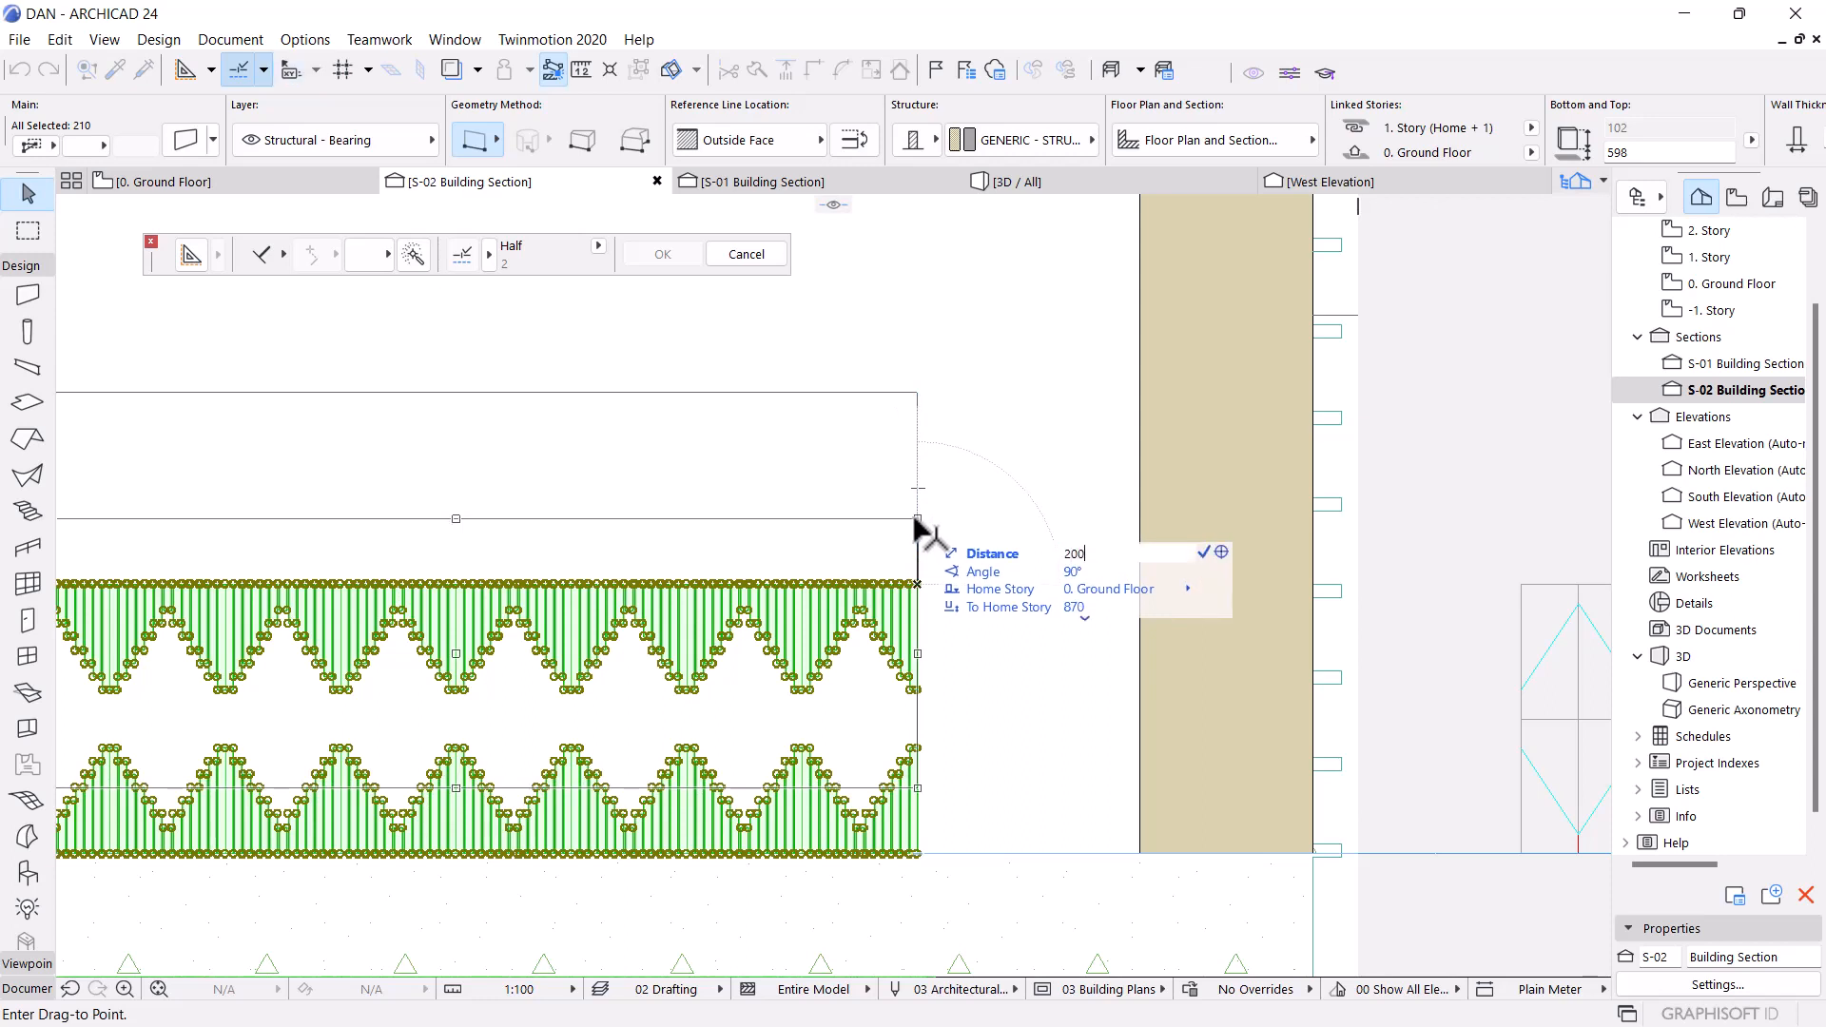
key(Return)
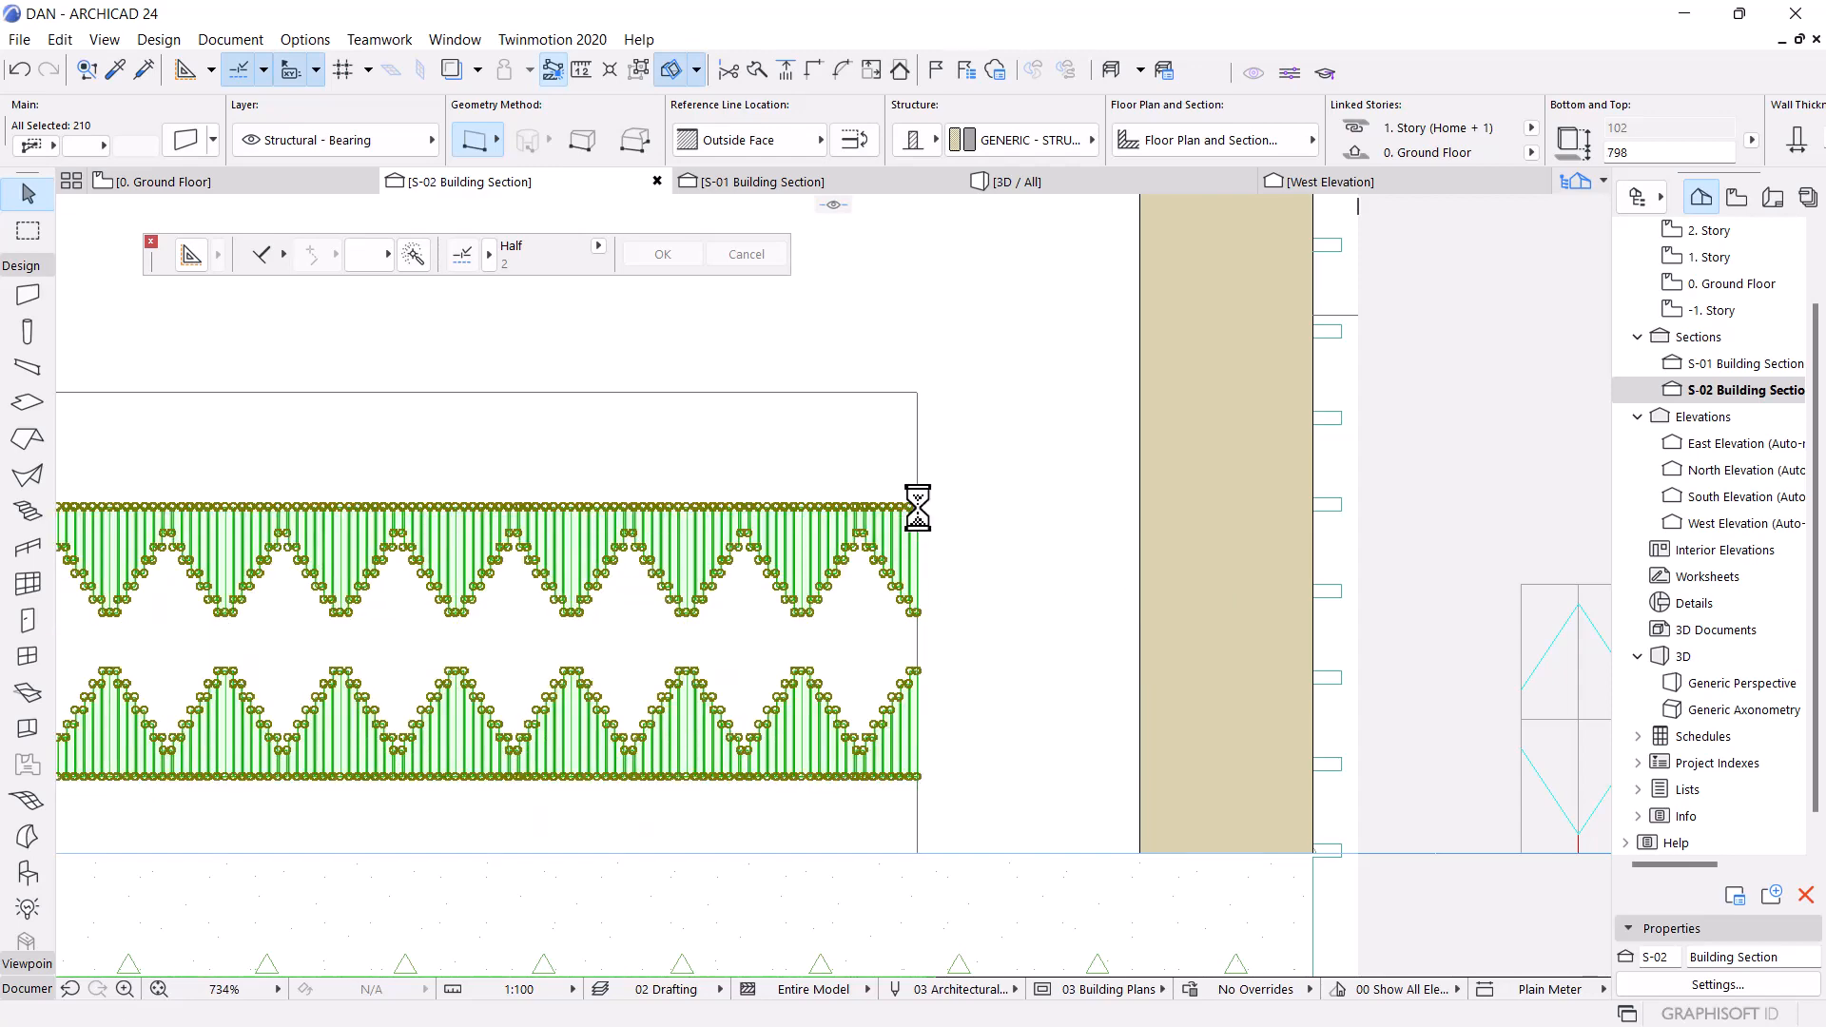
scroll(918, 514, down, 3)
click(1041, 181)
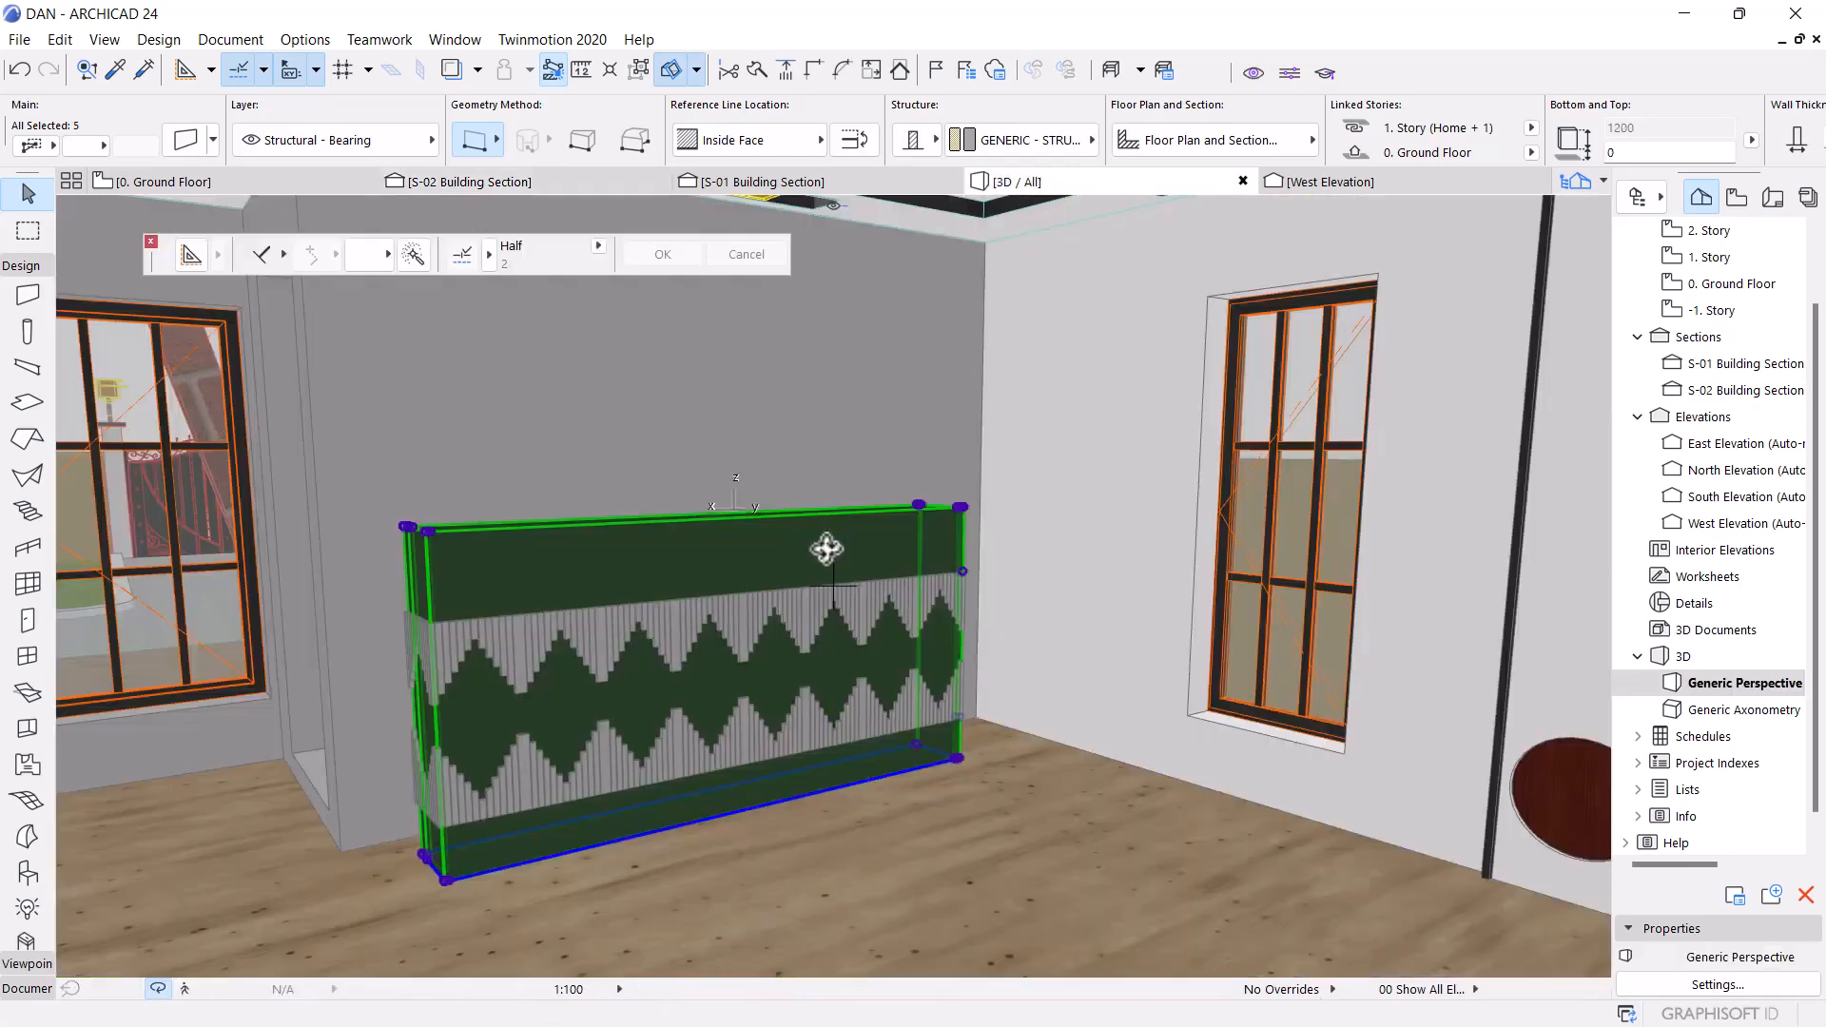
drag(740, 703, 868, 367)
In the S-02 Building Section, move the selected slats 50 mm straight down from their lower end corner
click(523, 181)
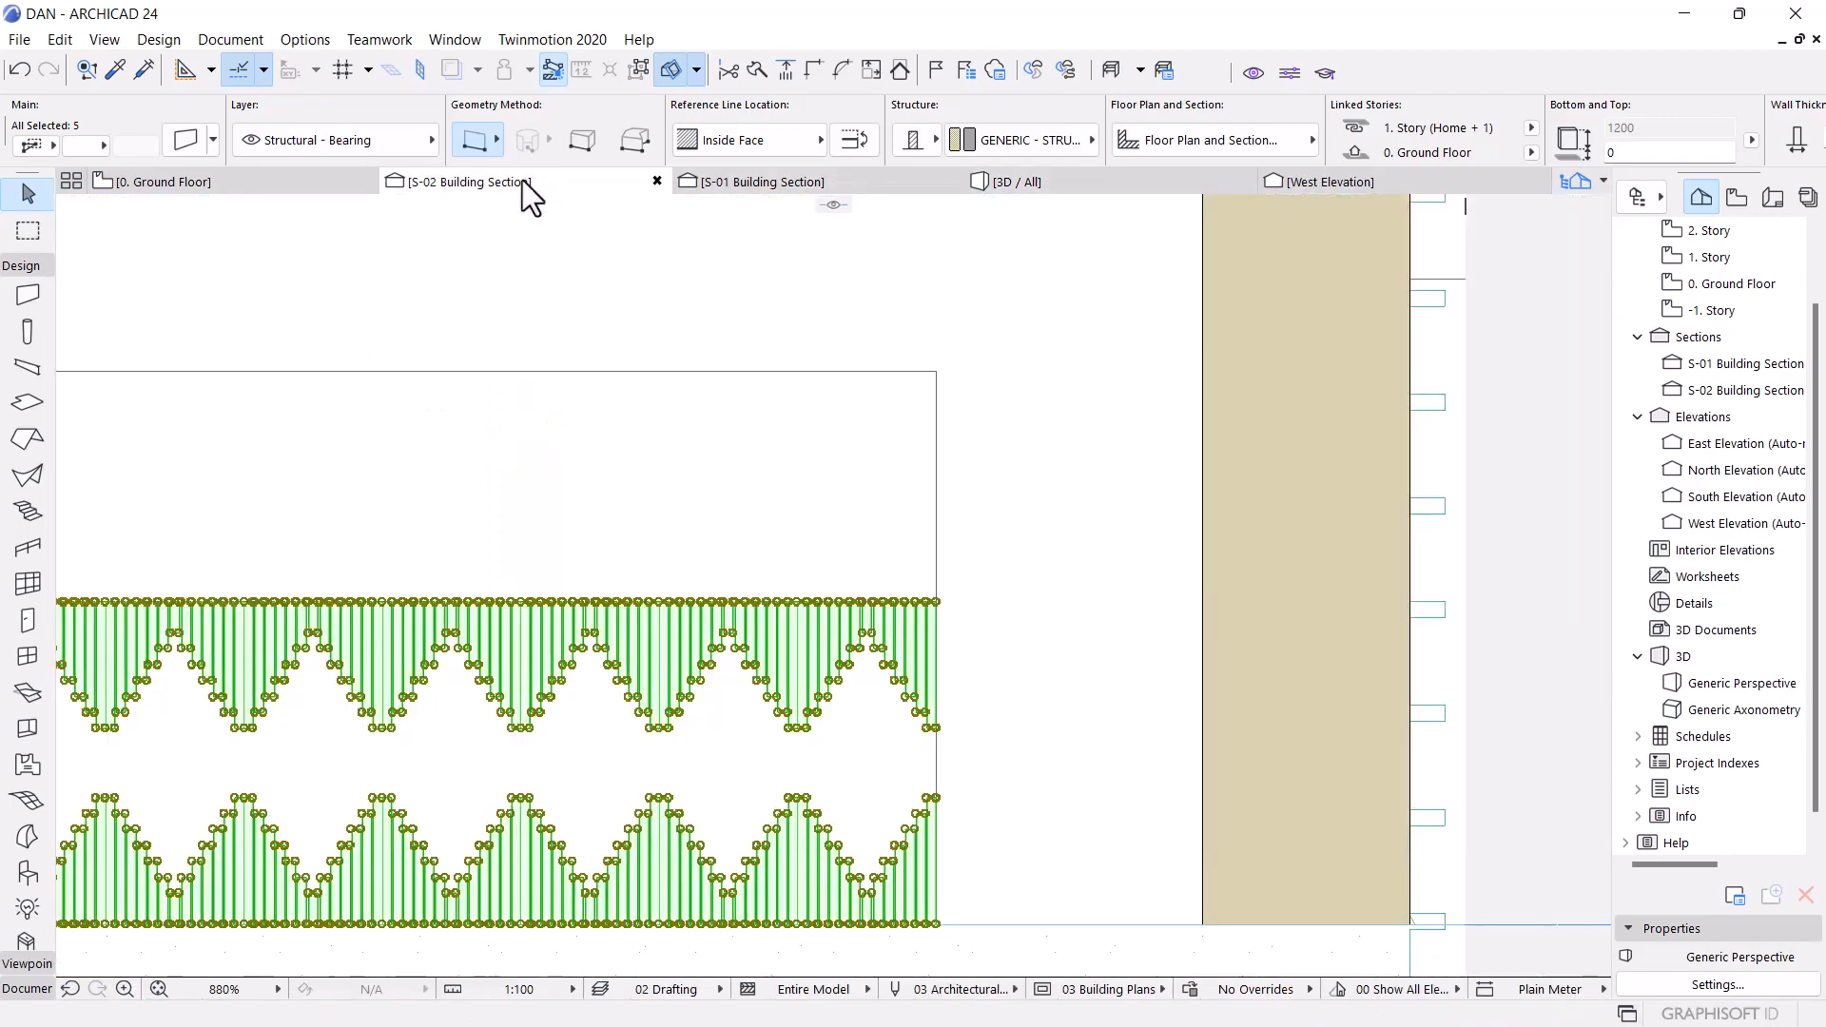
scroll(725, 447, down, 3)
scroll(897, 652, up, 3)
scroll(906, 669, up, 4)
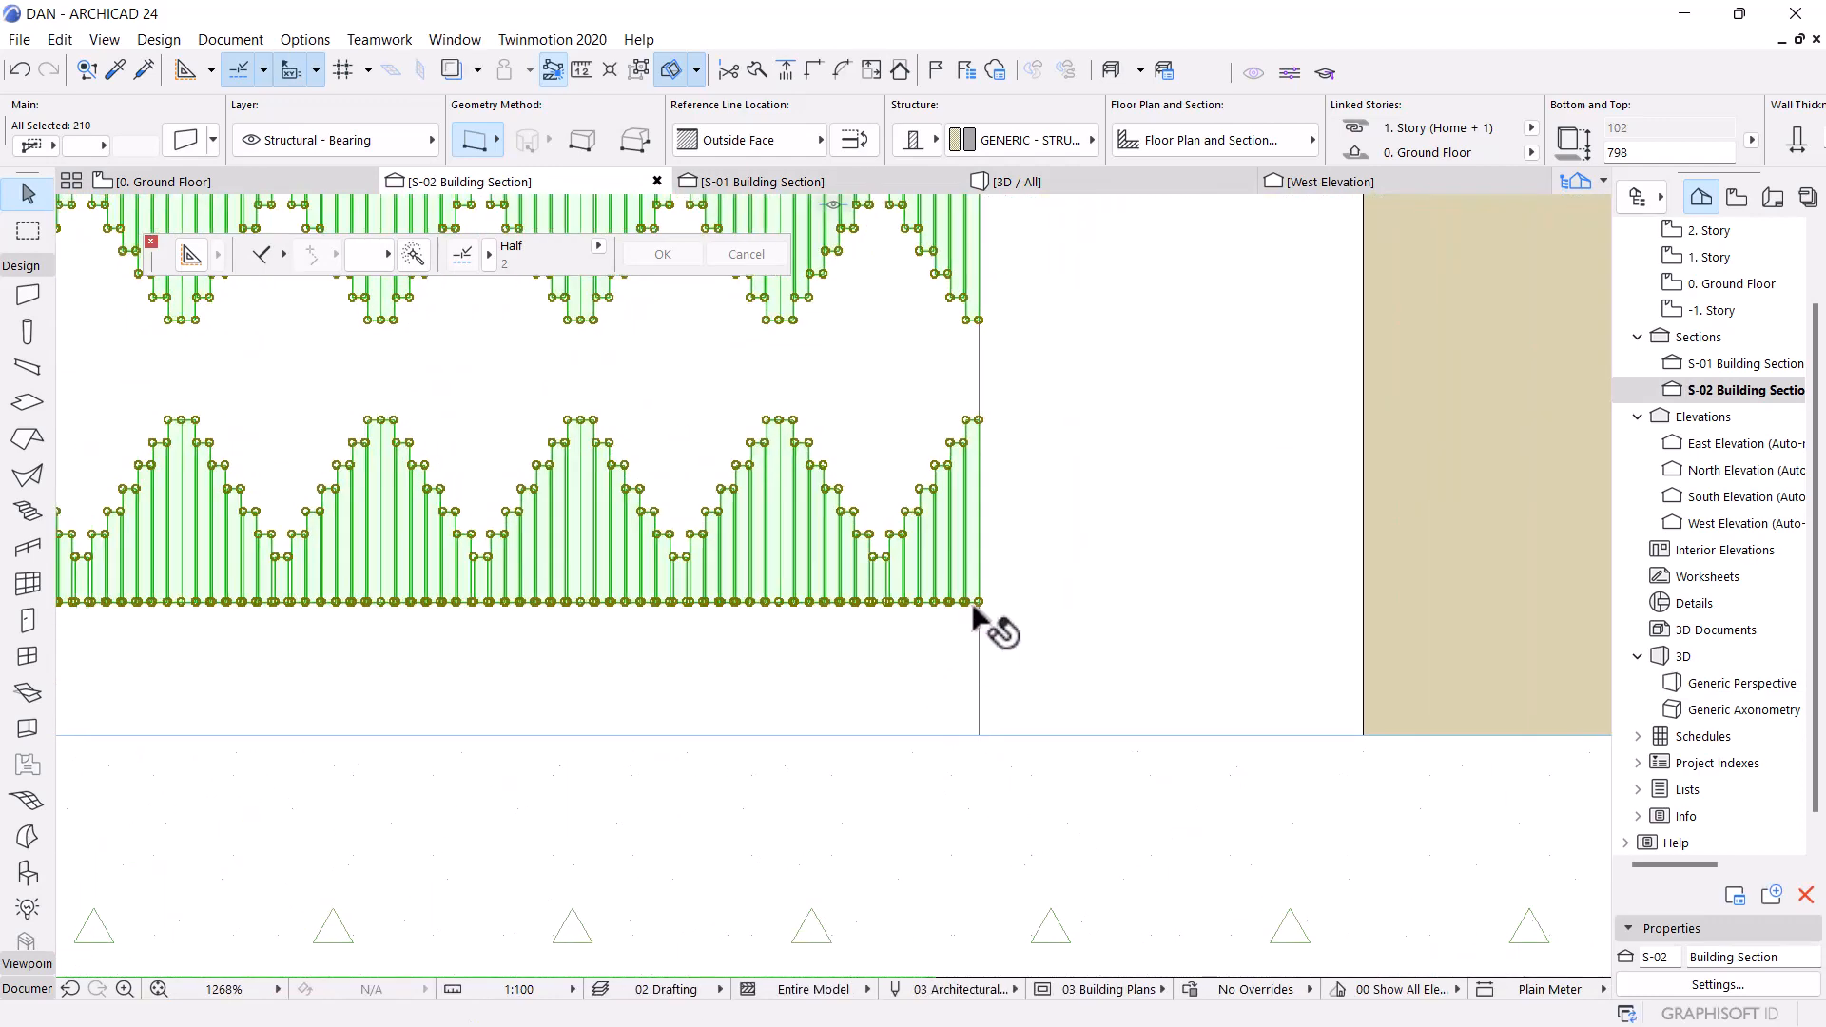
key(ctrl+d)
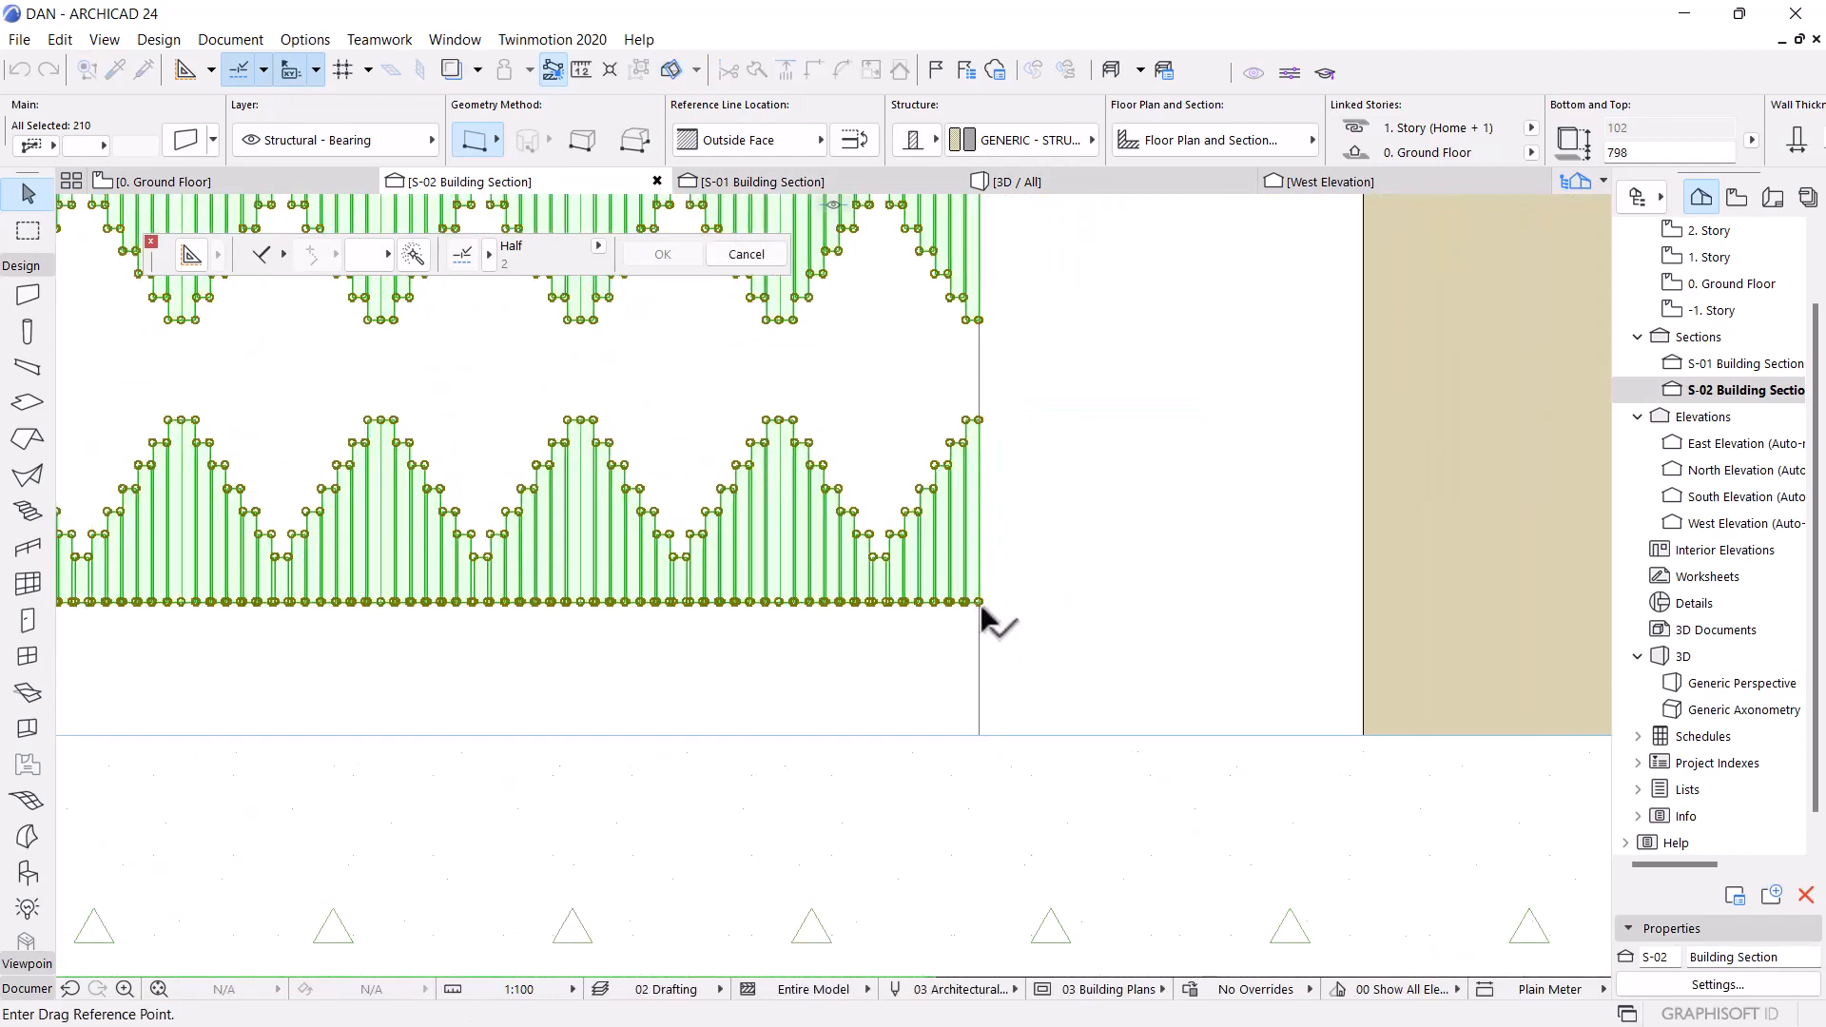
click(979, 603)
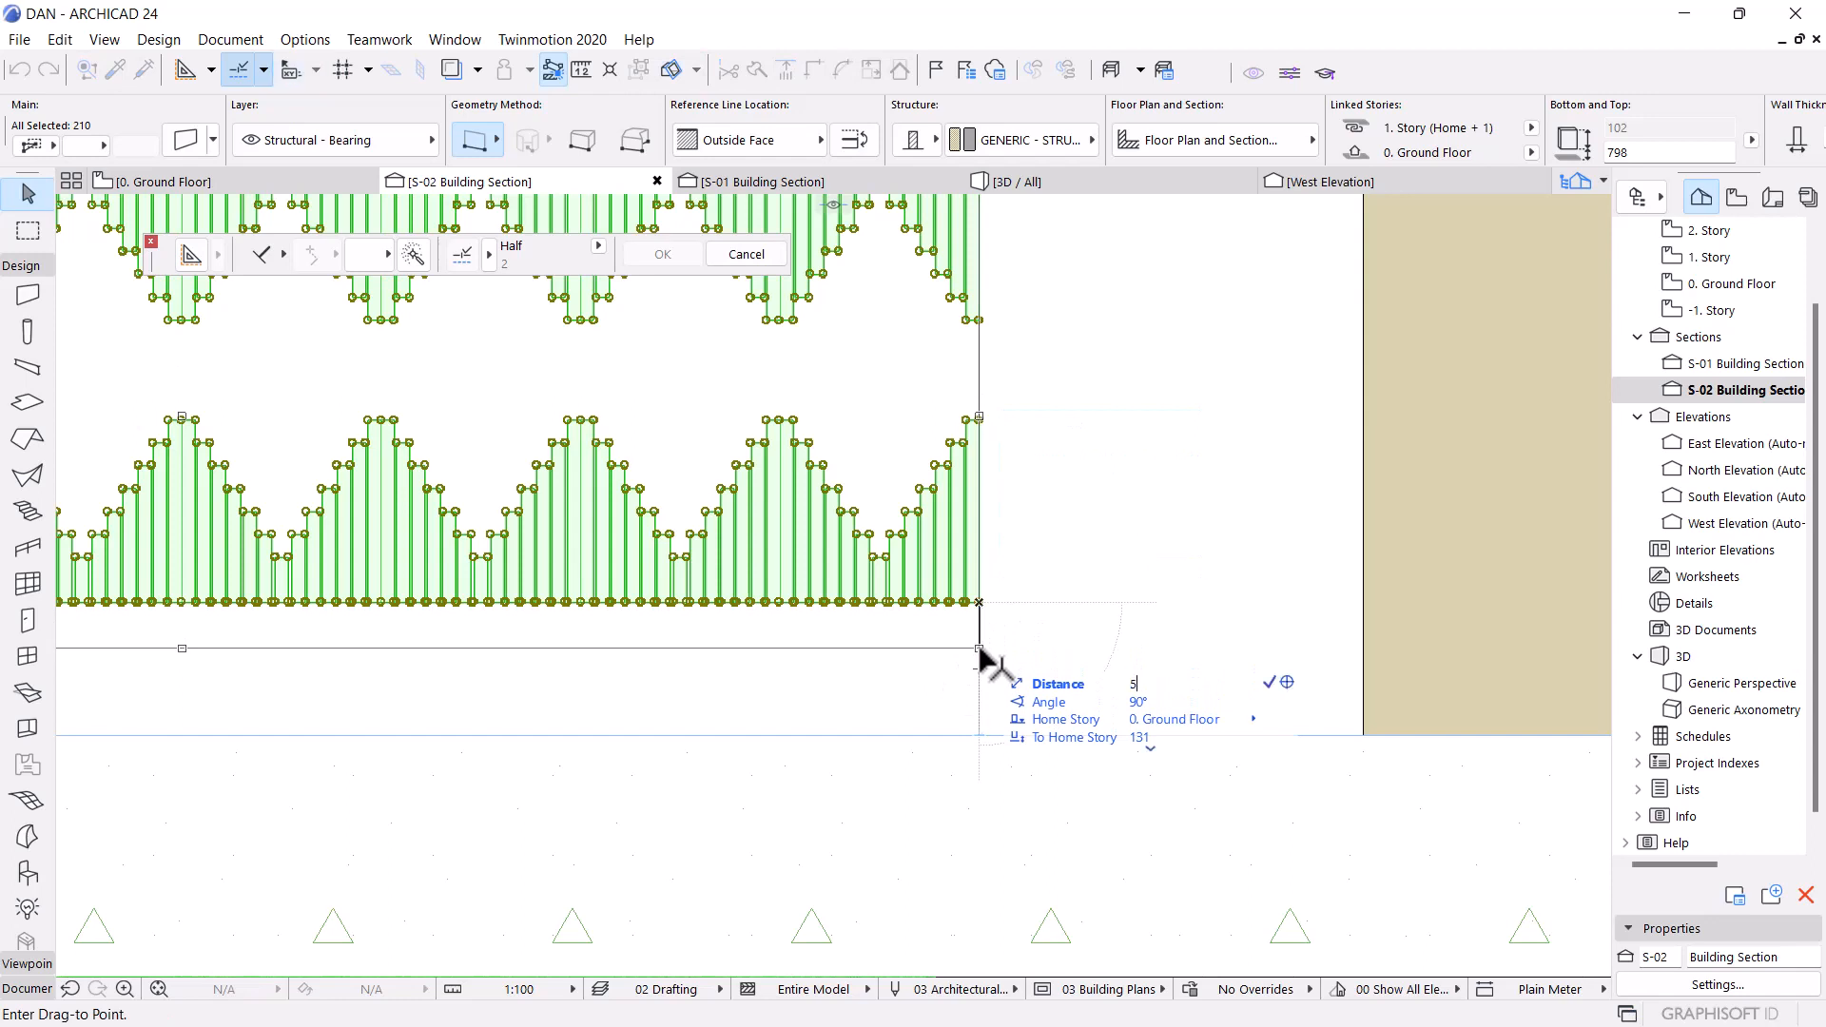
text(50)
key(Return)
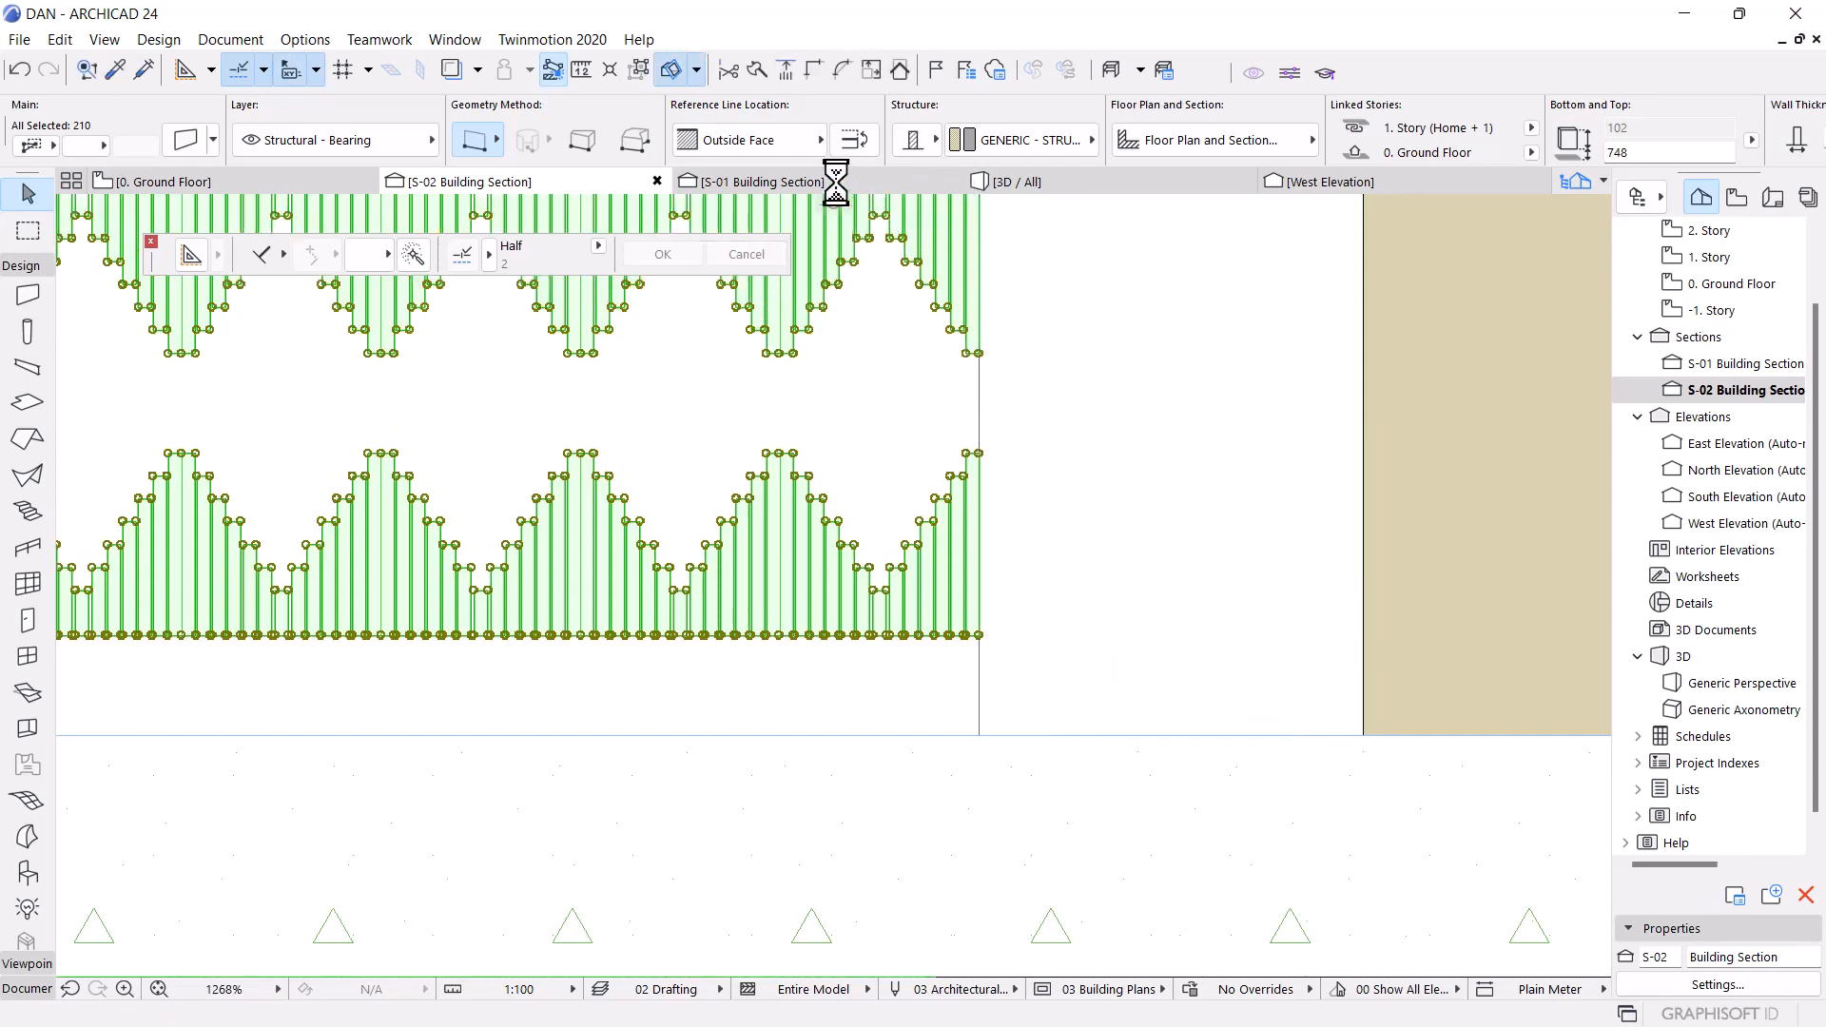
In the 3D view, set the backing walls' bottom offset to 150 mm, and return to the S-02 Building Section
click(1014, 186)
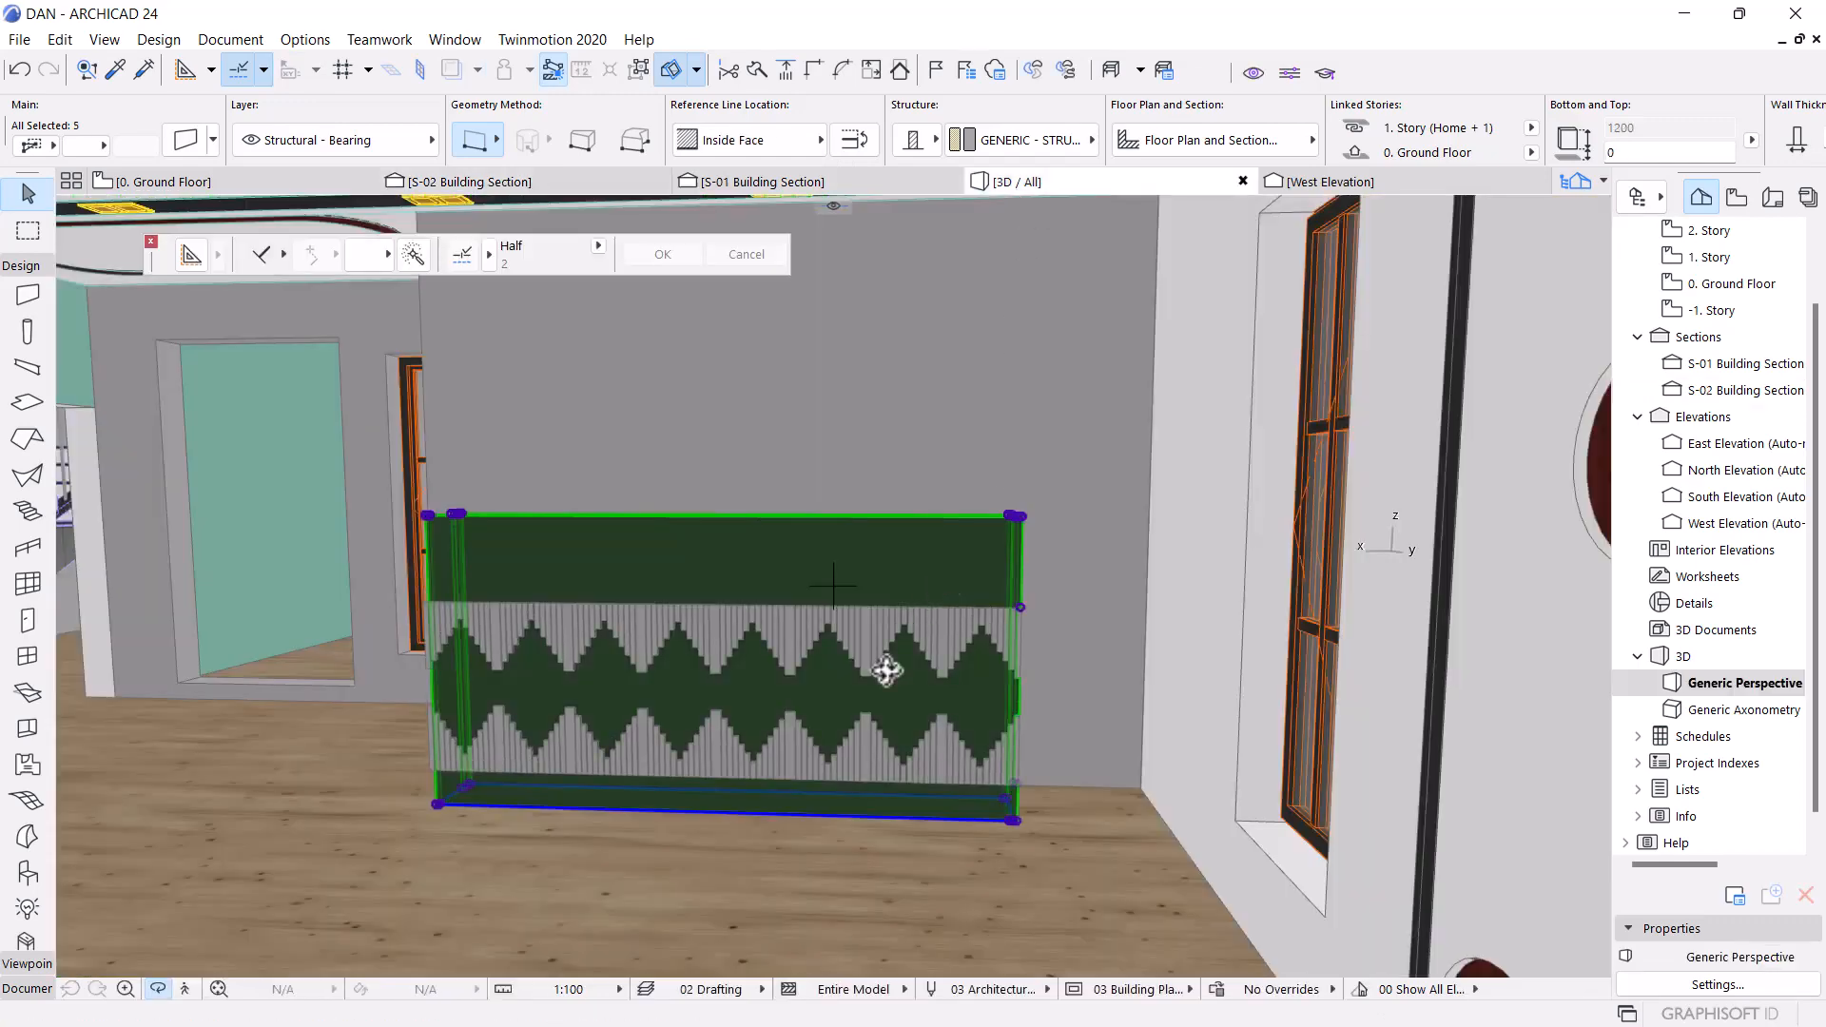
drag(584, 716, 885, 685)
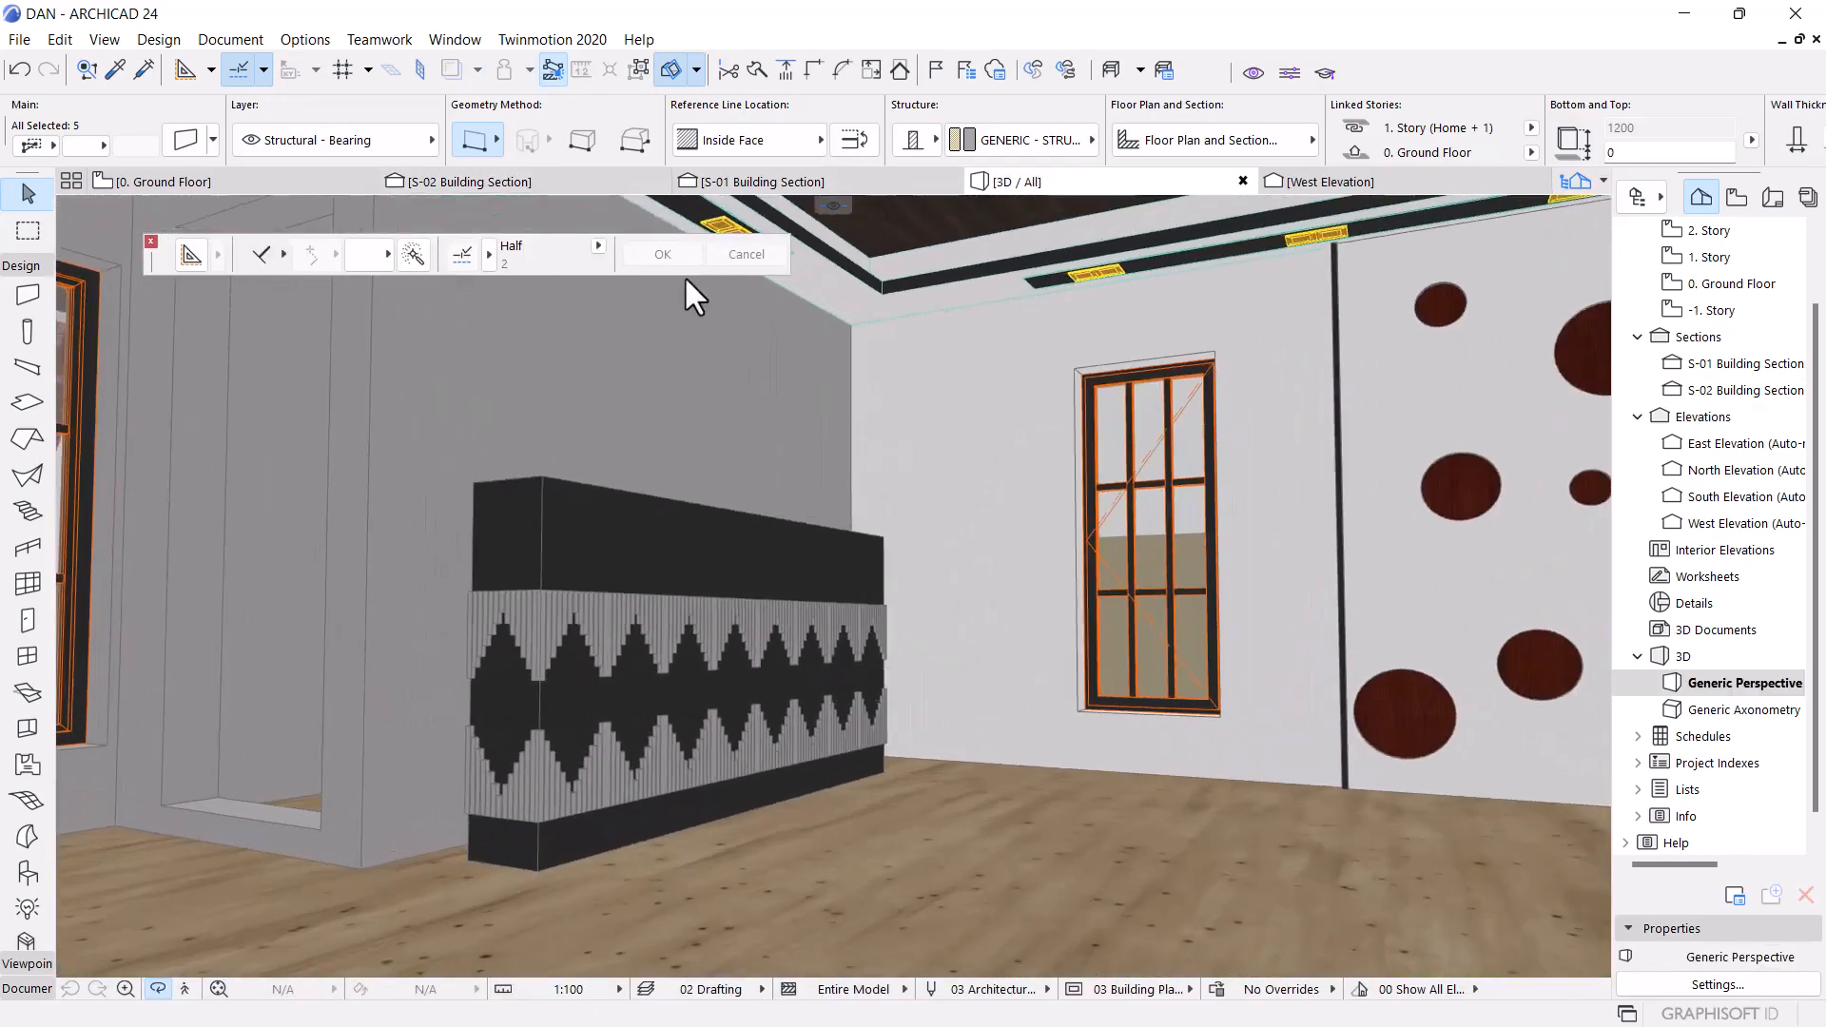
double_click(628, 538)
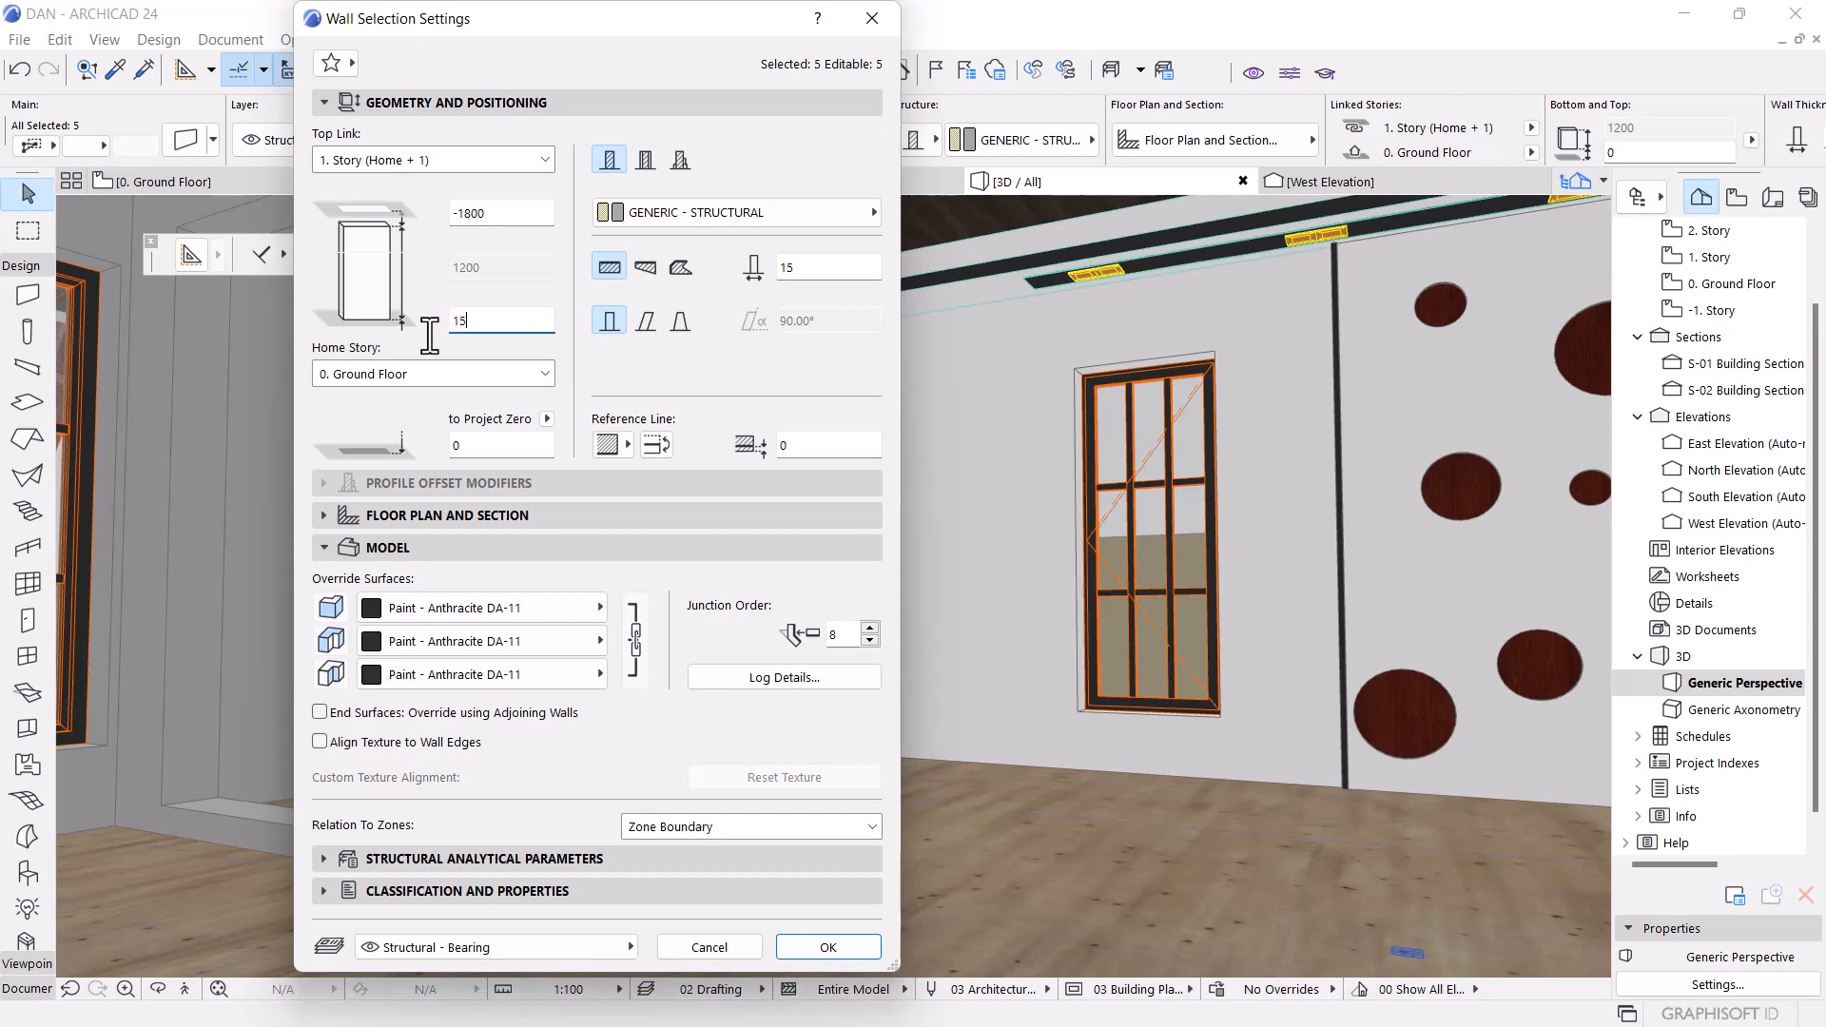
click(828, 948)
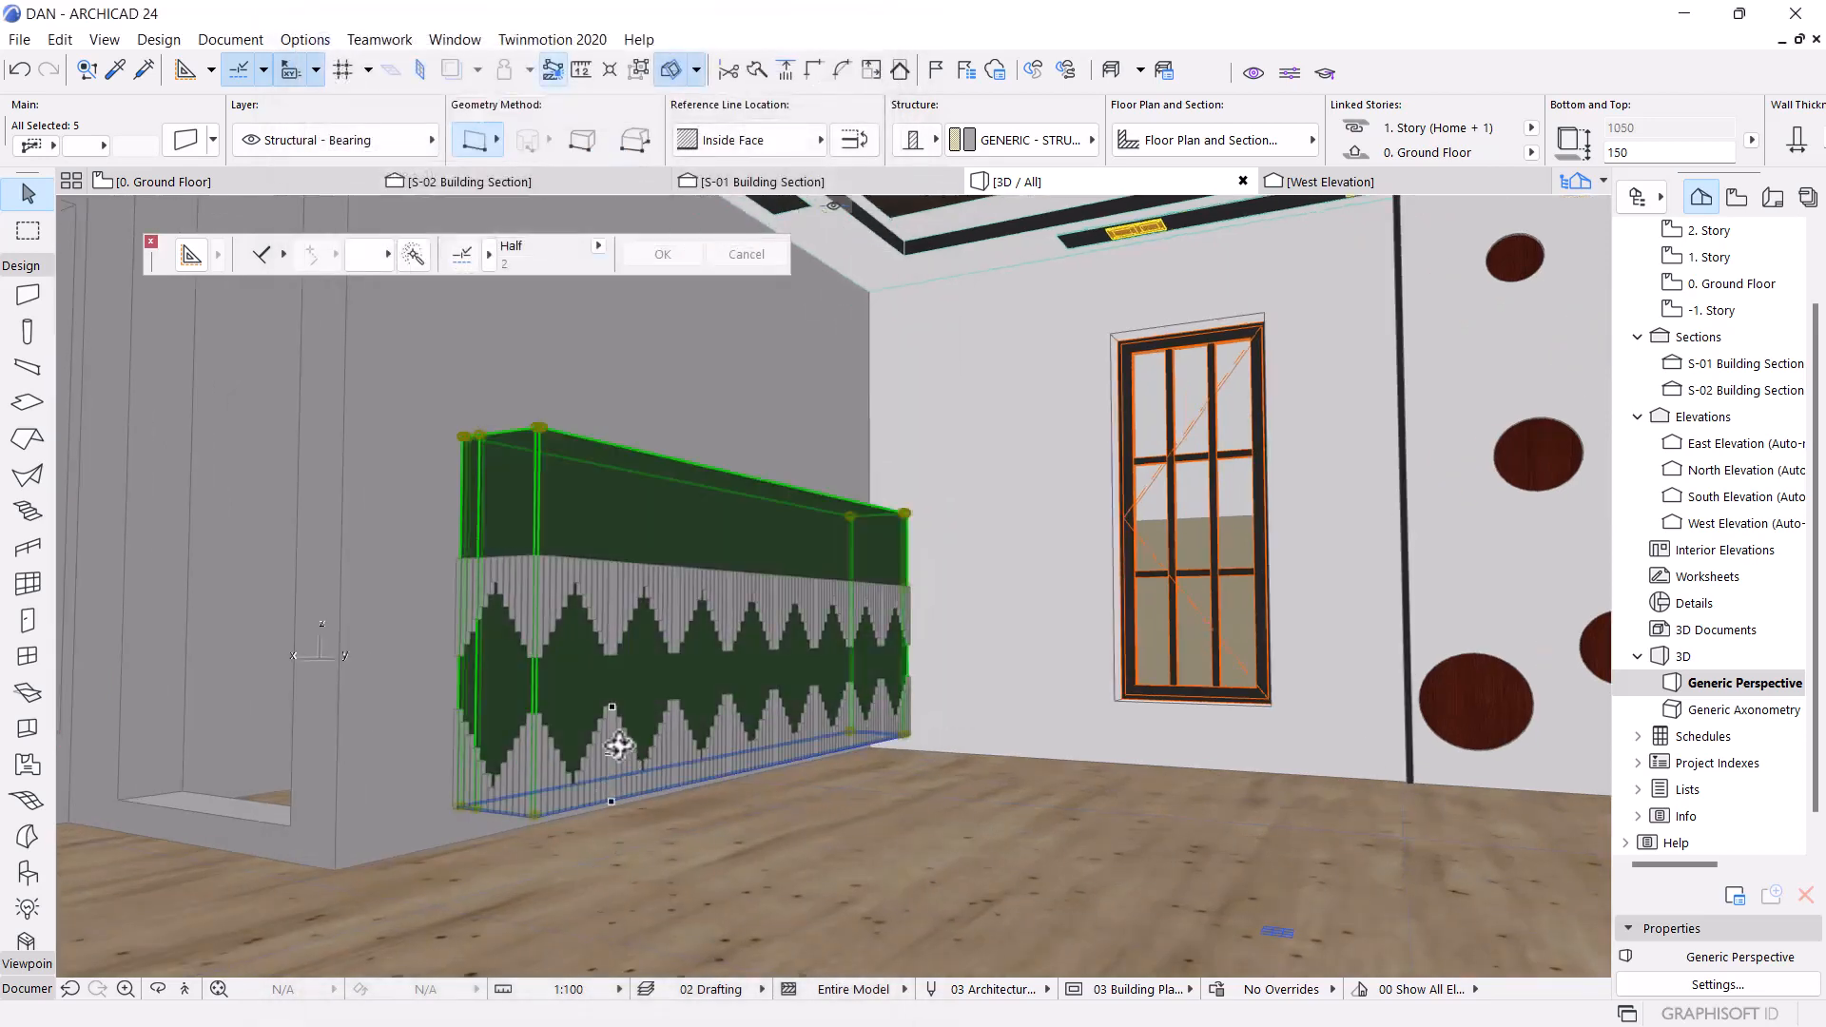
shift+middle_drag(619, 746, 861, 531)
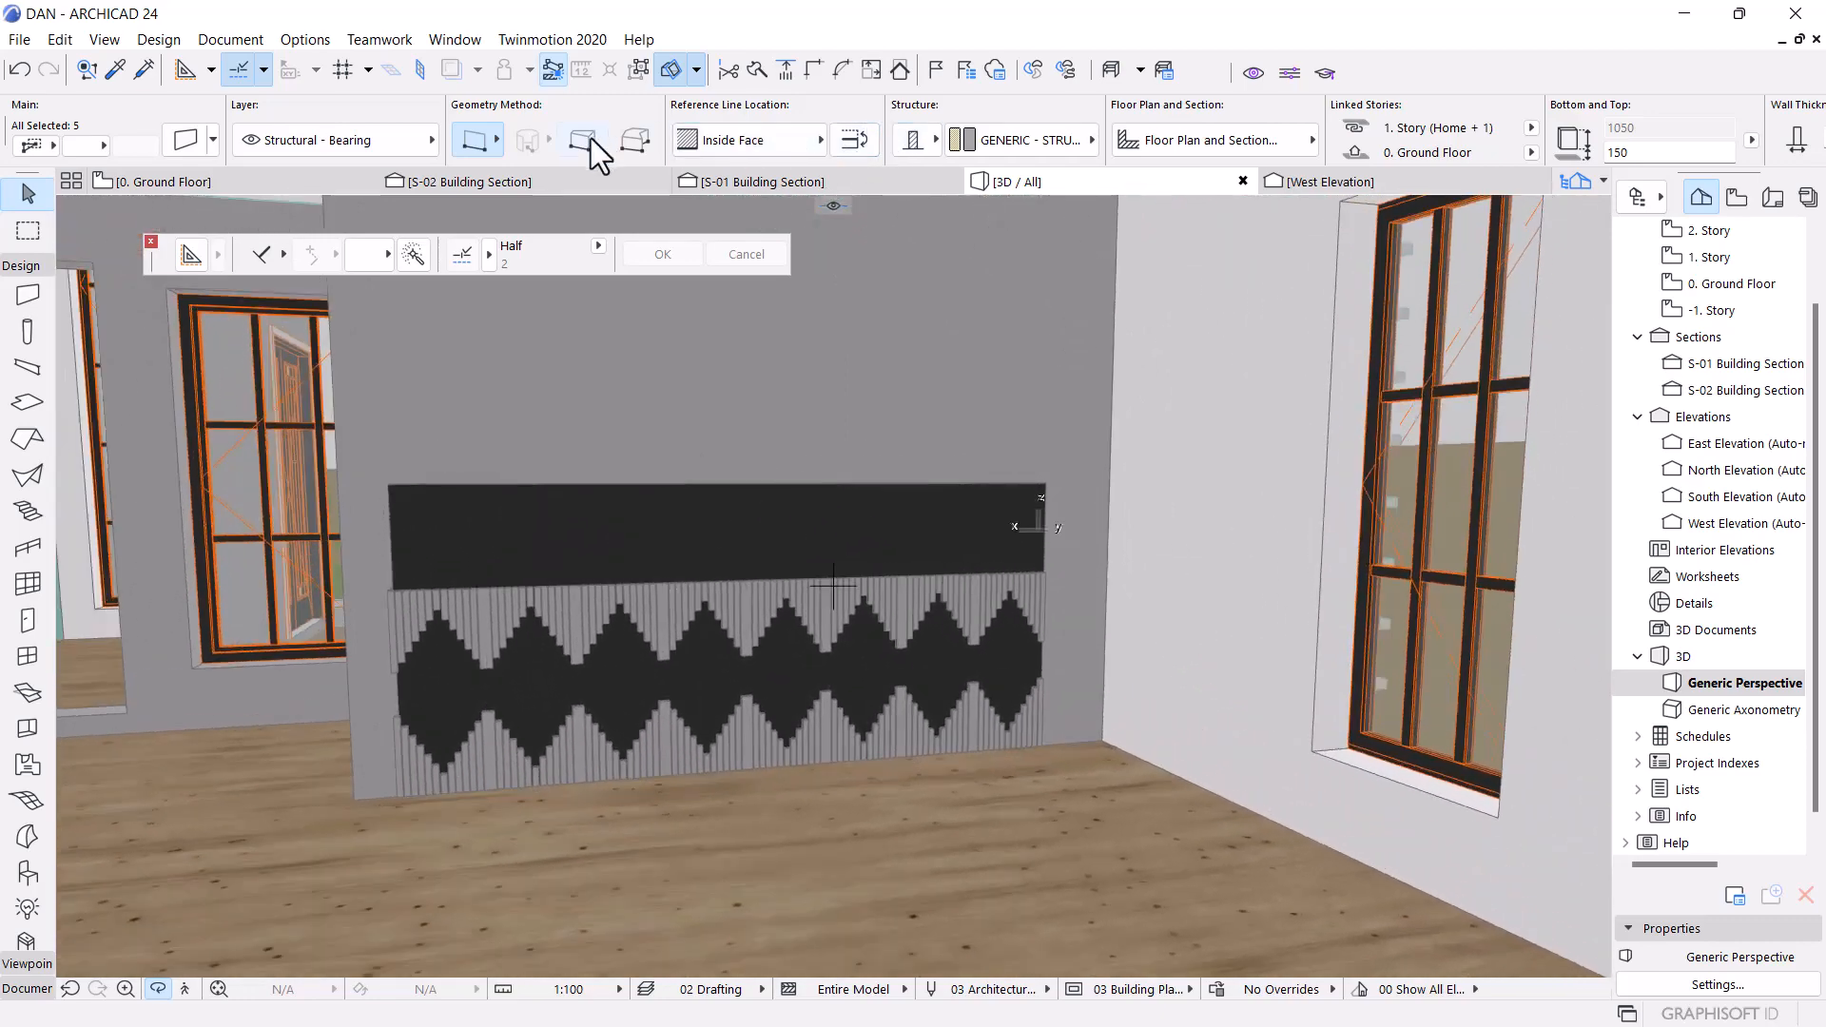
click(540, 181)
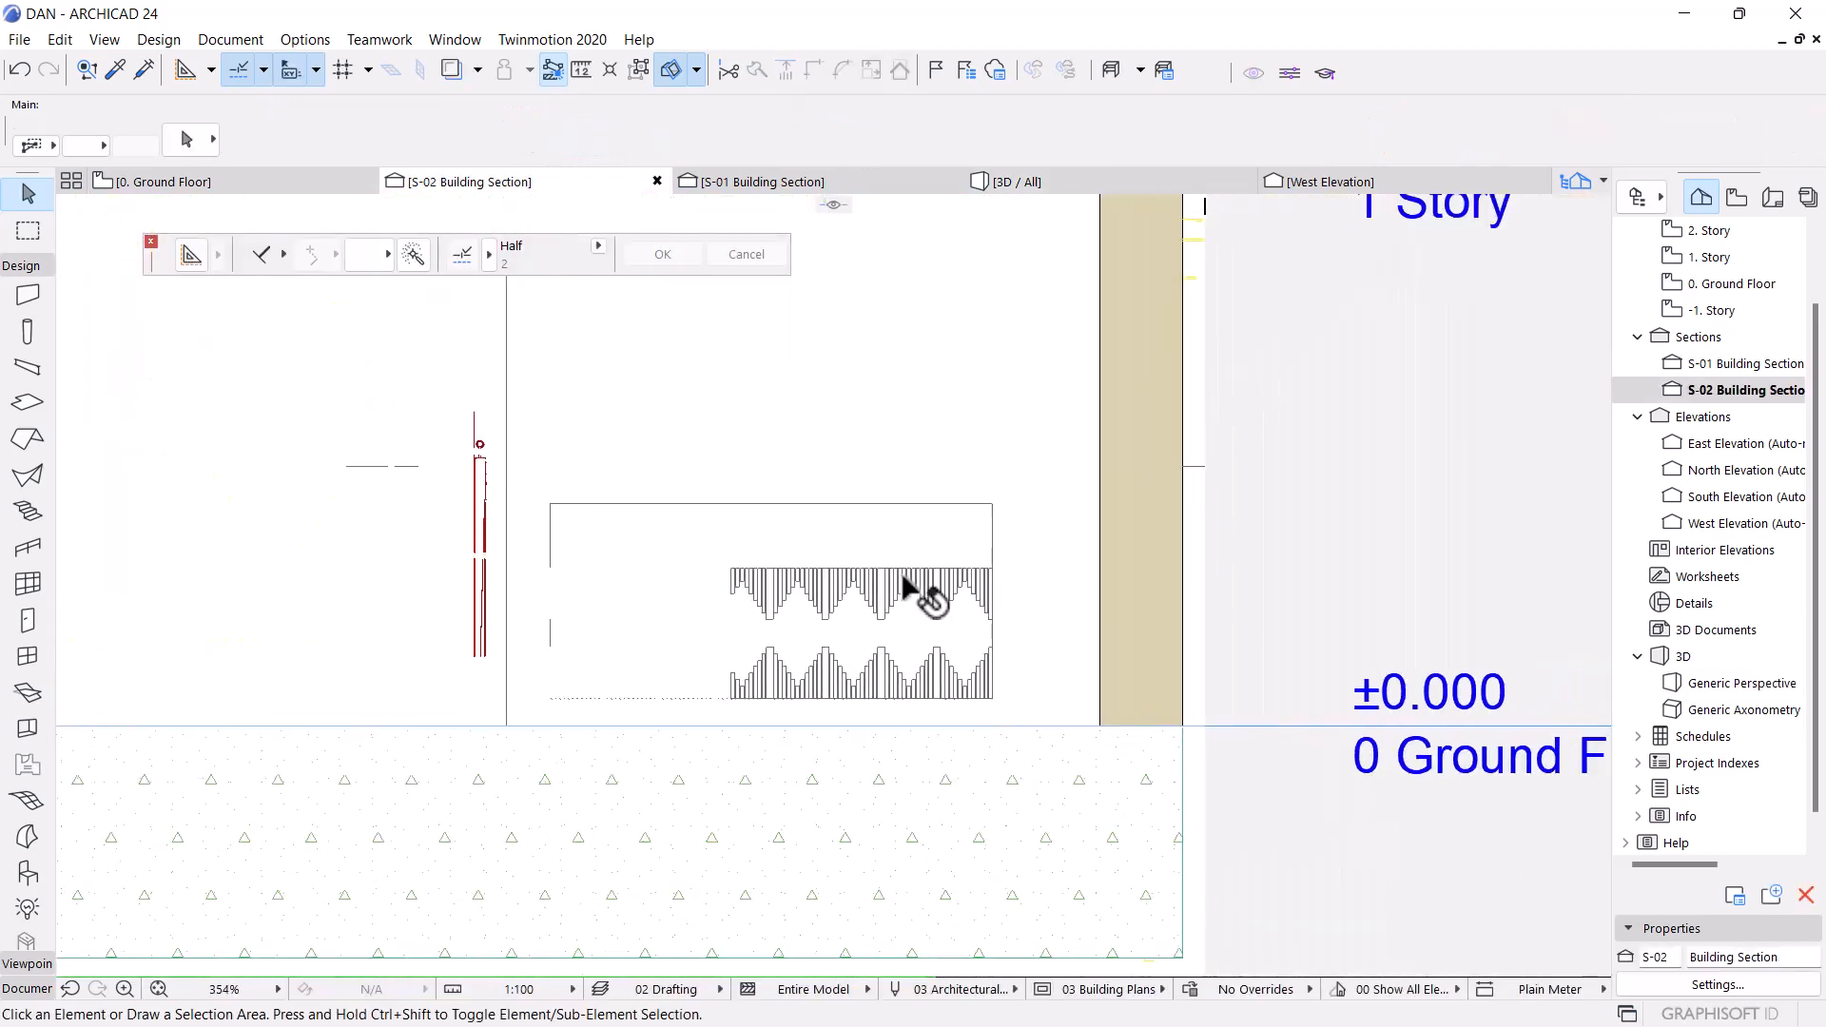
Suspend groups and select only the counter's front backing wall in the S-02 Building Section
scroll(728, 570, up, 5)
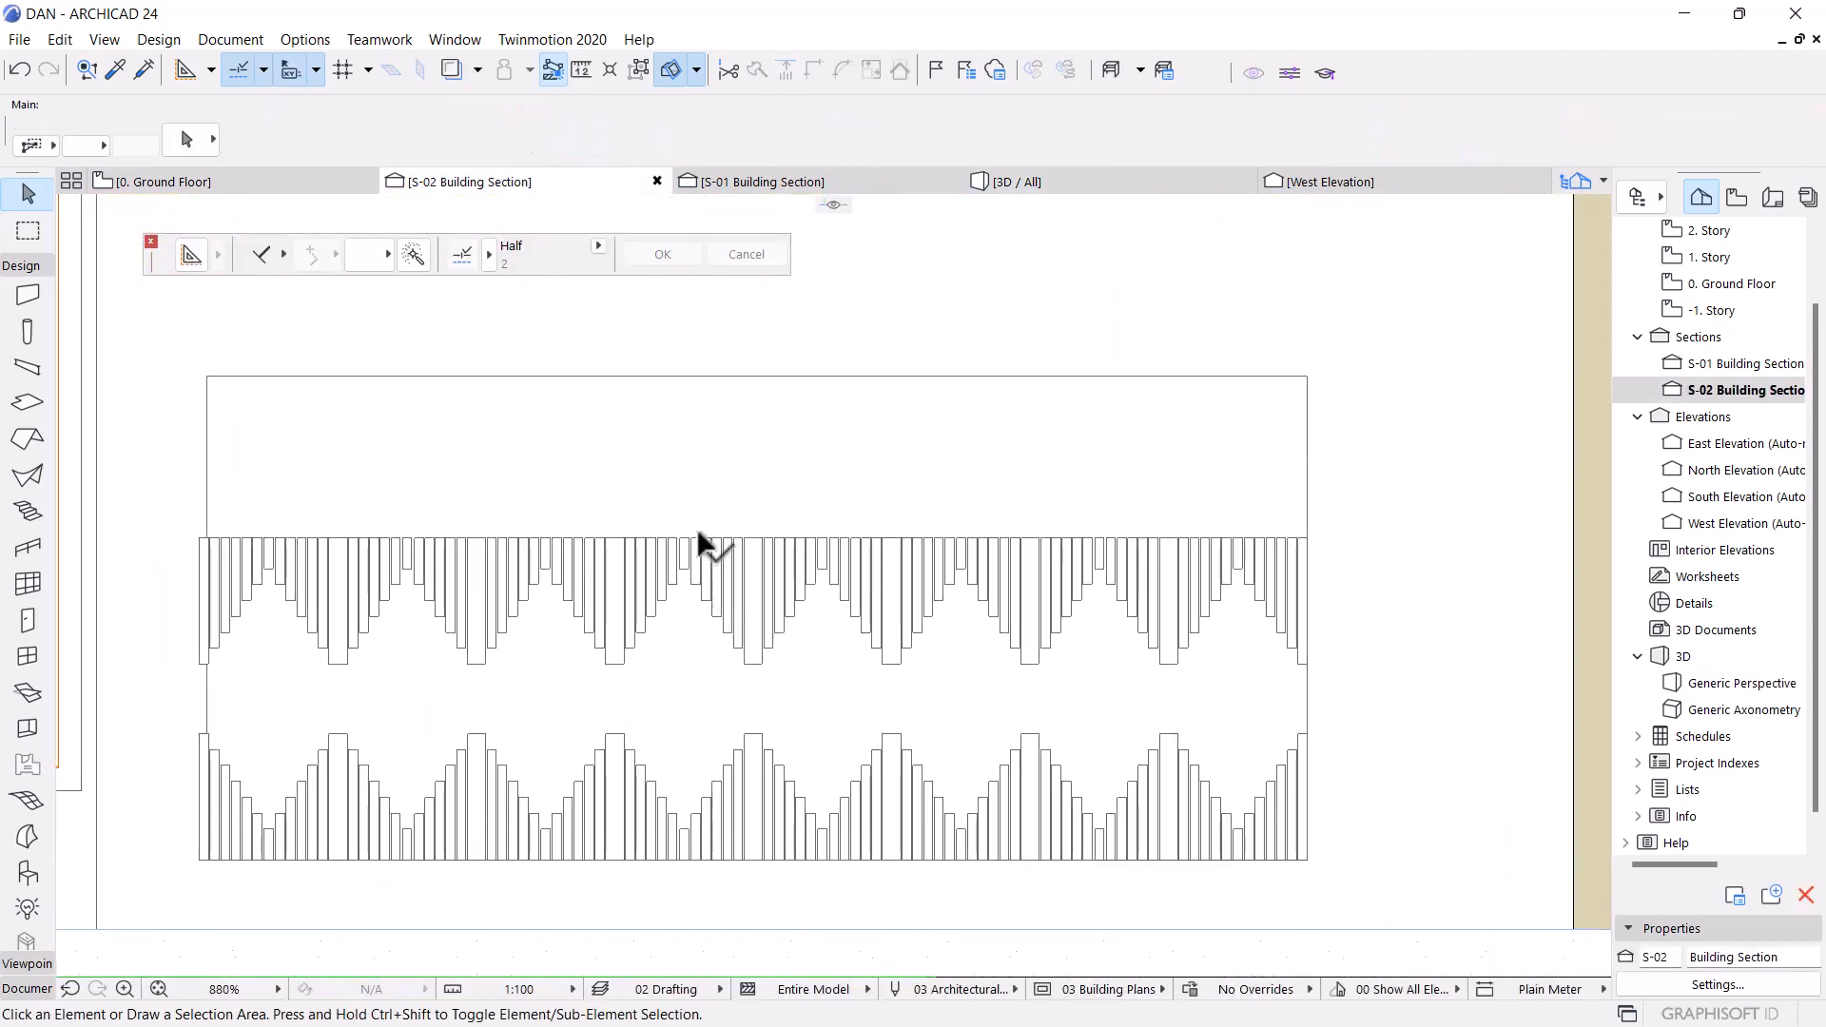
click(679, 466)
scroll(723, 570, down, 3)
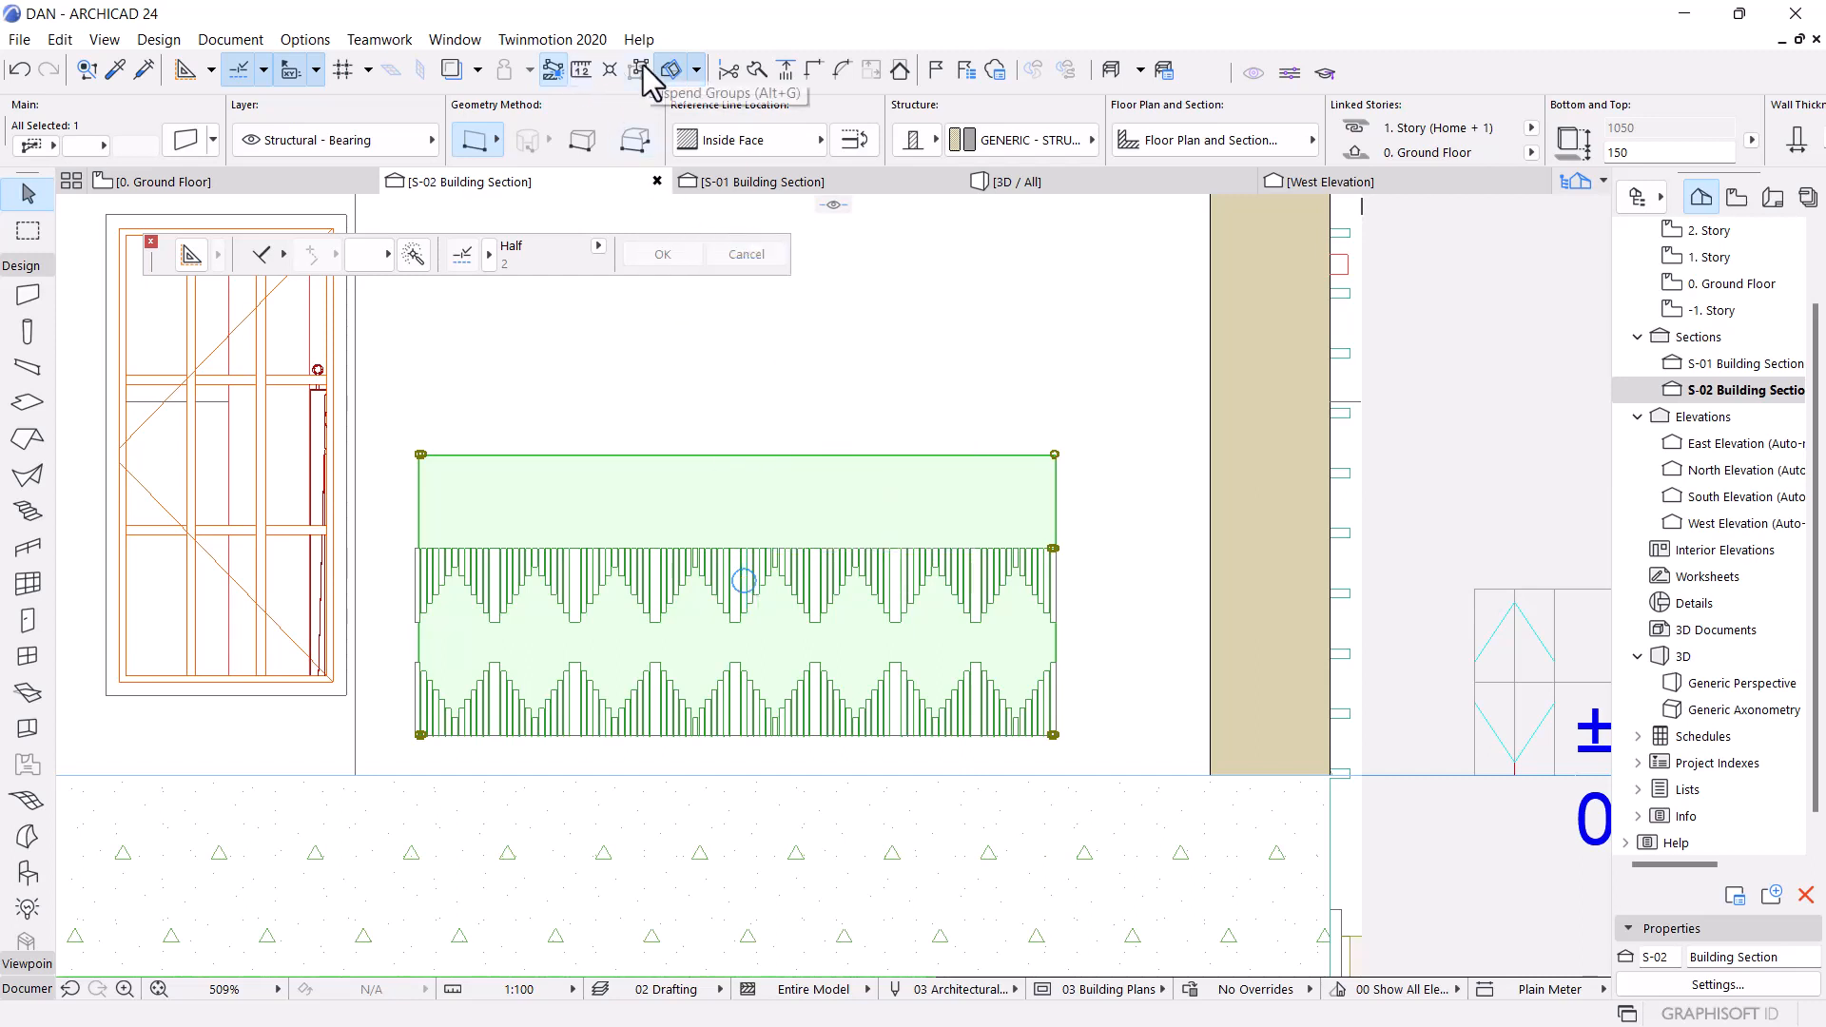
click(848, 397)
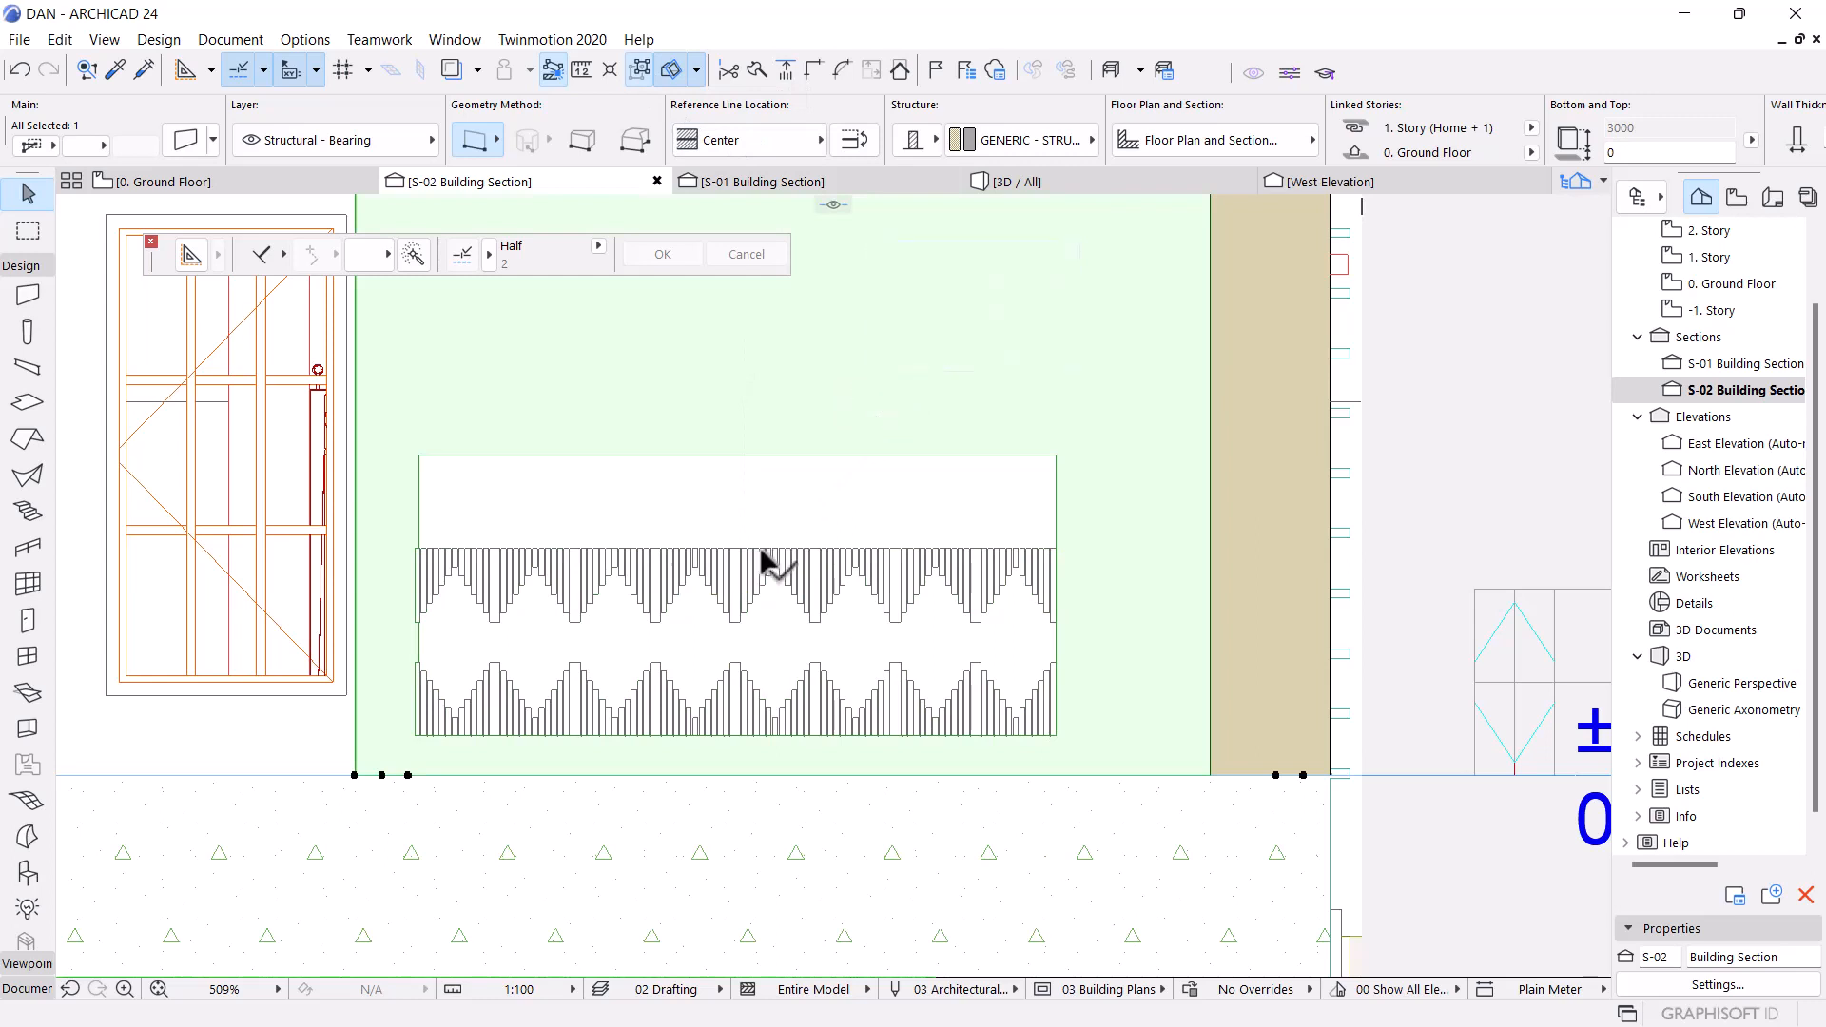
click(754, 497)
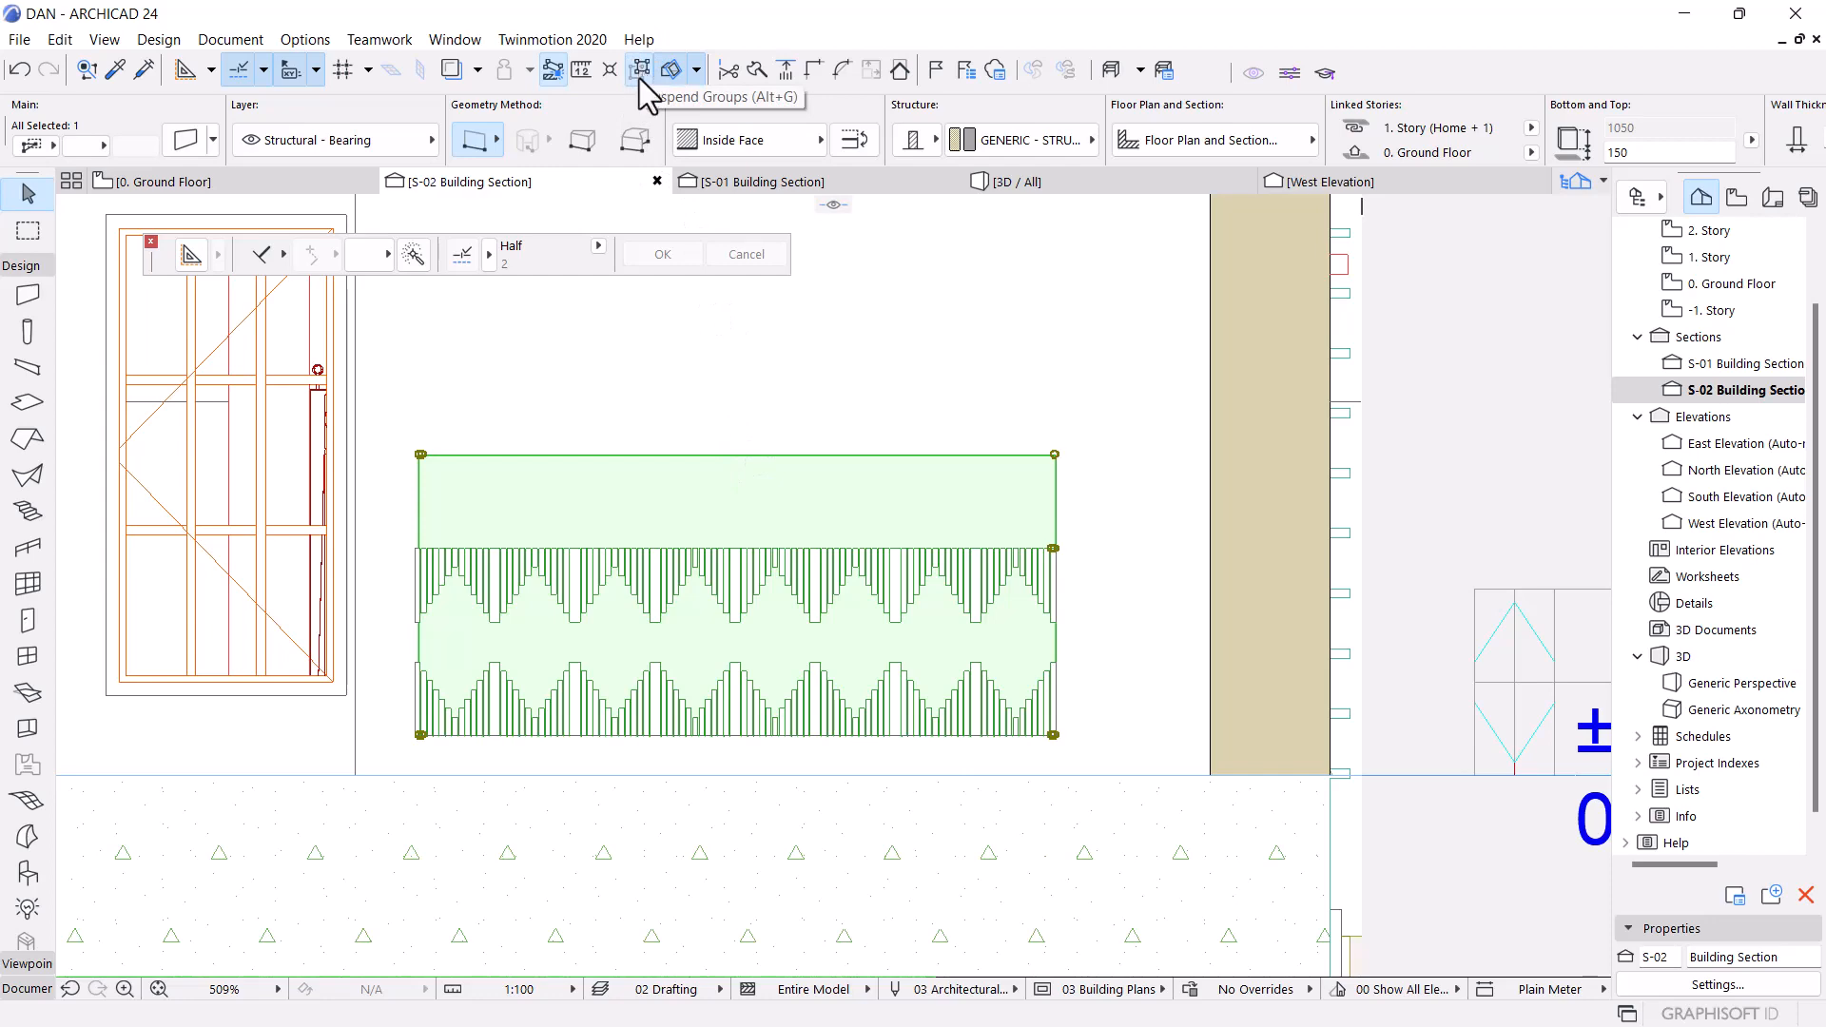
scroll(419, 590, up, 5)
scroll(436, 388, up, 1)
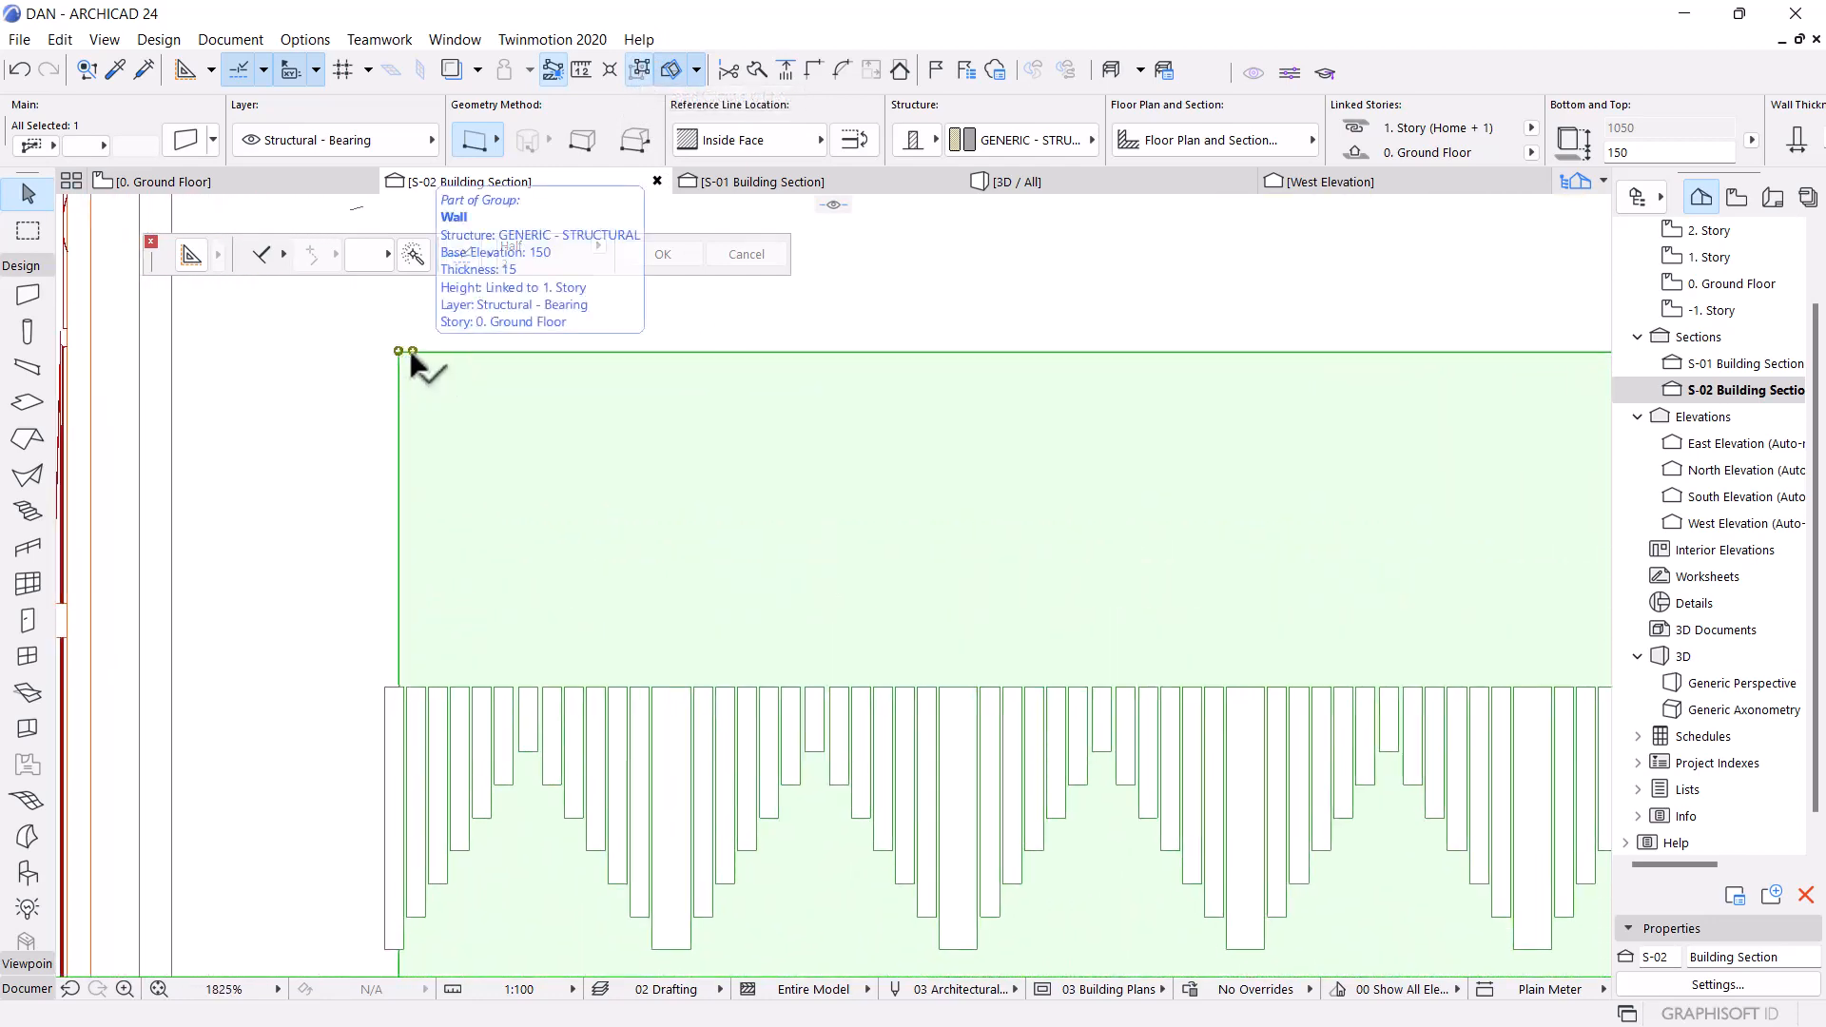
click(409, 350)
scroll(385, 354, up, 3)
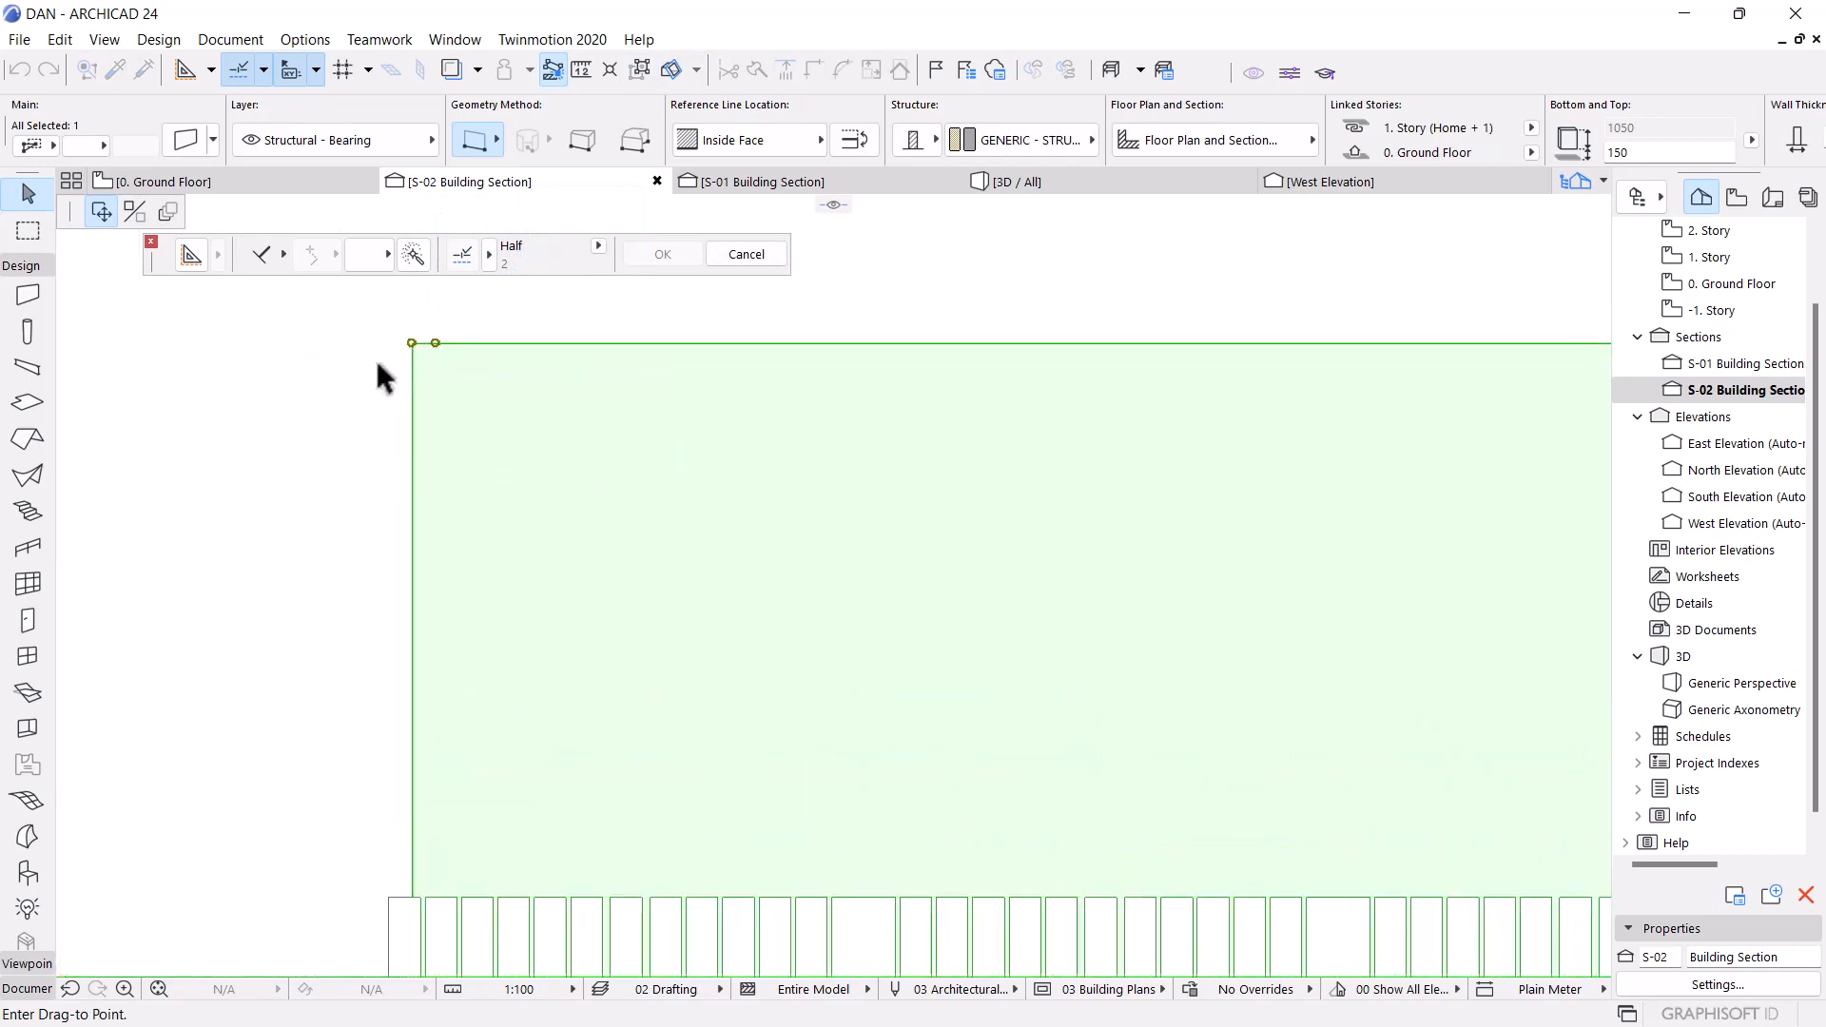
click(439, 342)
key(Escape)
key(Escape)
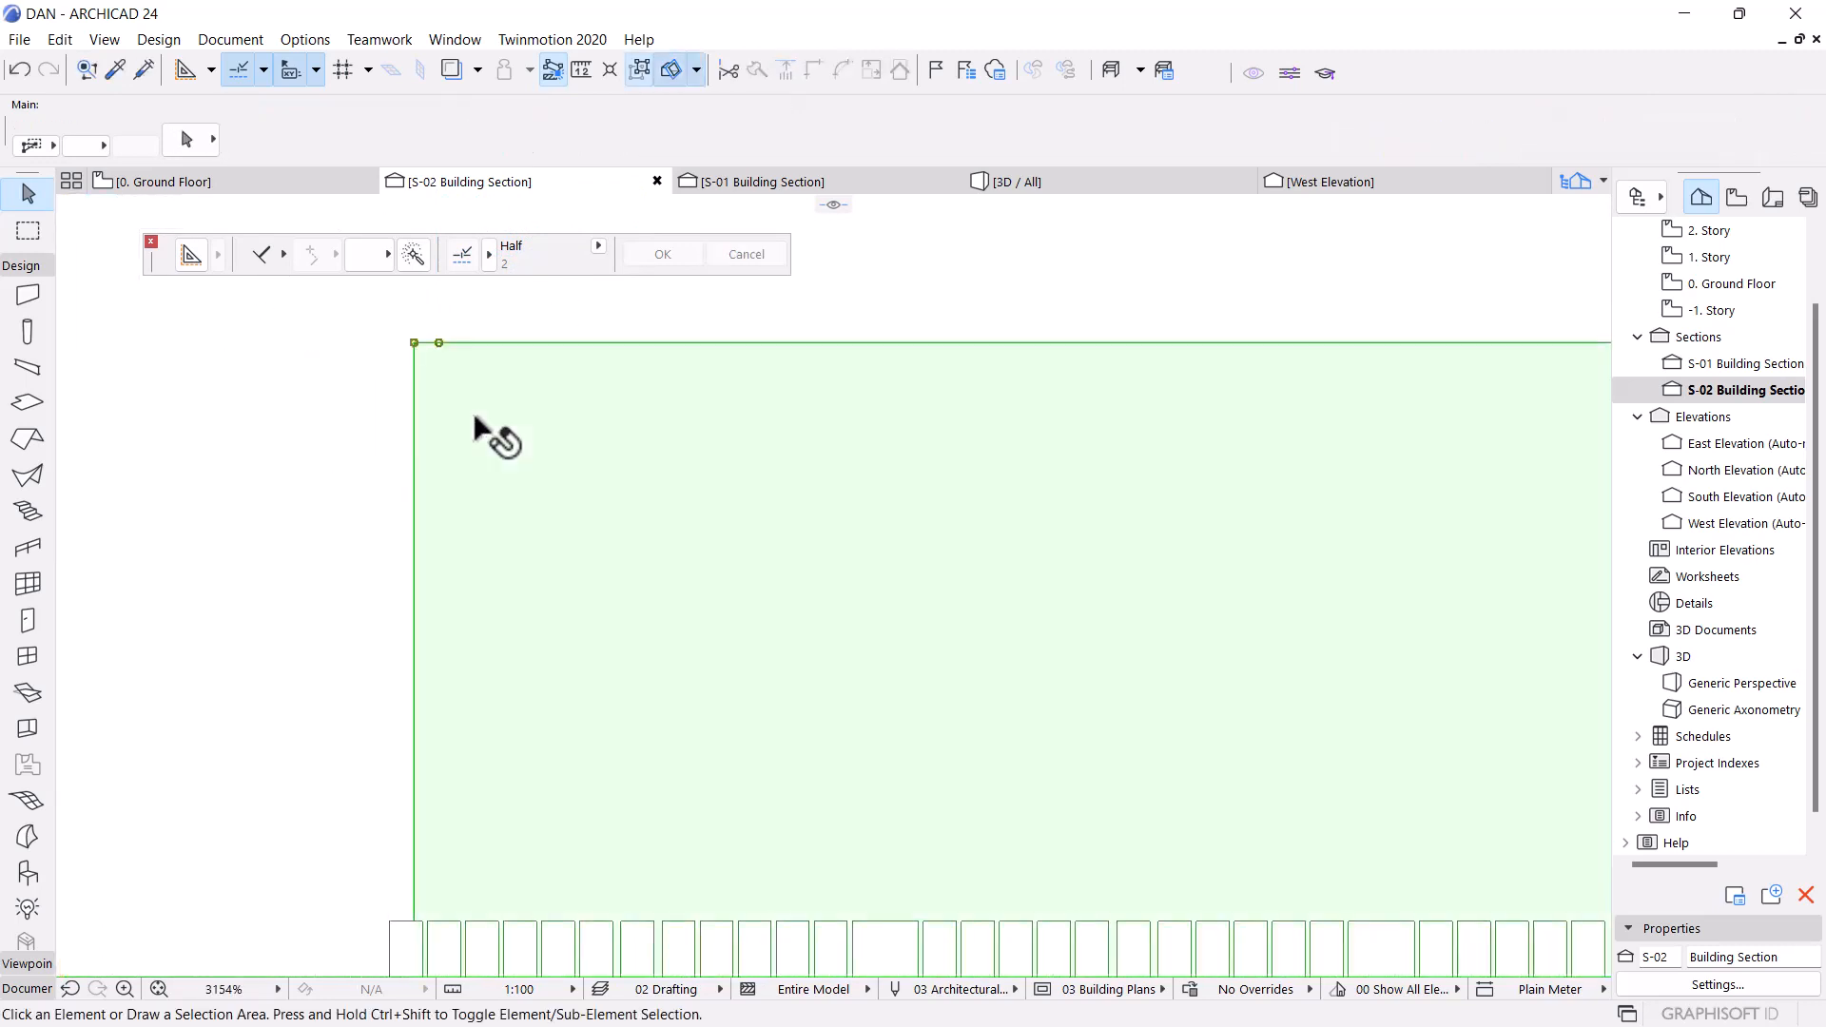
Stretch the front backing wall's top down to the upper edge of the upper zigzag slats
click(475, 419)
click(414, 342)
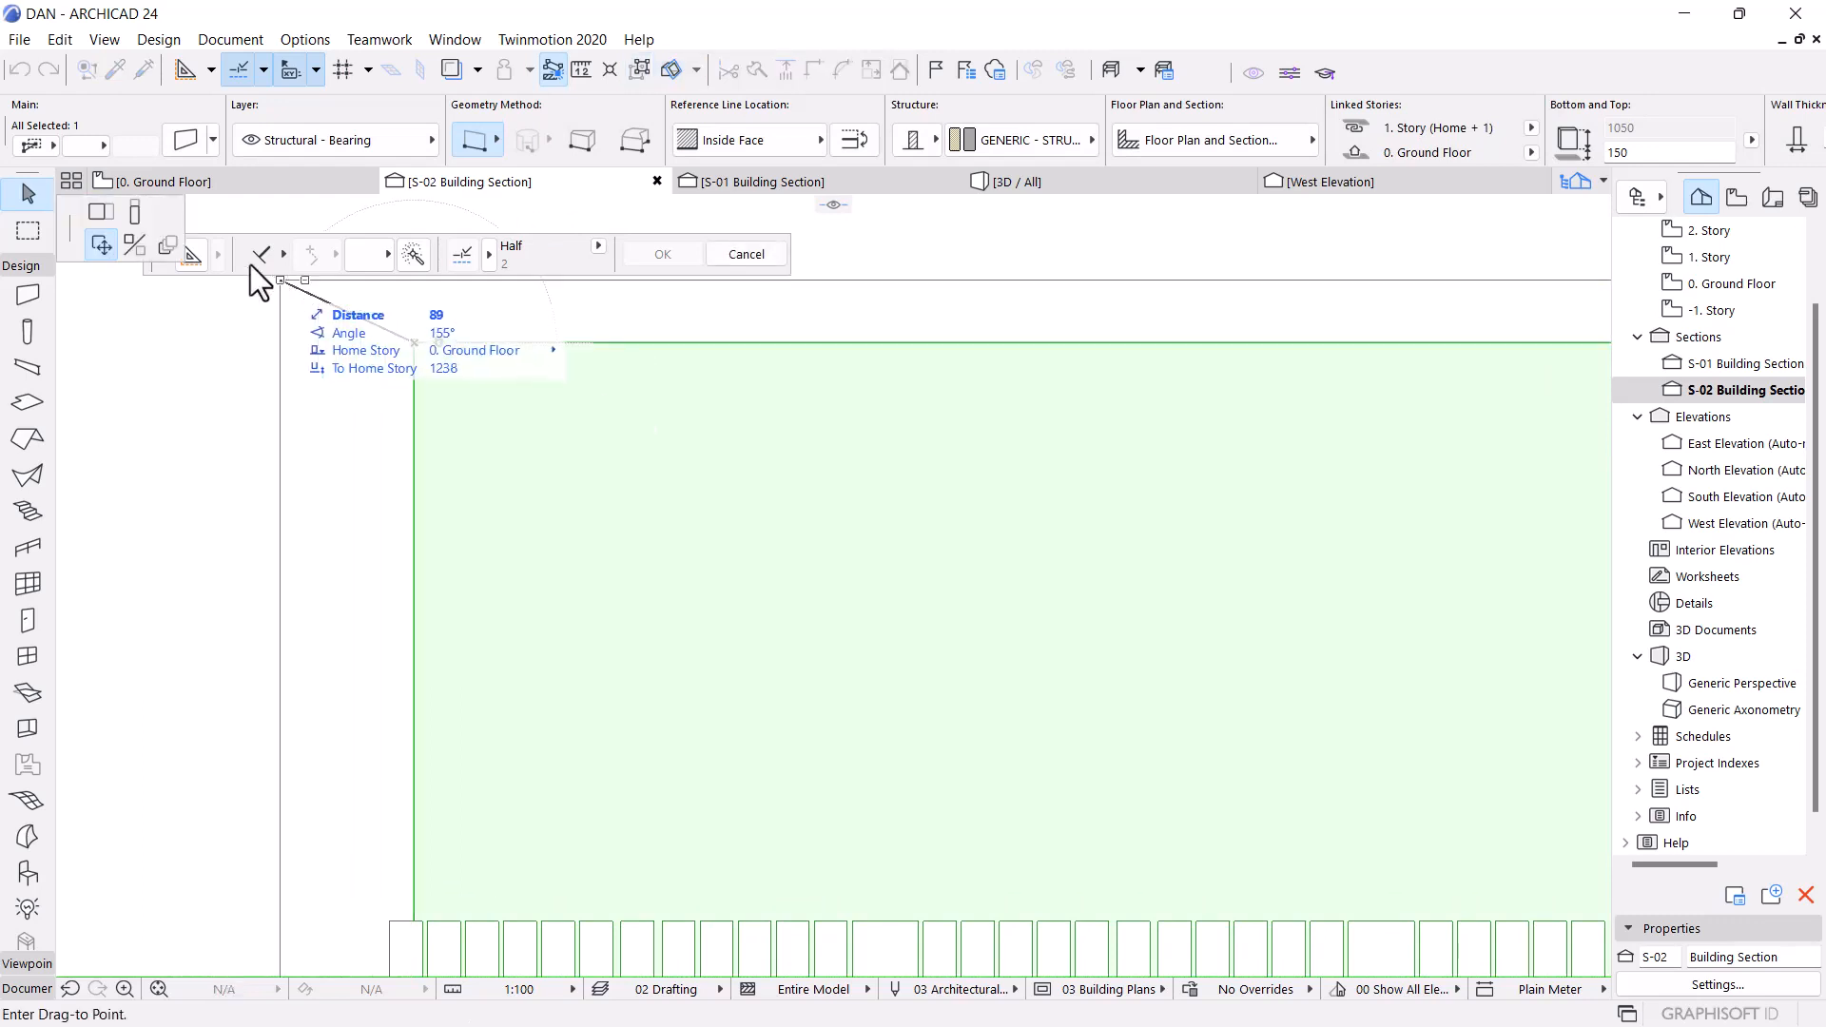
click(135, 211)
scroll(608, 555, down, 2)
scroll(584, 602, up, 3)
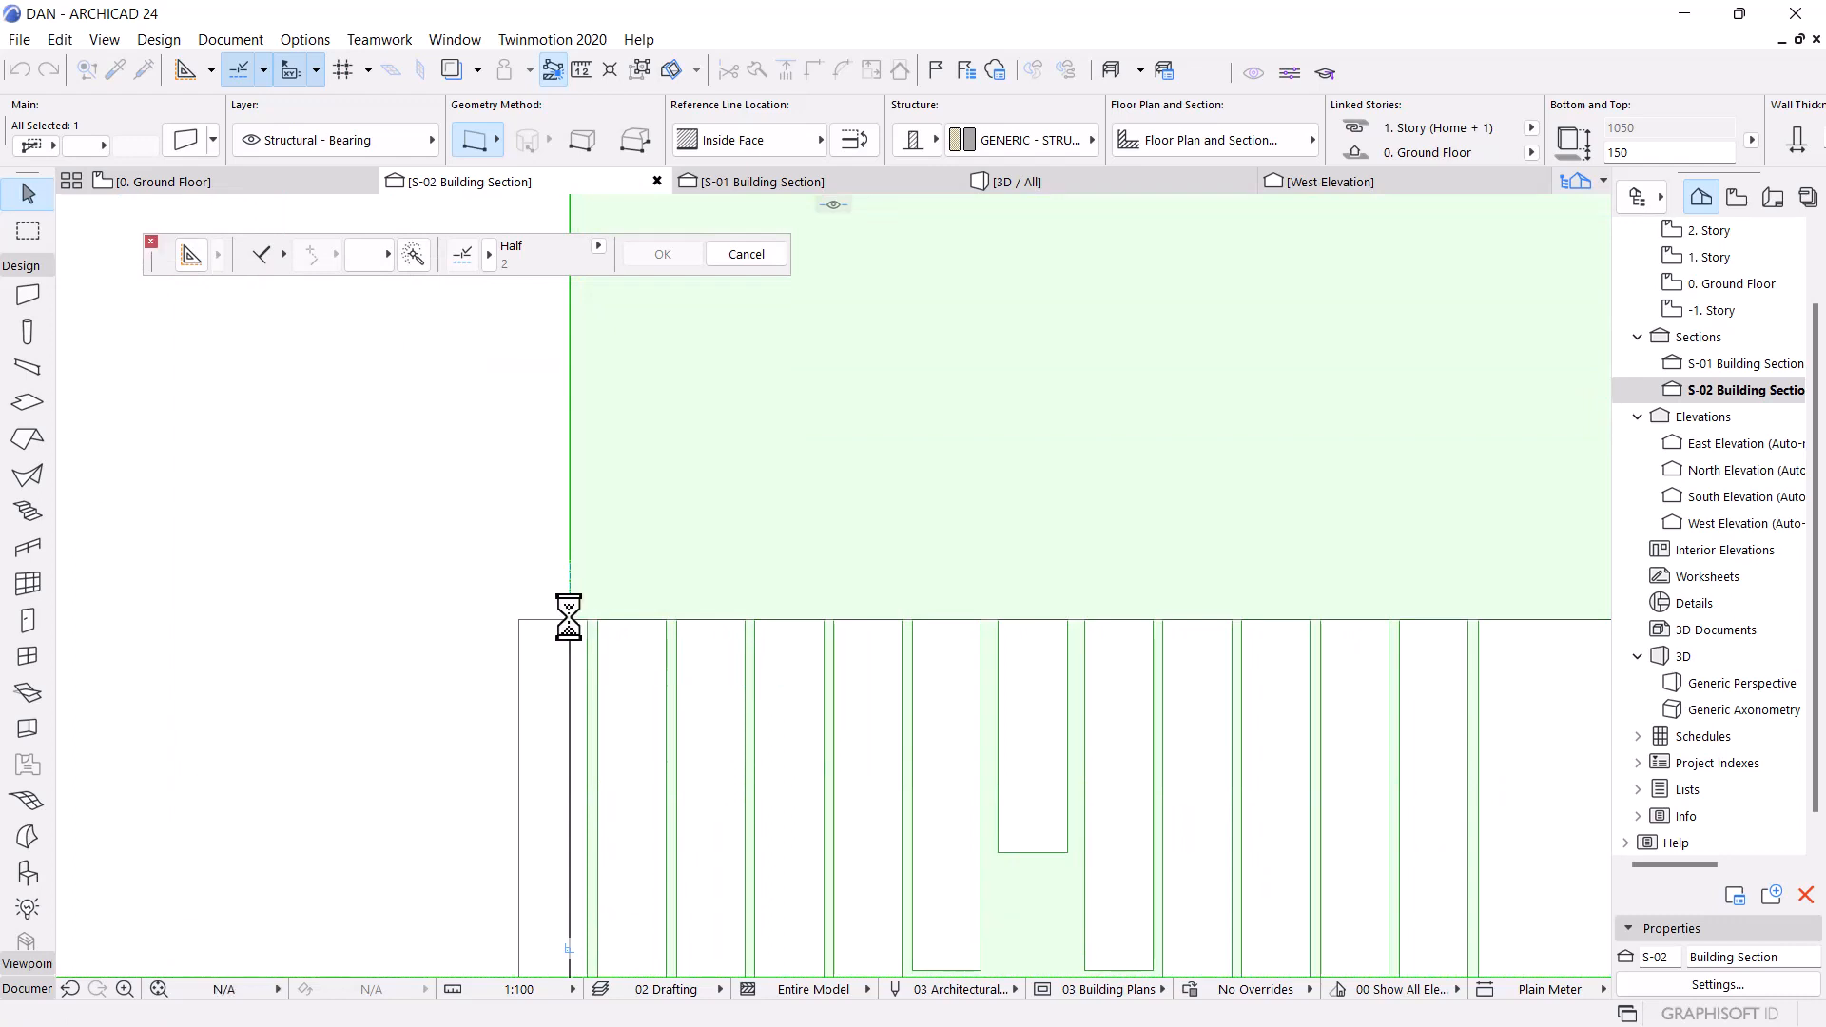
scroll(569, 616, down, 4)
click(581, 315)
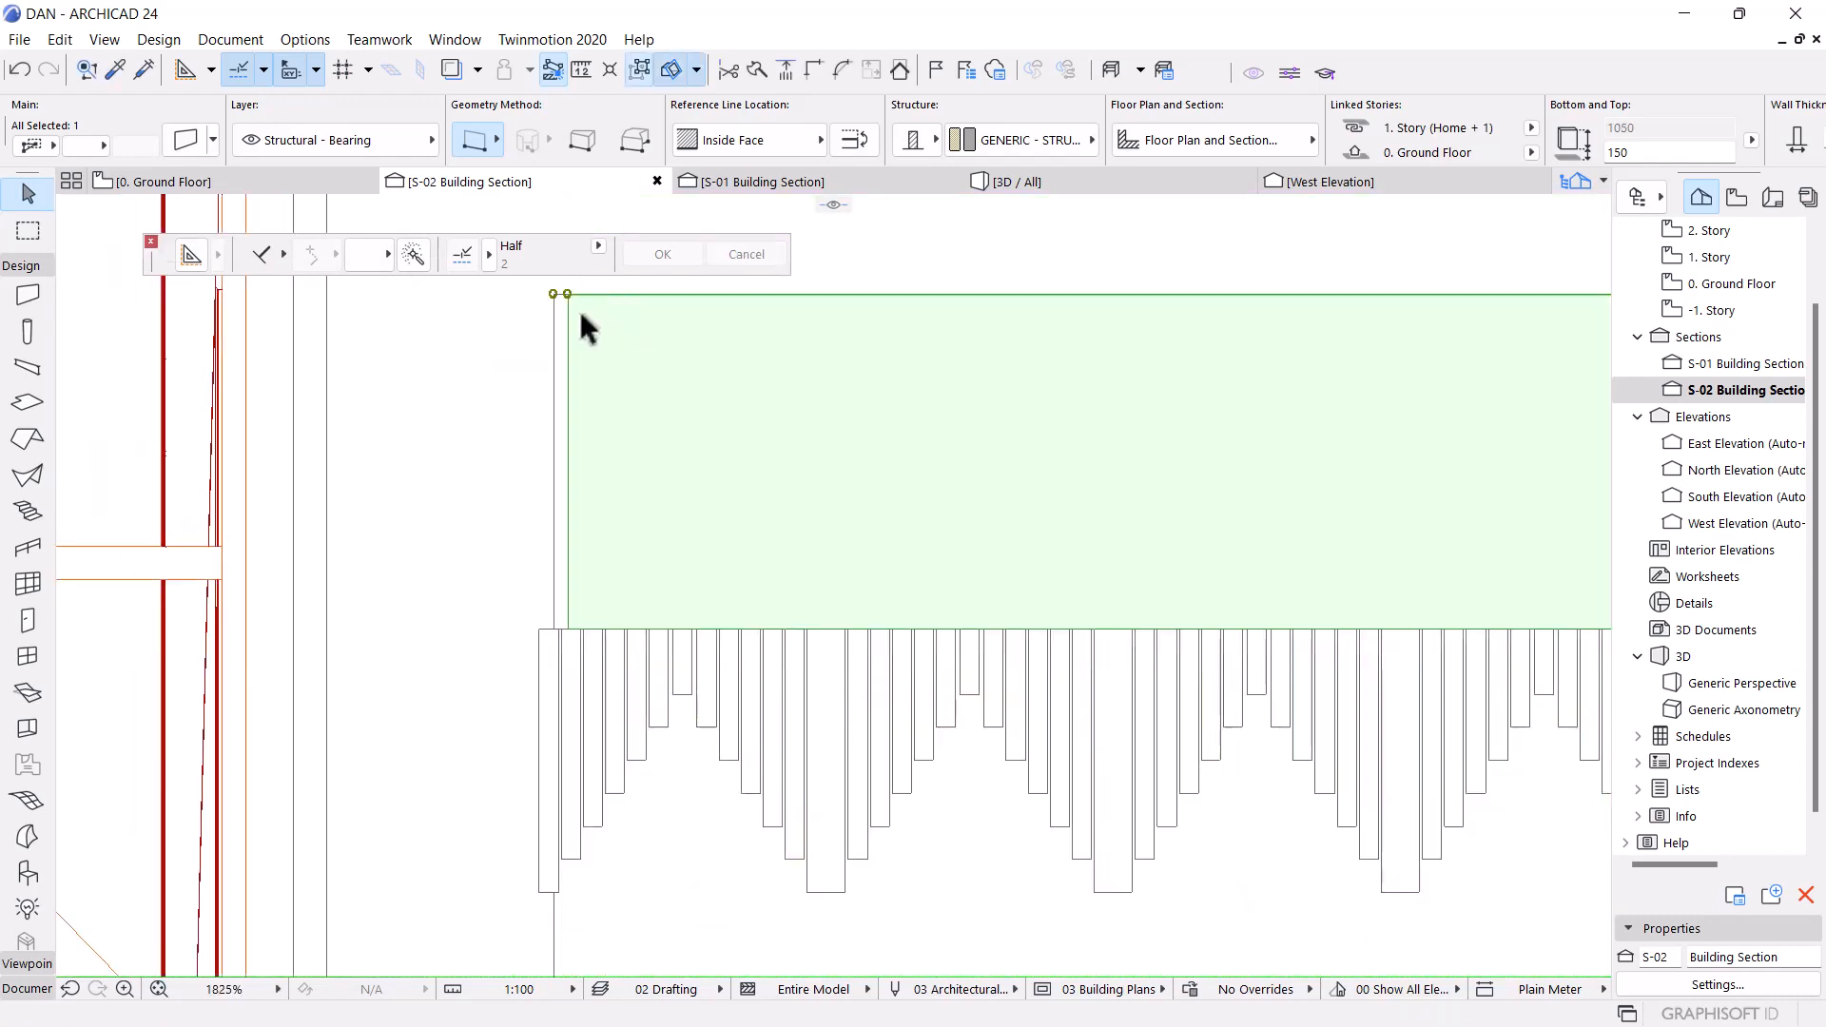
Lower the remaining full-length backing wall to the slats' upper edge, giving it a height of 700 mm
click(569, 294)
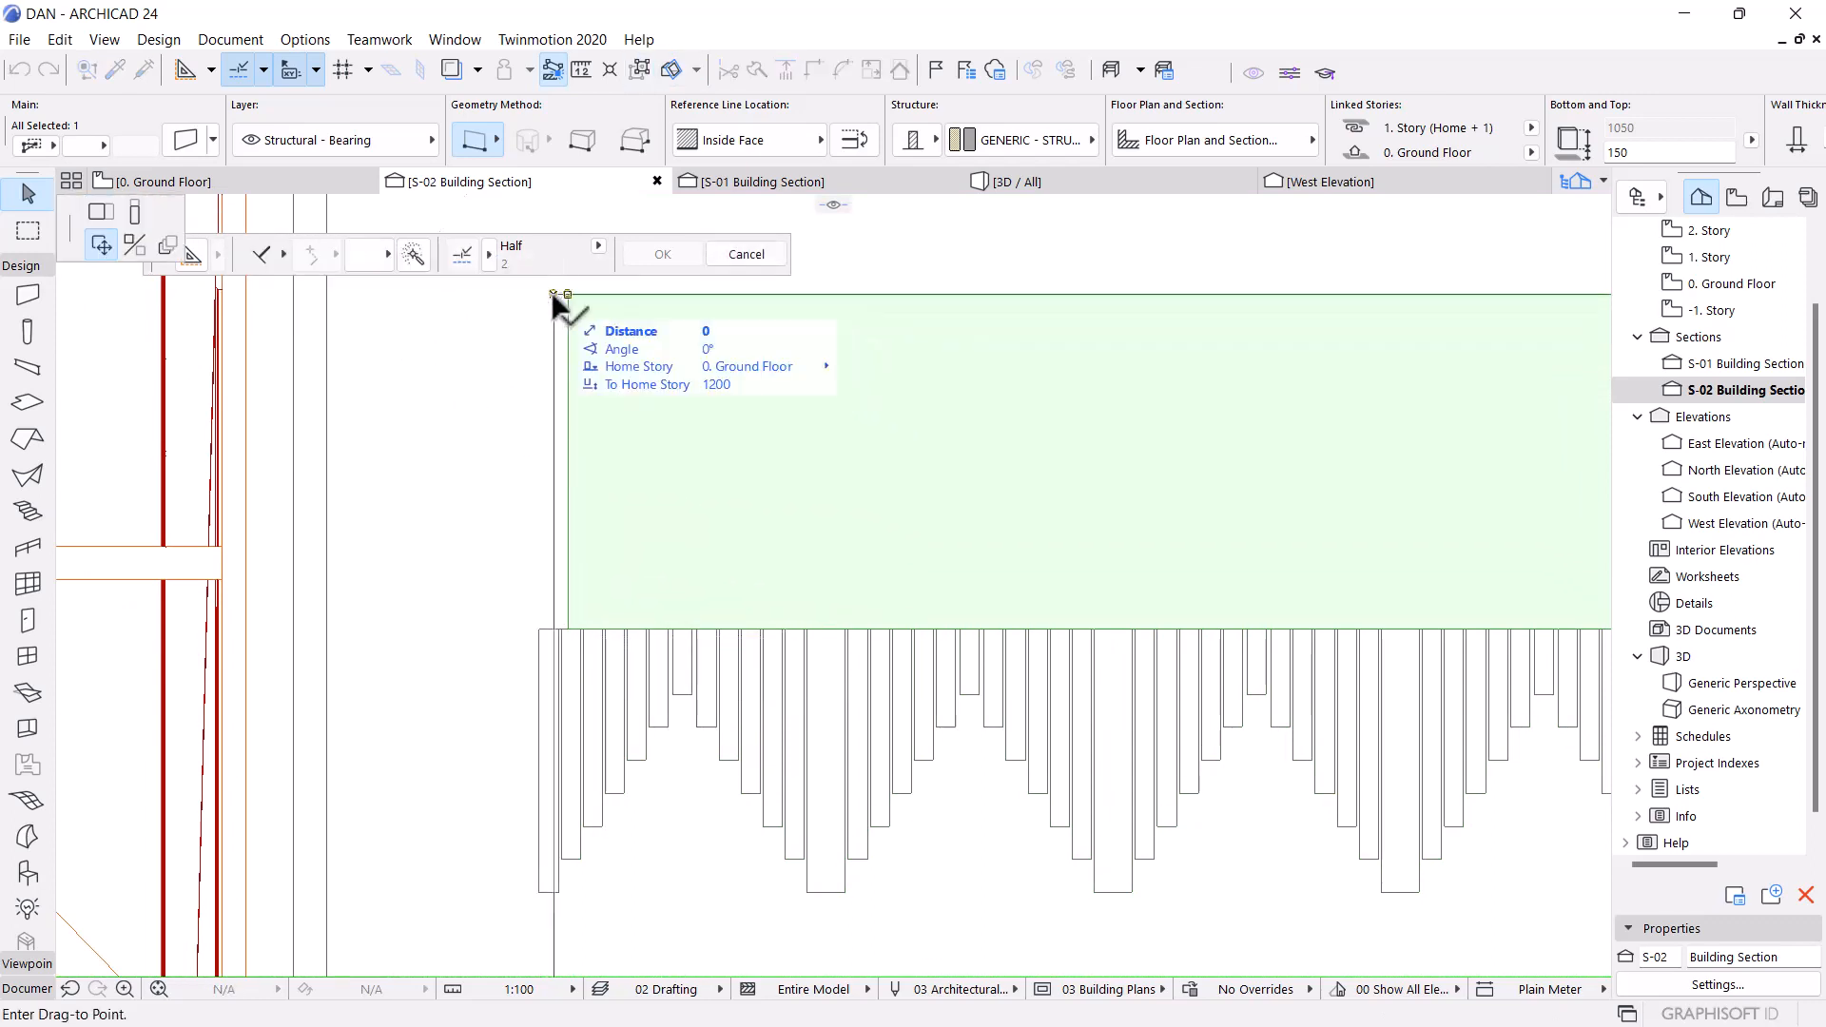
click(551, 292)
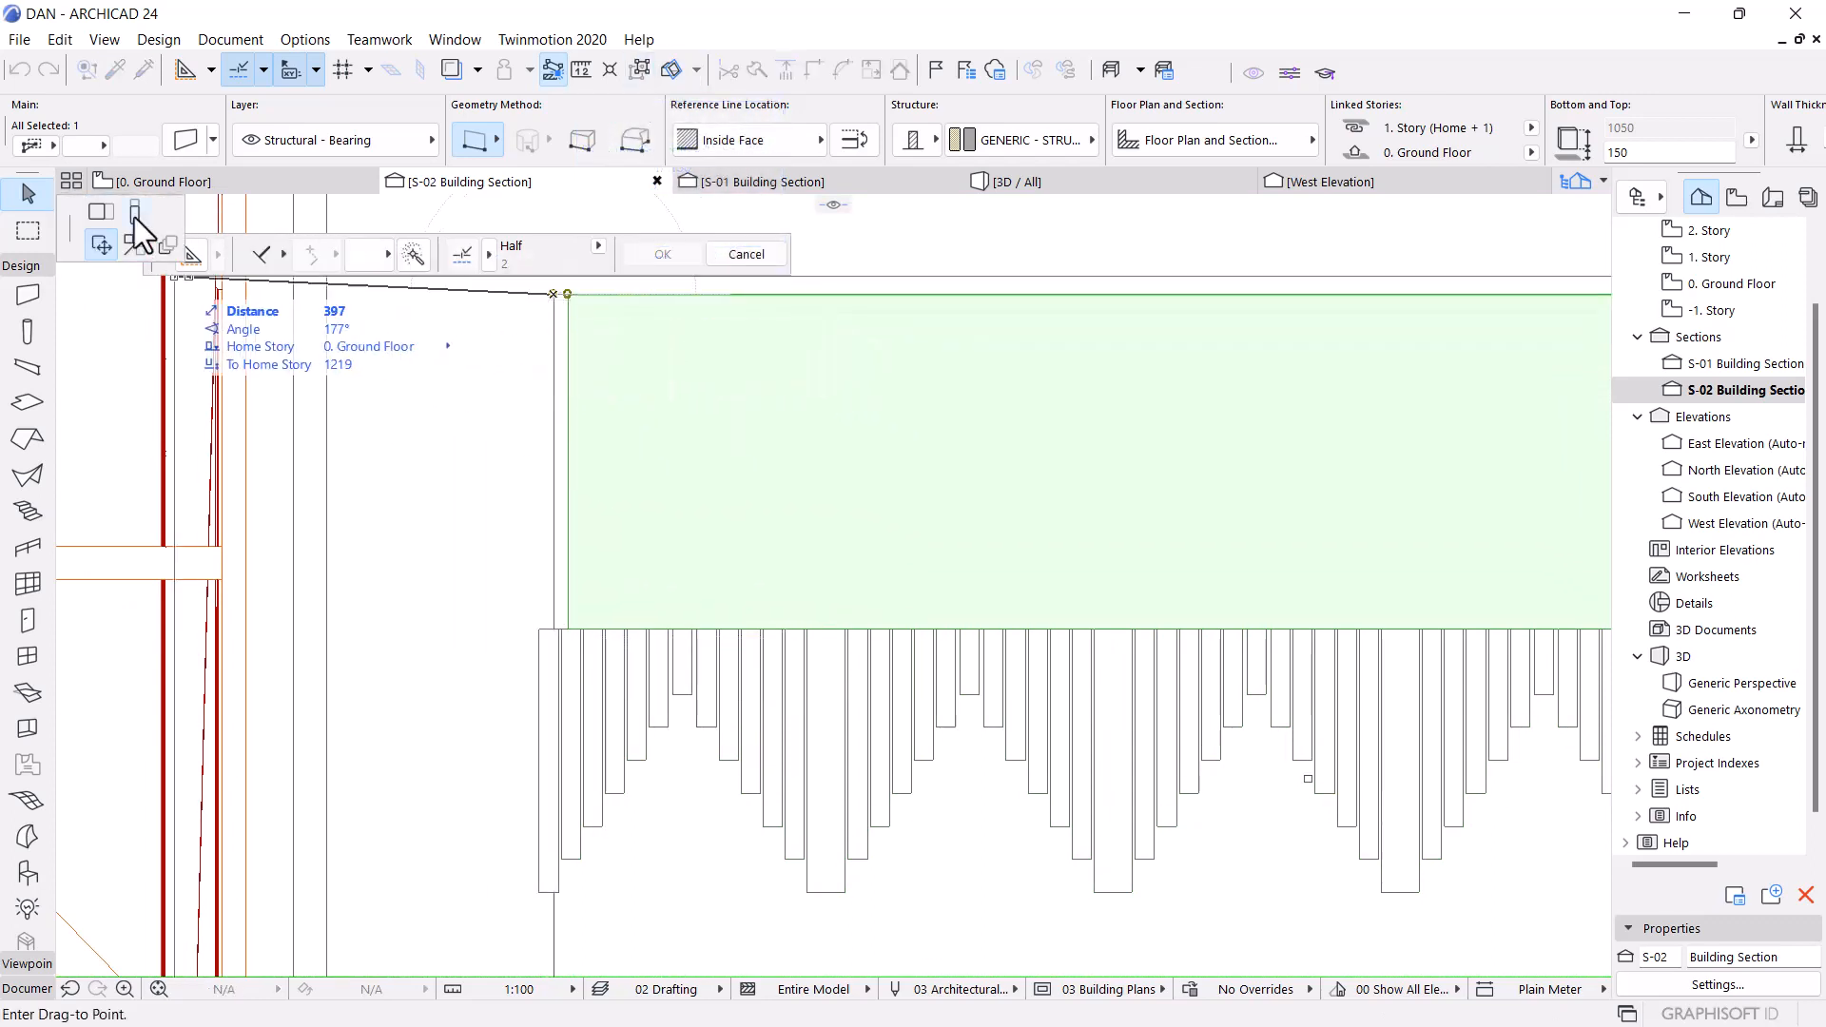
click(135, 213)
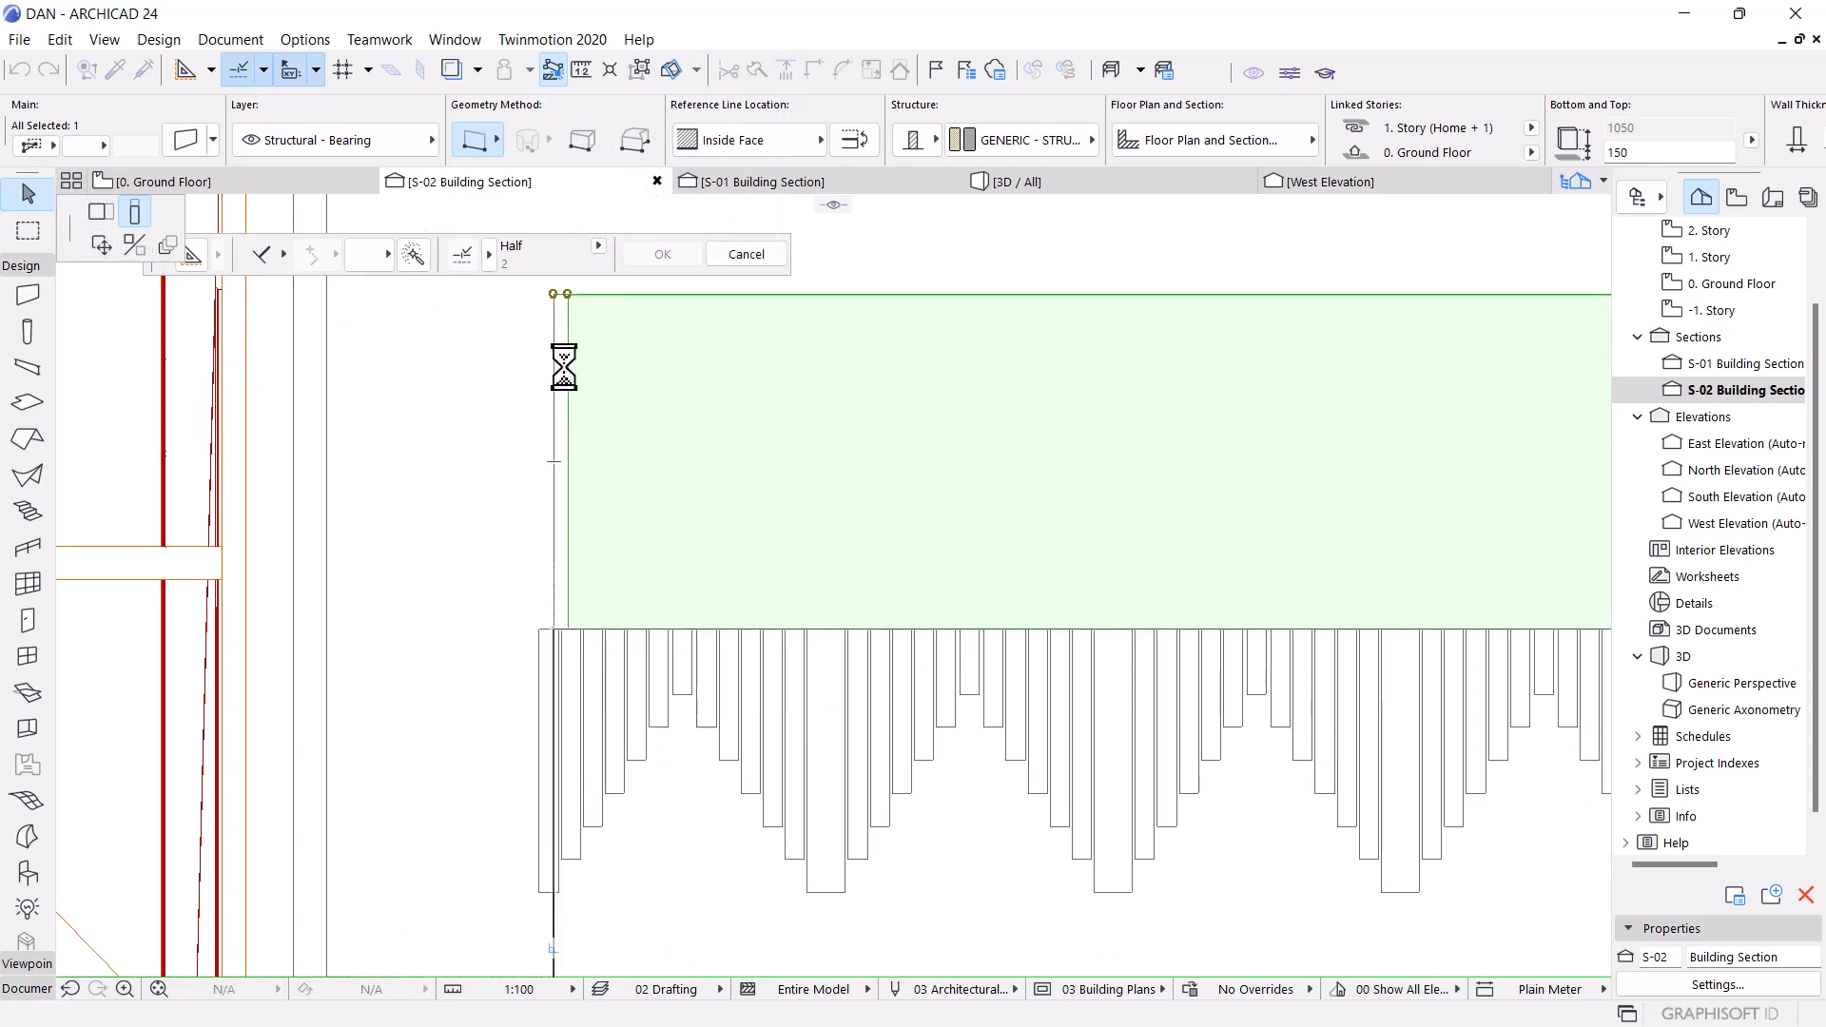
click(557, 292)
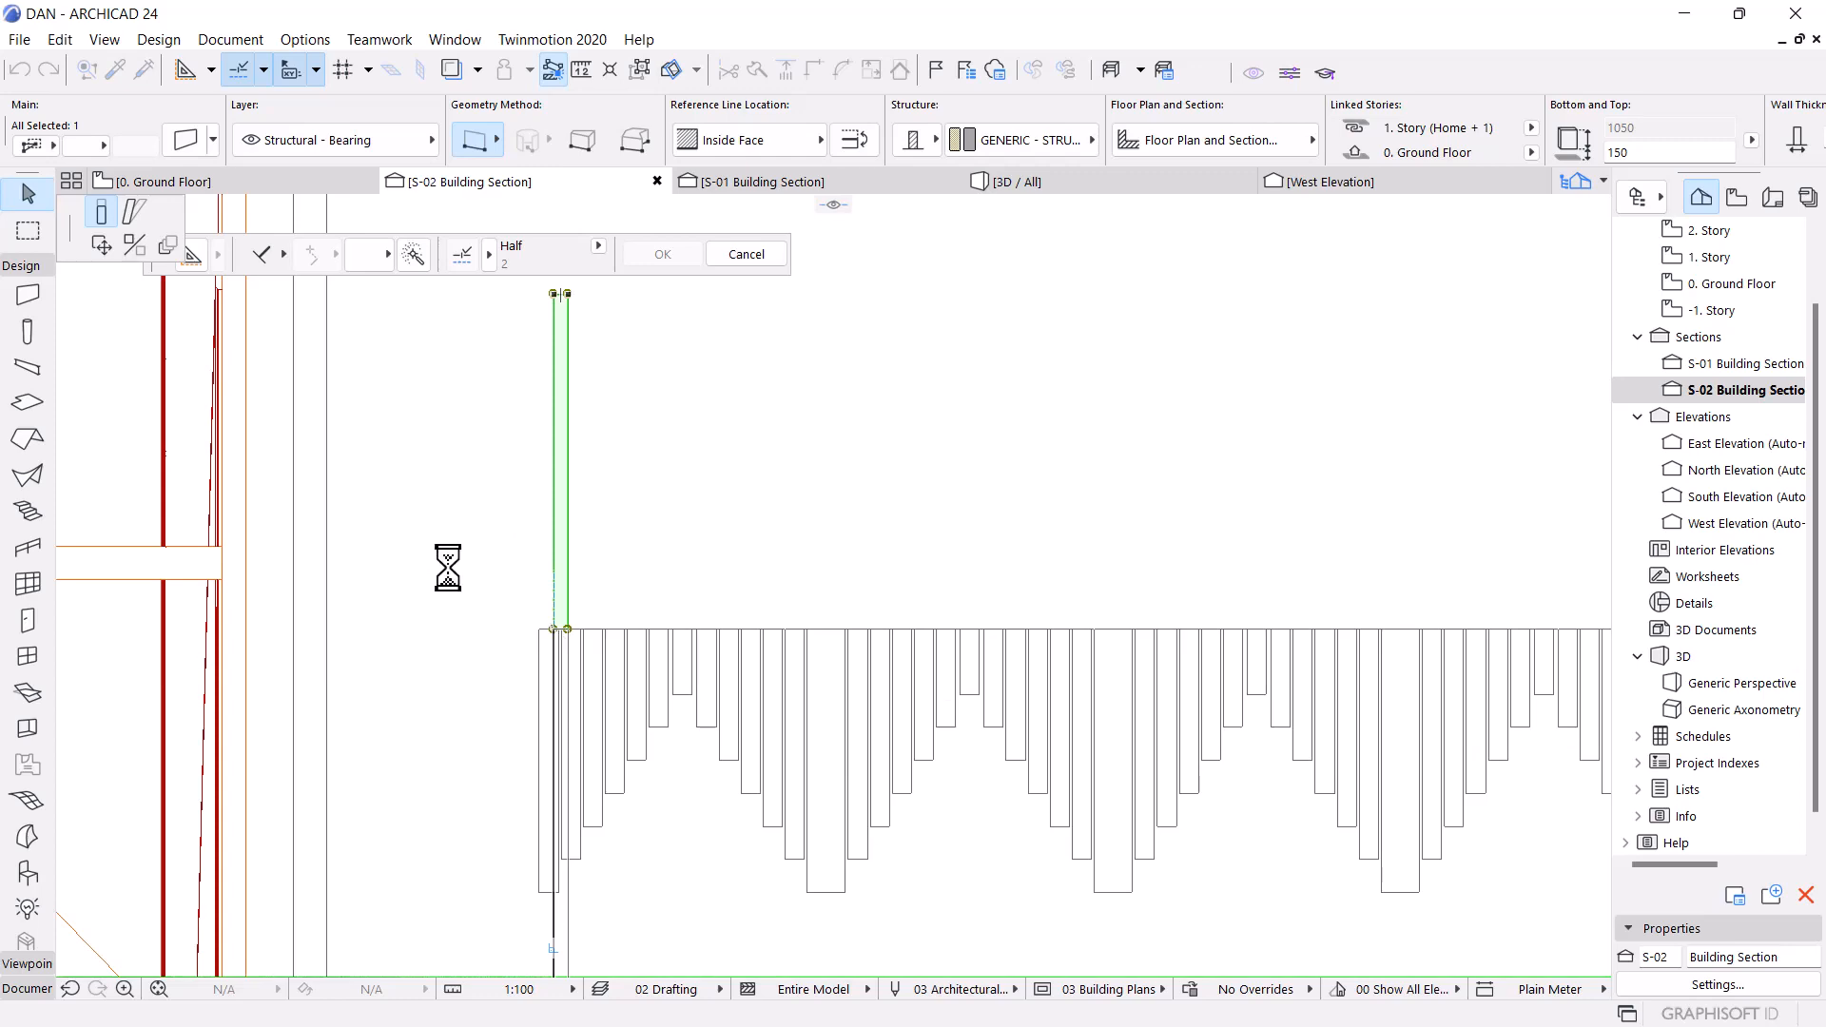
scroll(434, 554, down, 5)
scroll(425, 504, up, 2)
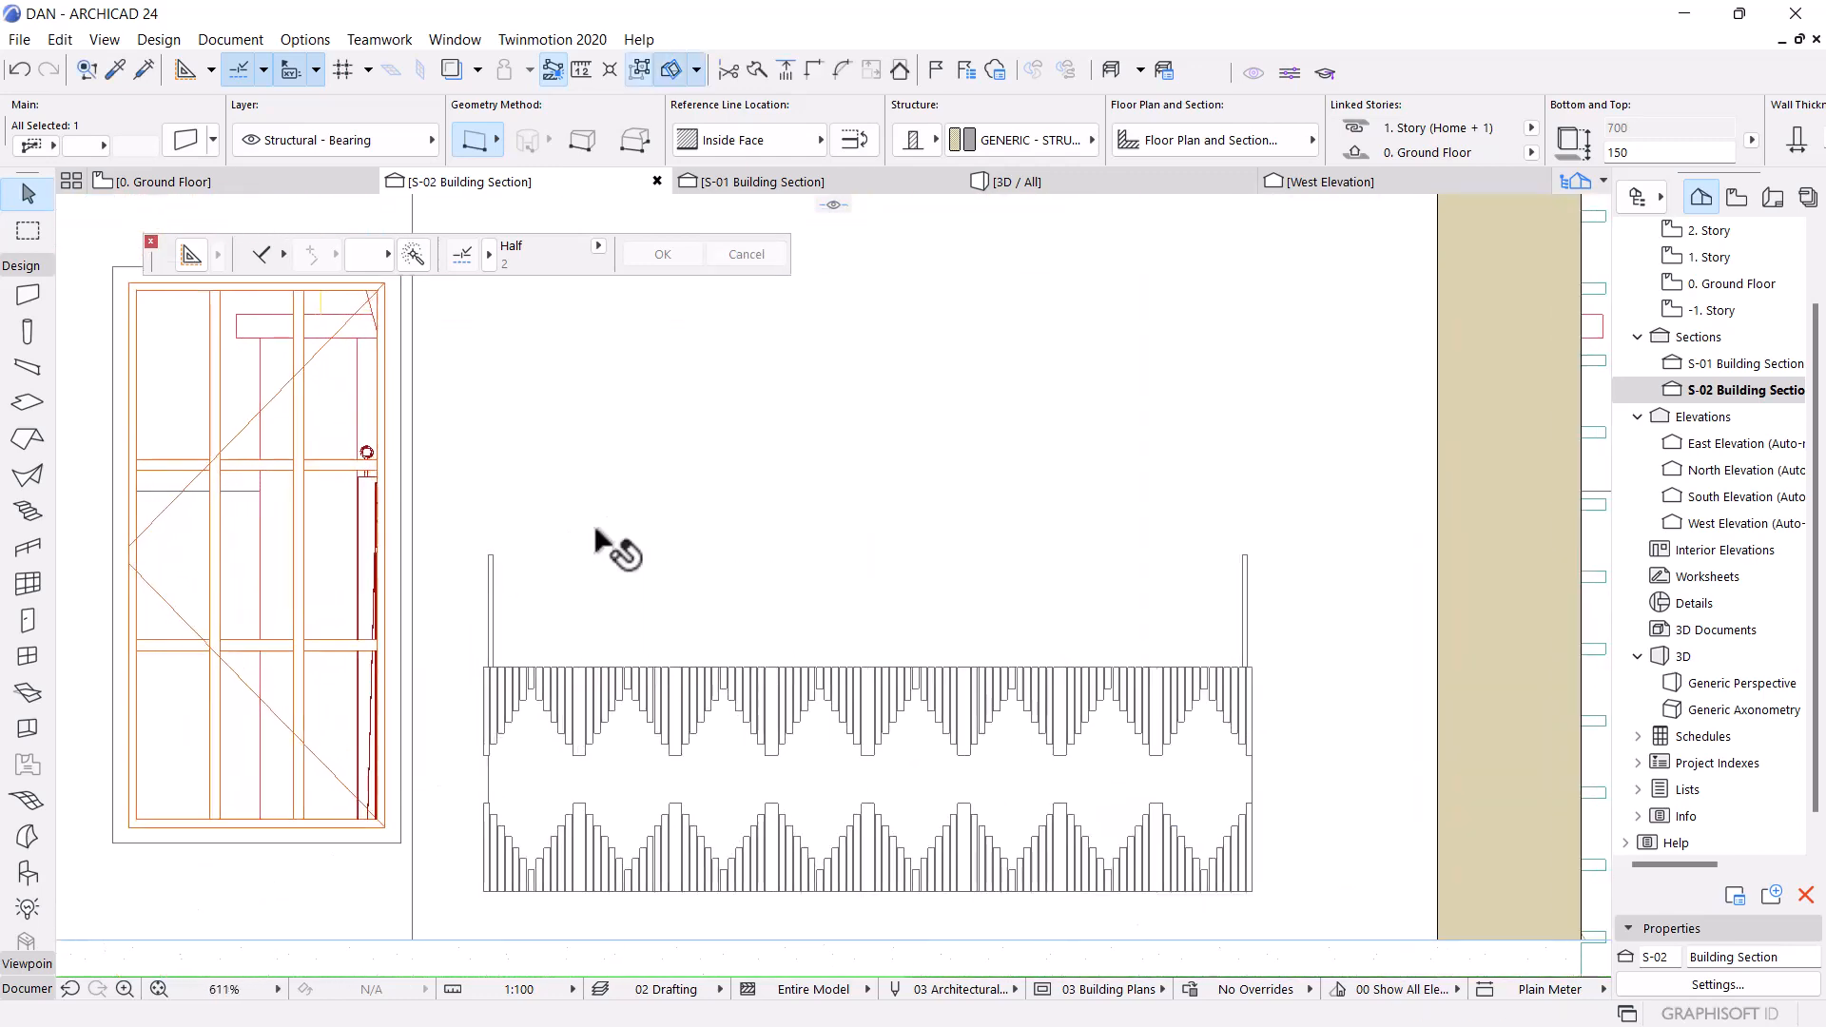
Lower the counter's right end wall to the slats' upper edge at a height of 700 mm
scroll(1369, 590, up, 4)
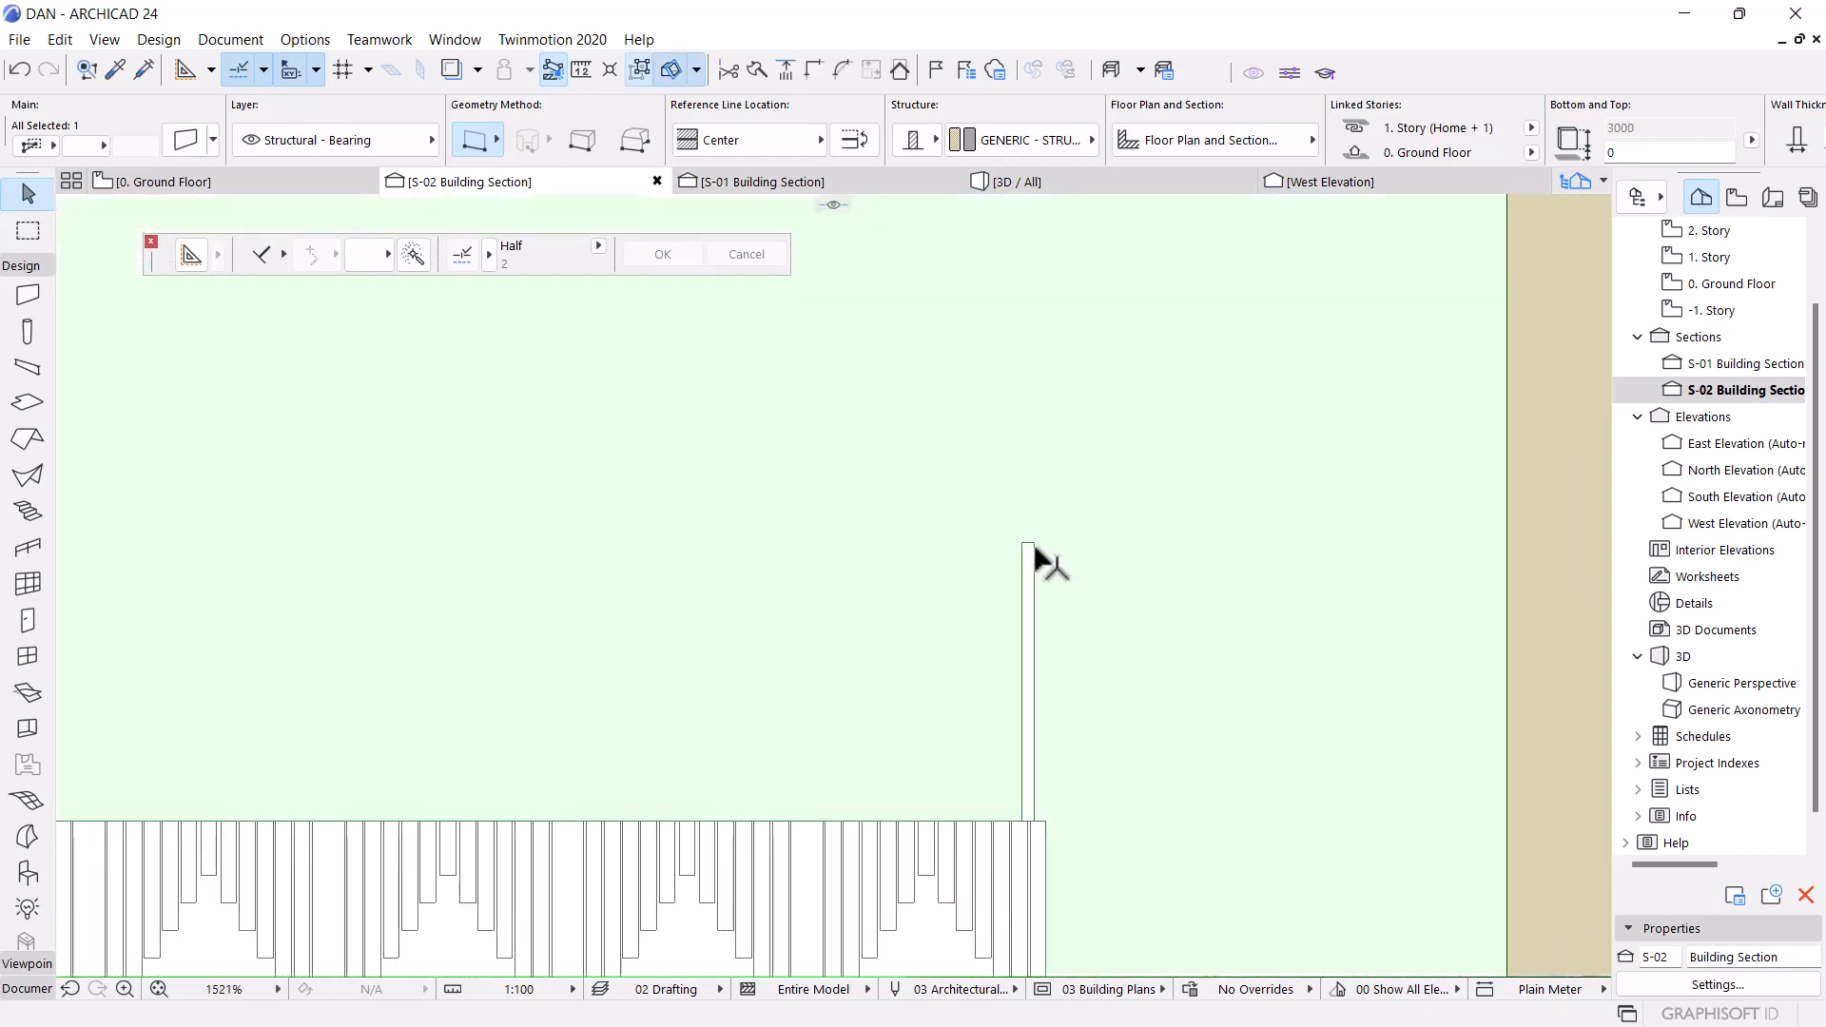
click(1035, 548)
click(1027, 543)
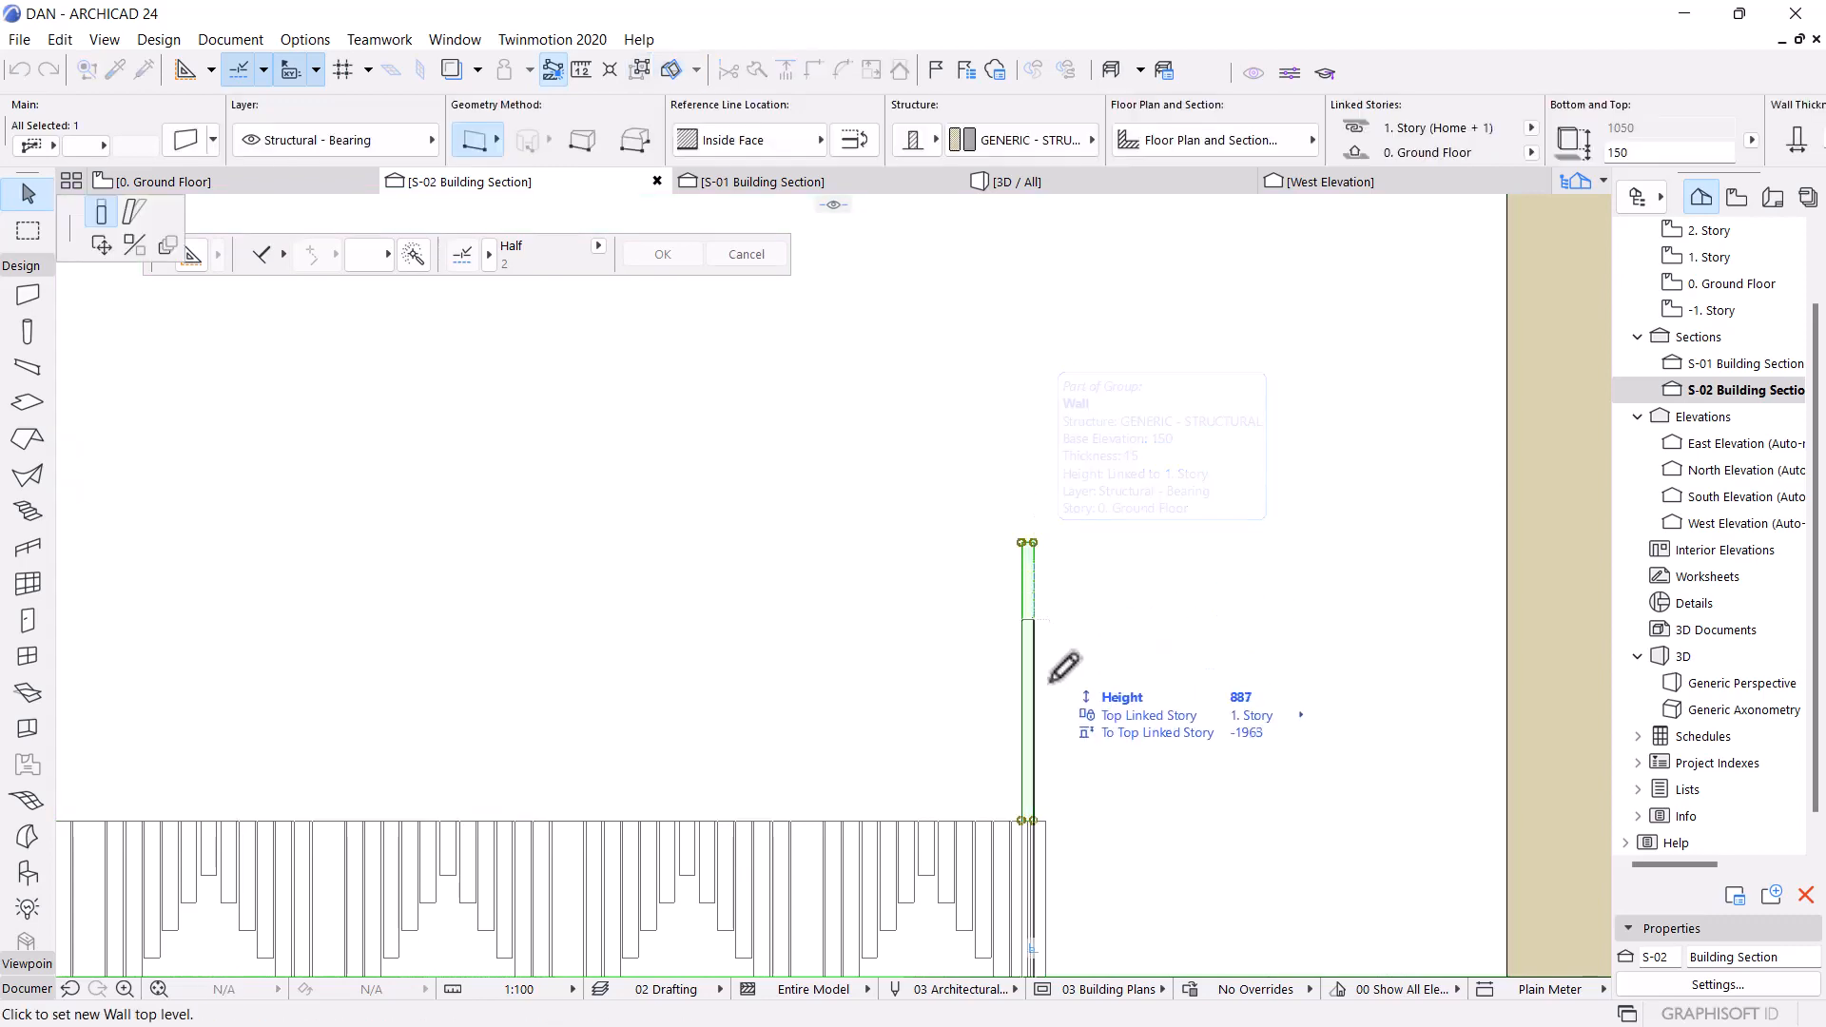
click(1034, 813)
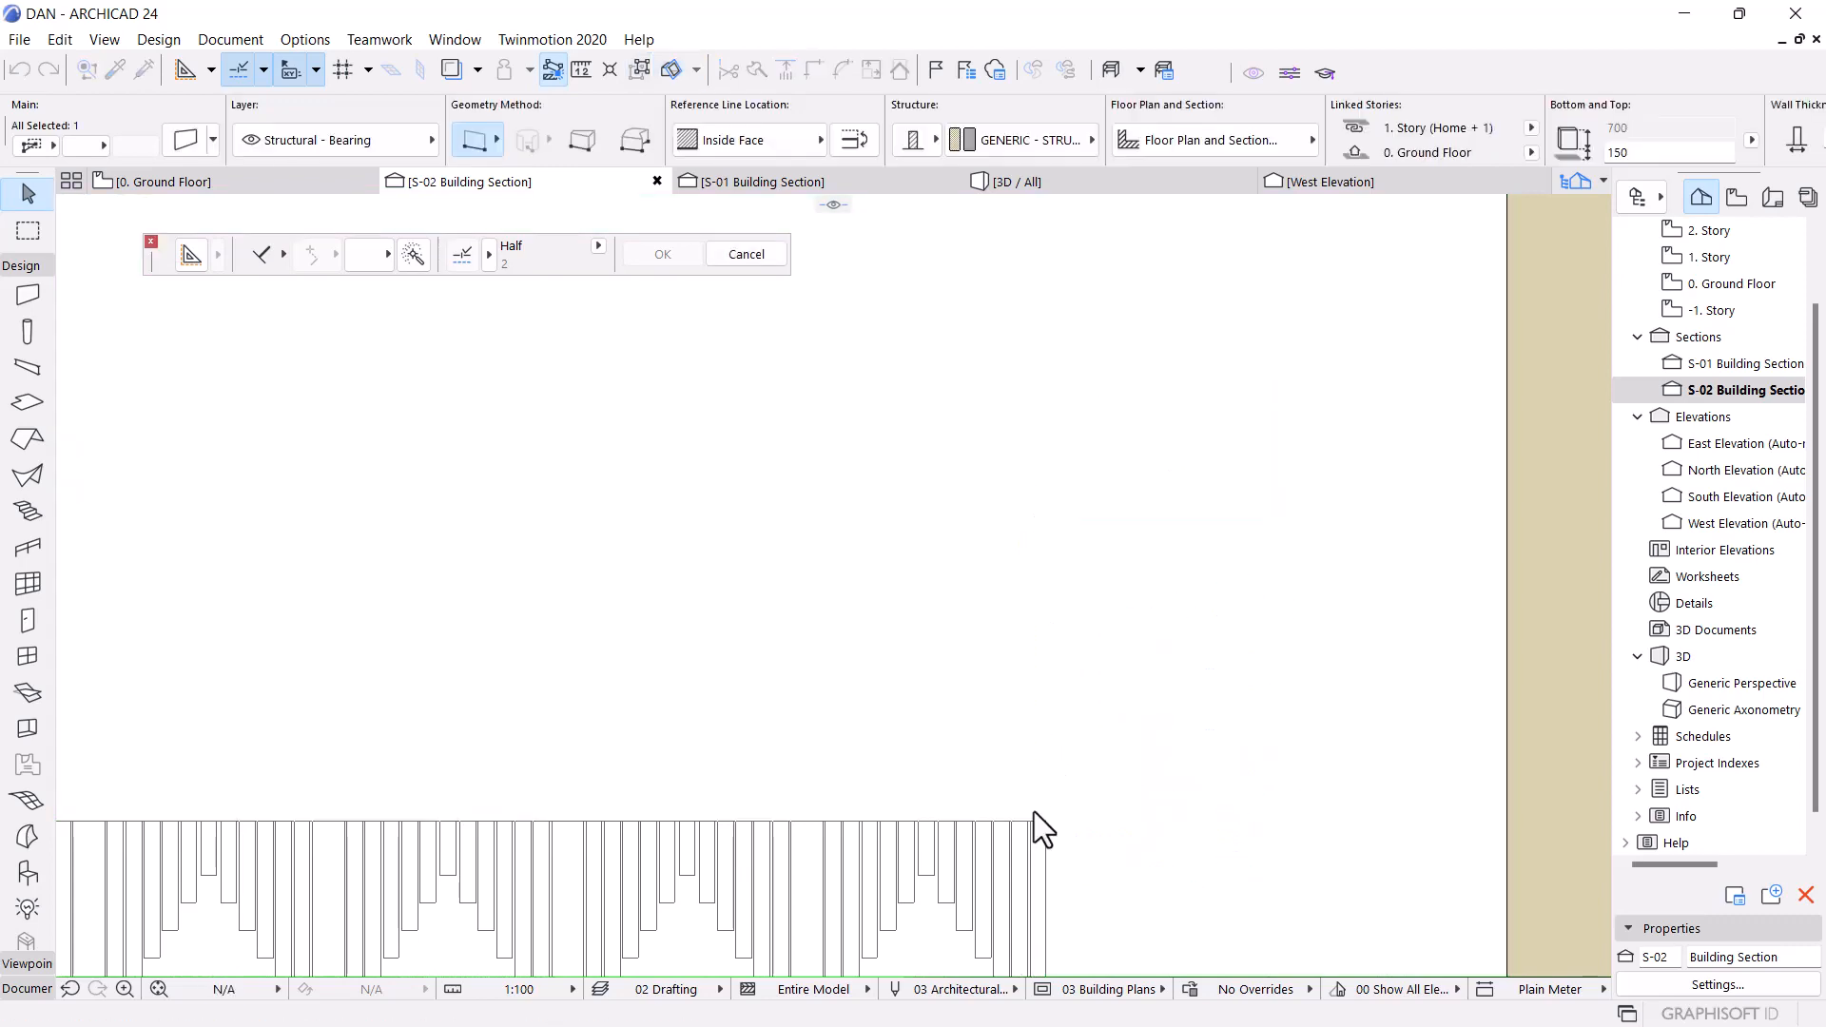
scroll(1138, 510, down, 3)
scroll(762, 631, up, 3)
scroll(632, 481, down, 3)
scroll(259, 499, up, 3)
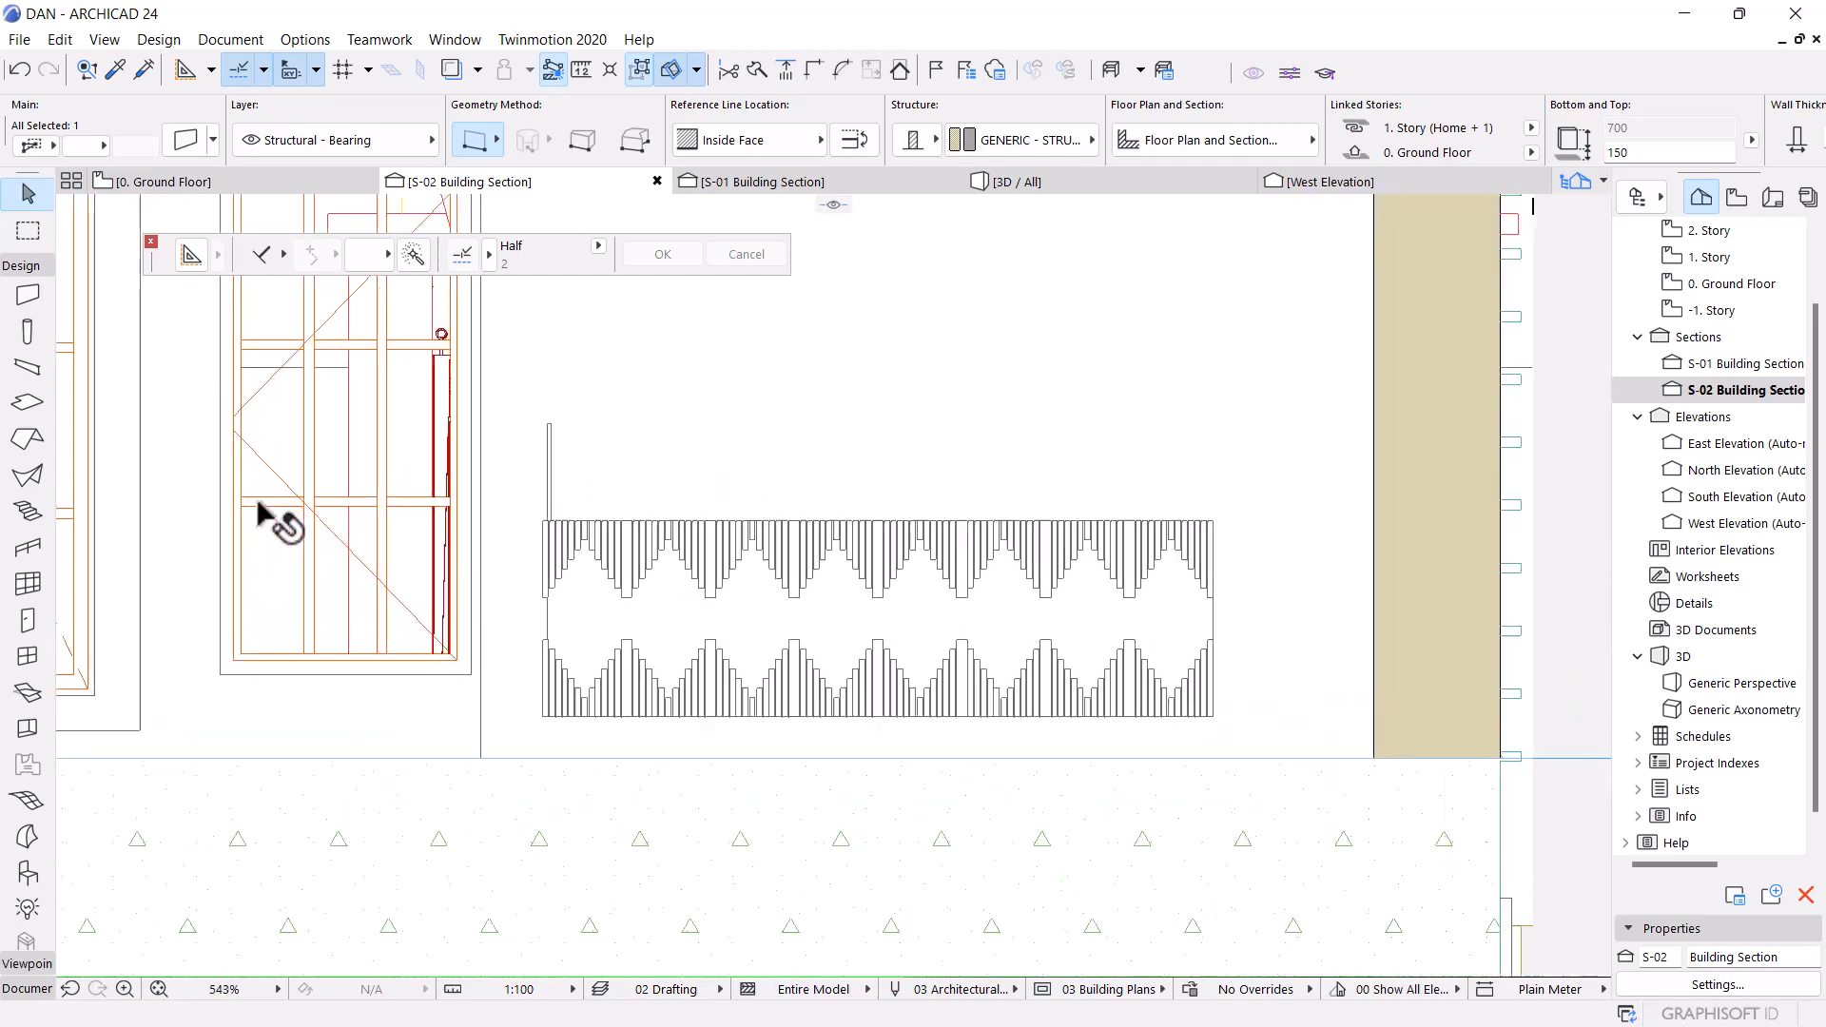
Lower the counter's left end wall to the slats' upper edge at 700 mm and check the counter in 3D
click(831, 361)
click(839, 346)
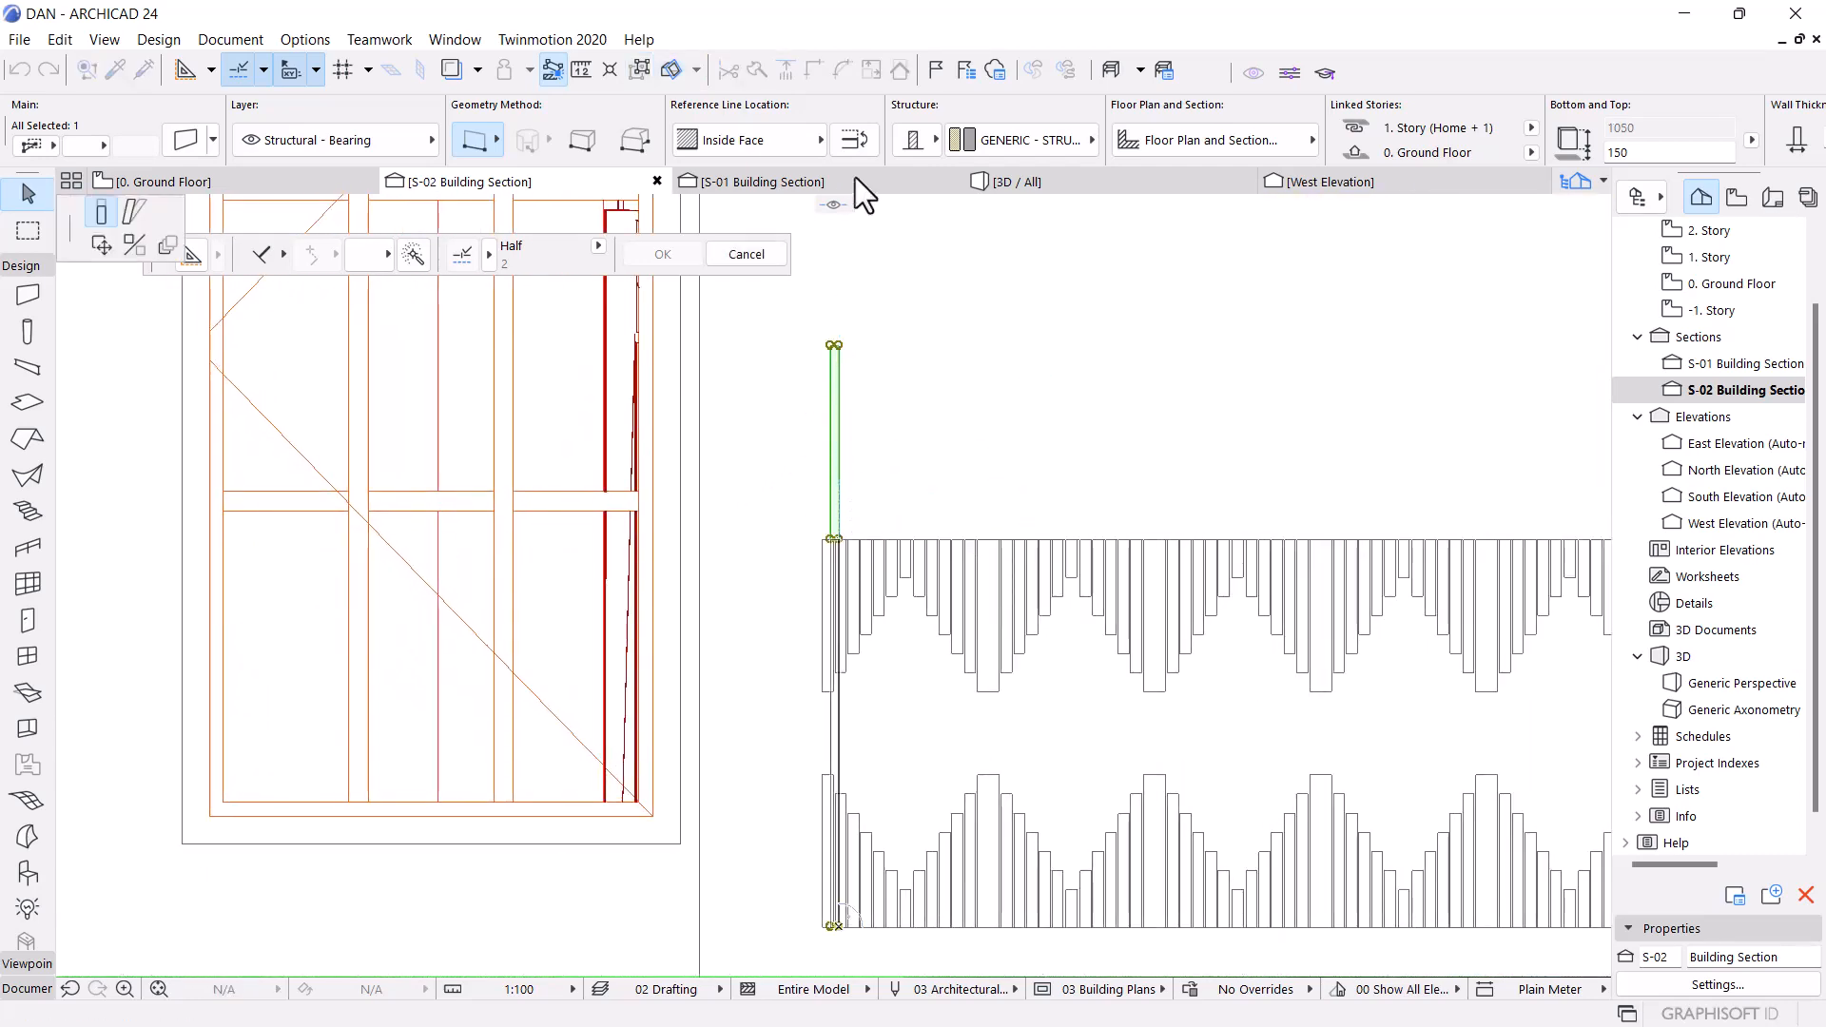
click(1031, 180)
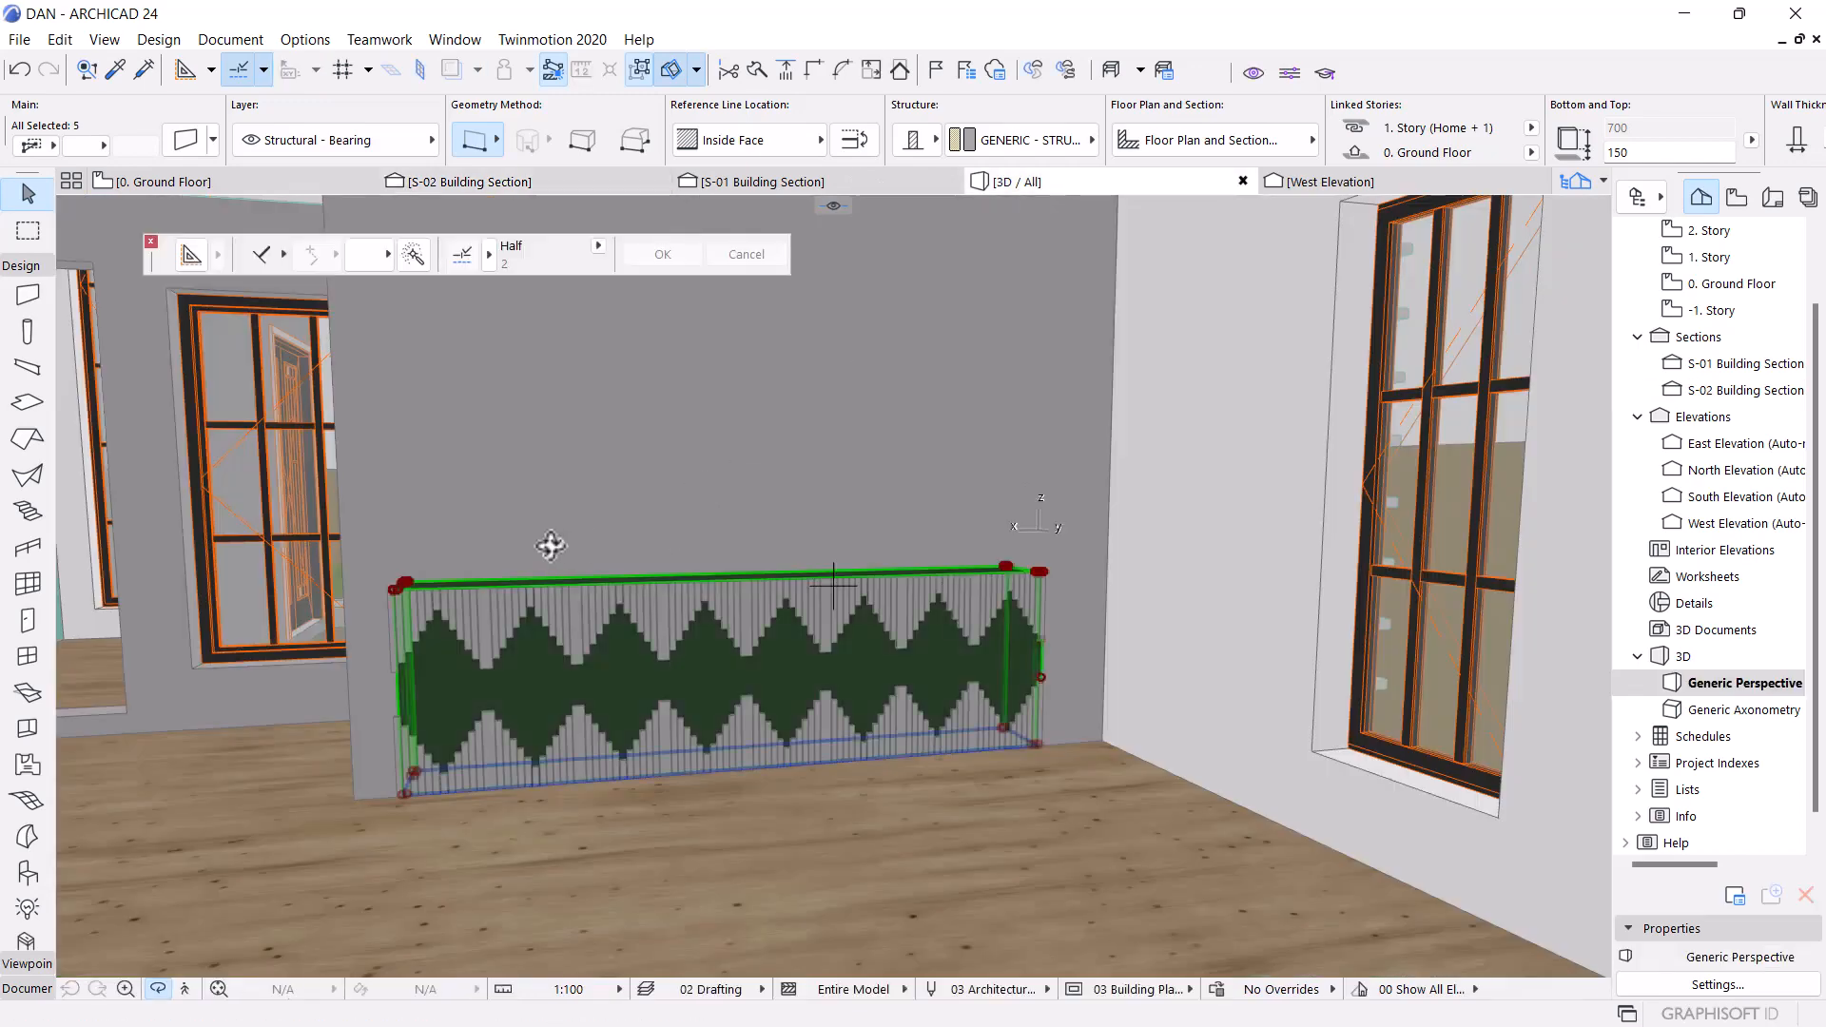
shift+middle_drag(552, 545, 780, 723)
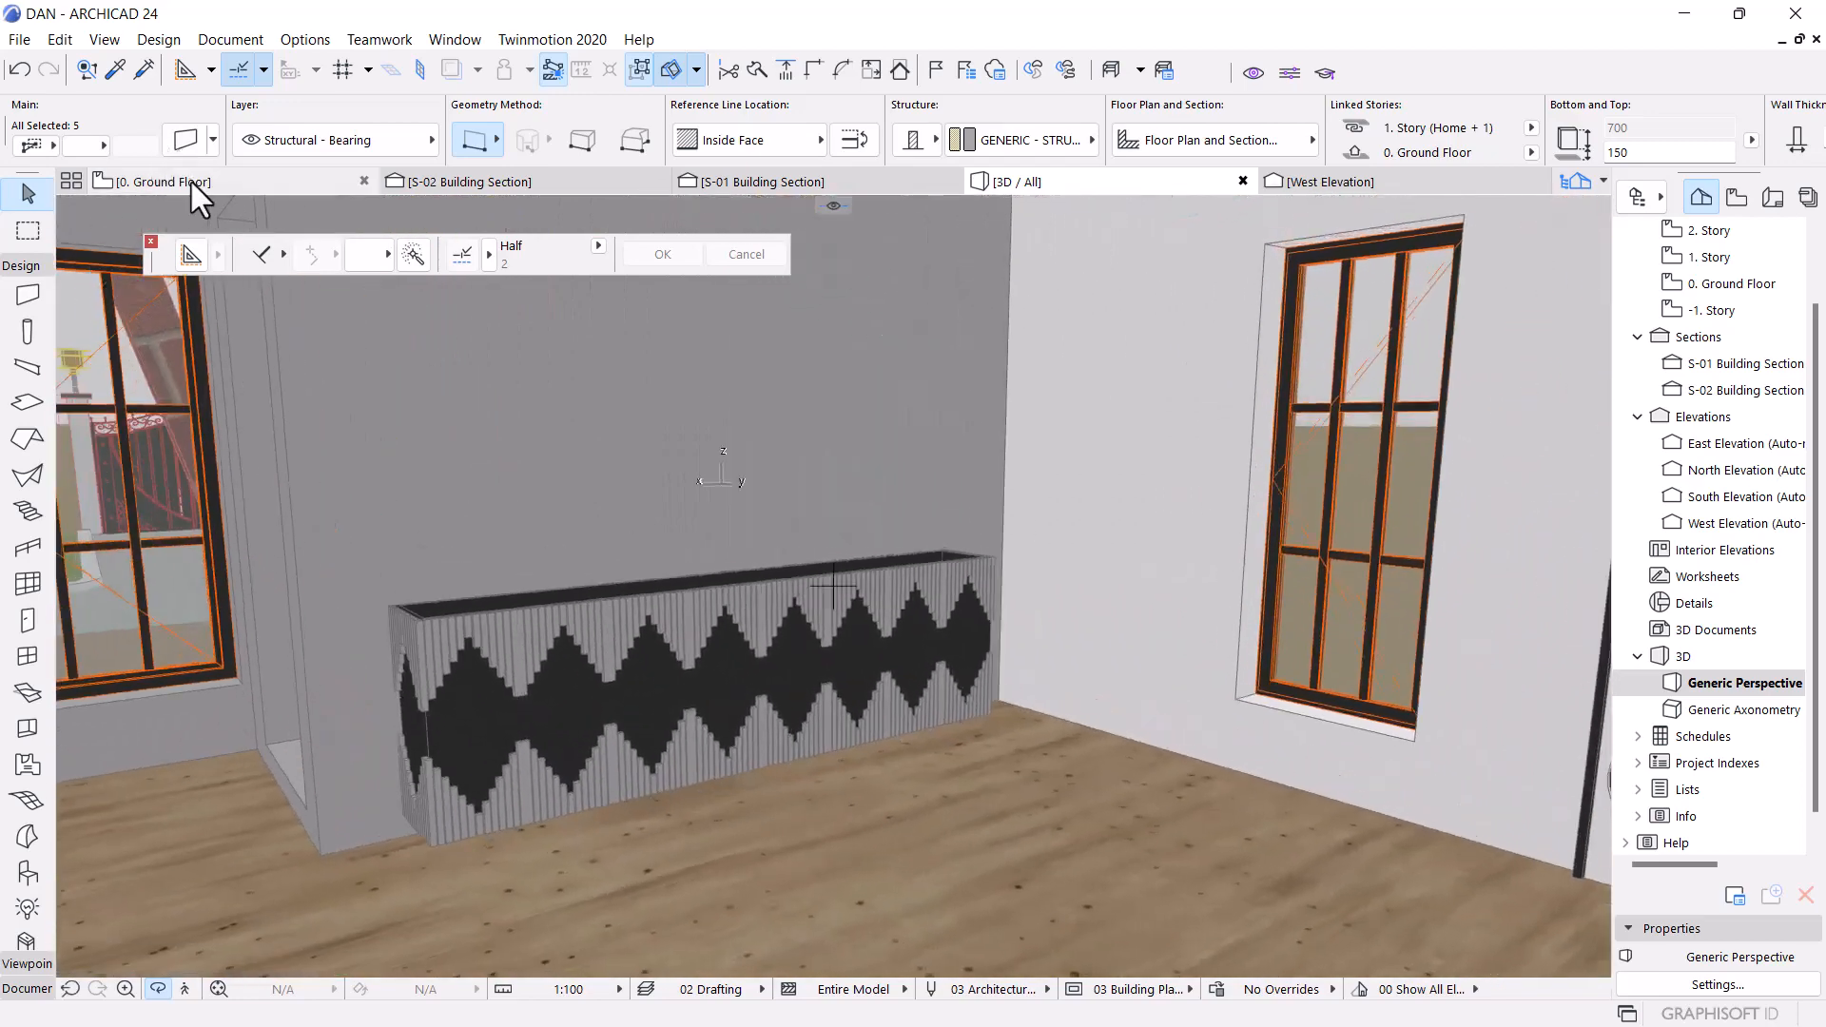
On the Ground Floor plan, draw a rectangular slab of 2400 by 315 mm between the counter's opposite outer corners
click(191, 181)
click(595, 636)
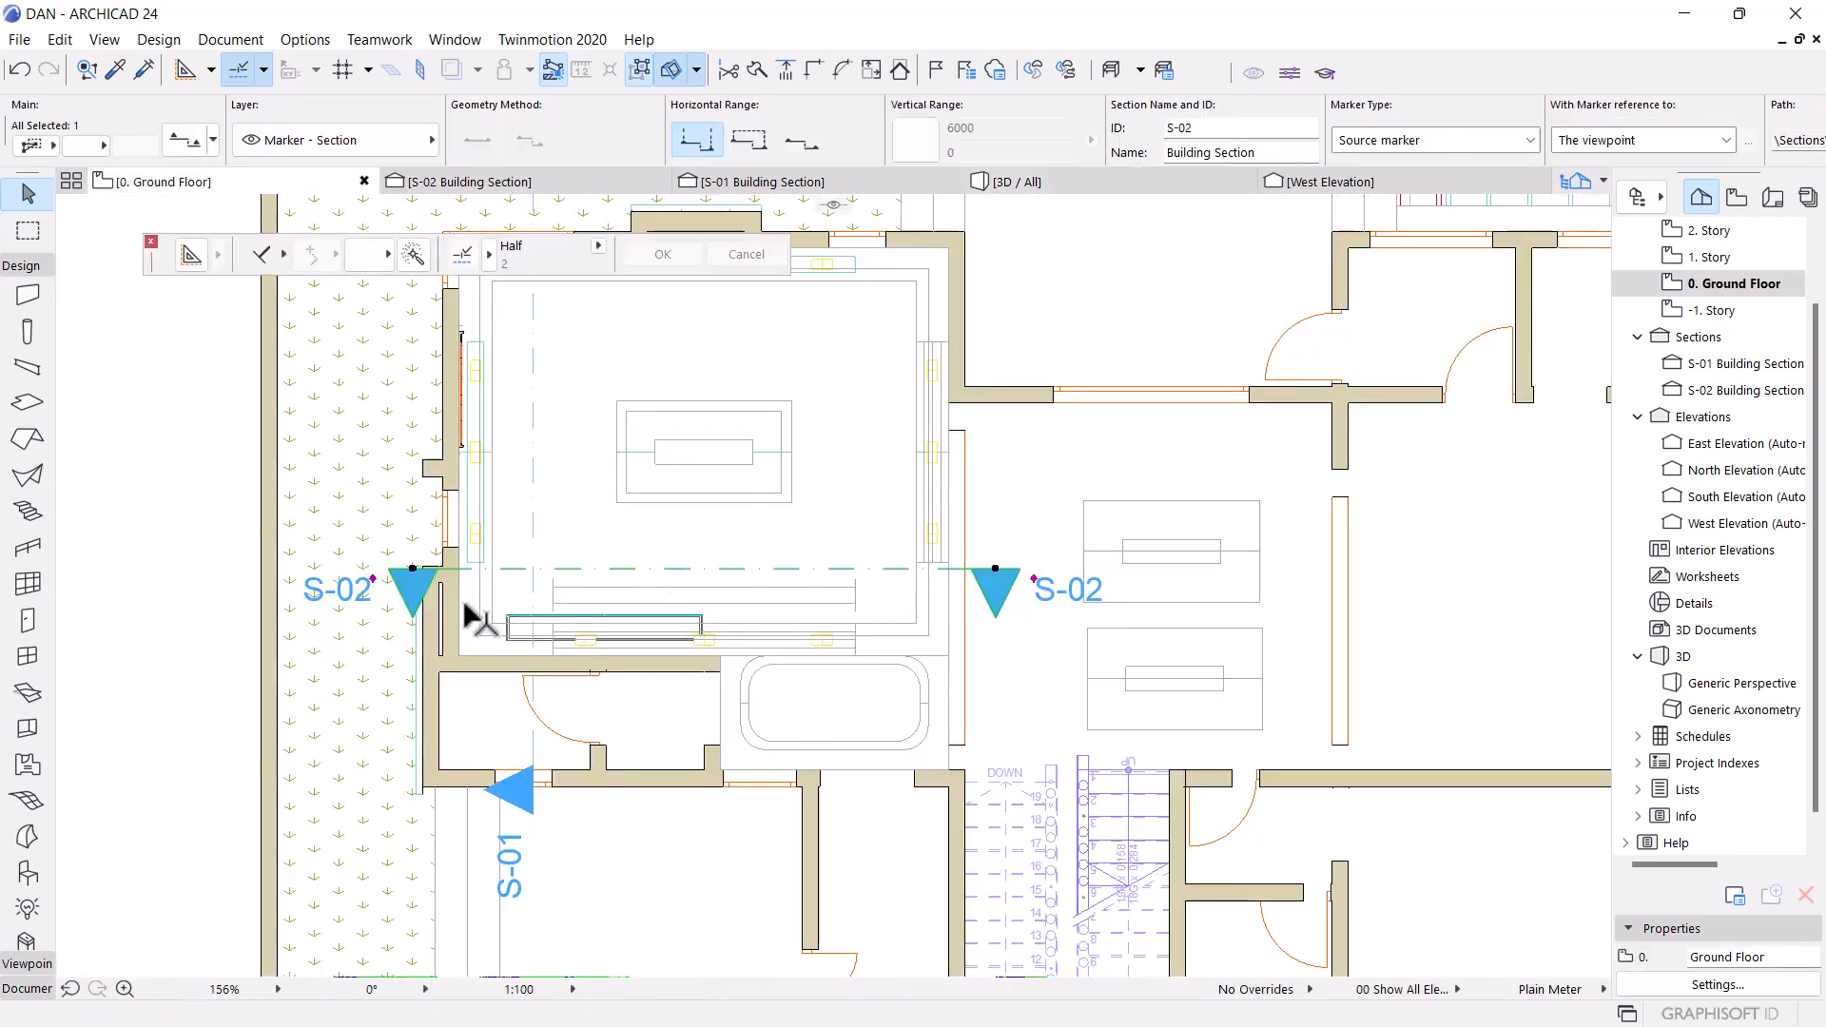
scroll(465, 606, up, 5)
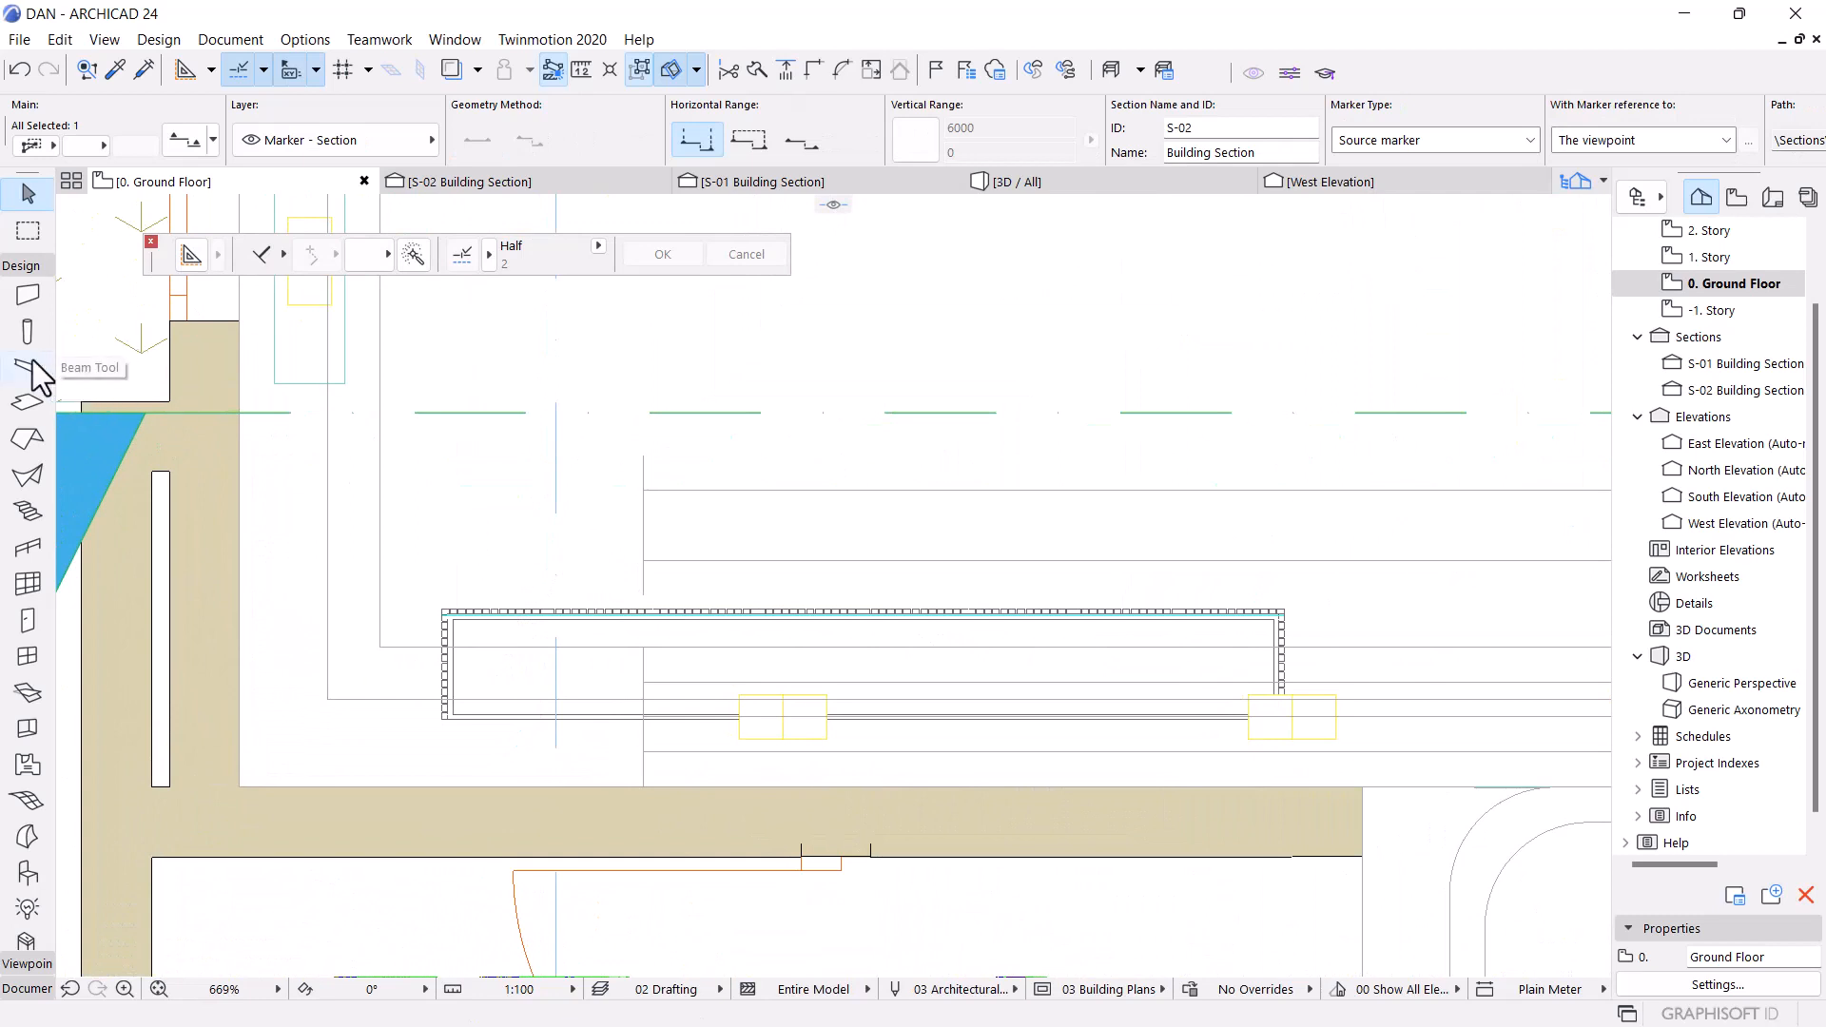
key(Escape)
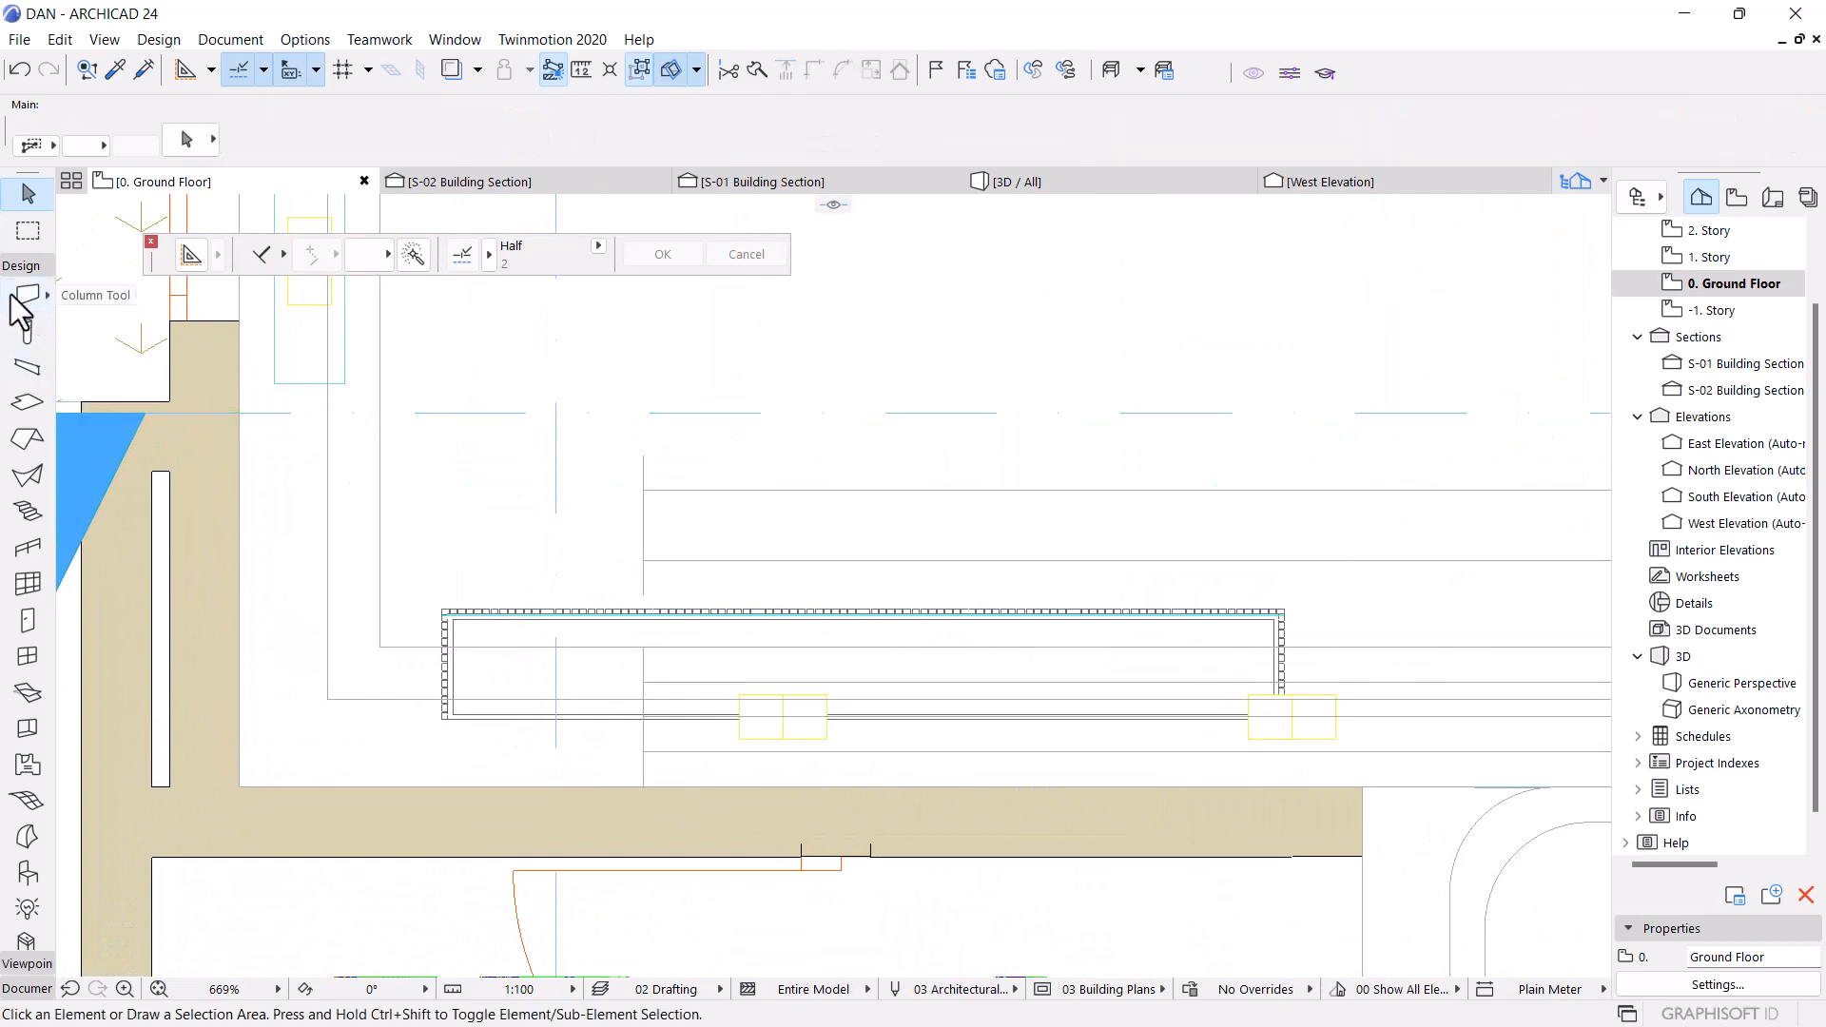
click(23, 408)
scroll(489, 601, up, 6)
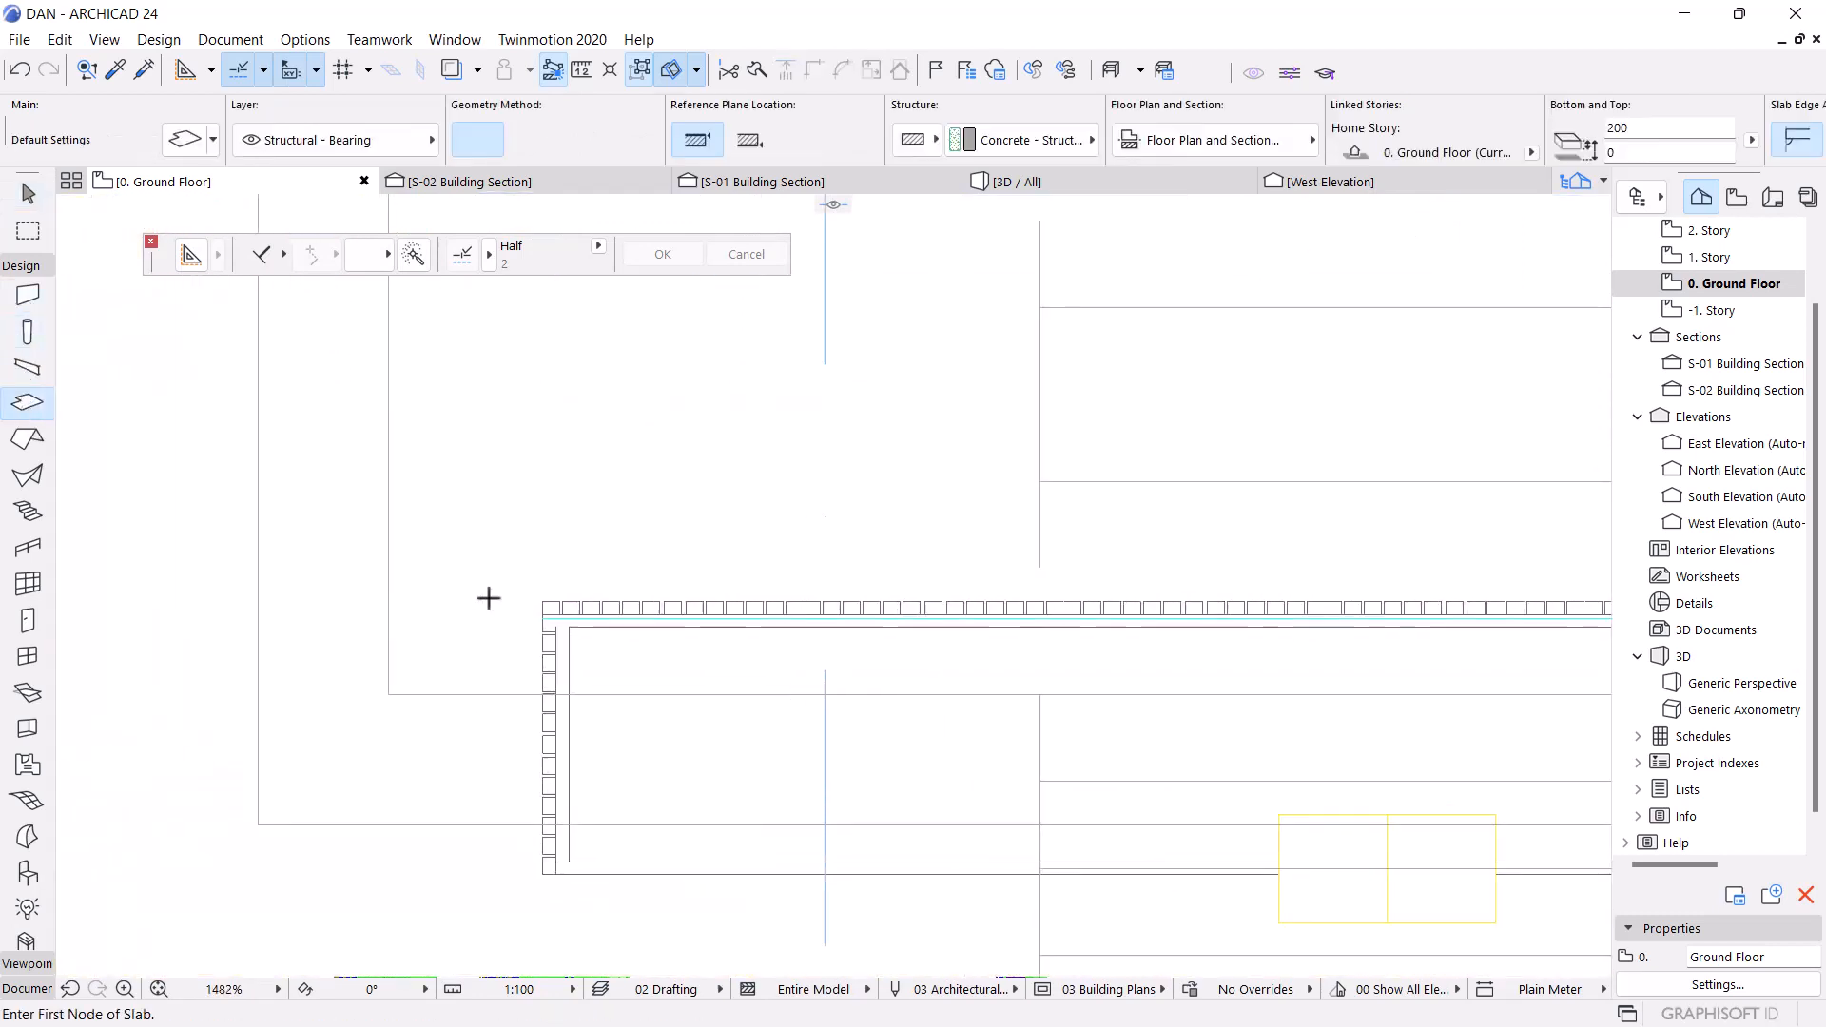
click(590, 603)
scroll(469, 375, down, 3)
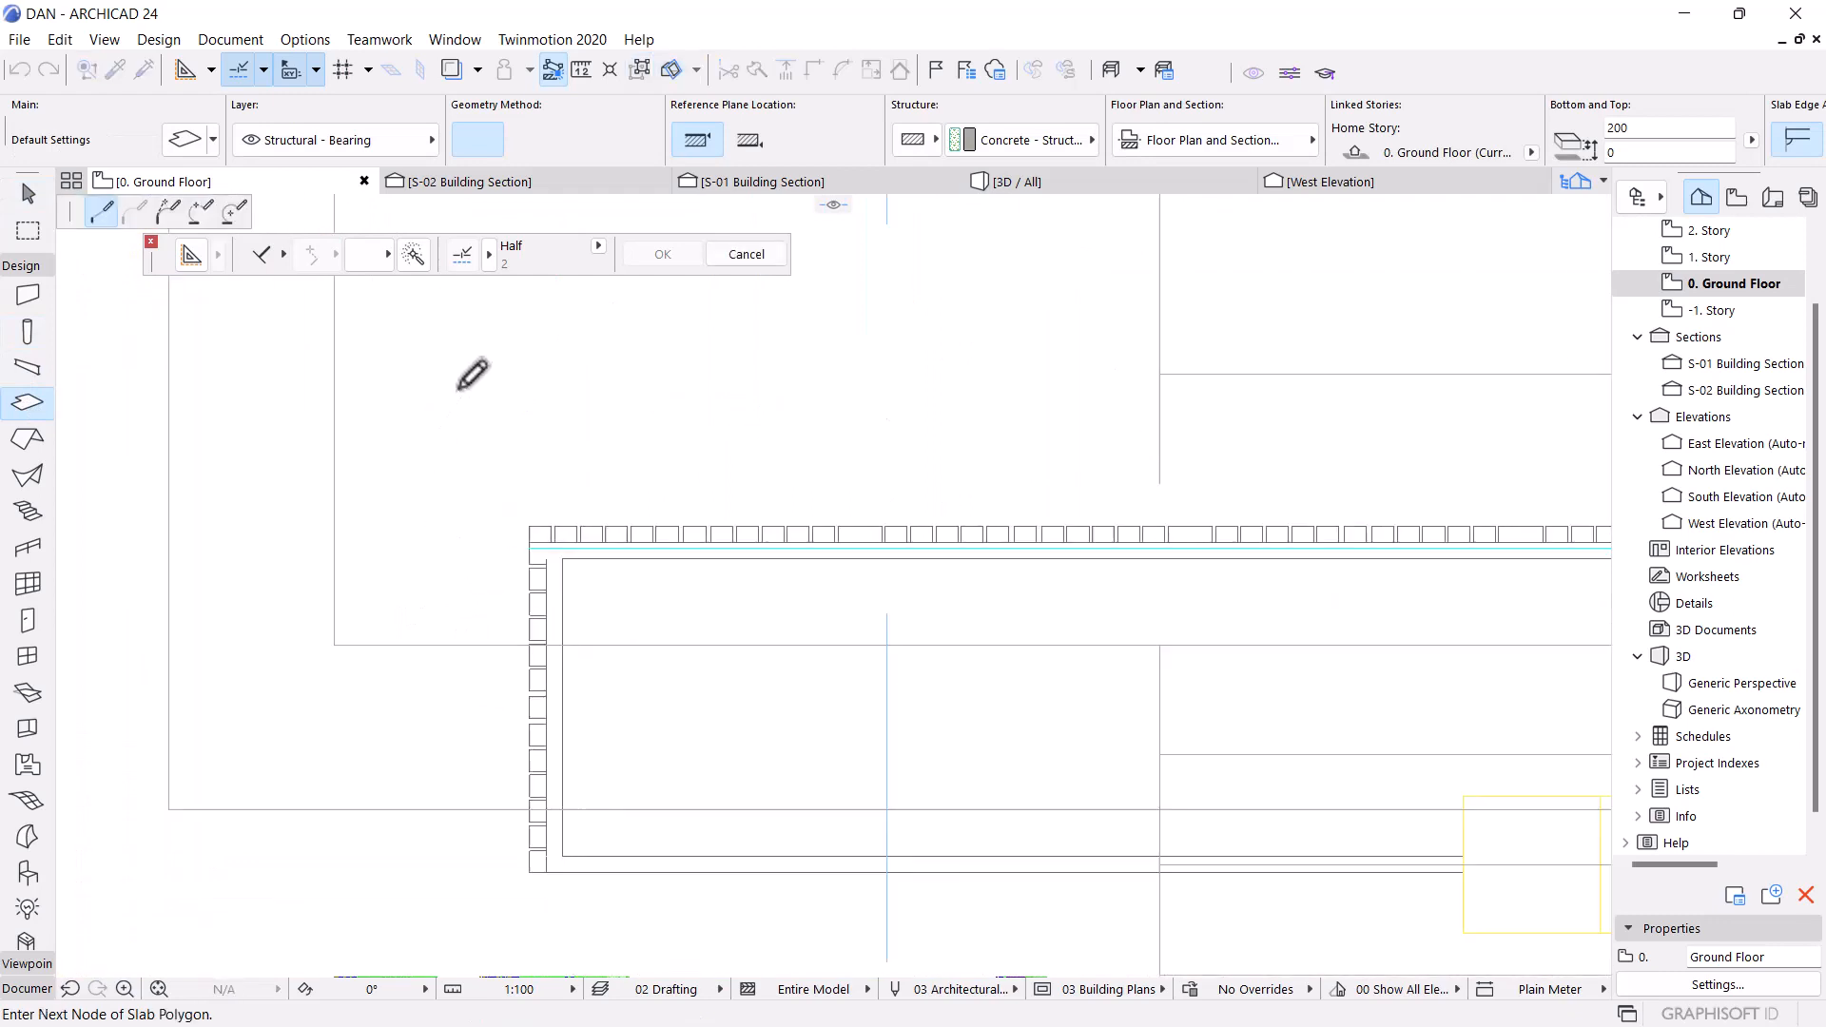
click(511, 142)
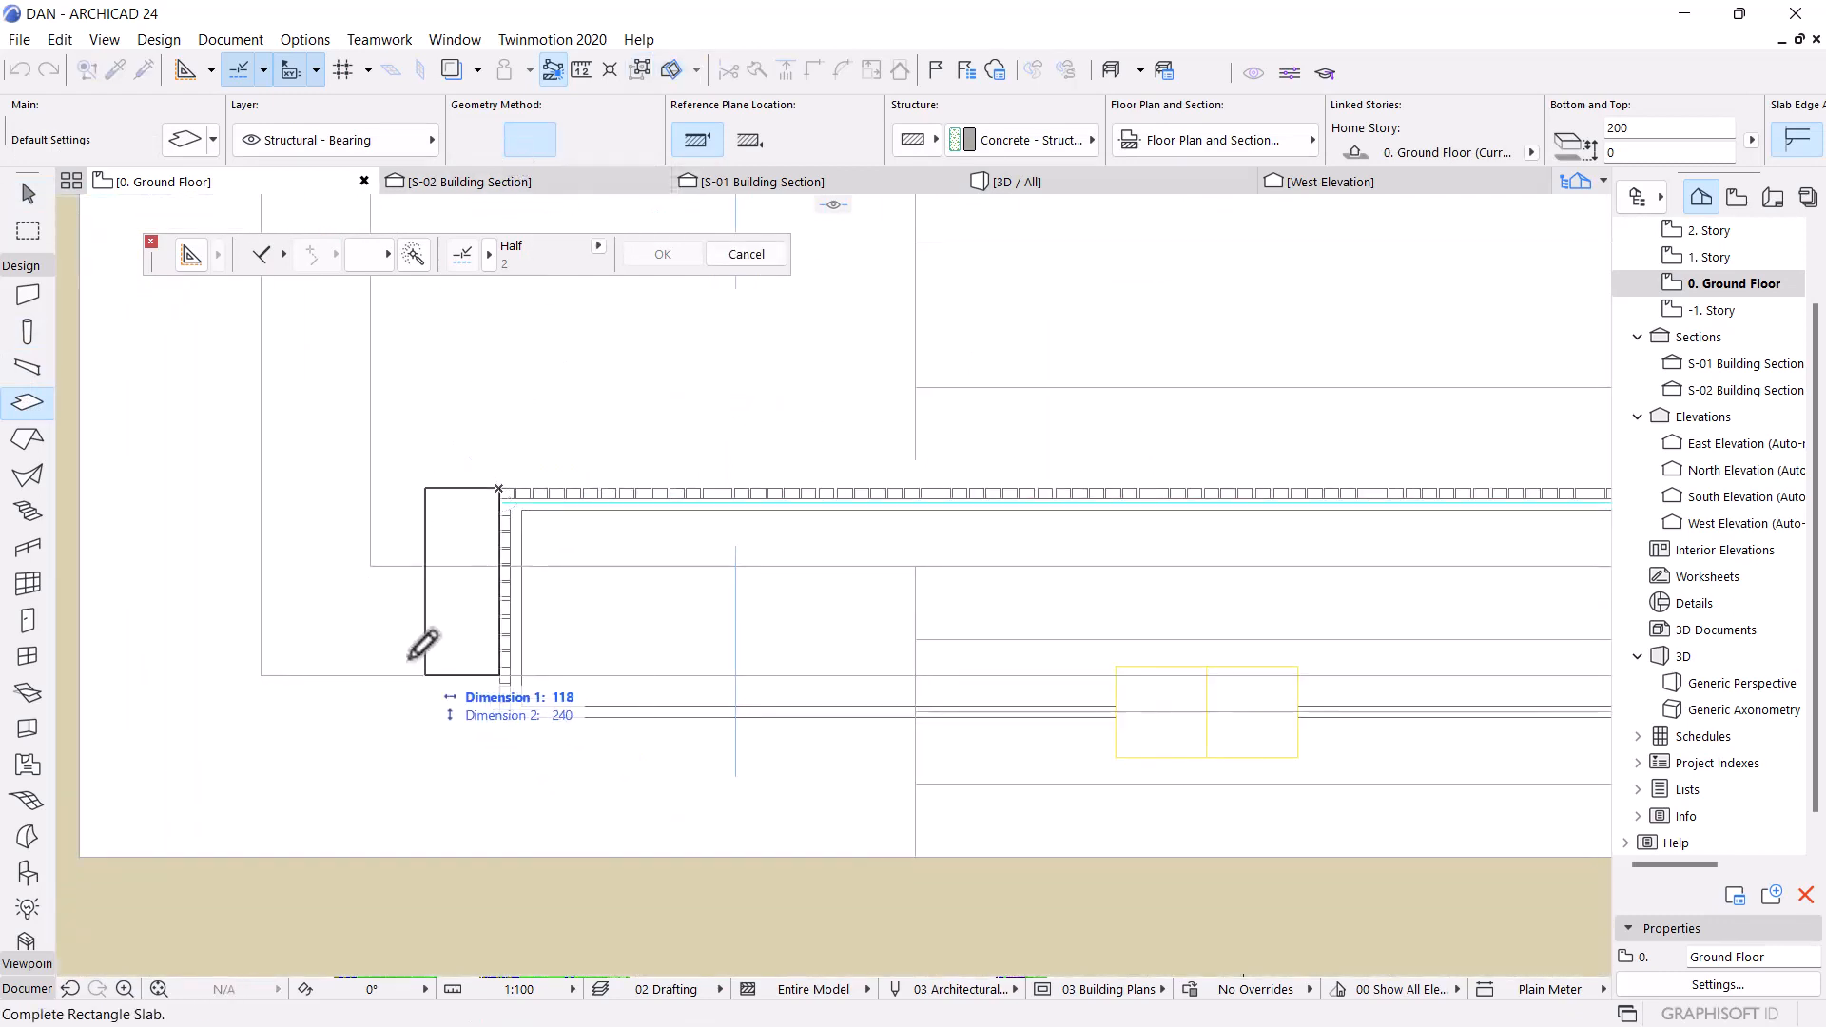
scroll(407, 654, down, 5)
scroll(1242, 692, up, 3)
scroll(1078, 692, up, 2)
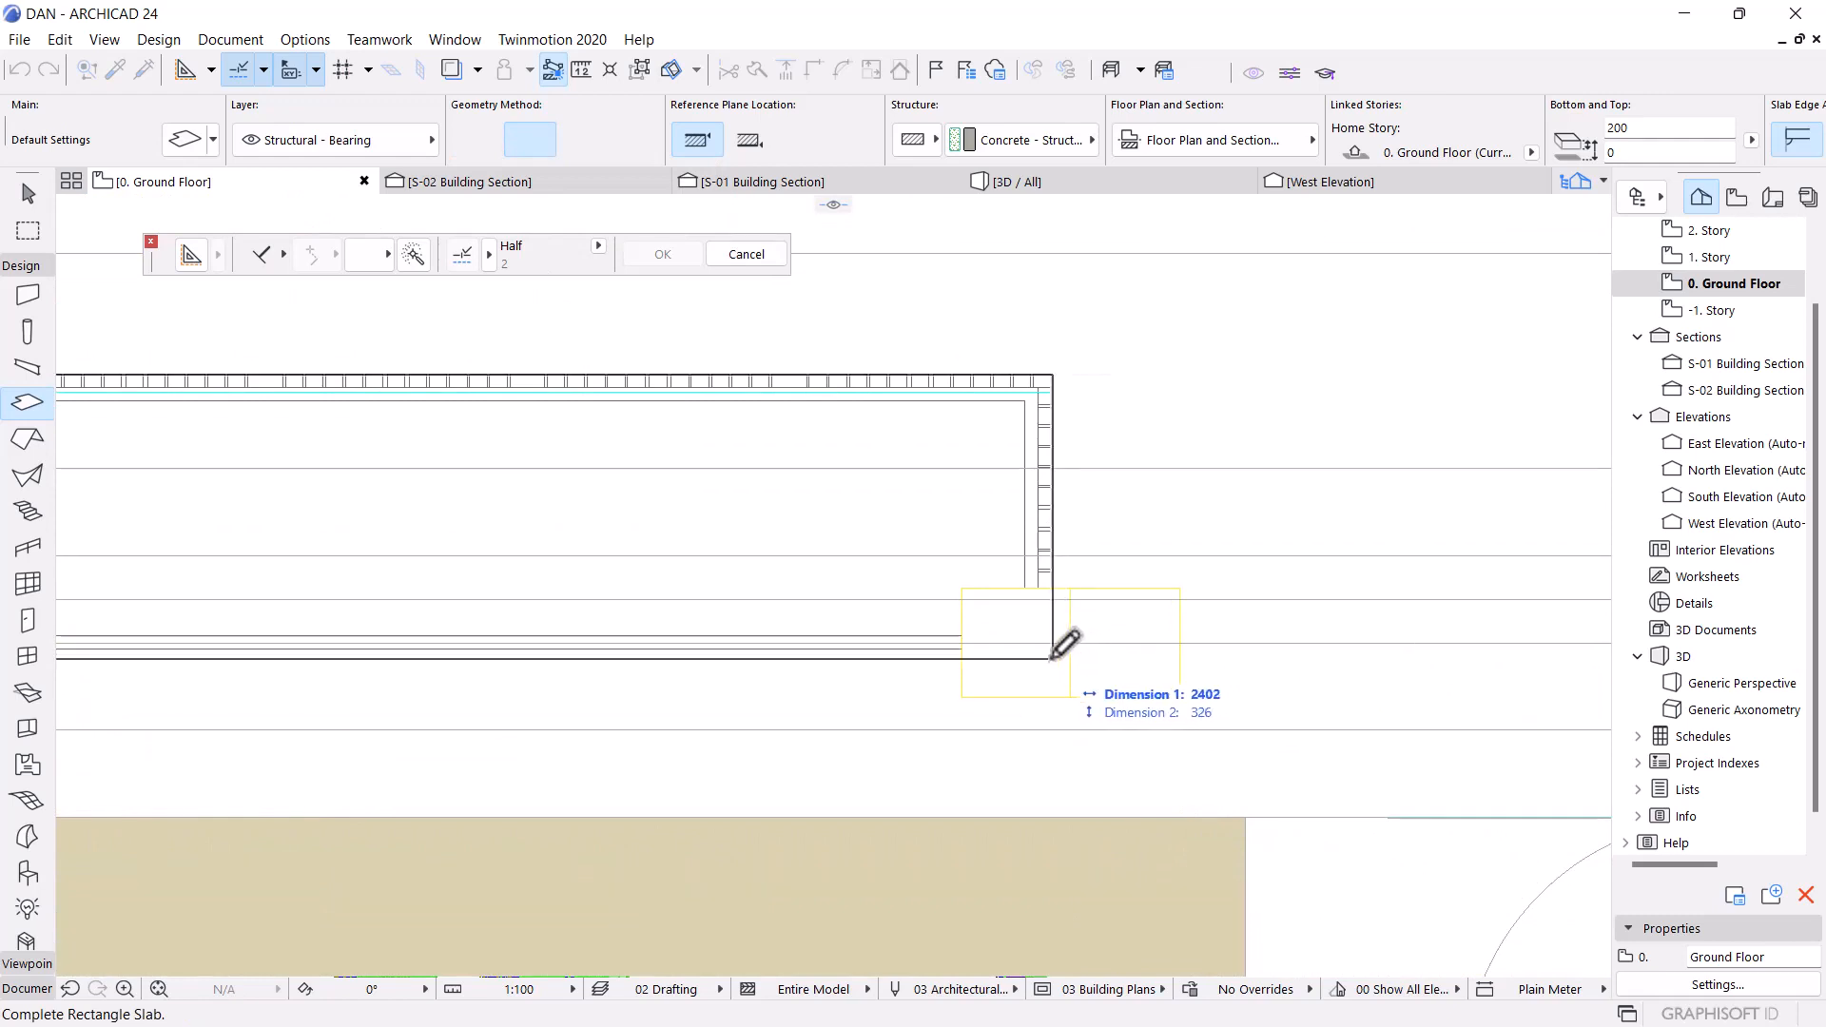
scroll(1062, 642, down, 3)
scroll(1062, 642, down, 1)
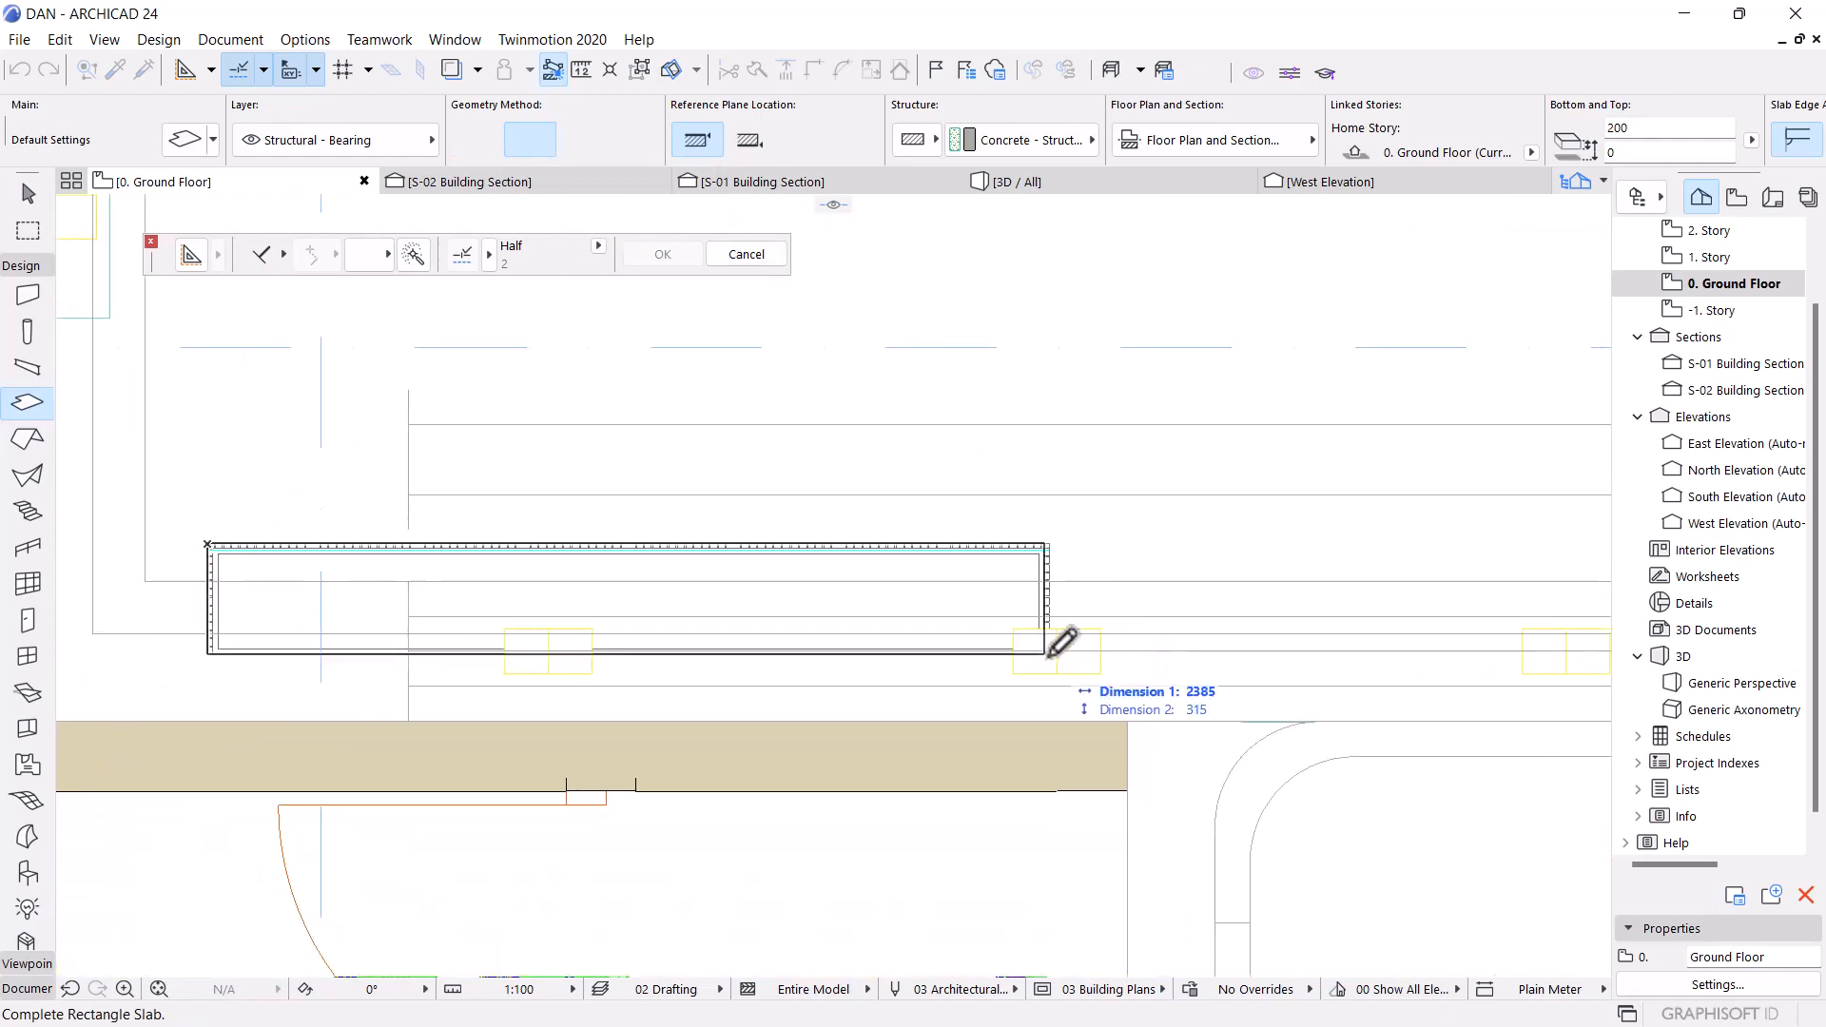
scroll(1061, 642, up, 2)
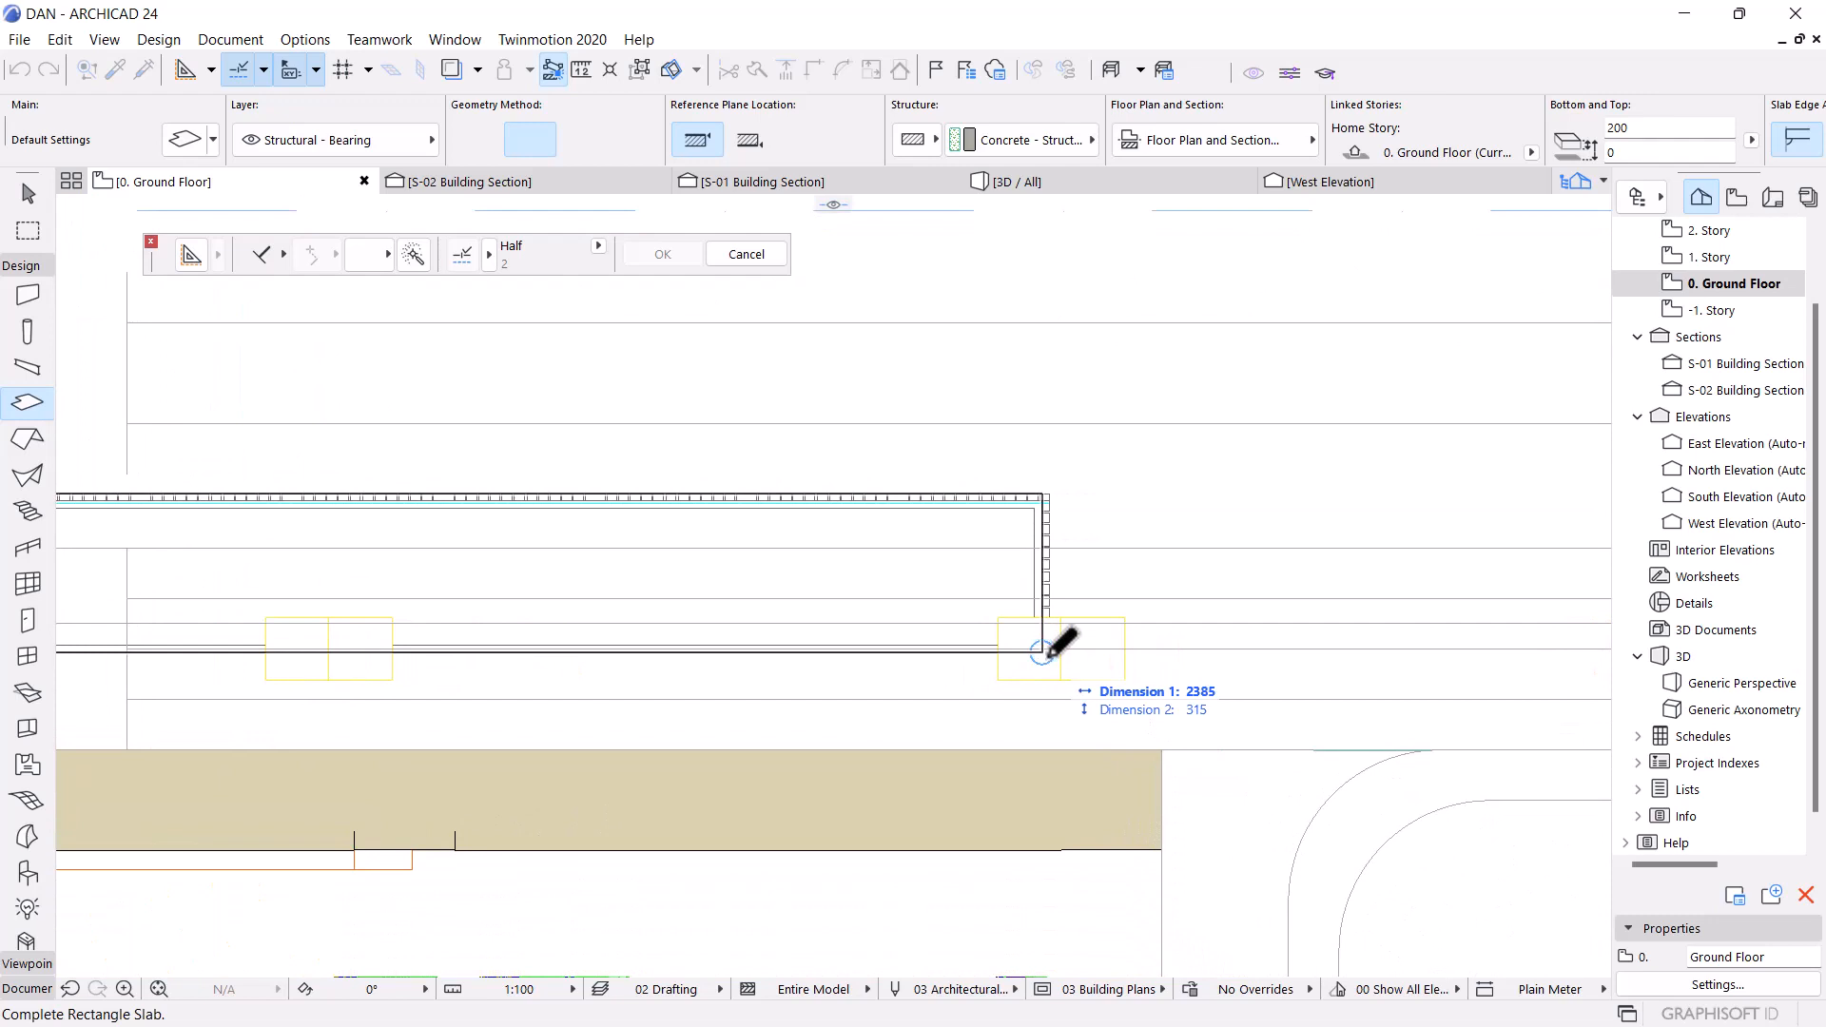
scroll(1061, 644, up, 2)
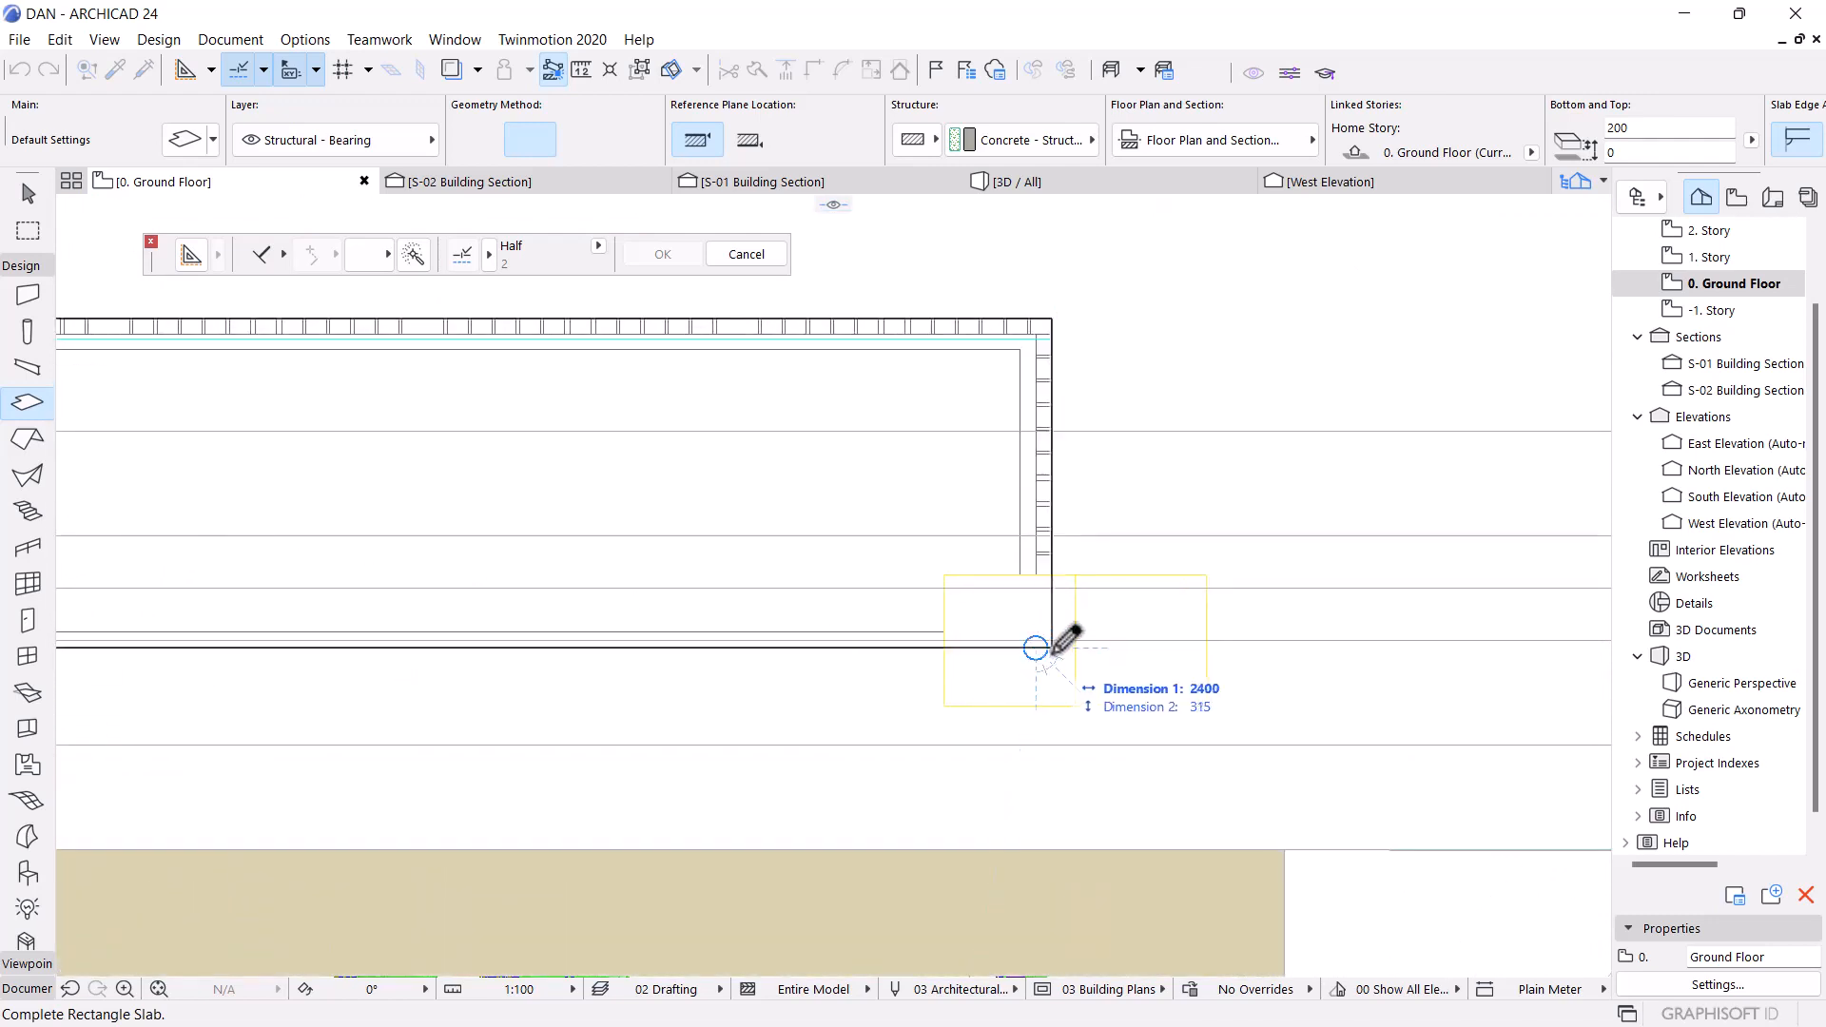
click(1052, 649)
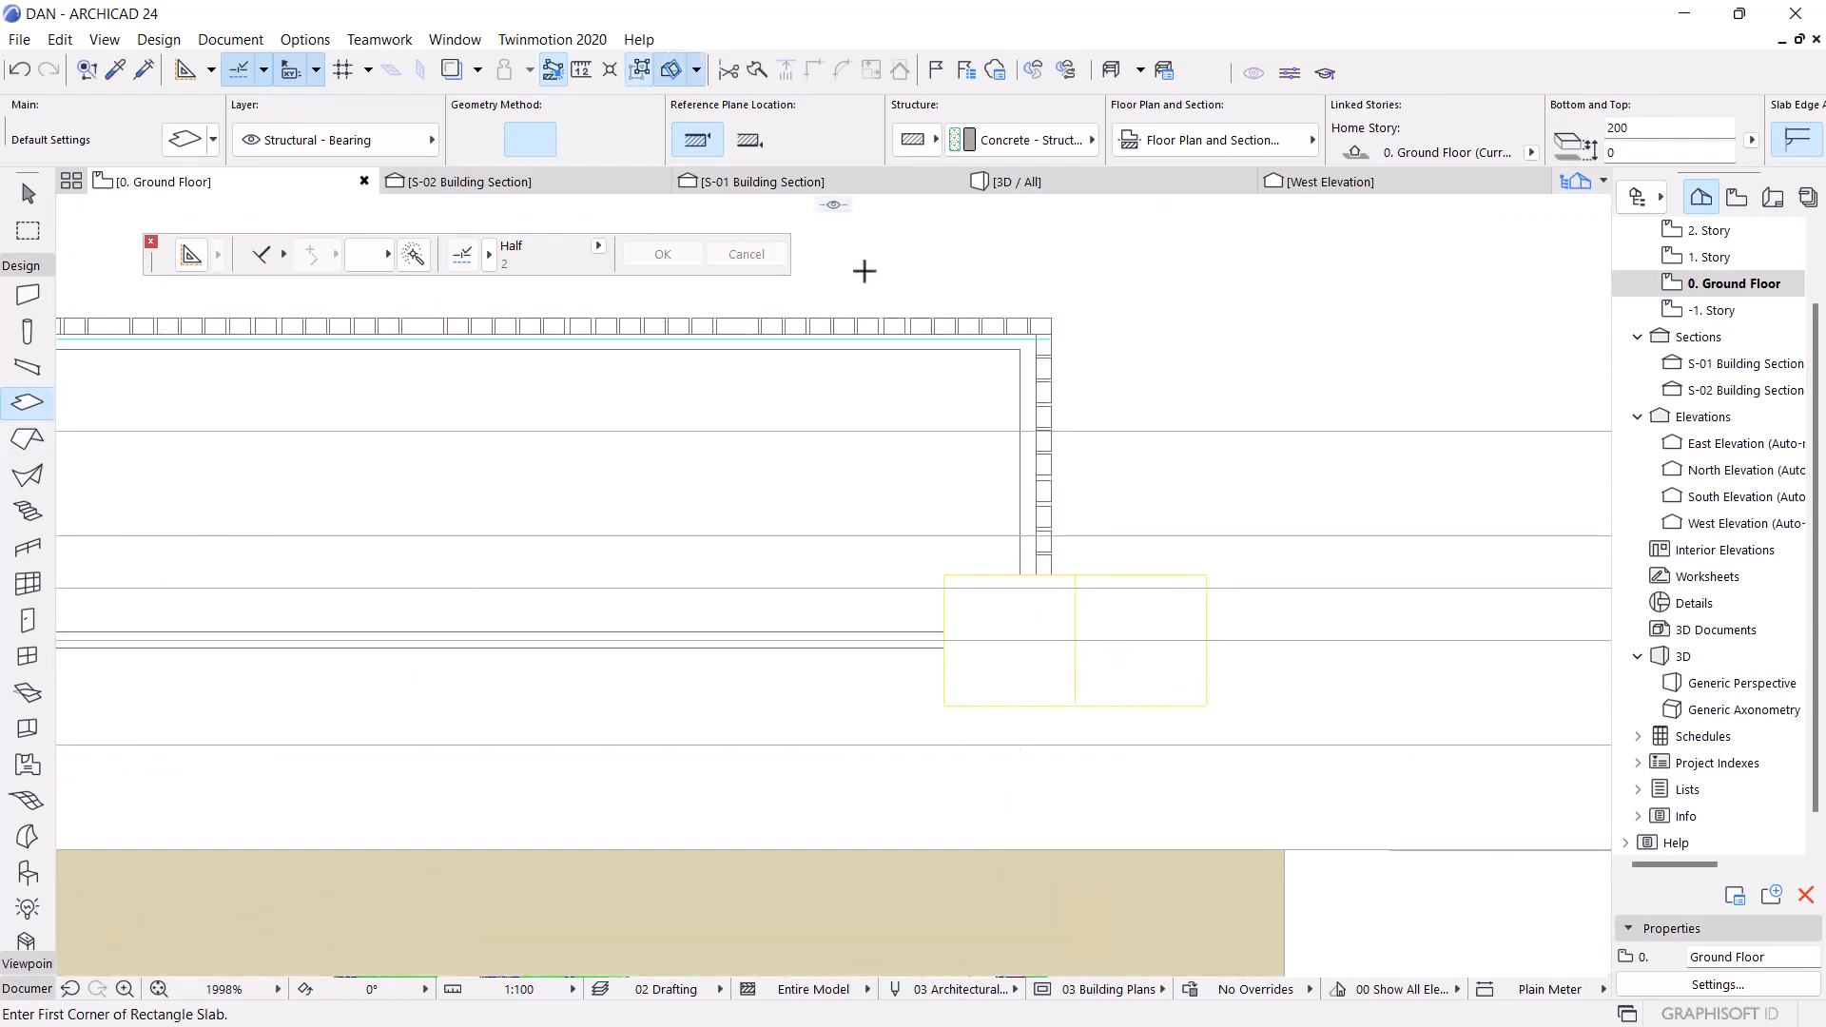
In the 3D view, raise the counter slab to an offset of 1500 mm from the ground floor
click(1011, 181)
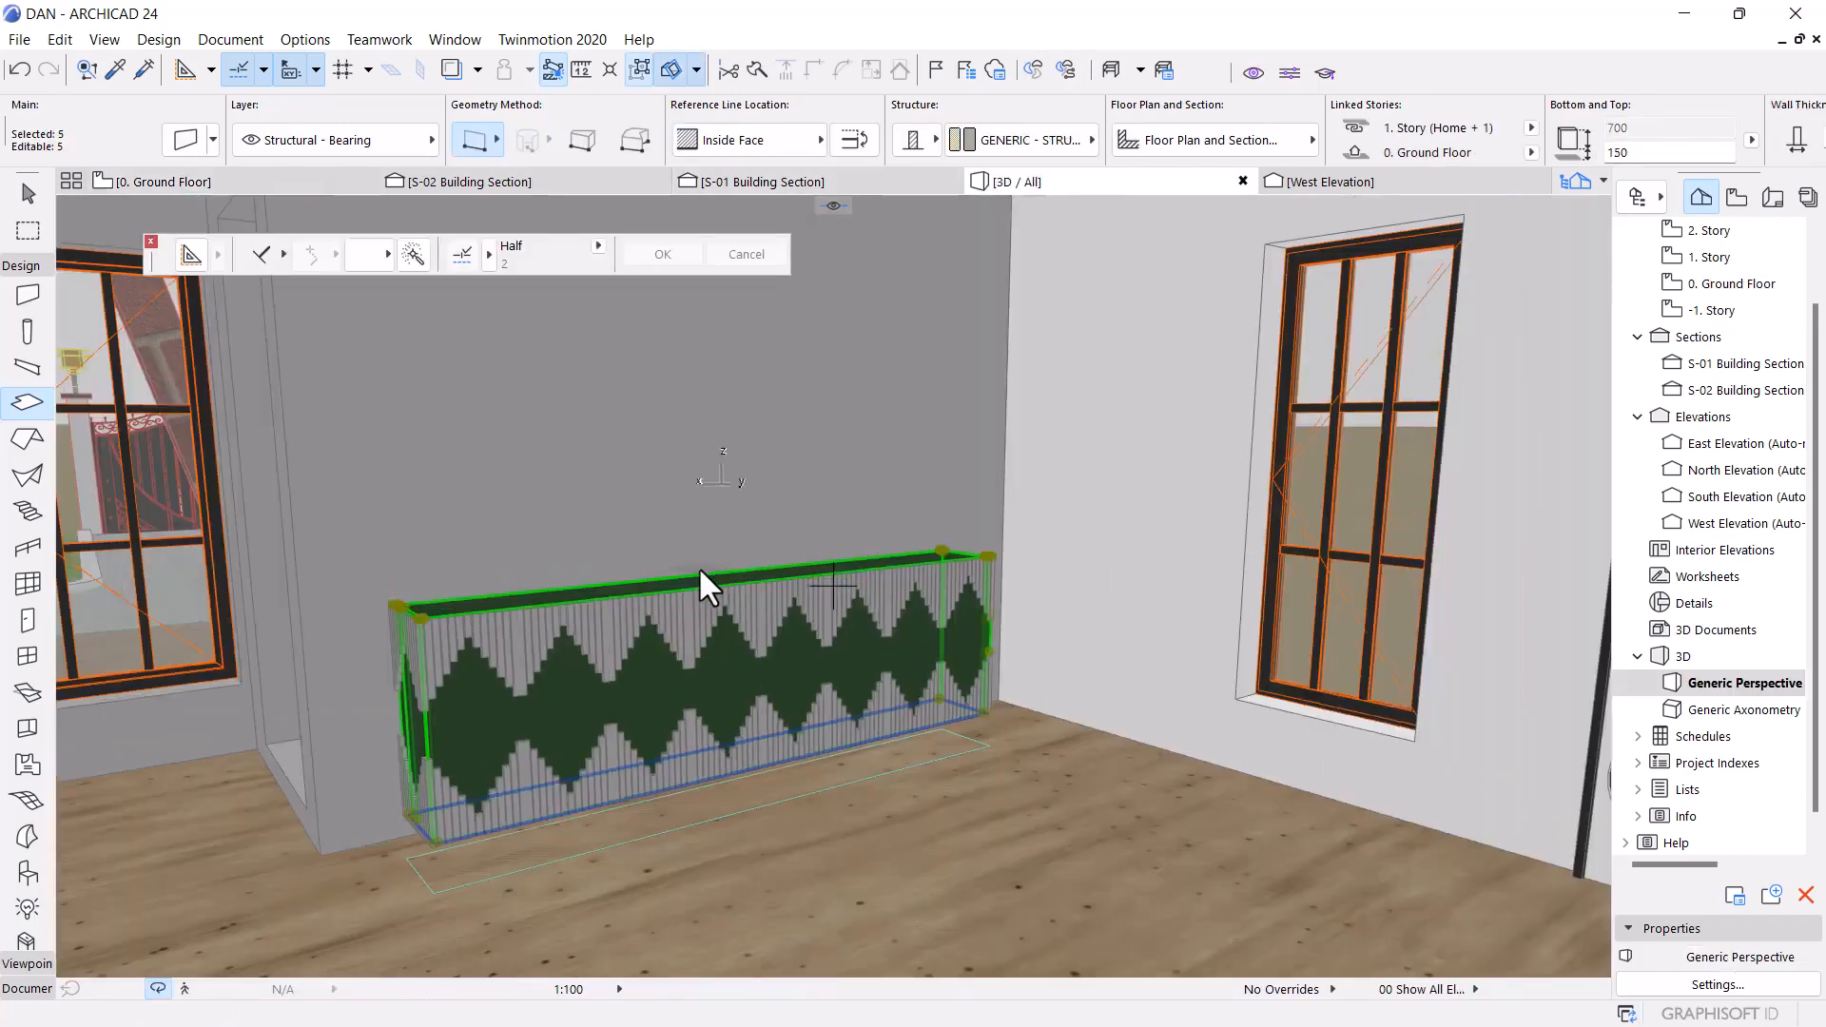
shift+middle_drag(691, 580, 710, 710)
key(Escape)
key(Escape)
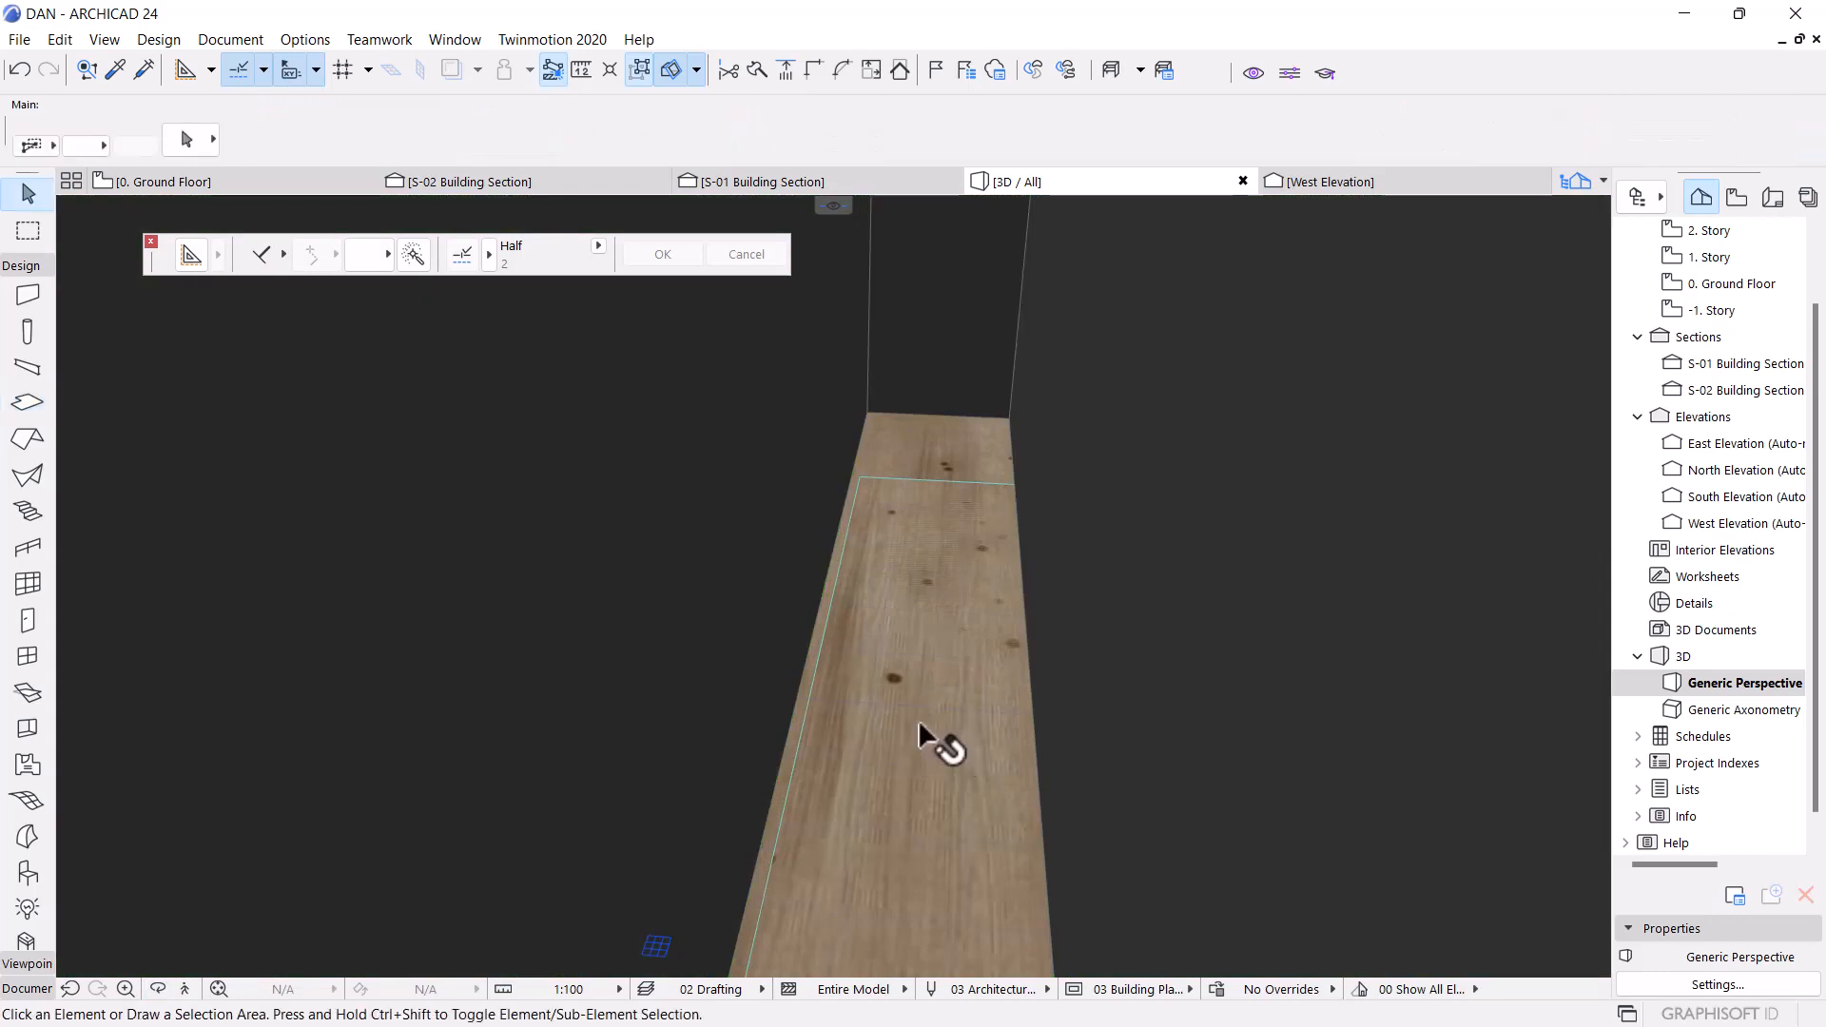
click(919, 731)
scroll(815, 658, down, 2)
scroll(837, 584, down, 2)
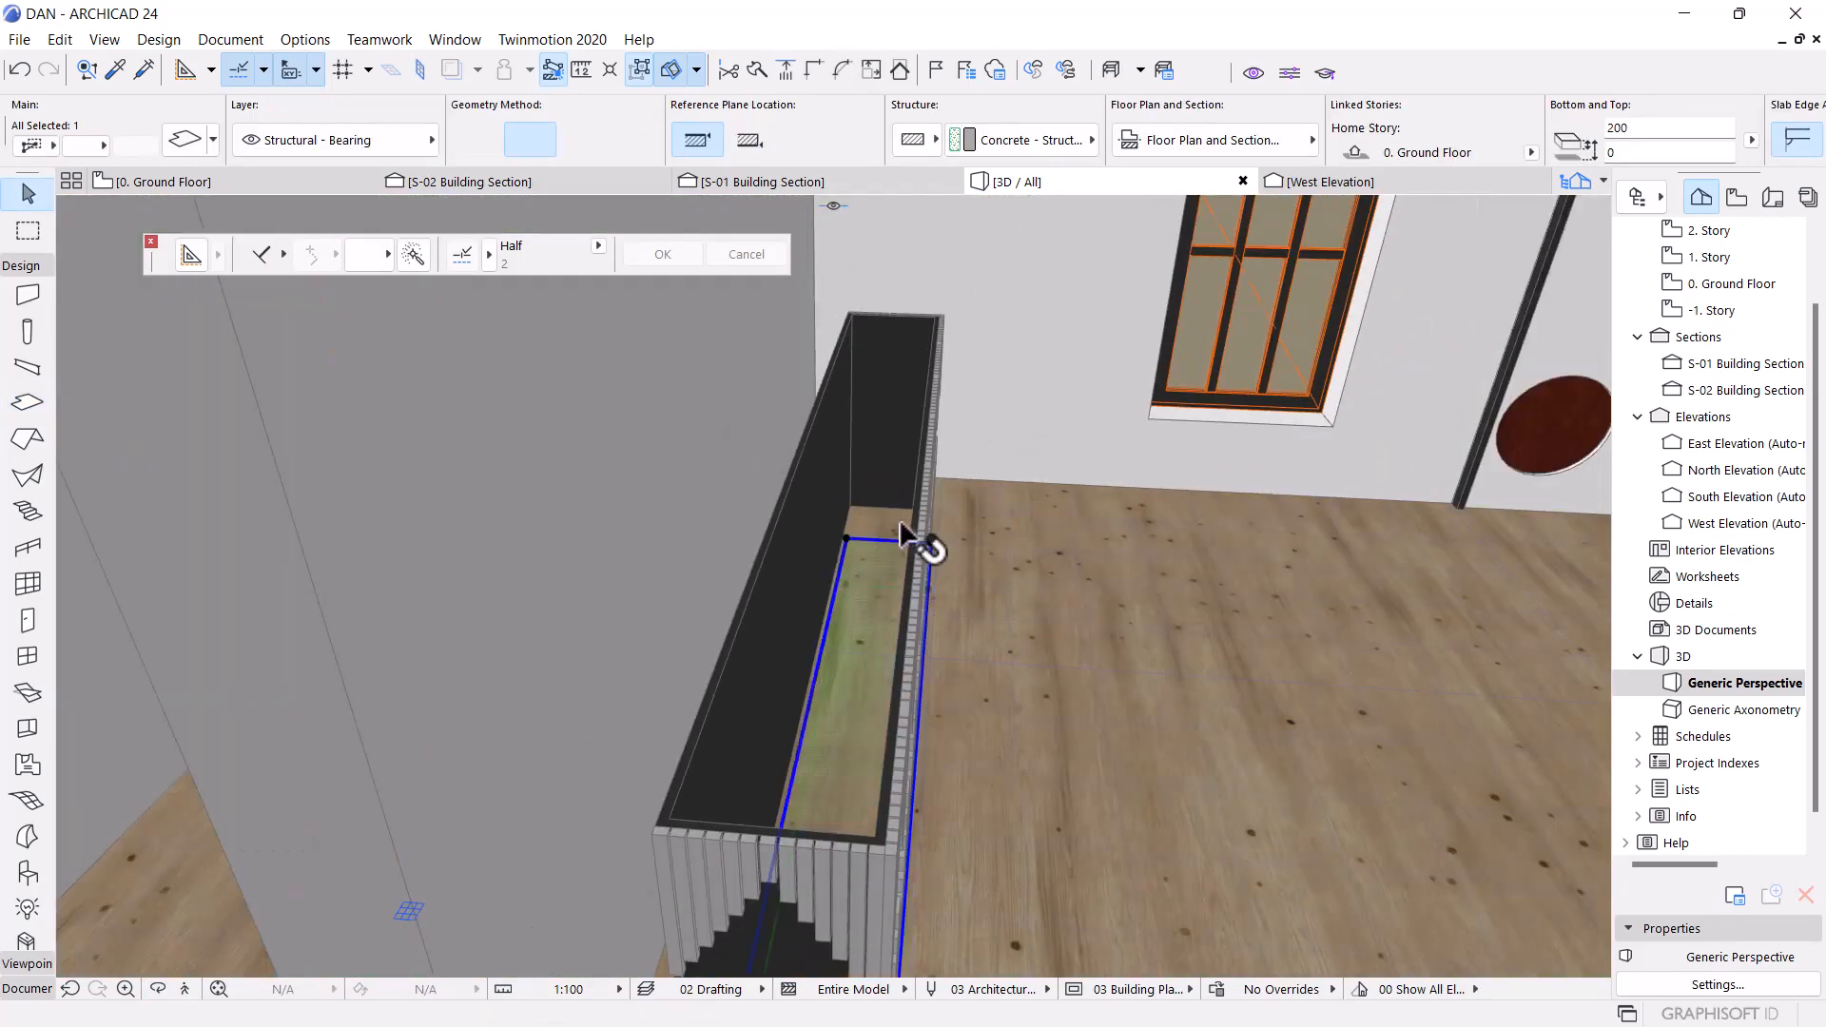
double_click(887, 545)
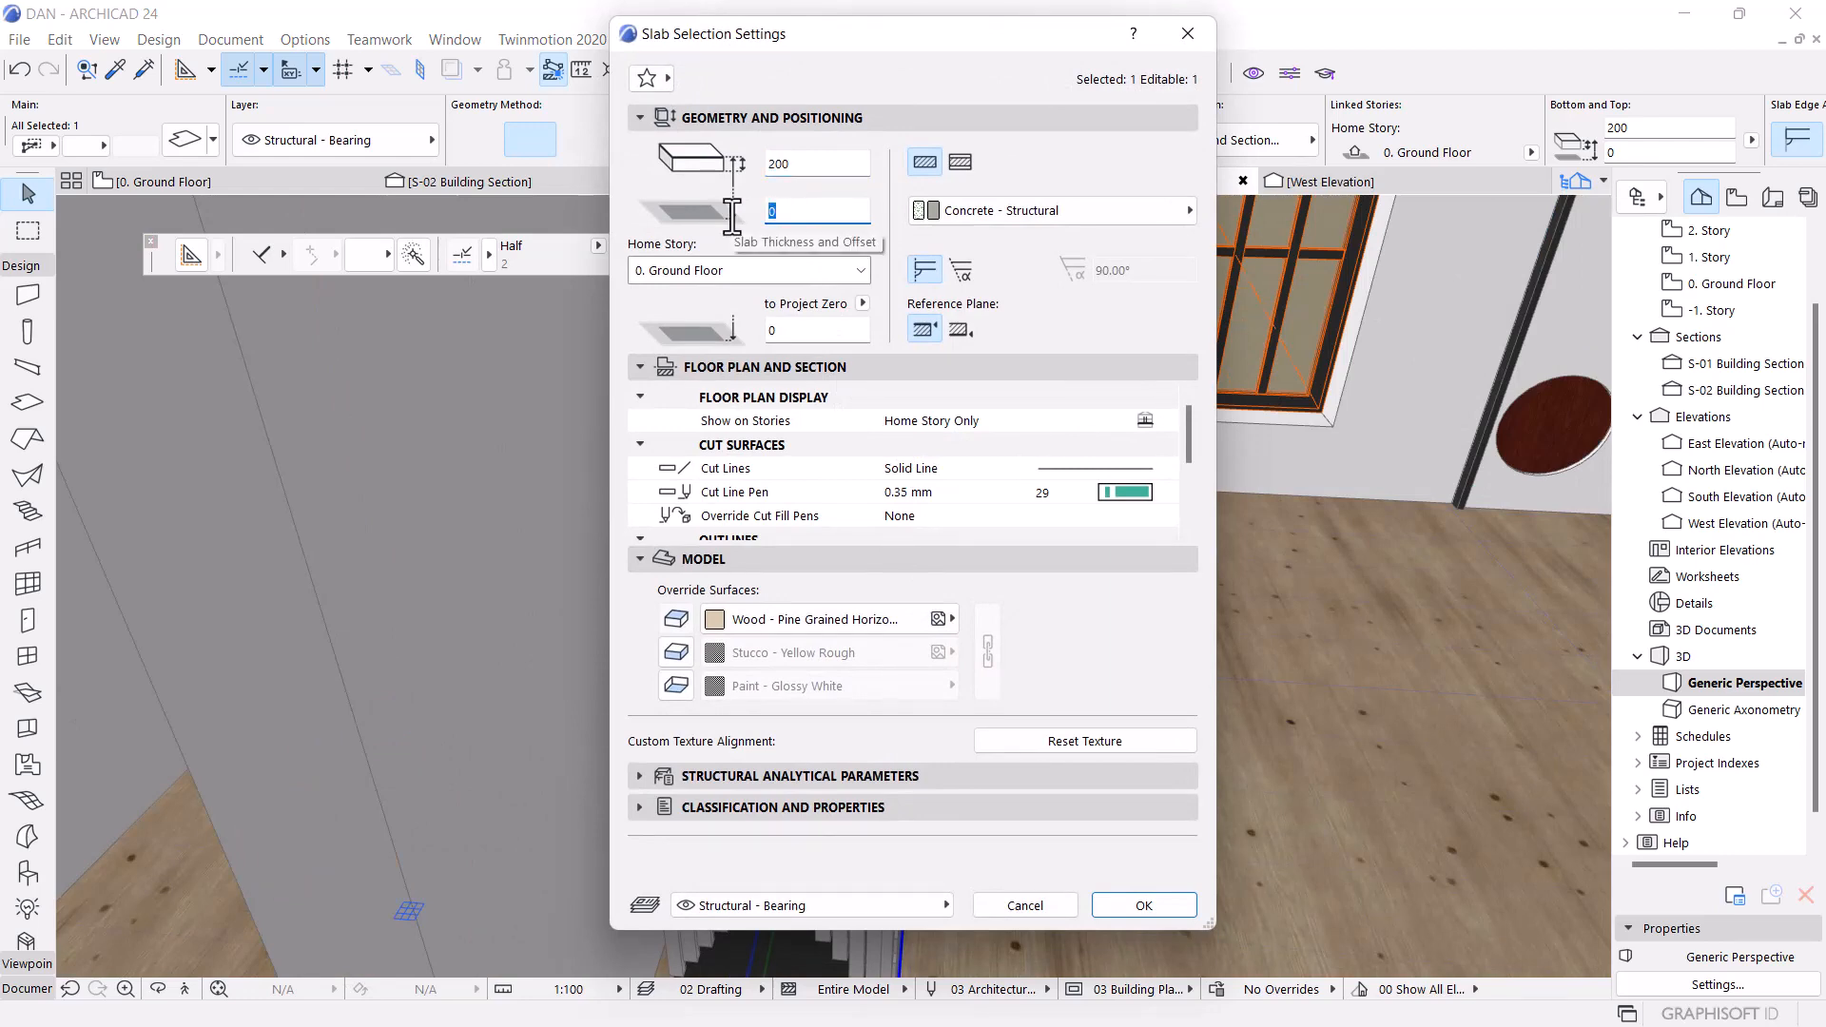
text(00)
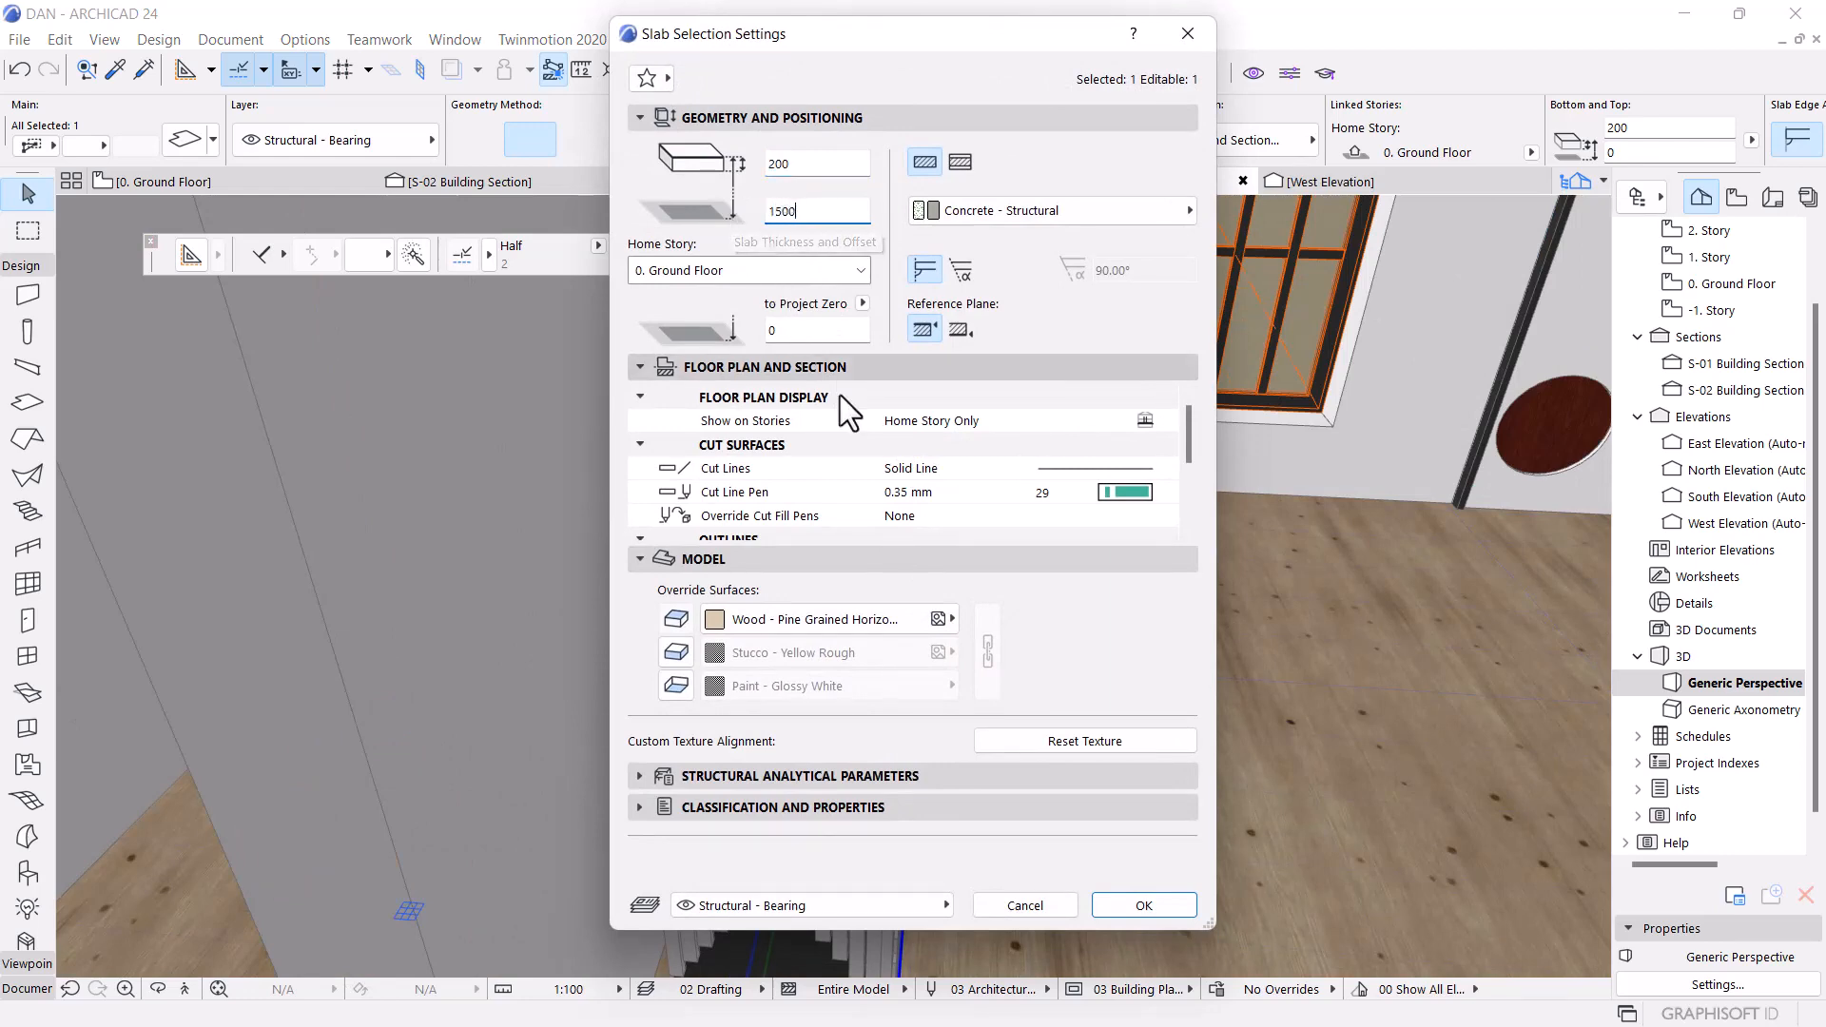
click(1133, 903)
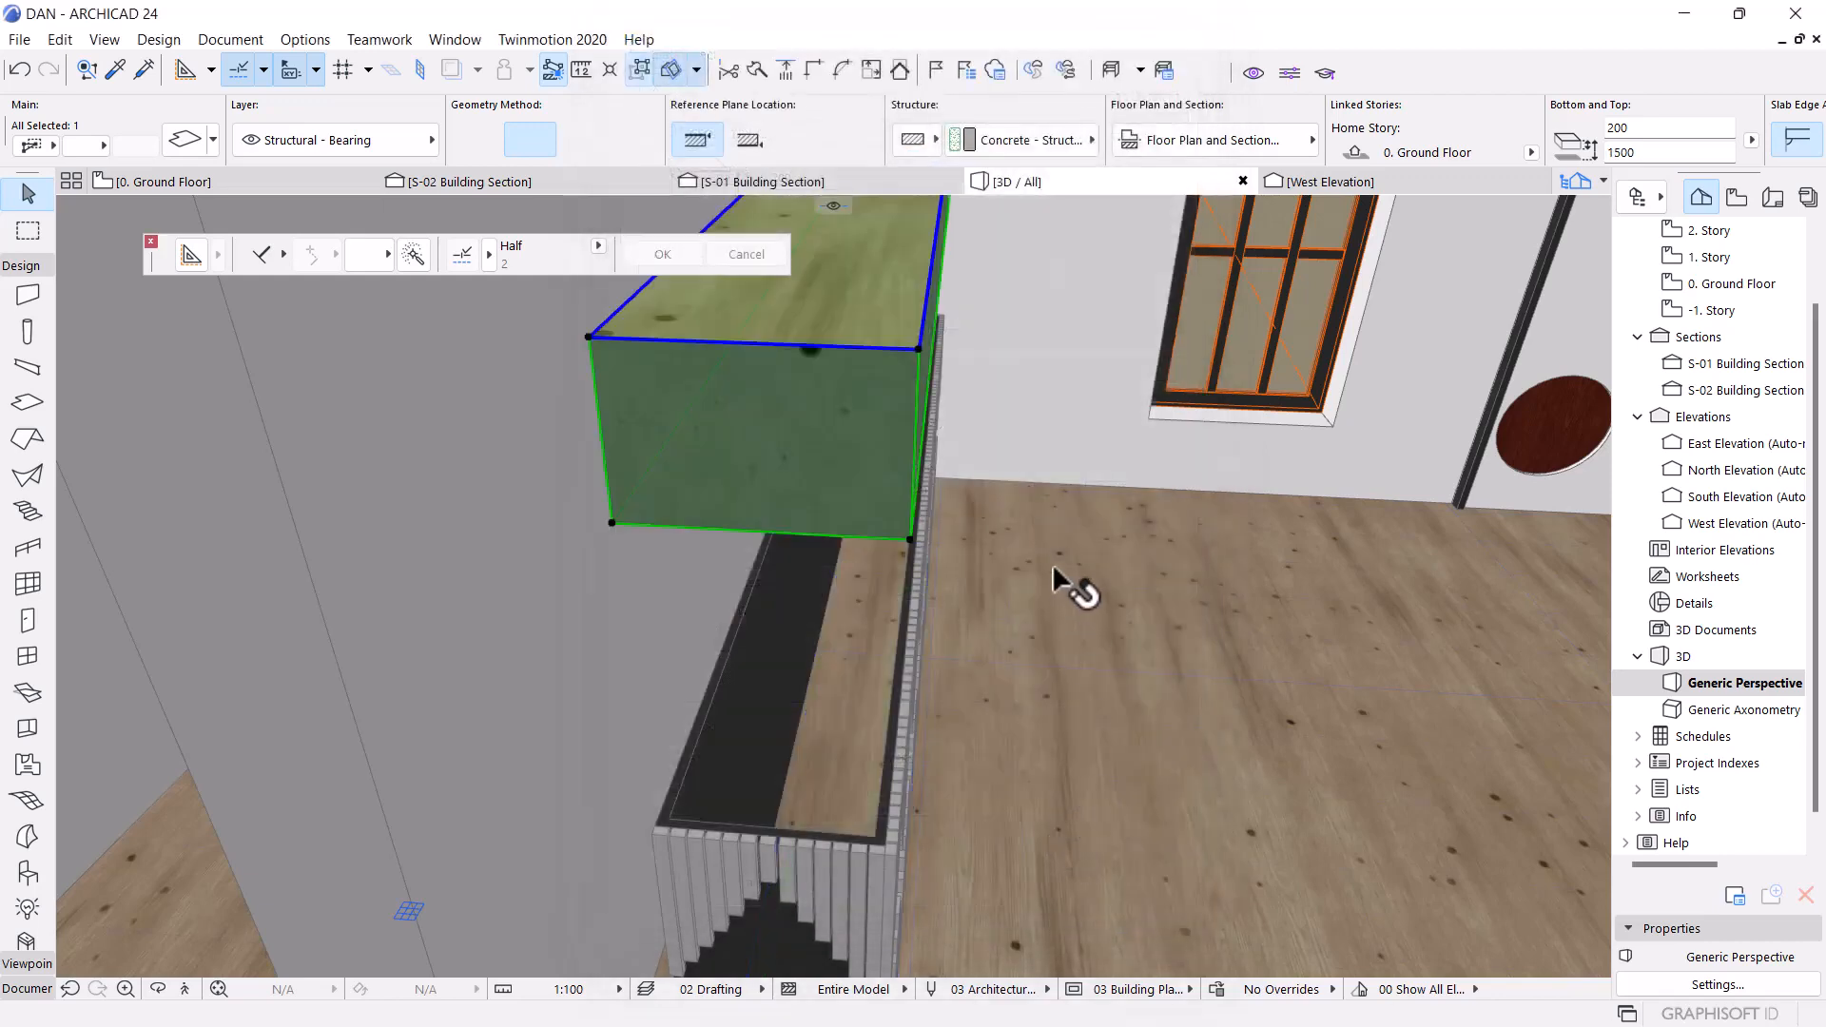
Pick one of the counter's front slats and turn off group suspension so the whole slat group is selected
shift+middle_drag(1045, 614, 381, 506)
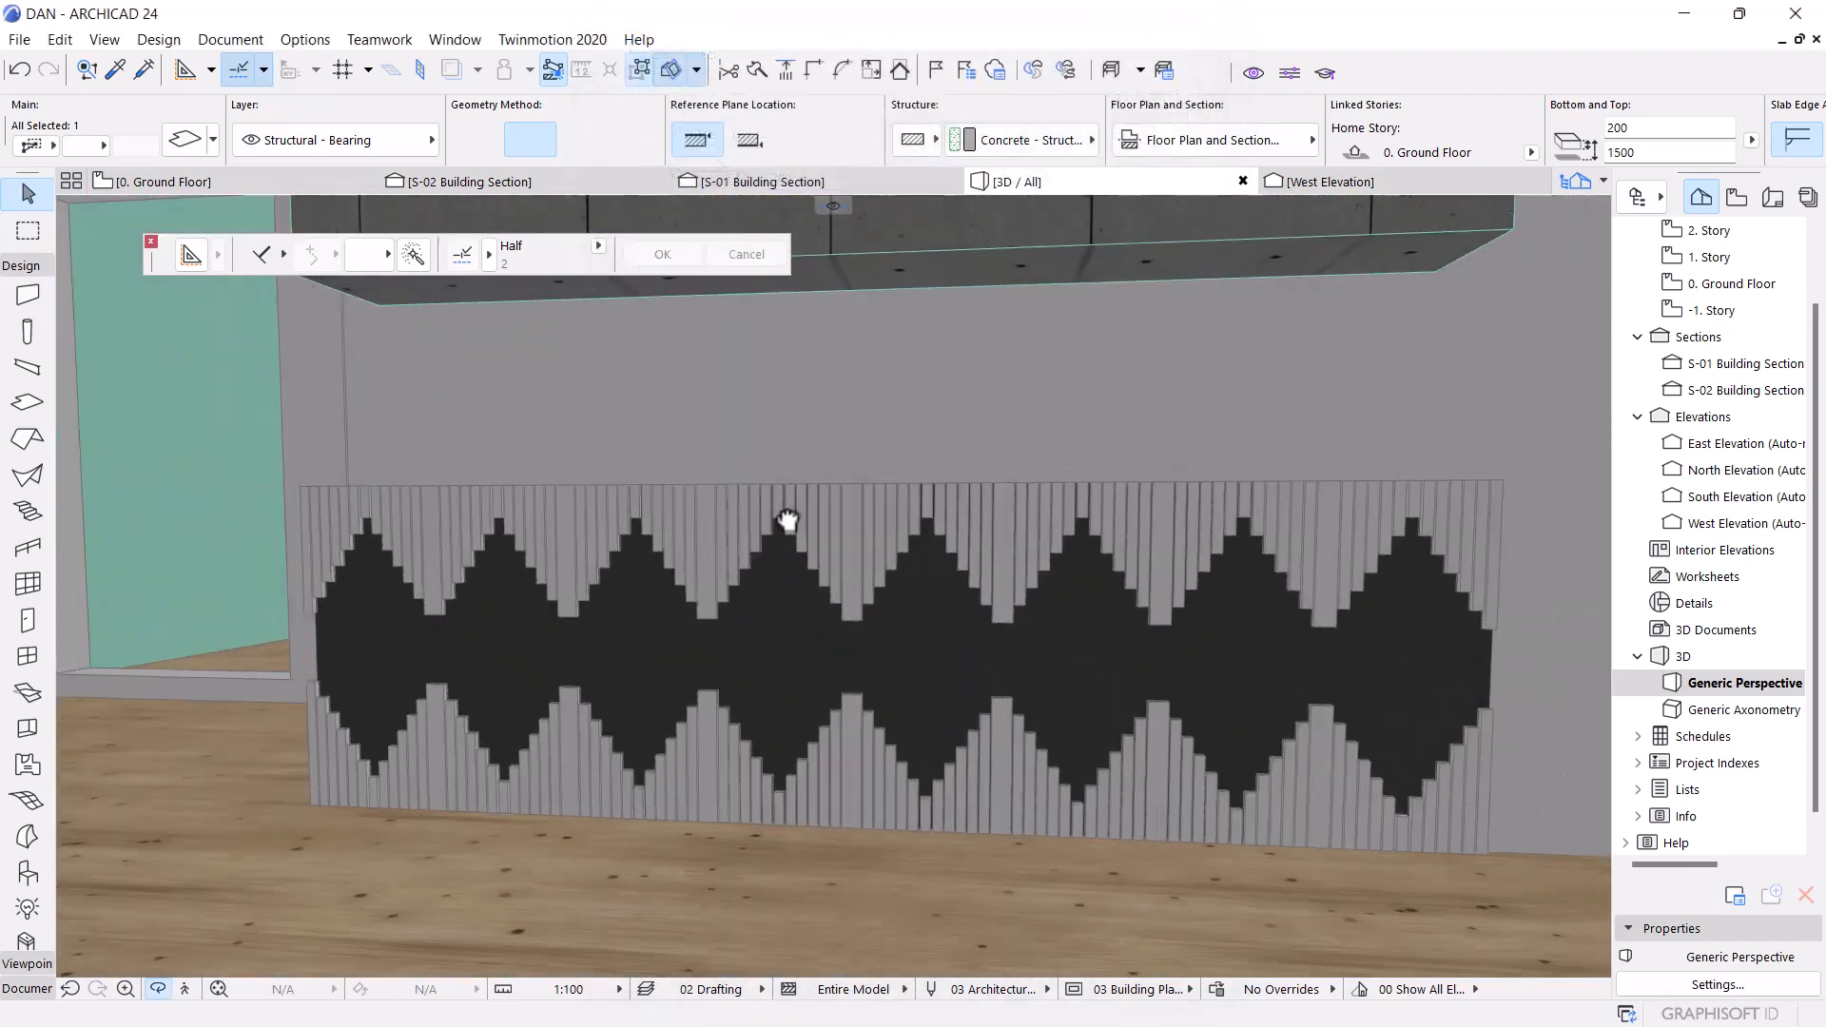
middle_drag(787, 522, 856, 628)
shift+middle_drag(856, 627, 828, 546)
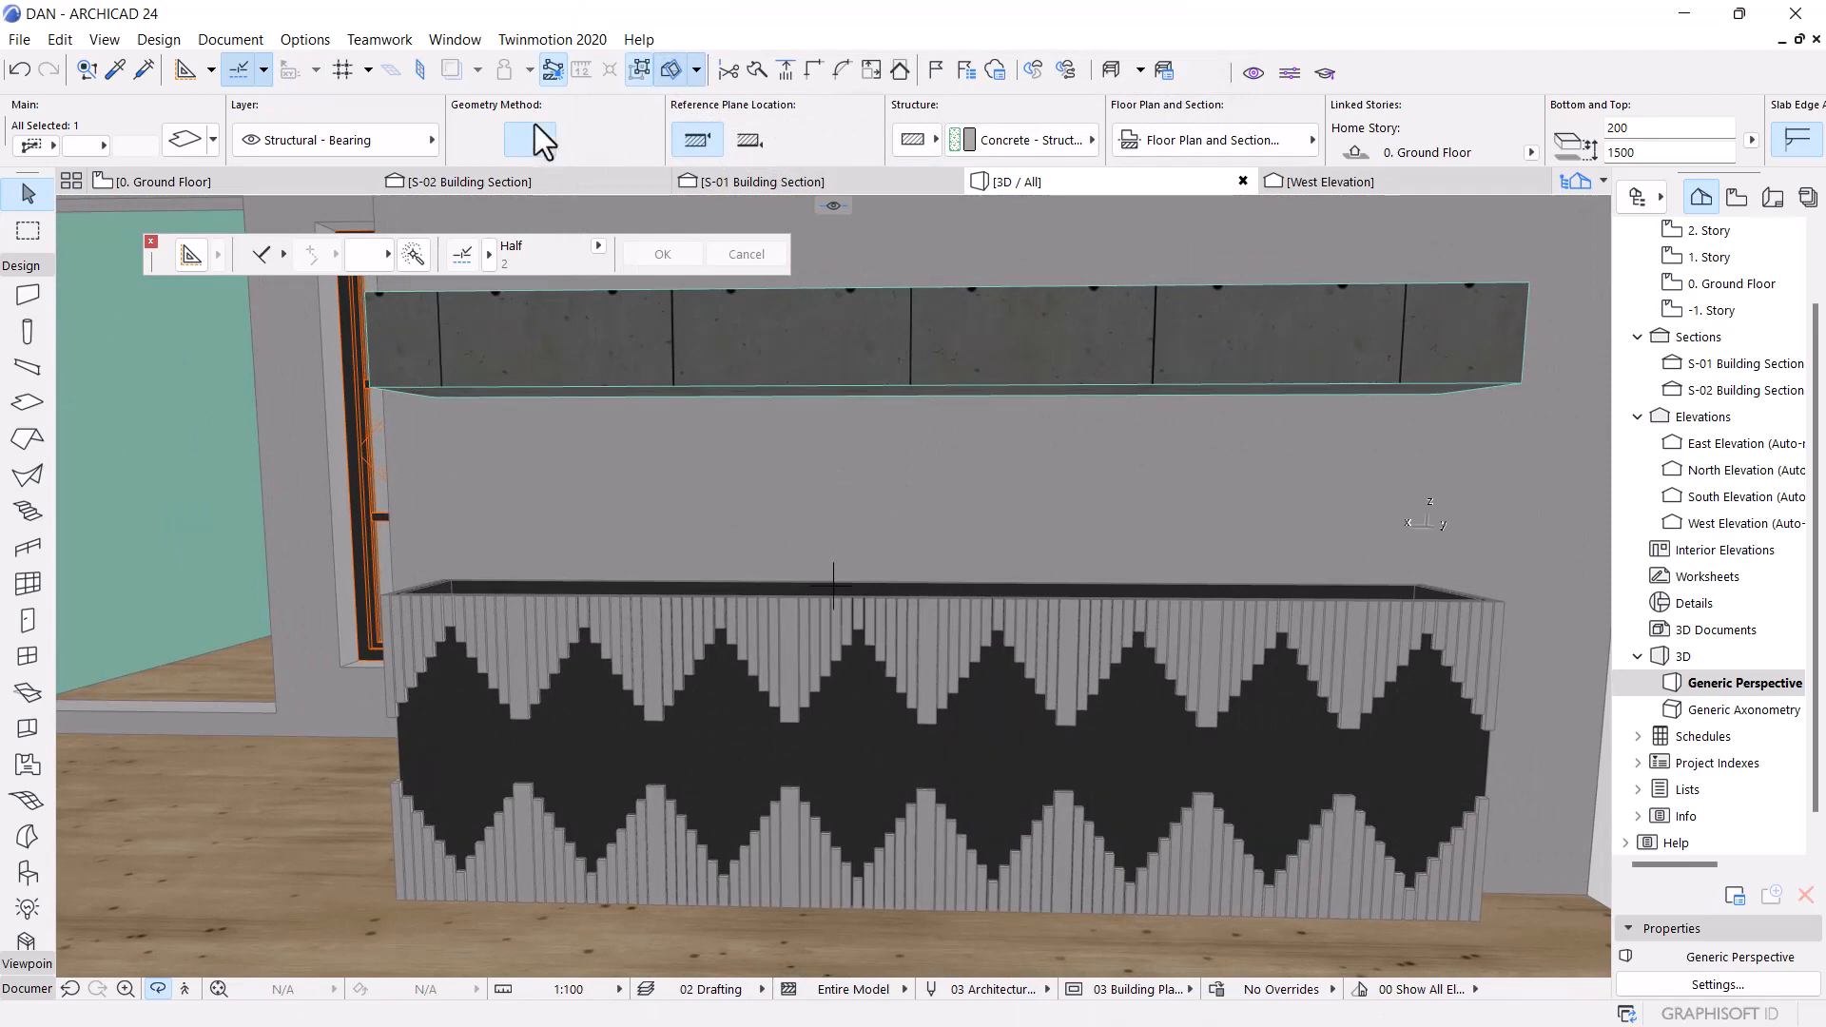
click(673, 642)
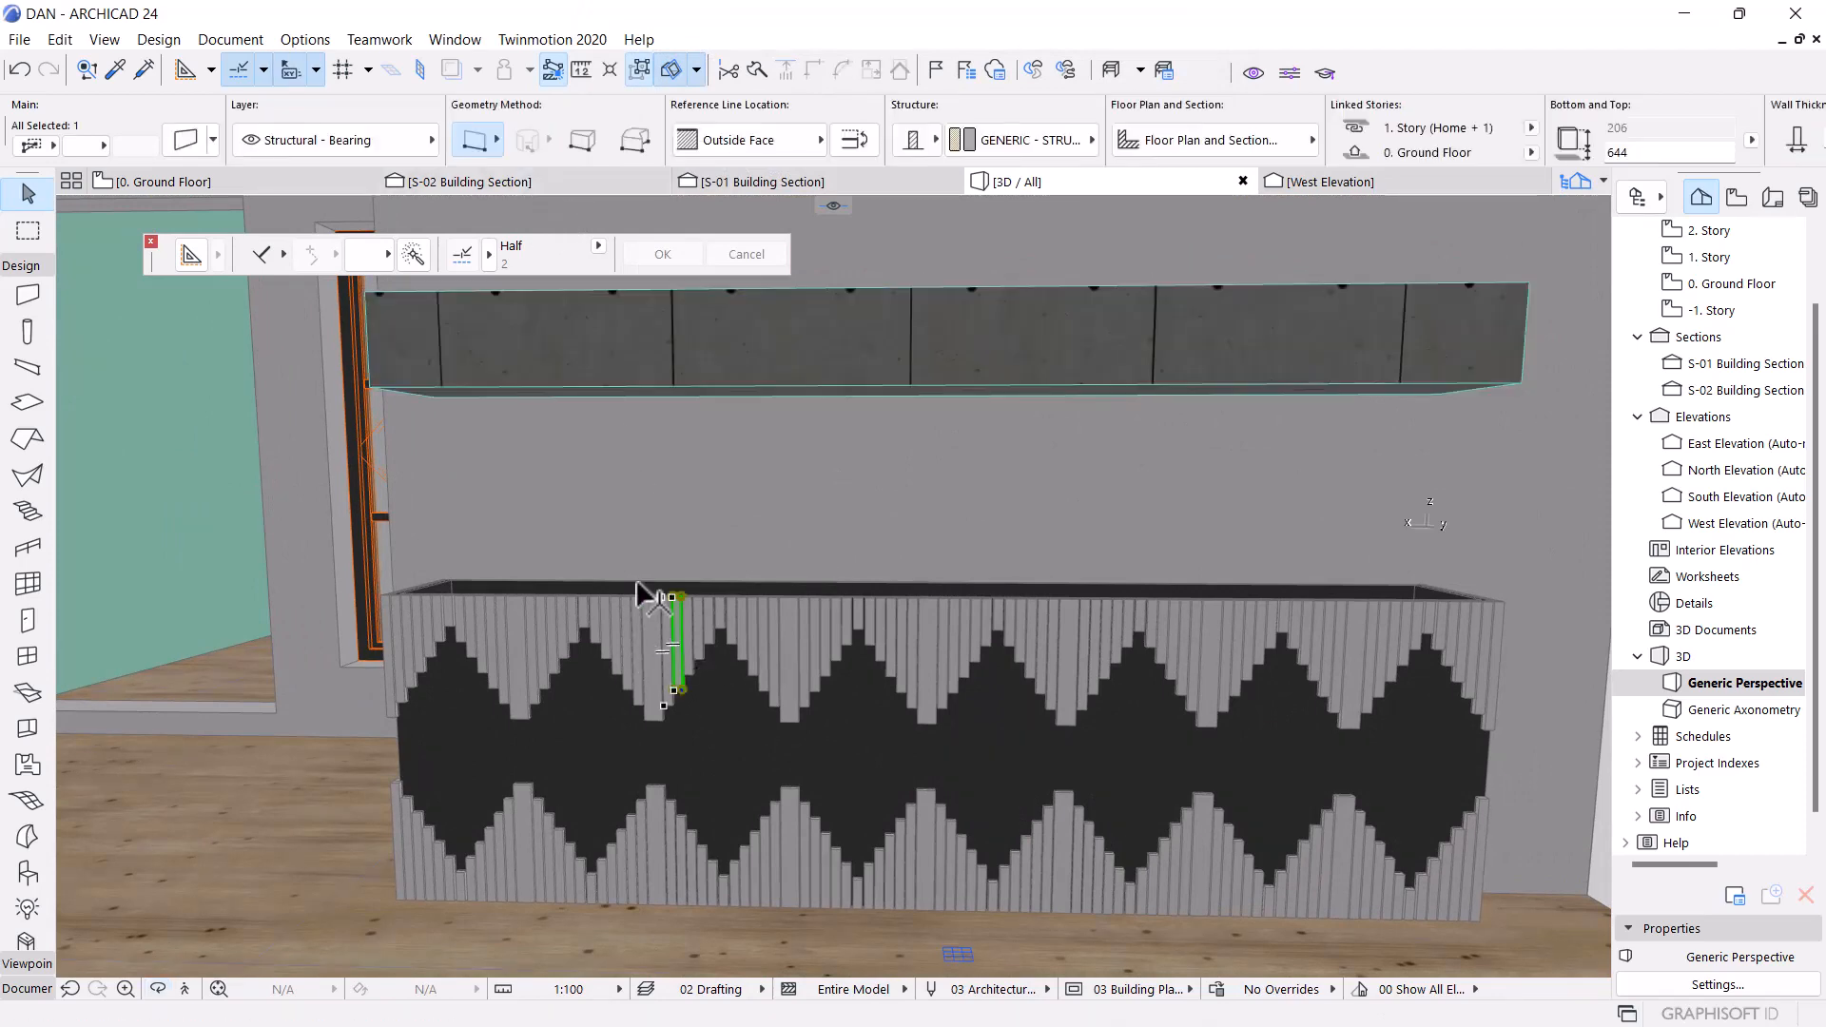
click(638, 66)
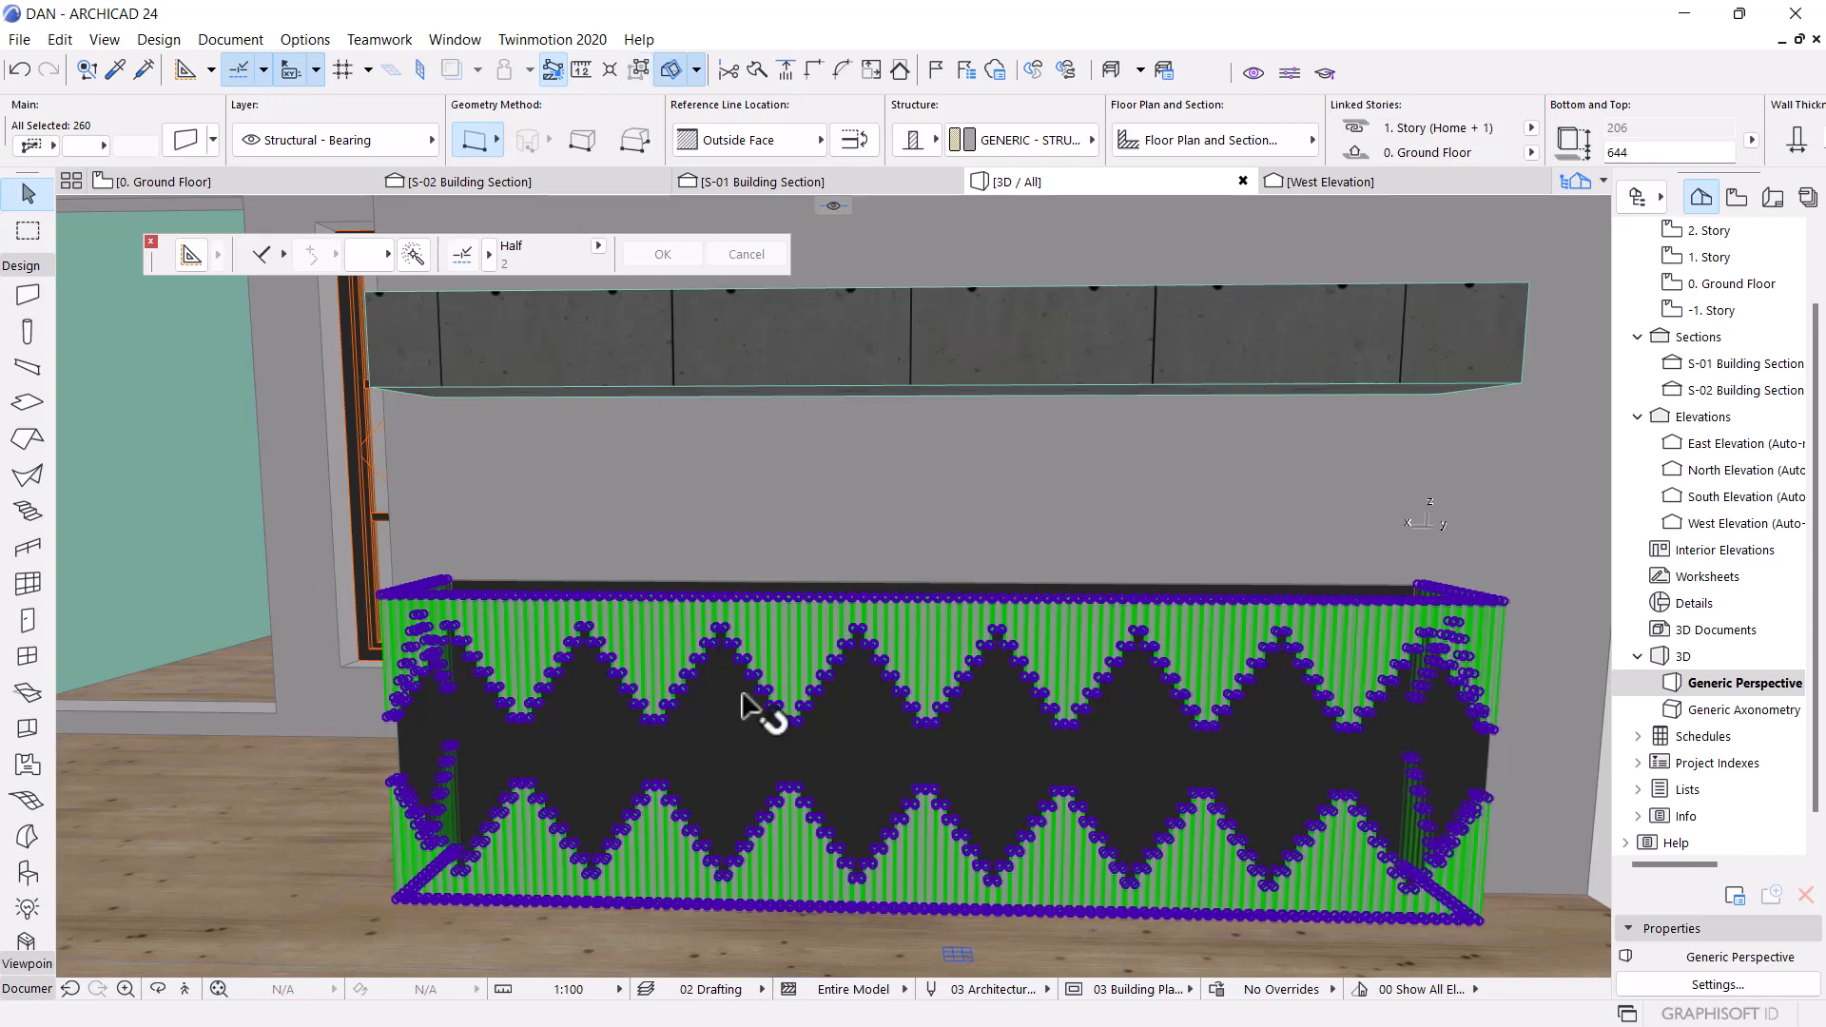
Override all three surfaces of the selected slats with the linked finish Wood - Mahogany Vertical D 05
key(ctrl+t)
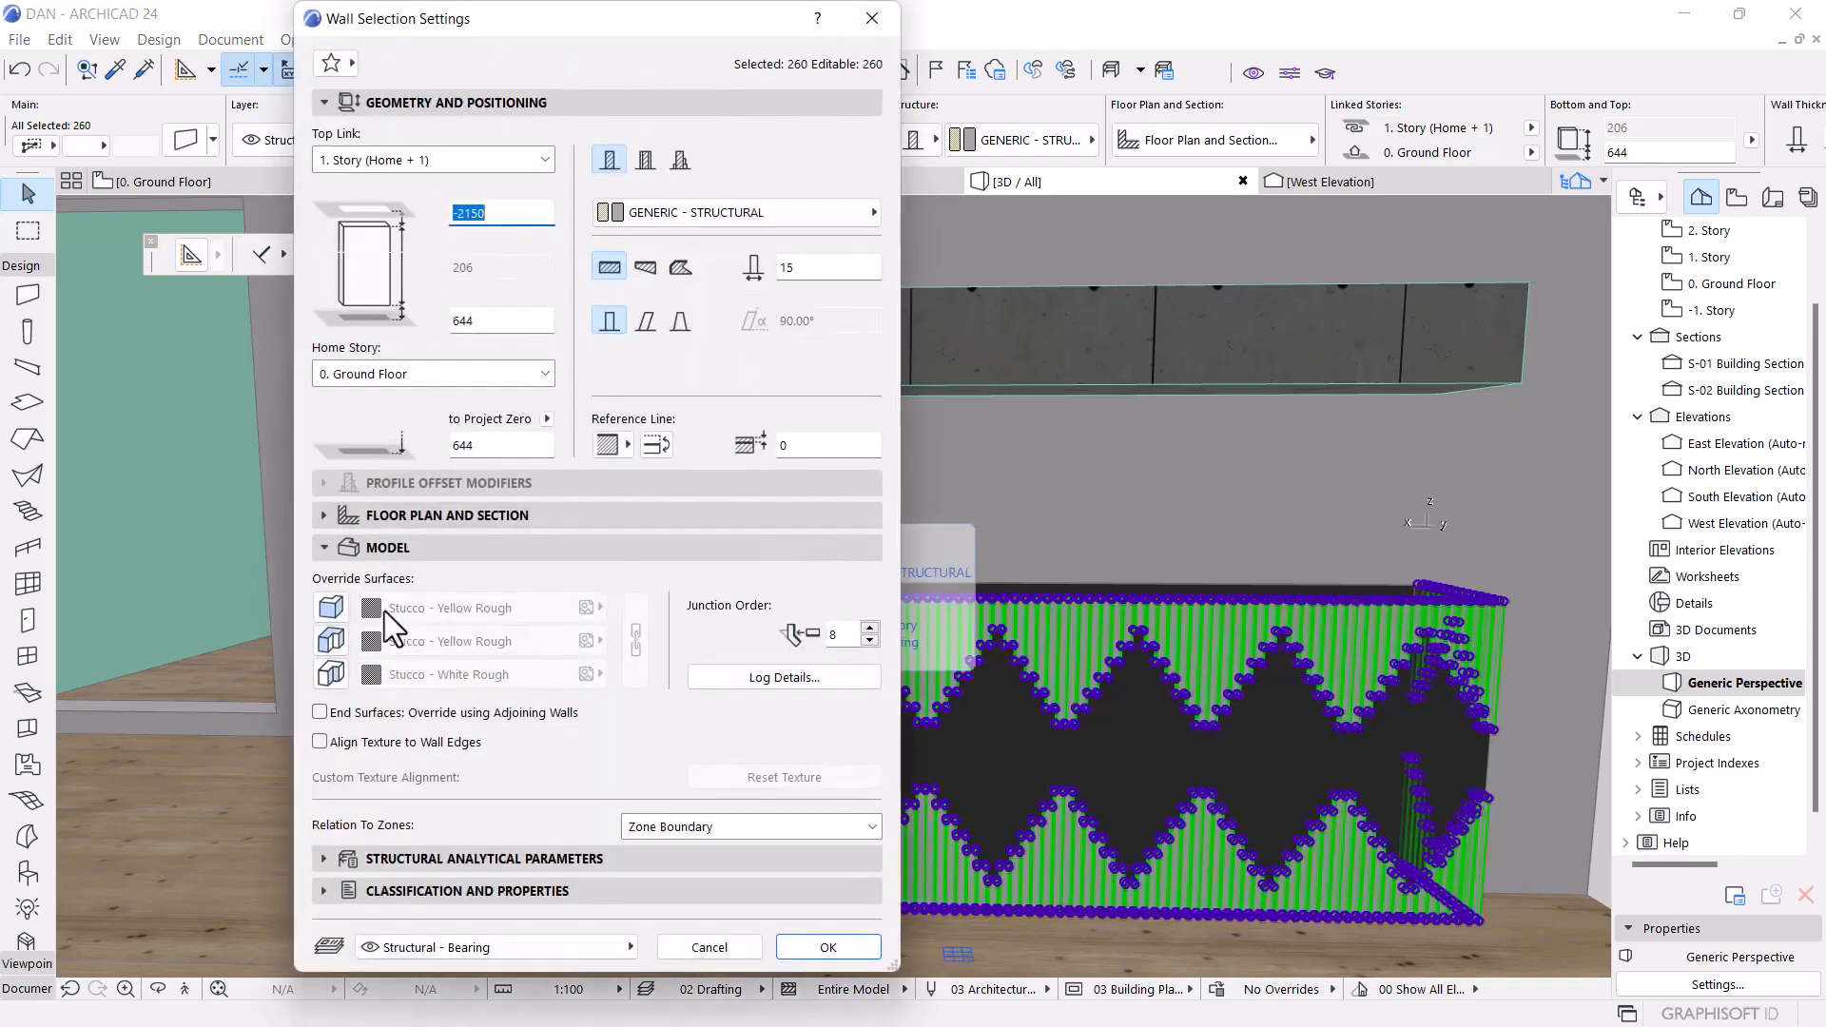
click(331, 607)
click(331, 640)
click(331, 675)
click(443, 609)
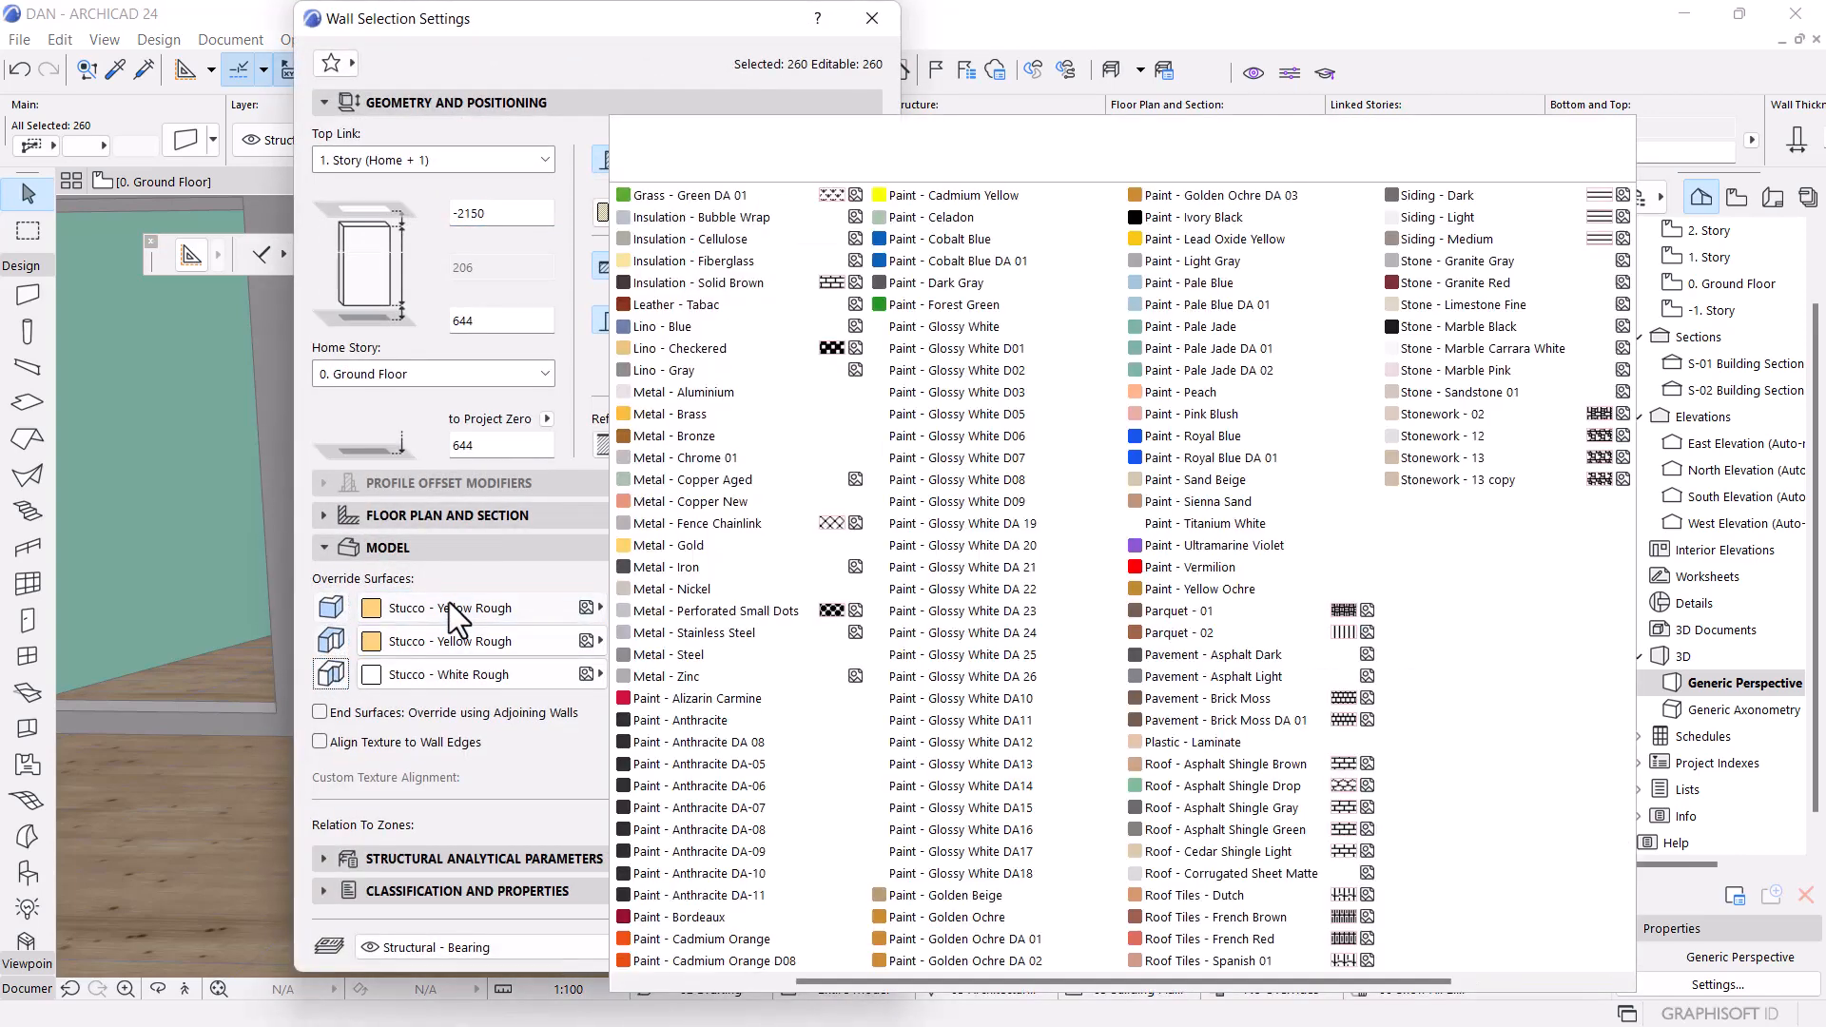
scroll(1334, 625, down, 2)
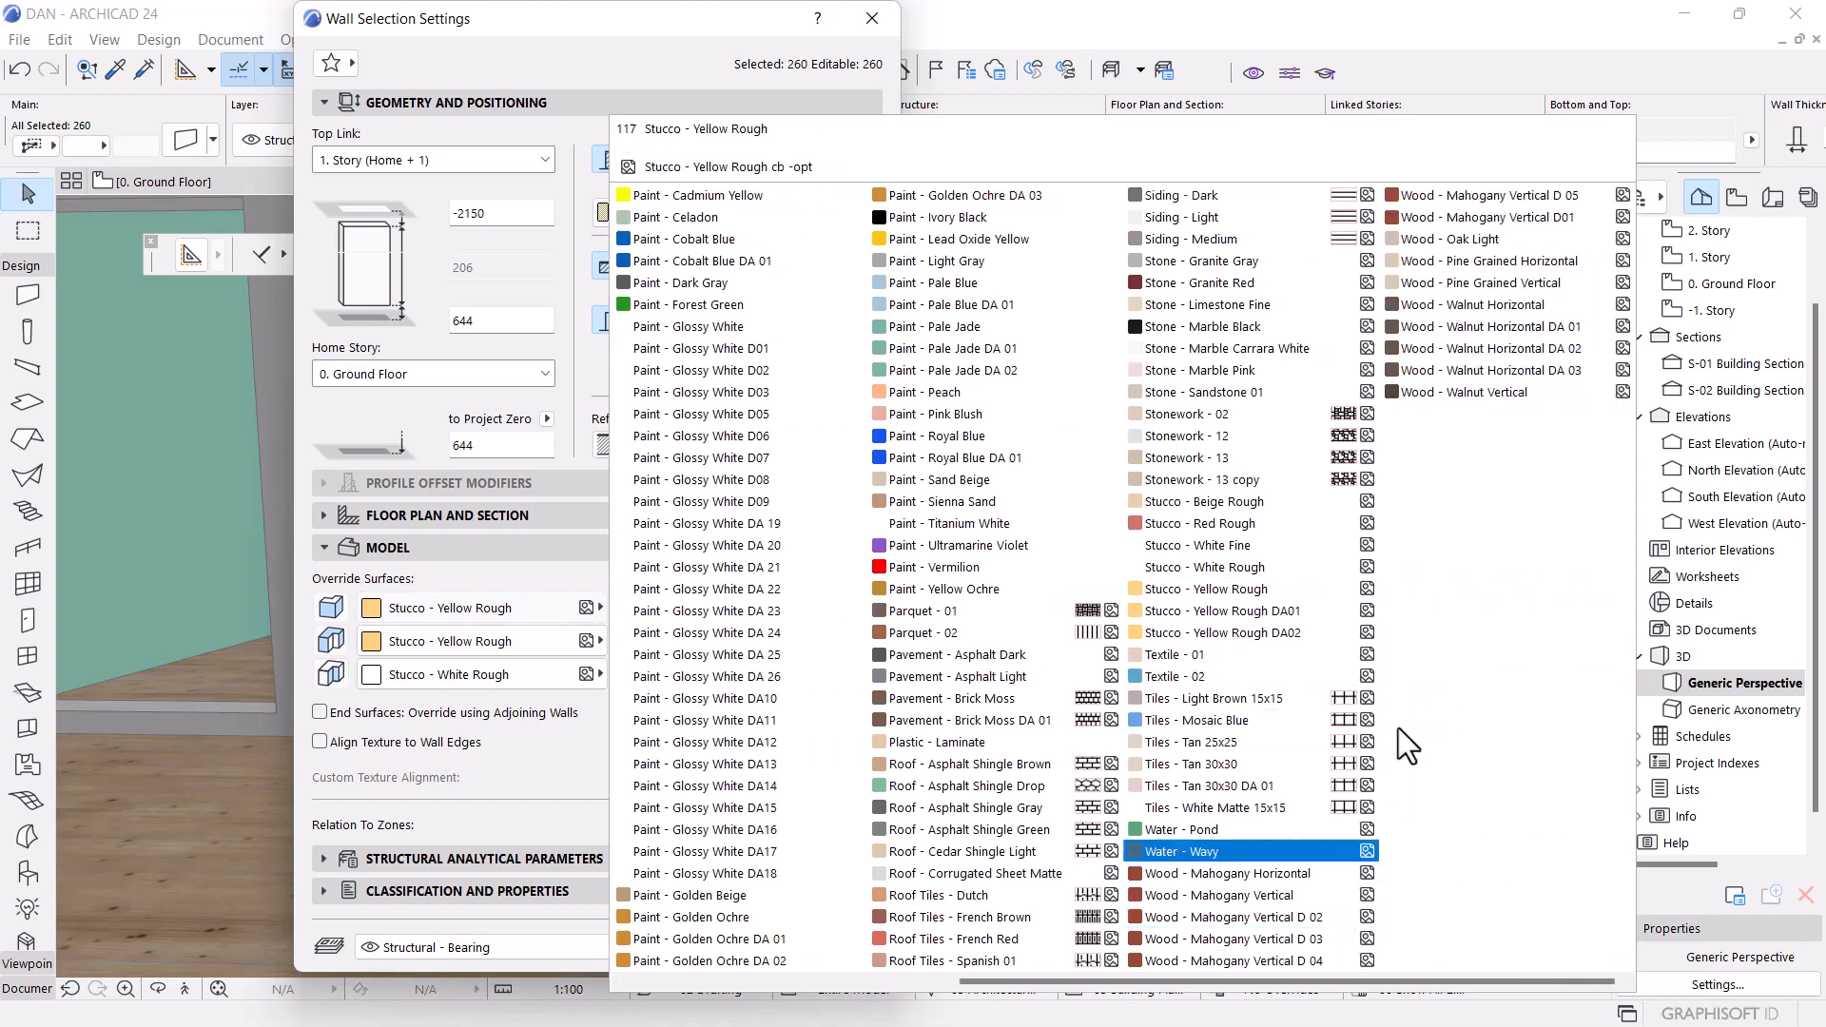
click(1560, 197)
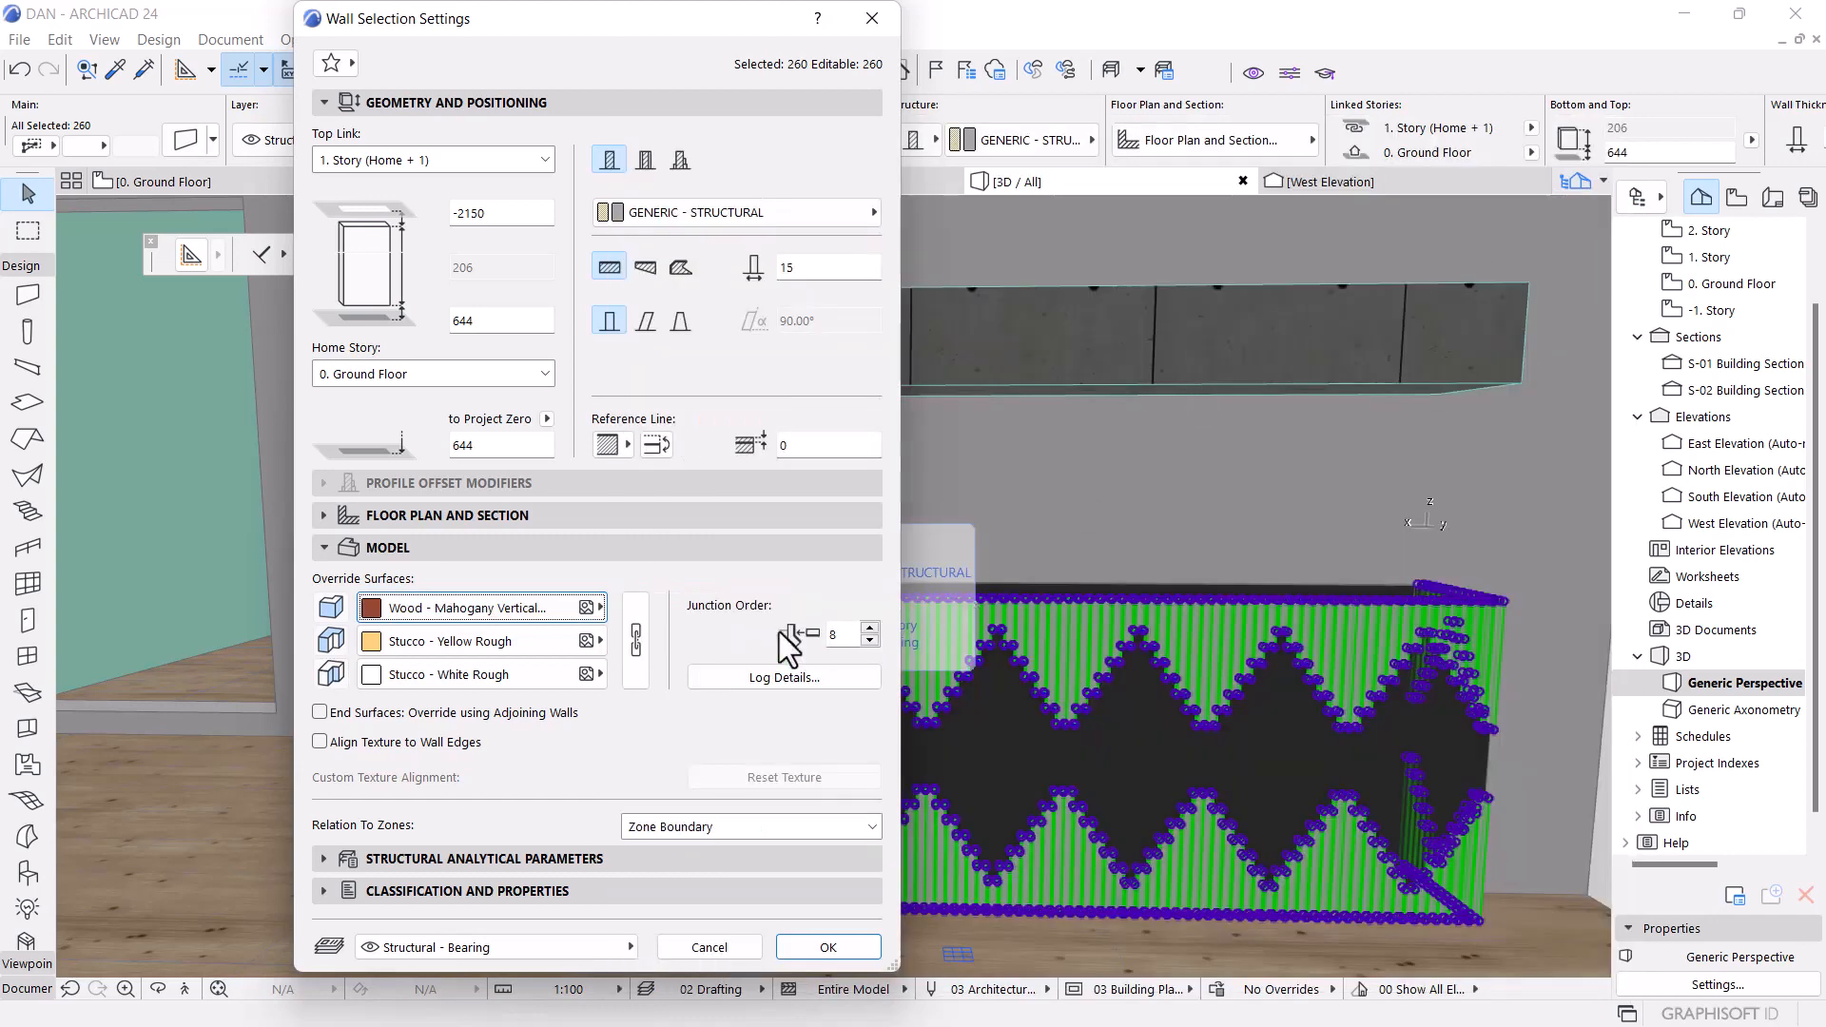
click(634, 640)
click(827, 947)
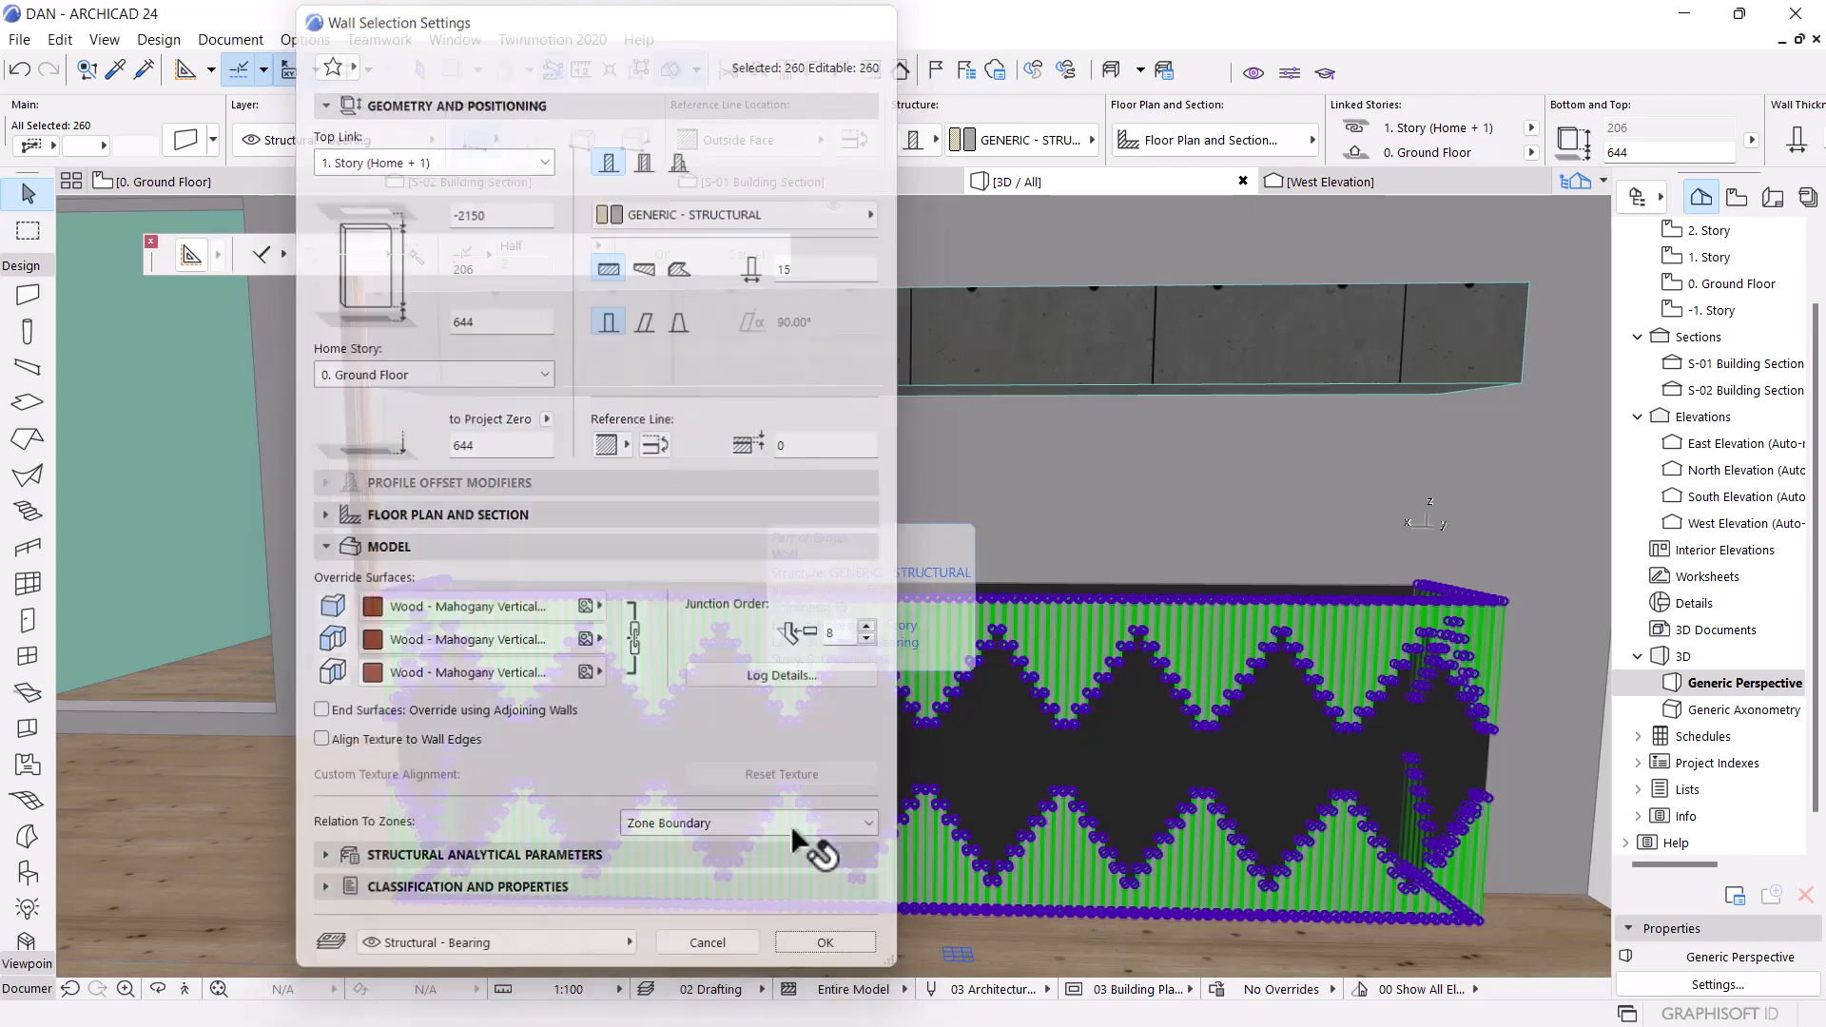
key(Escape)
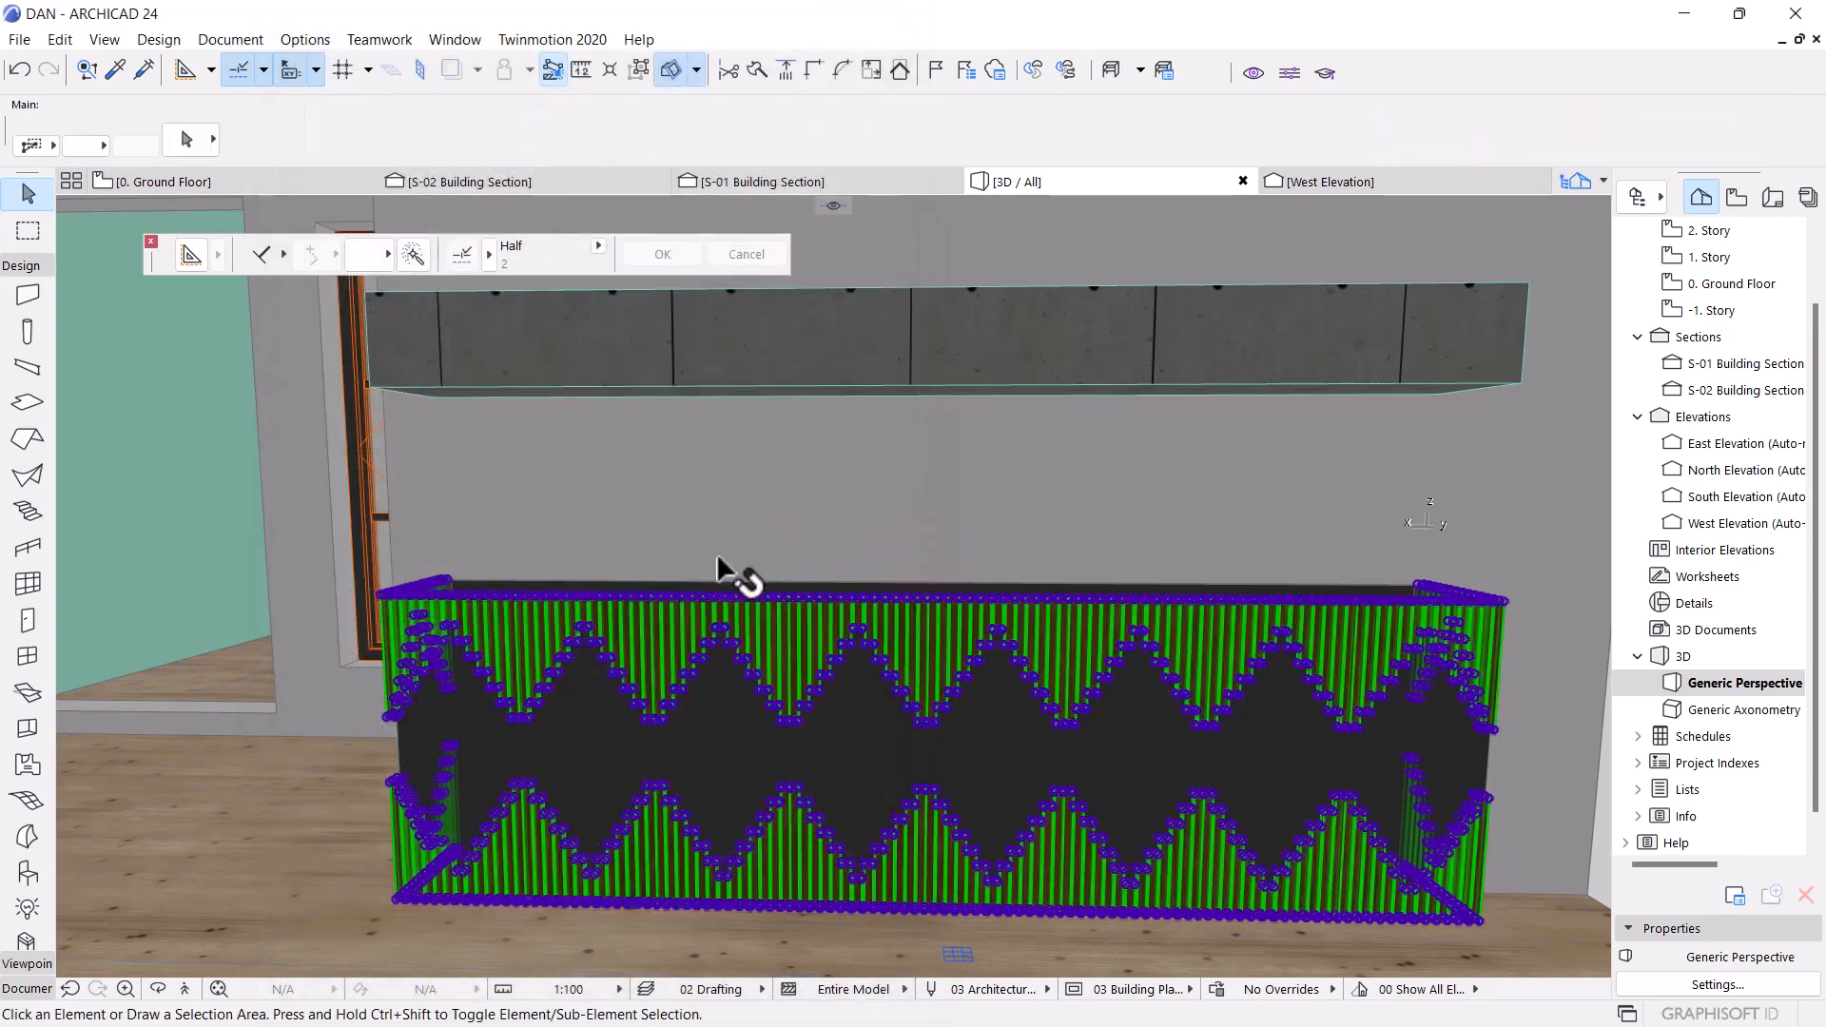
Create a new surface named Paint - Glossy White DA 27 by duplicating Paint - Glossy White DA 26
scroll(643, 660, down, 3)
click(767, 442)
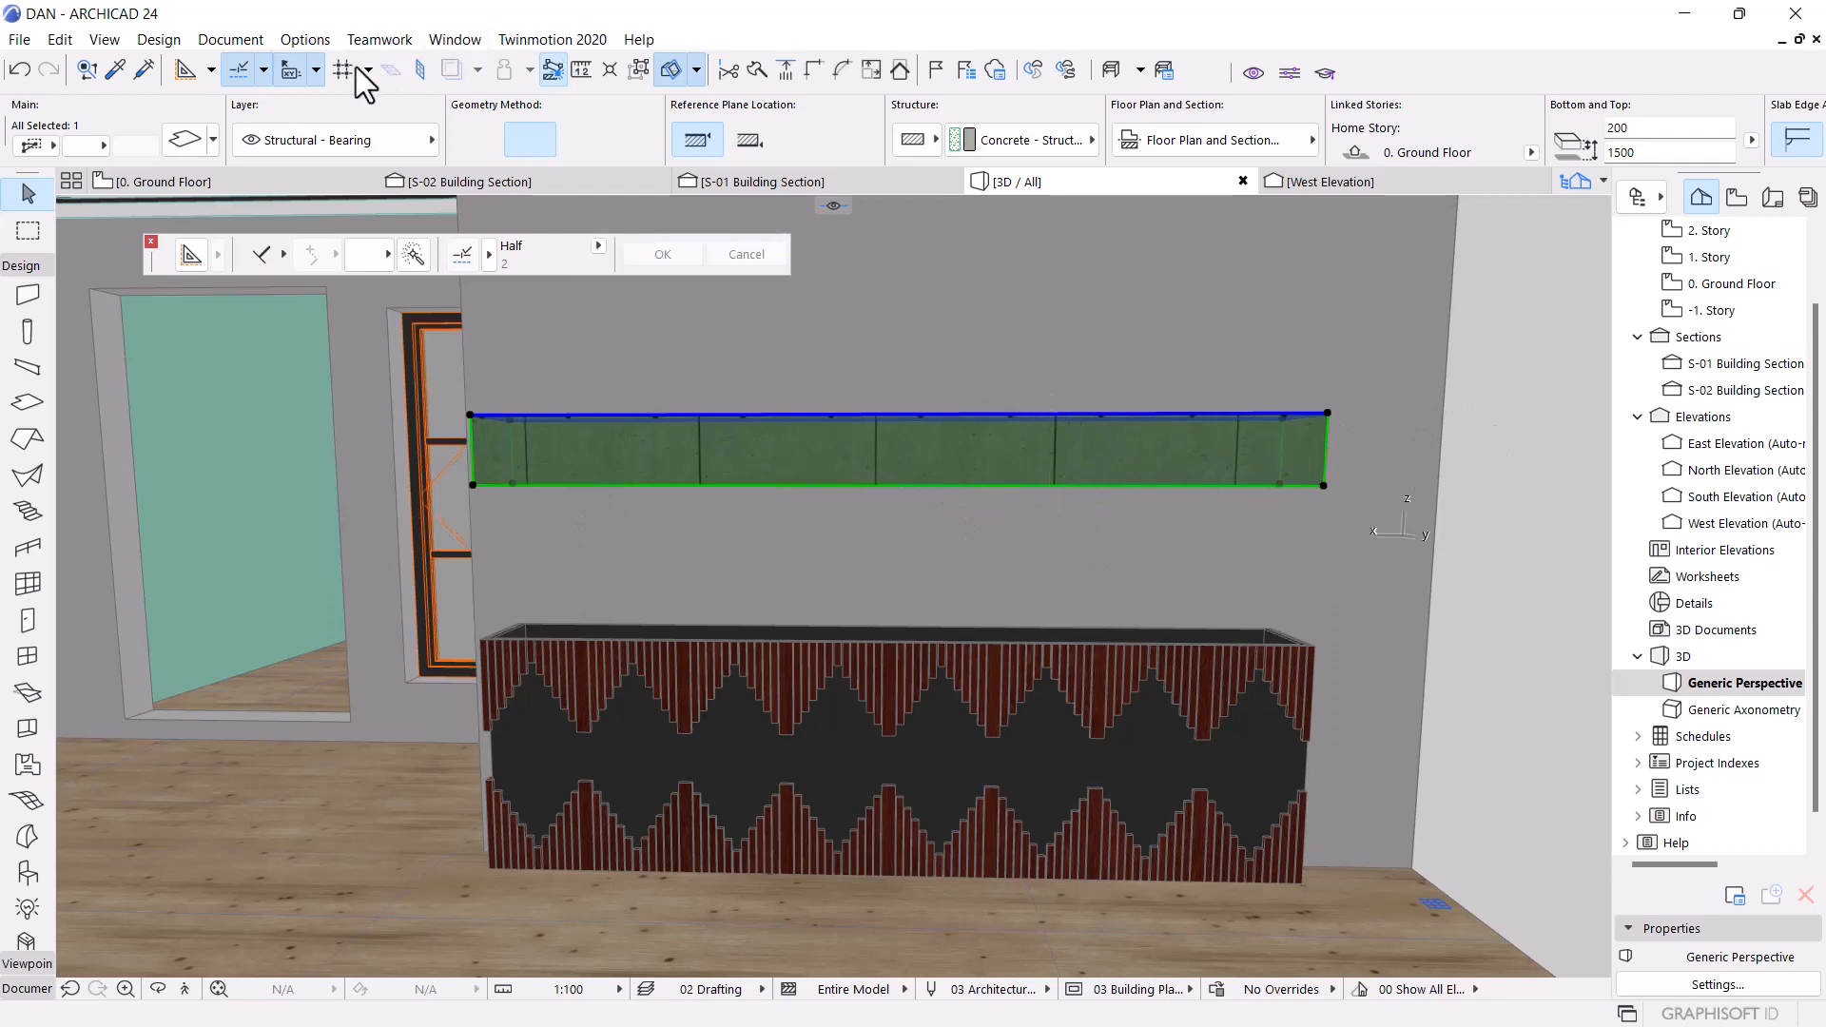
click(296, 40)
mouse_move(341, 70)
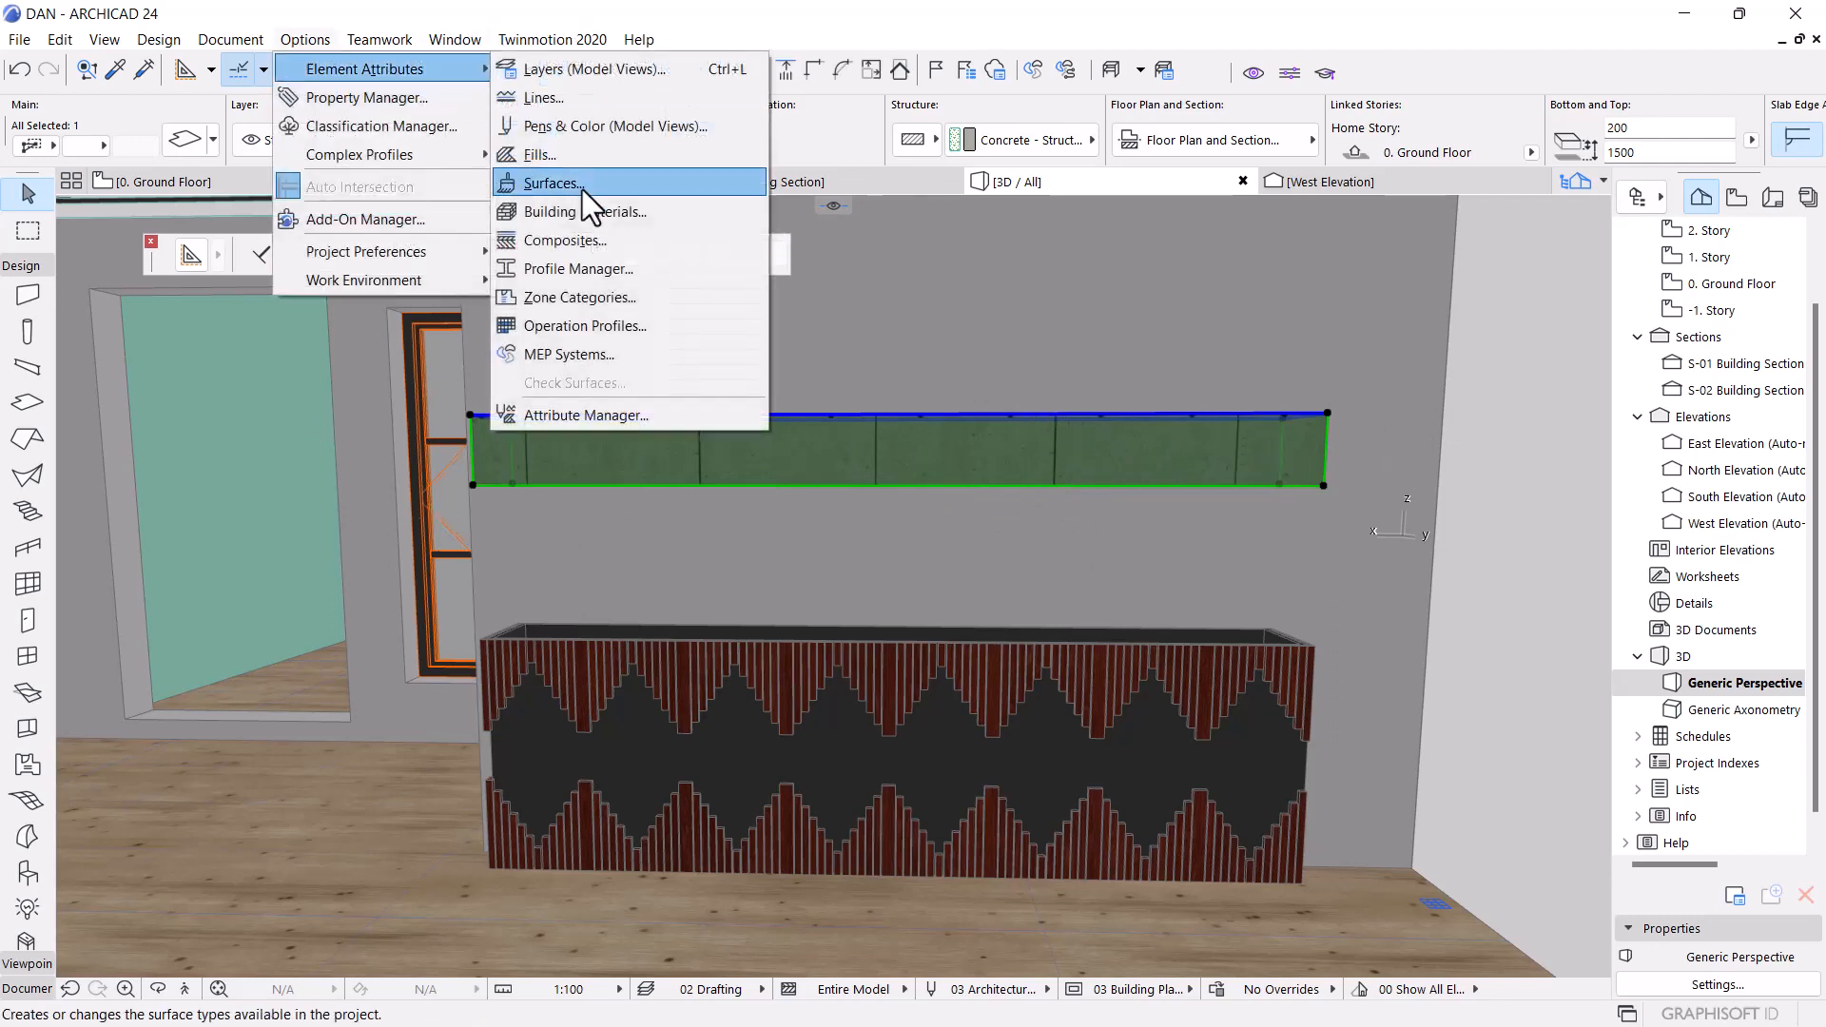
click(582, 184)
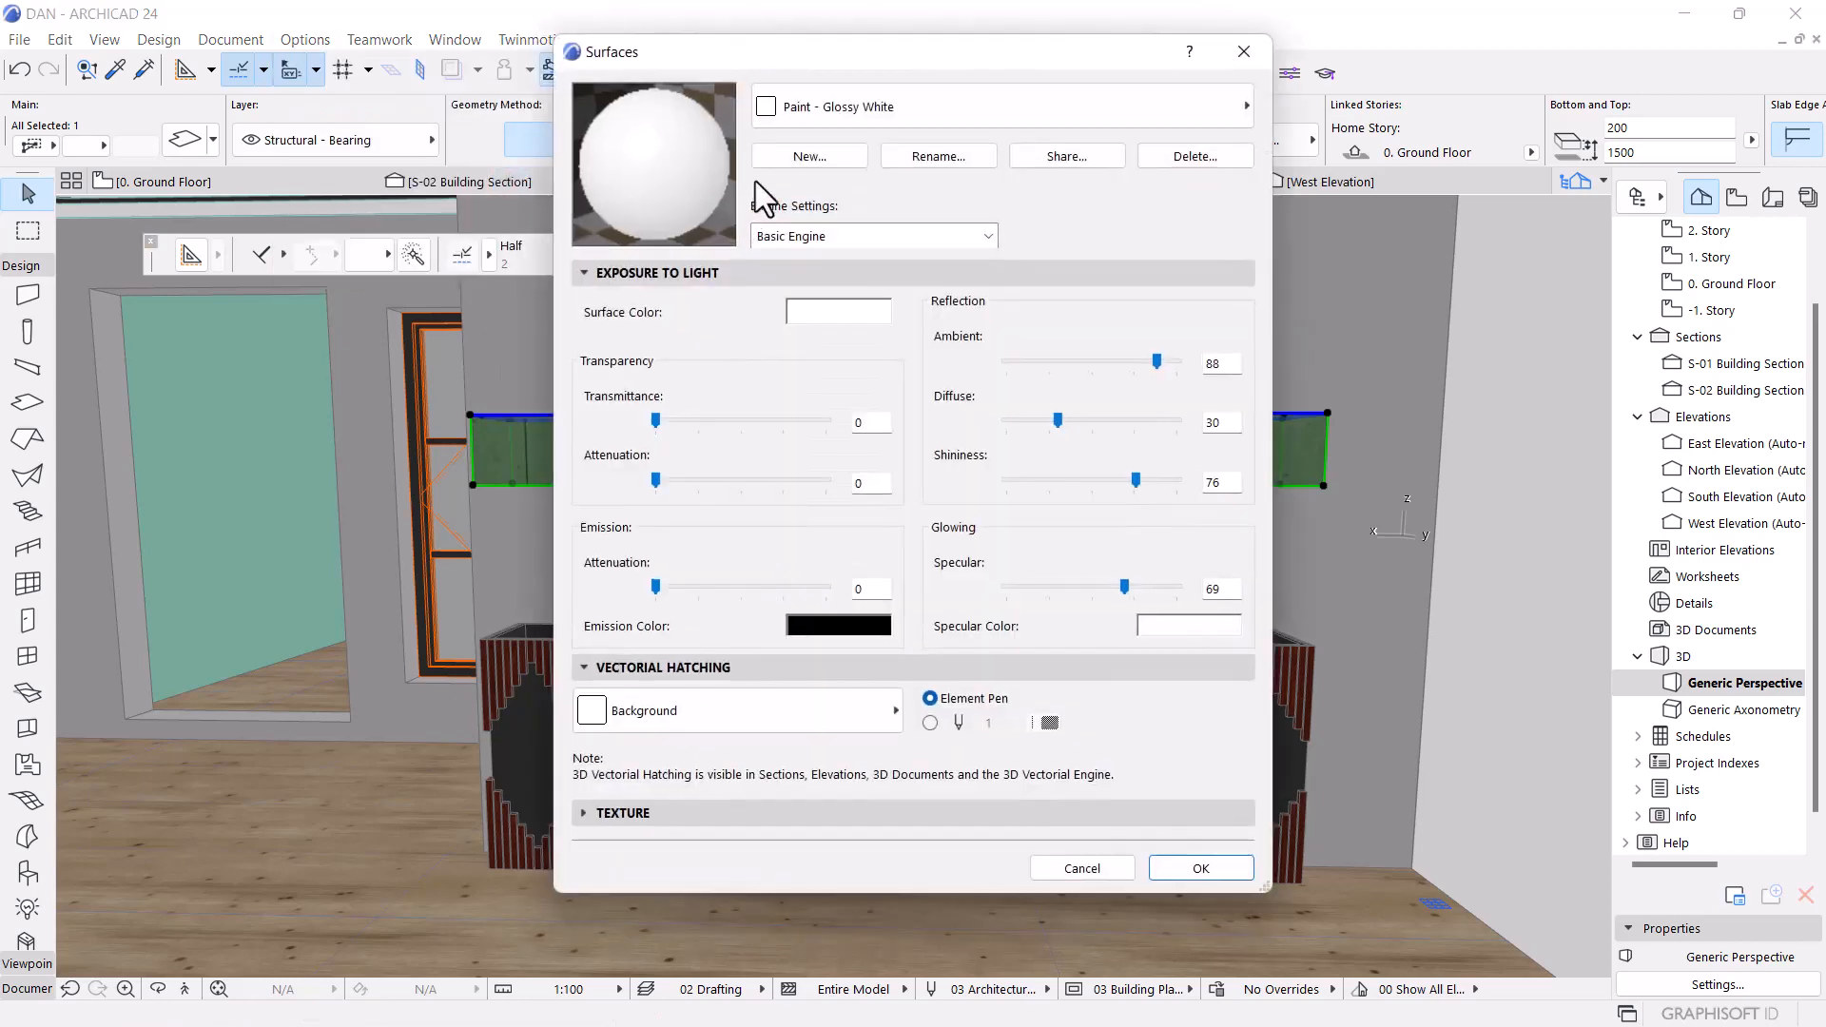
click(841, 107)
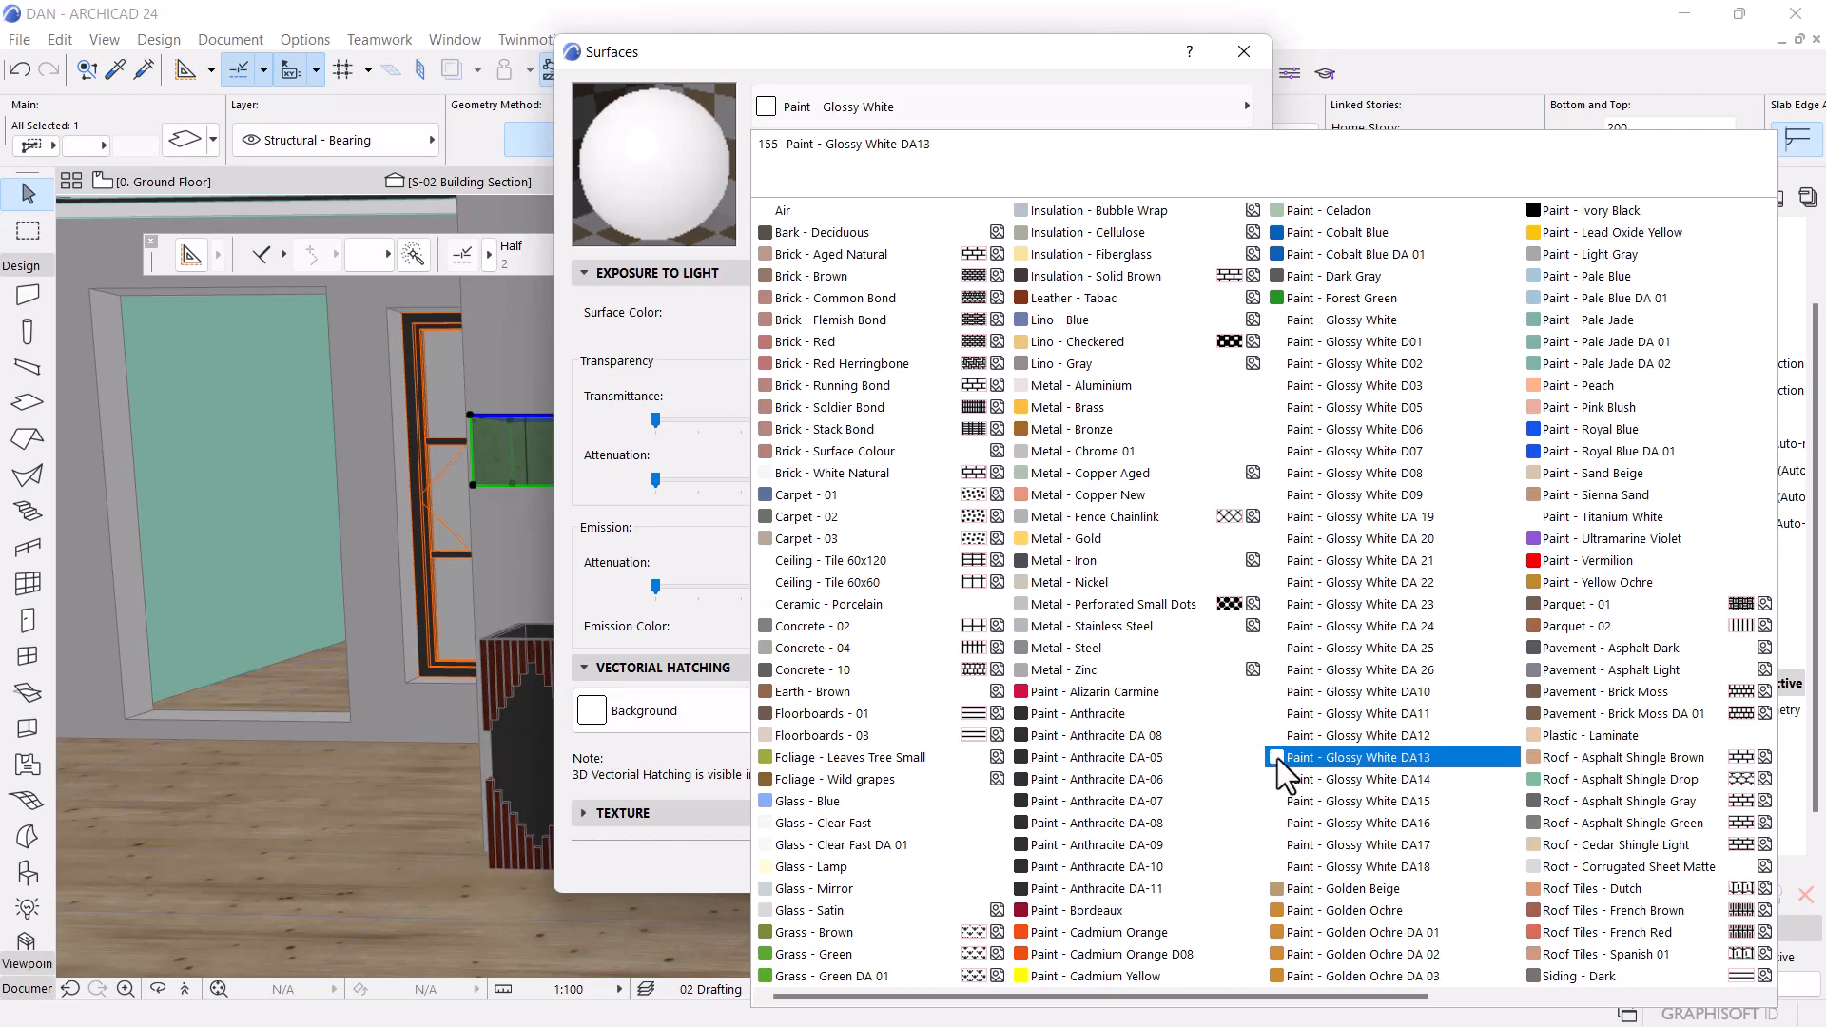
click(1371, 670)
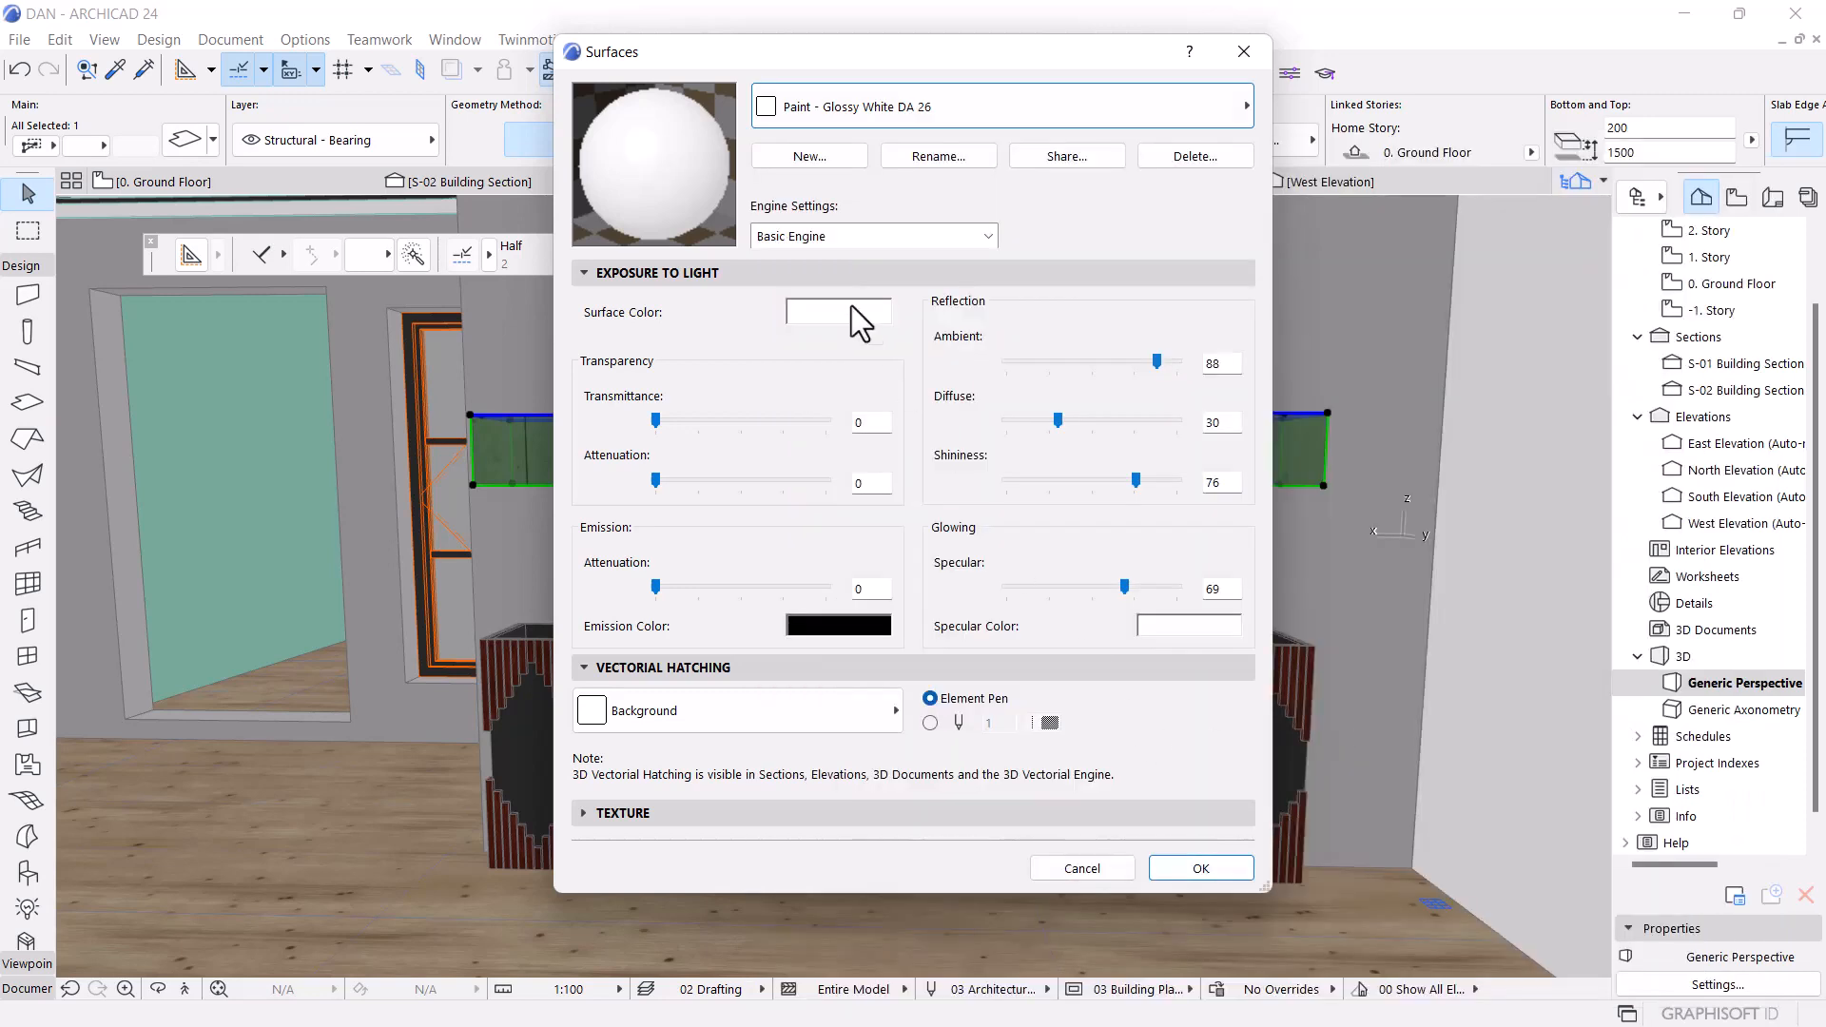
click(842, 108)
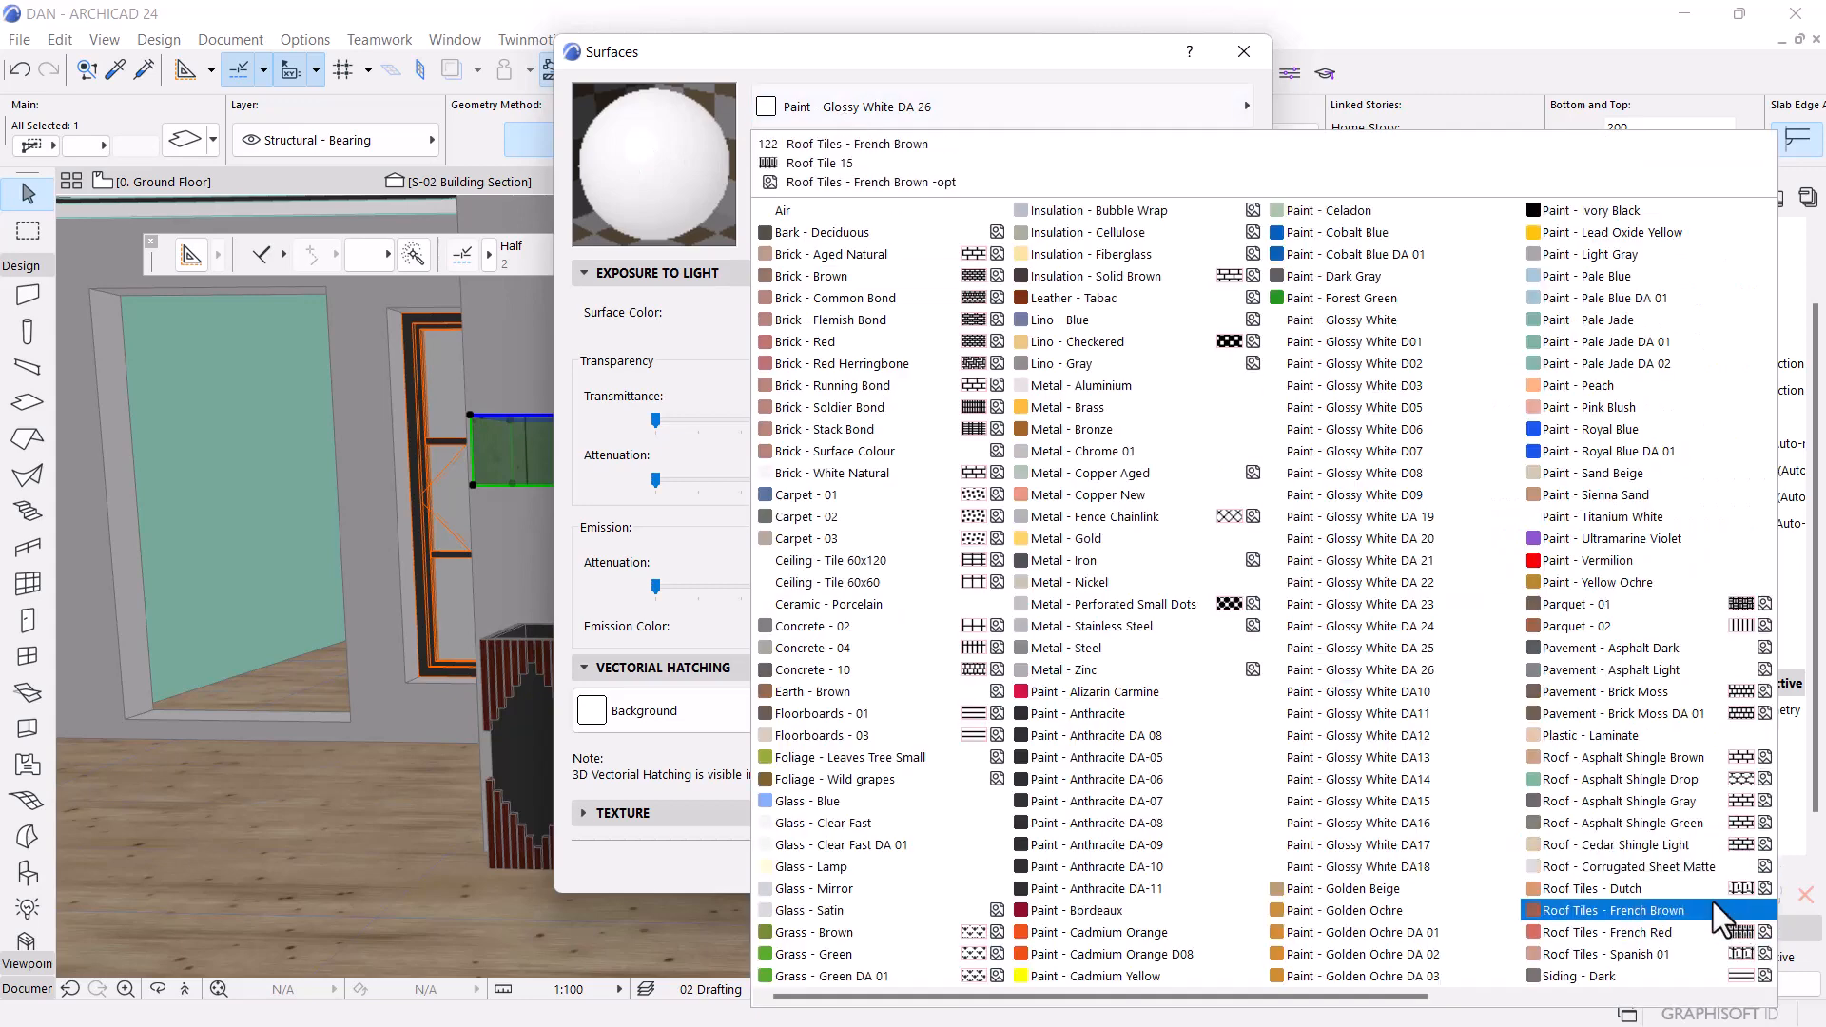
click(870, 99)
click(848, 152)
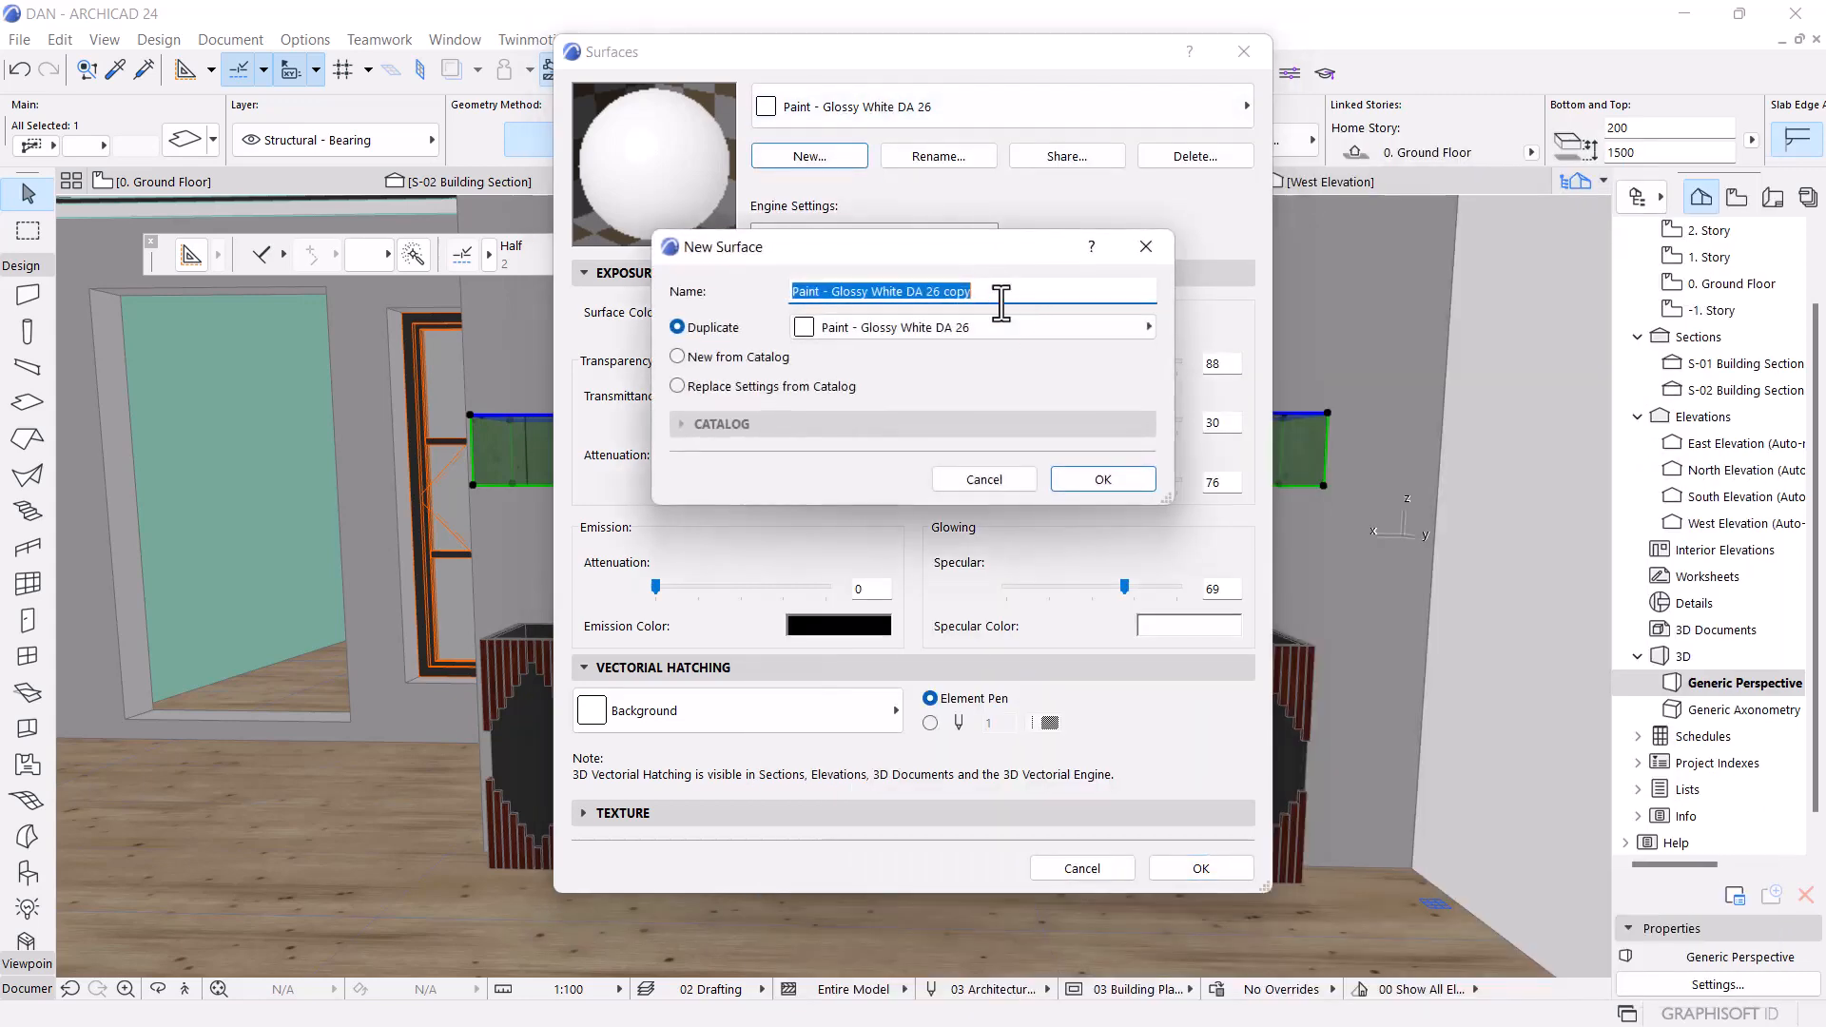
click(969, 295)
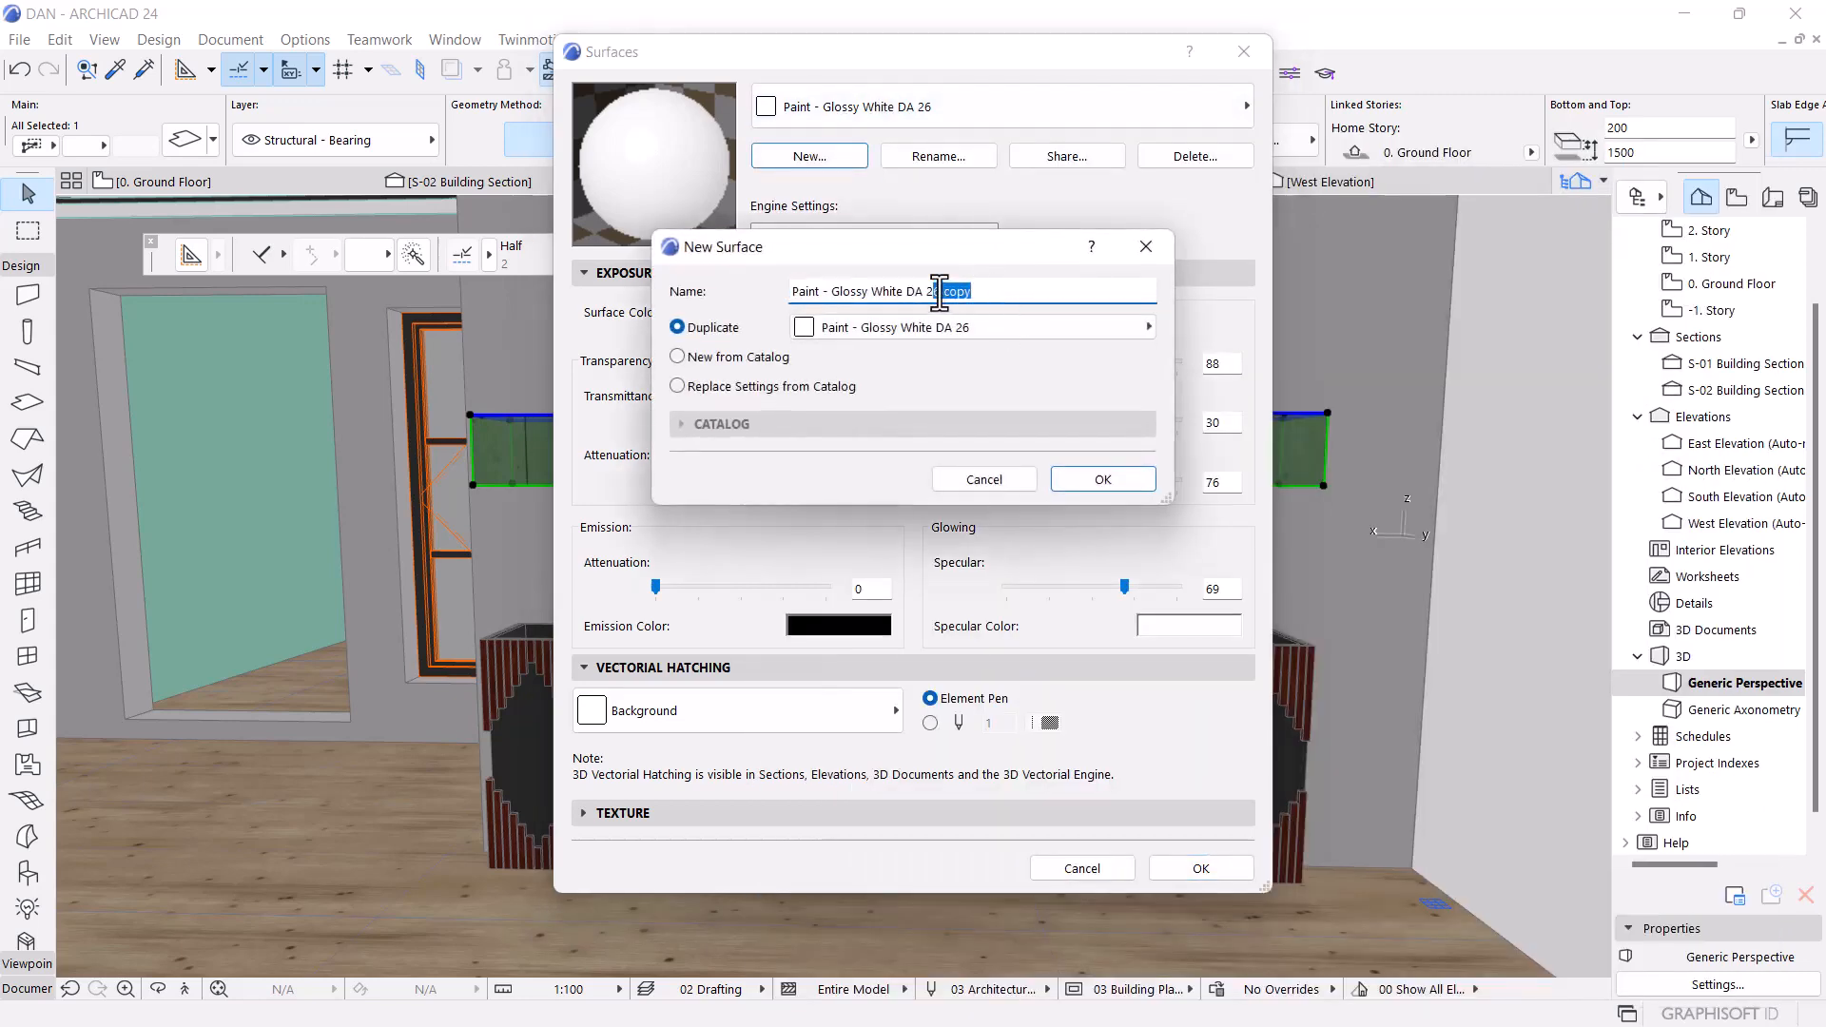
click(1132, 487)
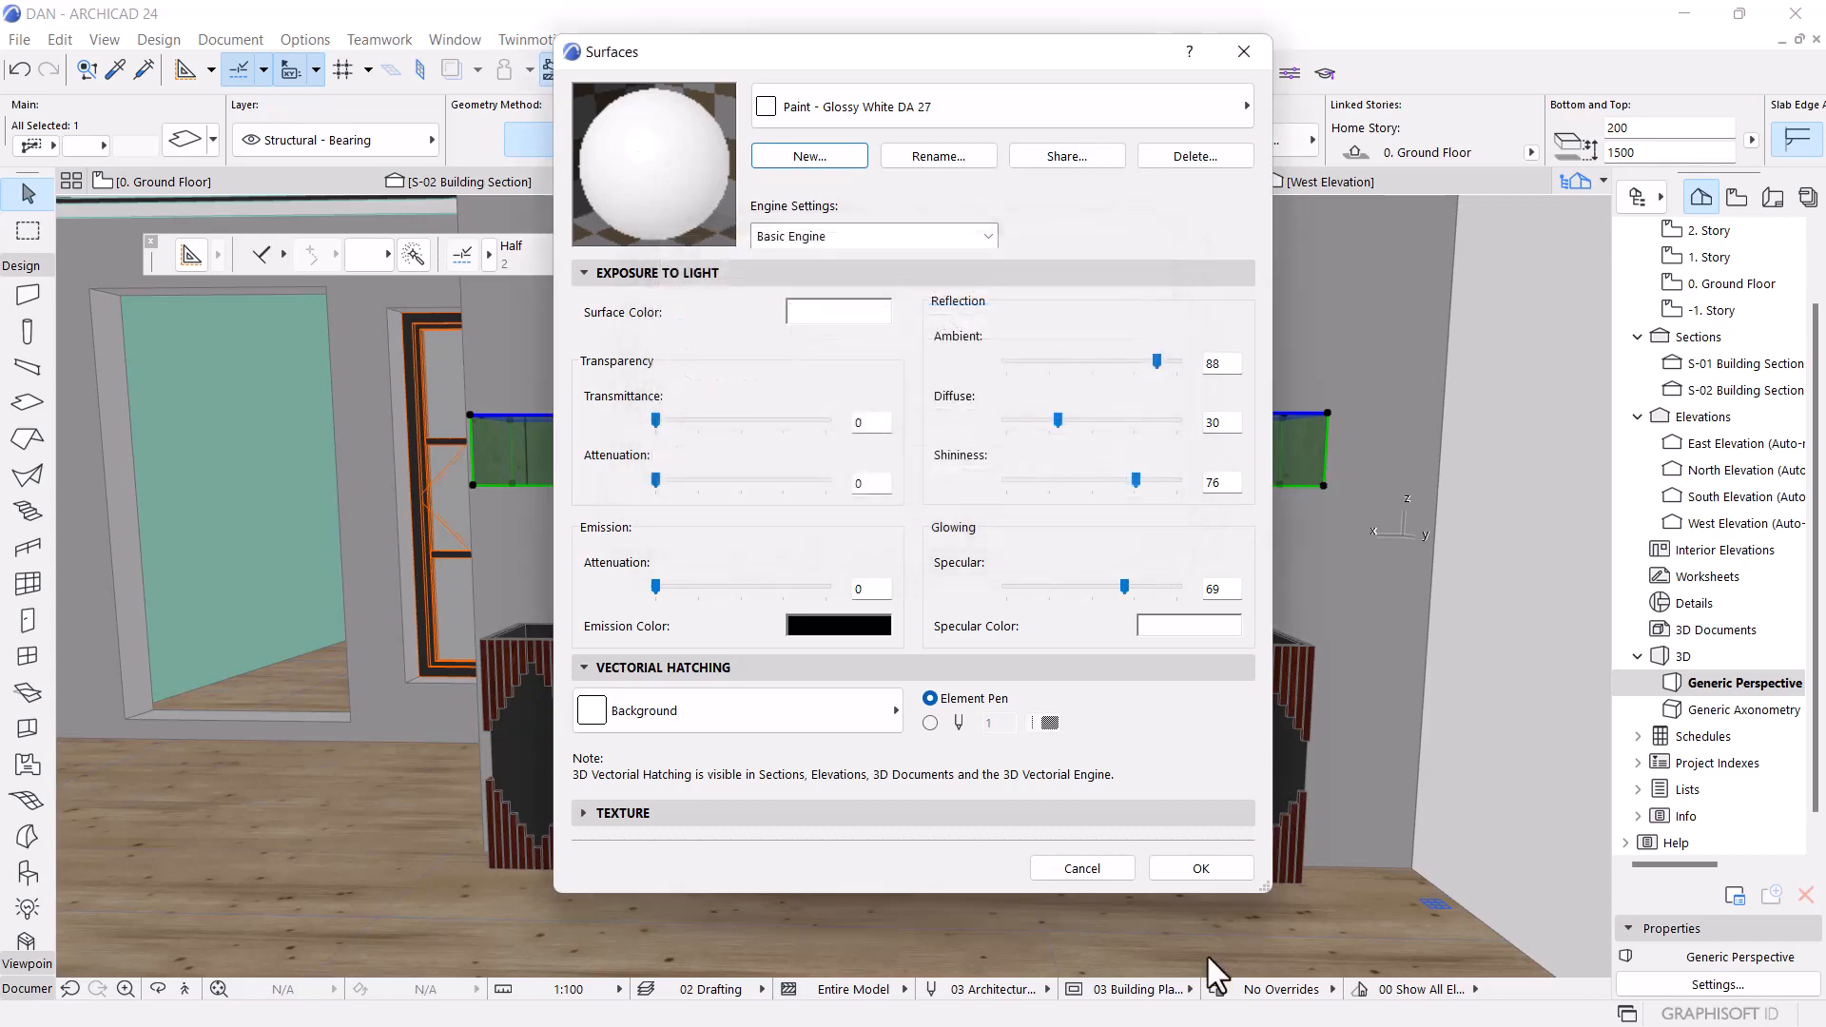
click(1201, 868)
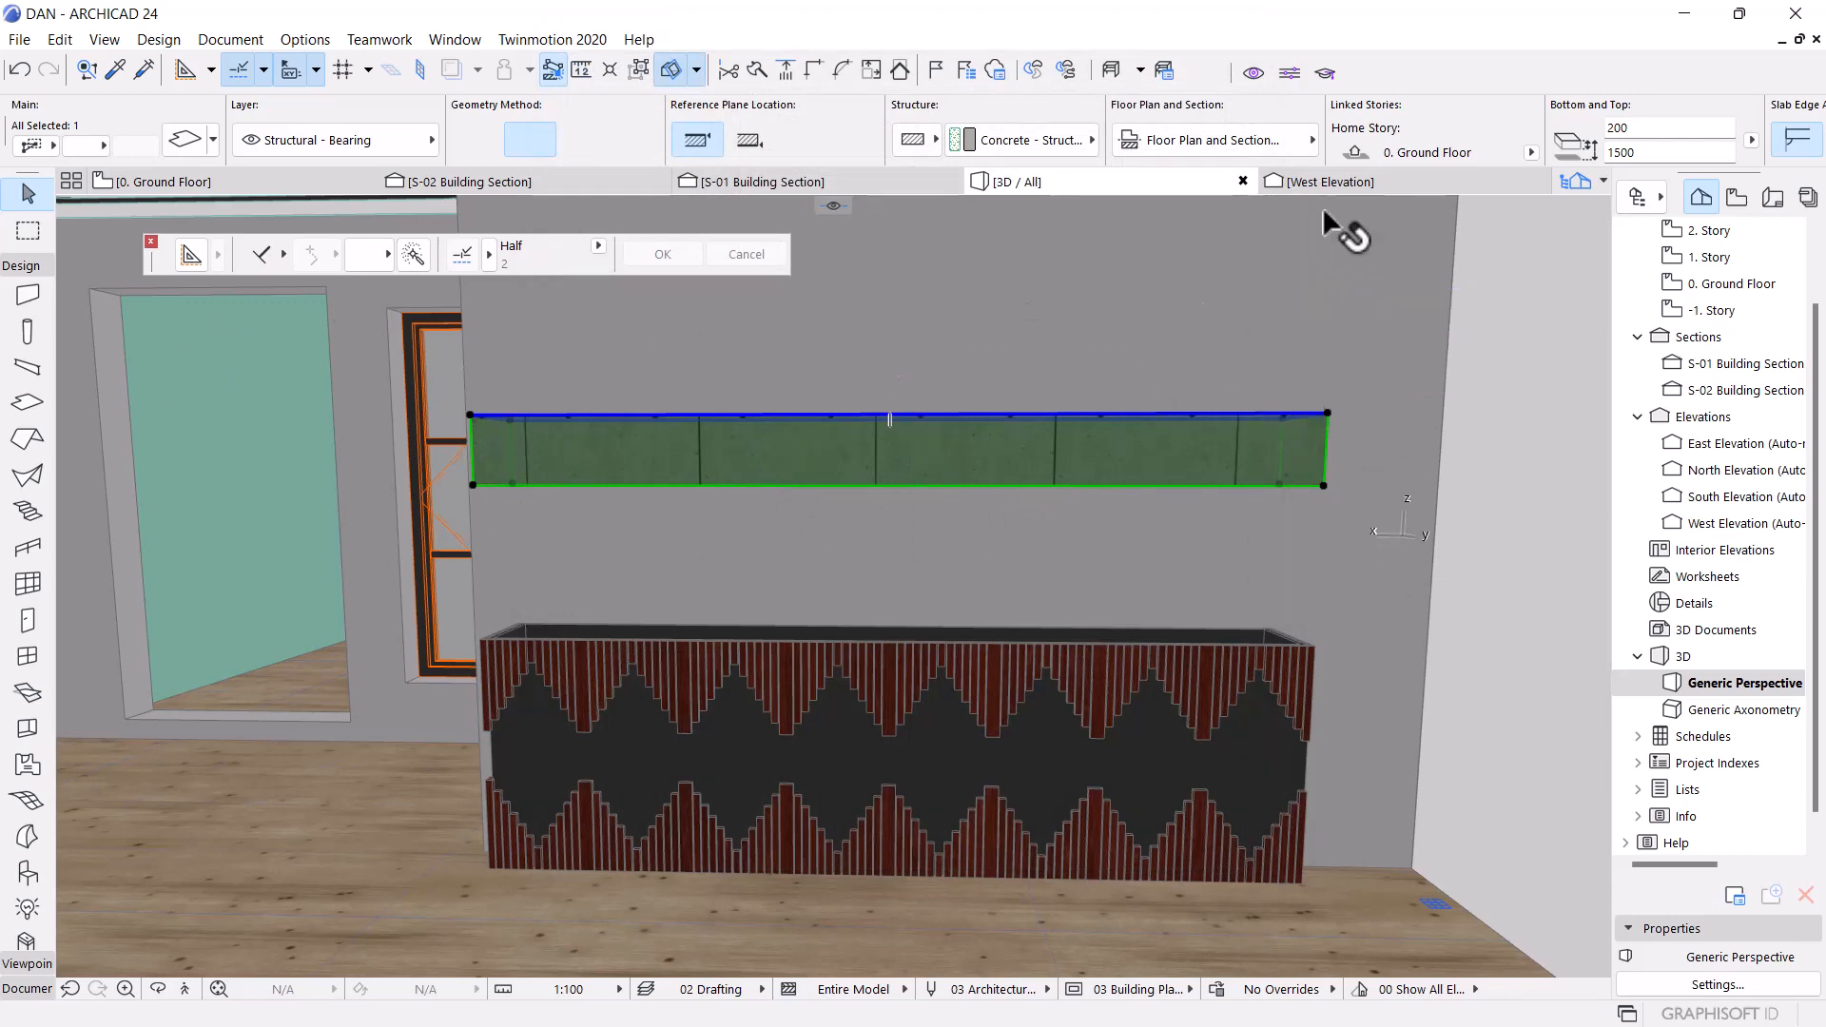
In the S-02 Building Section, open the raised slab's settings and enable surface overrides for its edges and underside
click(520, 179)
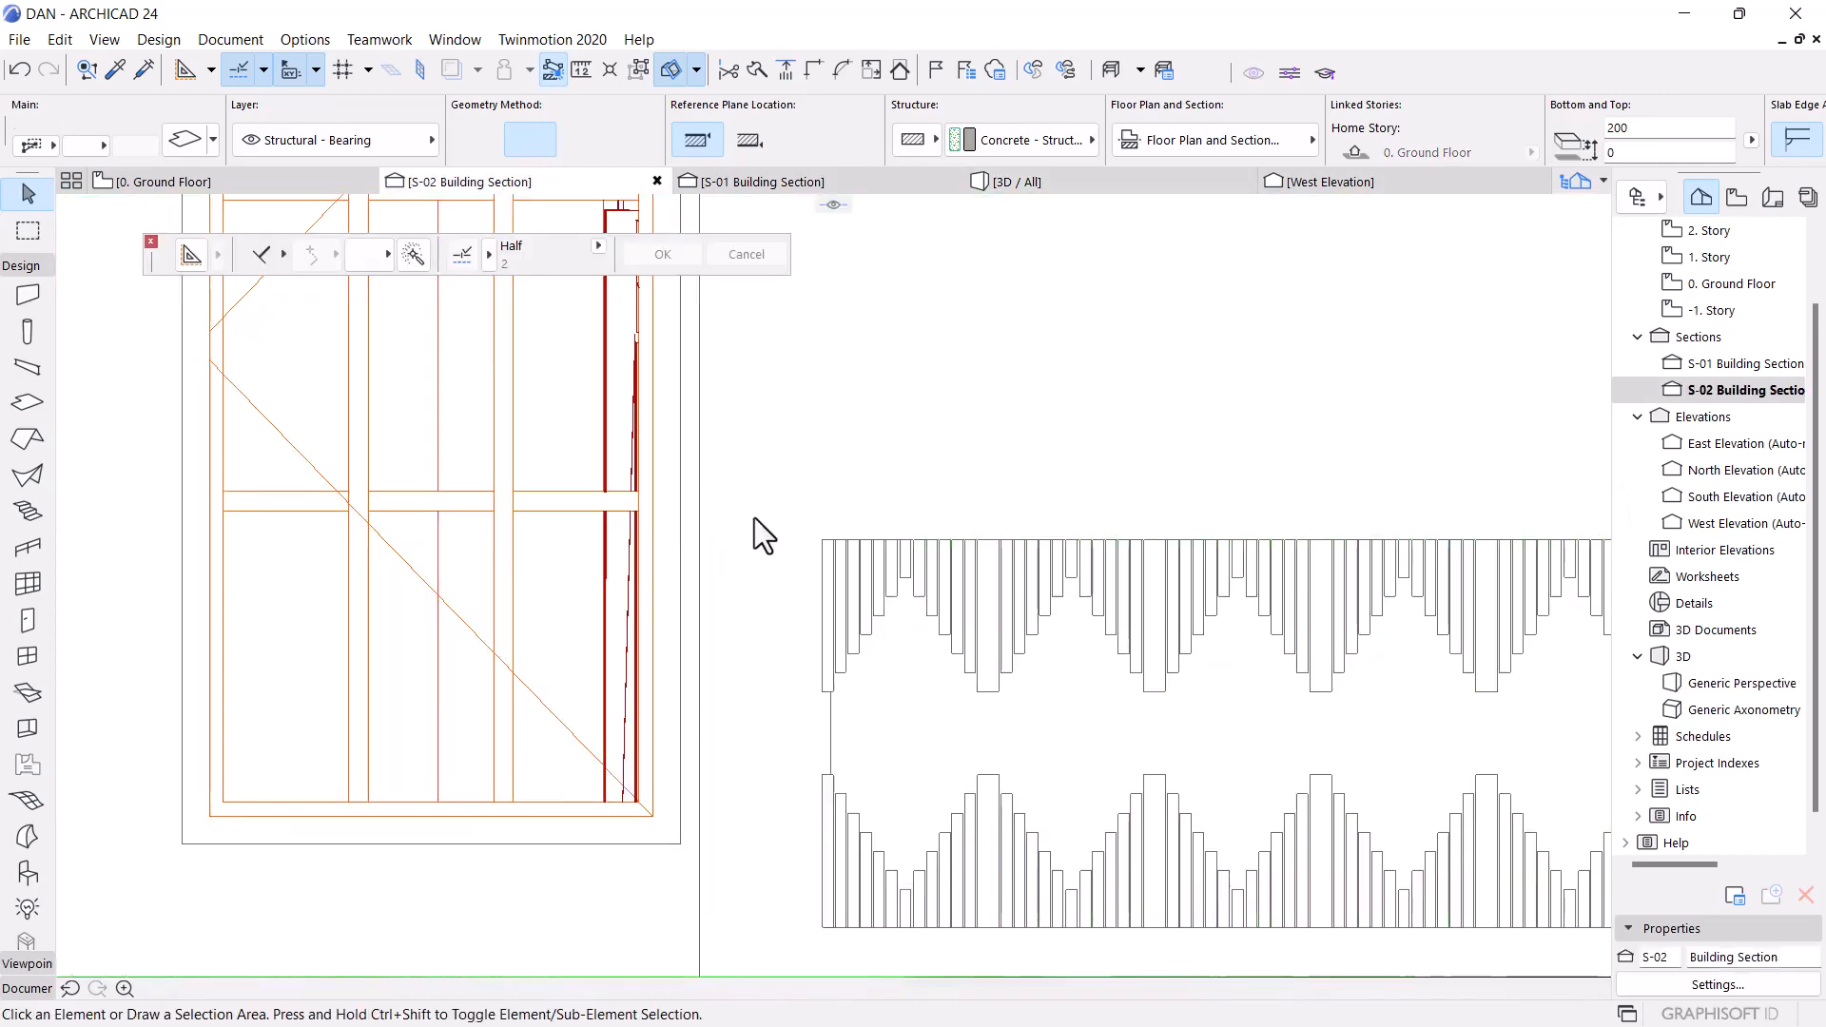
scroll(755, 518, down, 3)
click(847, 428)
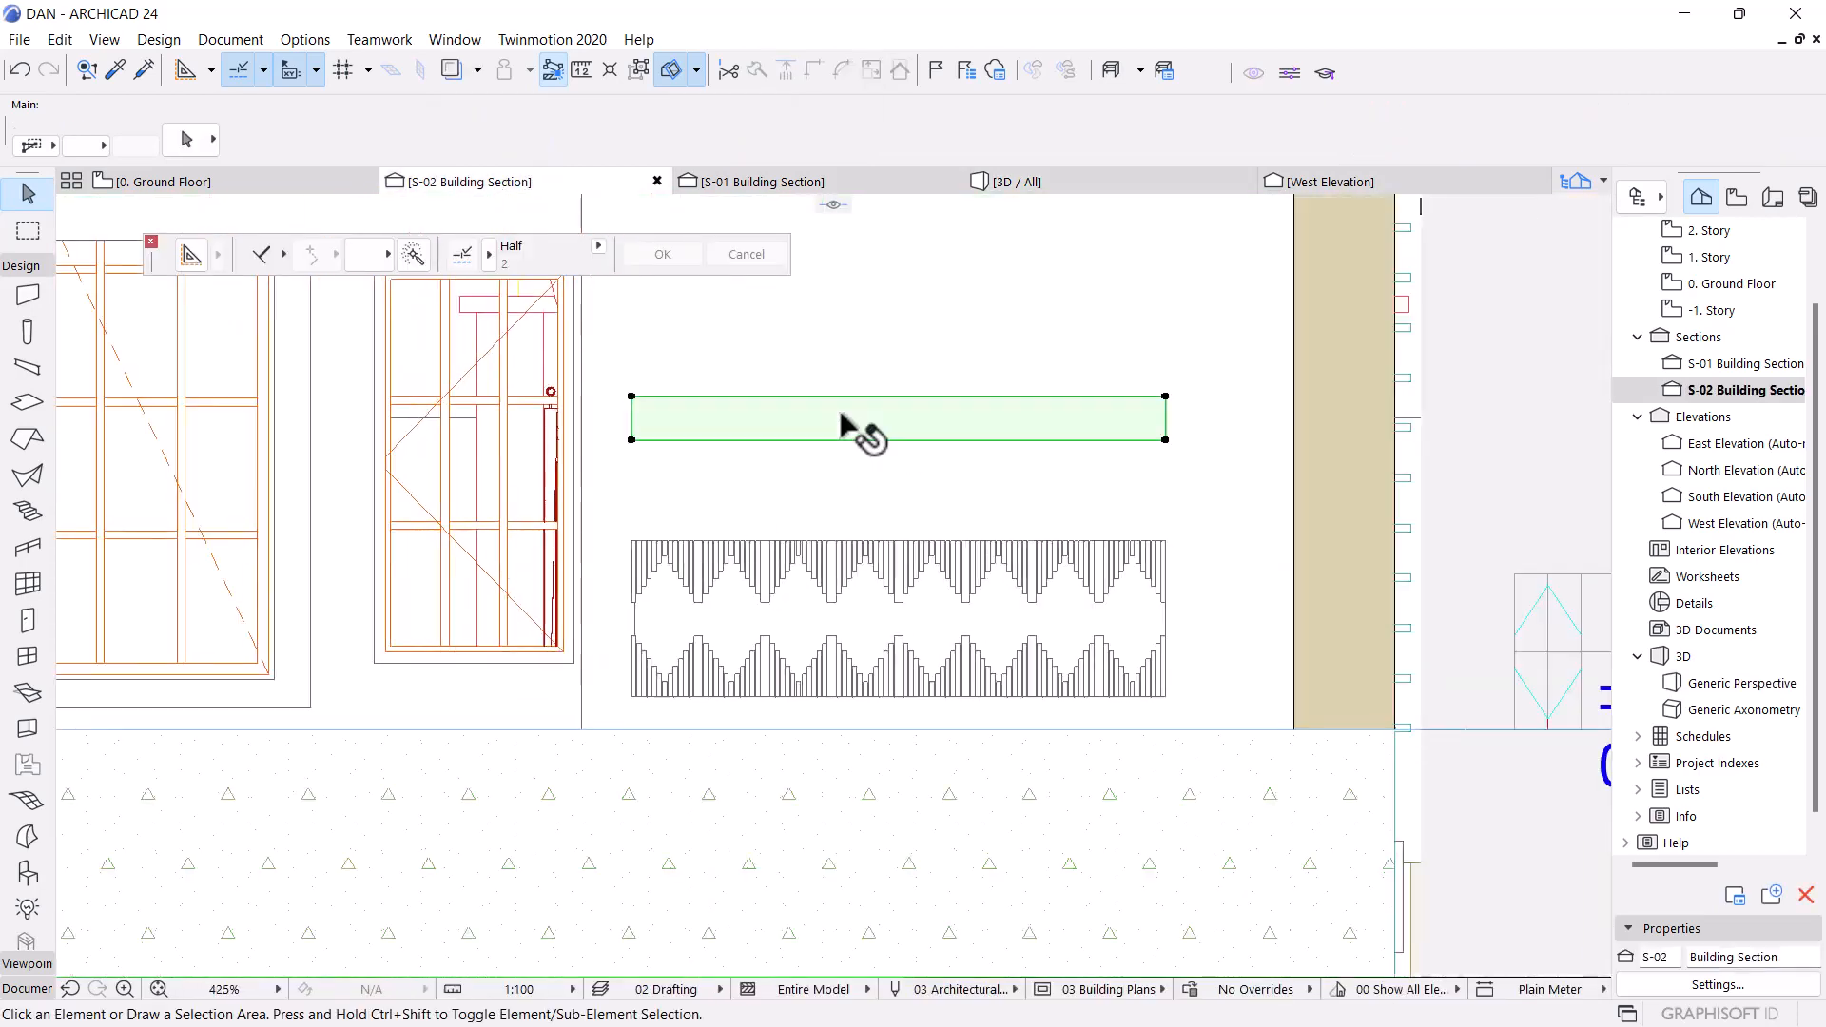
double_click(653, 434)
click(942, 619)
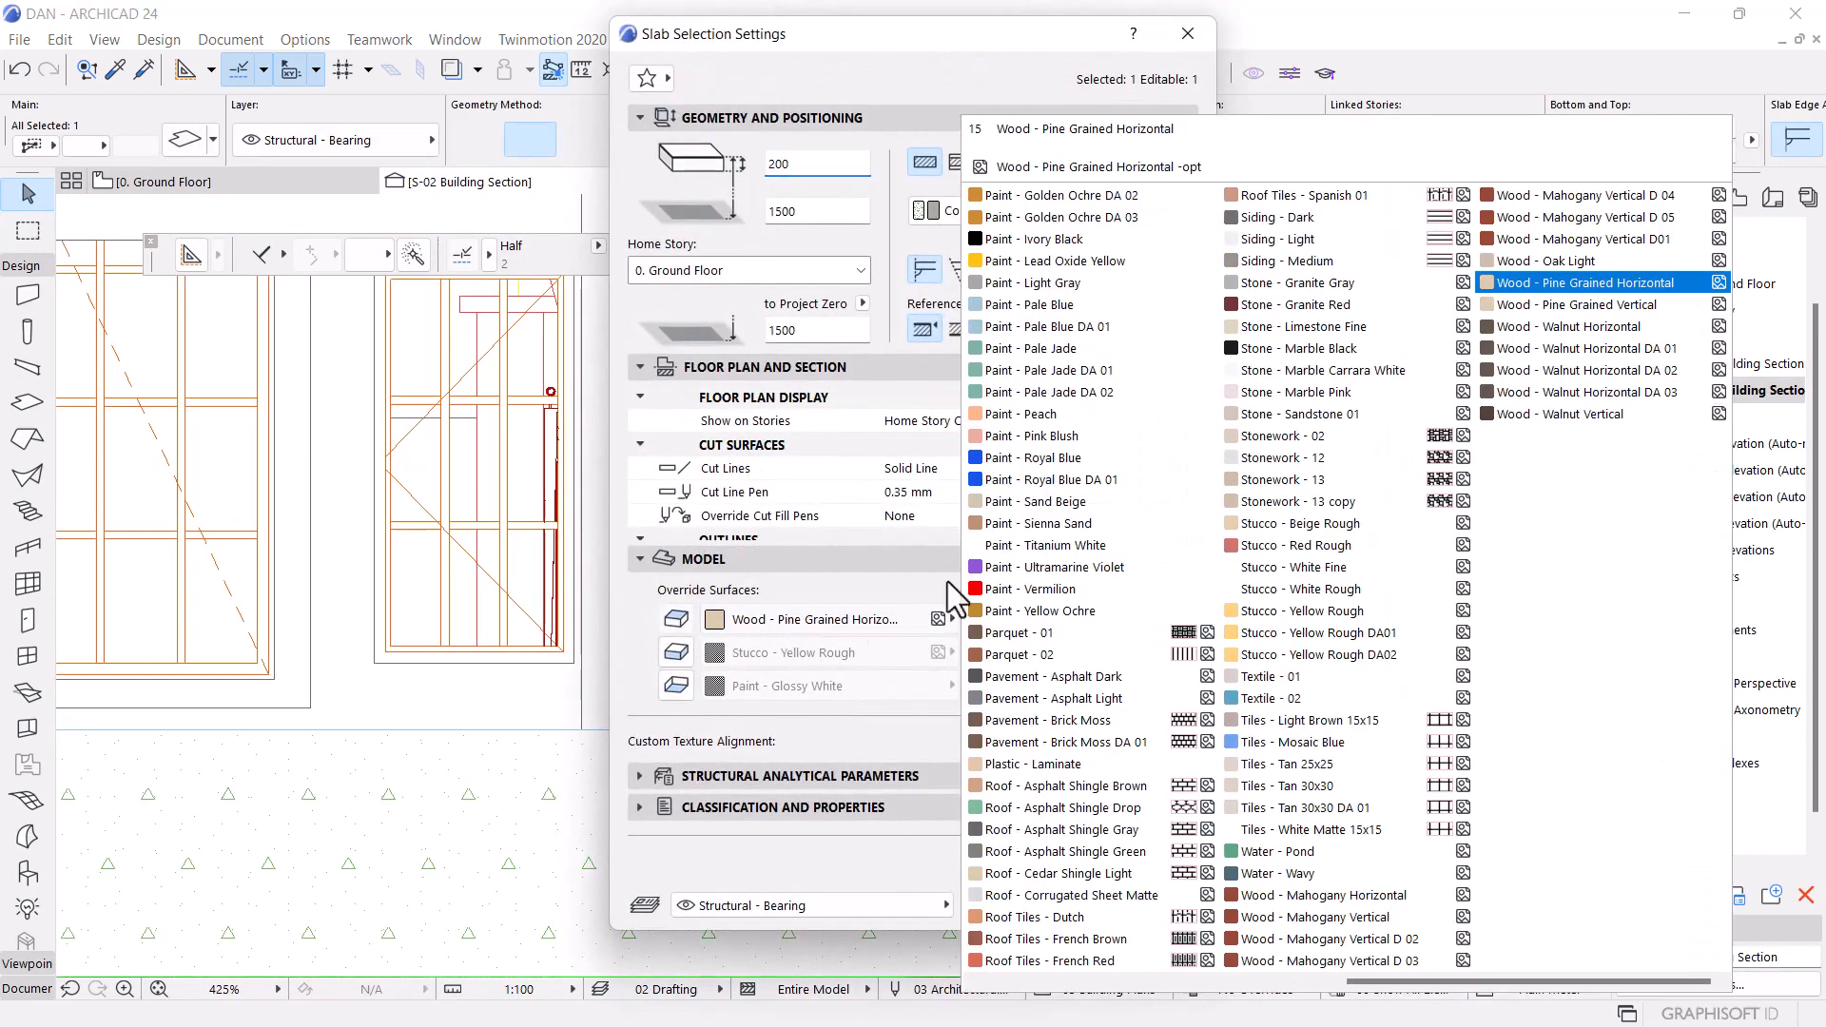
scroll(1123, 715, up, 5)
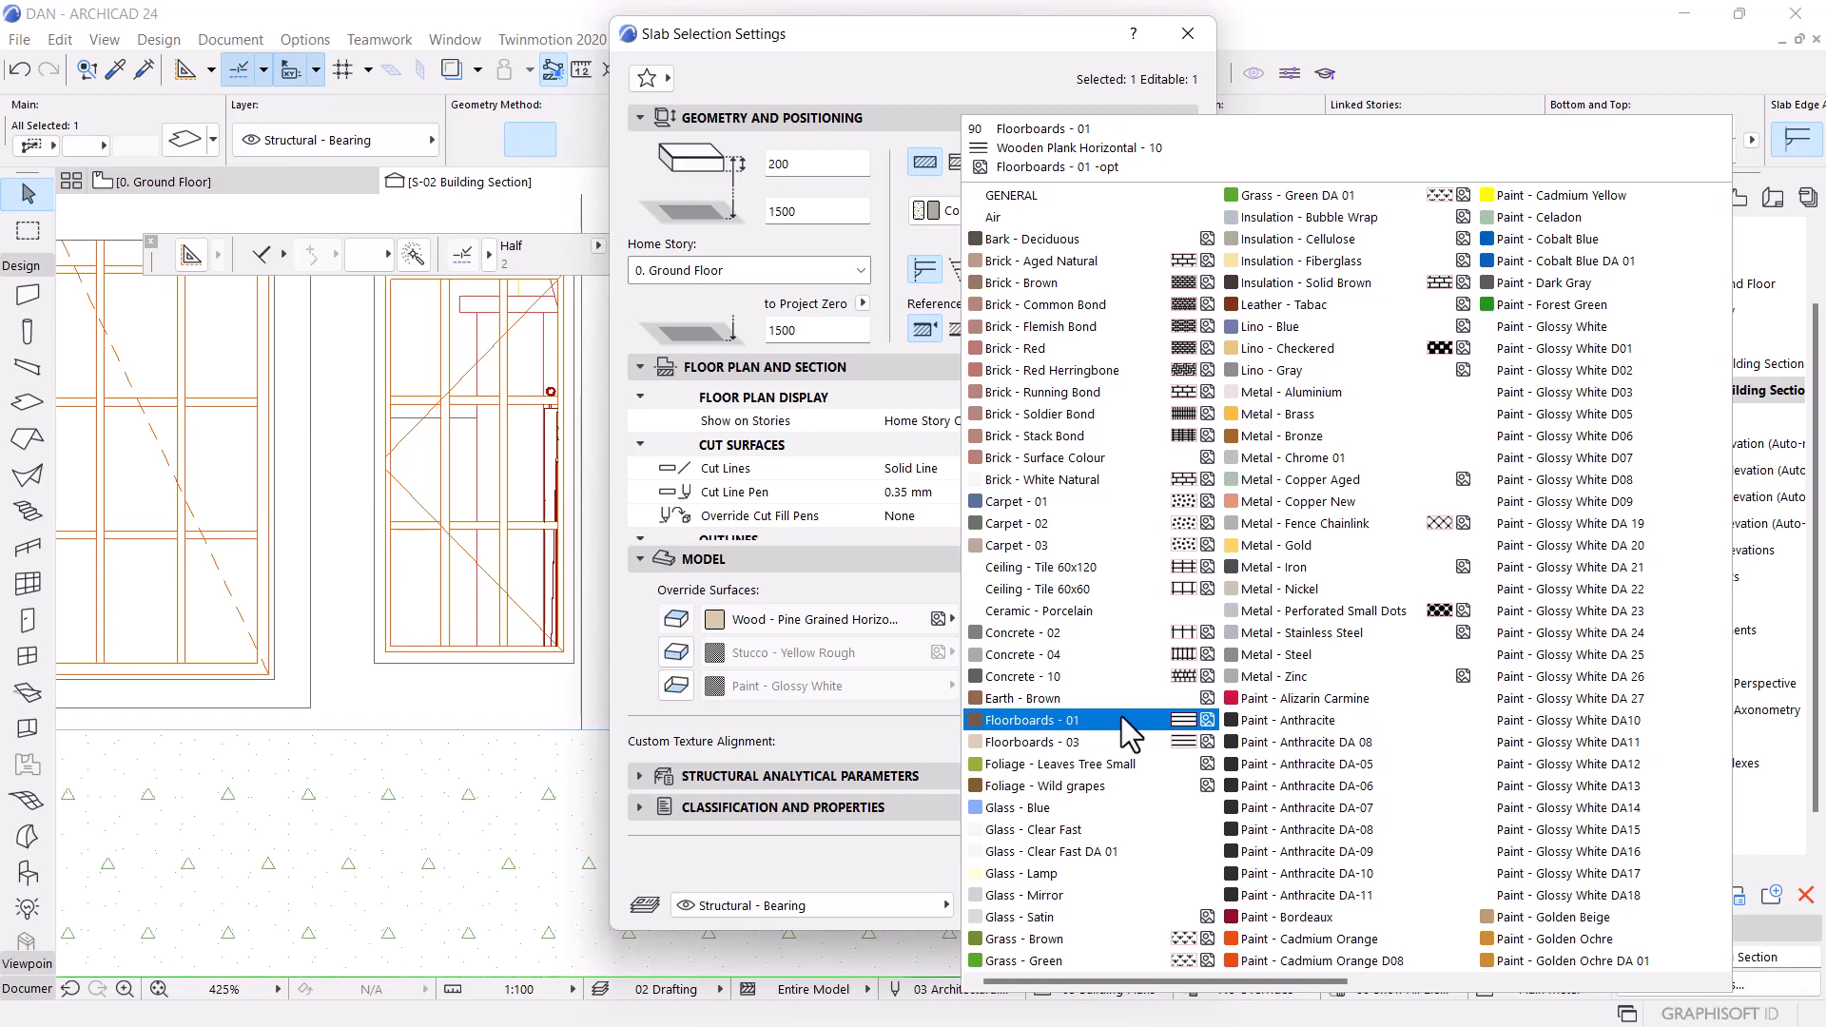
click(683, 650)
click(677, 655)
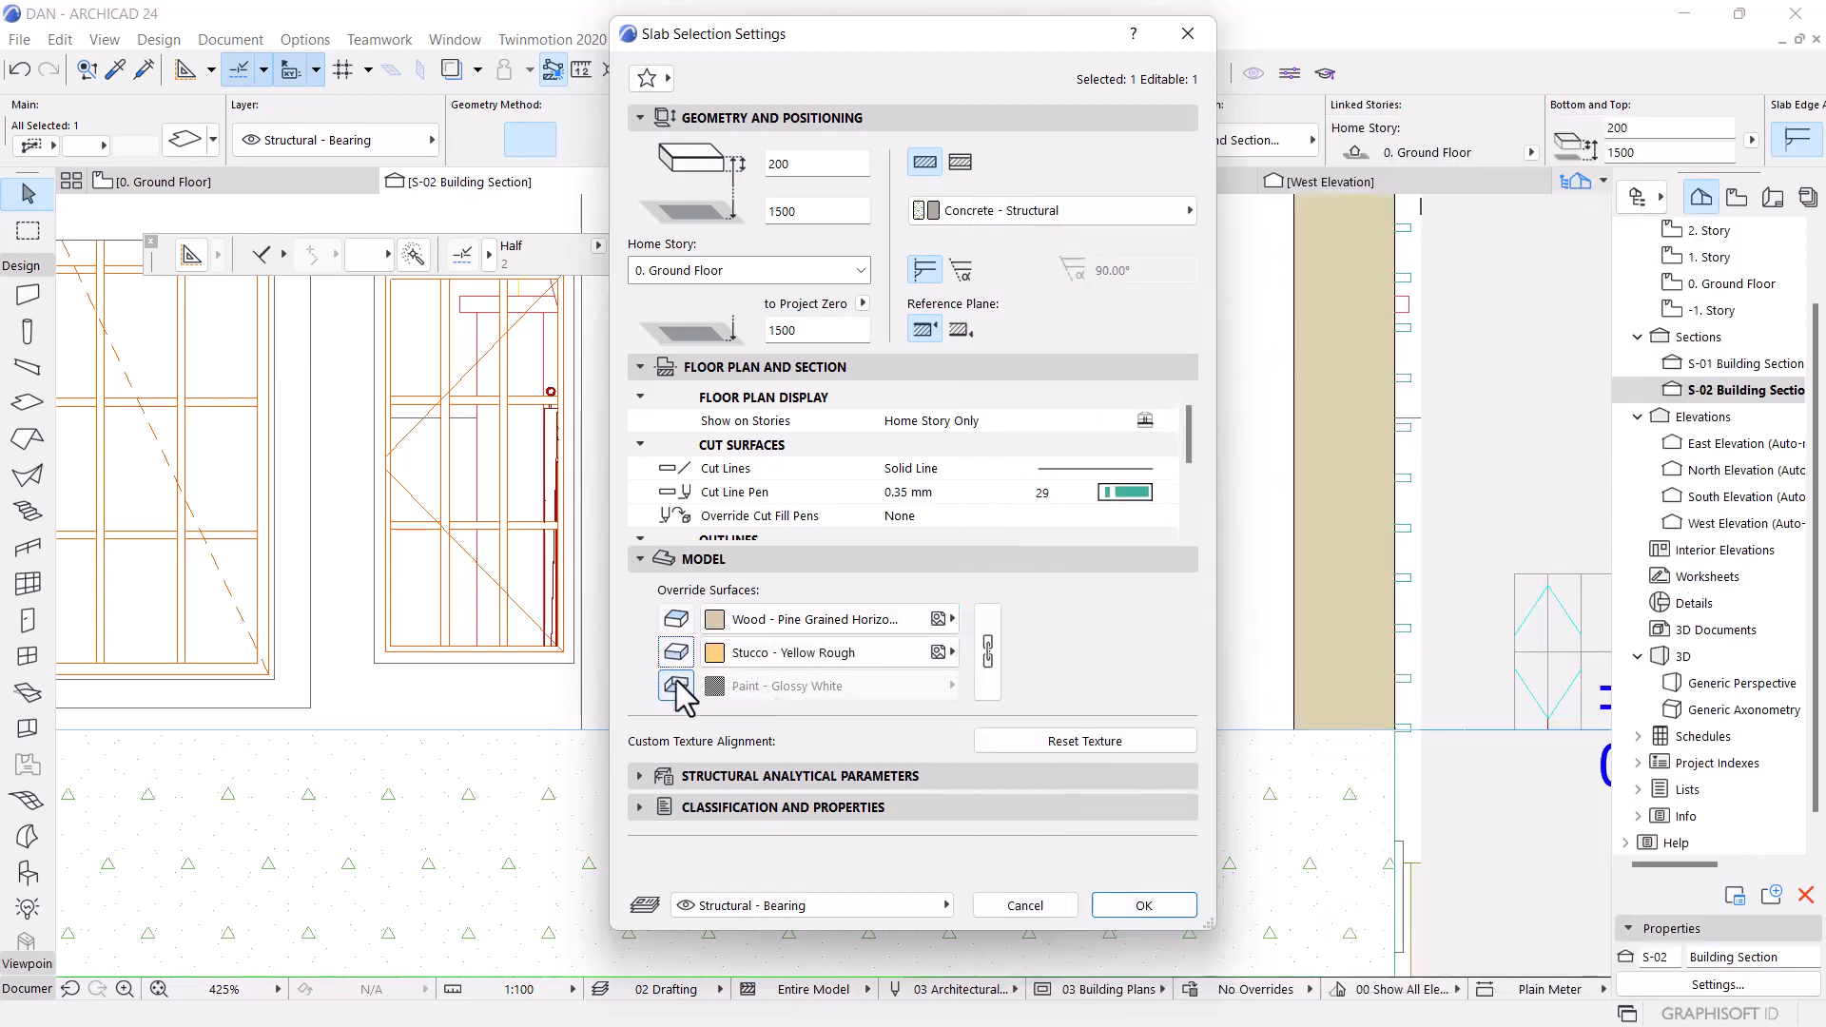
click(677, 685)
Apply Paint - Glossy White DA 27 to the edges of the raised slab and keep the underside override enabled
click(742, 685)
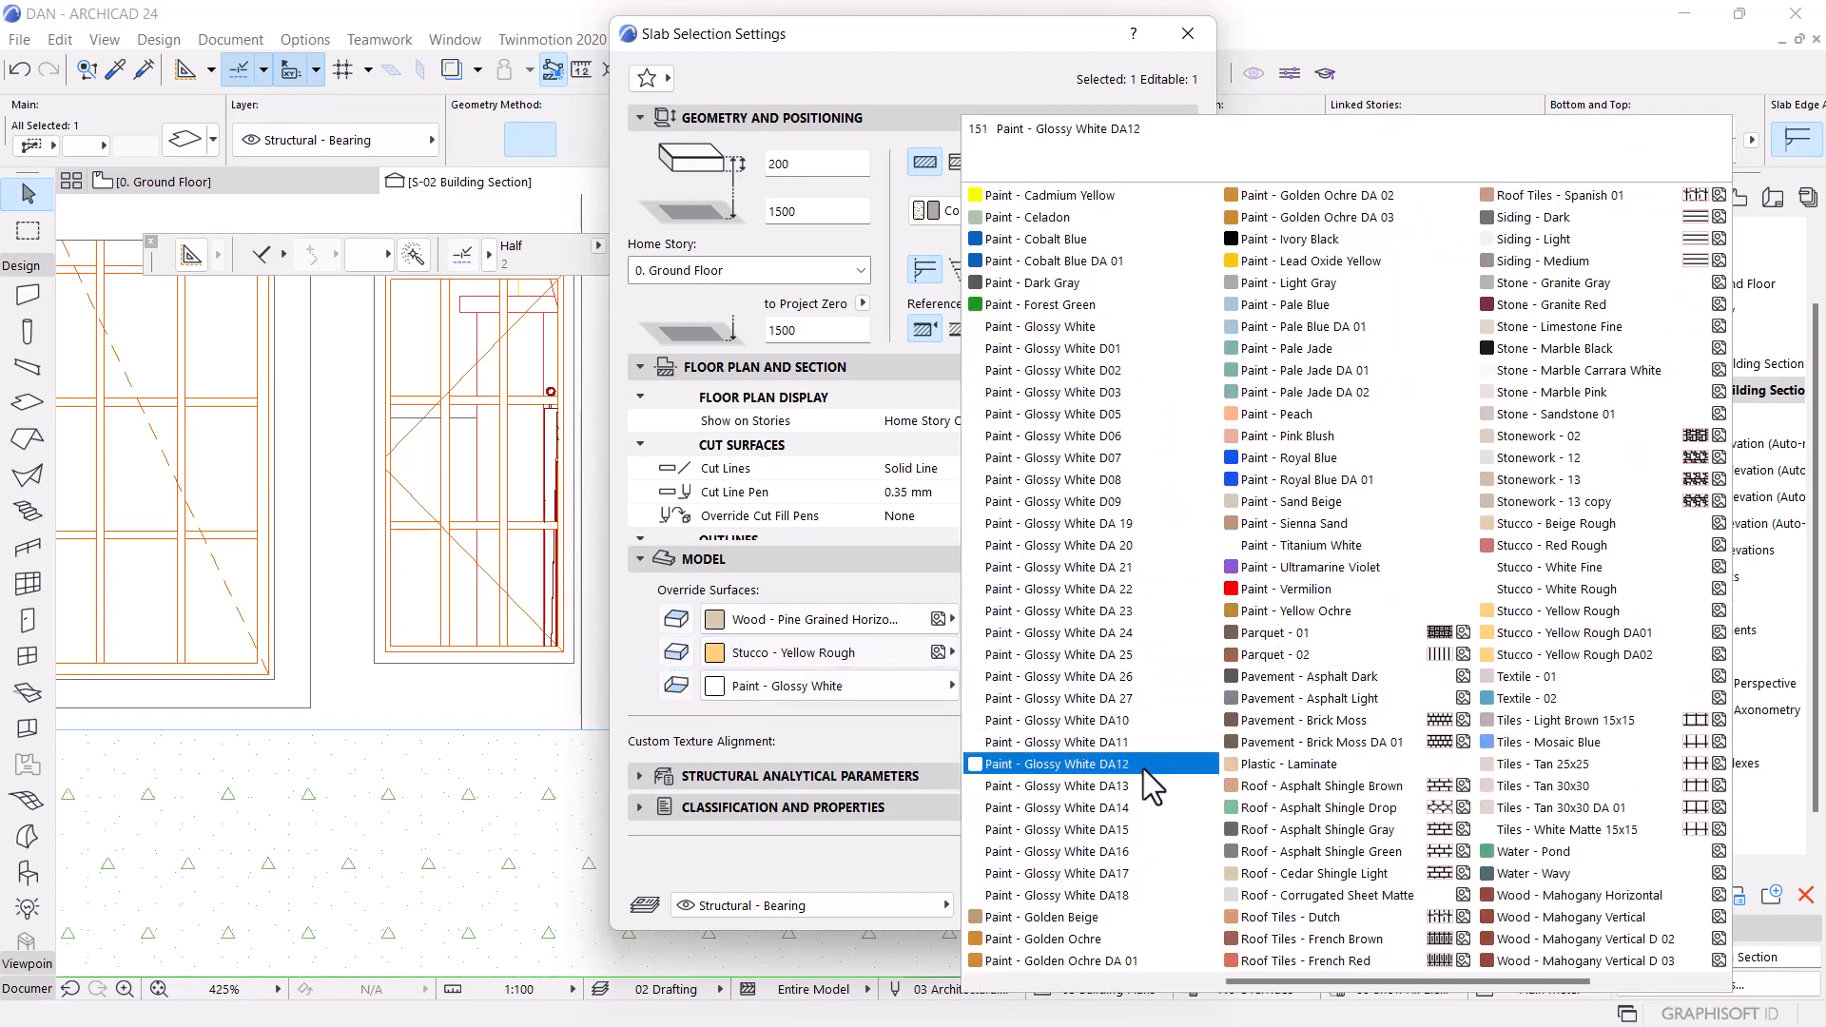
scroll(1092, 883, left, 3)
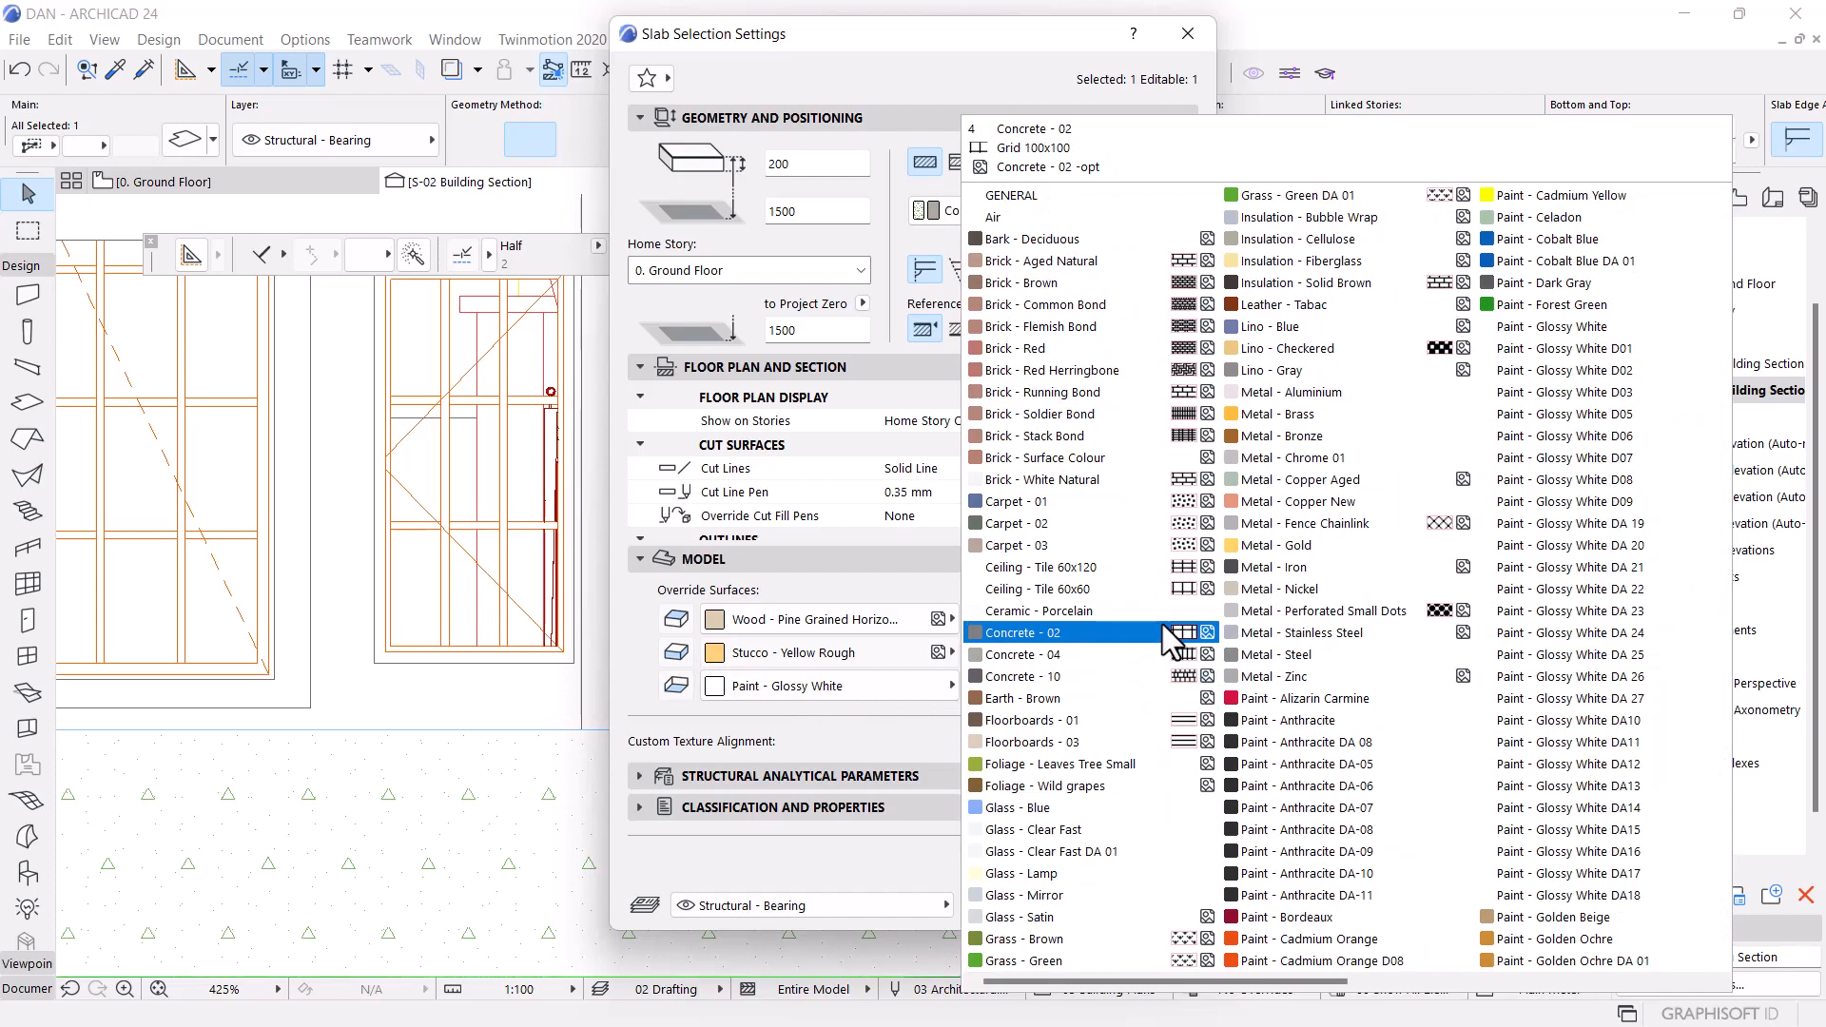
scroll(1219, 561, down, 3)
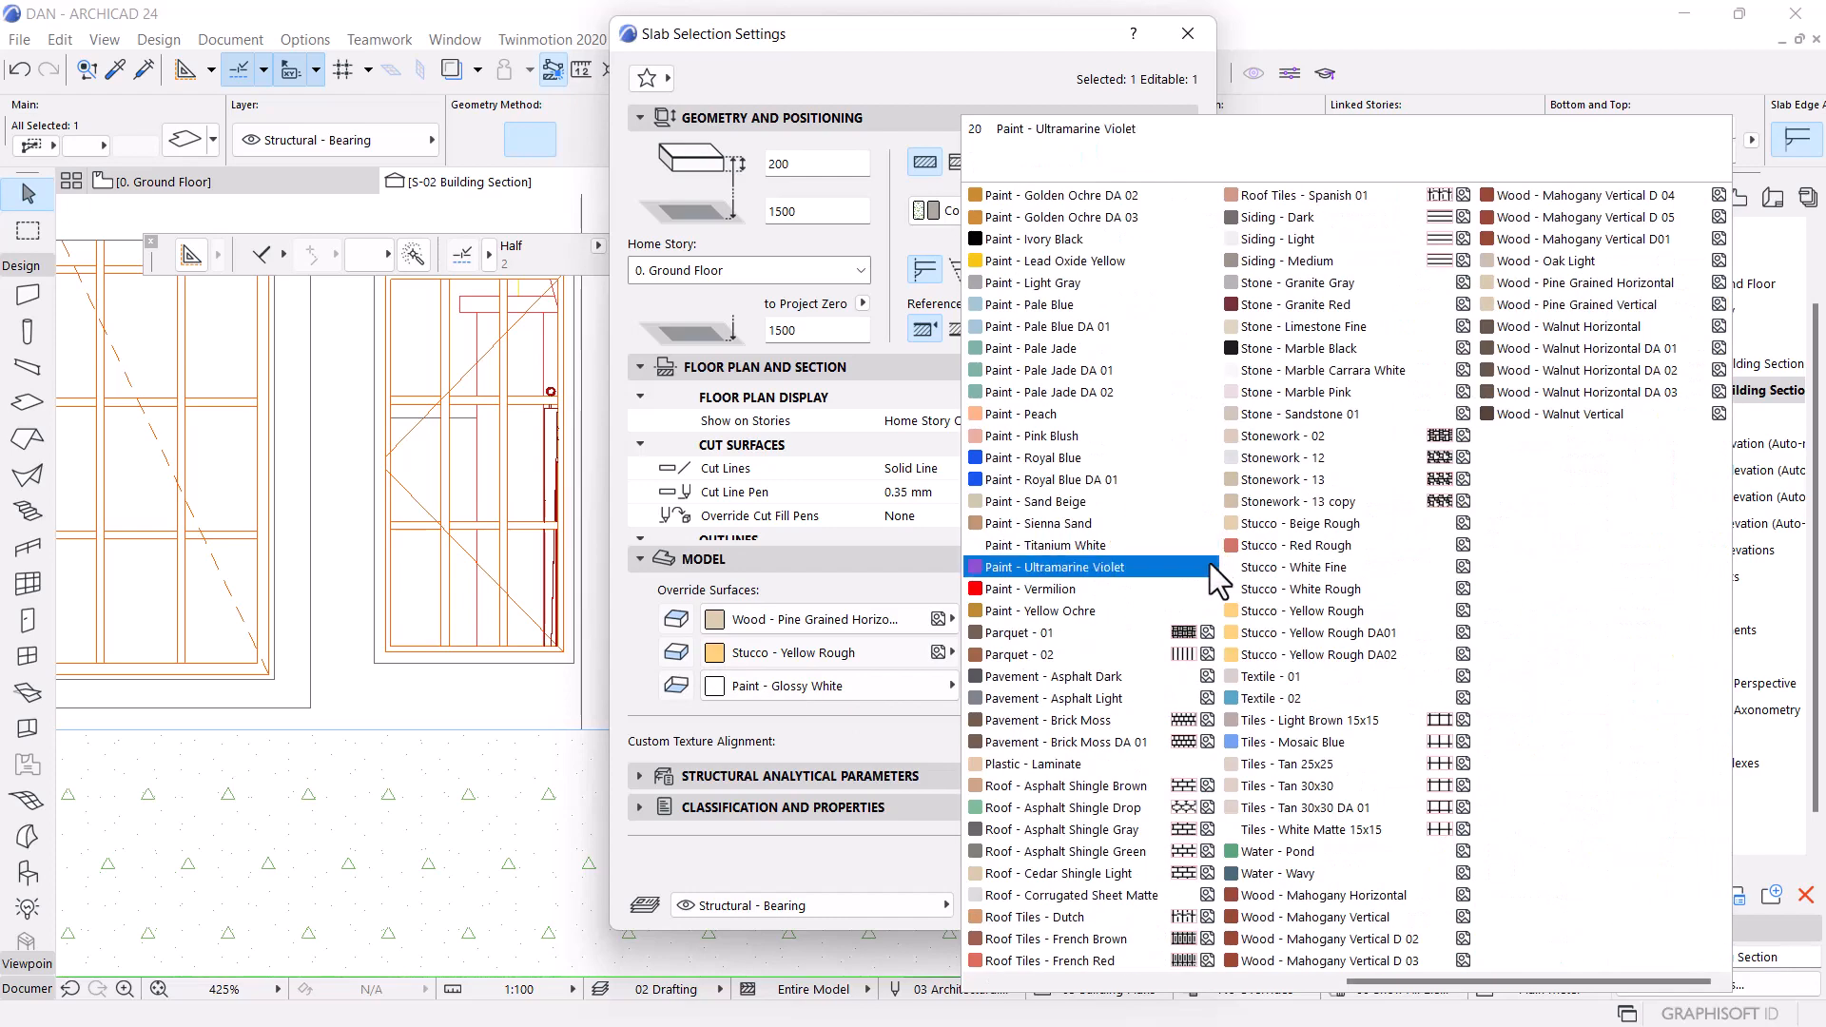
scroll(1210, 563, up, 3)
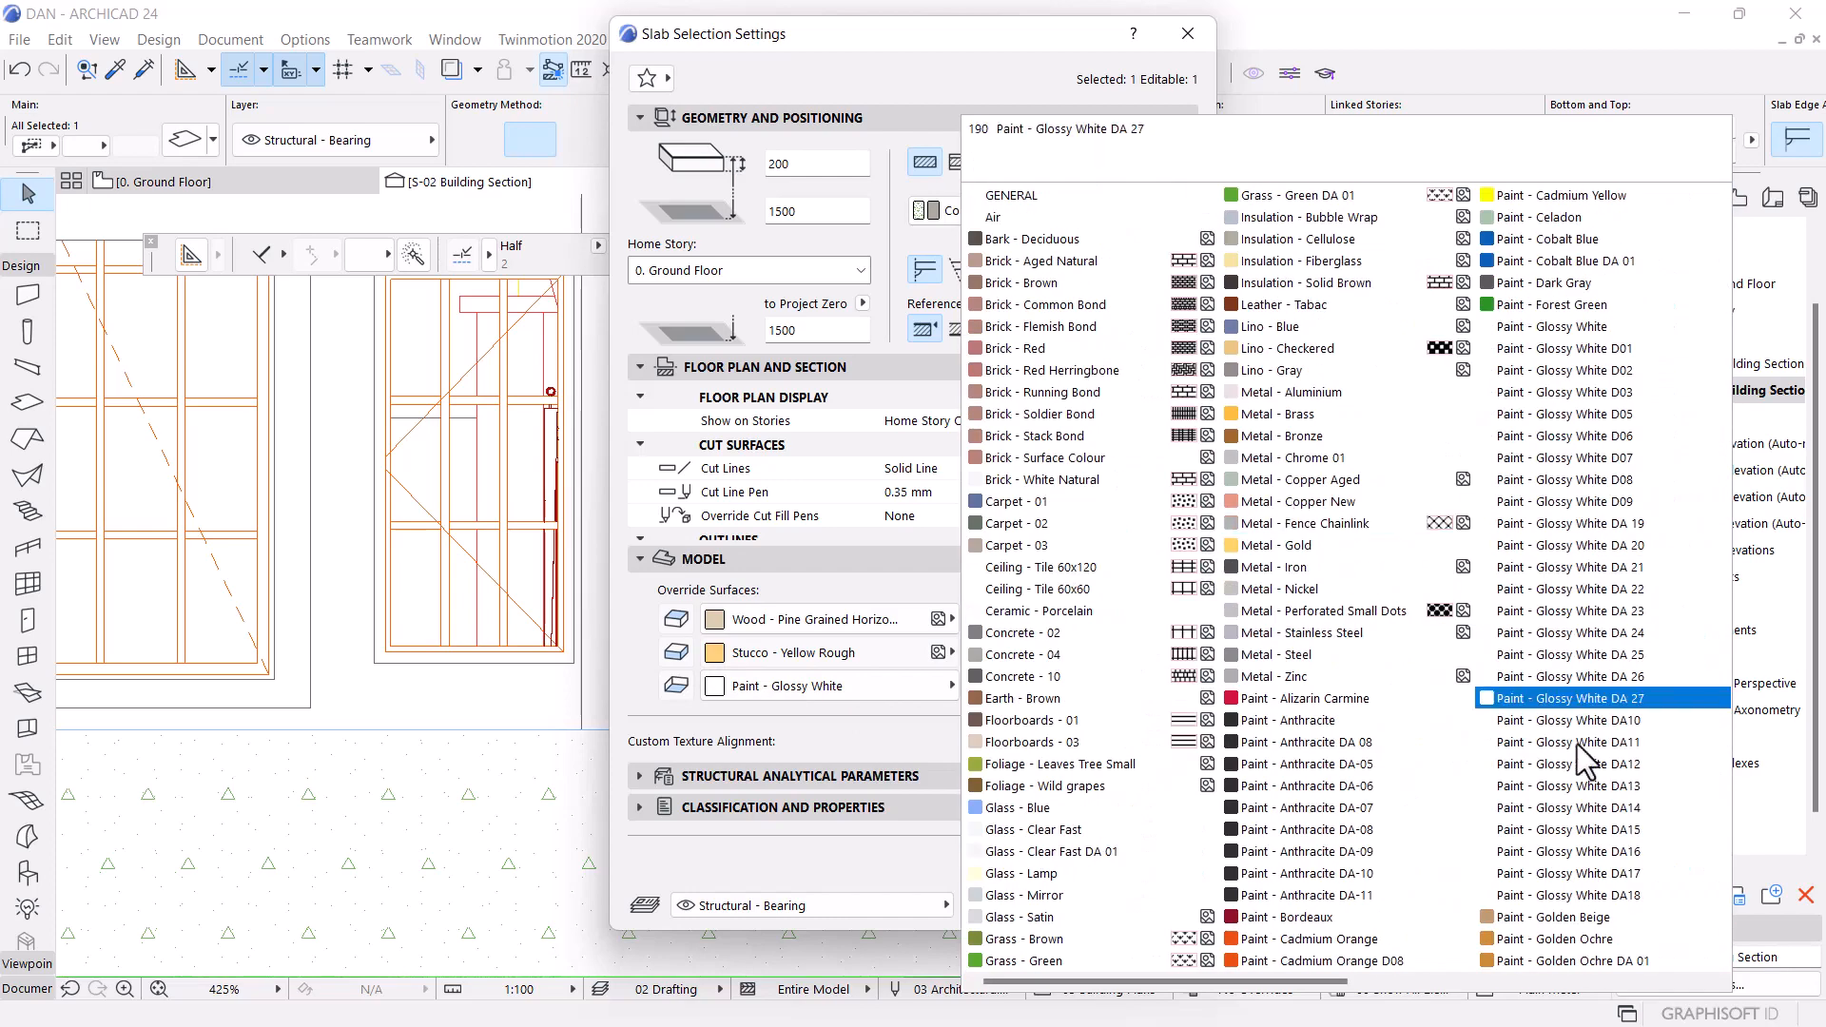
click(1634, 702)
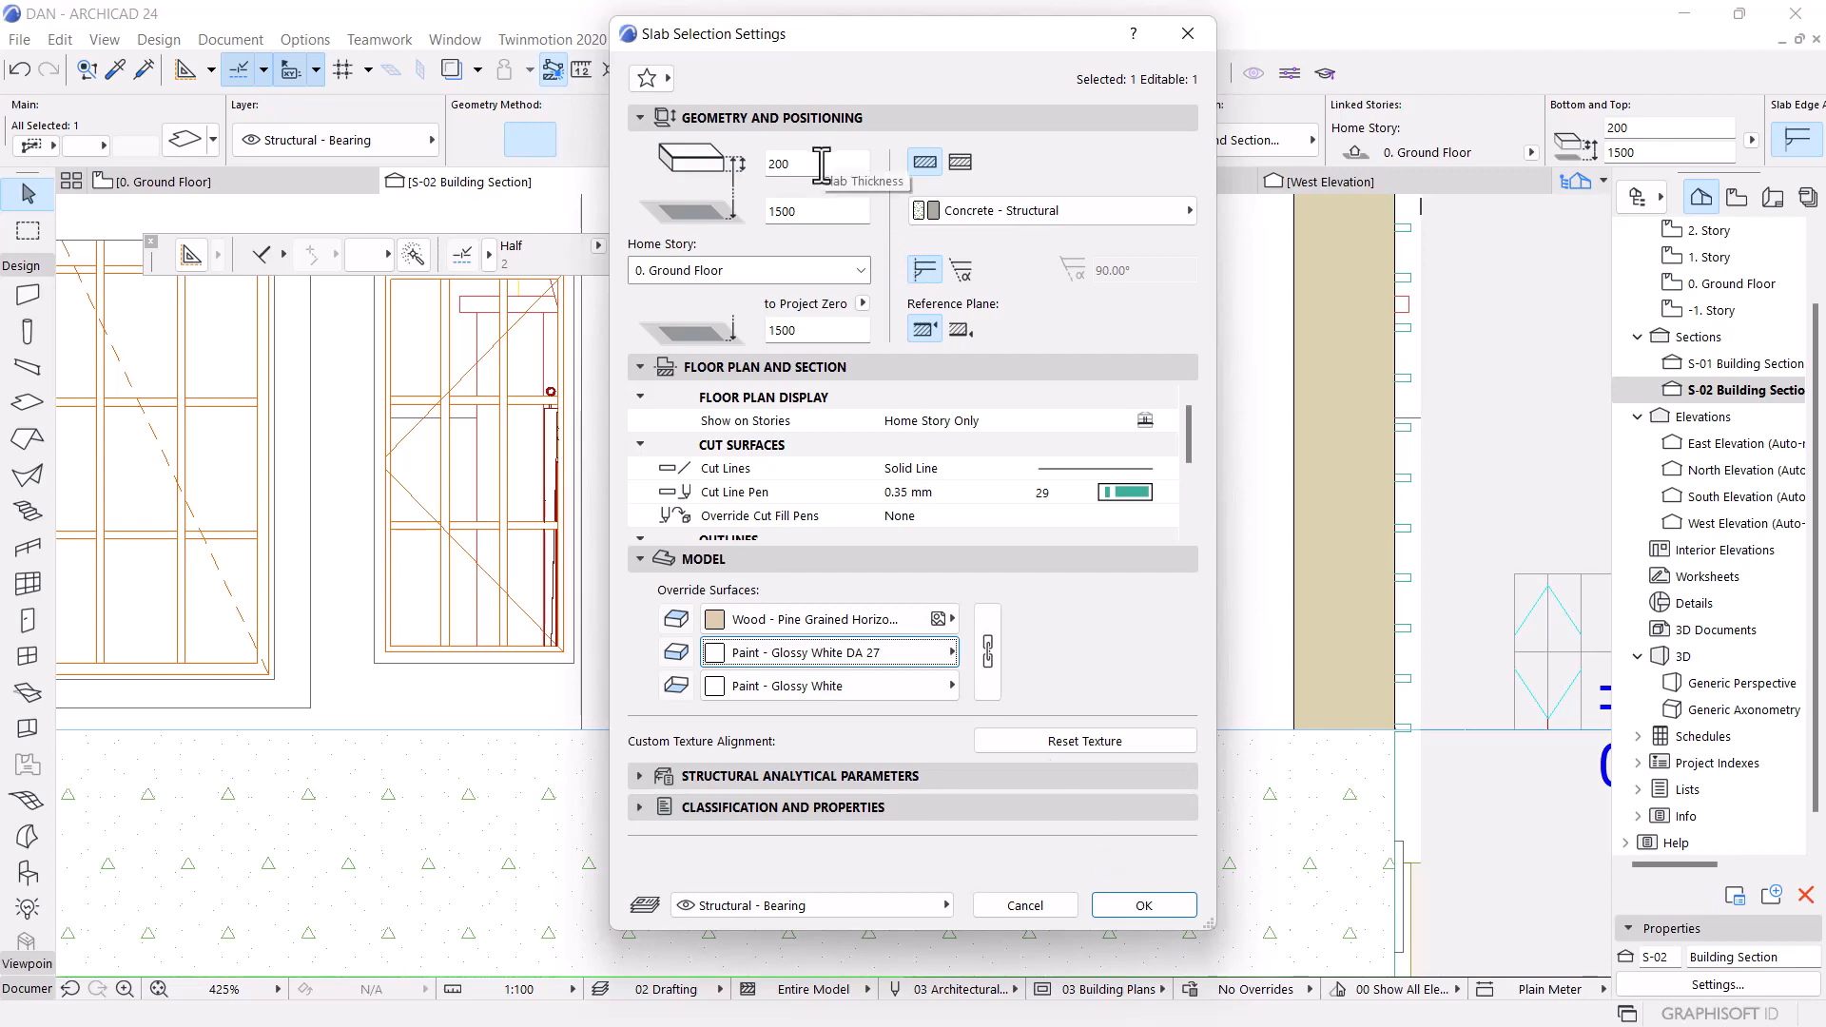
click(1144, 907)
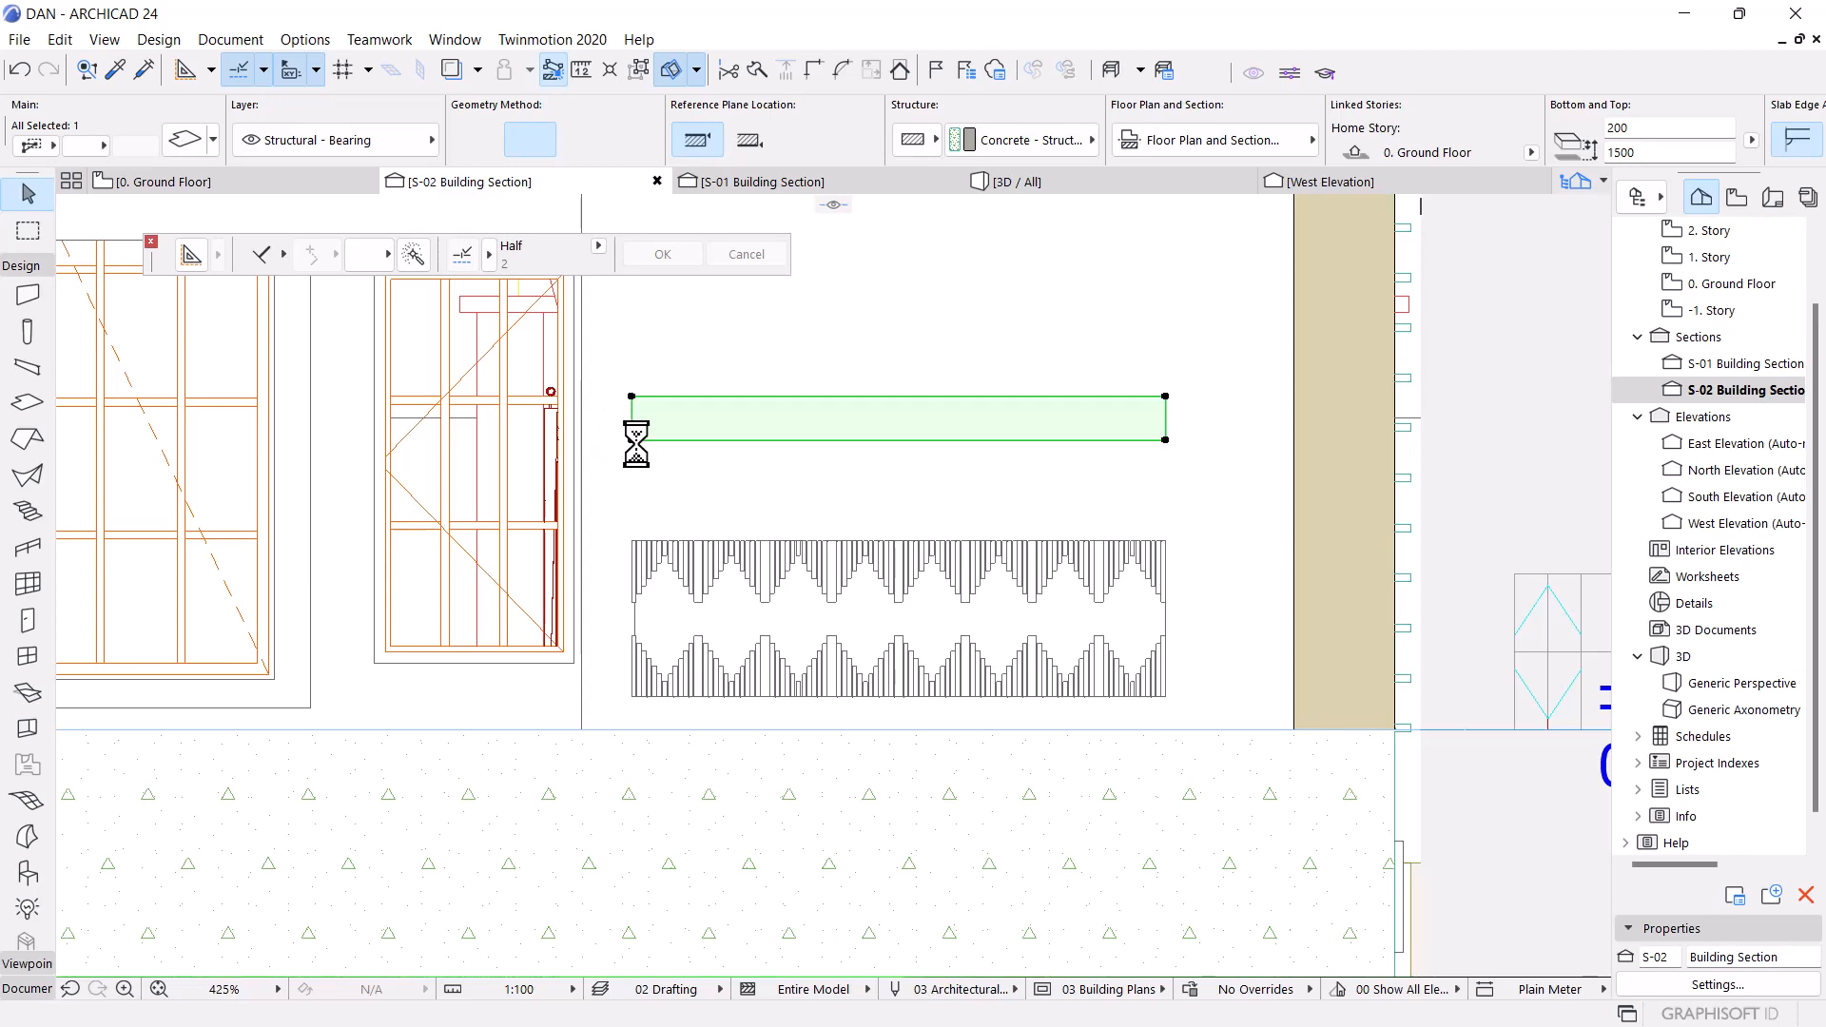
Move the raised slab straight down so that its lower corner sits on the top corner of the counter's slats
scroll(636, 444, up, 2)
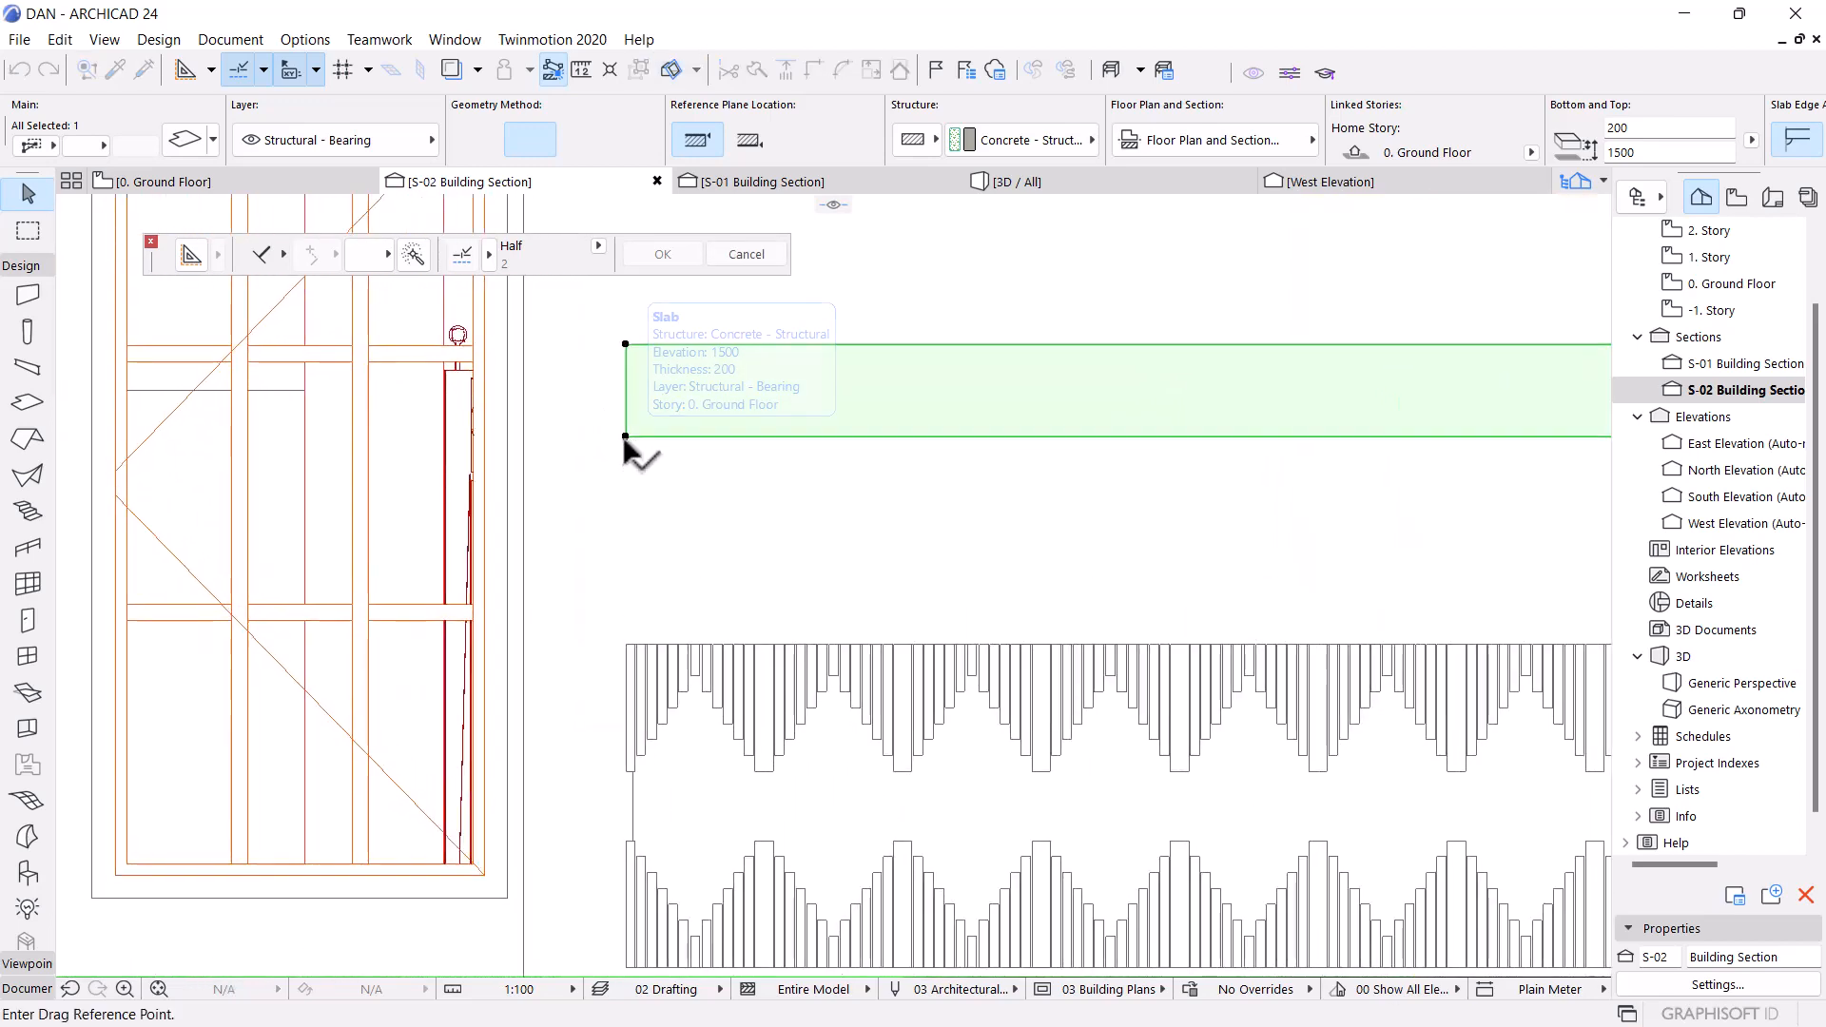
click(625, 436)
scroll(626, 647, up, 1)
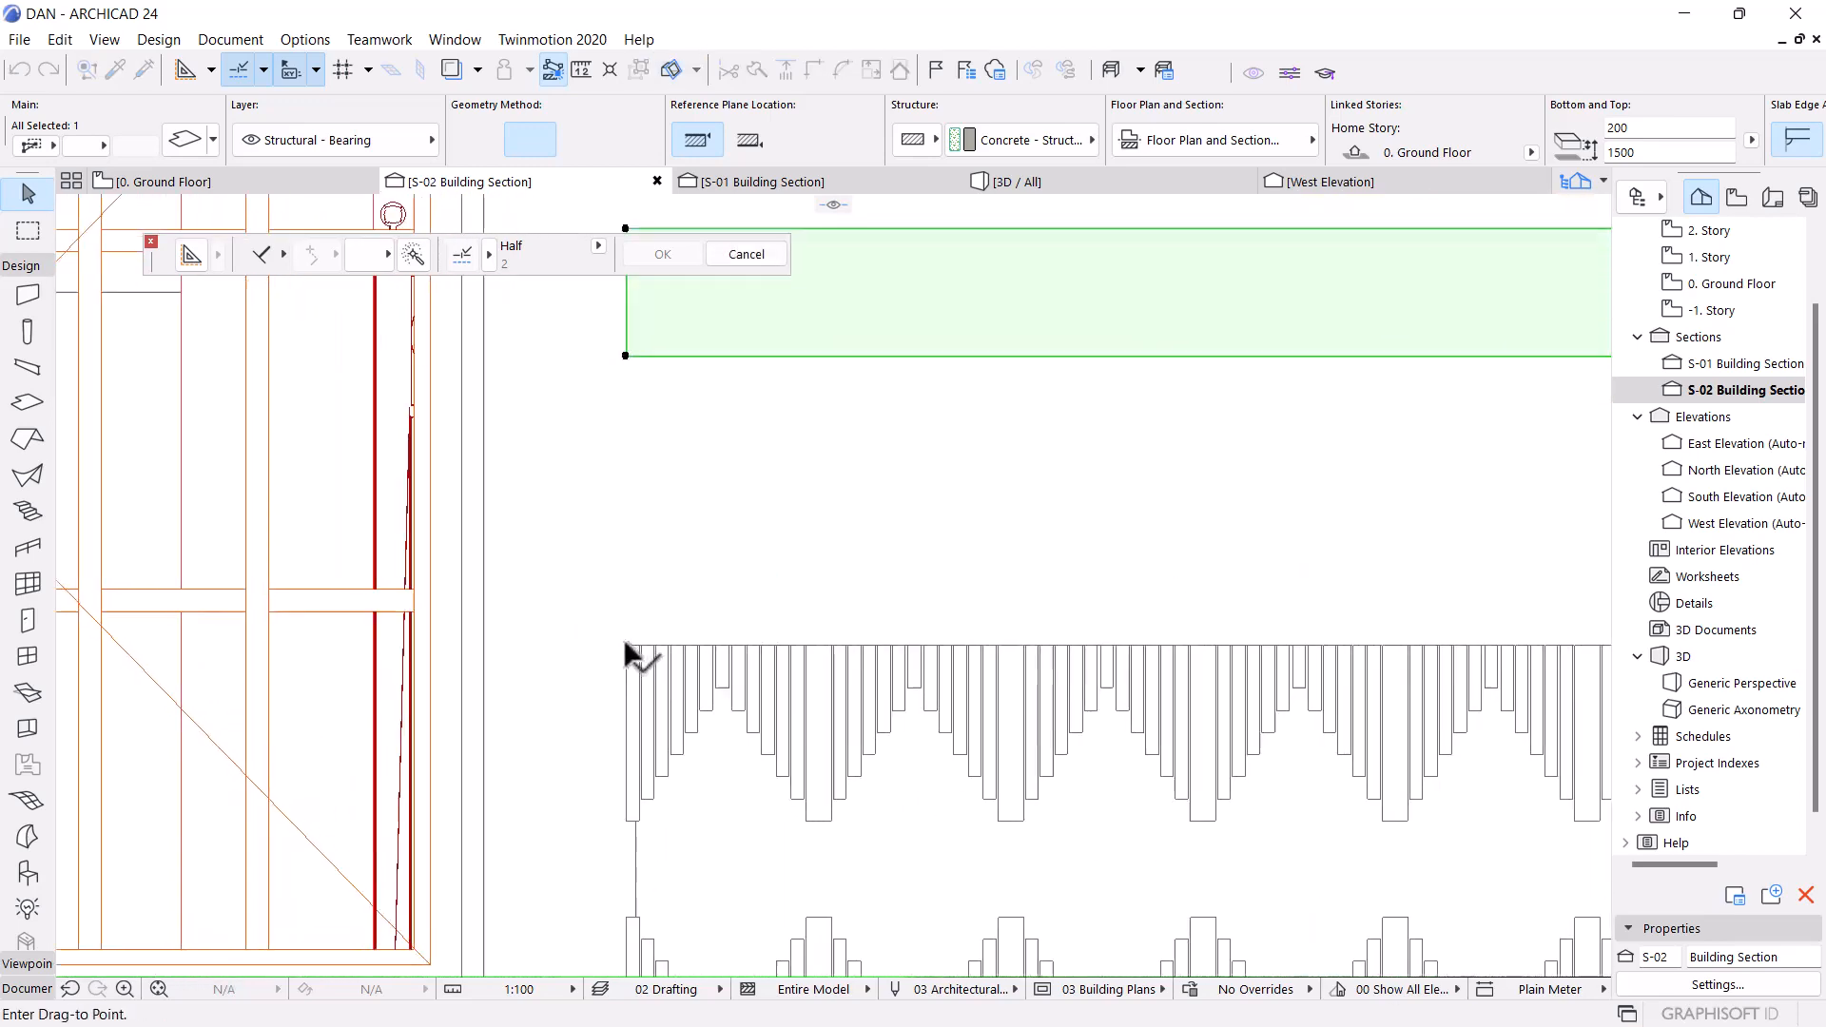
click(626, 645)
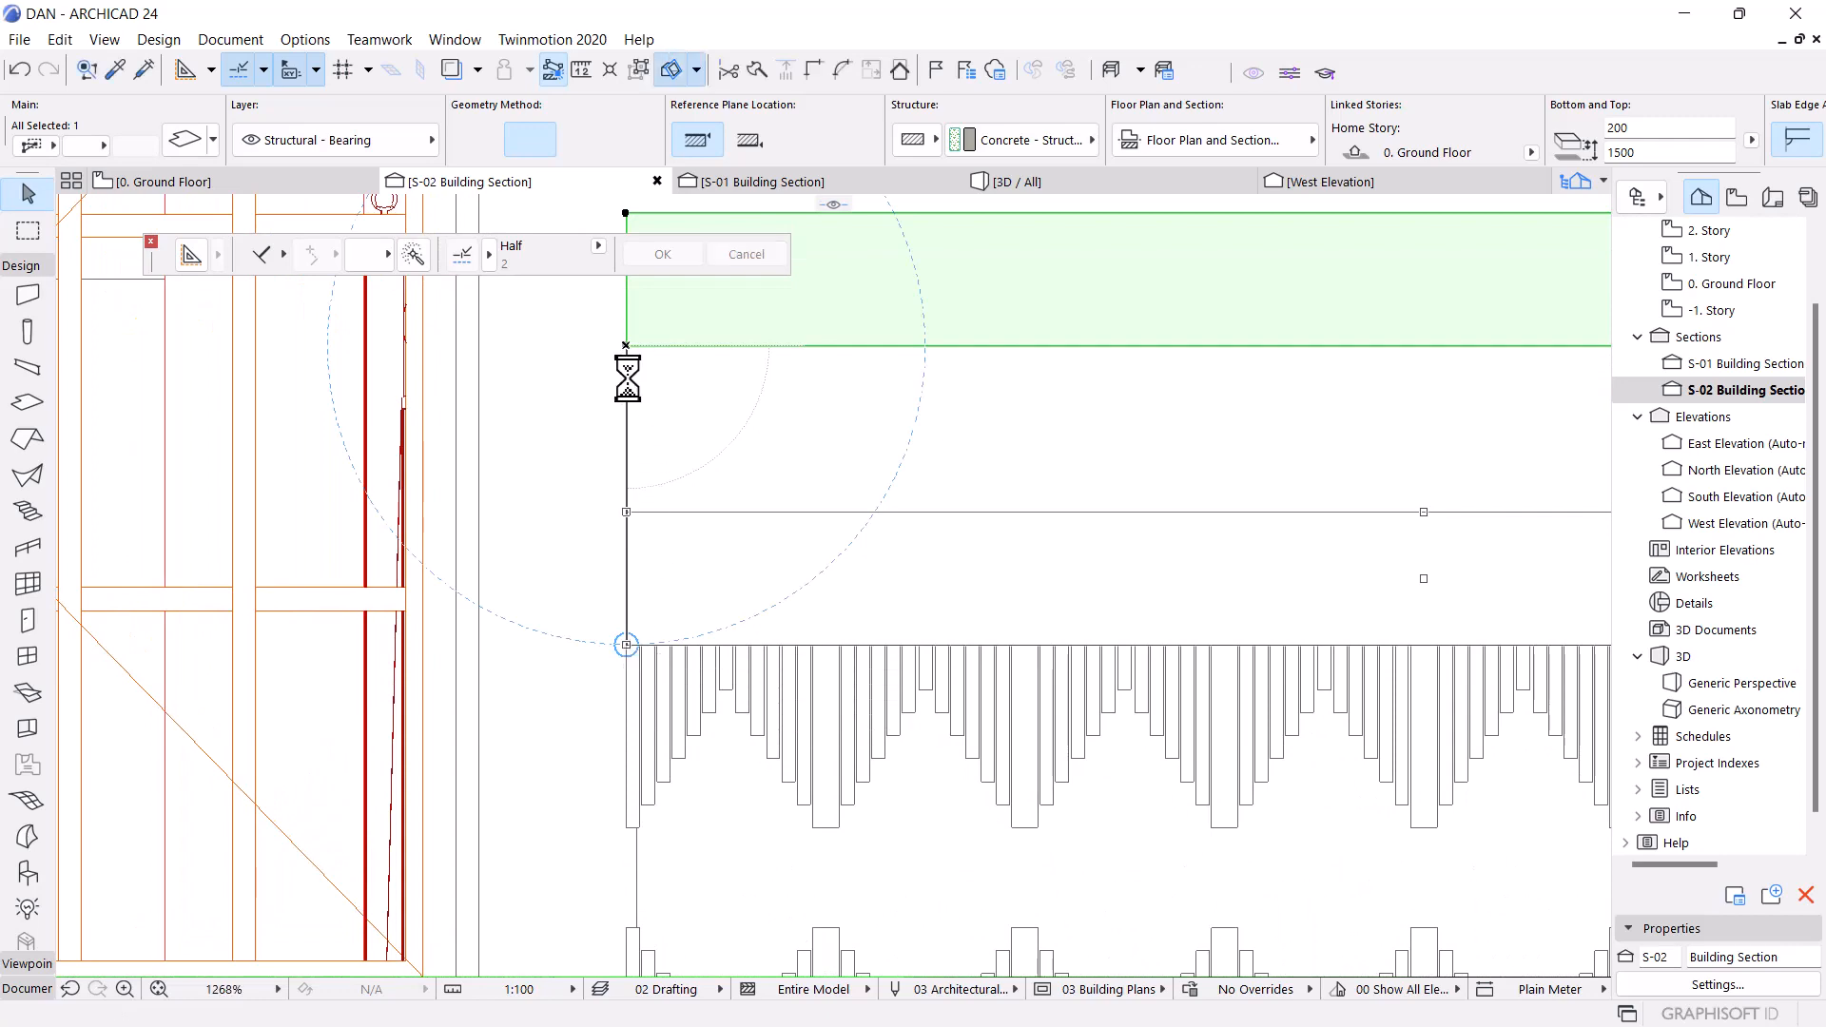
Set the slab's thickness to 25 by lowering its upper face while its underside stays on the slats
double_click(624, 513)
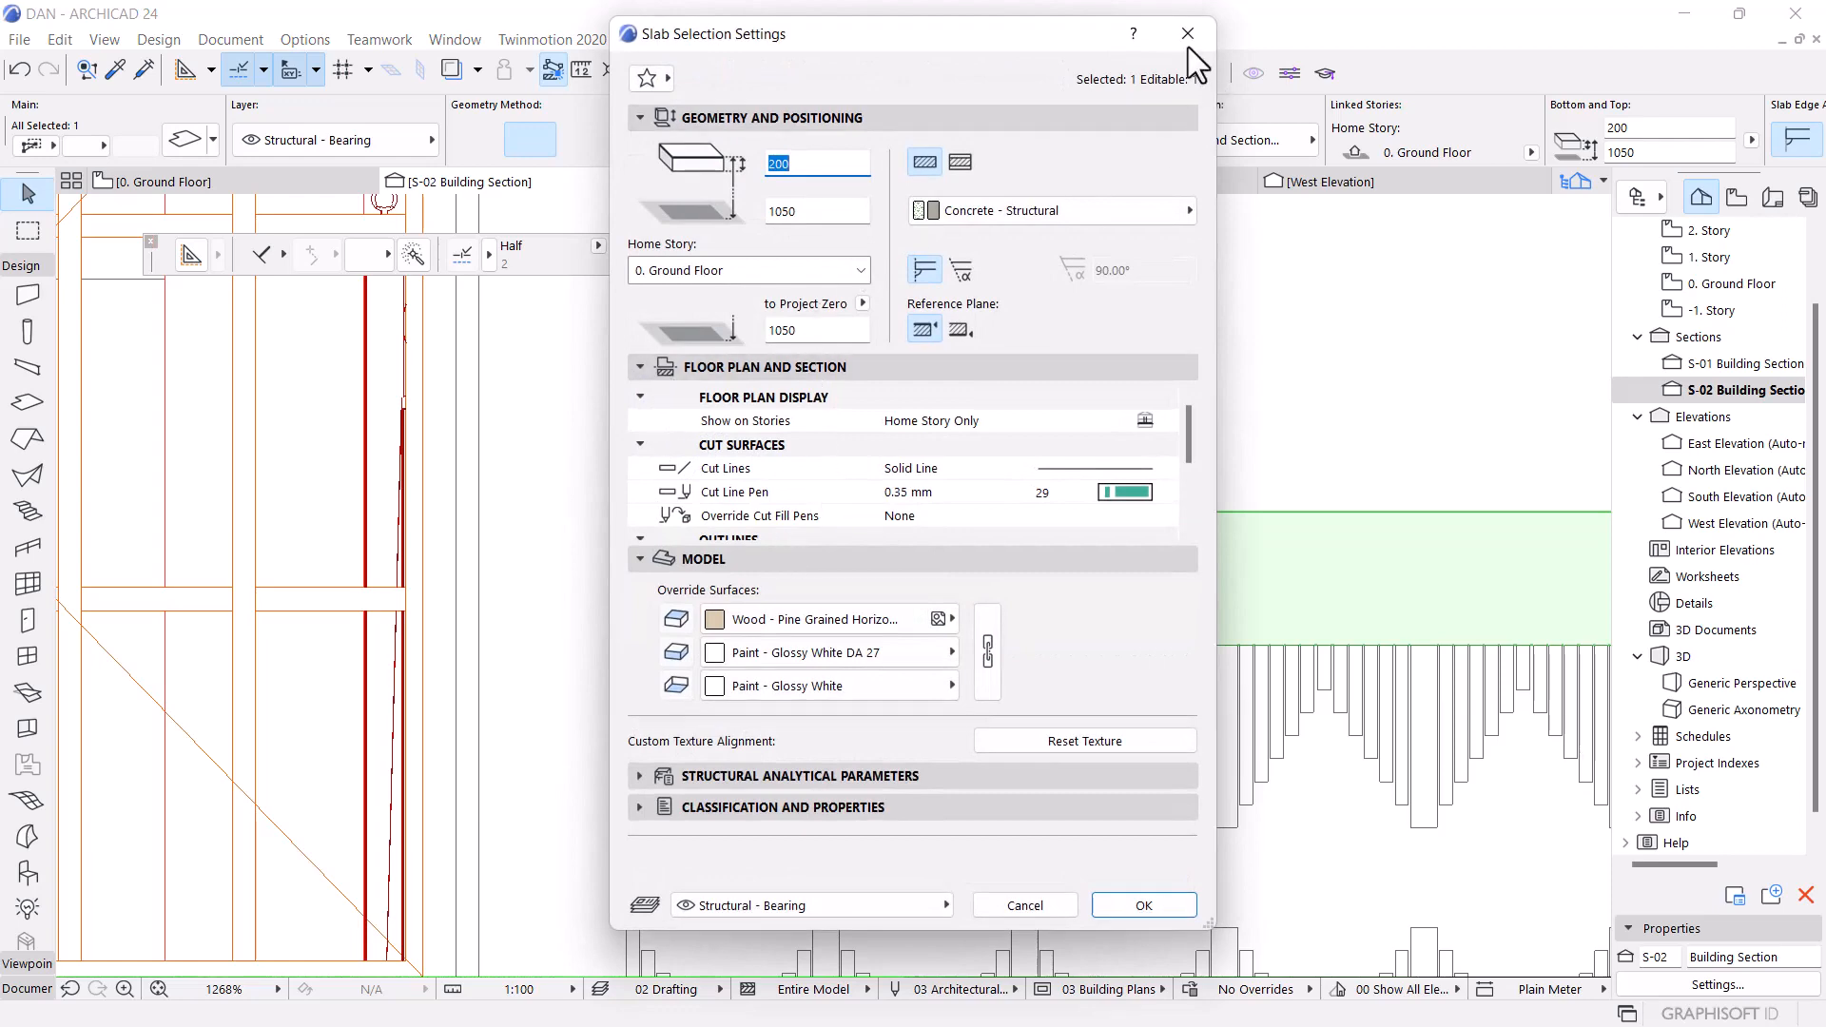
click(1187, 33)
click(625, 514)
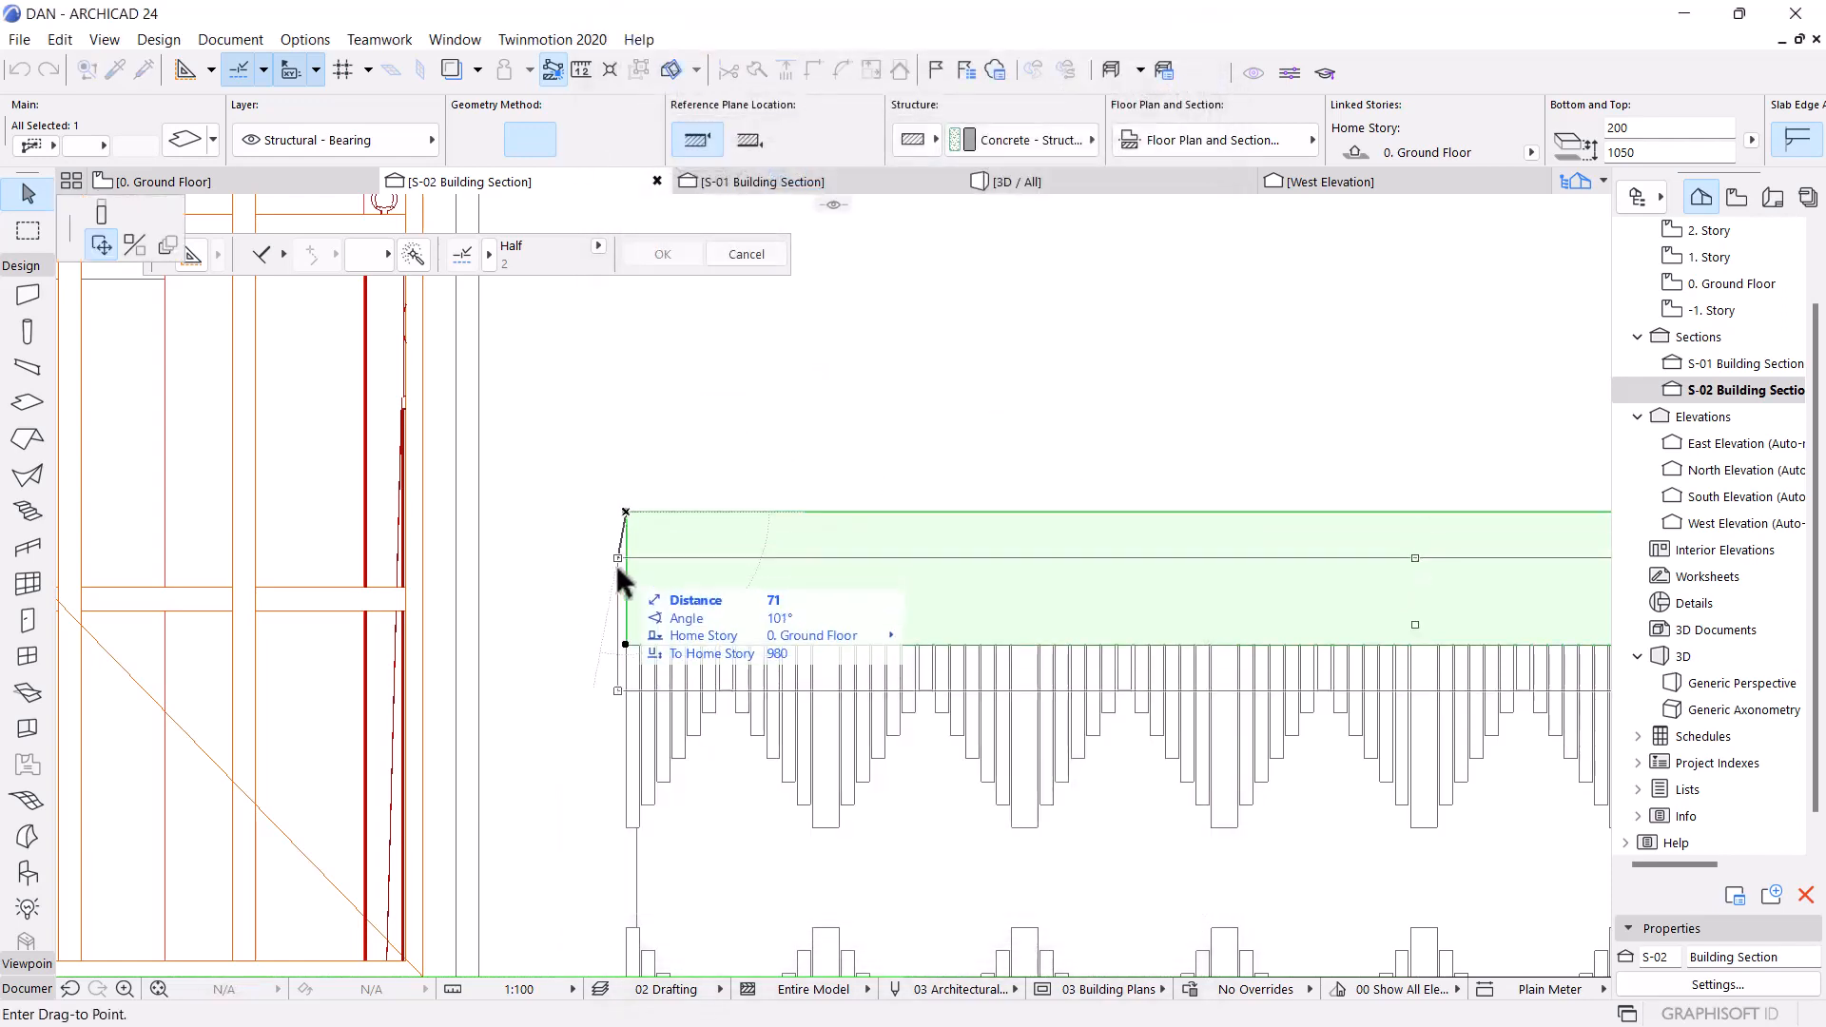
click(102, 211)
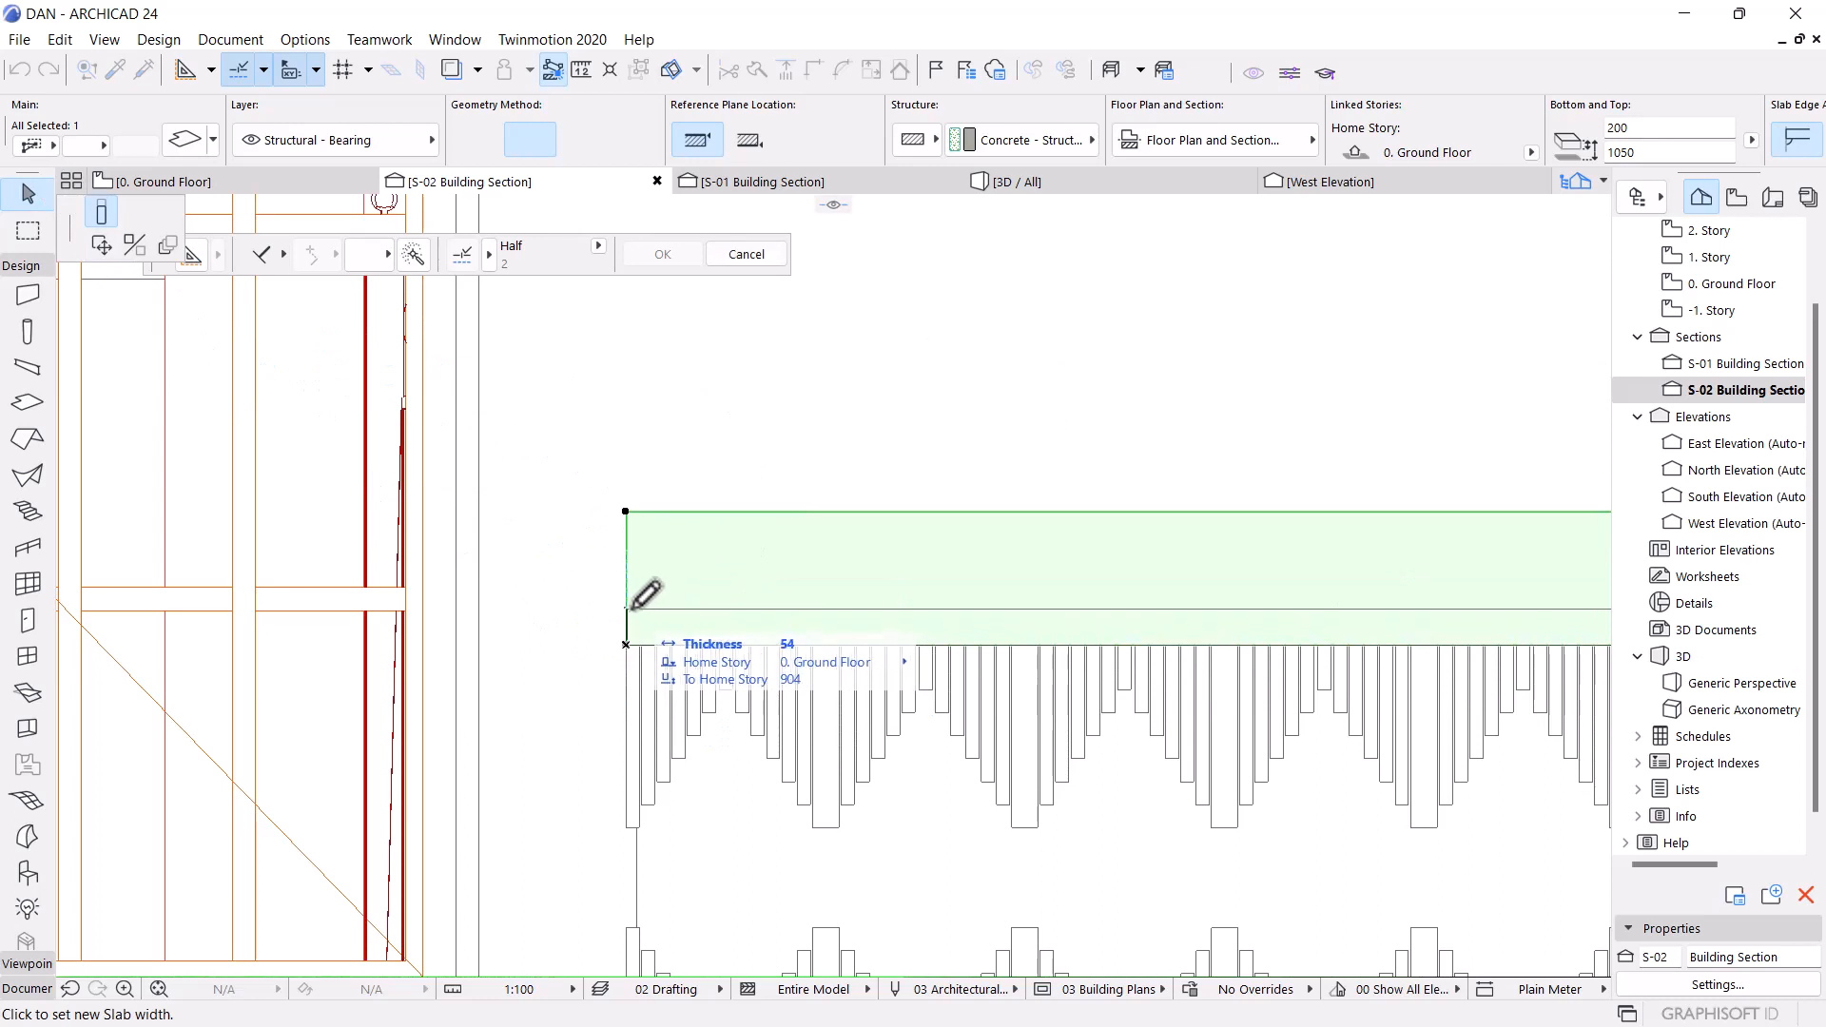
scroll(636, 618, up, 3)
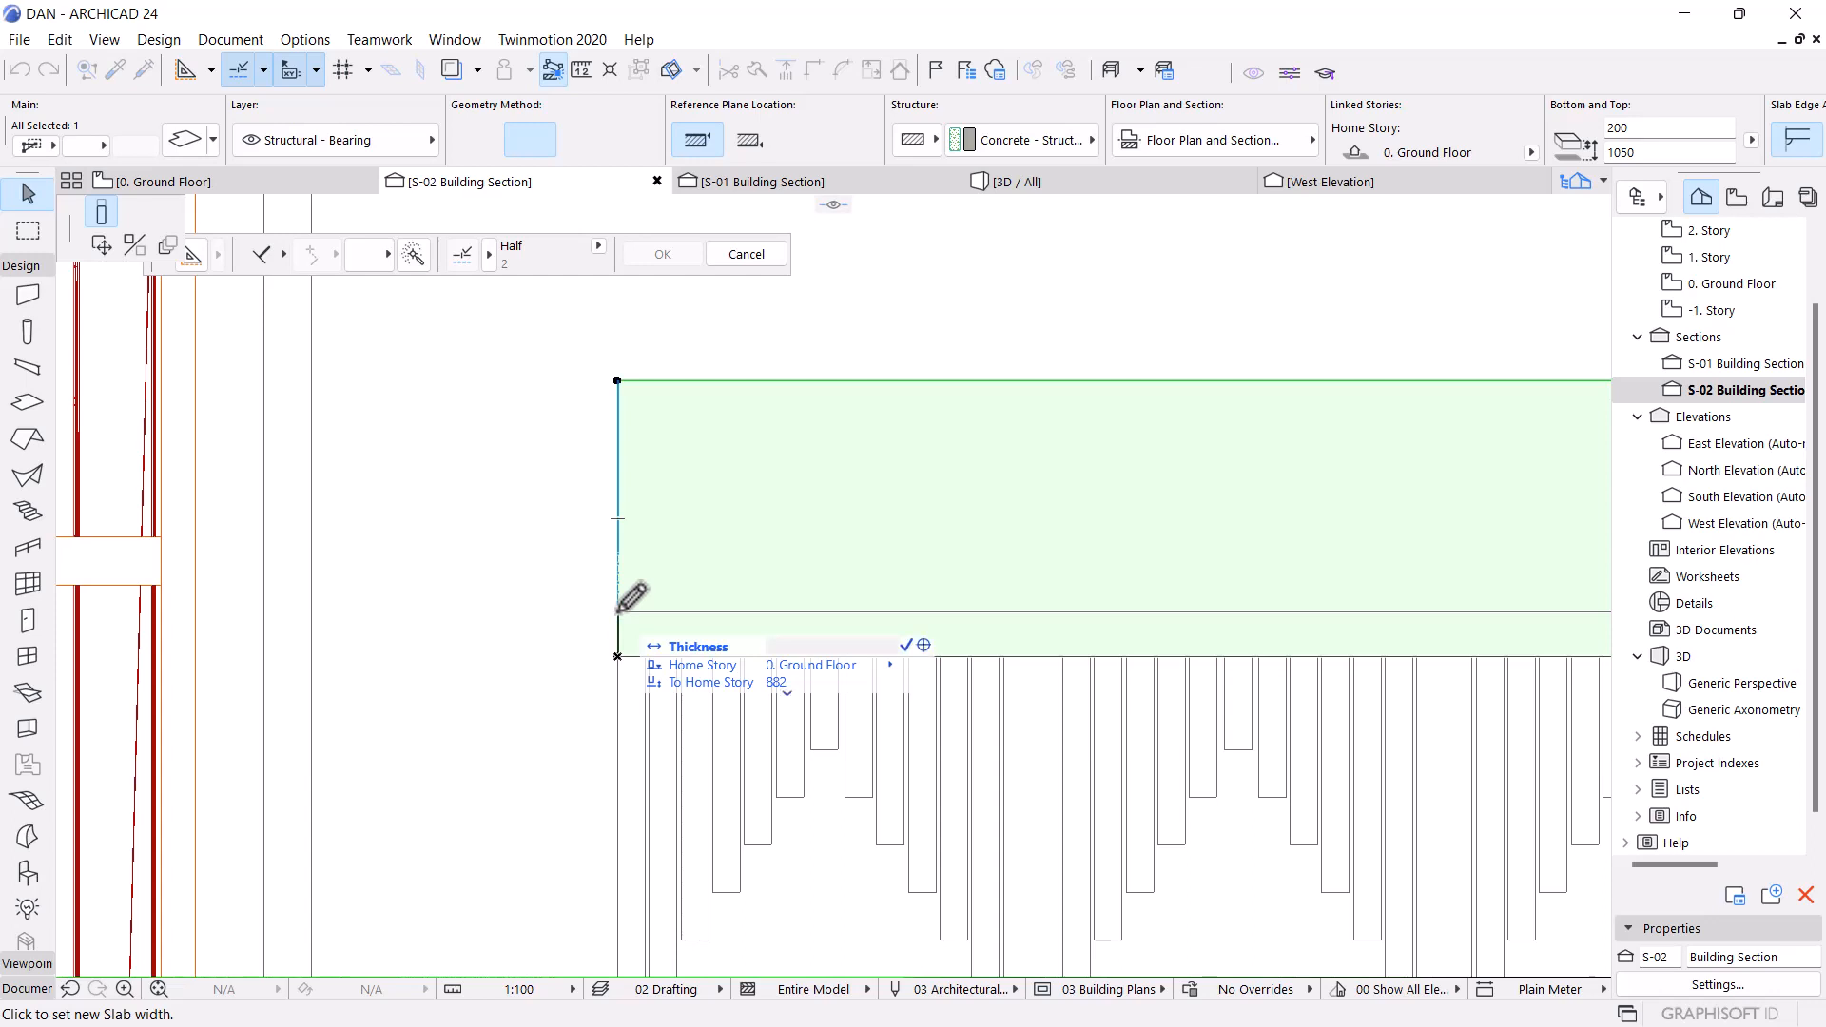
click(619, 610)
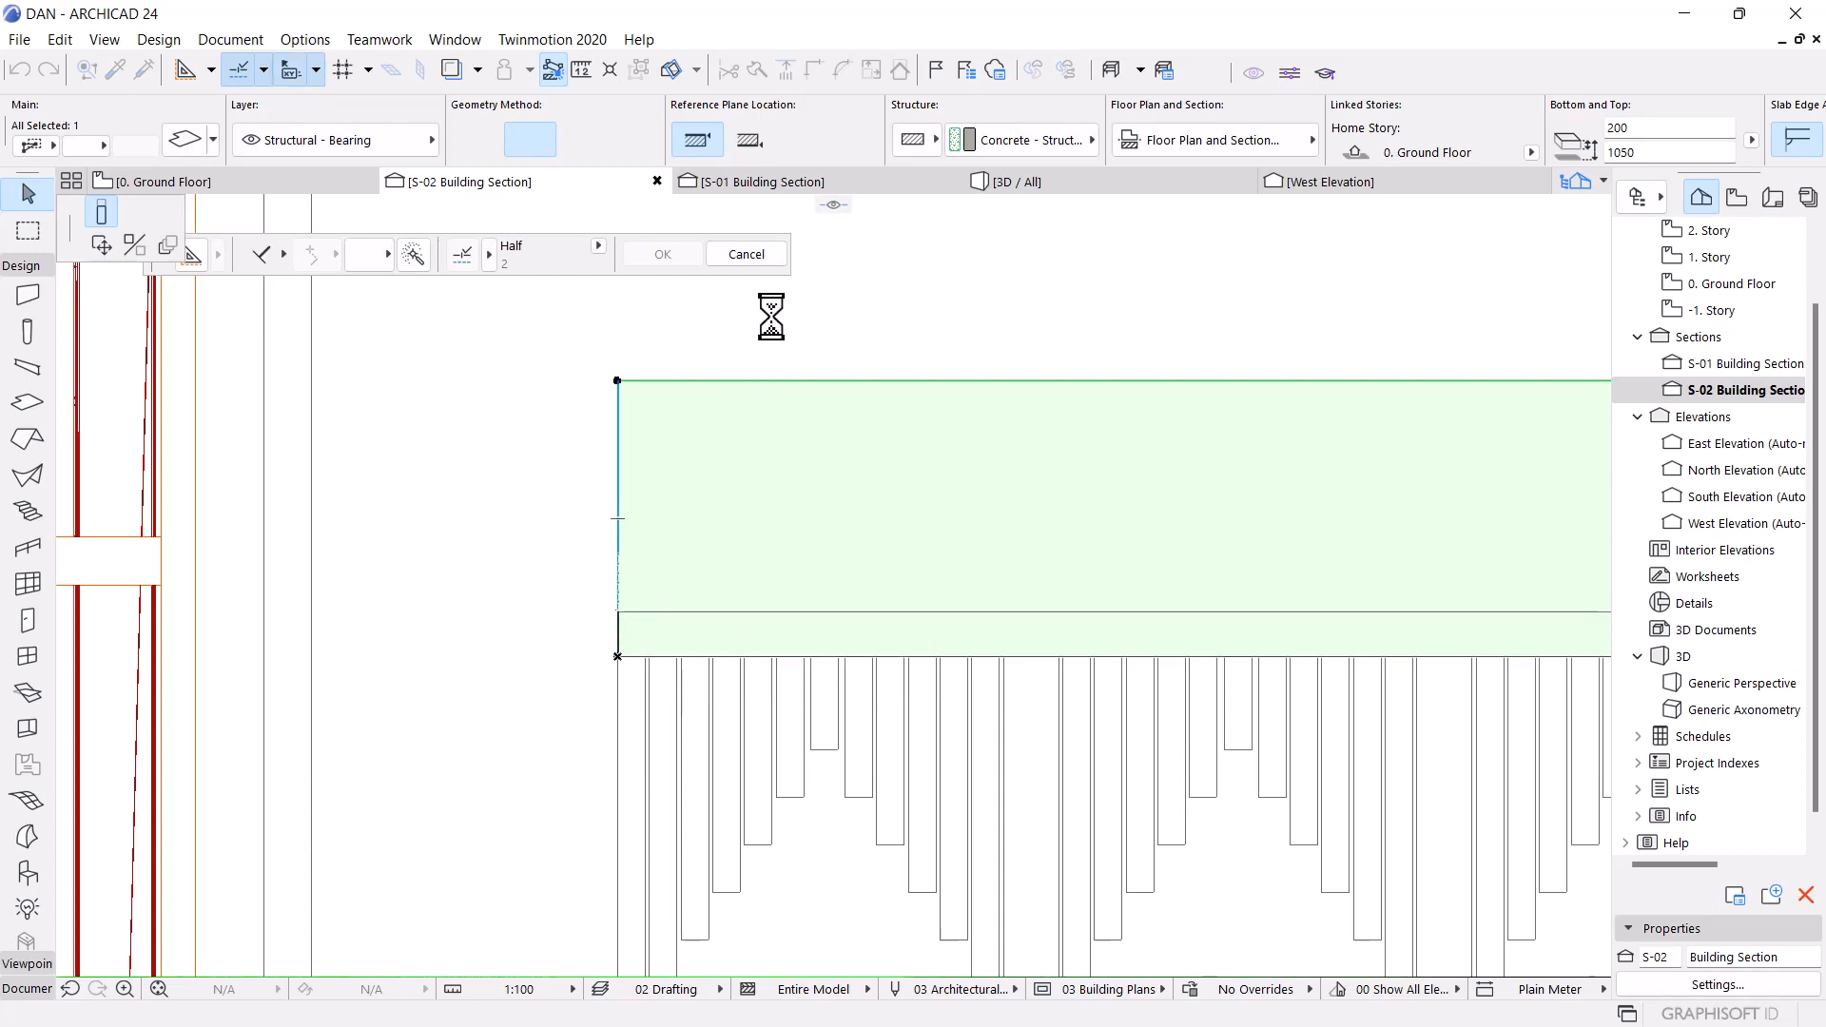
In the 3D view, override the countertop slab's edge surface with Wood - Mahogany Vertical D 05
click(1028, 184)
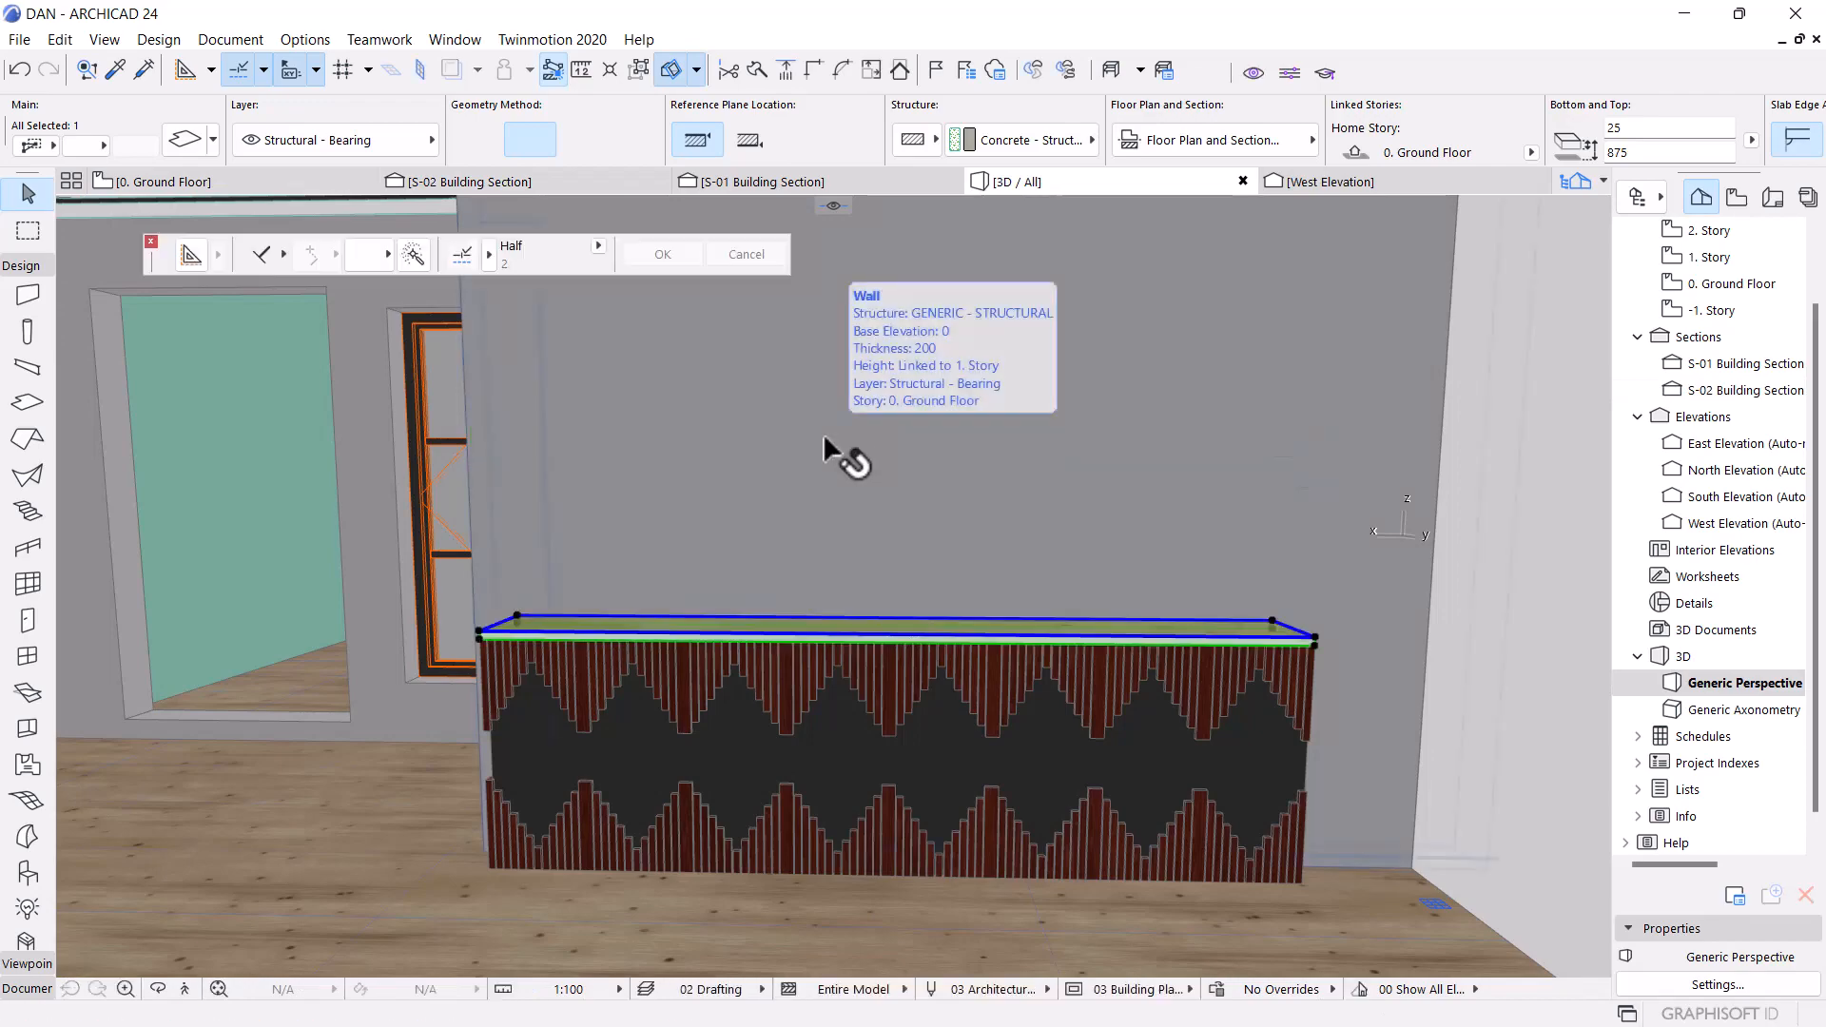
shift+middle_drag(725, 568, 846, 623)
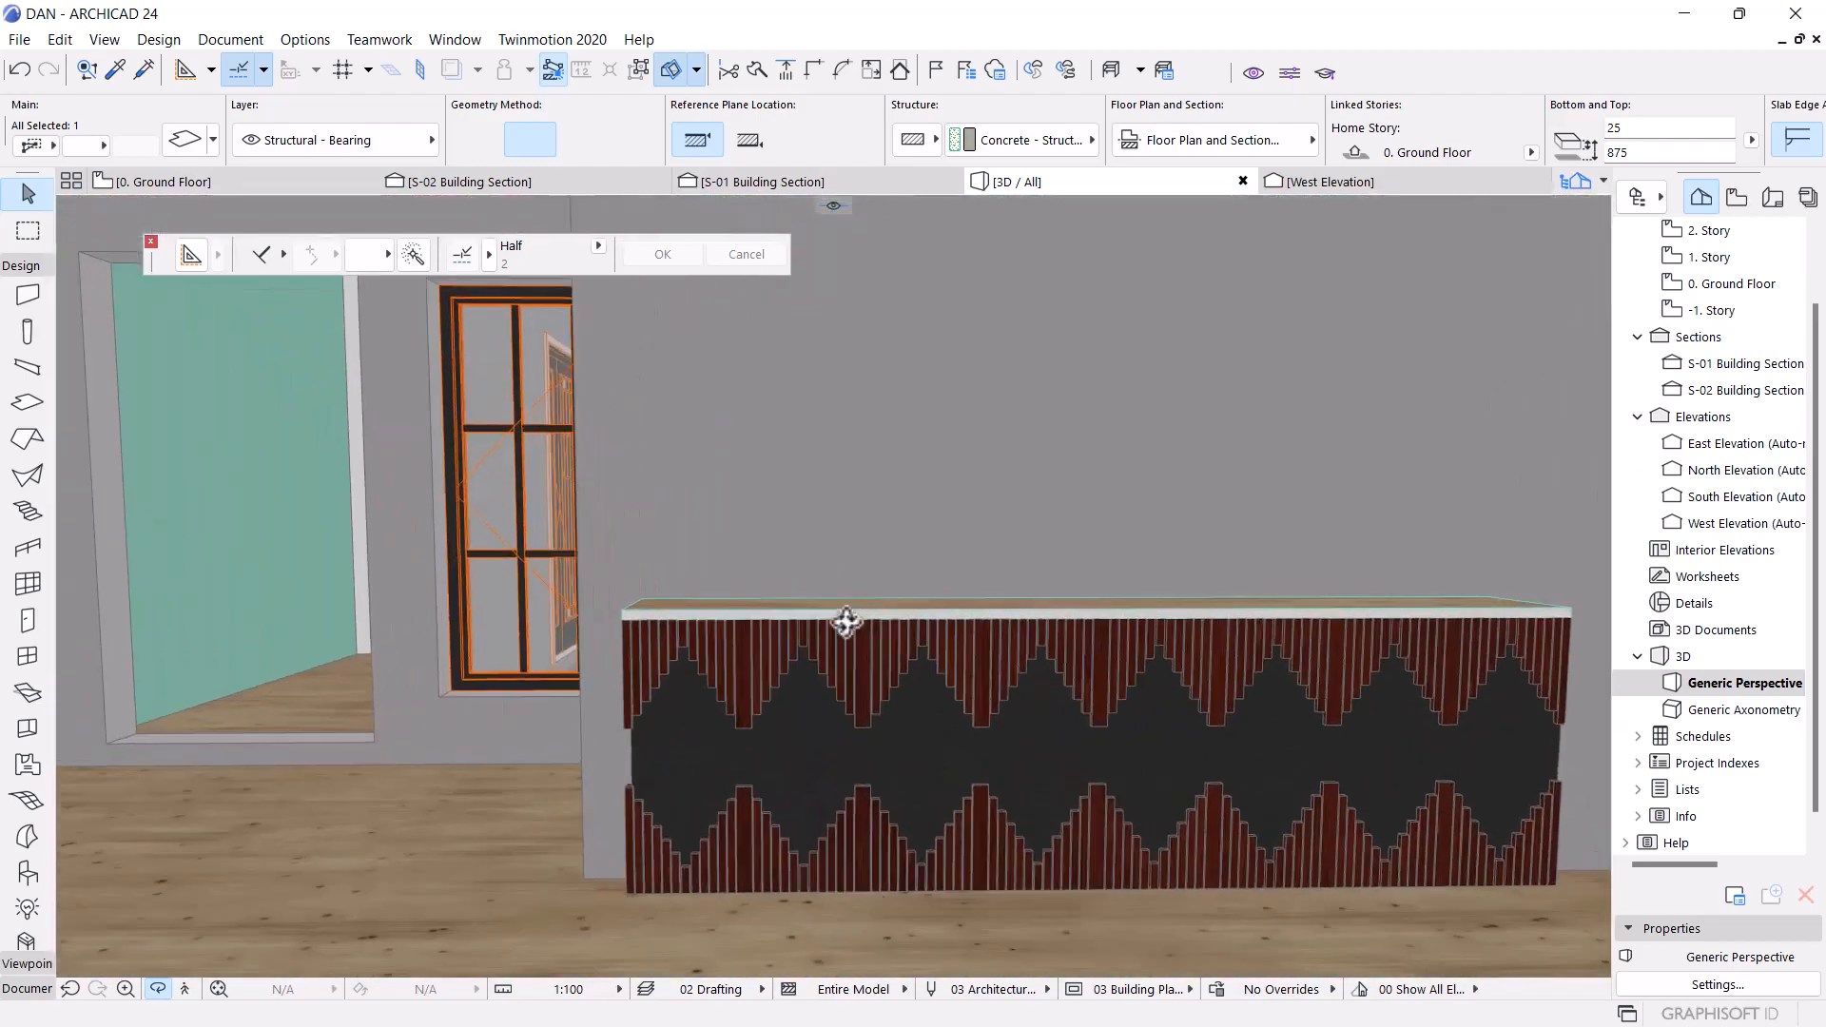
click(845, 617)
double_click(971, 611)
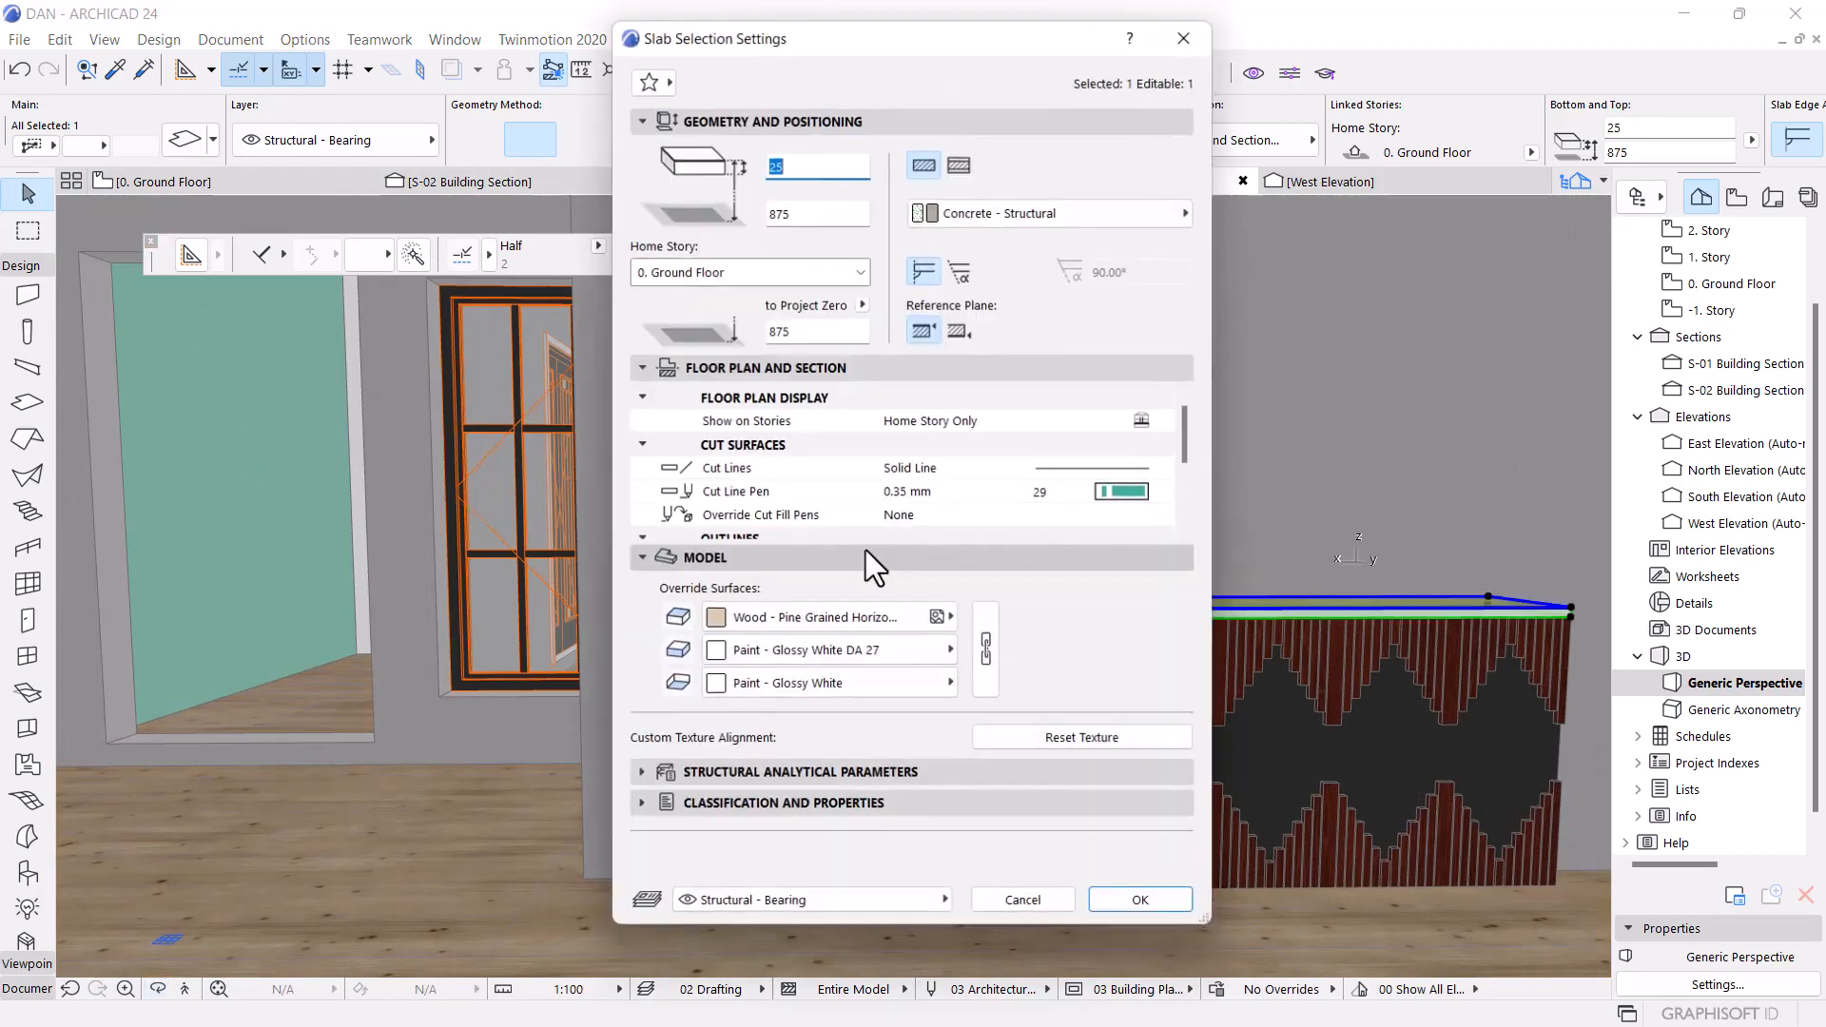
click(828, 653)
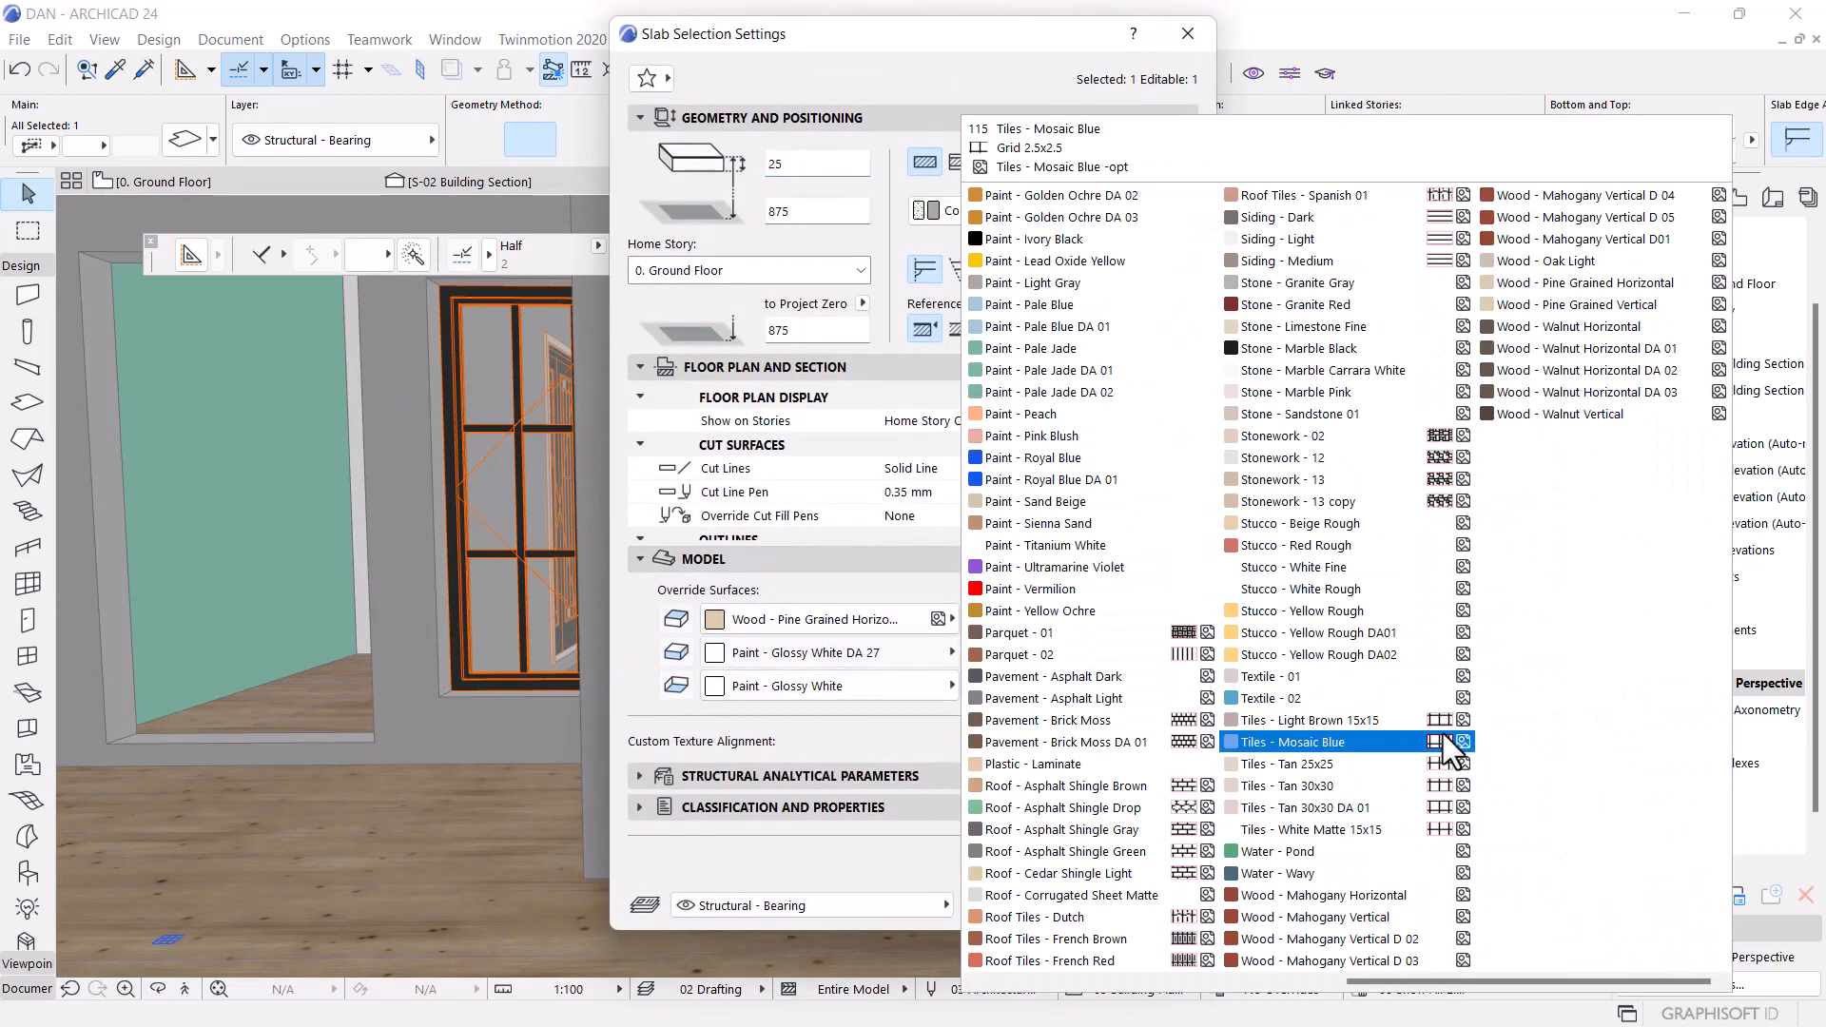
click(1612, 218)
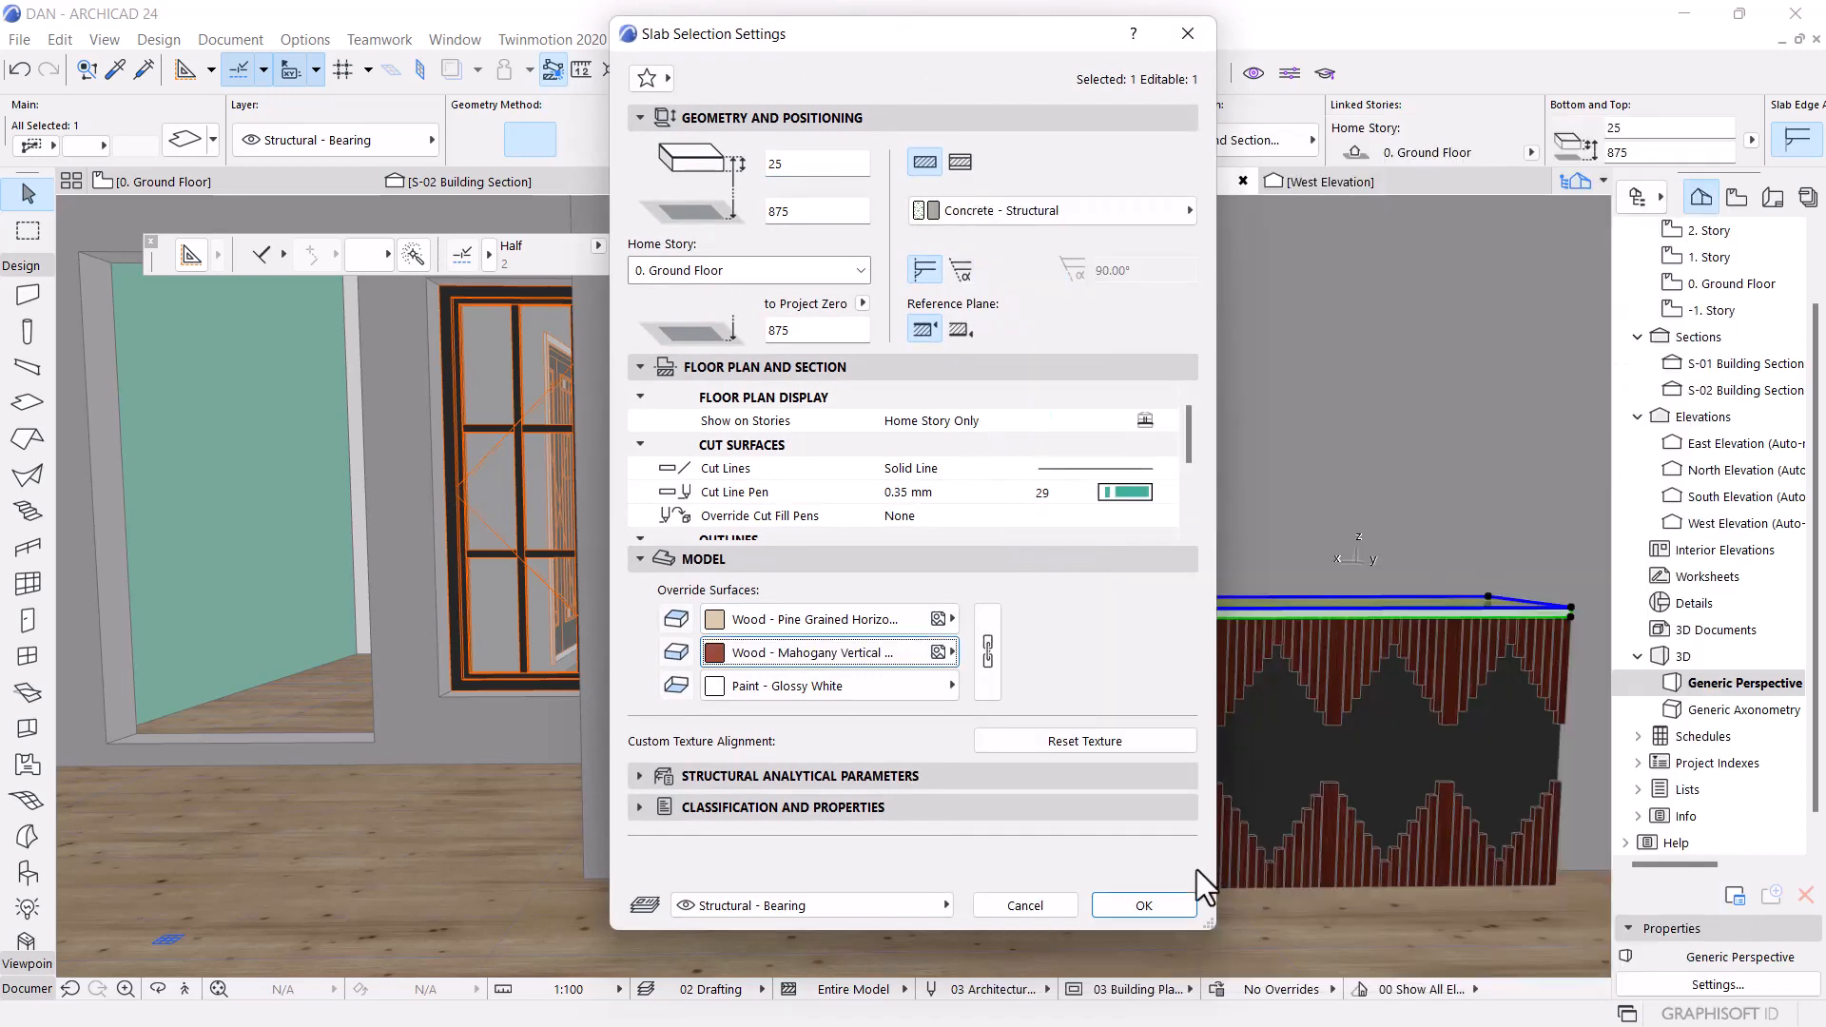
click(1144, 906)
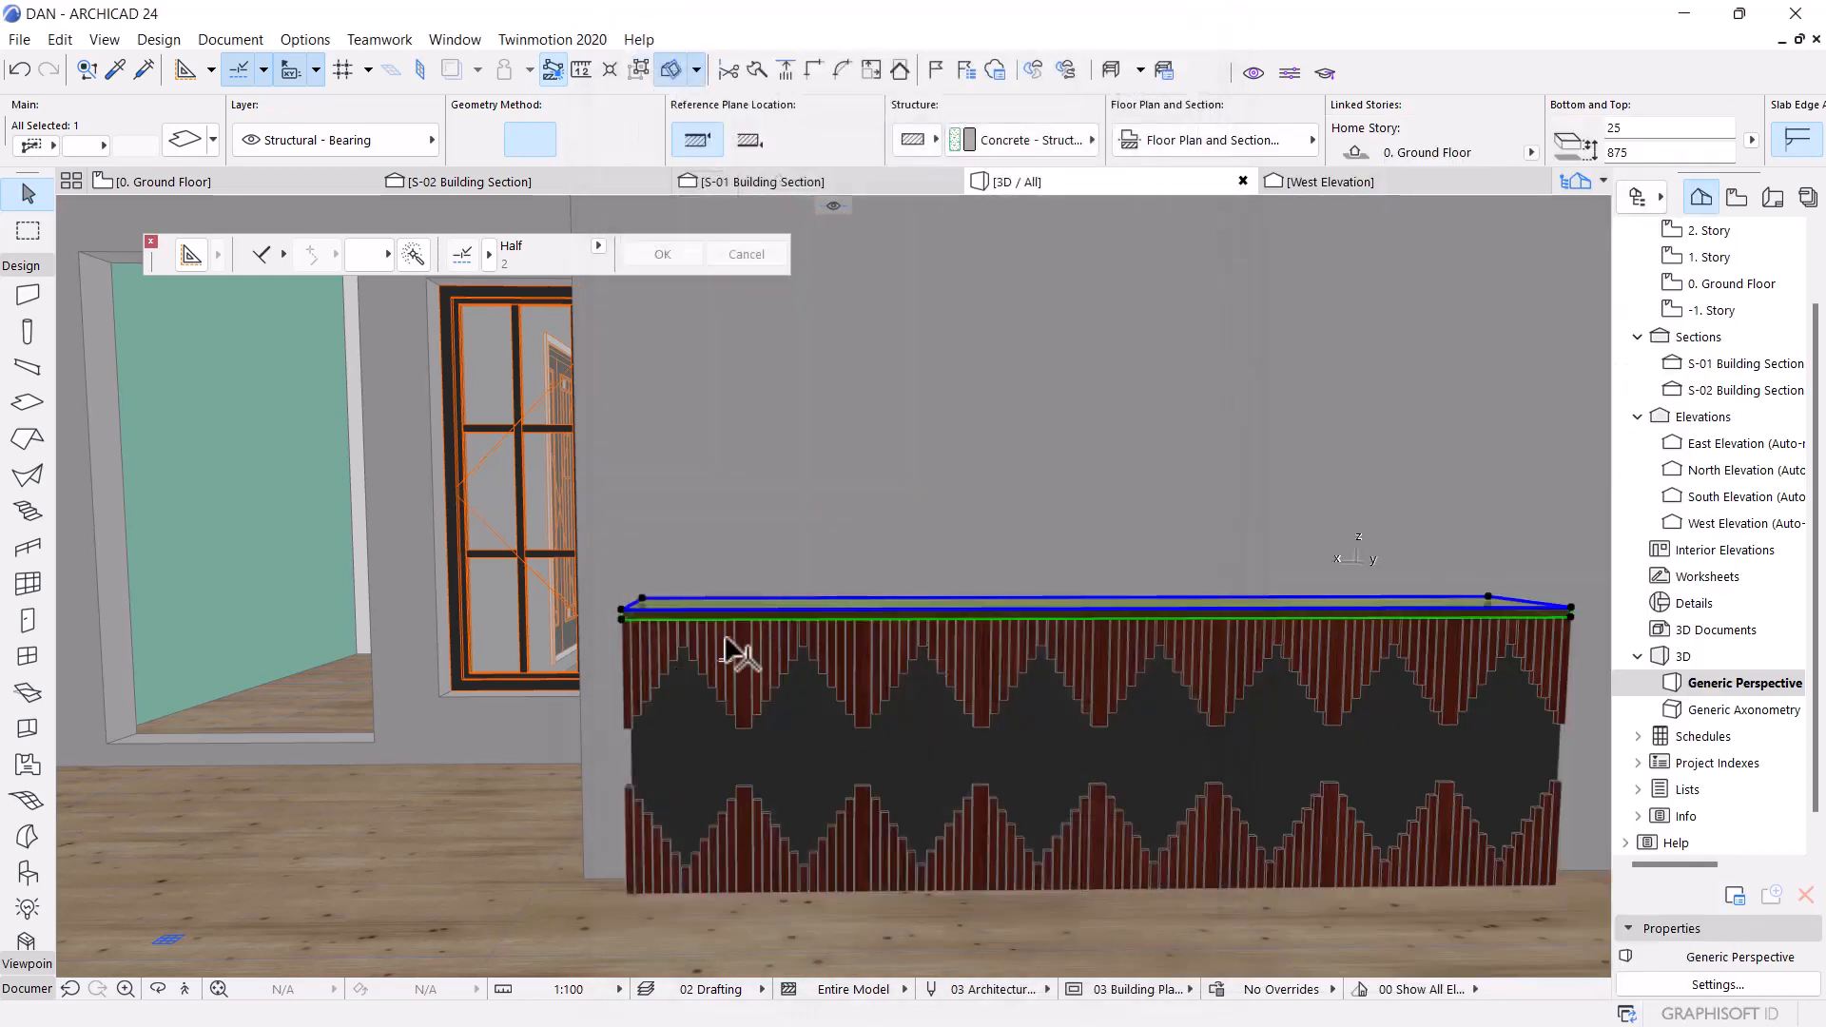
Override the countertop slab's top surface with Paint - Glossy White DA 27
shift+middle_drag(733, 654, 769, 518)
shift+middle_drag(672, 571, 805, 570)
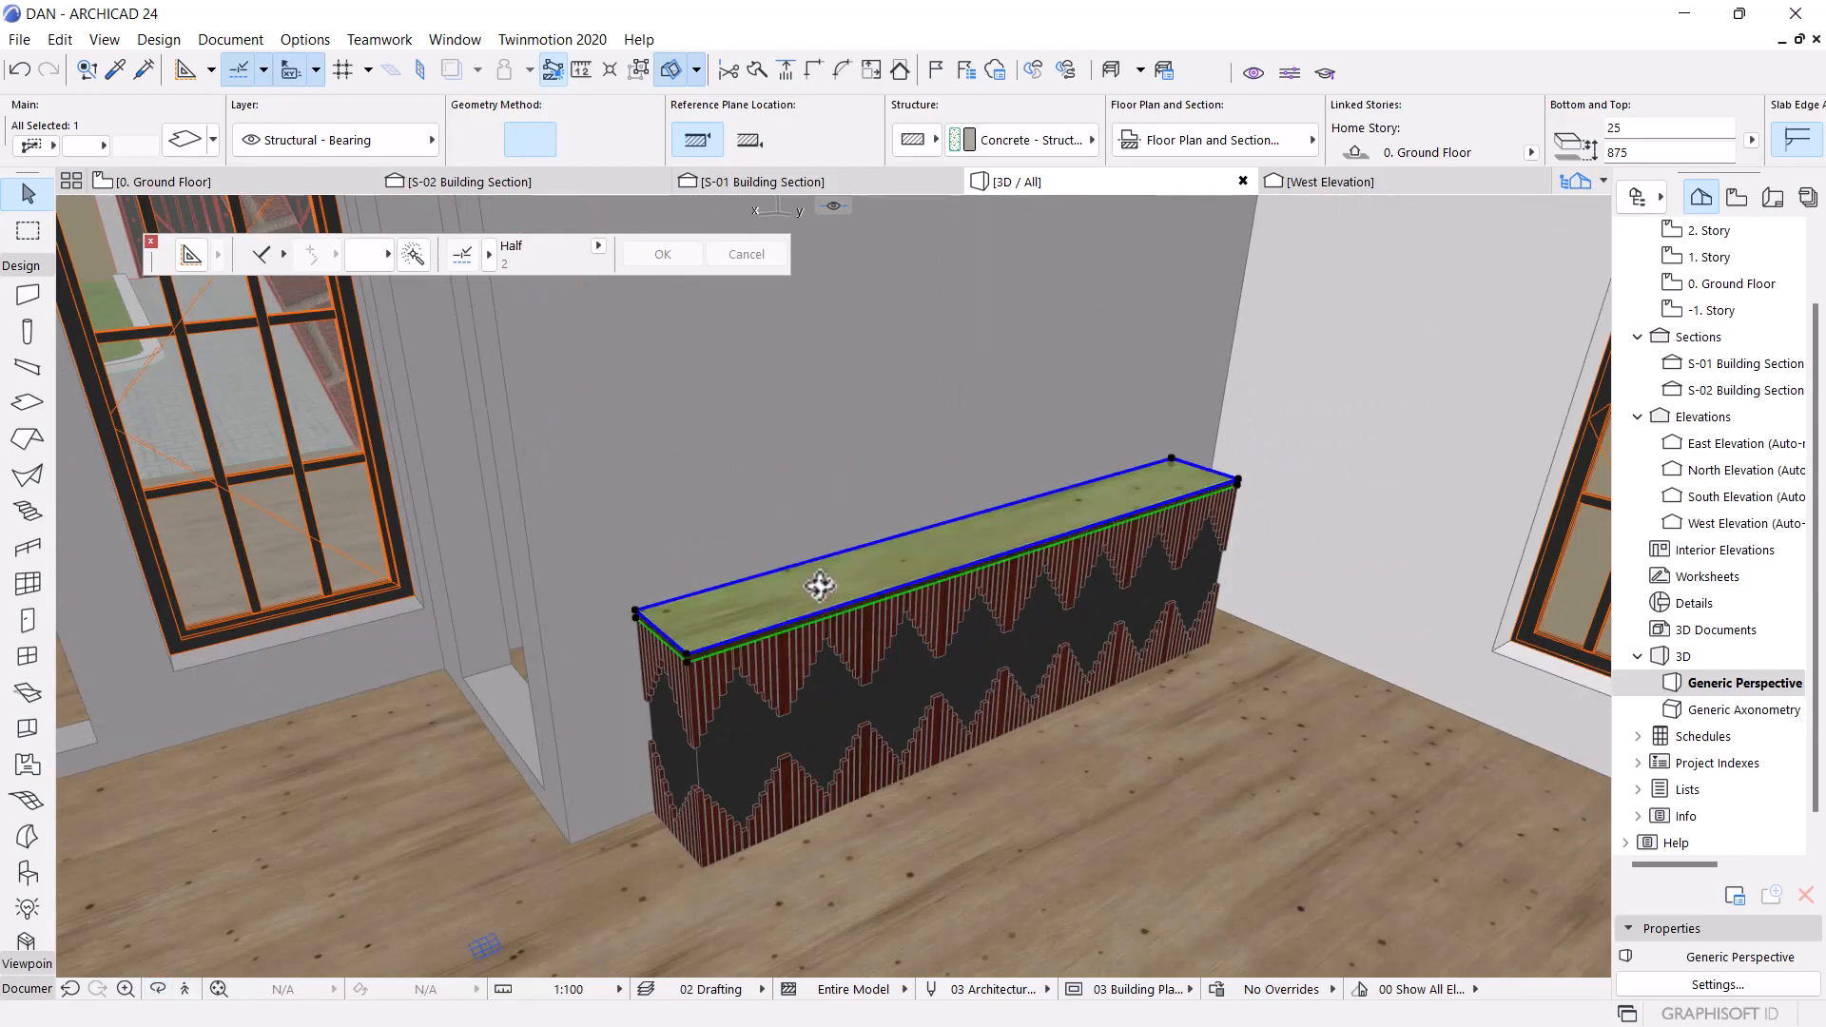
double_click(819, 583)
click(816, 620)
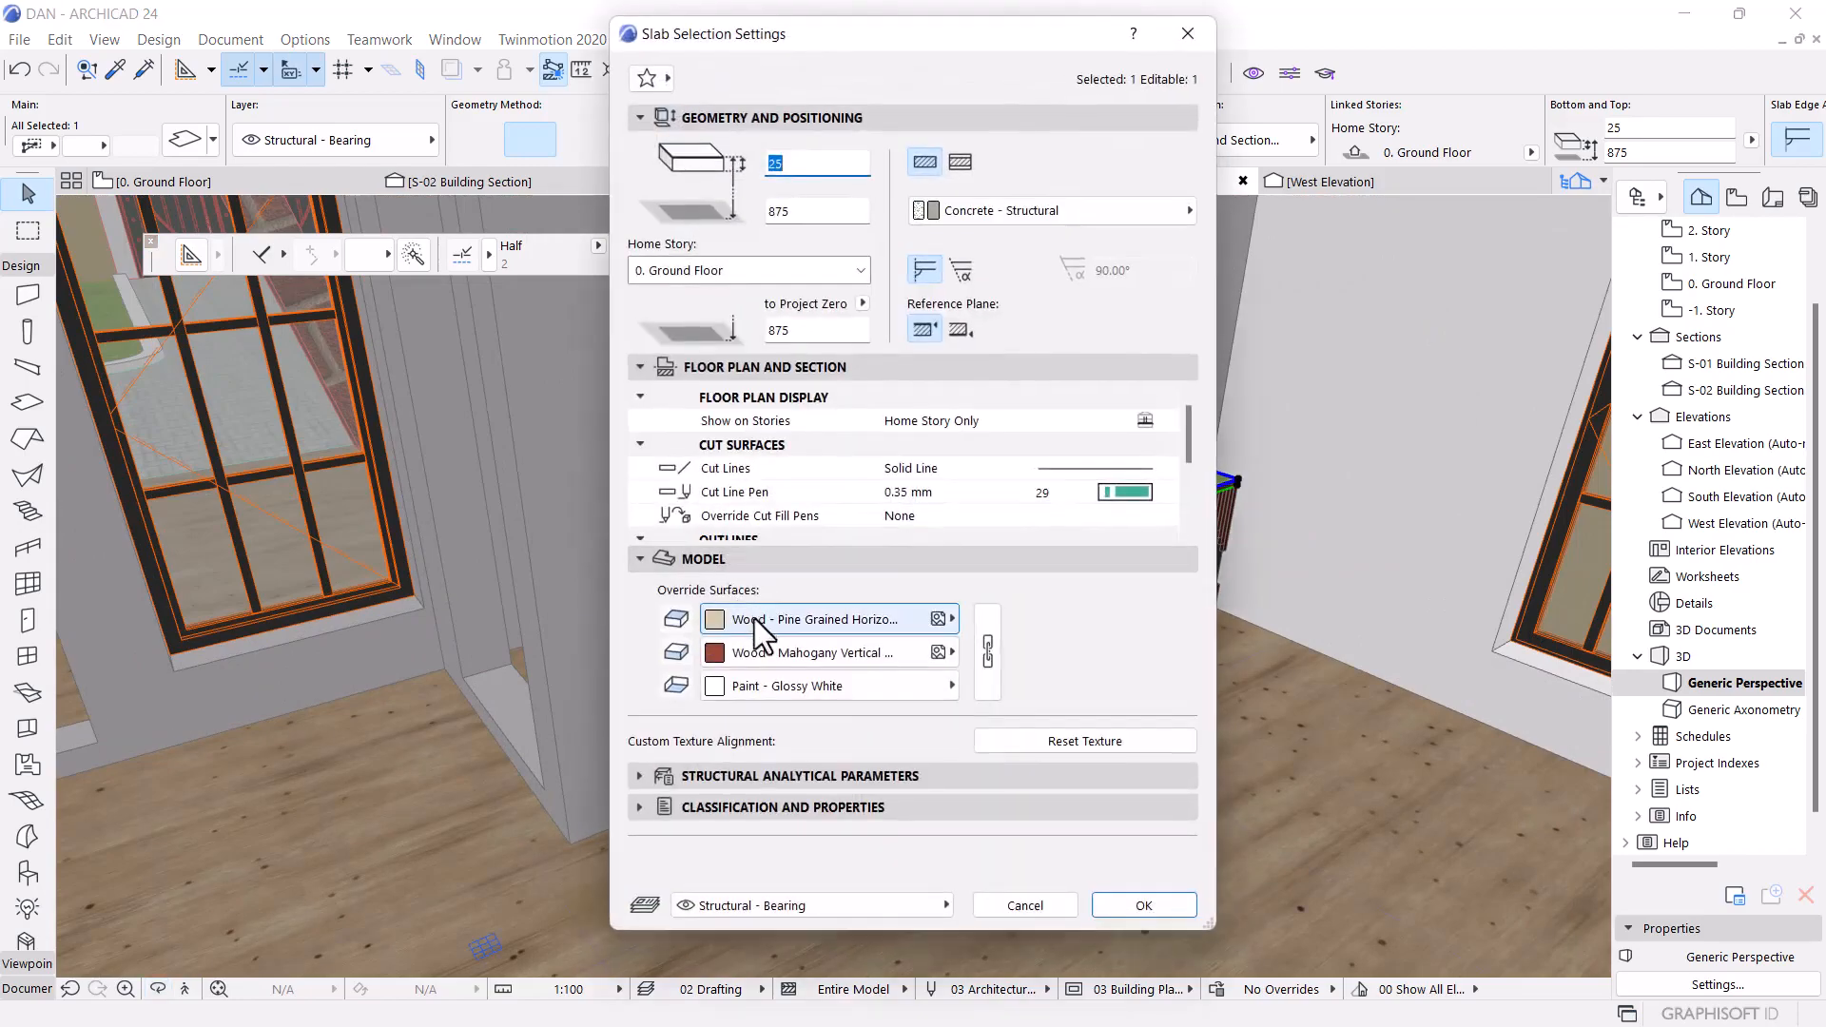
scroll(1374, 587, down, 5)
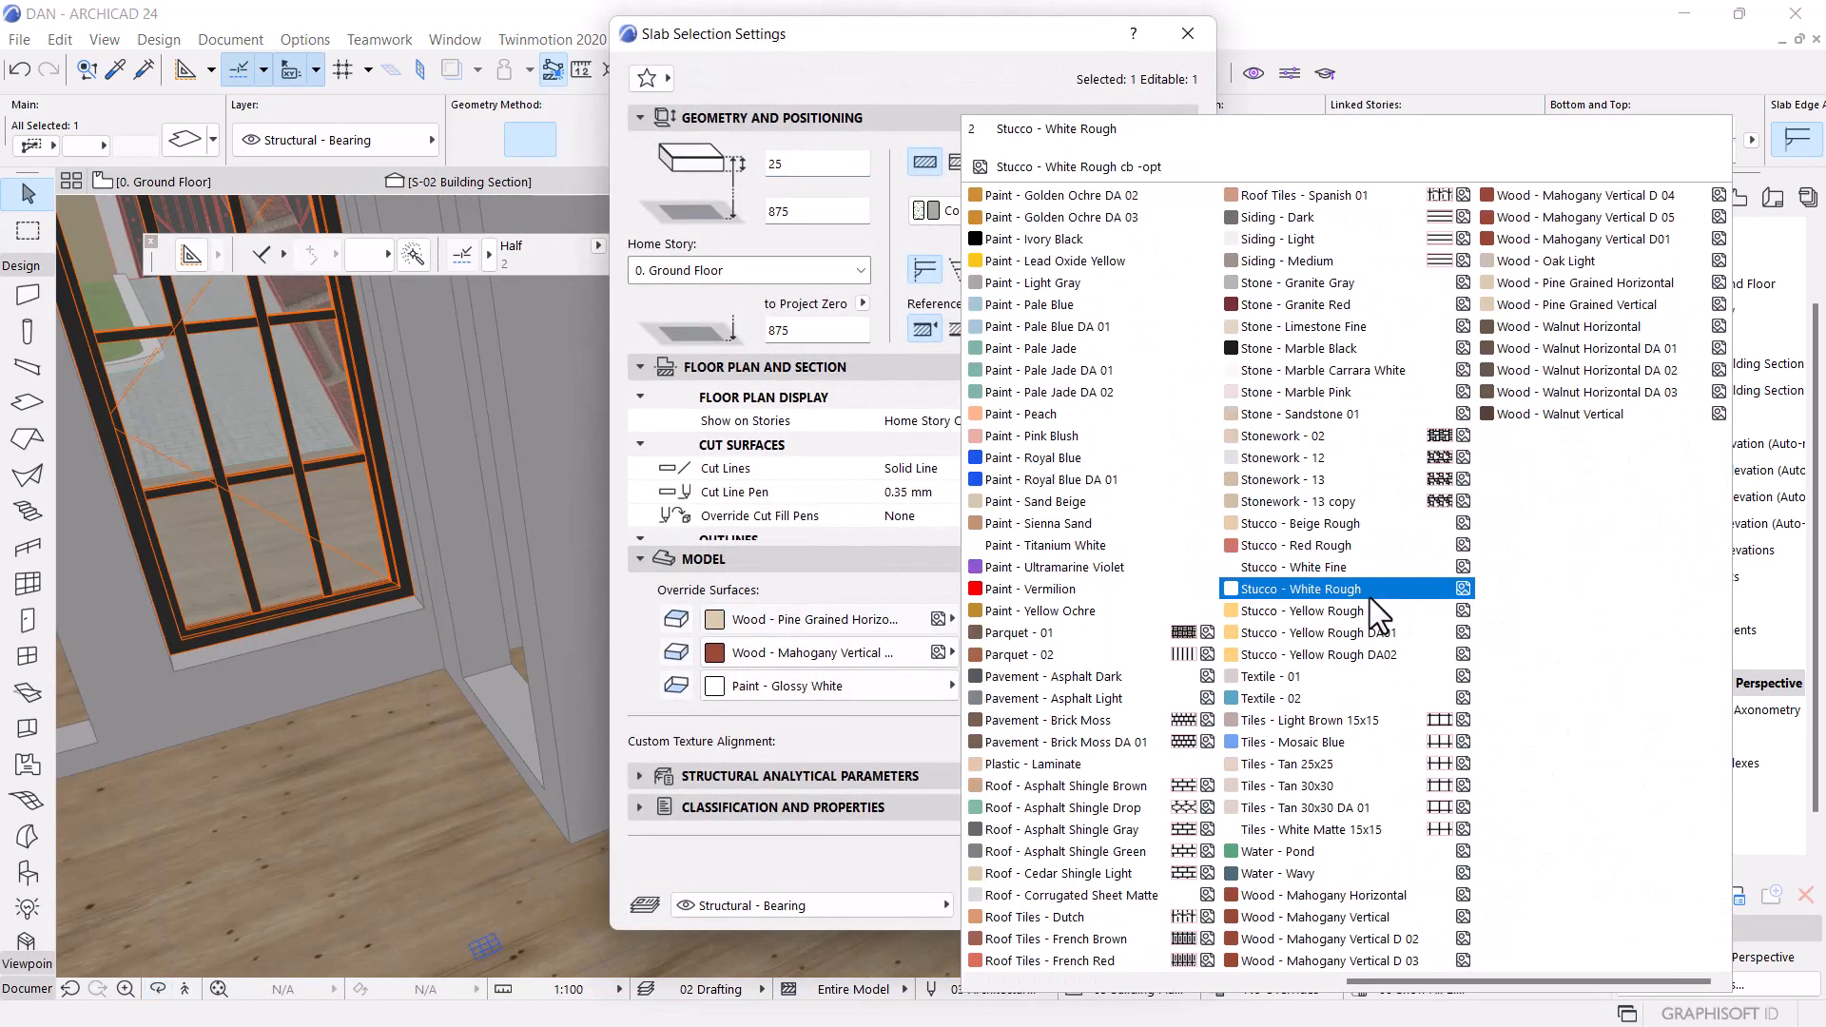
scroll(1370, 597, up, 5)
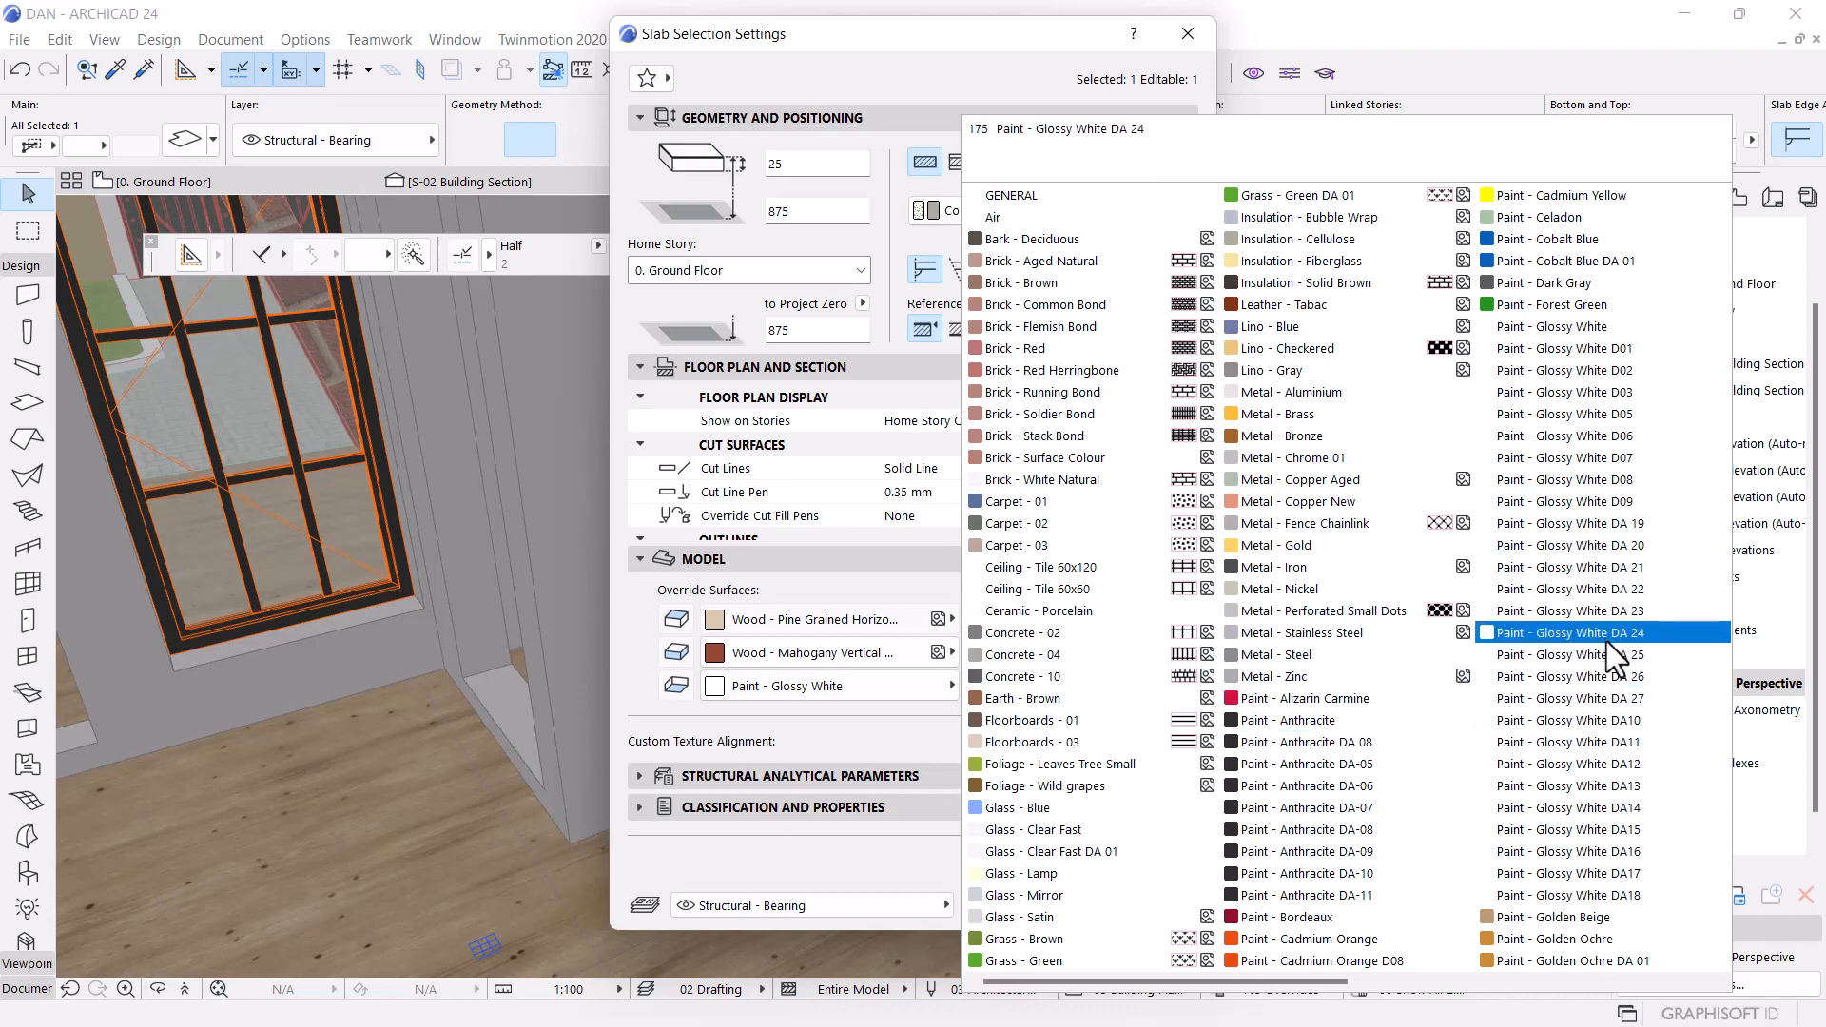
click(1581, 698)
click(1111, 899)
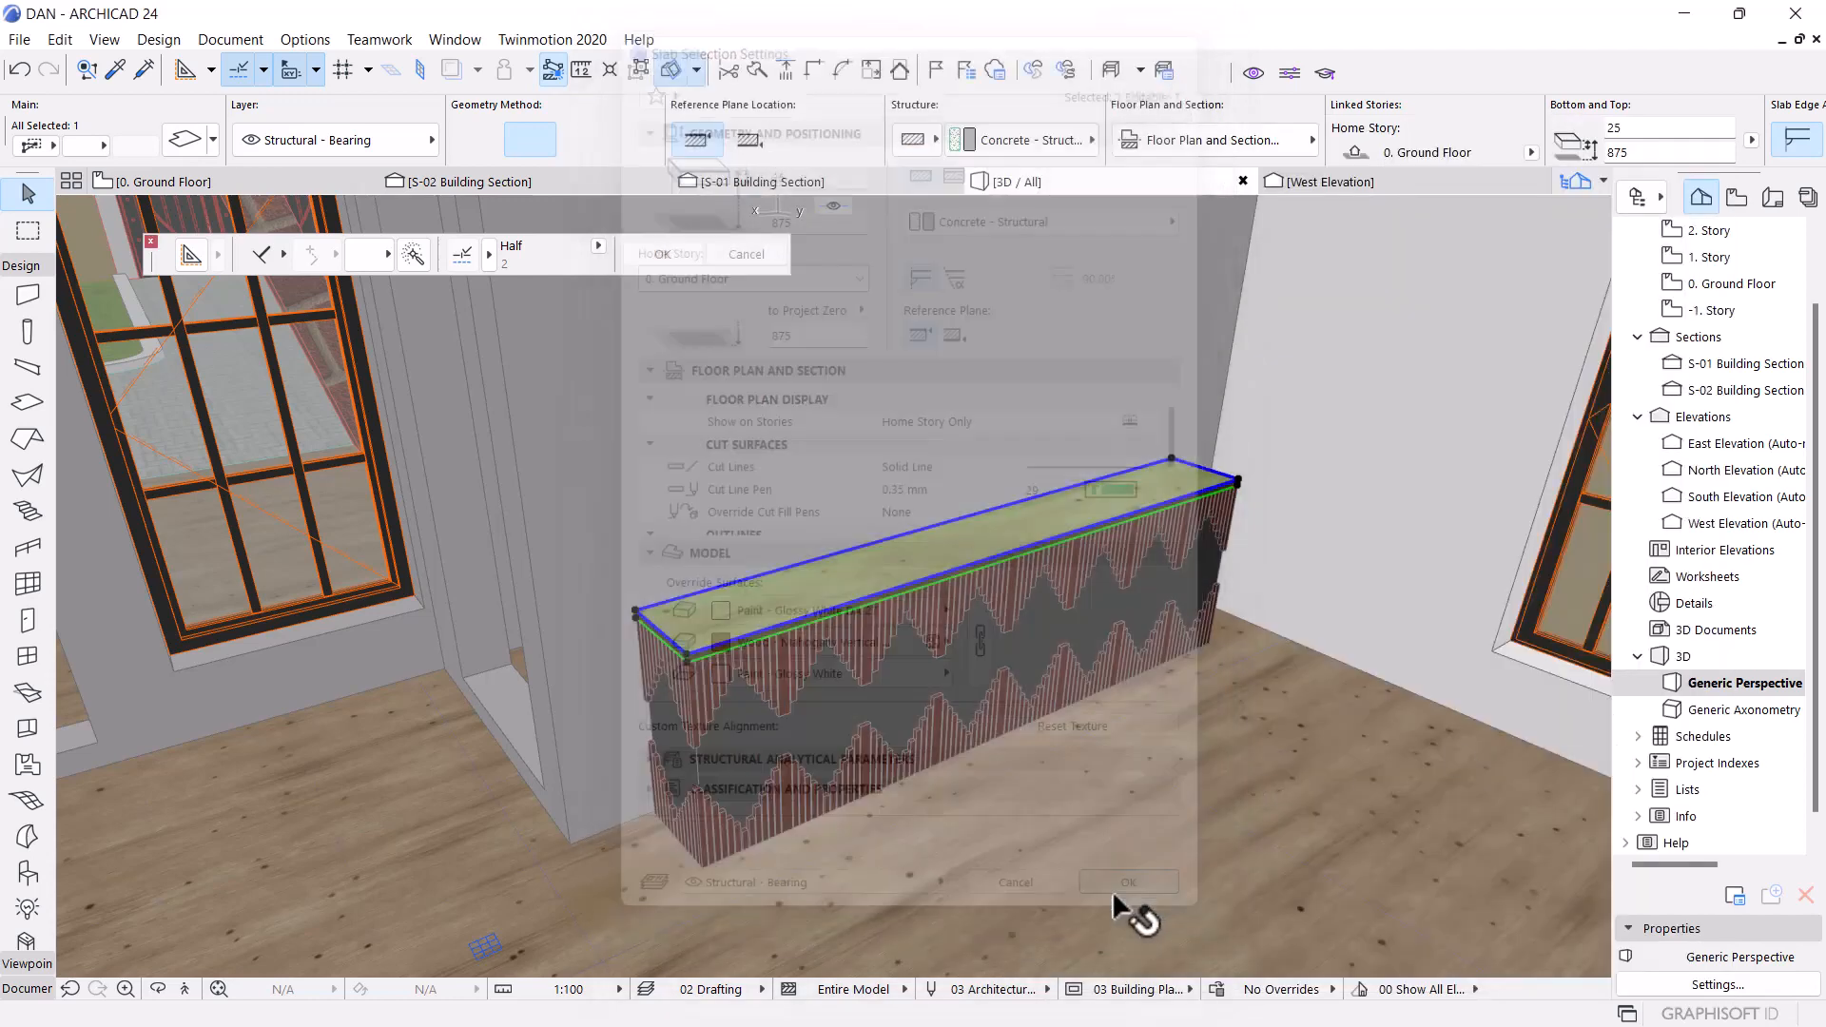
Select the countertop slab together with all the counter's slats and backing walls and group them
shift+middle_drag(965, 557, 885, 590)
shift+middle_drag(775, 468, 897, 734)
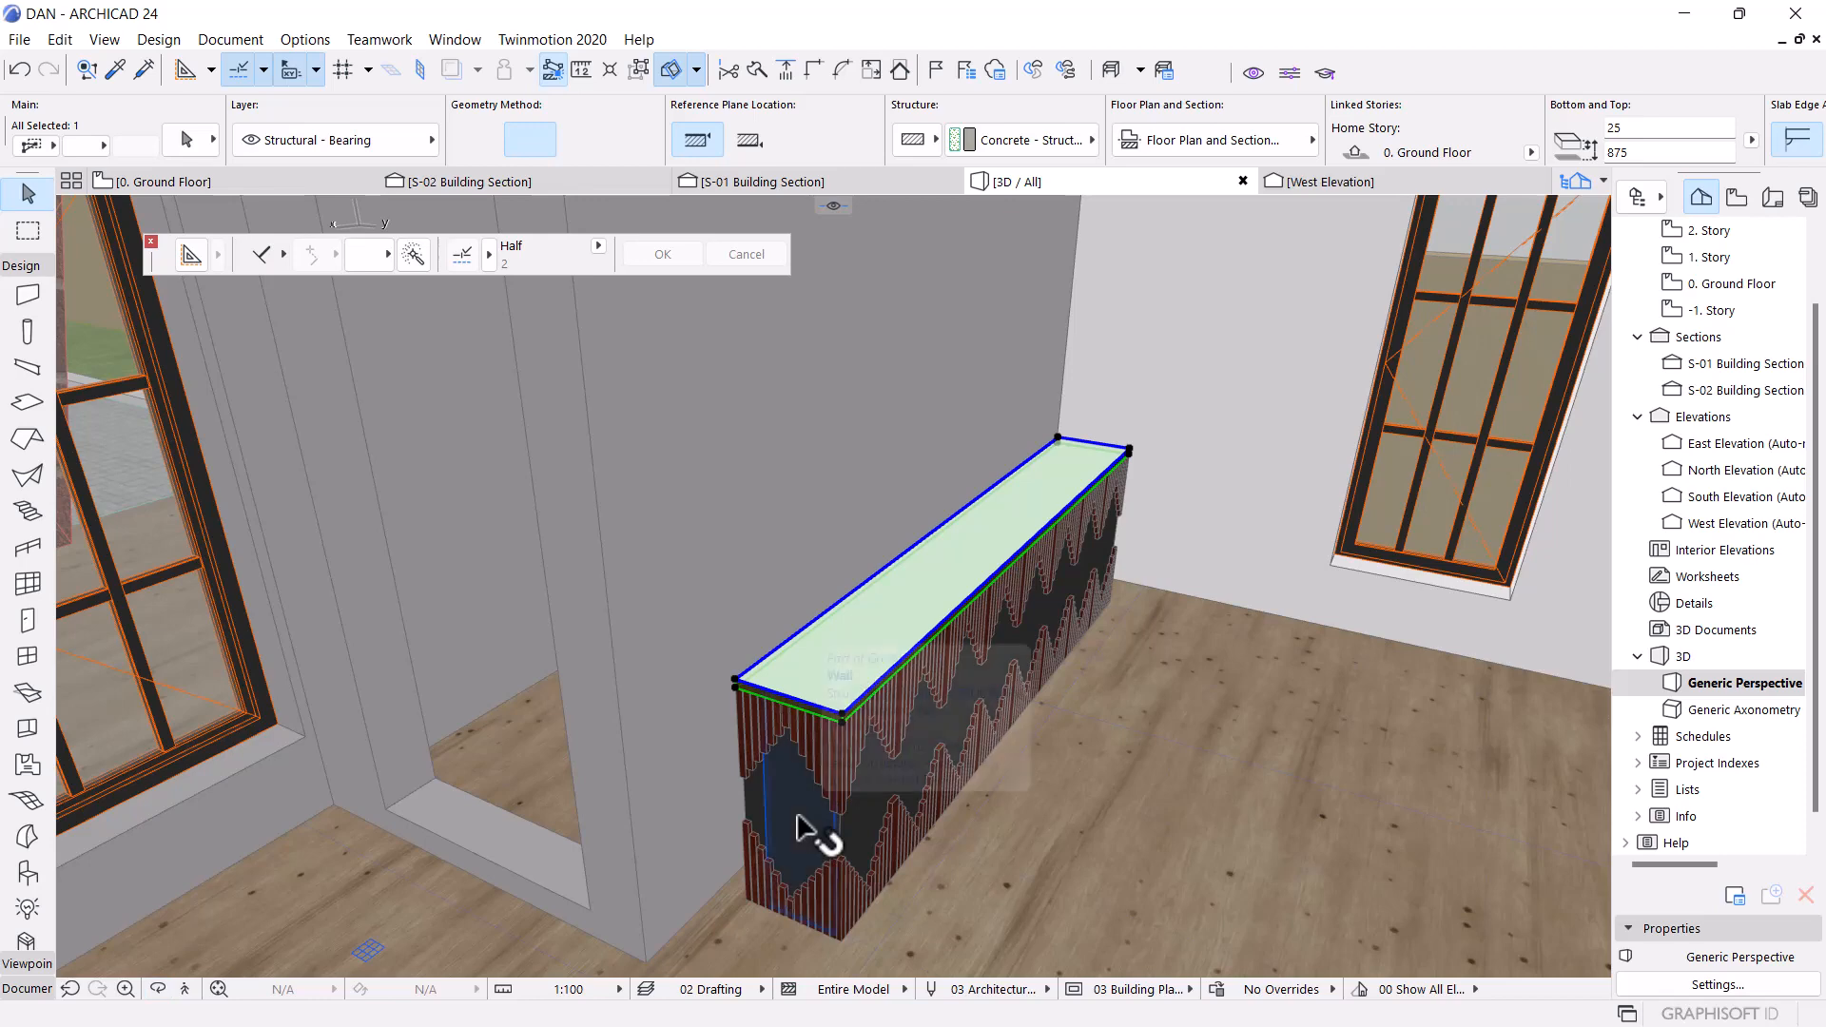
shift+click(835, 773)
key(ctrl+a)
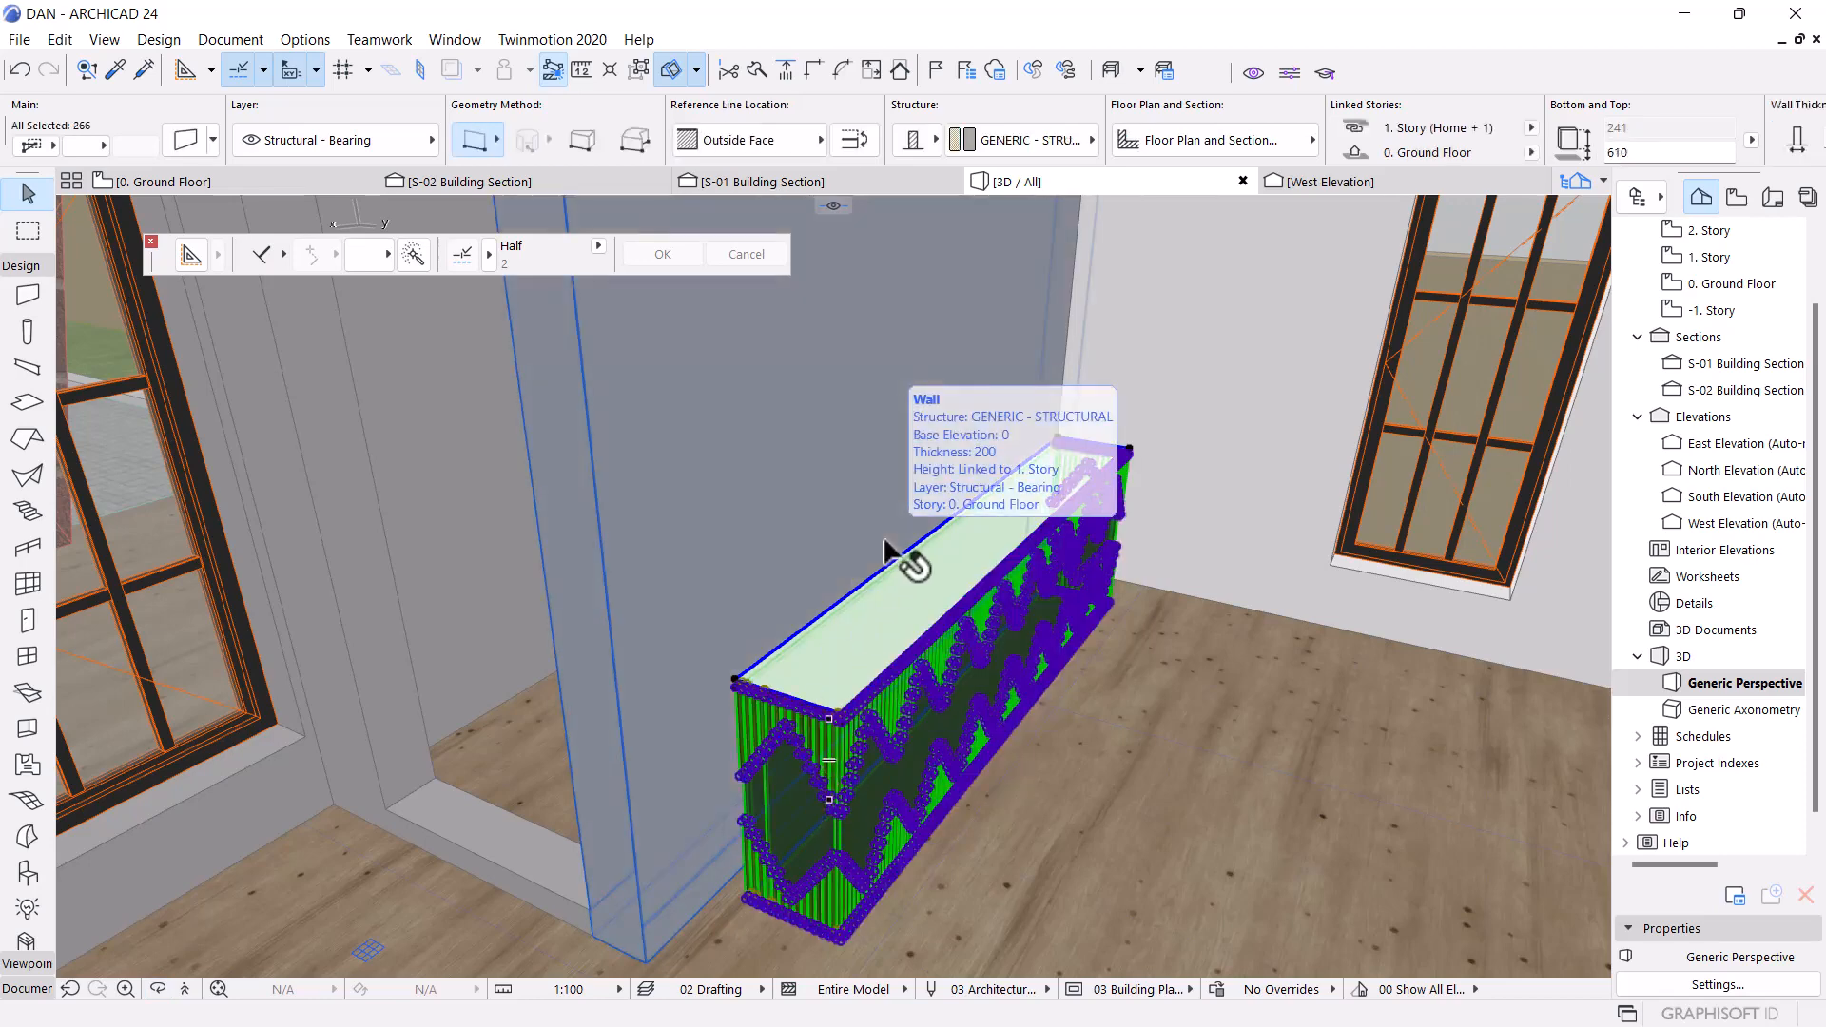
In the ground floor plan, select the grouped counter and move it straight away from the wall behind it into the room
click(265, 183)
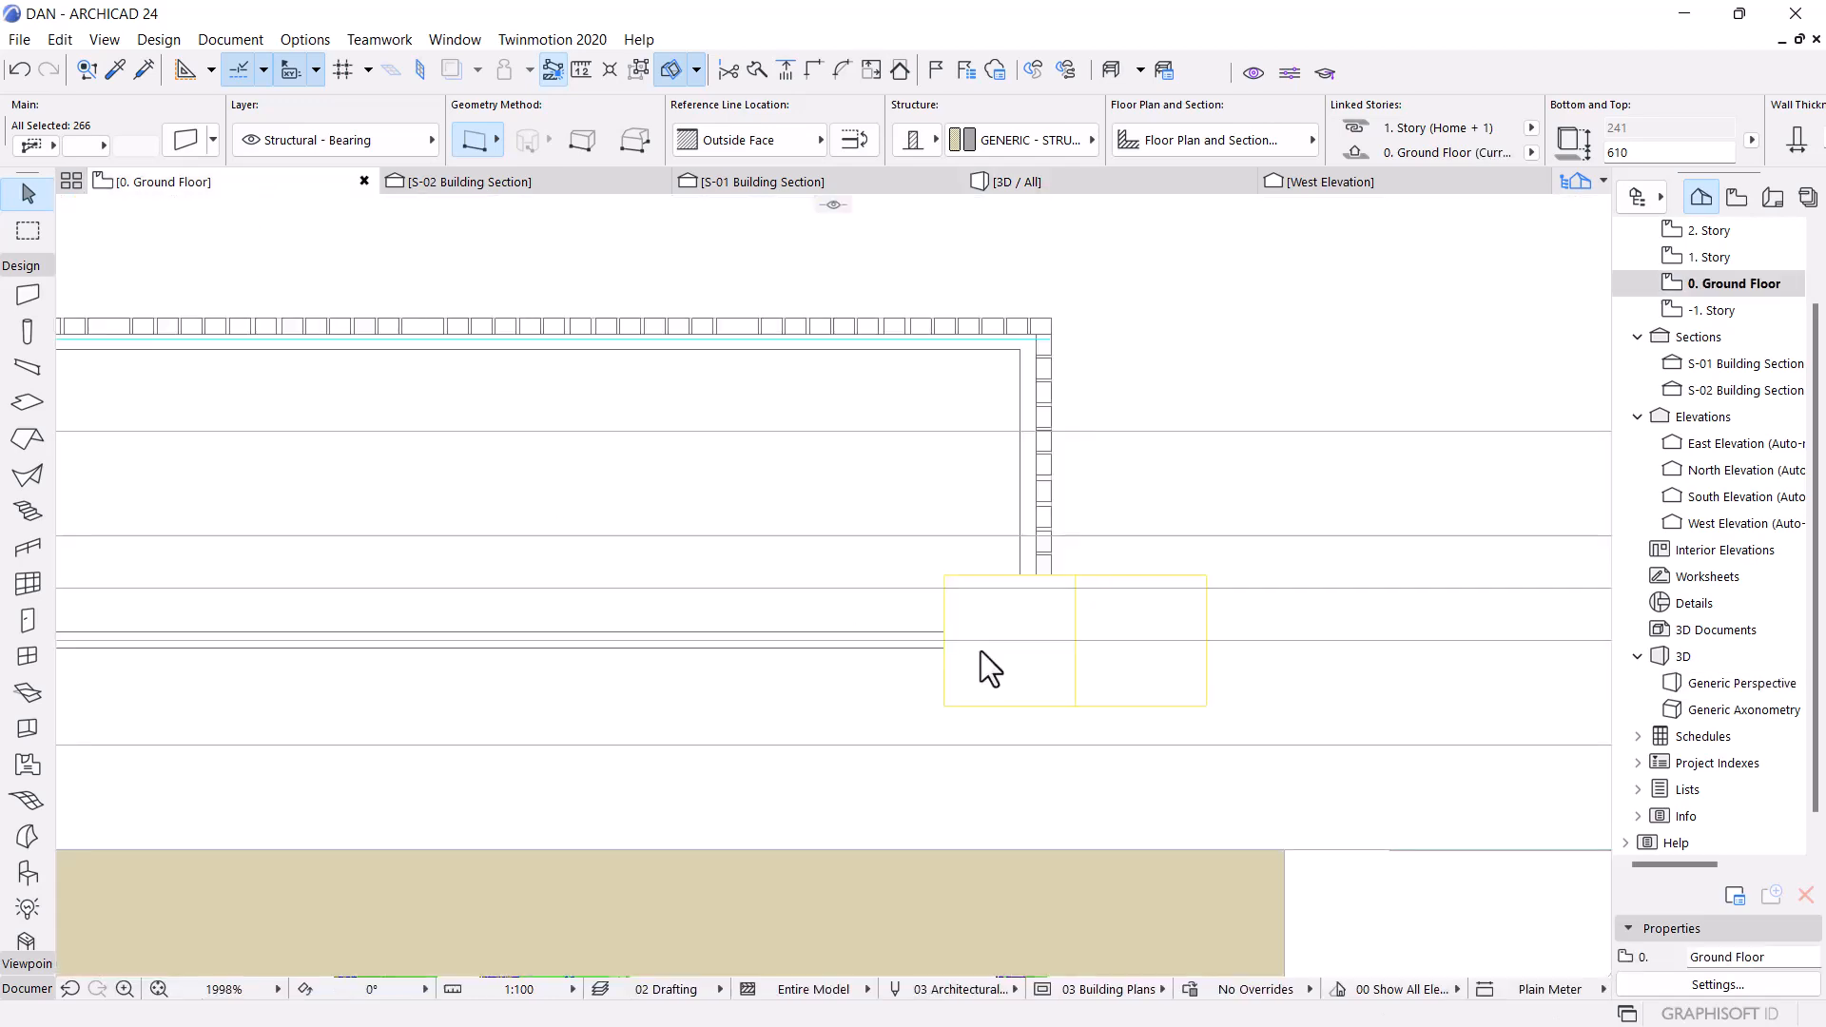
scroll(1003, 654, down, 7)
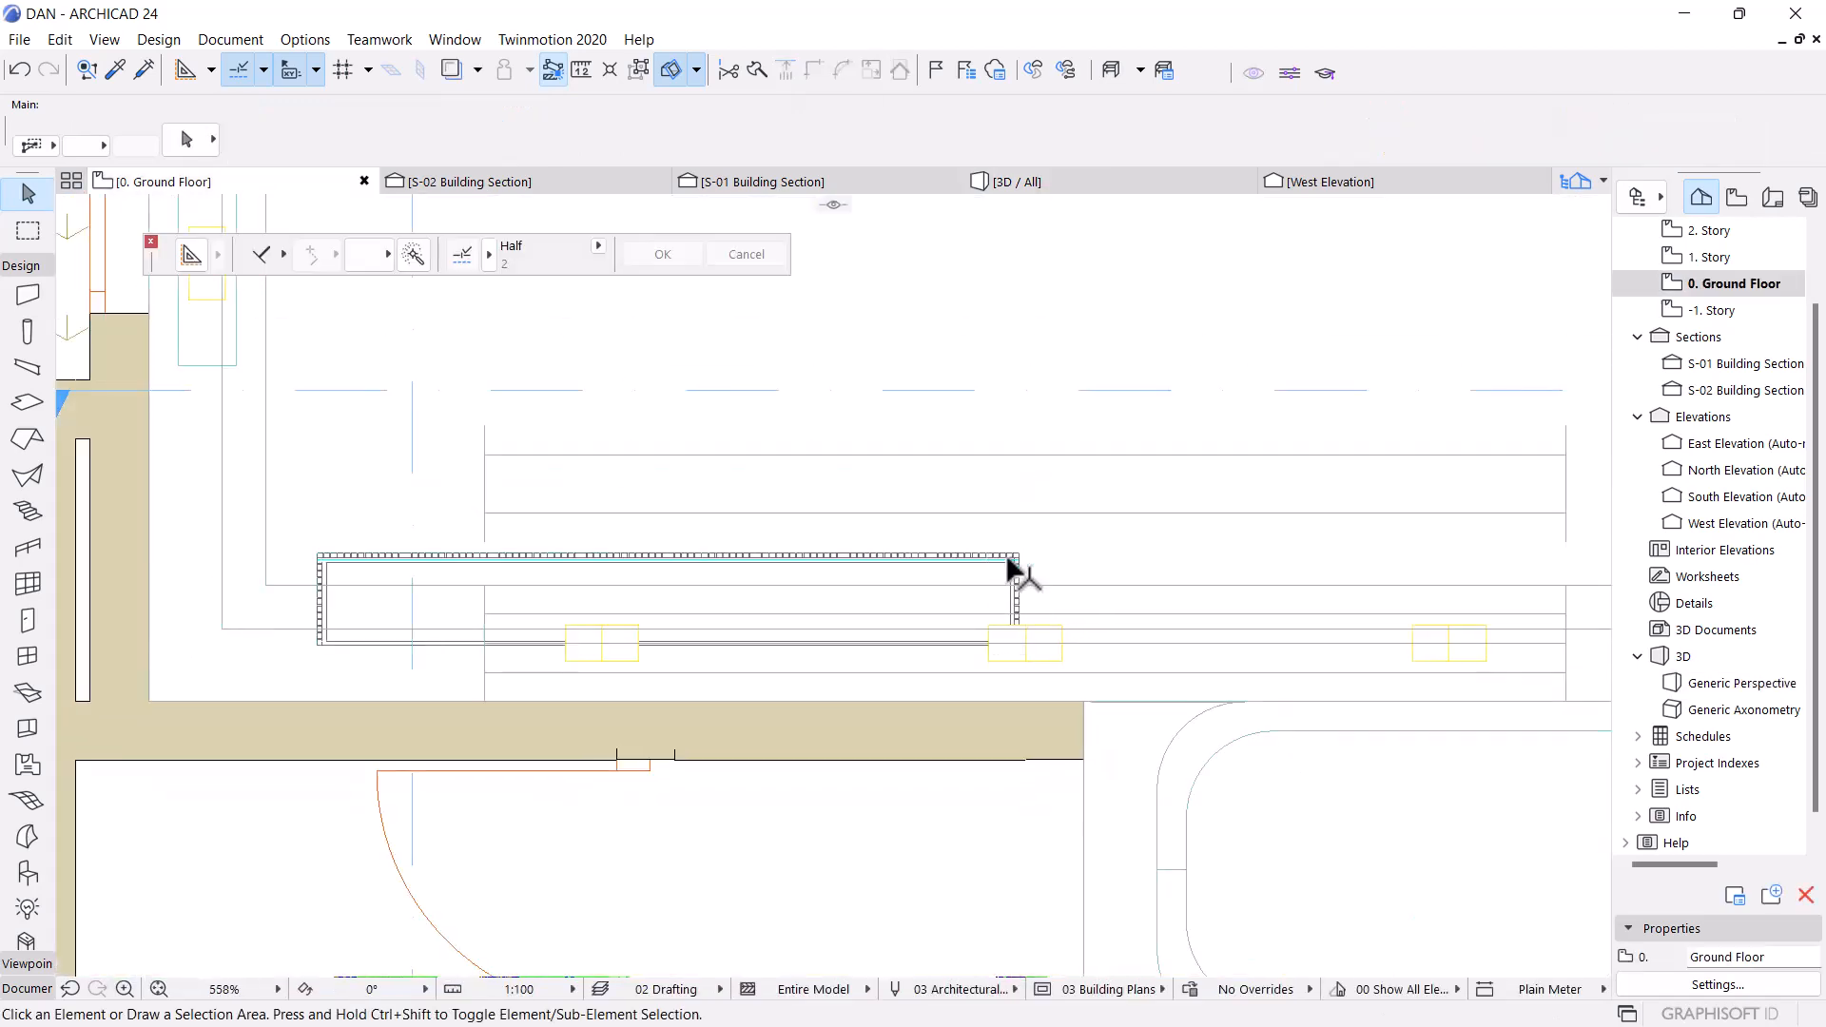
click(1017, 565)
scroll(1018, 566, up, 5)
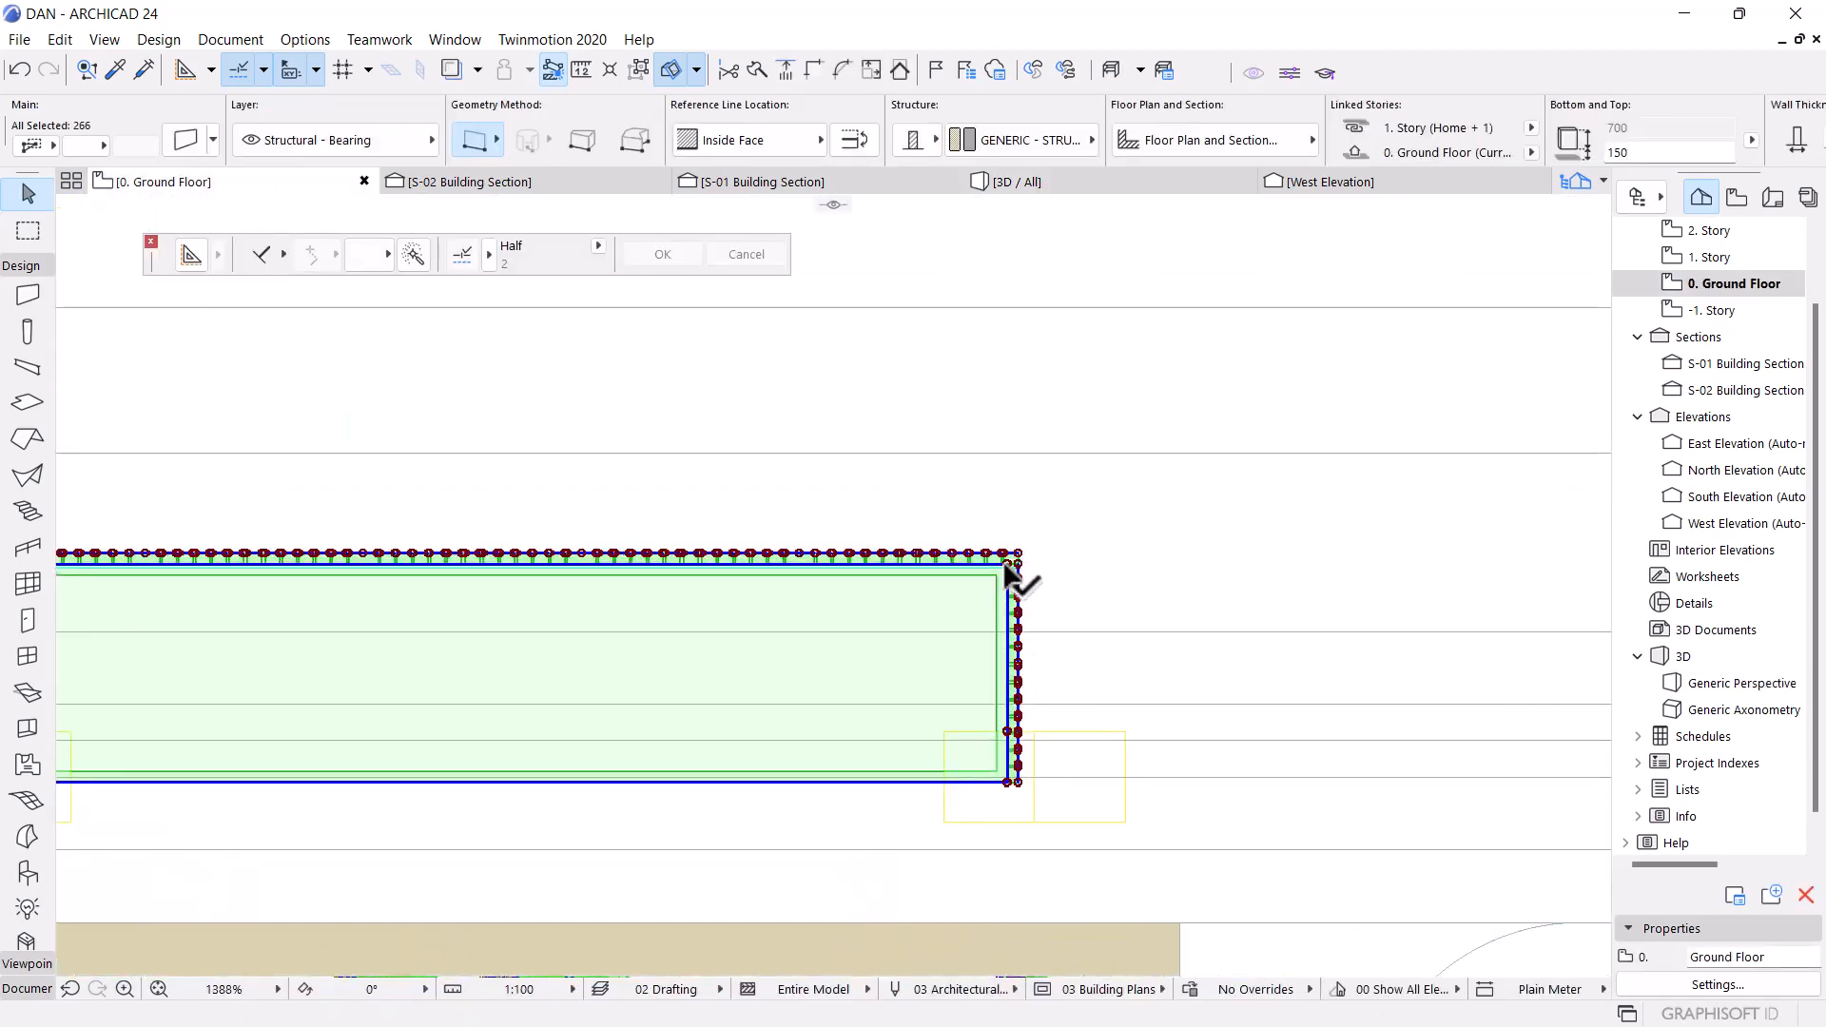
key(ctrl+d)
click(1008, 565)
scroll(965, 821, down, 5)
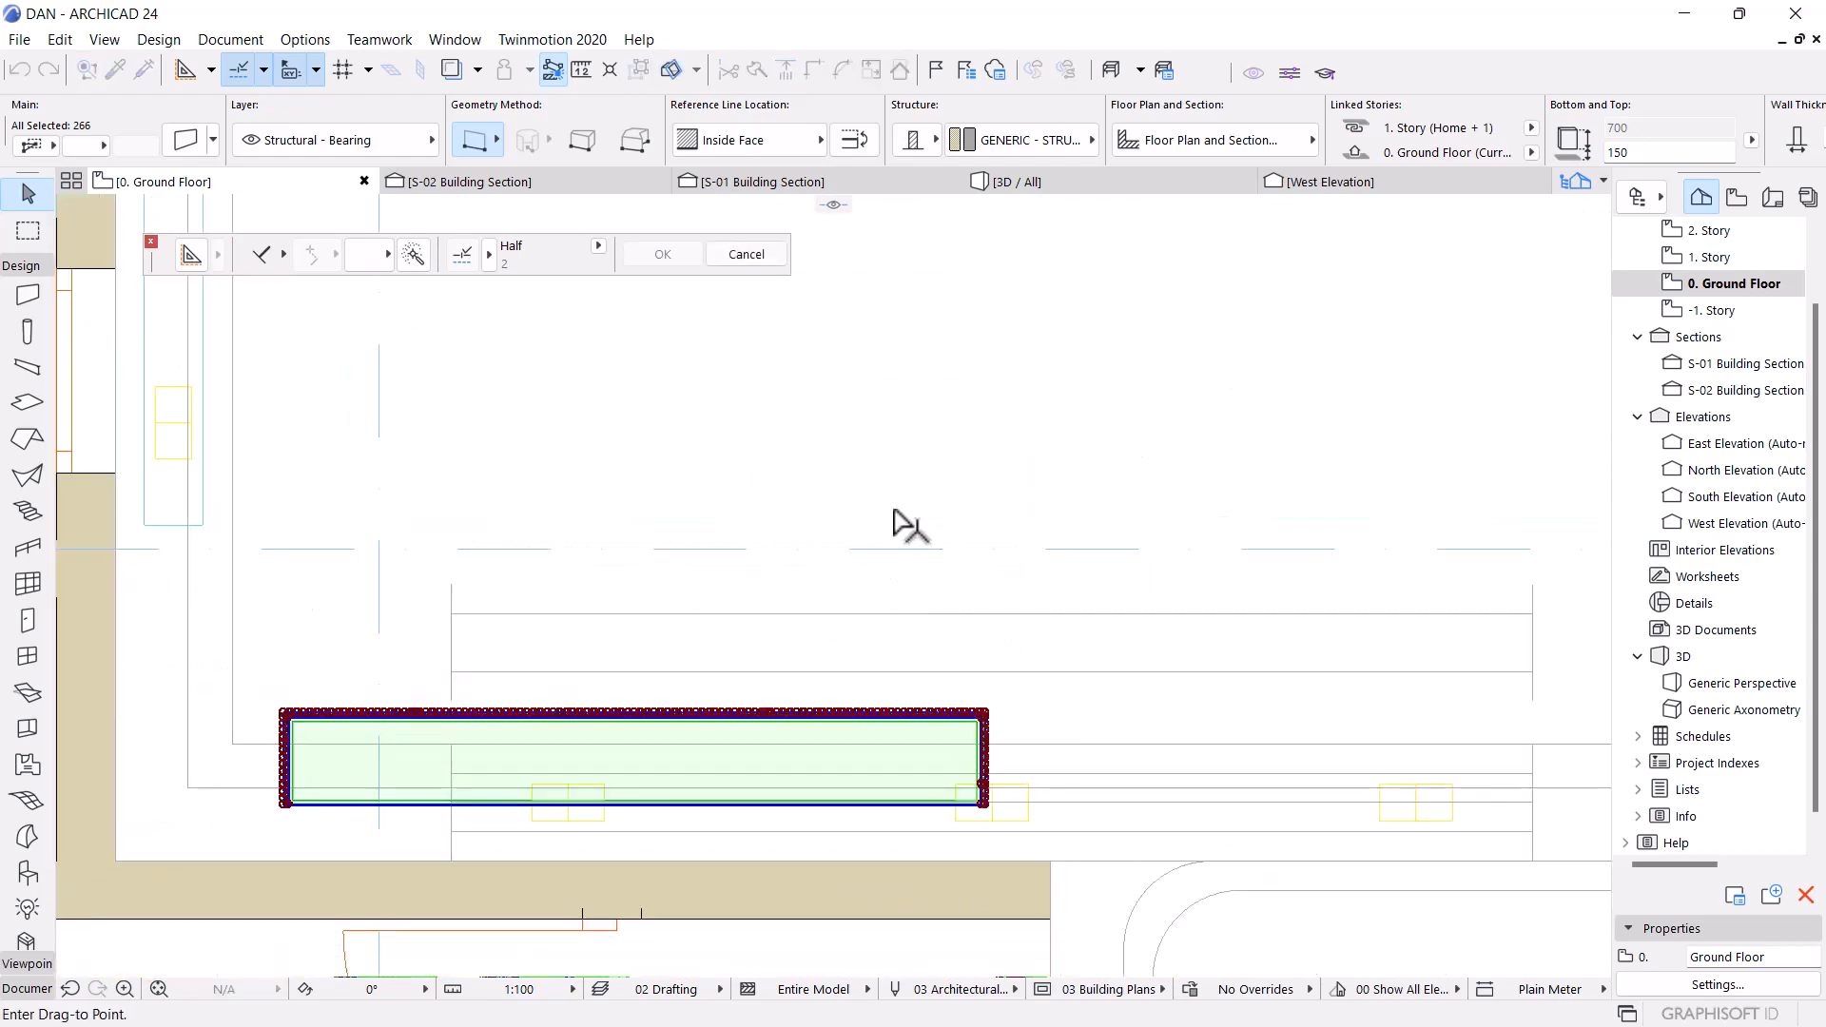
click(987, 407)
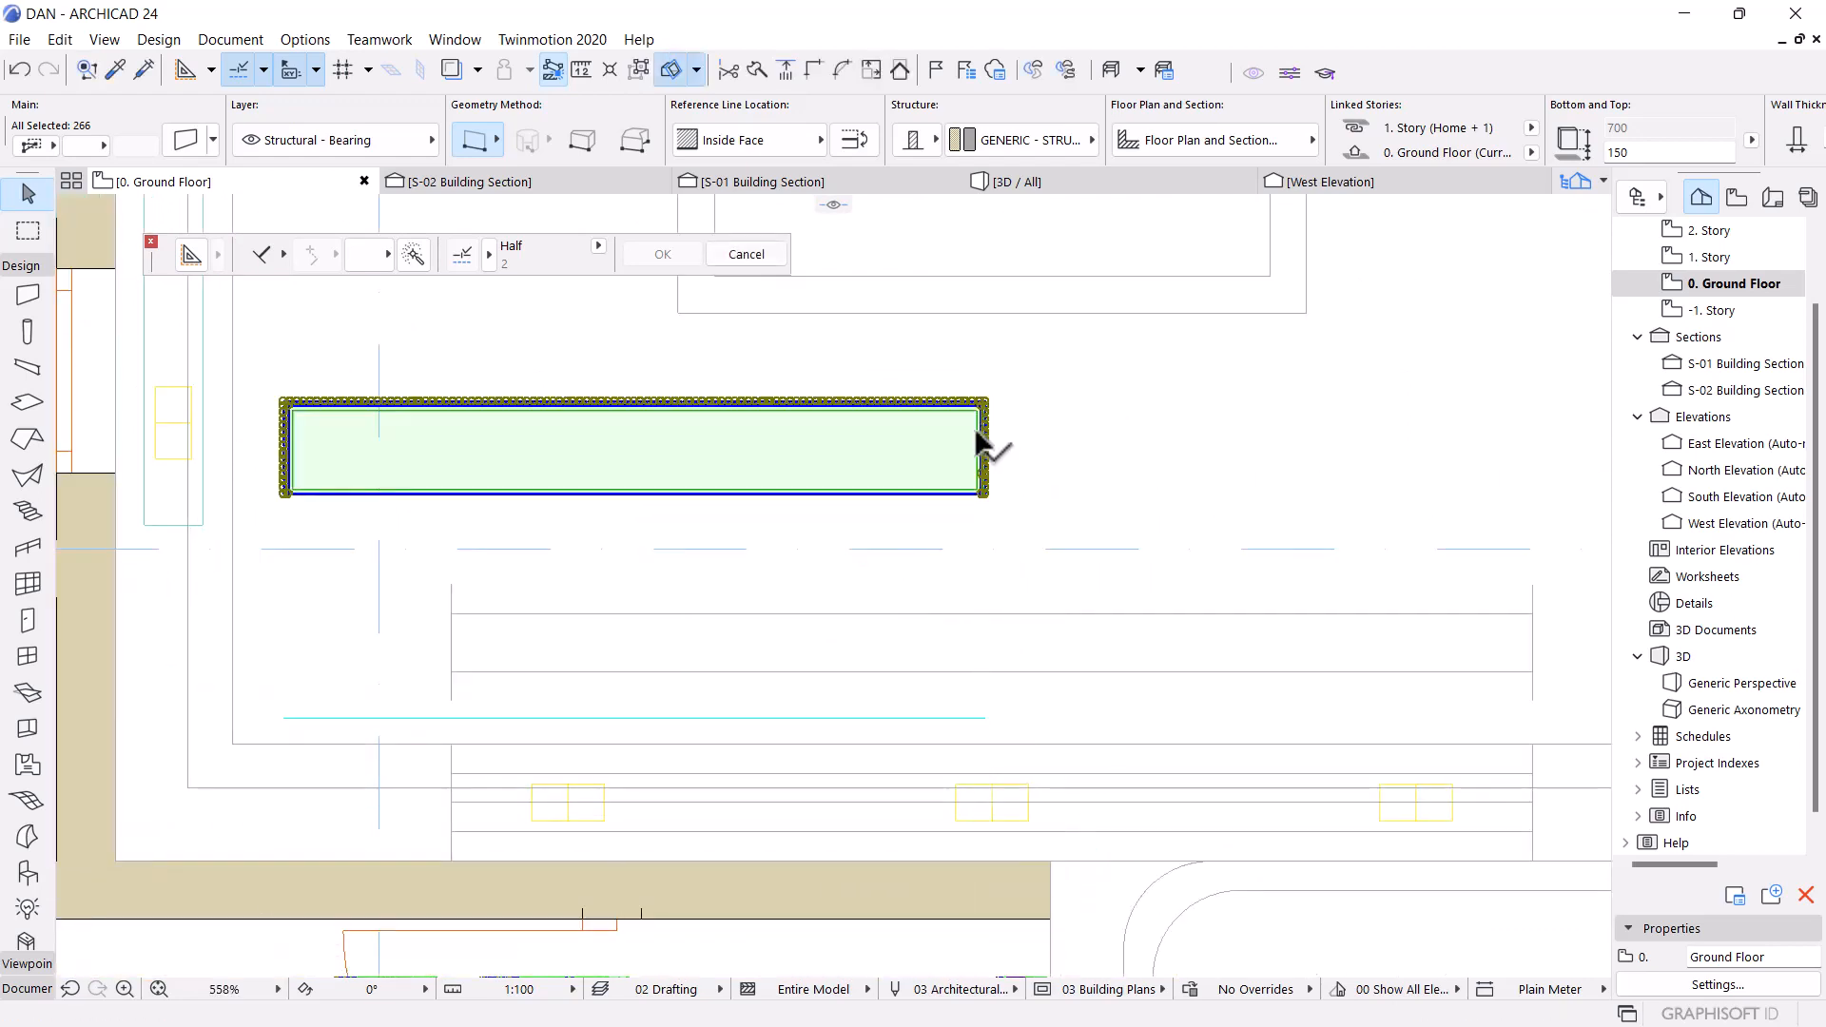
key(Escape)
scroll(224, 392, up, 3)
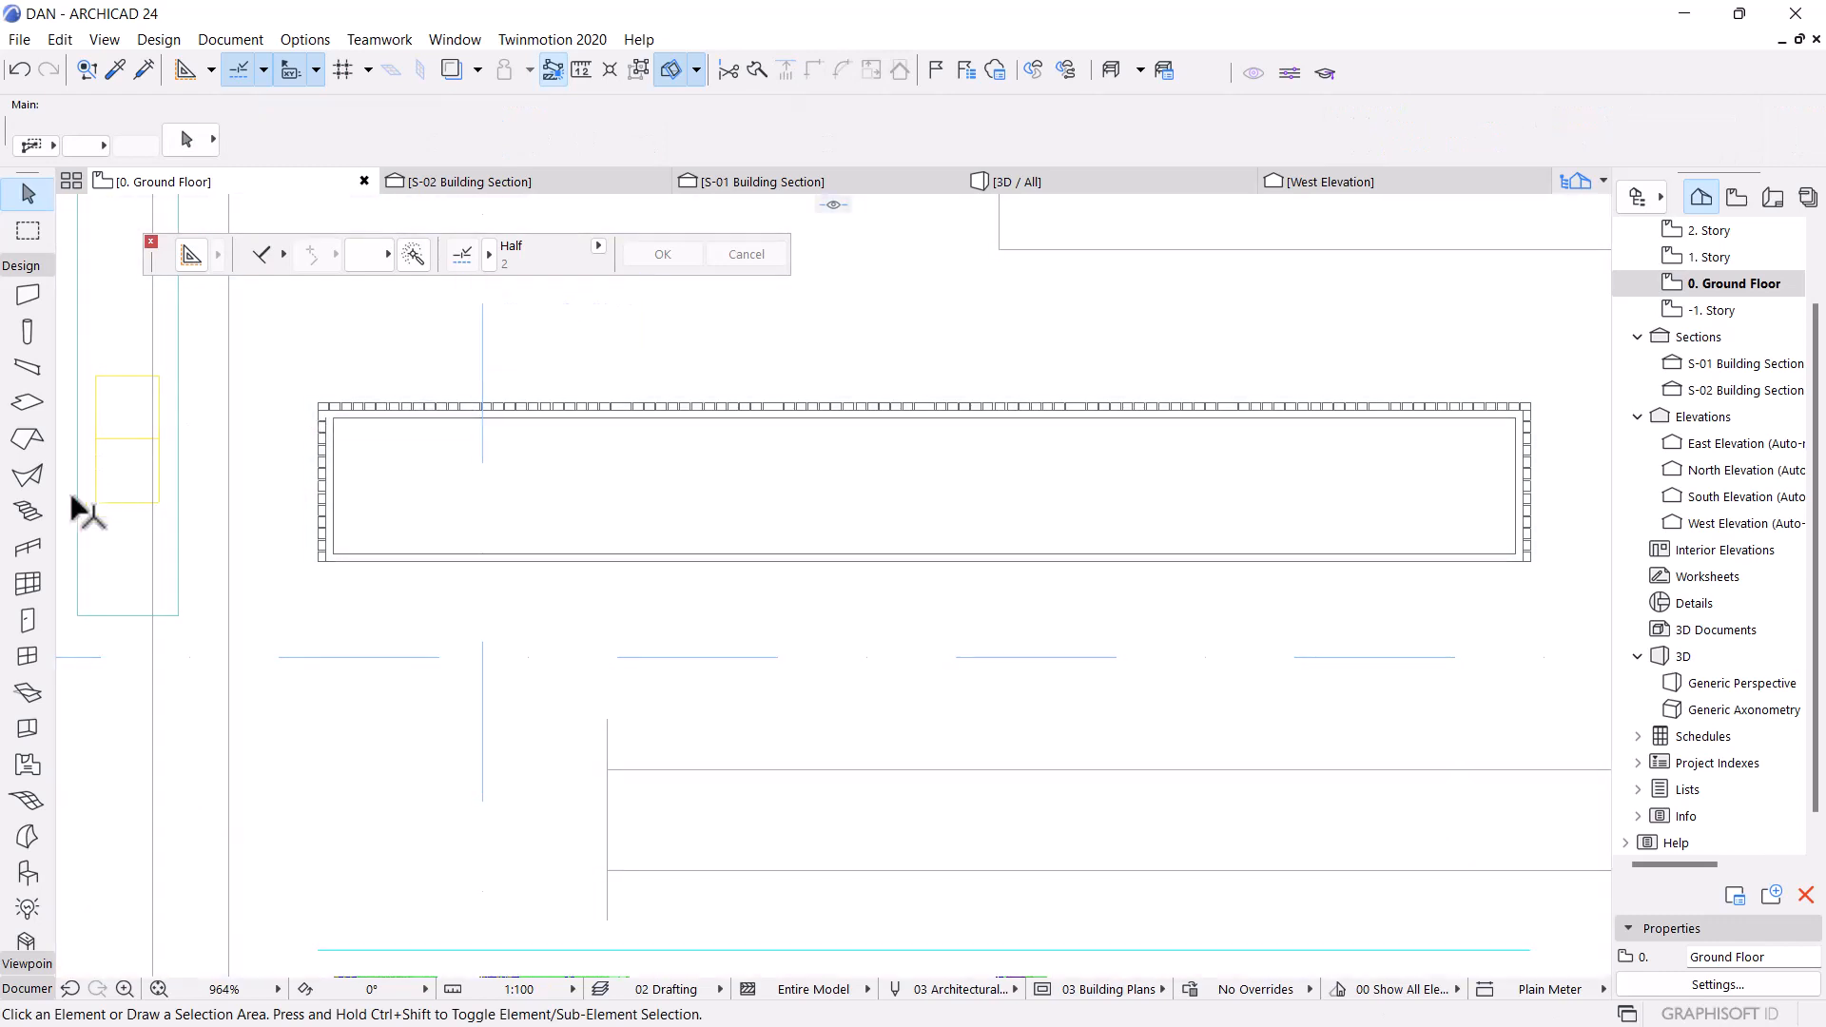
click(327, 477)
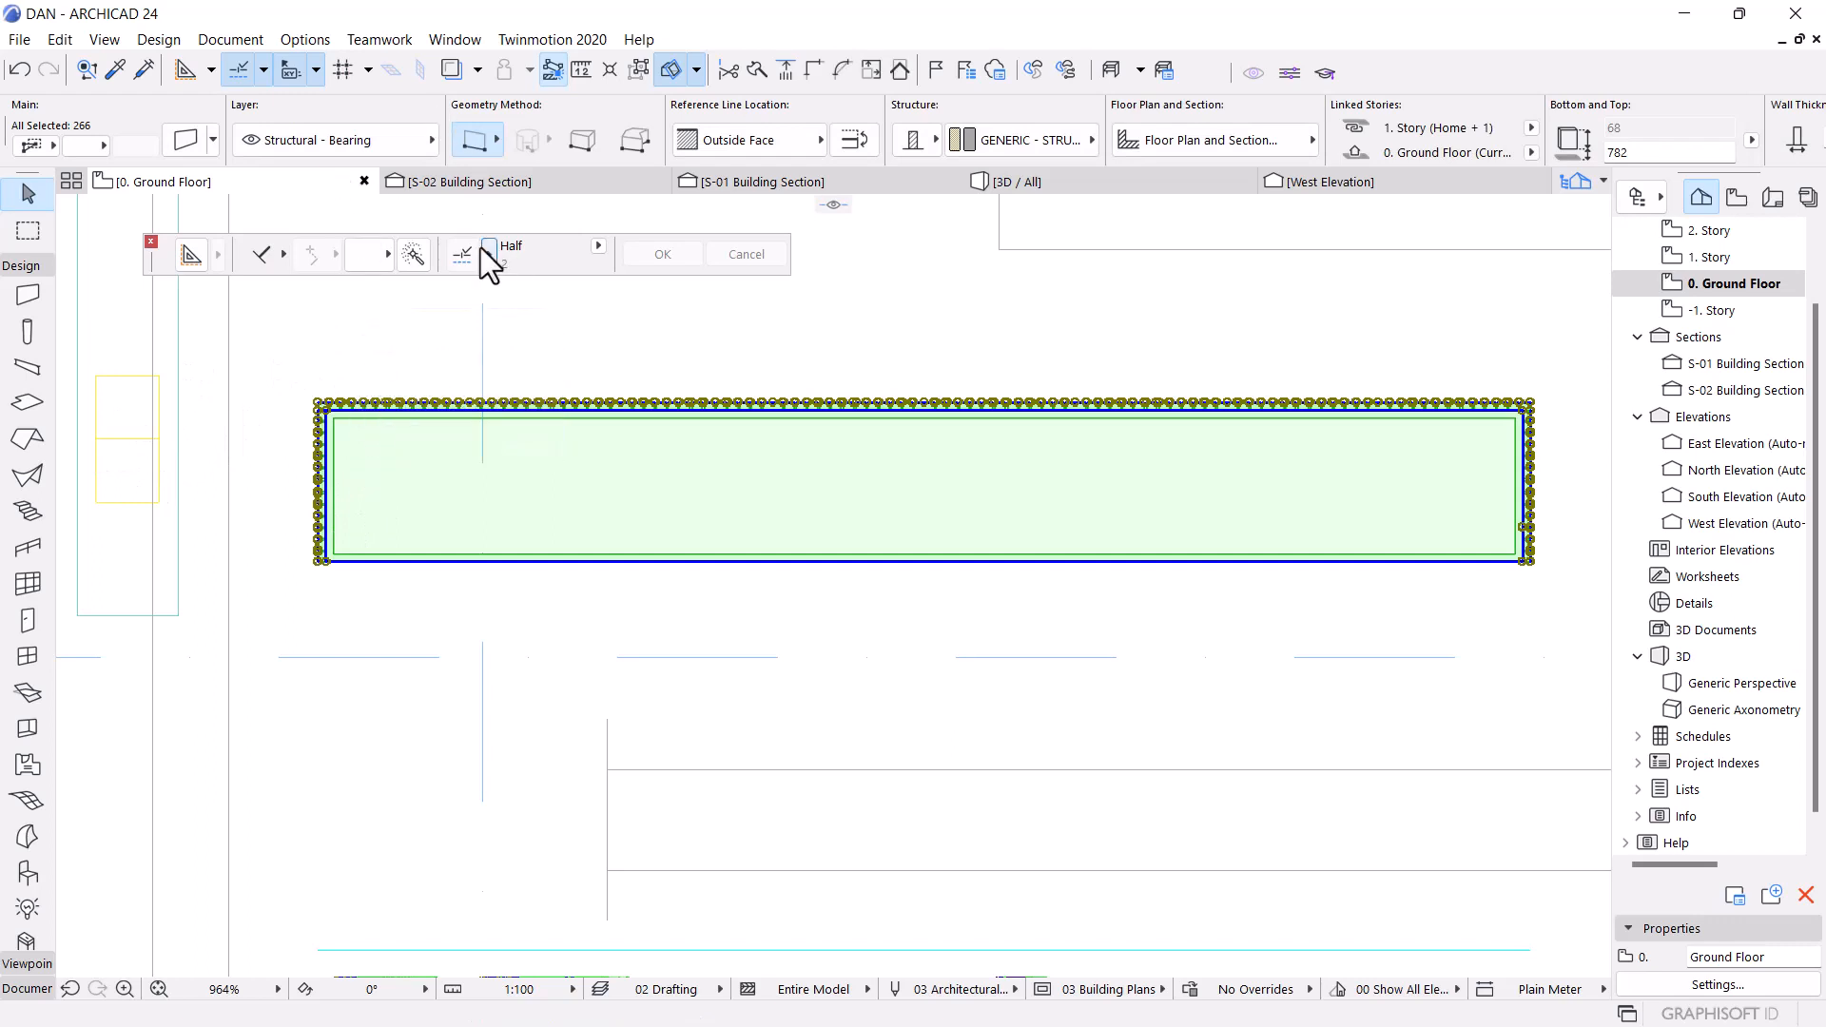
key(Escape)
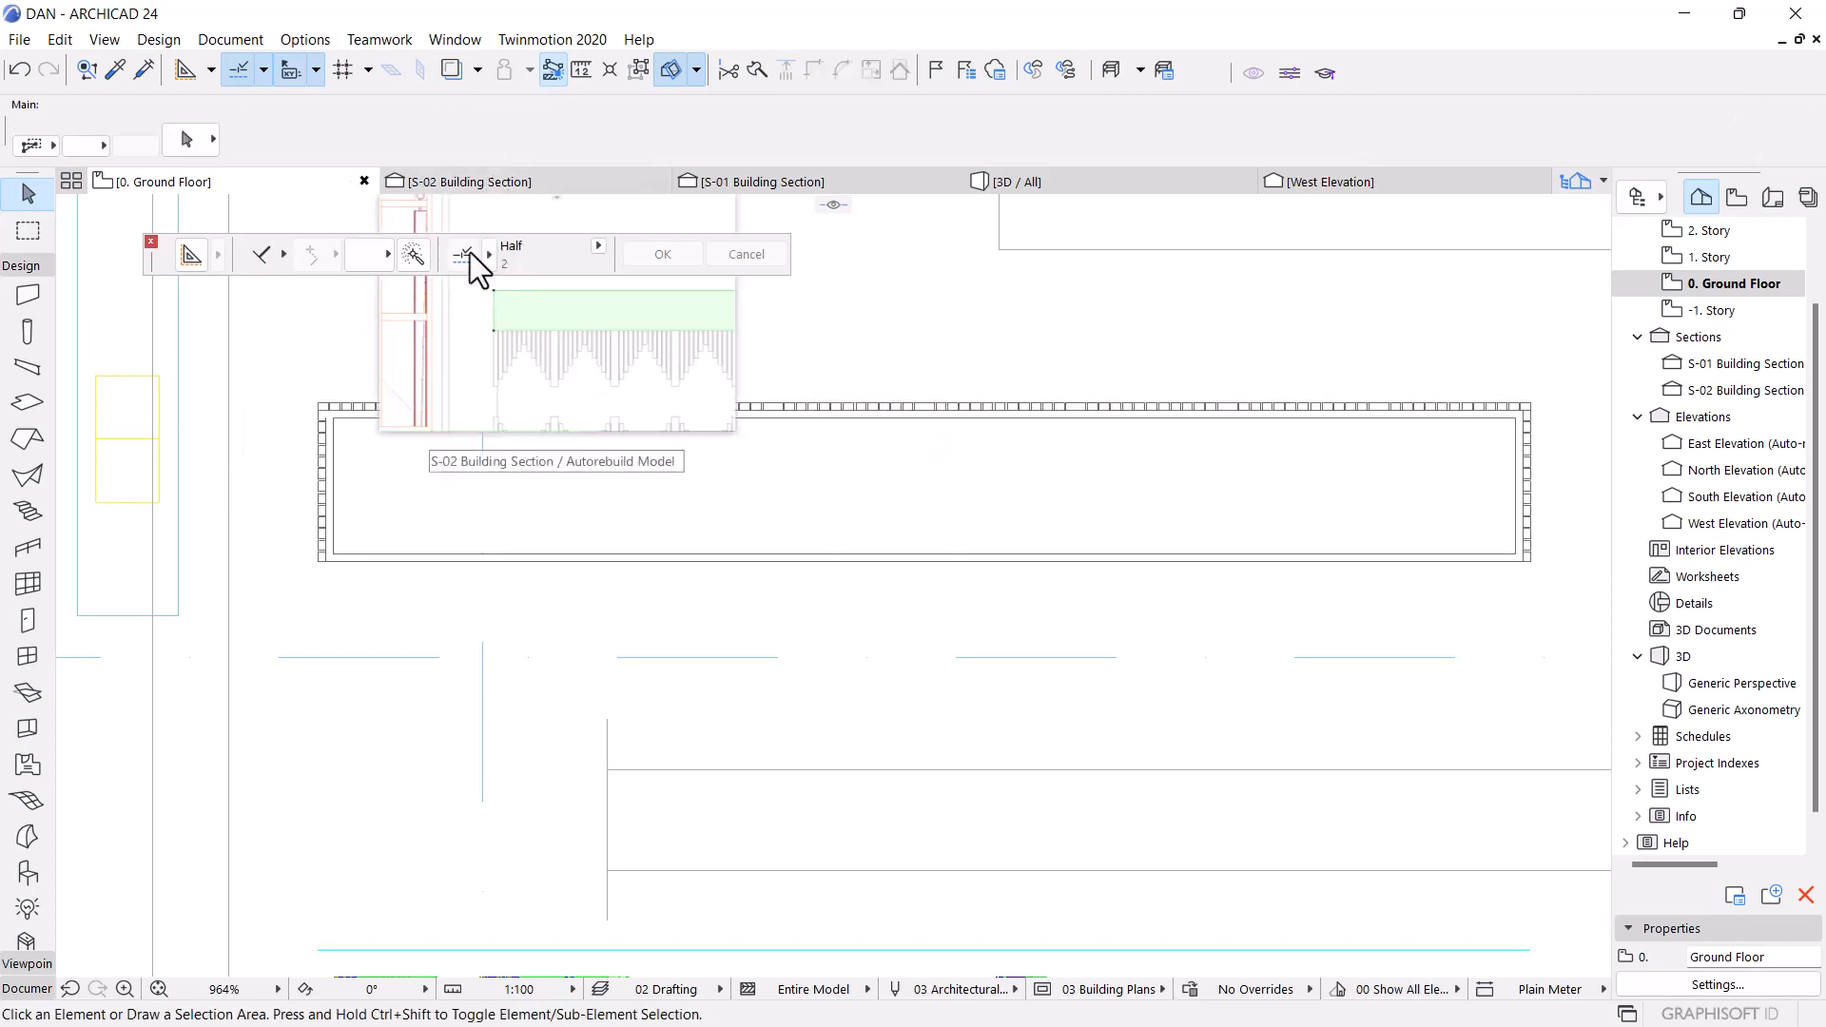
In the ground floor plan, select the whole grouped counter through one of its slats and ungroup it
click(639, 70)
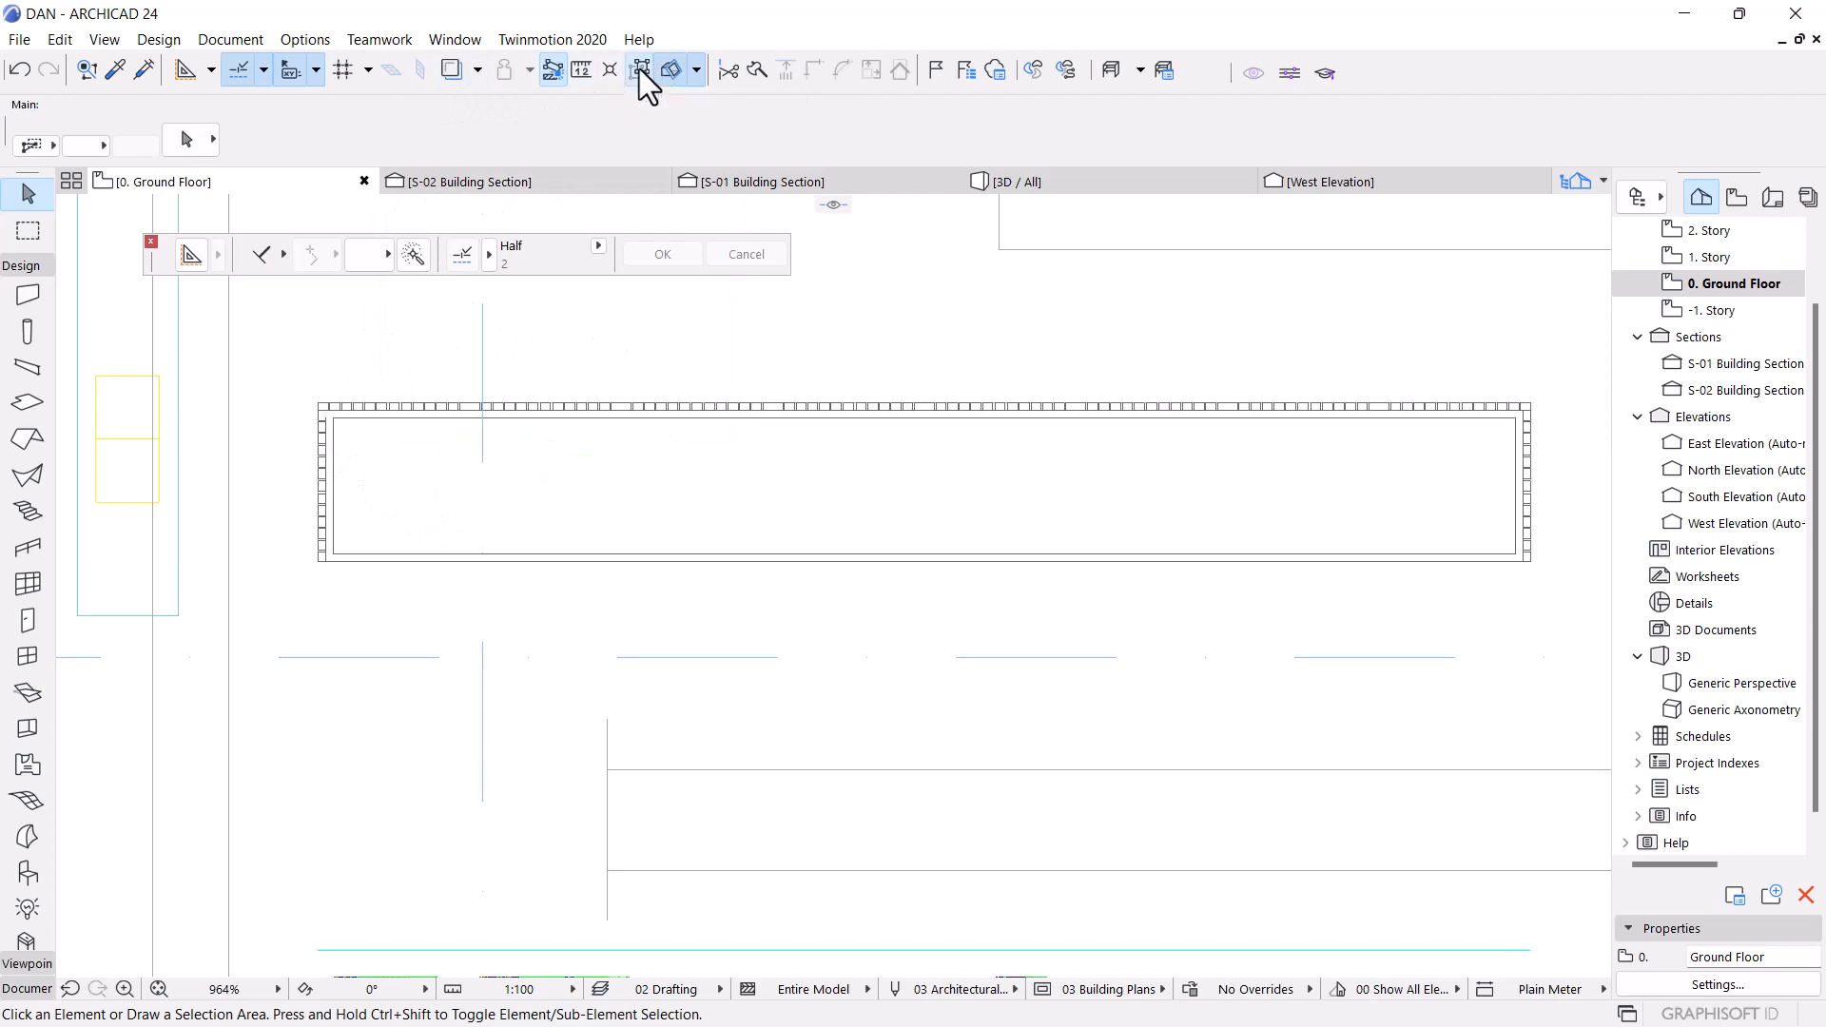
scroll(366, 377, up, 3)
click(324, 461)
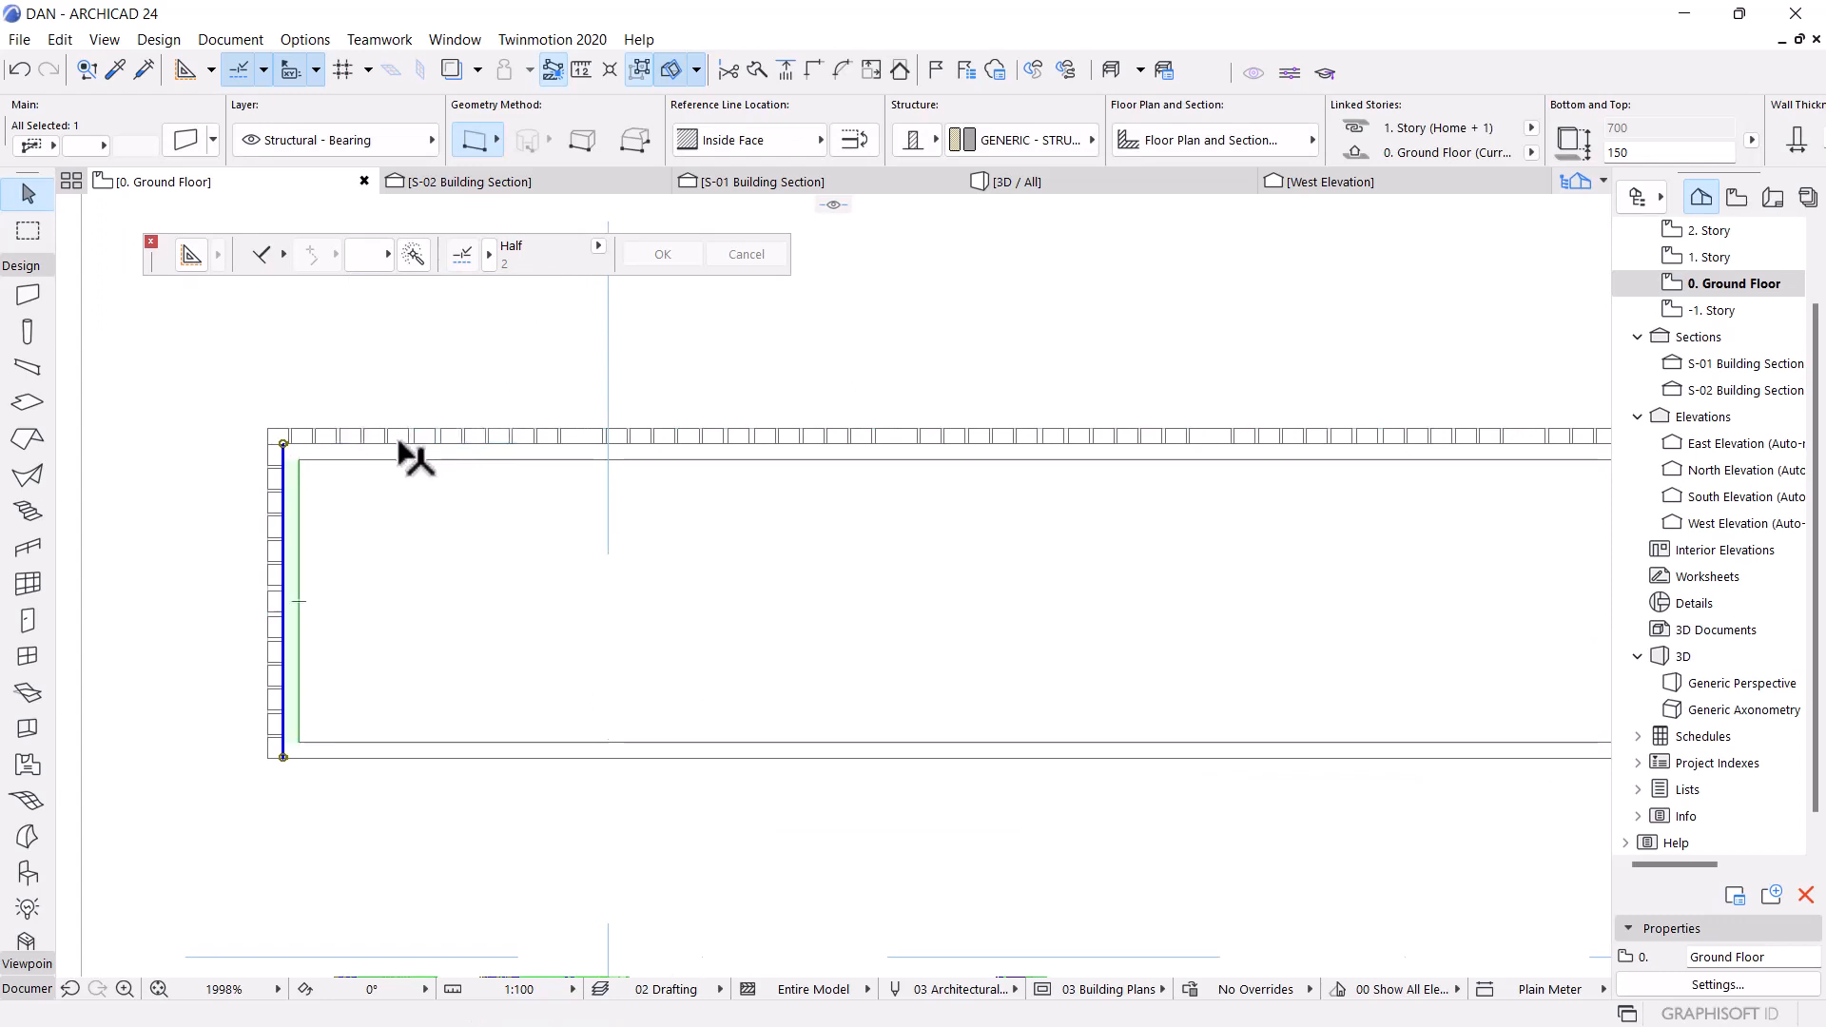
key(Escape)
click(427, 433)
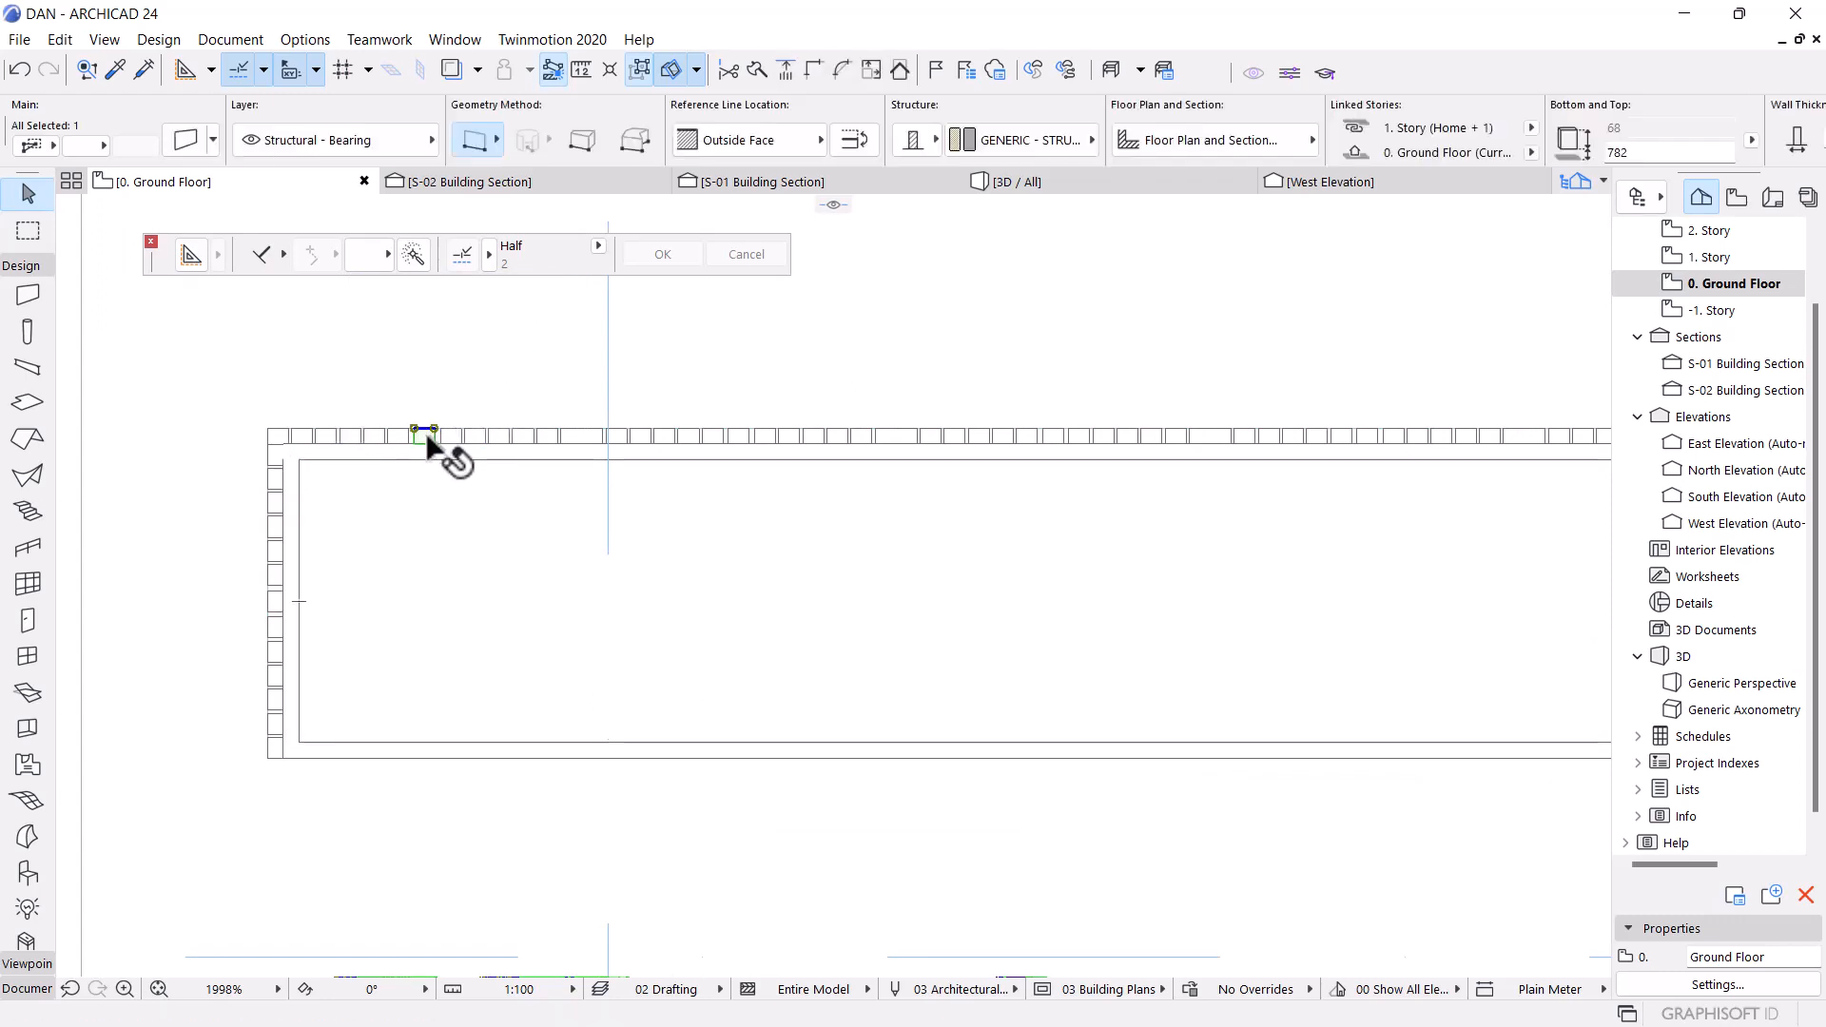
click(640, 72)
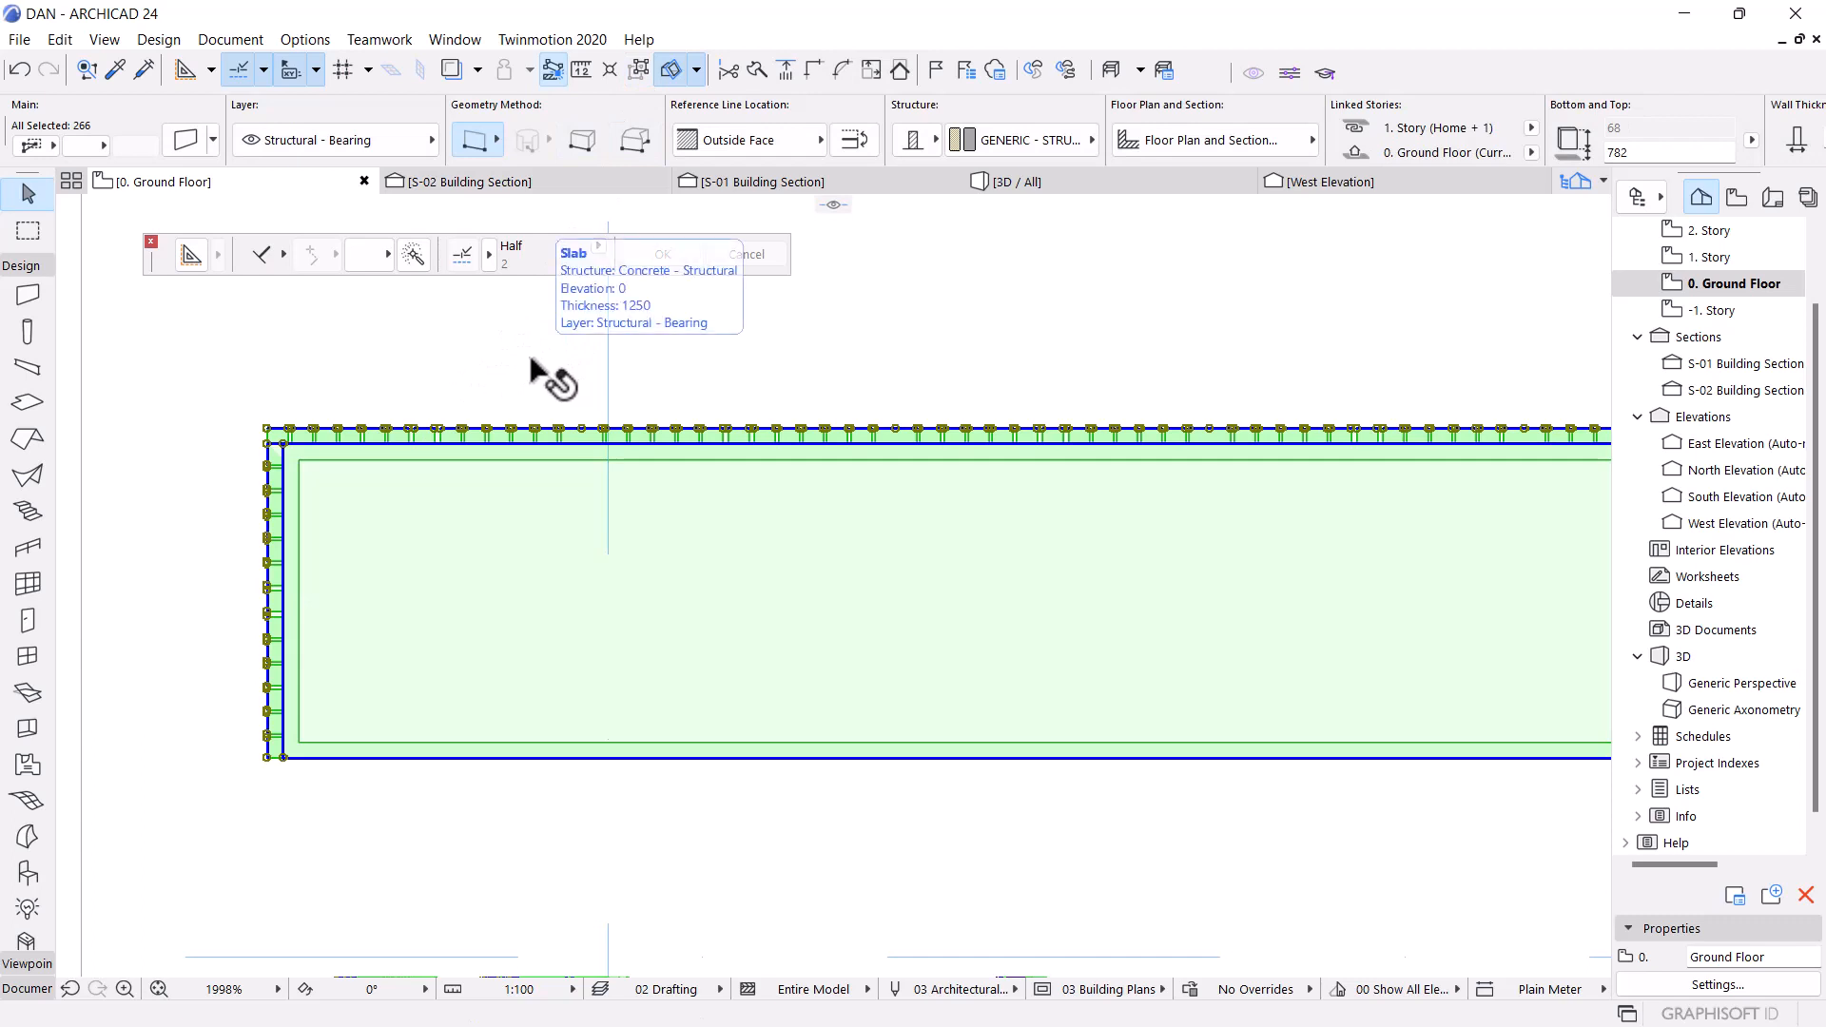
key(ctrl+shift+g)
Try to create a wall offset inward from the backing wall behind the counter's long slatted side
click(362, 468)
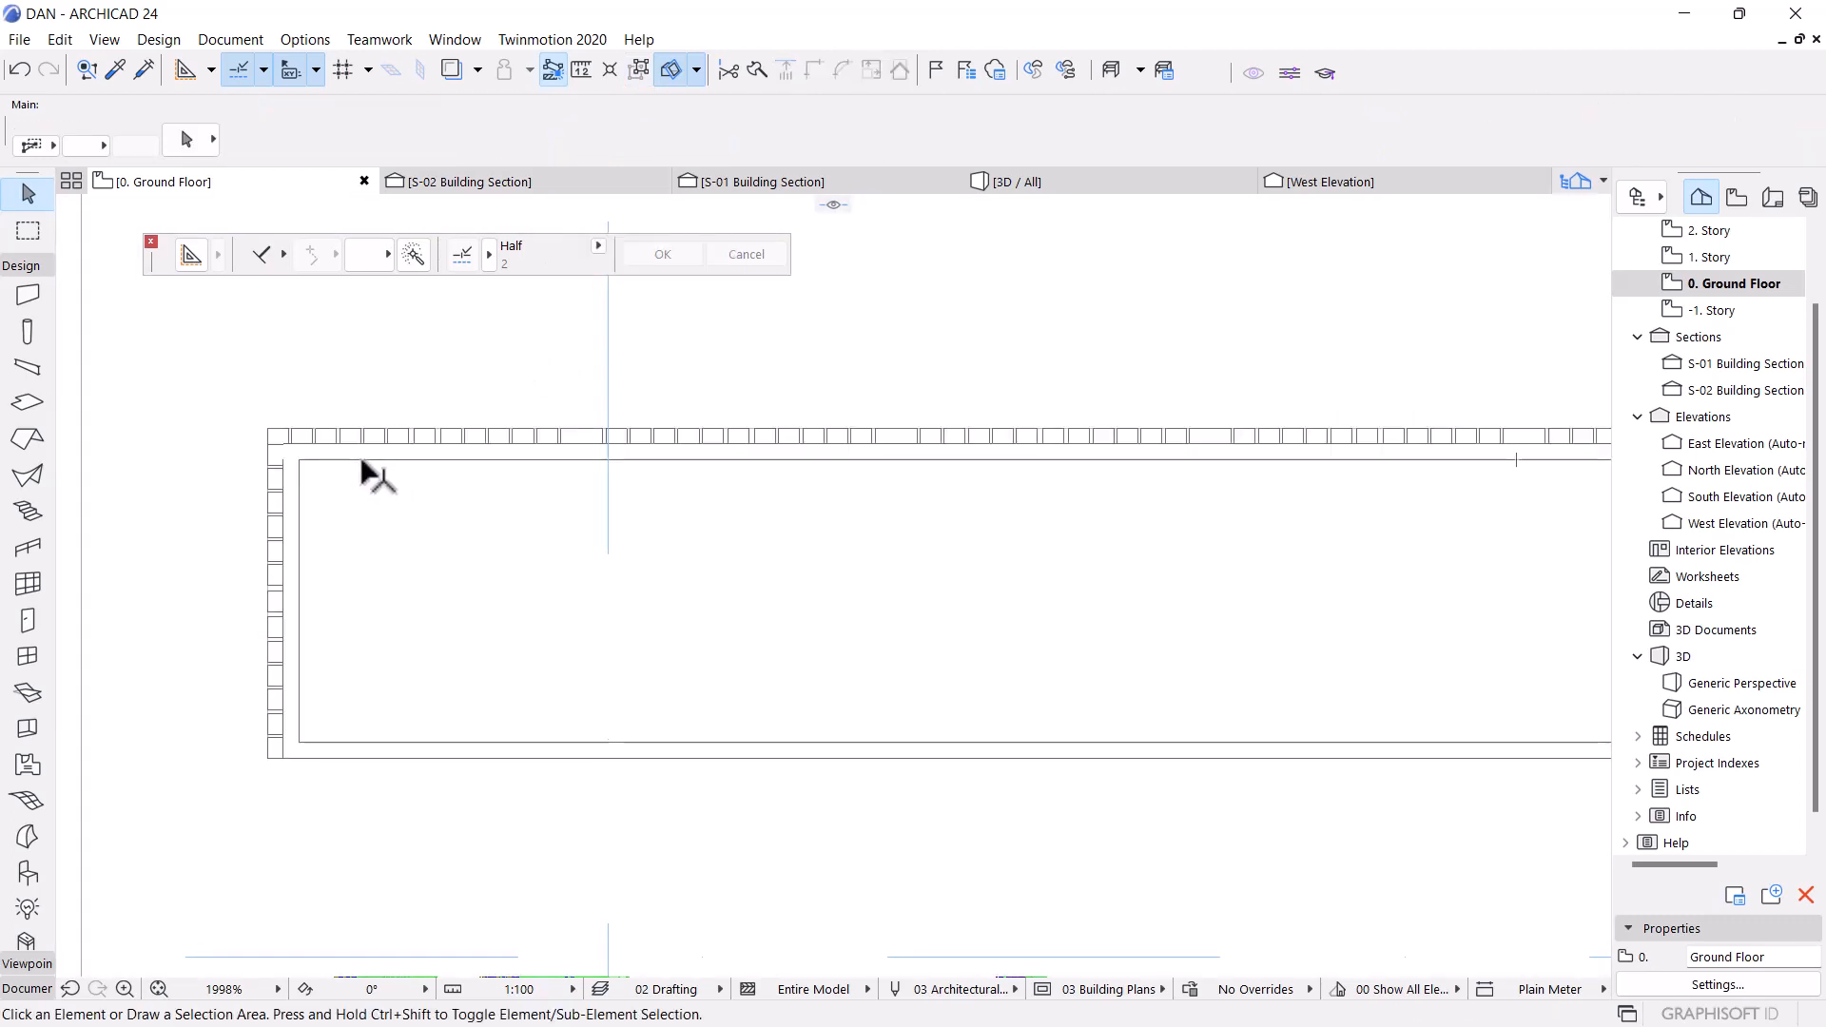
click(18, 285)
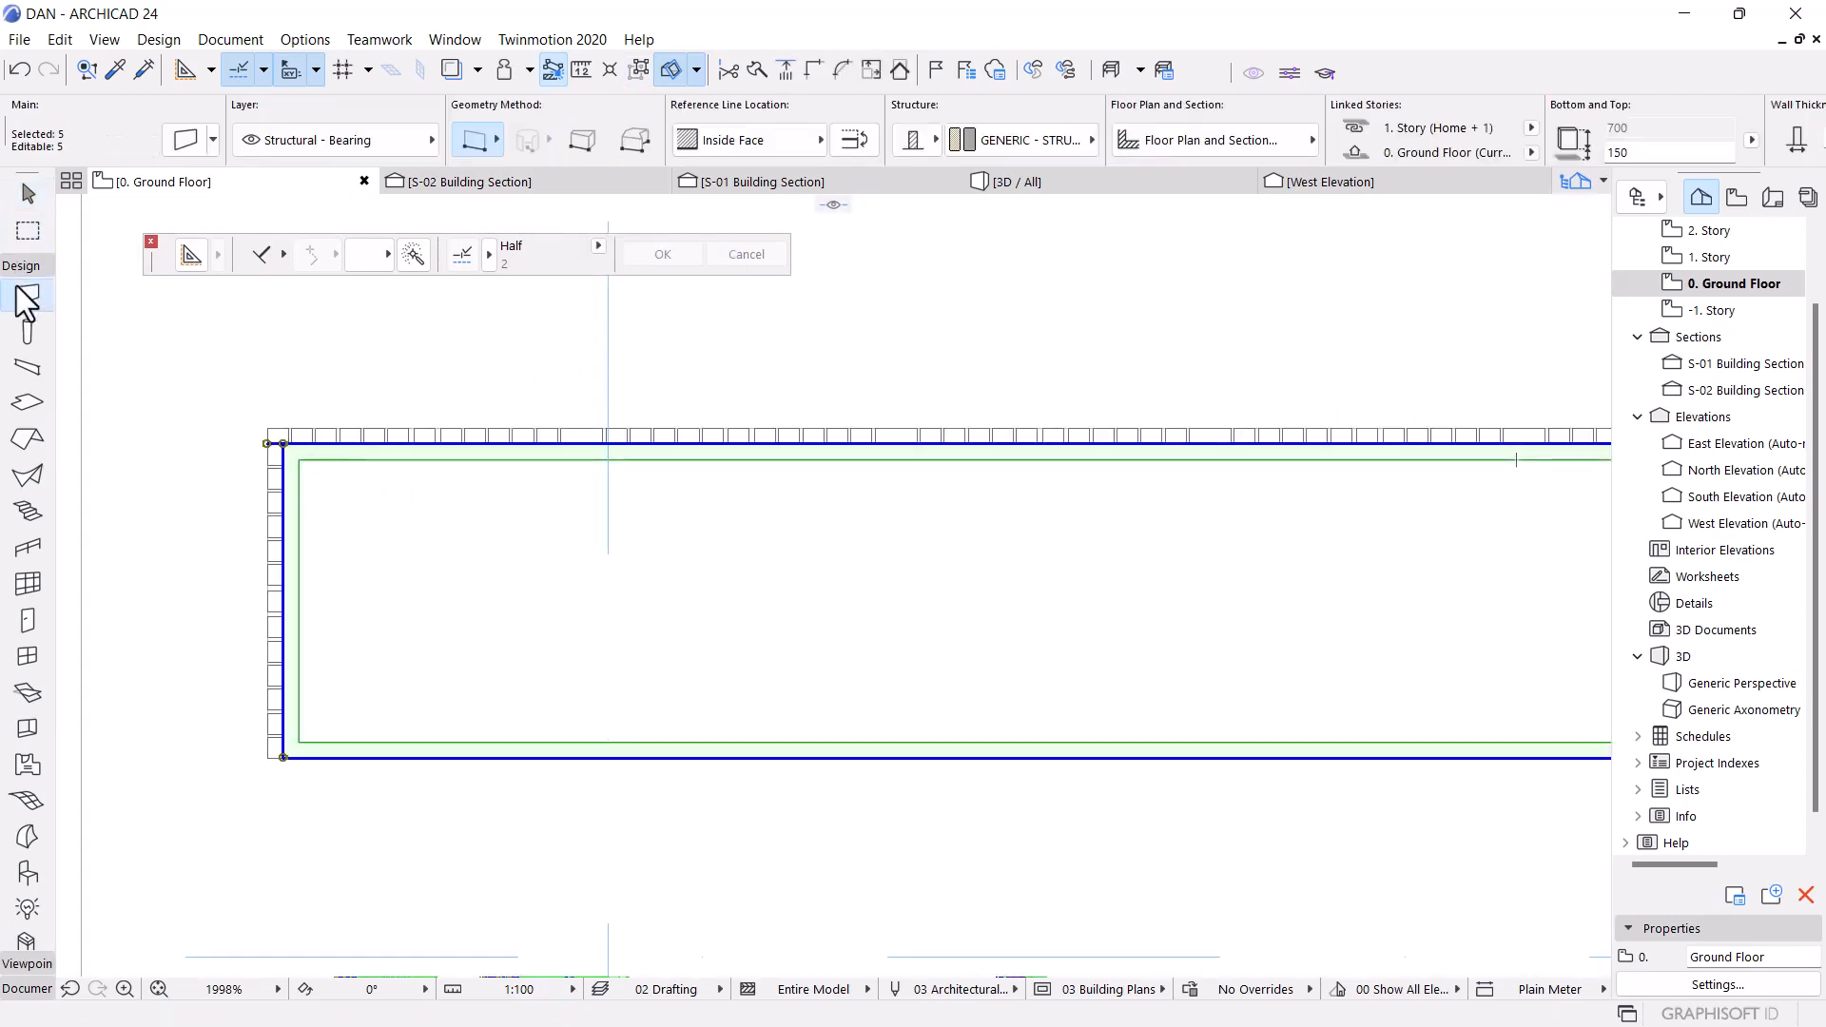
click(280, 251)
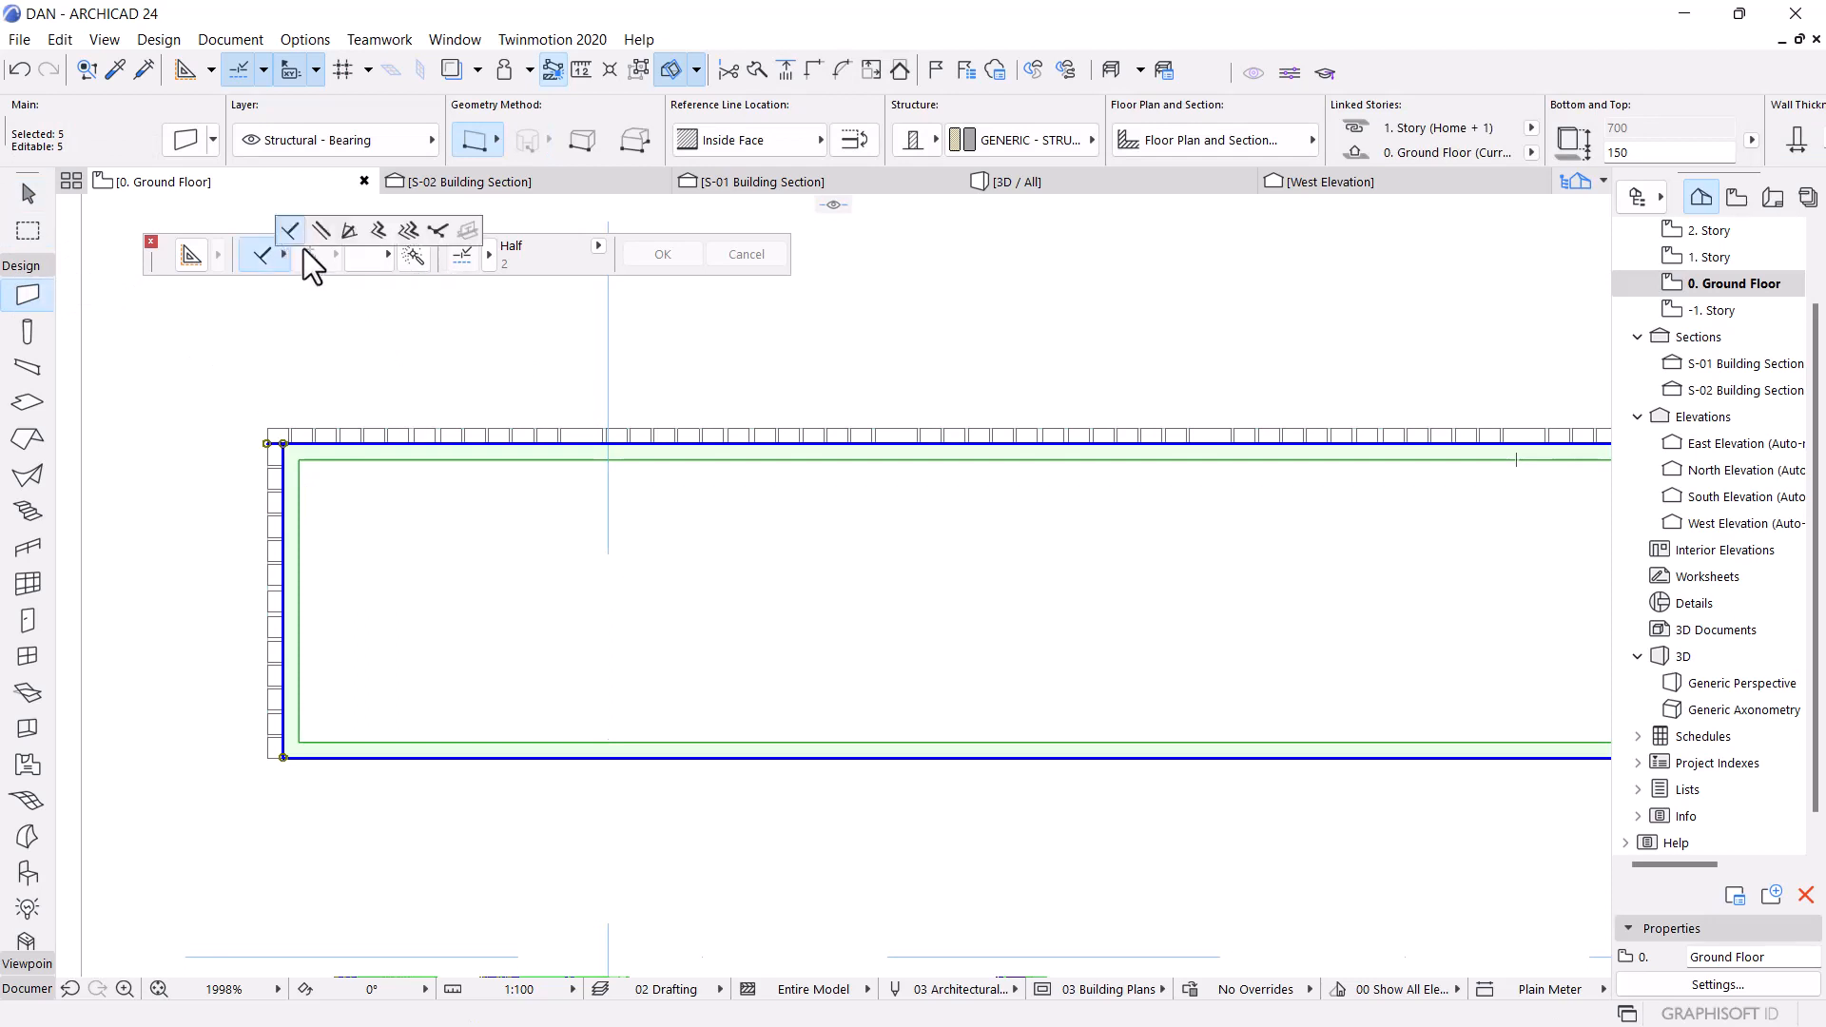
click(376, 233)
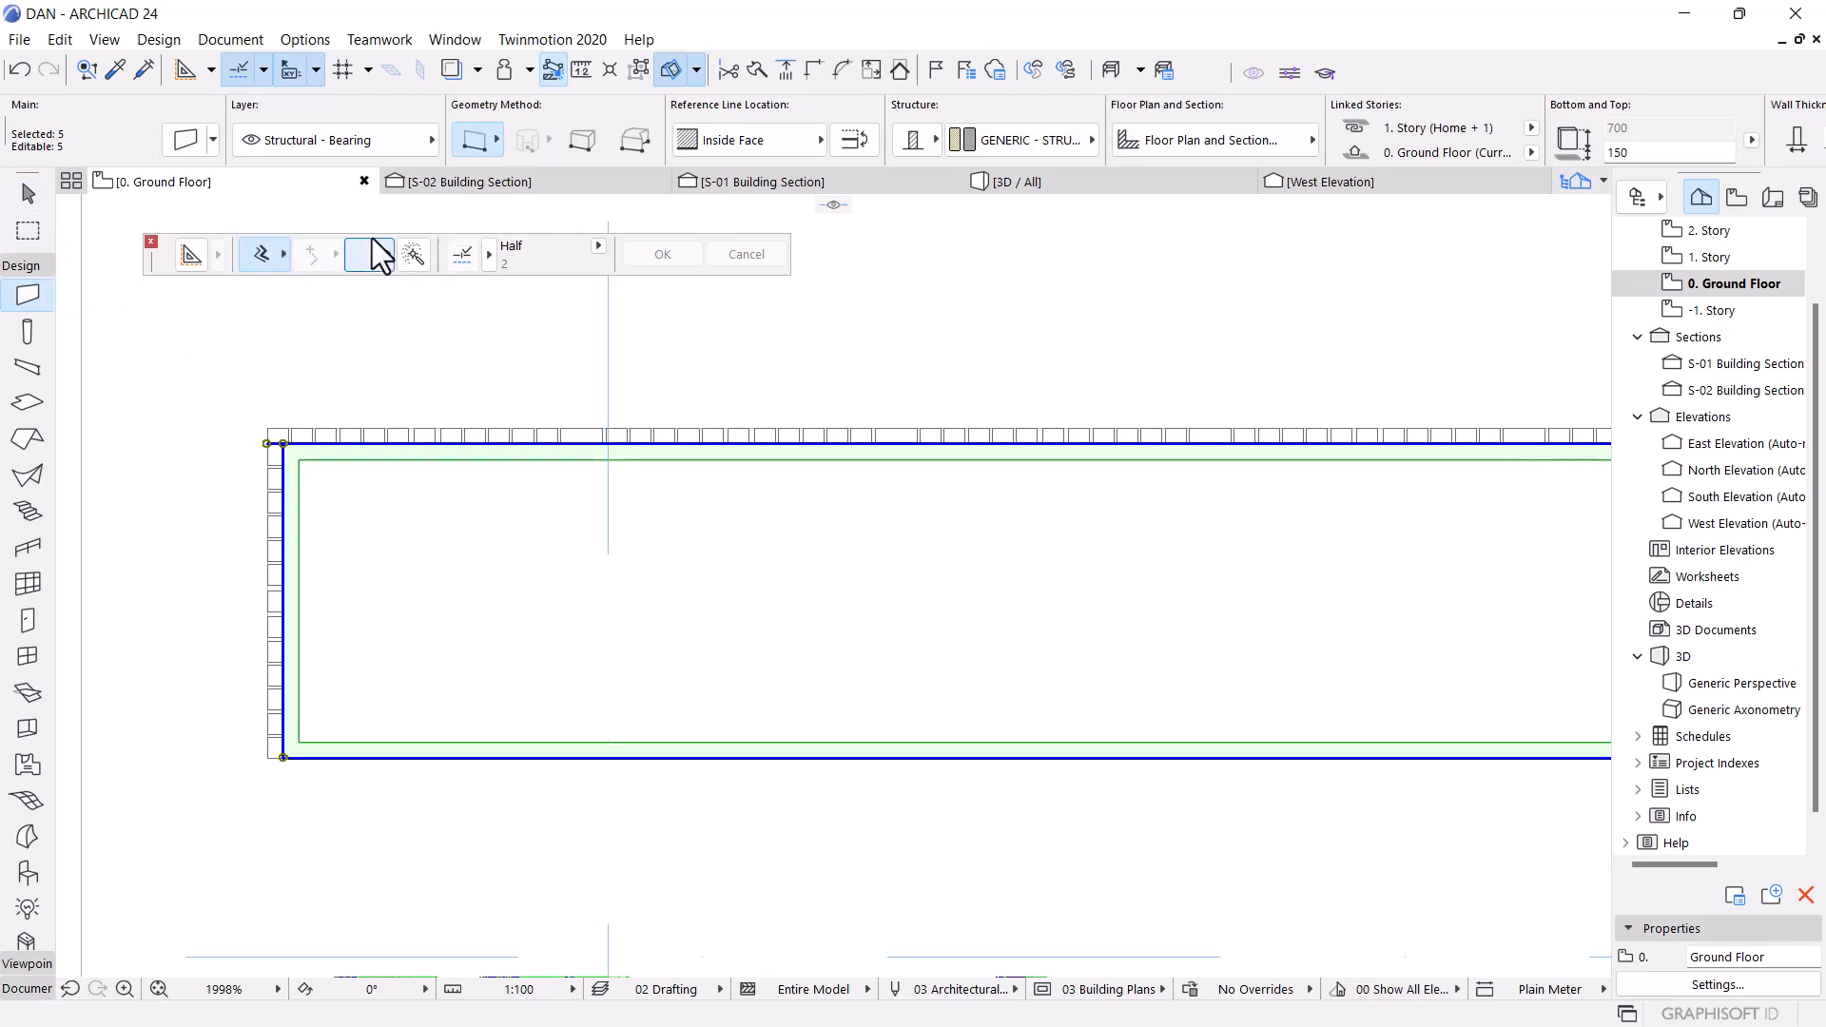
click(335, 464)
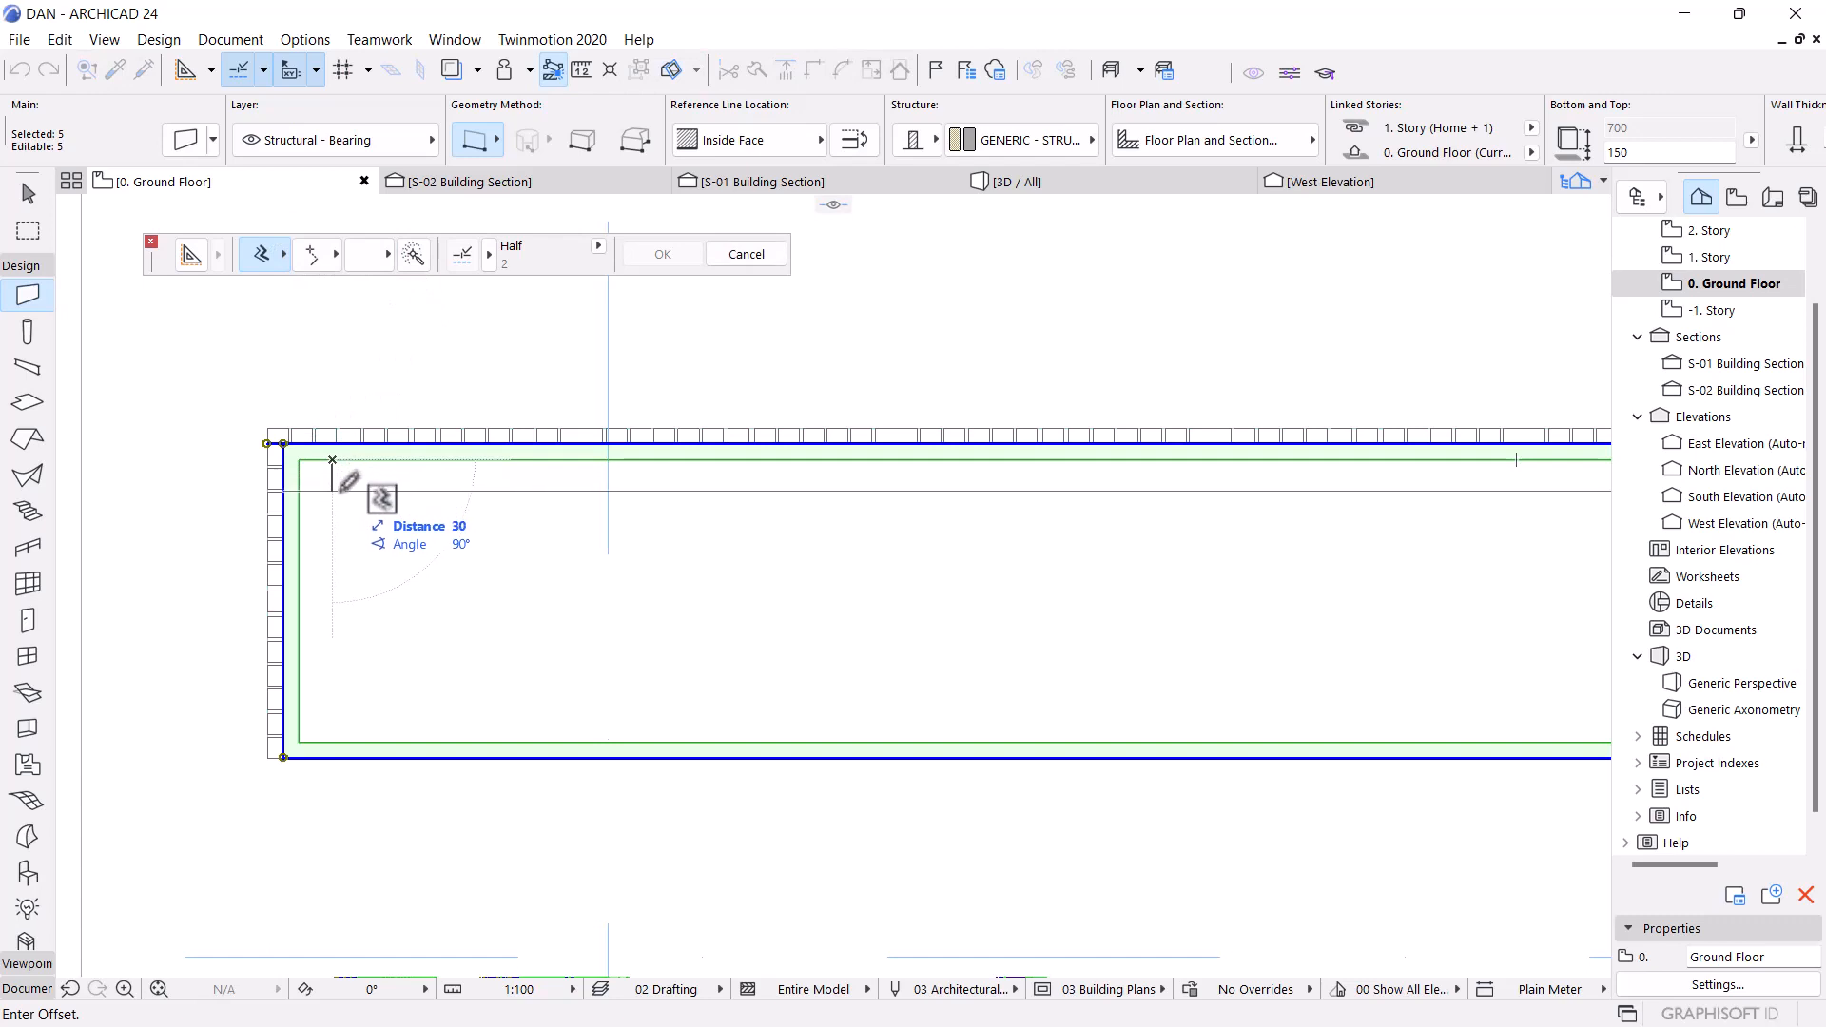
click(333, 441)
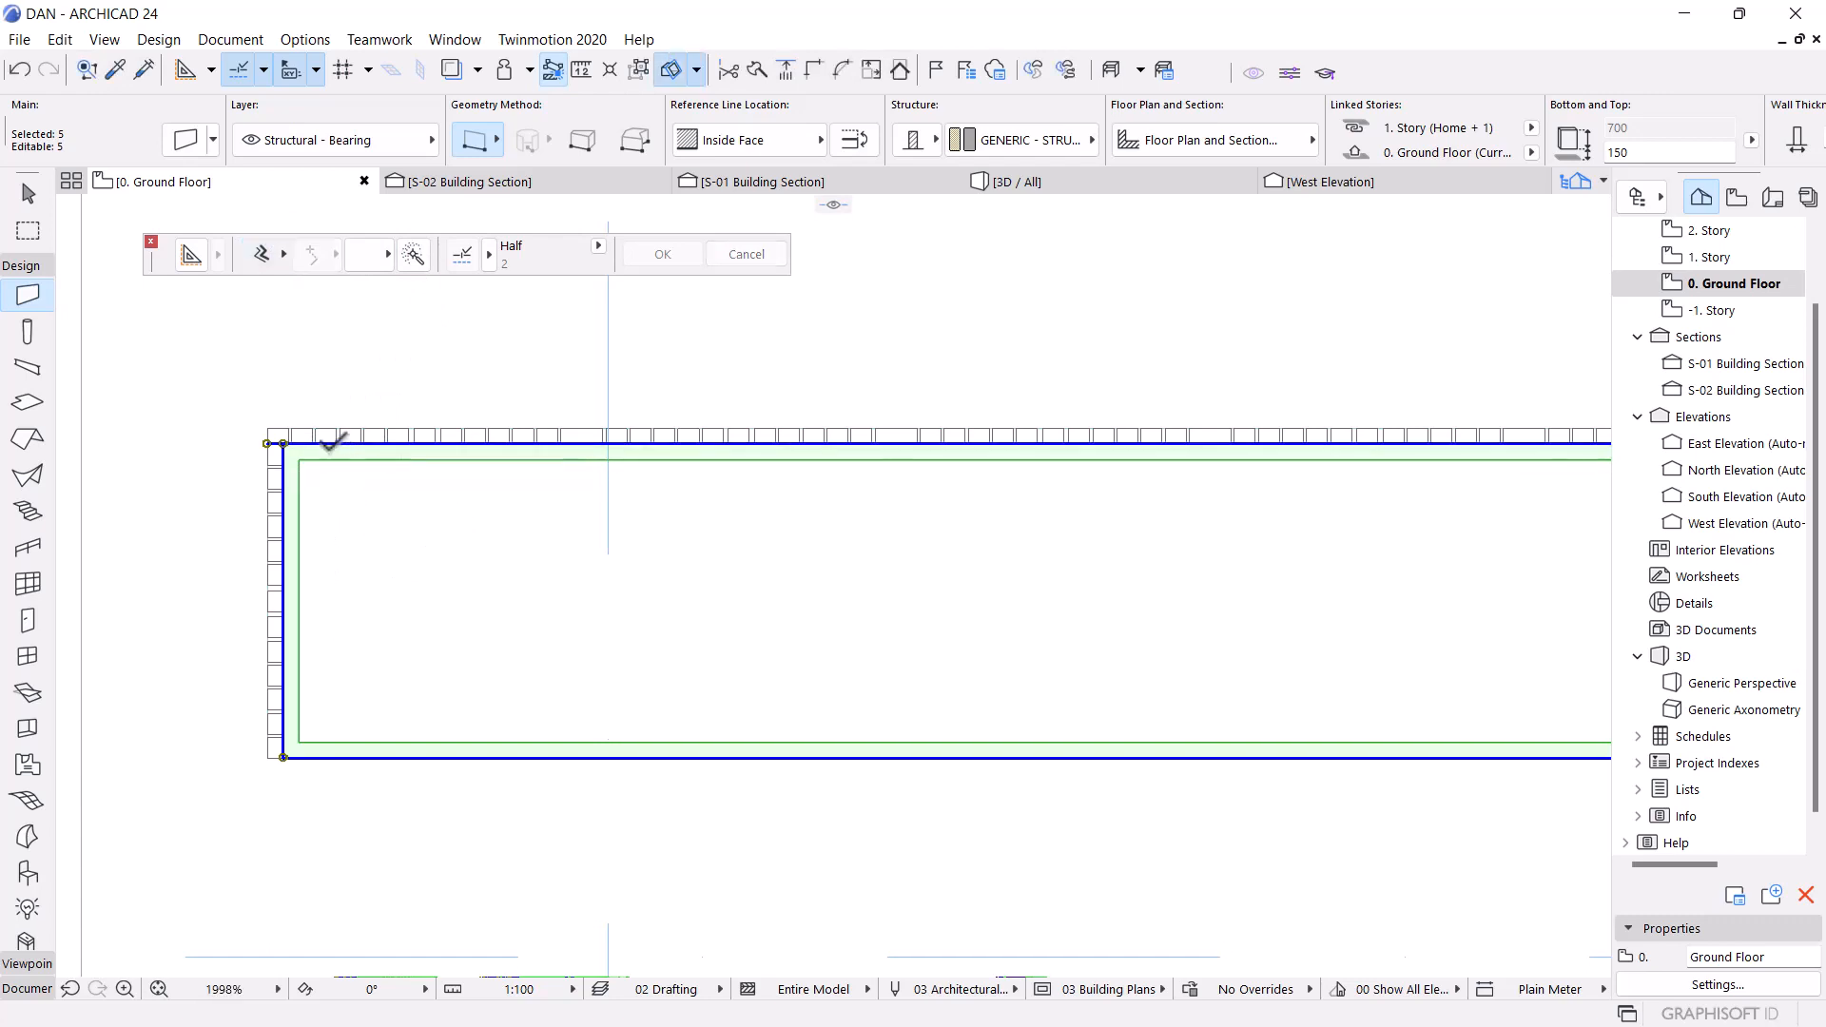
click(281, 506)
key(Escape)
Try to create a wall offset inward from the backing wall on the counter's long side without slats
click(256, 254)
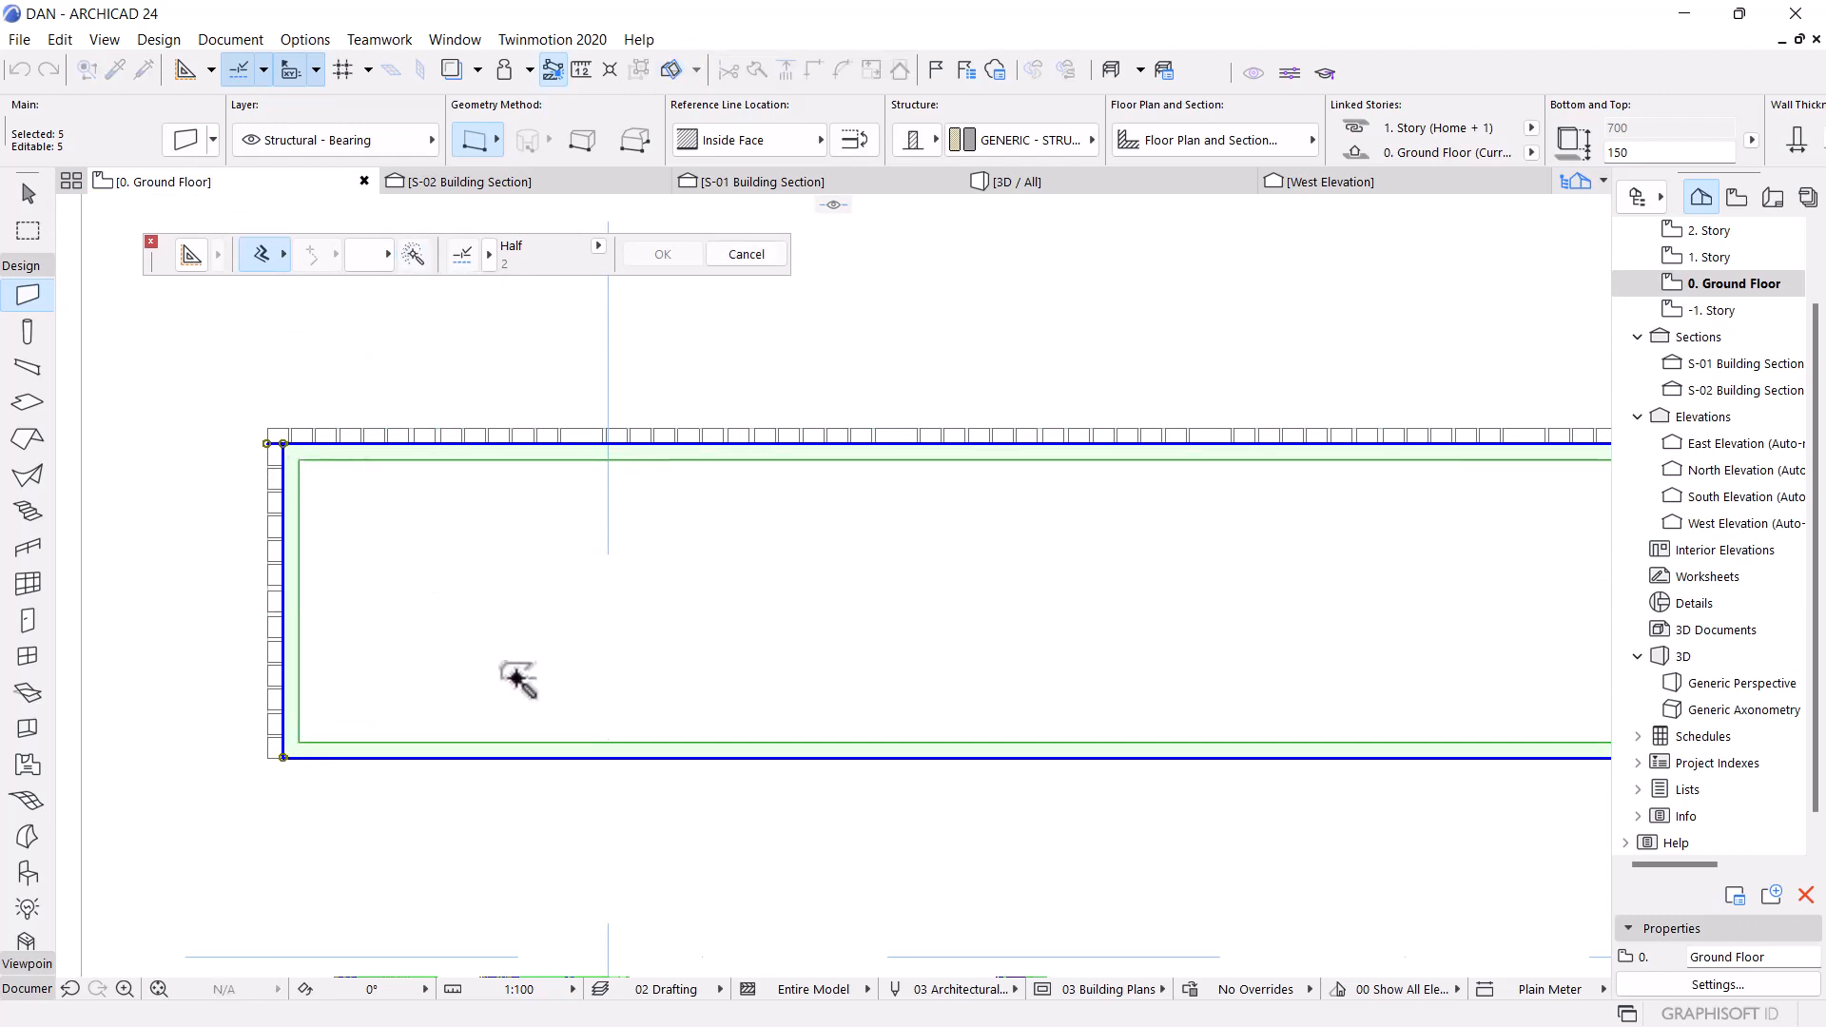
click(535, 758)
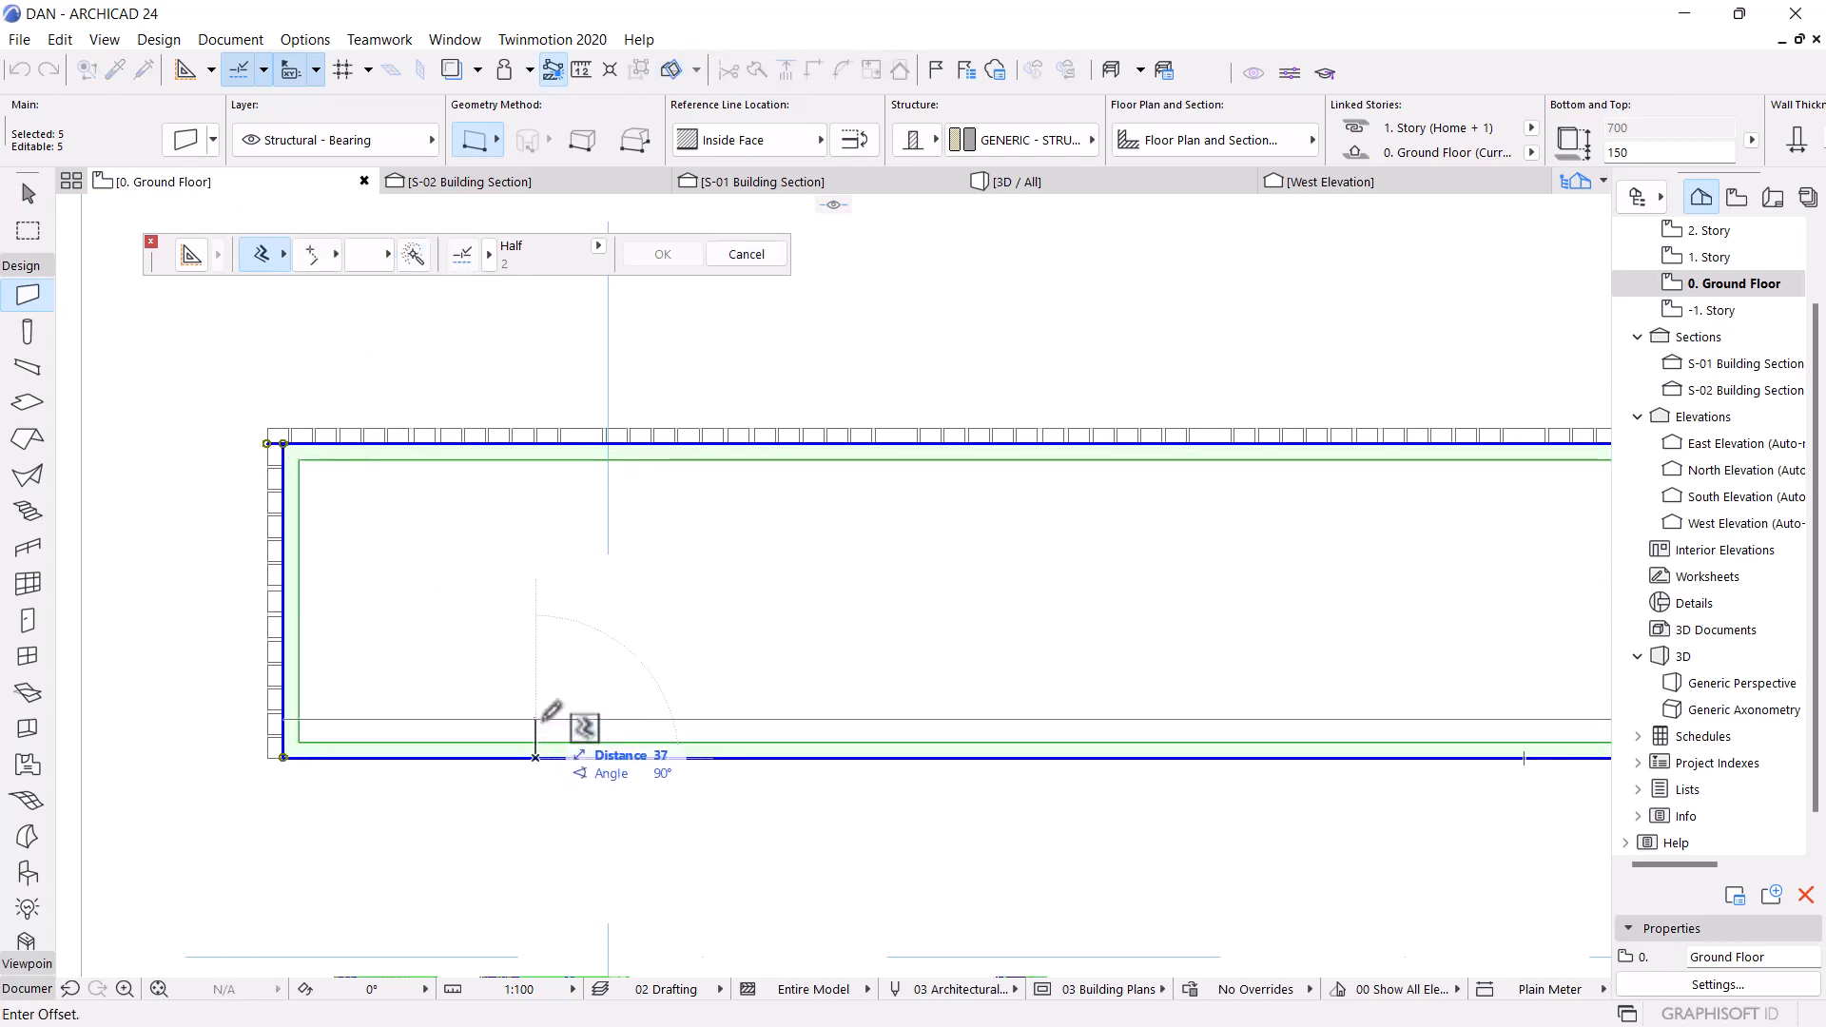
scroll(119, 677, down, 4)
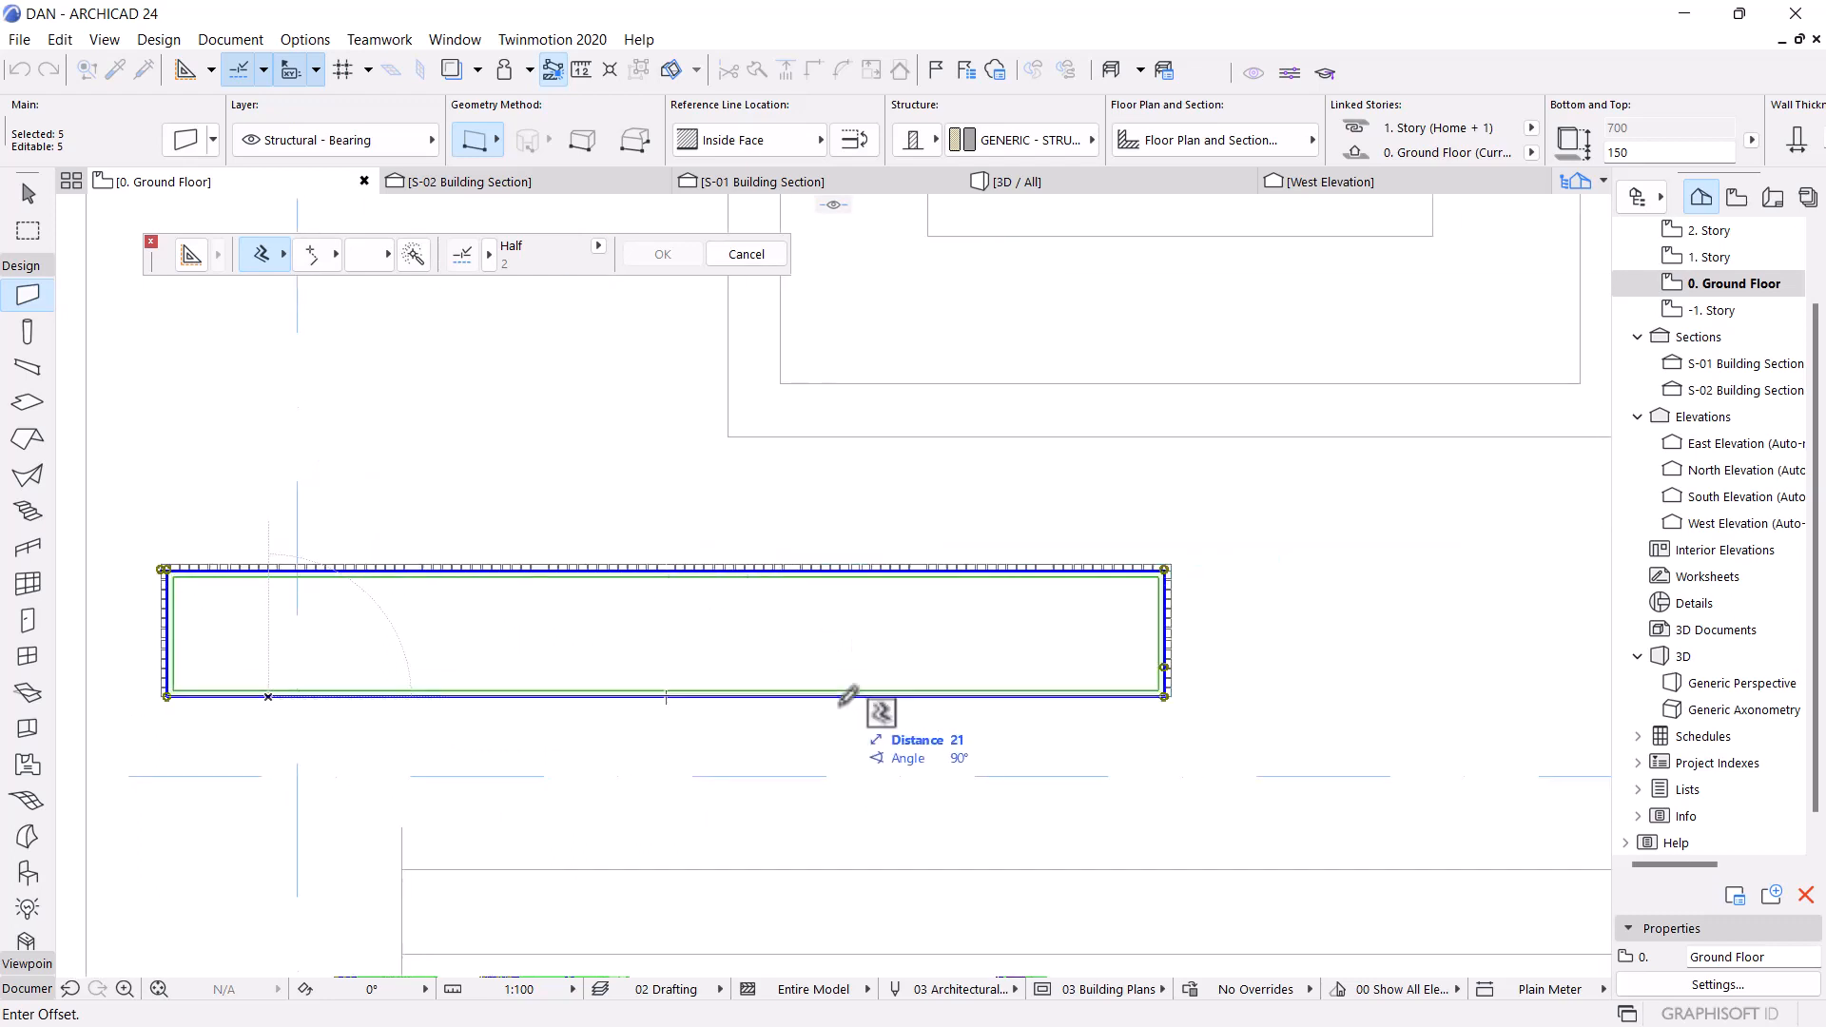
scroll(932, 689, up, 1)
scroll(1014, 676, down, 1)
scroll(423, 657, up, 4)
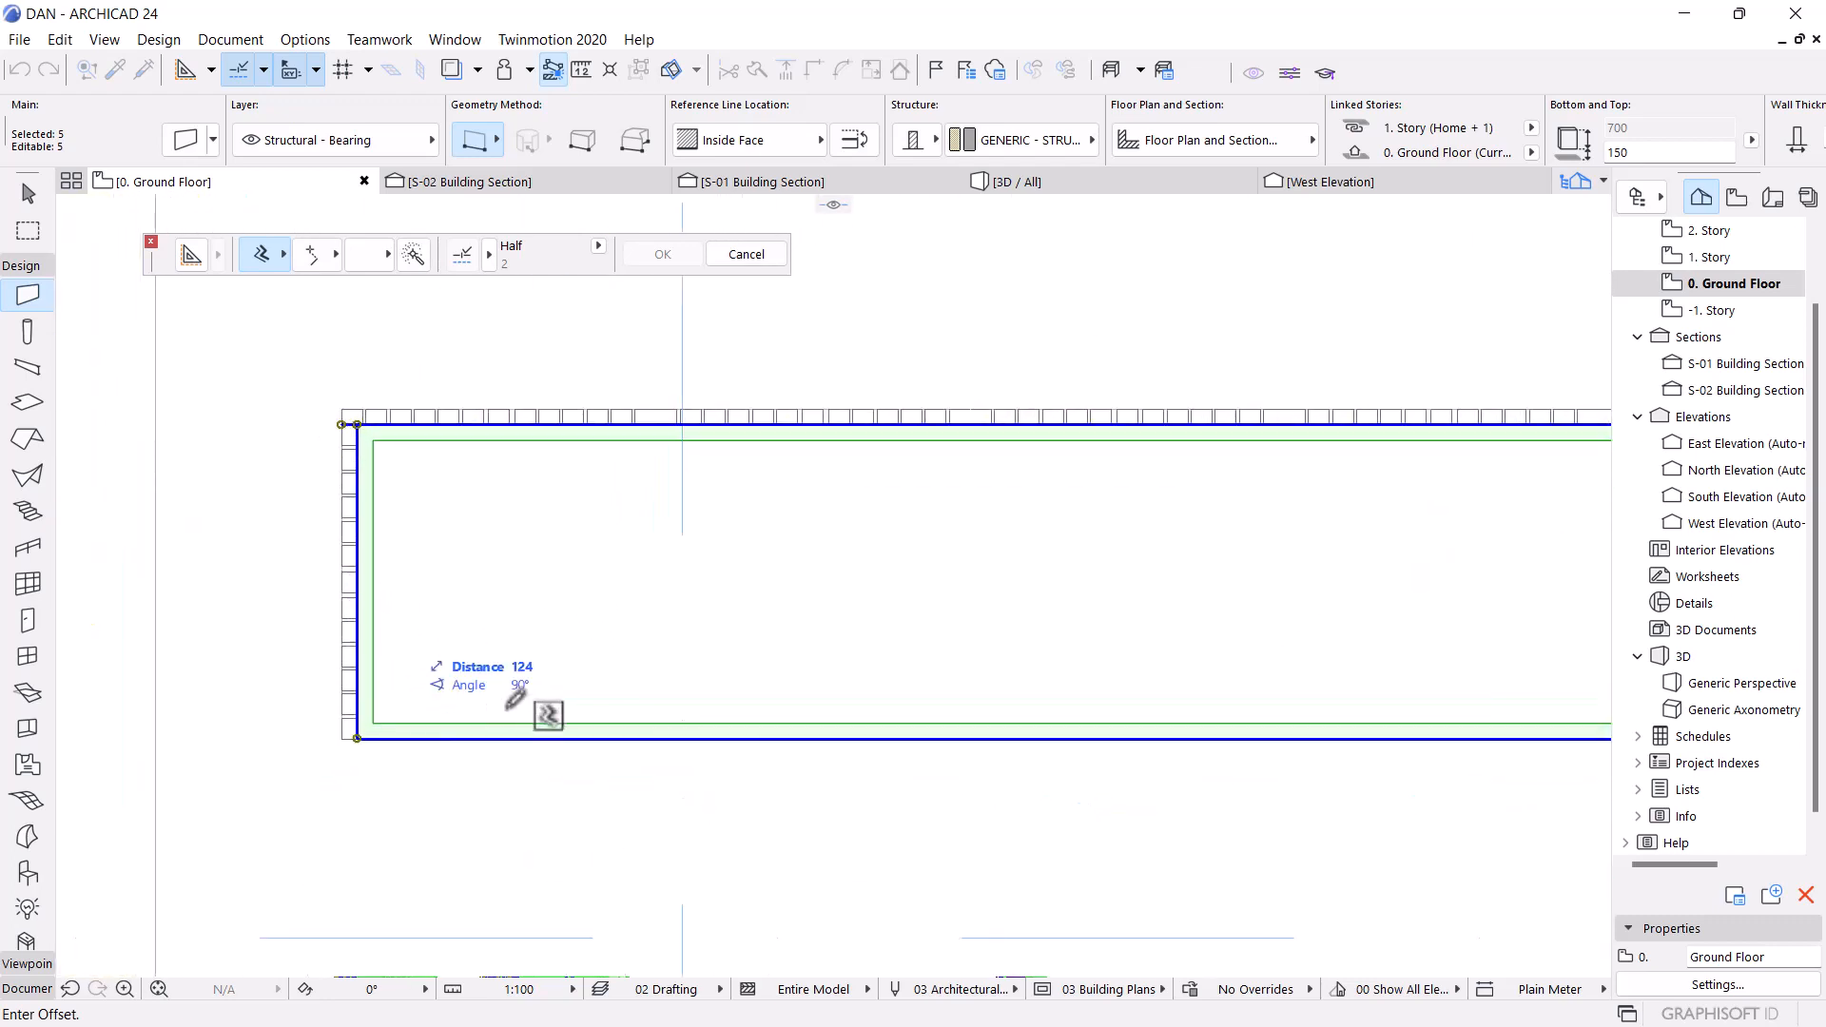
click(590, 725)
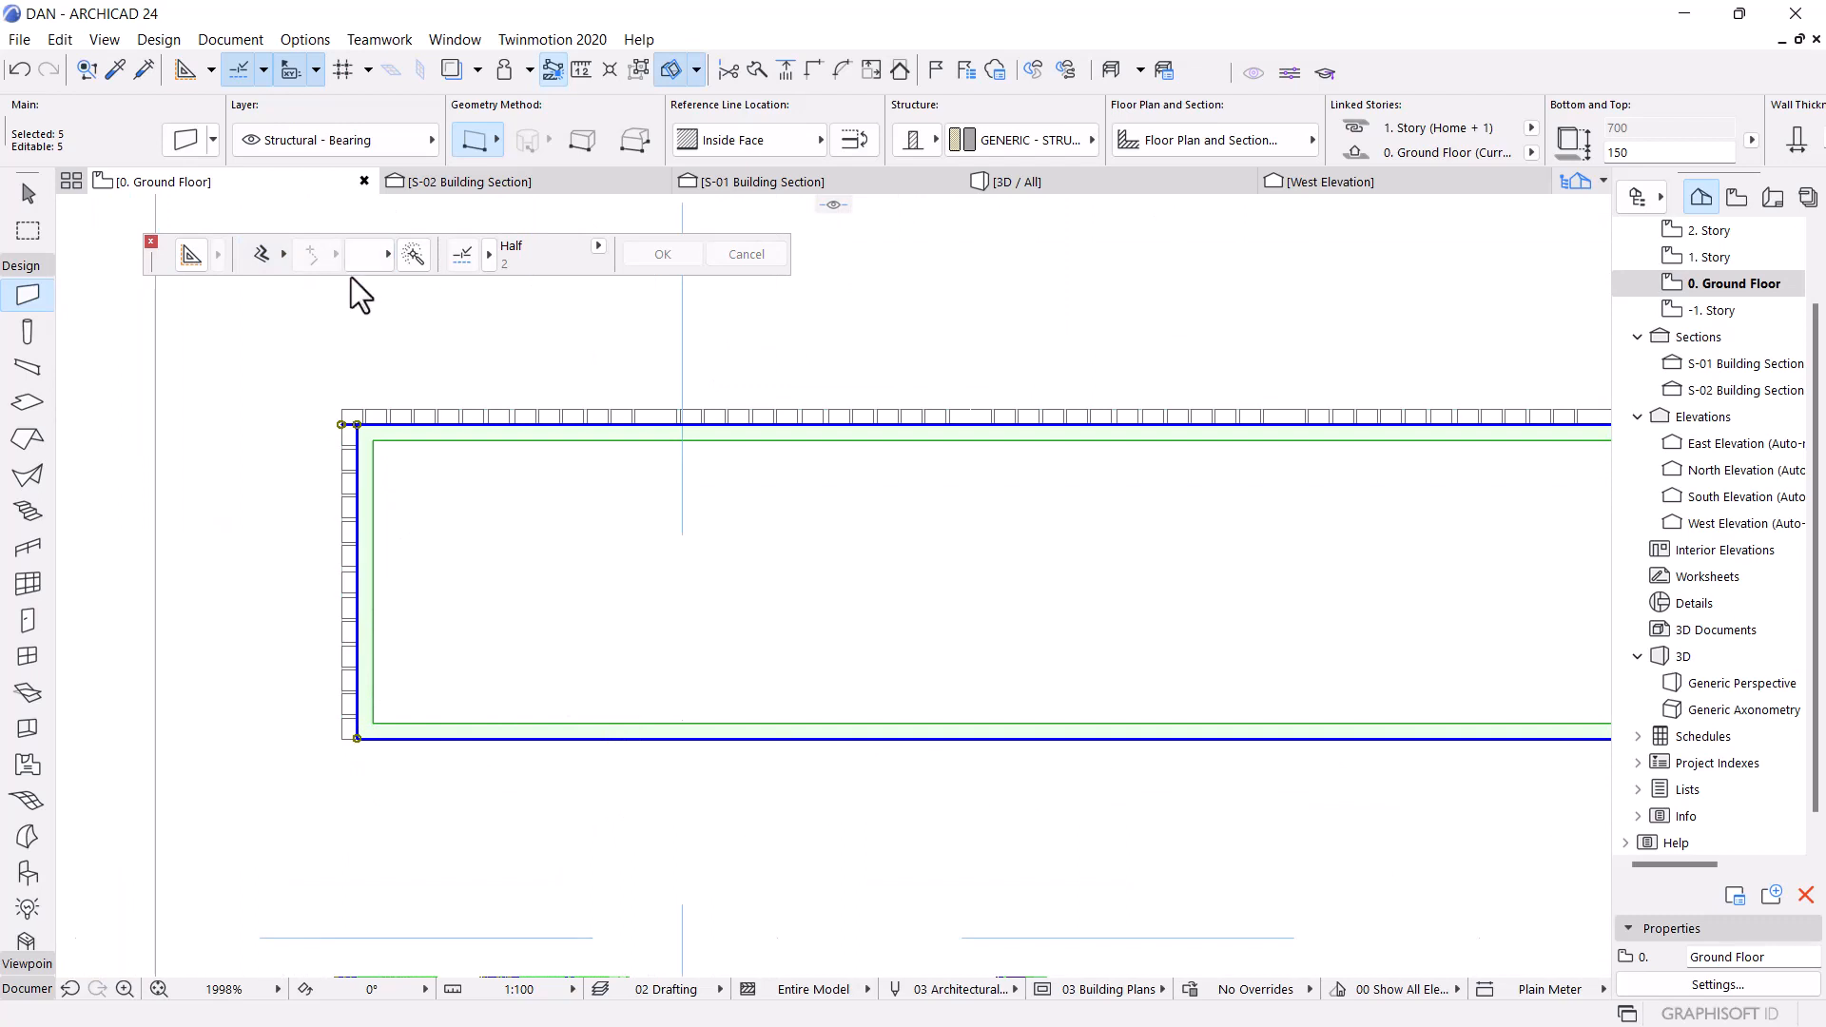
Create a new wall offset 30 mm inward from the backing wall at the counter's short slatted end
click(262, 259)
scroll(354, 501, up, 1)
scroll(354, 501, up, 1)
click(371, 474)
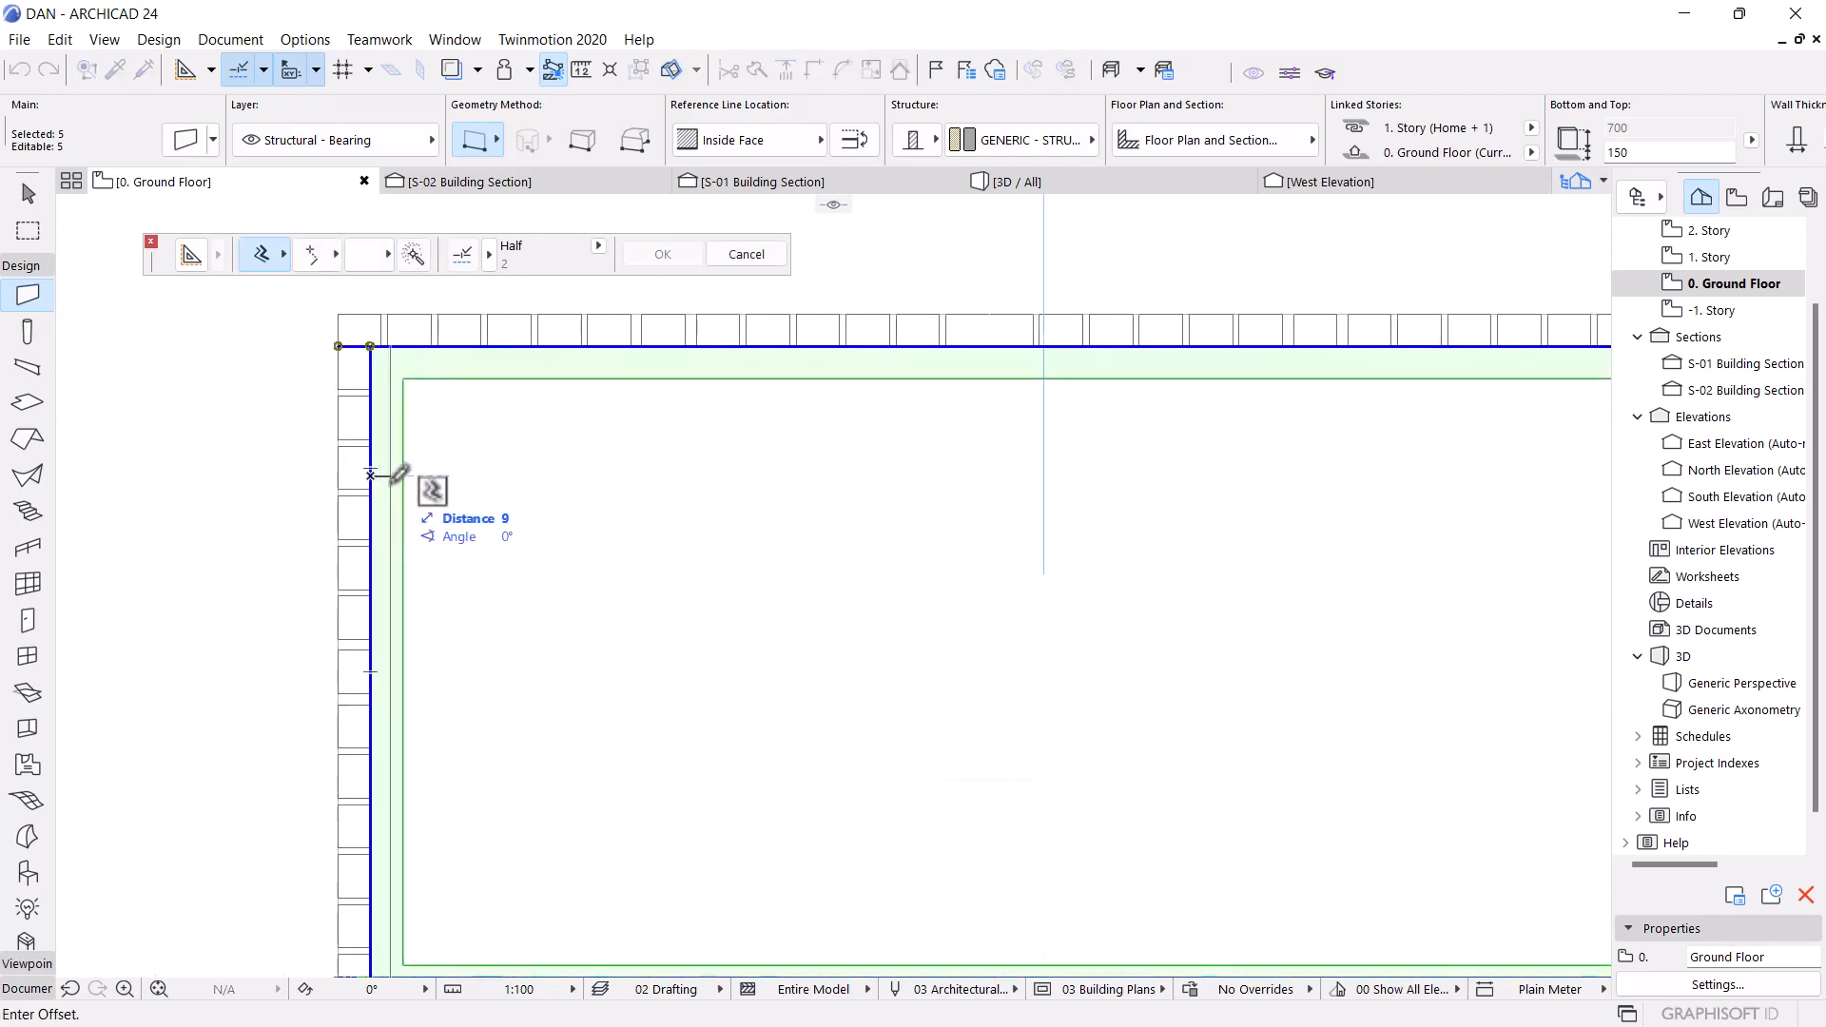
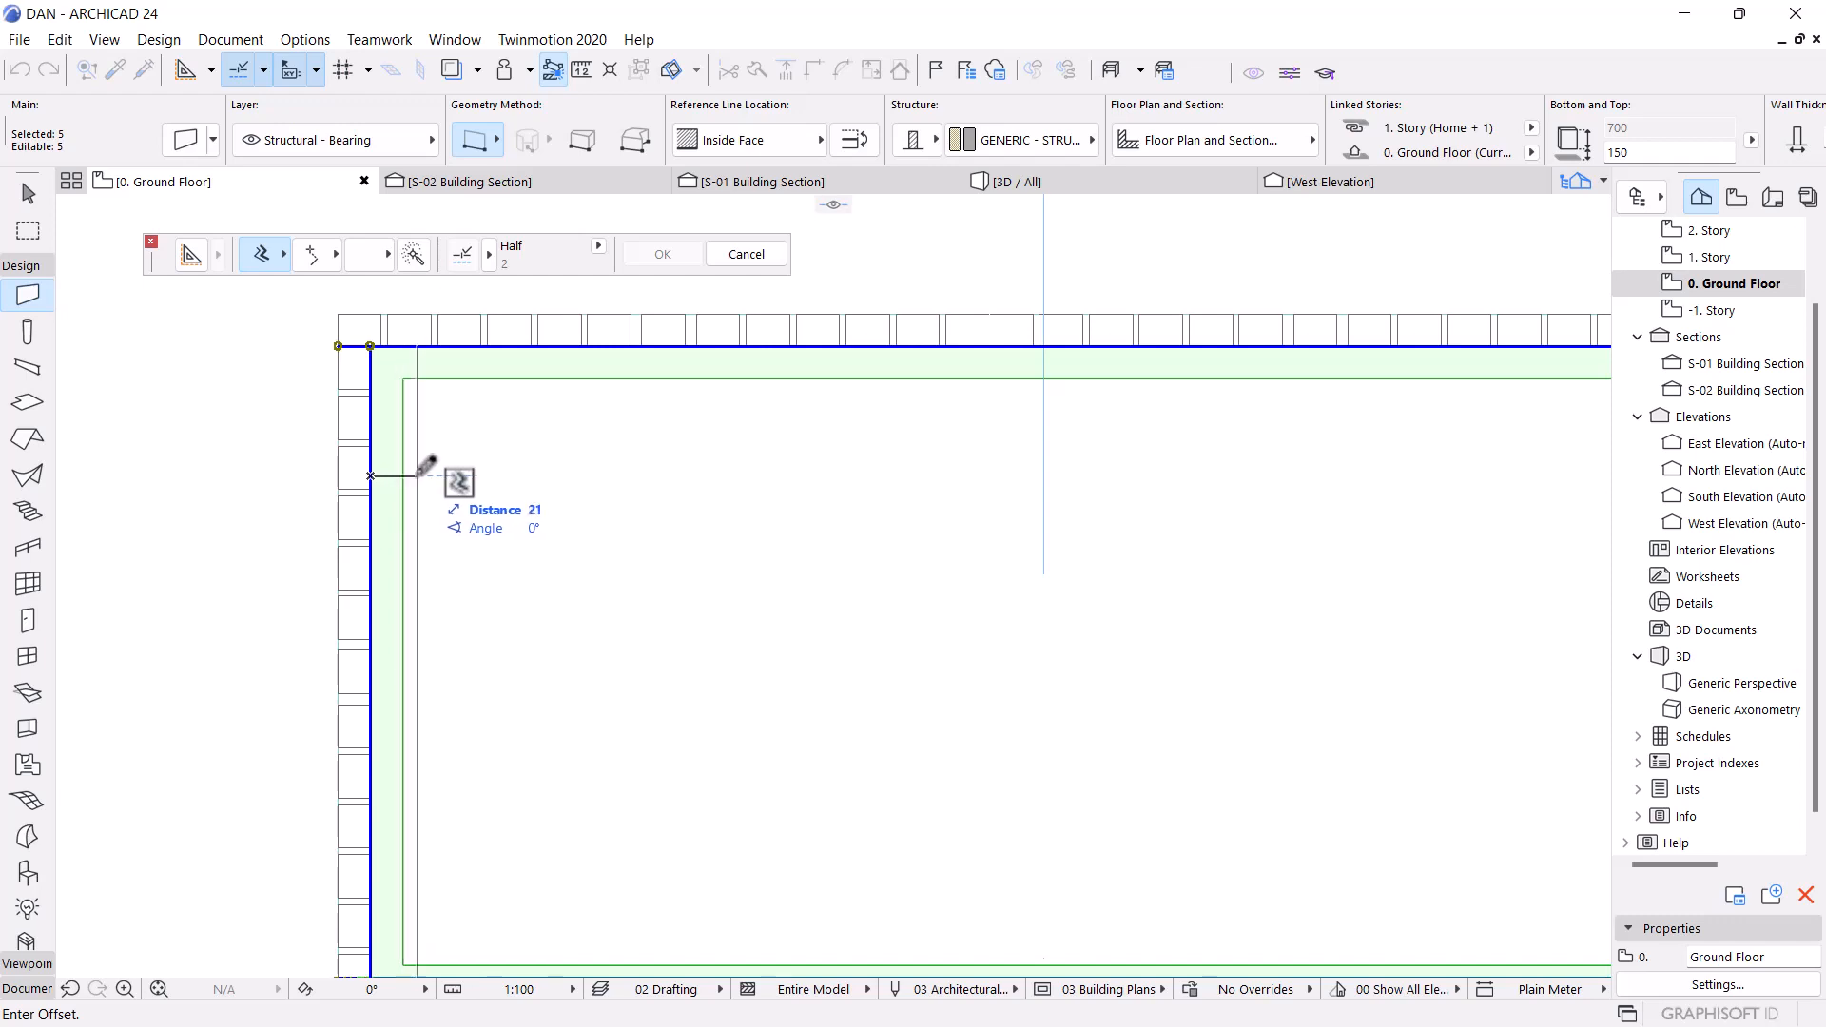
text(30)
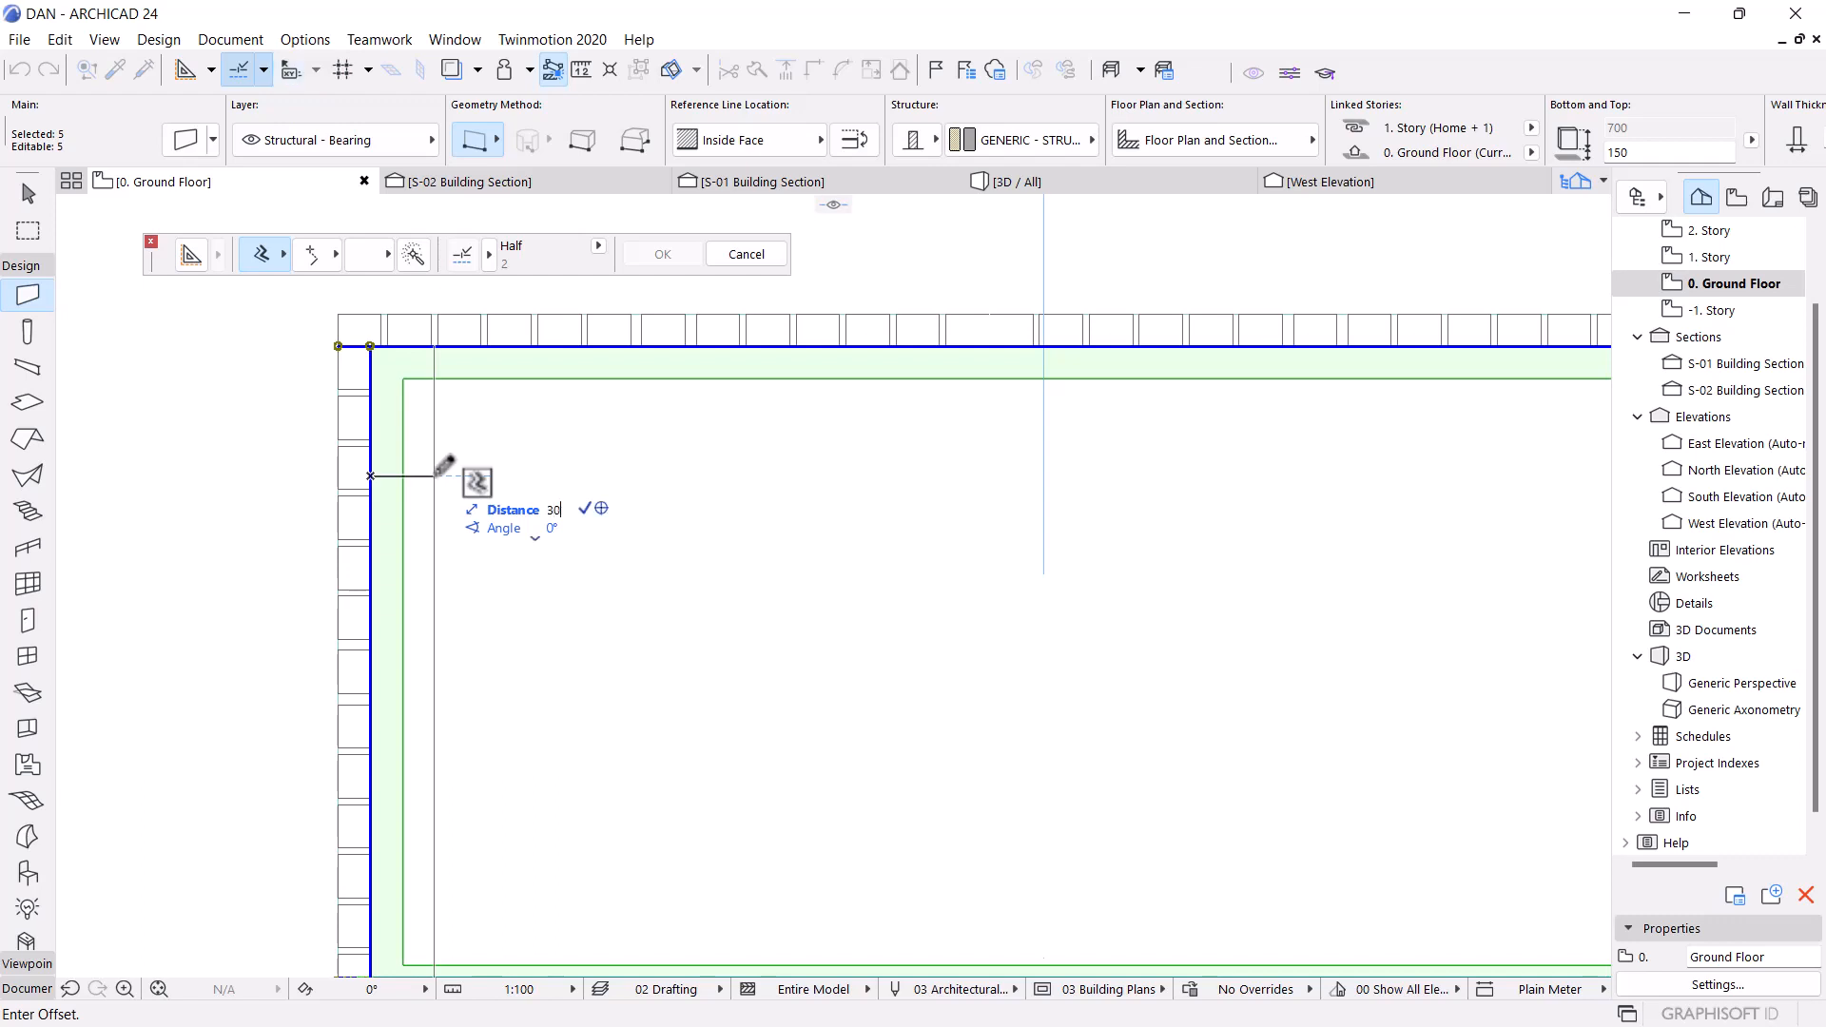
key(Return)
key(Escape)
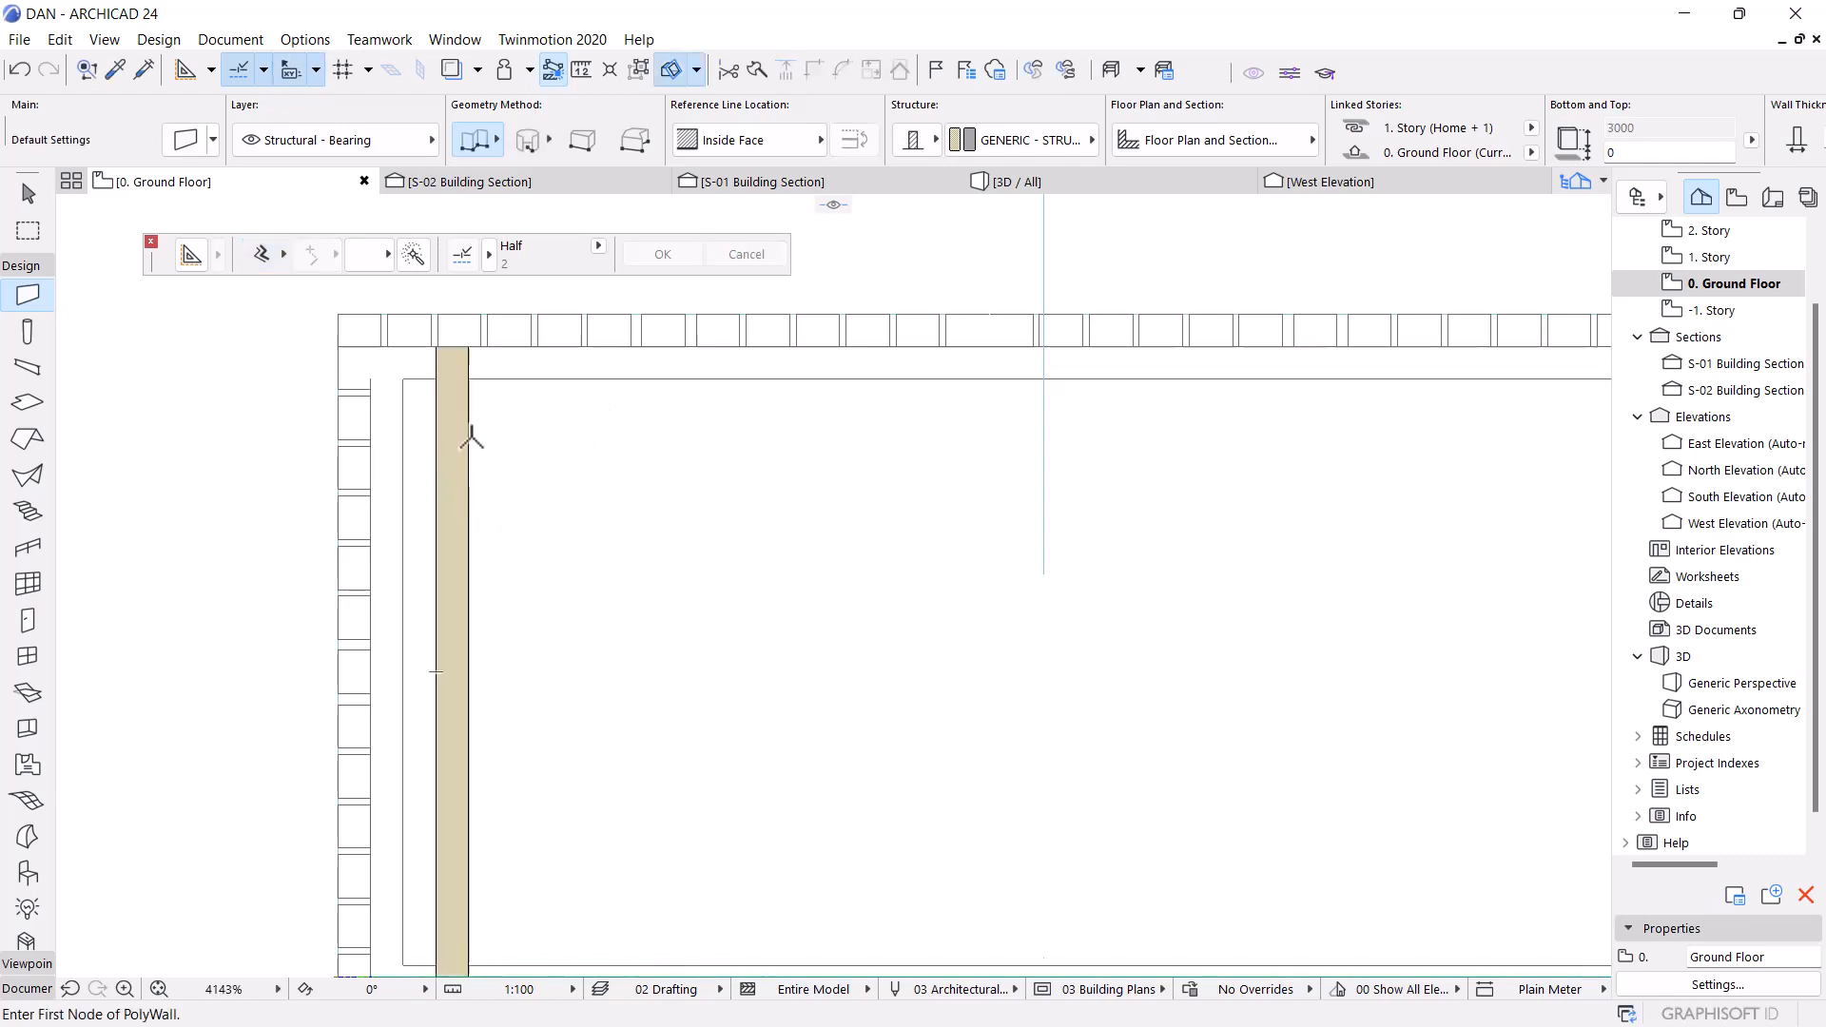
Delete the newly offset wall at the counter's short end
key(Escape)
click(461, 422)
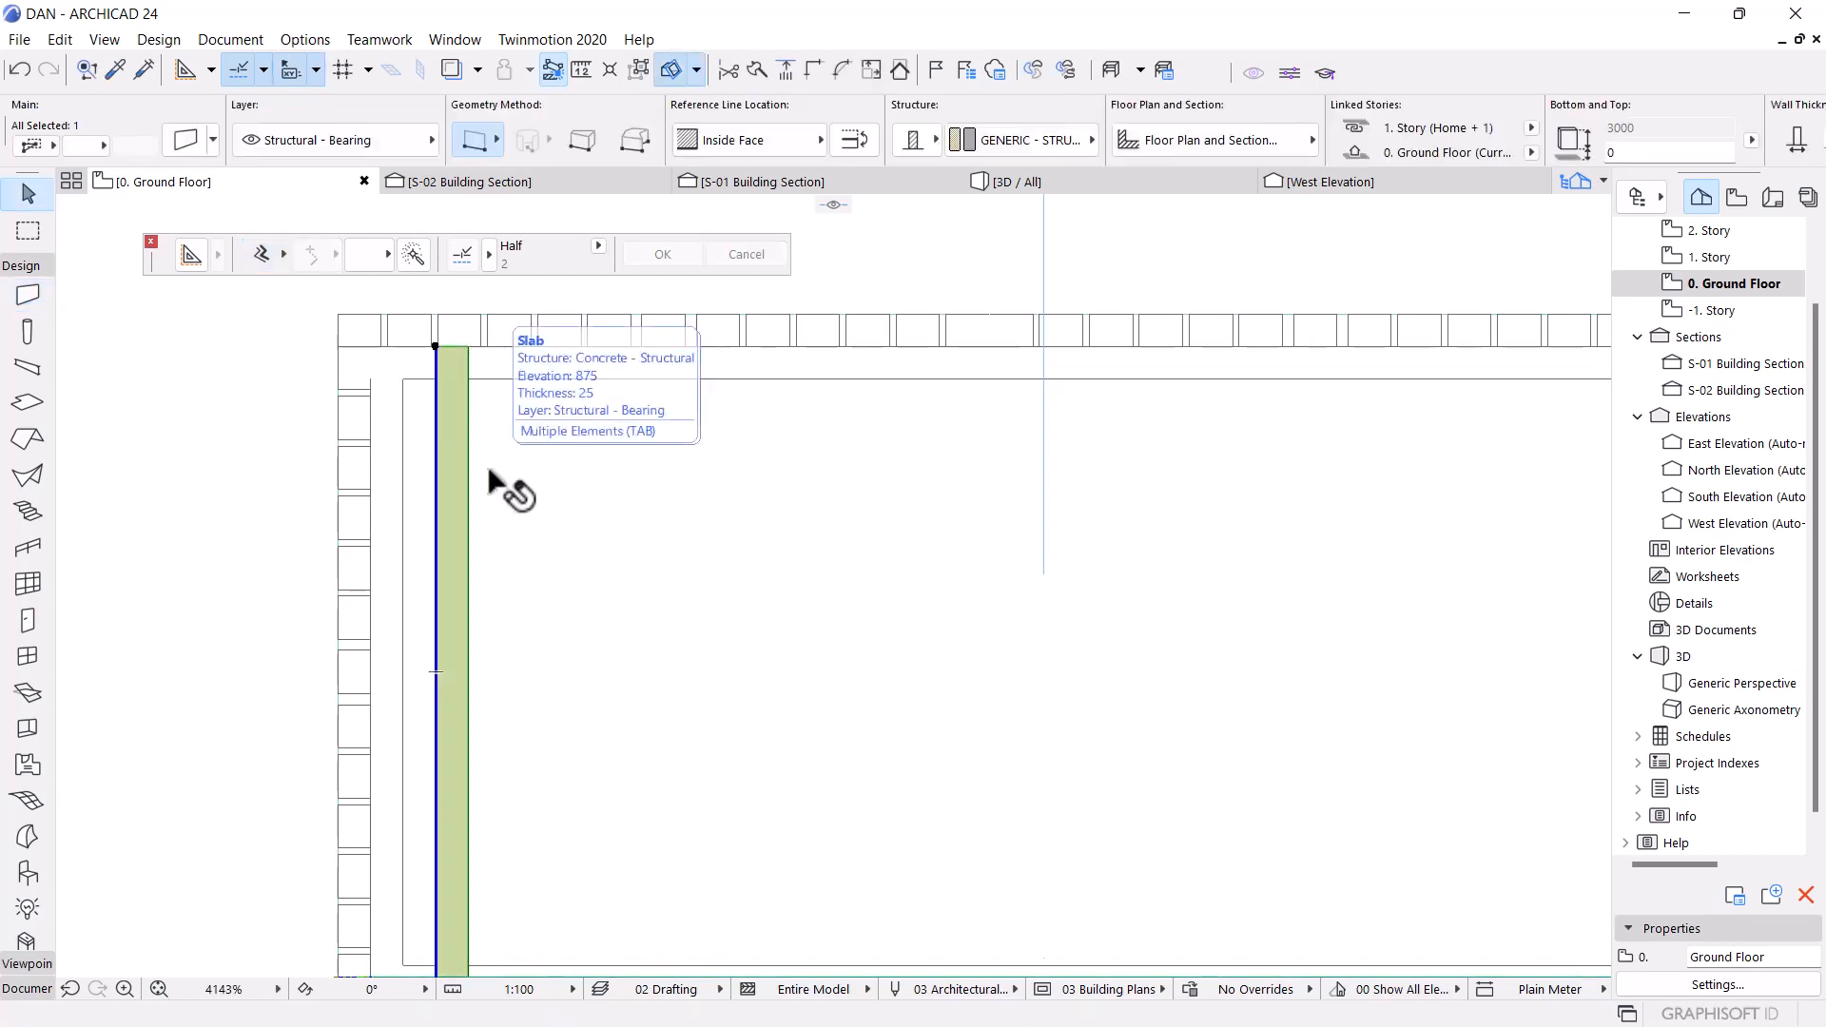
key(Delete)
With groups suspended, copy only the short end's backing wall inward, leaving a gap one wall thickness wide
click(406, 535)
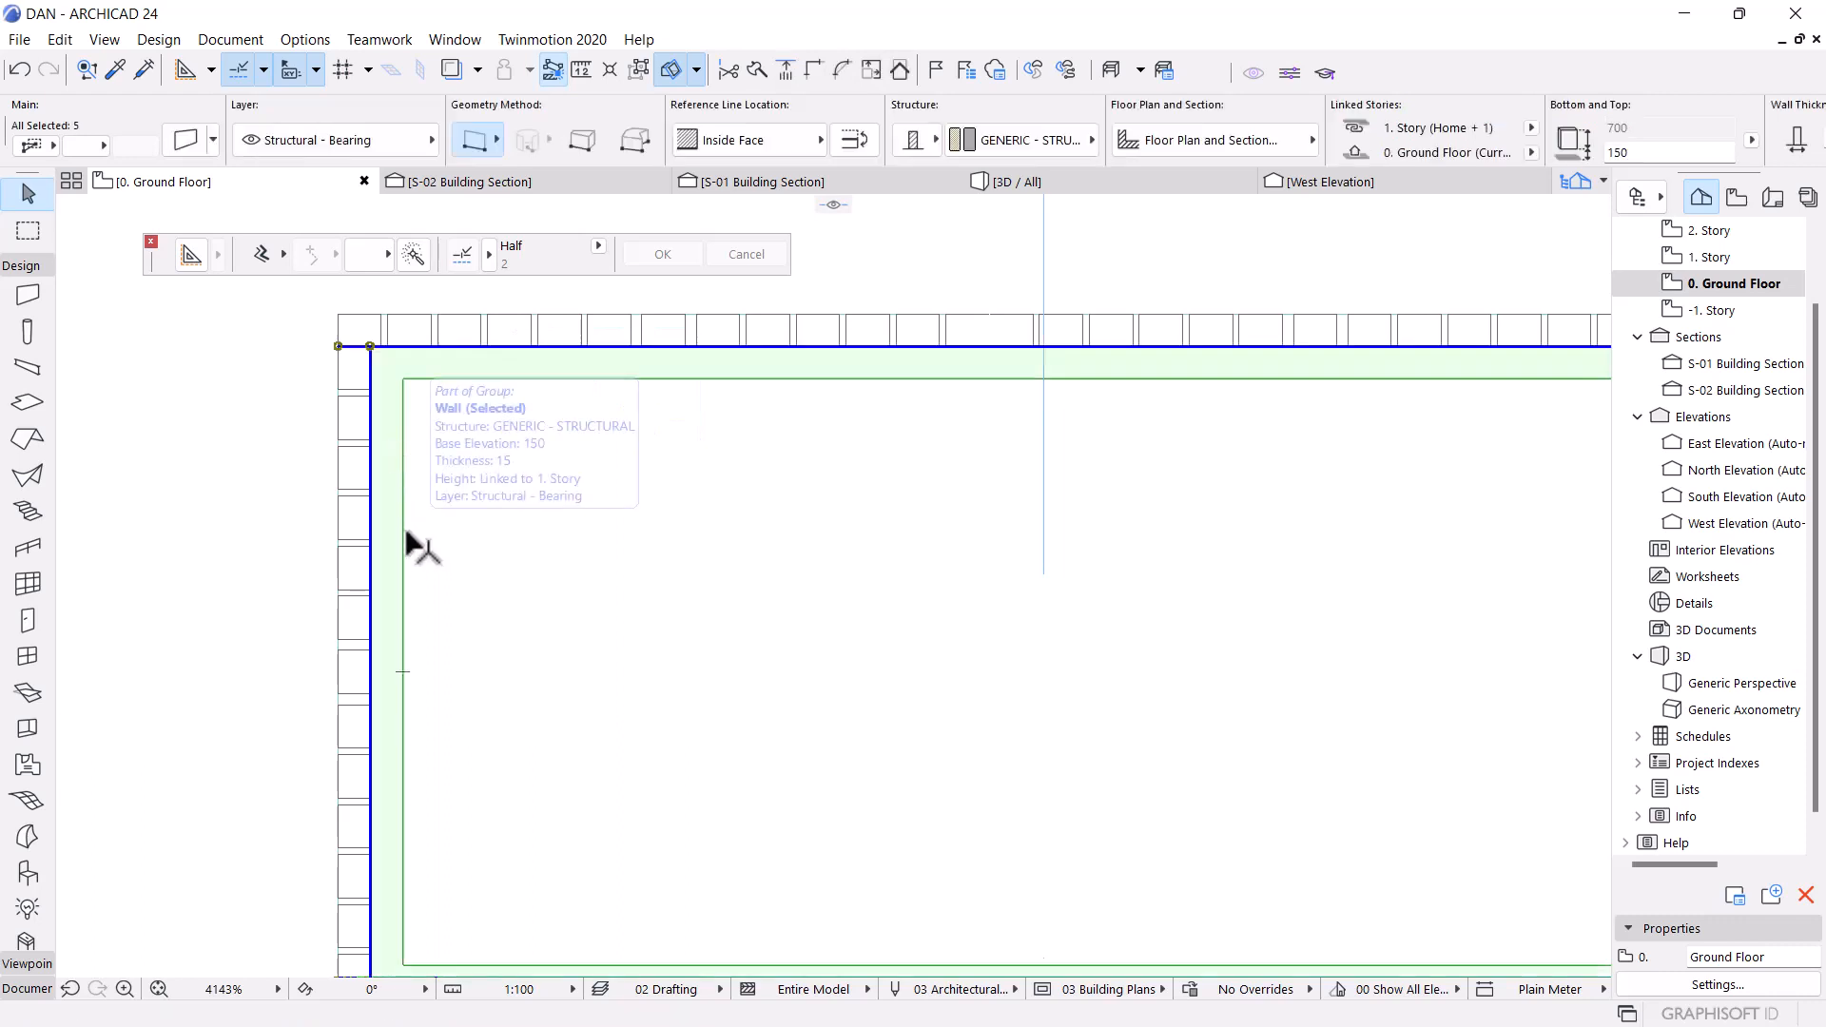
key(Escape)
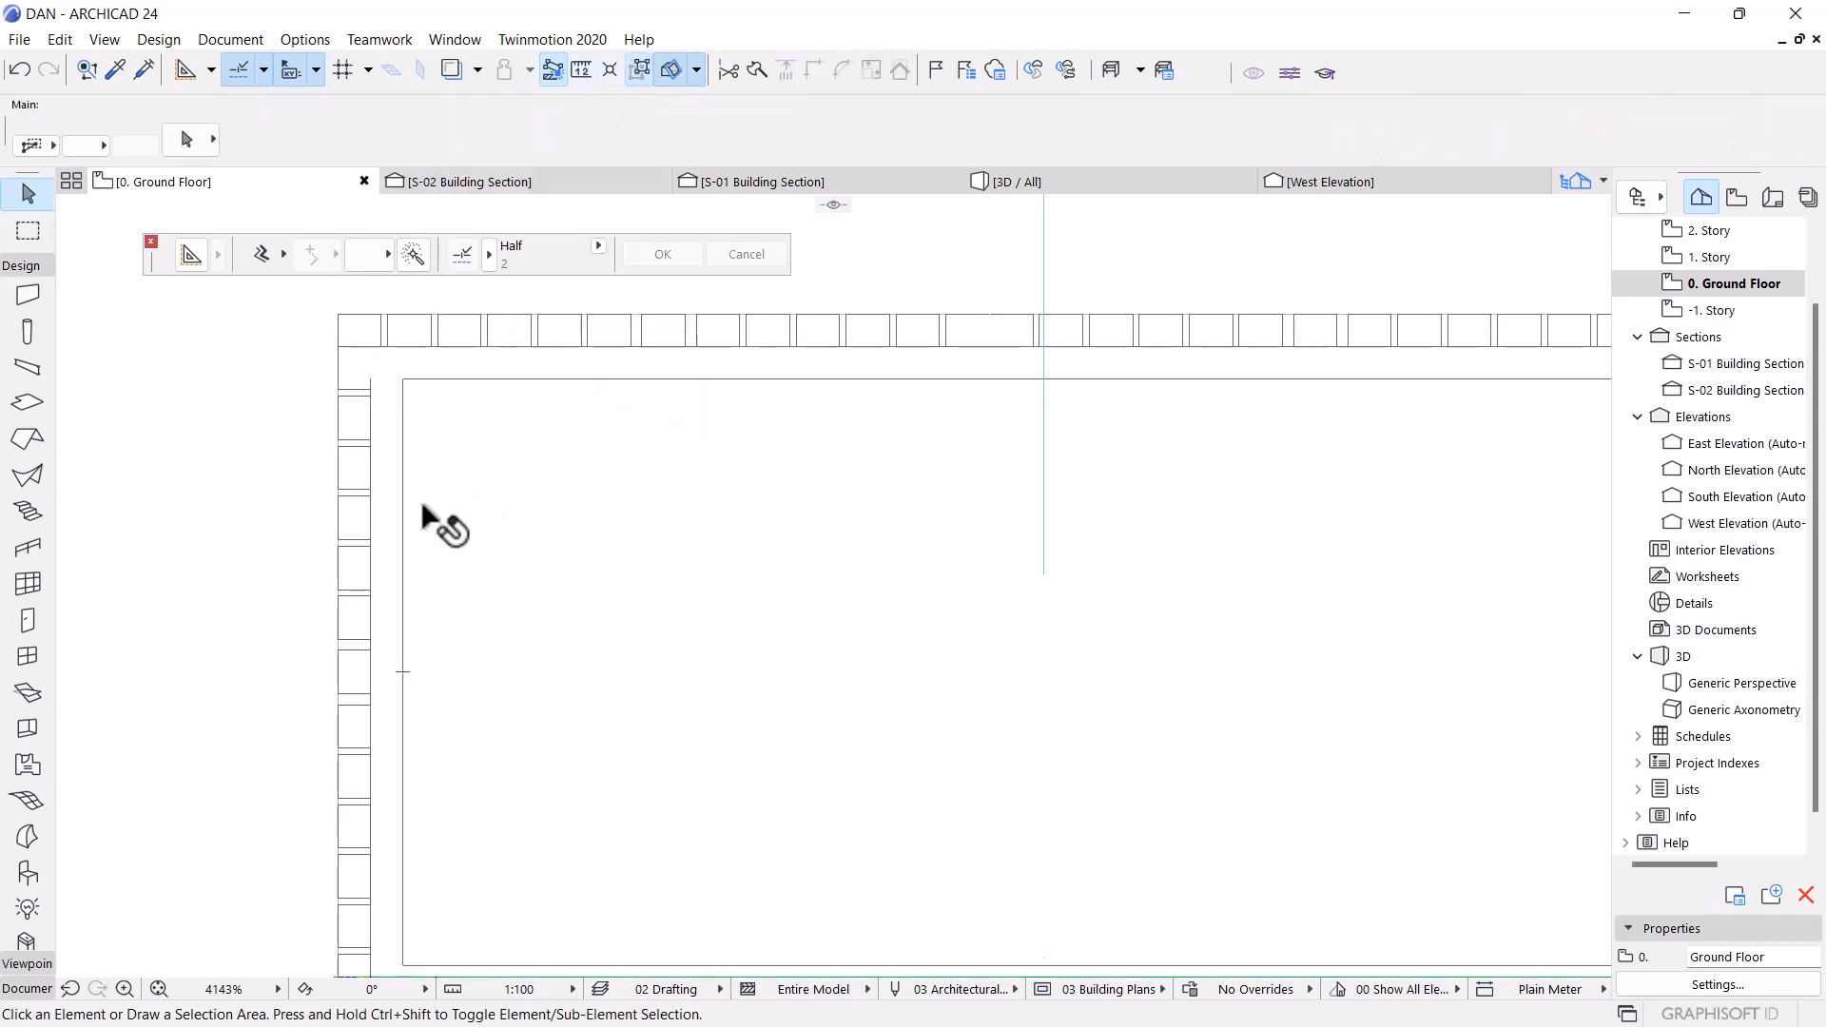
click(392, 518)
key(ctrl+d)
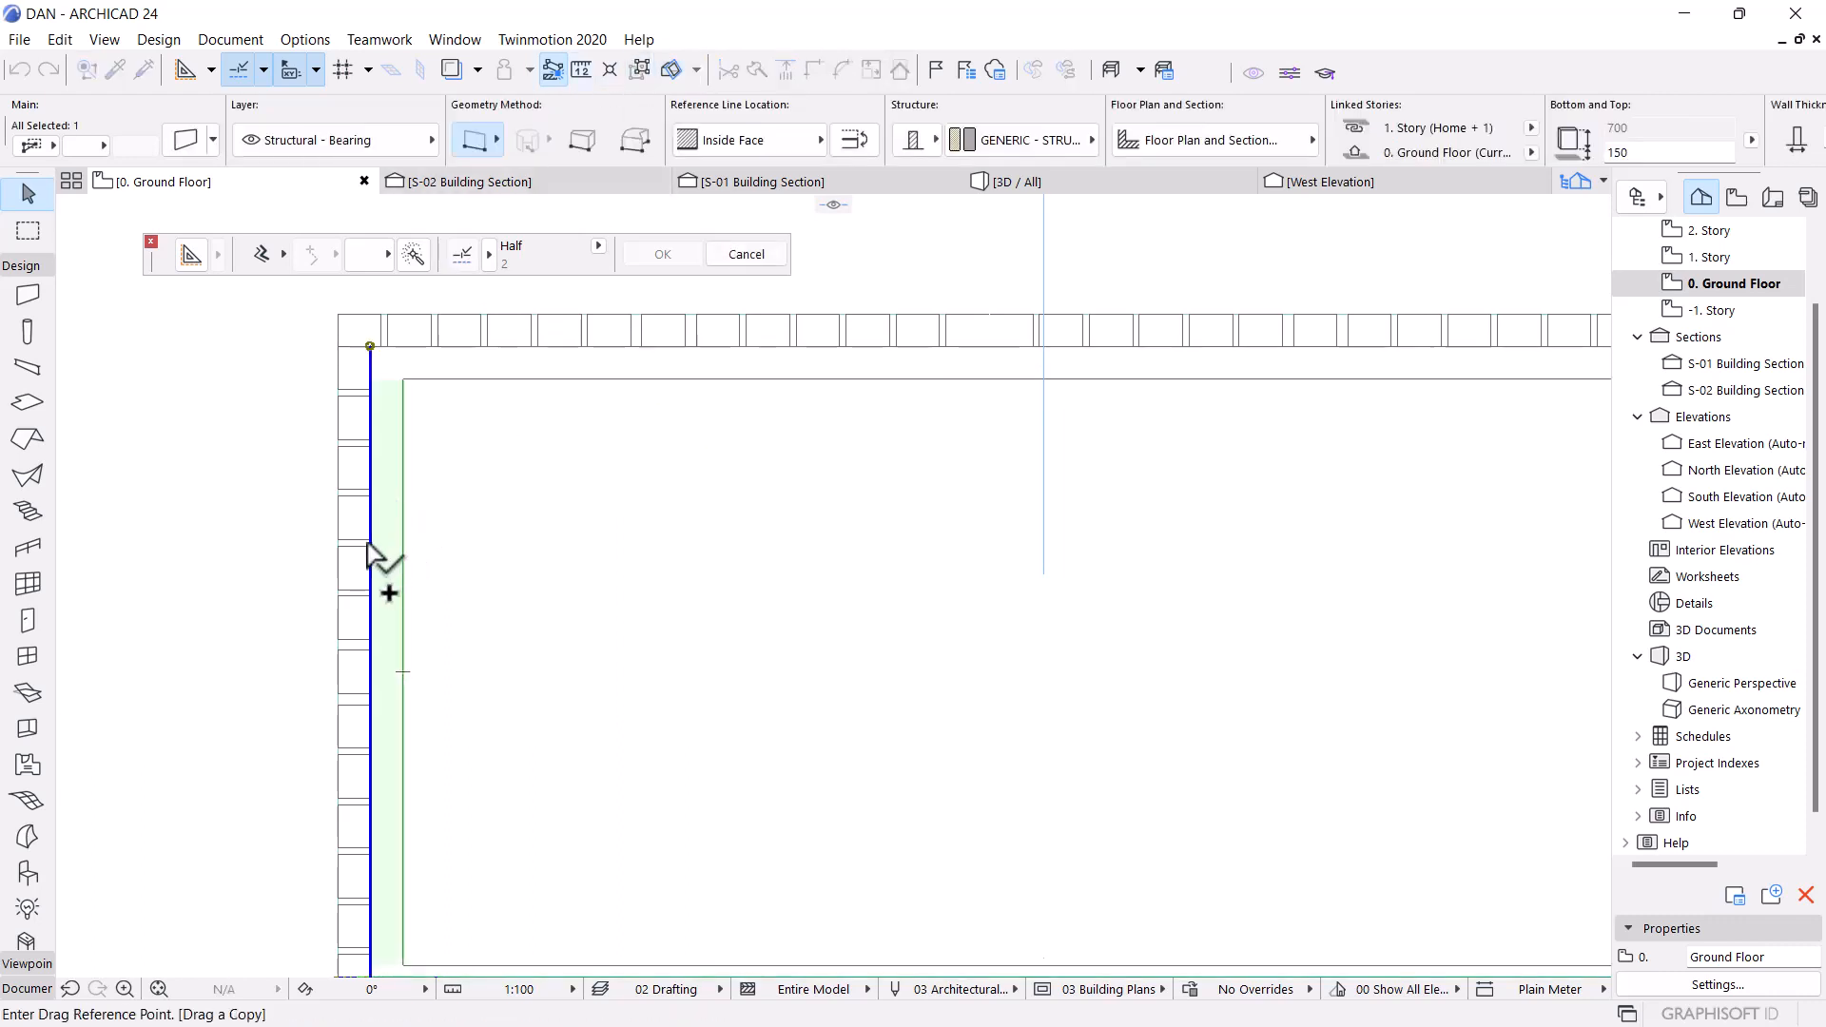
click(370, 547)
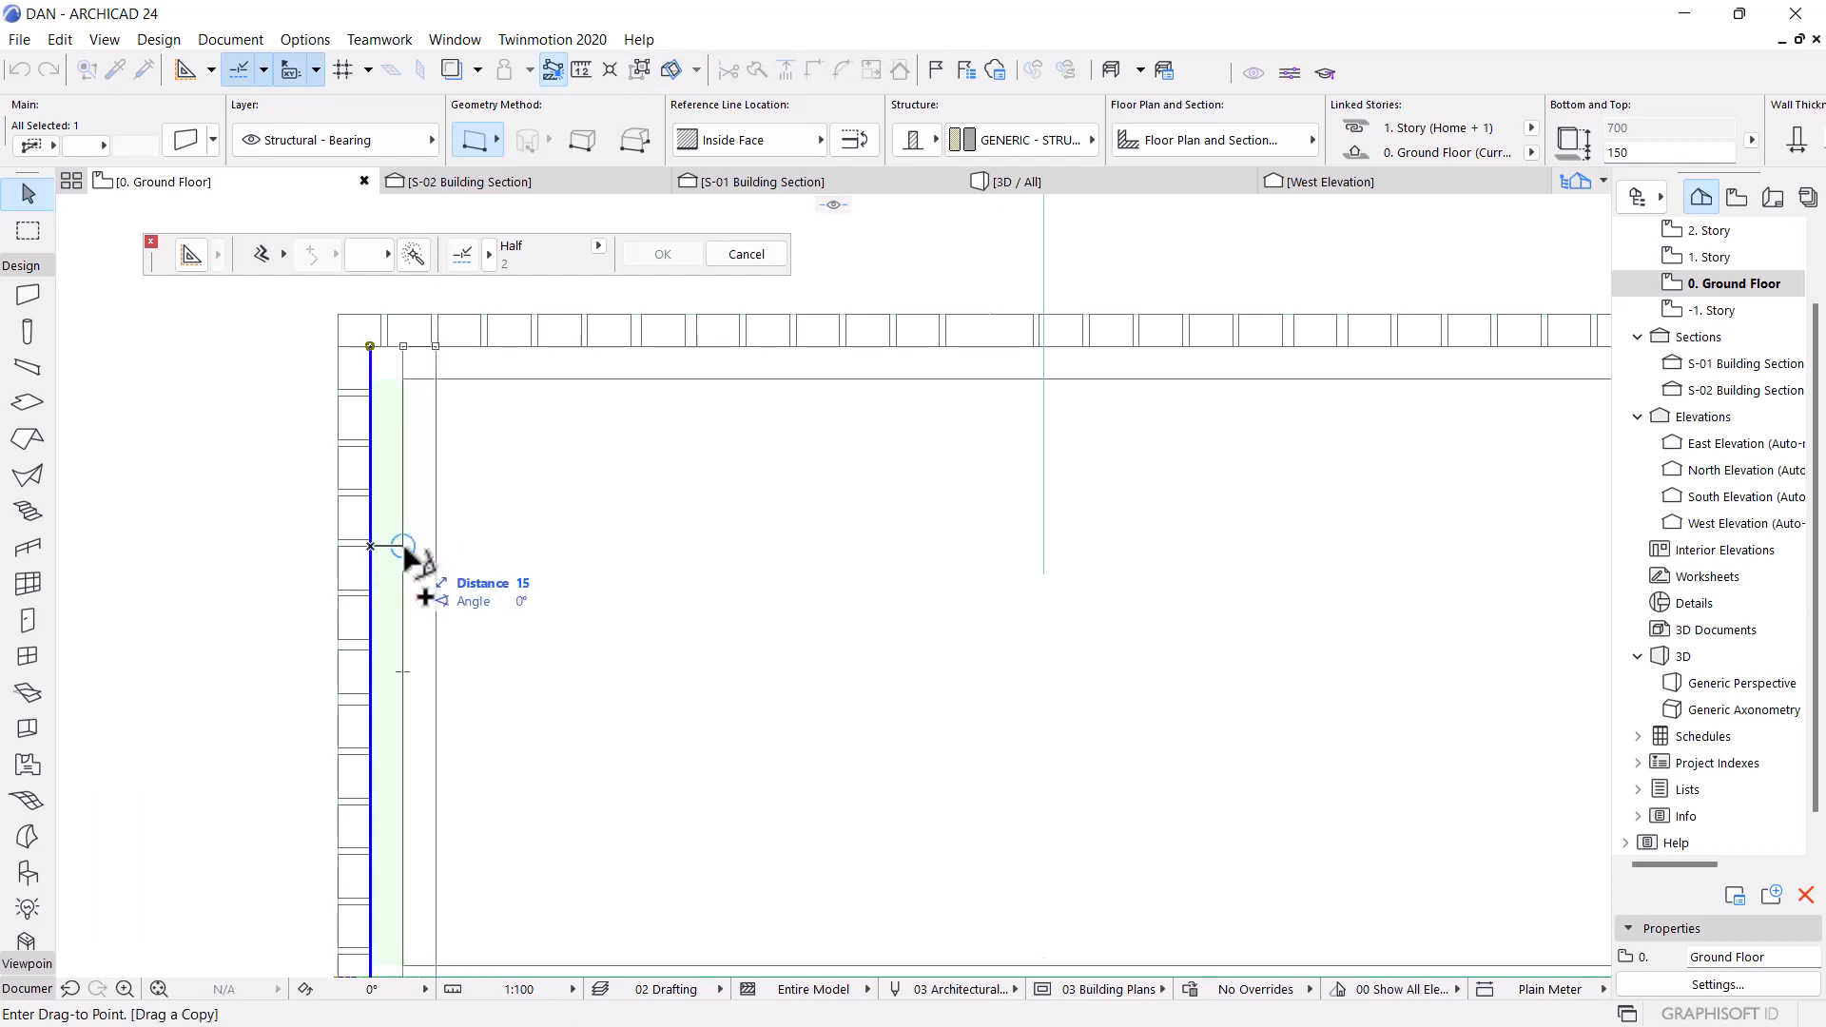
click(403, 547)
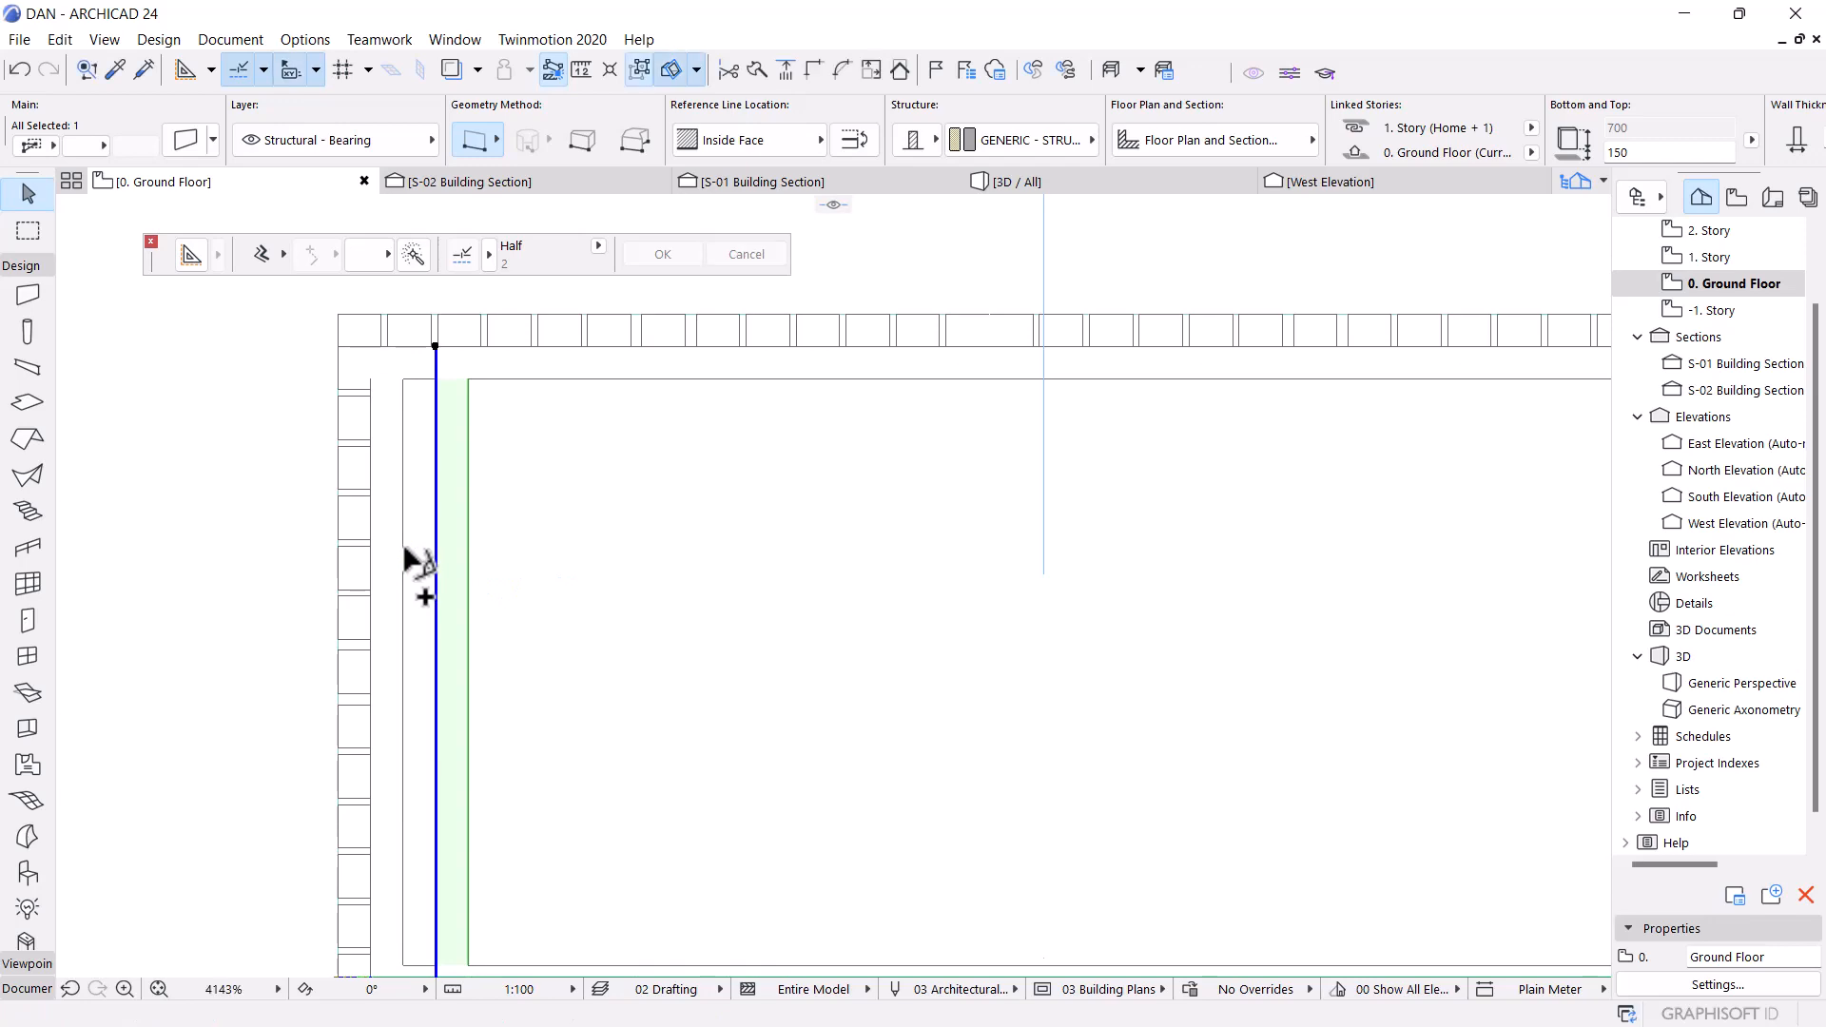
Set the base offset of the copied short-end wall to 75 mm in its wall settings
key(ctrl+t)
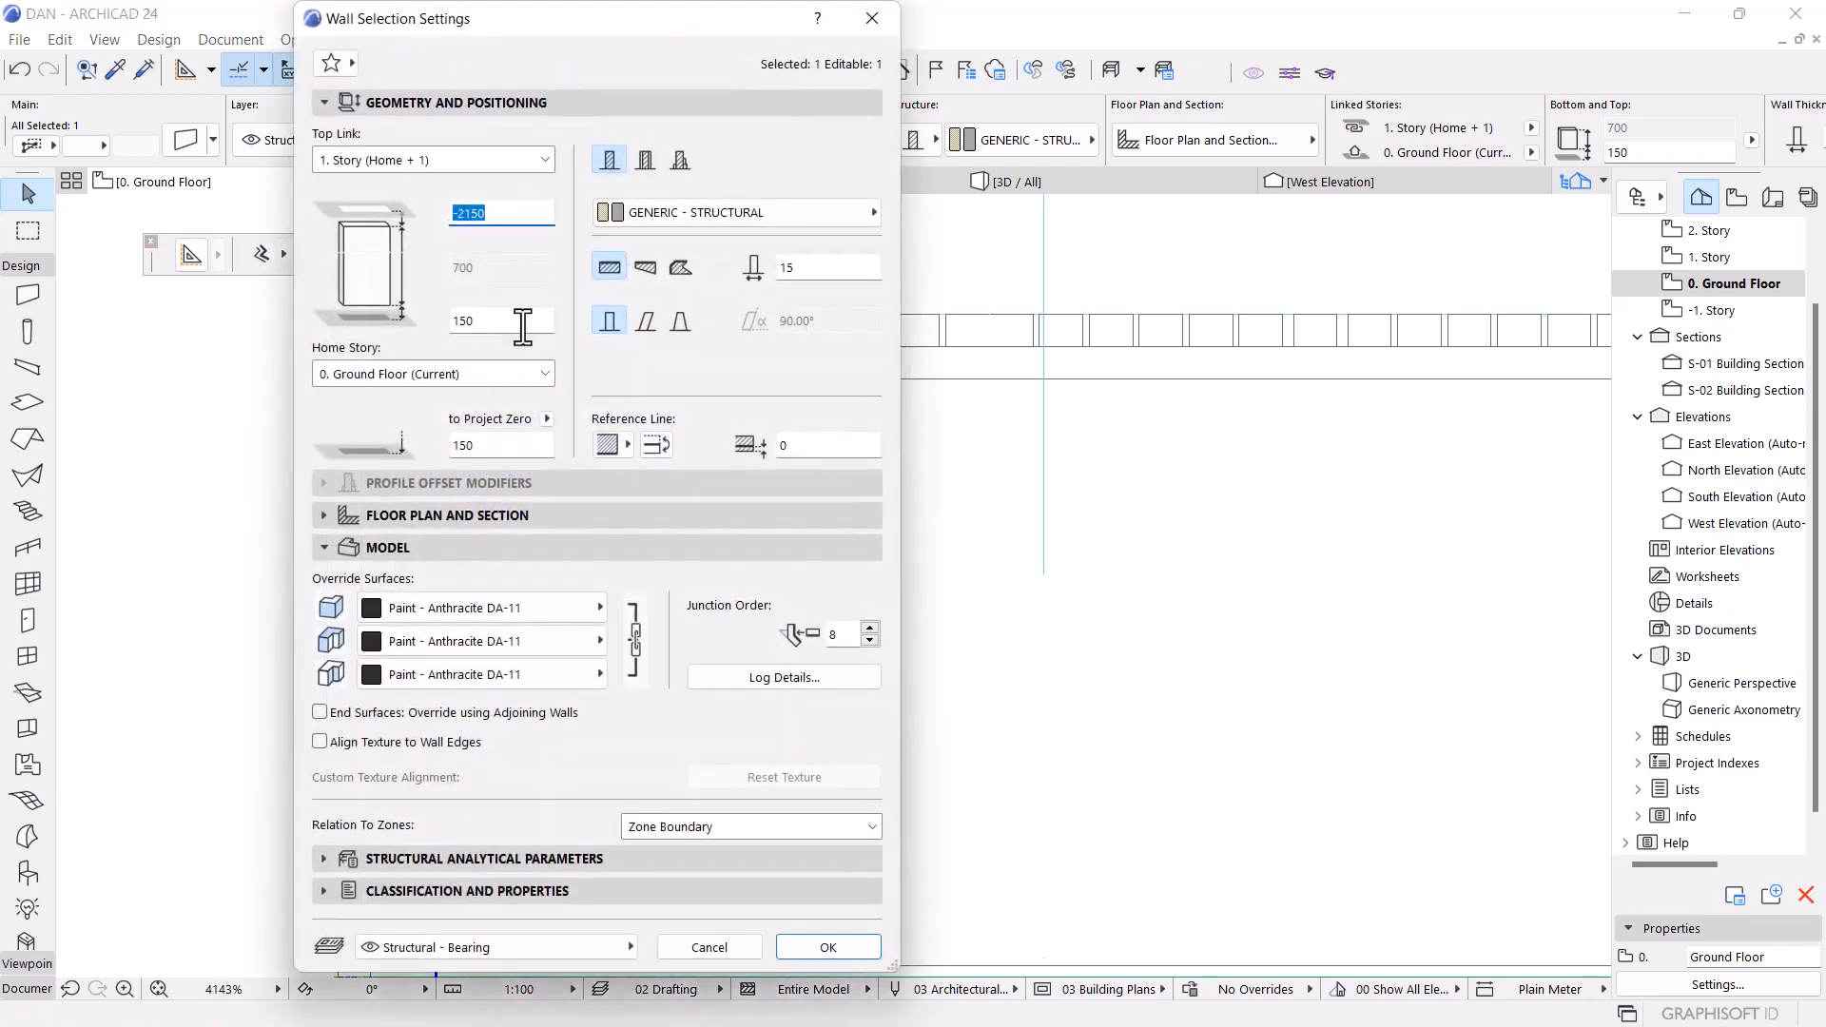
key(Tab)
click(824, 949)
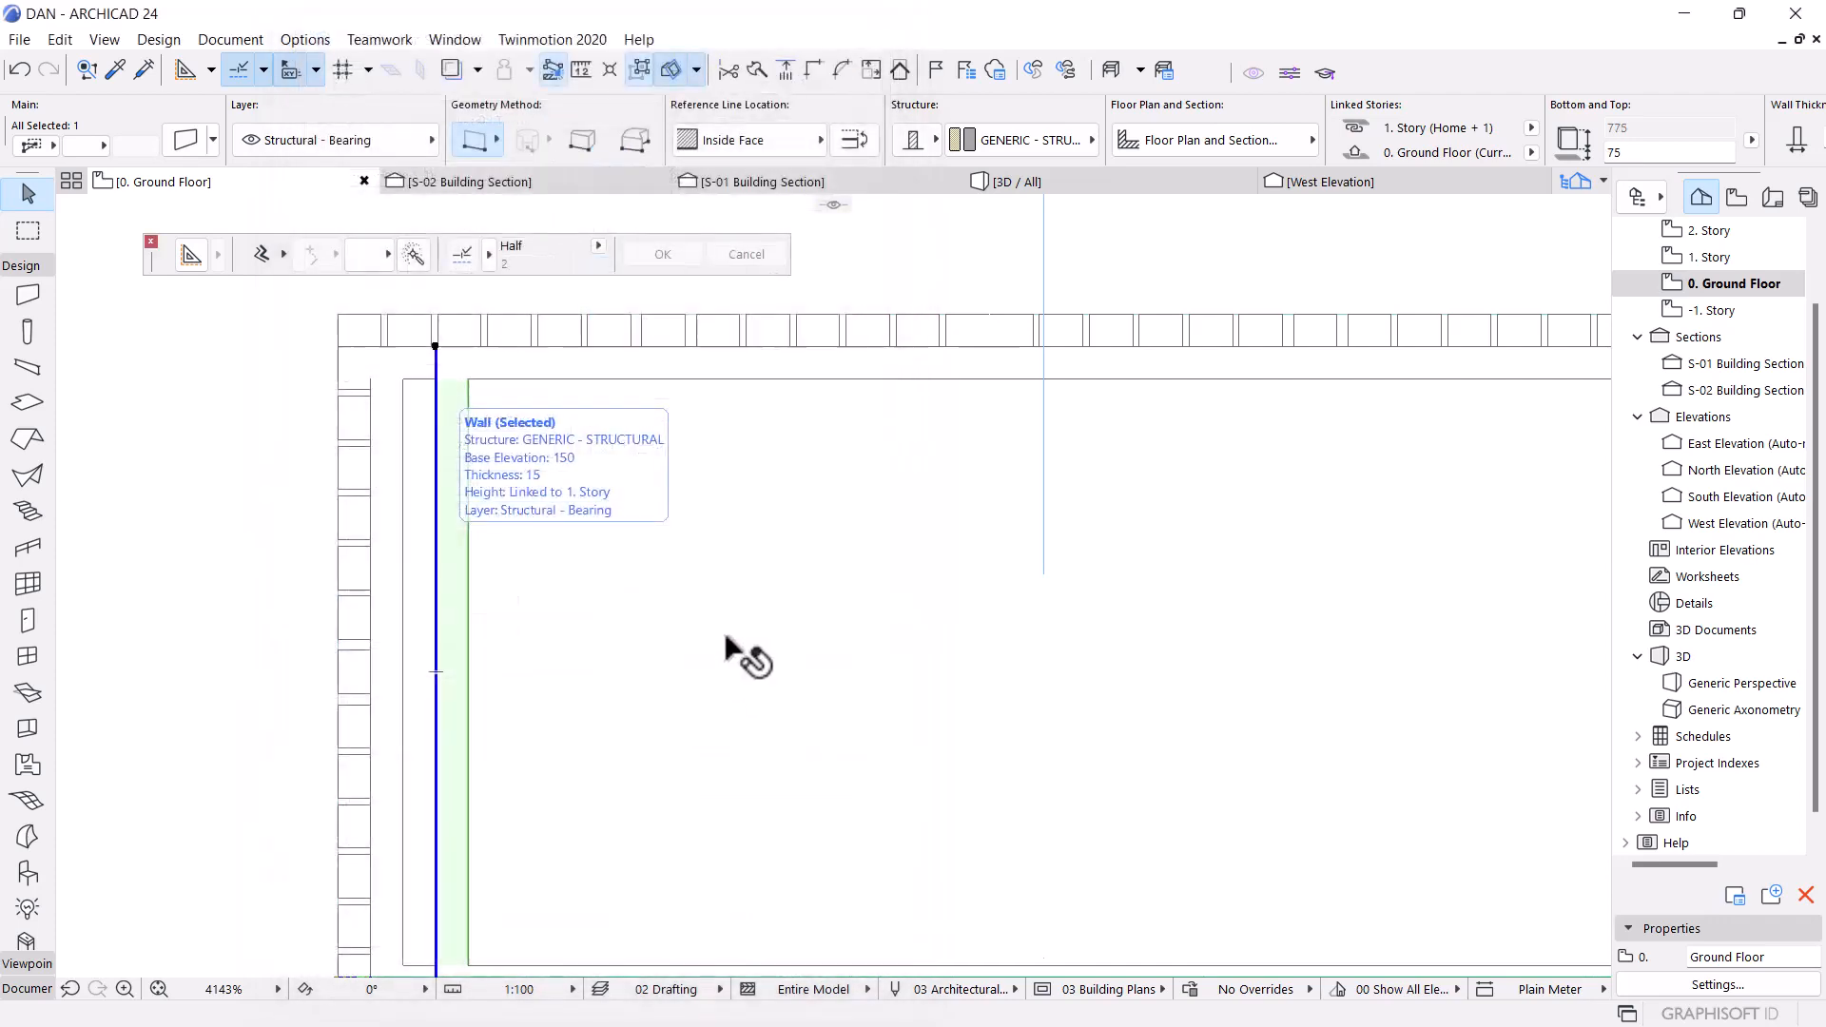
Copy the backing wall behind the long slatted side straight inward by 30 mm
click(647, 376)
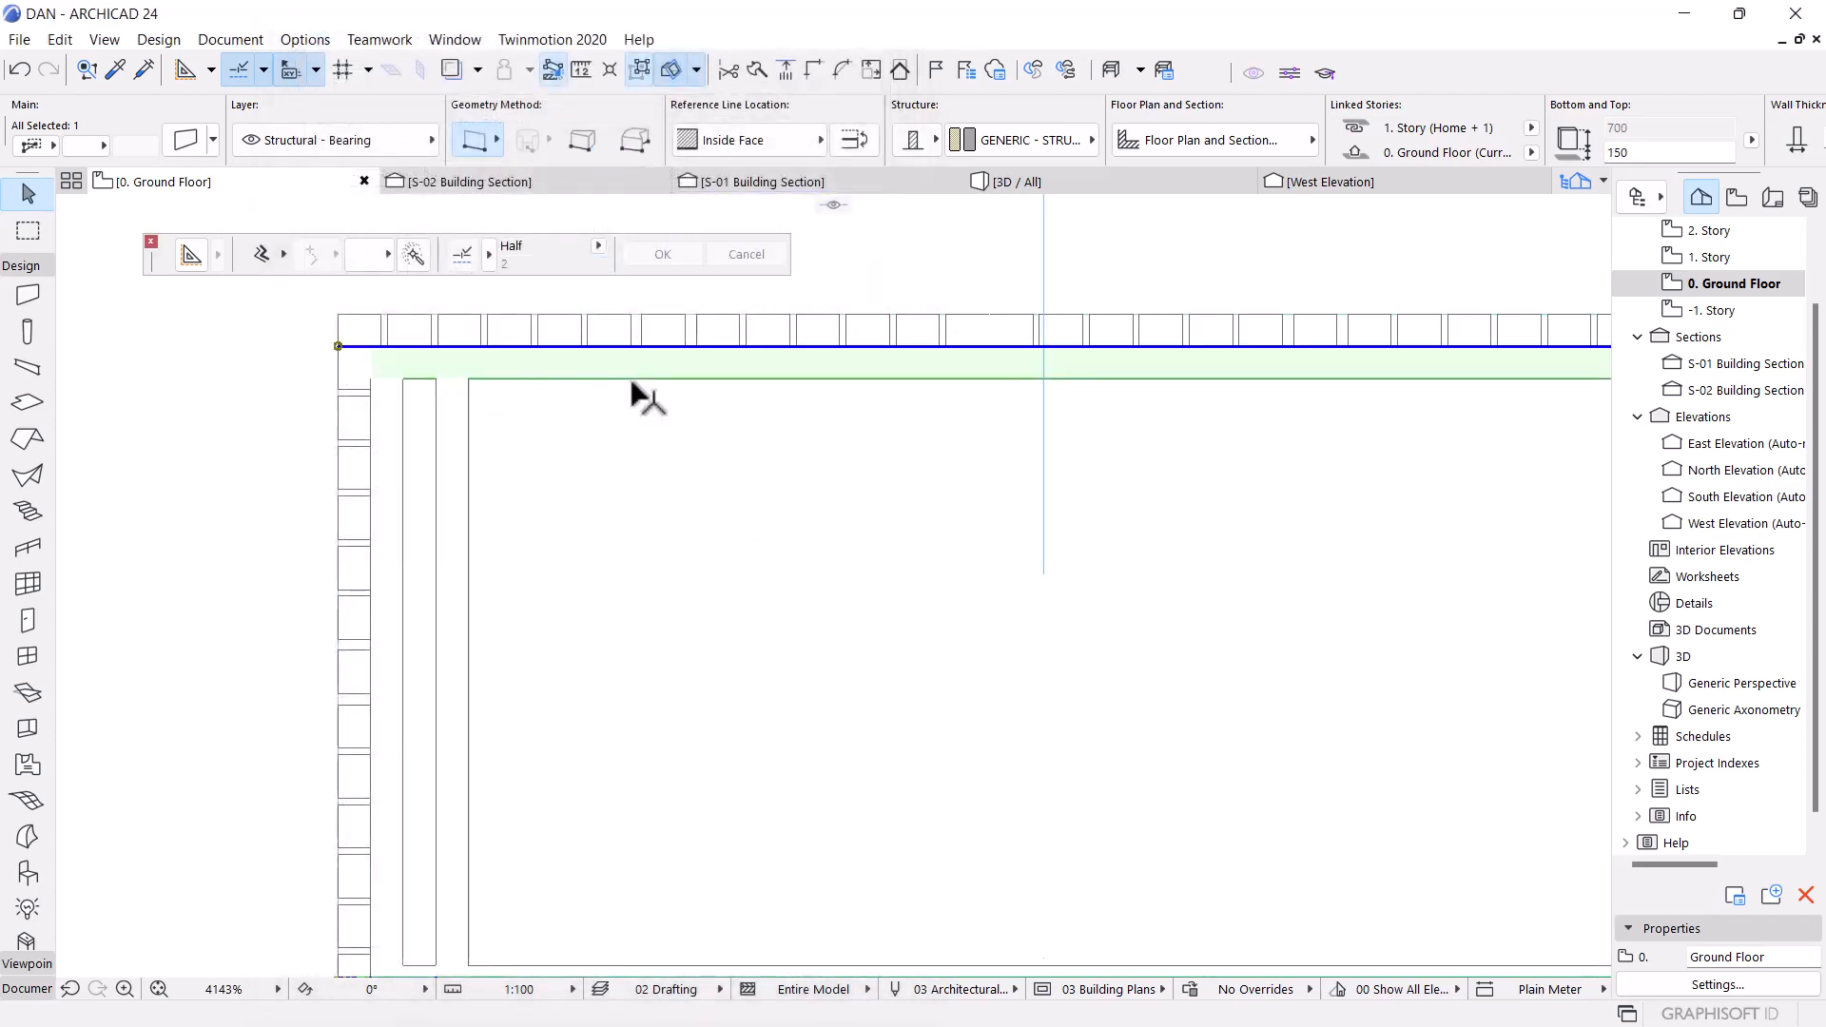
key(ctrl+shift+d)
click(530, 347)
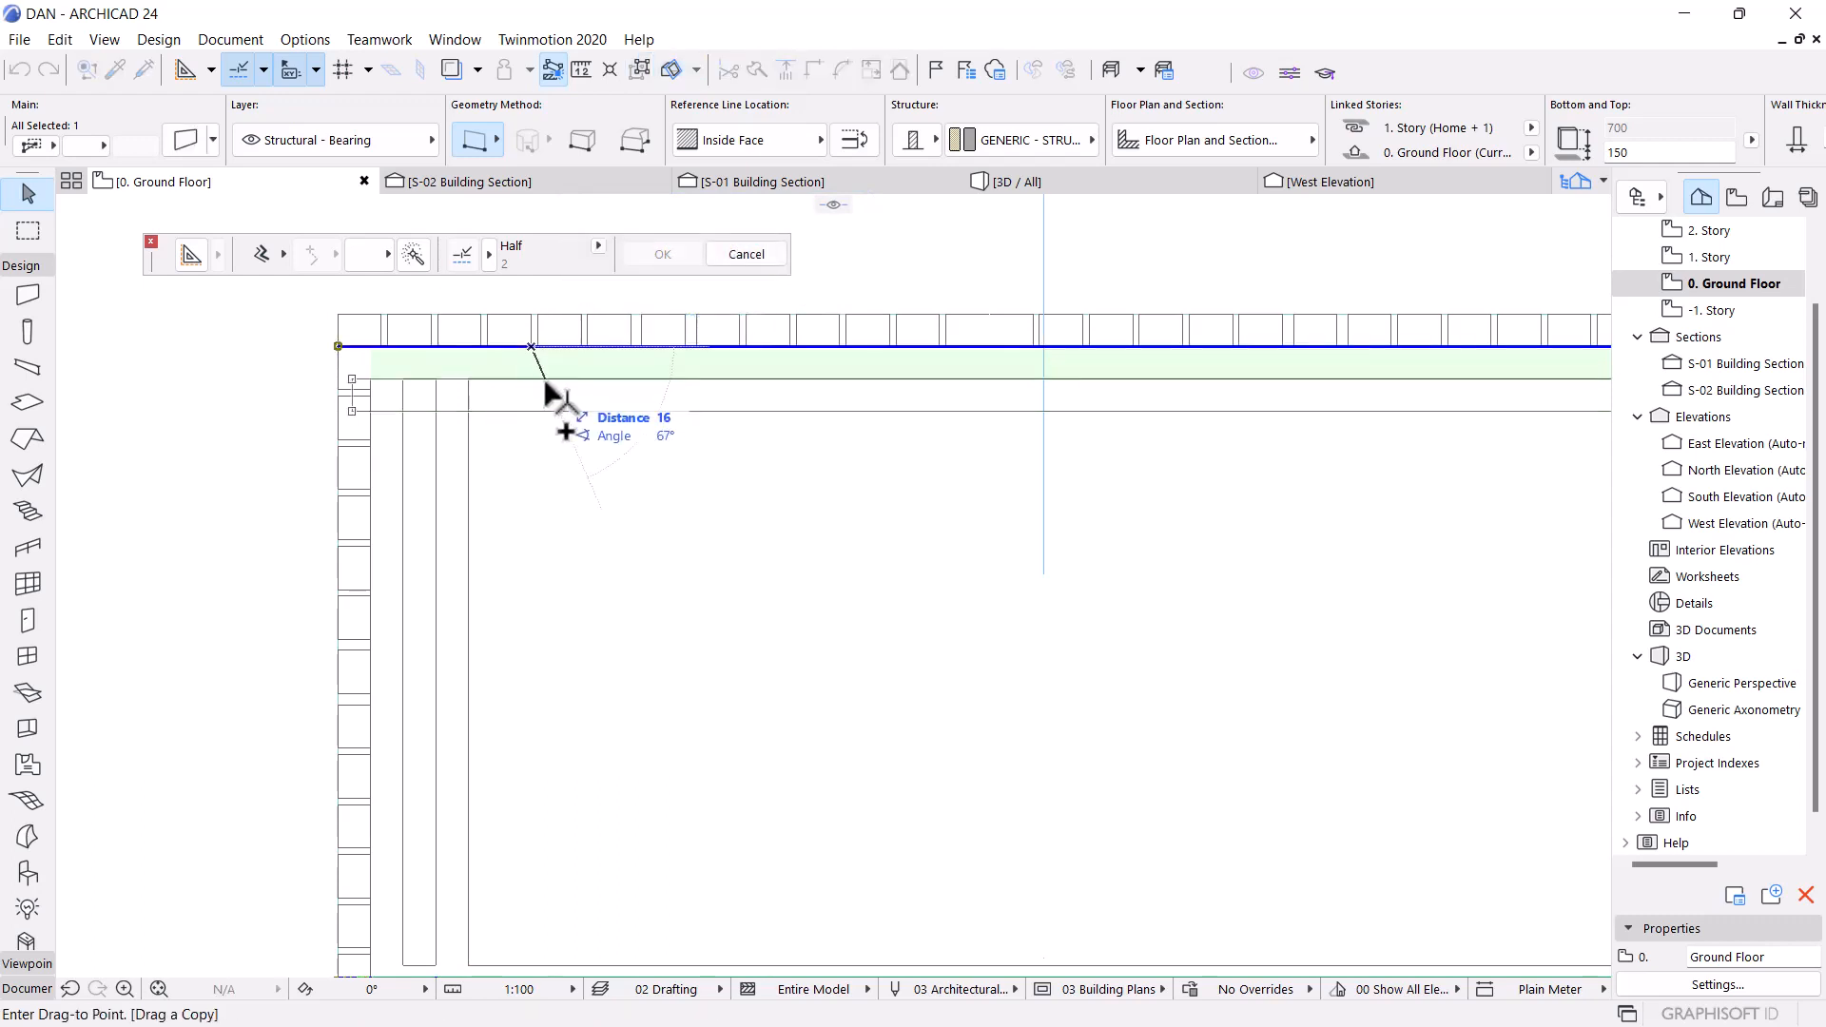
text(3)
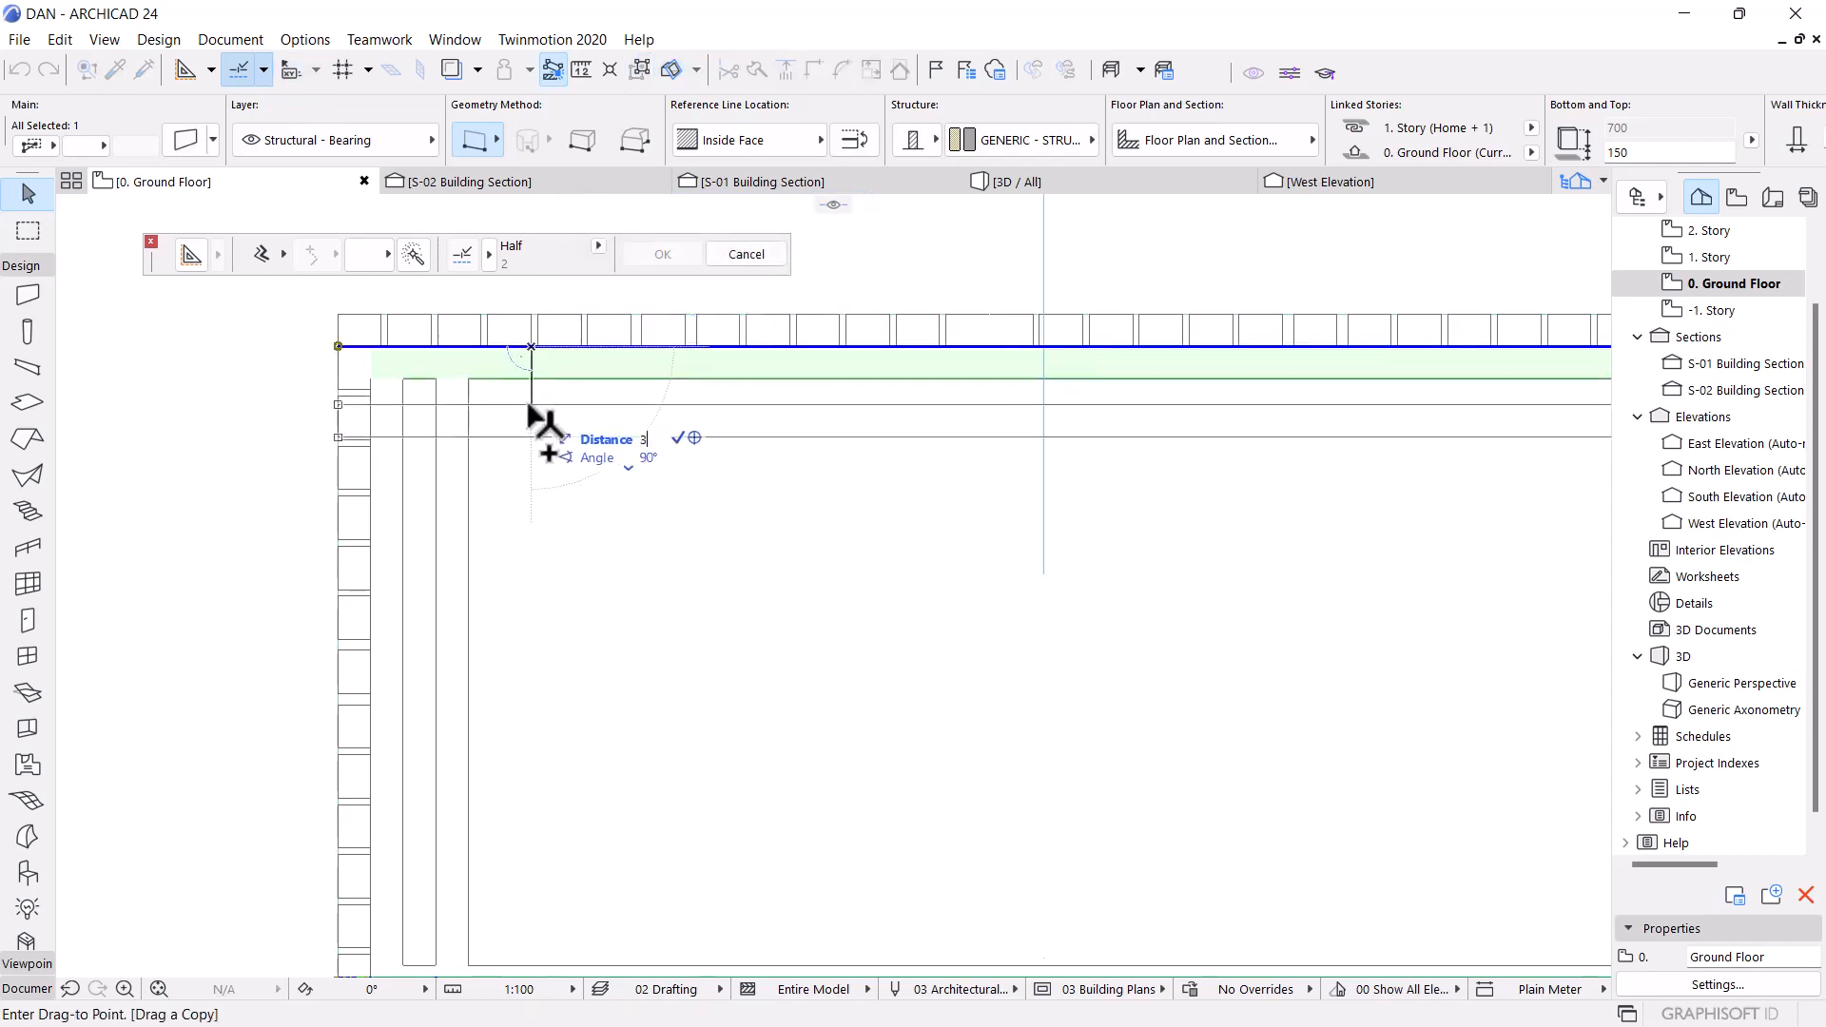
text(0)
key(Return)
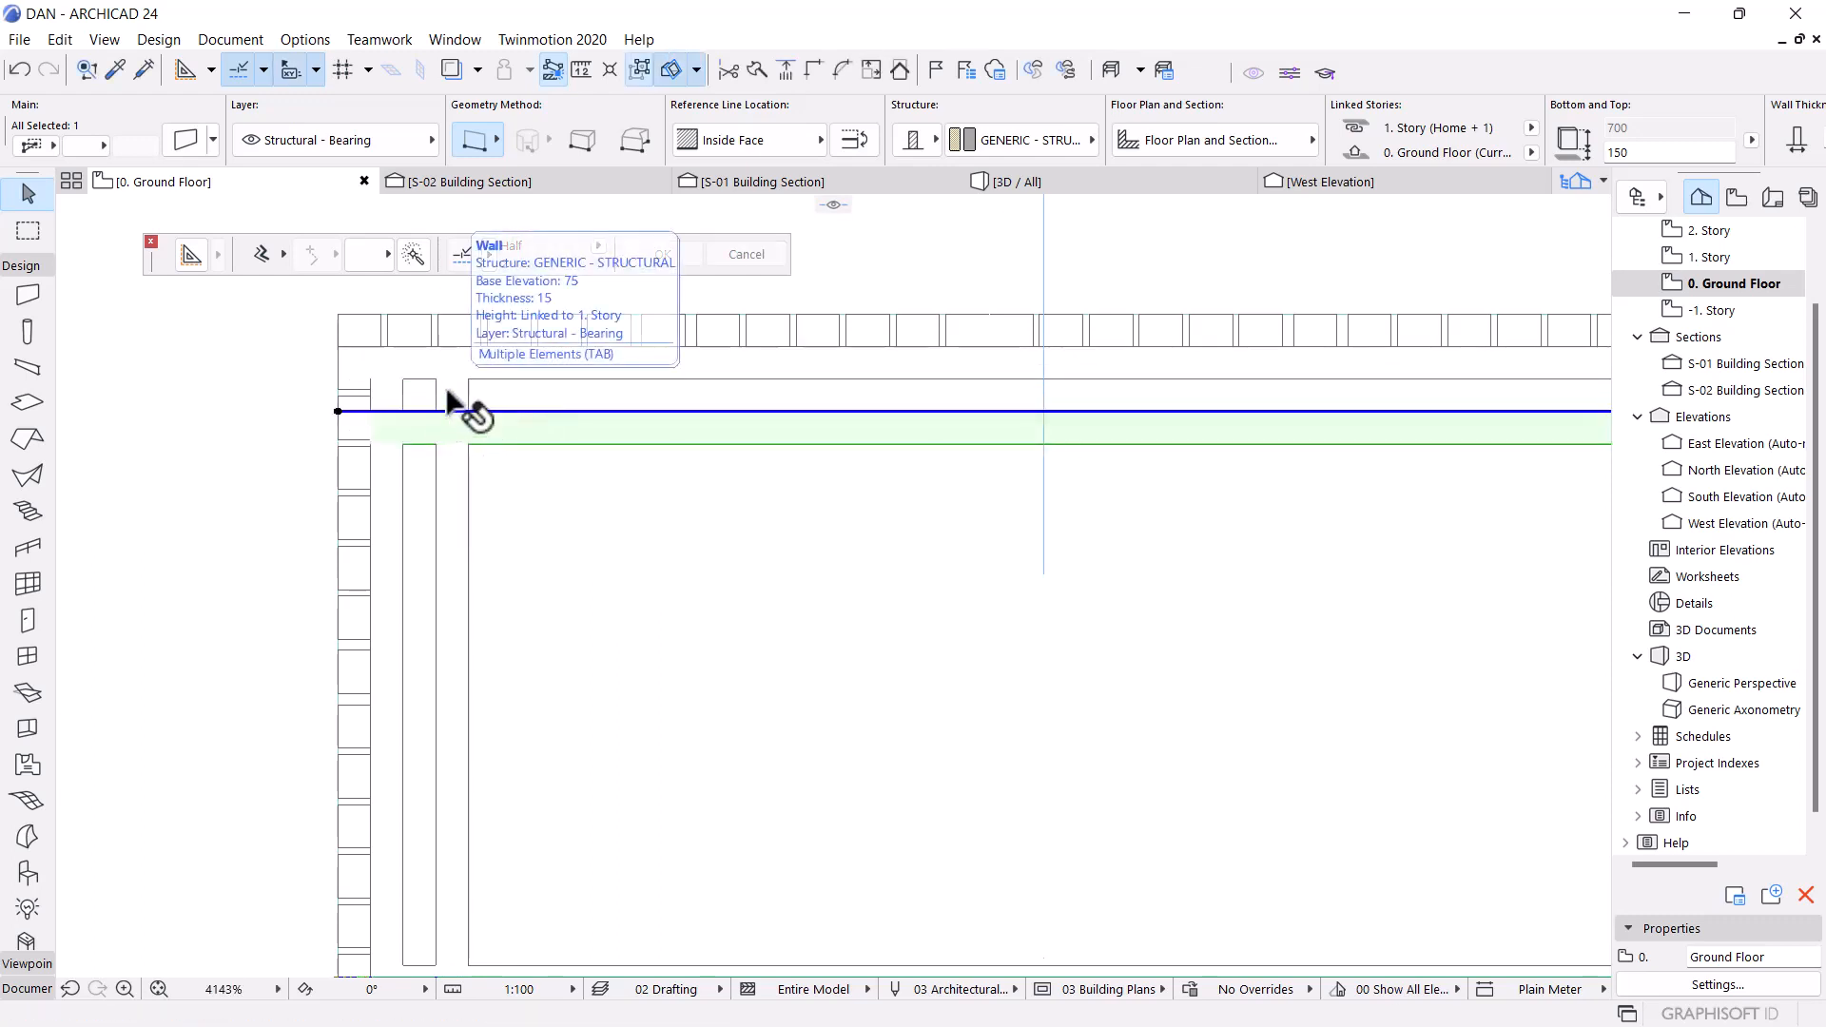
Set the base offset of the copied long wall to 75 mm in its wall settings
click(468, 458)
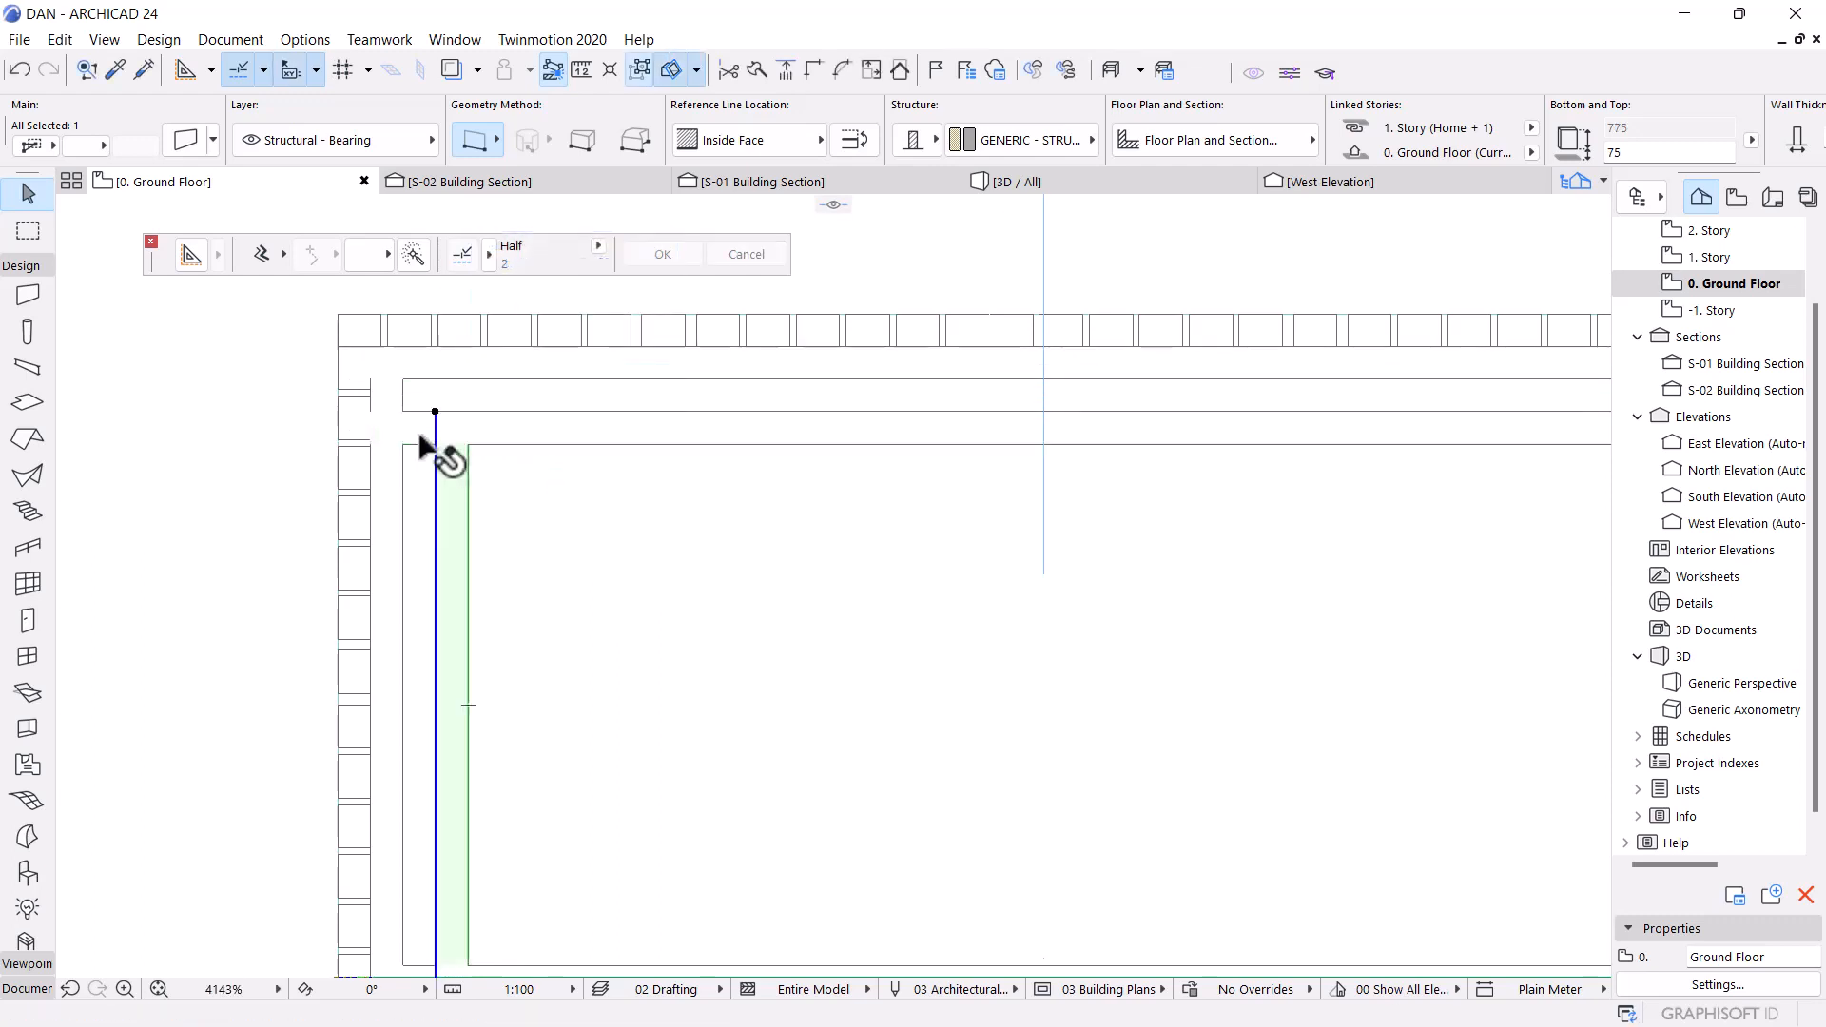
click(522, 418)
key(ctrl+t)
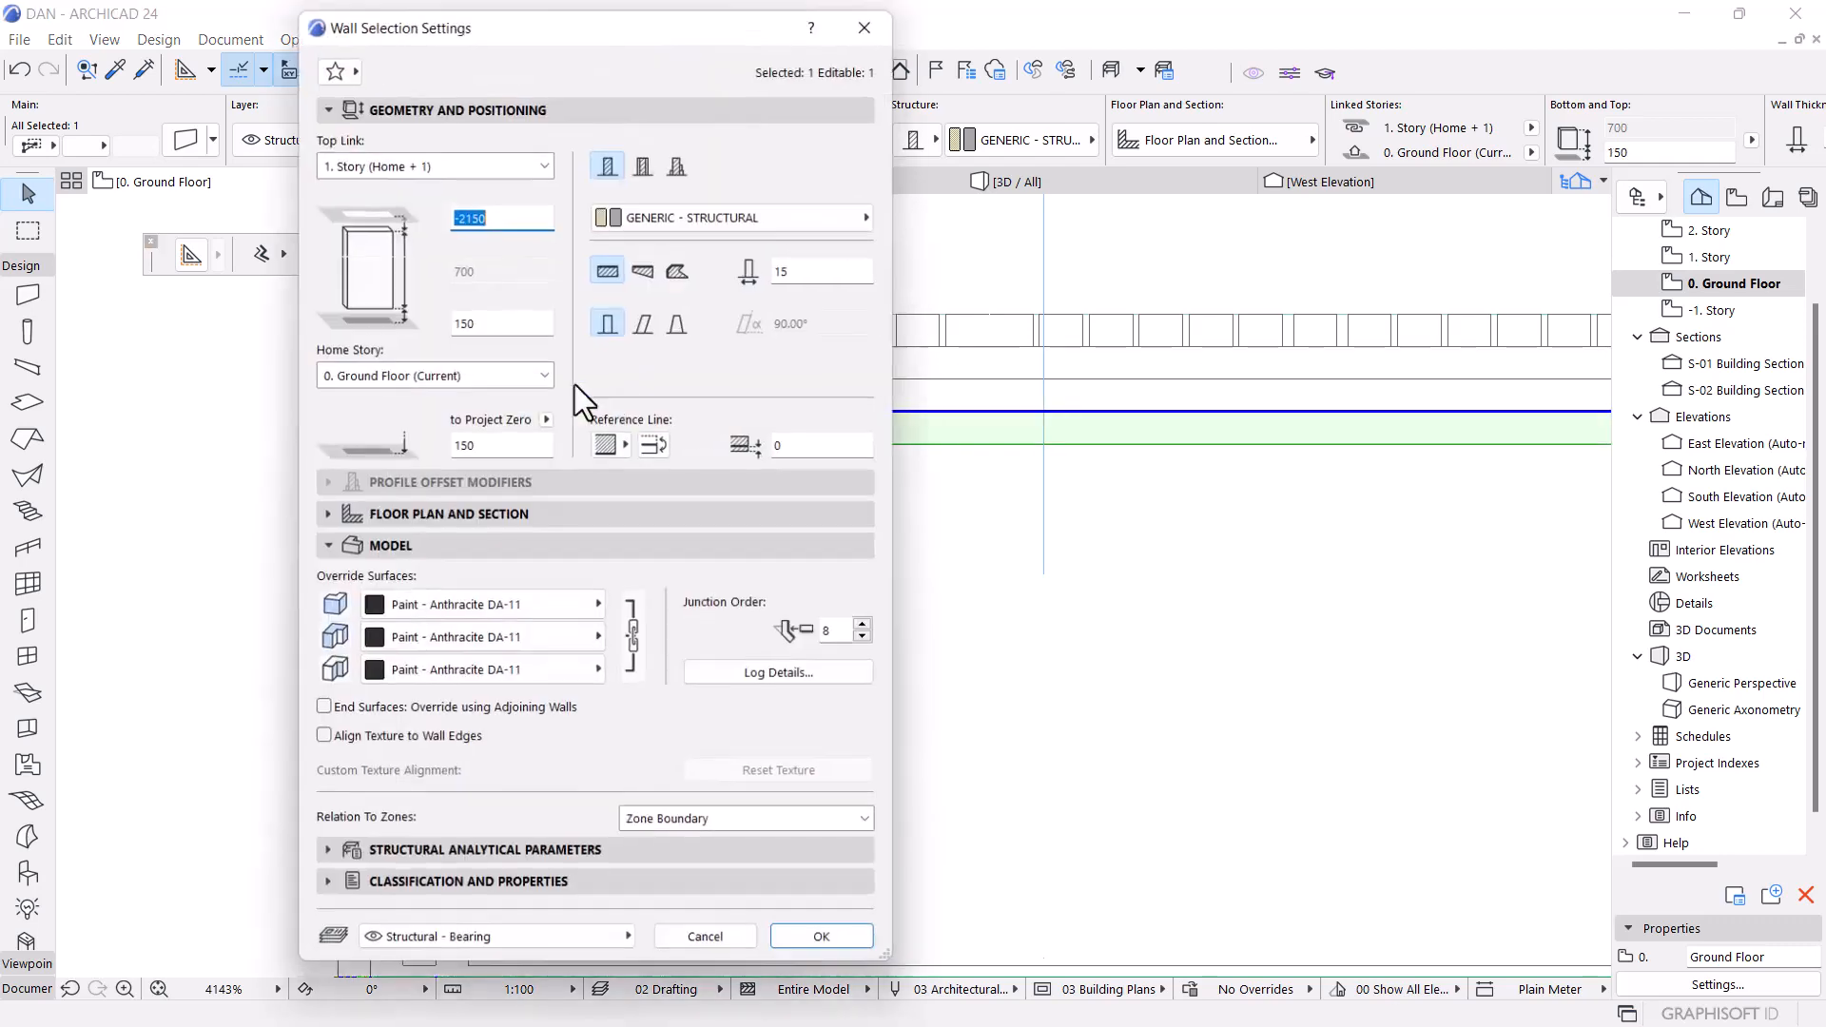
key(Tab)
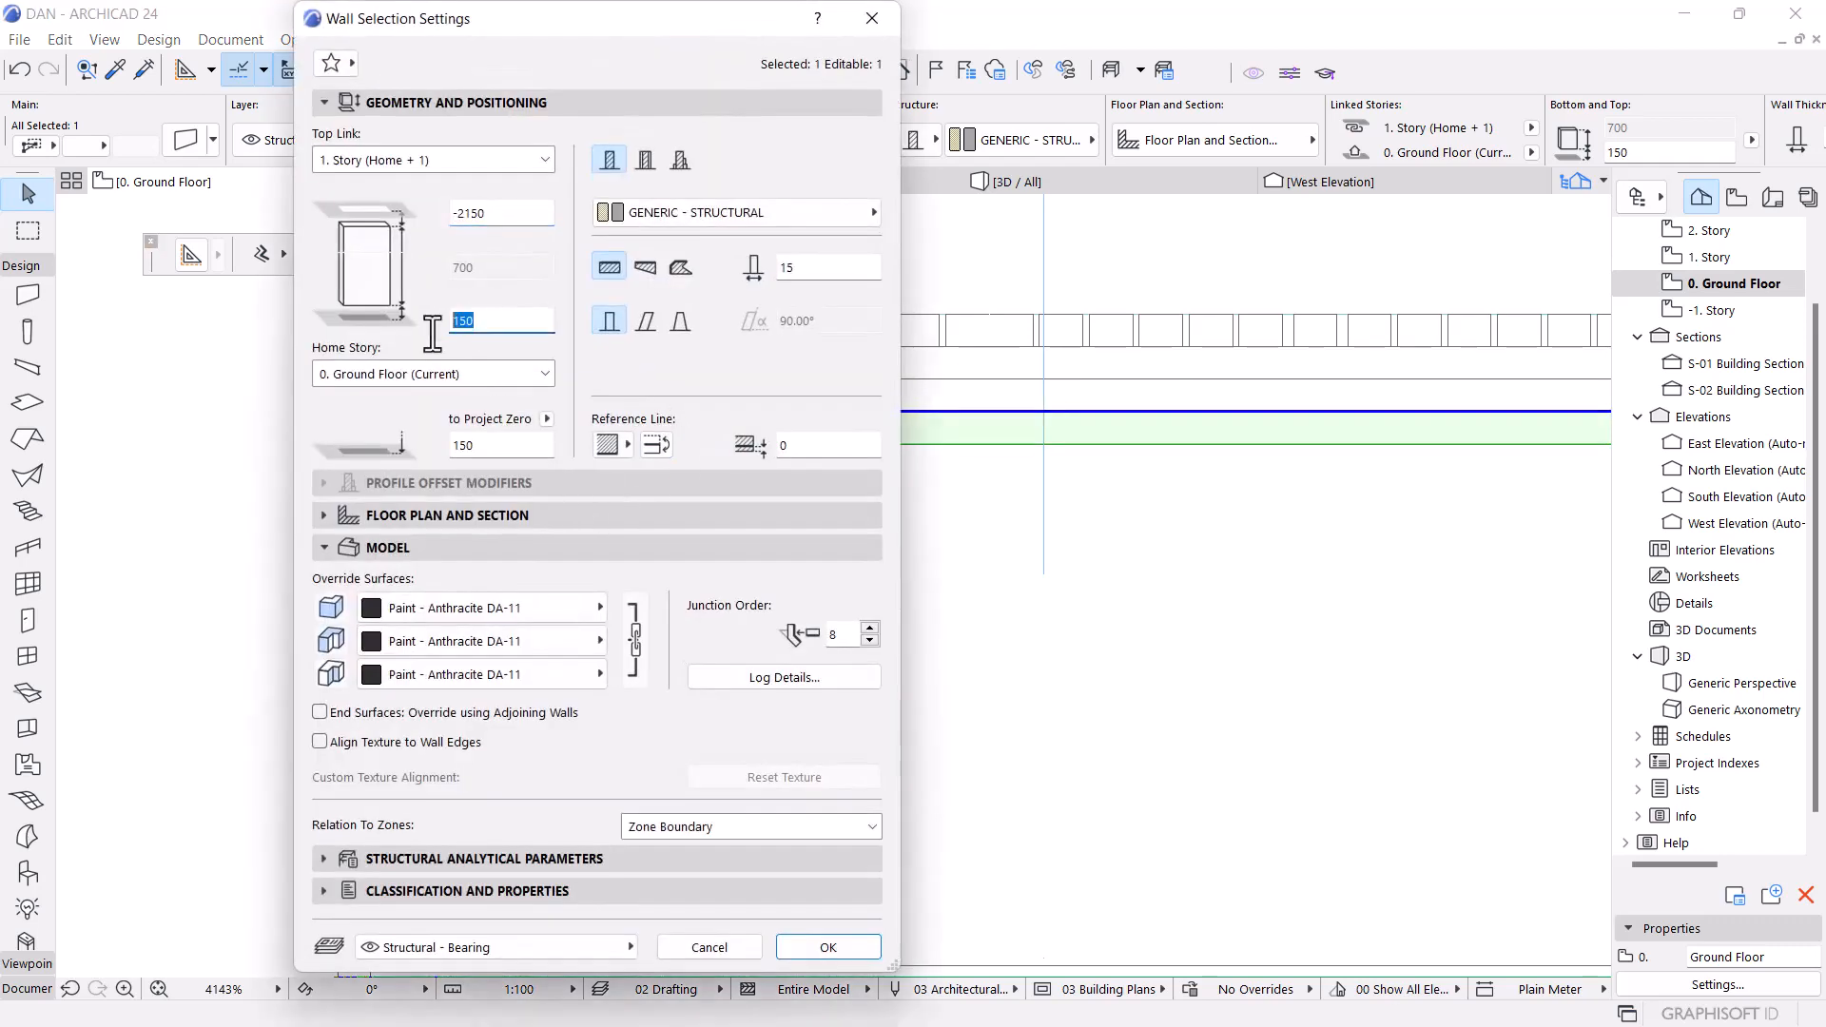
click(807, 940)
scroll(285, 525, down, 5)
scroll(1154, 504, up, 5)
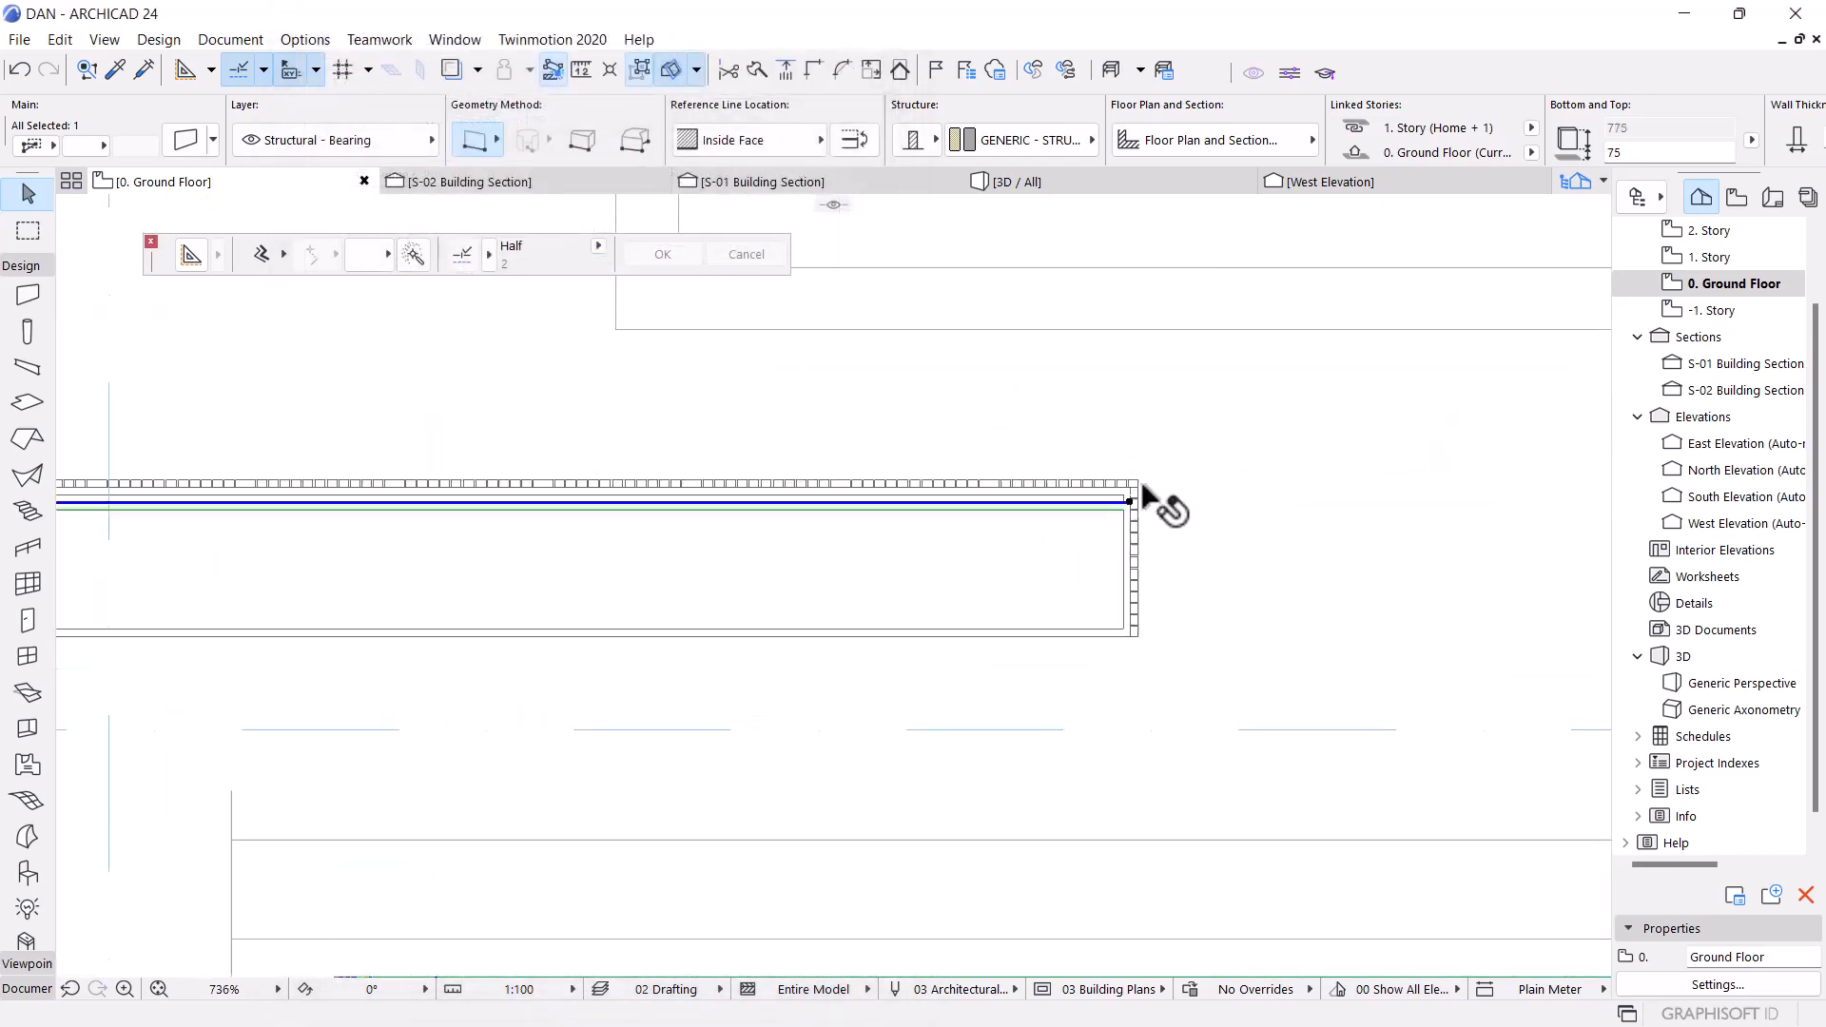
Move the two backing wall segments at the counter's other short end straight inward by 30 mm
click(1098, 594)
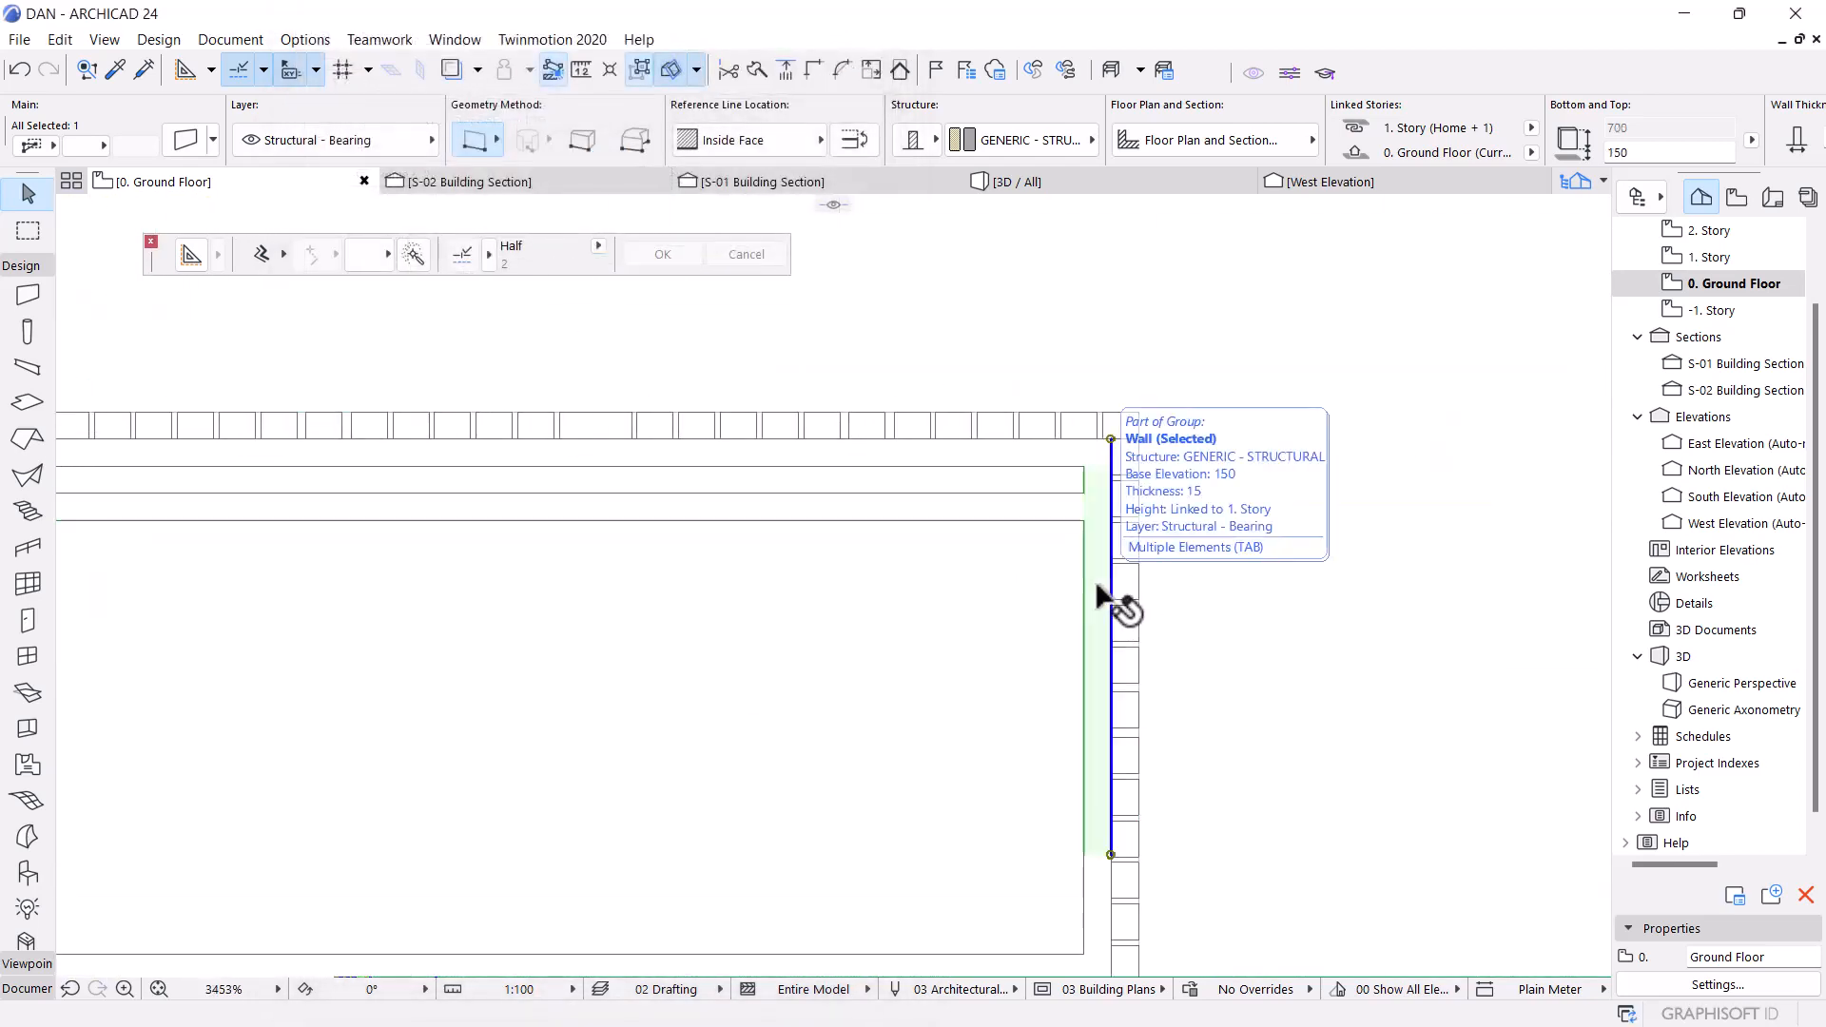
shift+click(1098, 868)
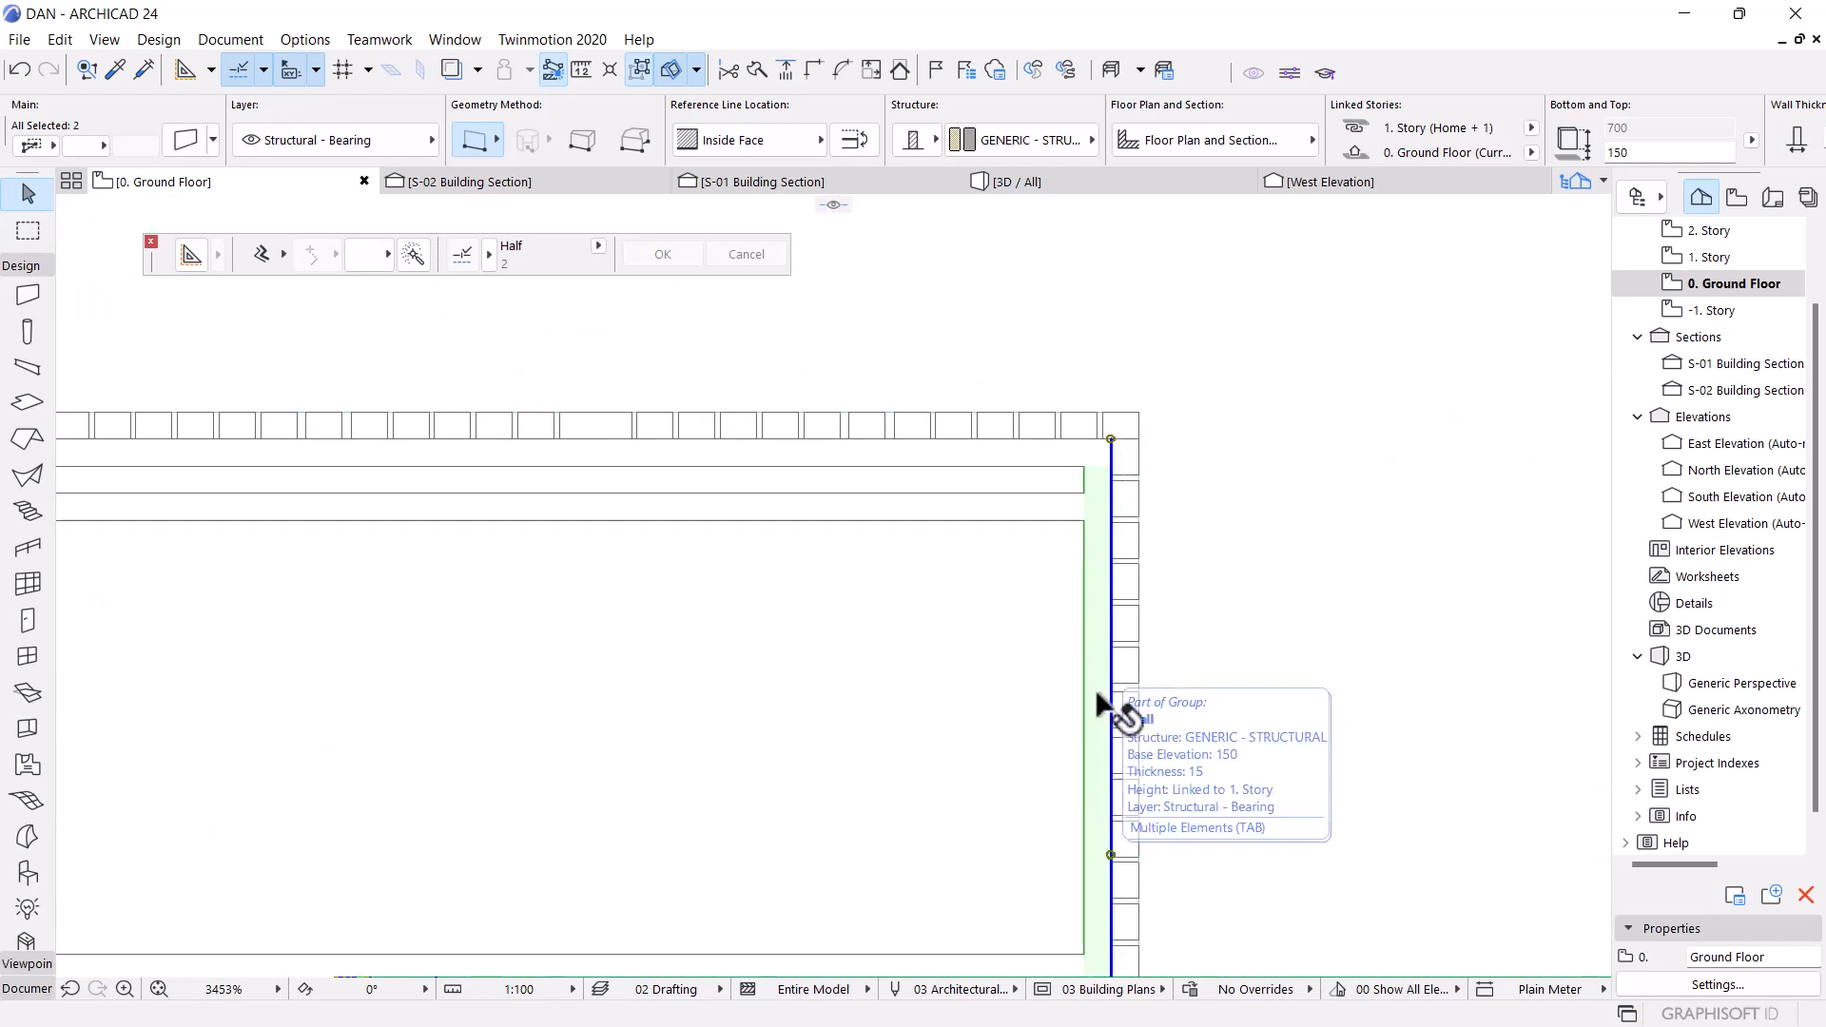
key(ctrl+d)
scroll(1094, 599, up, 2)
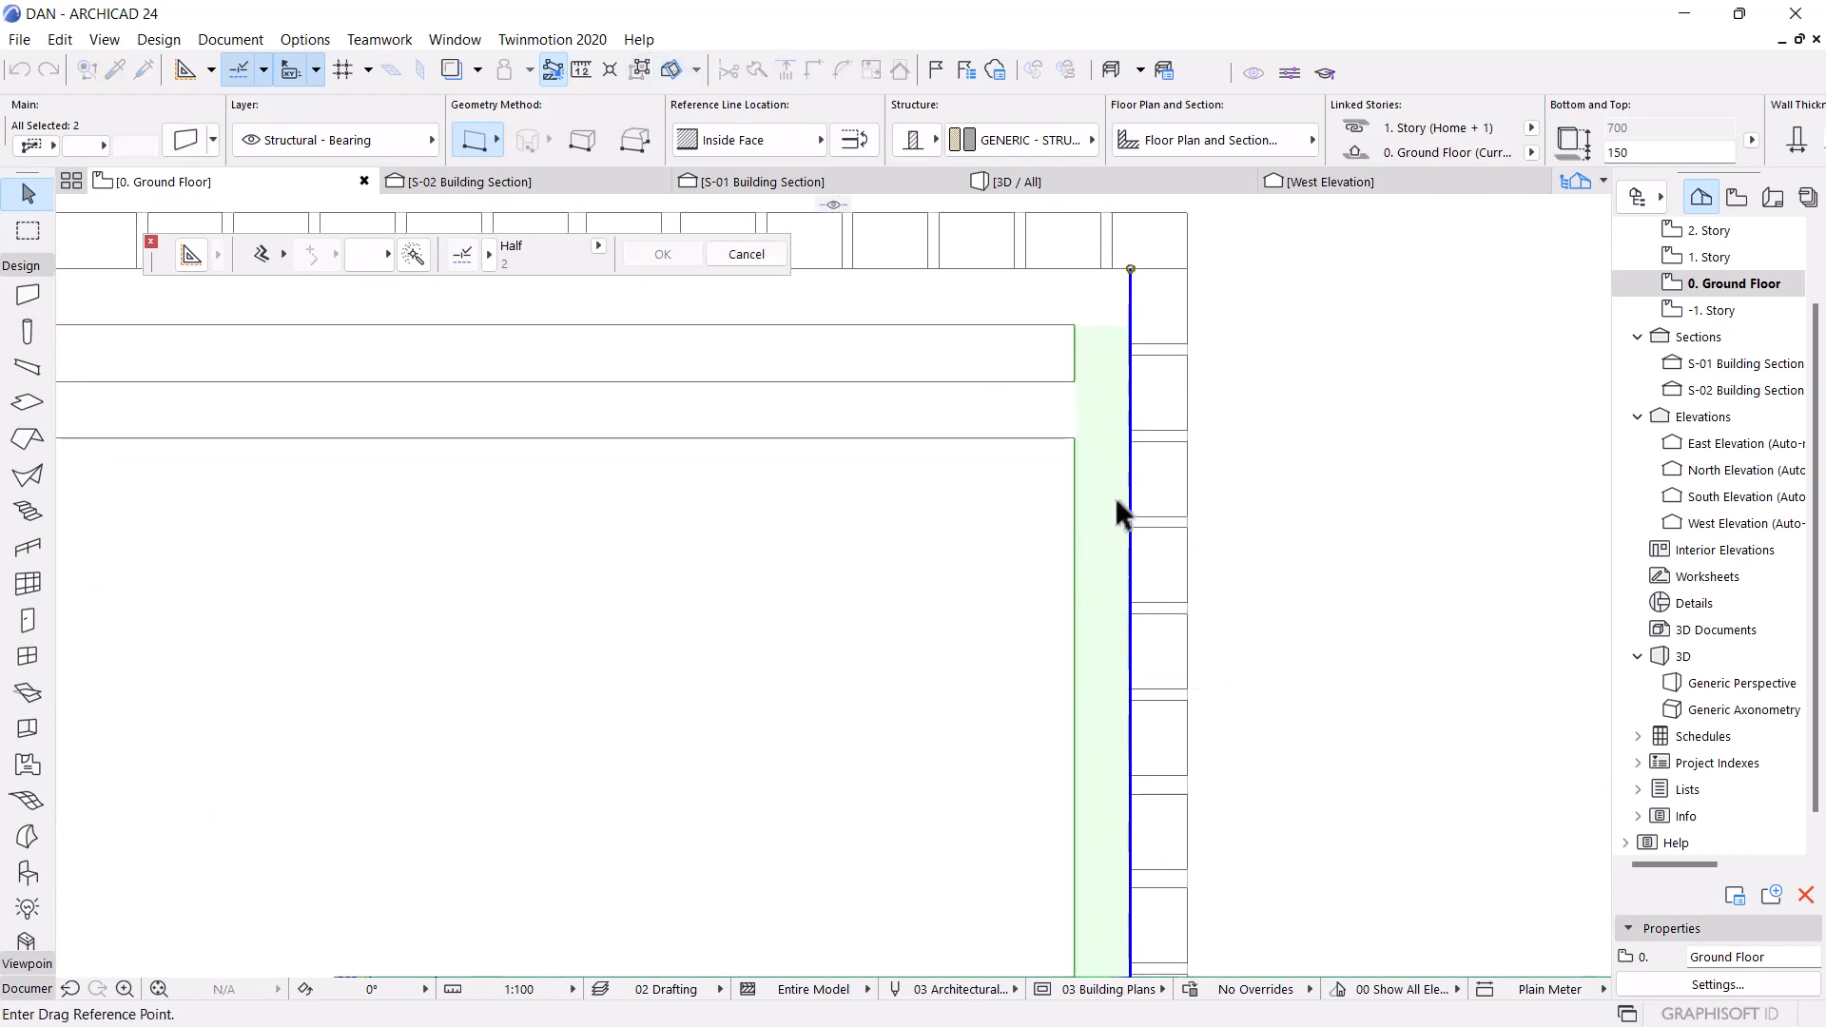
click(1130, 478)
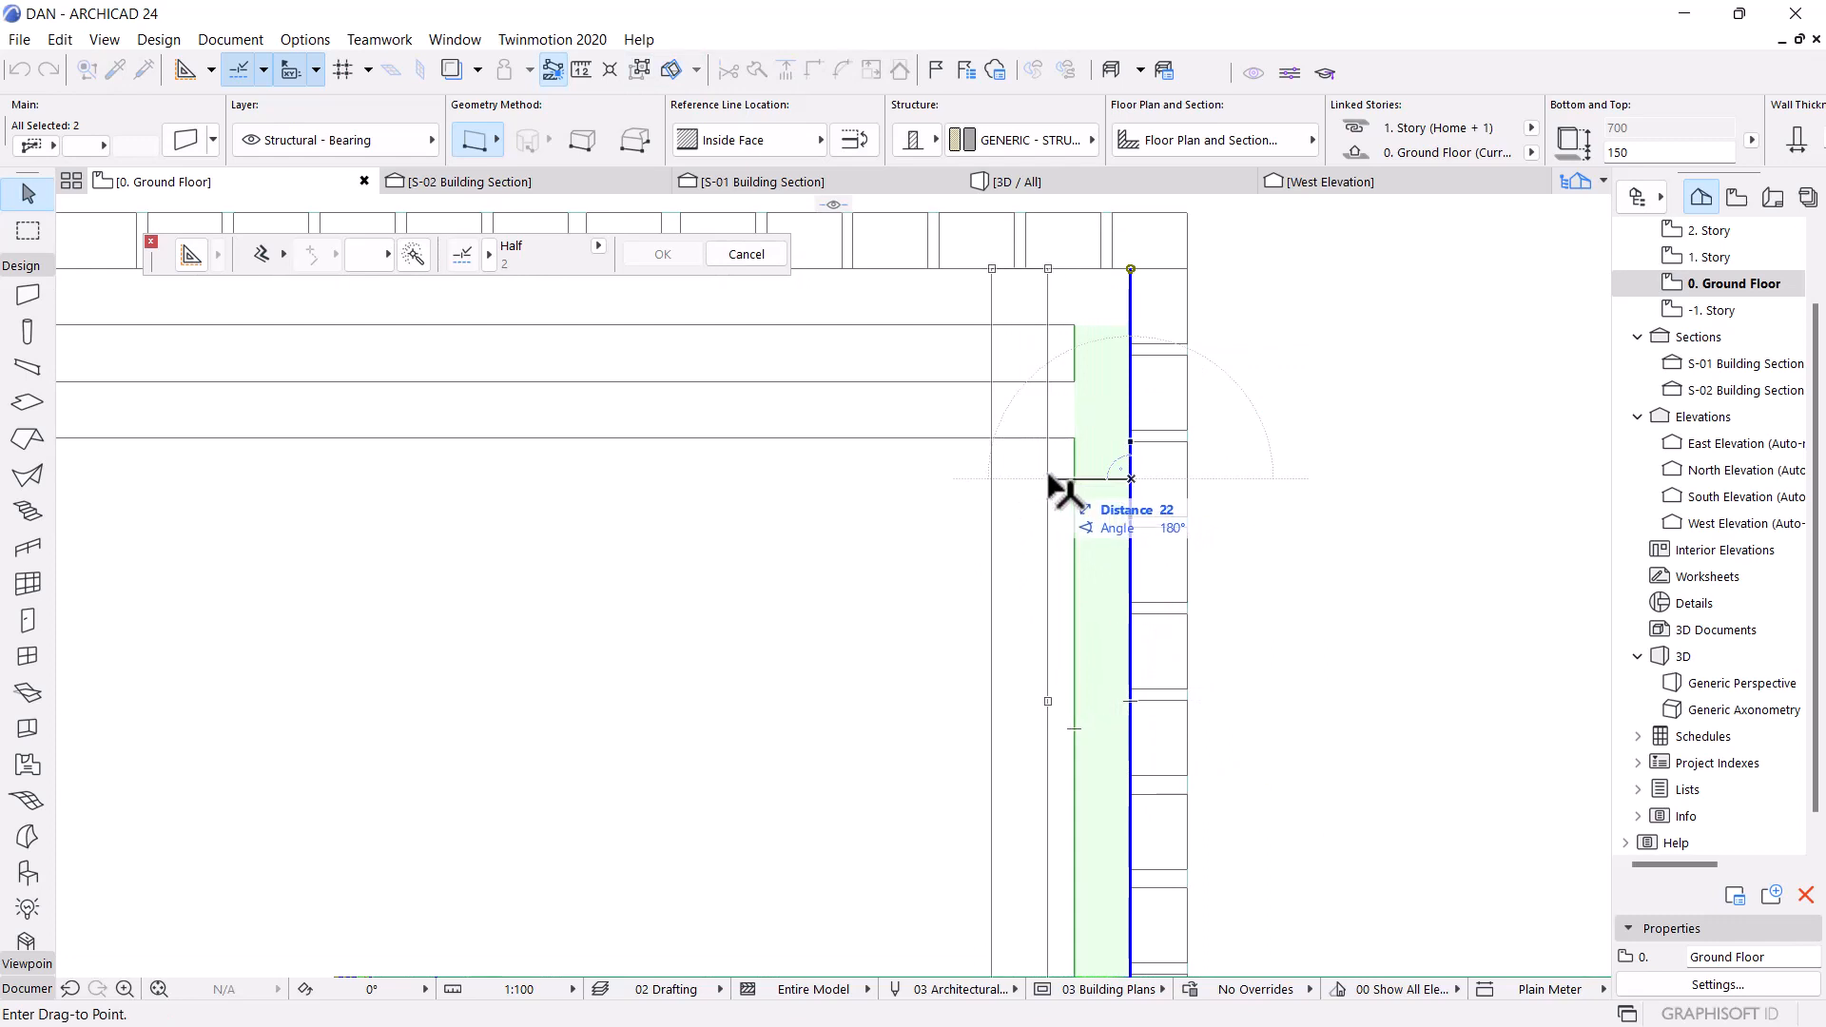
text(30)
key(Return)
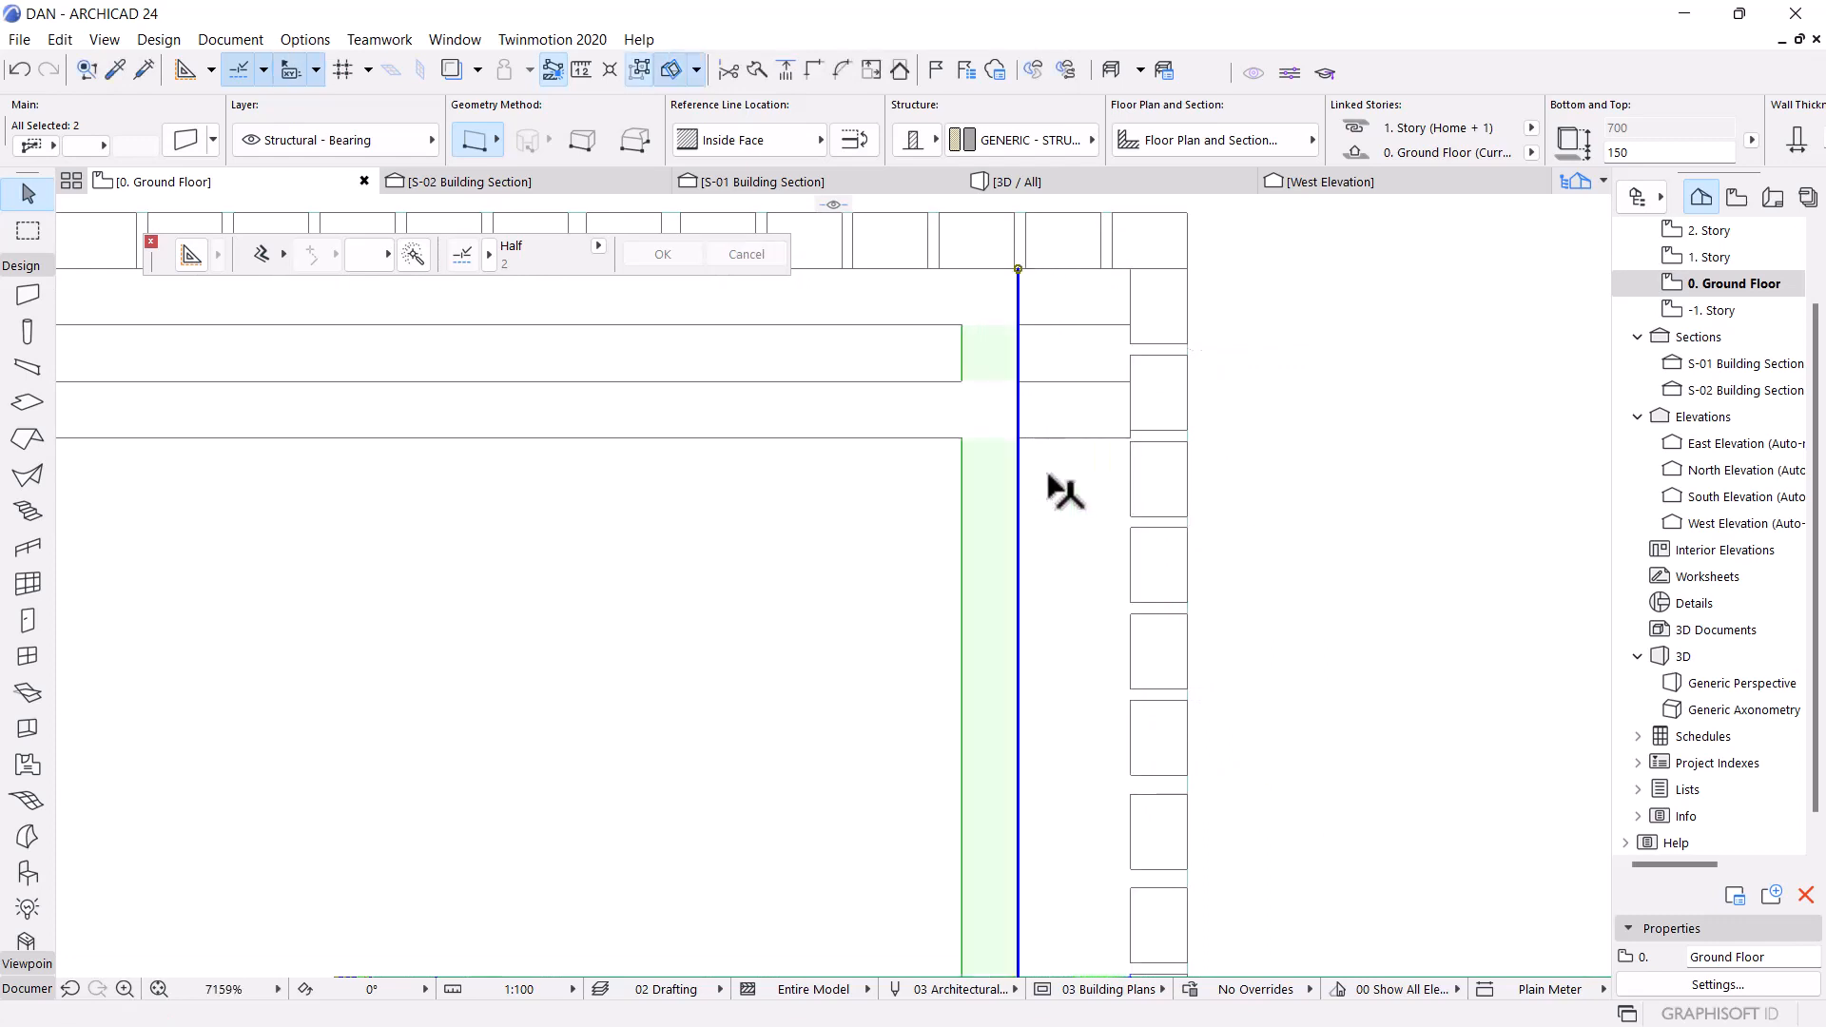
Trim off the piece of the moved short-end wall that projects beyond the inner long wall at the corner
scroll(1065, 433, down, 1)
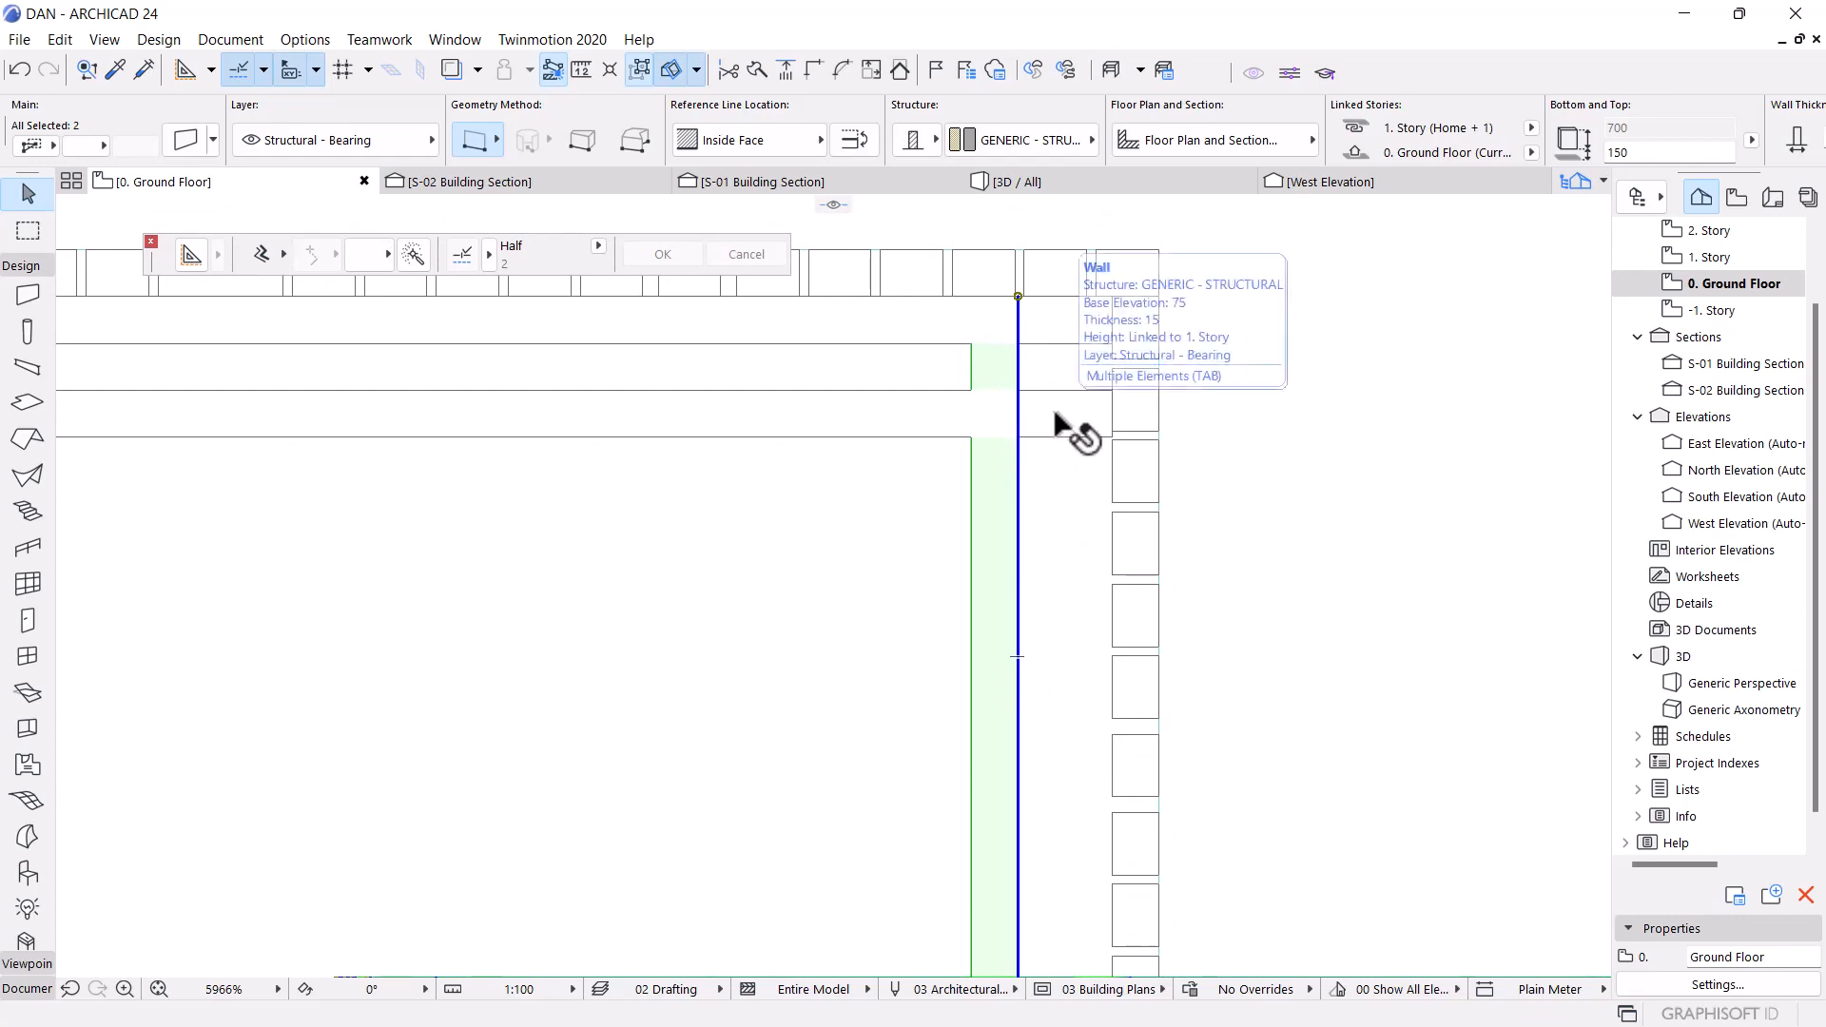
scroll(1056, 608, down, 5)
scroll(1054, 608, up, 2)
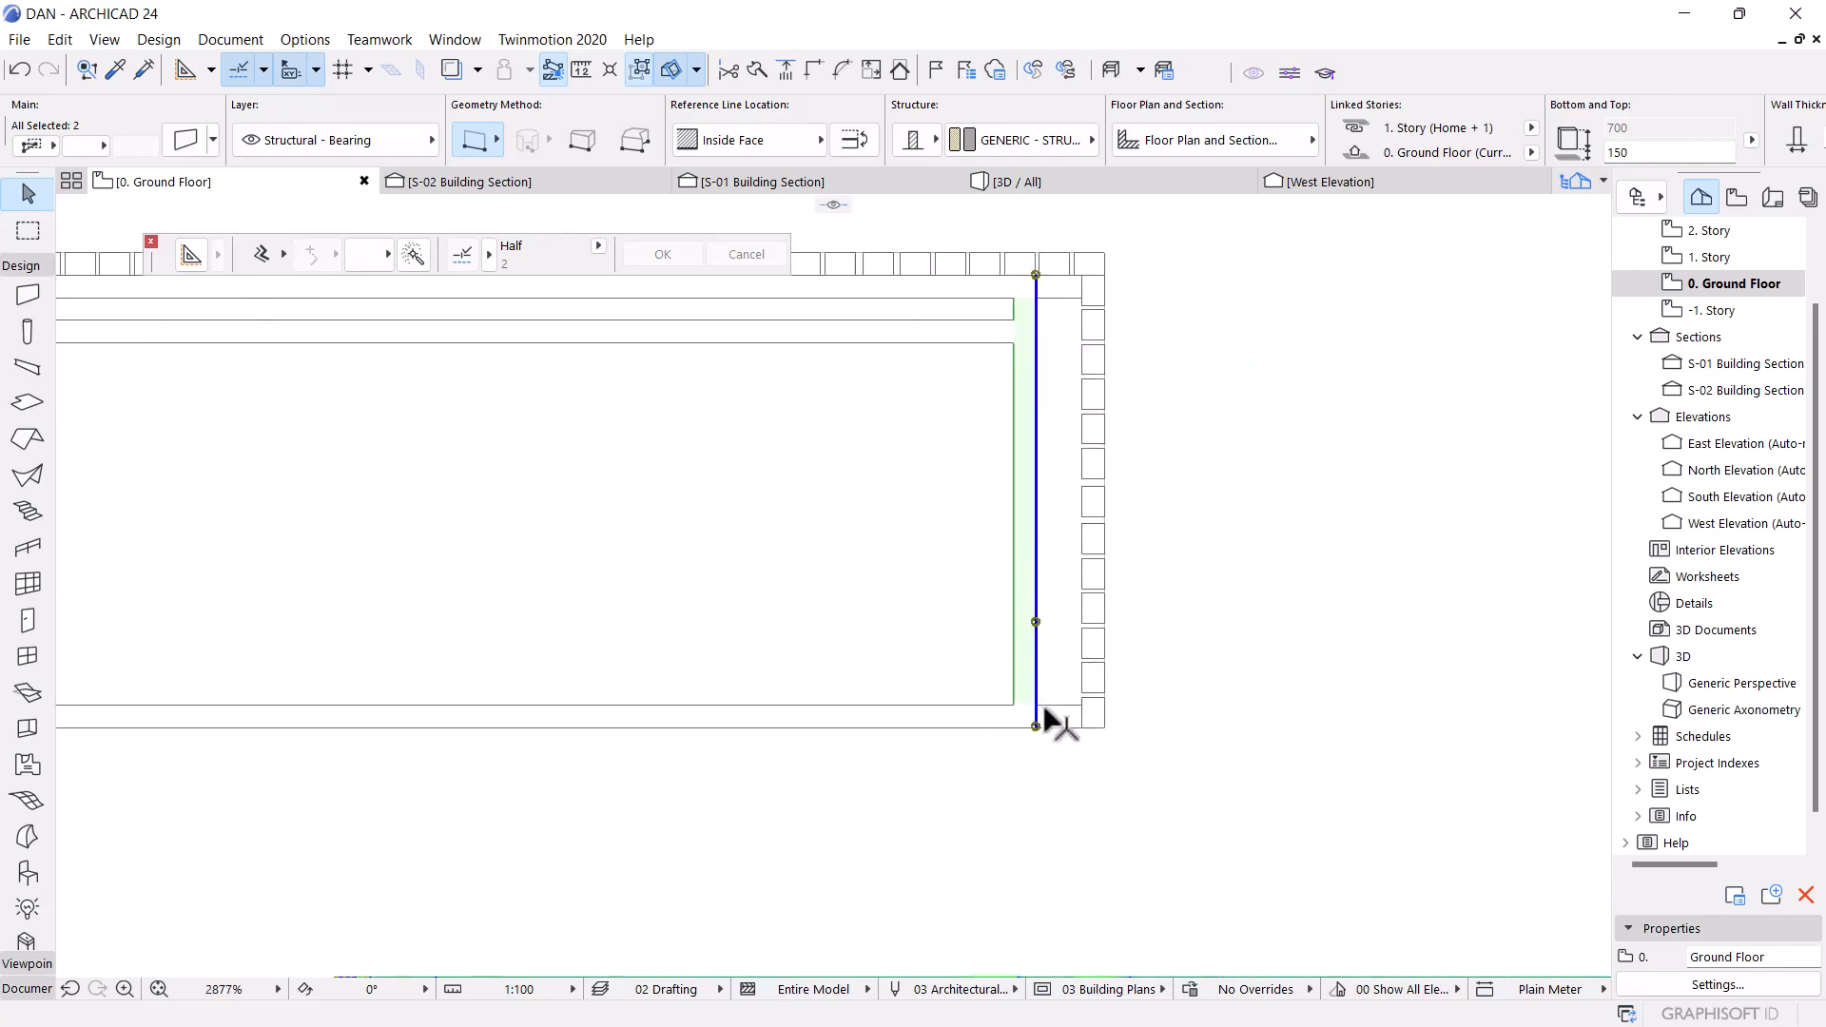
click(990, 333)
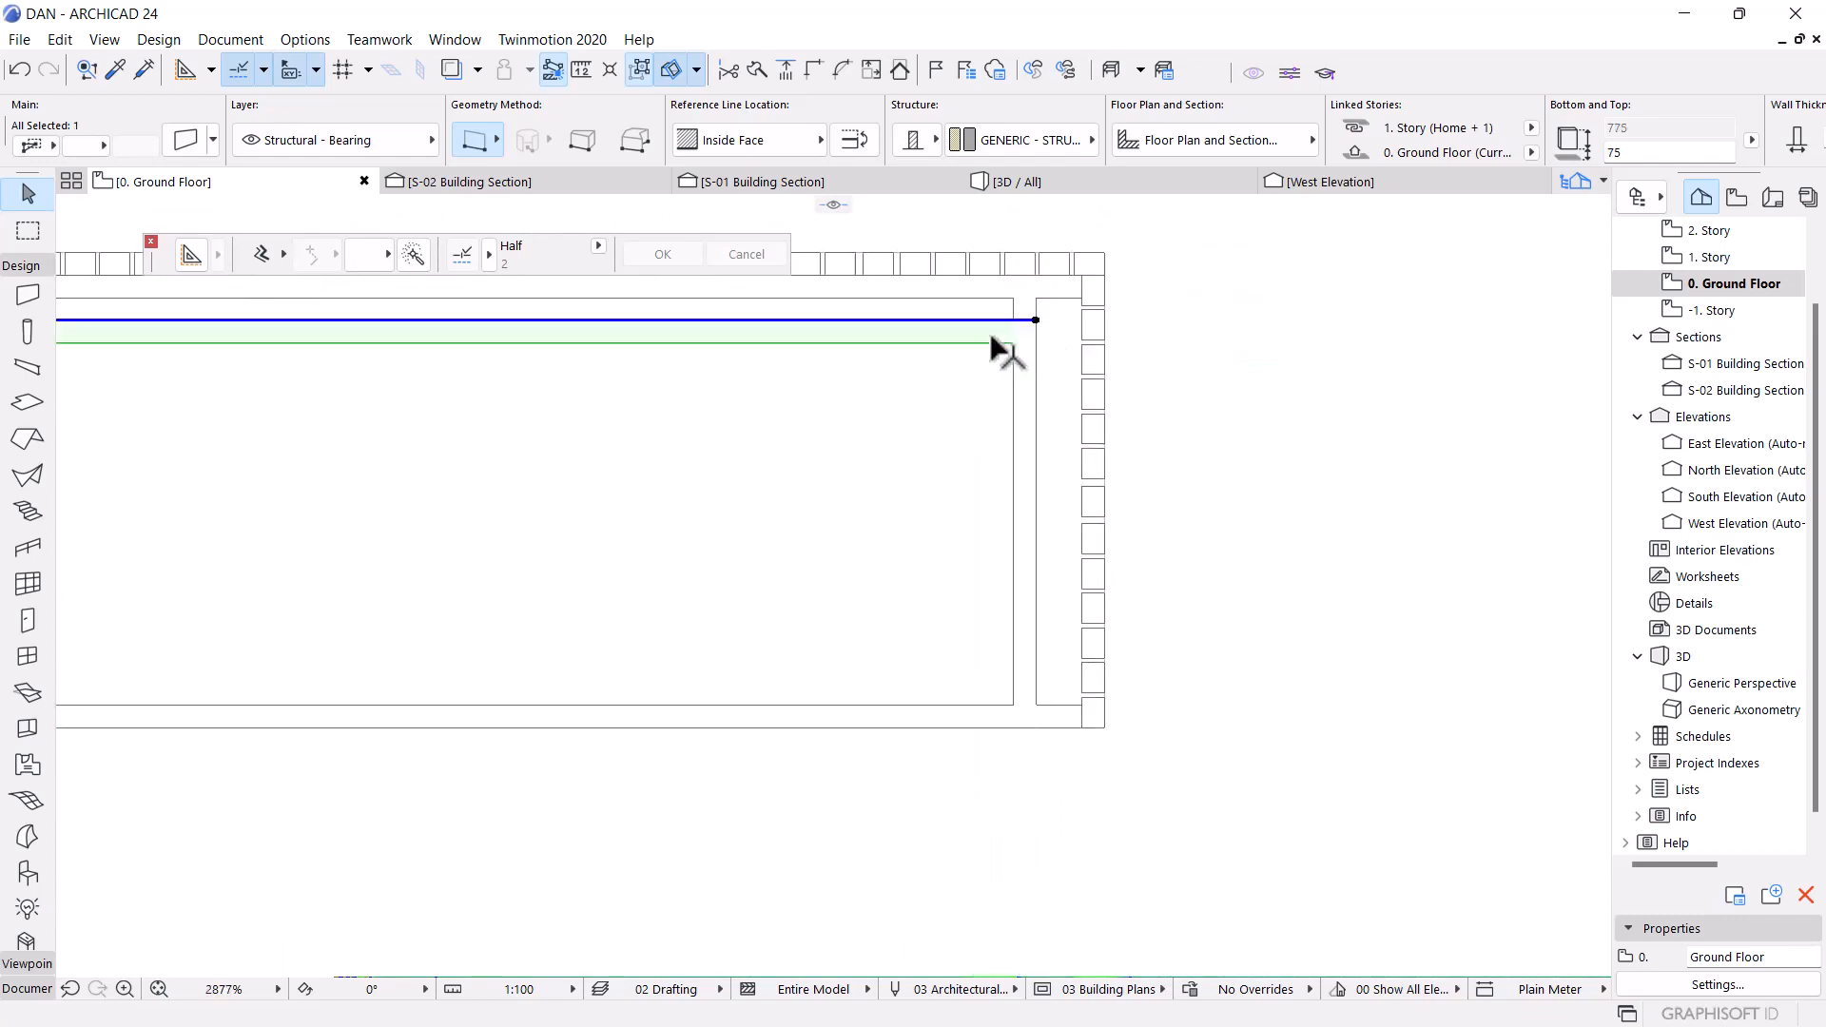
ctrl+click(1020, 306)
Set the base offset of both moved short-end wall segments to 75 mm in their wall settings
click(1029, 373)
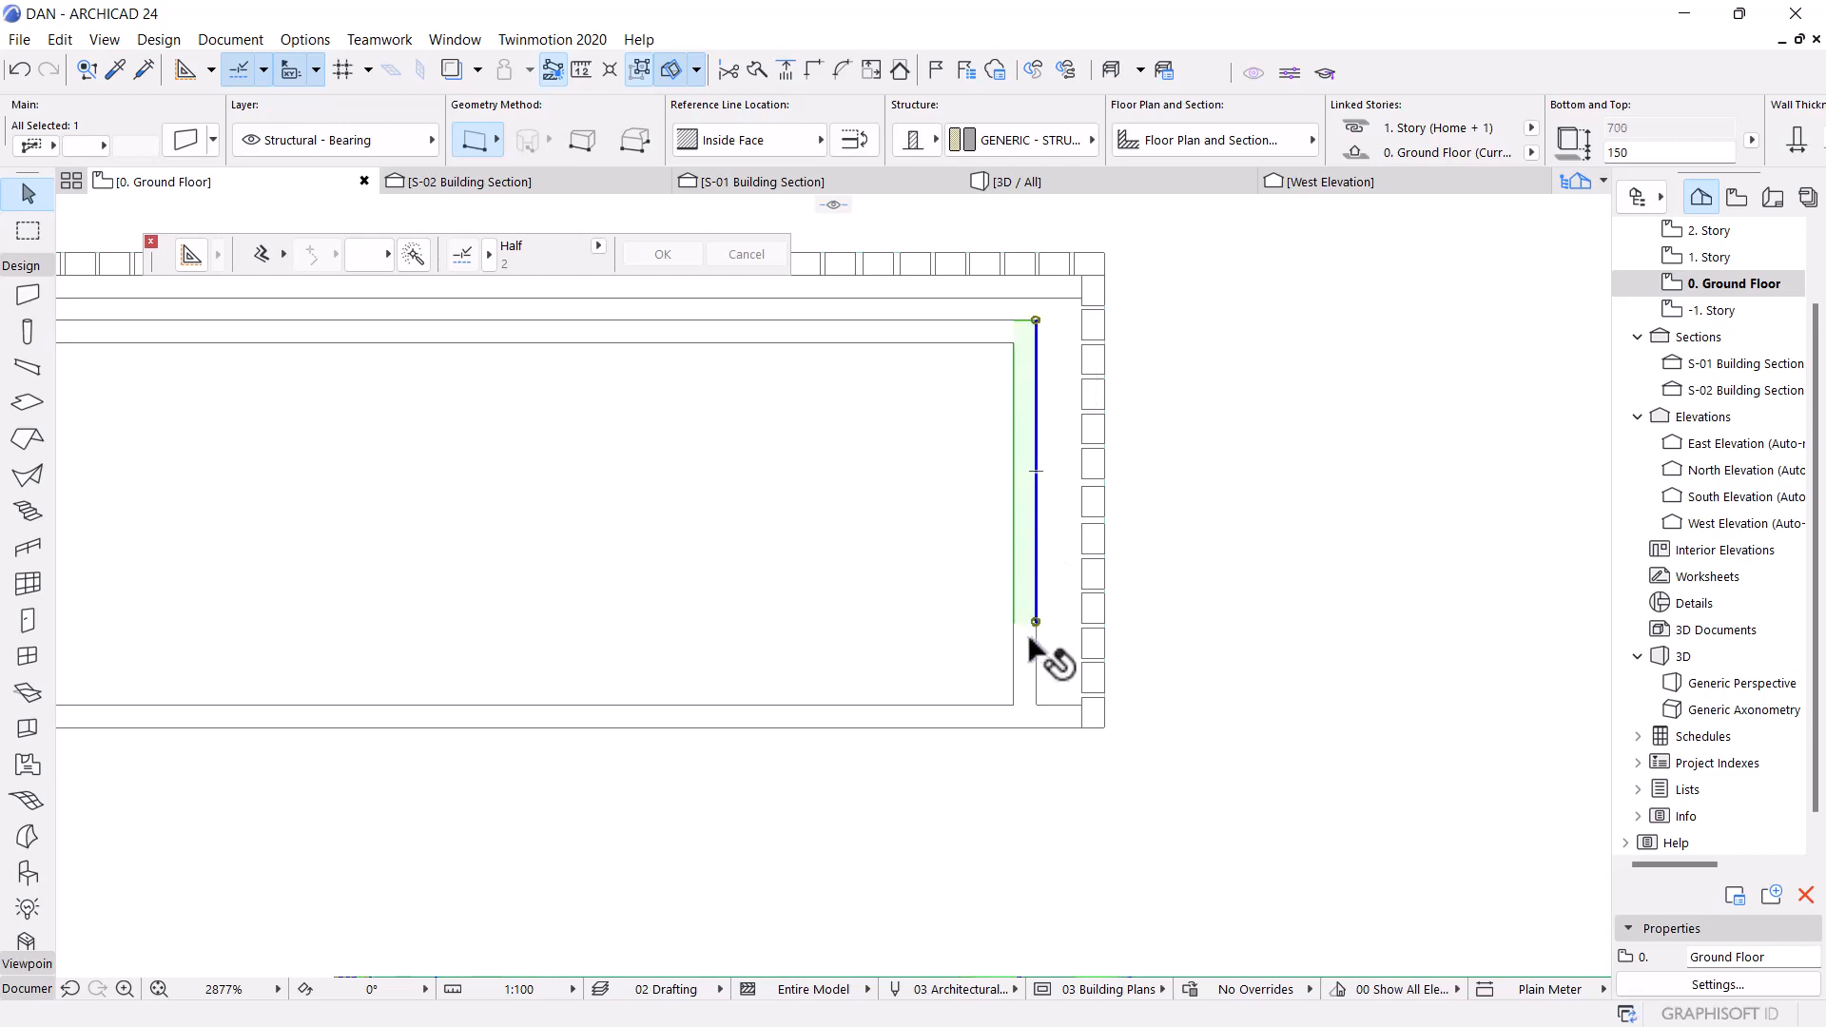
shift+click(1037, 666)
key(ctrl+t)
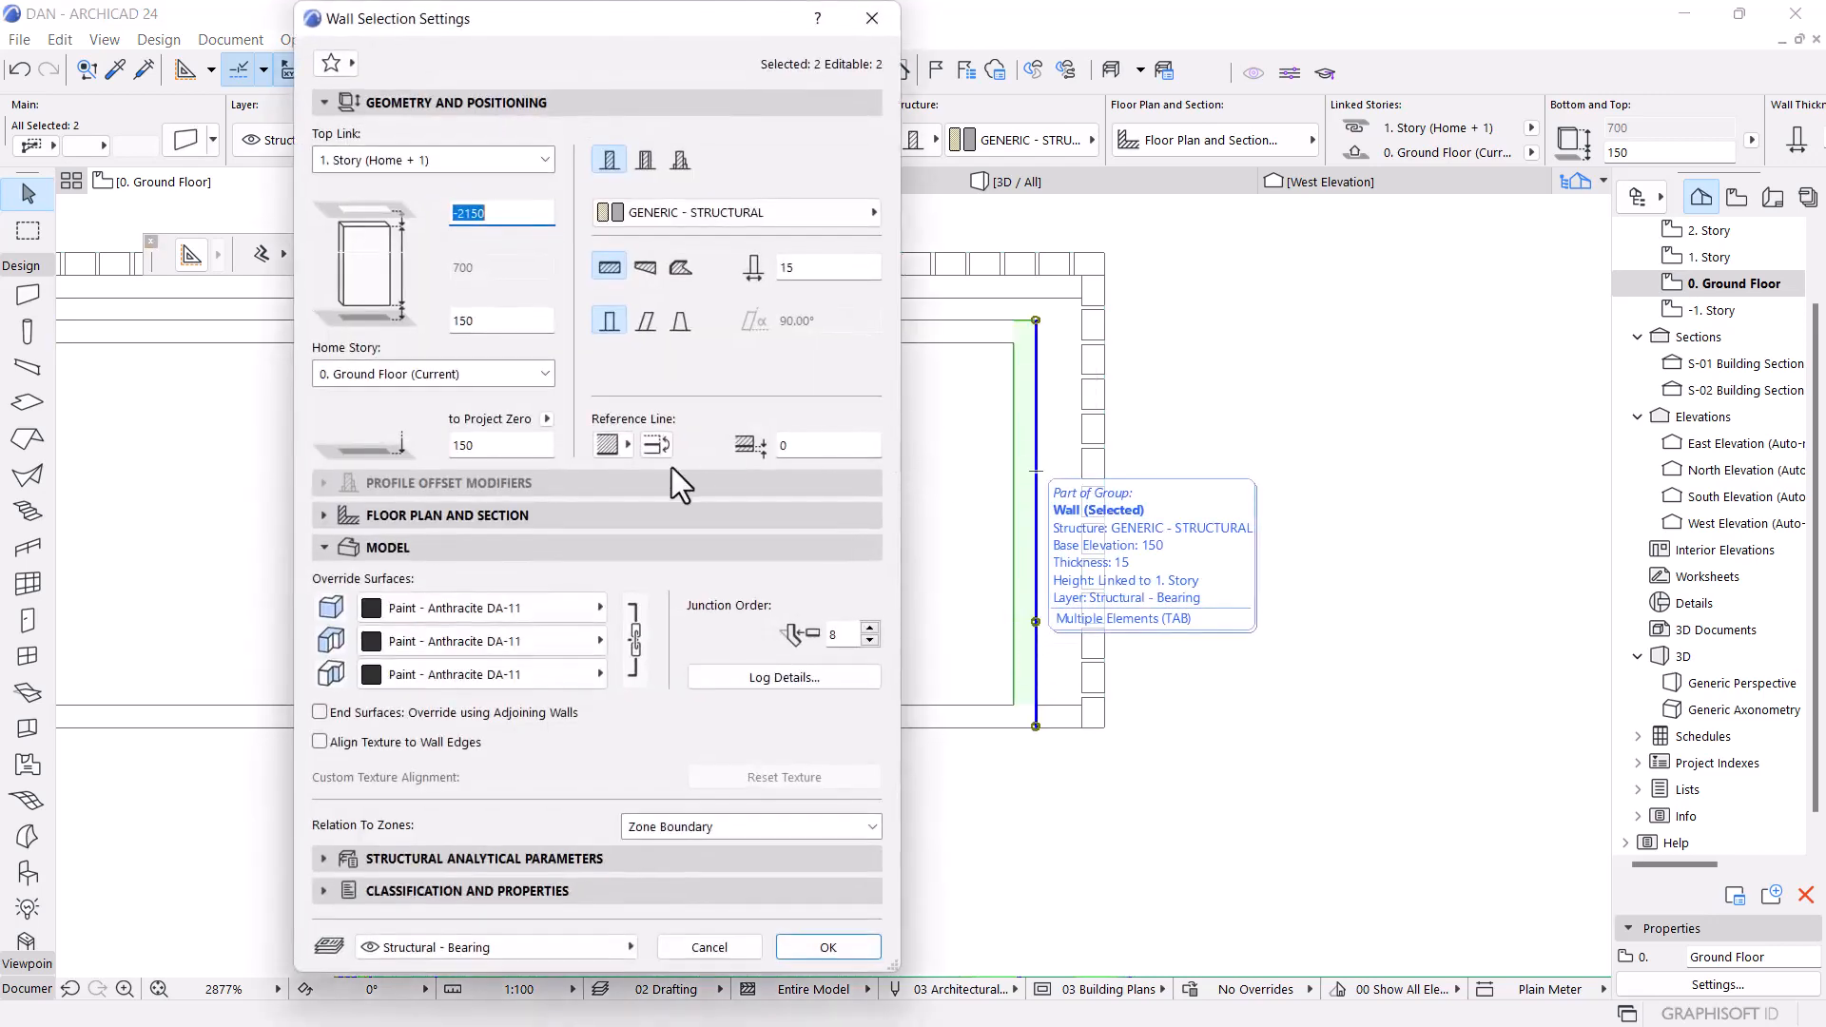
drag(492, 321, 407, 320)
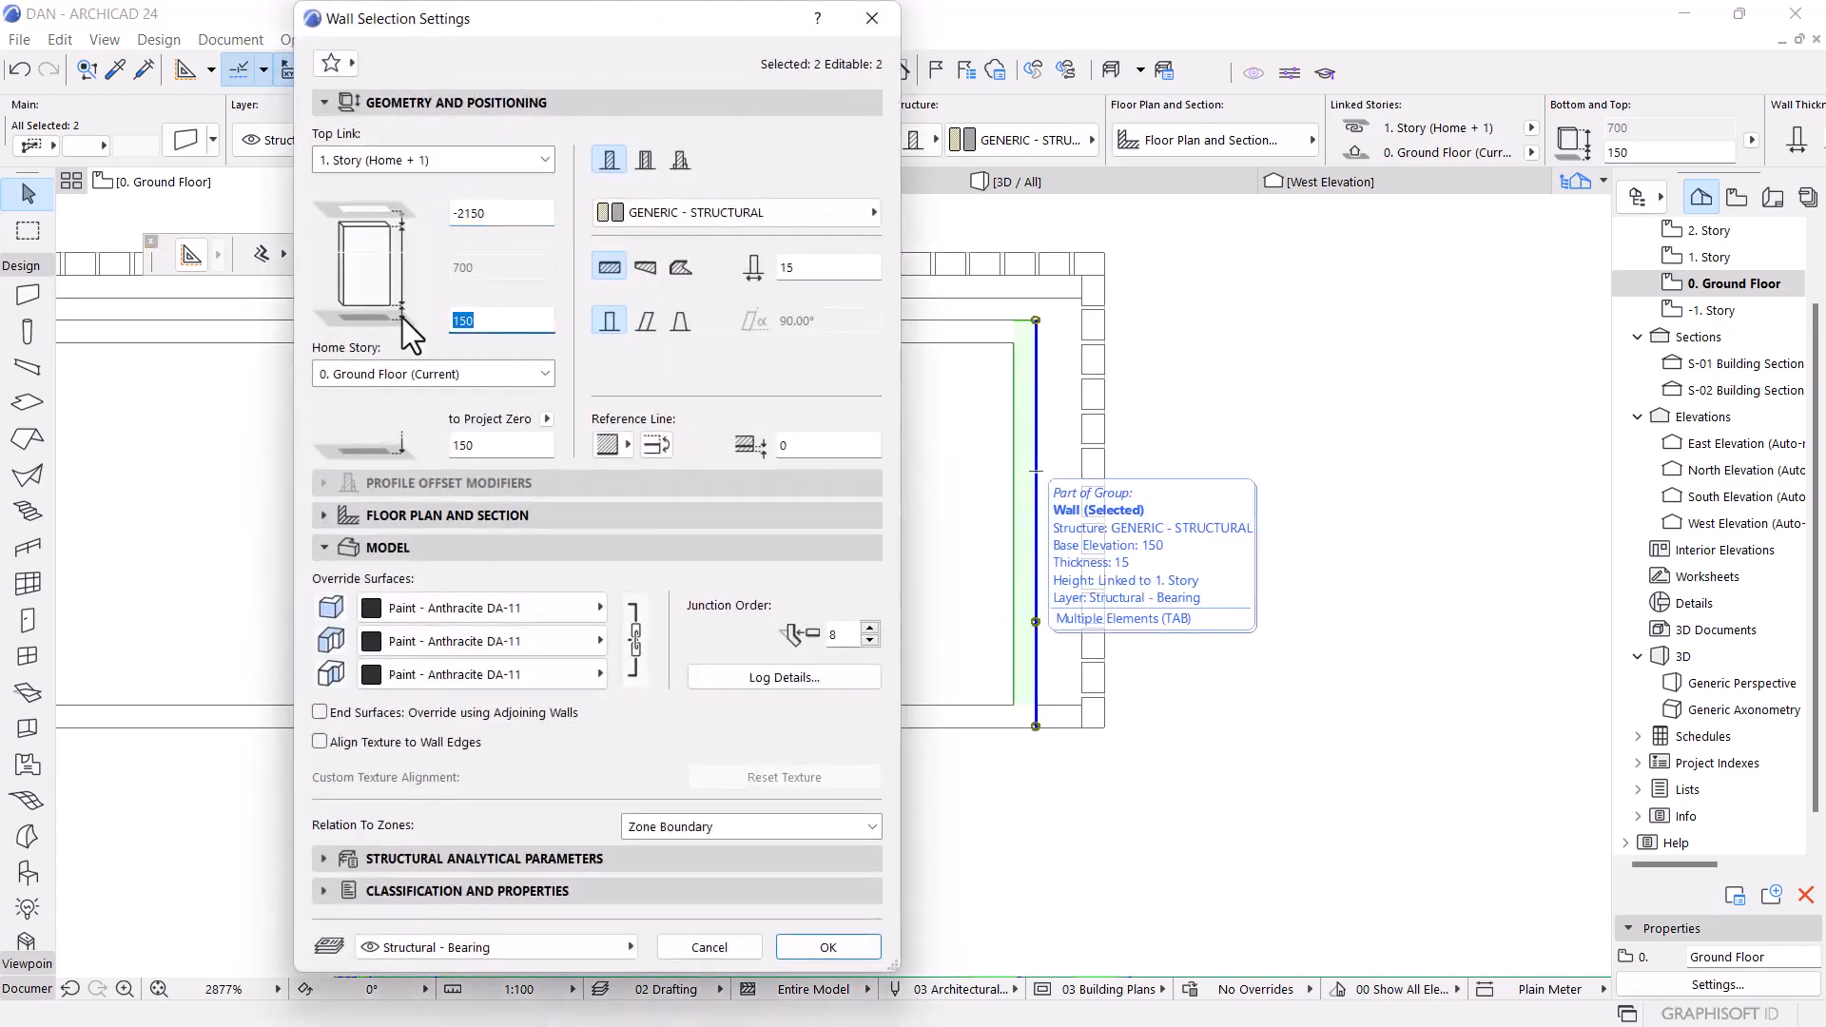
text(75)
click(827, 947)
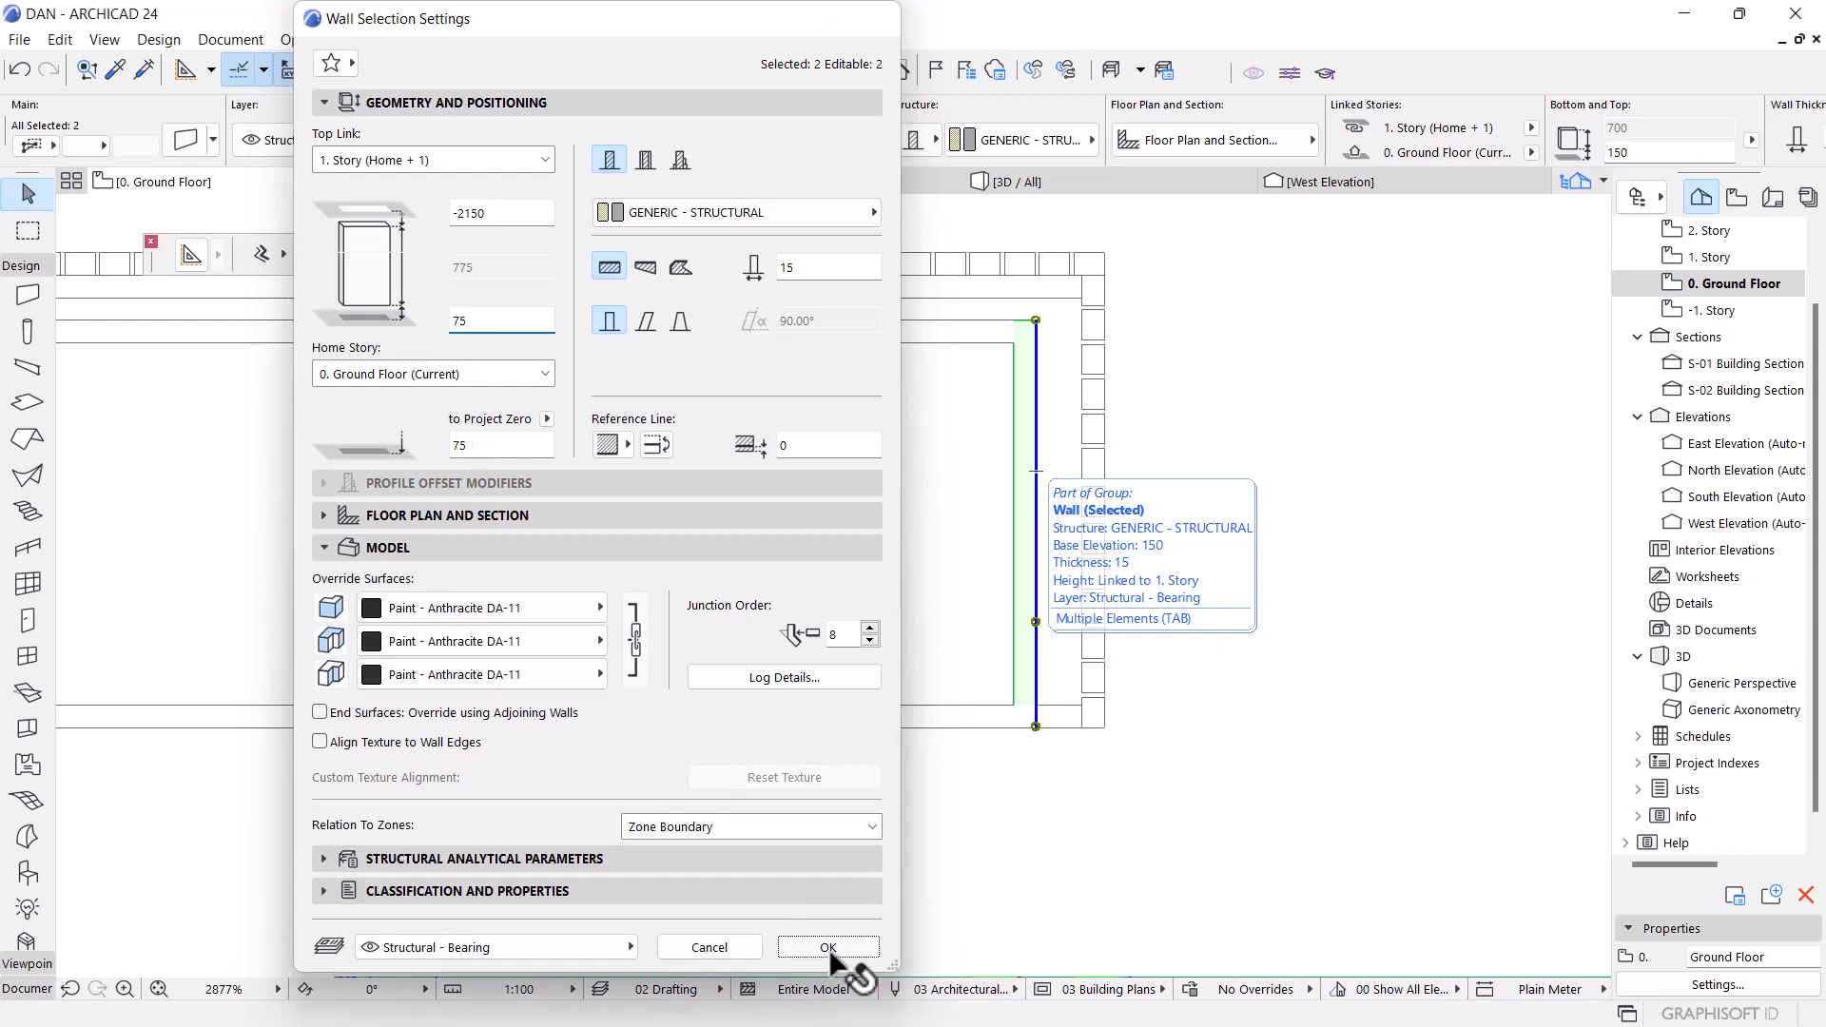
Examine the recessed inner walls at the counter's base in plan and in the 3D perspective
shift+click(921, 342)
scroll(1263, 617, down, 4)
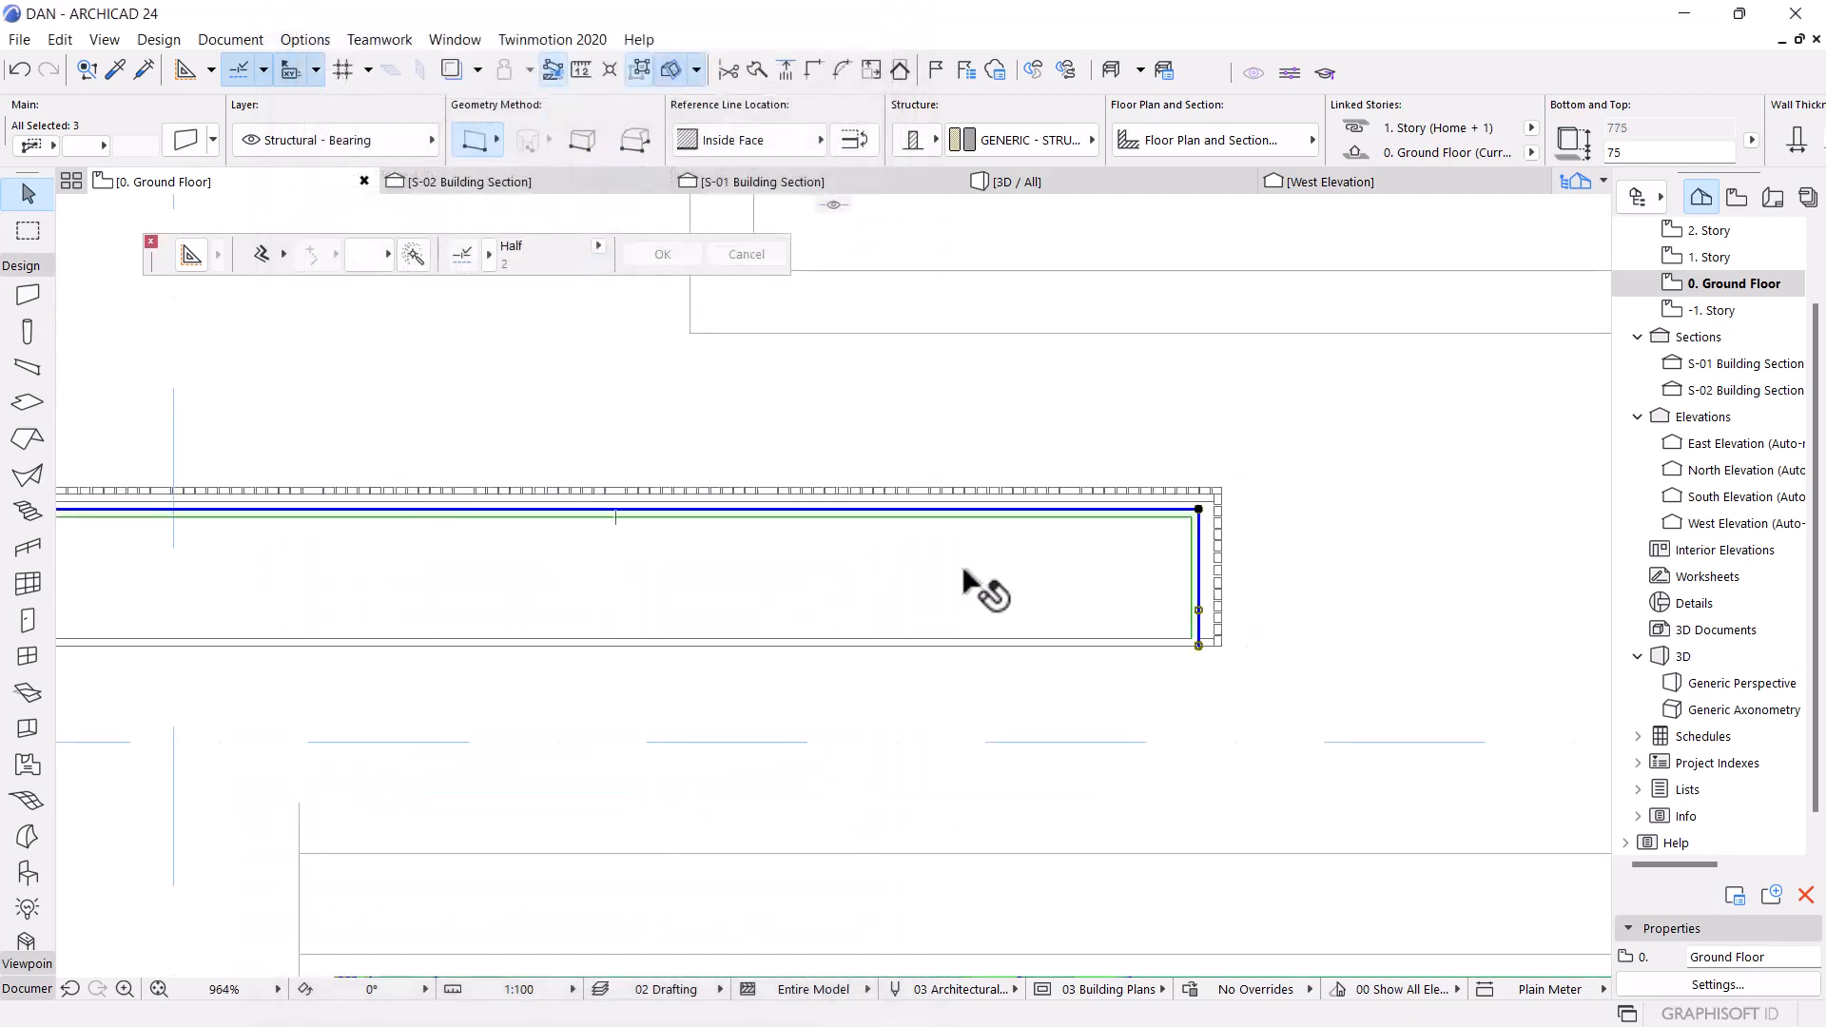
scroll(963, 571, down, 5)
scroll(640, 534, up, 8)
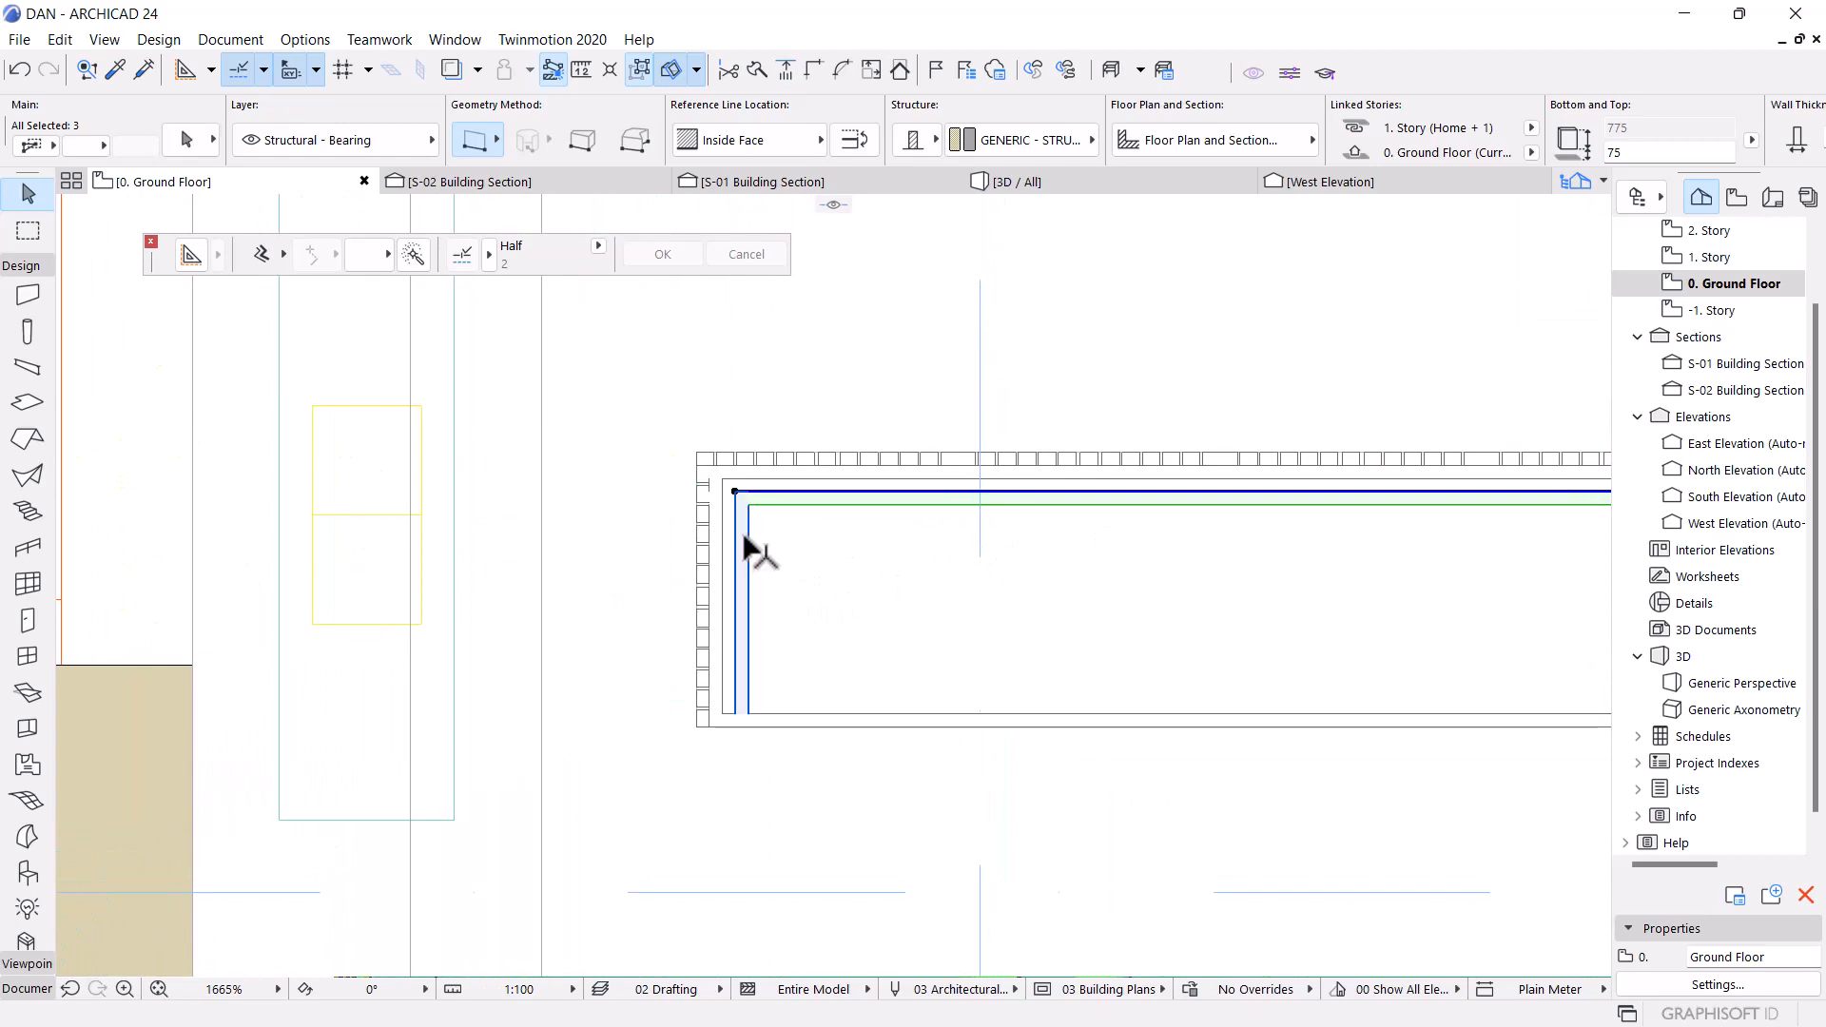
click(745, 533)
key(F3)
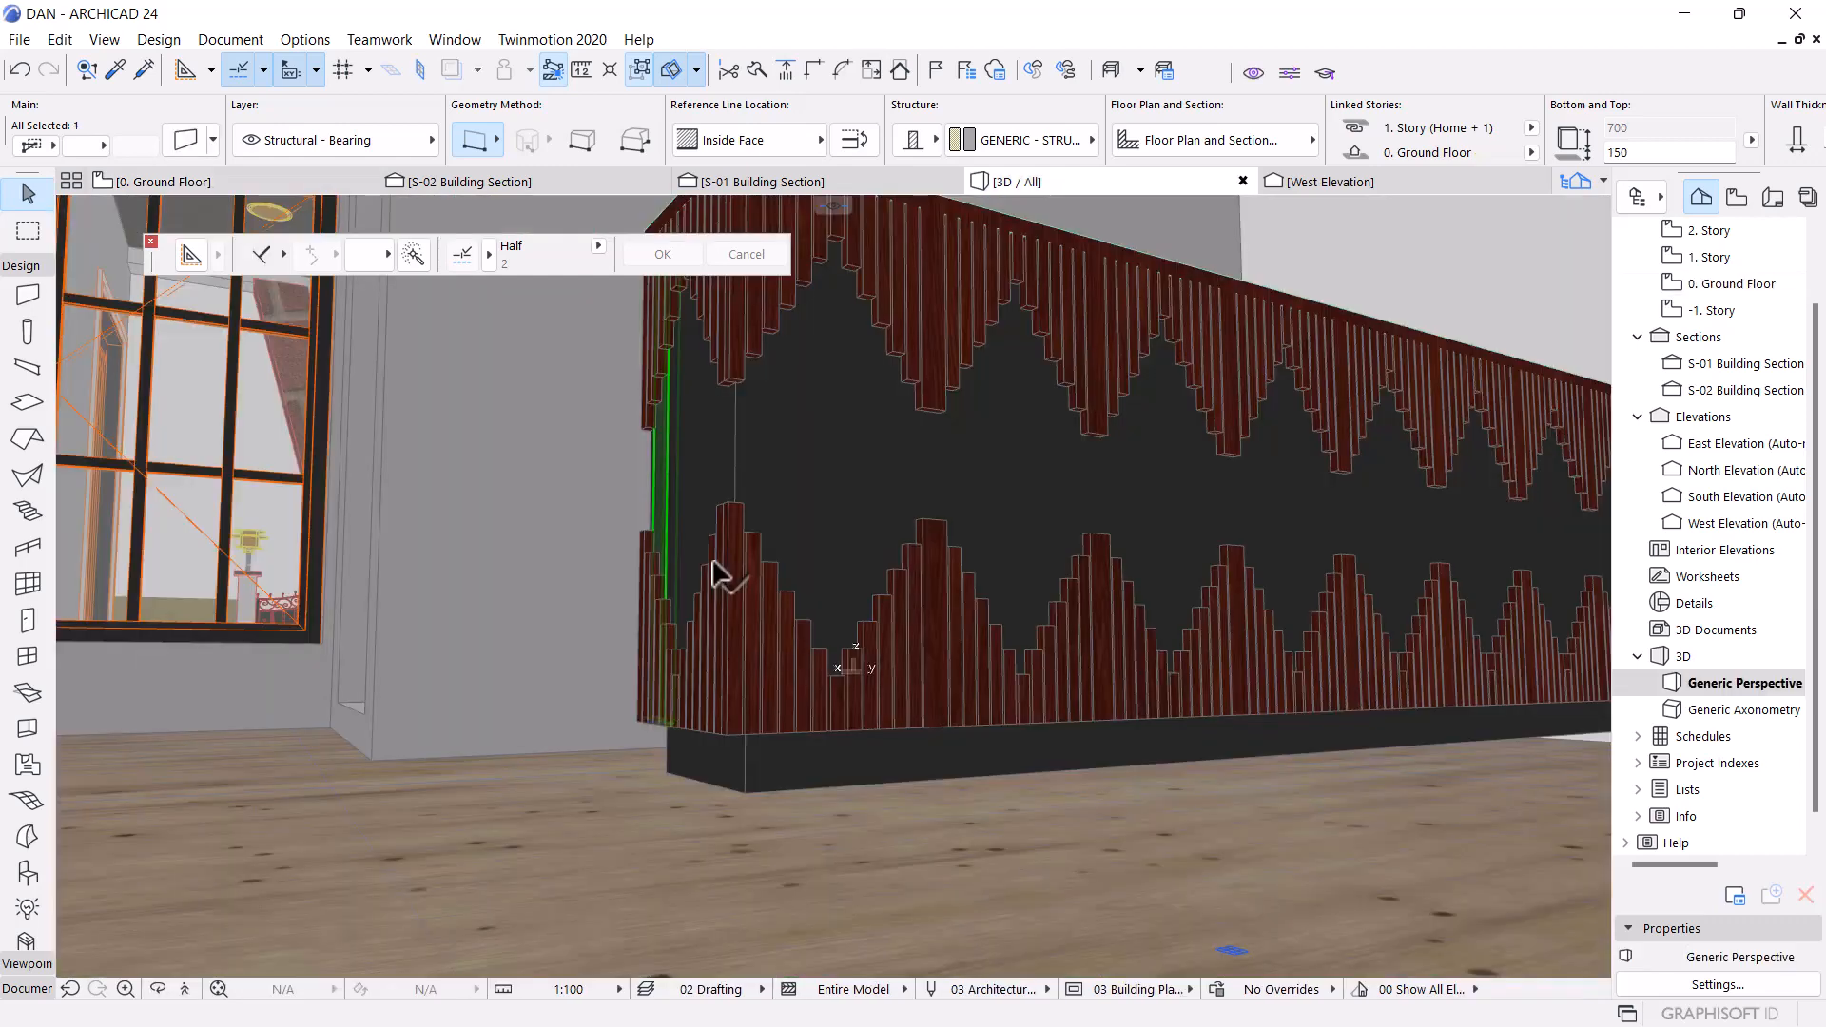
click(265, 685)
scroll(634, 476, down, 3)
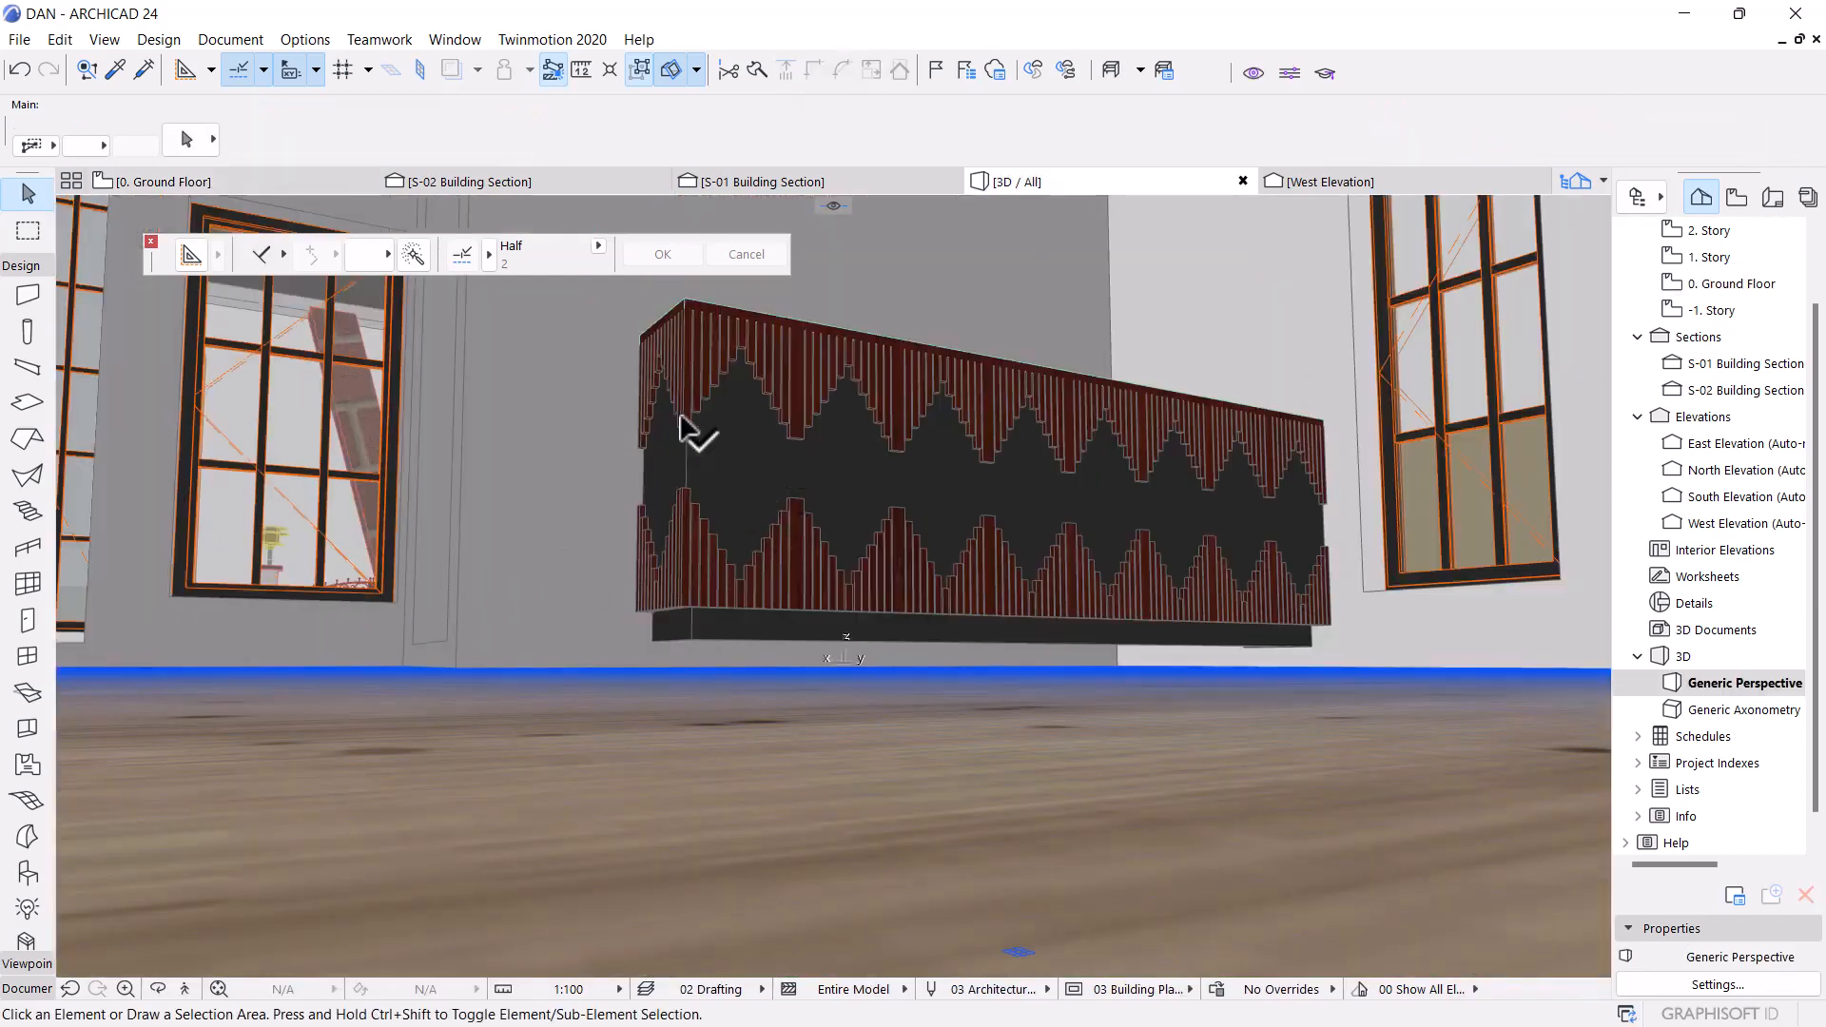
scroll(681, 430, up, 3)
click(305, 39)
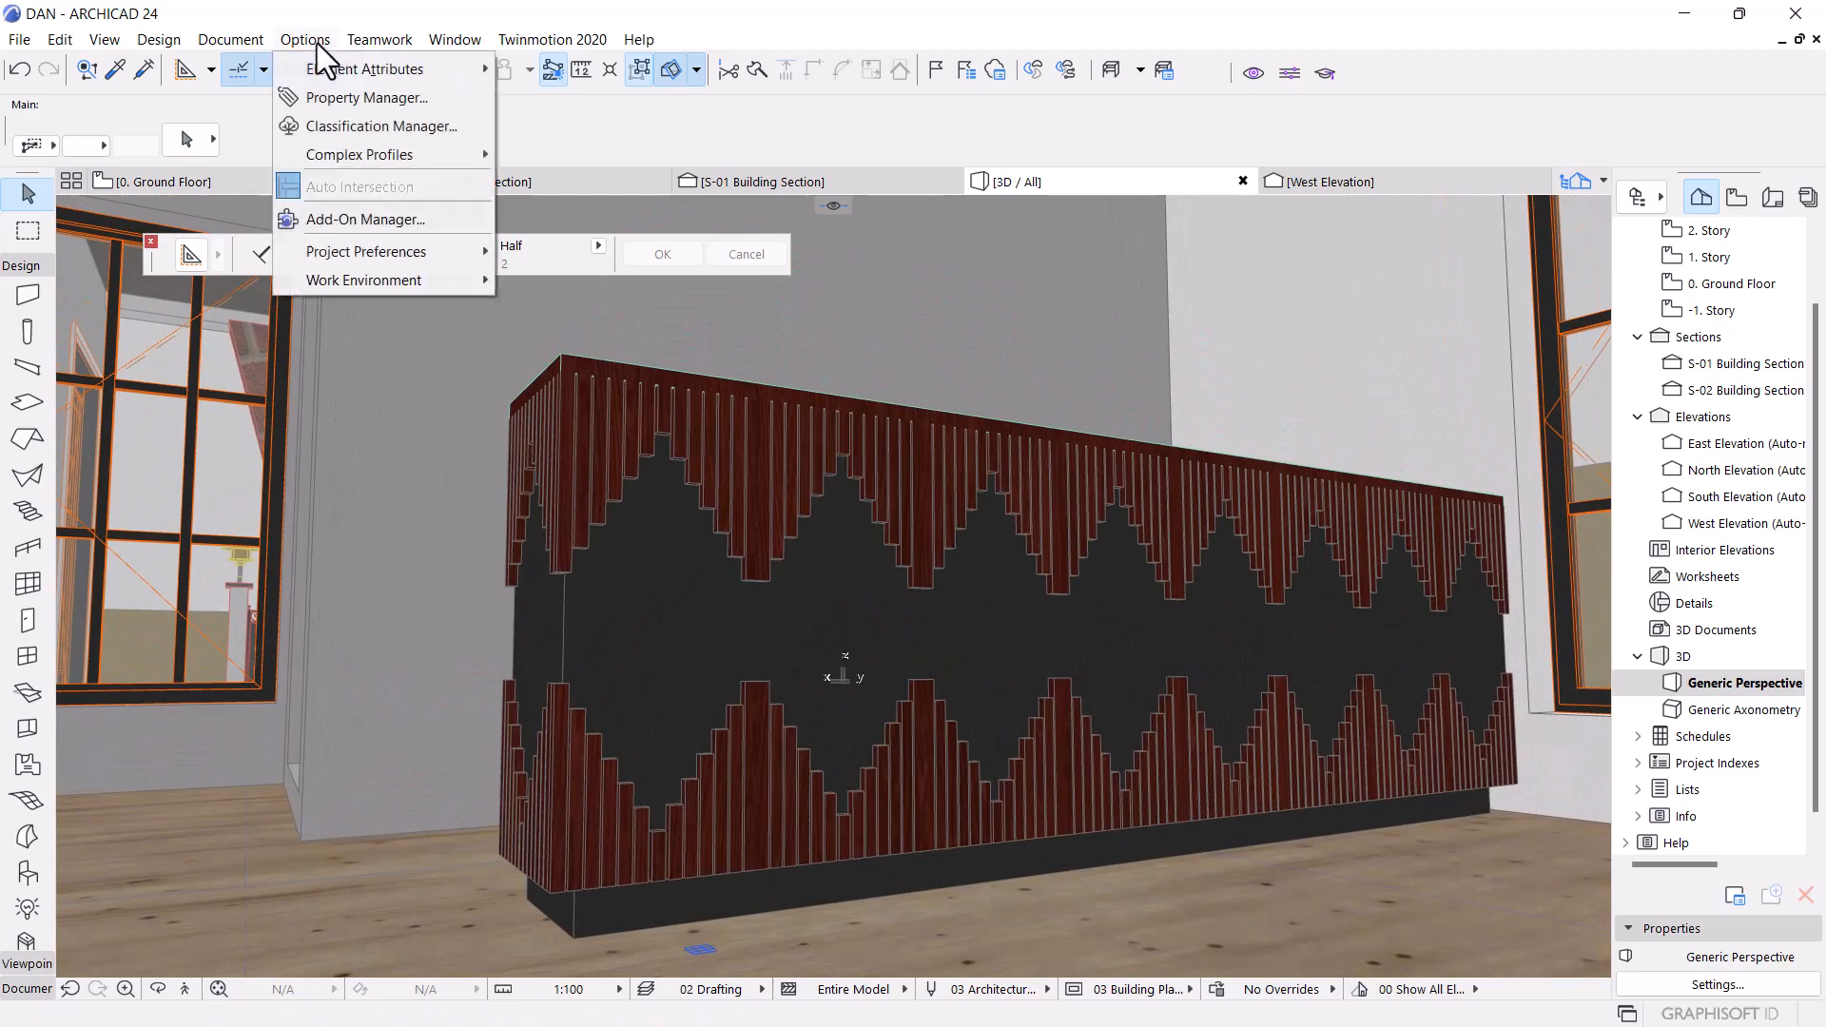
mouse_move(350, 65)
click(613, 210)
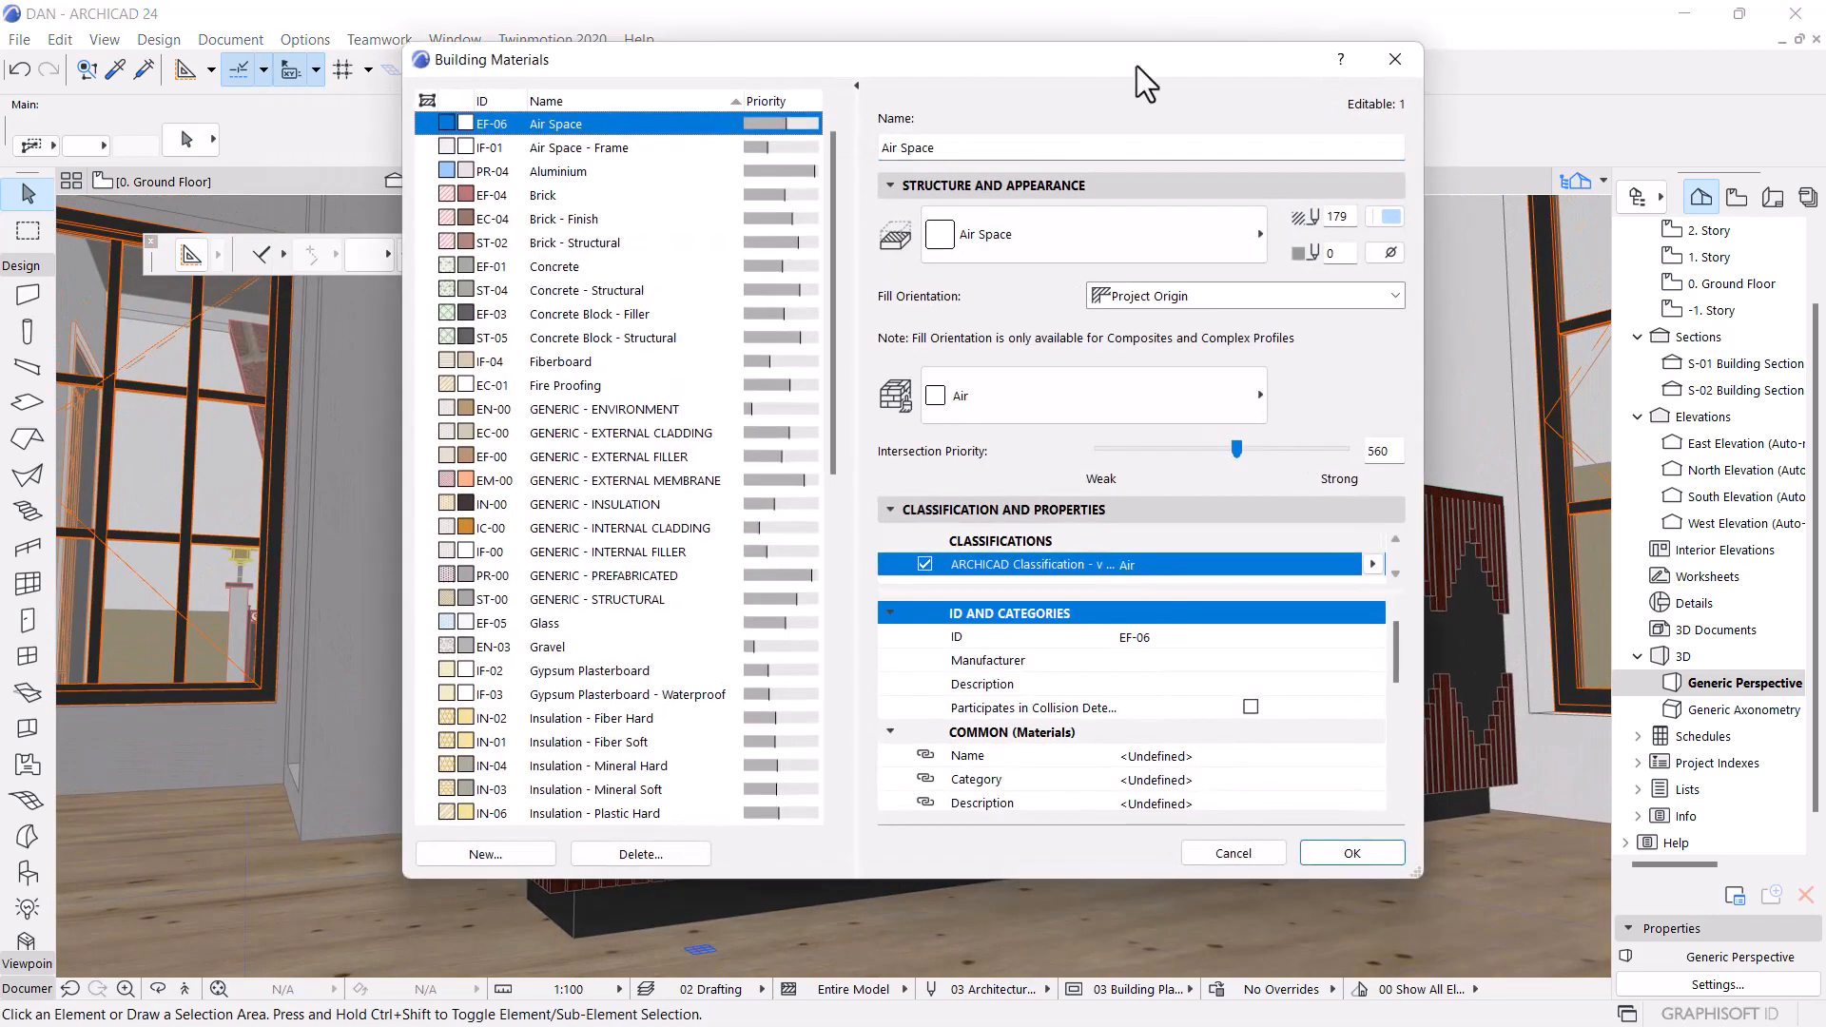
key(Escape)
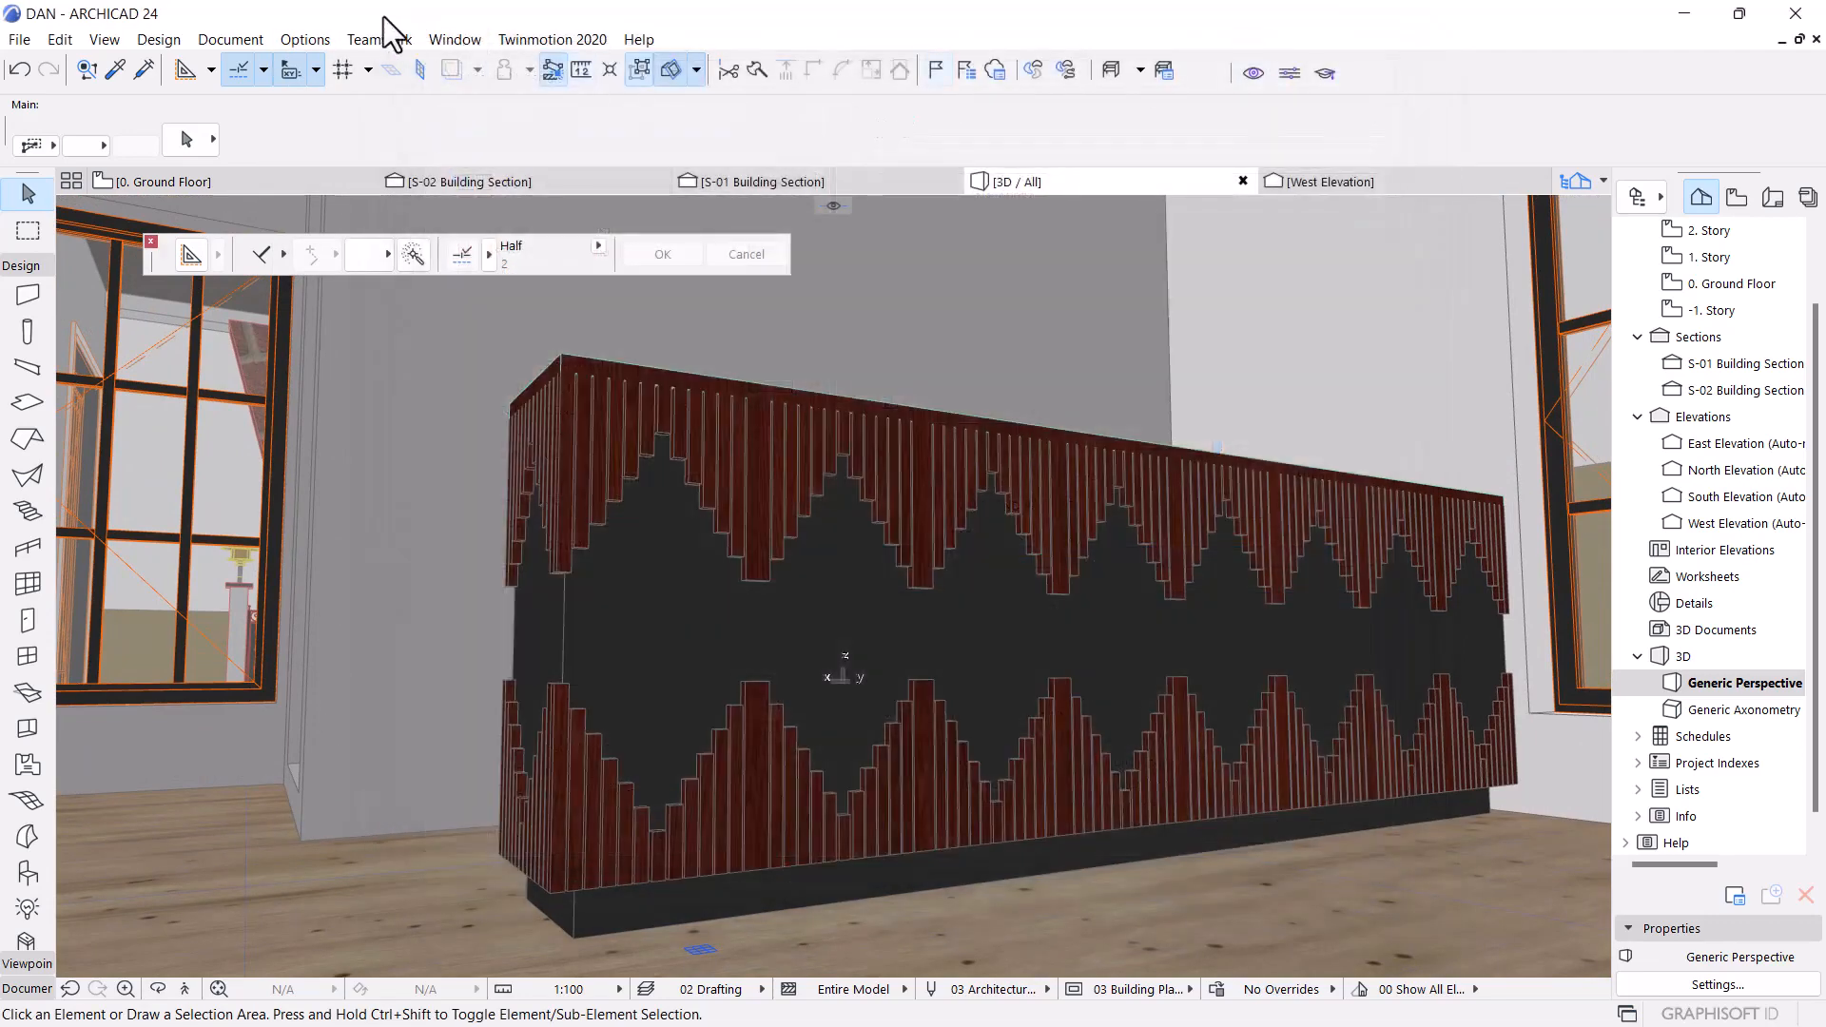
Duplicate the surface Paint - Golden Ochre DA 03 as a new surface named Paint - Golden Ochre DA 04
click(320, 39)
mouse_move(350, 64)
click(589, 182)
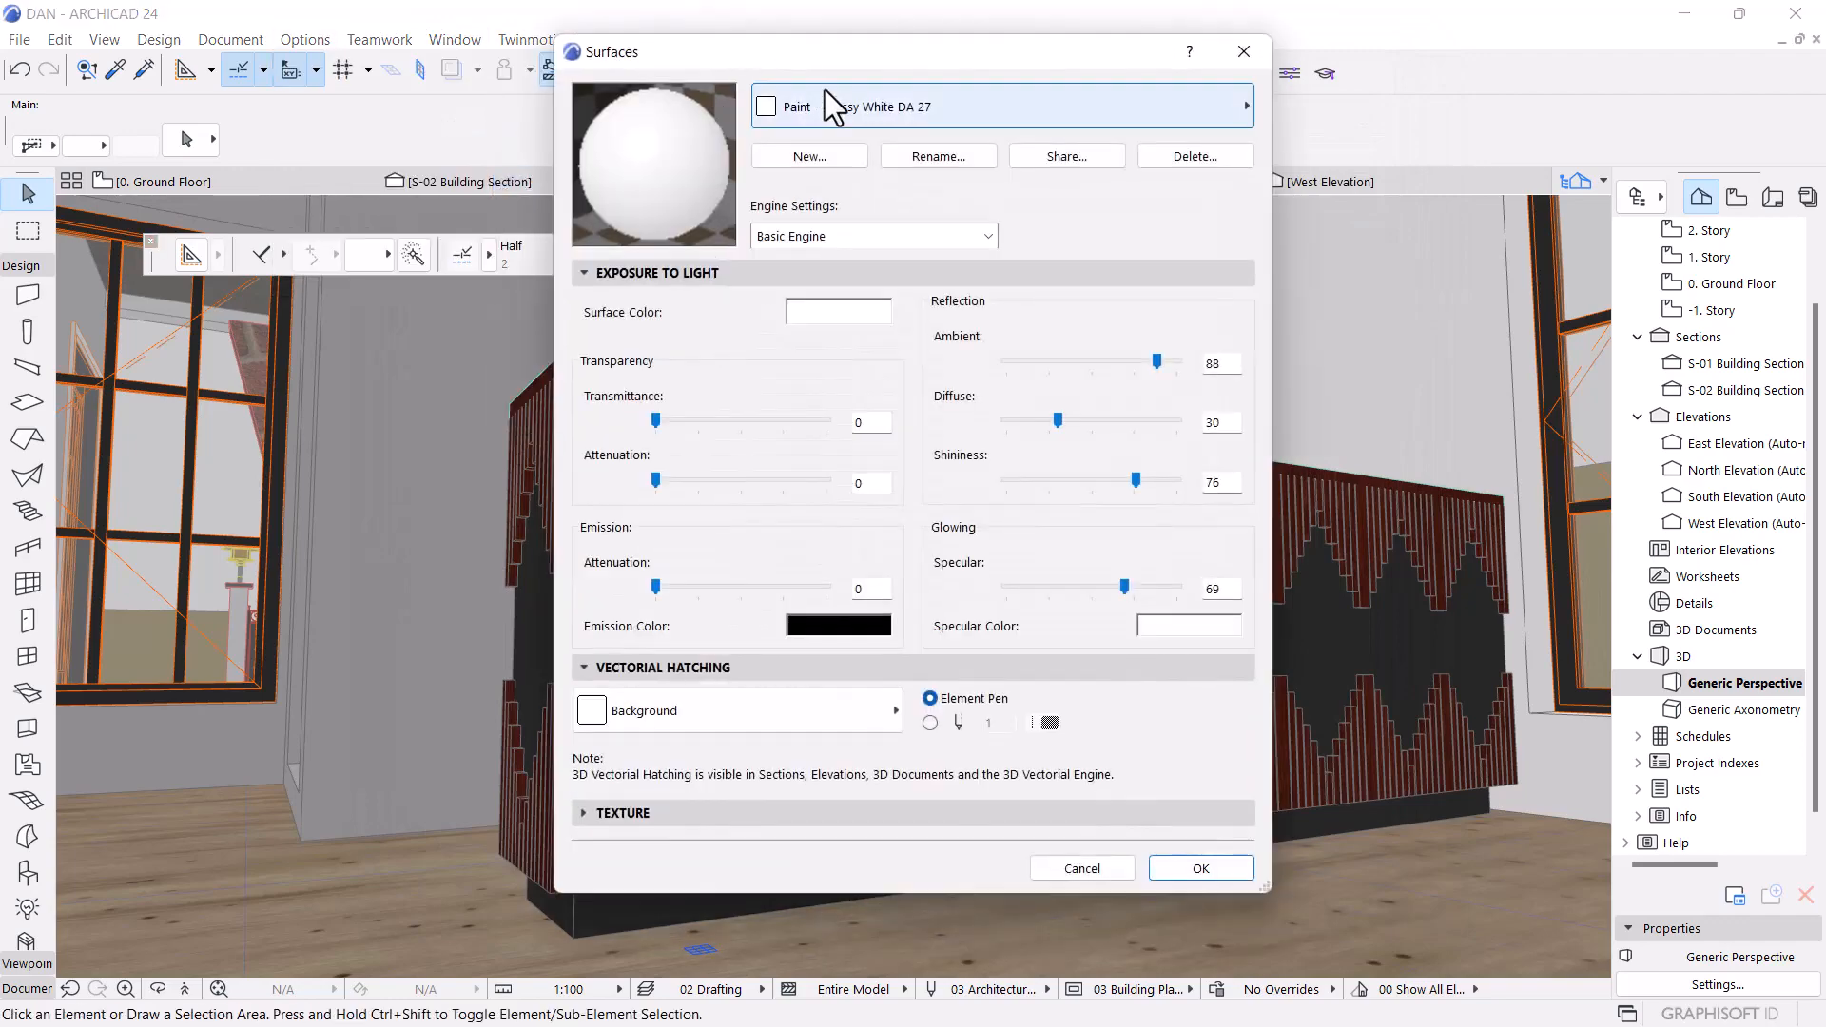
click(799, 107)
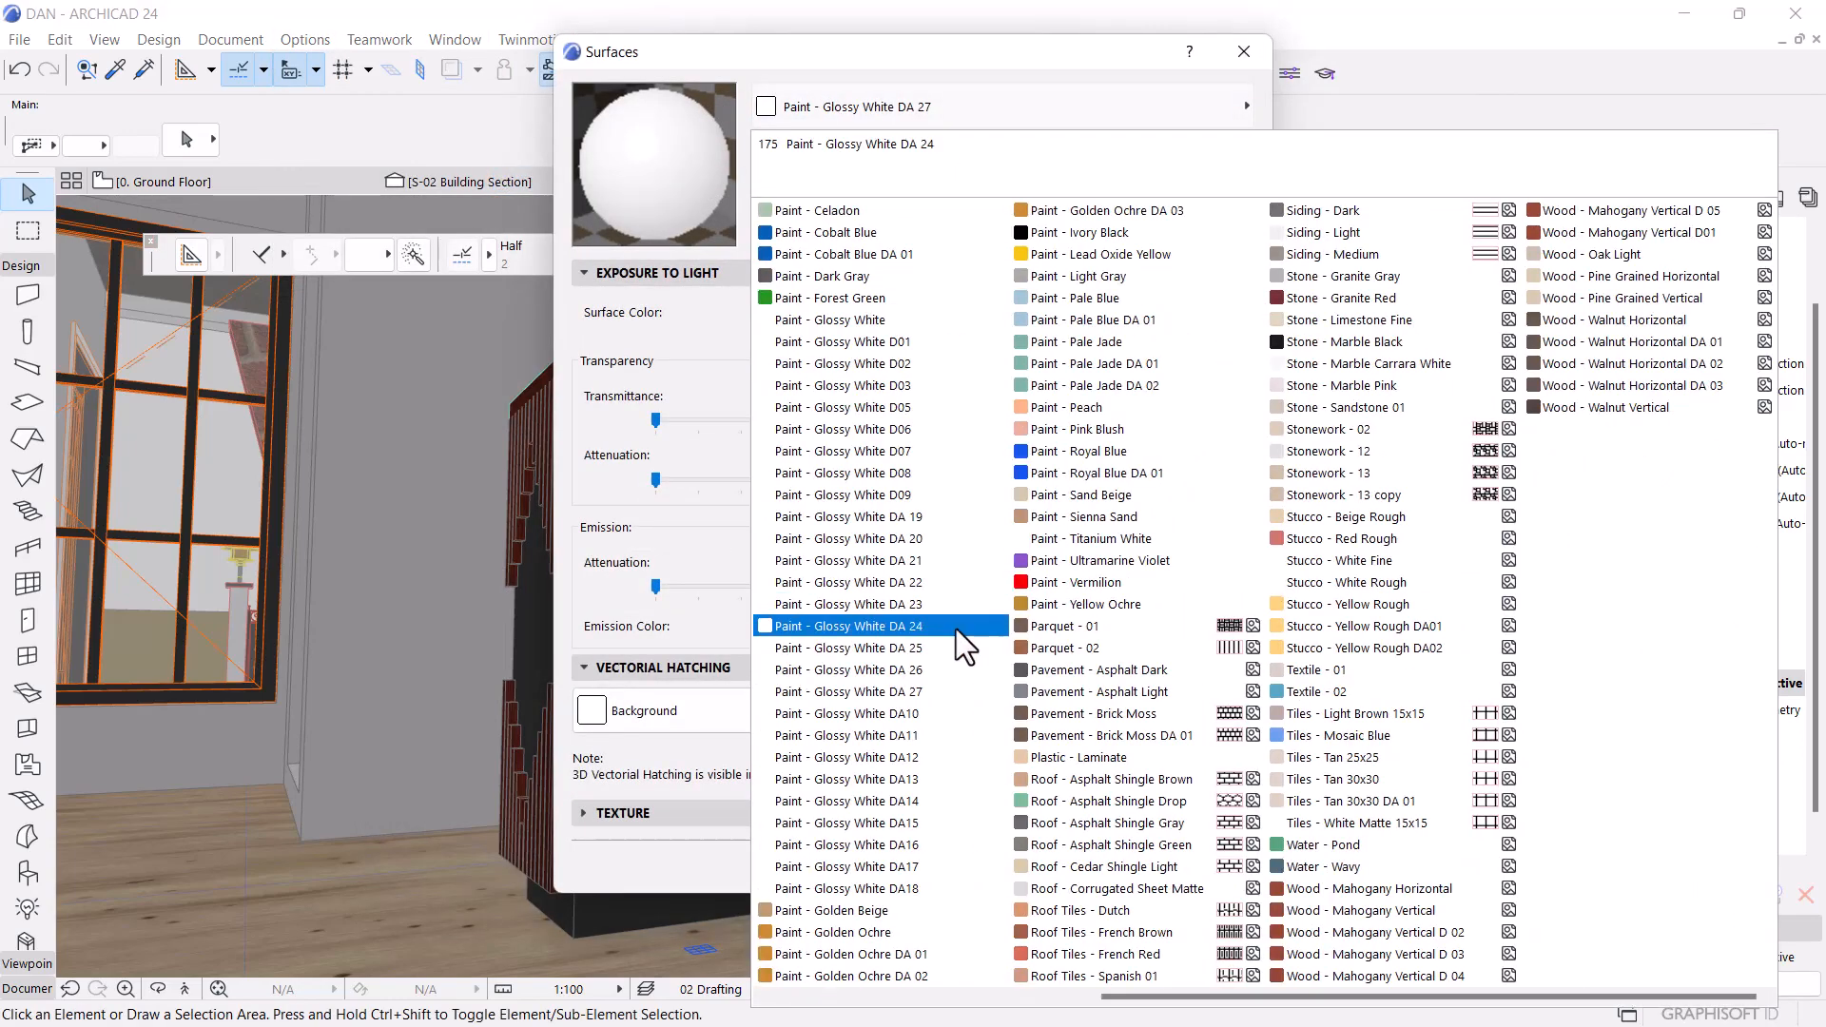
scroll(911, 786, up, 2)
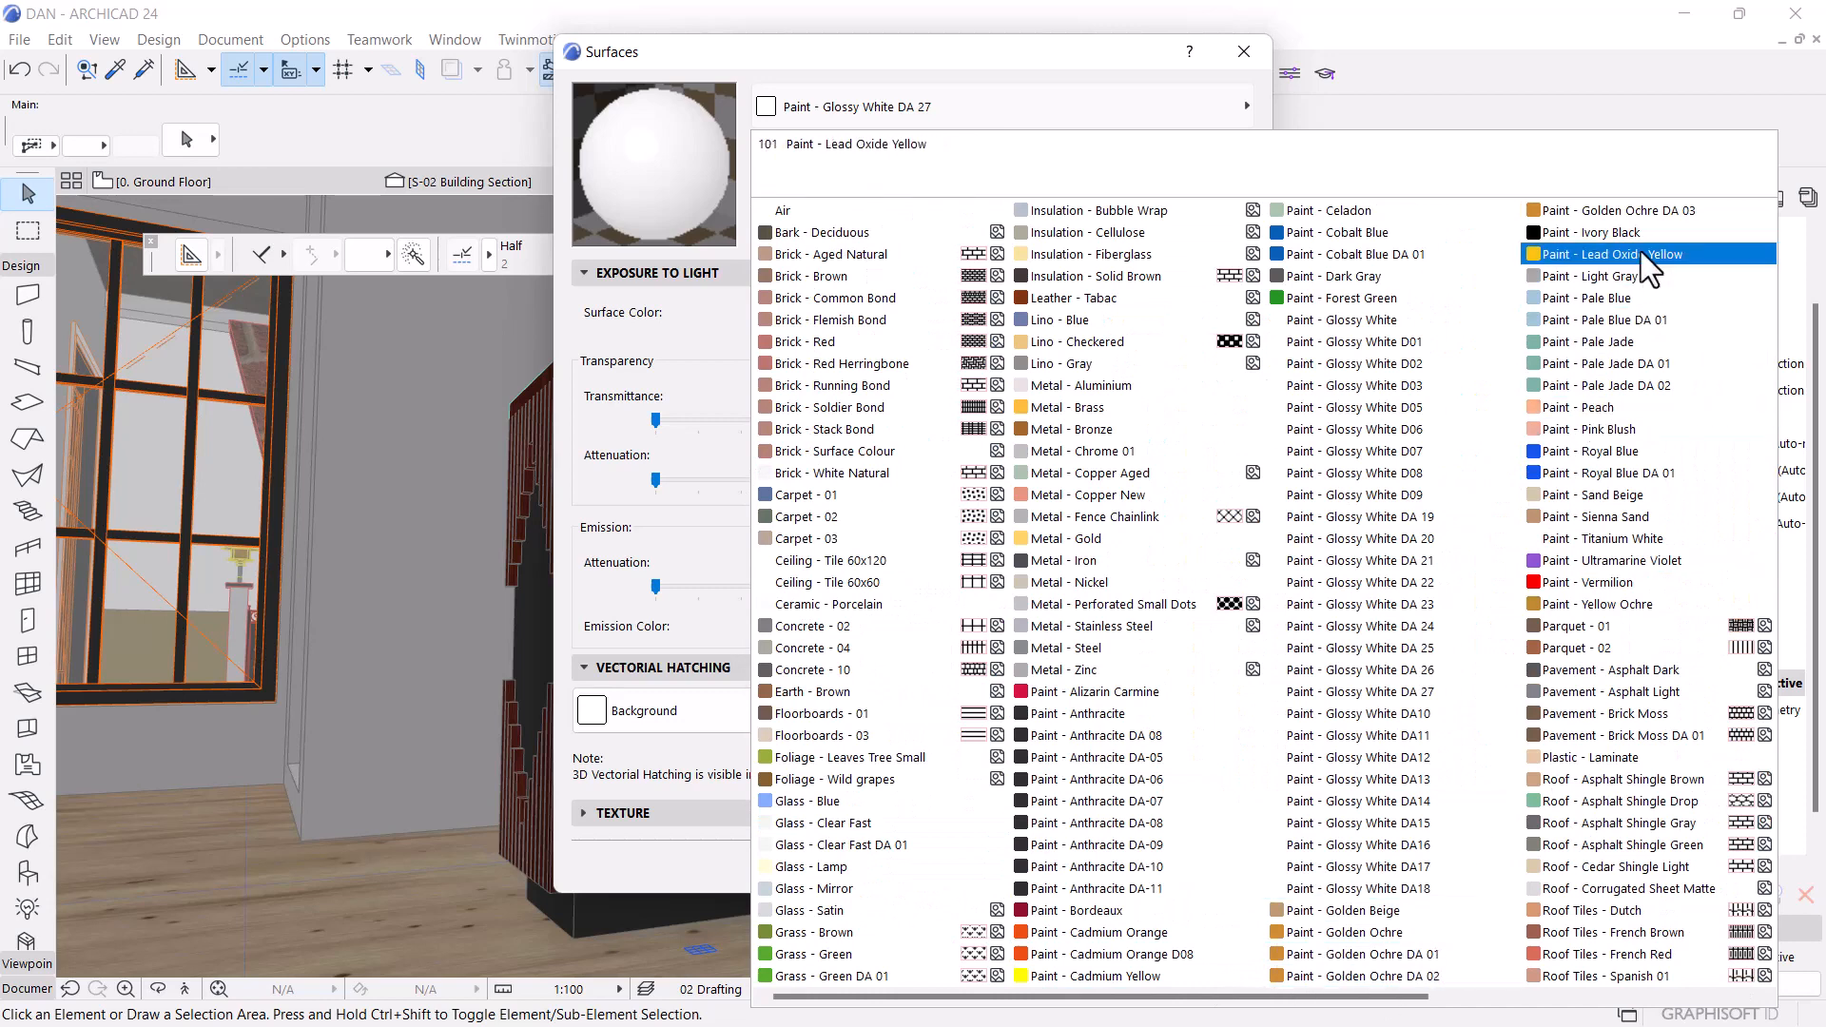
click(1642, 214)
click(809, 156)
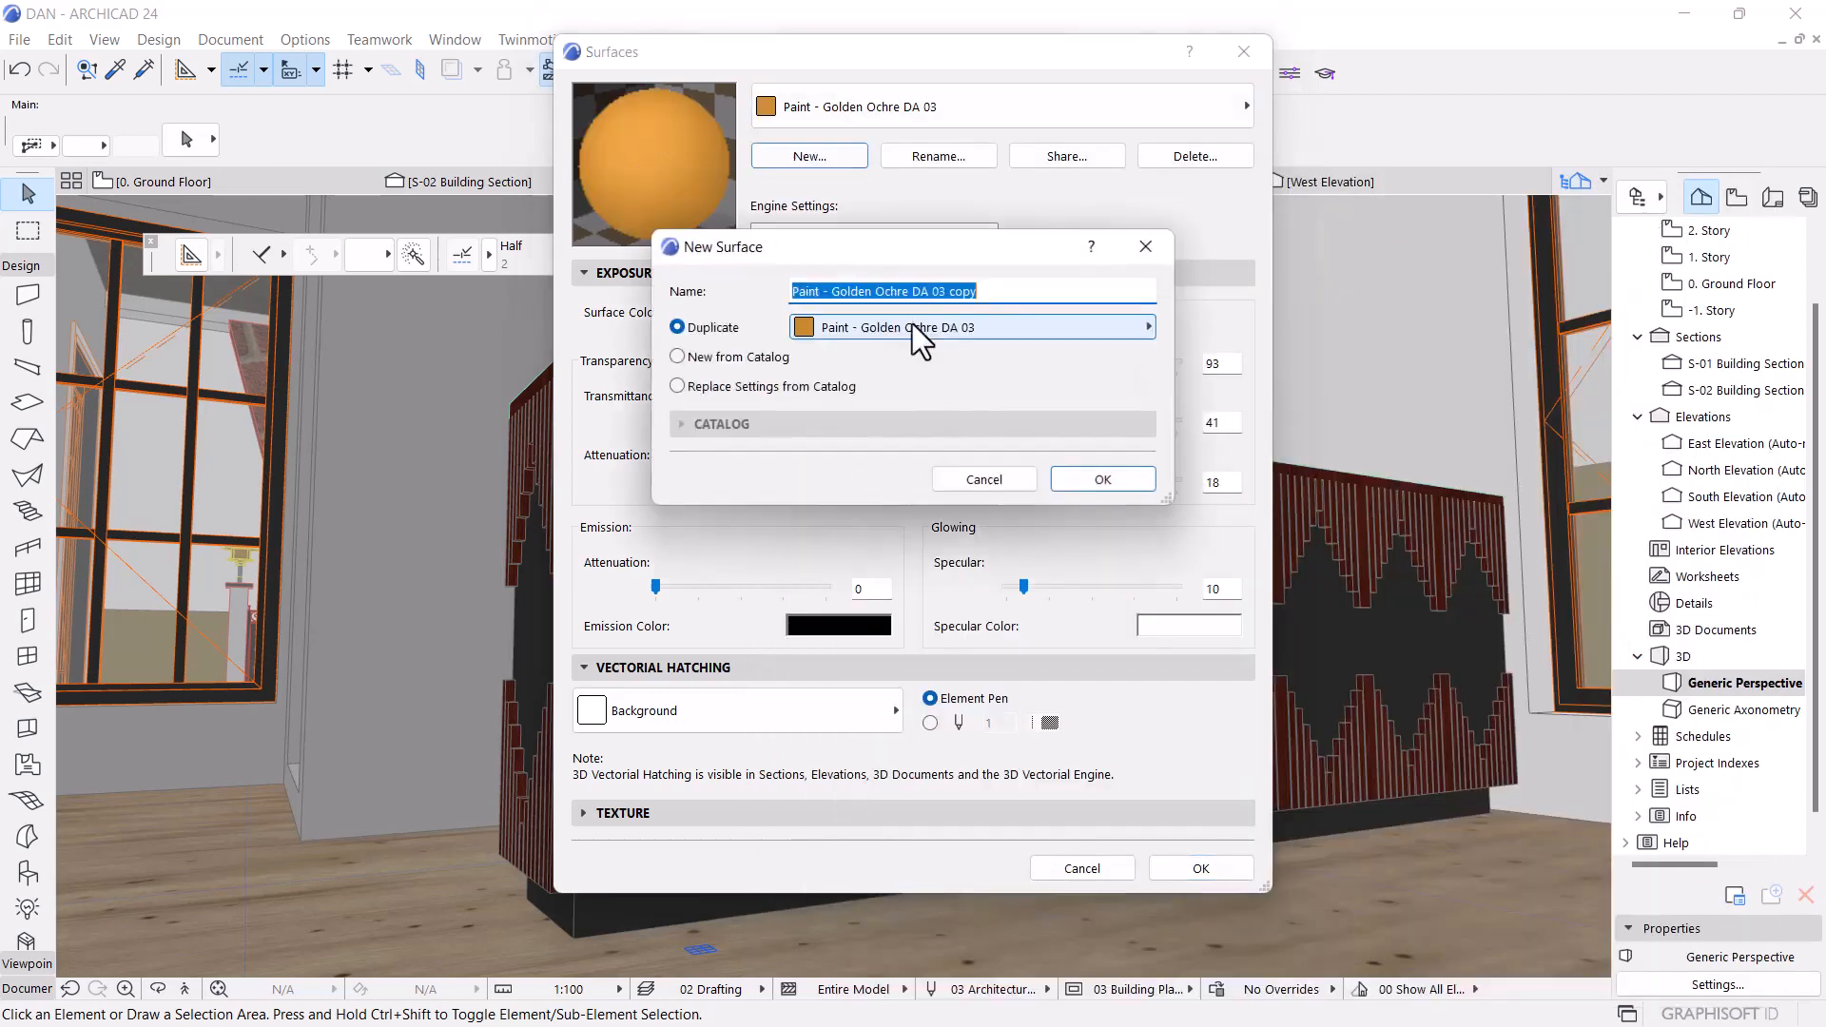
drag(982, 291, 952, 290)
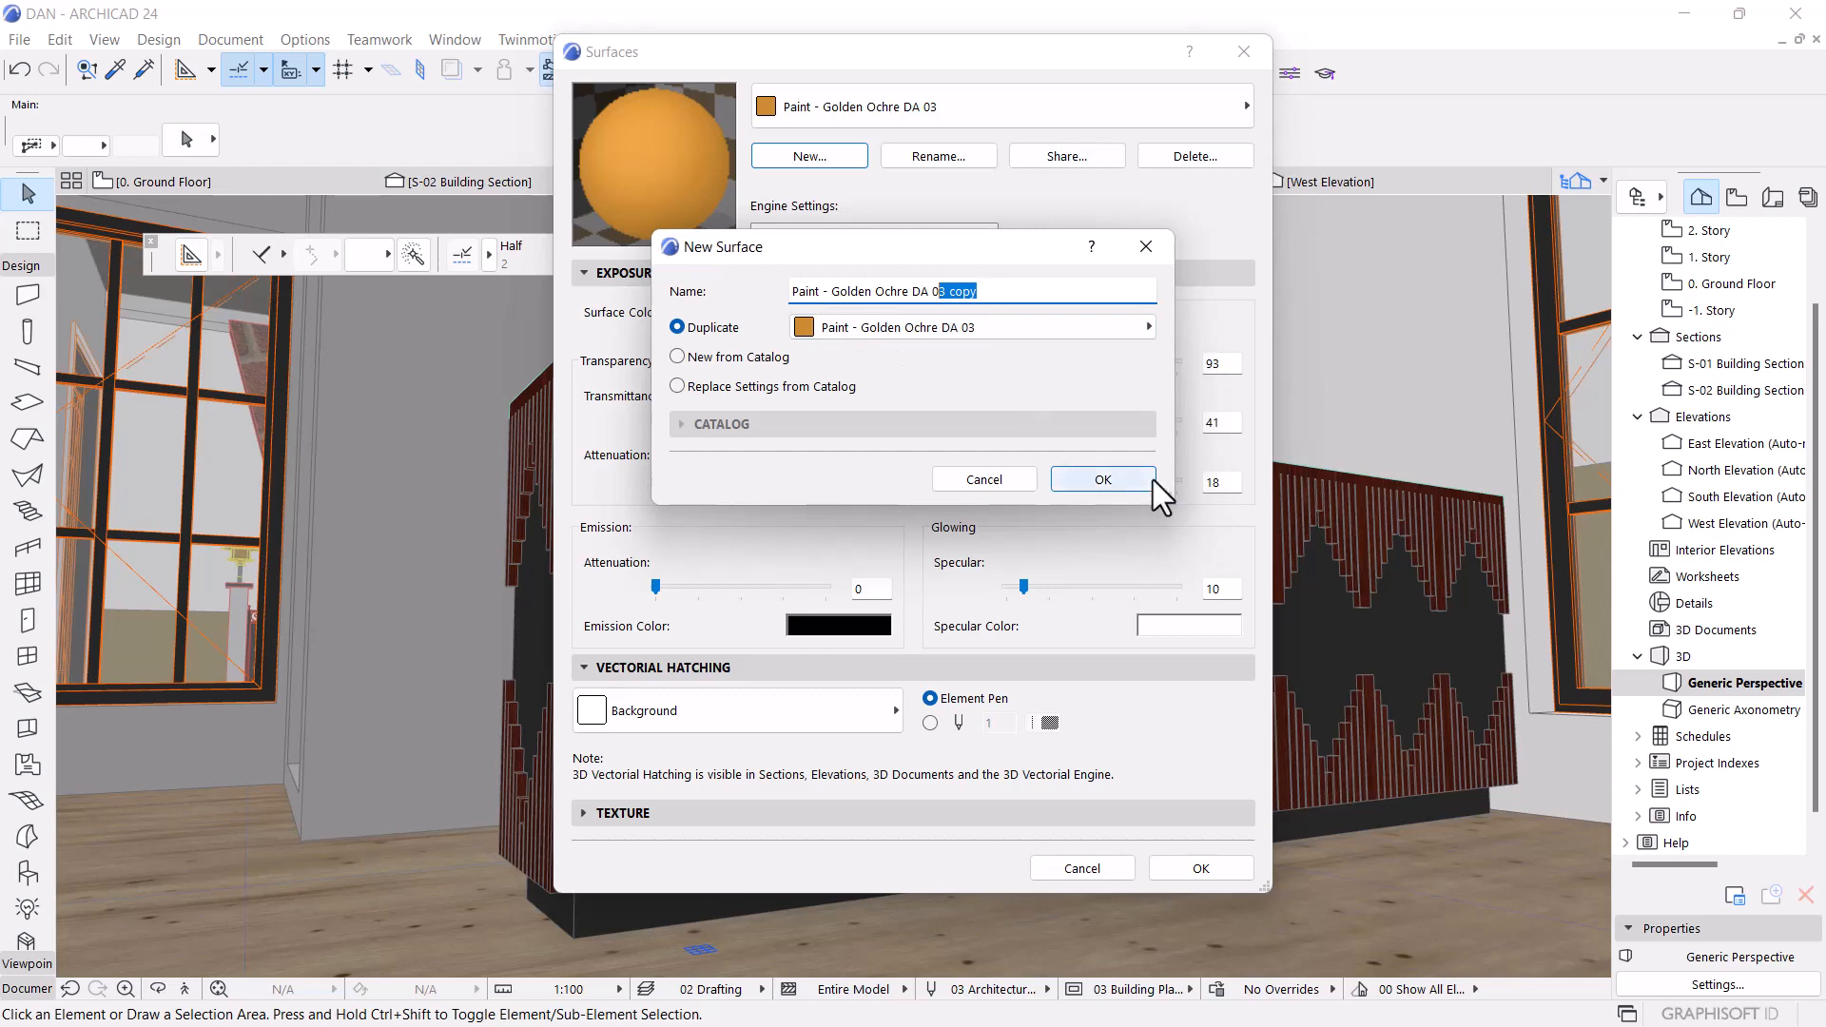
text(4)
click(1118, 480)
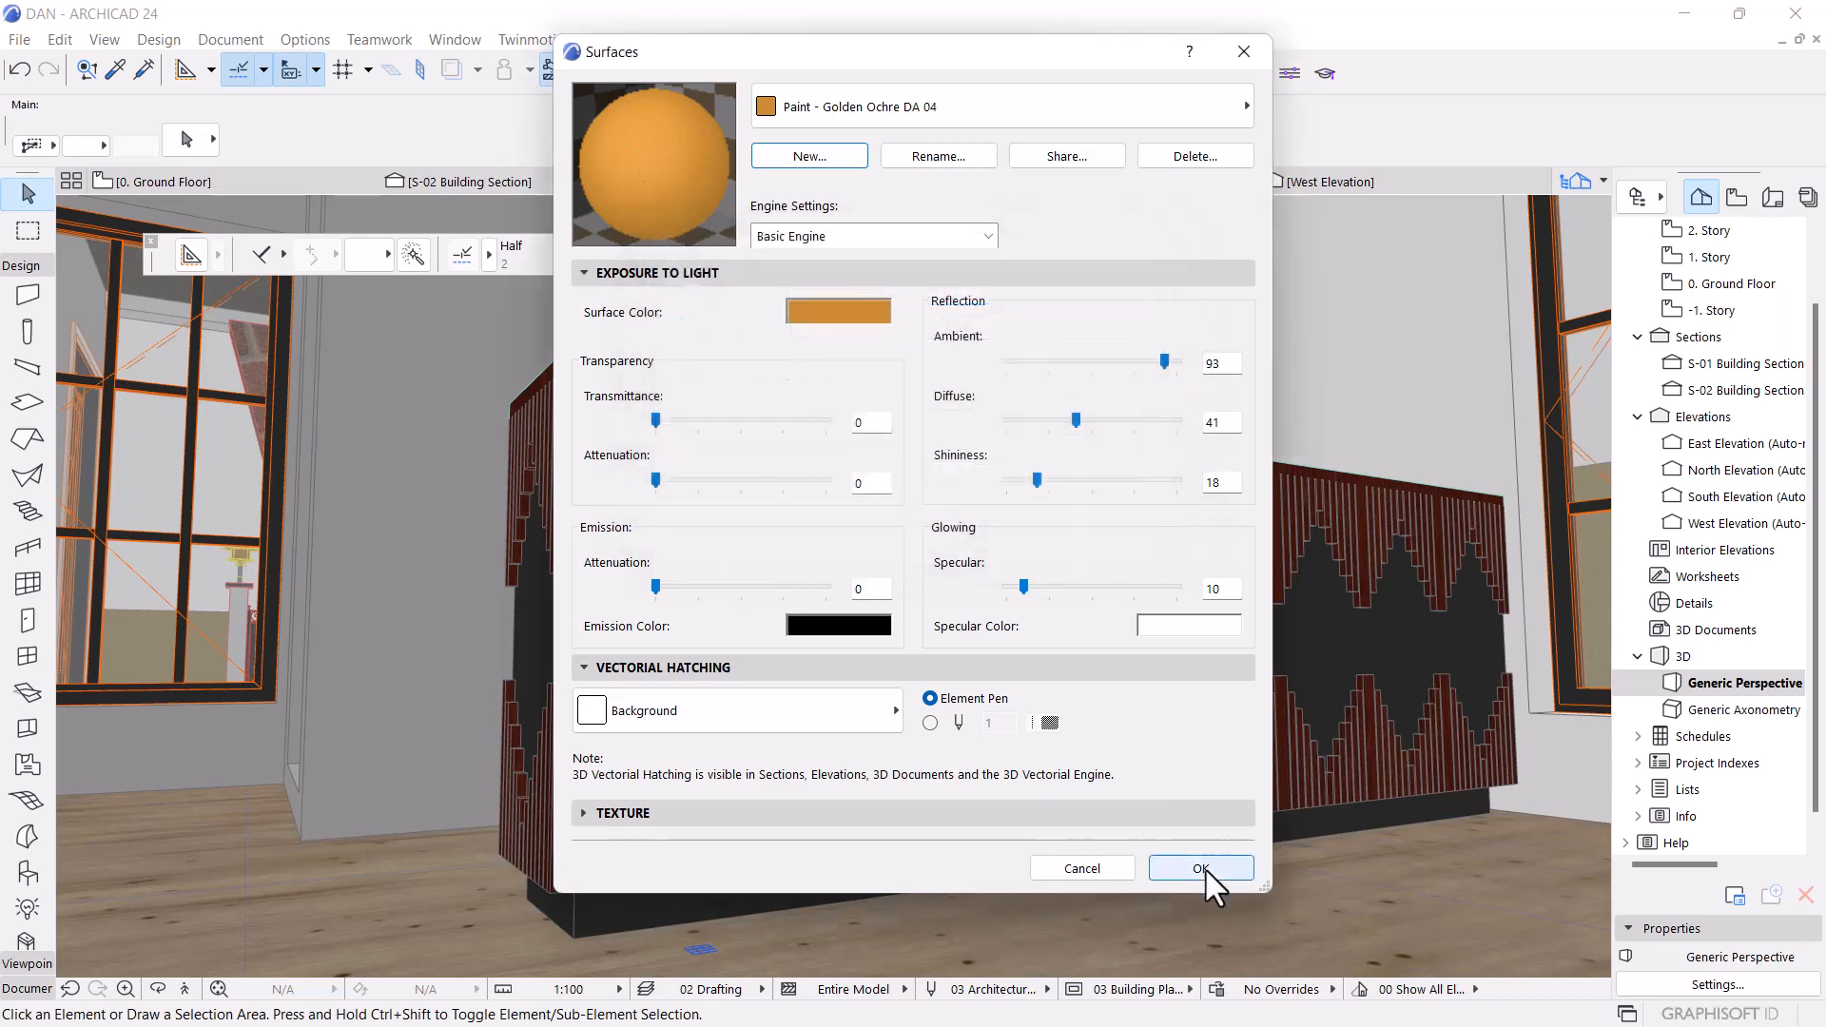
click(1201, 869)
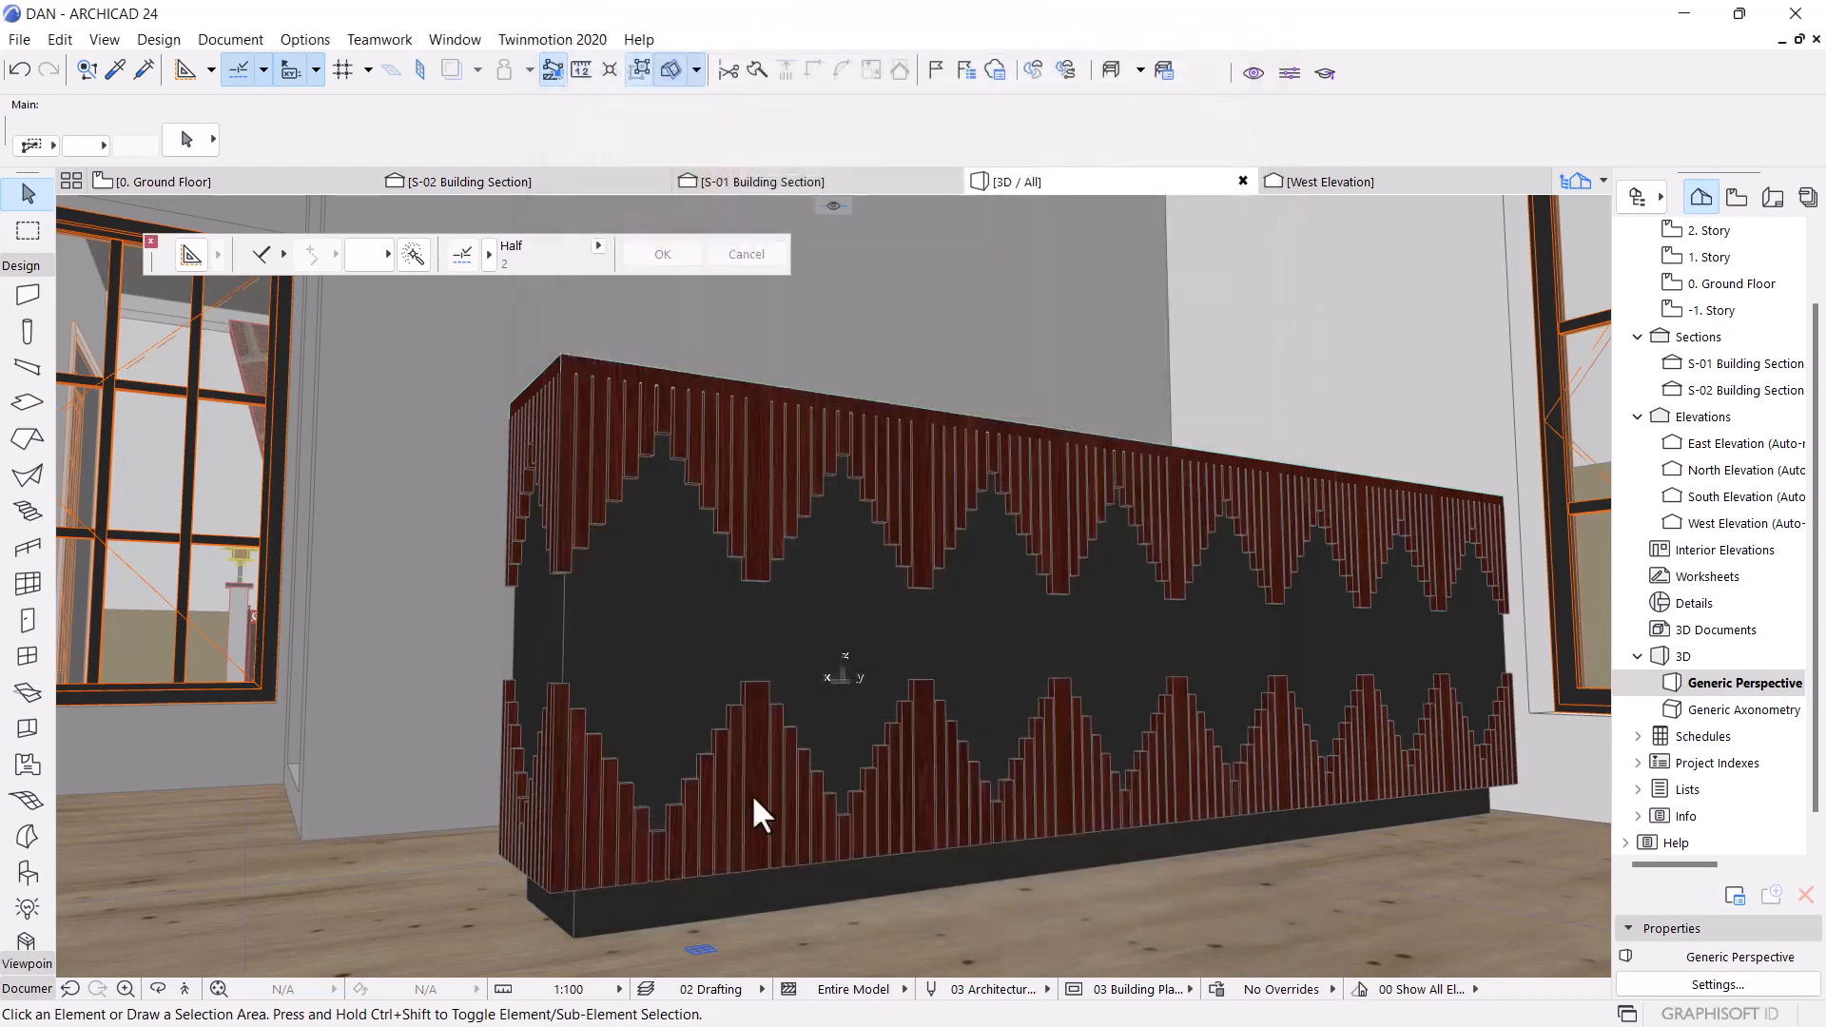
Override all surfaces of the four recessed walls at the counter's base with Paint - Golden Ochre DA 04
click(614, 918)
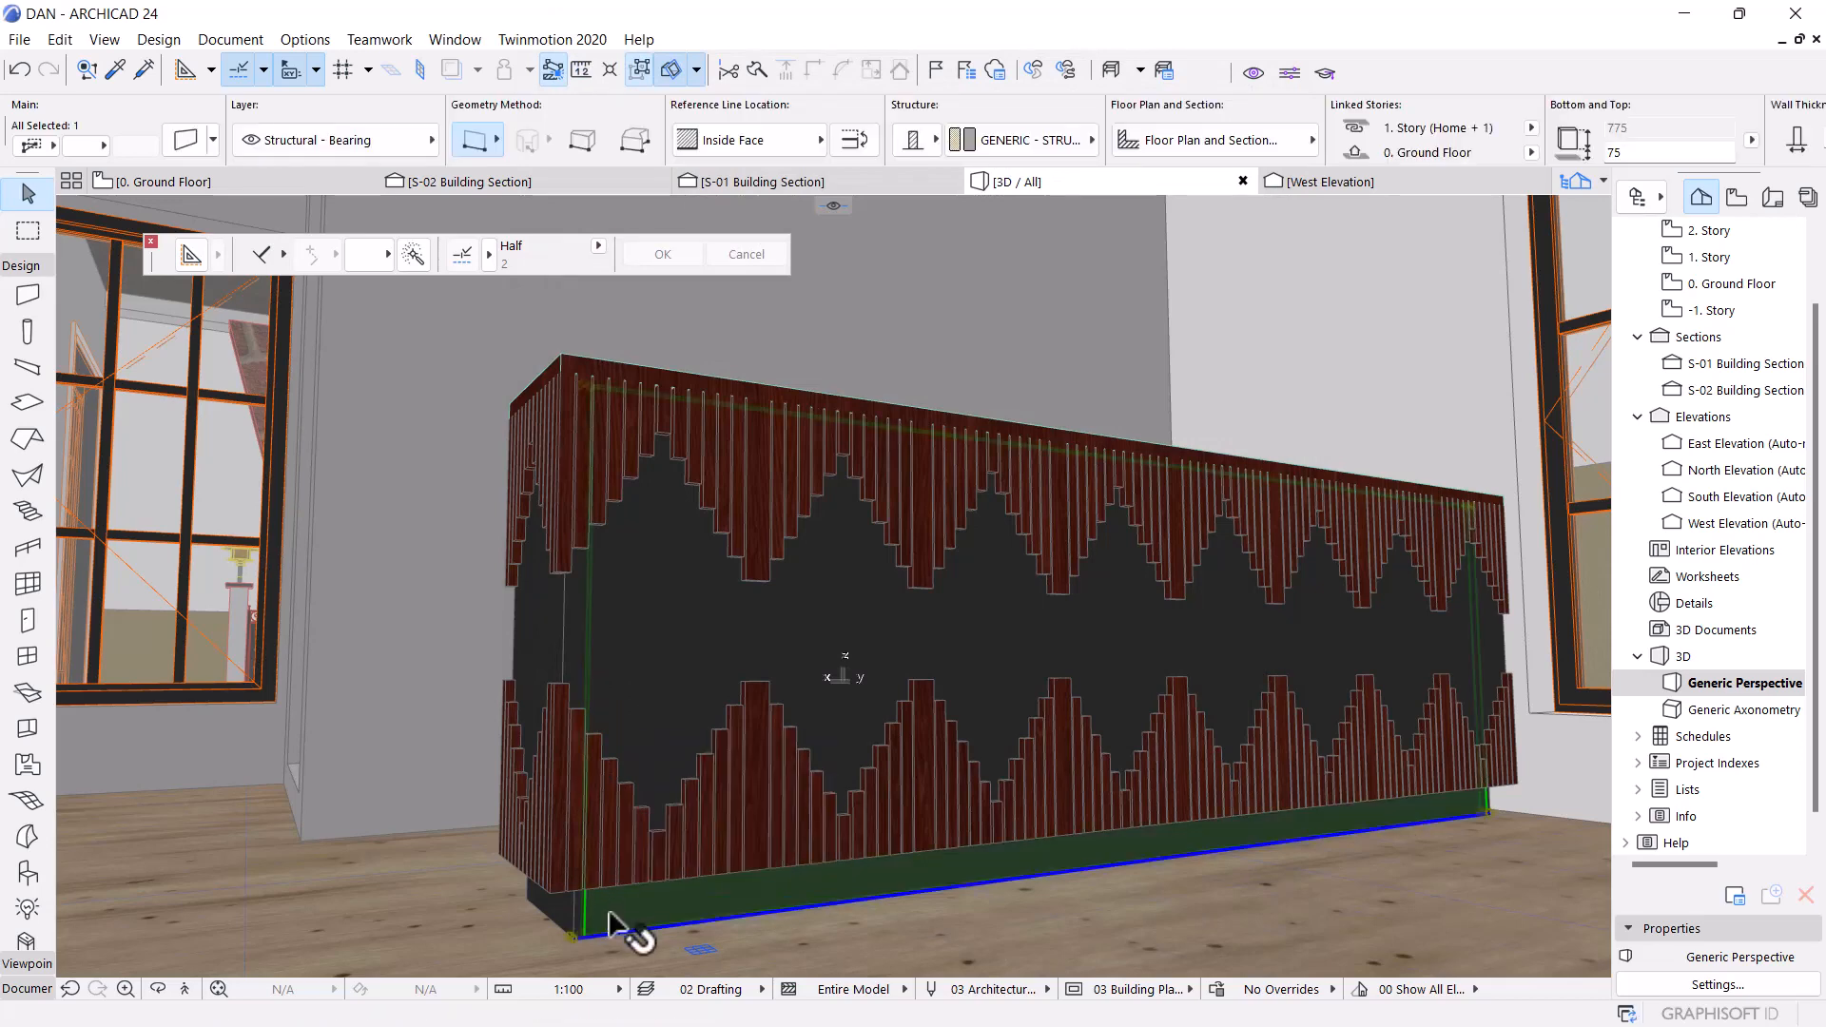
shift+click(547, 909)
scroll(515, 925, up, 3)
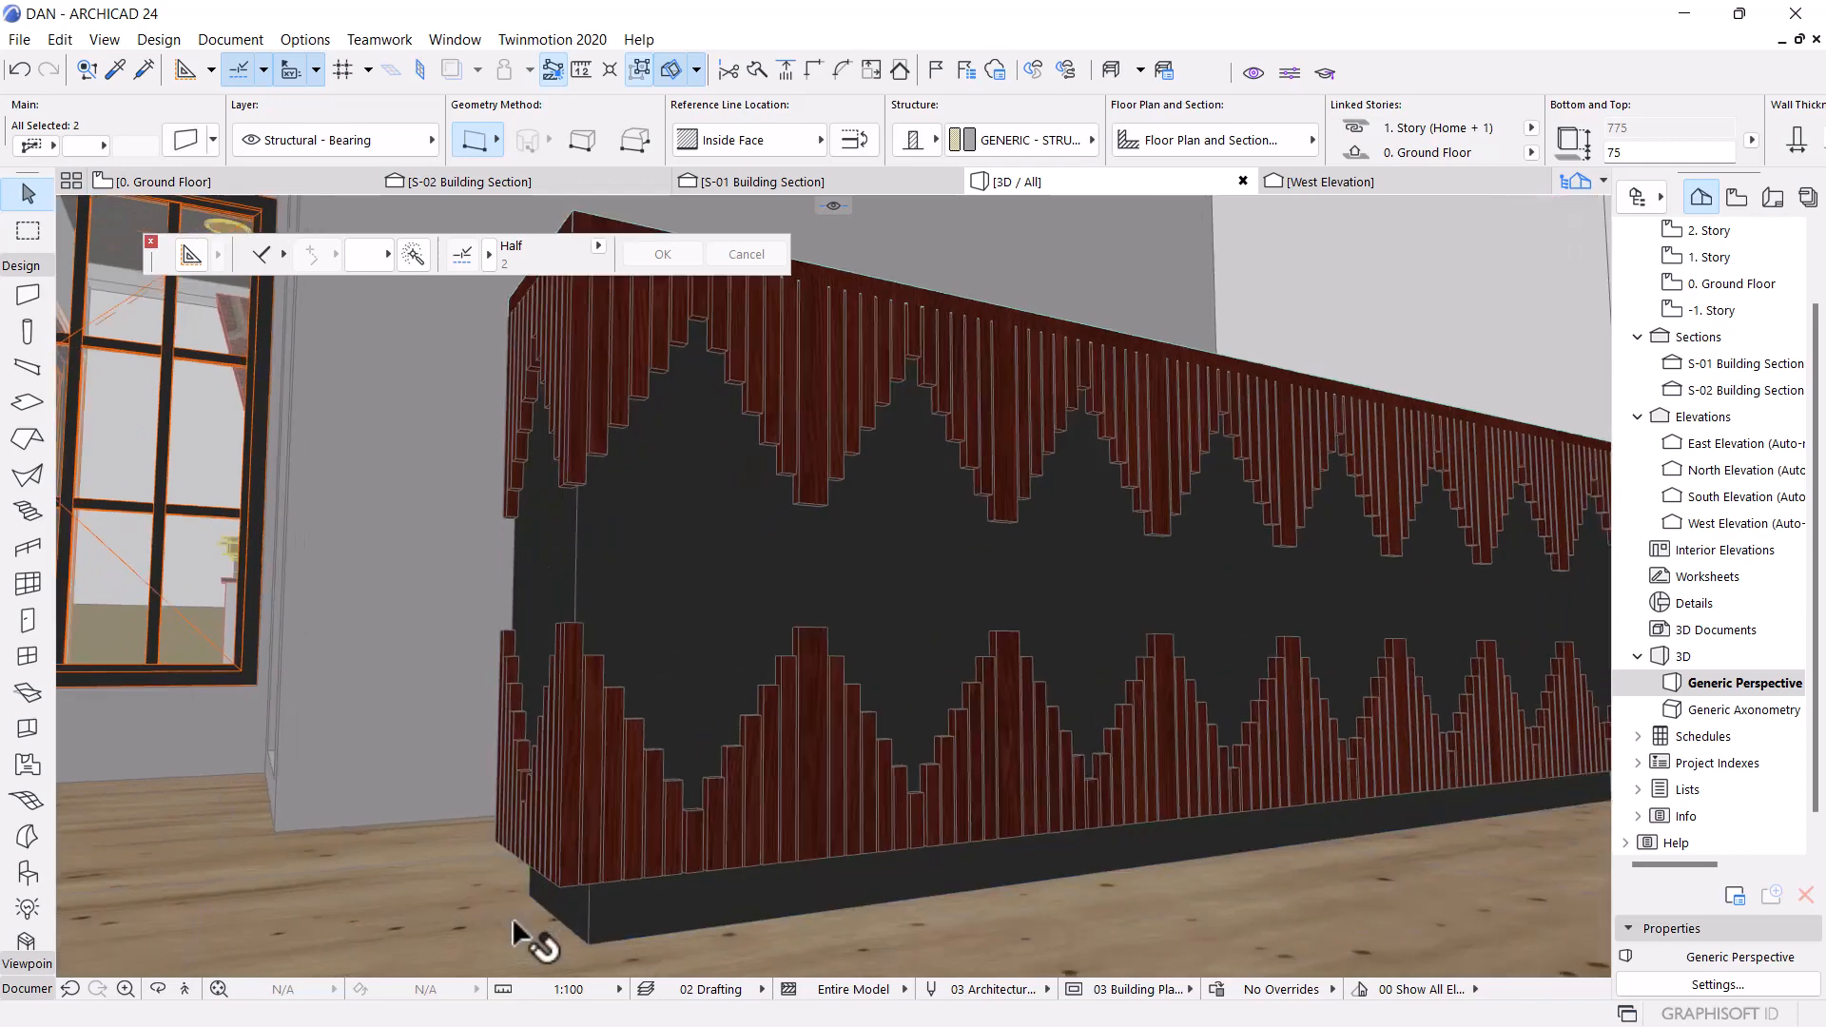
shift+click(578, 915)
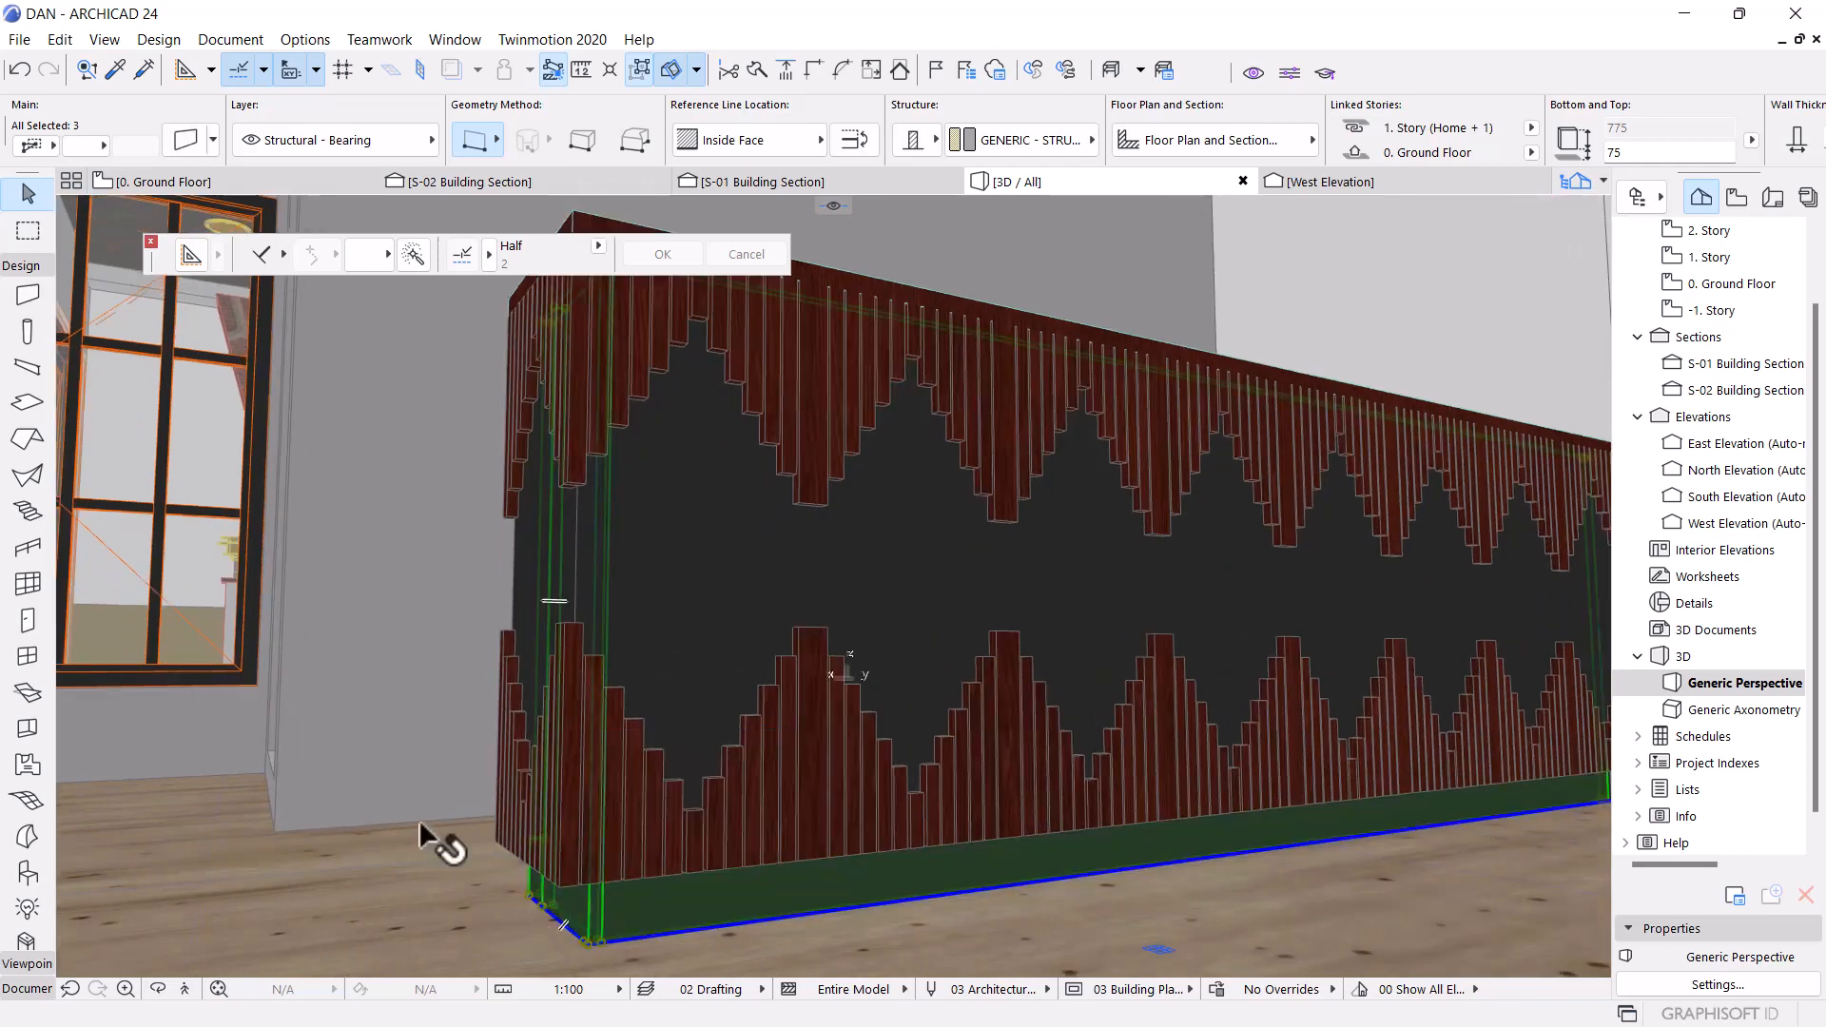
scroll(436, 844, down, 3)
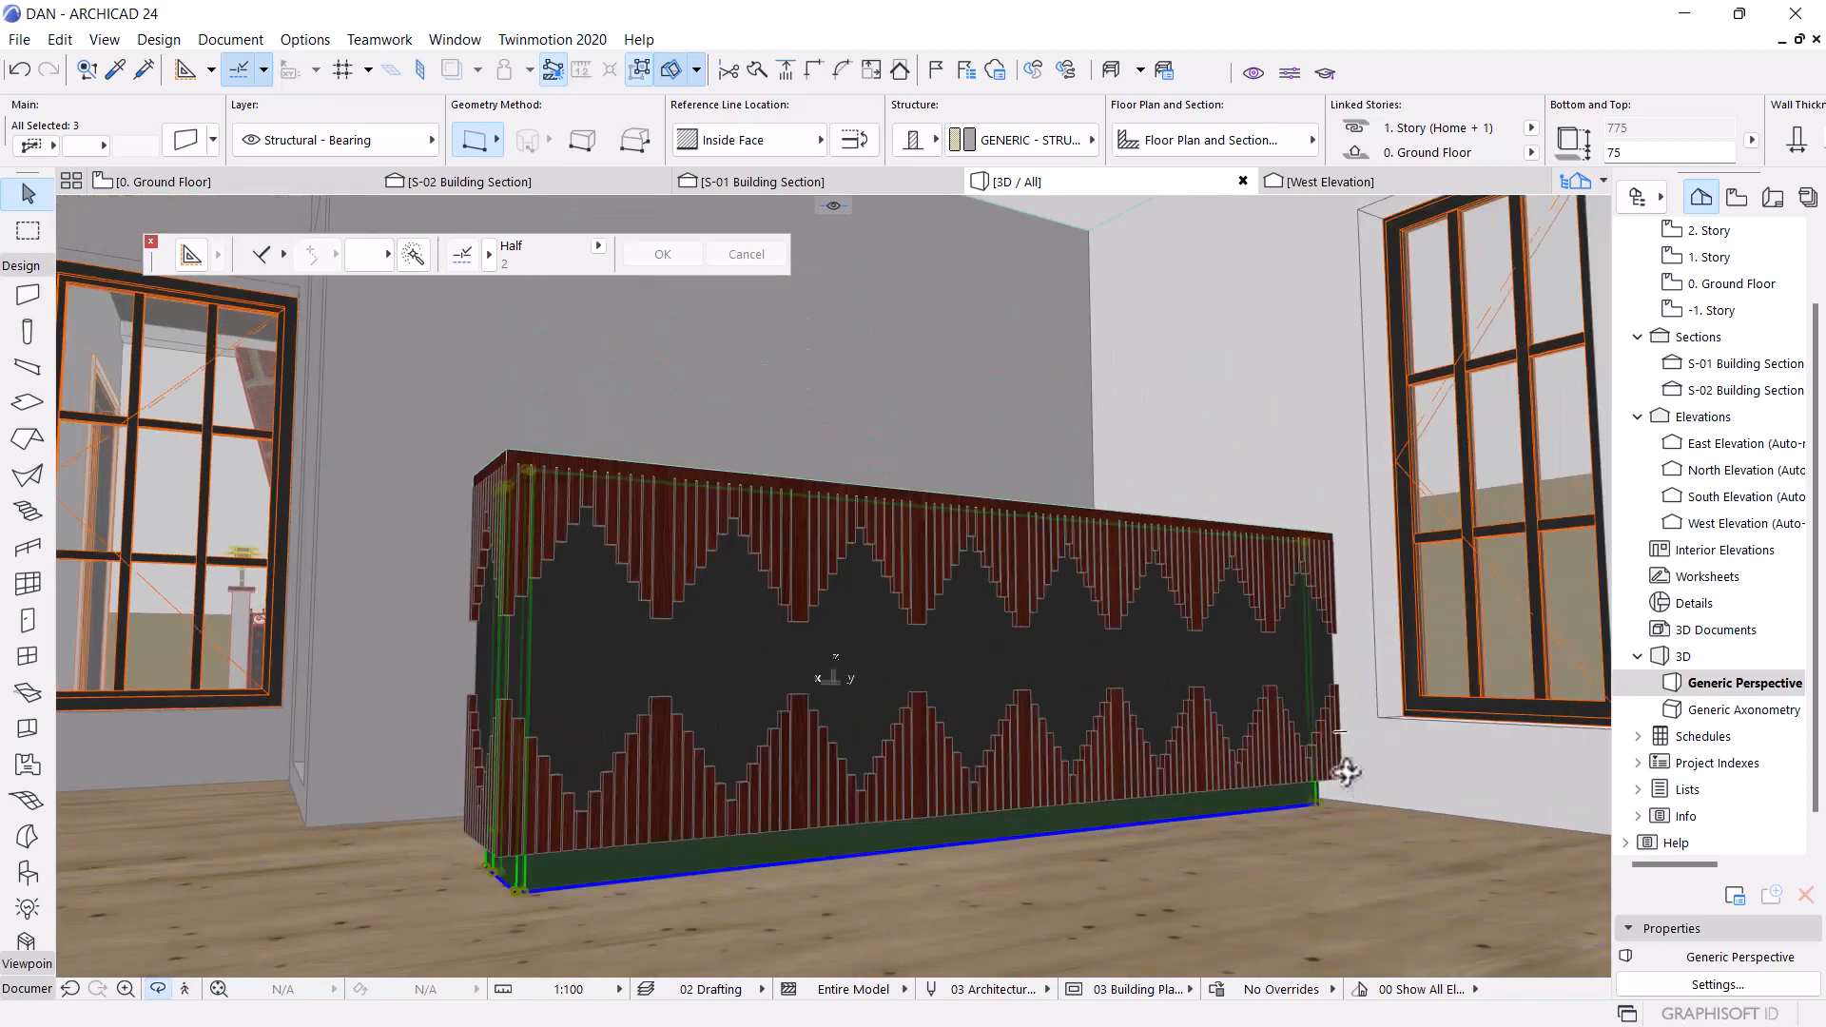
shift+middle_drag(1345, 767, 632, 768)
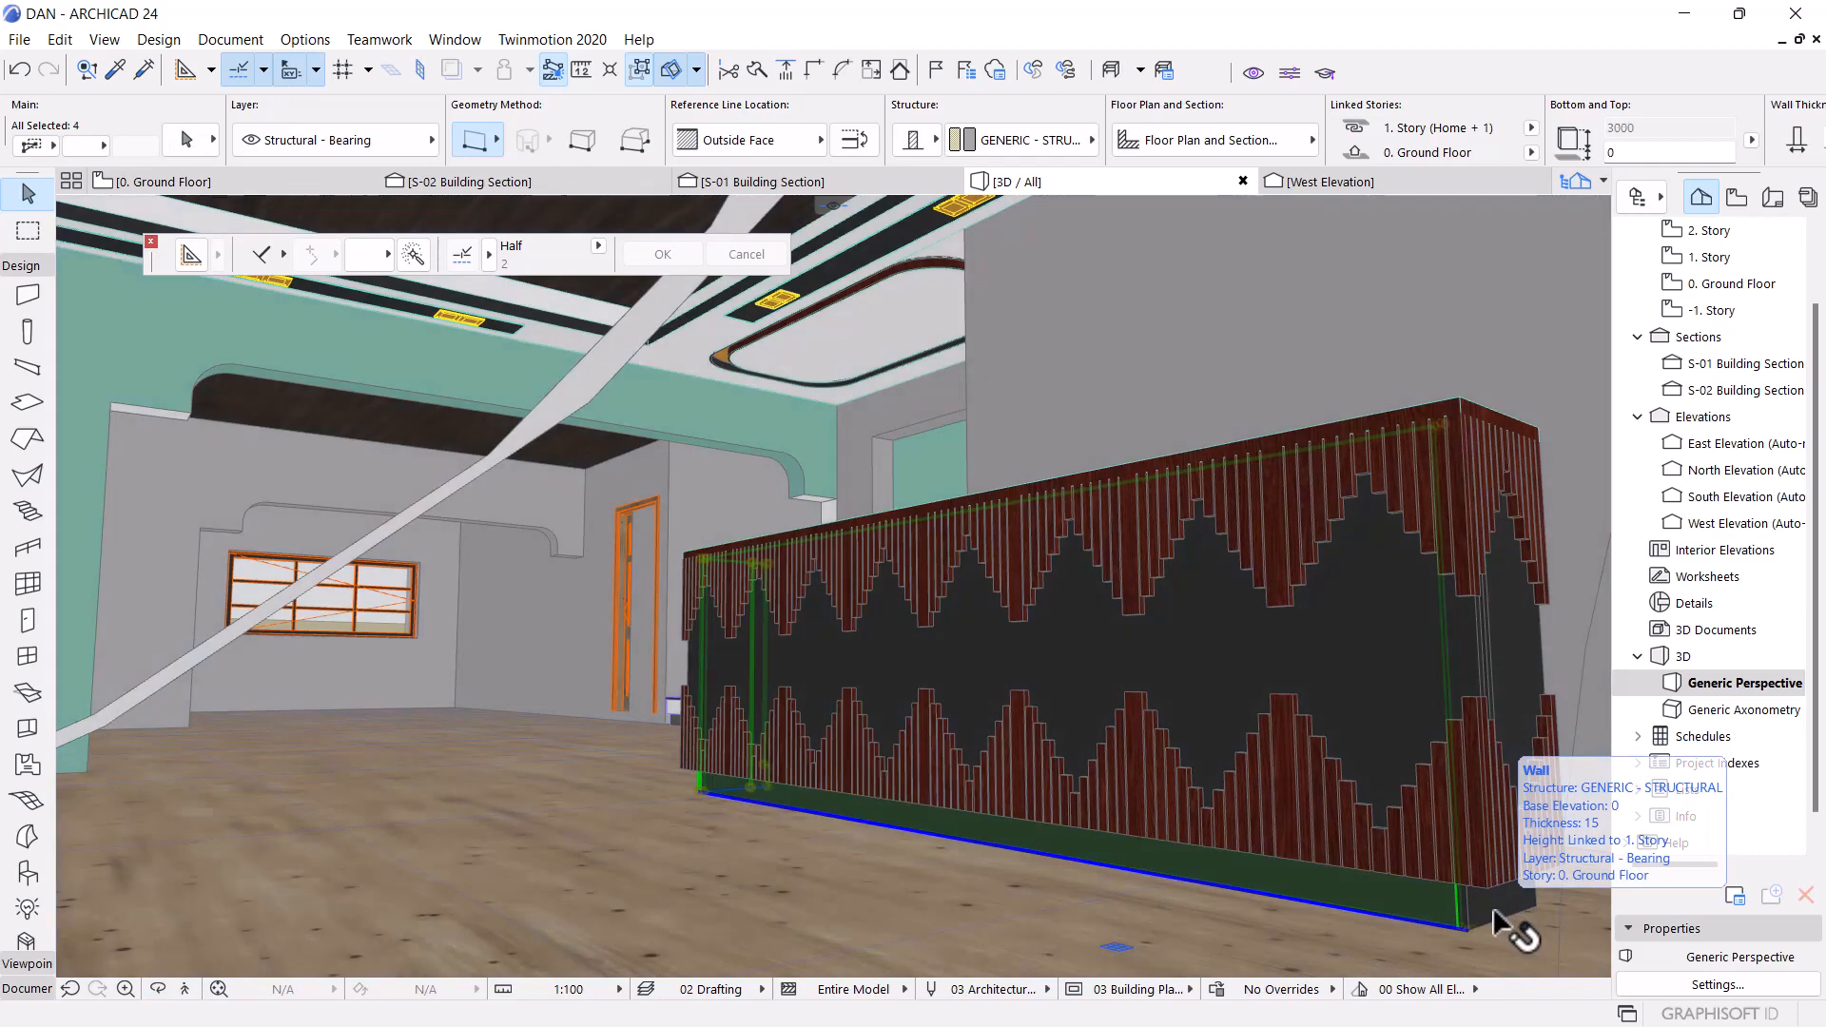
shift+click(1498, 913)
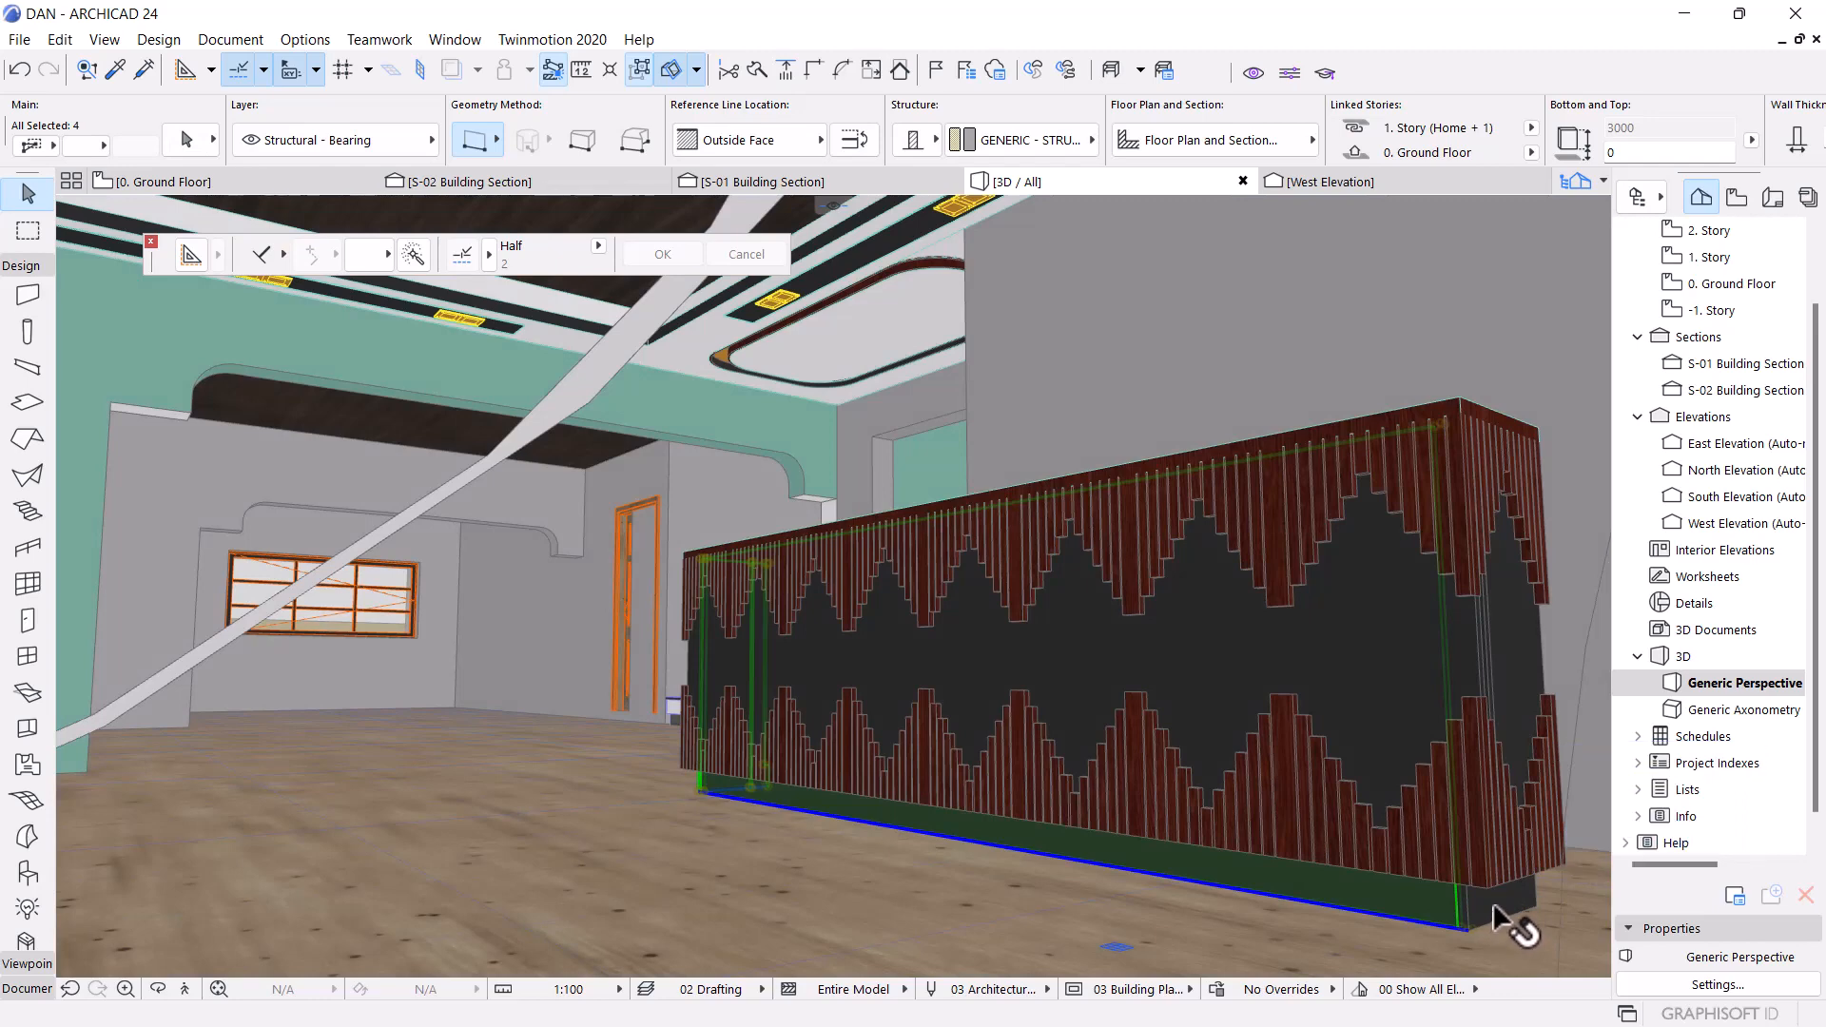
shift+click(1519, 892)
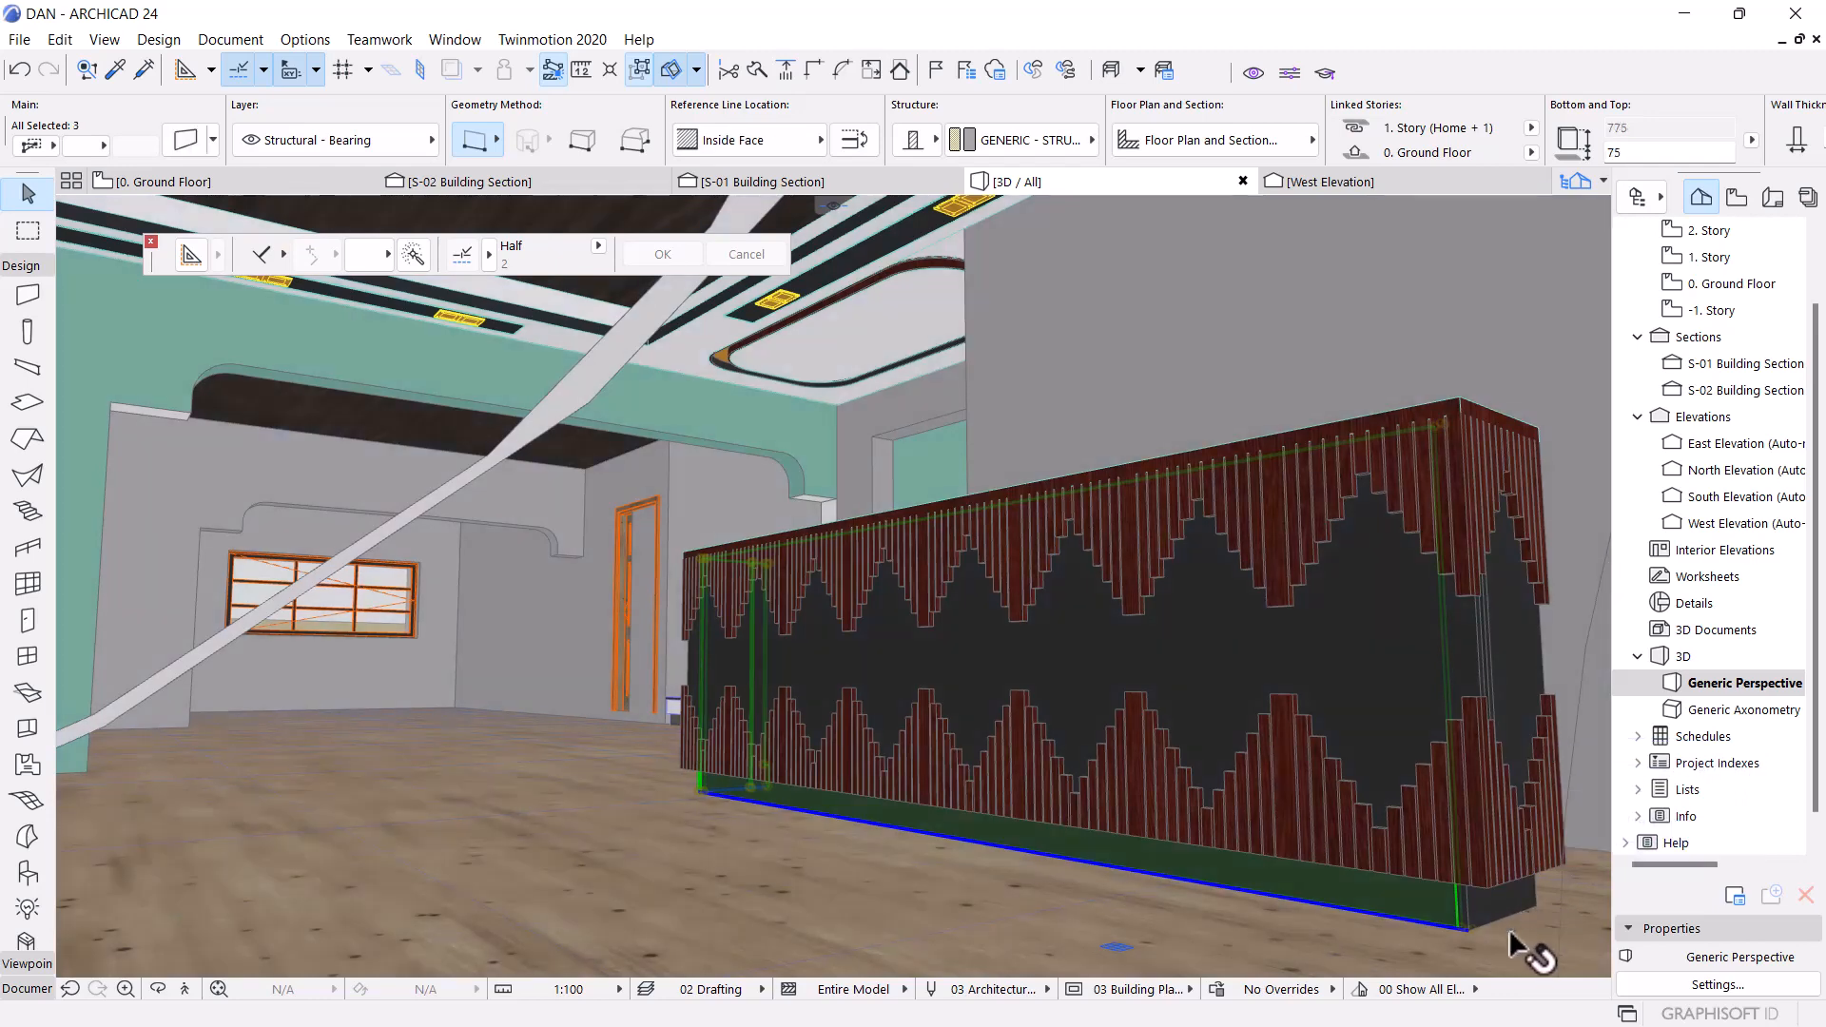
scroll(1528, 942, up, 3)
shift+click(1448, 892)
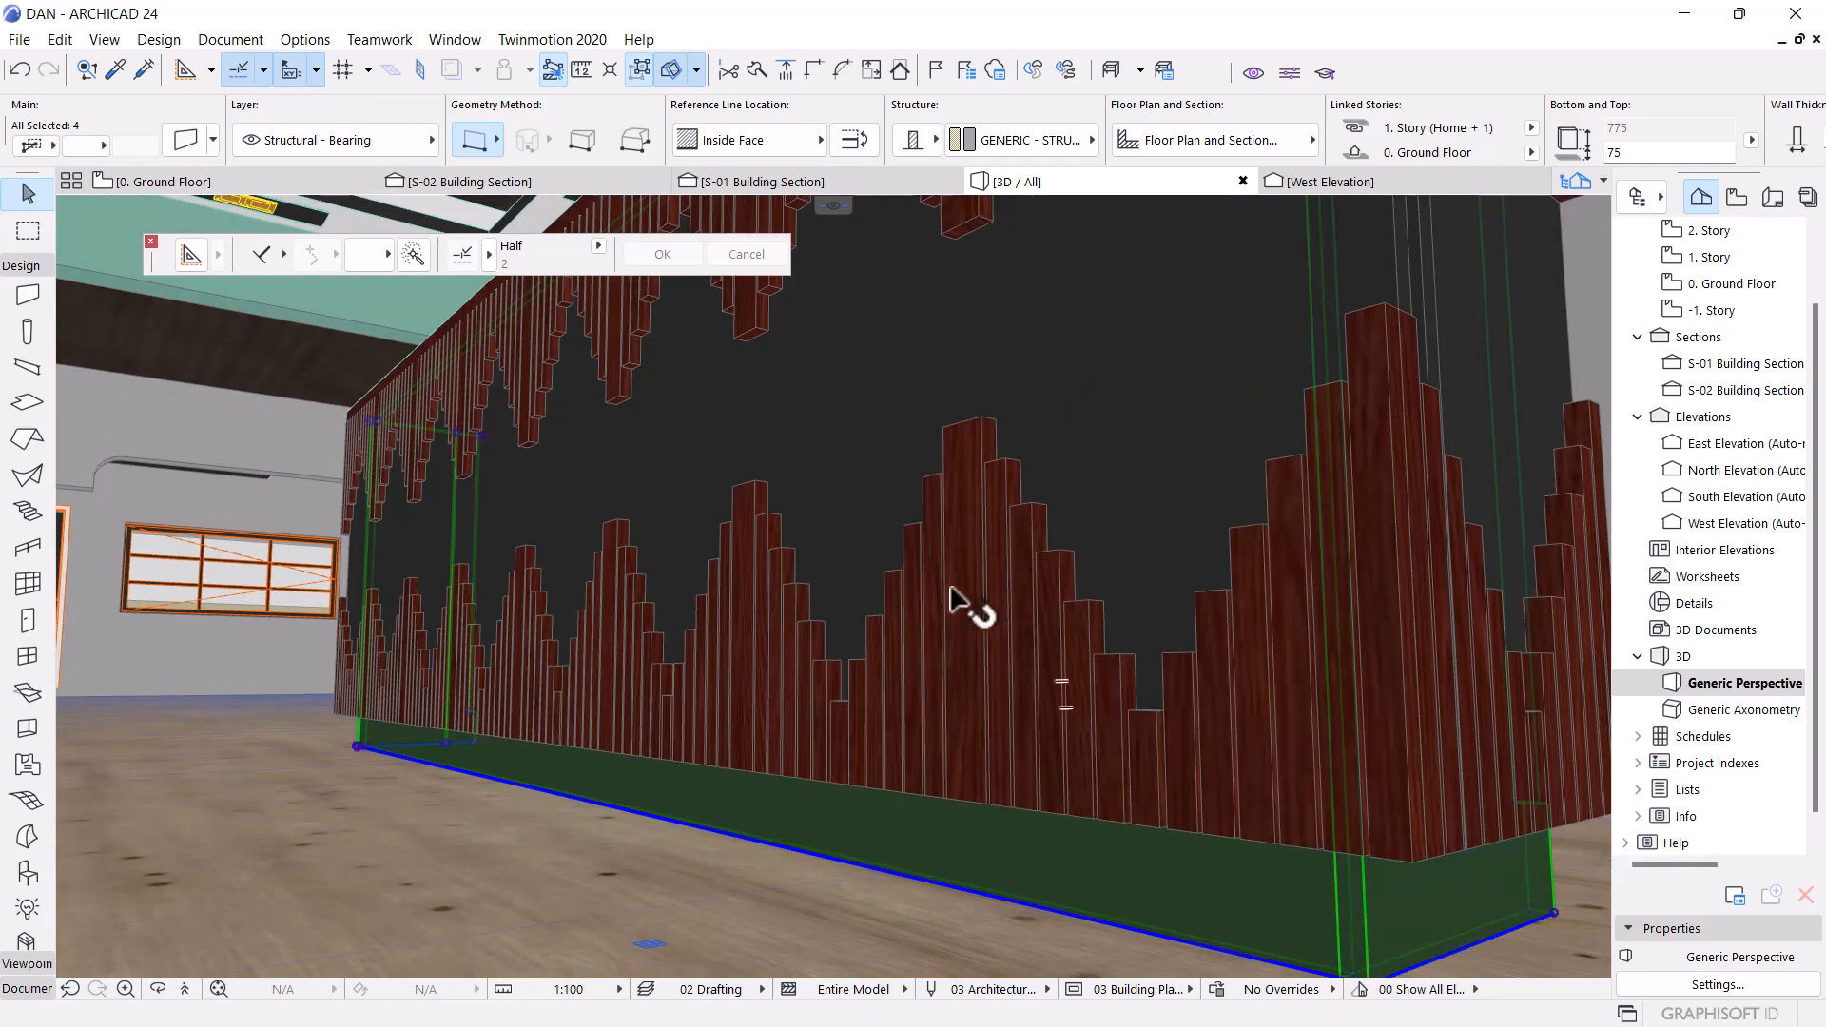
key(ctrl+t)
click(457, 608)
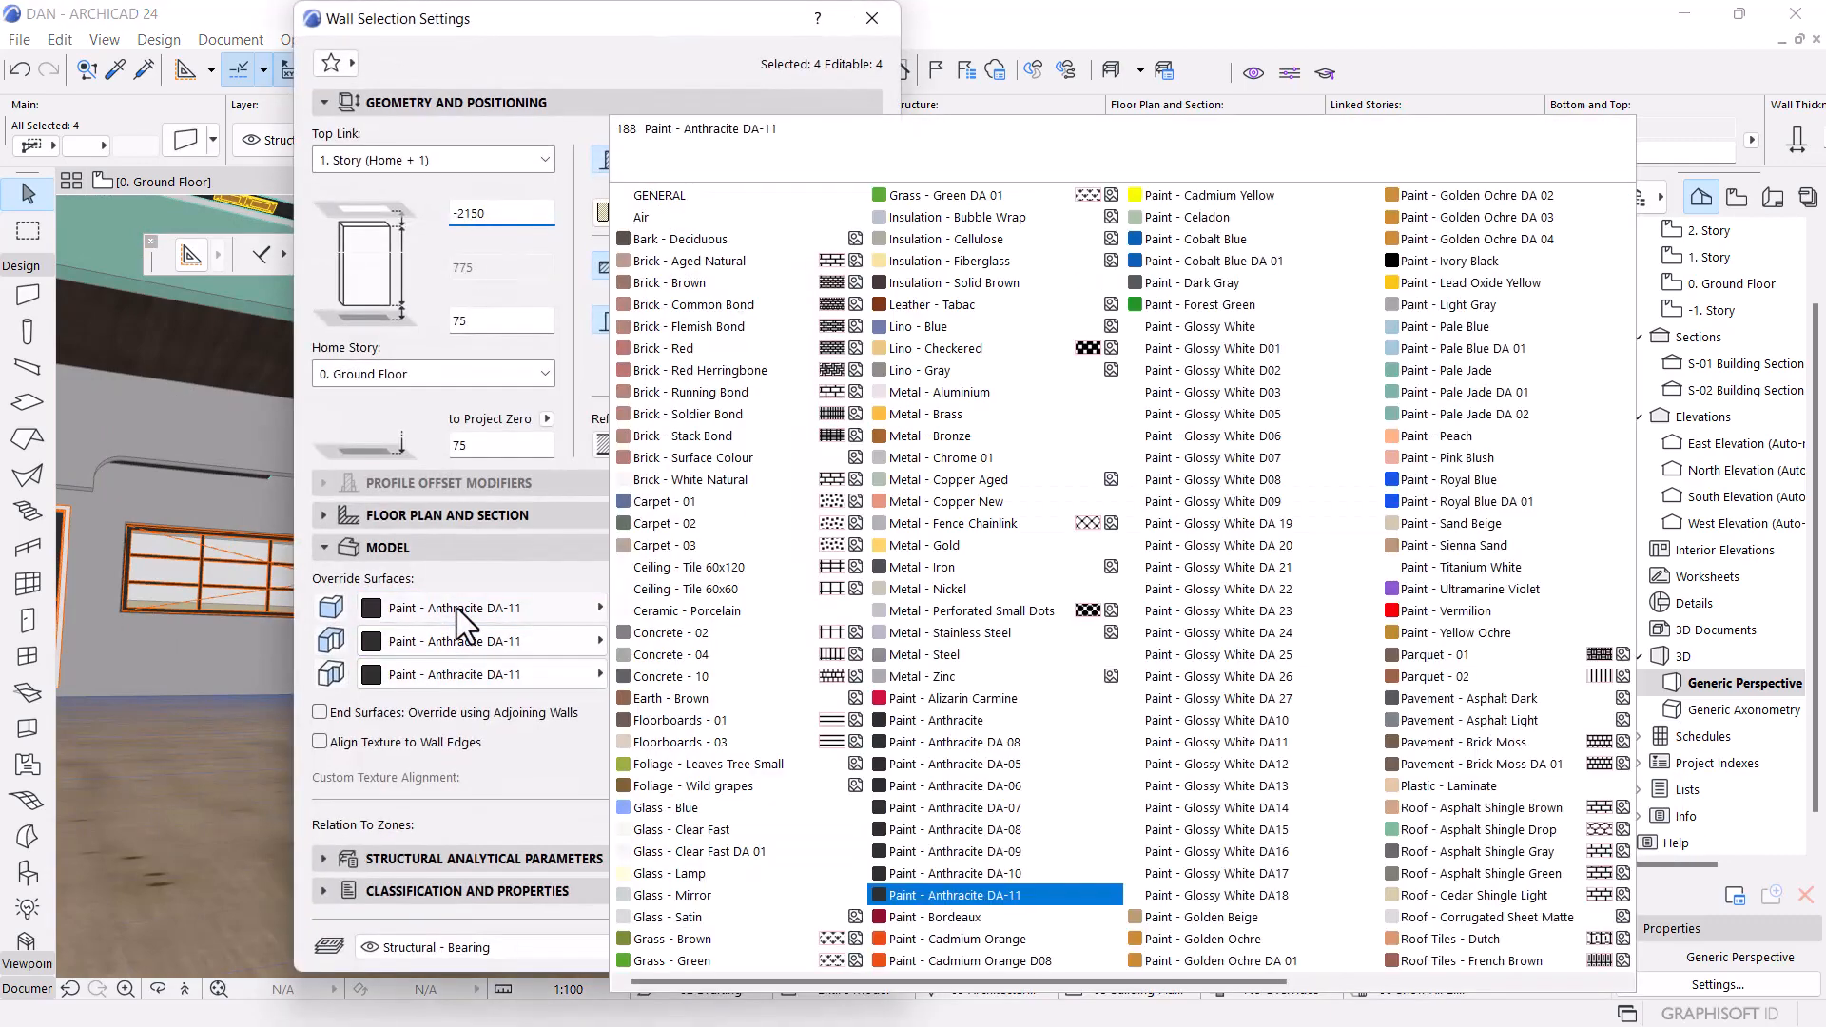
scroll(1121, 636, down, 2)
scroll(851, 635, up, 2)
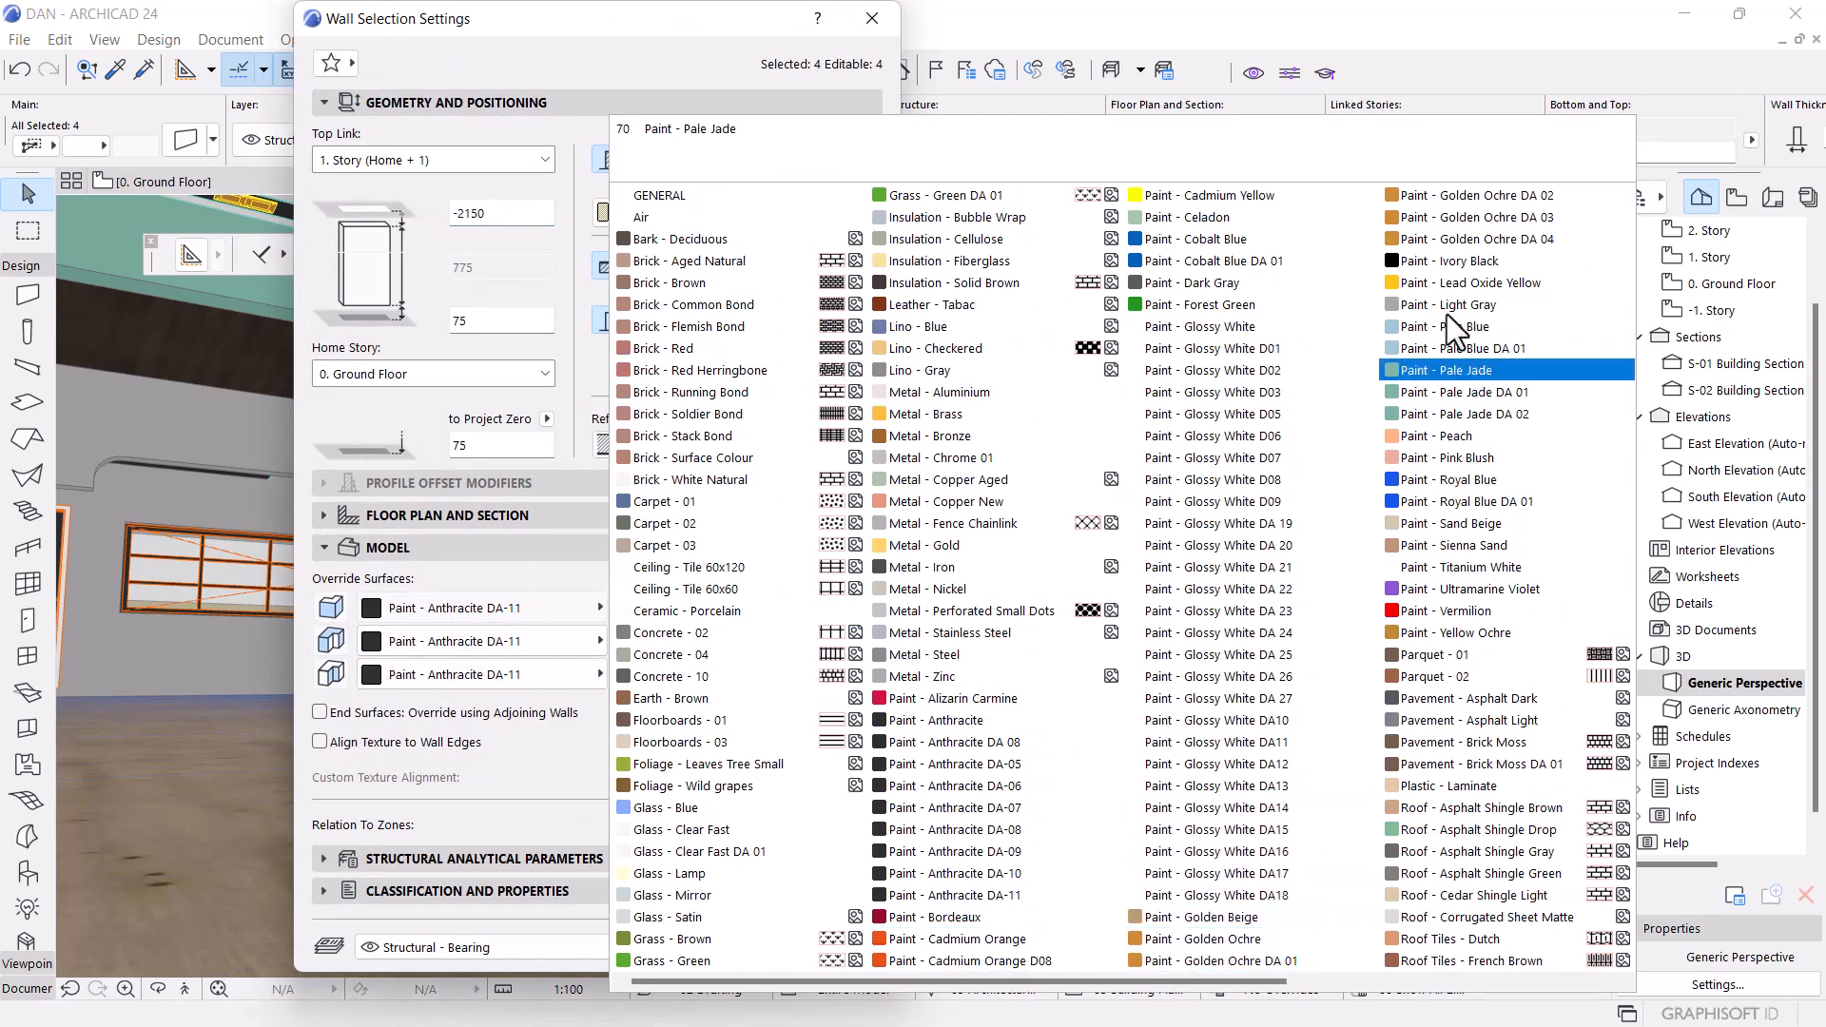
click(1493, 247)
click(856, 948)
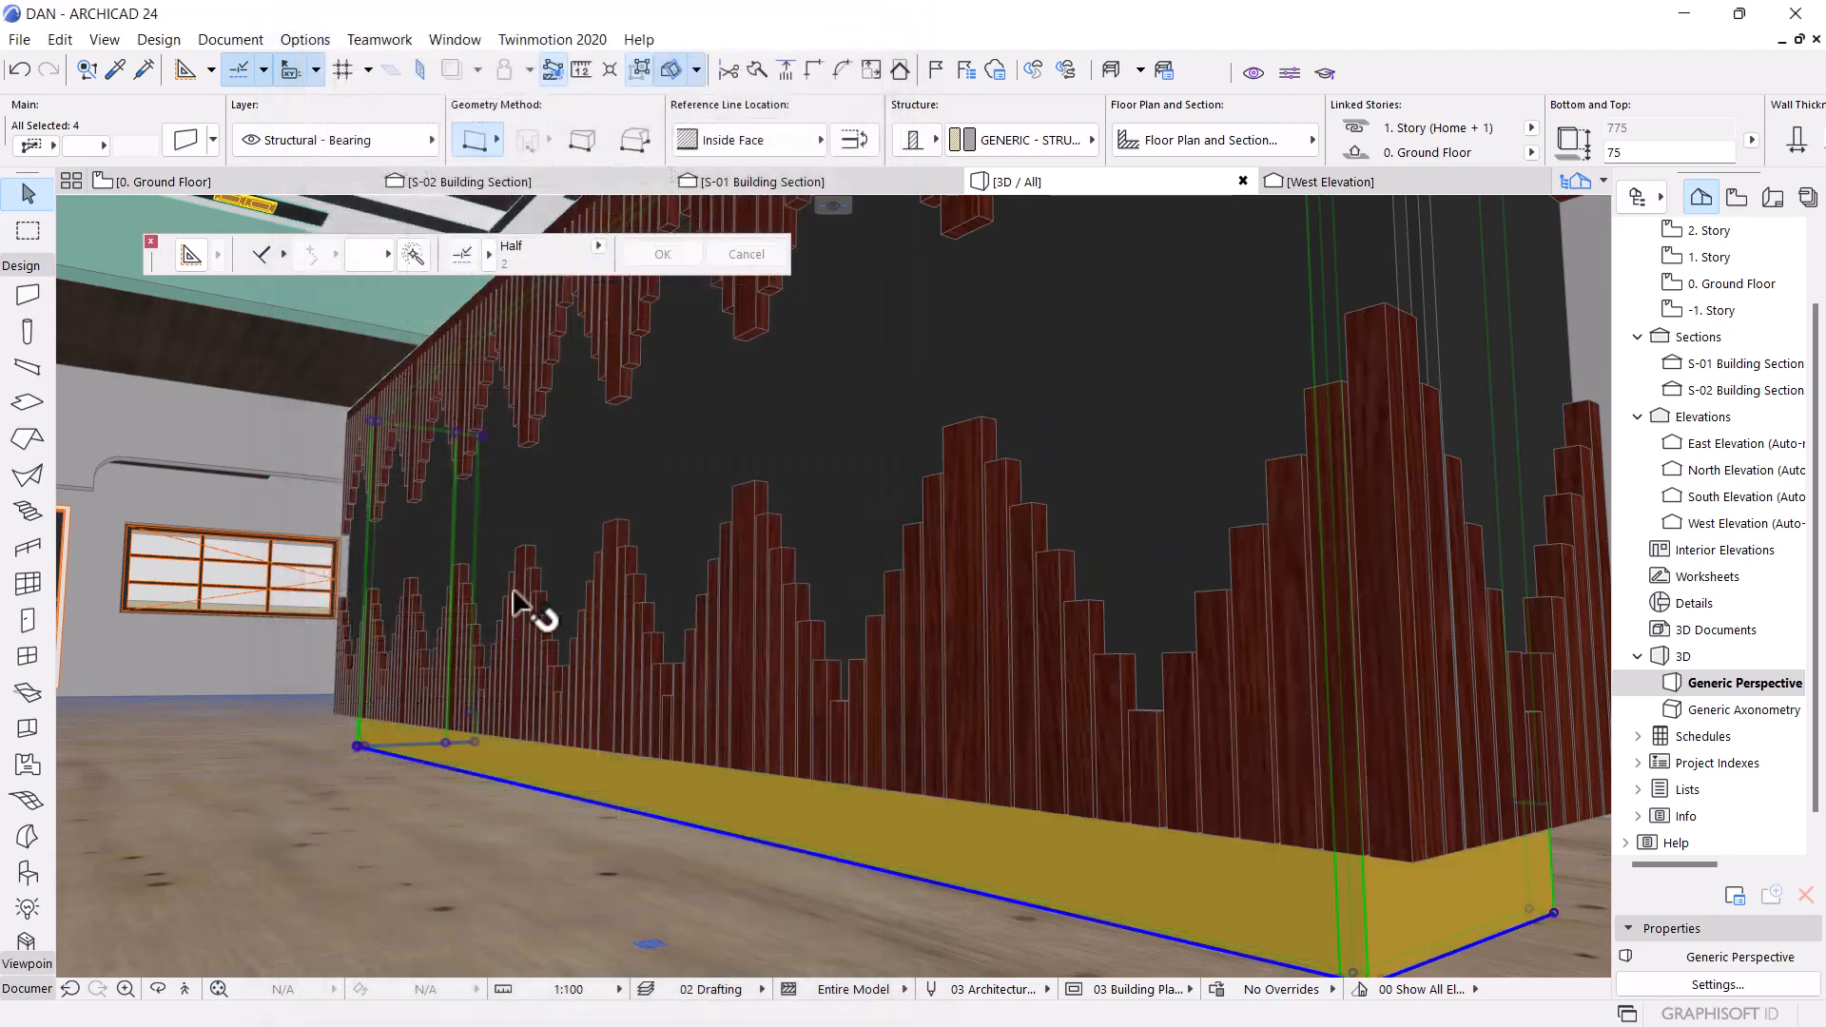
Set the base offset of the four recessed ochre walls under the counter to 100 mm
key(o)
shift+middle_drag(1304, 582, 510, 710)
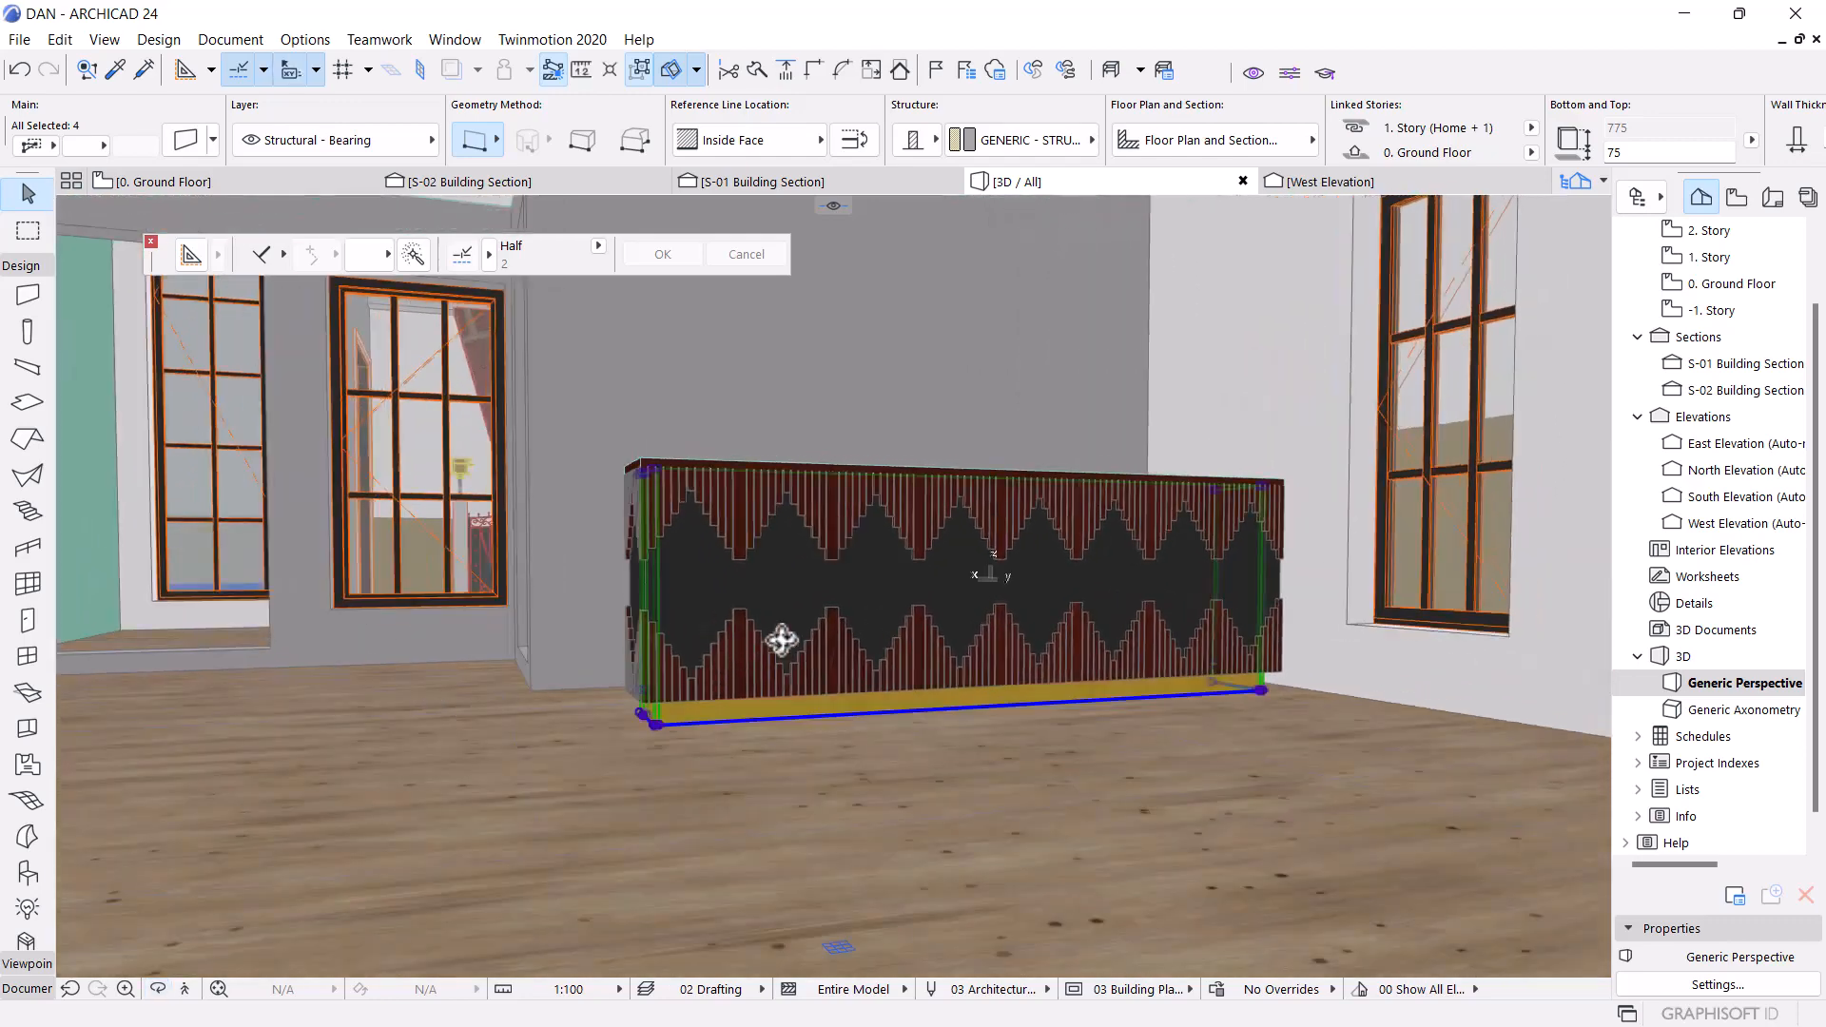
key(ctrl+t)
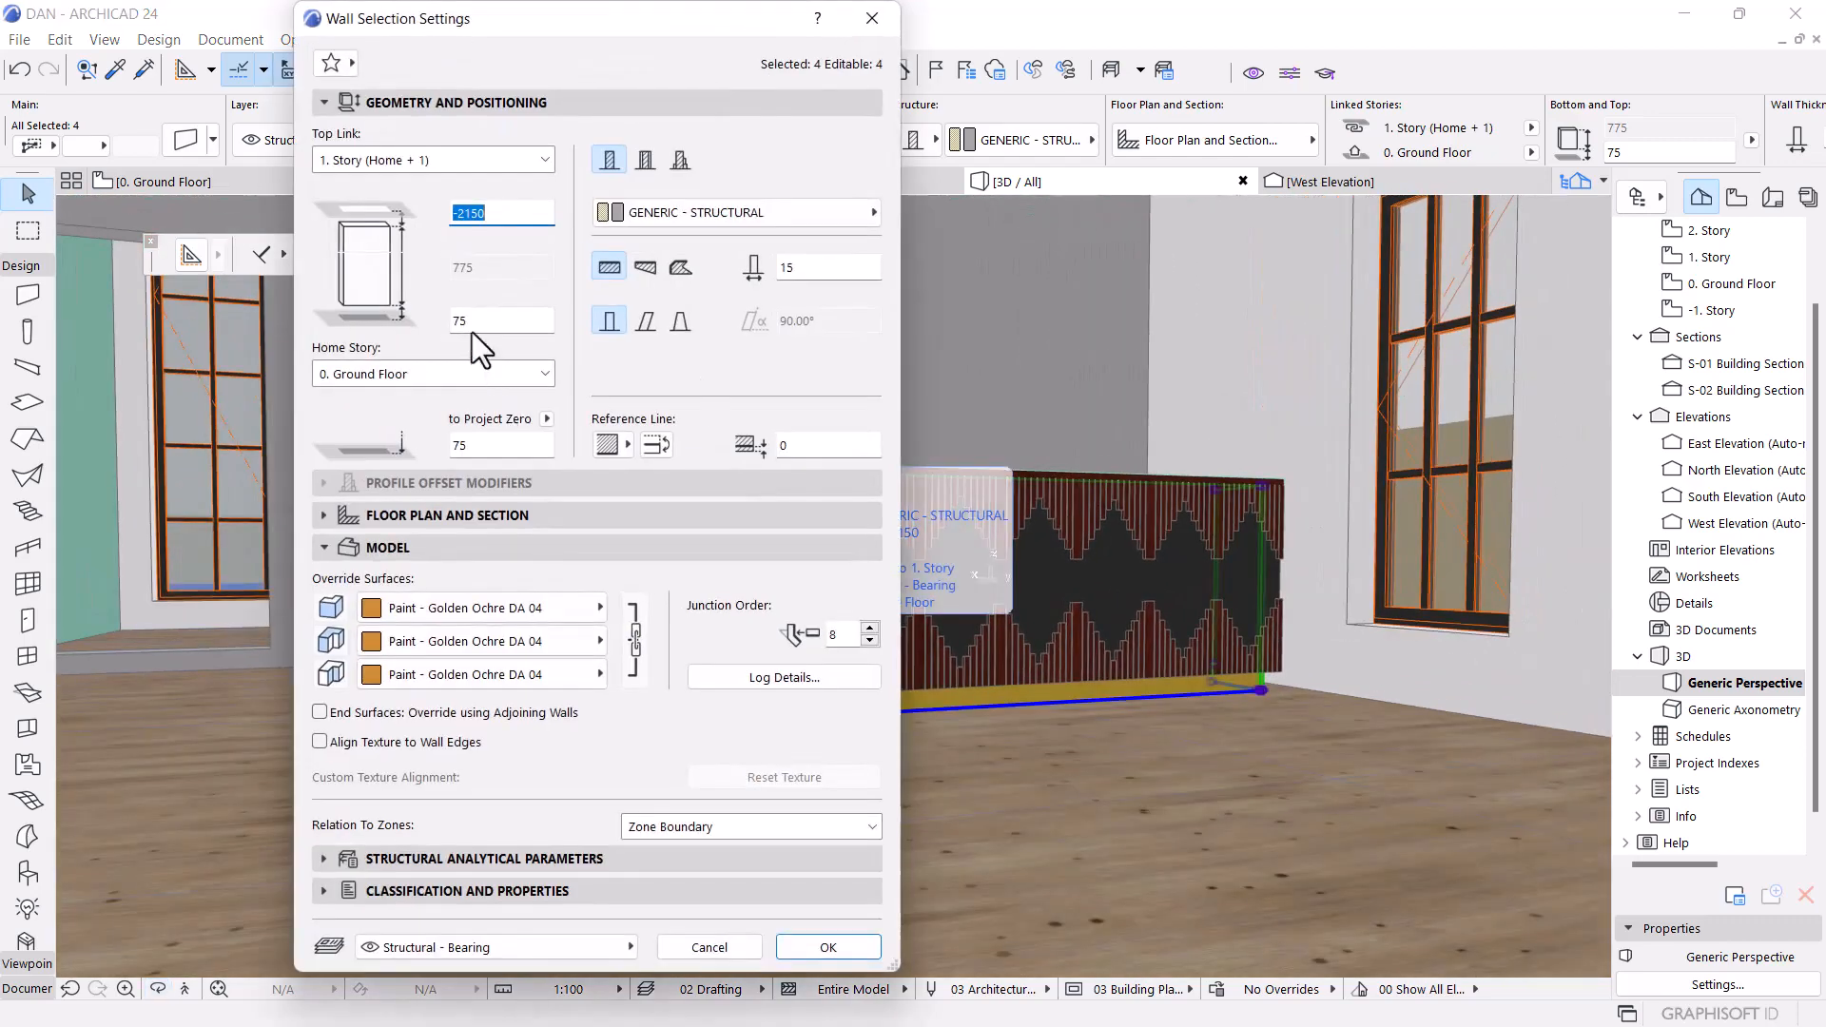
key(Tab)
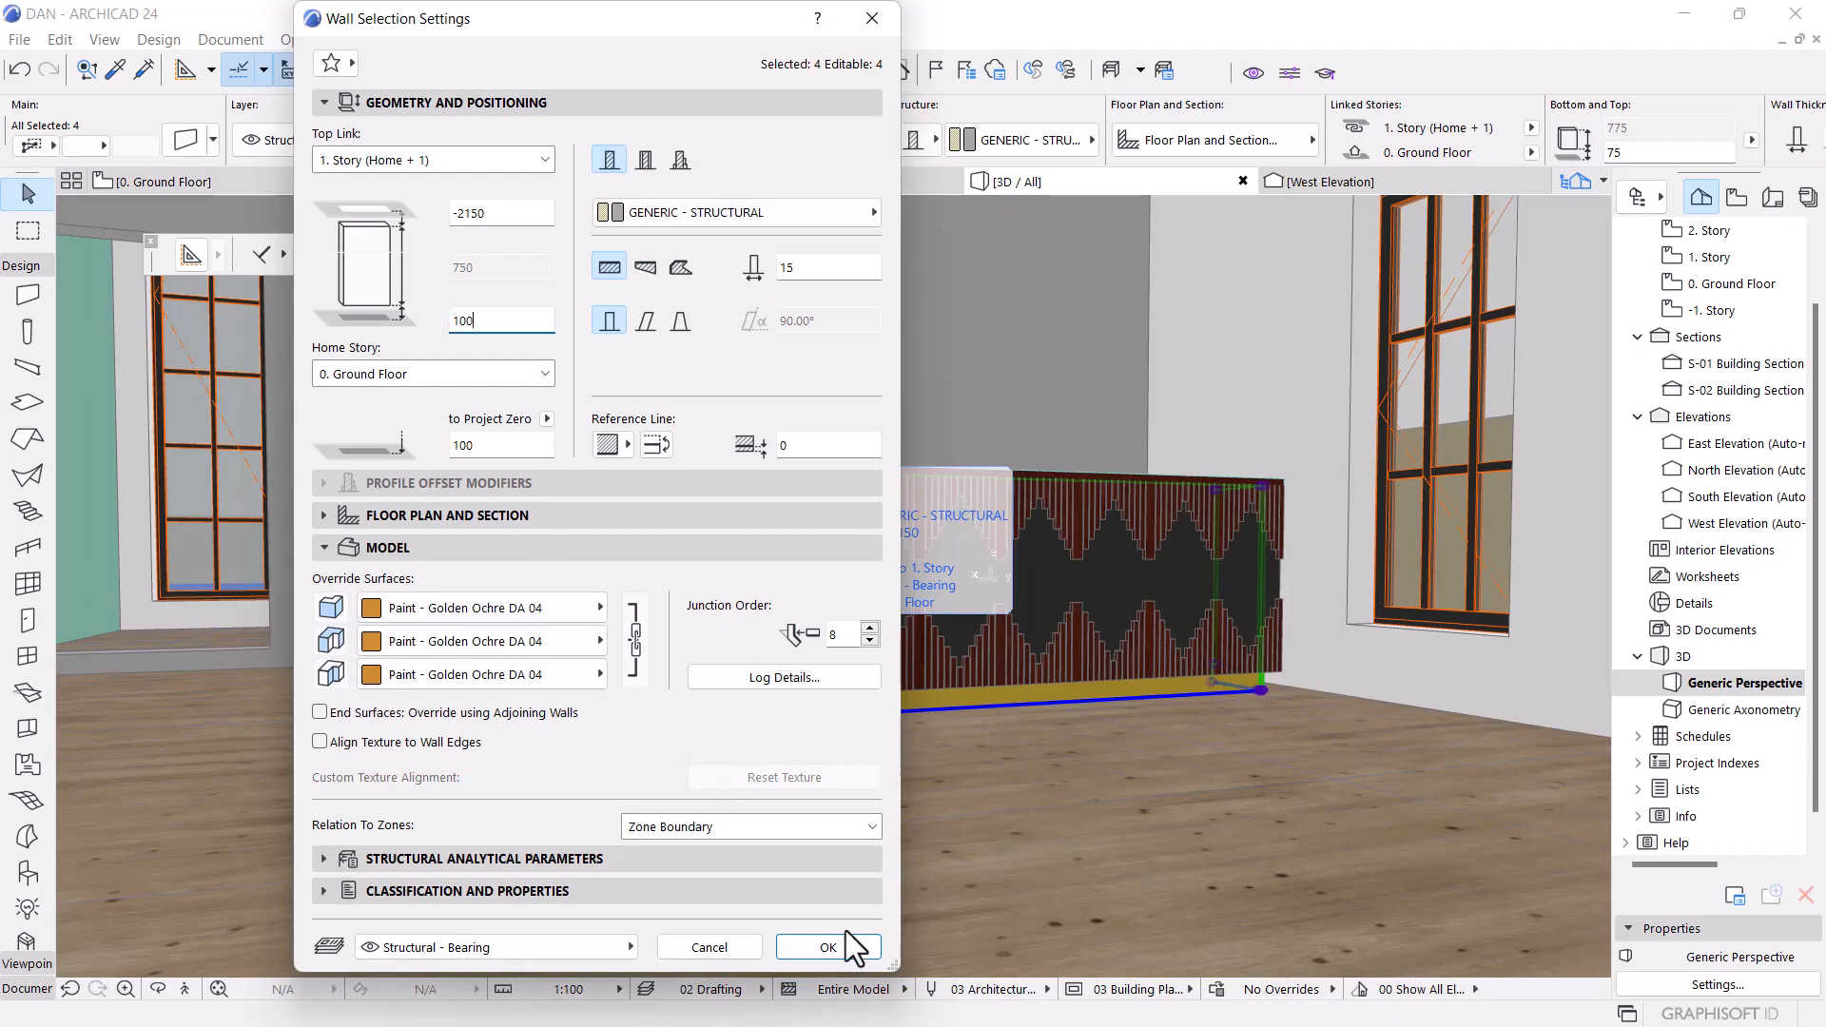
click(828, 947)
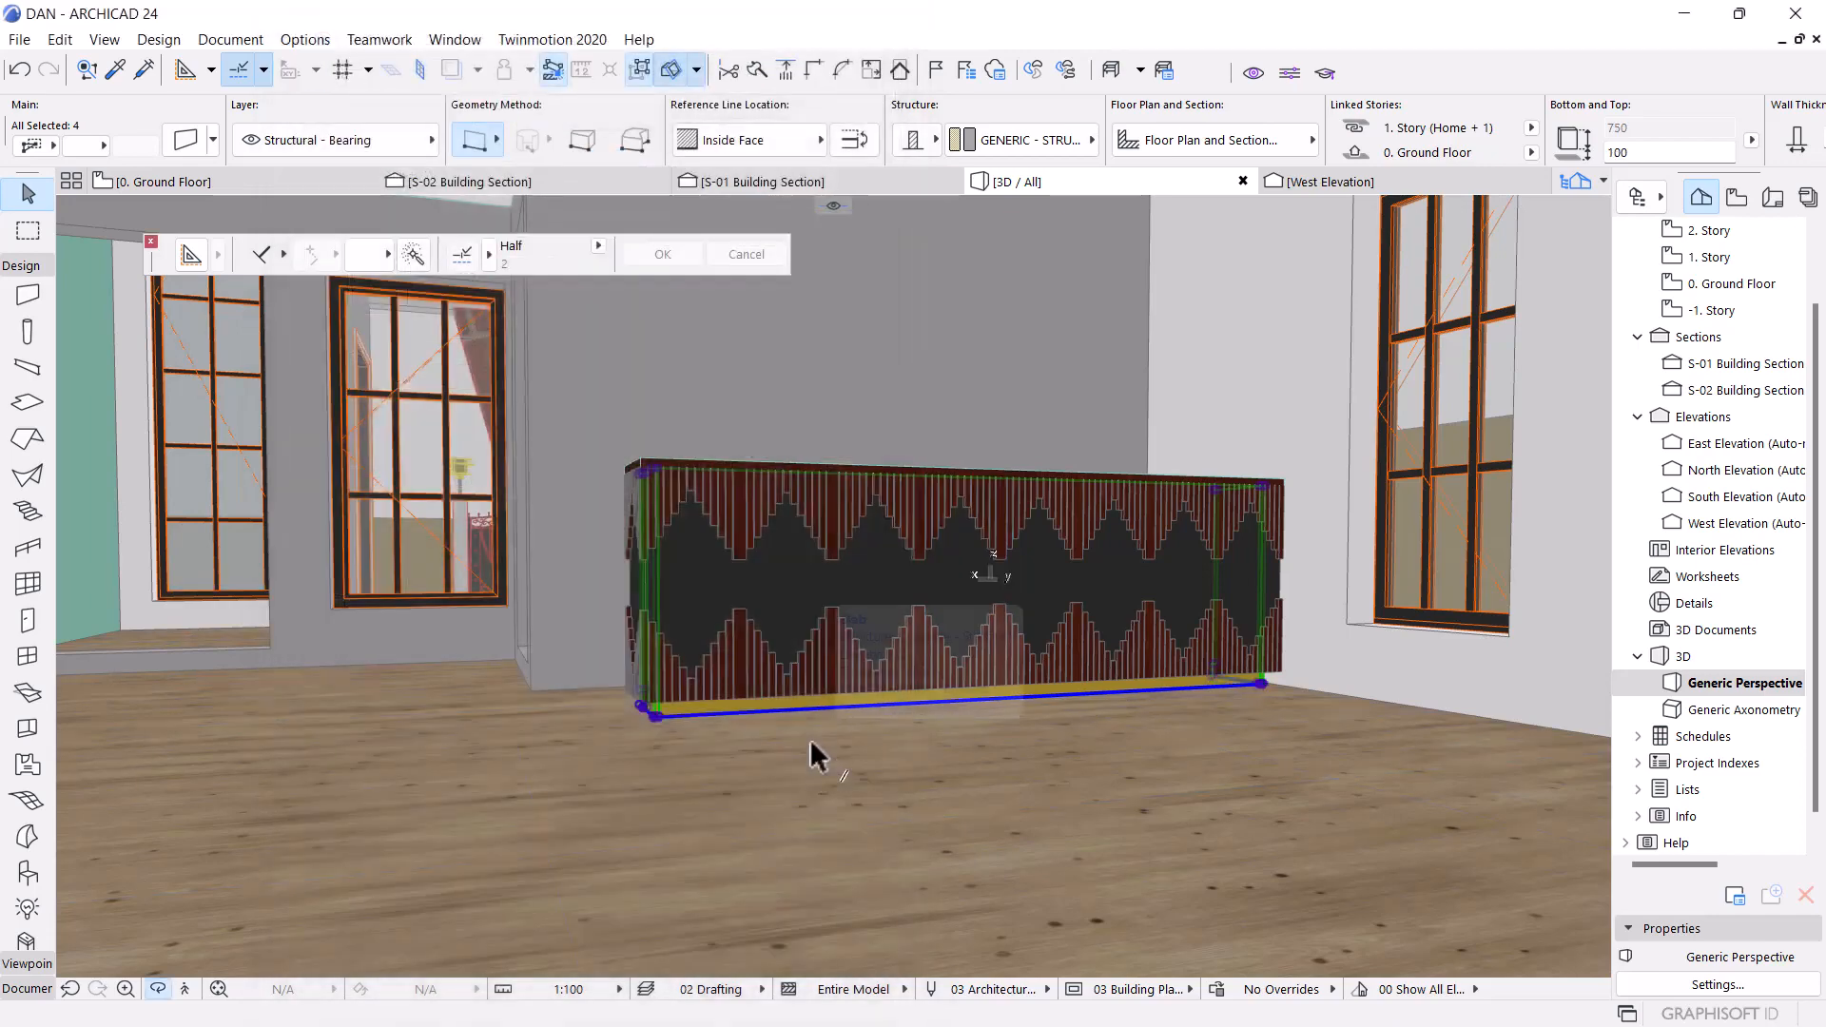
Examine the counter and its ochre base in the 3D perspective and in the ground floor plan
shift+middle_drag(815, 751, 829, 699)
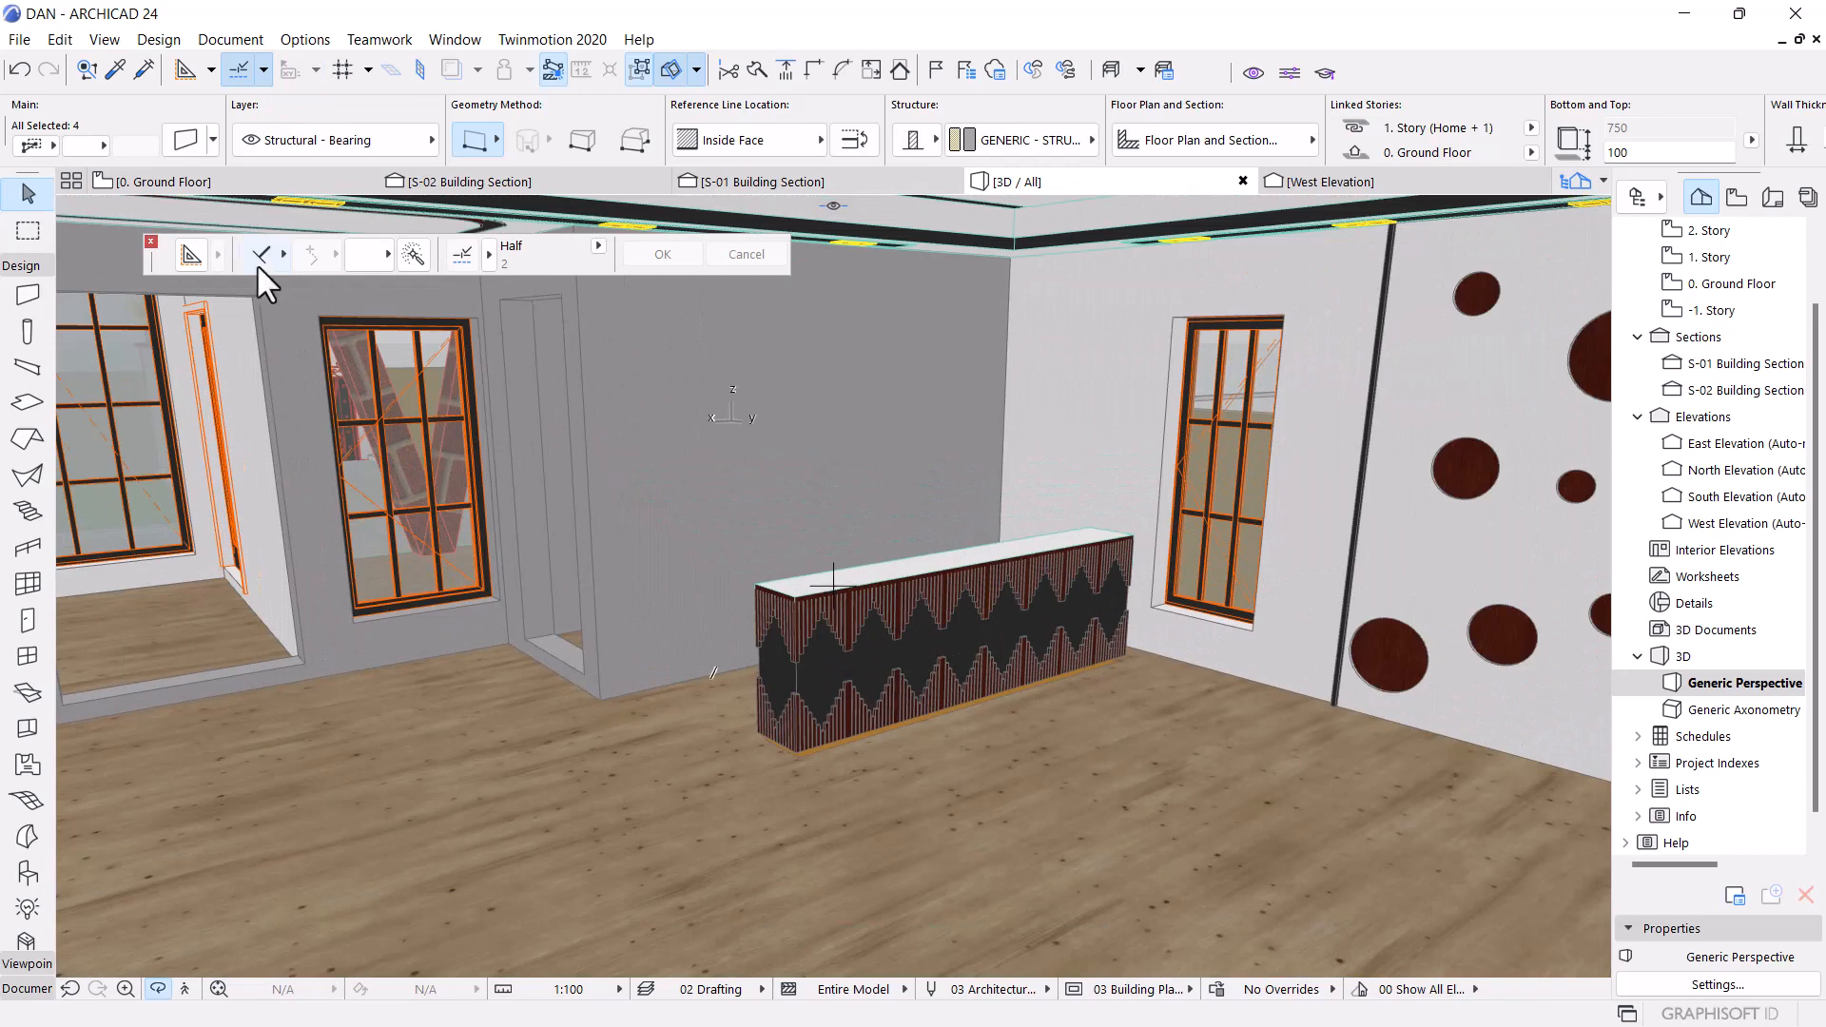
click(182, 176)
scroll(1084, 657, up, 5)
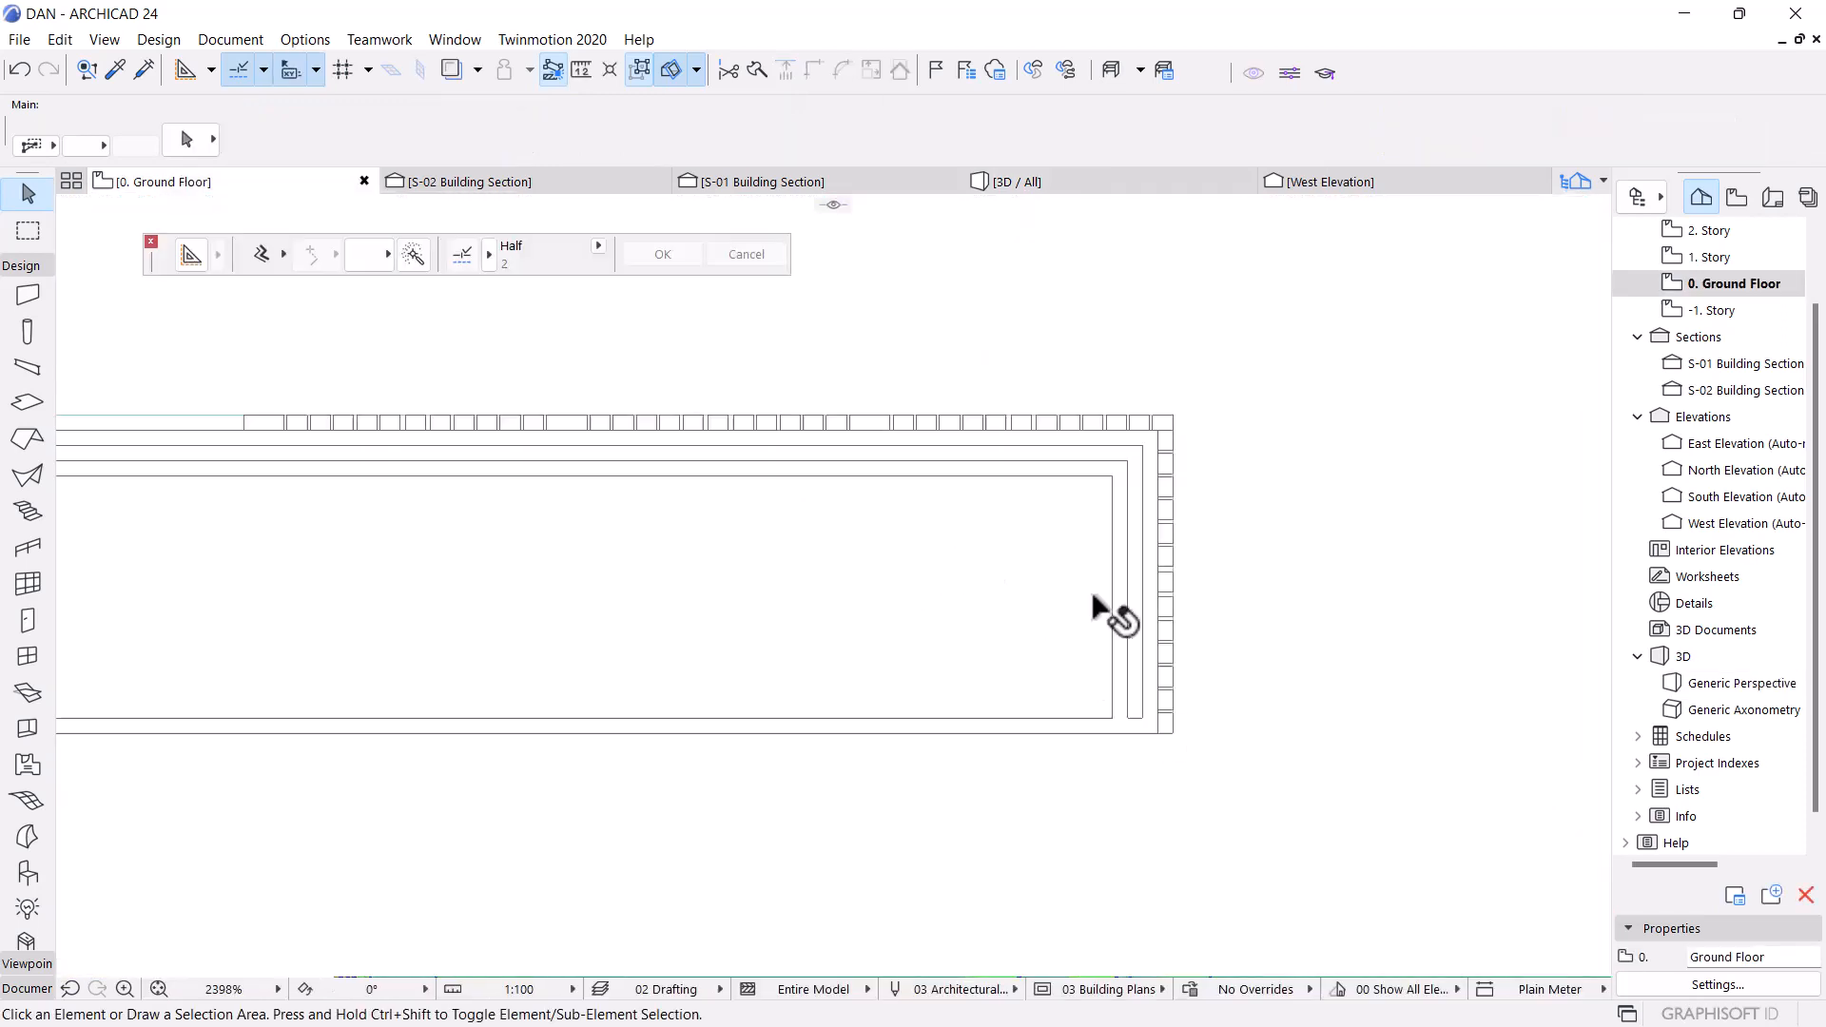
scroll(956, 388, down, 5)
click(1050, 182)
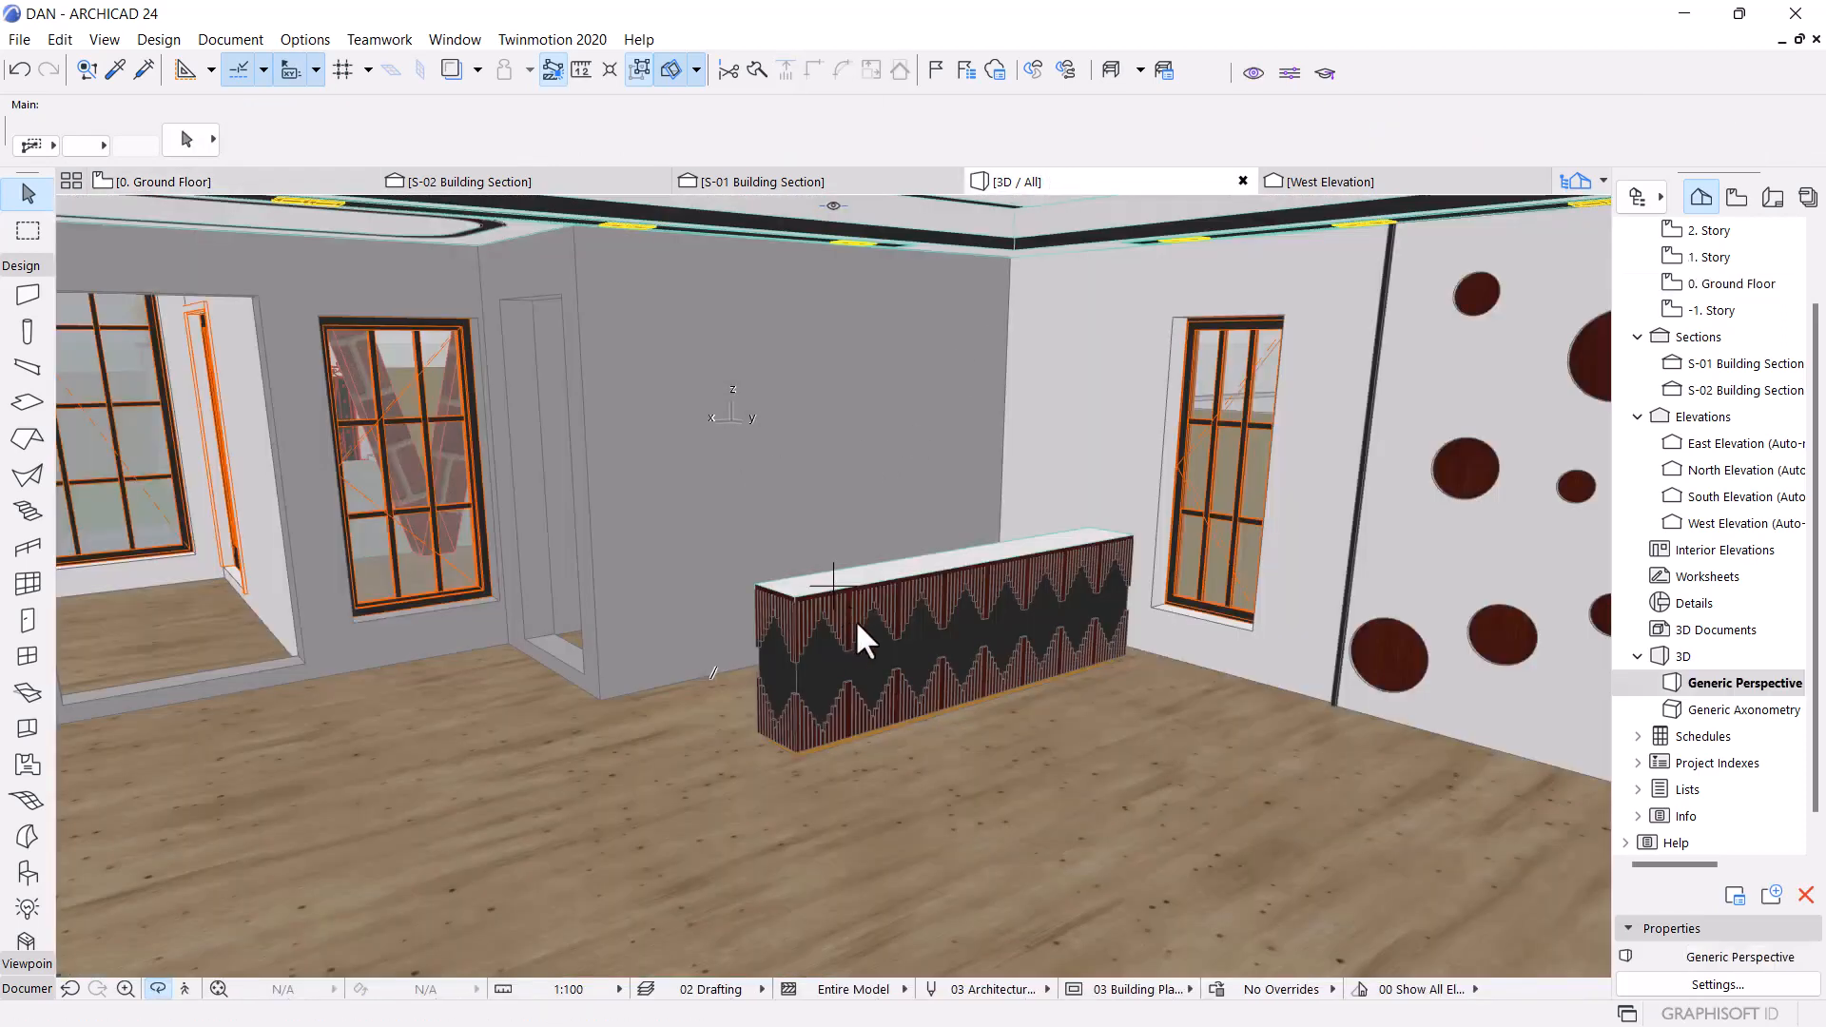
key(Escape)
key(Escape)
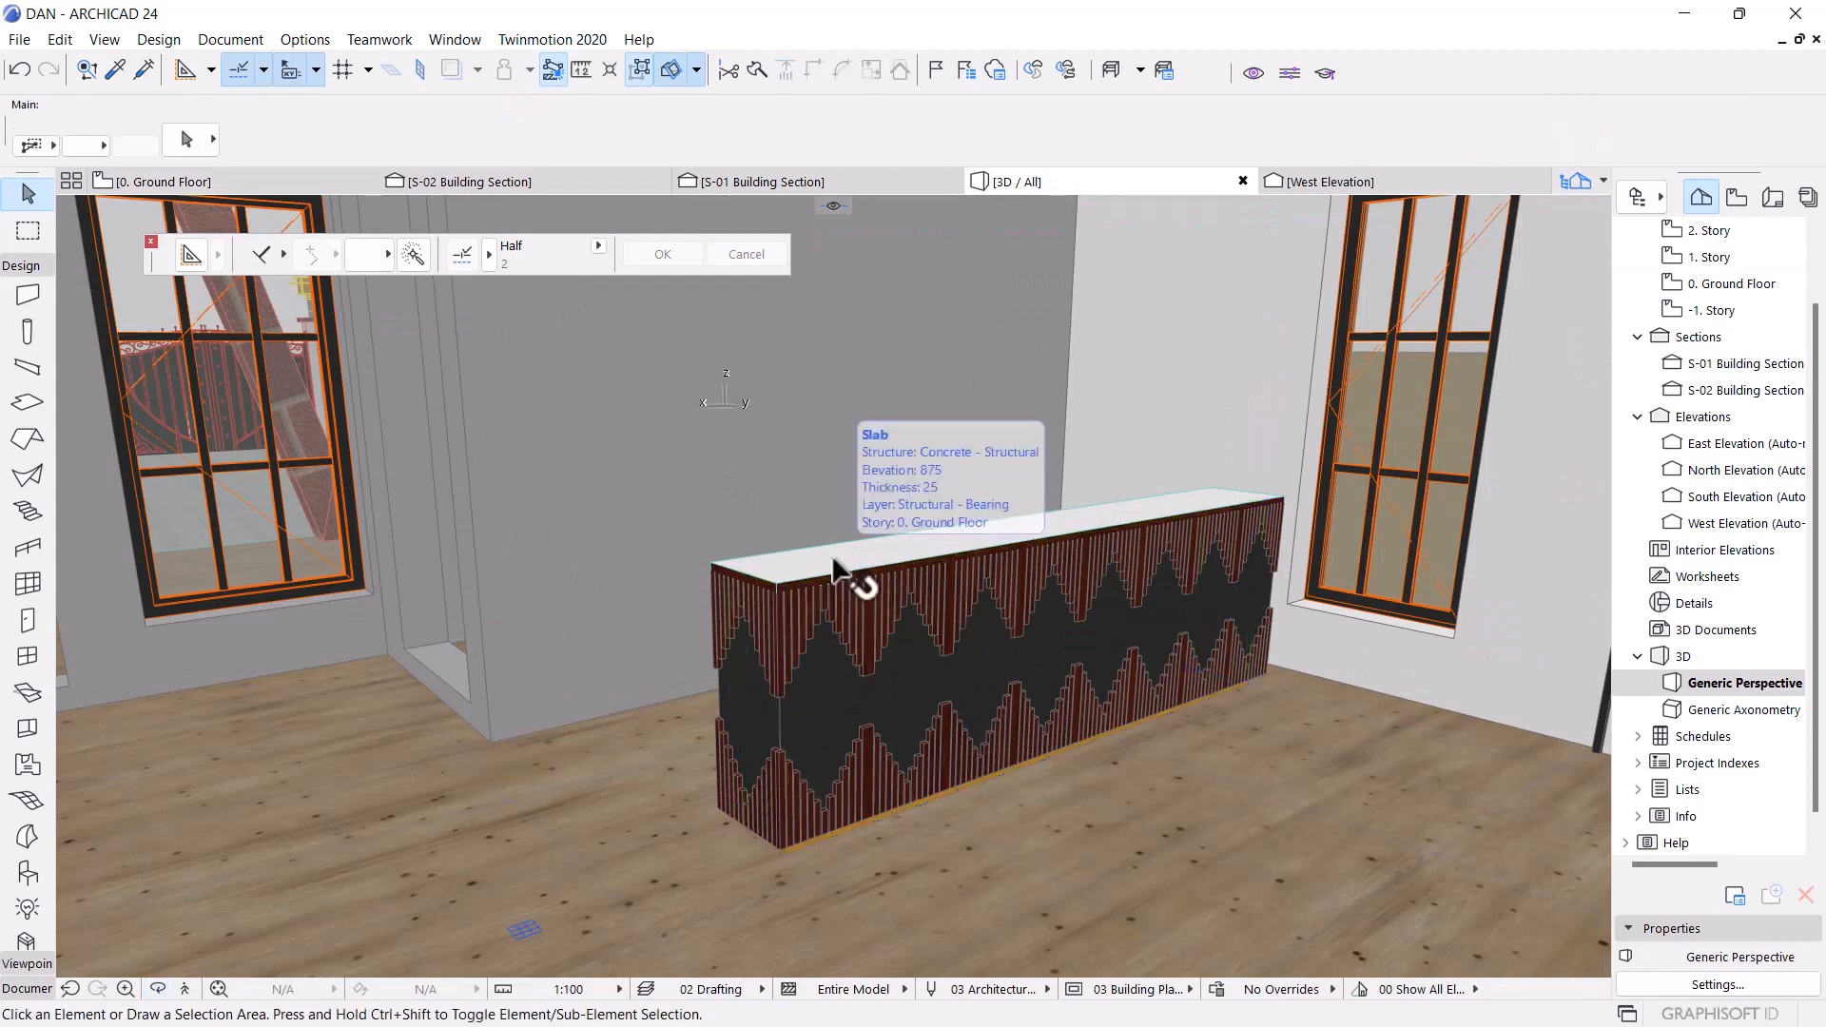
Turn off group suspension, select the whole counter with its slats, walls and countertop, and move it in plan against the room's long wall
click(834, 558)
scroll(799, 623, up, 2)
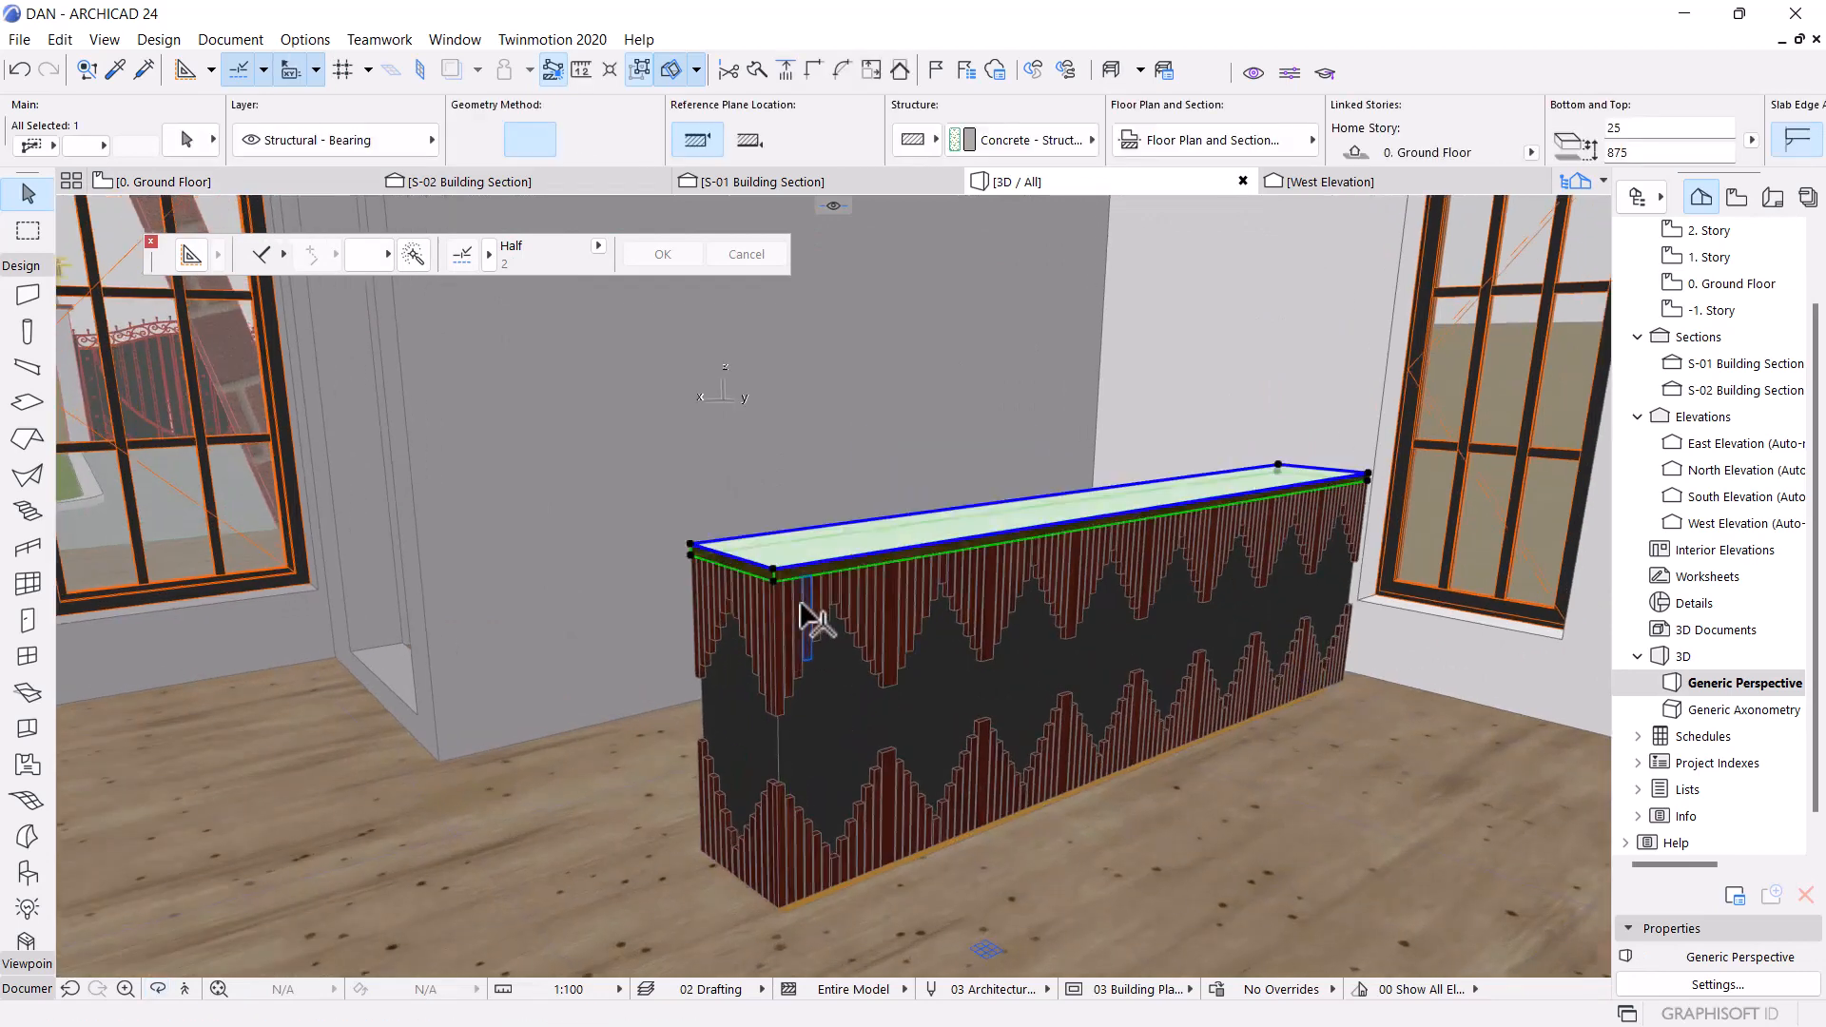
click(804, 618)
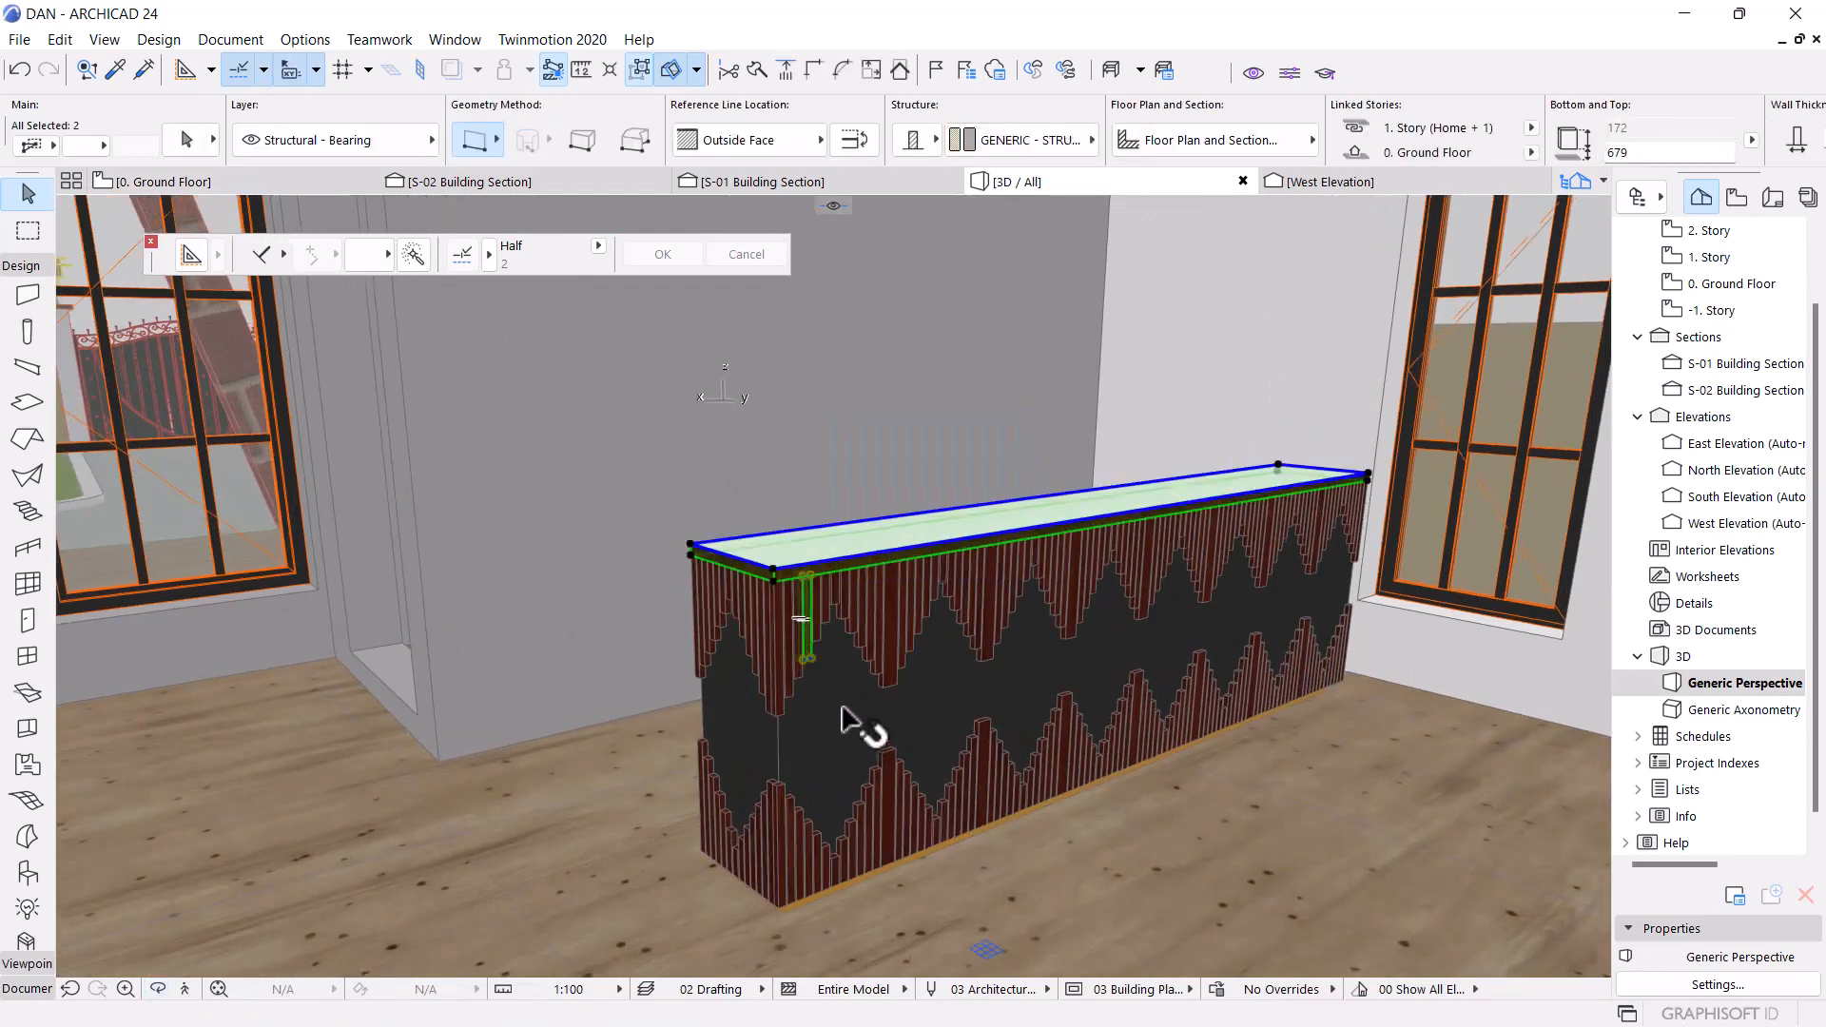
click(642, 69)
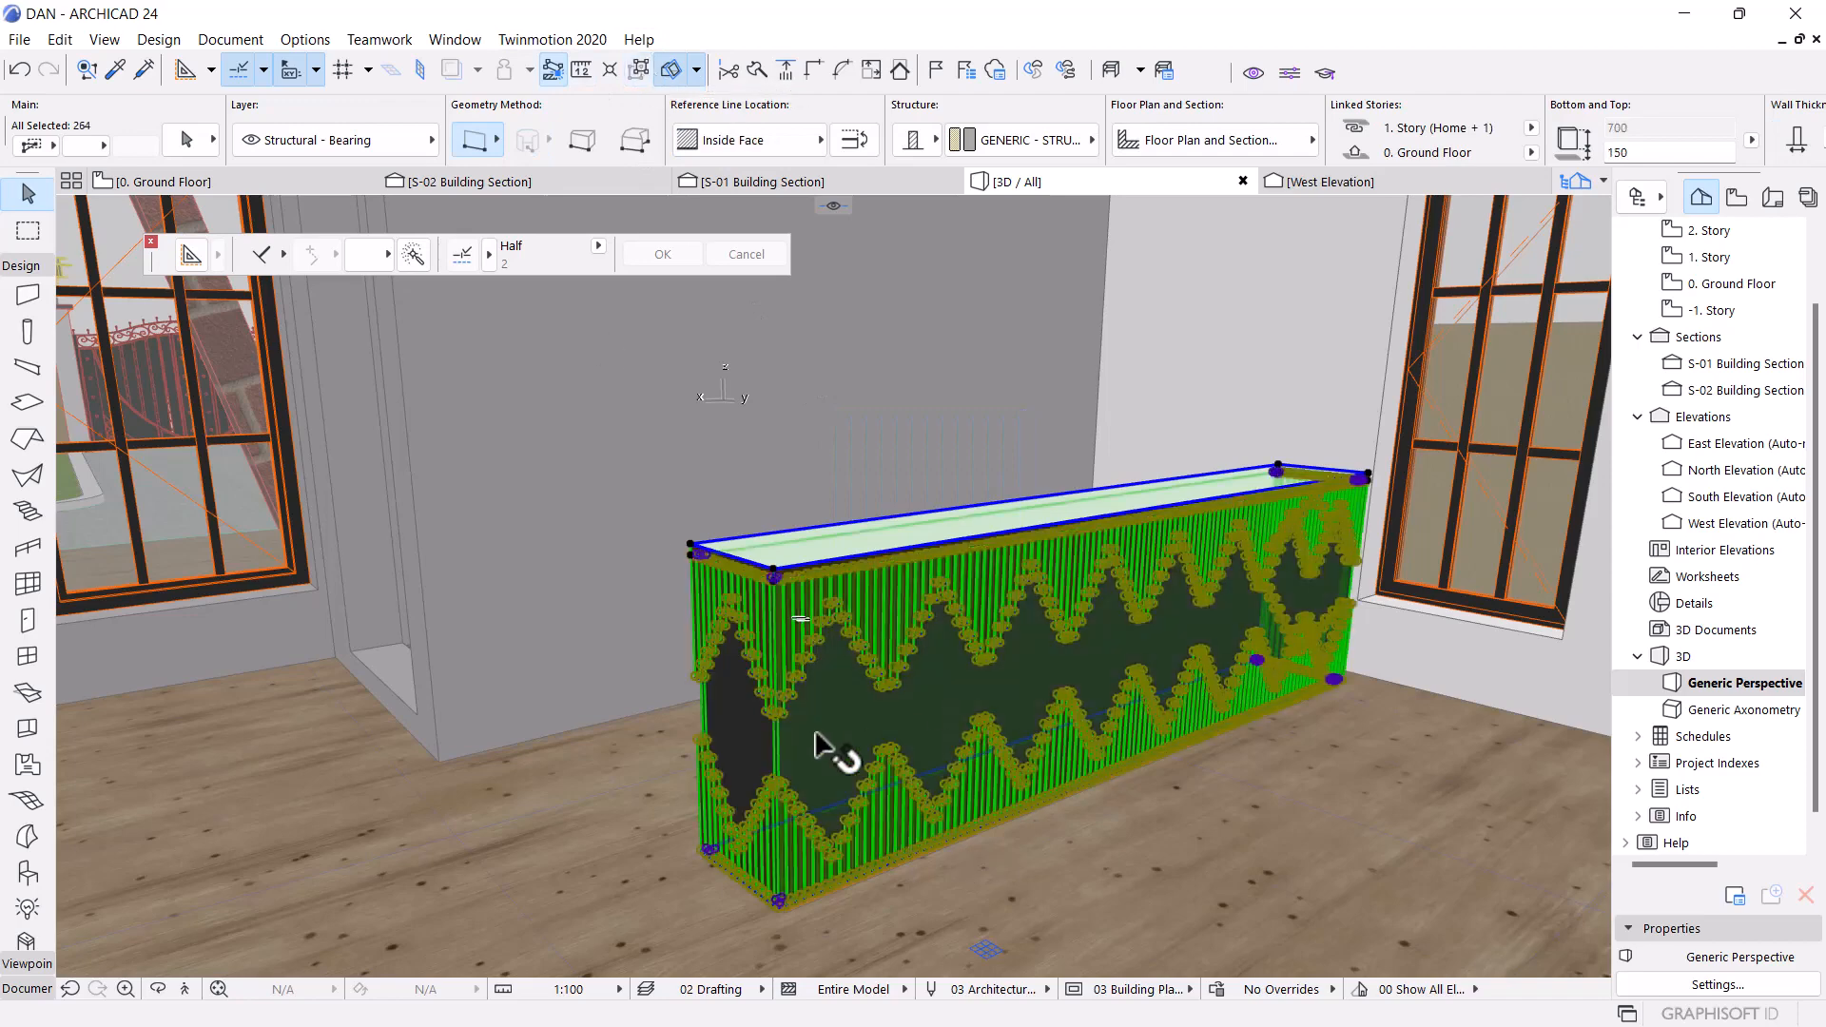
shift+click(730, 702)
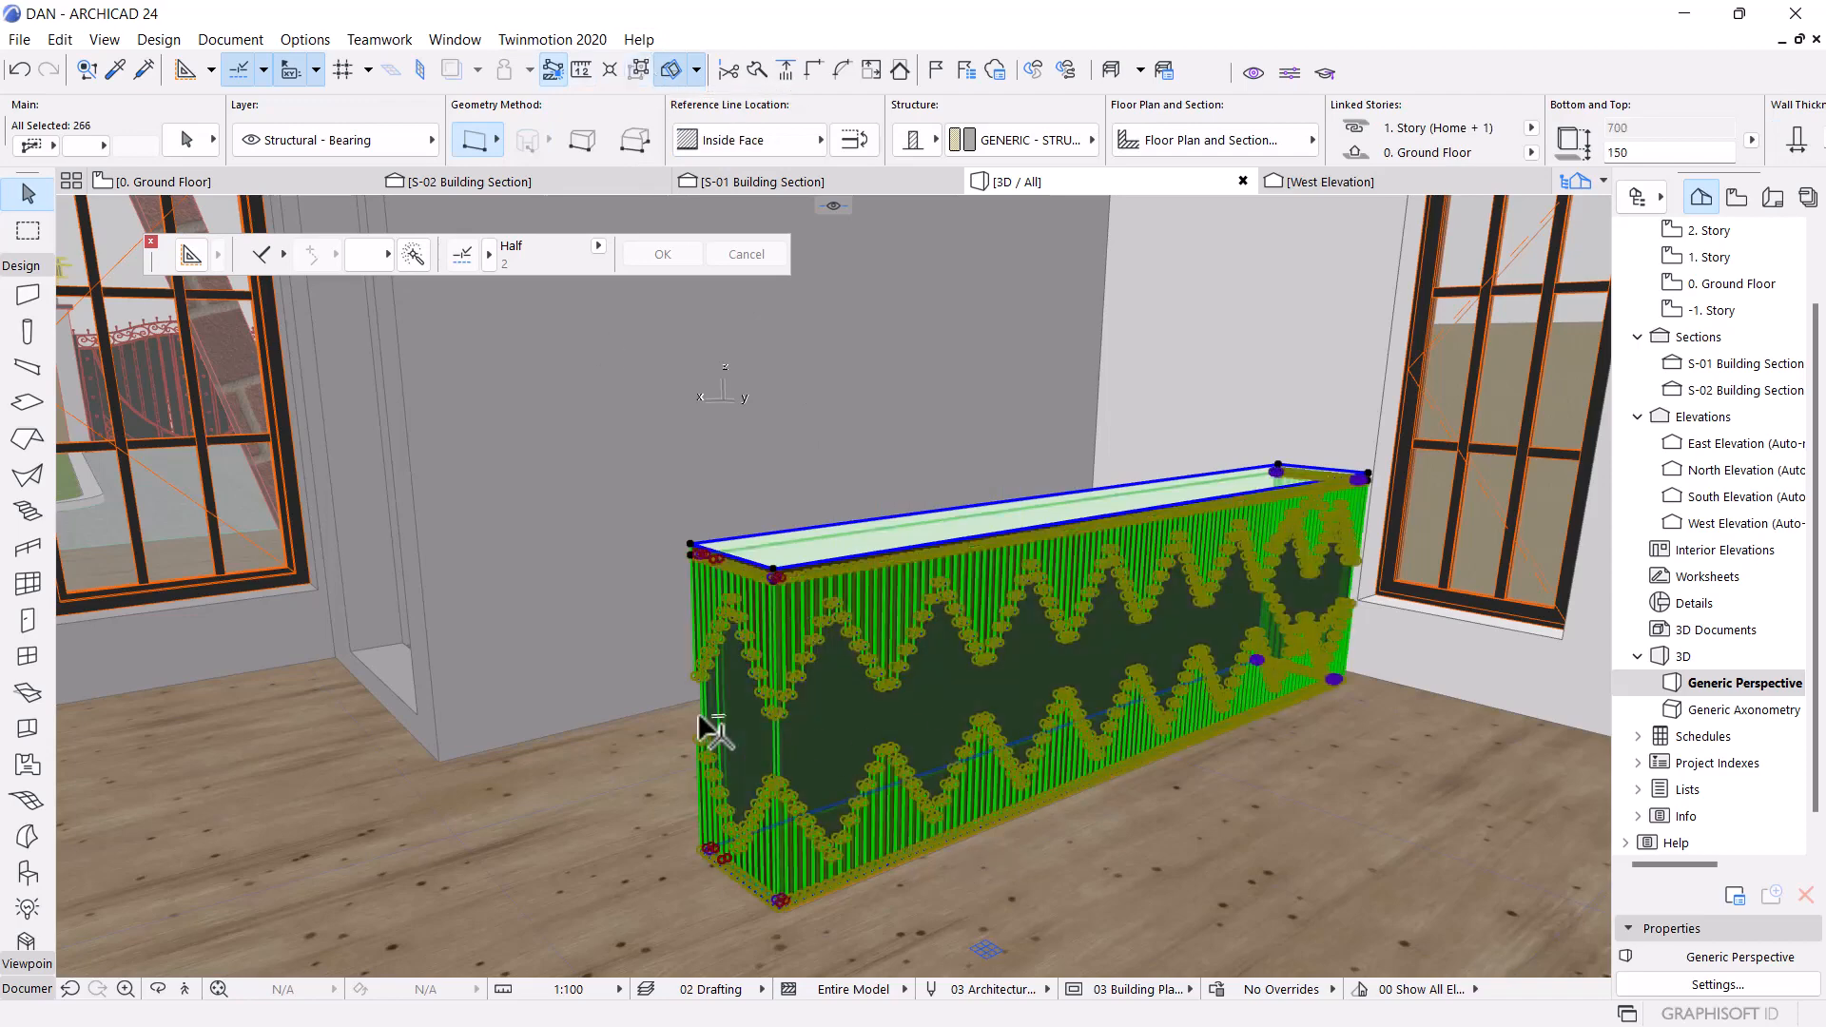
scroll(698, 710, up, 5)
scroll(534, 647, down, 5)
shift+middle_drag(538, 639, 682, 656)
scroll(714, 778, up, 3)
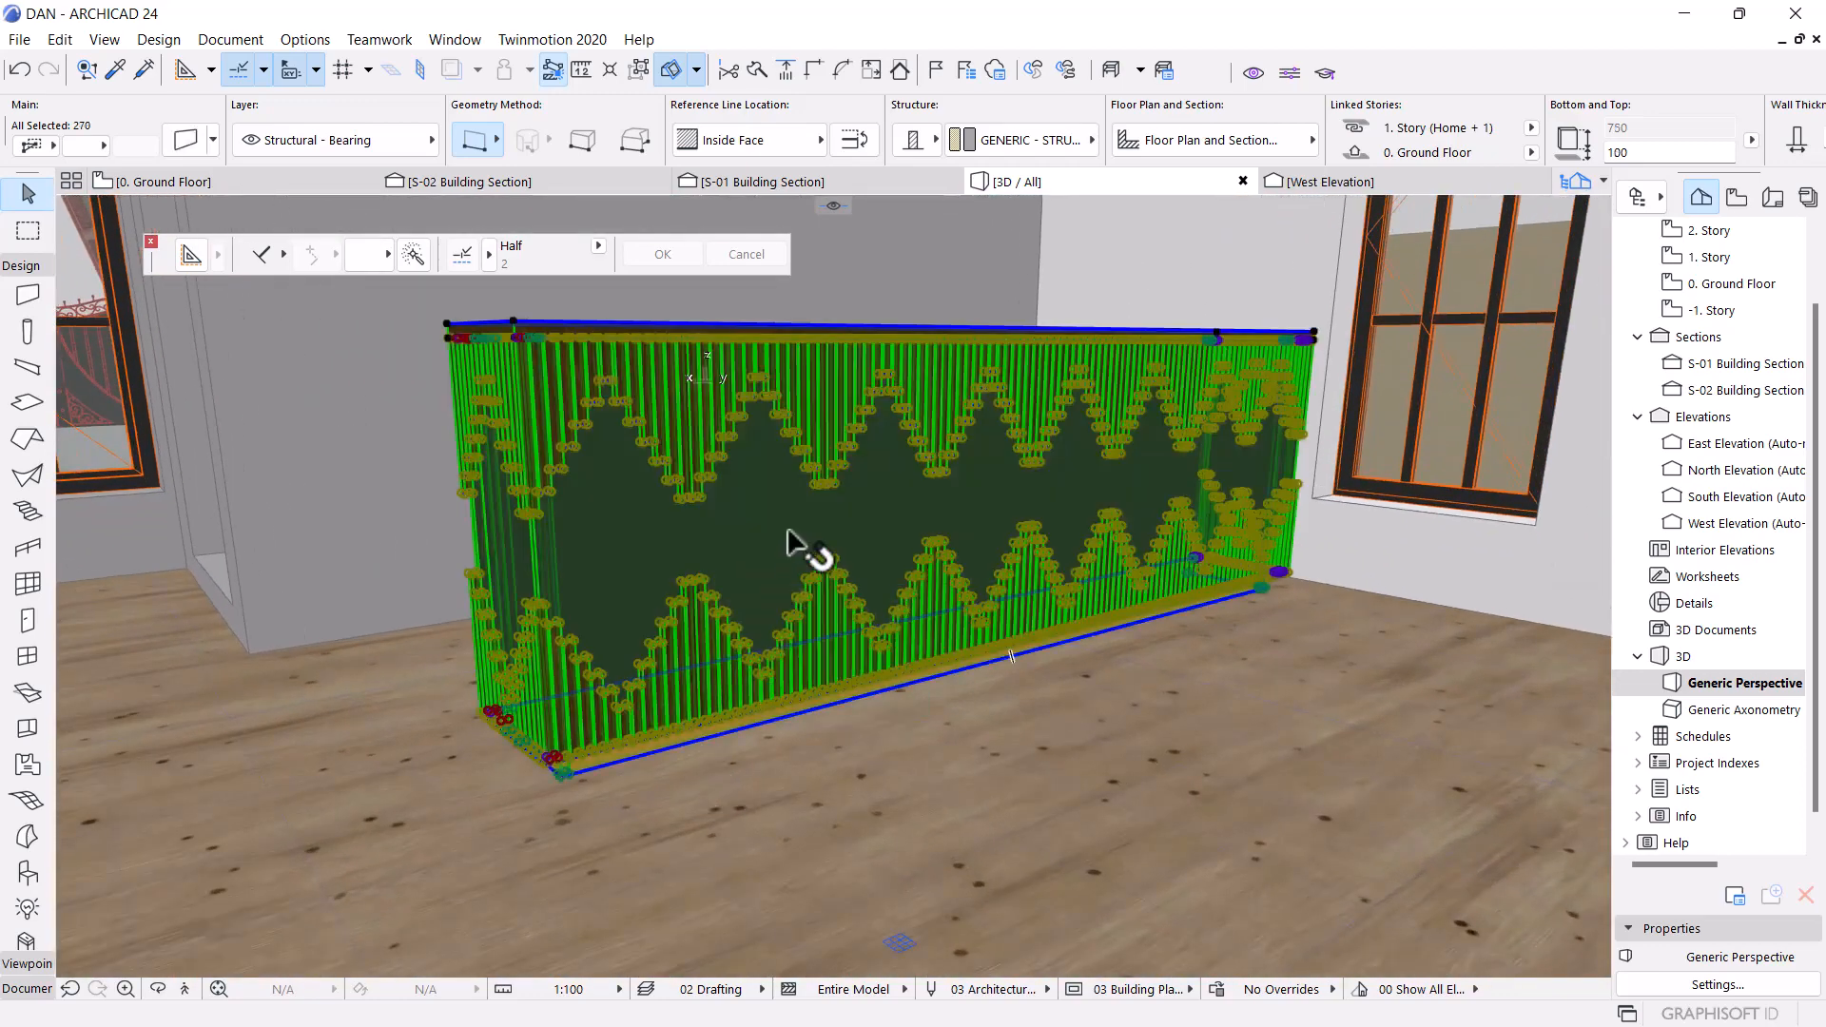
click(177, 185)
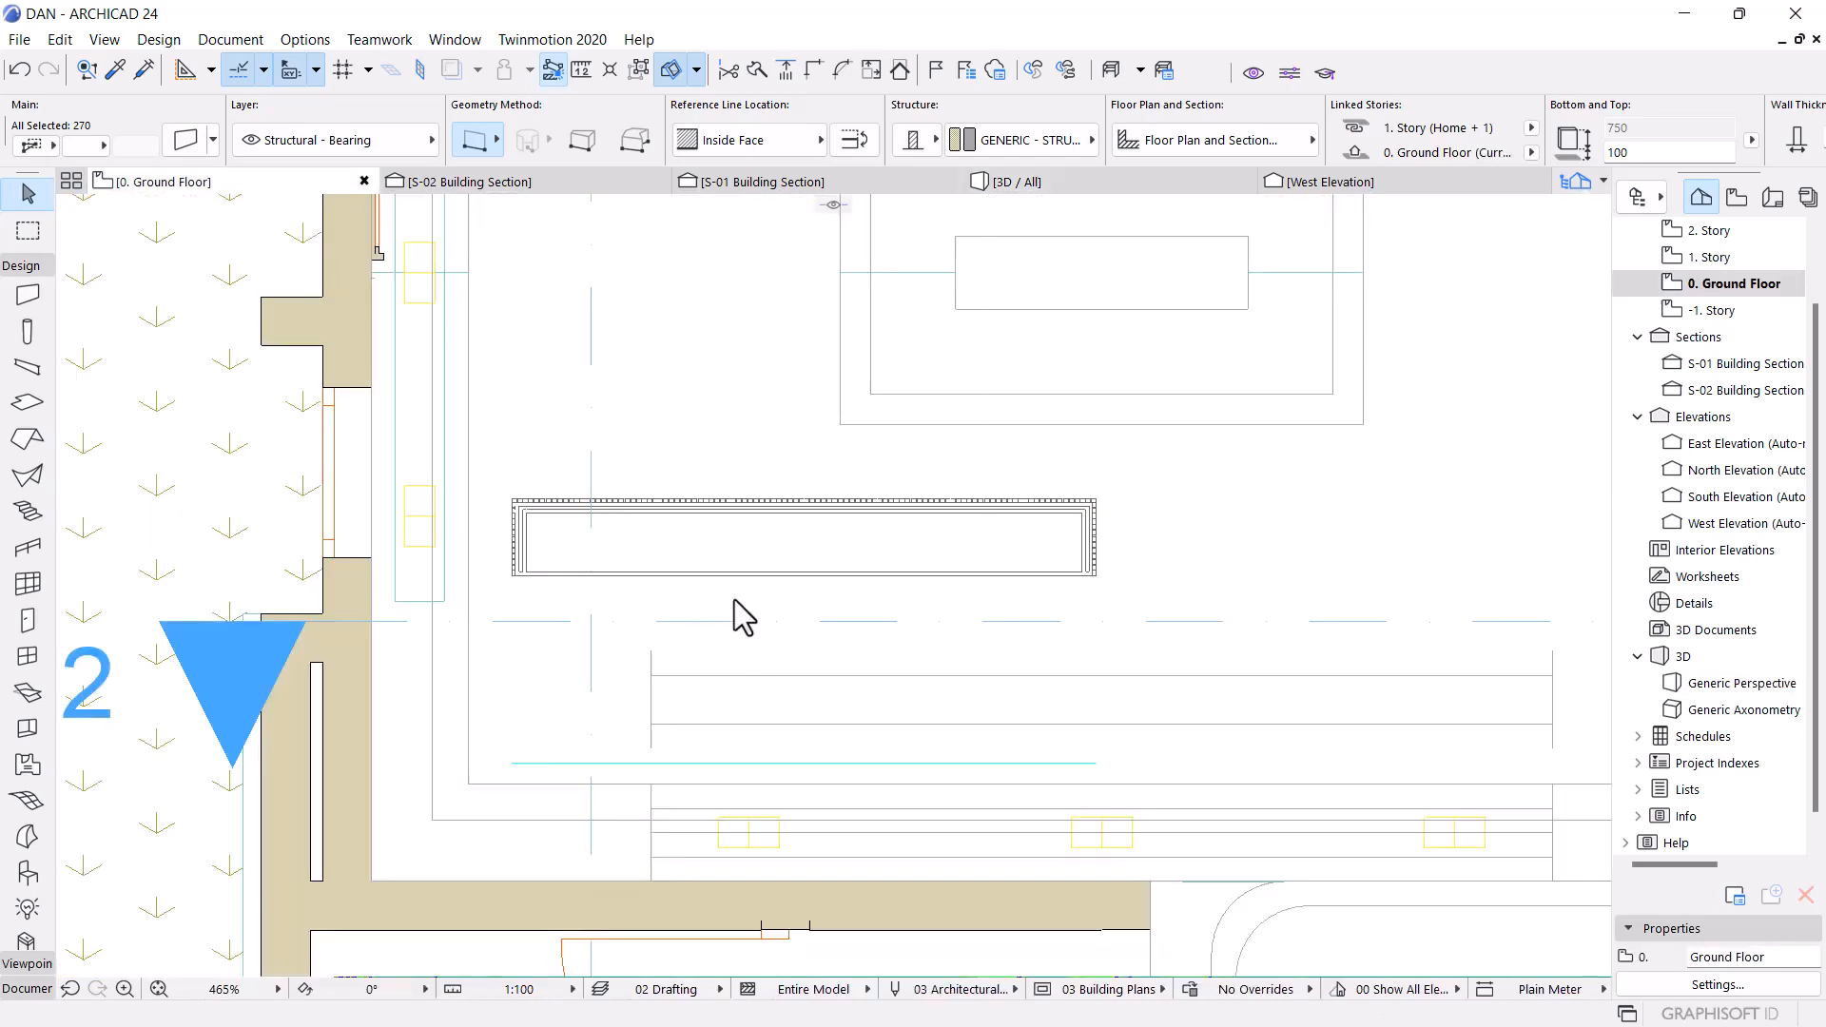
click(1105, 582)
scroll(1105, 584, up, 5)
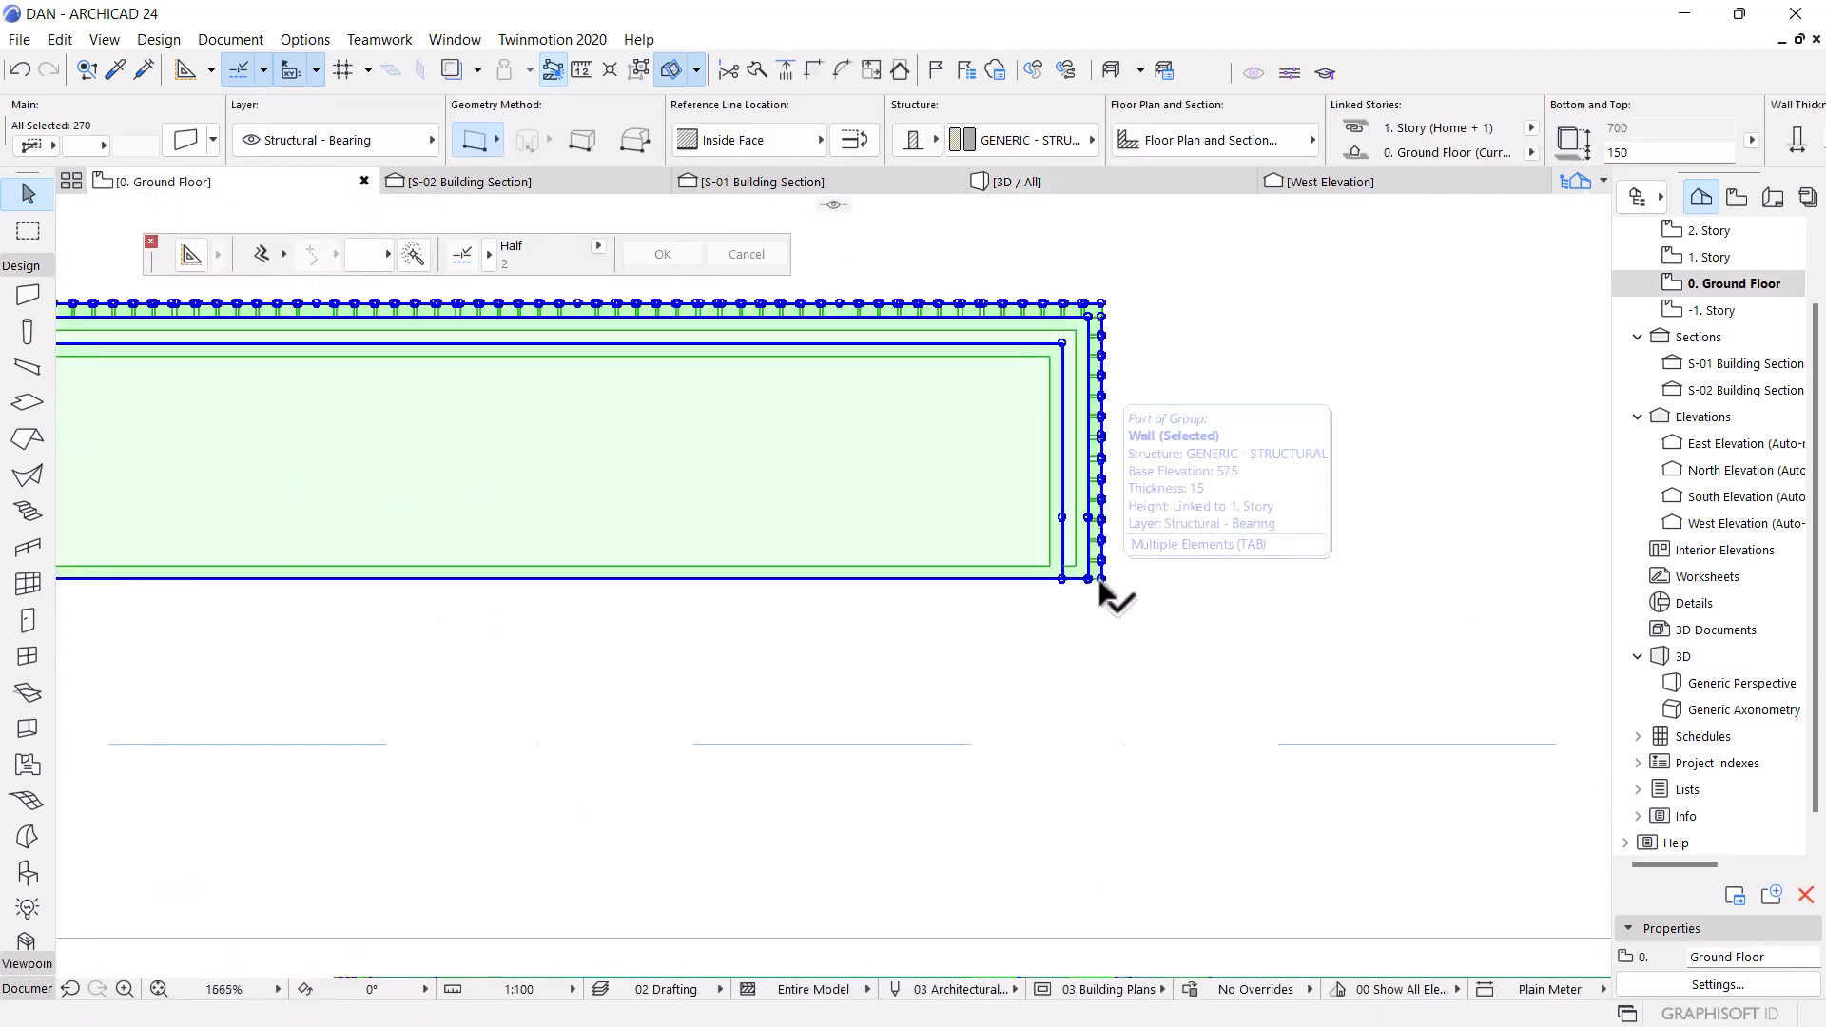
key(ctrl+d)
click(1102, 579)
scroll(1120, 518, down, 4)
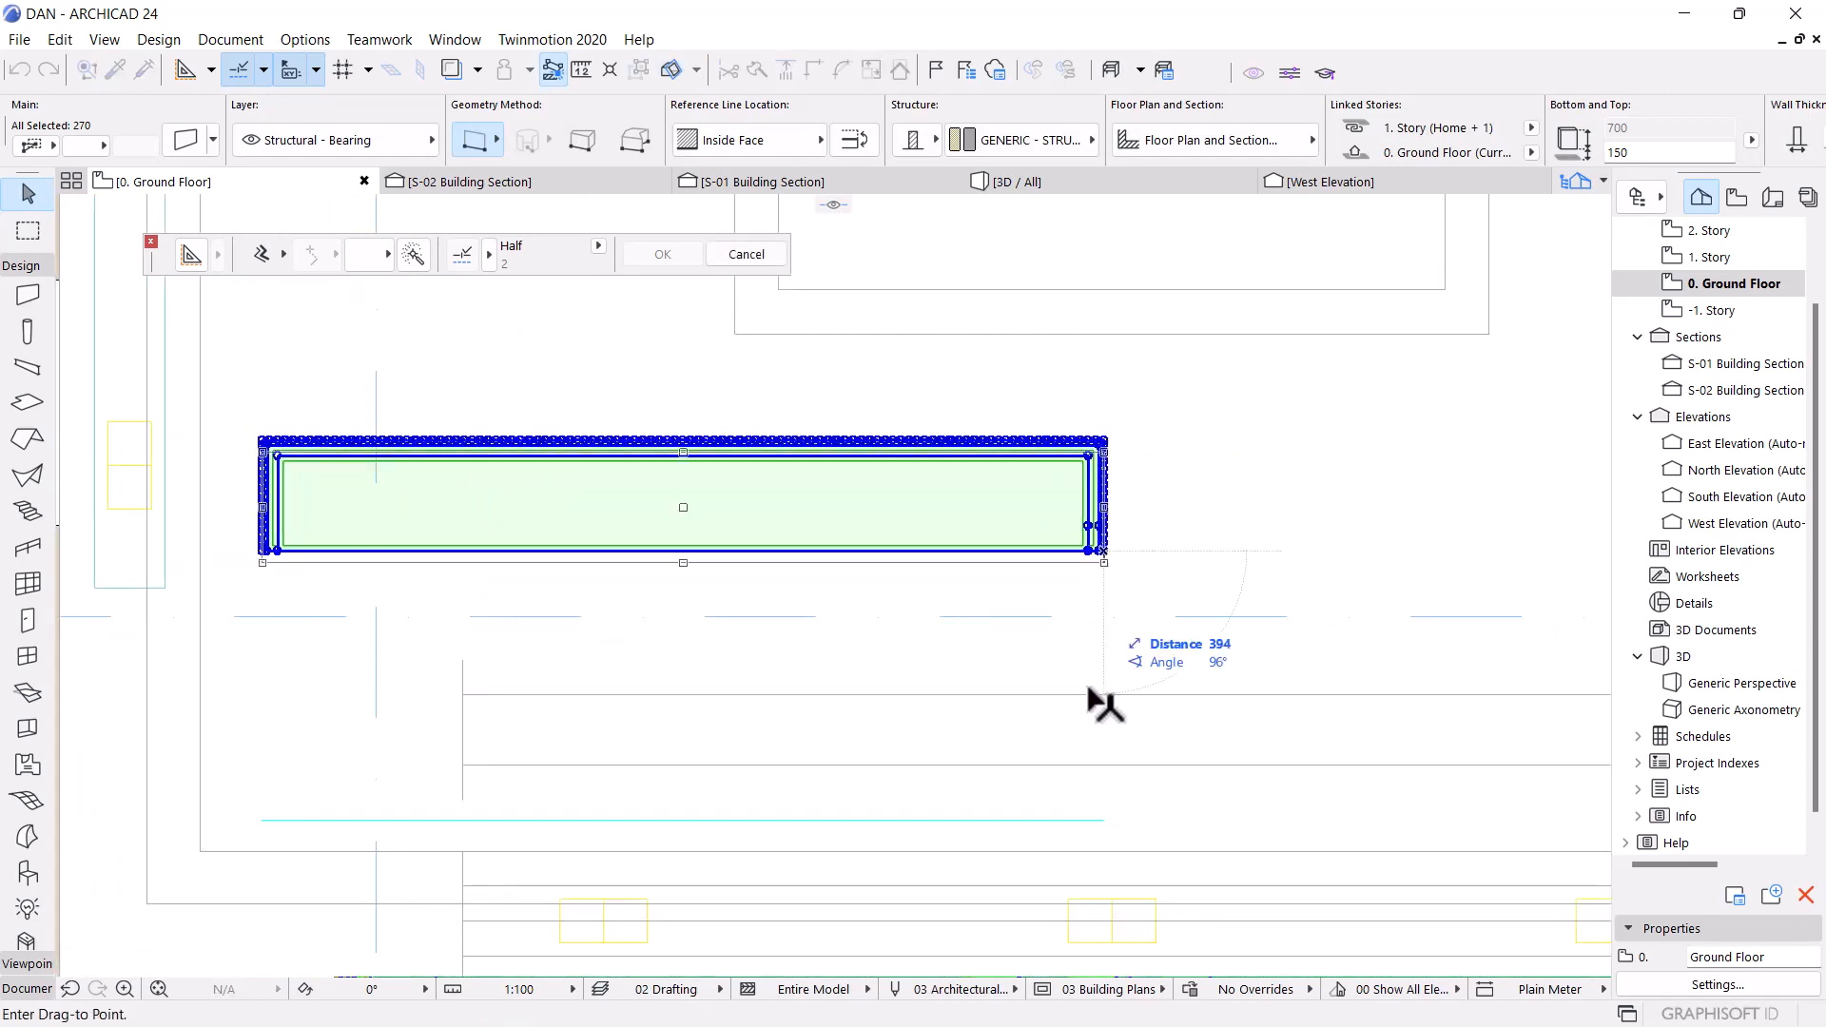
scroll(1060, 768, up, 1)
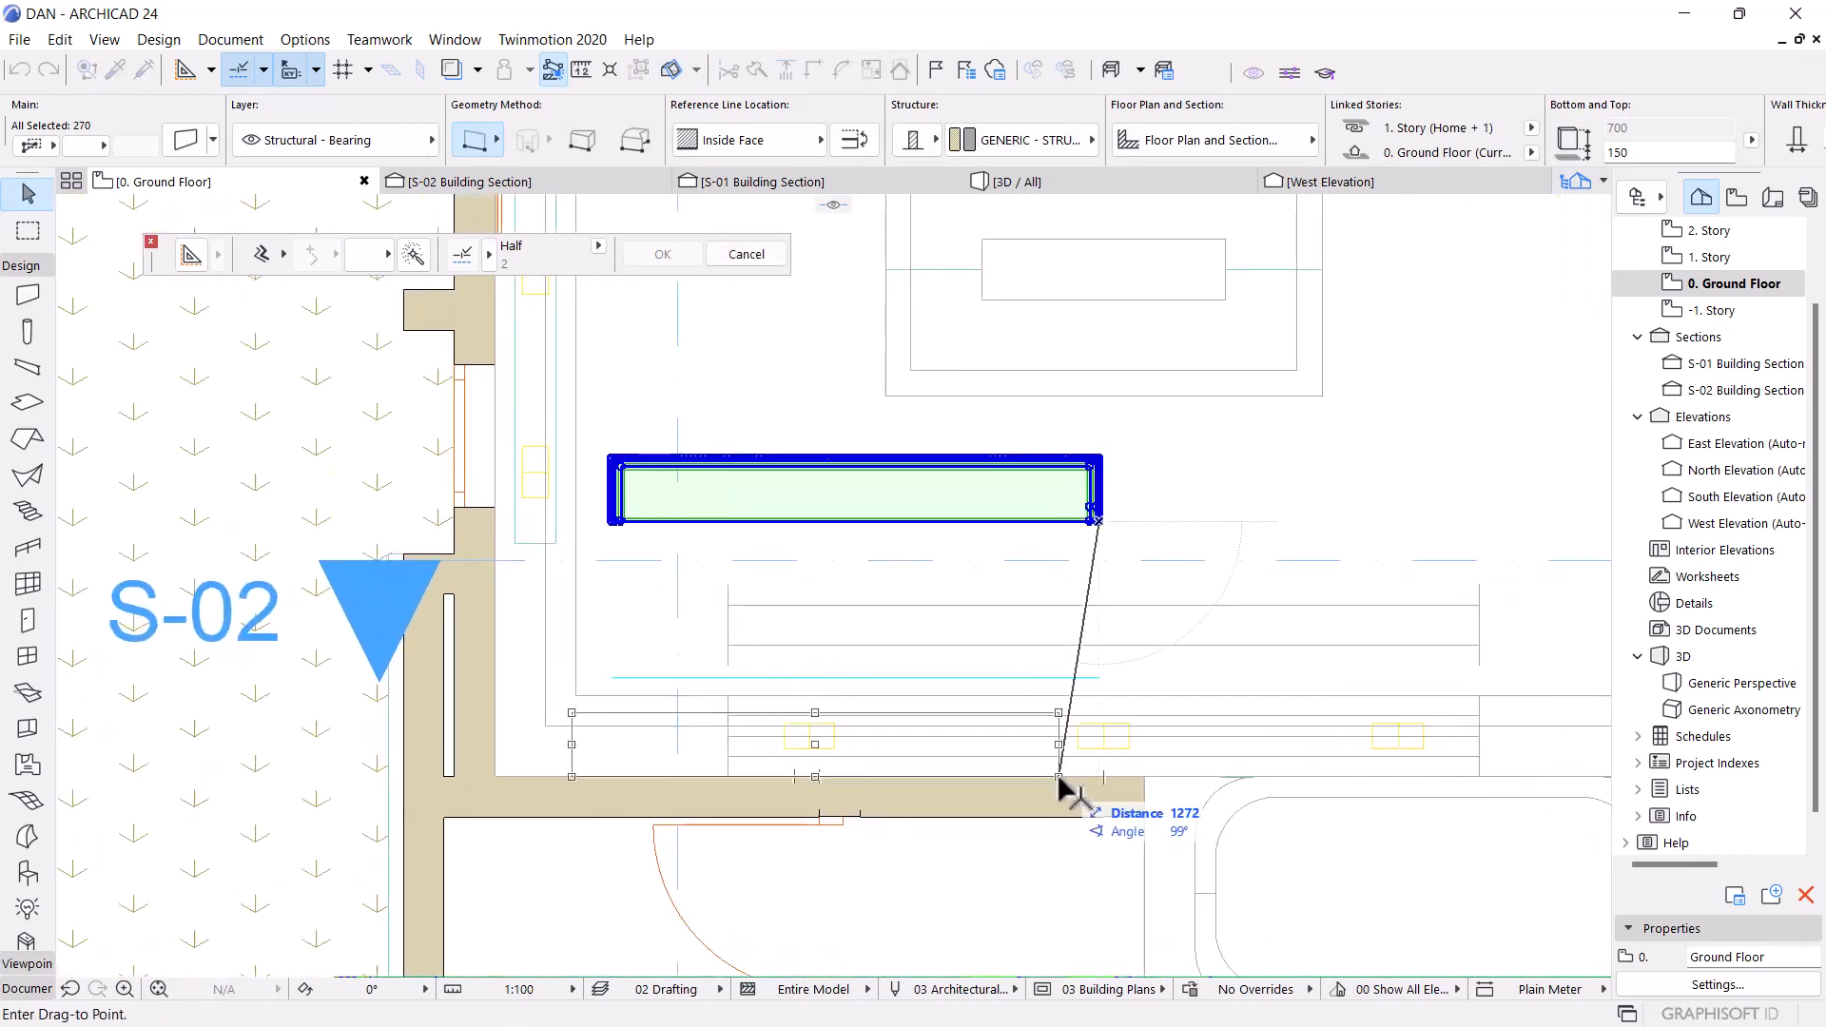
scroll(1066, 785, up, 3)
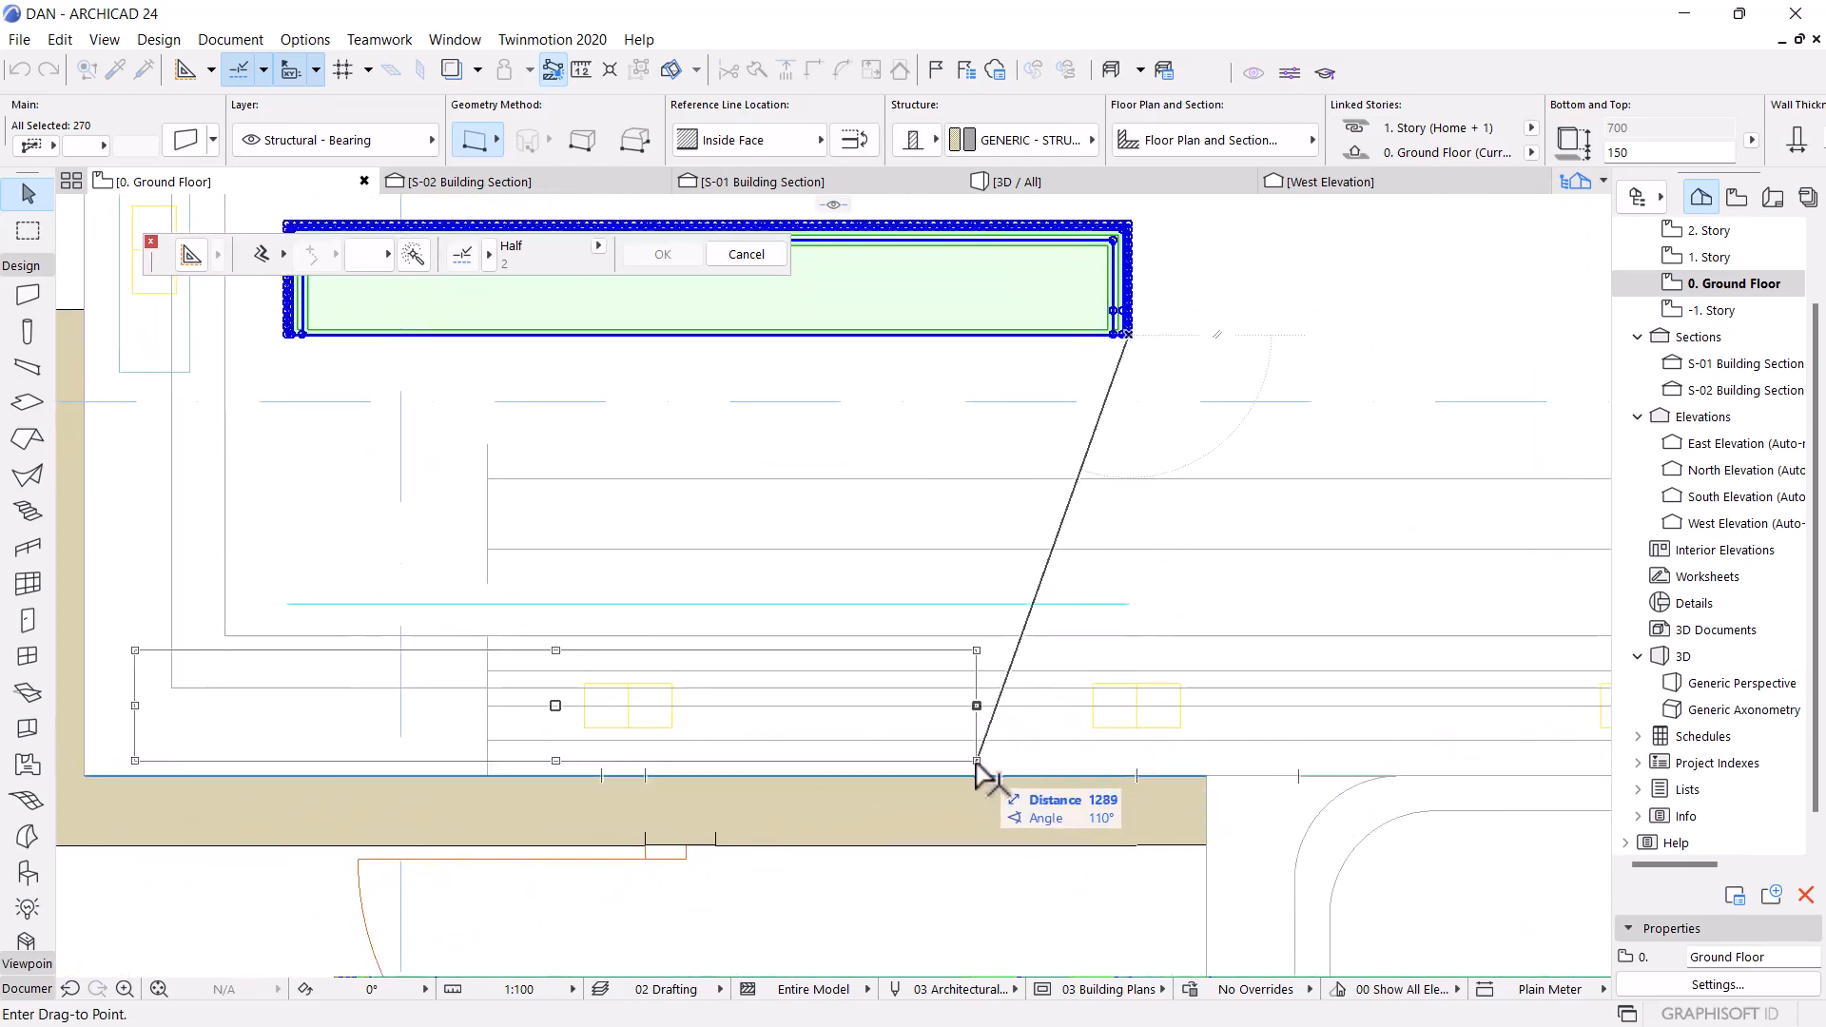
scroll(979, 775, down, 3)
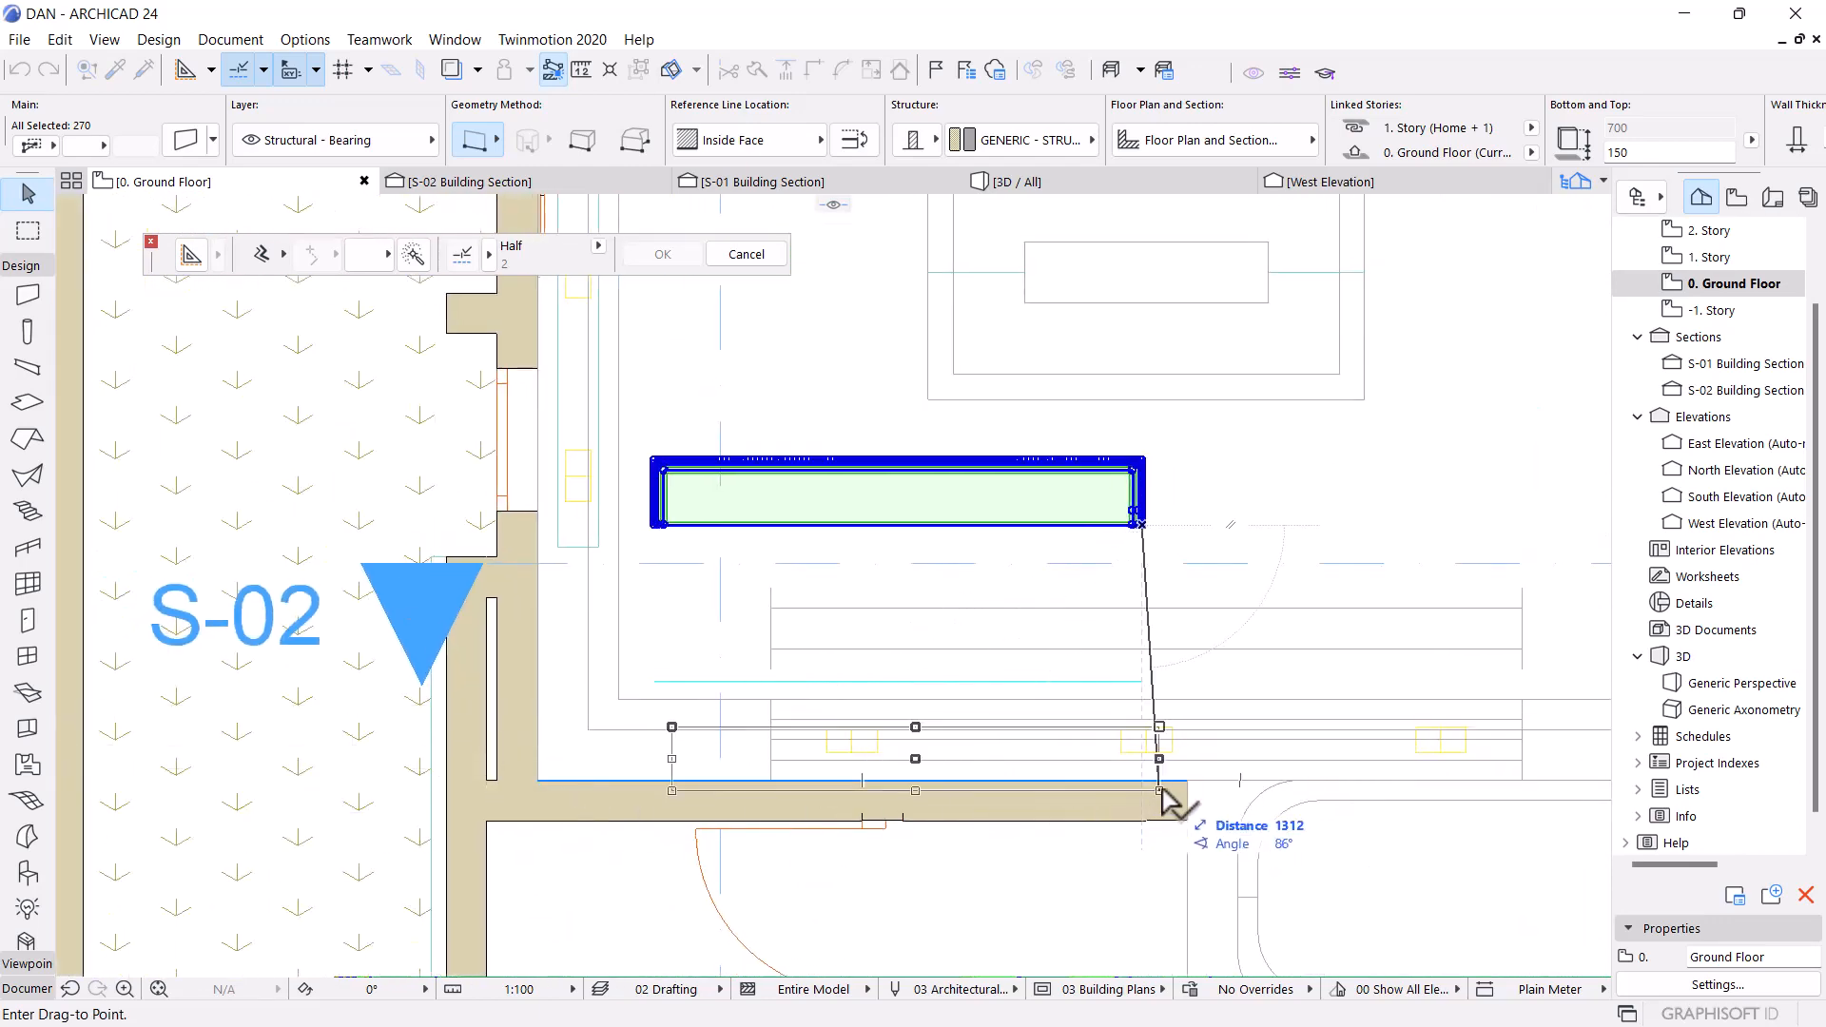
scroll(1126, 786, up, 1)
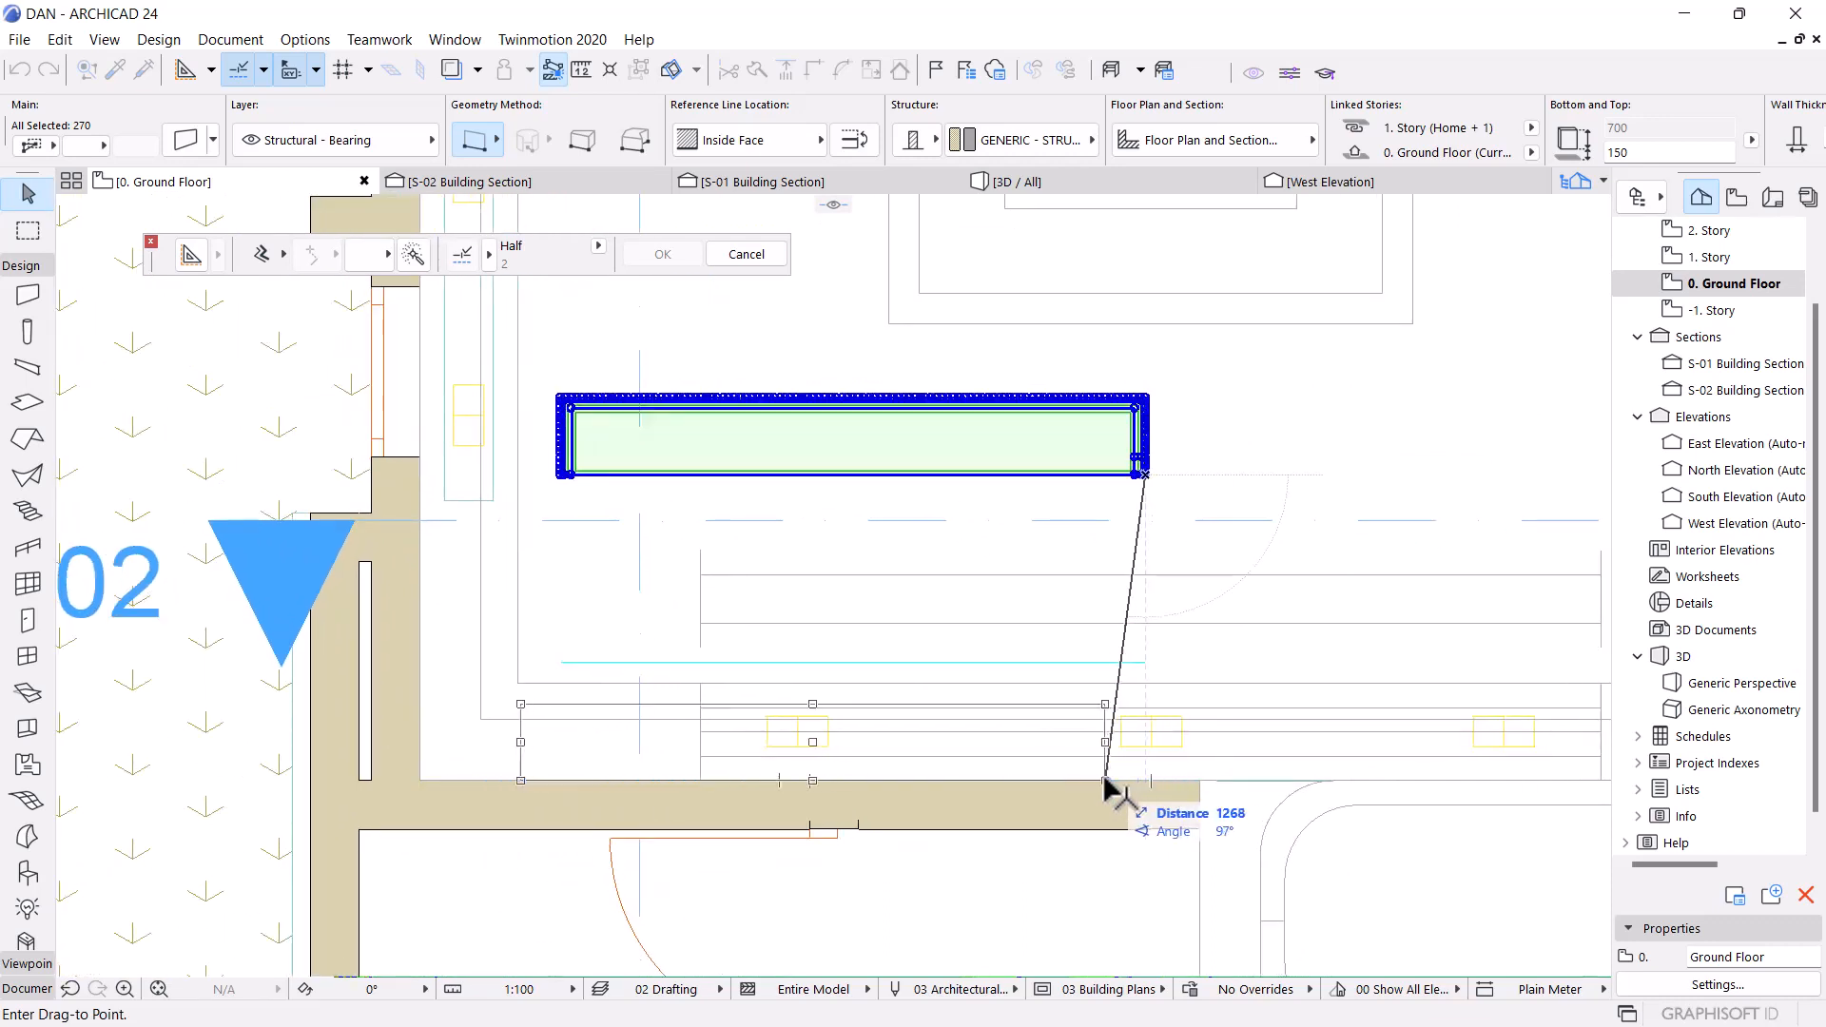
click(1113, 781)
Delete the single leftover slat standing on its own in front of the moved counter
click(1015, 181)
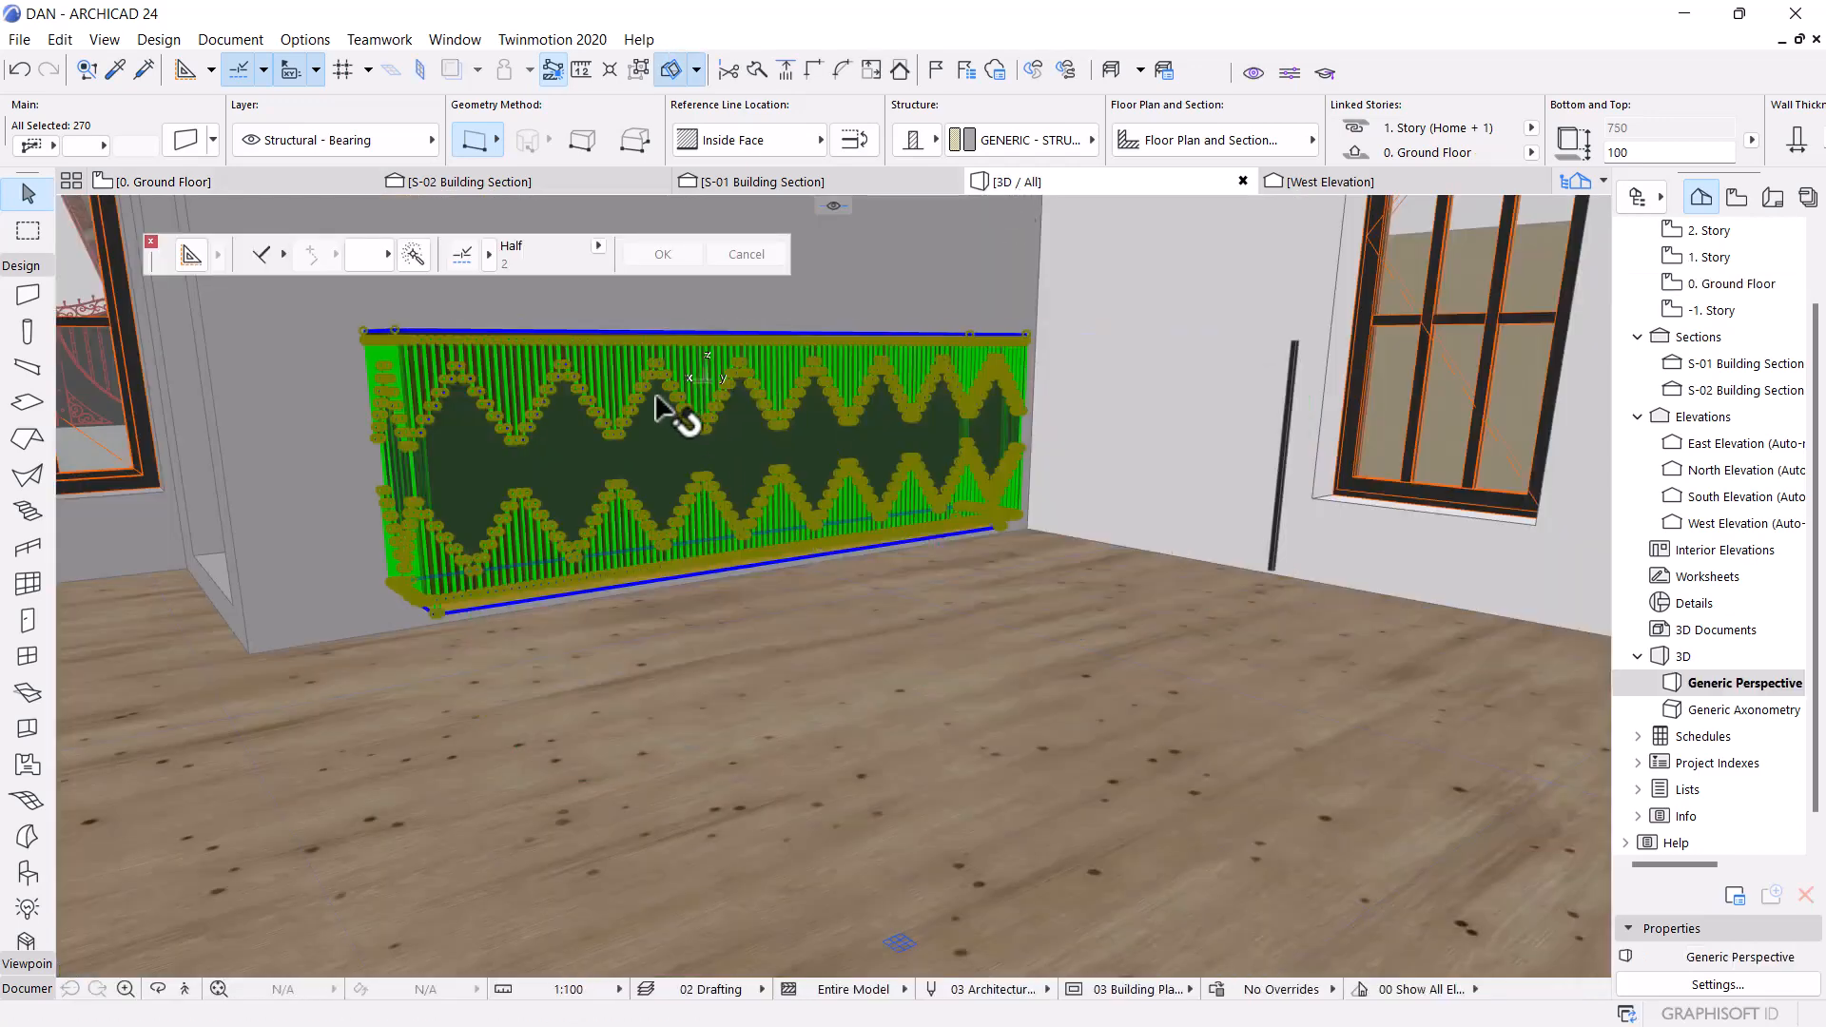
shift+middle_drag(656, 406, 320, 487)
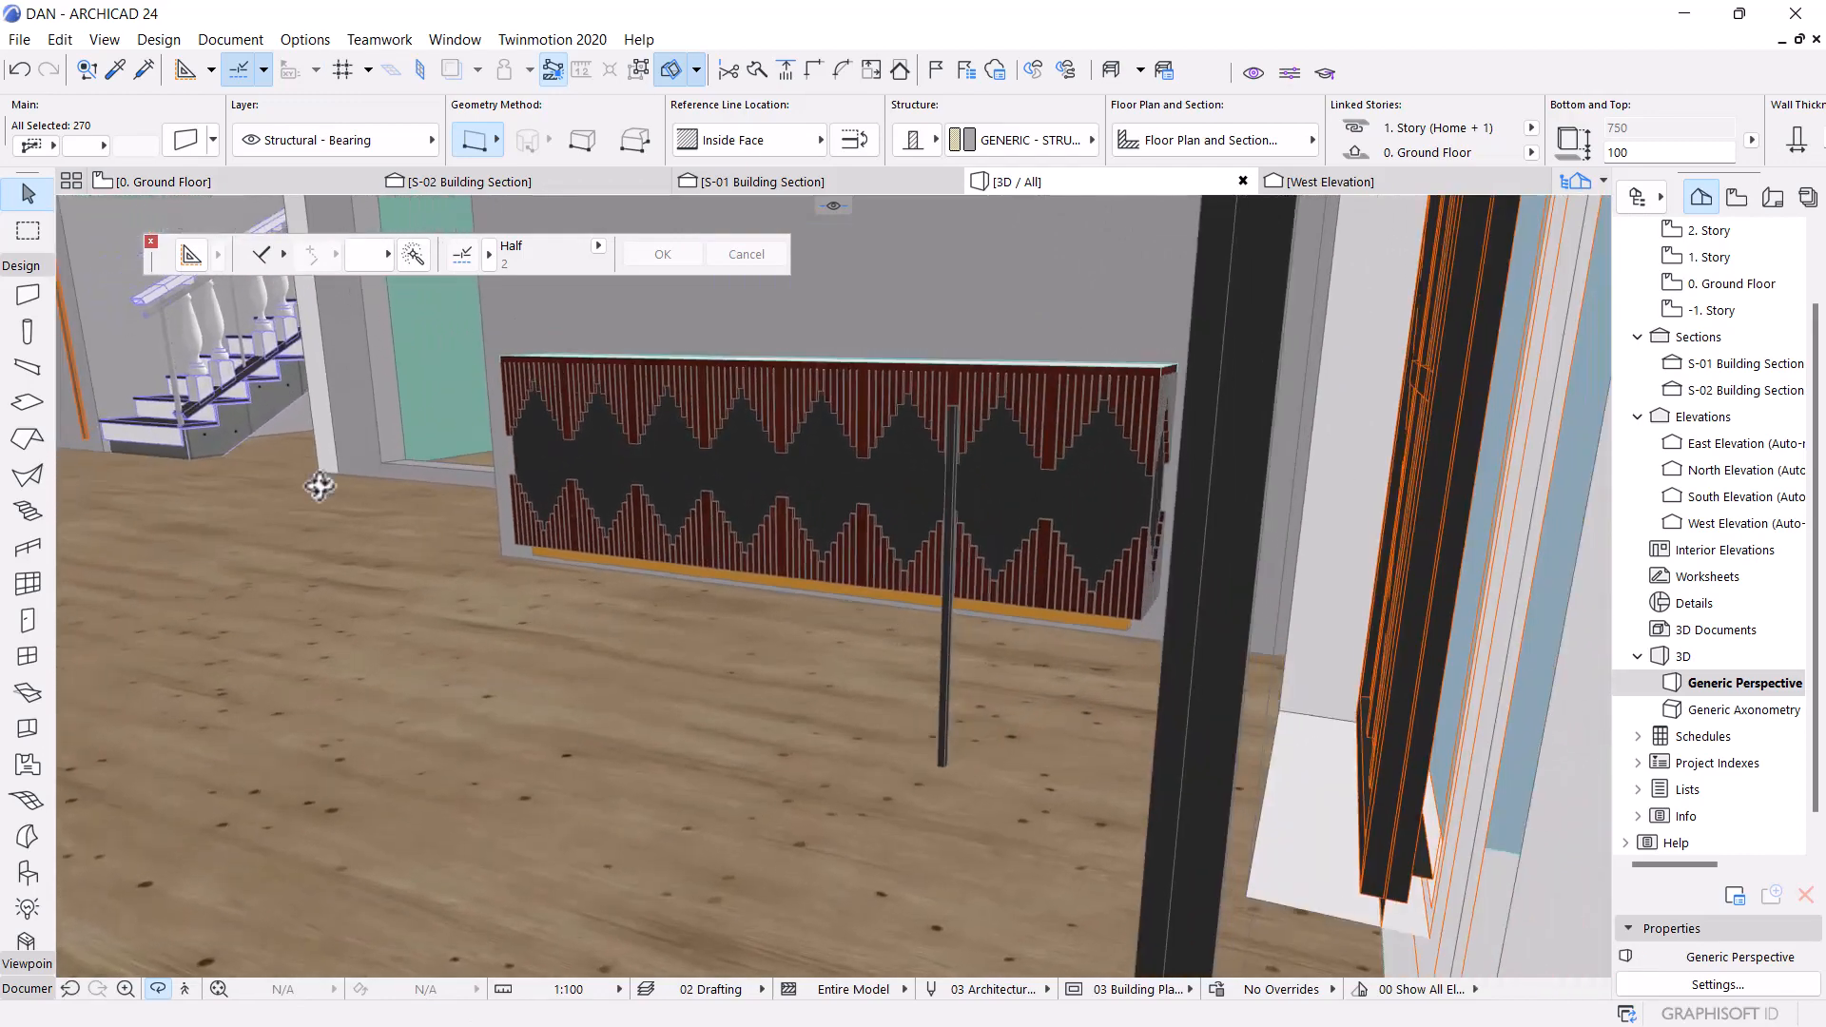
shift+middle_drag(786, 491, 1324, 473)
click(1341, 534)
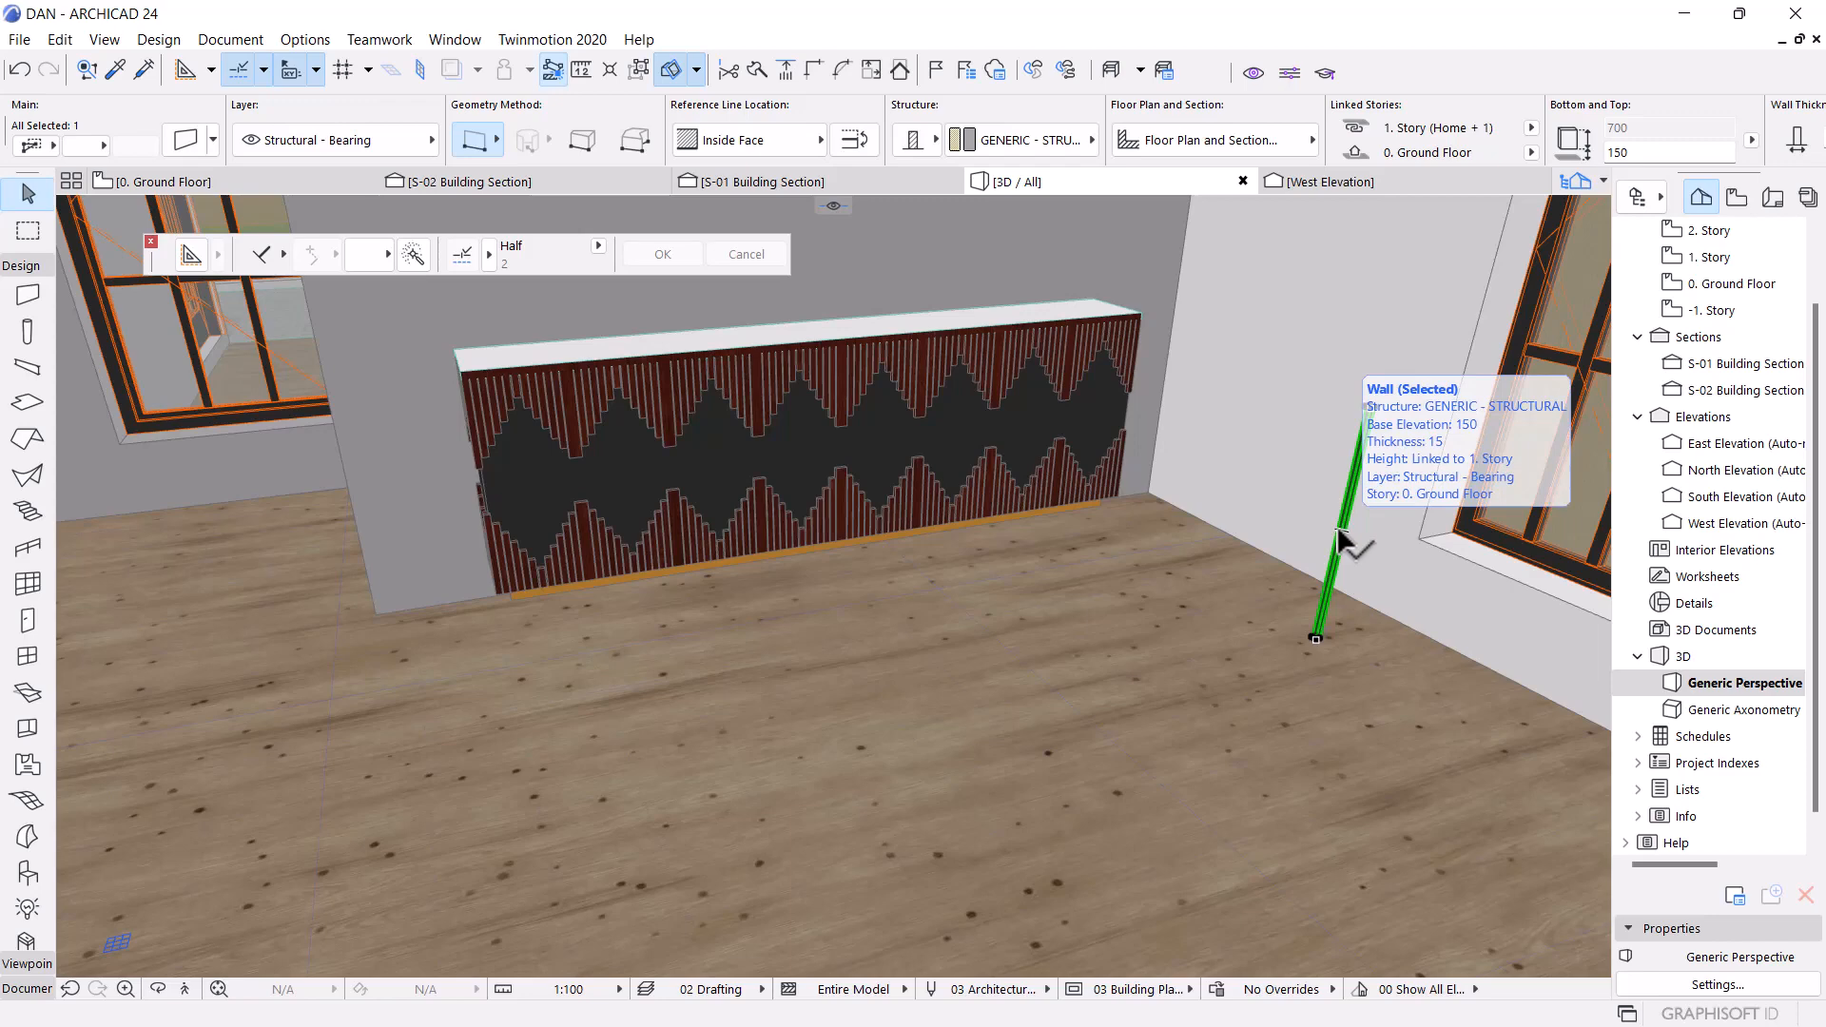
shift+middle_drag(762, 465, 668, 332)
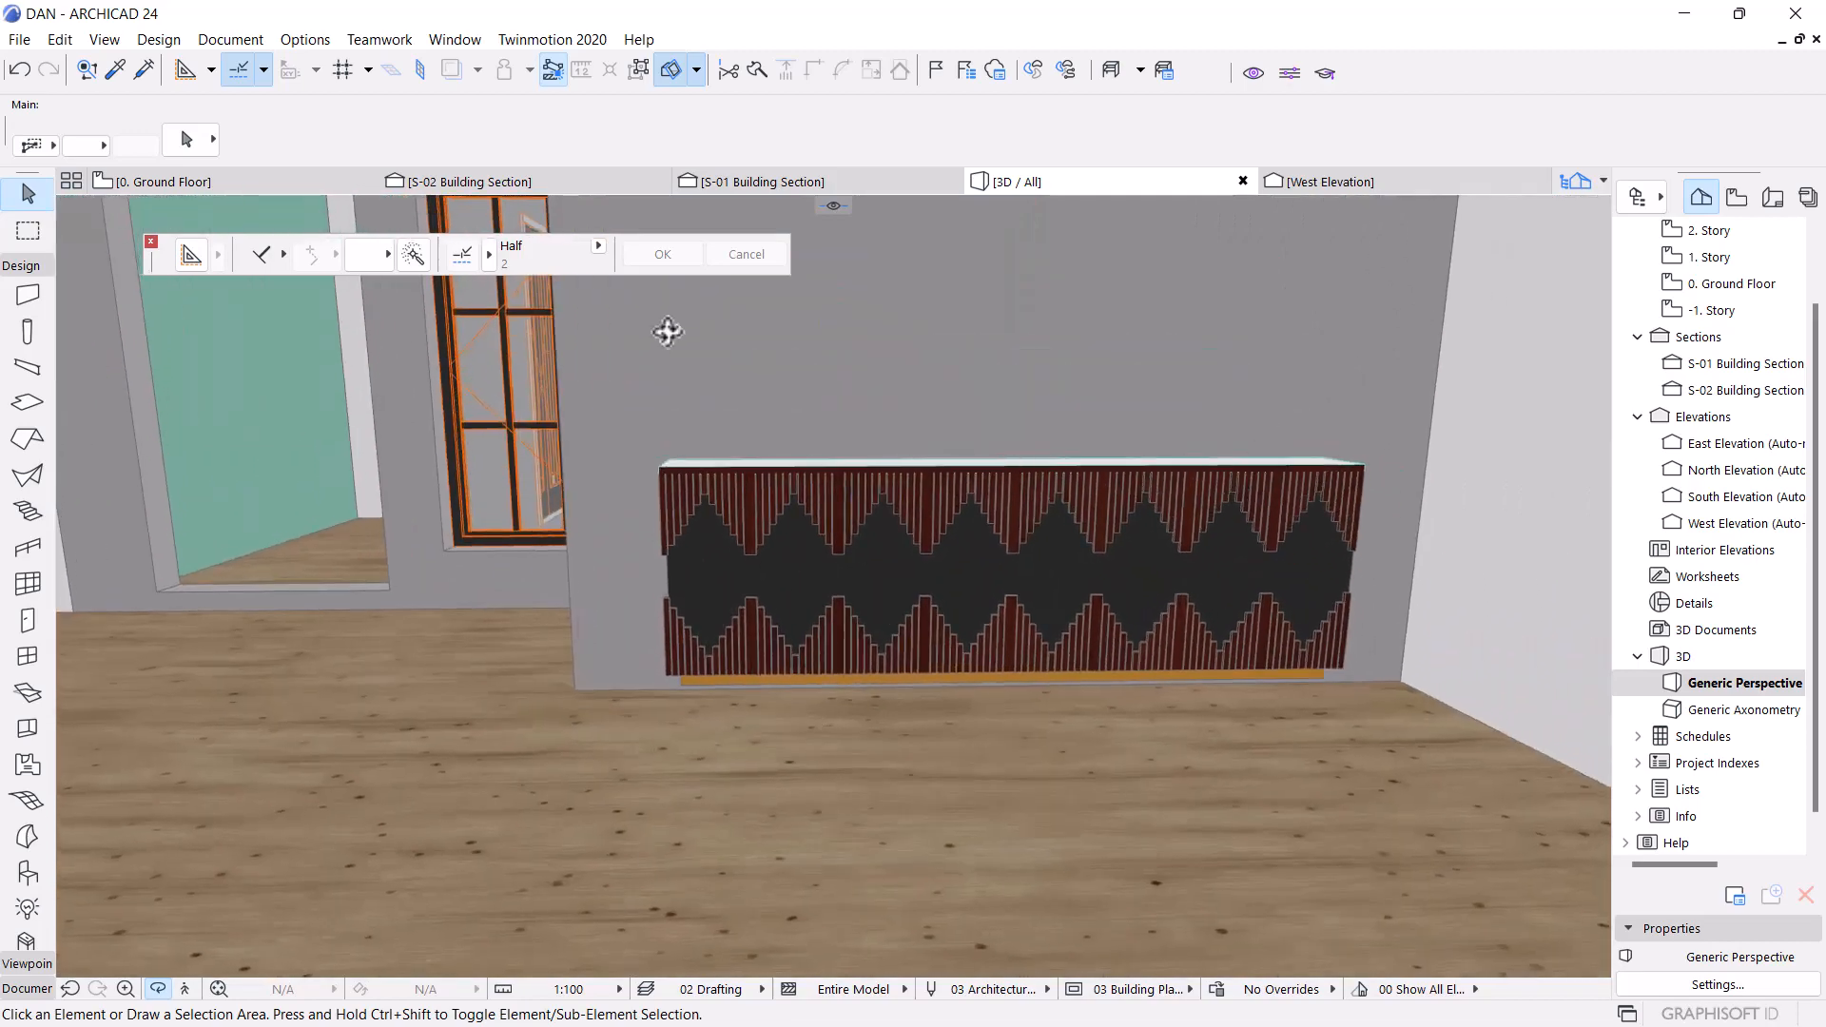
Examine the counter against the wall in the 3D perspective and the ground floor plan, then clear its selection
shift+middle_drag(887, 472, 871, 519)
shift+middle_drag(836, 439, 866, 561)
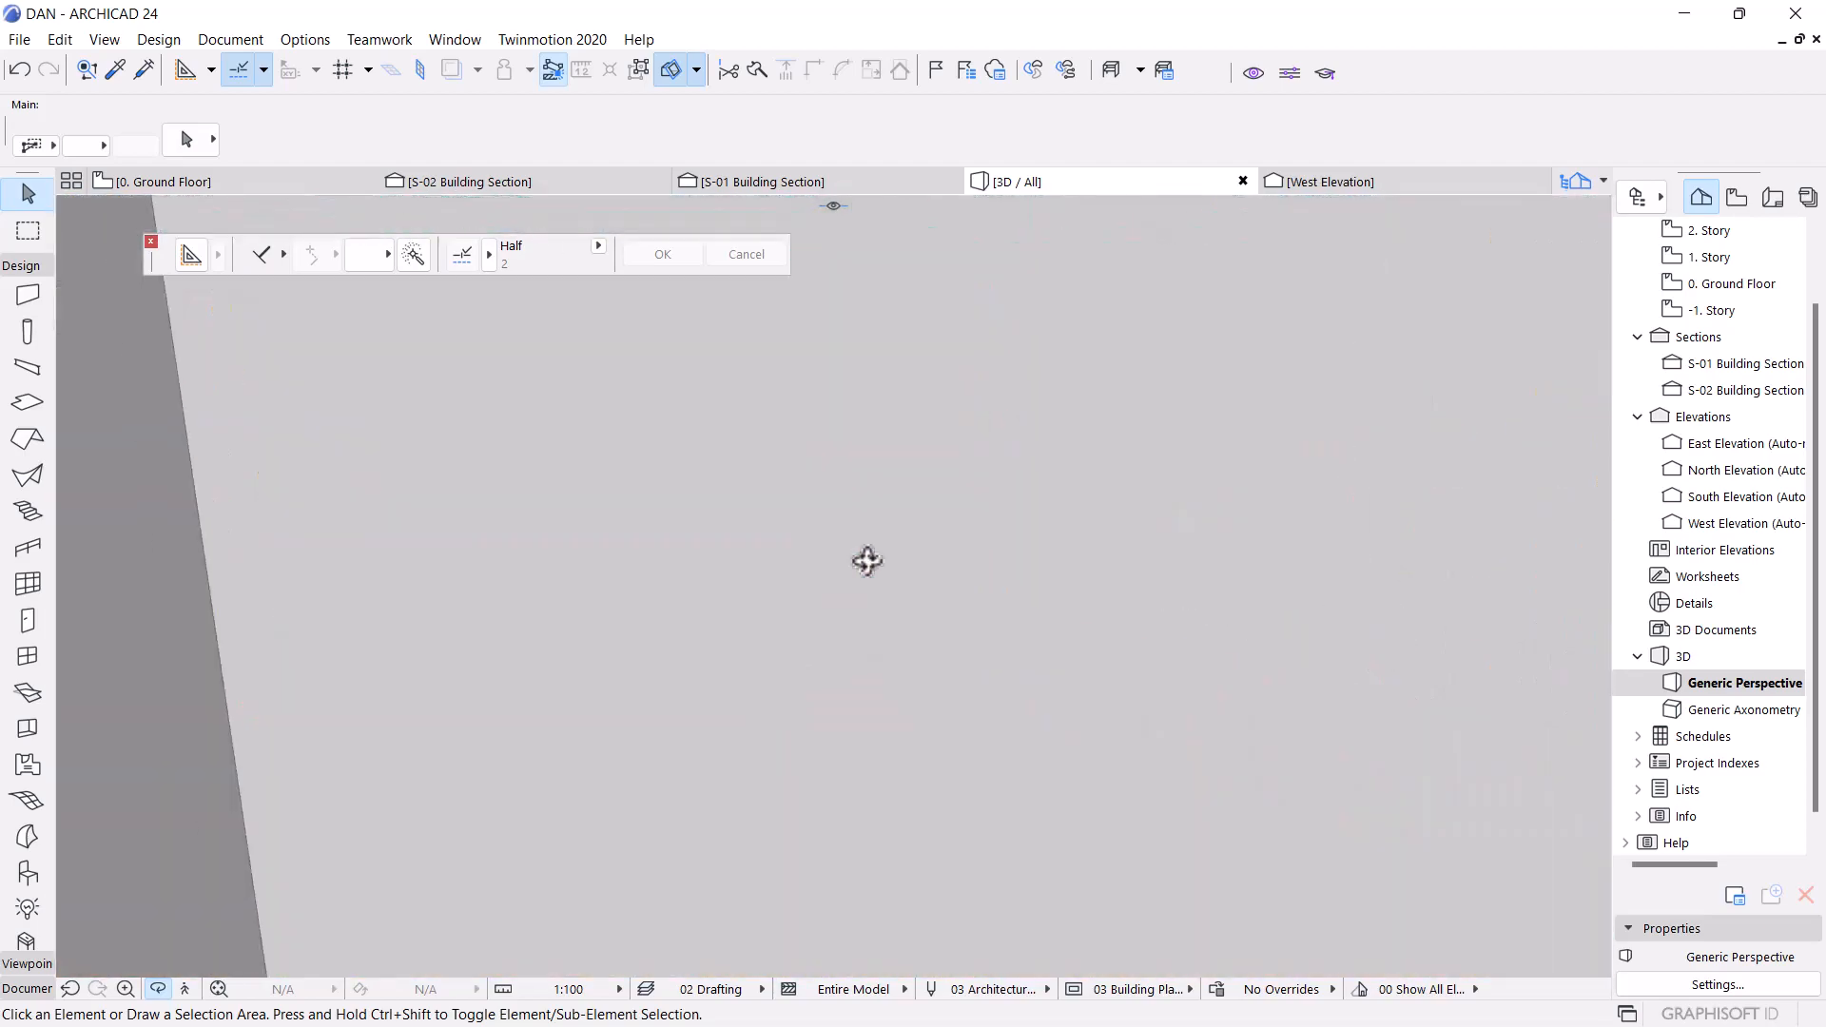
shift+middle_drag(737, 494, 644, 544)
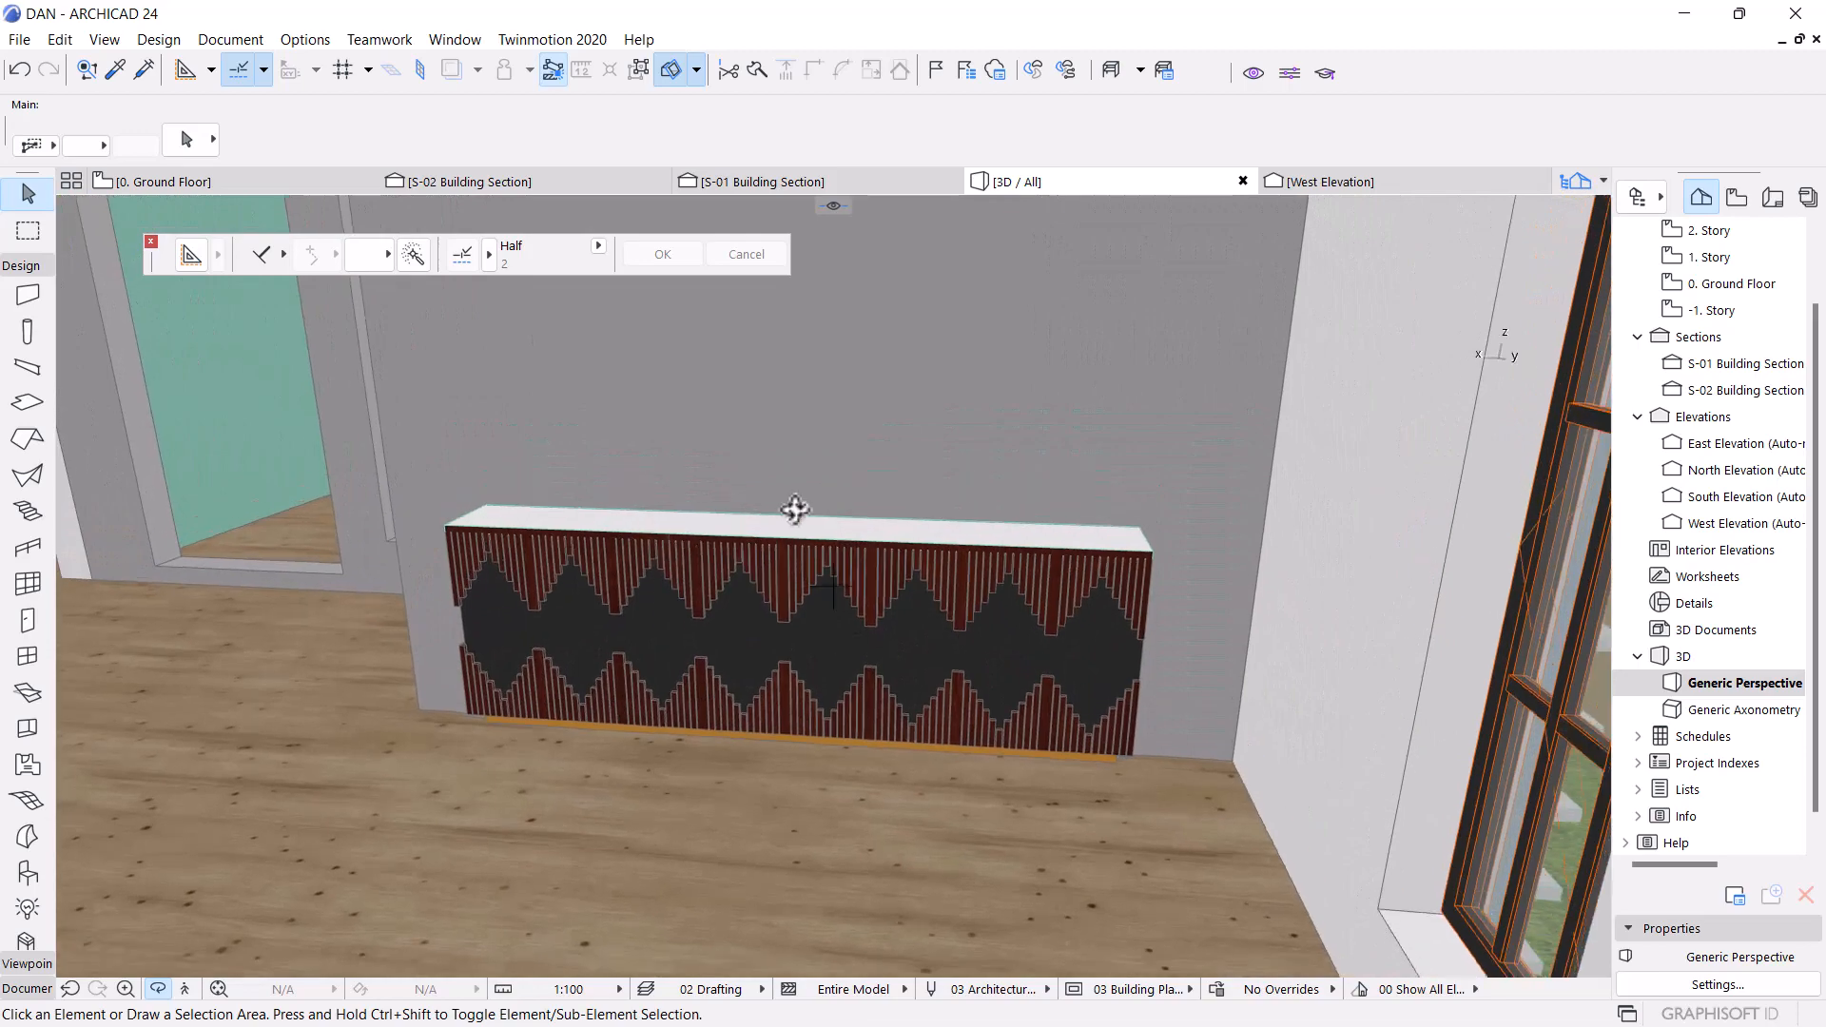
shift+middle_drag(795, 510, 760, 417)
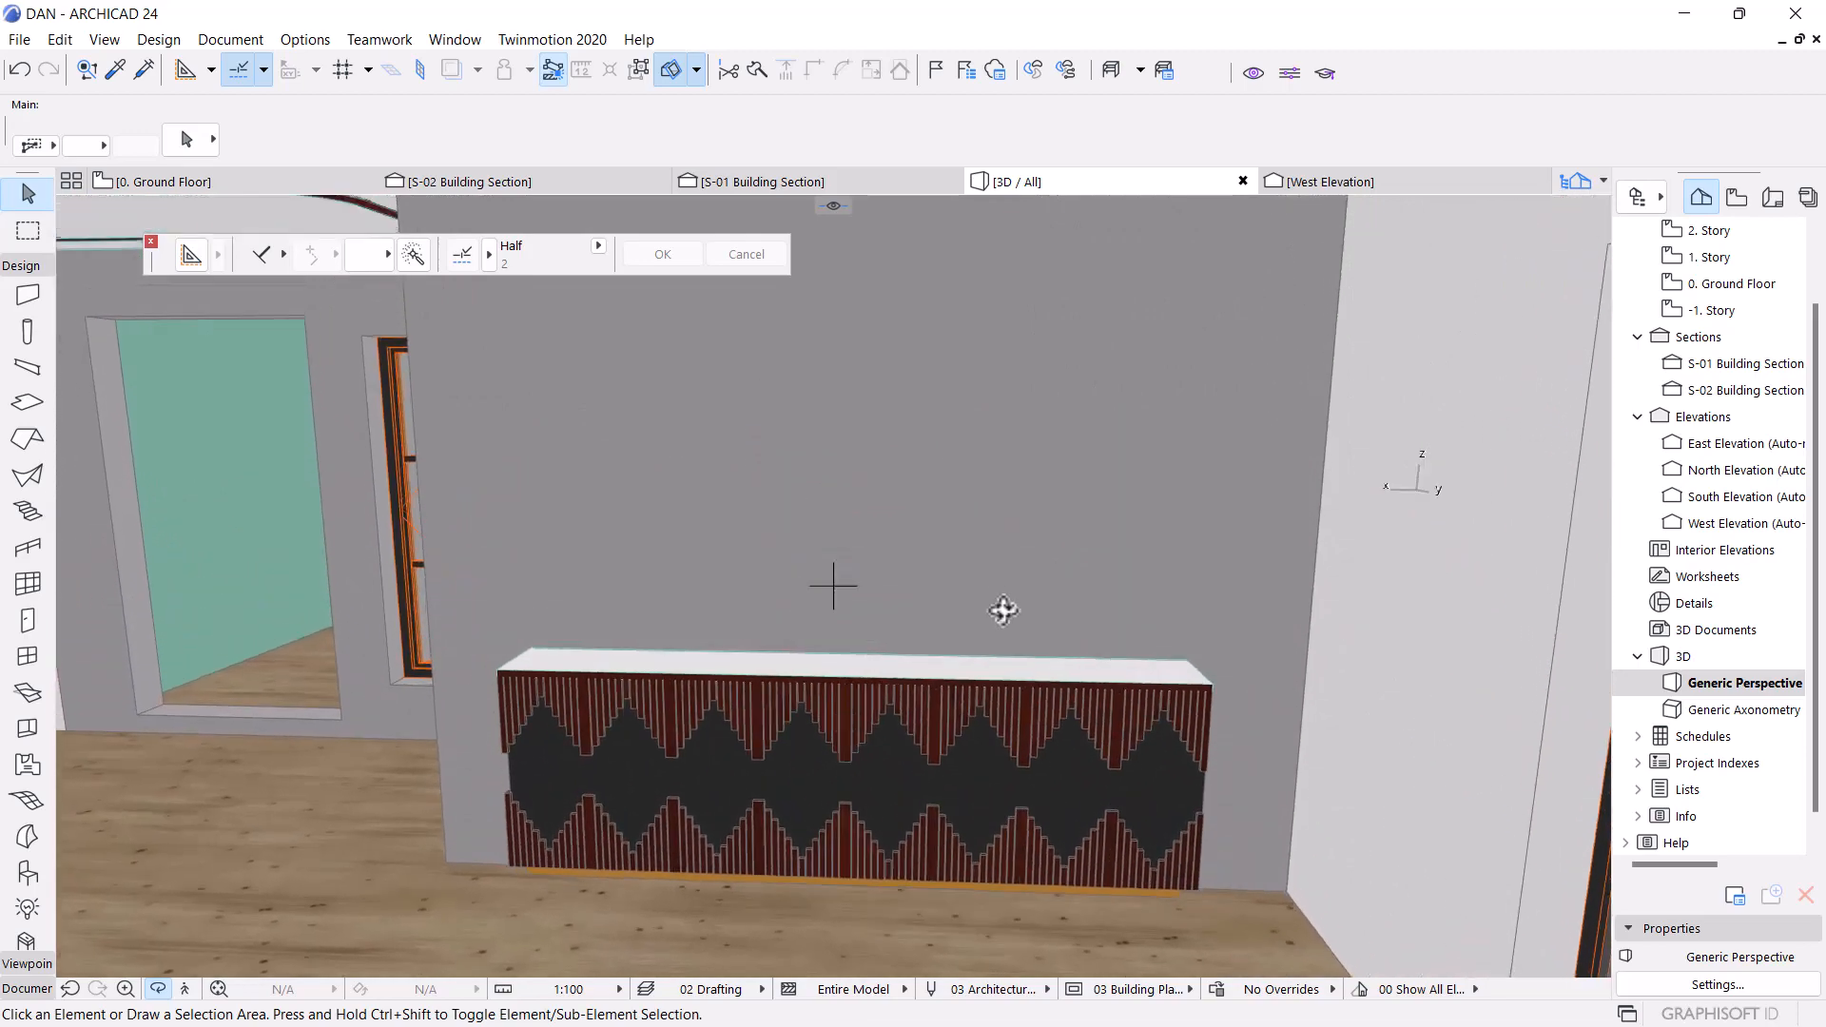
shift+middle_drag(1003, 611, 795, 707)
shift+middle_drag(1158, 599, 751, 828)
click(270, 182)
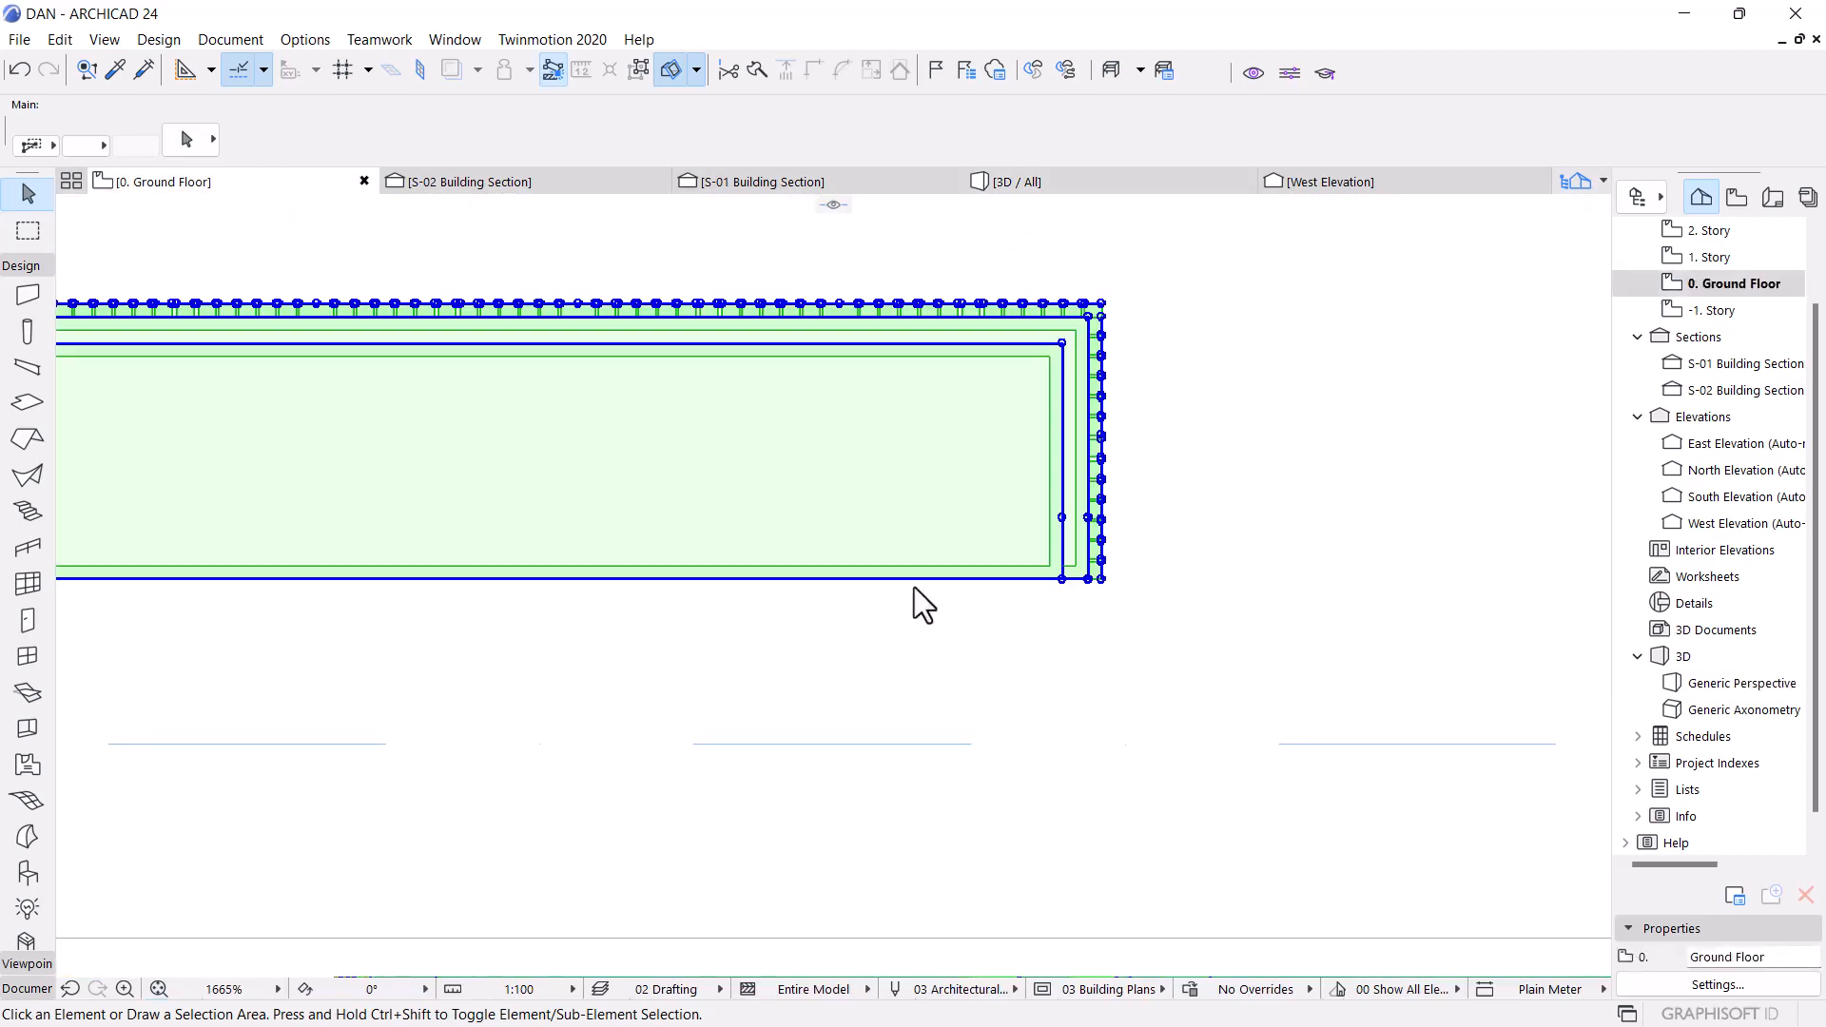
scroll(677, 600, down, 3)
key(Escape)
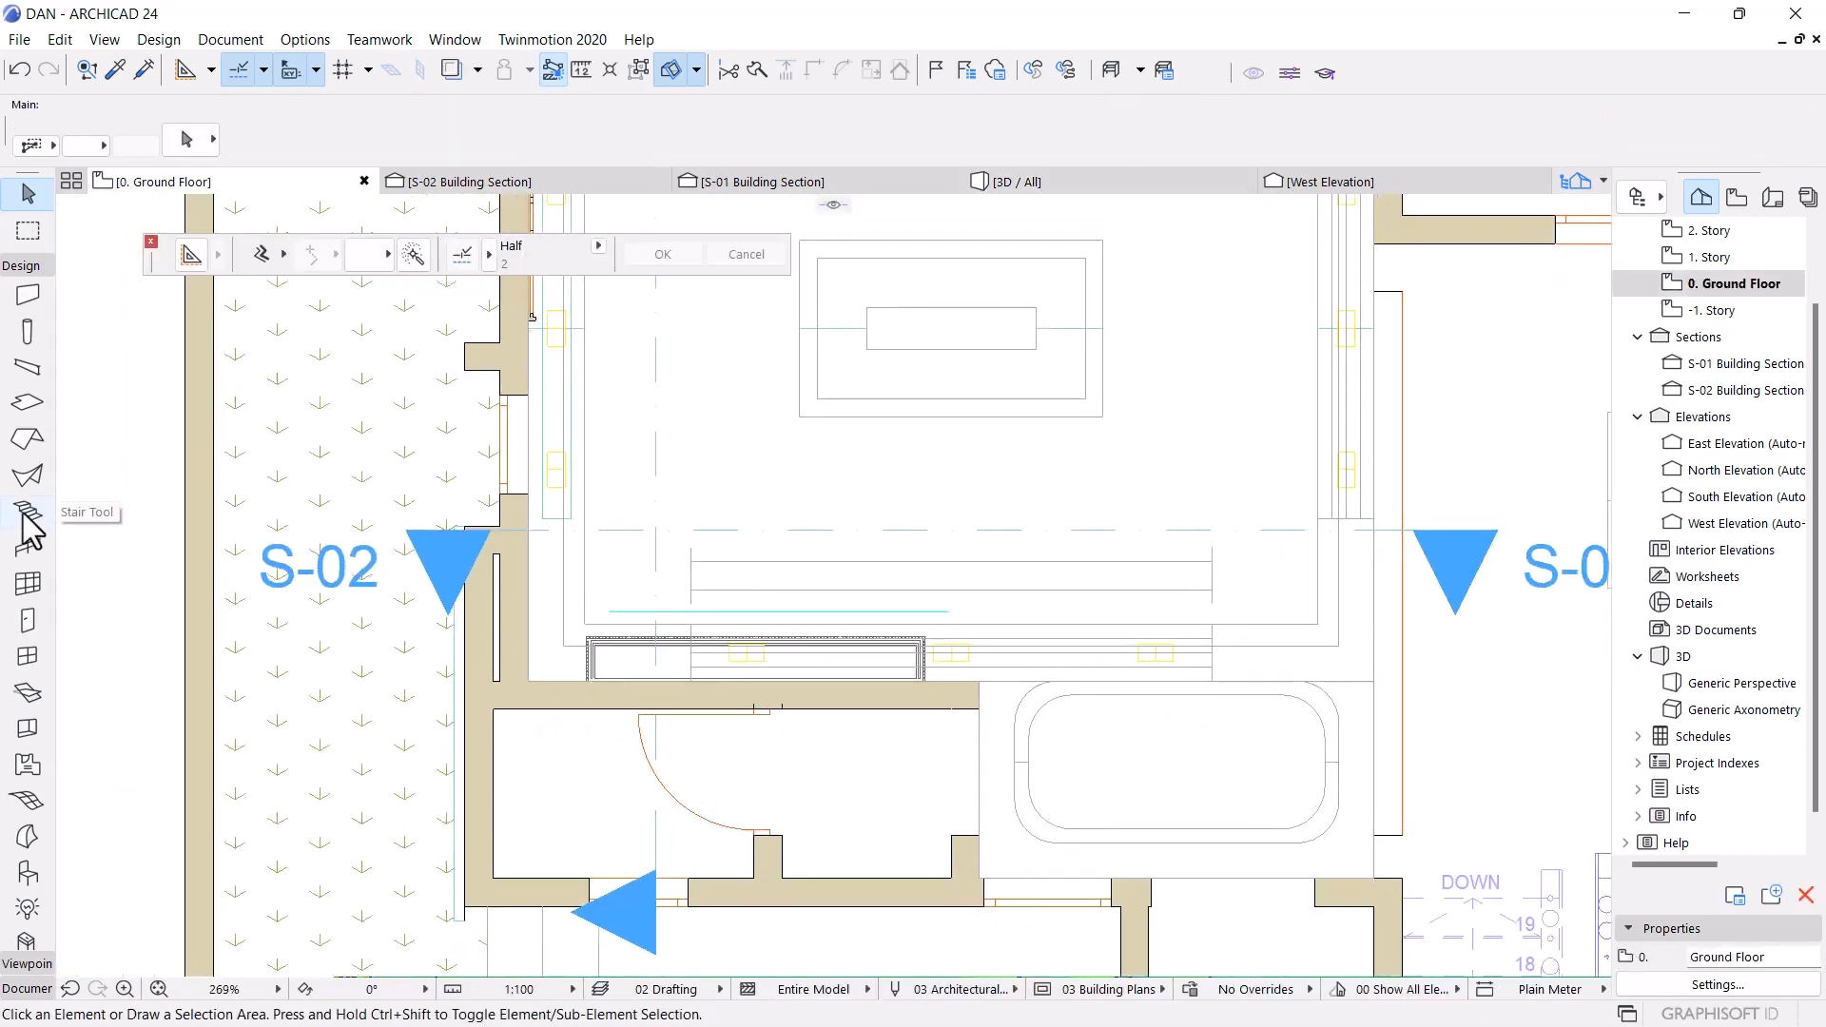
Inspect the counter in 3D from the front, the end and below, including its slats, countertop and recessed ochre base
key(F3)
shift+middle_drag(837, 586, 777, 863)
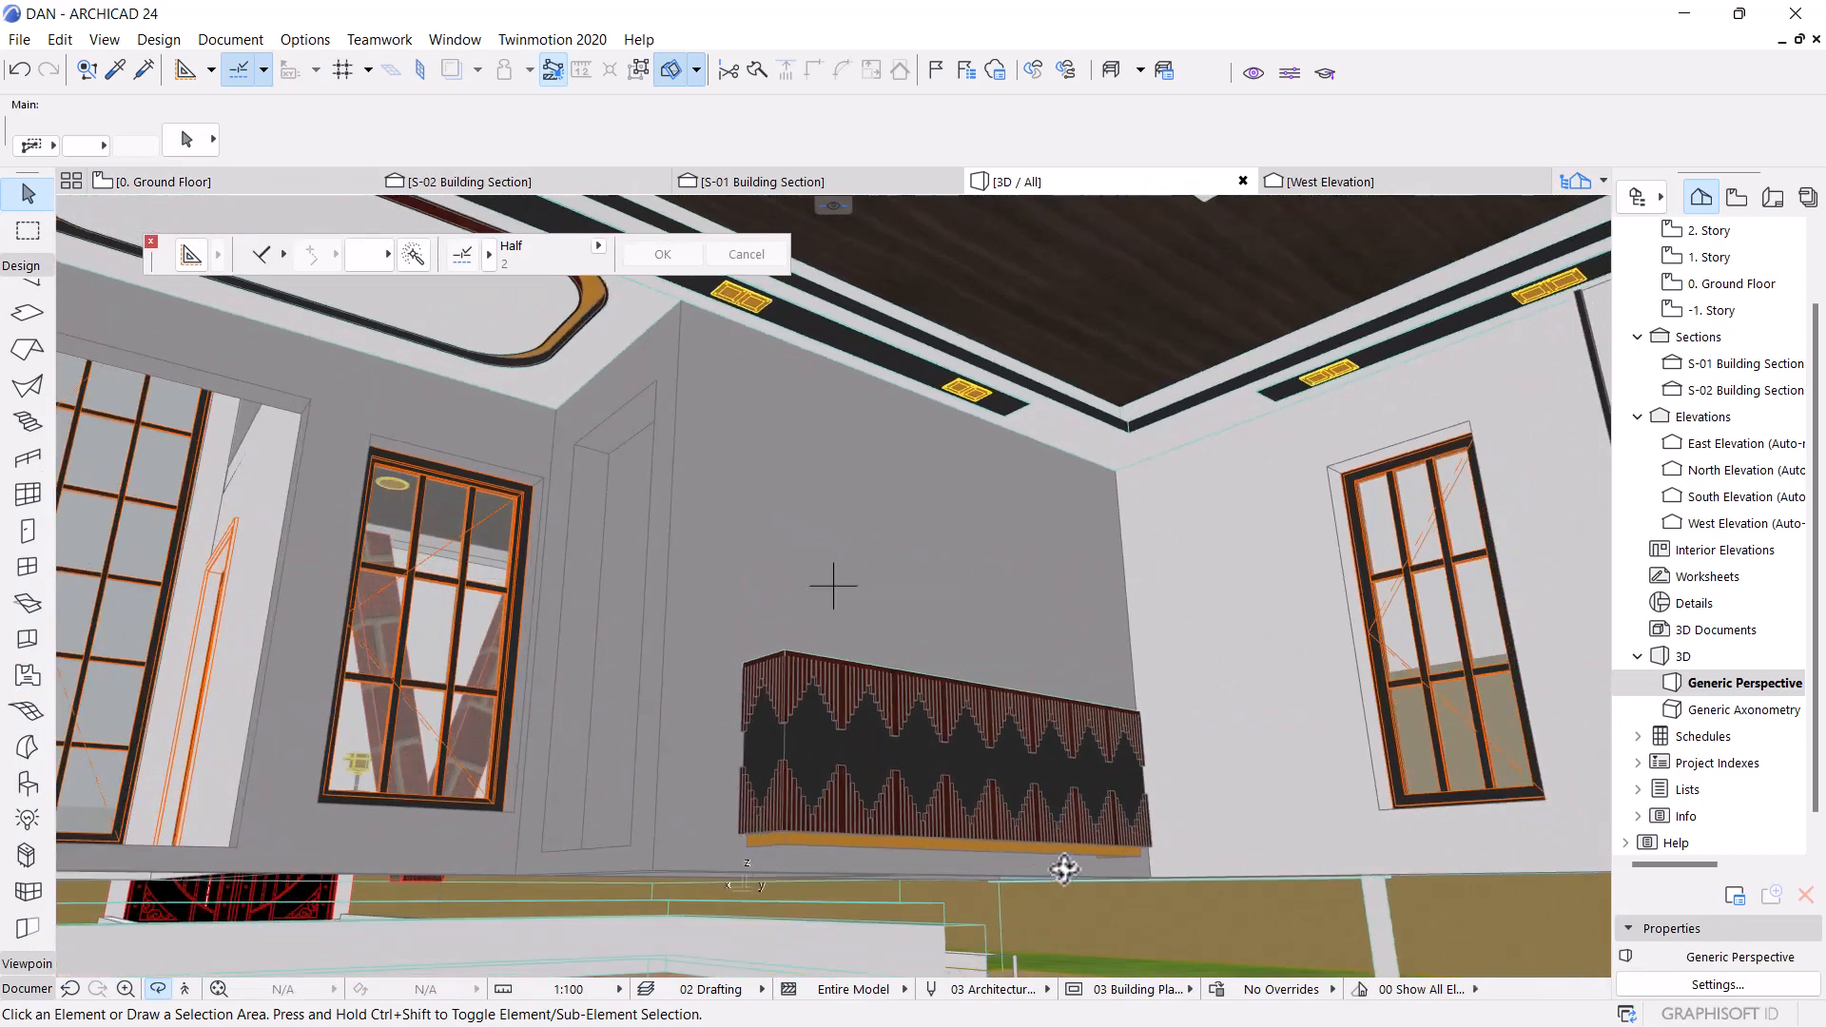
shift+middle_drag(1064, 868, 556, 877)
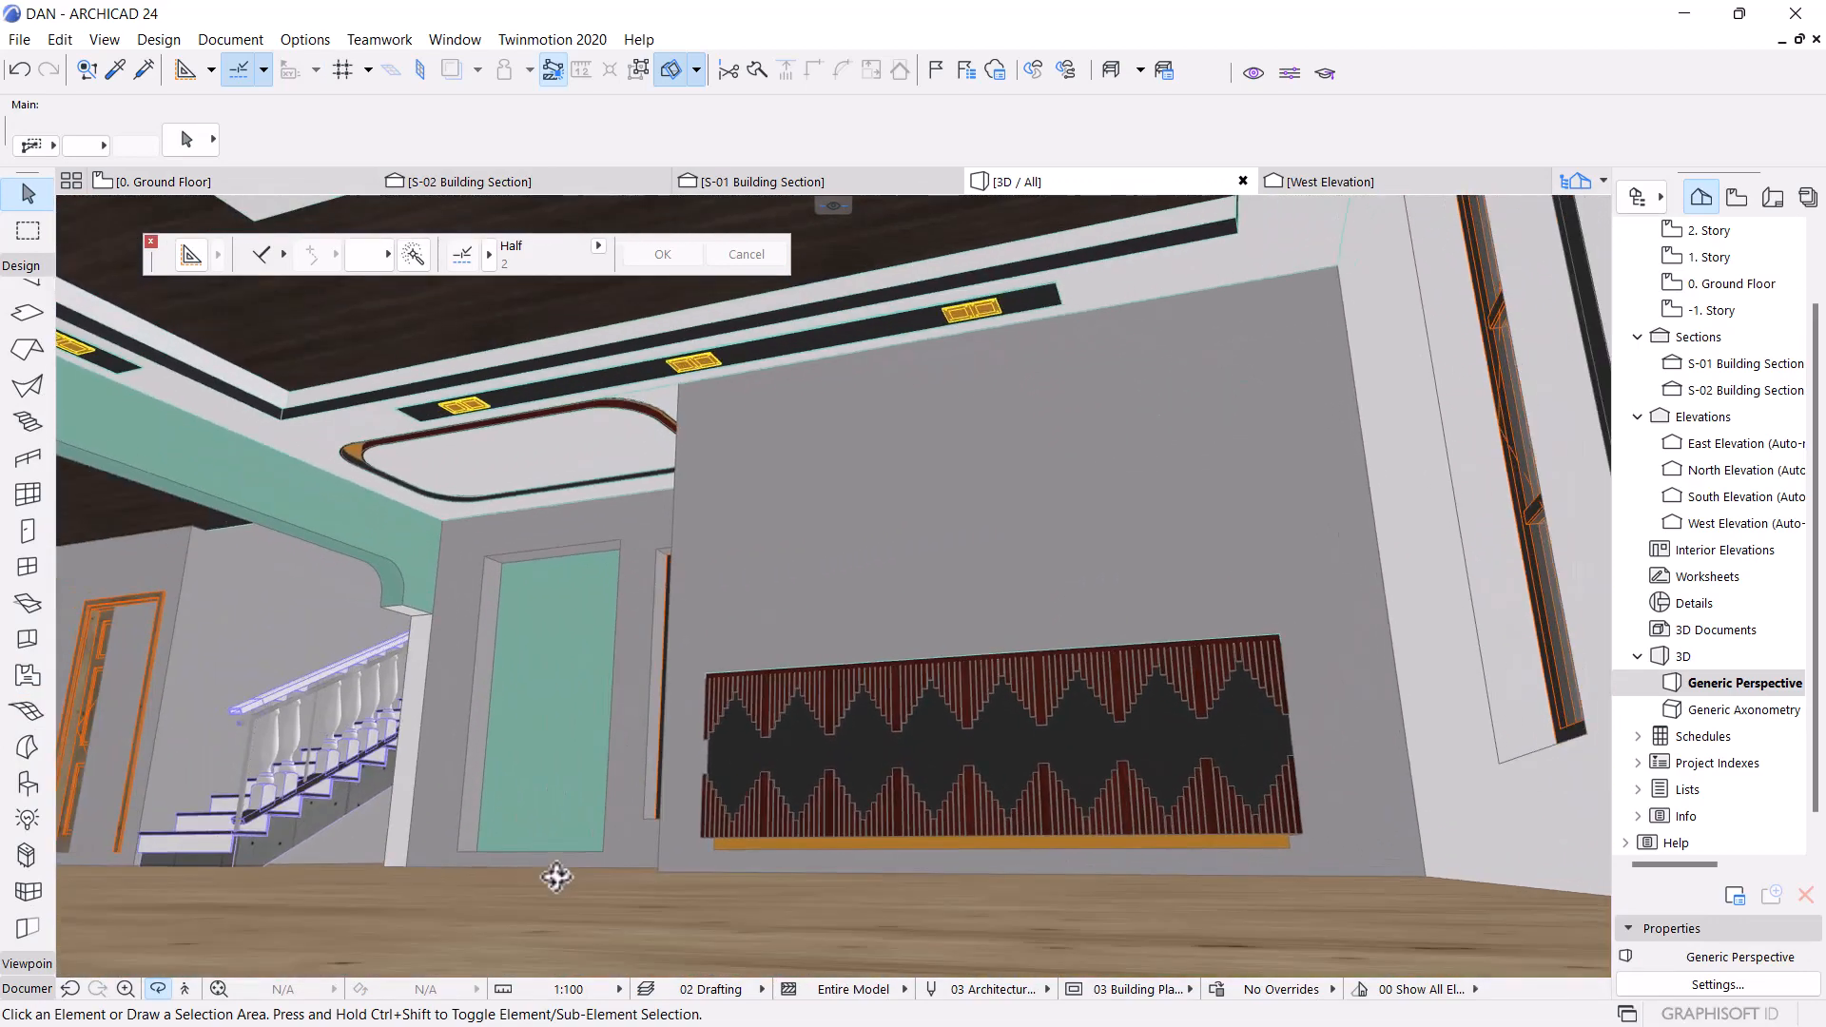
shift+middle_drag(932, 941, 1212, 934)
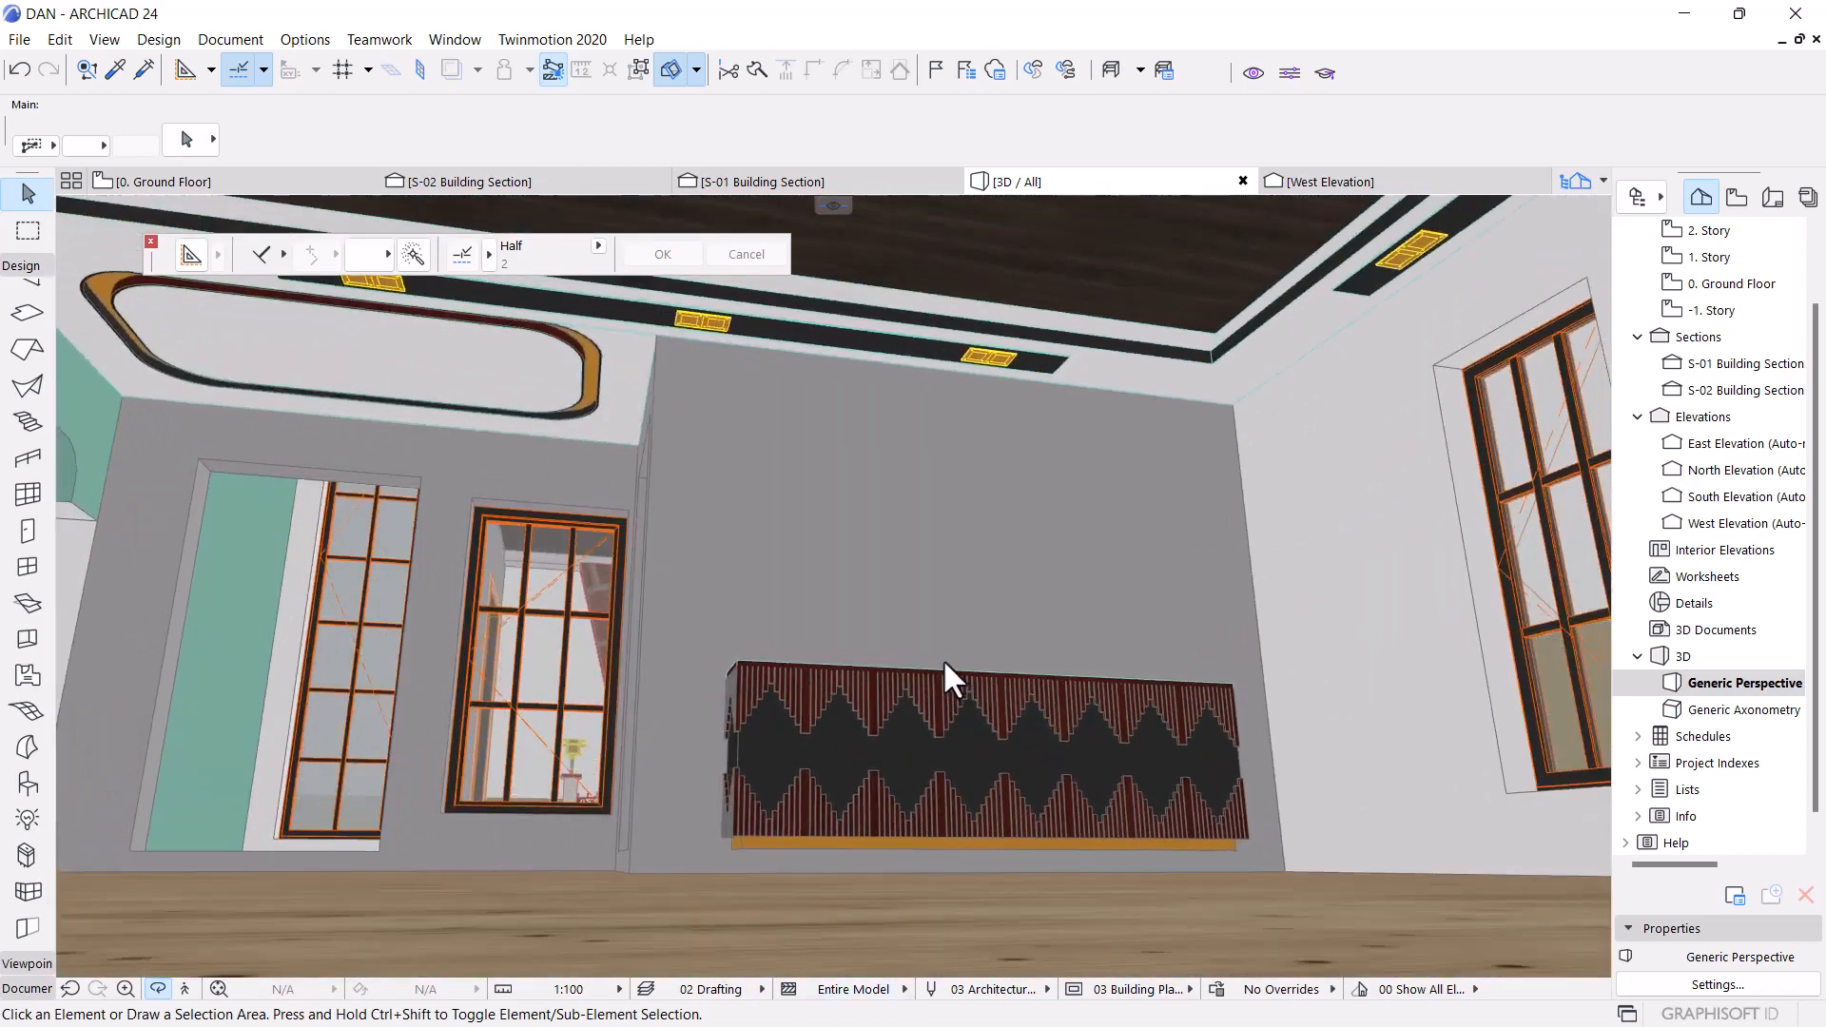
shift+middle_drag(943, 660, 974, 717)
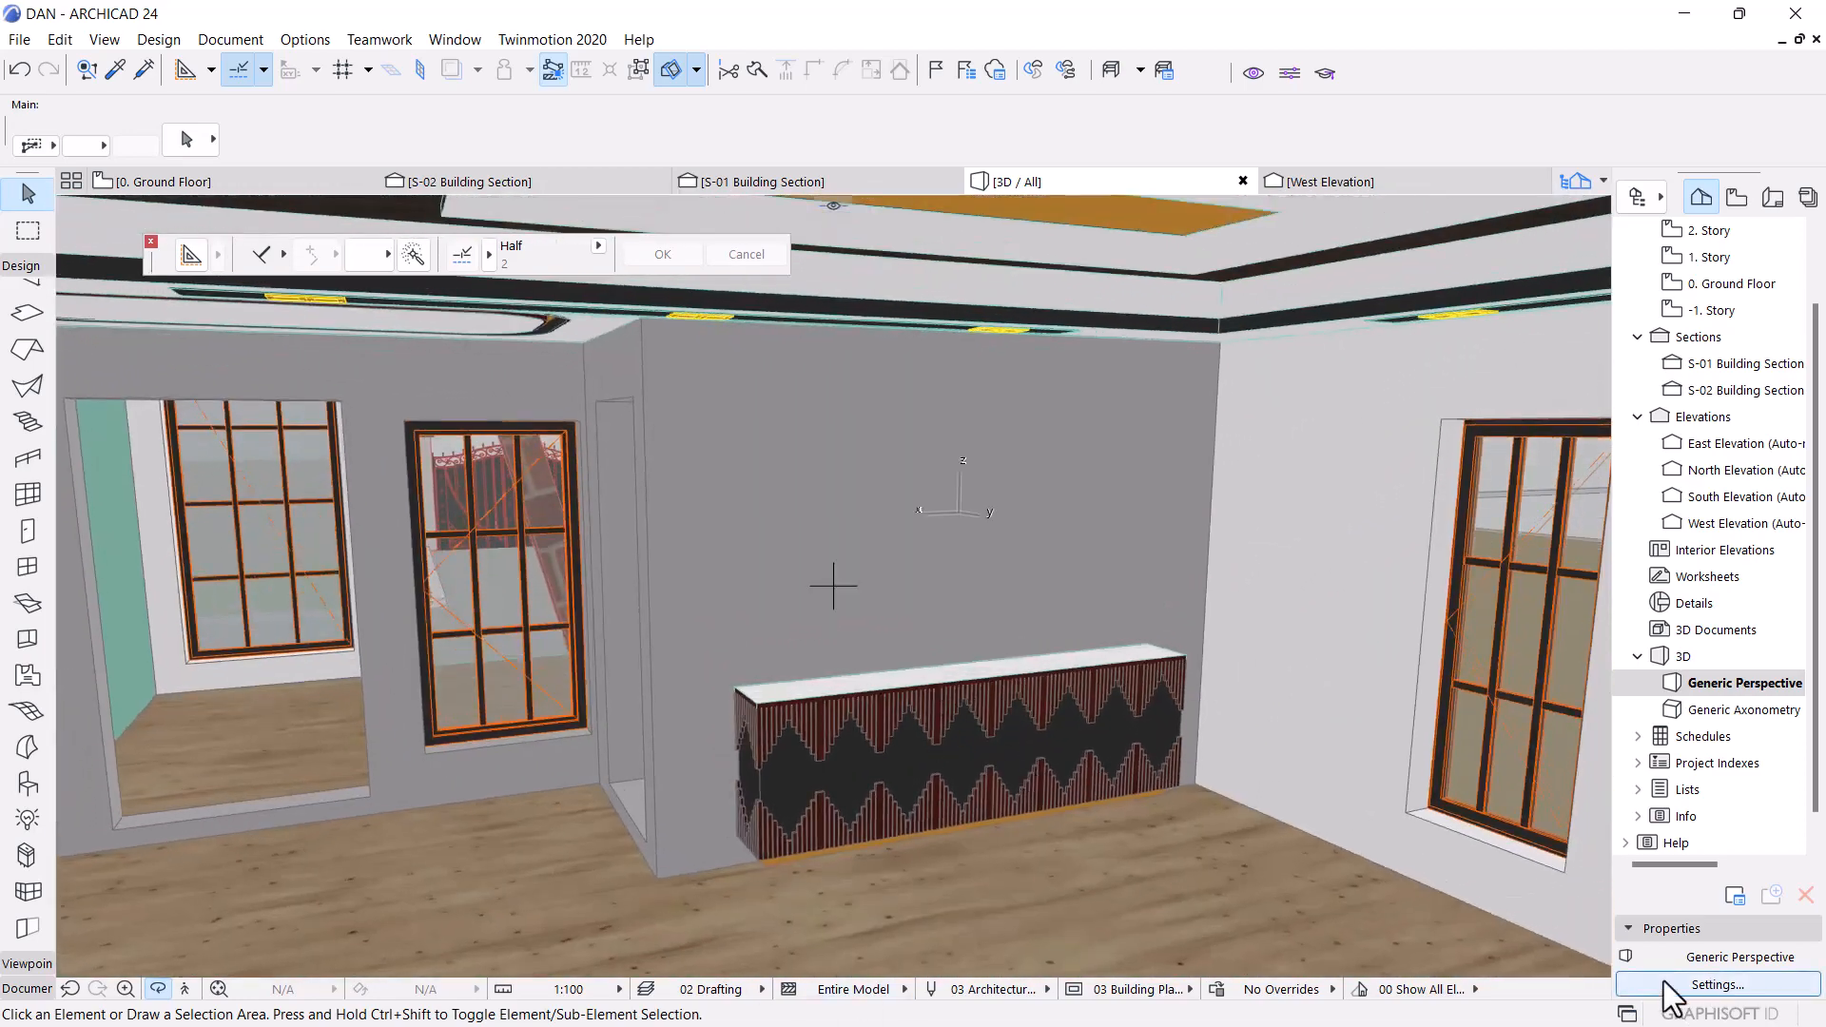
scroll(942, 837, up, 5)
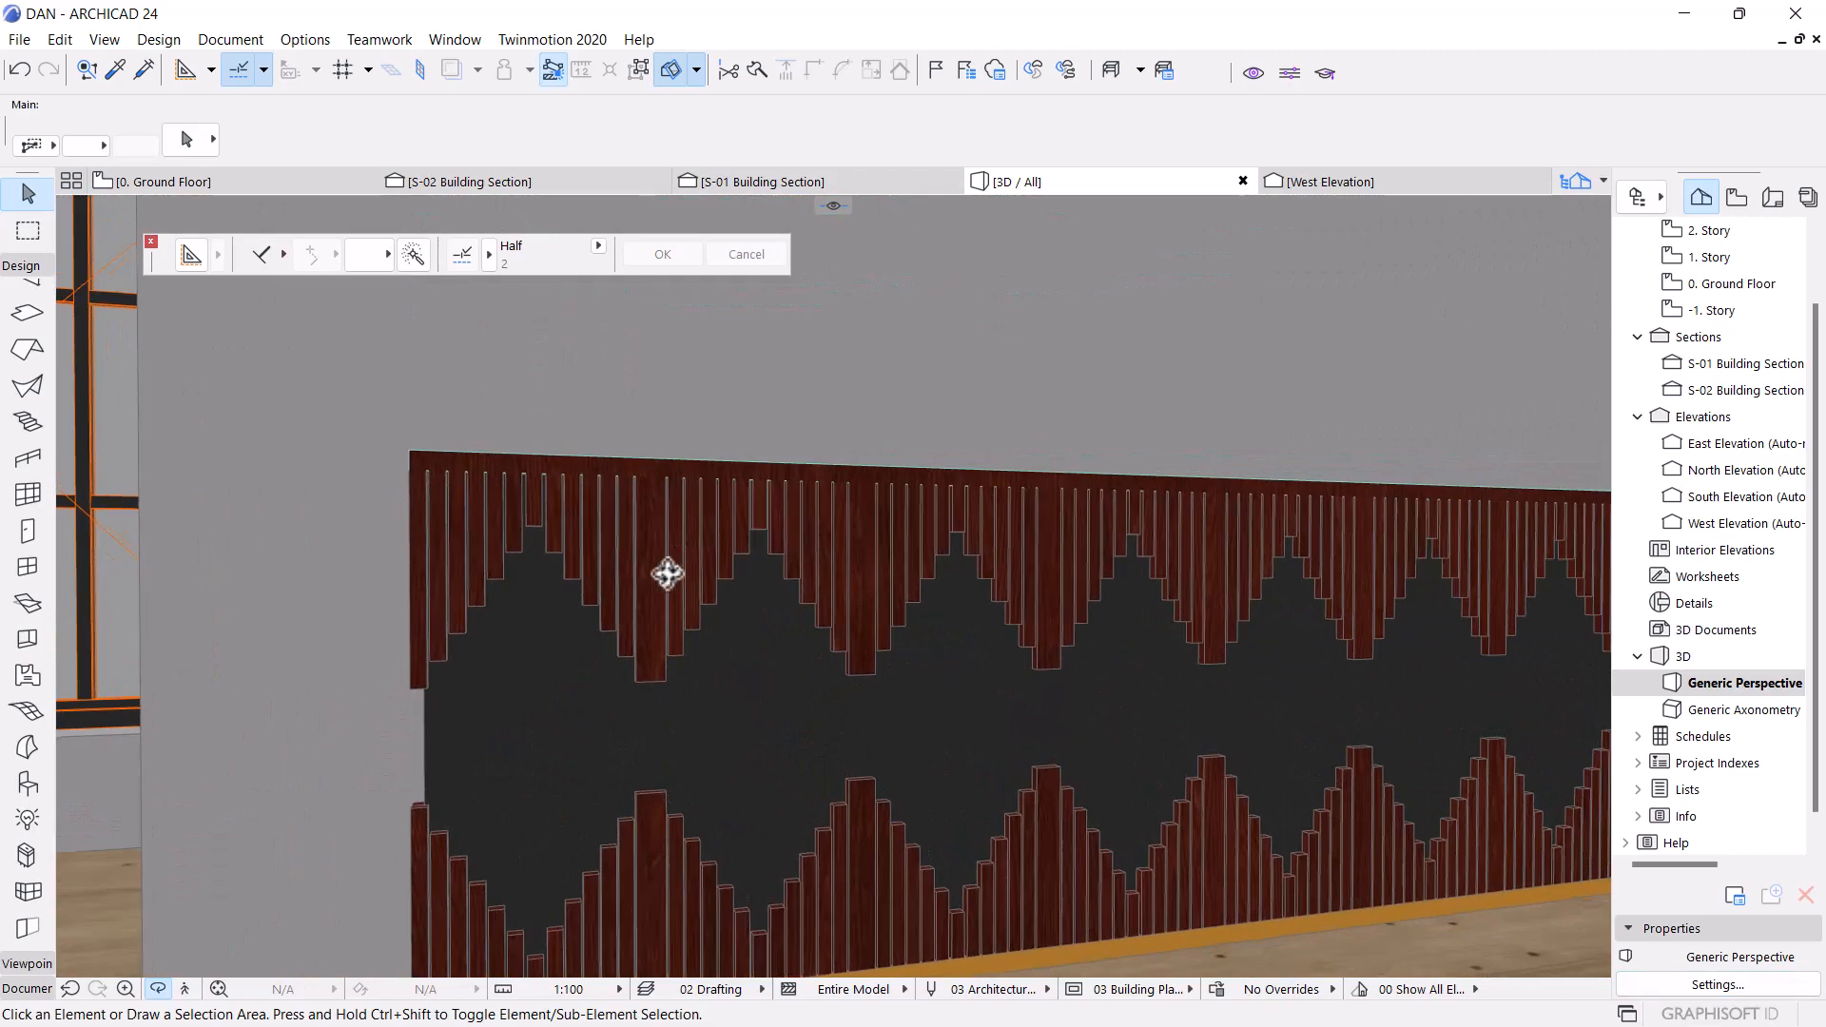
scroll(669, 574, down, 4)
mouse_move(831, 684)
shift+middle_down()
mouse_move(465, 681)
mouse_move(830, 677)
shift+middle_up()
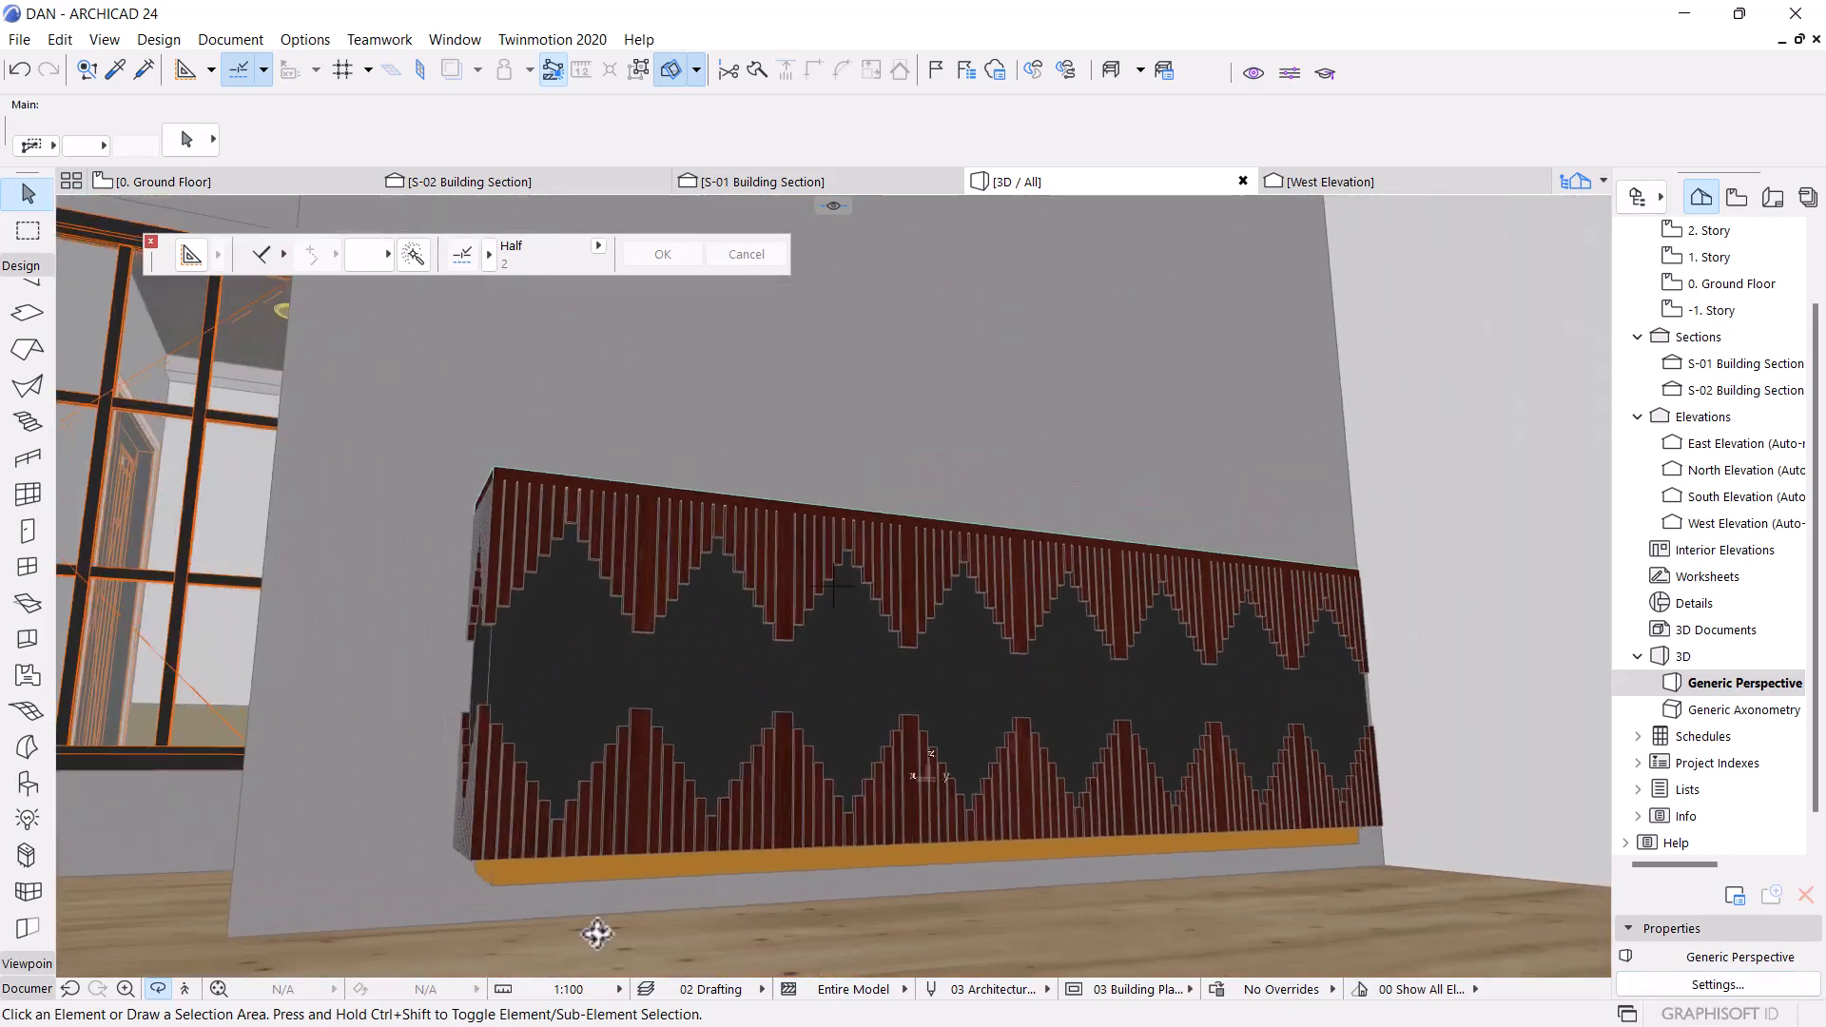
shift+middle_drag(595, 700, 725, 587)
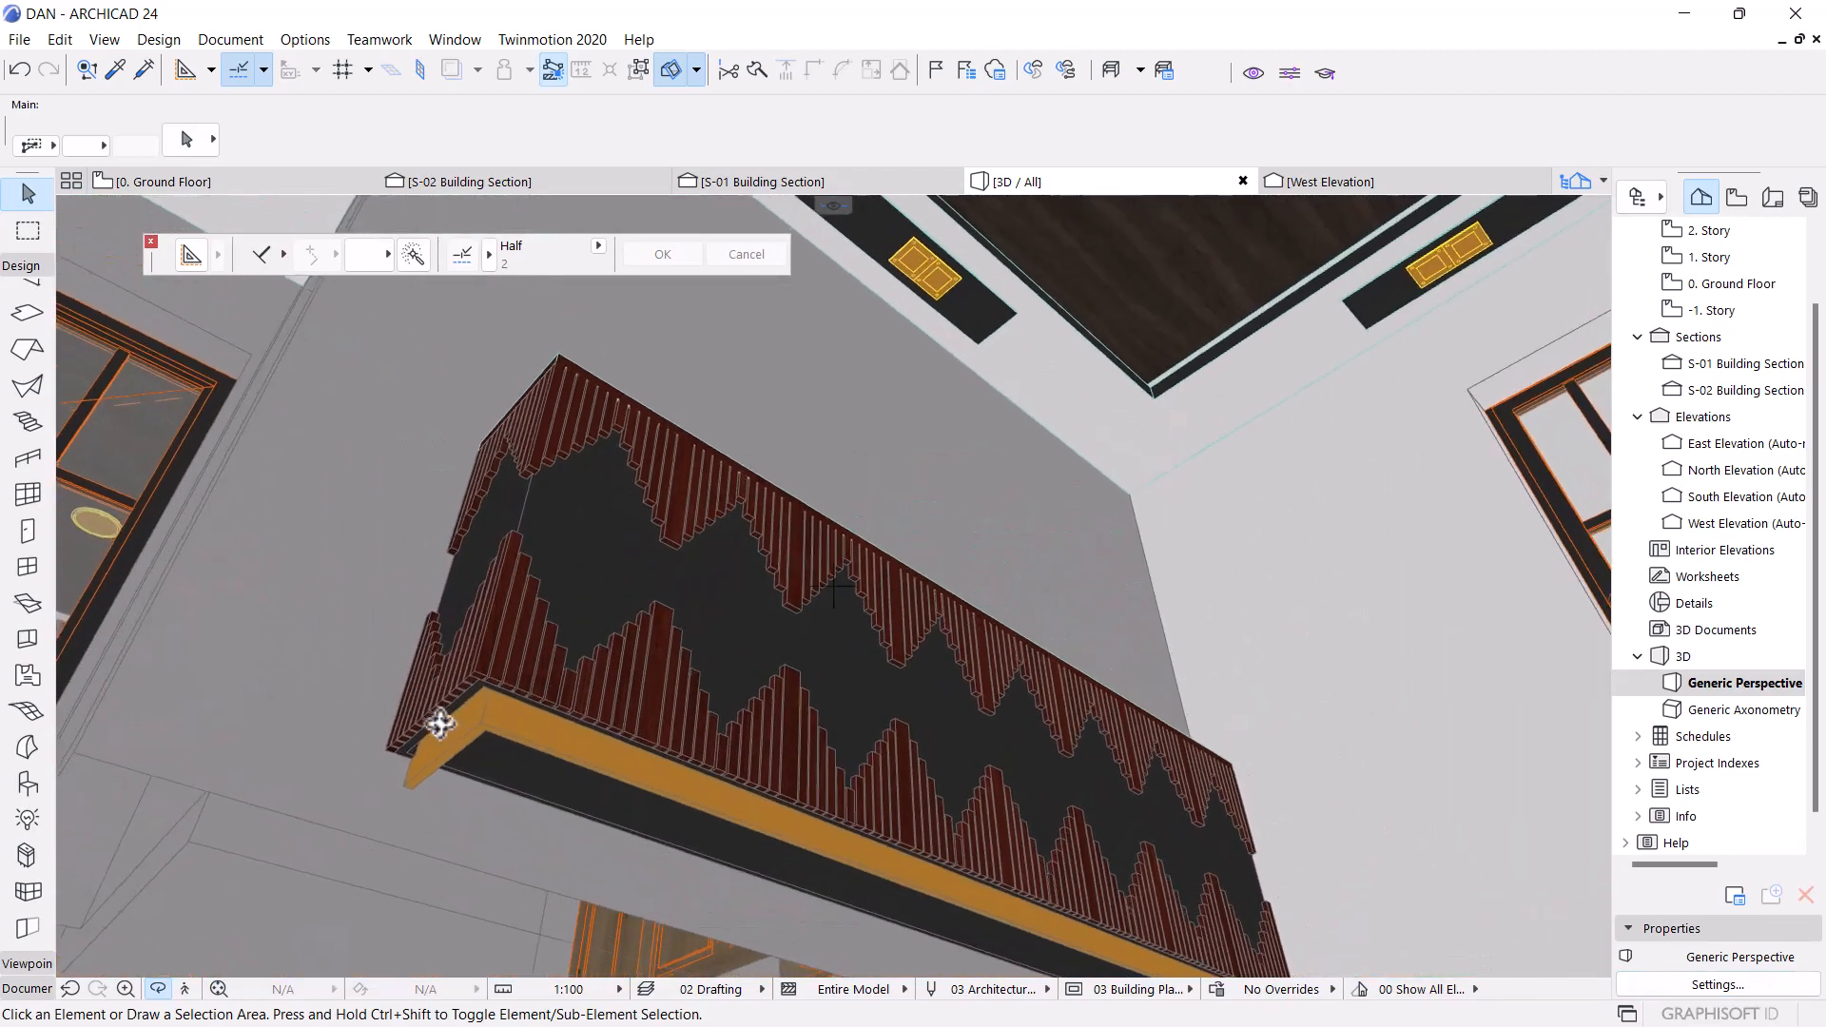
shift+middle_drag(612, 744, 292, 779)
shift+middle_drag(675, 719, 847, 591)
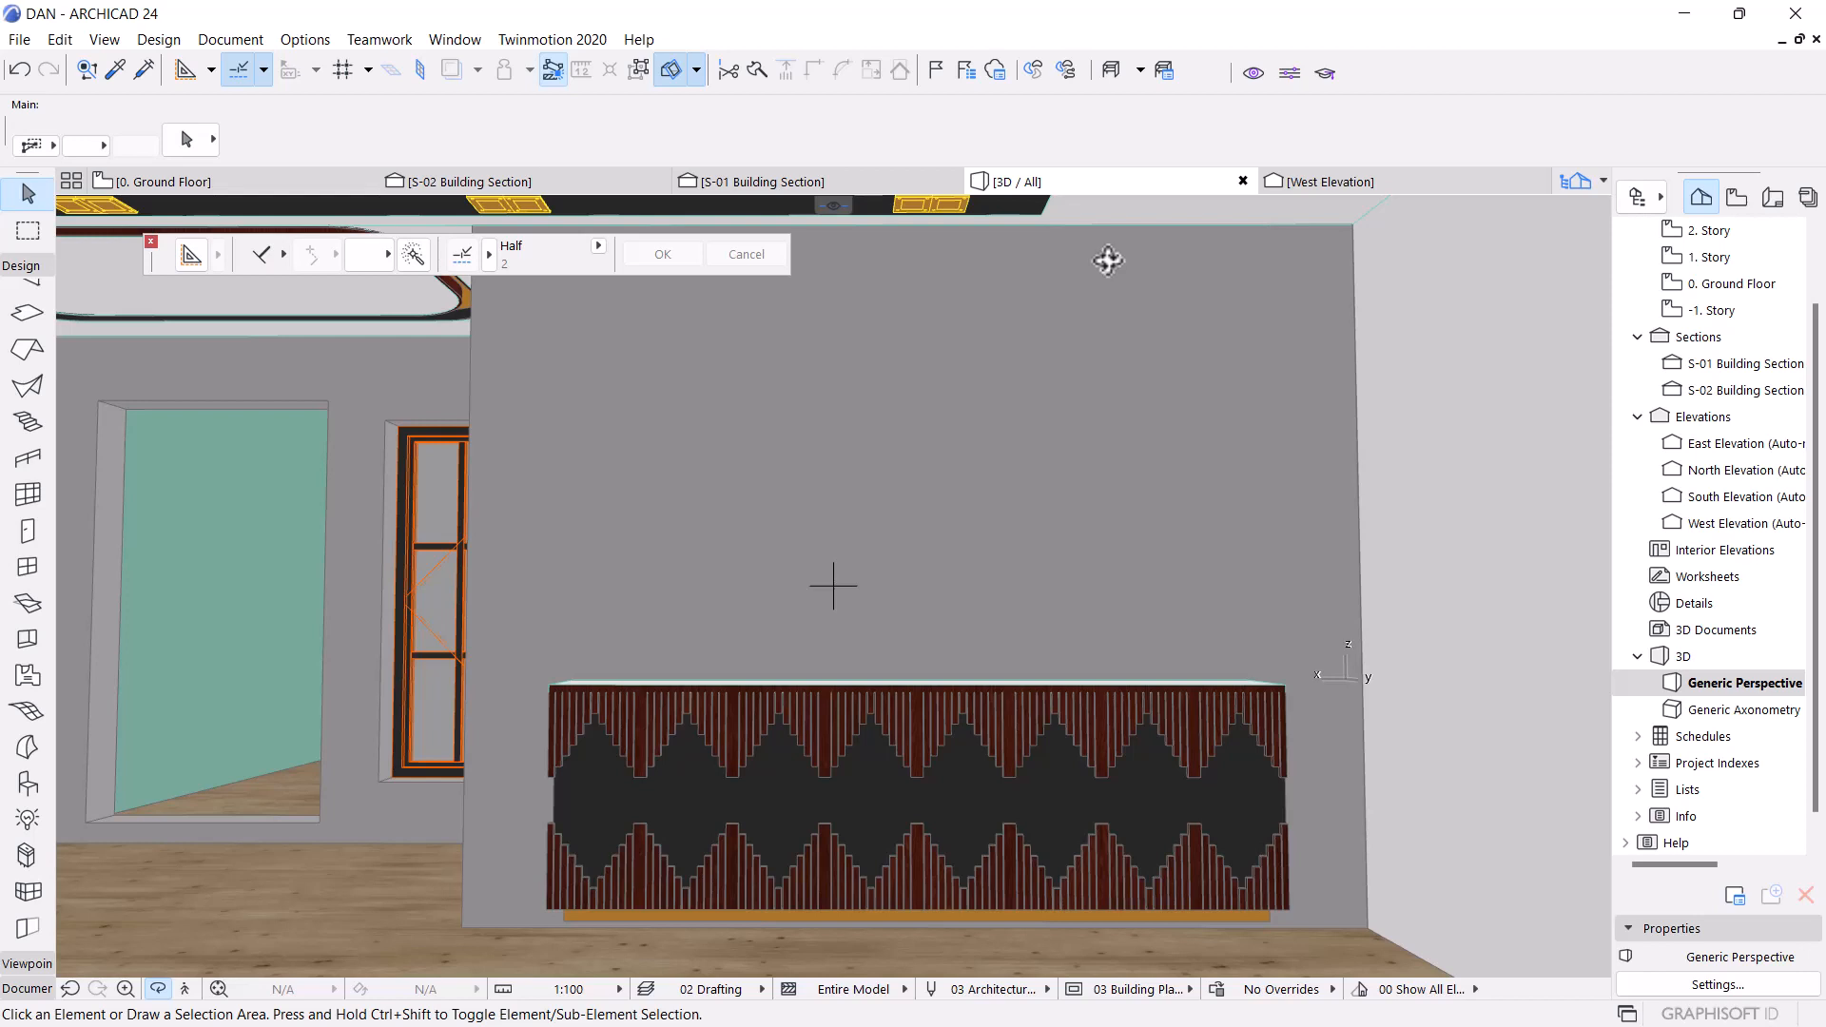
Survey the ground-floor room in 3D, from the counter wall to the circle-decorated wall panel and back through the adjoining hall
middle_drag(468, 578, 1256, 561)
drag(1213, 563, 546, 500)
drag(527, 405, 371, 420)
drag(645, 491, 1716, 603)
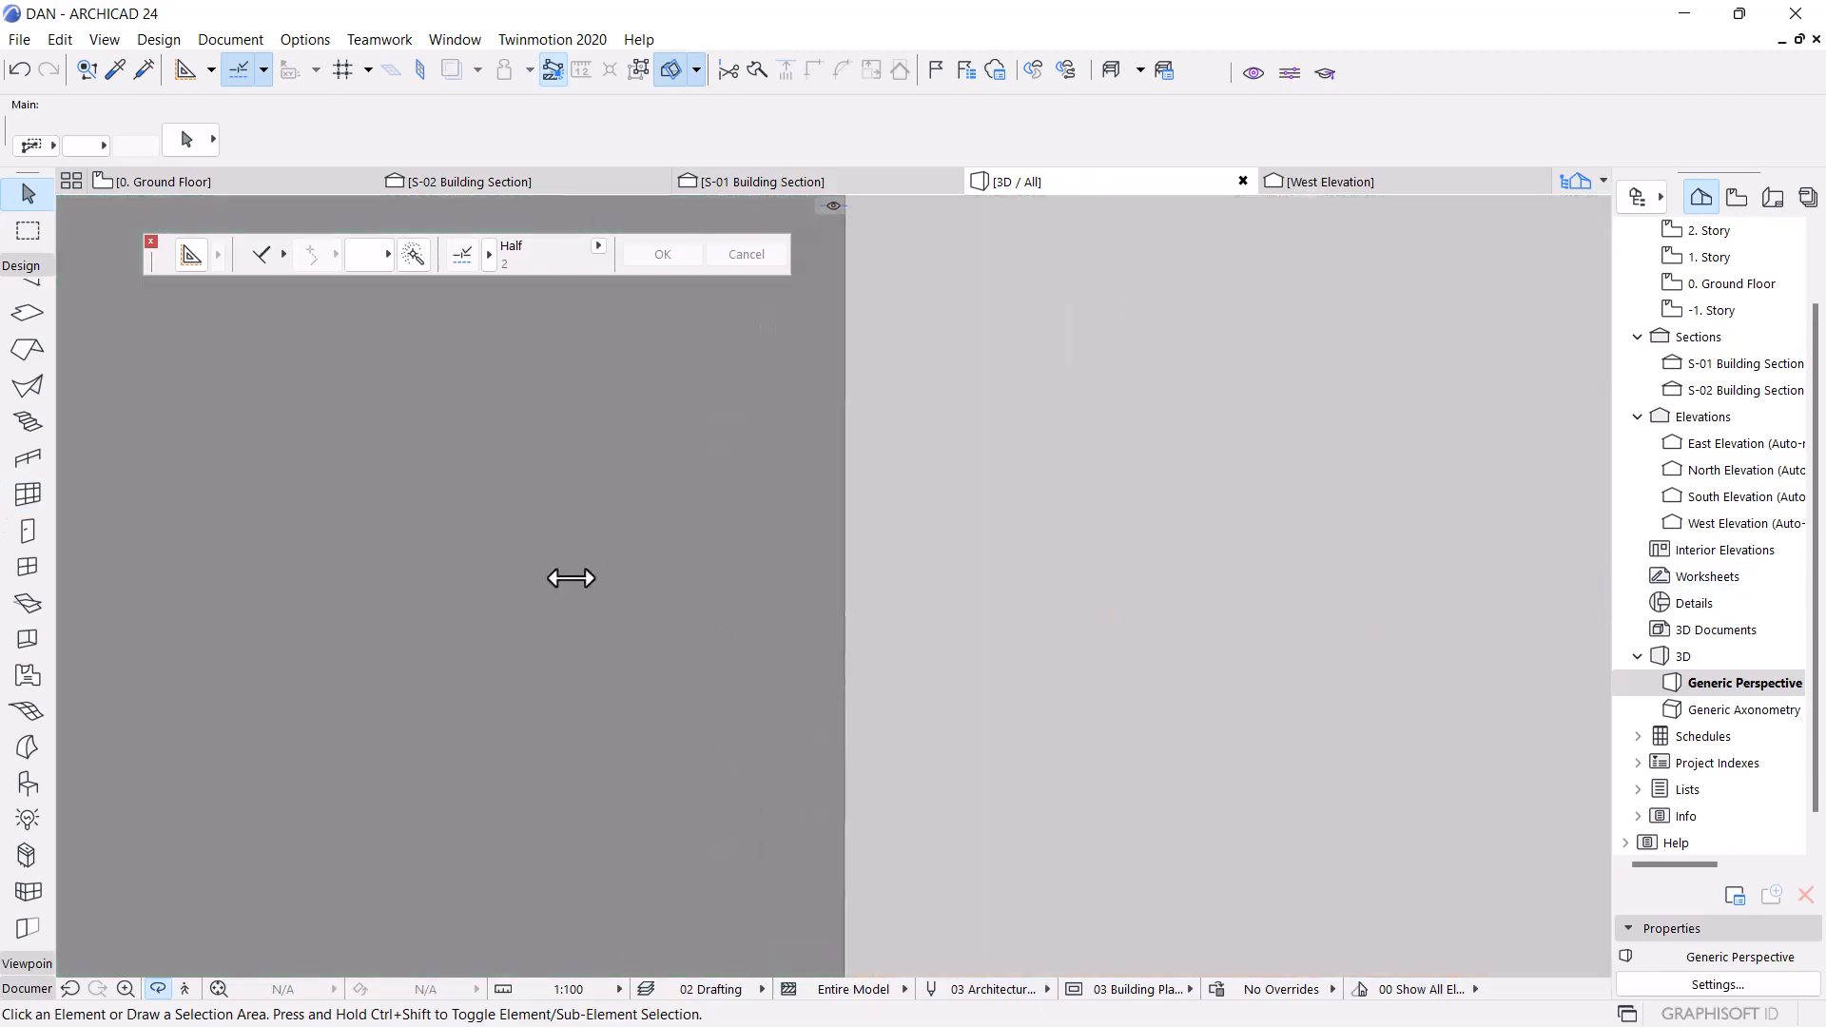
drag(571, 578, 936, 746)
drag(998, 529, 1033, 349)
middle_drag(739, 792, 742, 561)
drag(742, 561, 1190, 587)
middle_drag(1190, 587, 779, 596)
drag(779, 595, 1287, 462)
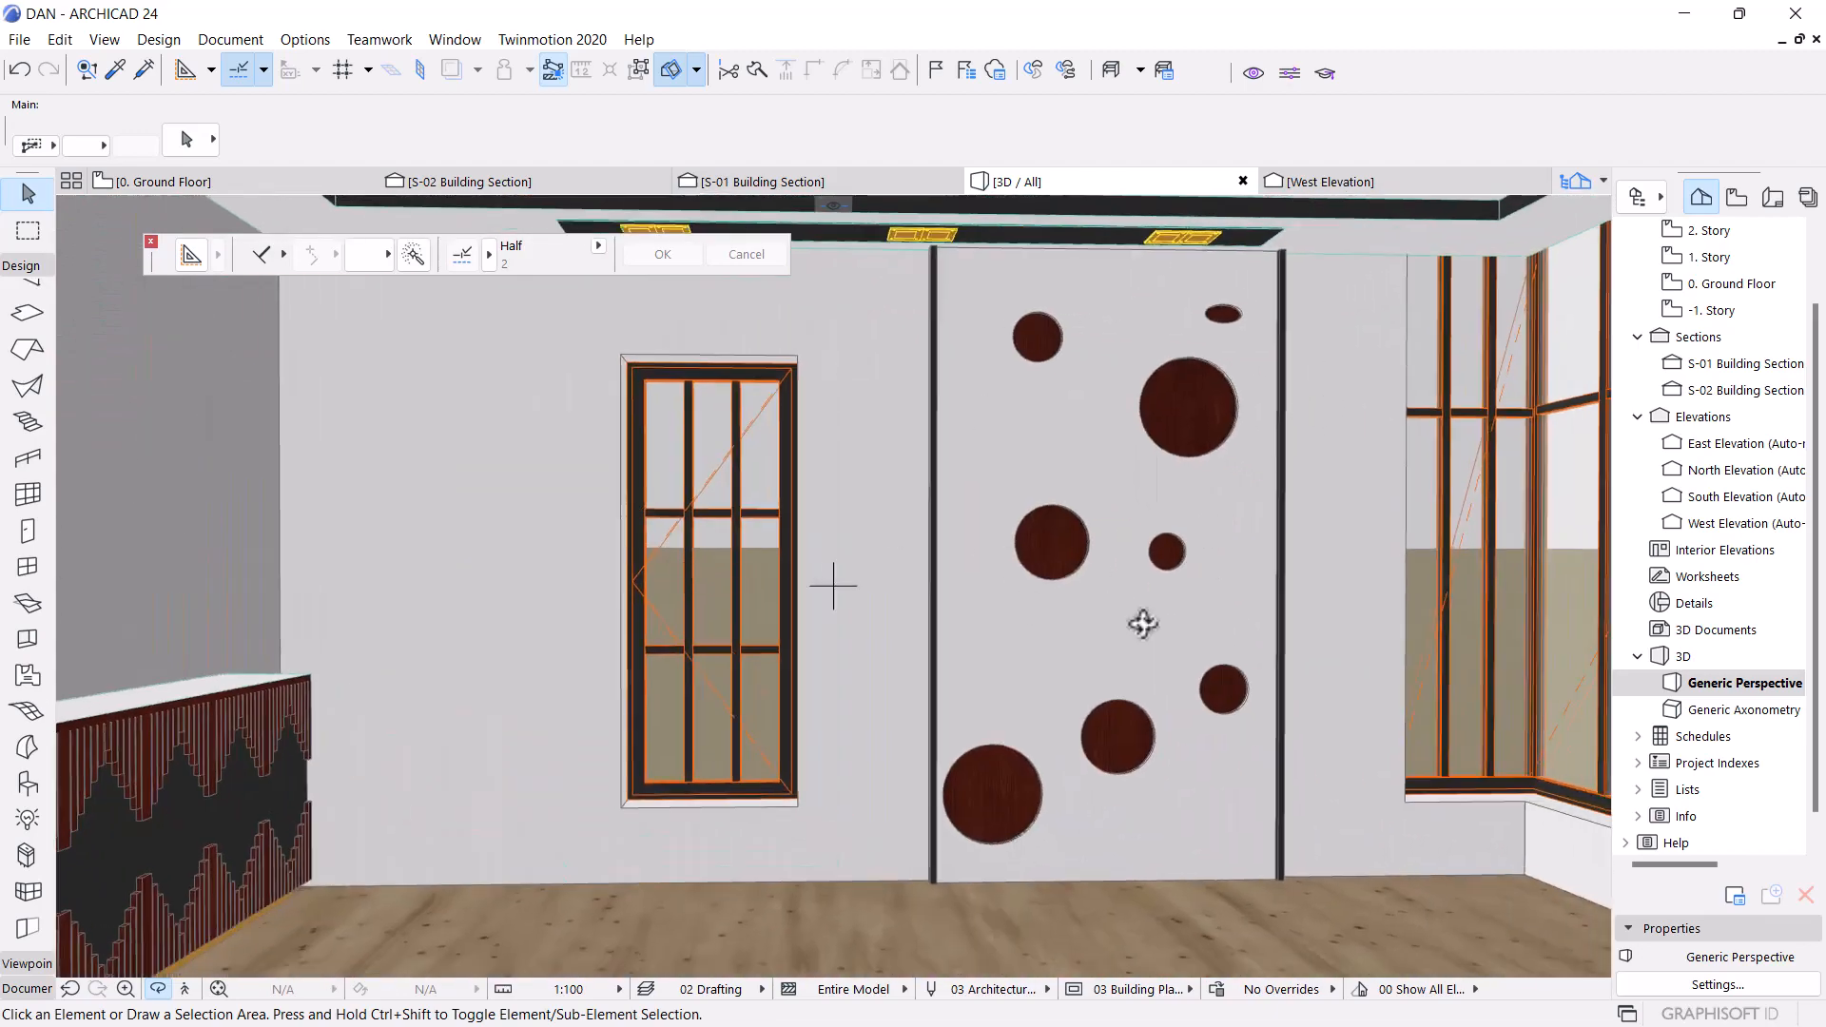
scroll(1211, 522, down, 10)
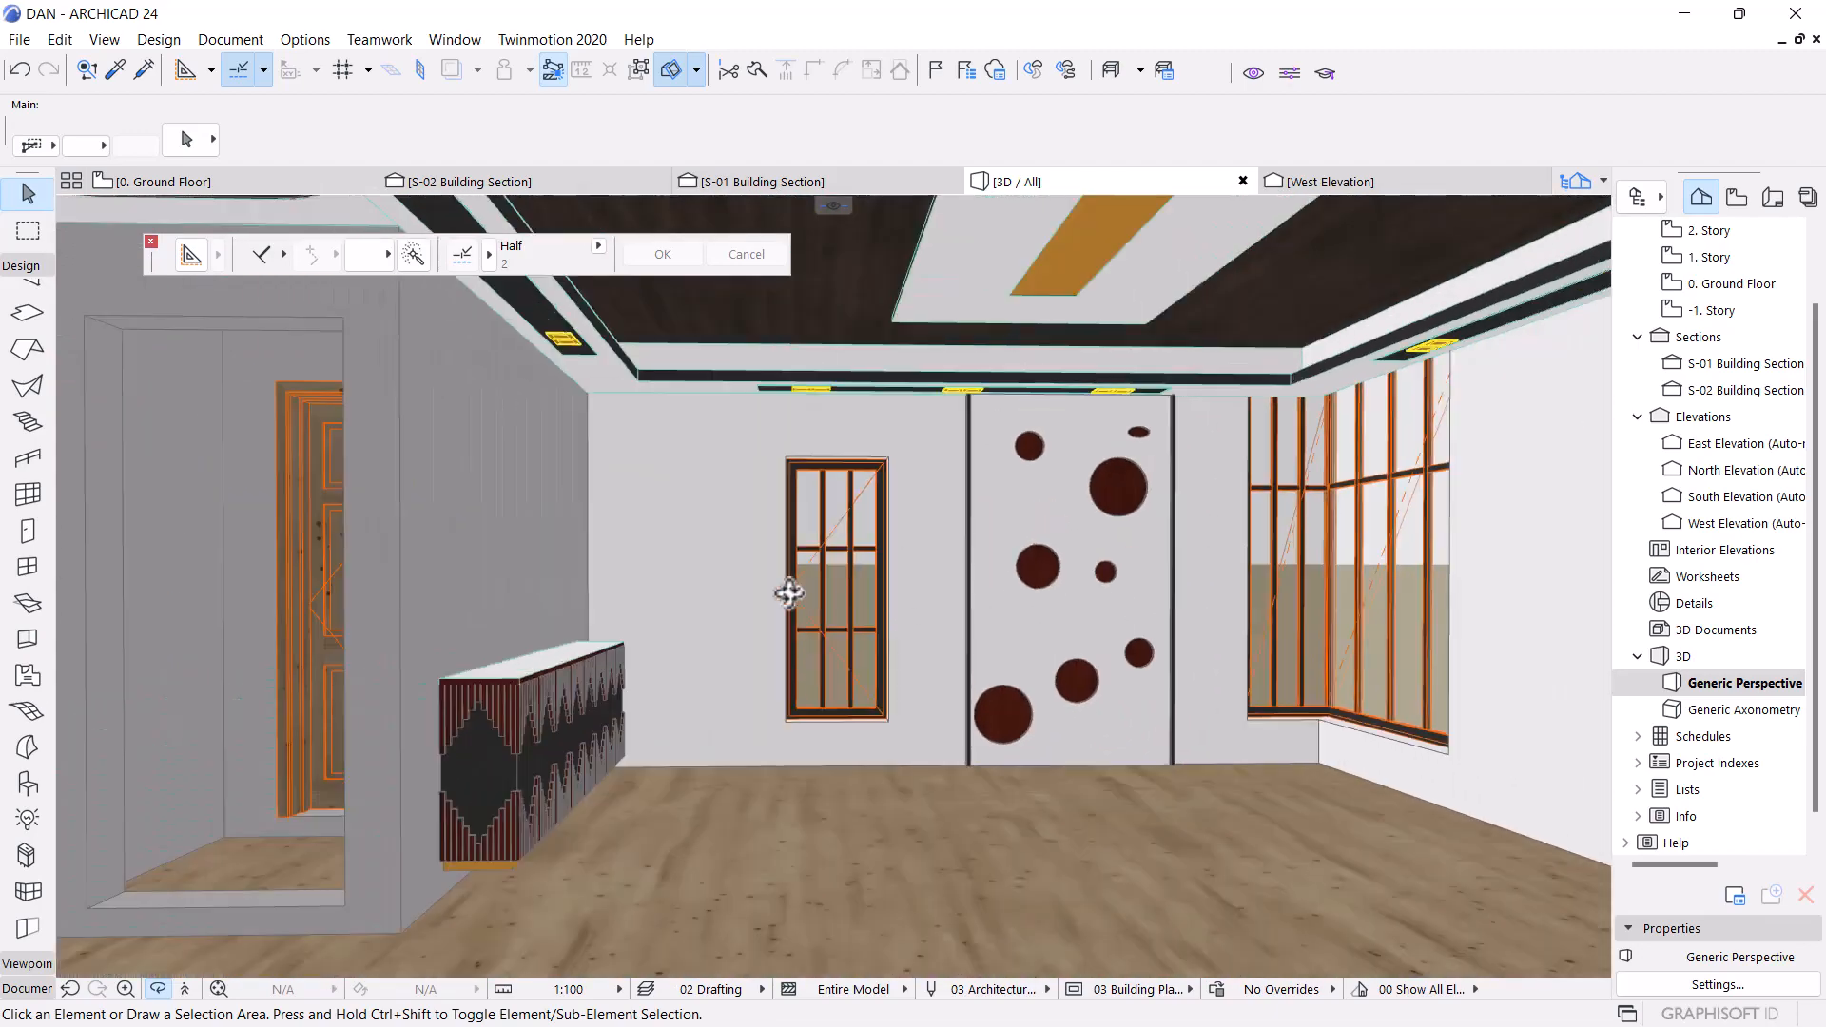
scroll(824, 521, down, 3)
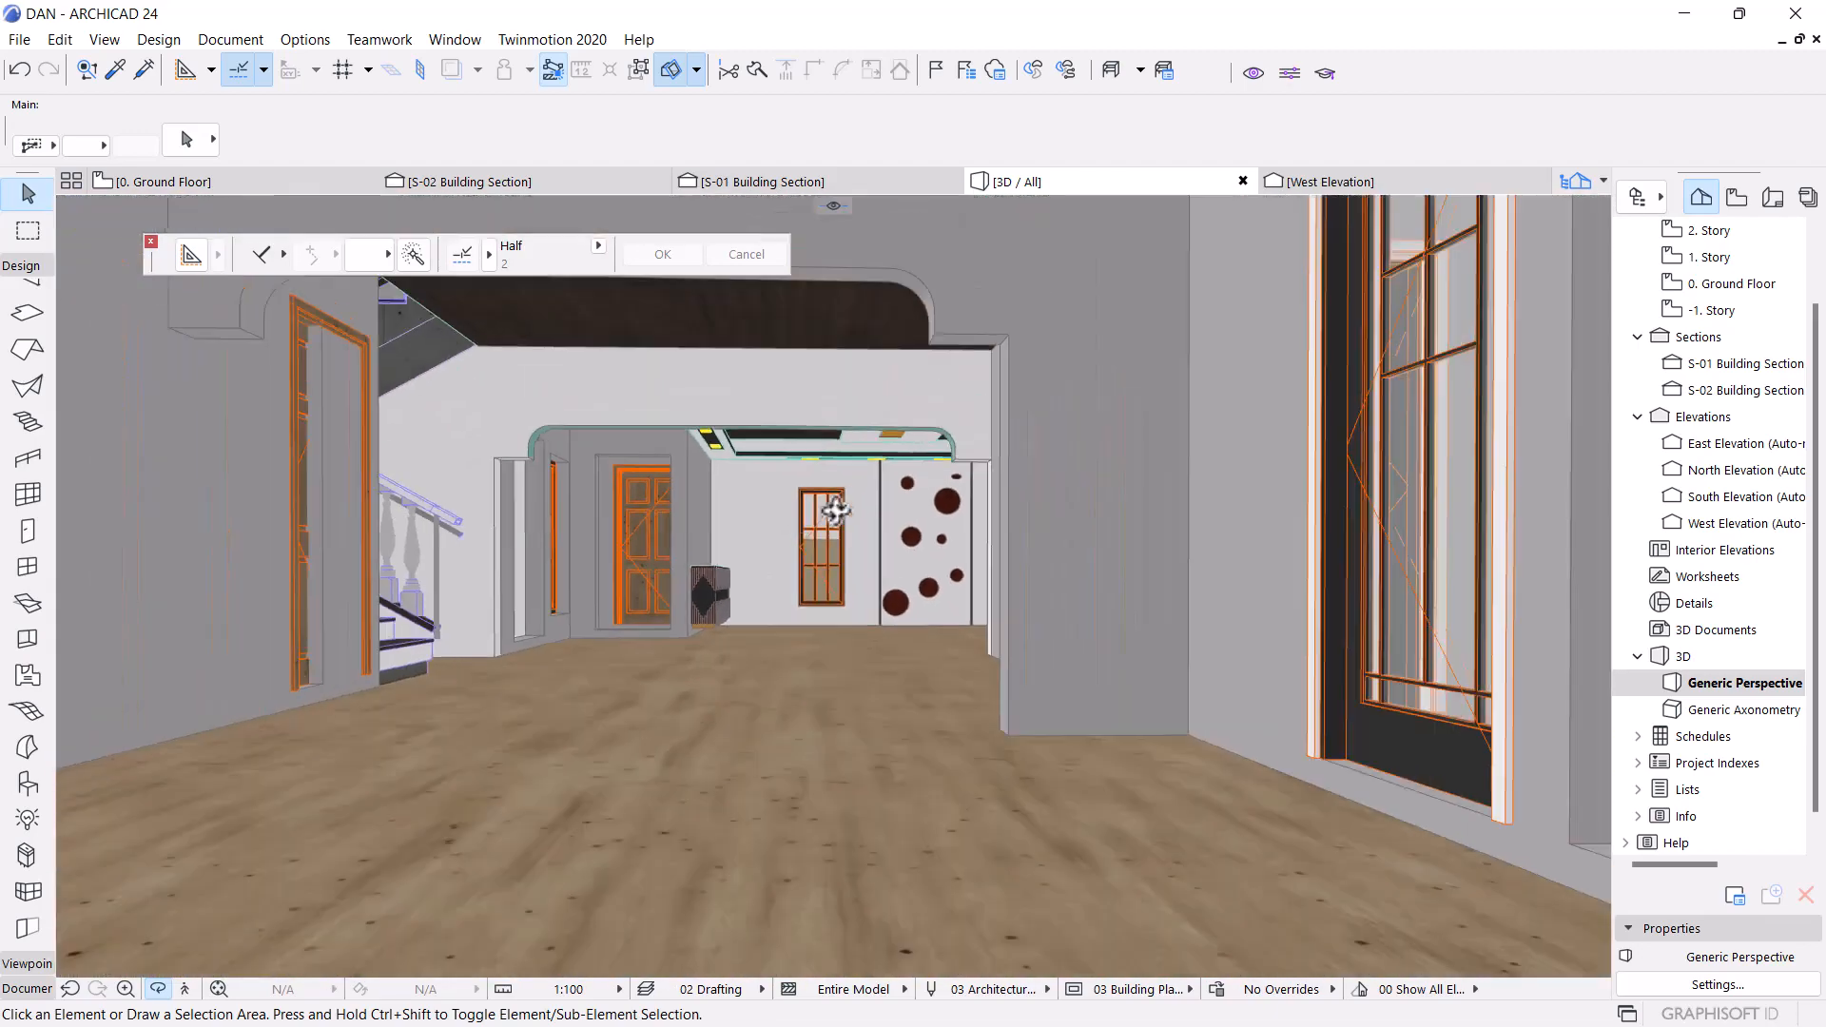